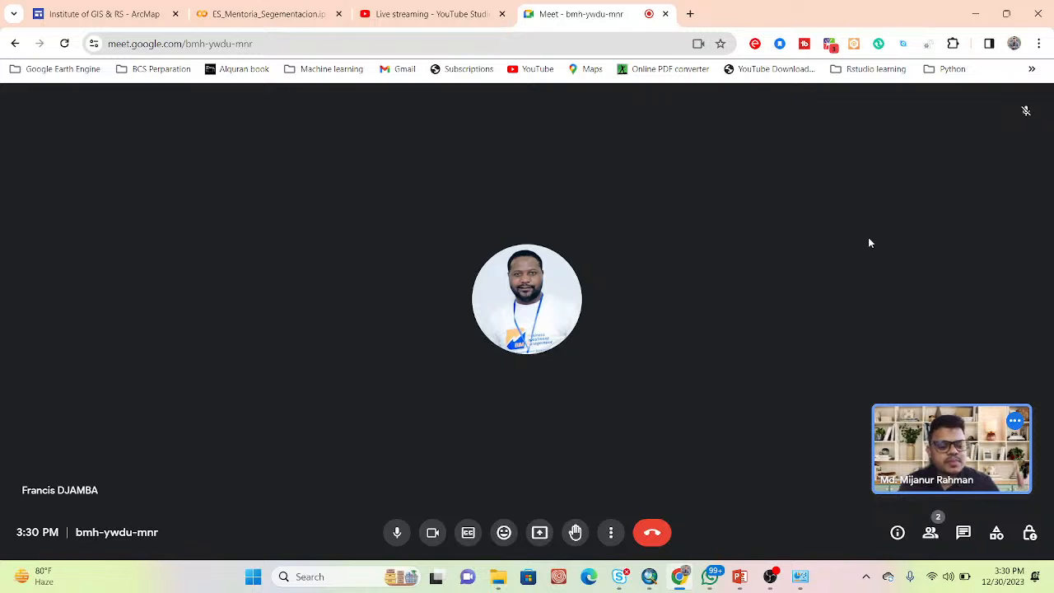
{"action": "mouse_move", "coordinate": [937, 420]}
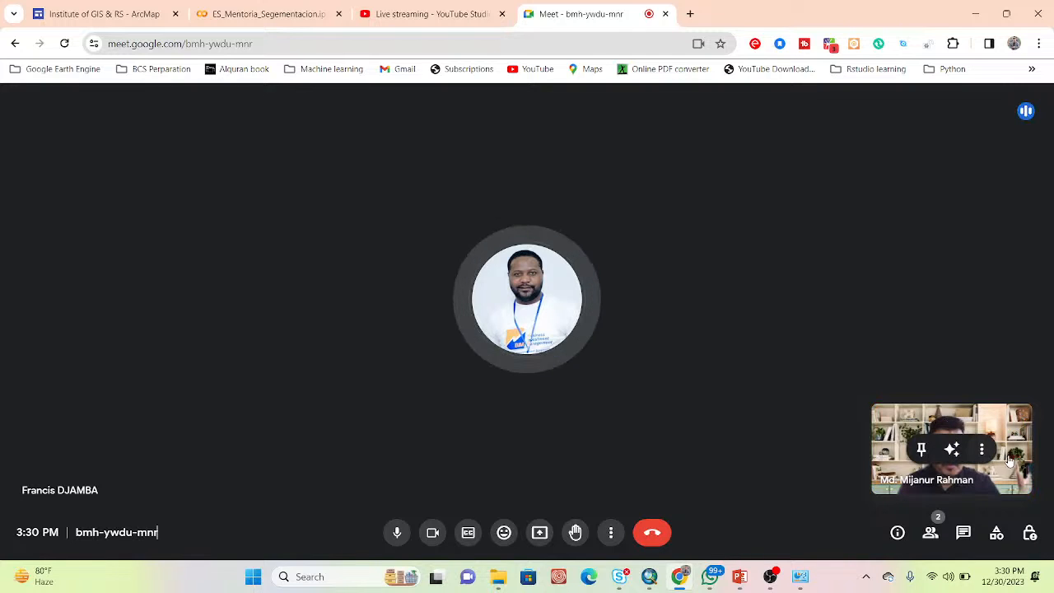
{"action": "left_click", "coordinate": [982, 453]}
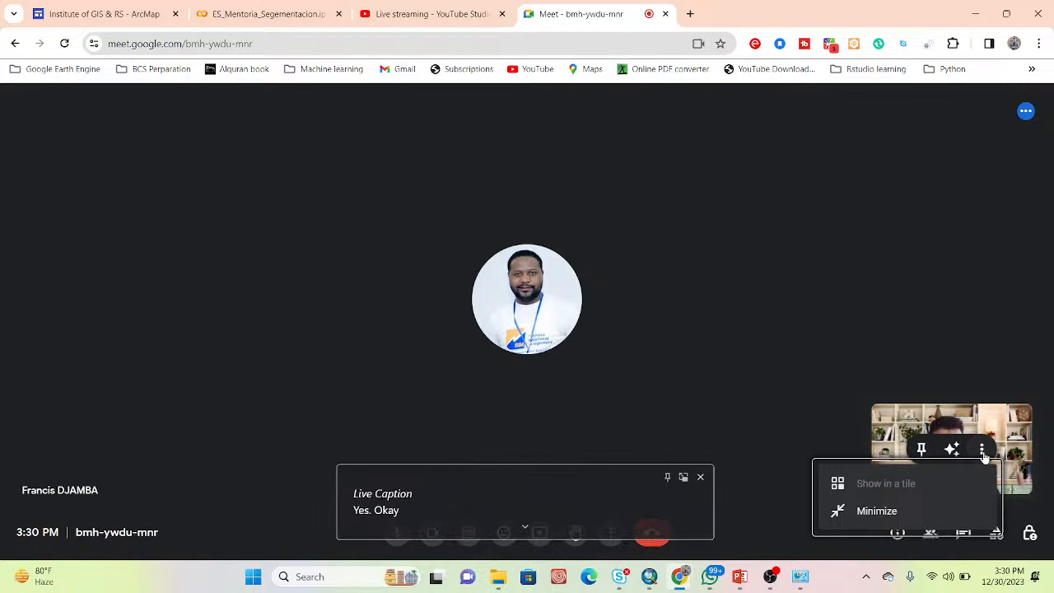
{"action": "left_click", "coordinate": [866, 518]}
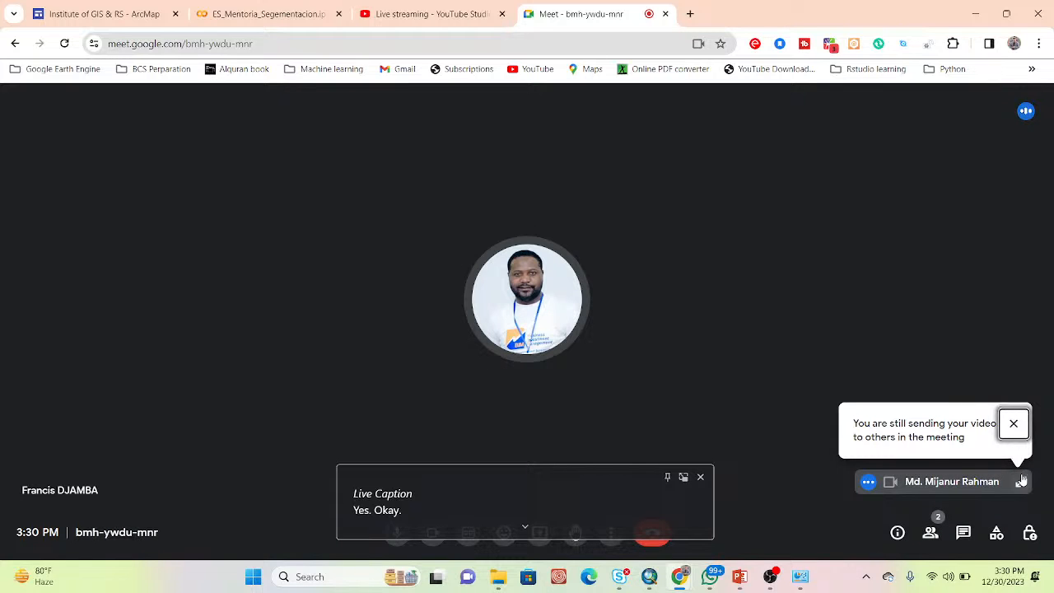
{"action": "left_click", "coordinate": [1020, 482]}
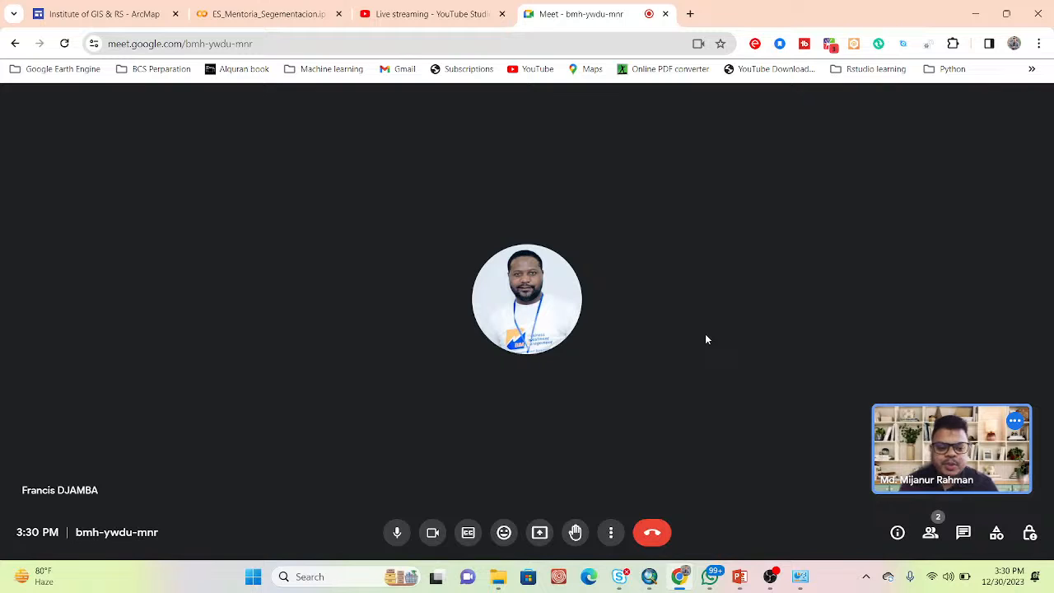
Present the entire screen to the participants of the Google Meet call
{"action": "left_click", "coordinate": [540, 533]}
{"action": "left_click", "coordinate": [649, 124]}
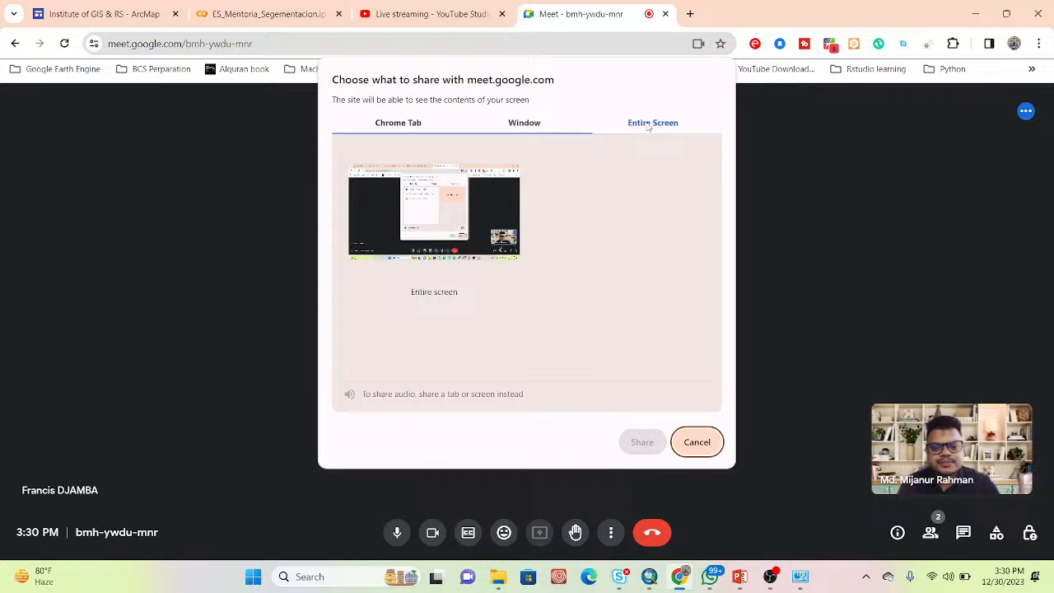
{"action": "left_click", "coordinate": [470, 219]}
{"action": "left_click", "coordinate": [642, 441]}
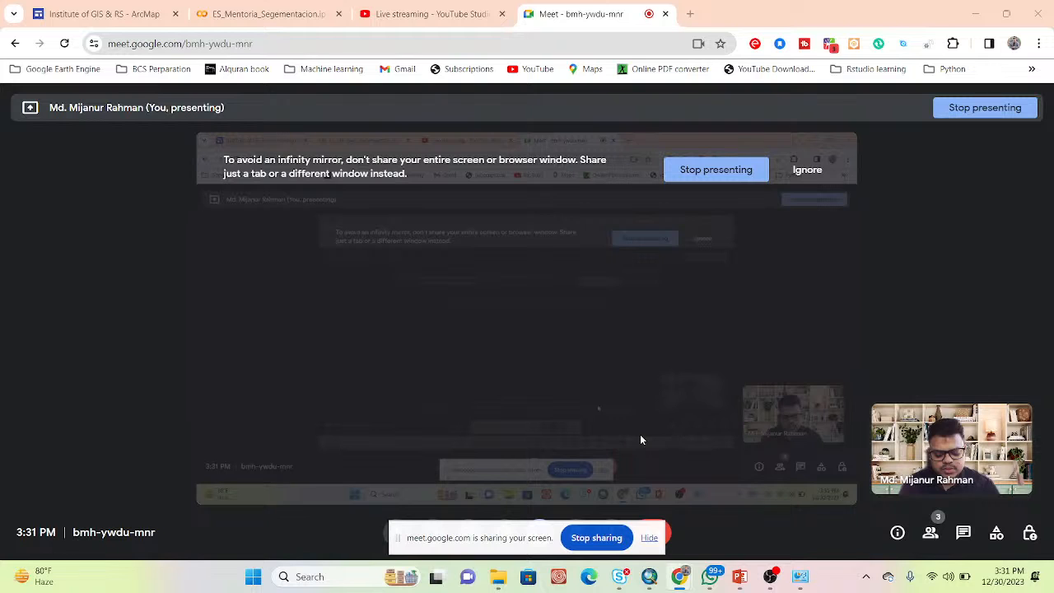
Switch to the Institute of GIS & RS ArcMap page and review the training details and course contents list
{"action": "left_click", "coordinate": [85, 6]}
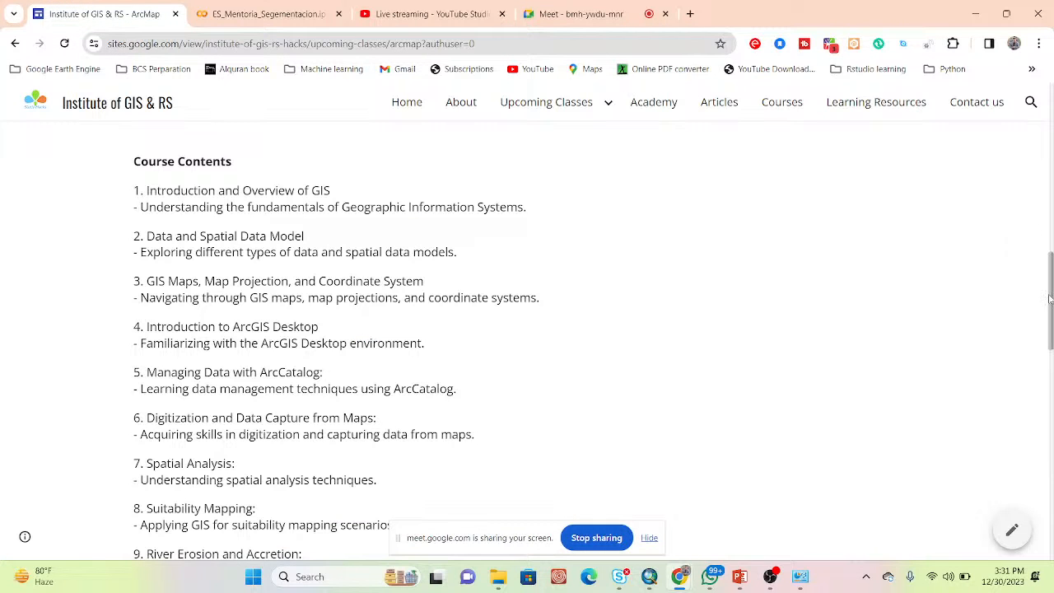
{"action": "left_click_drag", "start_coordinate": [1050, 298], "coordinate": [1051, 222]}
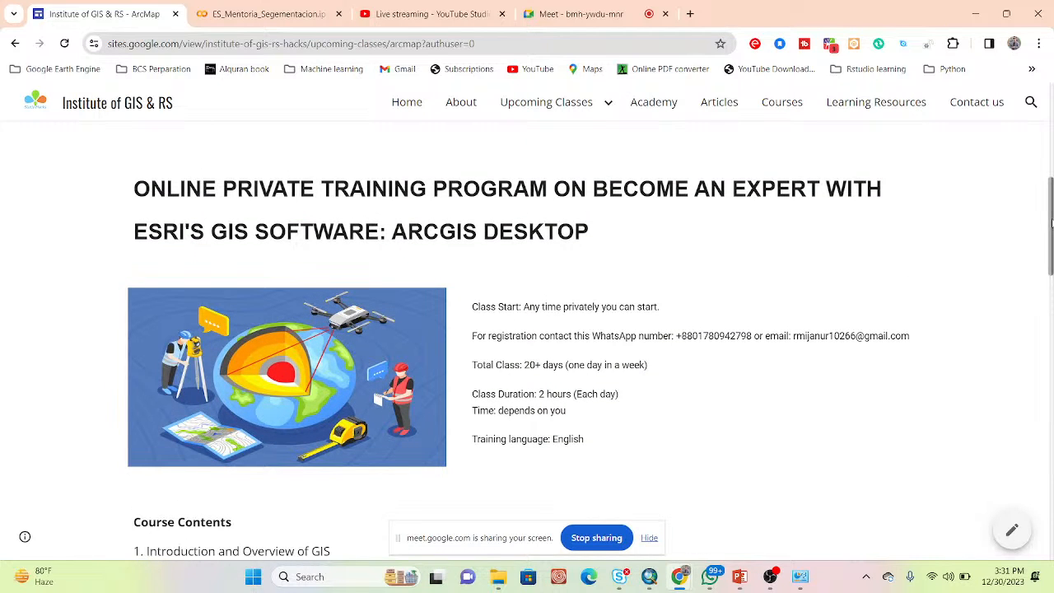
{"action": "left_click_drag", "start_coordinate": [1052, 222], "coordinate": [1051, 267]}
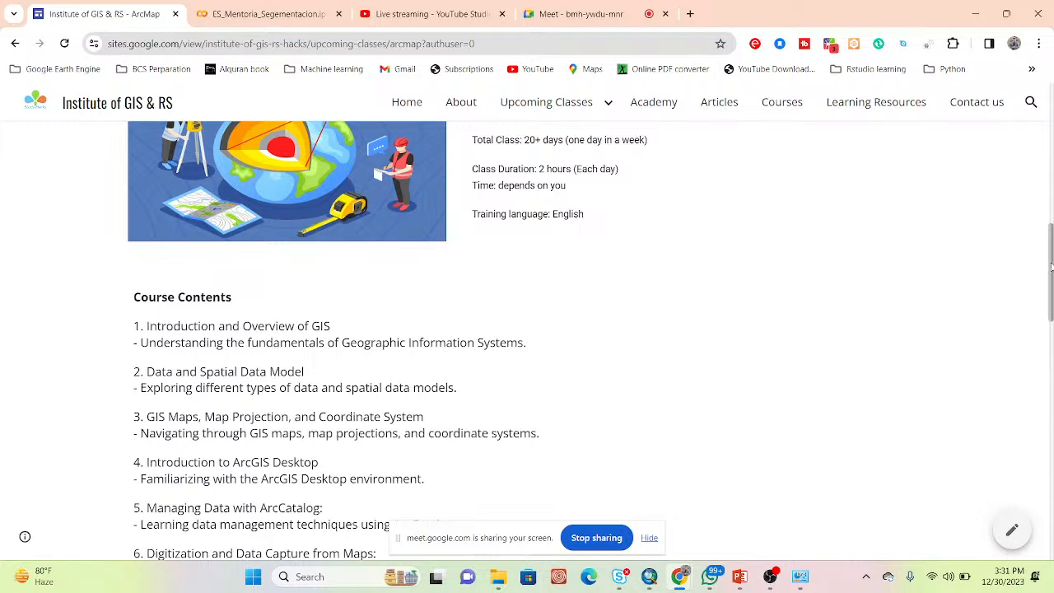
{"action": "left_click_drag", "start_coordinate": [1052, 268], "coordinate": [1051, 457]}
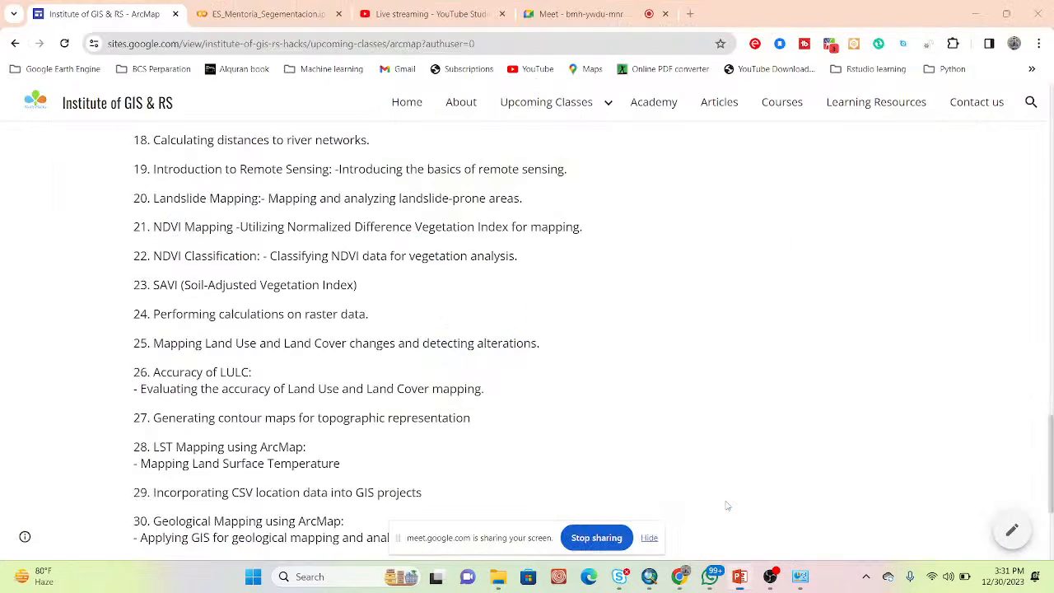
Switch to the "2nd day" PowerPoint presentation, start its slide show and hide the screen-sharing notice
{"action": "left_click", "coordinate": [727, 506]}
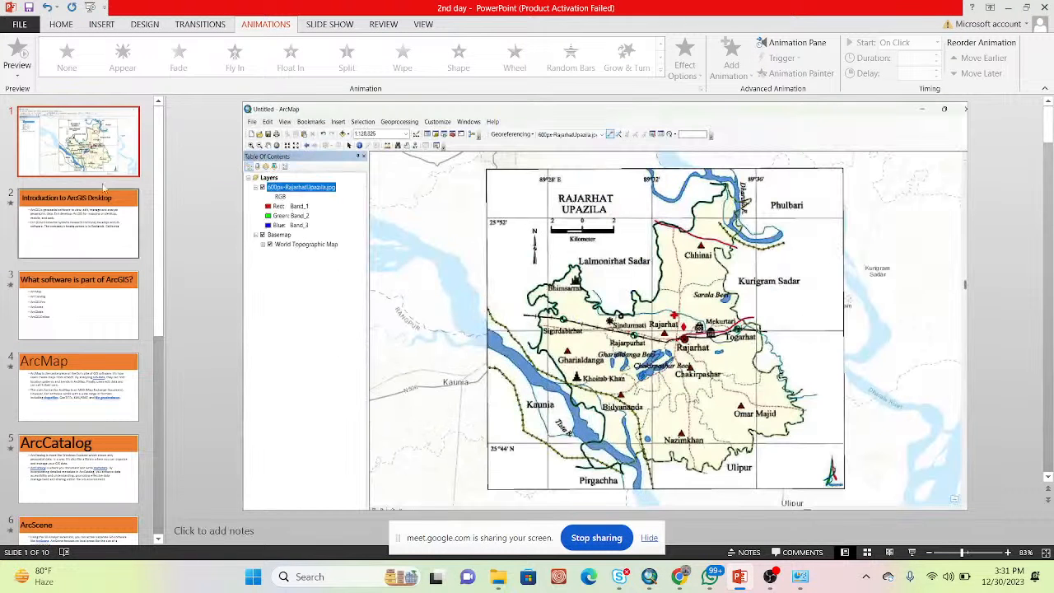
{"action": "left_click", "coordinate": [89, 8]}
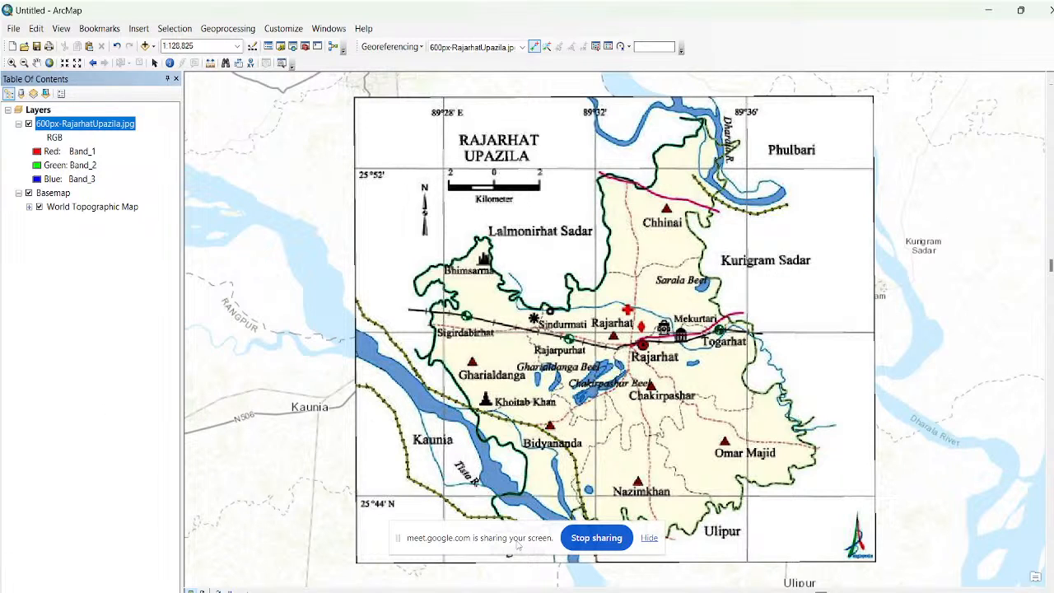
{"action": "left_click", "coordinate": [650, 538]}
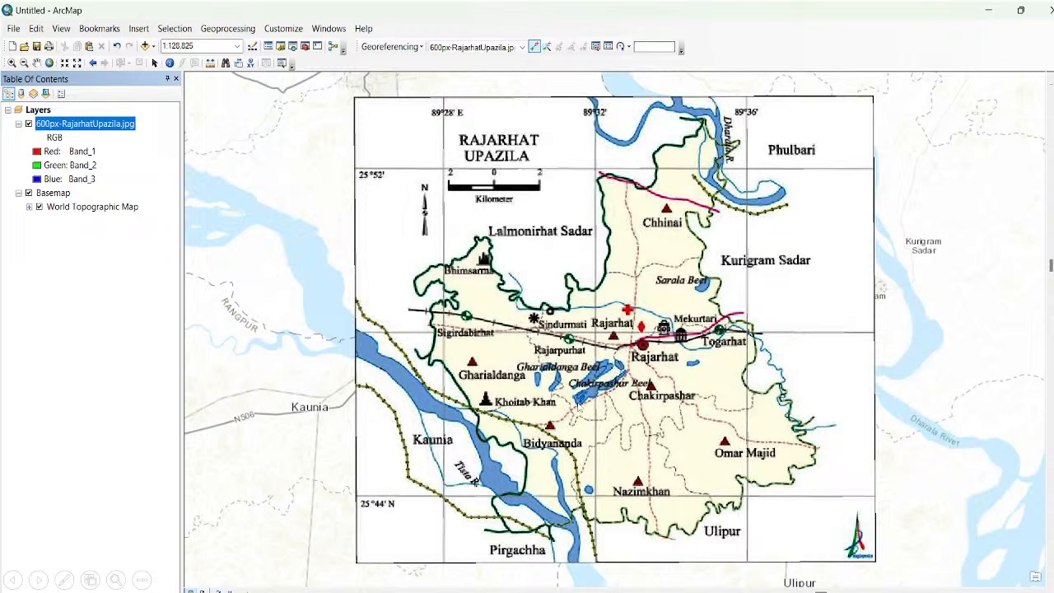
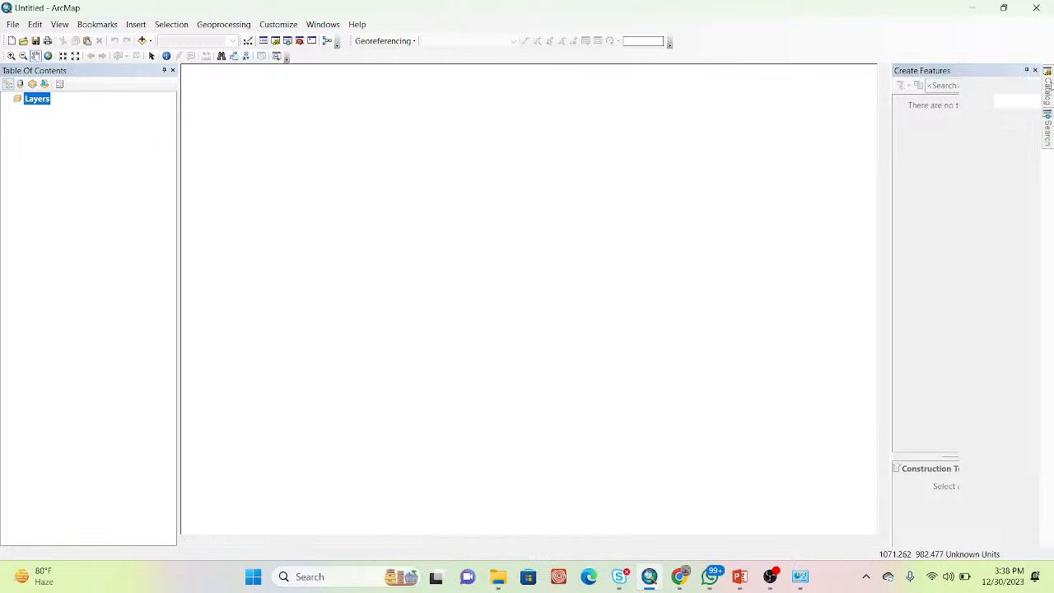
In ArcMap, close the Catalog and Create Features windows and reopen the Catalog window
{"action": "left_click", "coordinate": [1047, 85]}
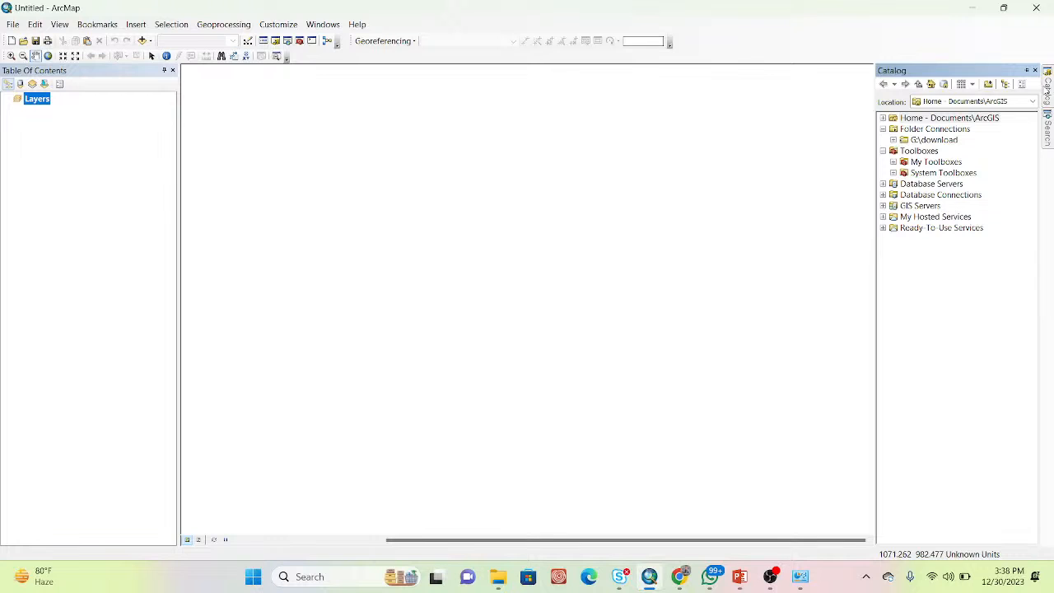
{"action": "left_click", "coordinate": [323, 26]}
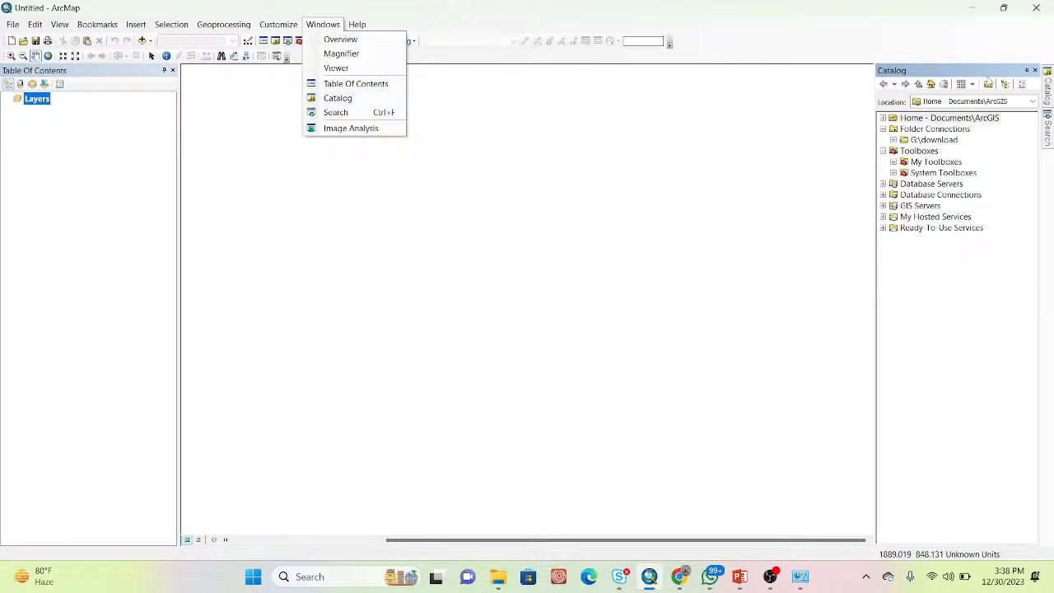
{"action": "left_click", "coordinate": [1036, 73]}
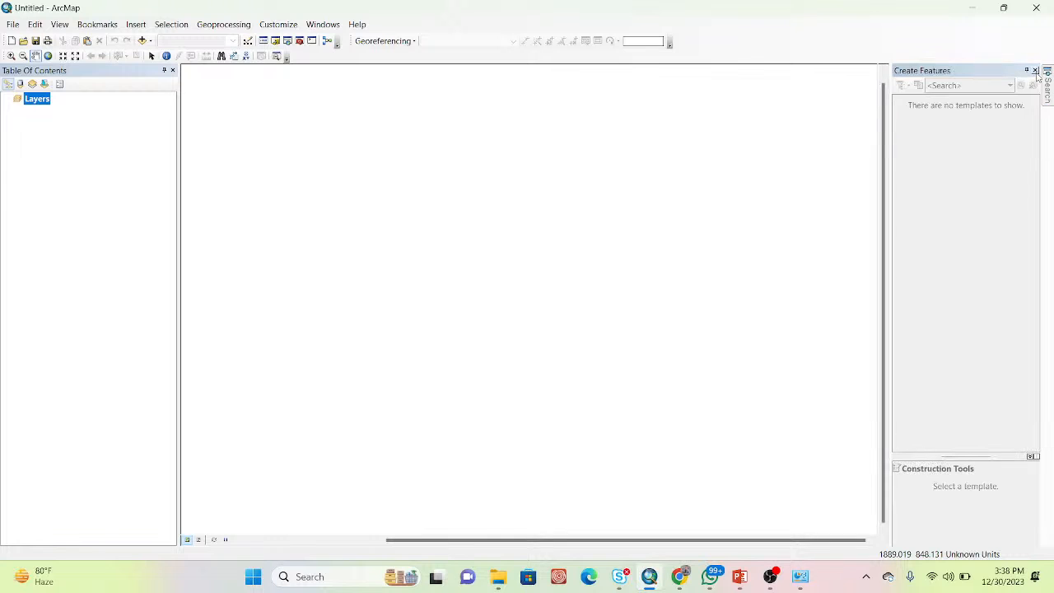
{"action": "left_click", "coordinate": [1035, 71]}
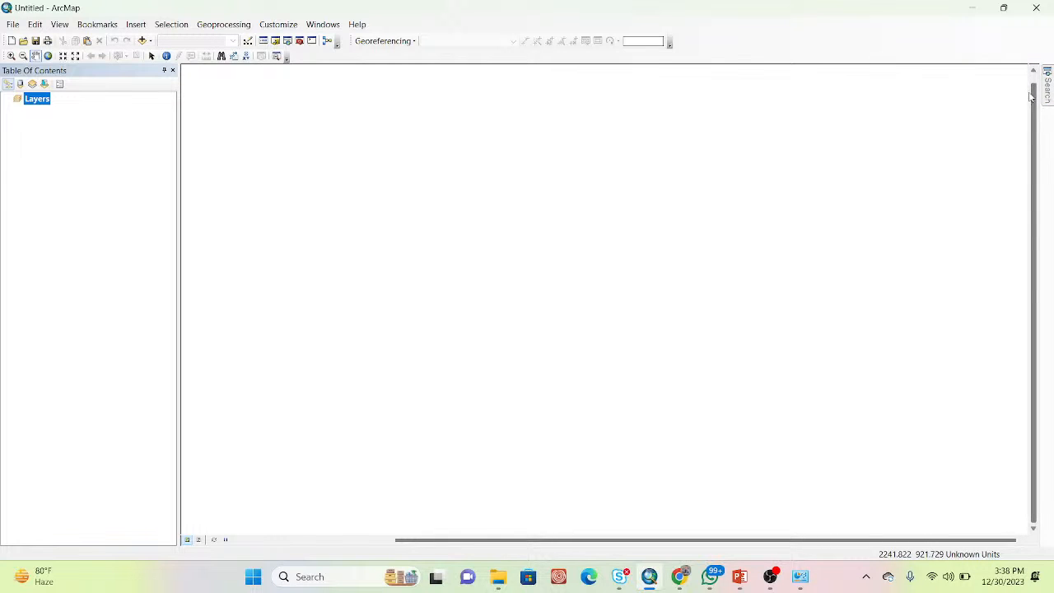
{"action": "left_click", "coordinate": [322, 24]}
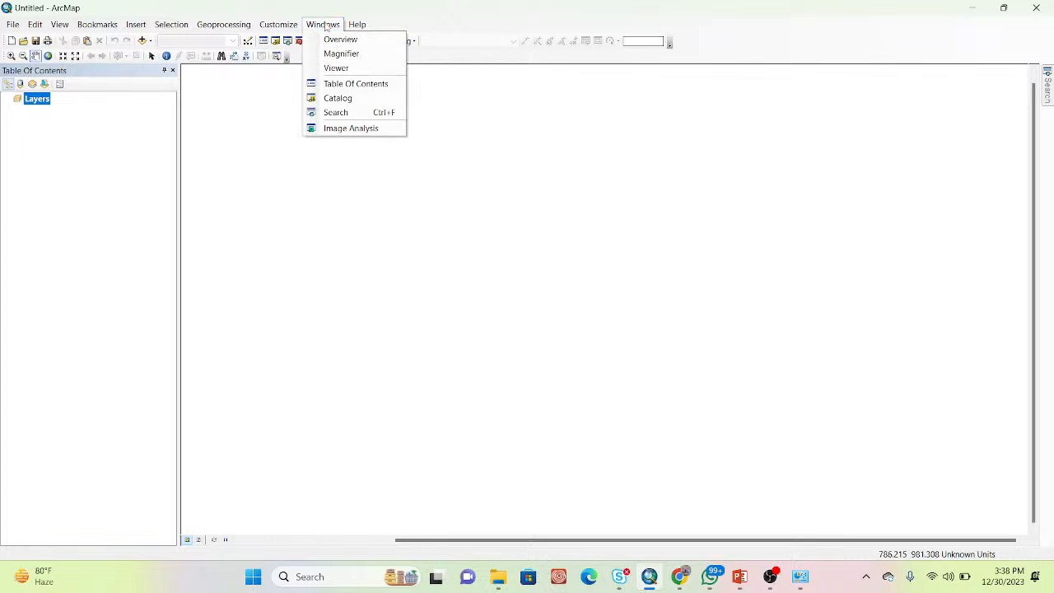
{"action": "left_click", "coordinate": [336, 99]}
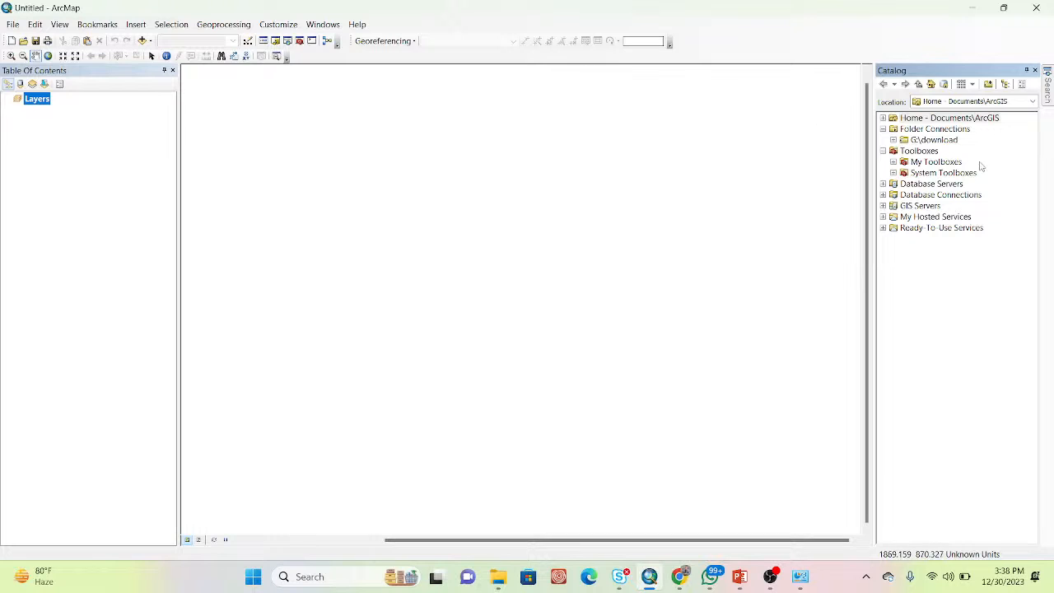
{"action": "left_click", "coordinate": [323, 24]}
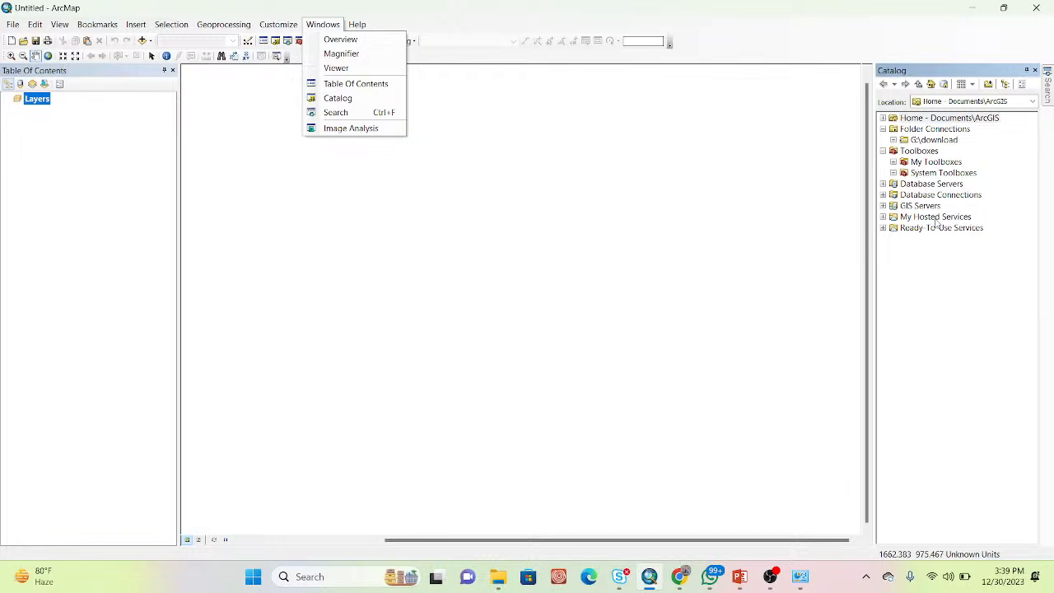
Switch to File Explorer, create a folder named "2nd day" on New Volume (E:) and open it
{"action": "mouse_move", "coordinate": [502, 579]}
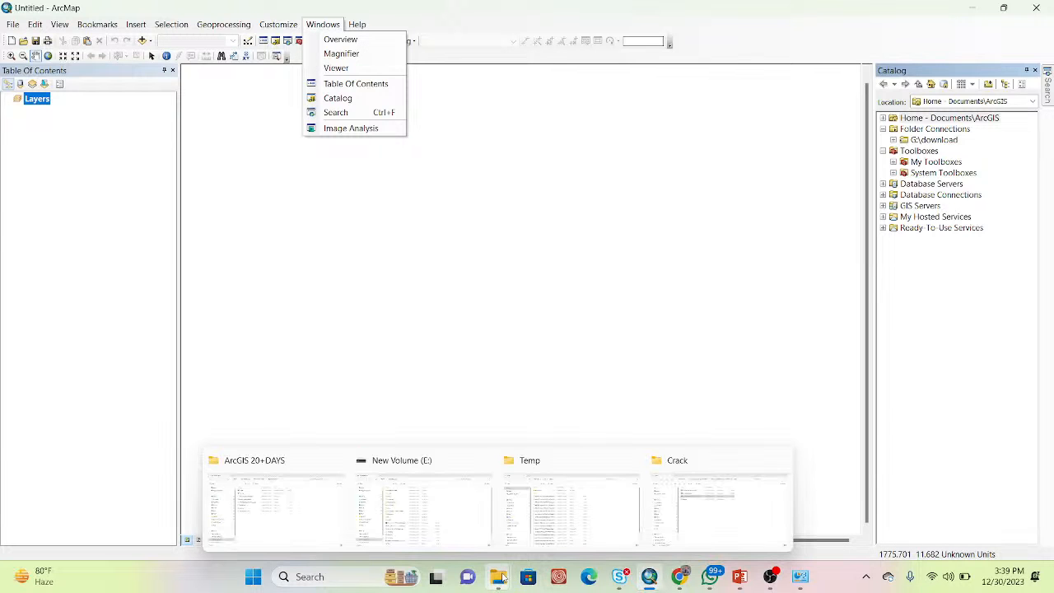
{"action": "left_click", "coordinate": [321, 507]}
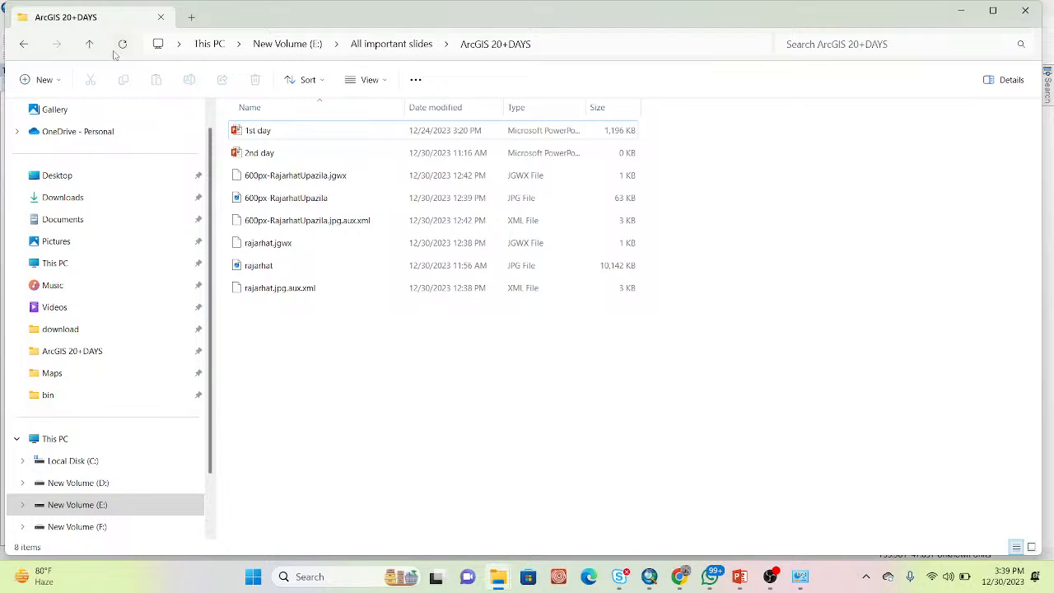
{"action": "left_click", "coordinate": [95, 49]}
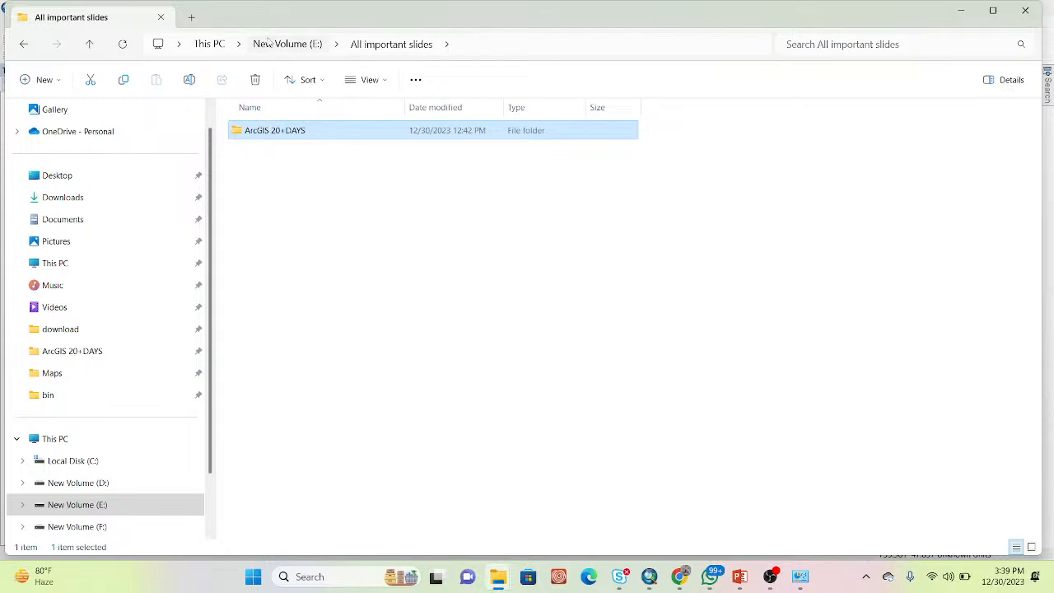
{"action": "left_click", "coordinate": [296, 45]}
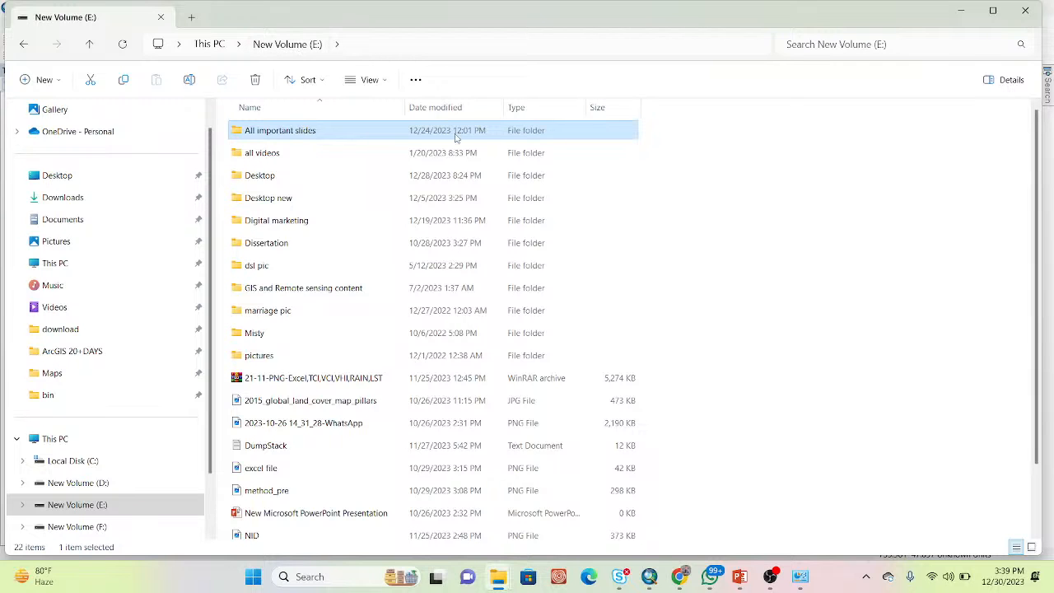
{"action": "left_click", "coordinate": [714, 185]}
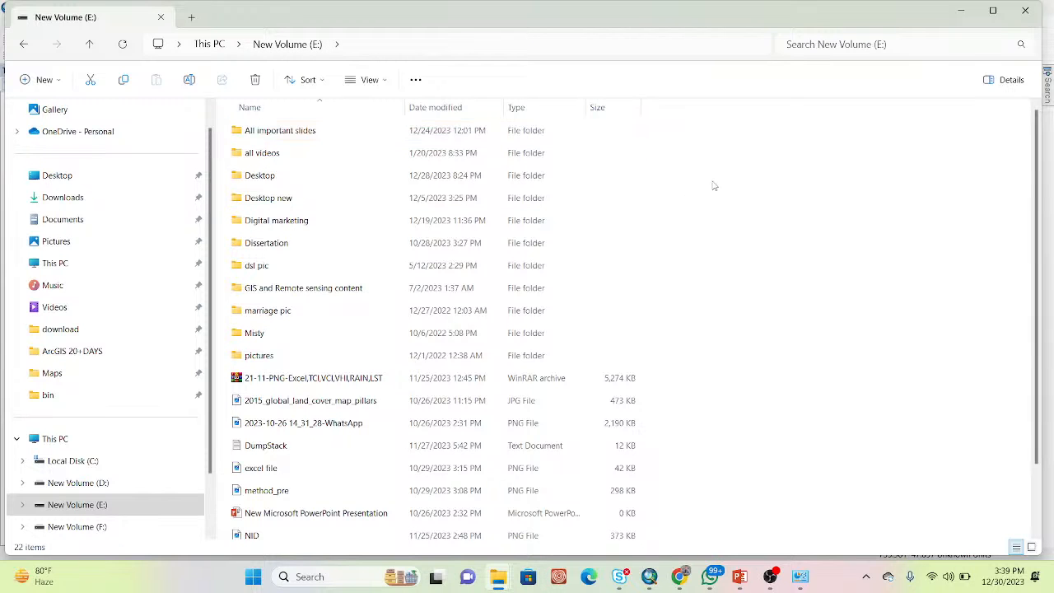
{"action": "right_click", "coordinate": [713, 184]}
{"action": "mouse_move", "coordinate": [855, 299]}
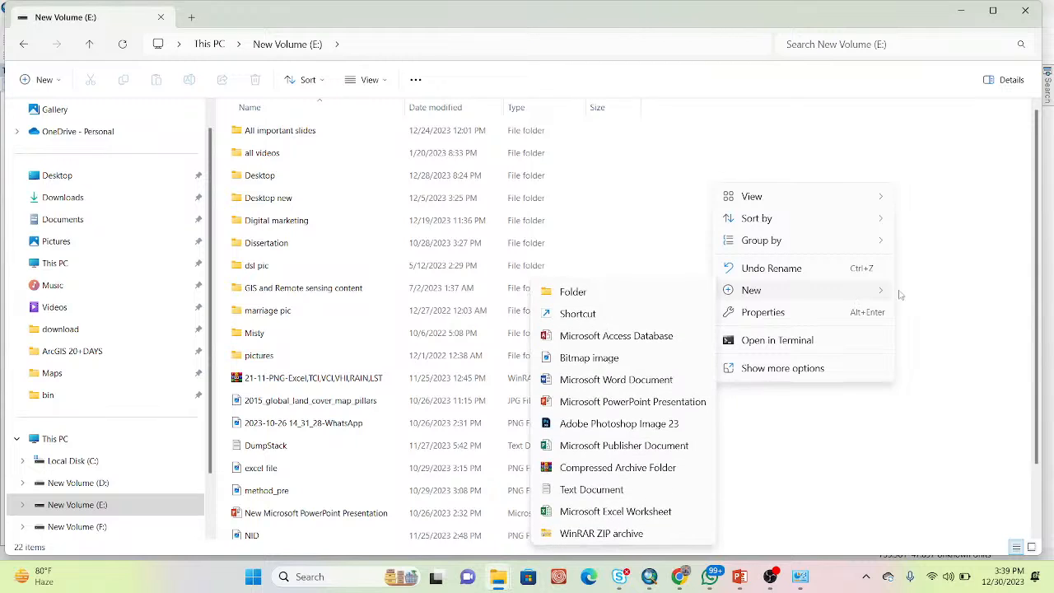
{"action": "left_click", "coordinate": [583, 294]}
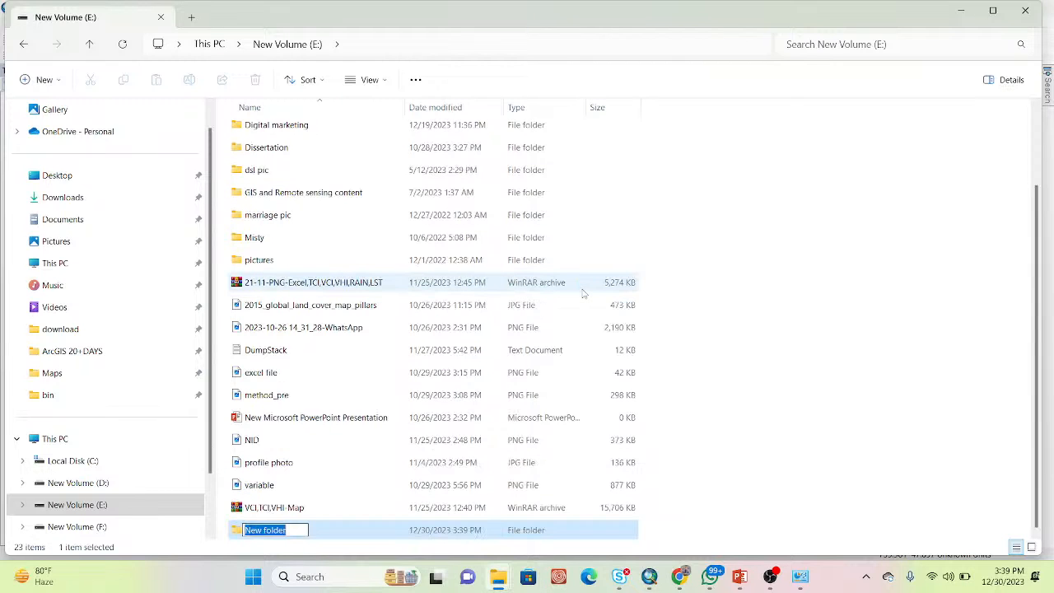
{"action": "type", "text": "2nd day"}
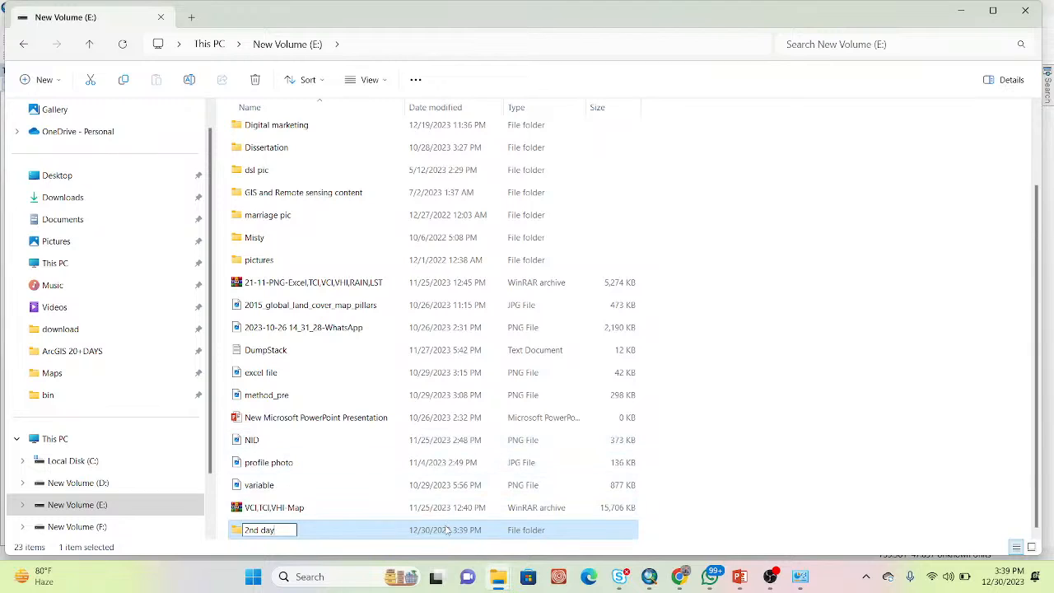
{"action": "key", "text": "Return"}
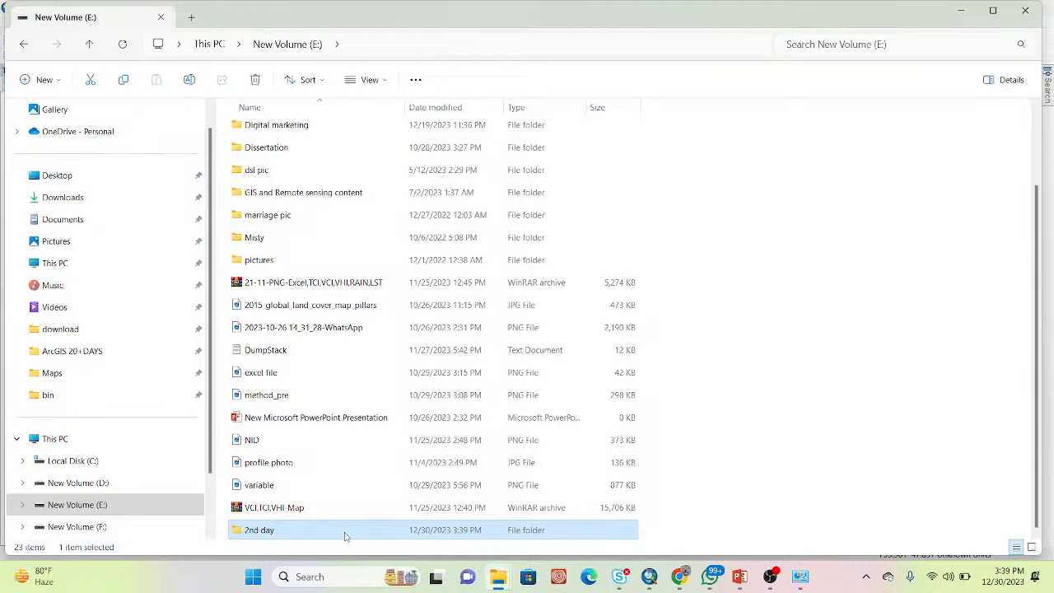
{"action": "double_click", "coordinate": [300, 535]}
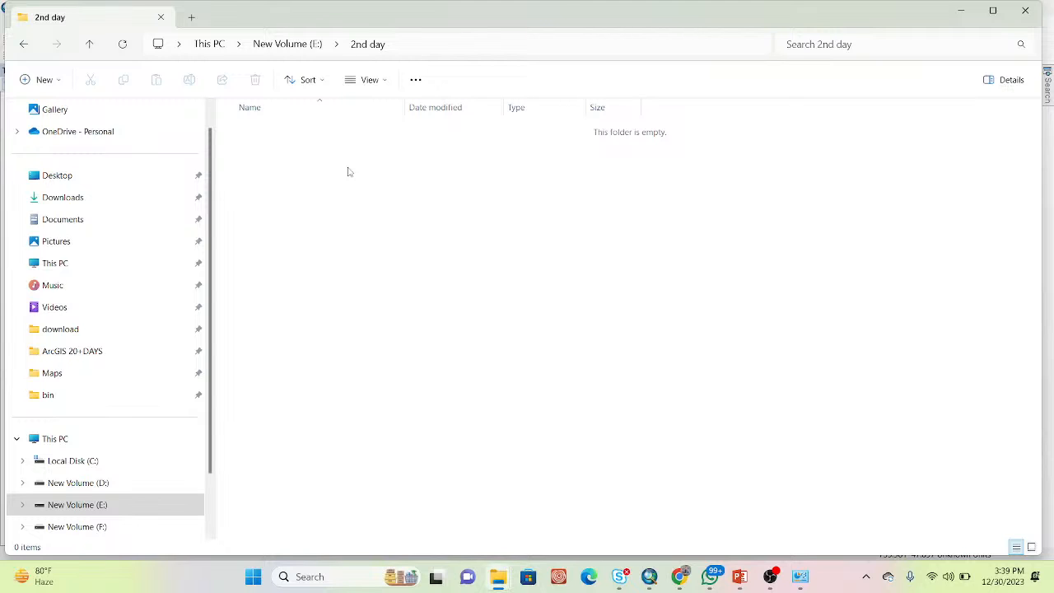
Switch to ArcMap and add a Catalog folder connection to the "2nd day" folder on New Volume (E:)
{"action": "mouse_move", "coordinate": [651, 579]}
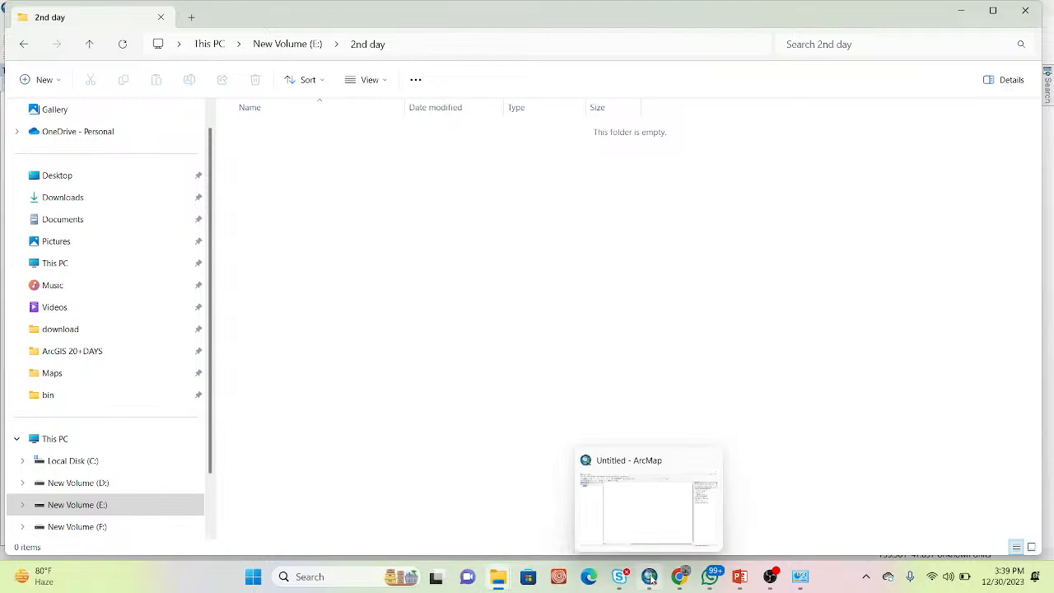
{"action": "left_click", "coordinate": [650, 516]}
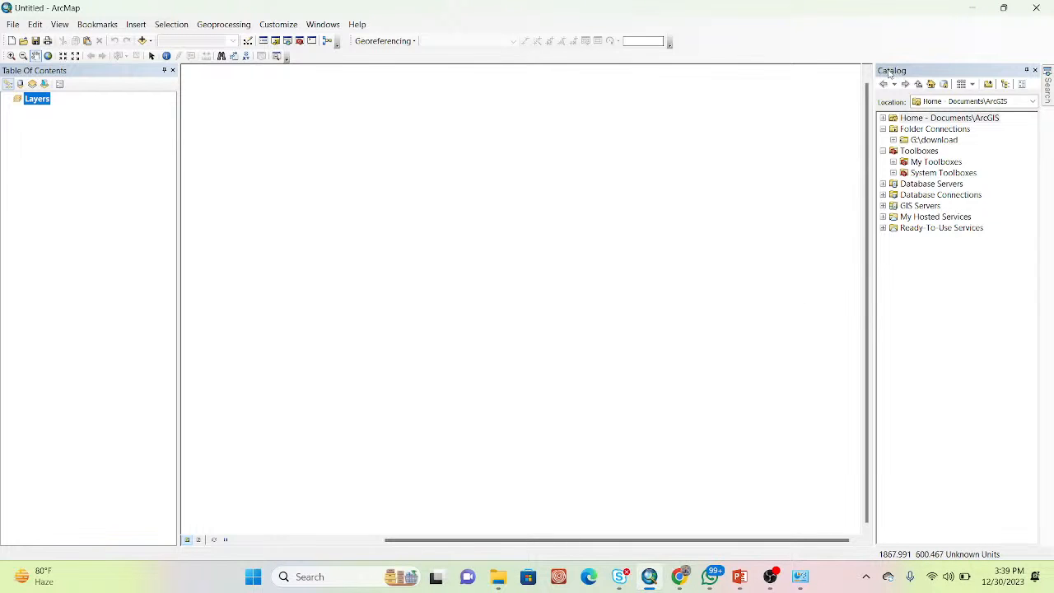
{"action": "left_click", "coordinate": [988, 85]}
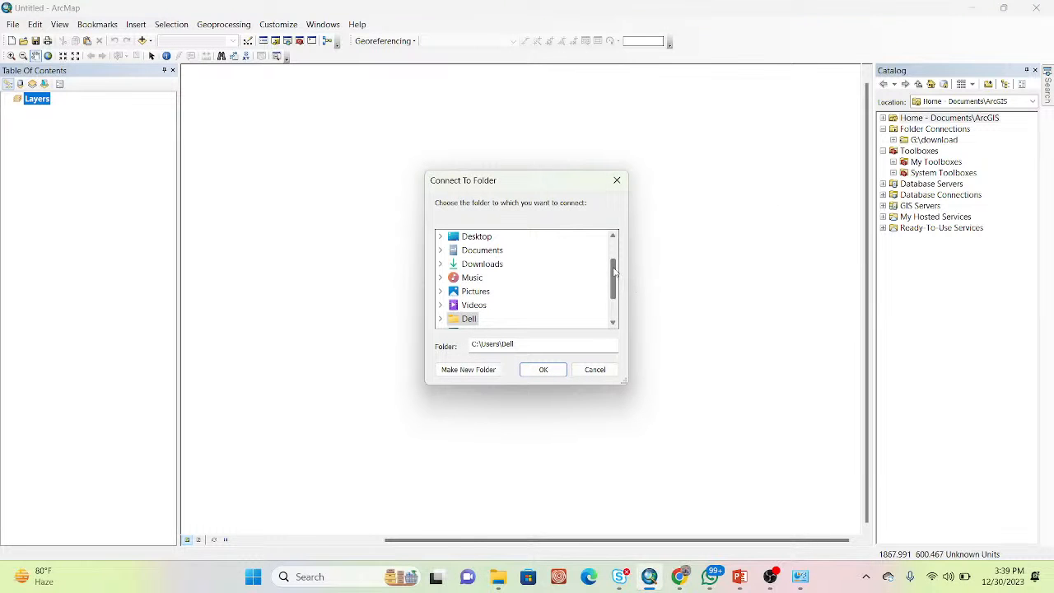
{"action": "scroll", "coordinate": [613, 273], "scroll_direction": "down", "scroll_amount": 1}
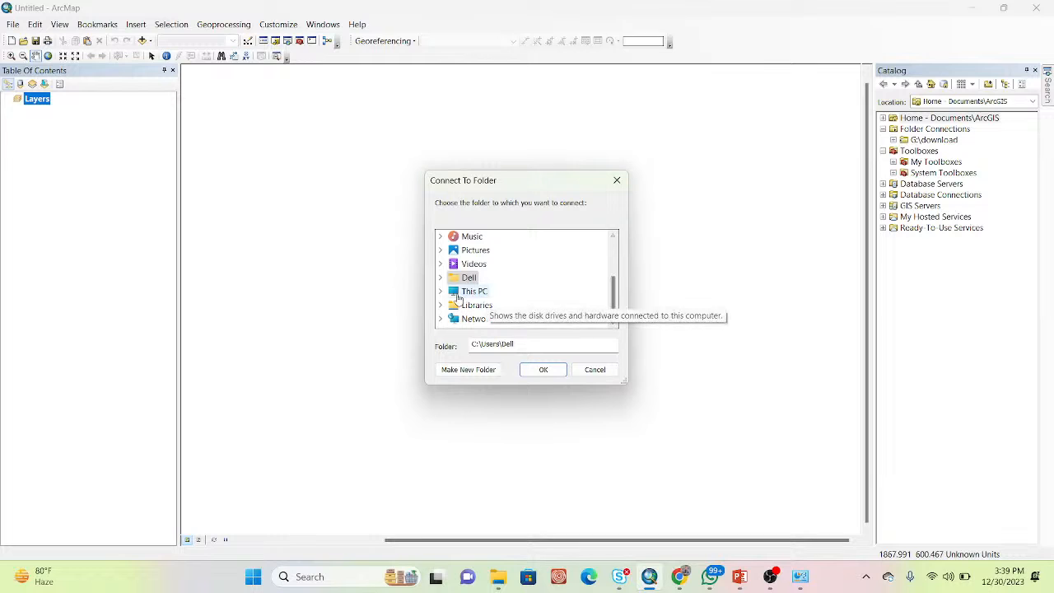
{"action": "double_click", "coordinate": [457, 294]}
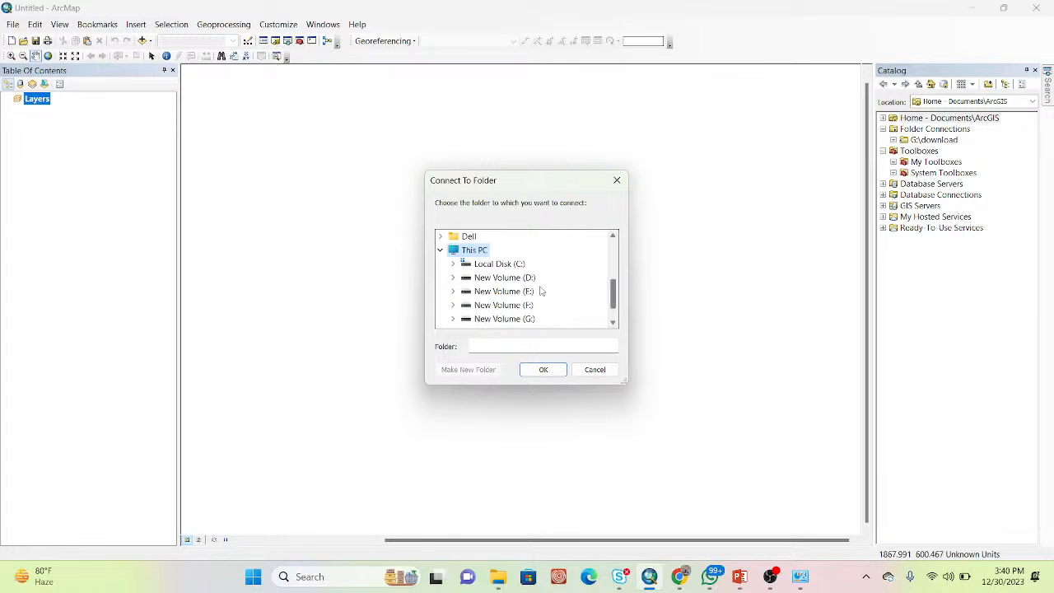
{"action": "double_click", "coordinate": [502, 292]}
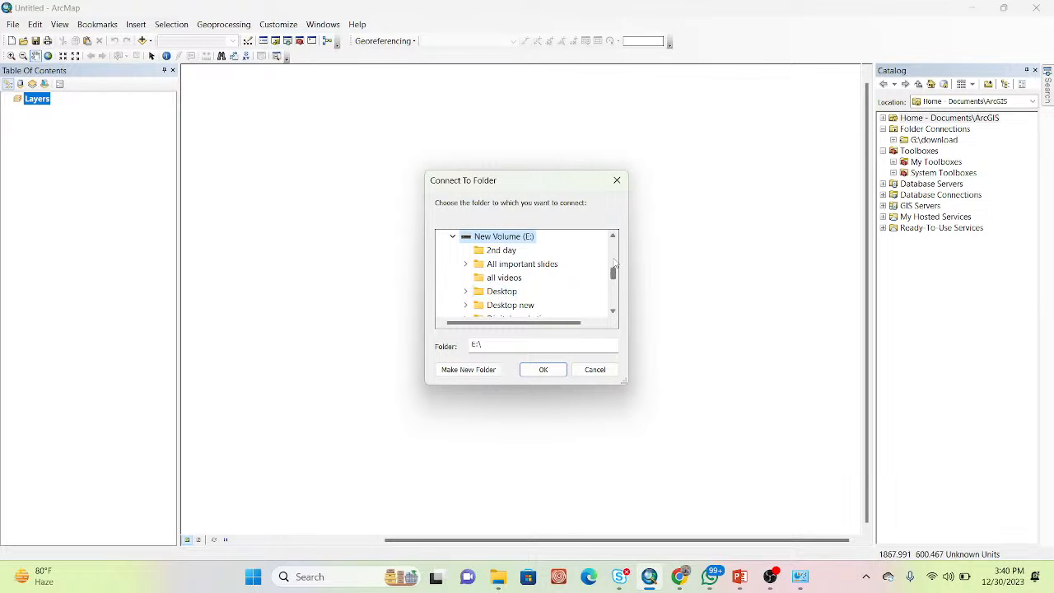
{"action": "left_click_drag", "start_coordinate": [613, 277], "coordinate": [613, 276]}
{"action": "left_click", "coordinate": [498, 251]}
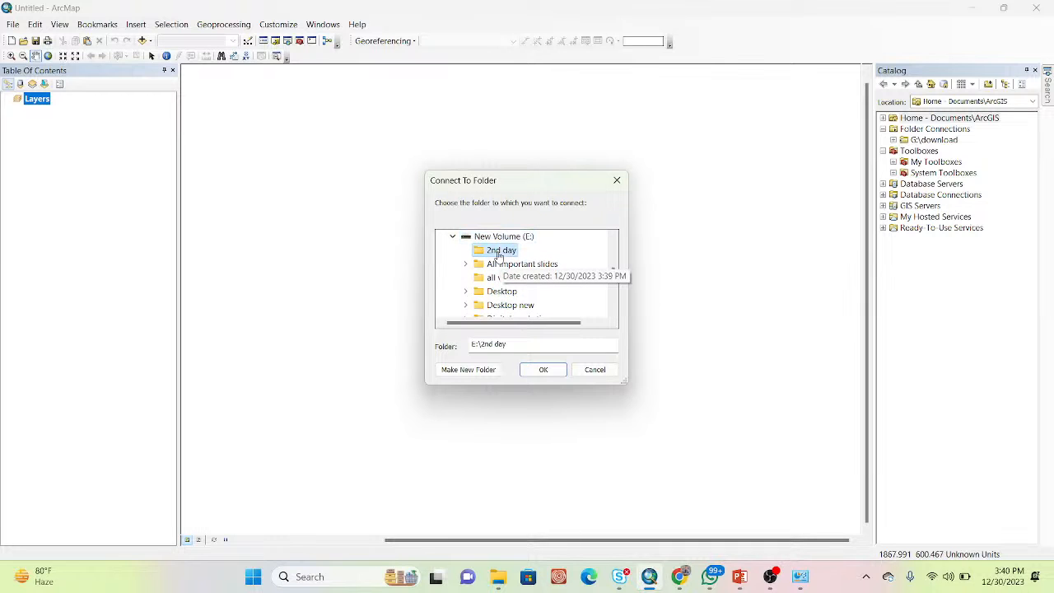
{"action": "left_click", "coordinate": [527, 370]}
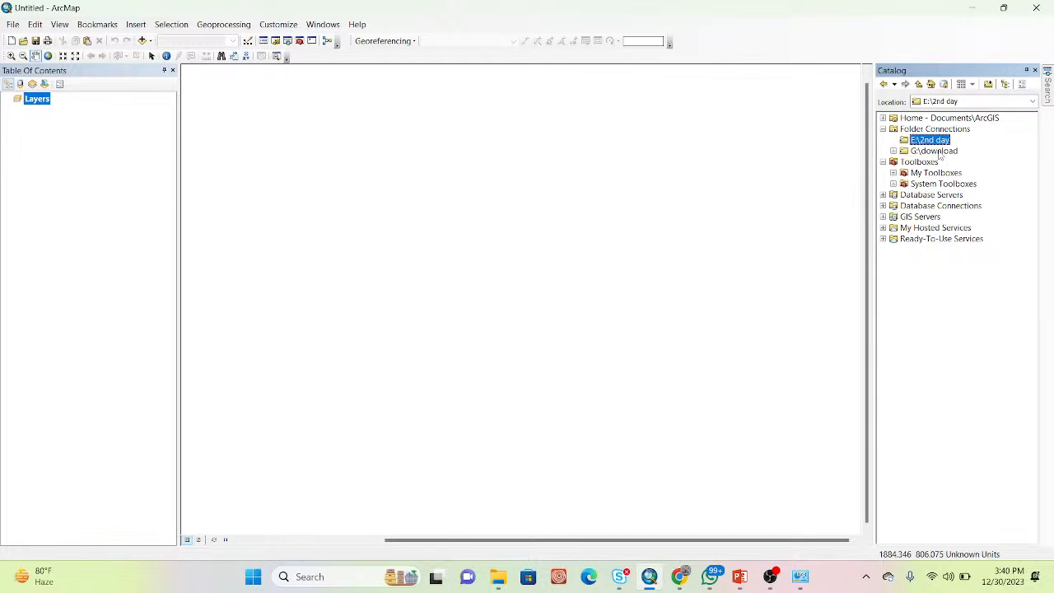
Switch to Chrome, search Google for "rajarhat upazila map" in a new tab and show the image results
{"action": "mouse_move", "coordinate": [679, 583]}
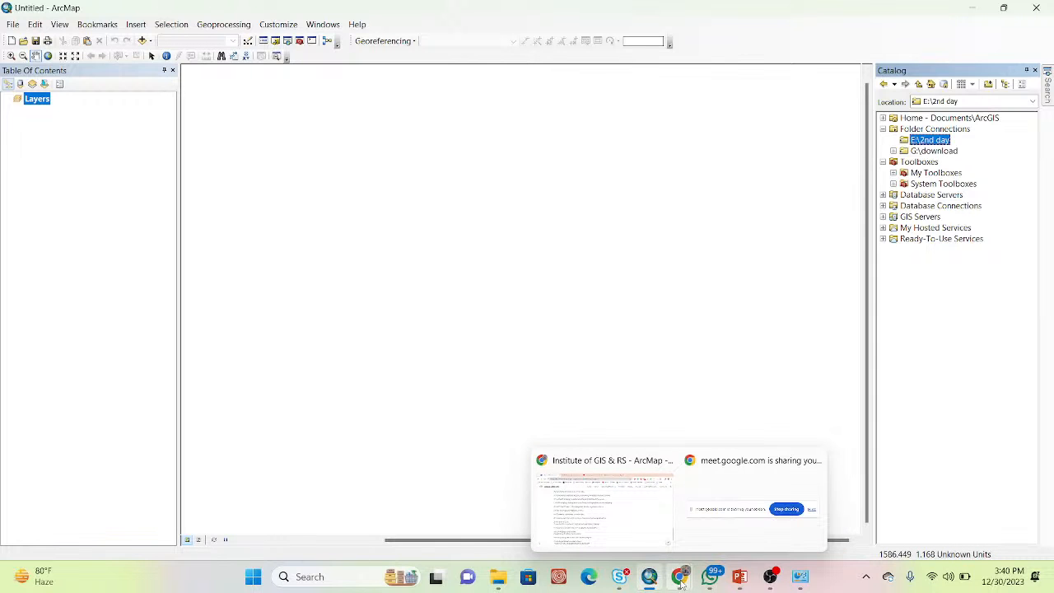
{"action": "left_click", "coordinate": [617, 504]}
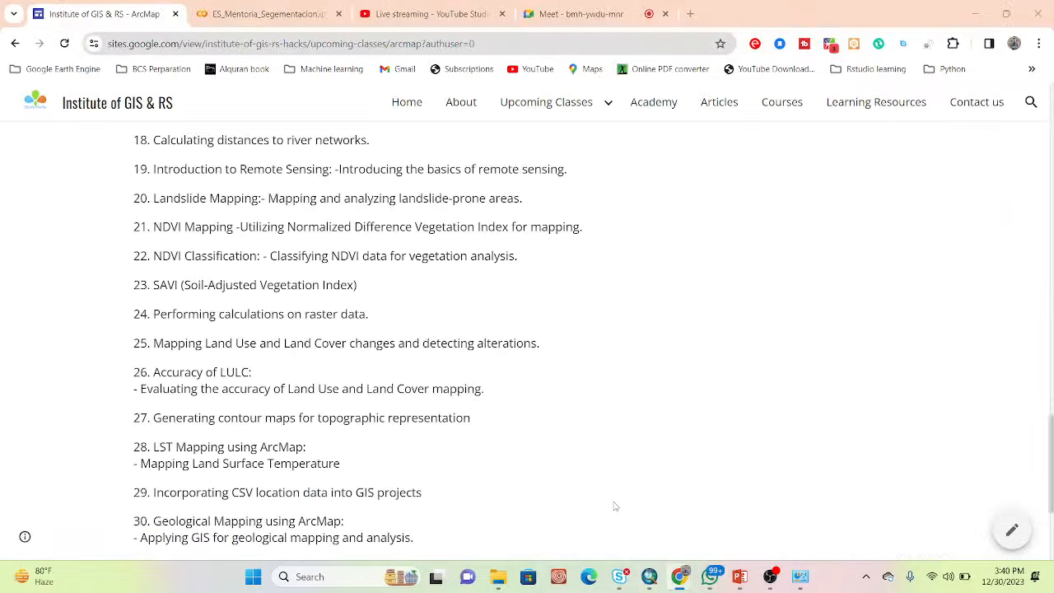
{"action": "left_click", "coordinate": [689, 14]}
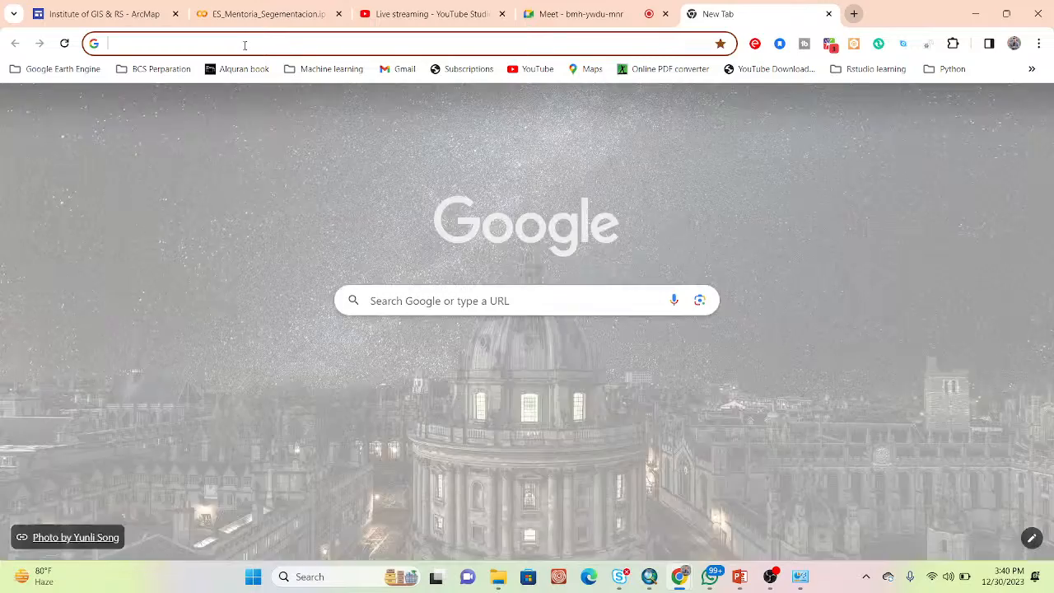
{"action": "type", "text": "rl"}
{"action": "key", "text": "BackSpace"}
{"action": "key", "text": "BackSpace"}
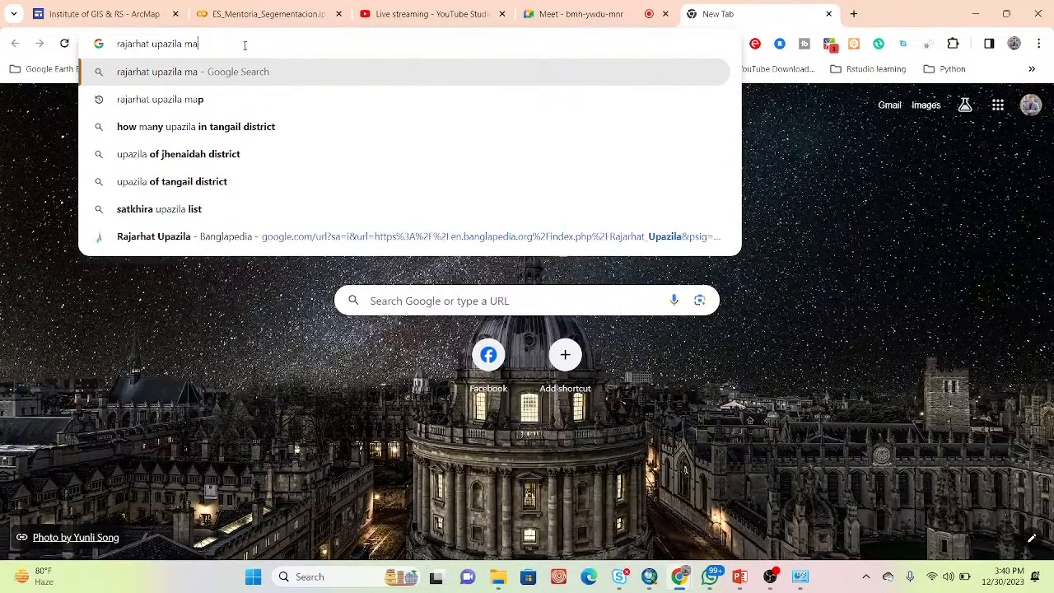
{"action": "type", "text": "p"}
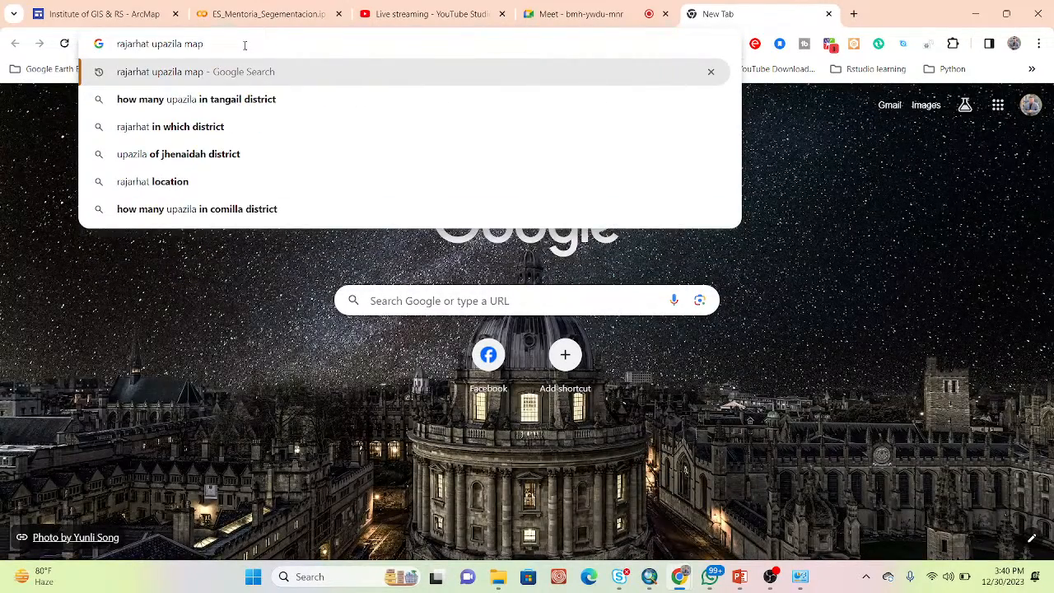
{"action": "key", "text": "Return"}
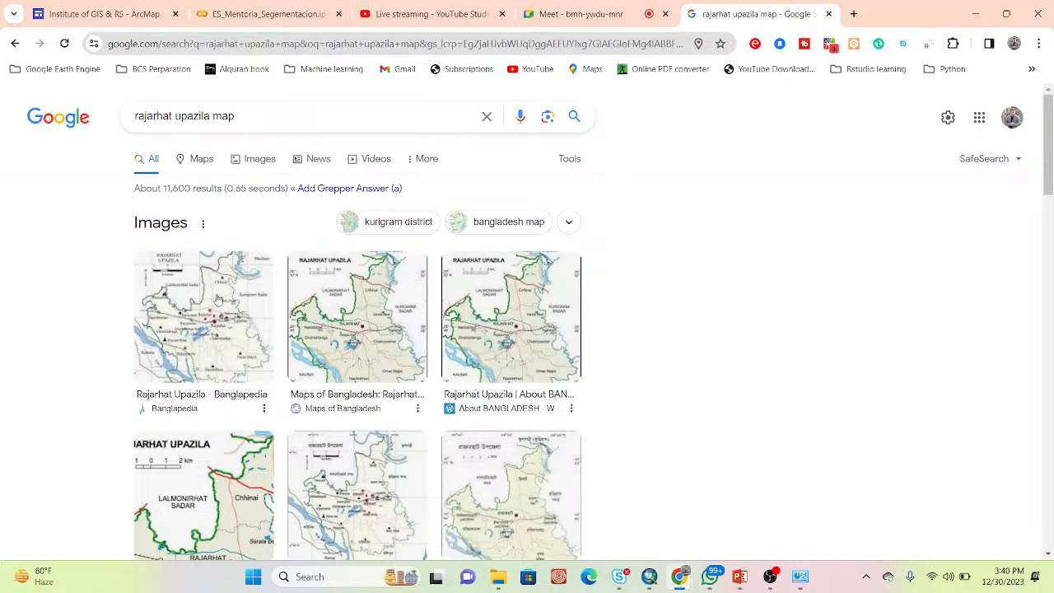
{"action": "left_click", "coordinate": [253, 164]}
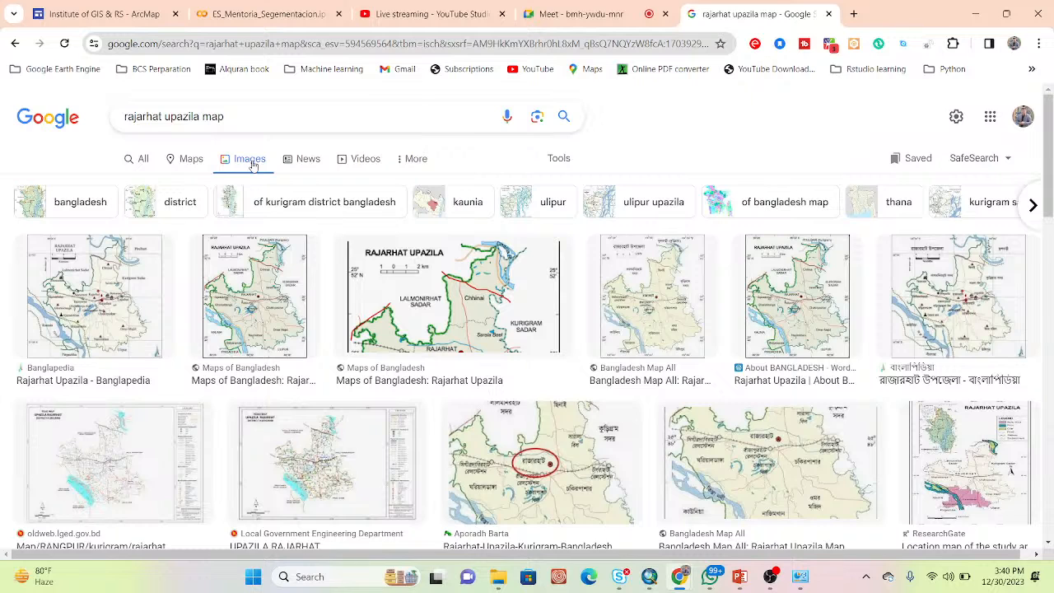
Save the Banglapedia Rajarhat Upazila map as JPEG image 640px-RajarhatUpazila in the "2nd day" folder on New Volume (E:)
{"action": "left_click", "coordinate": [121, 277]}
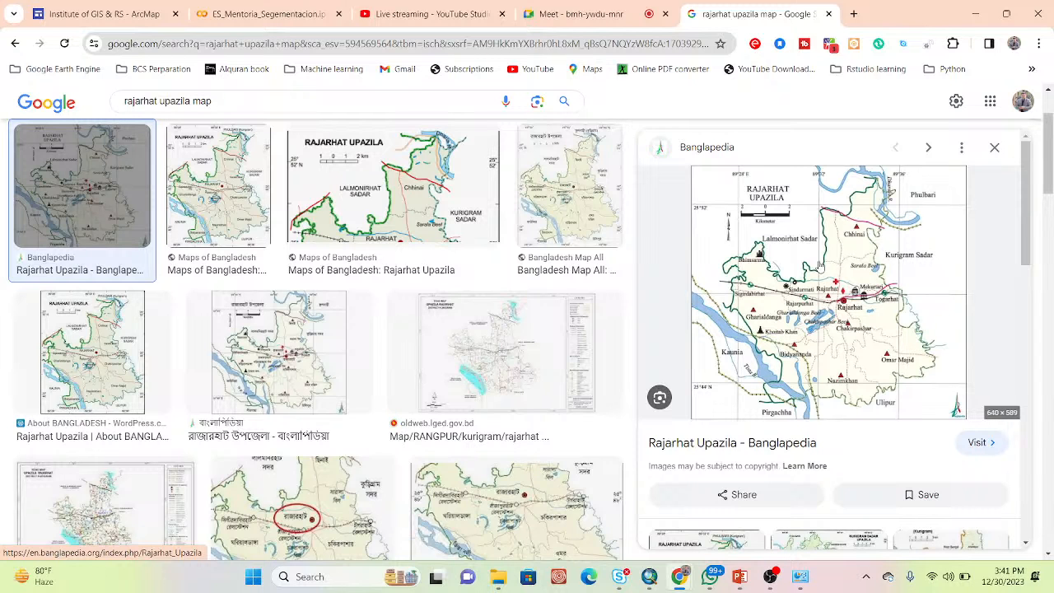
{"action": "right_click", "coordinate": [819, 240]}
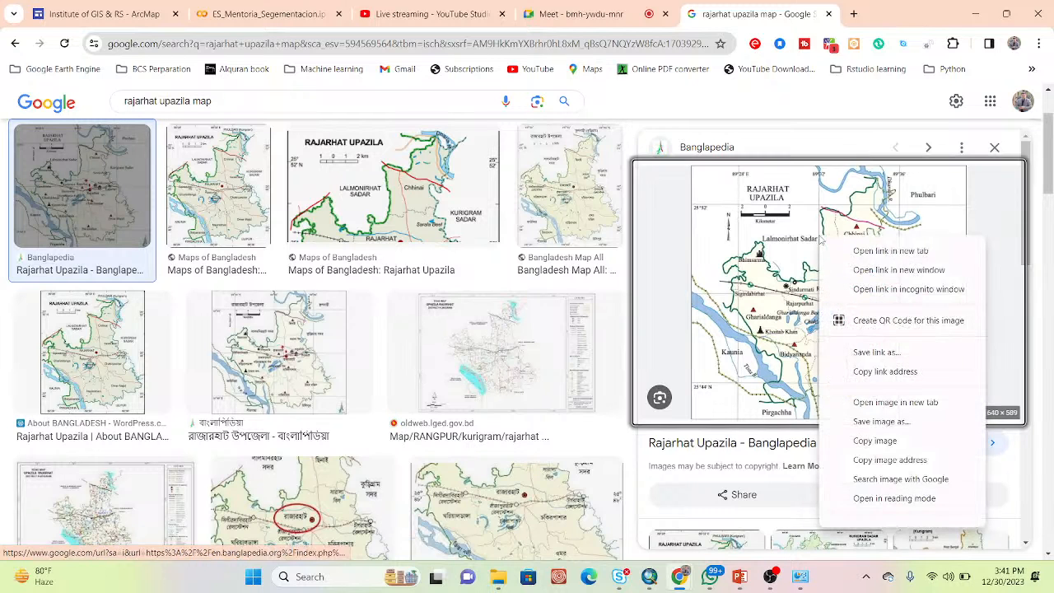
{"action": "left_click", "coordinate": [878, 424]}
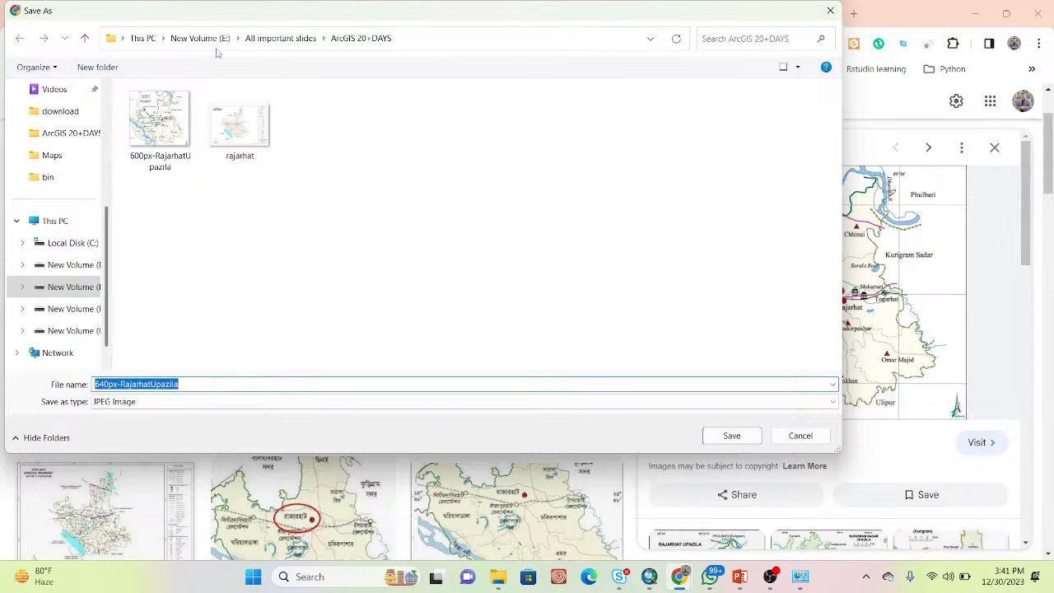
{"action": "left_click", "coordinate": [202, 38]}
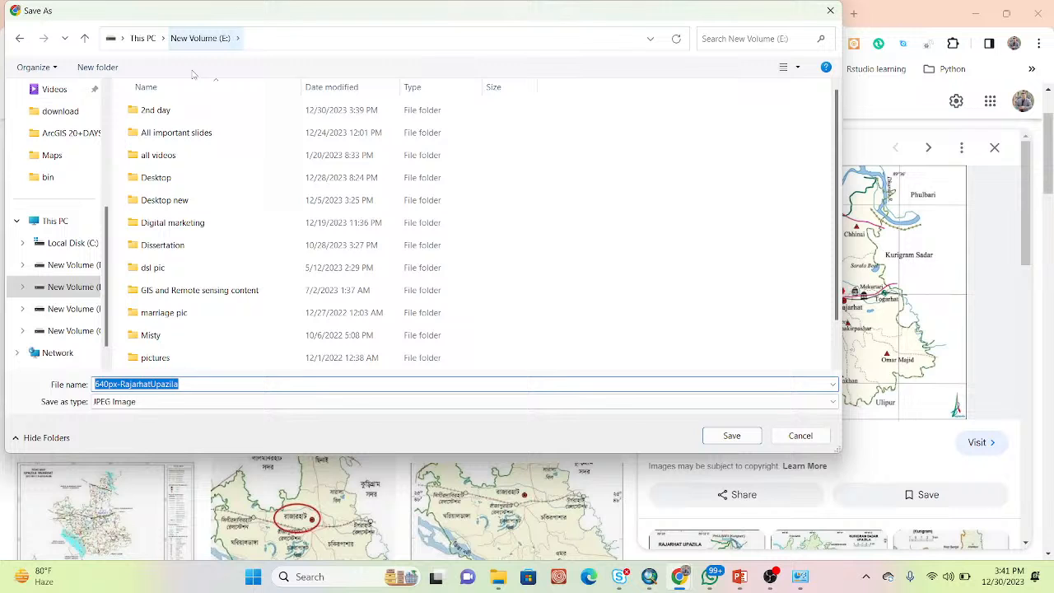
{"action": "double_click", "coordinate": [156, 109]}
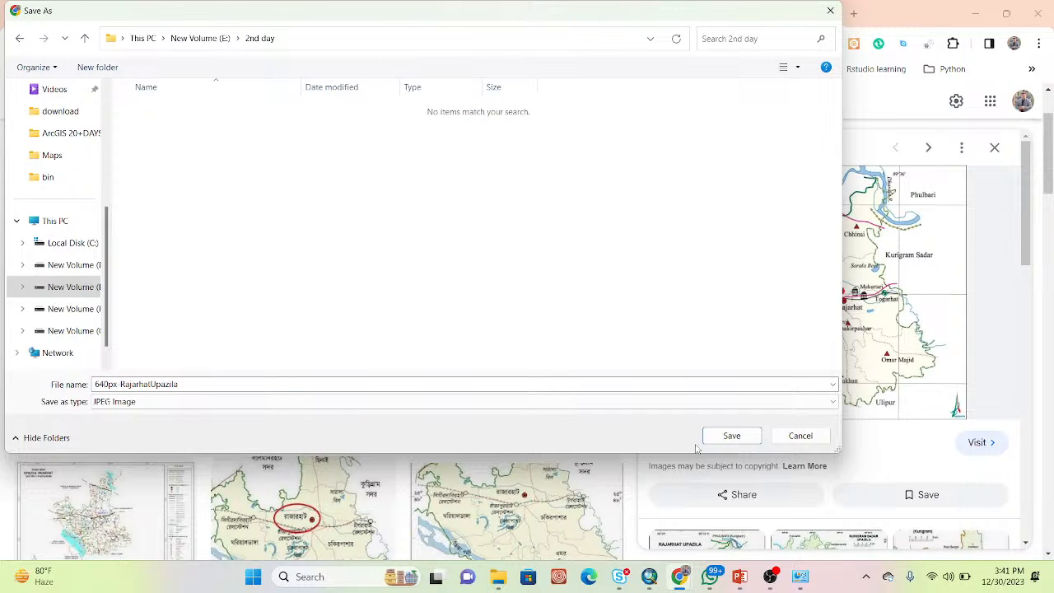
{"action": "left_click", "coordinate": [728, 437]}
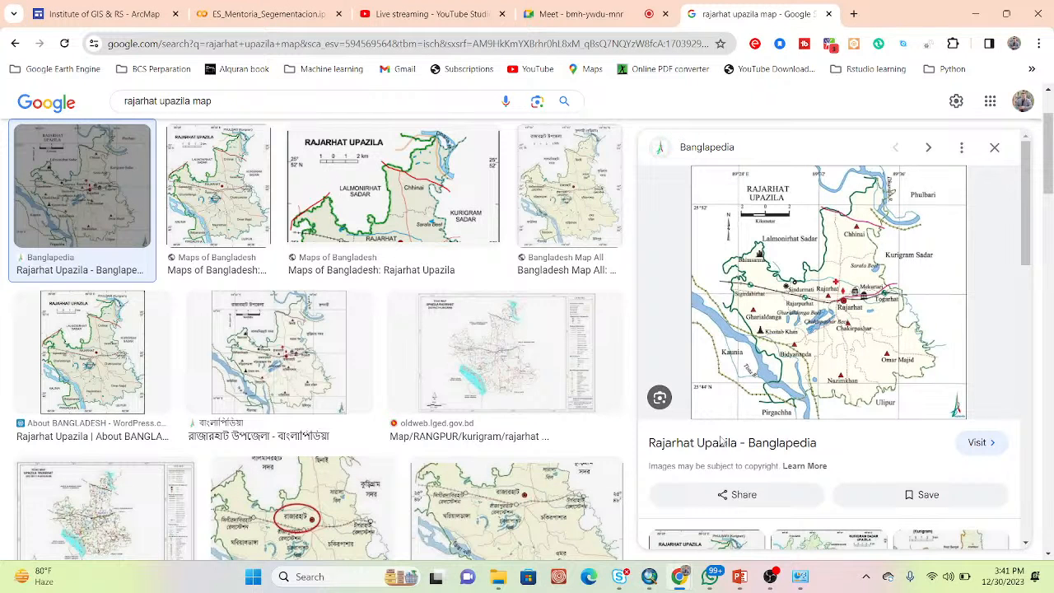
Return to ArcMap, refresh and expand the E:\2nd day connection, and select 640px-RajarhatUpazila.jpg in the Catalog
{"action": "left_click", "coordinate": [976, 17]}
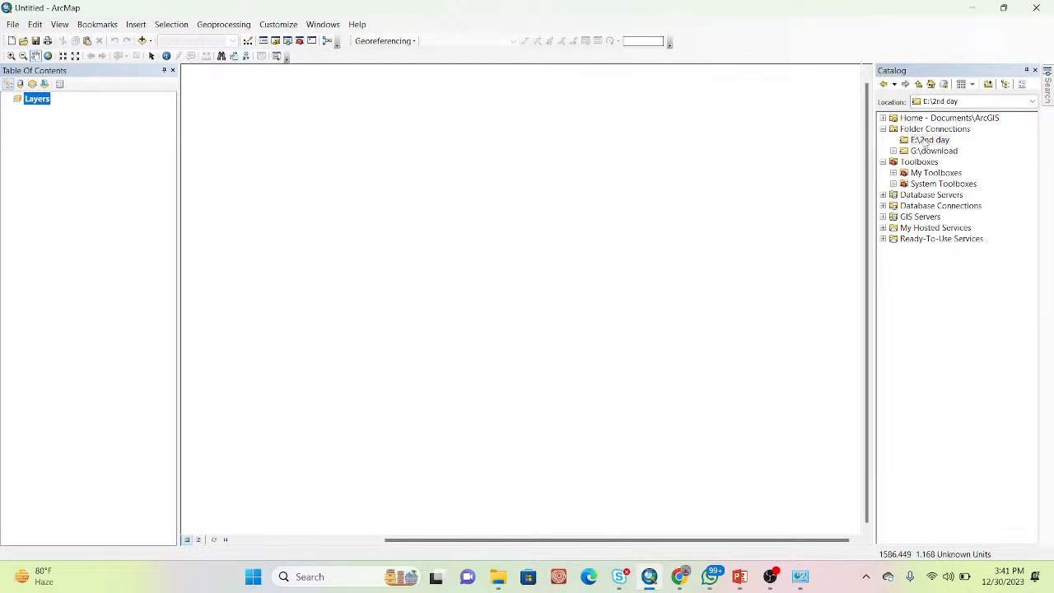
{"action": "left_click", "coordinate": [926, 142]}
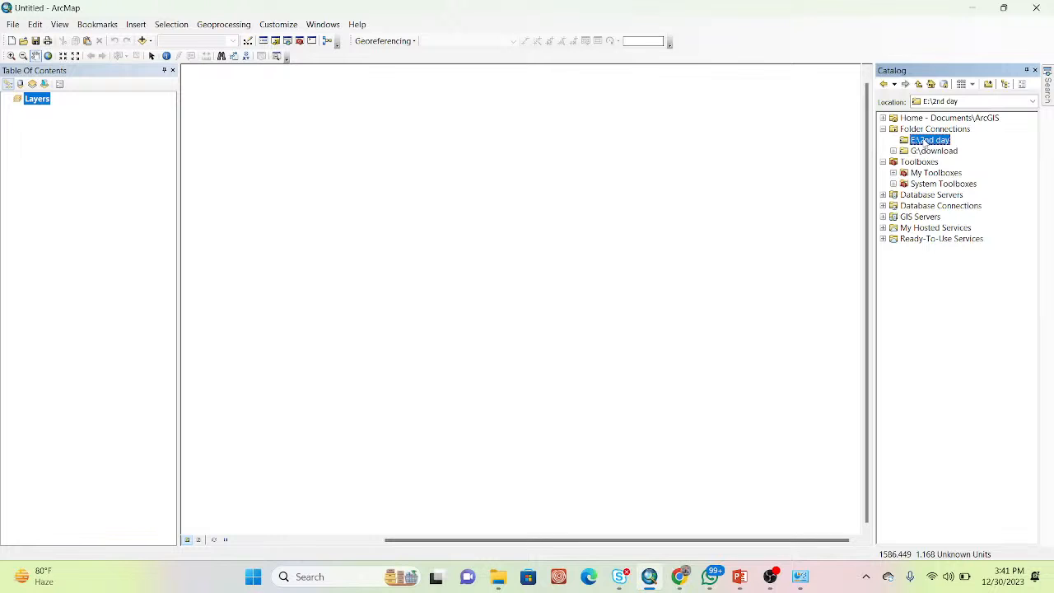
{"action": "right_click", "coordinate": [926, 142]}
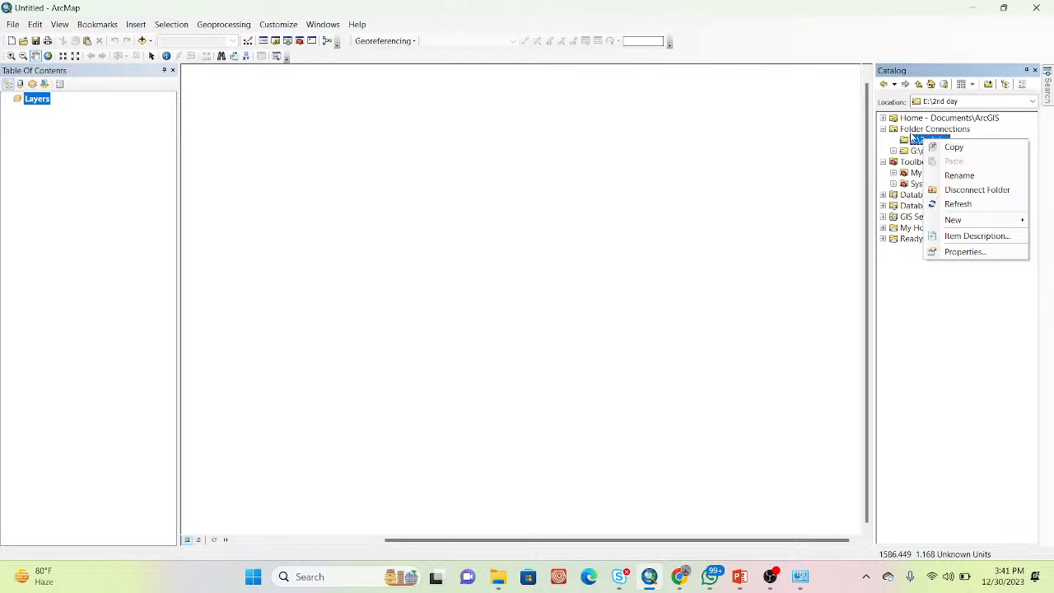
{"action": "left_click", "coordinate": [955, 204]}
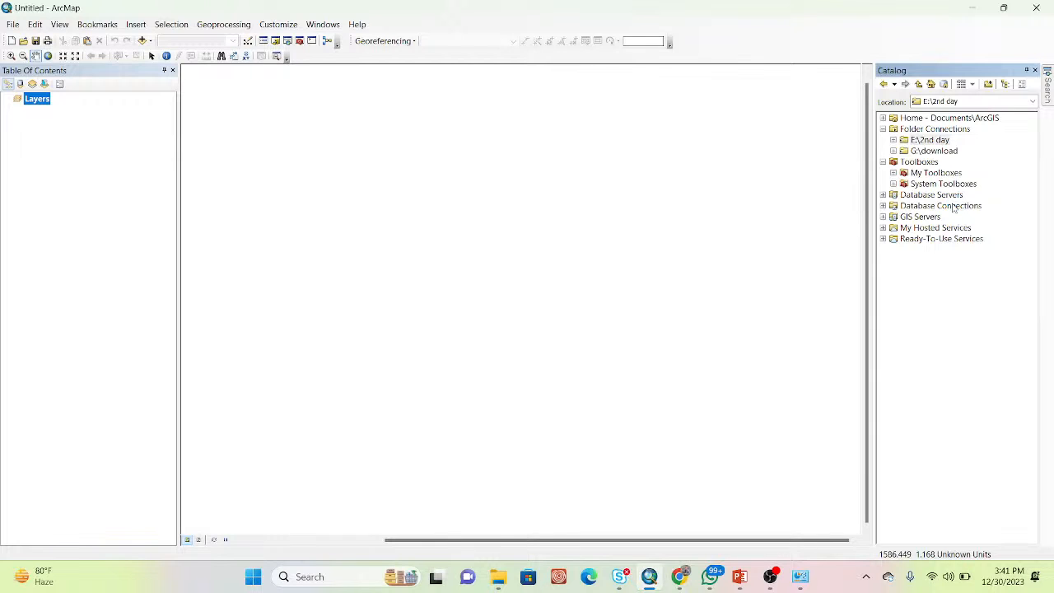
{"action": "double_click", "coordinate": [900, 142]}
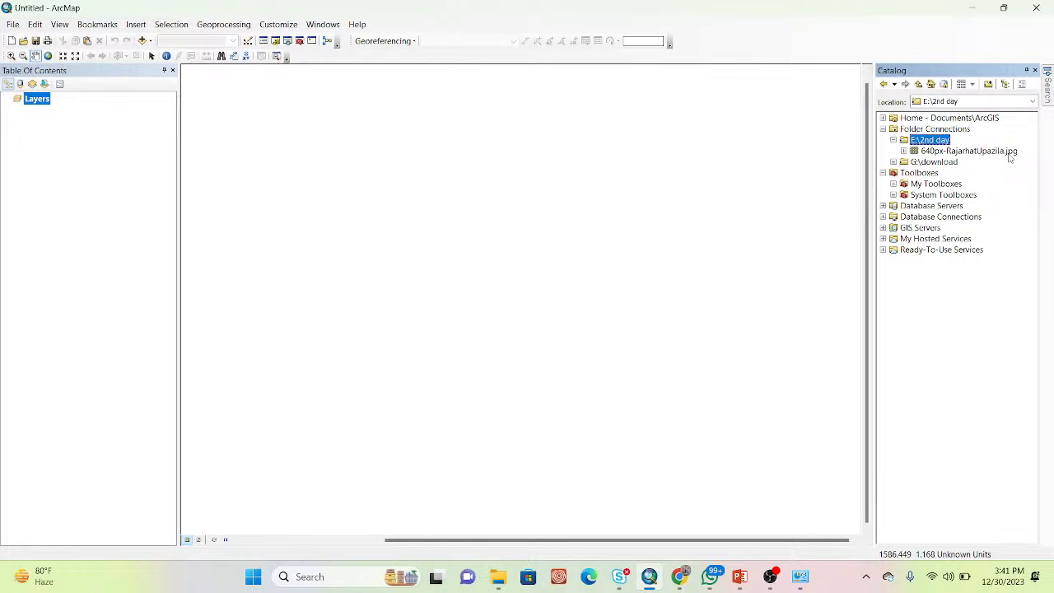
{"action": "key", "text": "super+ctrl+l"}
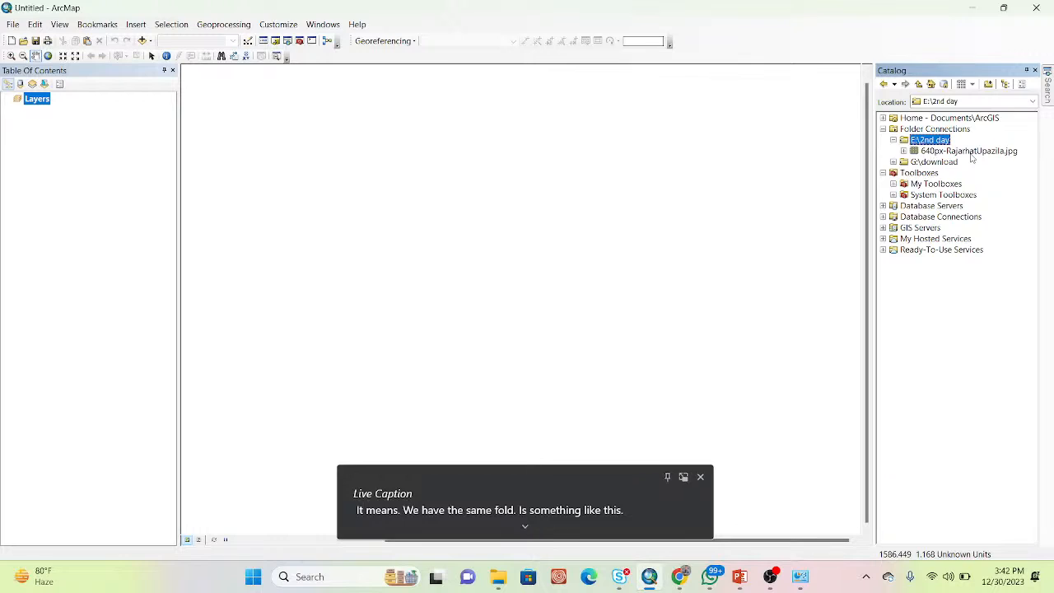
{"action": "left_click", "coordinate": [971, 153]}
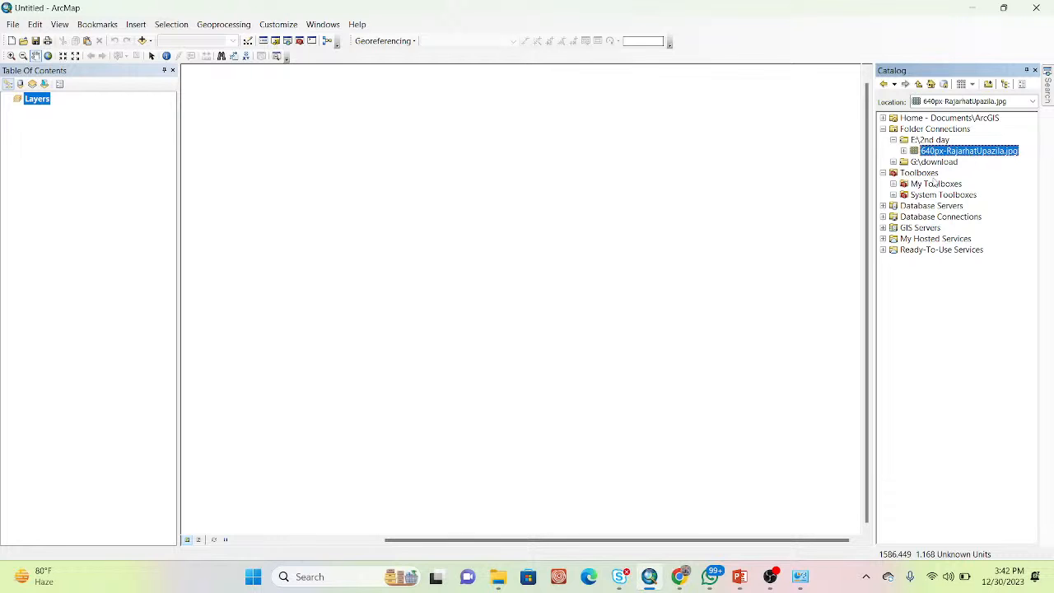
Switch to File Explorer and copy all files of the BGD_adm folder inside the download folder on New Volume (G:)
{"action": "left_click", "coordinate": [676, 582]}
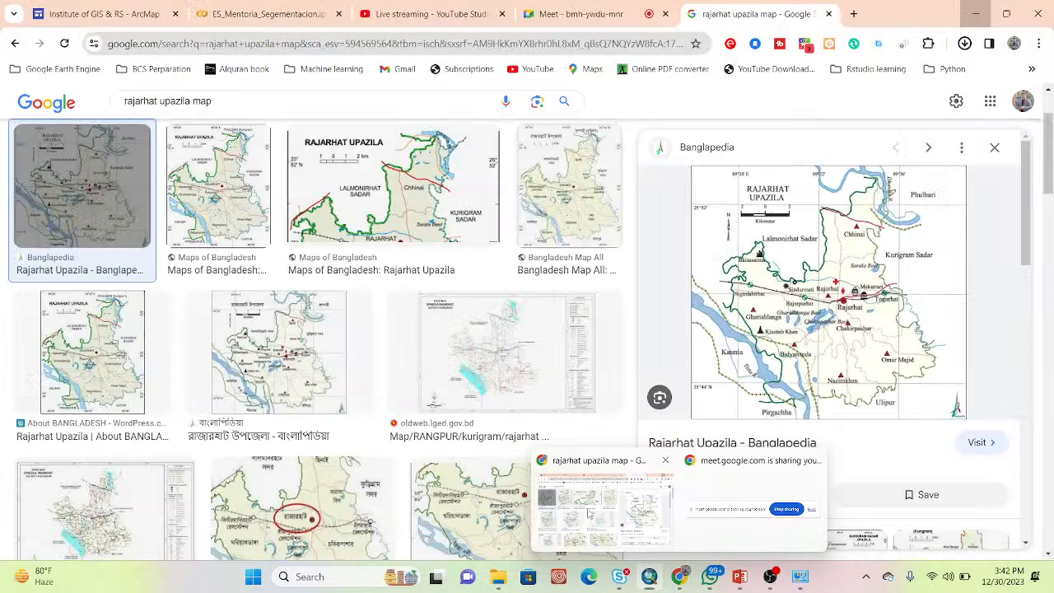
{"action": "mouse_move", "coordinate": [504, 583]}
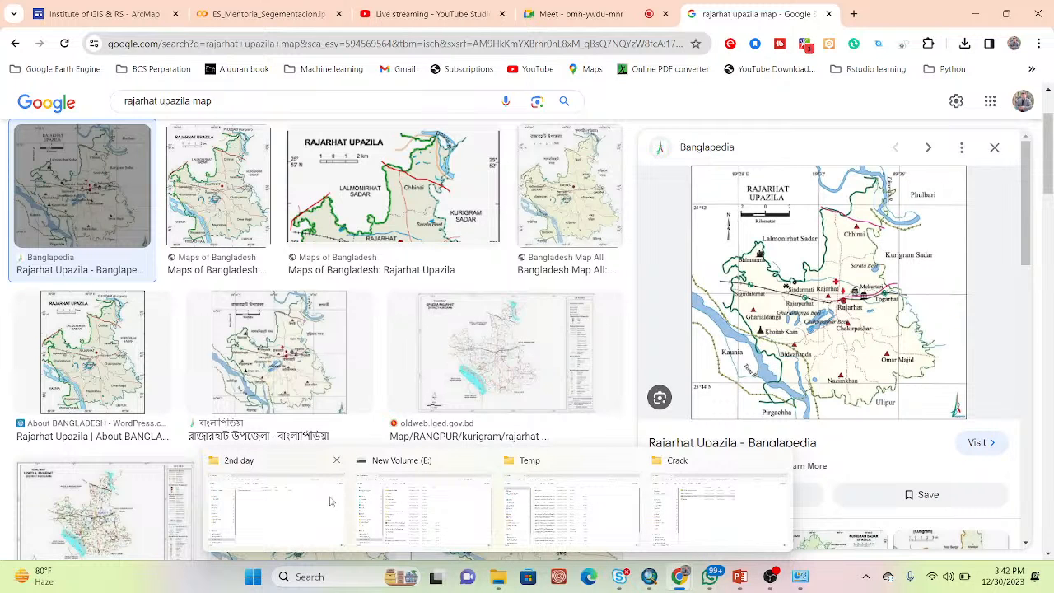
{"action": "mouse_move", "coordinate": [277, 501]}
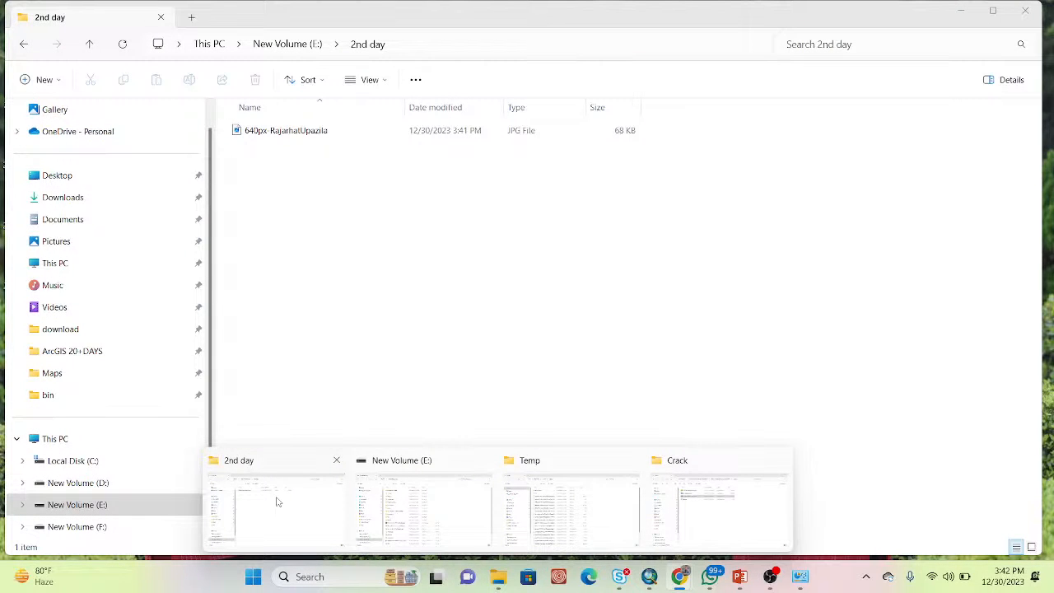
{"action": "left_click", "coordinate": [278, 501]}
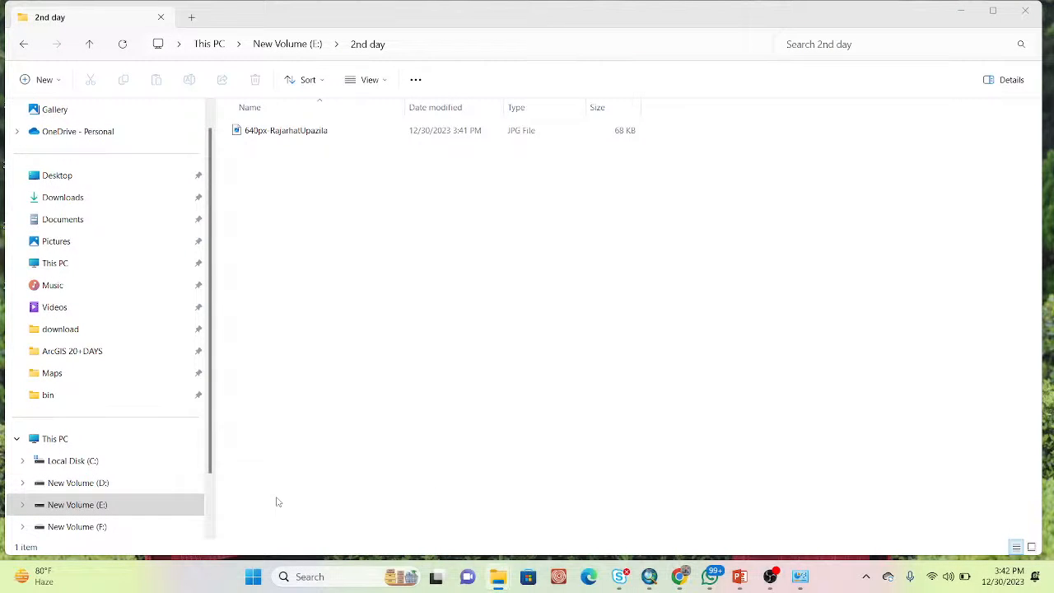
{"action": "left_click", "coordinate": [75, 331]}
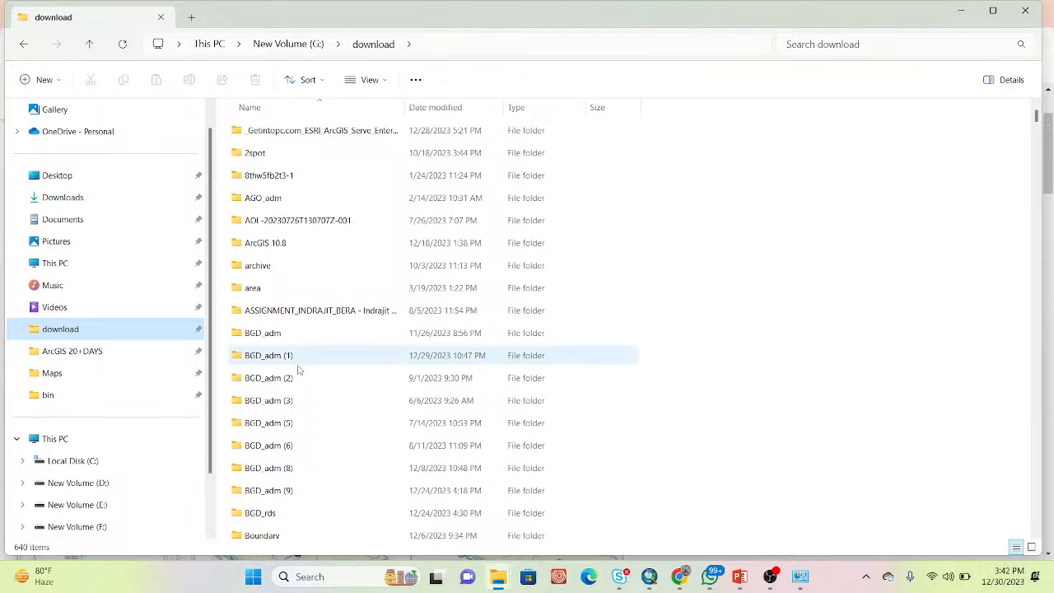
{"action": "double_click", "coordinate": [269, 333]}
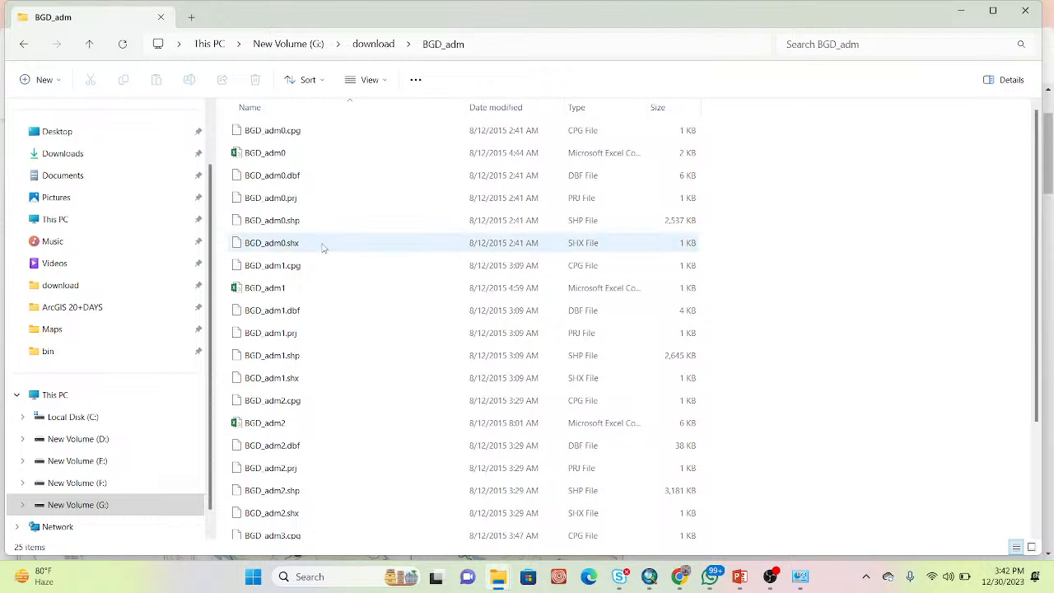
{"action": "left_click", "coordinate": [276, 173]}
{"action": "key", "text": "ctrl+a"}
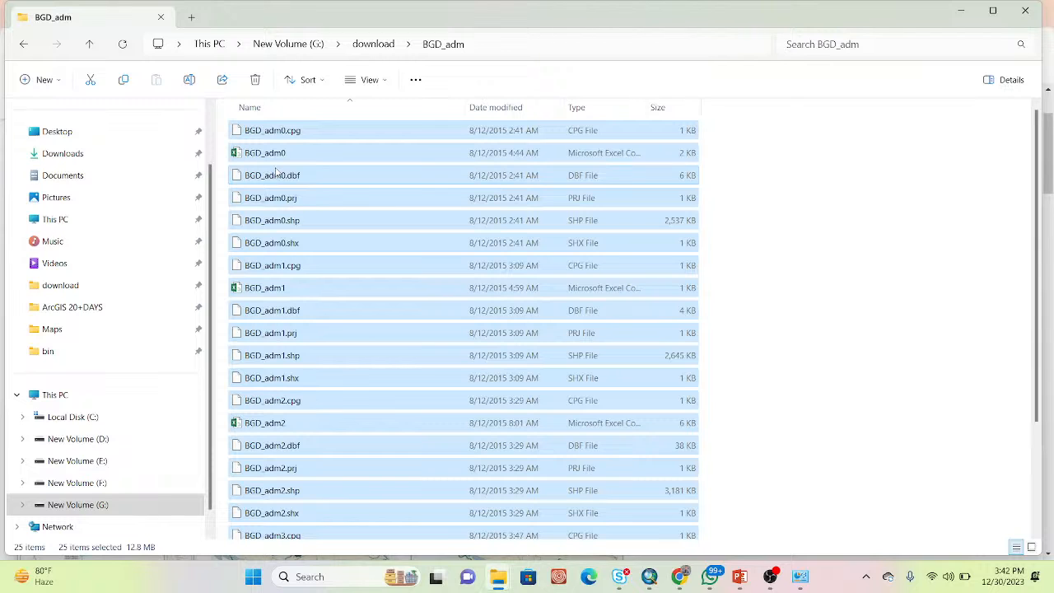
{"action": "key", "text": "ctrl+c"}
{"action": "left_click", "coordinate": [90, 45]}
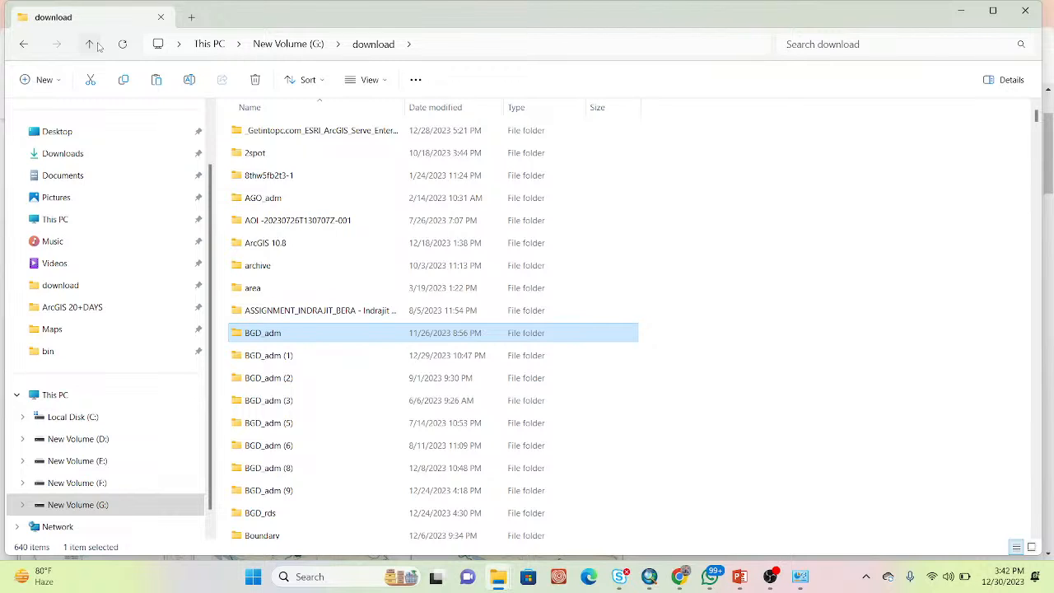
{"action": "double_click", "coordinate": [280, 330]}
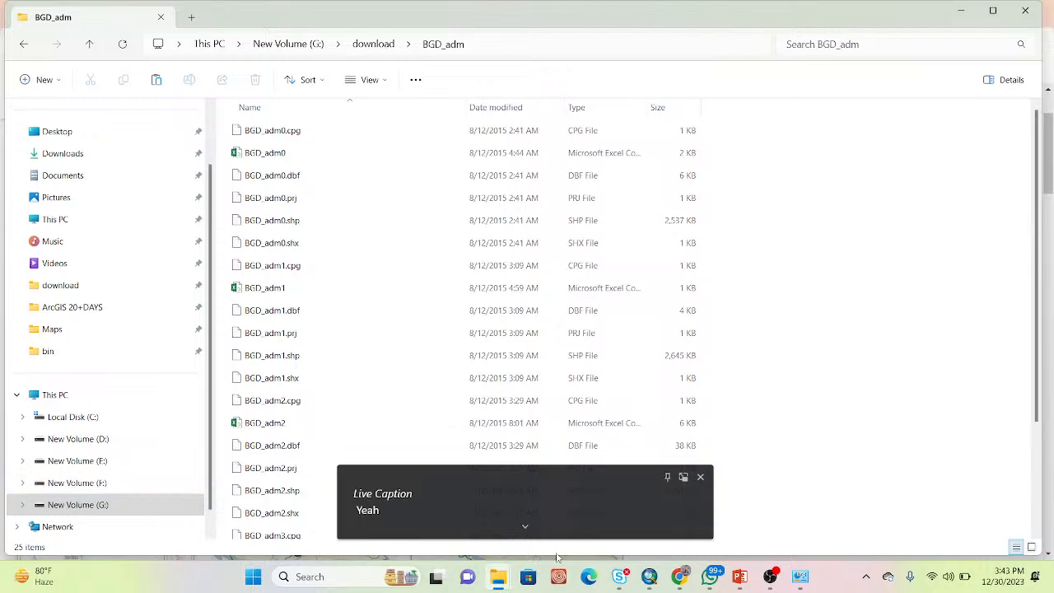
Switch to the File Explorer window showing New Volume (E:) and open its "2nd day" folder
{"action": "mouse_move", "coordinate": [689, 580]}
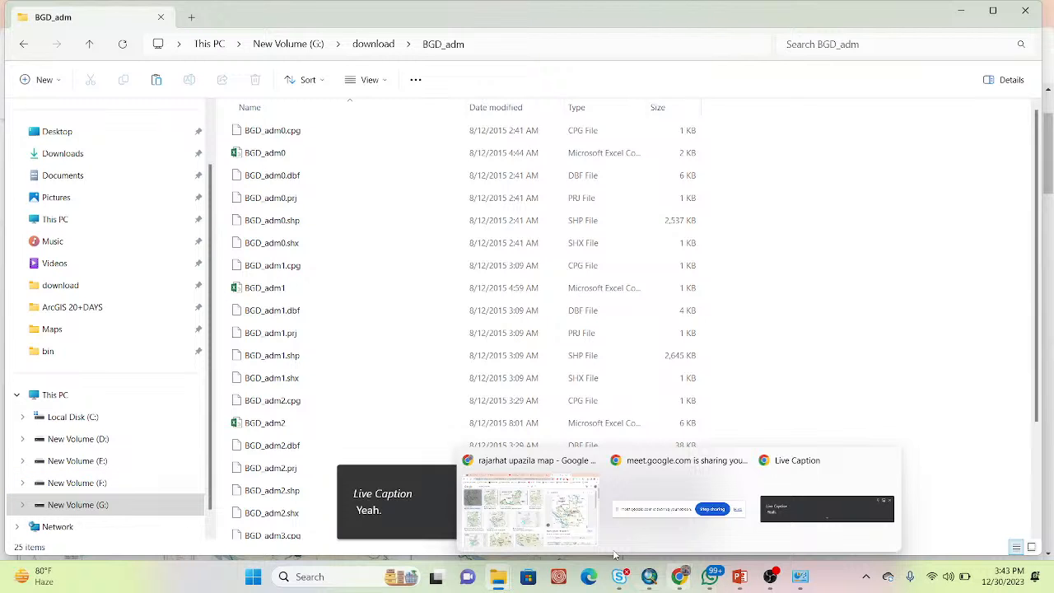
{"action": "mouse_move", "coordinate": [530, 516]}
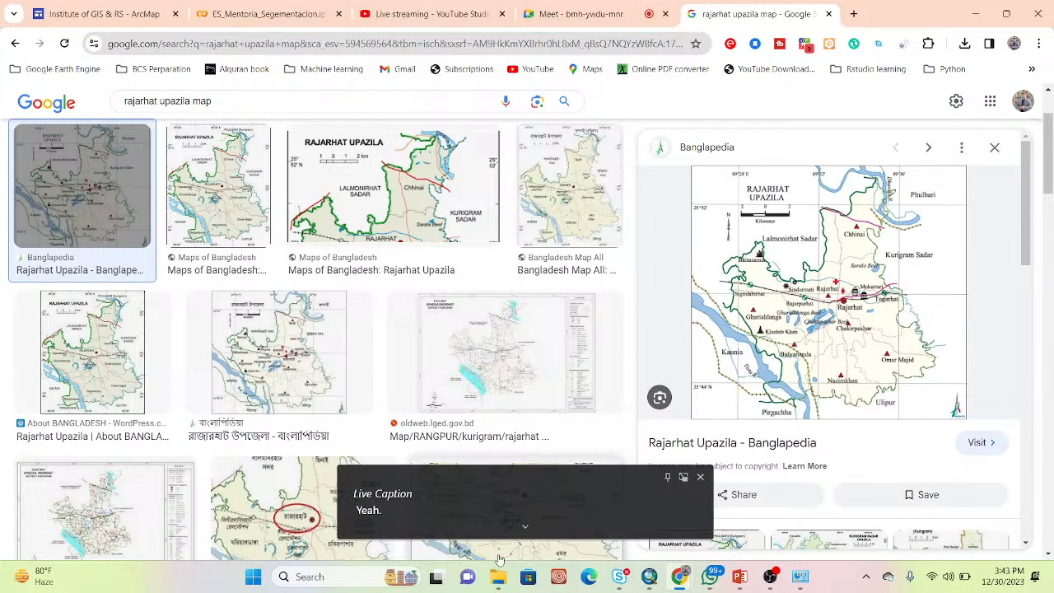
{"action": "mouse_move", "coordinate": [497, 576]}
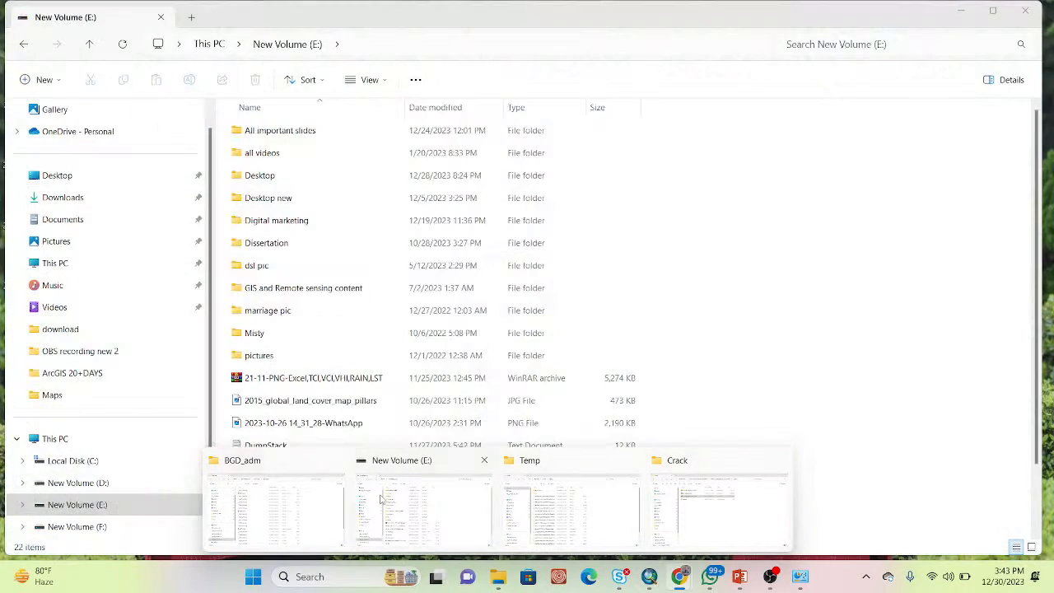
{"action": "left_click", "coordinate": [381, 498]}
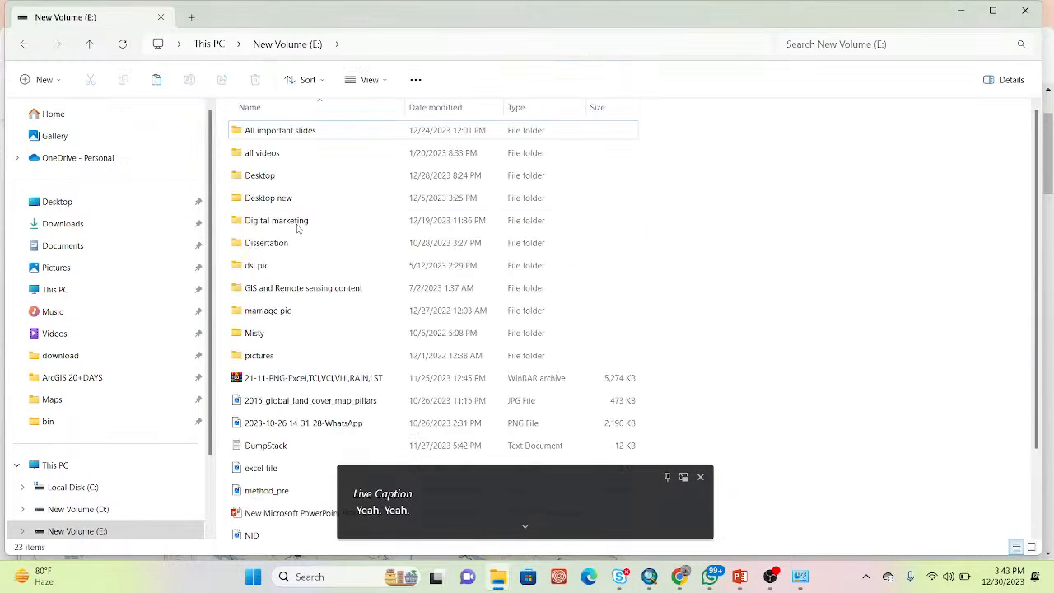
{"action": "left_click", "coordinate": [266, 360]}
{"action": "key", "text": "2"}
{"action": "key", "text": "2"}
{"action": "key", "text": "2"}
{"action": "key", "text": "2"}
{"action": "key", "text": "2"}
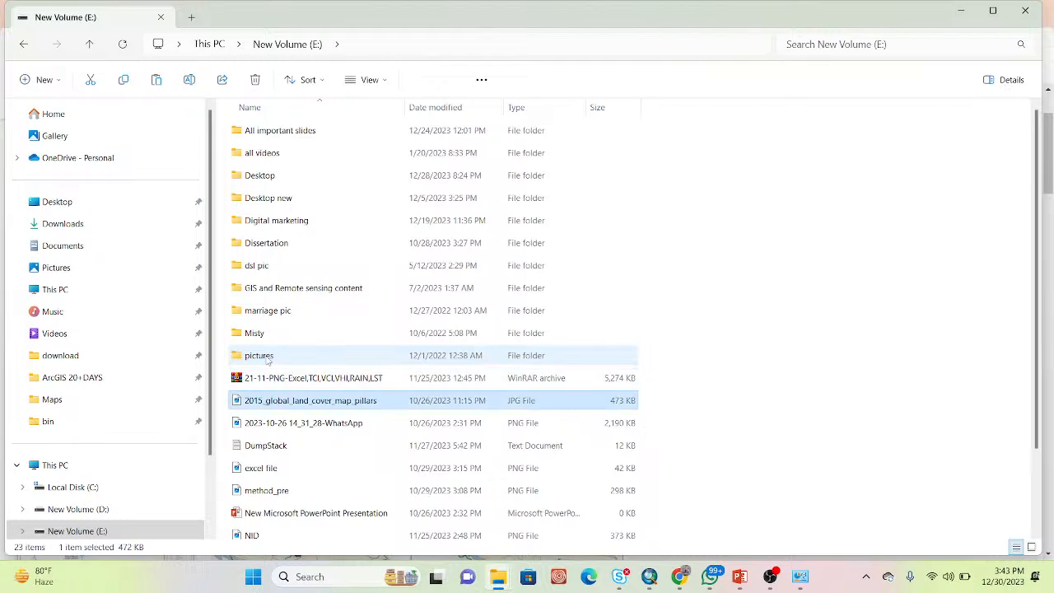
{"action": "double_click", "coordinate": [265, 531]}
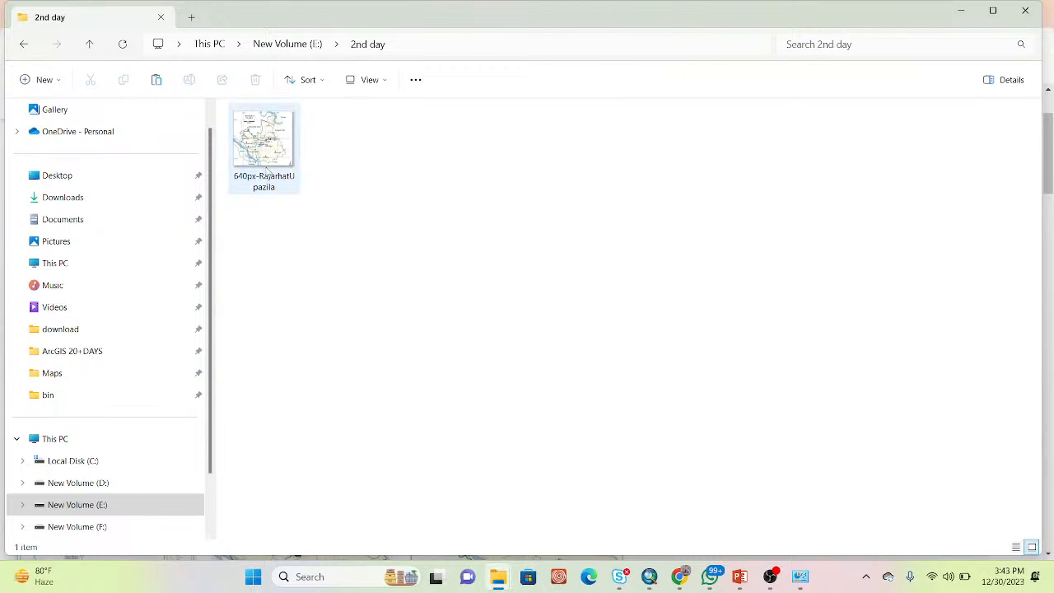
View the 640px-RajarhatUpazila image enlarged in the photo viewer, then close the viewer
{"action": "left_click", "coordinate": [271, 153]}
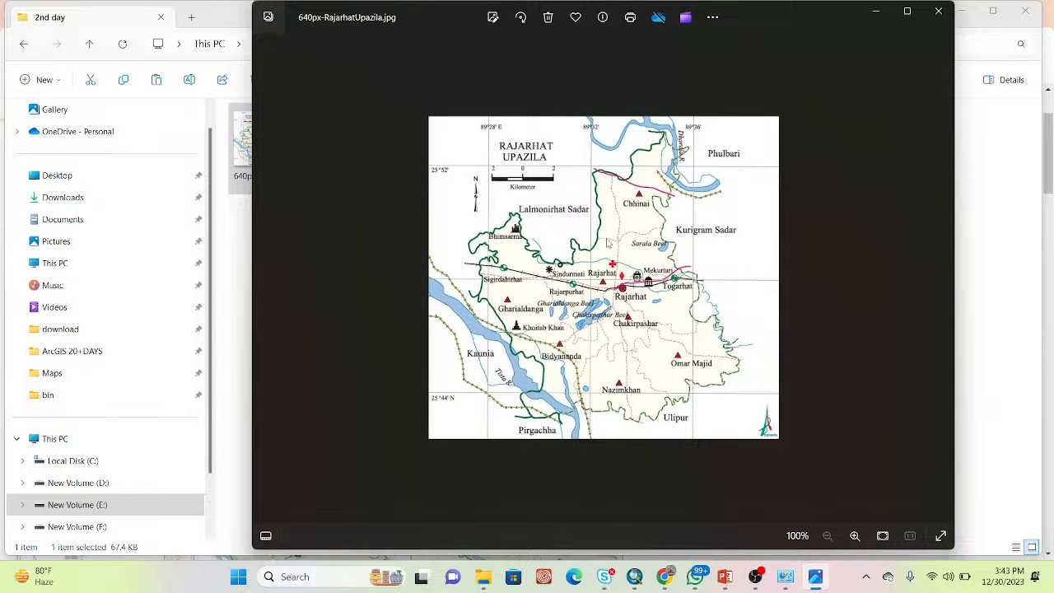
{"action": "scroll", "coordinate": [608, 243], "scroll_direction": "up", "scroll_amount": 1}
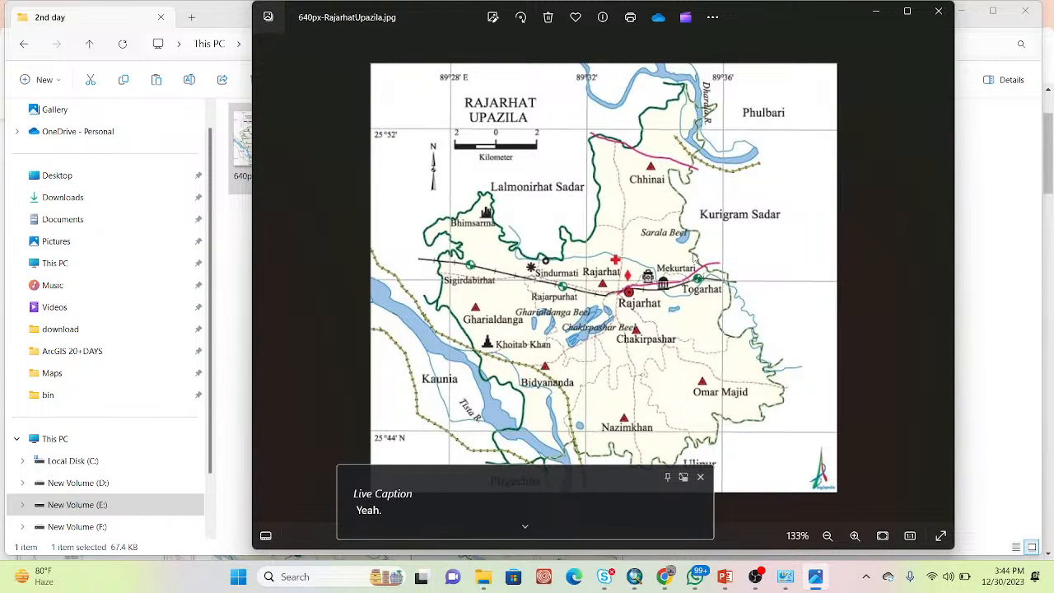
{"action": "left_click", "coordinate": [937, 11]}
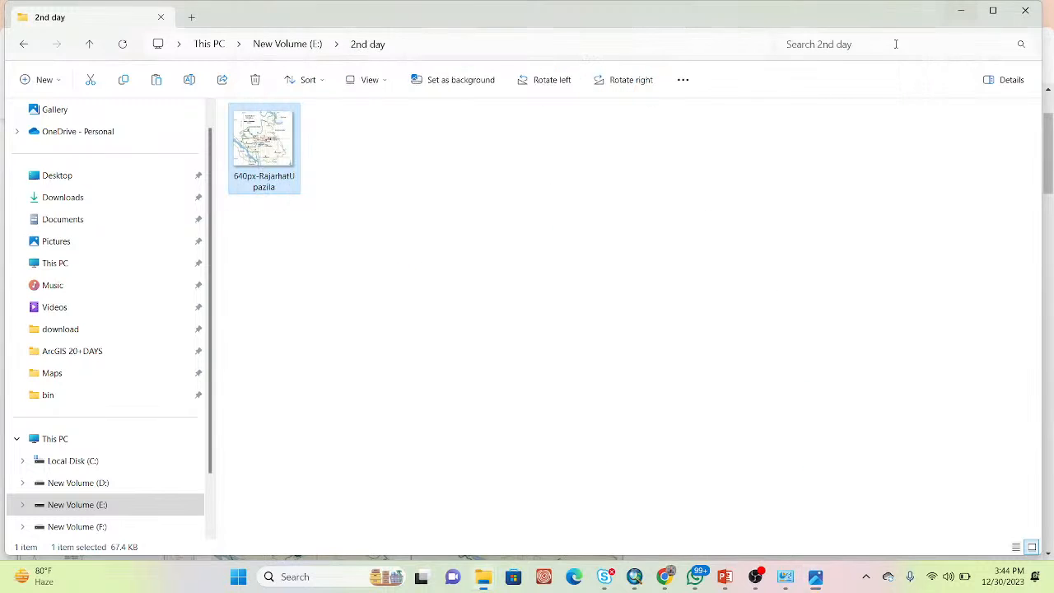
Paste the copied BGD_adm files into the "2nd day" folder
{"action": "left_click", "coordinate": [428, 277]}
{"action": "right_click", "coordinate": [428, 278]}
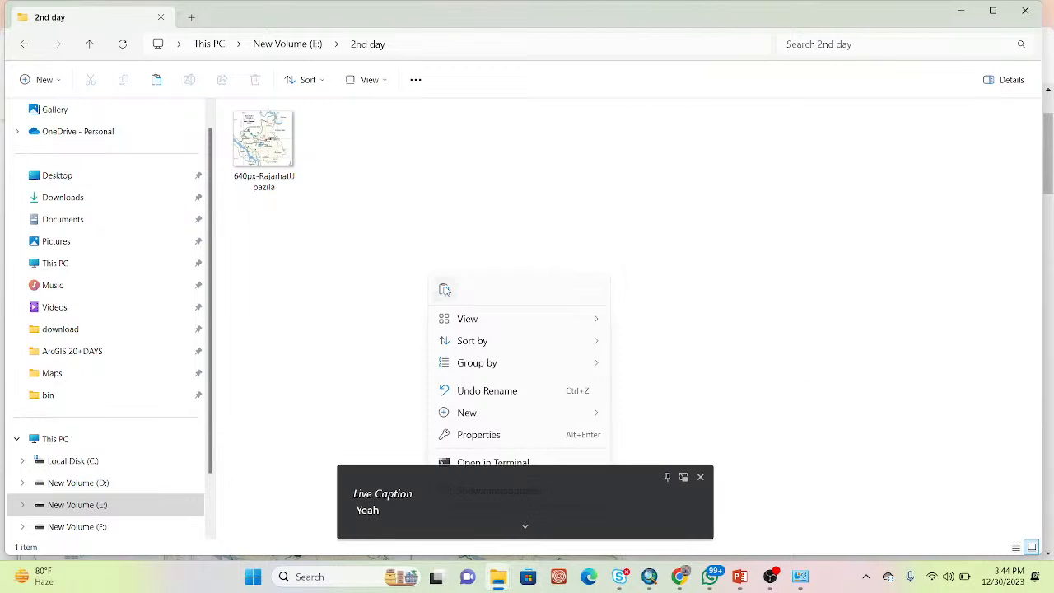
{"action": "left_click", "coordinate": [444, 287]}
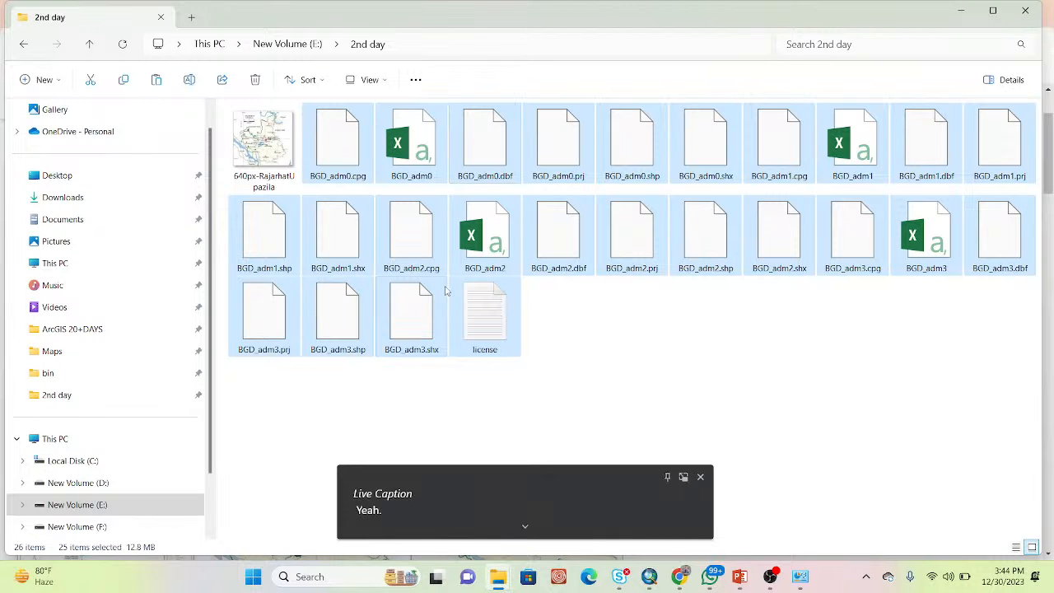
{"action": "left_click", "coordinate": [631, 321]}
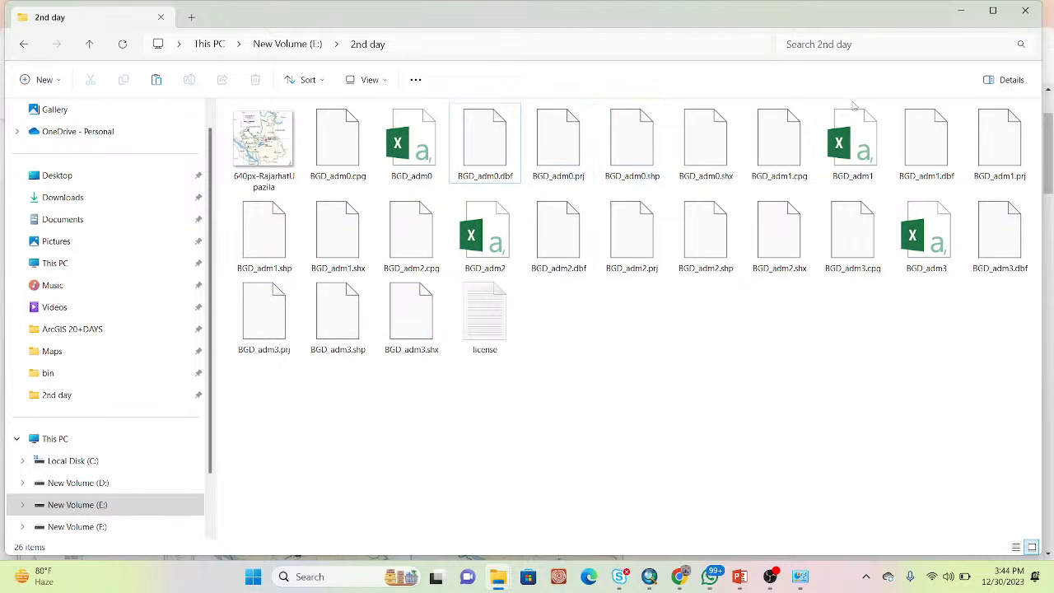
Minimize File Explorer, switch to ArcMap and refresh the E:\2nd day folder connection in the Catalog
{"action": "left_click", "coordinate": [959, 17]}
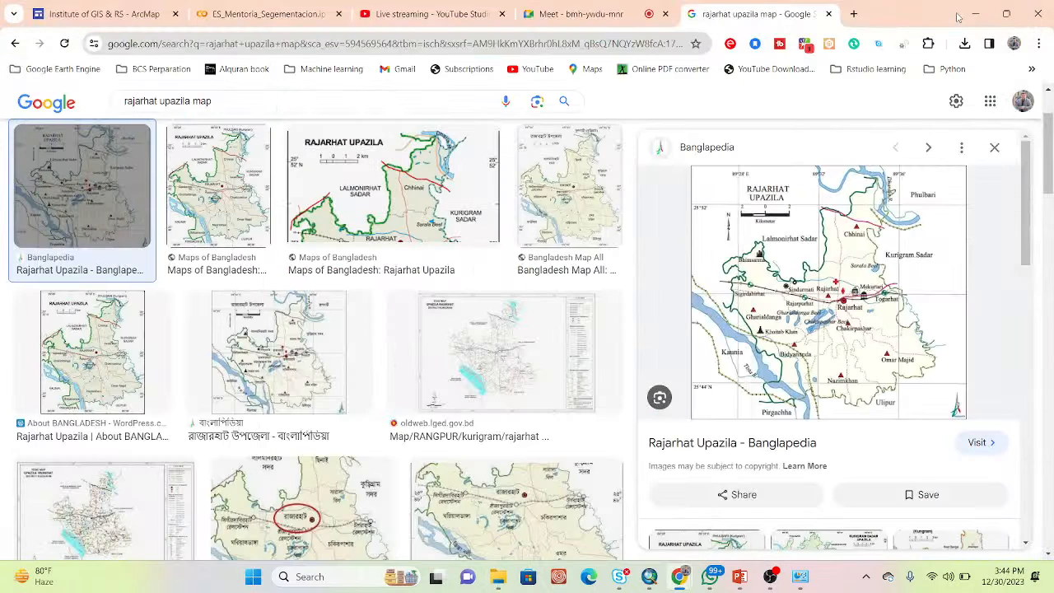
{"action": "left_click", "coordinate": [649, 576]}
{"action": "left_click", "coordinate": [928, 142]}
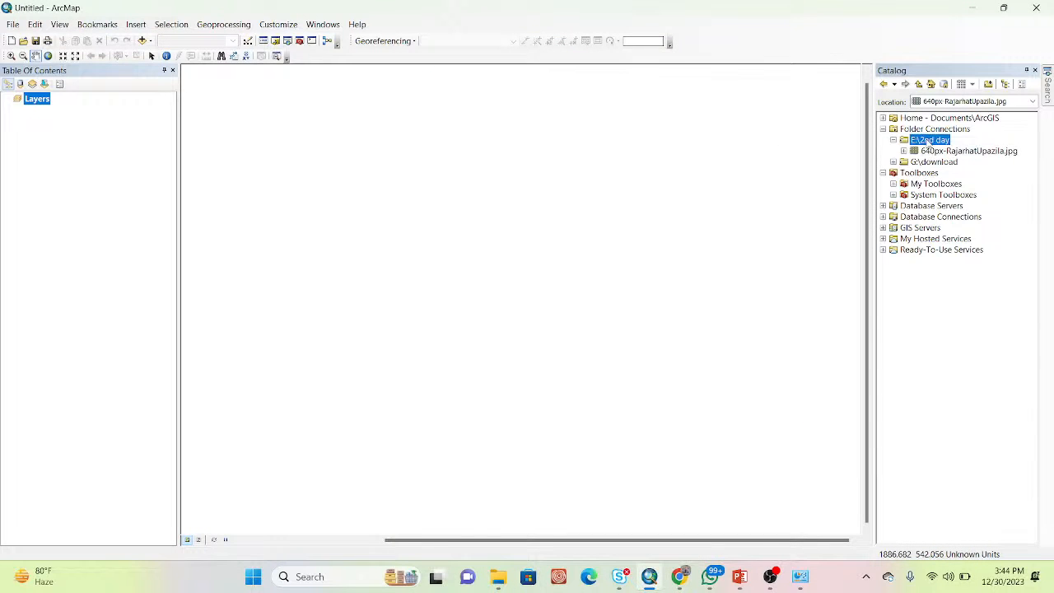
{"action": "right_click", "coordinate": [930, 142]}
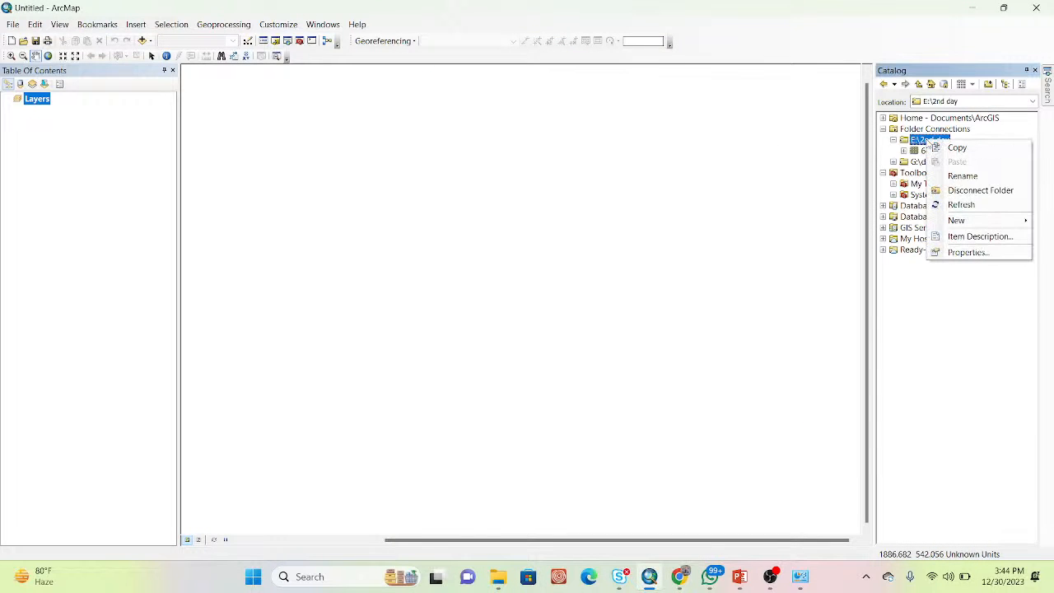
{"action": "left_click", "coordinate": [960, 205]}
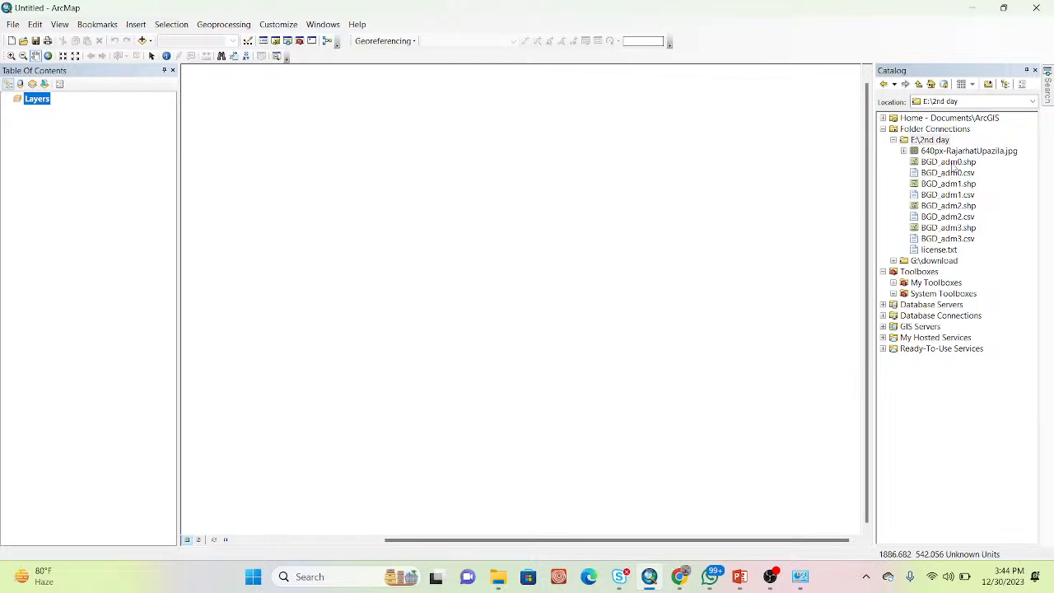
Add the BGD_adm0.shp and BGD_adm1.shp shapefiles from E:\2nd day to the map
{"action": "left_click_drag", "start_coordinate": [952, 164], "coordinate": [499, 304]}
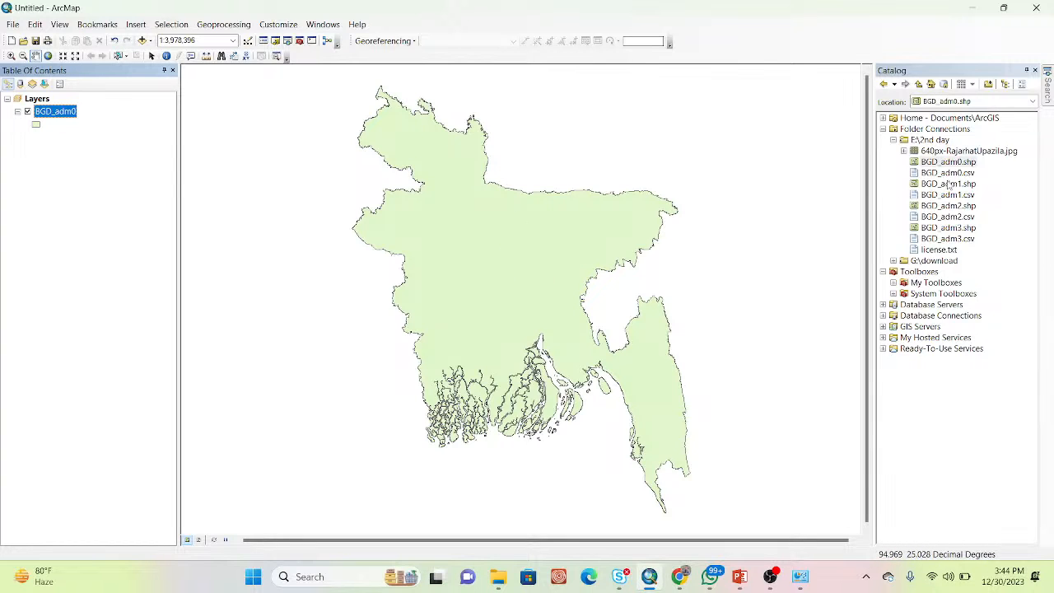
{"action": "left_click", "coordinate": [948, 184]}
{"action": "left_click_drag", "start_coordinate": [948, 184], "coordinate": [487, 269]}
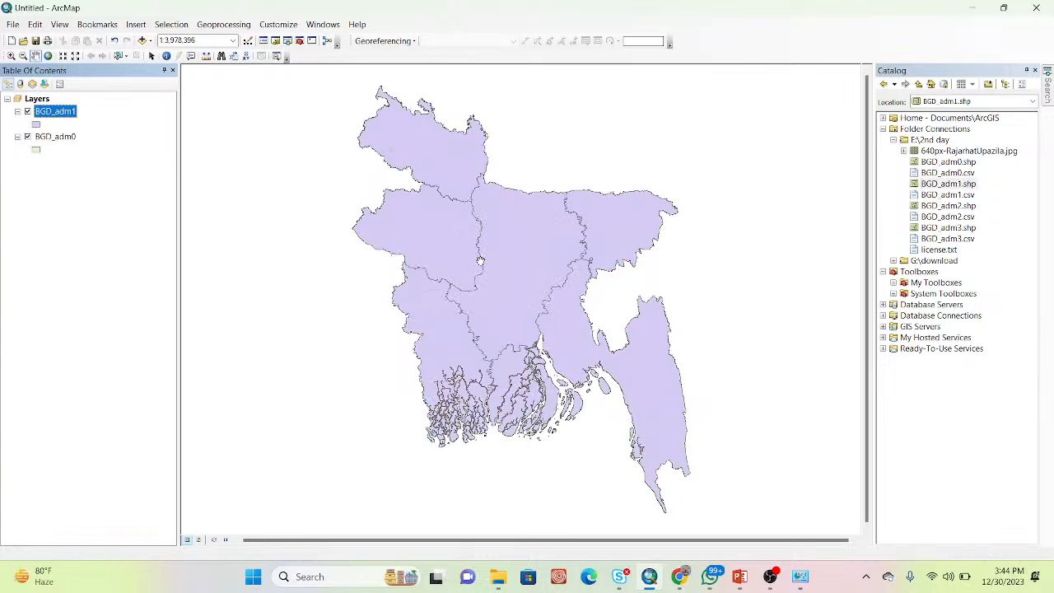
Add BGD_adm2.shp beneath the existing layers and hide the BGD_adm1 and BGD_adm0 layers
{"action": "left_click", "coordinate": [936, 208]}
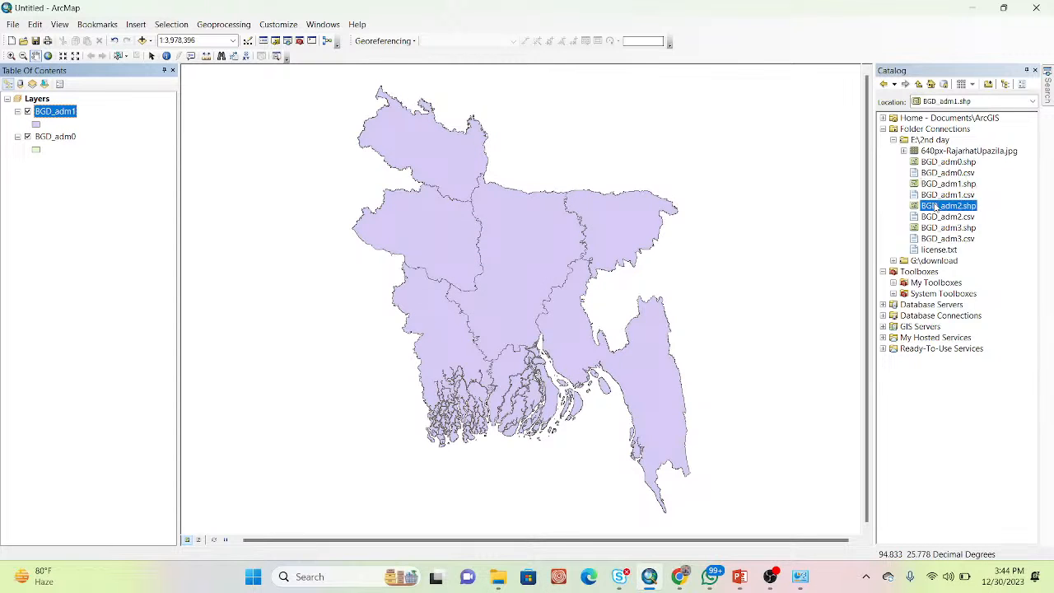
{"action": "left_click_drag", "start_coordinate": [936, 208], "coordinate": [61, 281]}
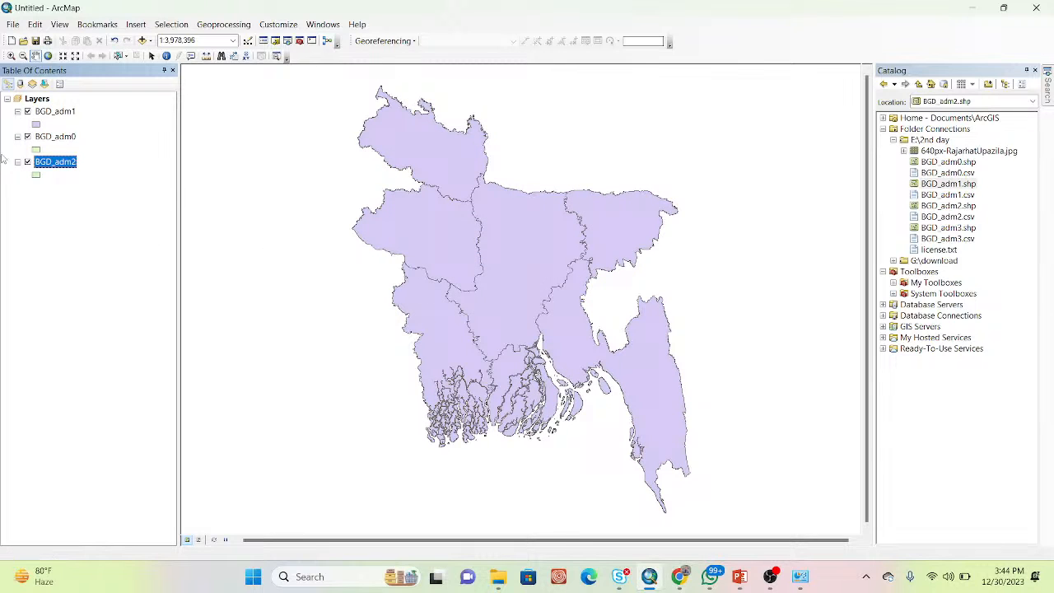
{"action": "left_click", "coordinate": [28, 111]}
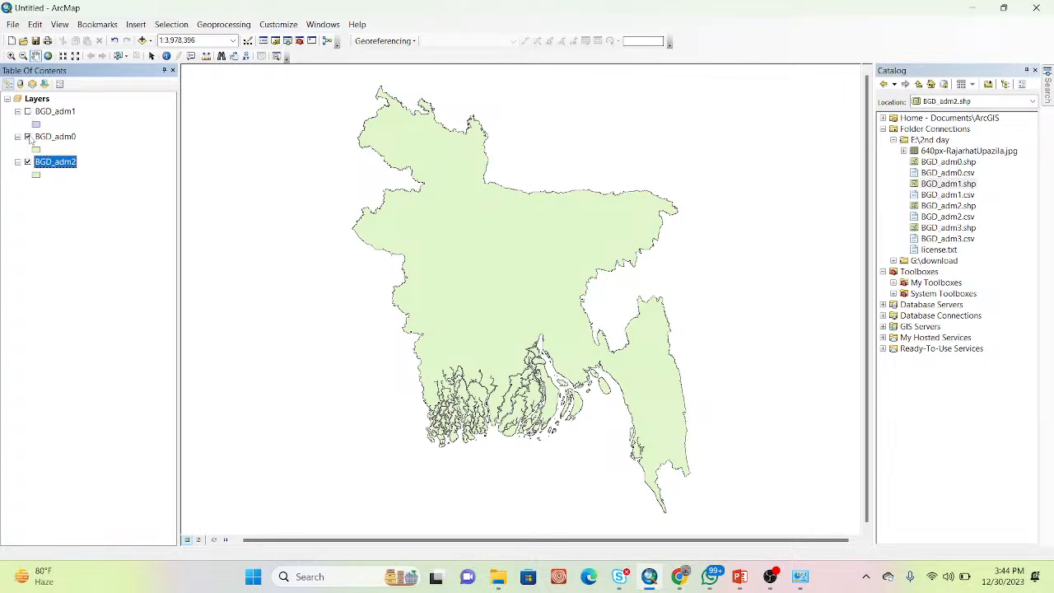
{"action": "left_click", "coordinate": [28, 137]}
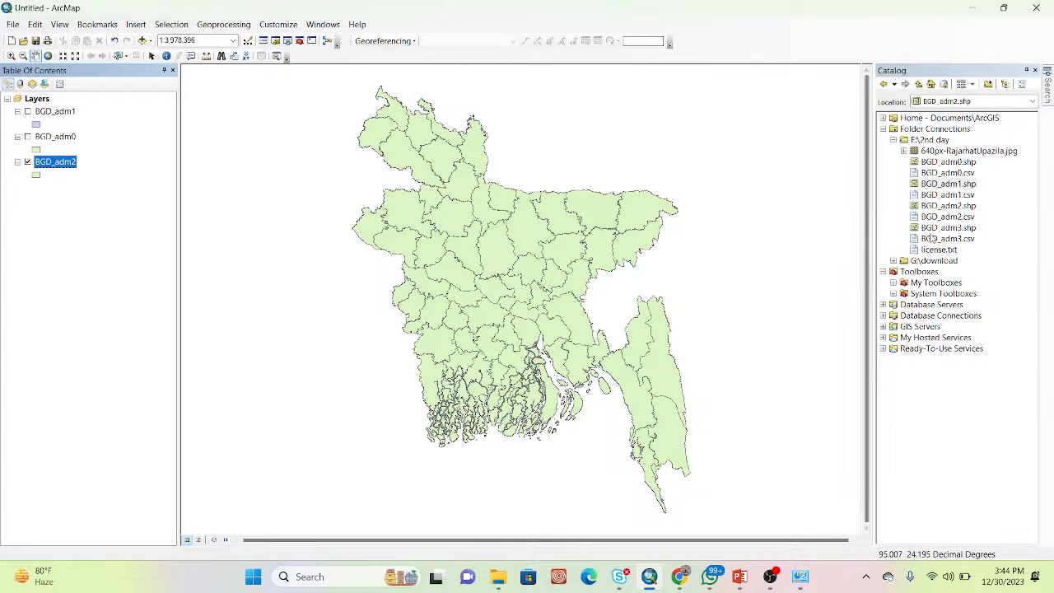
Add BGD_adm3.shp beneath the other layers, then hide BGD_adm2 to view it and hide BGD_adm3 as well
{"action": "left_click_drag", "start_coordinate": [947, 231], "coordinate": [97, 280]}
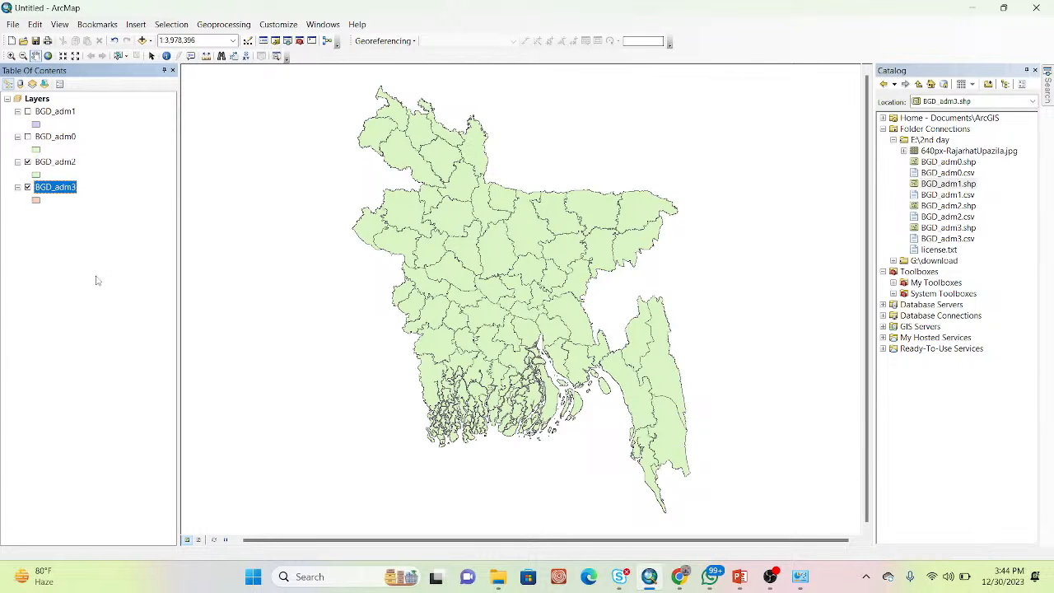
{"action": "left_click", "coordinate": [27, 162]}
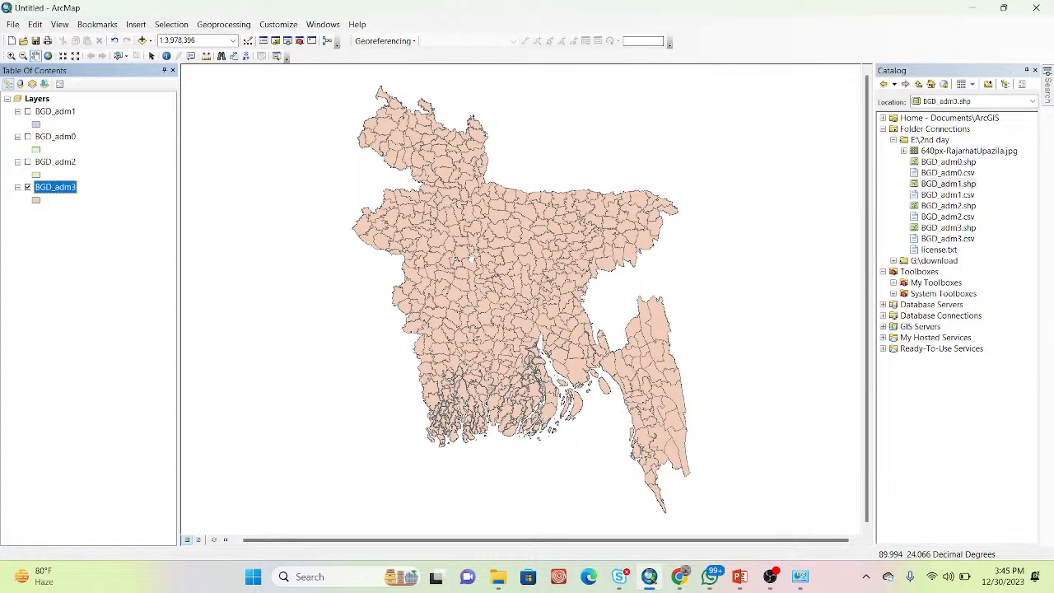
{"action": "left_click", "coordinate": [27, 187]}
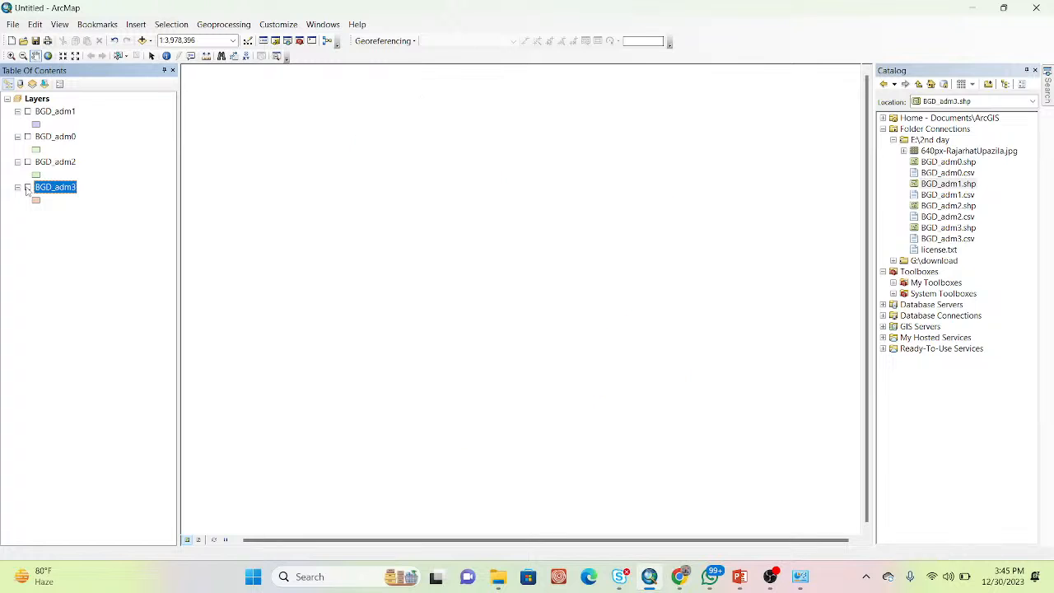
Add 640px-RajarhatUpazila.jpg from E:\2nd day to the map, and switch to the 2nd day presentation in PowerPoint to find the georeferencing slide
{"action": "left_click_drag", "start_coordinate": [979, 152], "coordinate": [461, 305]}
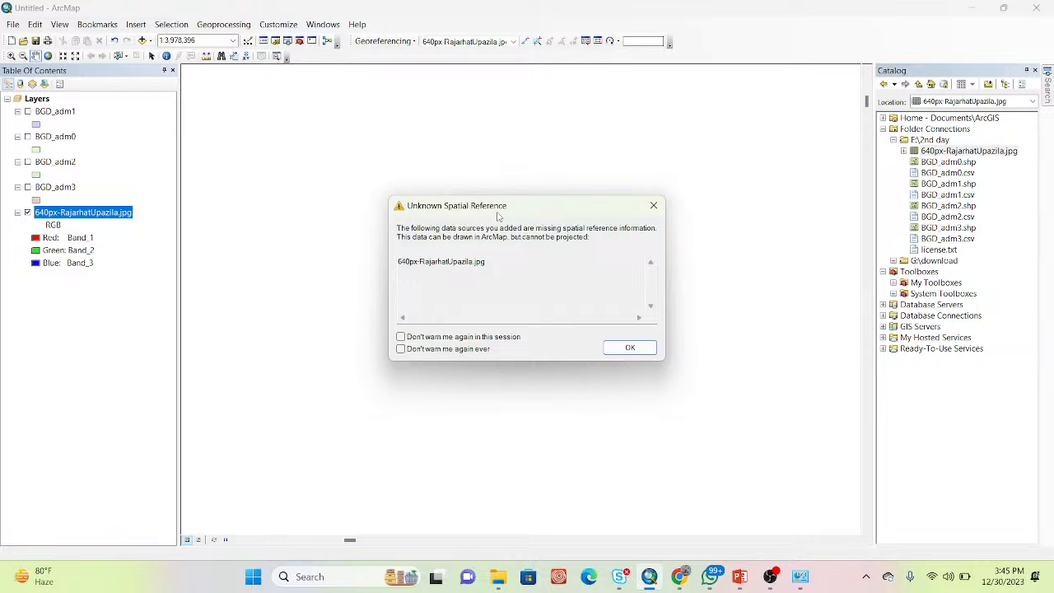
{"action": "mouse_move", "coordinate": [739, 576]}
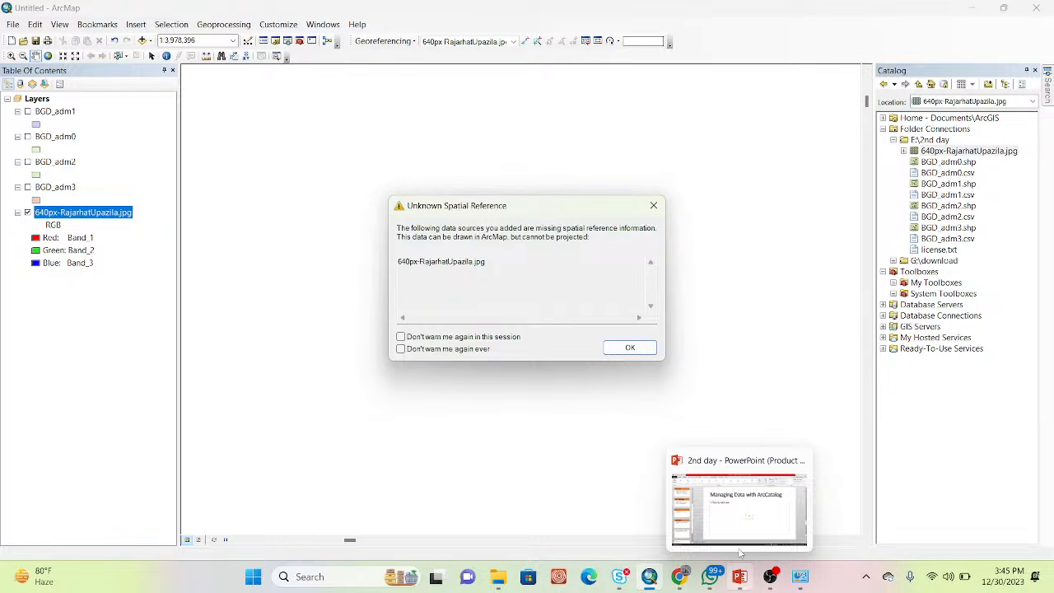
{"action": "left_click", "coordinate": [725, 506]}
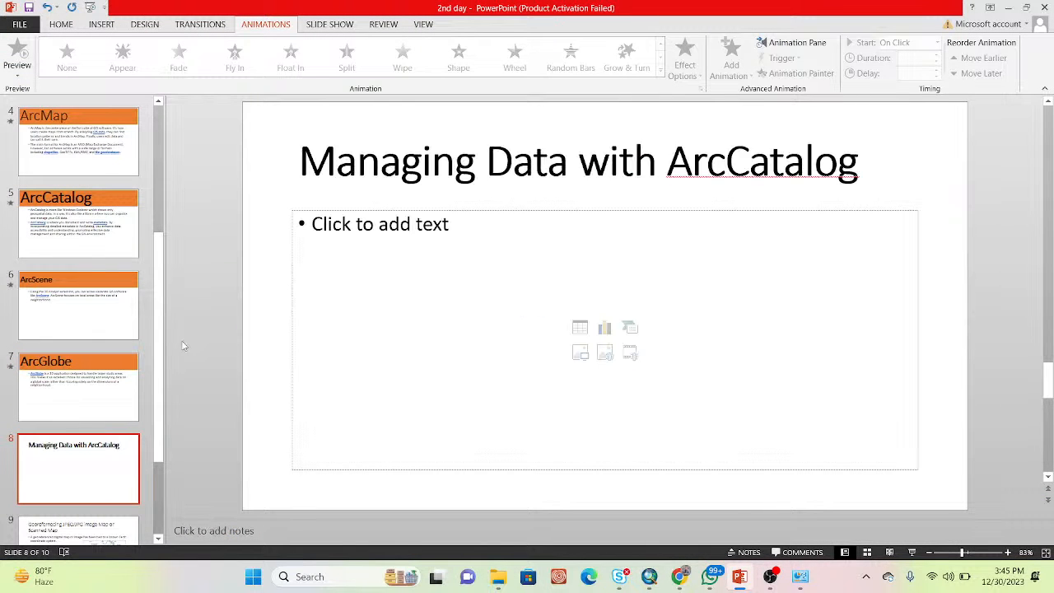
{"action": "scroll", "coordinate": [160, 346], "scroll_direction": "down", "scroll_amount": 1}
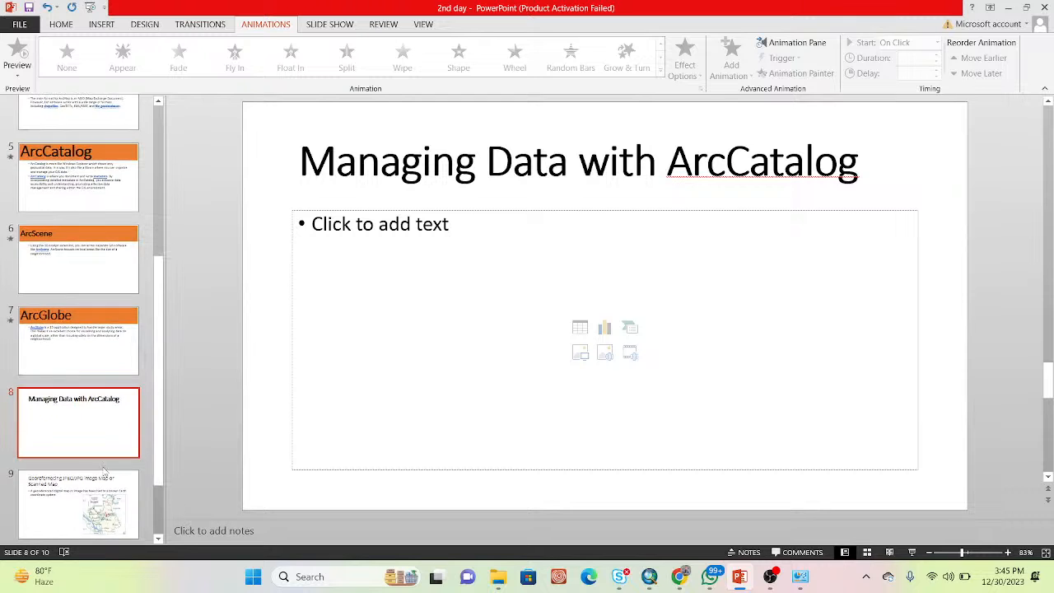
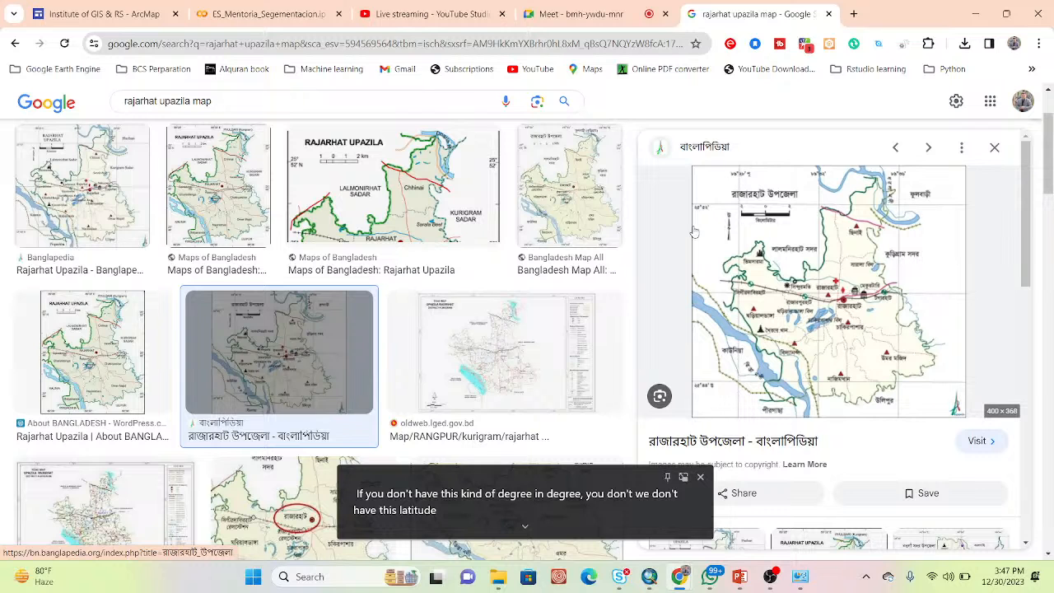
Compare the Bangladesh Map All, oldweb.lged.gov.bd, Maps of Bangladesh and Banglapedia maps of Rajarhat Upazila, checking for latitude and longitude labels
{"action": "left_click", "coordinate": [586, 193]}
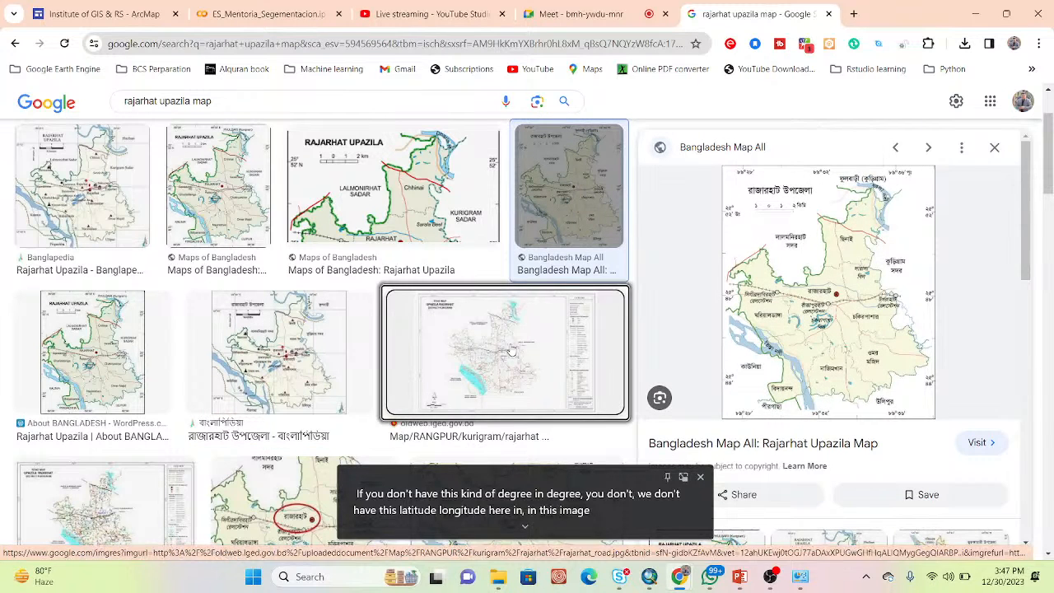
{"action": "left_click", "coordinate": [510, 351]}
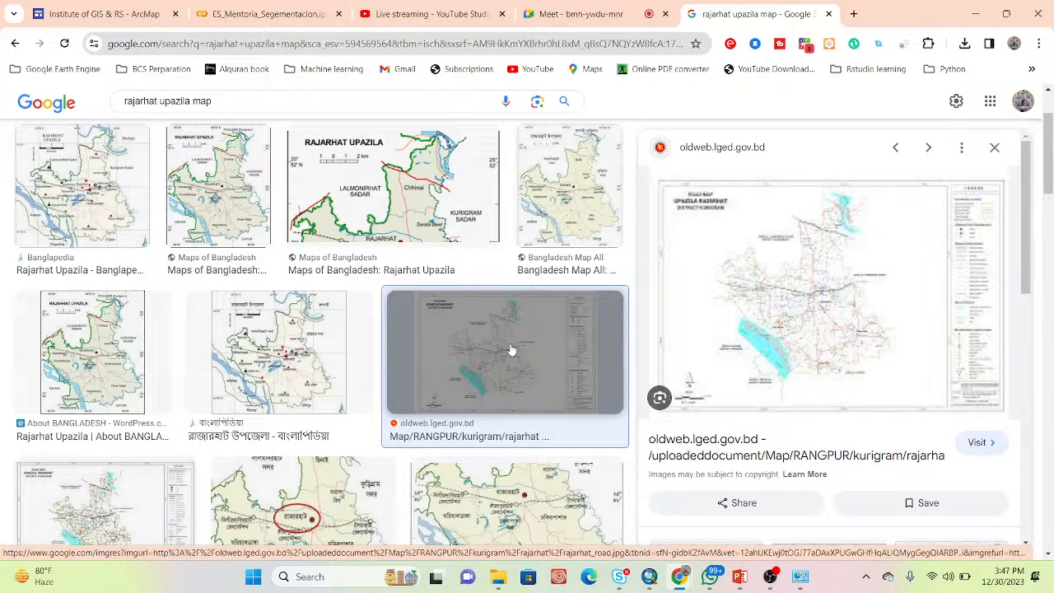
{"action": "left_click", "coordinate": [240, 185]}
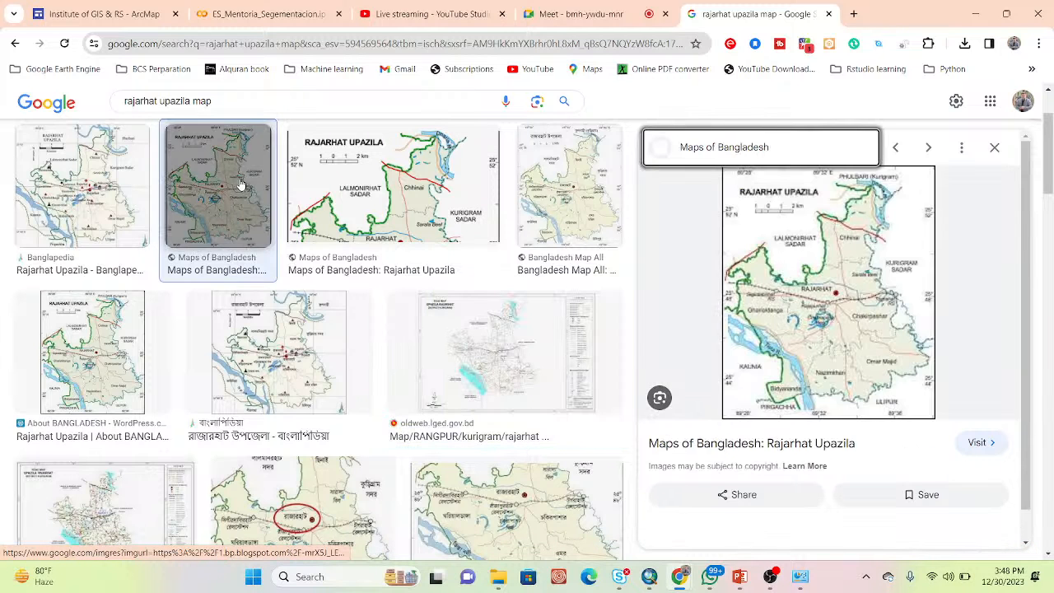
{"action": "left_click", "coordinate": [82, 186]}
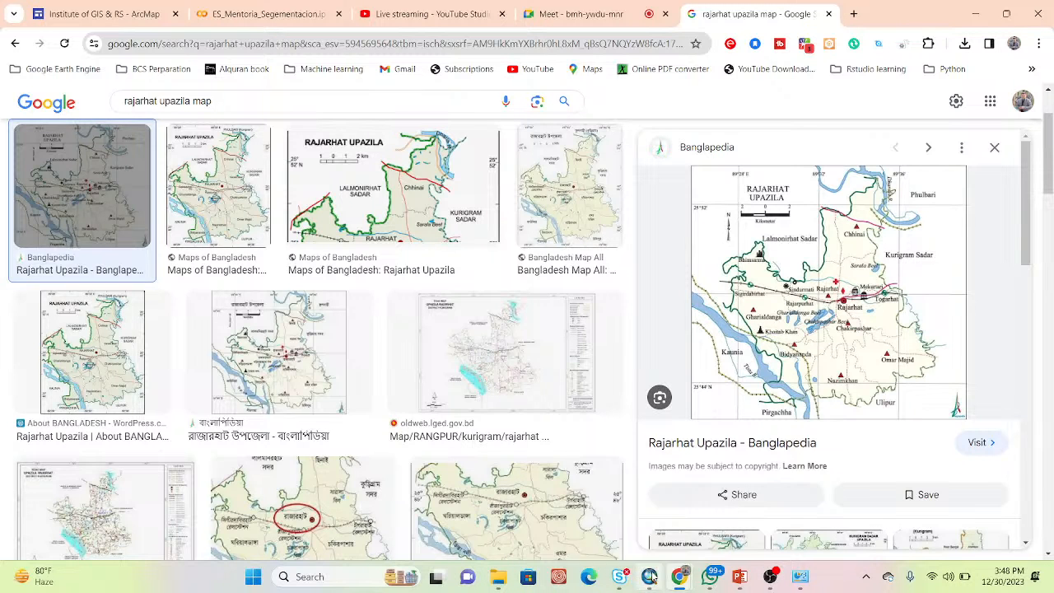
Switch back to ArcMap and dismiss the Unknown Spatial Reference warning for the Rajarhat image
{"action": "mouse_move", "coordinate": [649, 576]}
{"action": "left_click", "coordinate": [646, 508]}
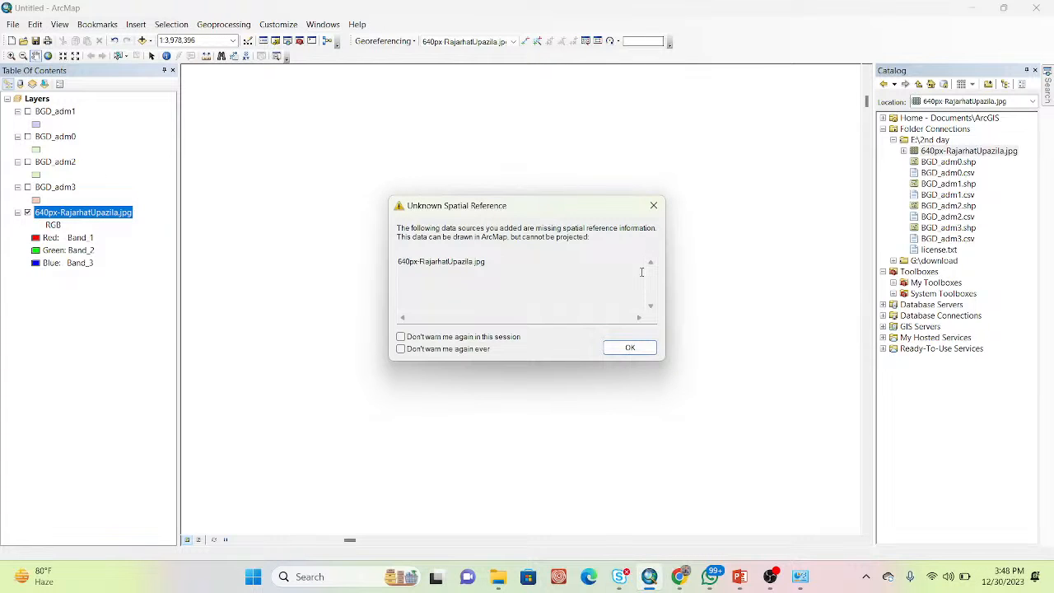
{"action": "left_click", "coordinate": [632, 347]}
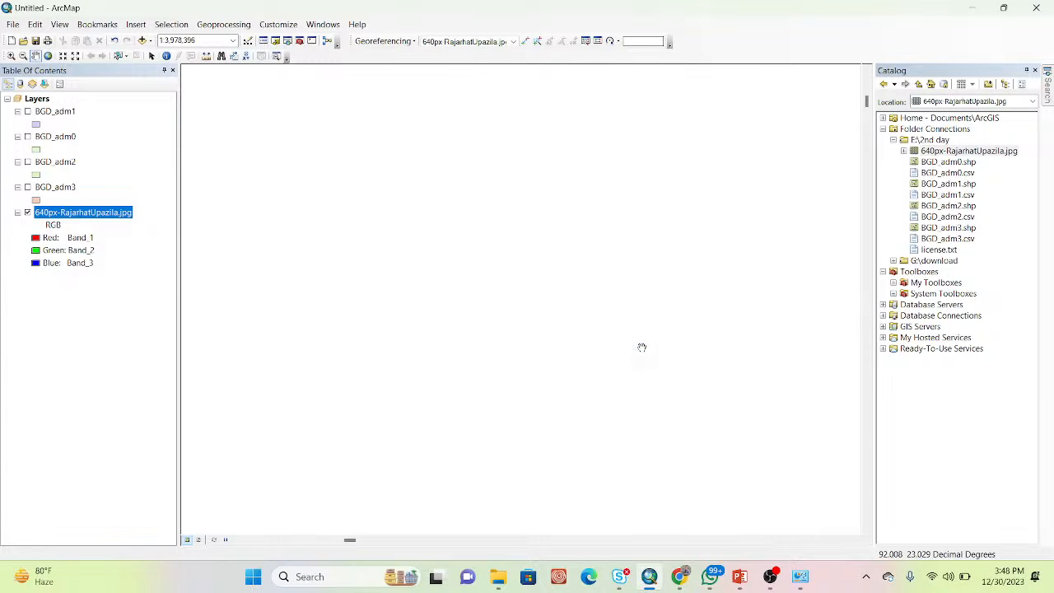
Remove the BGD_adm1, BGD_adm0, BGD_adm2 and BGD_adm3 layers from the map, keeping only the Rajarhat image
{"action": "left_click", "coordinate": [39, 112]}
{"action": "right_click", "coordinate": [41, 112]}
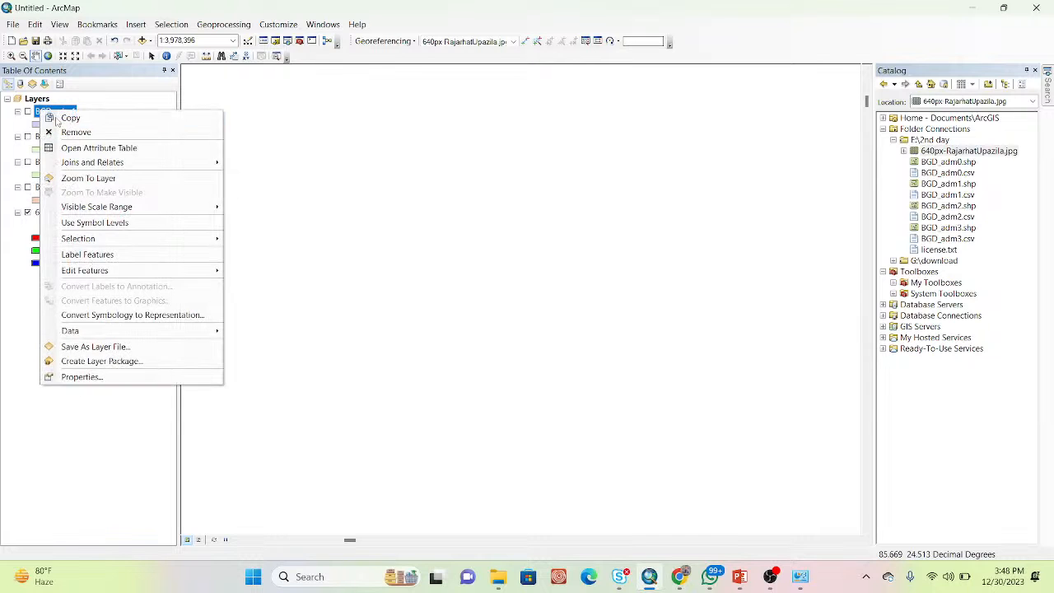
{"action": "left_click", "coordinate": [82, 132]}
{"action": "left_click", "coordinate": [61, 111]}
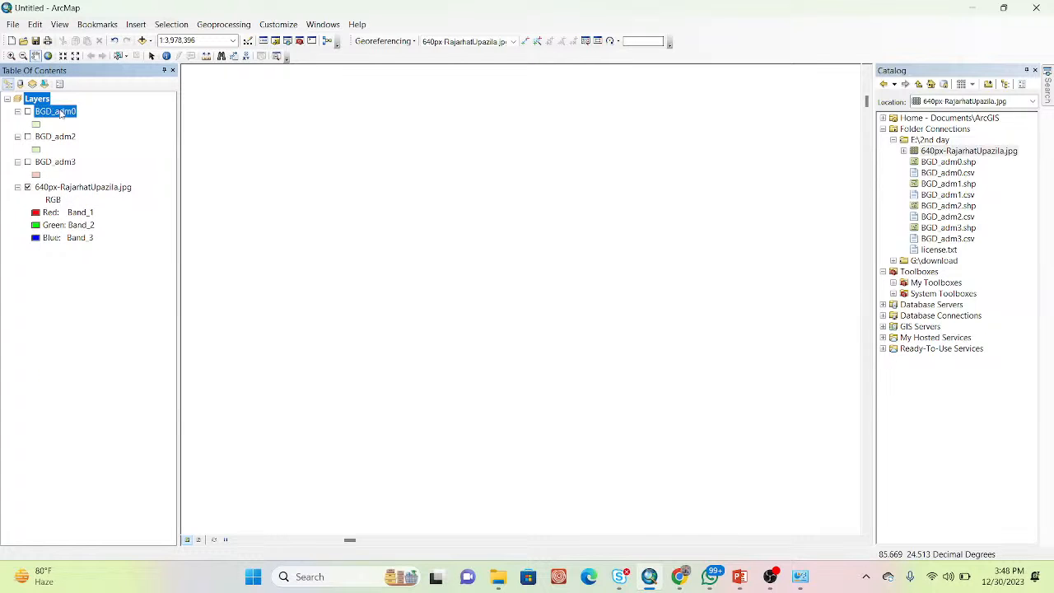
{"action": "right_click", "coordinate": [61, 111]}
{"action": "left_click", "coordinate": [84, 132]}
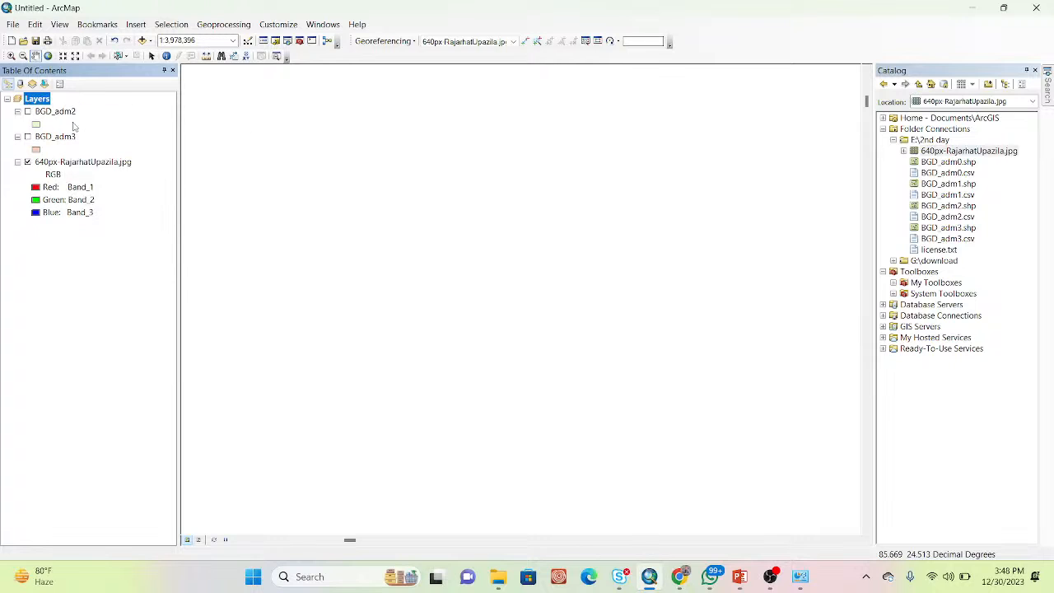
{"action": "left_click", "coordinate": [66, 114]}
{"action": "right_click", "coordinate": [66, 116]}
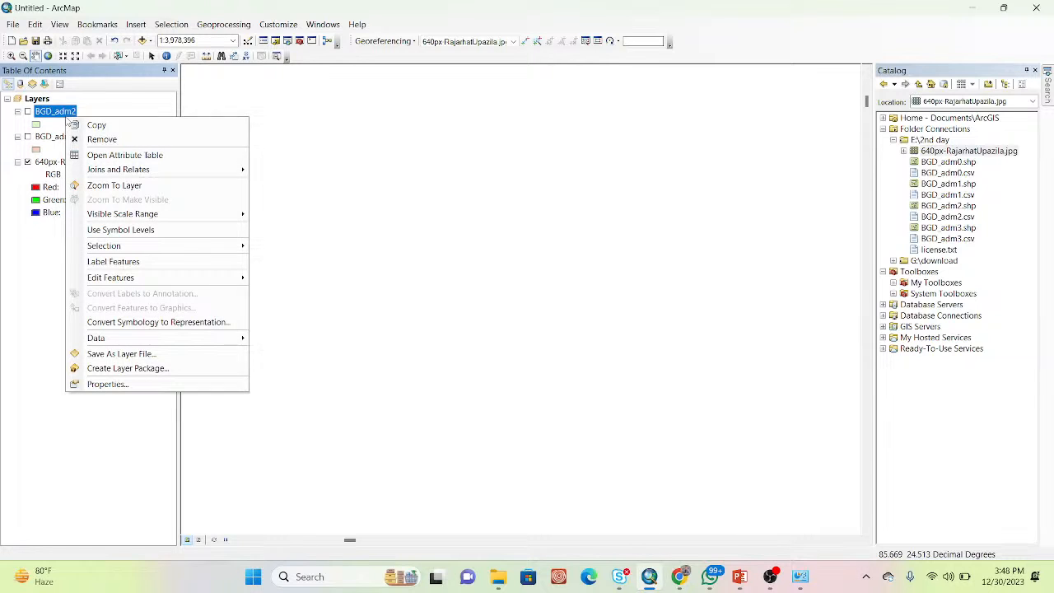
{"action": "left_click", "coordinate": [92, 139]}
{"action": "right_click", "coordinate": [63, 113]}
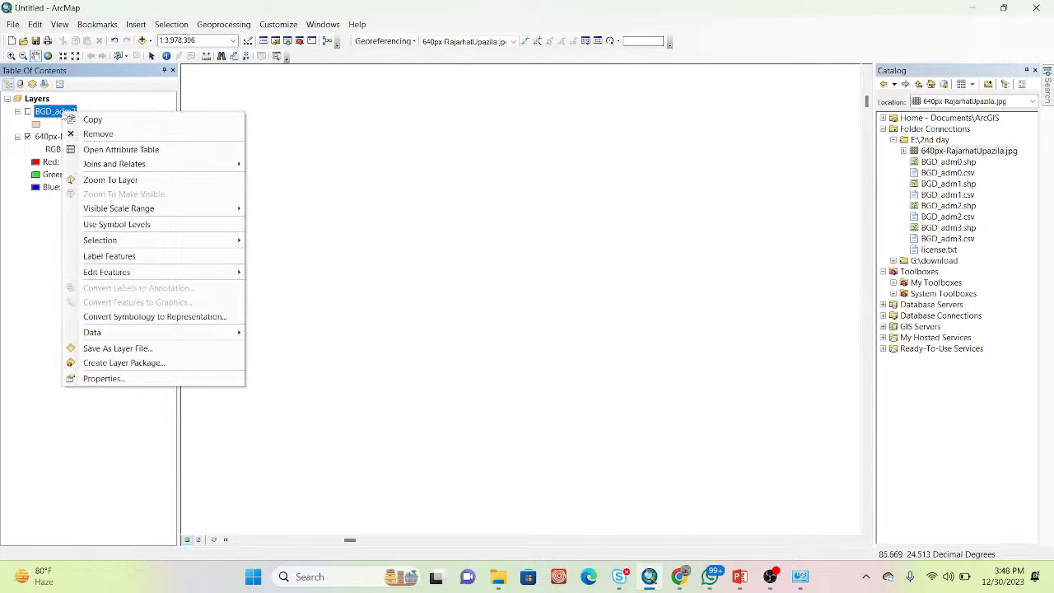
{"action": "left_click", "coordinate": [91, 134]}
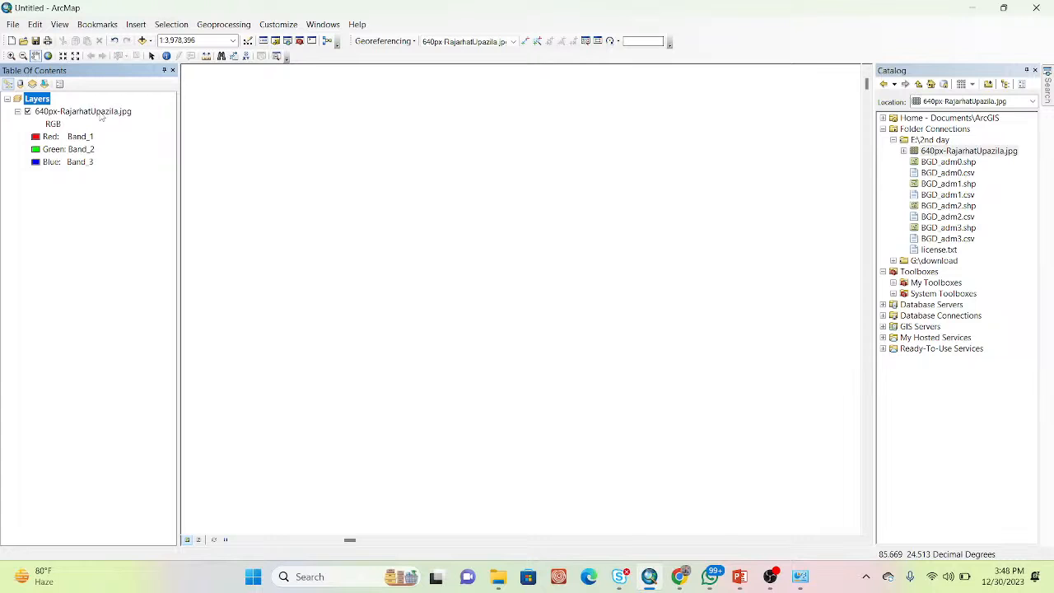
Zoom the map to the full extent of the 640px-RajarhatUpazila.jpg layer
{"action": "left_click", "coordinate": [104, 113]}
{"action": "right_click", "coordinate": [104, 114]}
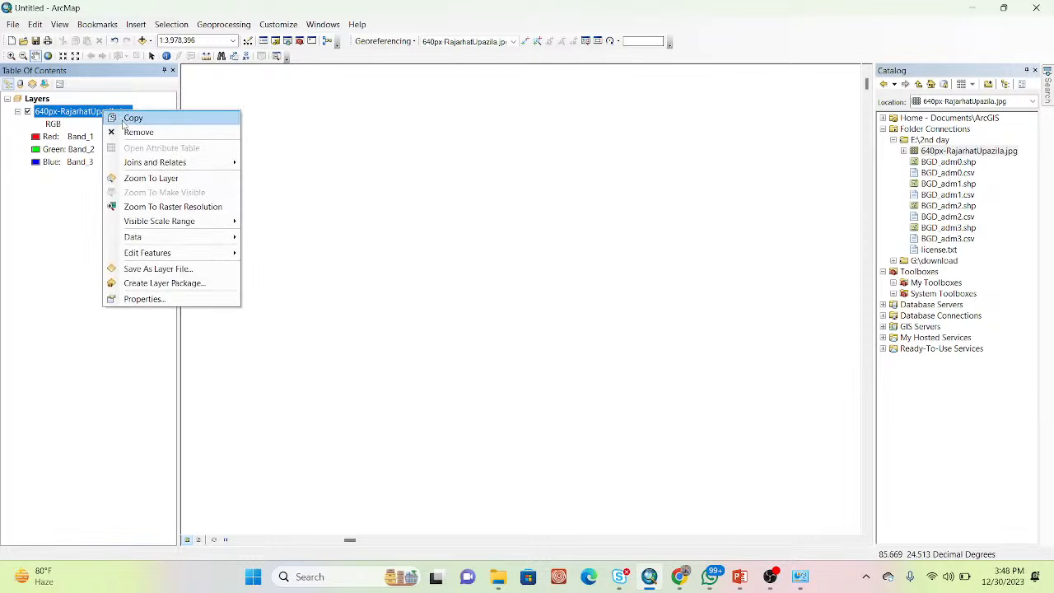
{"action": "left_click", "coordinate": [146, 176]}
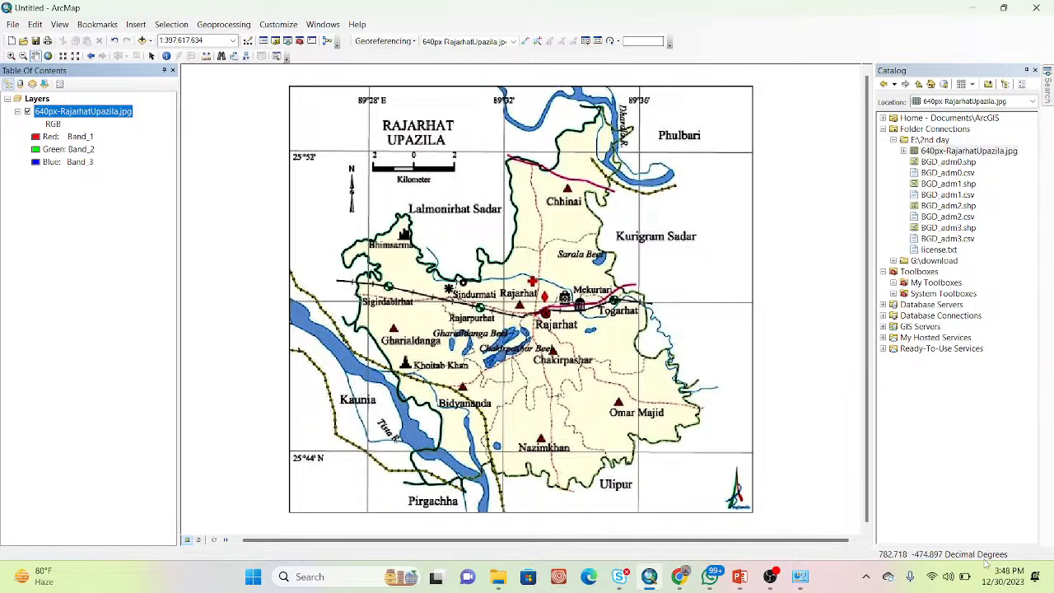
Set the display units of the Layers data frame to Degrees Minutes Seconds
{"action": "left_click", "coordinate": [38, 99]}
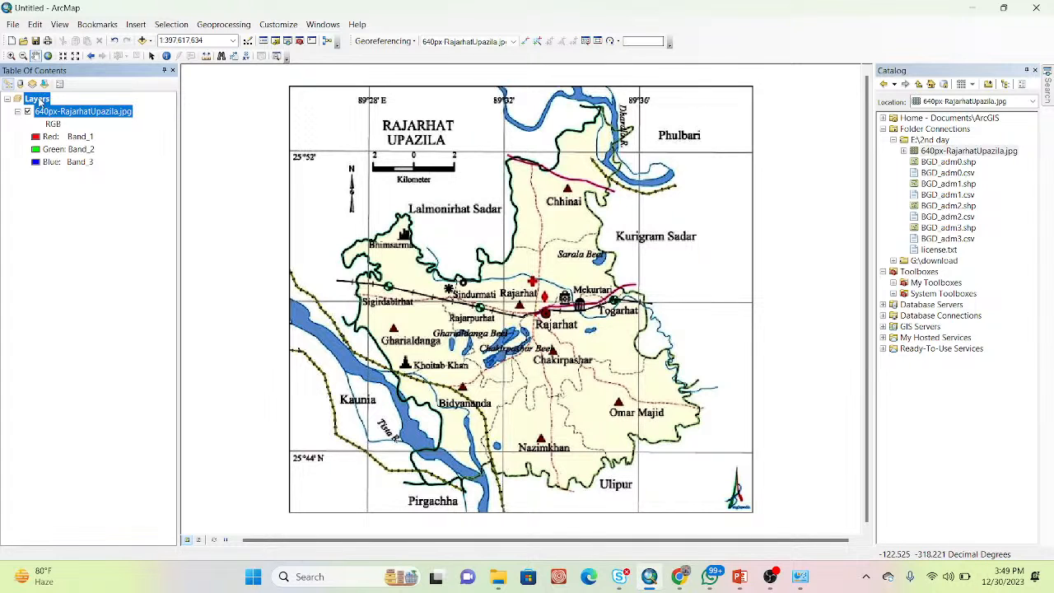
{"action": "right_click", "coordinate": [38, 100]}
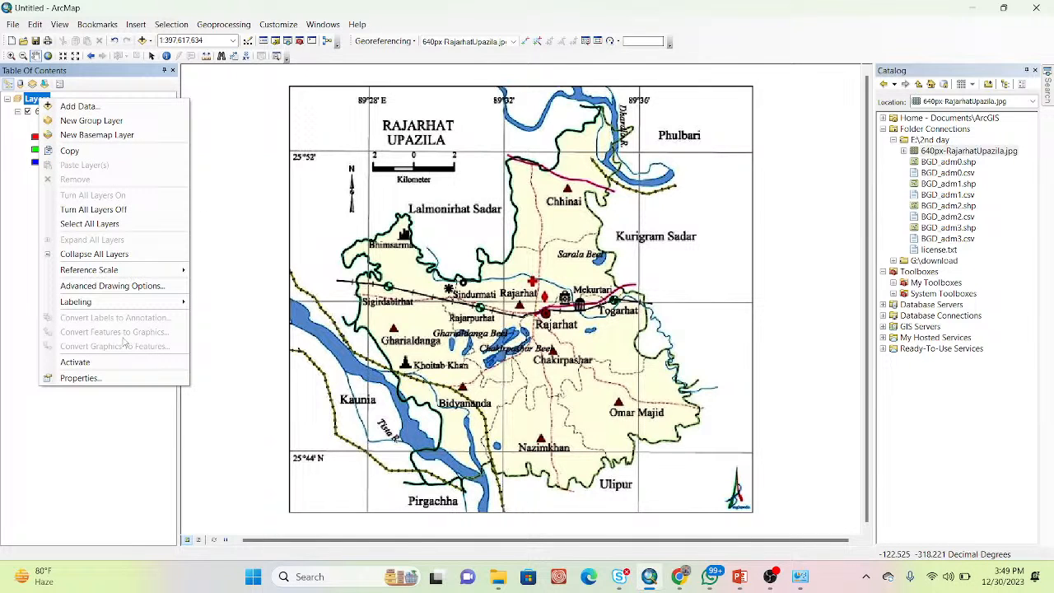
{"action": "left_click", "coordinate": [83, 377]}
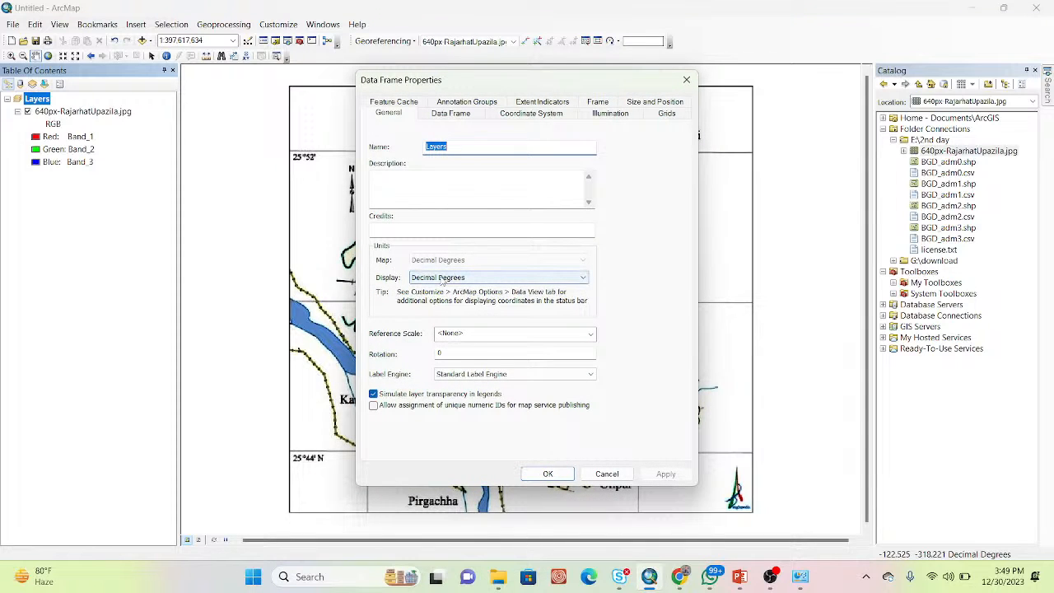
{"action": "left_click", "coordinate": [443, 278]}
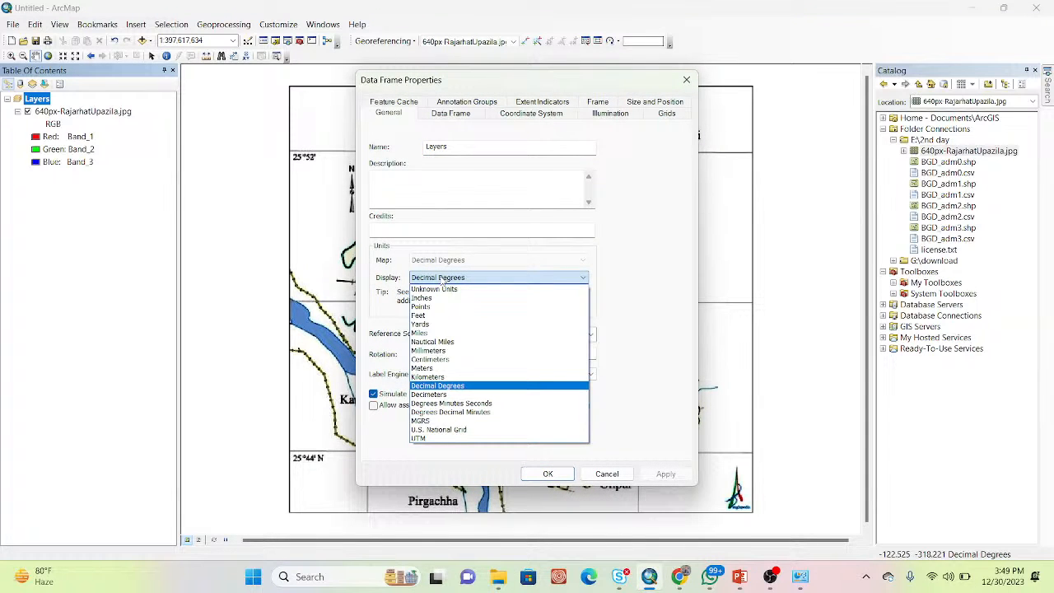
{"action": "left_click", "coordinate": [465, 404]}
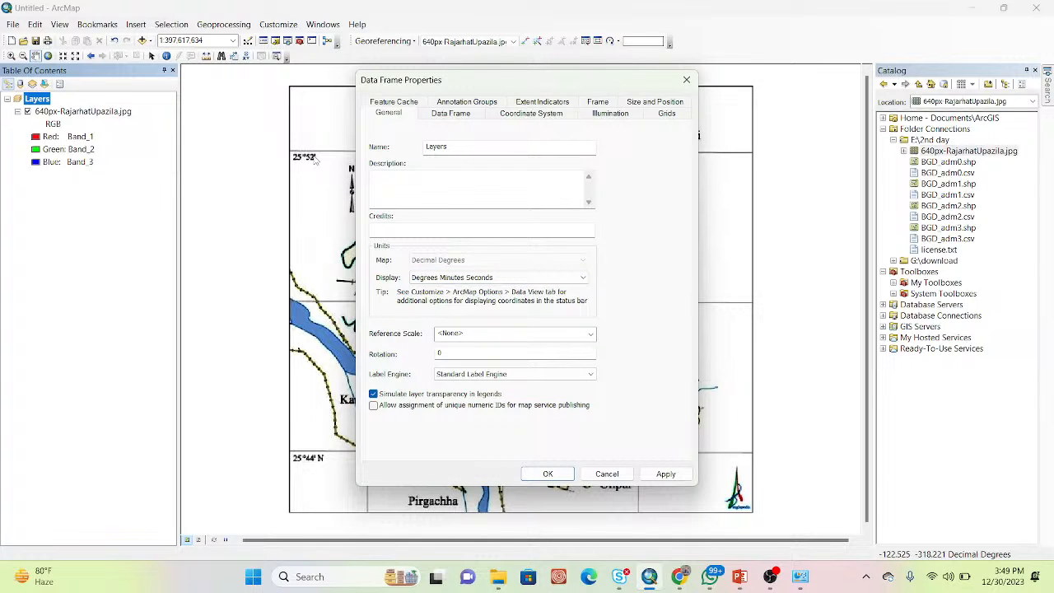
{"action": "left_click", "coordinate": [658, 474]}
{"action": "left_click", "coordinate": [548, 473]}
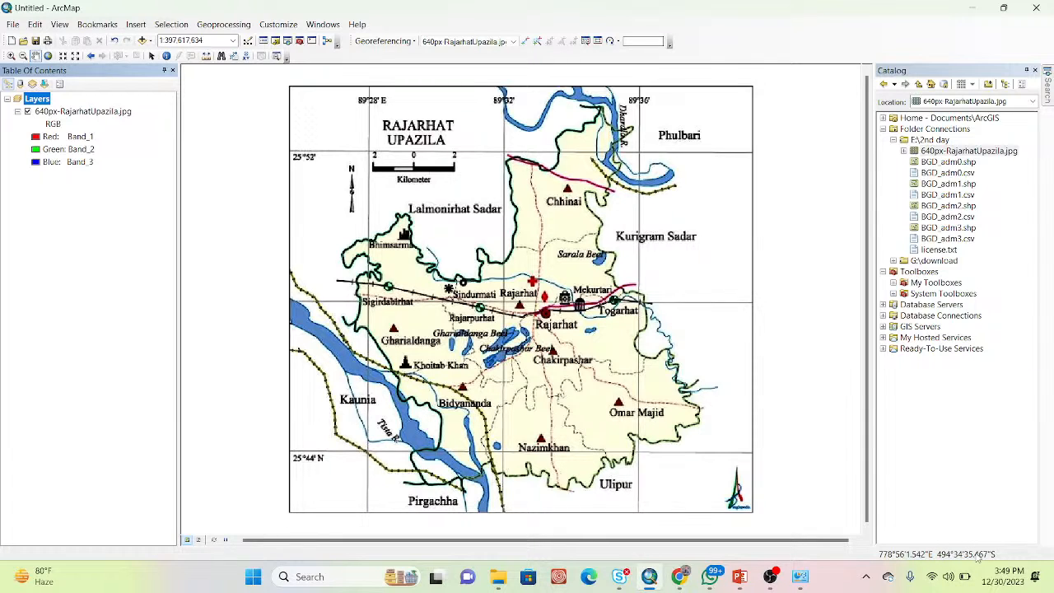
Set the data frame's coordinate system to Everest - Bangladesh from the Asia geographic coordinate systems
{"action": "right_click", "coordinate": [37, 102]}
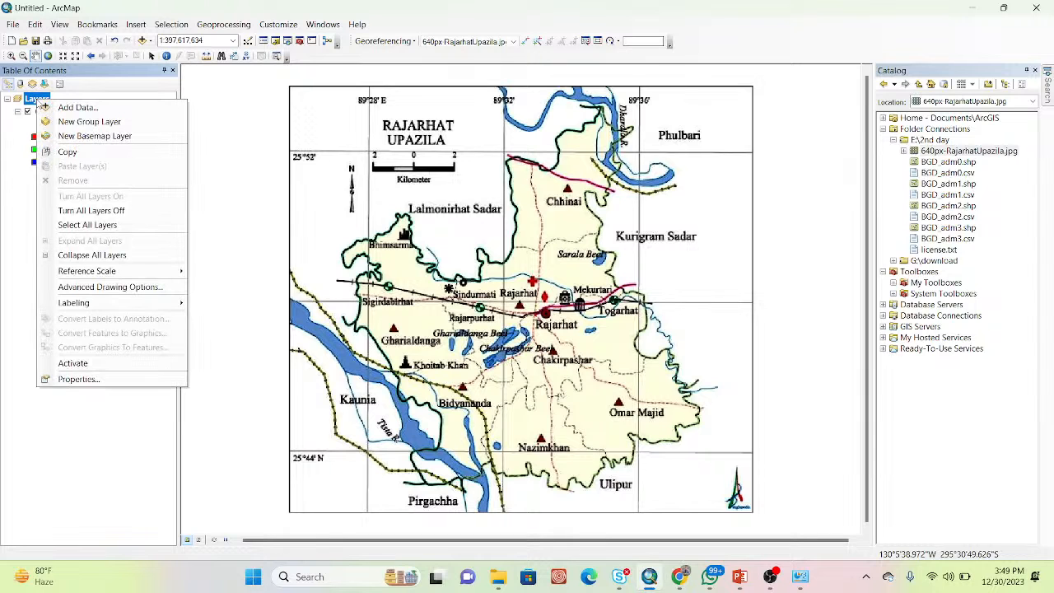
{"action": "left_click", "coordinate": [90, 382]}
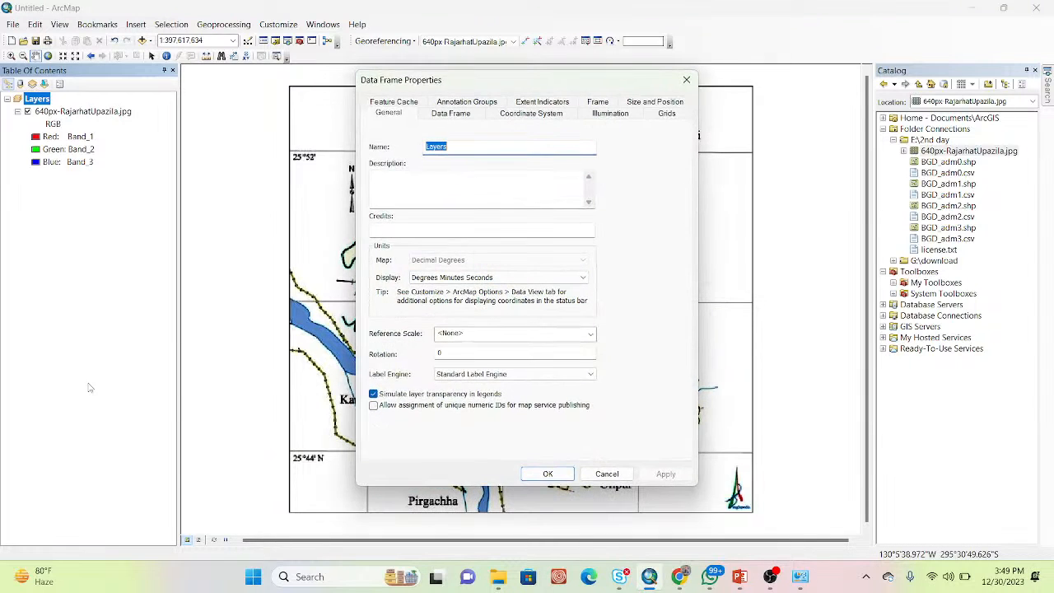
{"action": "left_click", "coordinate": [555, 112]}
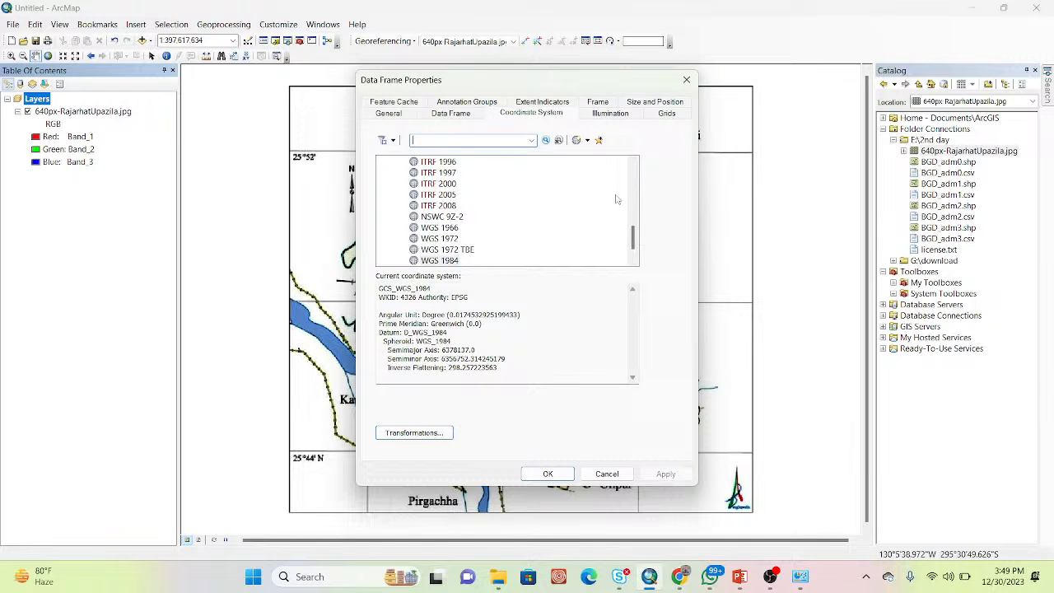
{"action": "left_click_drag", "start_coordinate": [632, 234], "coordinate": [632, 165]}
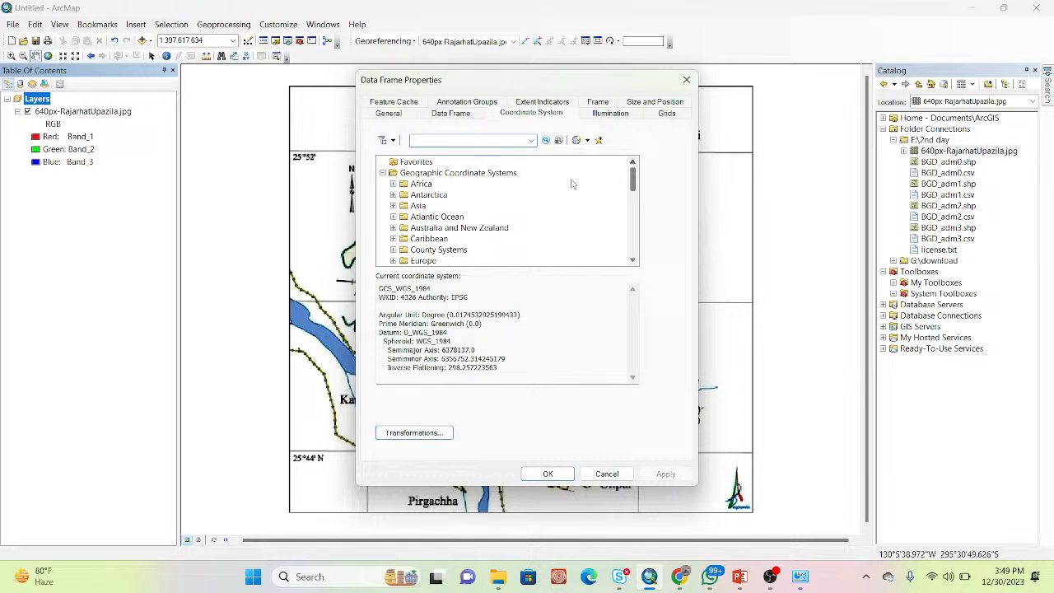
{"action": "left_click", "coordinate": [392, 205]}
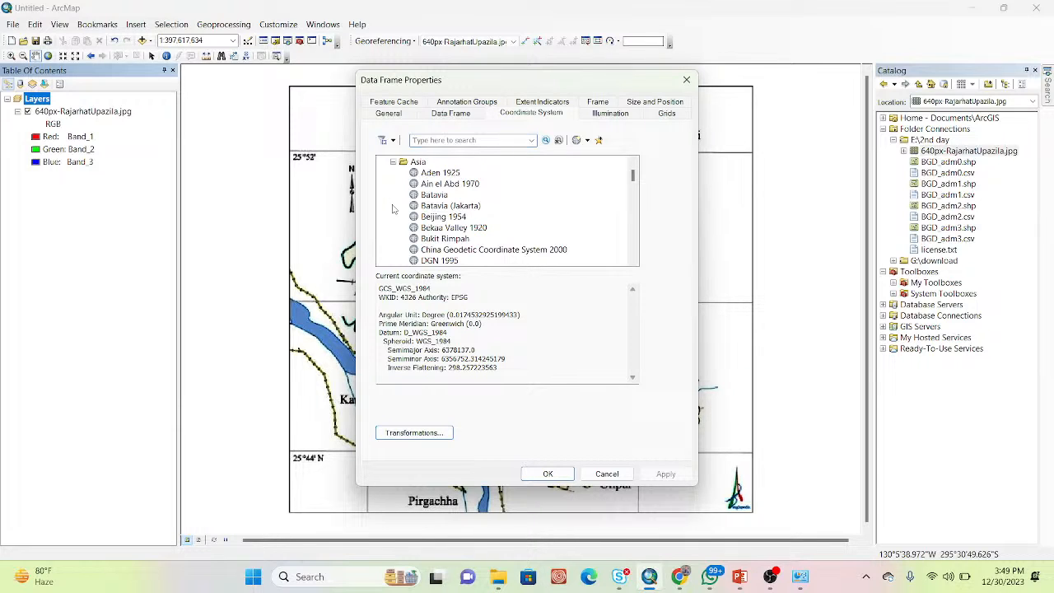
{"action": "left_click_drag", "start_coordinate": [633, 177], "coordinate": [634, 185]}
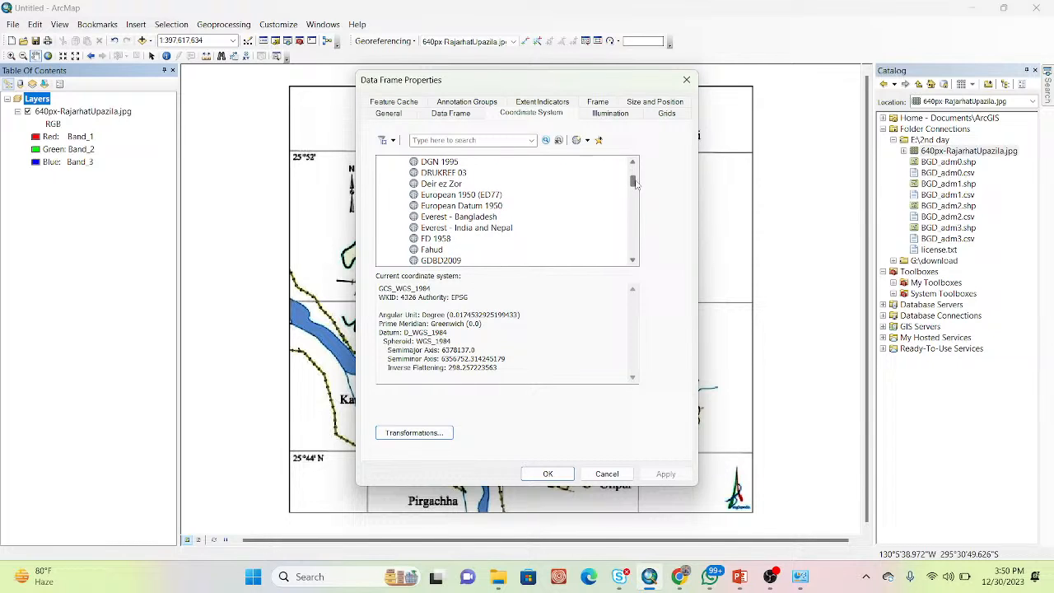
{"action": "left_click", "coordinate": [473, 219]}
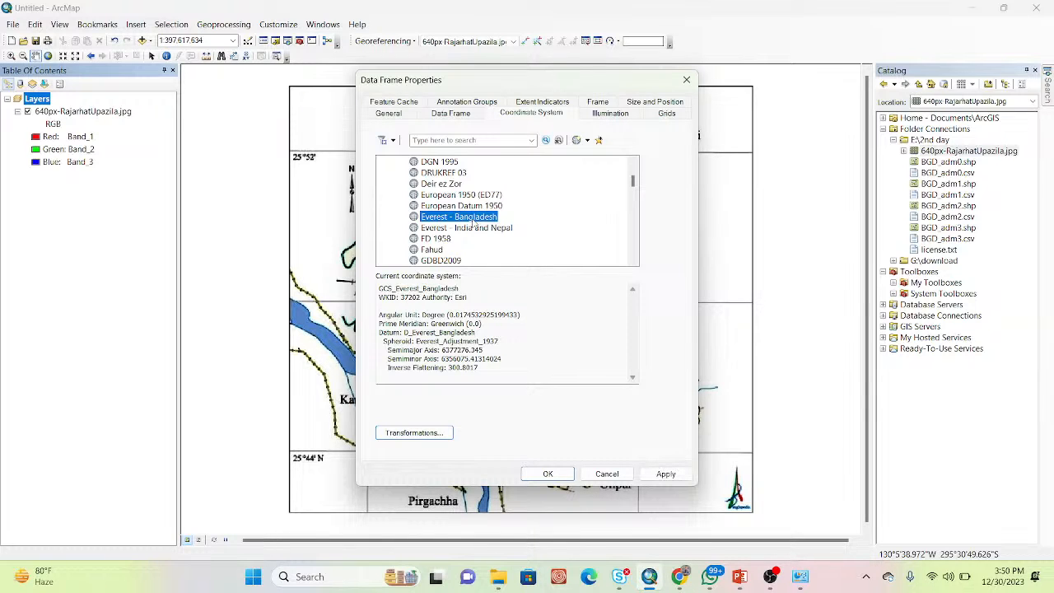
{"action": "left_click", "coordinate": [665, 474]}
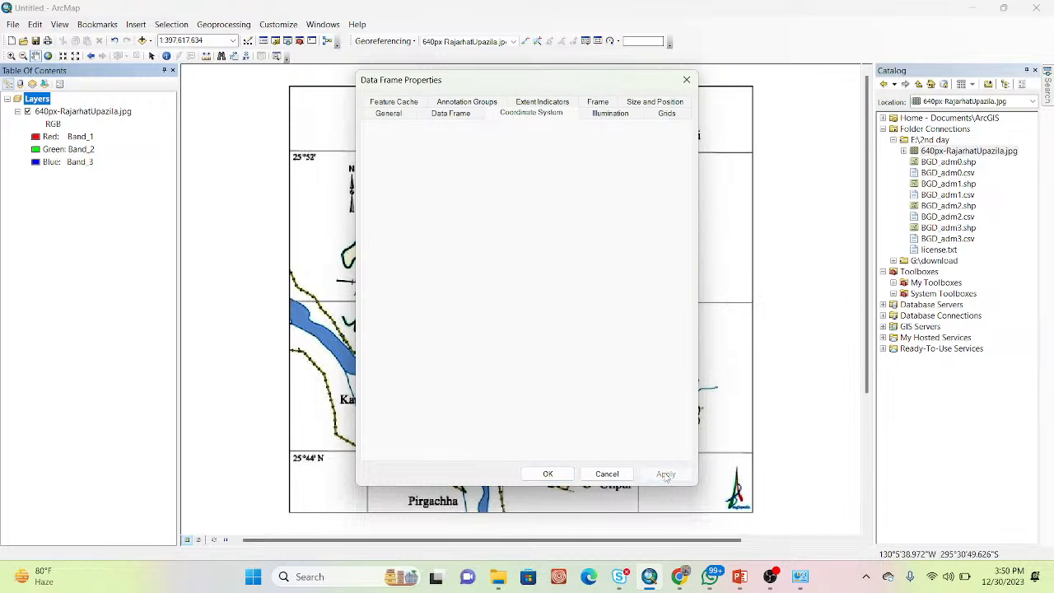
{"action": "left_click", "coordinate": [547, 473]}
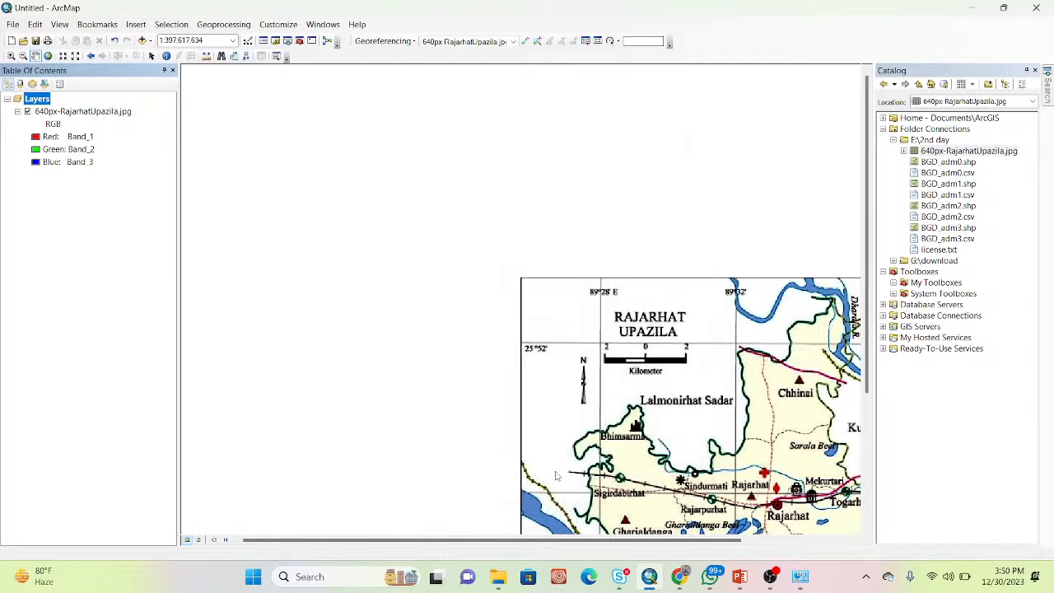
{"action": "left_click_drag", "start_coordinate": [673, 388], "coordinate": [404, 236]}
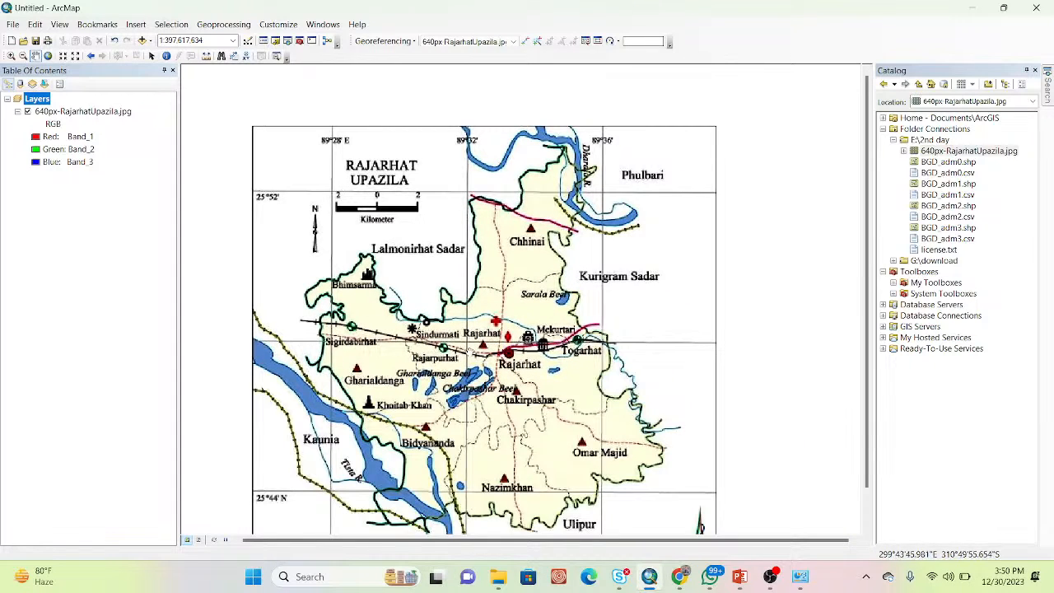
Undock and close the Georeferencing toolbar, turn it back on and dock it beneath the menus
{"action": "left_click_drag", "start_coordinate": [474, 343], "coordinate": [505, 291]}
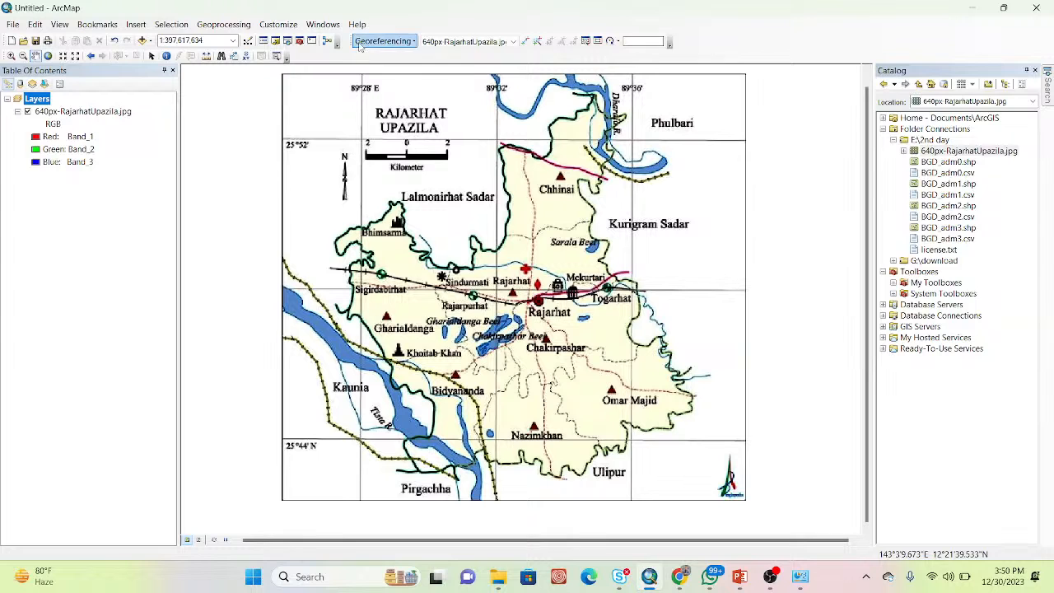
{"action": "left_click_drag", "start_coordinate": [347, 40], "coordinate": [265, 150]}
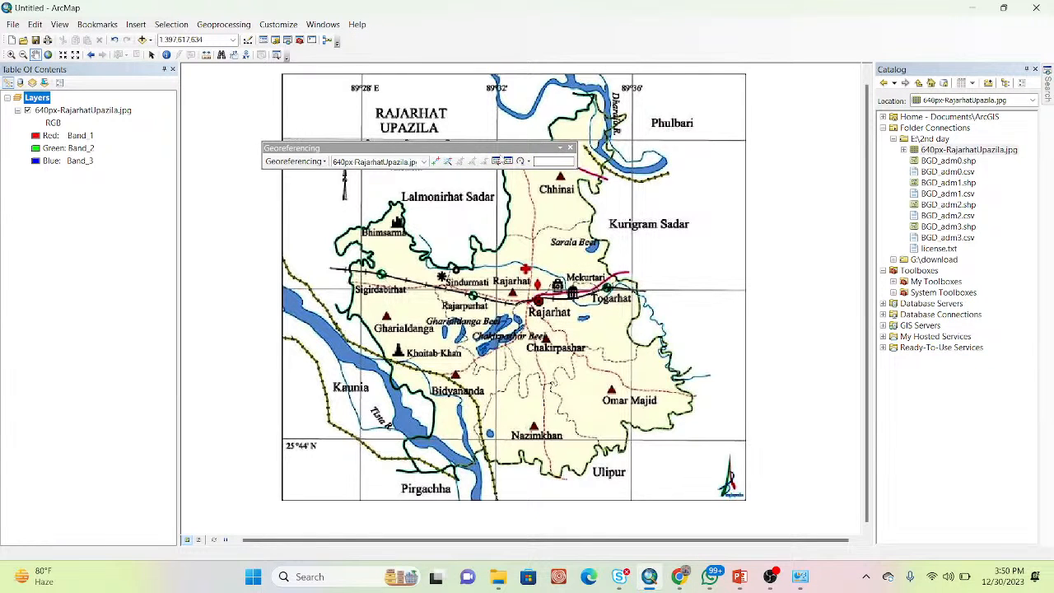
{"action": "left_click", "coordinate": [570, 148]}
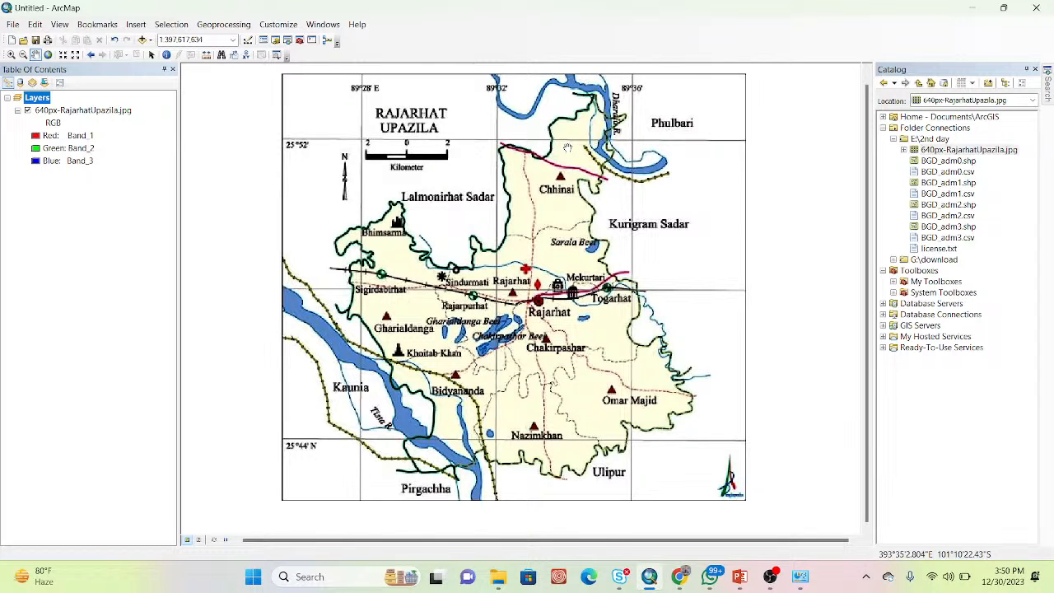
{"action": "right_click", "coordinate": [496, 27]}
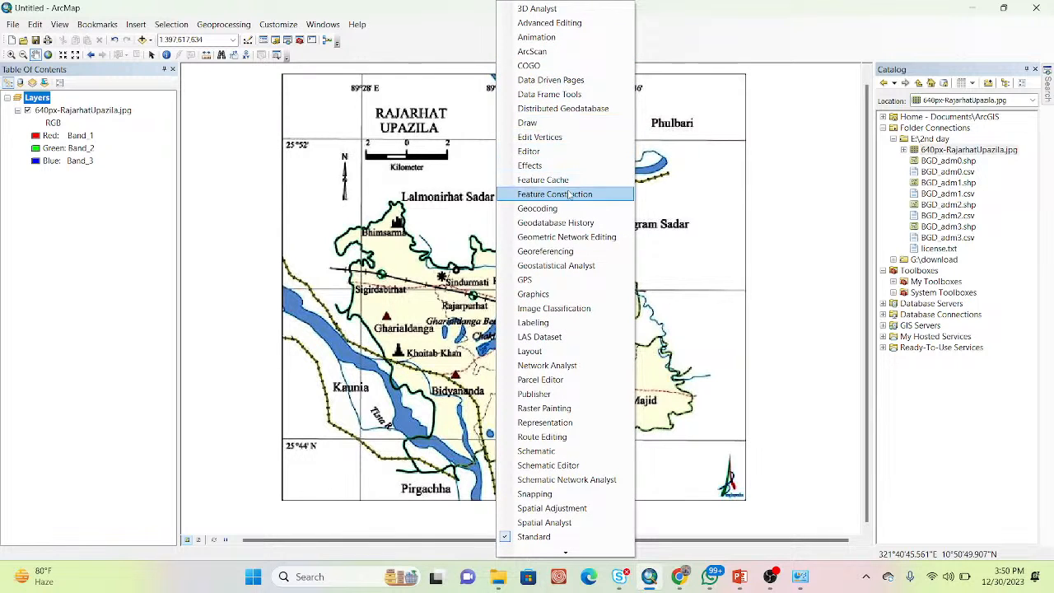
{"action": "left_click", "coordinate": [539, 252]}
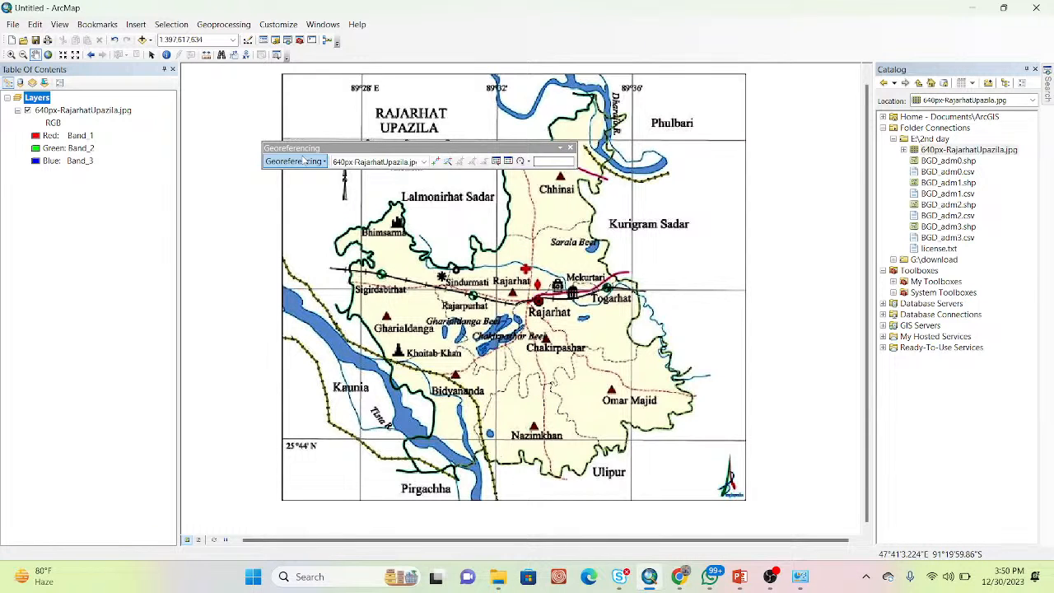
{"action": "left_click_drag", "start_coordinate": [334, 149], "coordinate": [396, 53]}
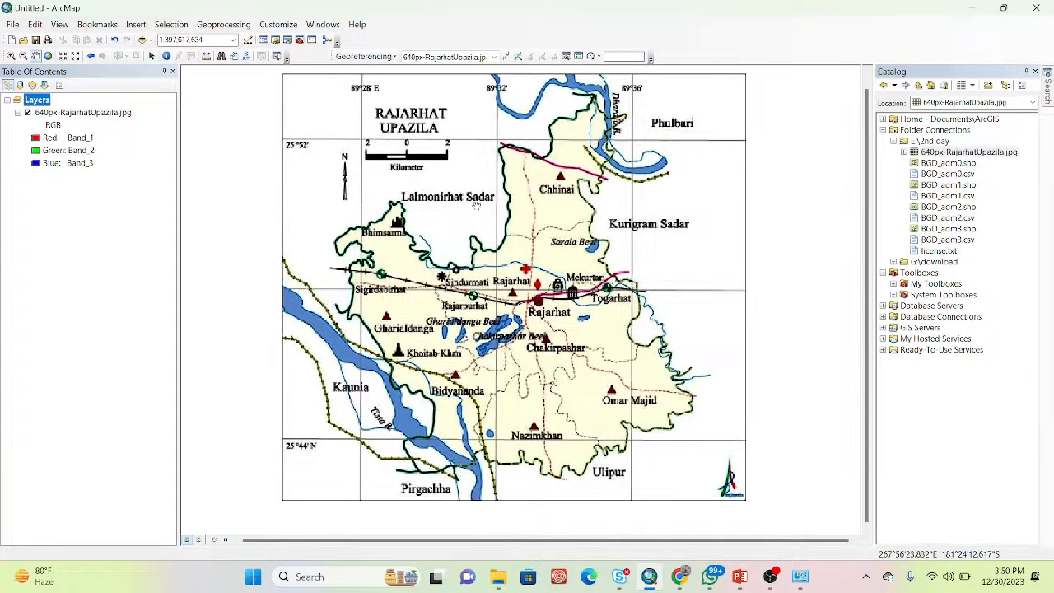
Turn off Auto Adjust for georeferencing the Rajarhat image
{"action": "left_click", "coordinate": [394, 58]}
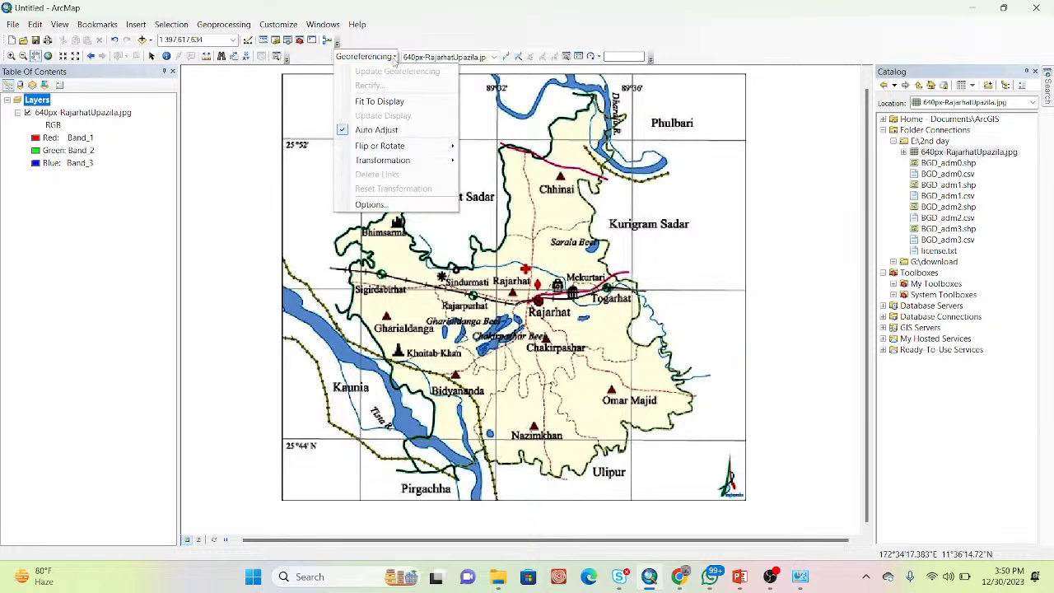
{"action": "left_click", "coordinate": [342, 132]}
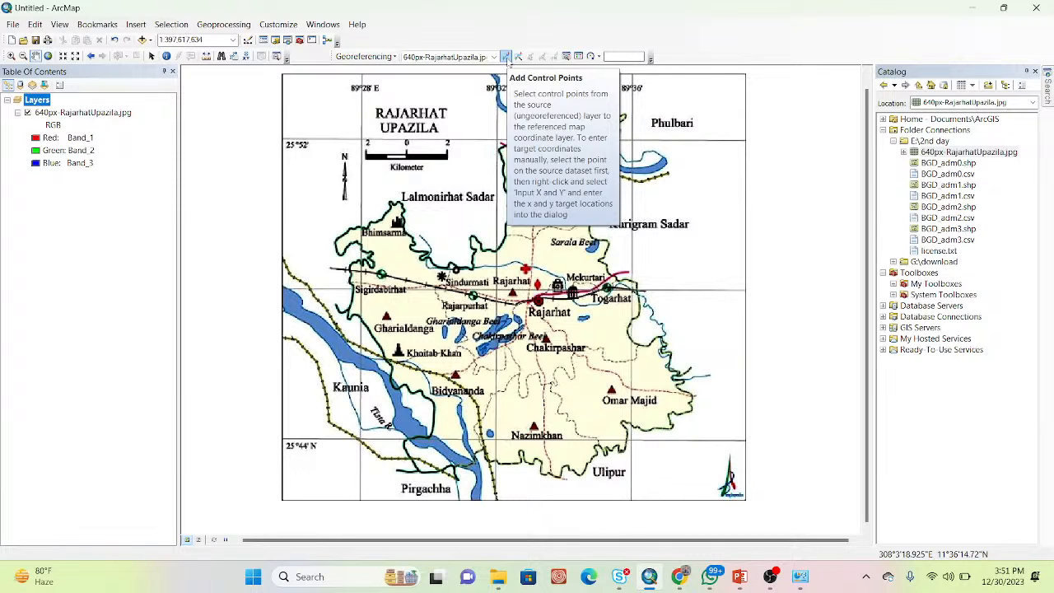
Add a control point at the map's upper-left grid intersection and set its longitude to 89° 28' 0" E
{"action": "left_click", "coordinate": [506, 57]}
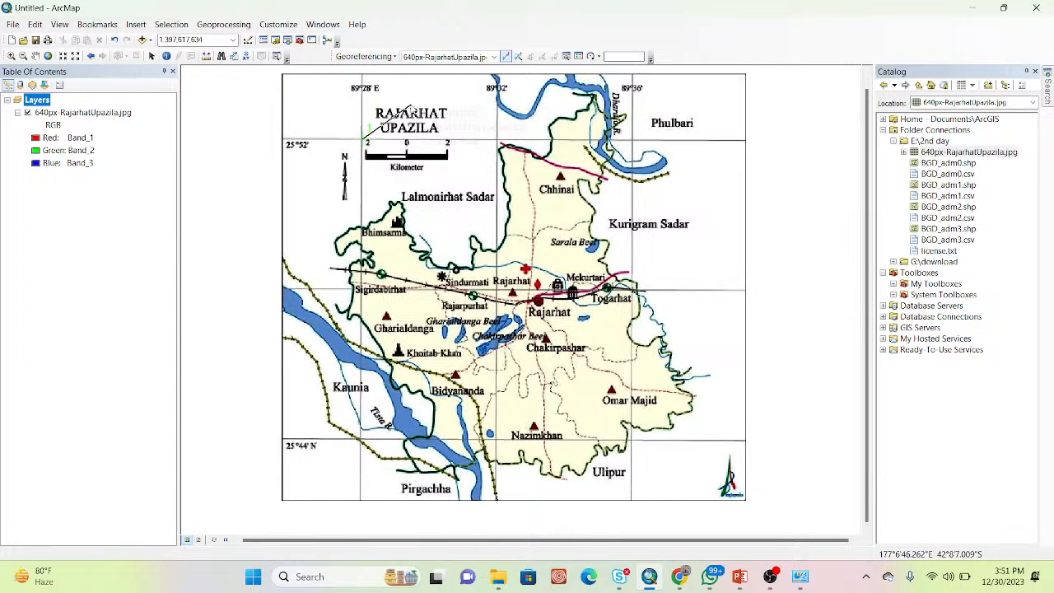
{"action": "right_click", "coordinate": [410, 105]}
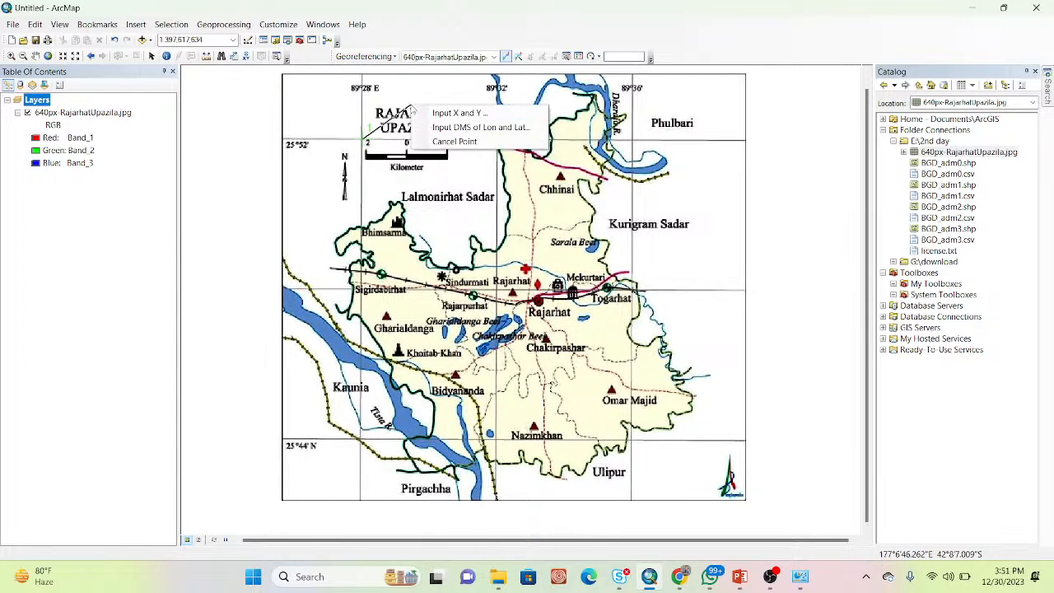
{"action": "left_click", "coordinate": [467, 128]}
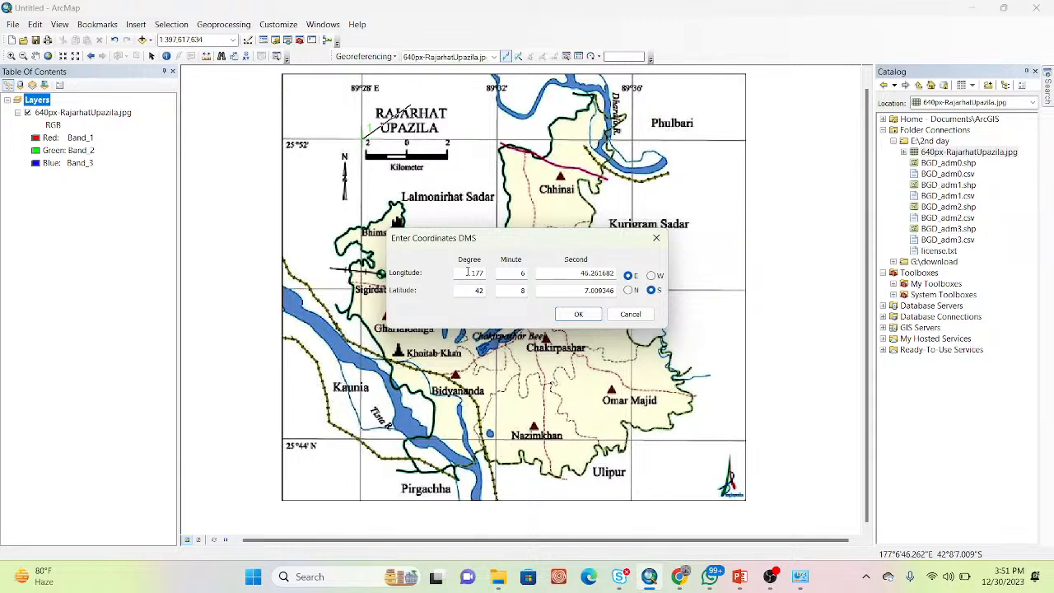
{"action": "left_click_drag", "start_coordinate": [468, 272], "coordinate": [485, 273]}
{"action": "type", "text": "89"}
{"action": "left_click_drag", "start_coordinate": [514, 272], "coordinate": [550, 271]}
{"action": "type", "text": "28"}
{"action": "left_click_drag", "start_coordinate": [558, 274], "coordinate": [617, 274]}
{"action": "type", "text": "0"}
Set the first control point's latitude to 25° 52' 0" N and accept its coordinates
{"action": "double_click", "coordinate": [479, 289]}
{"action": "type", "text": "25"}
{"action": "key", "text": "Tab"}
{"action": "type", "text": "5"}
{"action": "key", "text": "Tab"}
{"action": "type", "text": "0"}
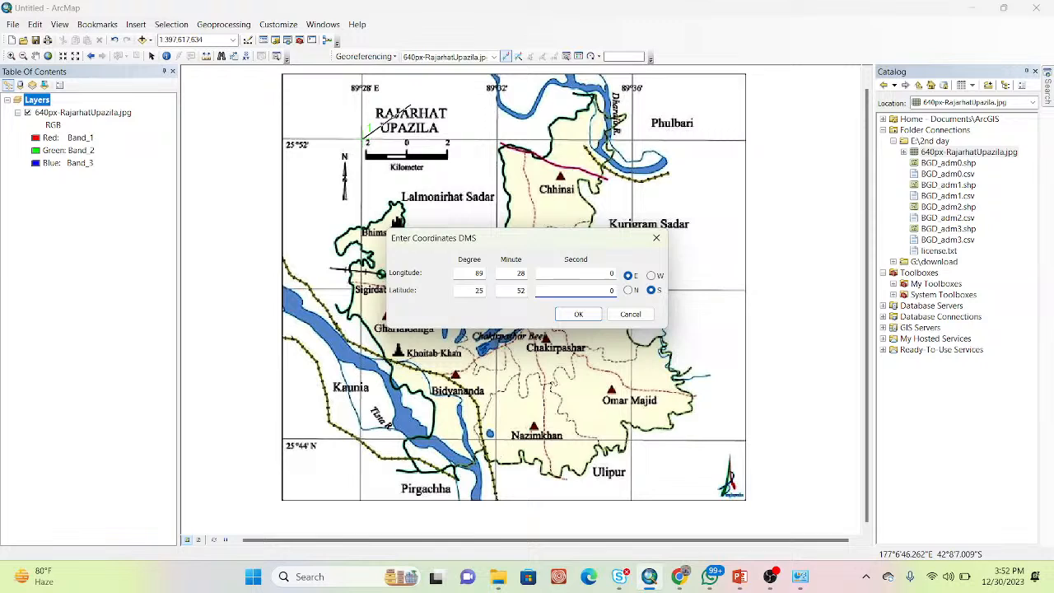
{"action": "left_click", "coordinate": [631, 291]}
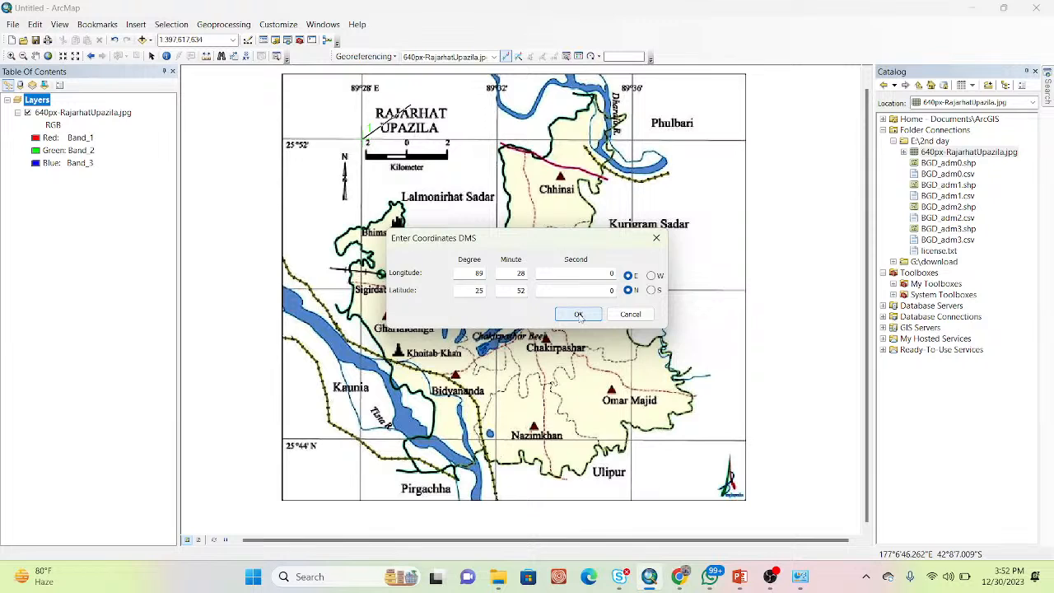
{"action": "left_click", "coordinate": [579, 314]}
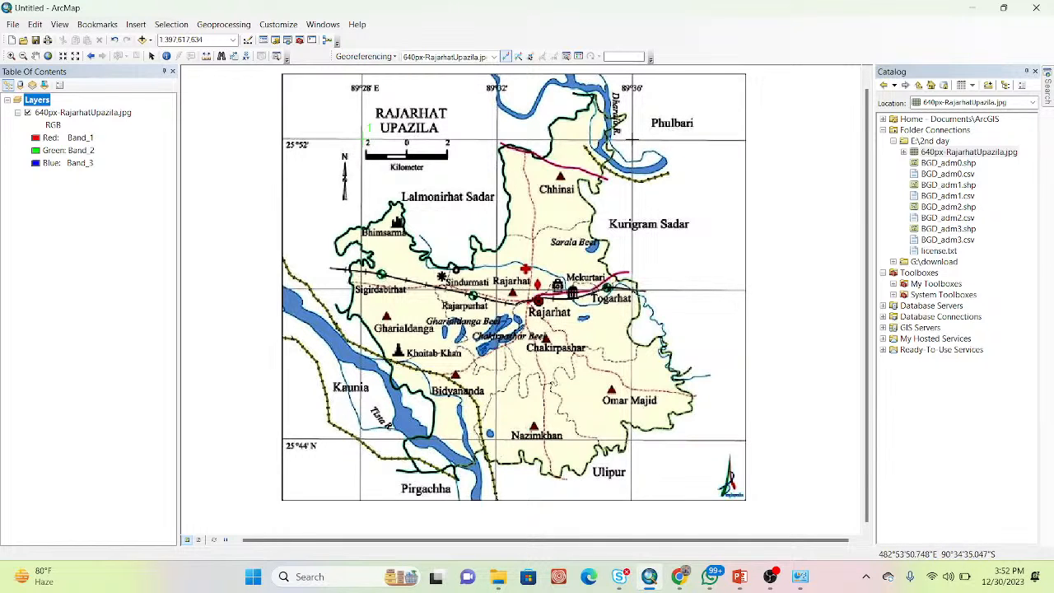
Add a second control point at the map's upper-right grid intersection with longitude 89° 36' 0" E
{"action": "left_click", "coordinate": [632, 140]}
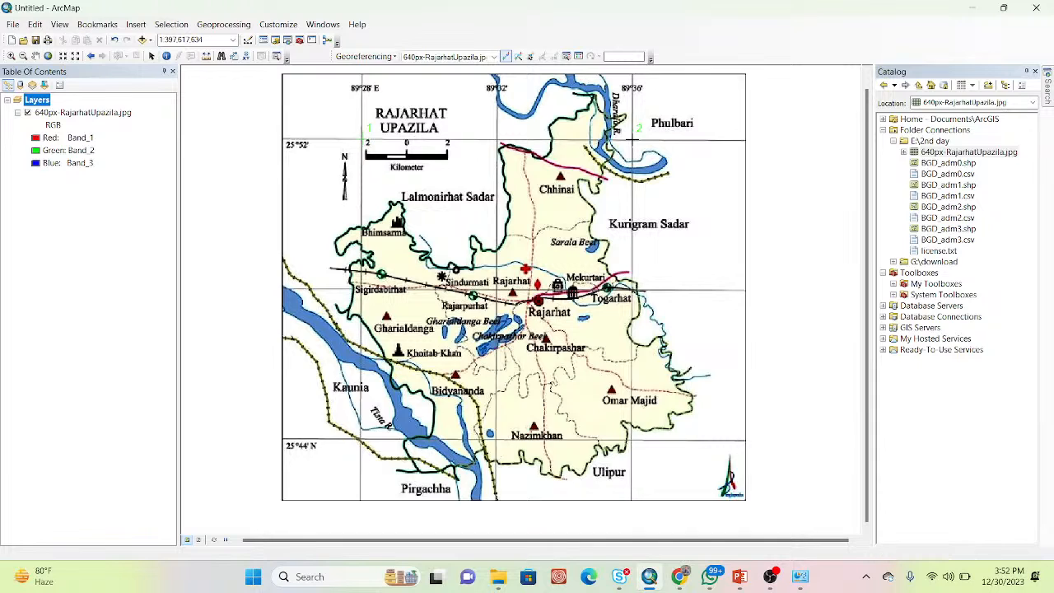
{"action": "right_click", "coordinate": [669, 96]}
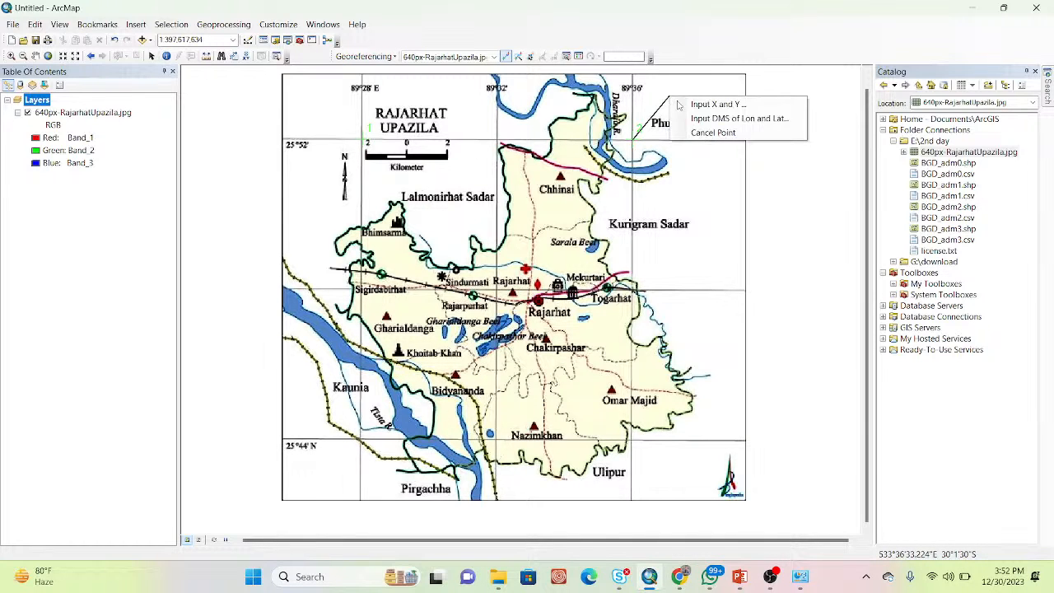
{"action": "left_click", "coordinate": [706, 119]}
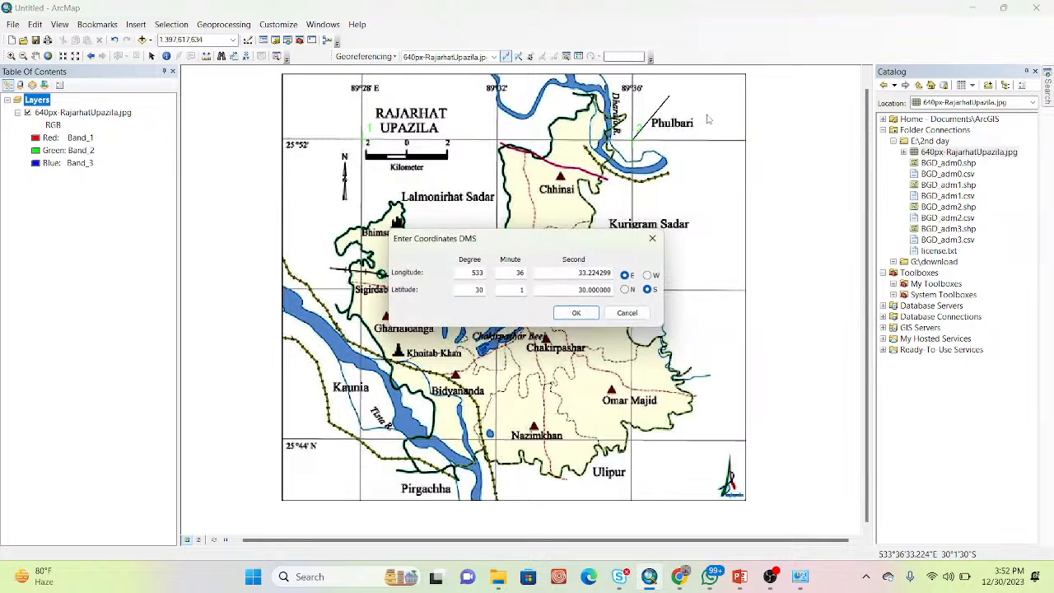
{"action": "double_click", "coordinate": [475, 272]}
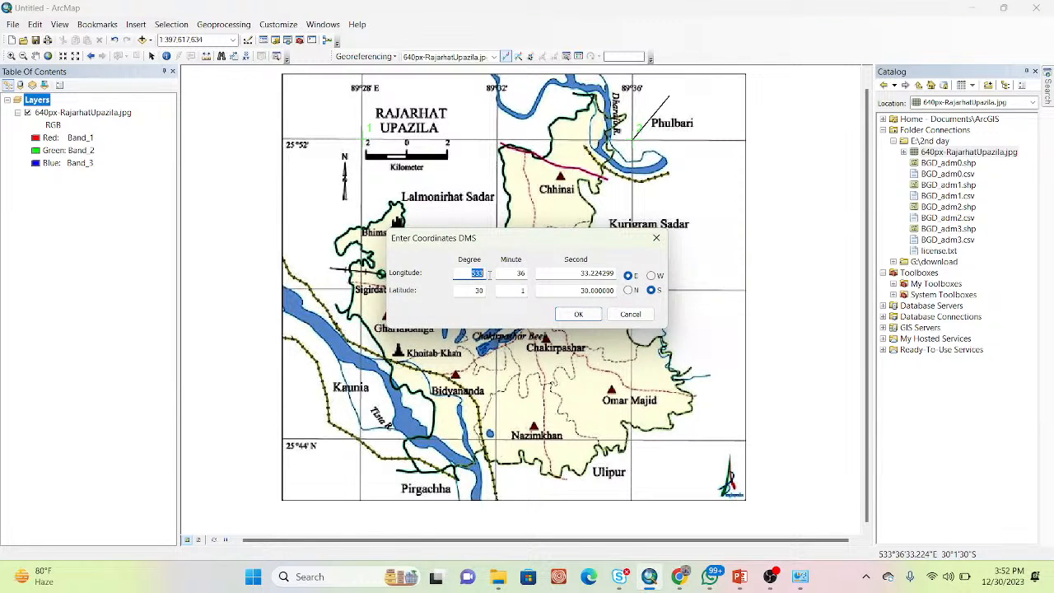
{"action": "type", "text": "89"}
{"action": "double_click", "coordinate": [520, 272]}
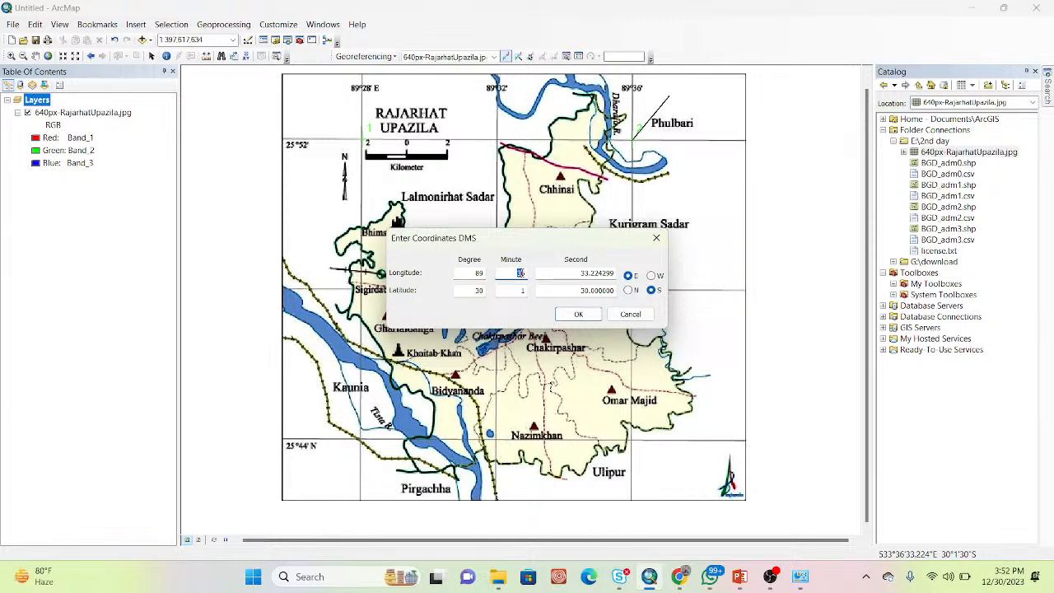
{"action": "left_click", "coordinate": [571, 273]}
{"action": "double_click", "coordinate": [572, 272]}
{"action": "type", "text": "0"}
Give the second control point latitude 25° 52' 0" N and accept its coordinates
{"action": "double_click", "coordinate": [461, 291]}
{"action": "type", "text": "25"}
{"action": "double_click", "coordinate": [517, 289]}
{"action": "type", "text": "52"}
{"action": "double_click", "coordinate": [569, 289]}
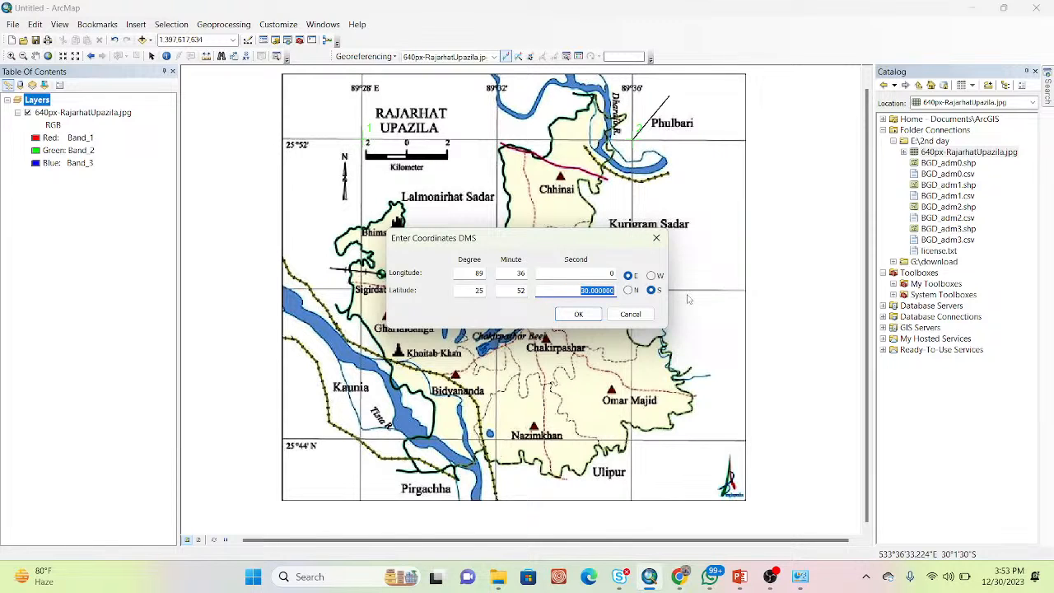
{"action": "type", "text": "0"}
{"action": "left_click", "coordinate": [630, 290]}
{"action": "left_click", "coordinate": [578, 314]}
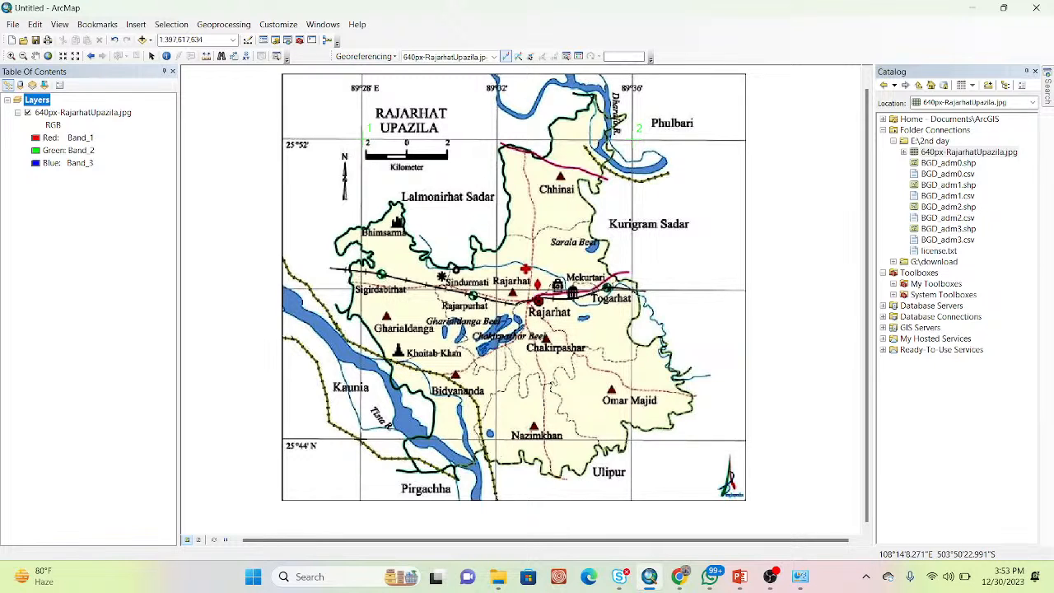
Add a third control point at the map's lower-left grid intersection with longitude 89° 28' 0" E
{"action": "right_click", "coordinate": [361, 439]}
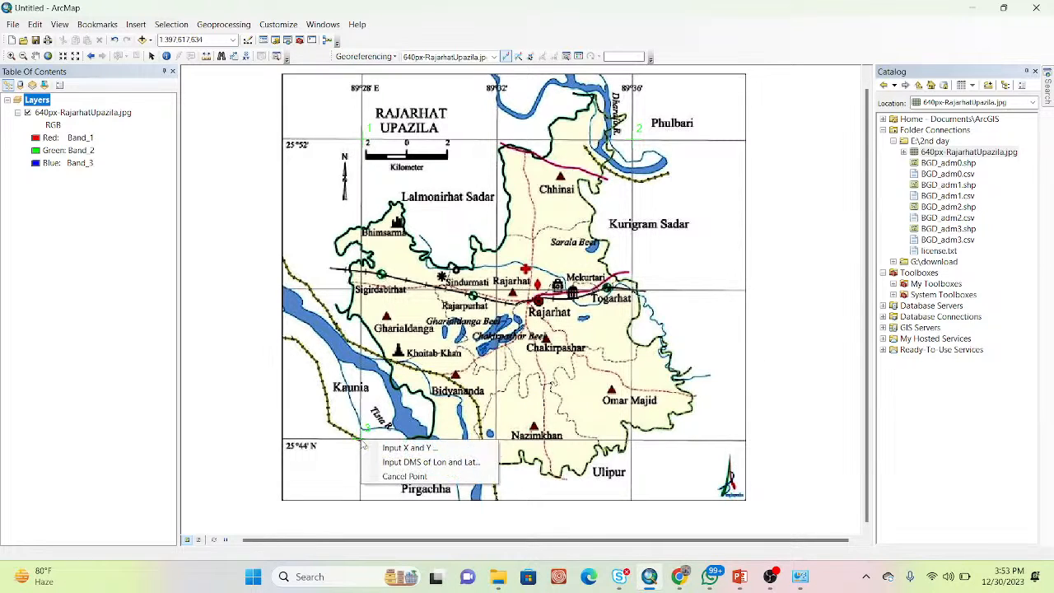
{"action": "left_click", "coordinate": [412, 462]}
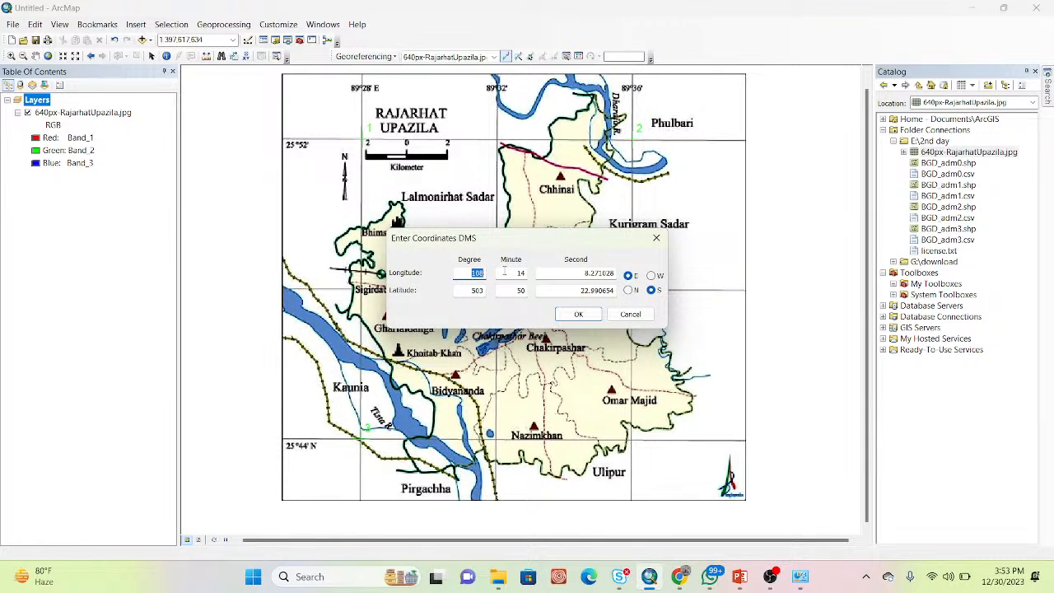
{"action": "type", "text": "89"}
{"action": "key", "text": "Tab"}
{"action": "type", "text": "28"}
{"action": "key", "text": "Tab"}
{"action": "type", "text": "0"}
Set the third control point's latitude to 25° 44' 0" N and accept its coordinates
{"action": "left_click_drag", "start_coordinate": [457, 292], "coordinate": [497, 289]}
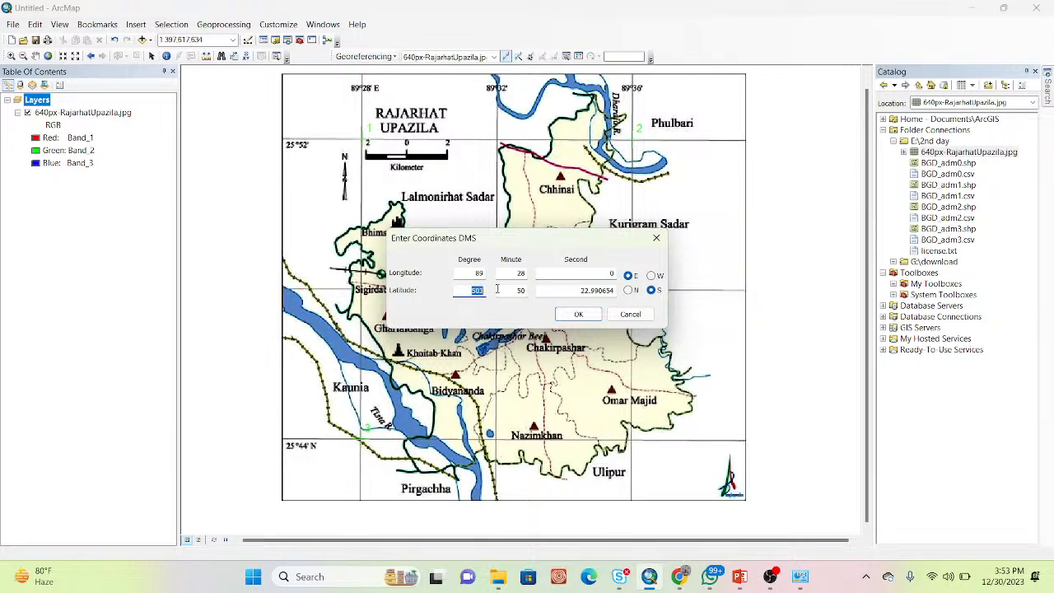
{"action": "type", "text": "25"}
{"action": "left_click_drag", "start_coordinate": [515, 290], "coordinate": [547, 290]}
{"action": "type", "text": "44"}
{"action": "left_click_drag", "start_coordinate": [574, 290], "coordinate": [675, 299]}
{"action": "type", "text": "0"}
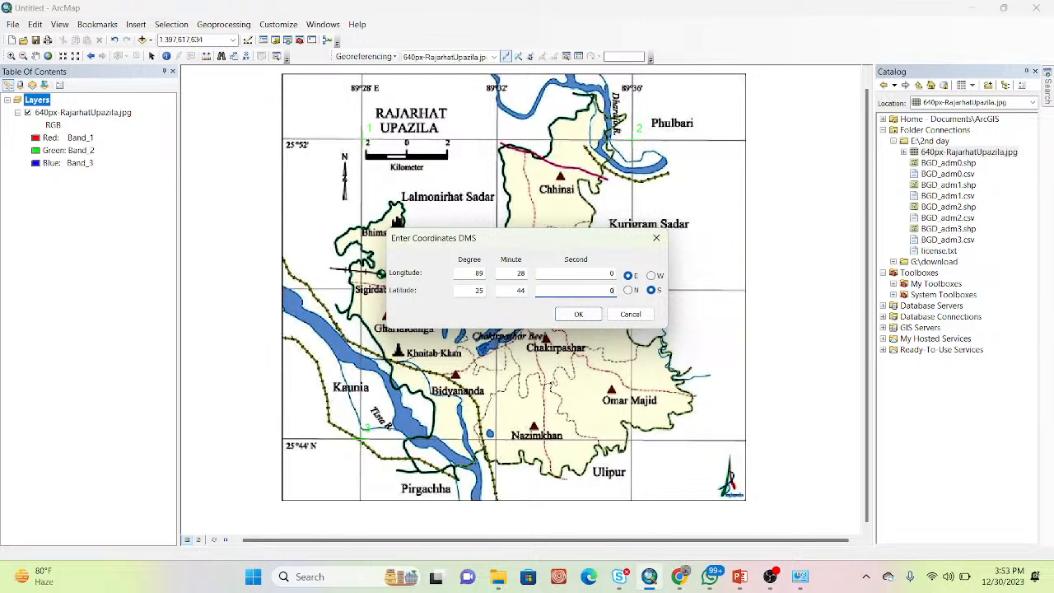
{"action": "left_click", "coordinate": [628, 290]}
{"action": "left_click", "coordinate": [579, 316]}
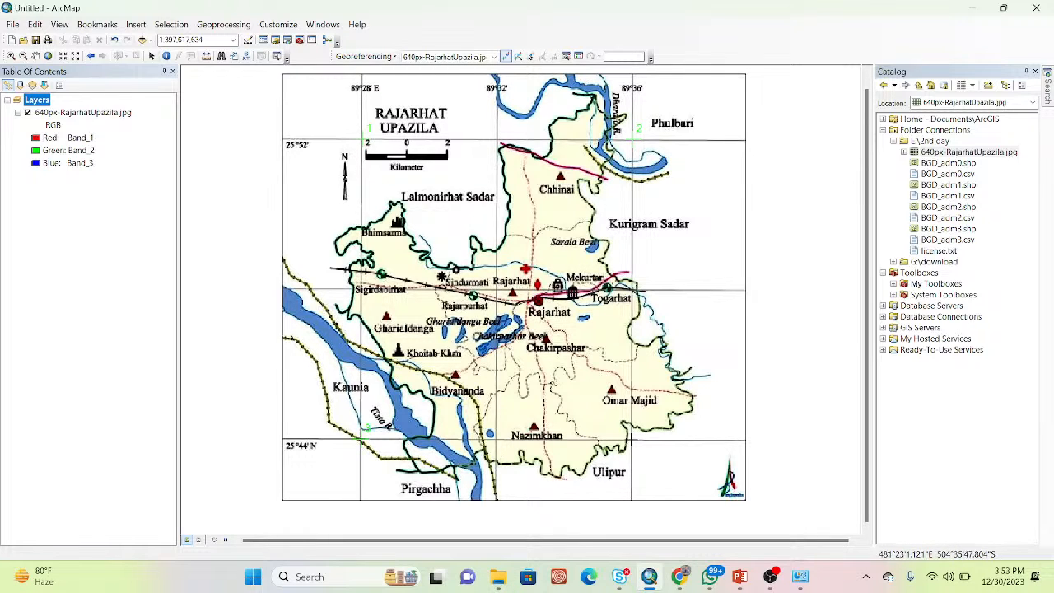
Add a fourth control point at the map's lower-right grid intersection with longitude 89° 36' 0" E
{"action": "left_click", "coordinate": [631, 439]}
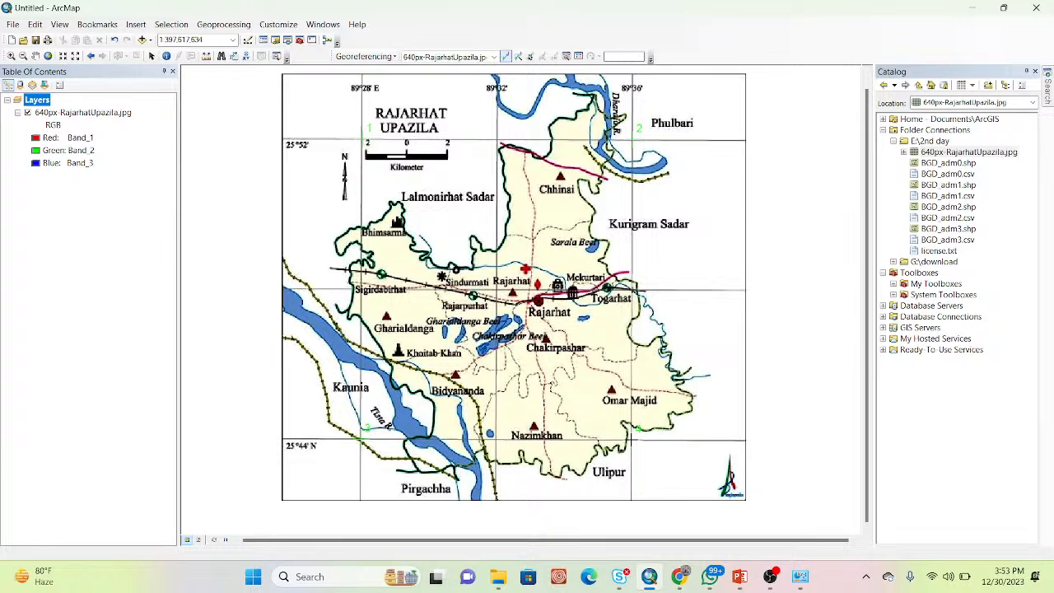
{"action": "right_click", "coordinate": [632, 440]}
{"action": "left_click", "coordinate": [673, 460]}
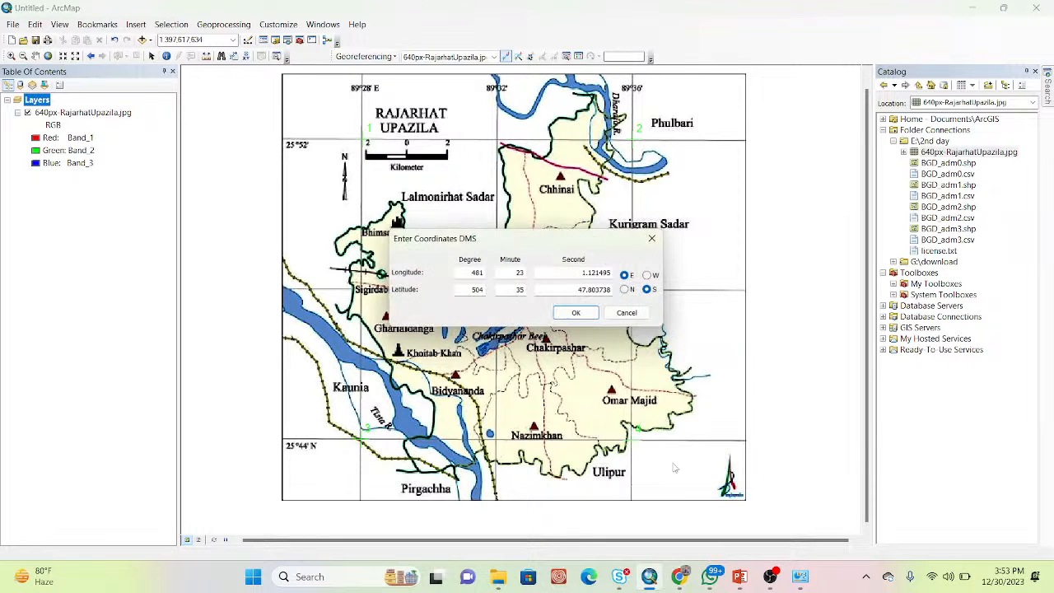
{"action": "left_click_drag", "start_coordinate": [463, 274], "coordinate": [530, 279]}
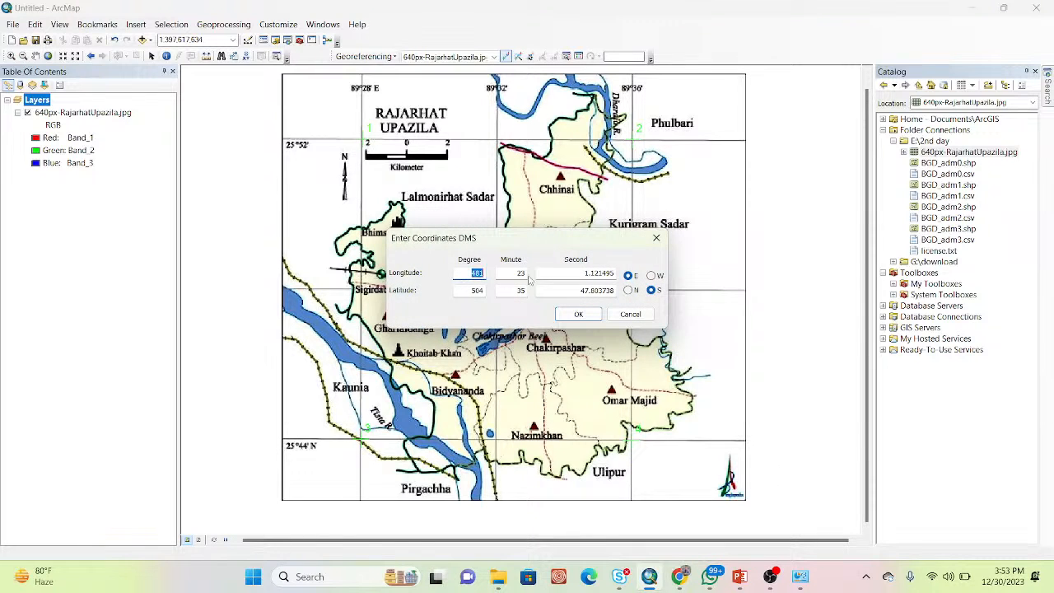
{"action": "type", "text": "89"}
{"action": "left_click_drag", "start_coordinate": [497, 274], "coordinate": [563, 275]}
{"action": "type", "text": "6"}
{"action": "left_click_drag", "start_coordinate": [537, 274], "coordinate": [616, 274]}
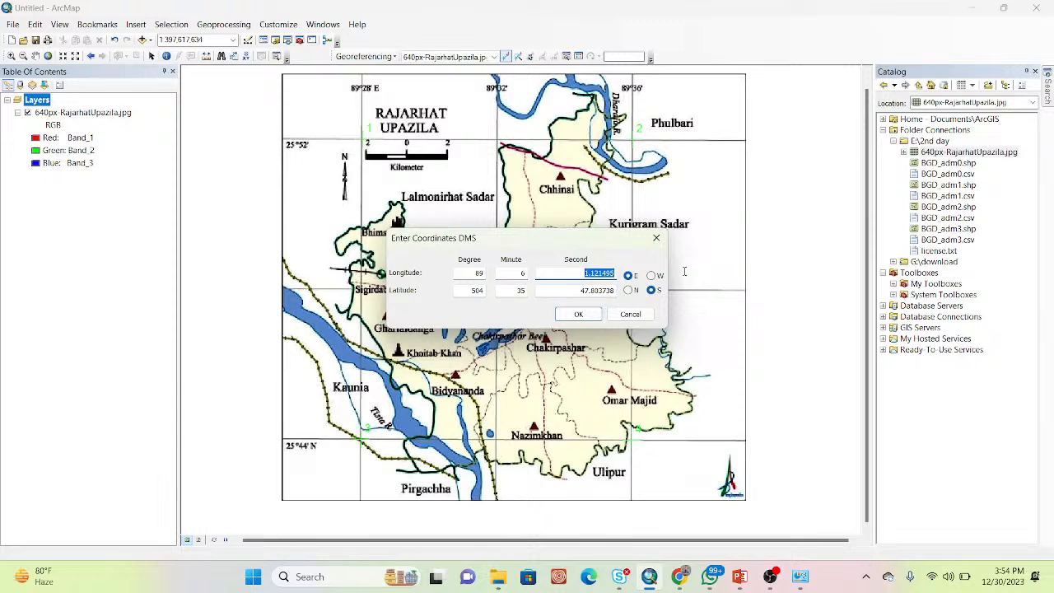
{"action": "left_click", "coordinate": [520, 274]}
{"action": "type", "text": "36"}
{"action": "left_click_drag", "start_coordinate": [567, 272], "coordinate": [616, 274]}
{"action": "type", "text": "0"}
Give the fourth control point latitude 25° 44' 0" N and accept its coordinates
{"action": "left_click_drag", "start_coordinate": [466, 290], "coordinate": [517, 278]}
{"action": "type", "text": "25"}
{"action": "left_click", "coordinate": [511, 291]}
{"action": "double_click", "coordinate": [577, 290]}
{"action": "type", "text": "0"}
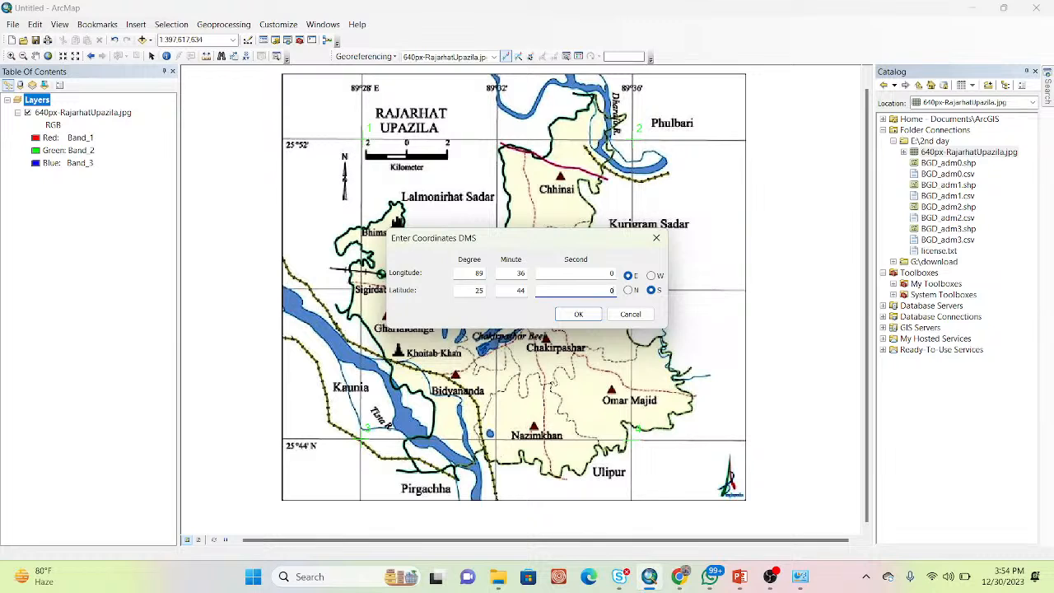
{"action": "left_click", "coordinate": [630, 289]}
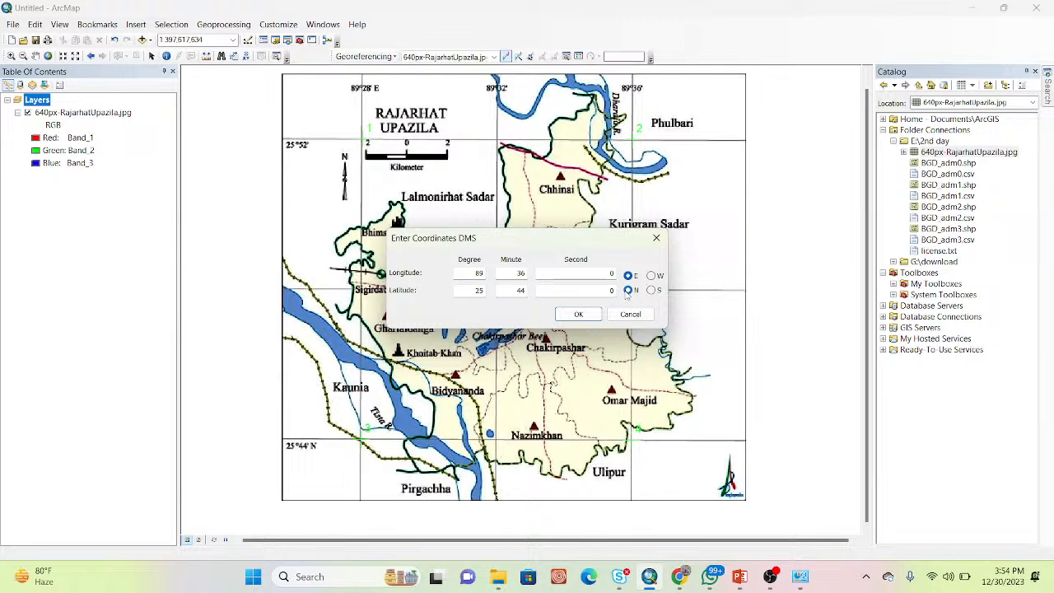
{"action": "left_click", "coordinate": [589, 313]}
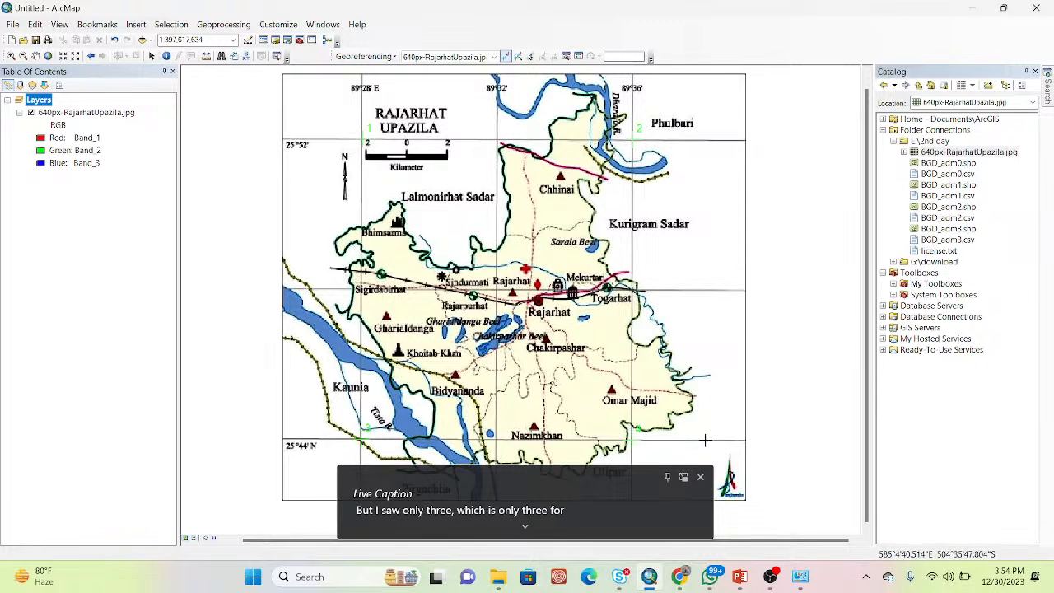
Dismiss the live caption overlay, check the Google Meet call in Chrome and return to ArcMap
{"action": "left_click", "coordinate": [702, 476]}
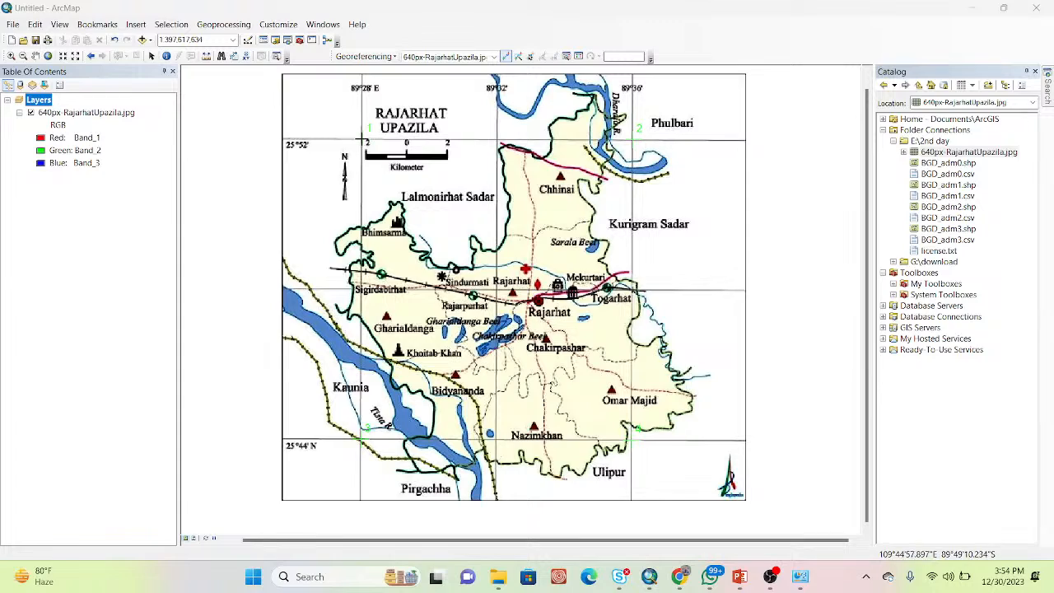
{"action": "mouse_move", "coordinate": [679, 576]}
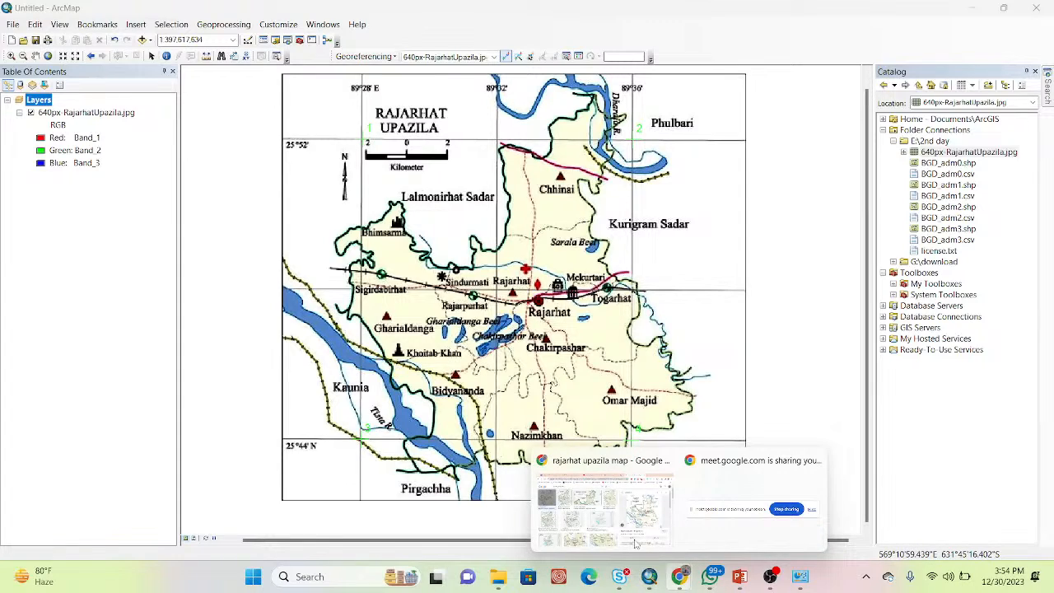
{"action": "left_click", "coordinate": [603, 518]}
{"action": "left_click", "coordinate": [605, 483]}
{"action": "left_click", "coordinate": [565, 7]}
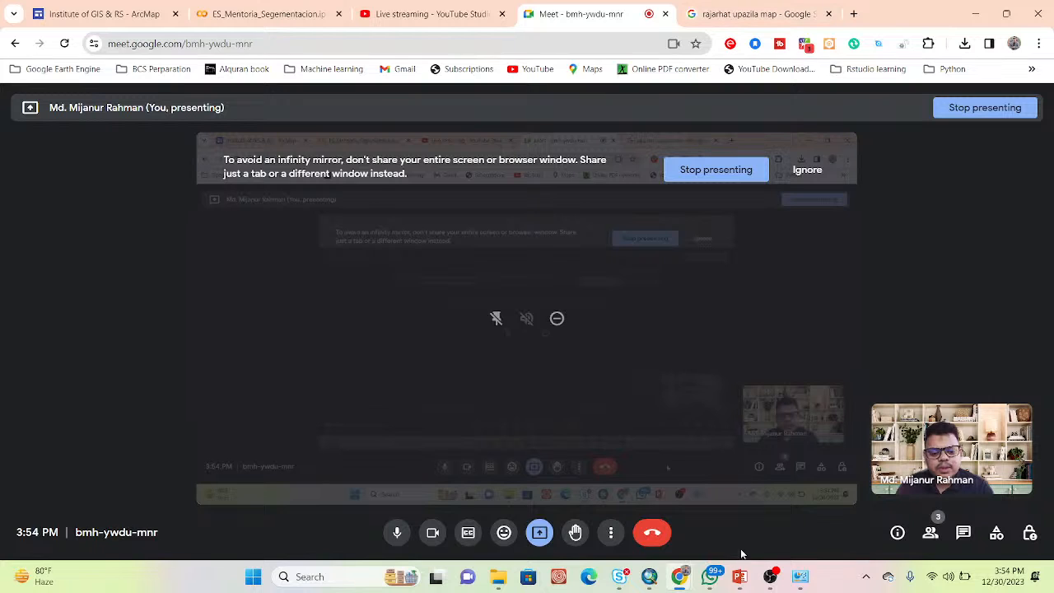
{"action": "left_click", "coordinate": [649, 577]}
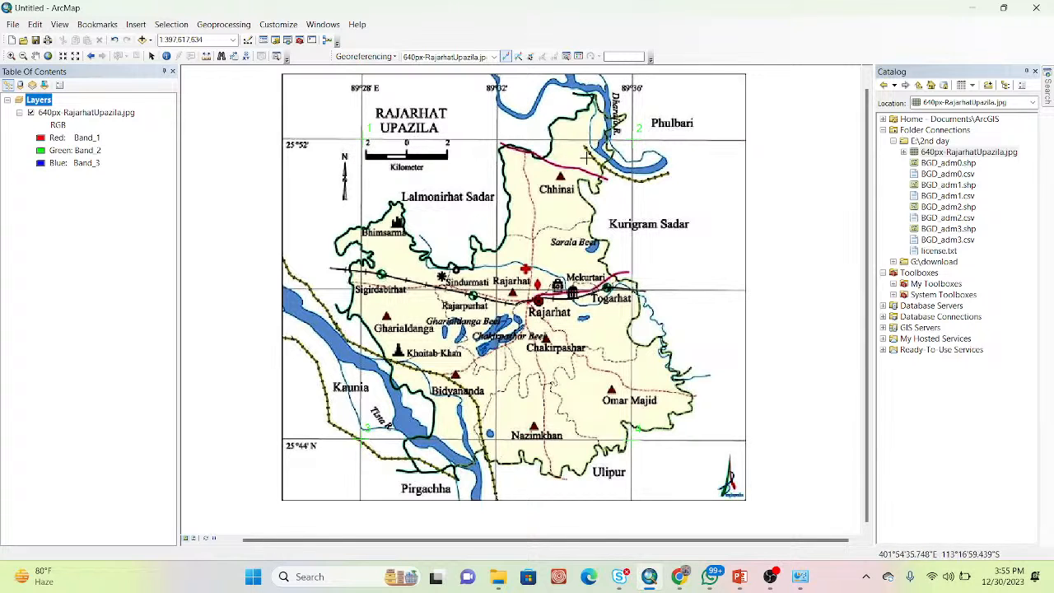
Update the georeferencing to save the warp to 640px-RajarhatUpazila.jpg and zoom to that layer
{"action": "left_click", "coordinate": [380, 62]}
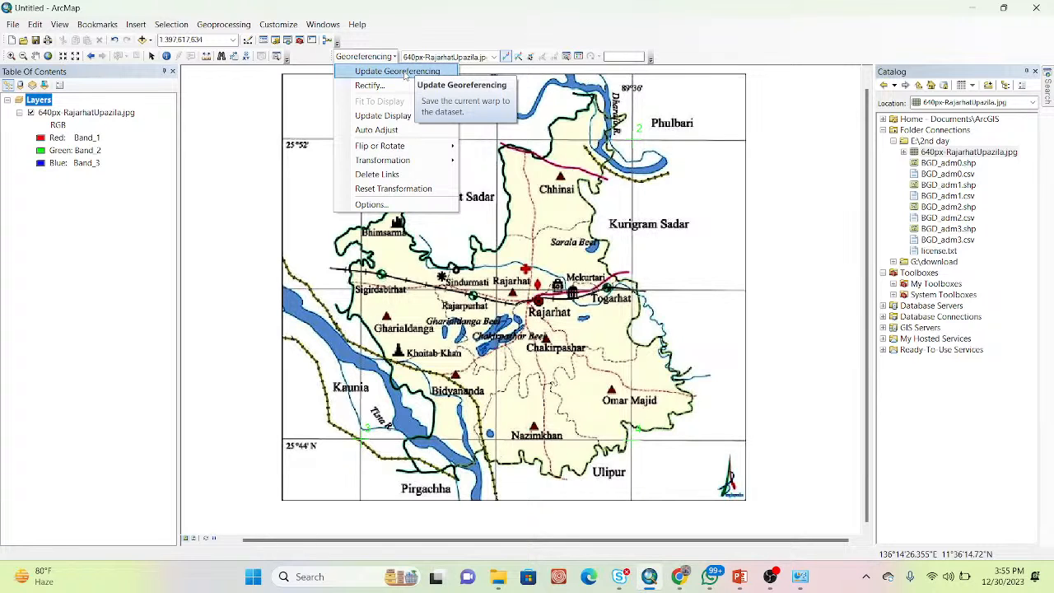
{"action": "left_click", "coordinate": [403, 71]}
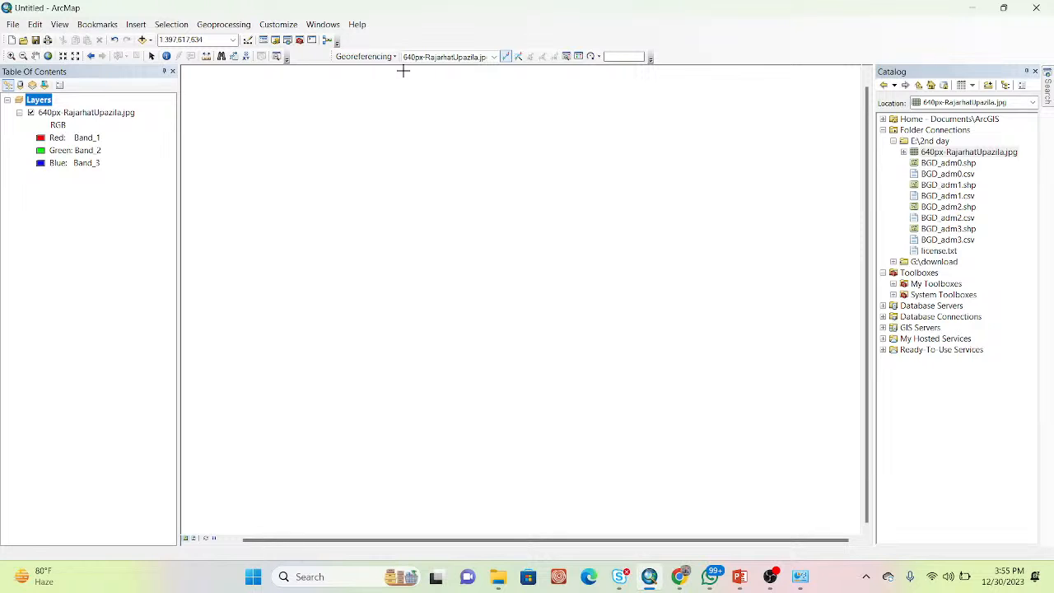
{"action": "left_click", "coordinate": [96, 114]}
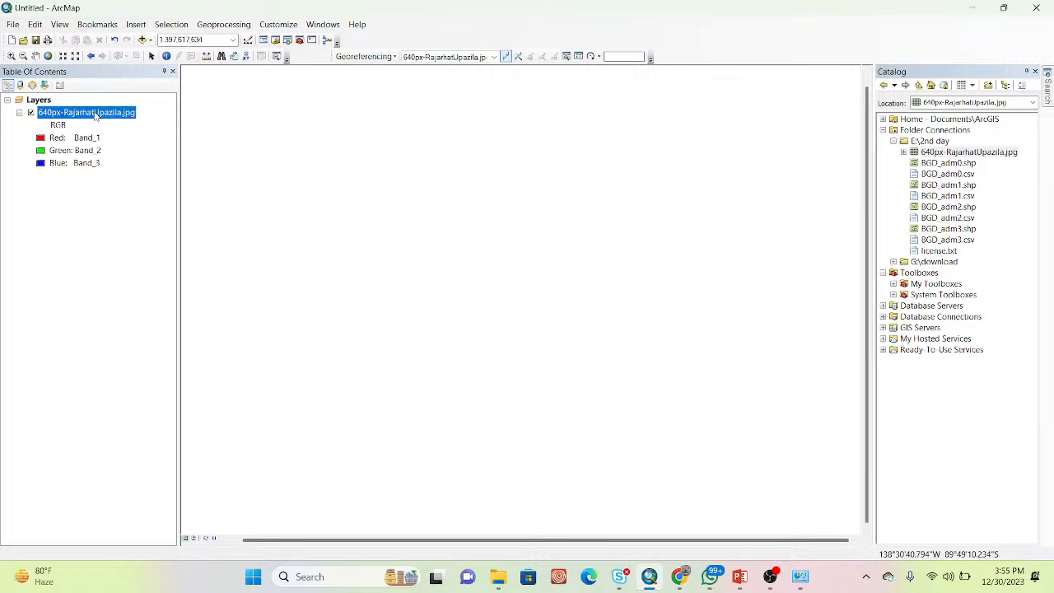
{"action": "right_click", "coordinate": [97, 114]}
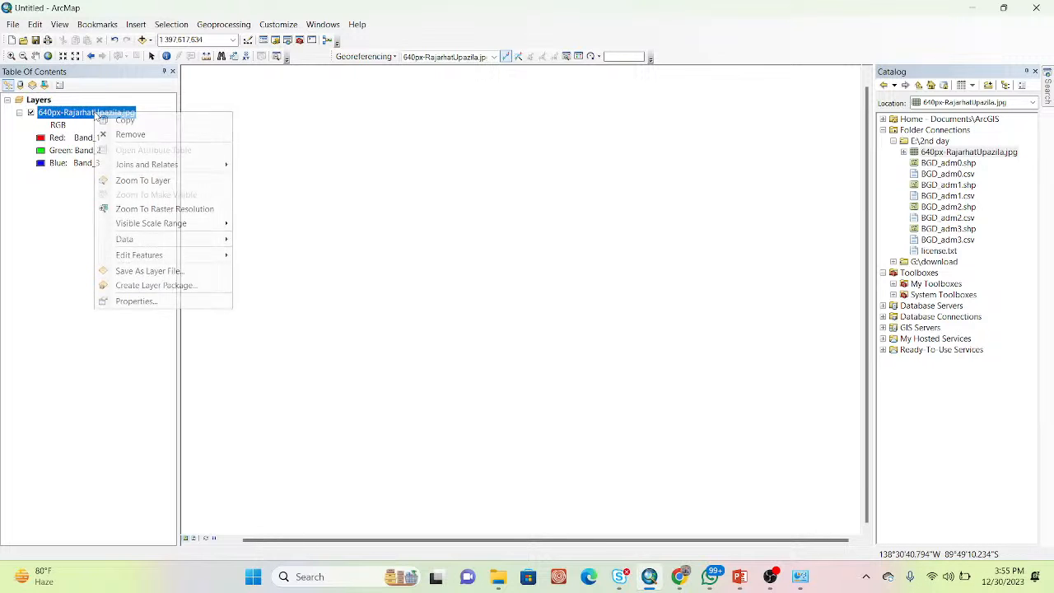
{"action": "left_click", "coordinate": [137, 185]}
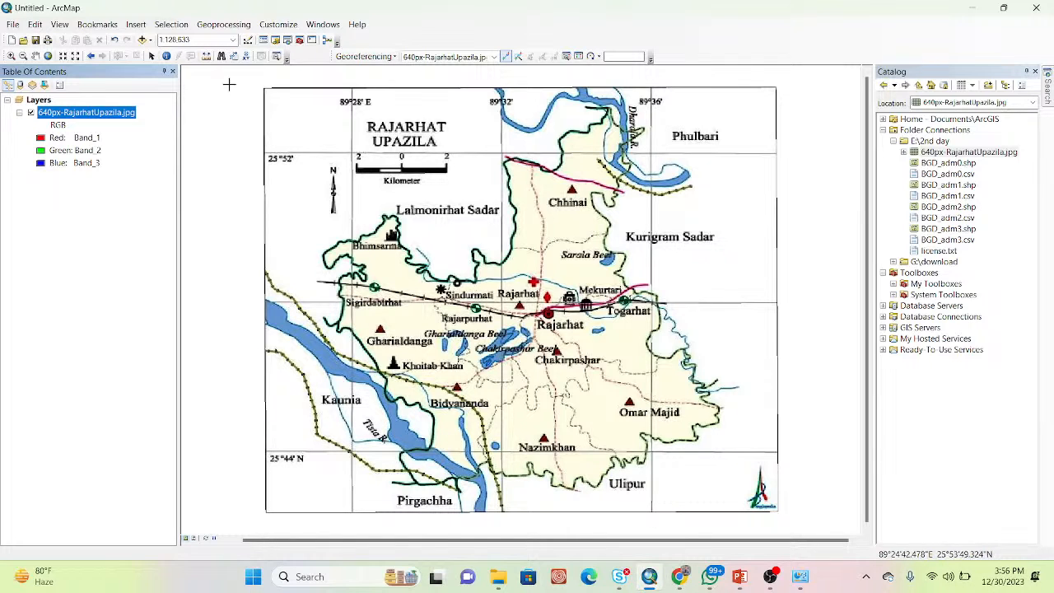
Add the Topographic basemap beneath the Rajarhat map and dismiss the geographic coordinate systems warning
{"action": "left_click", "coordinate": [151, 41]}
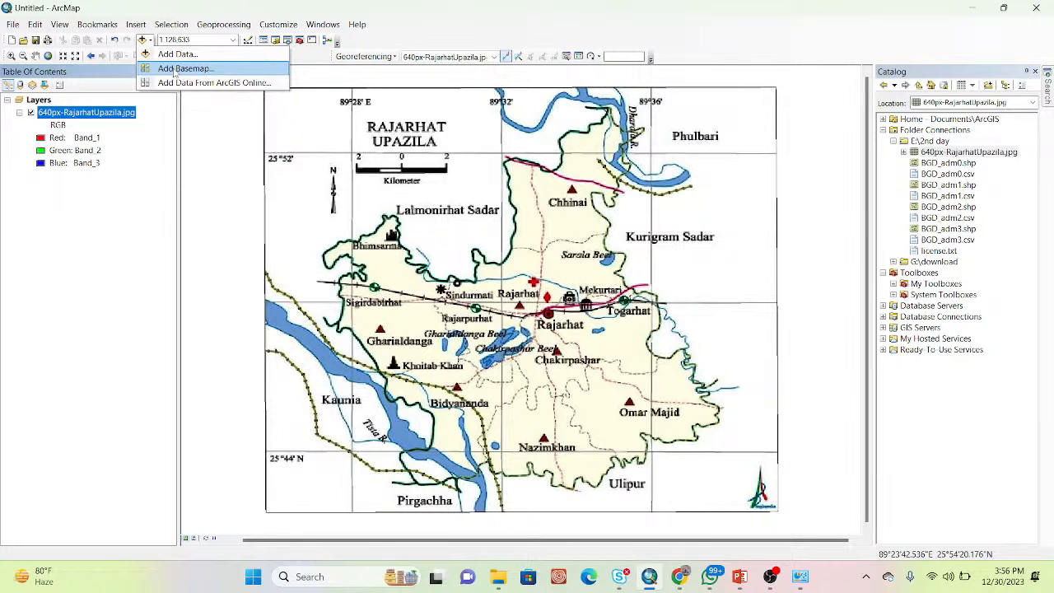
{"action": "left_click", "coordinate": [174, 69]}
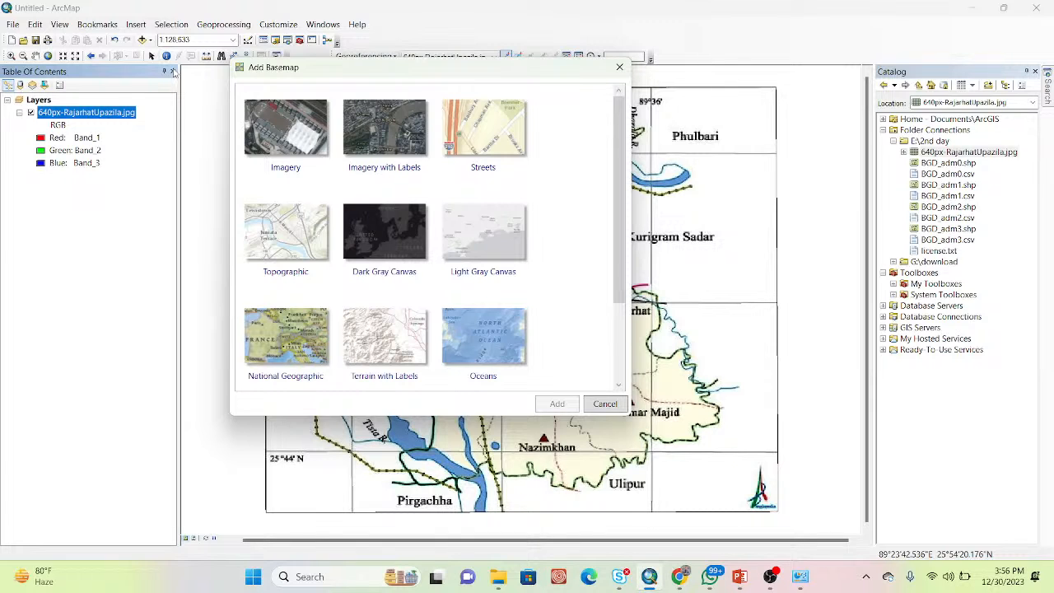
{"action": "left_click", "coordinate": [275, 222]}
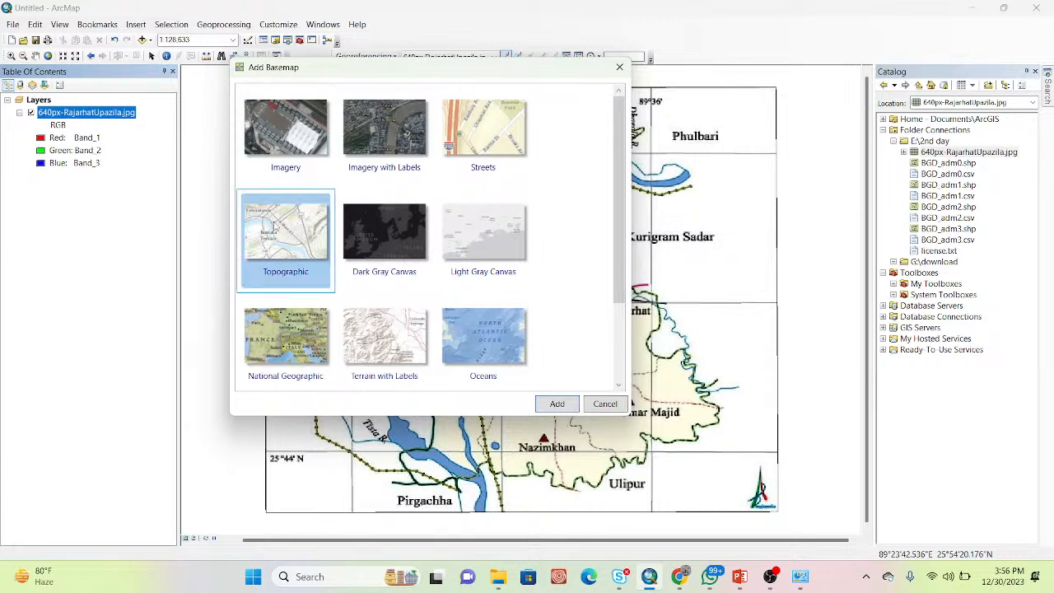
{"action": "left_click", "coordinate": [555, 404]}
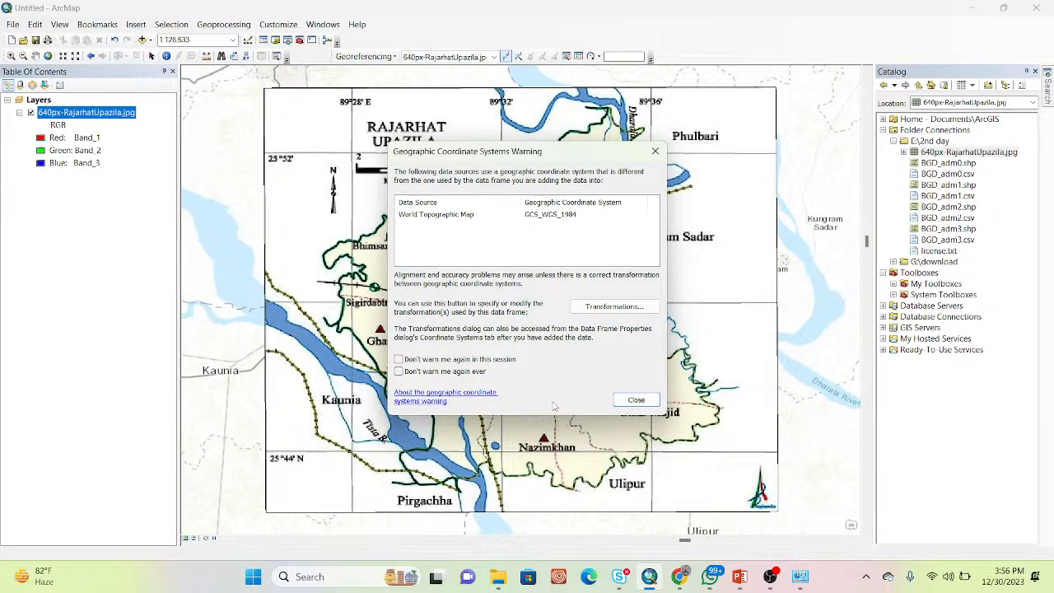
{"action": "left_click", "coordinate": [636, 401]}
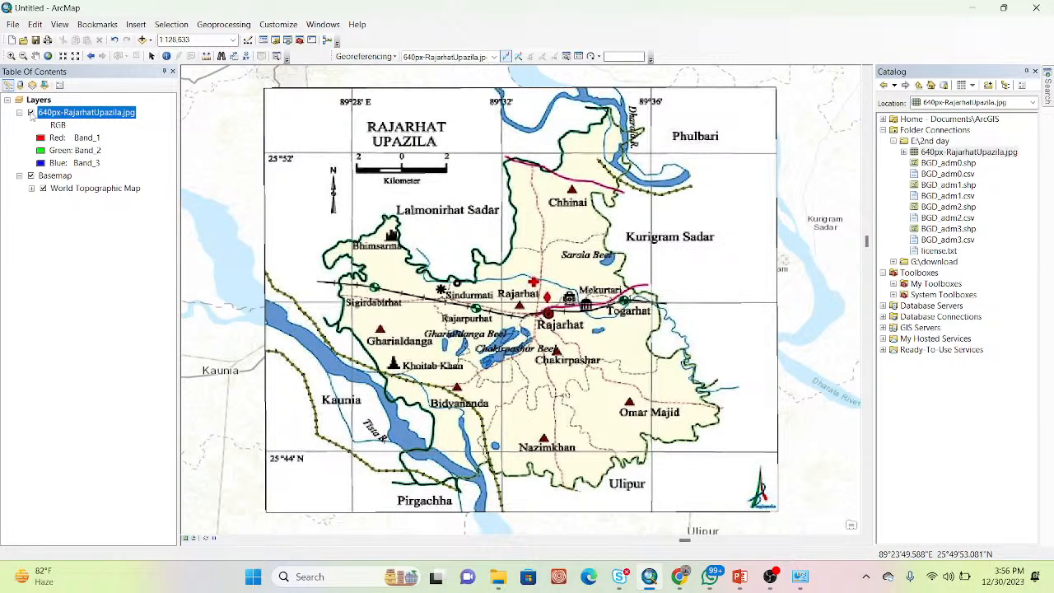
Compare the Rajarhat map with the topographic basemap by repeatedly hiding the image layer and showing it again
{"action": "left_click", "coordinate": [31, 111]}
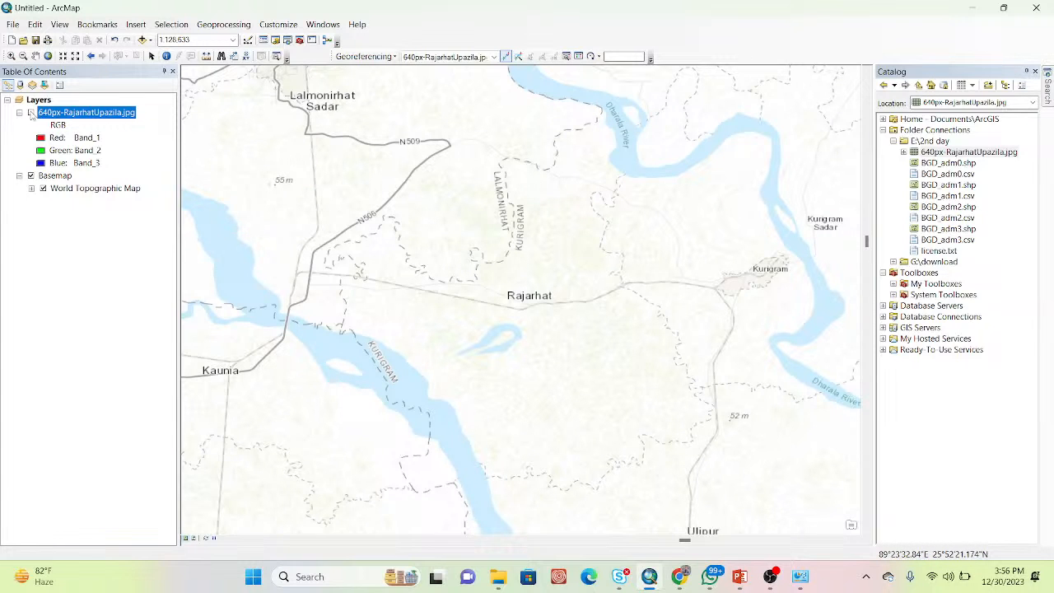
{"action": "left_click", "coordinate": [31, 112]}
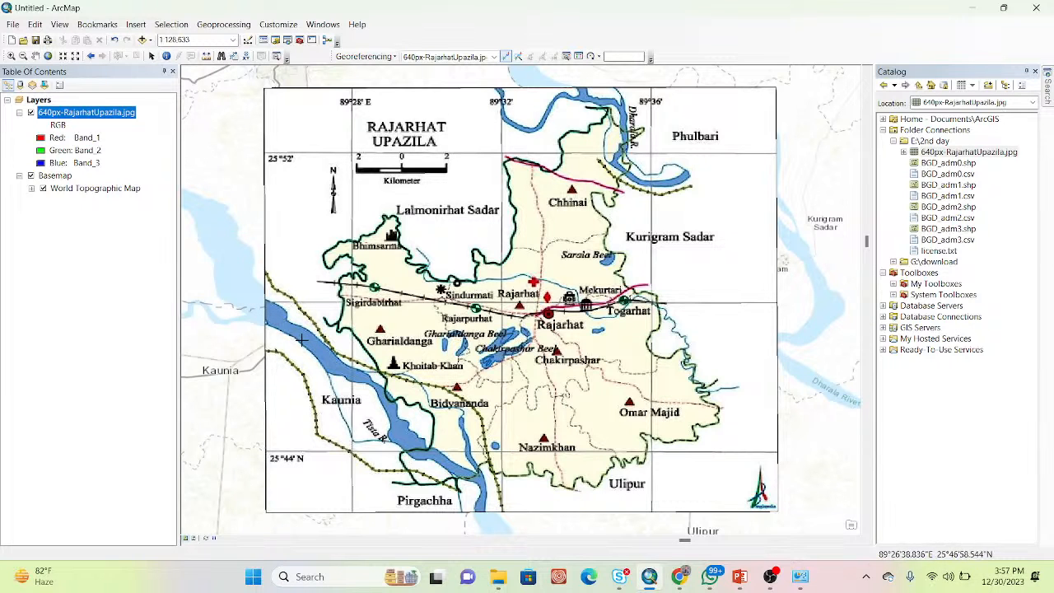
{"action": "left_click", "coordinate": [31, 113]}
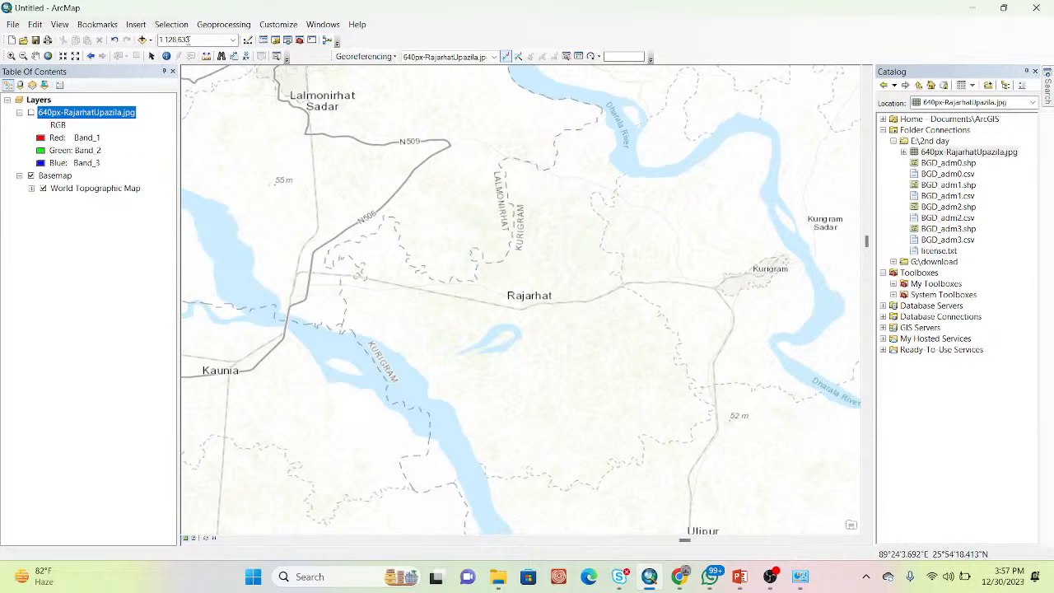
{"action": "left_click", "coordinate": [150, 40]}
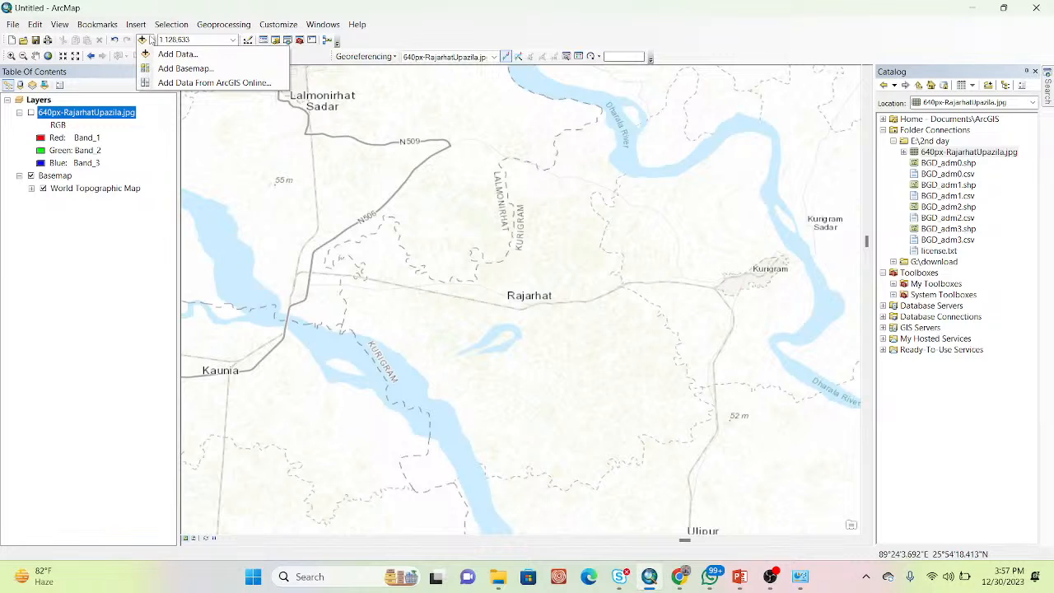
{"action": "left_click", "coordinate": [30, 113]}
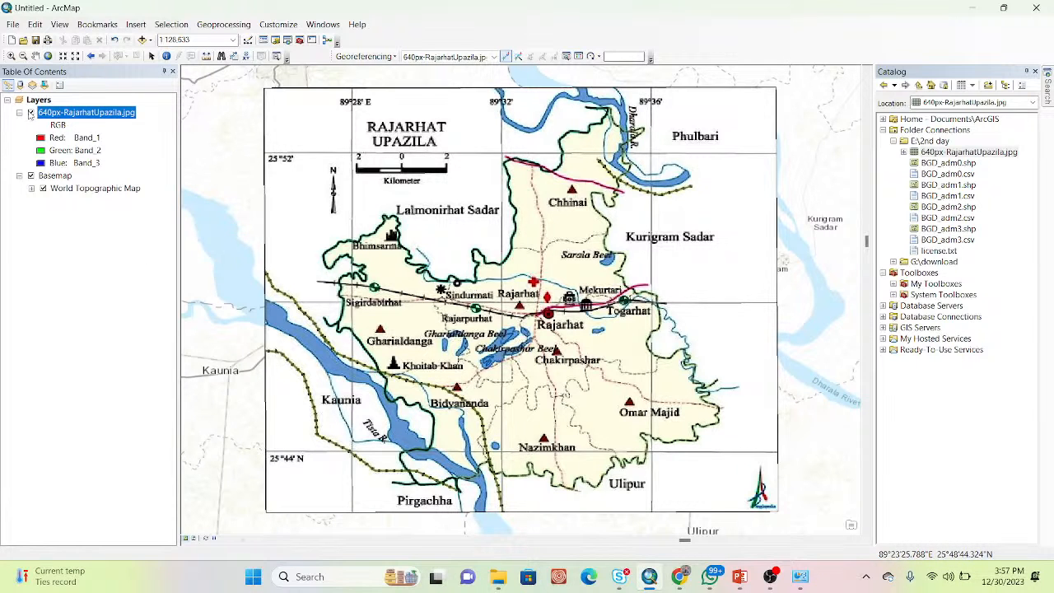
{"action": "left_click", "coordinate": [31, 112]}
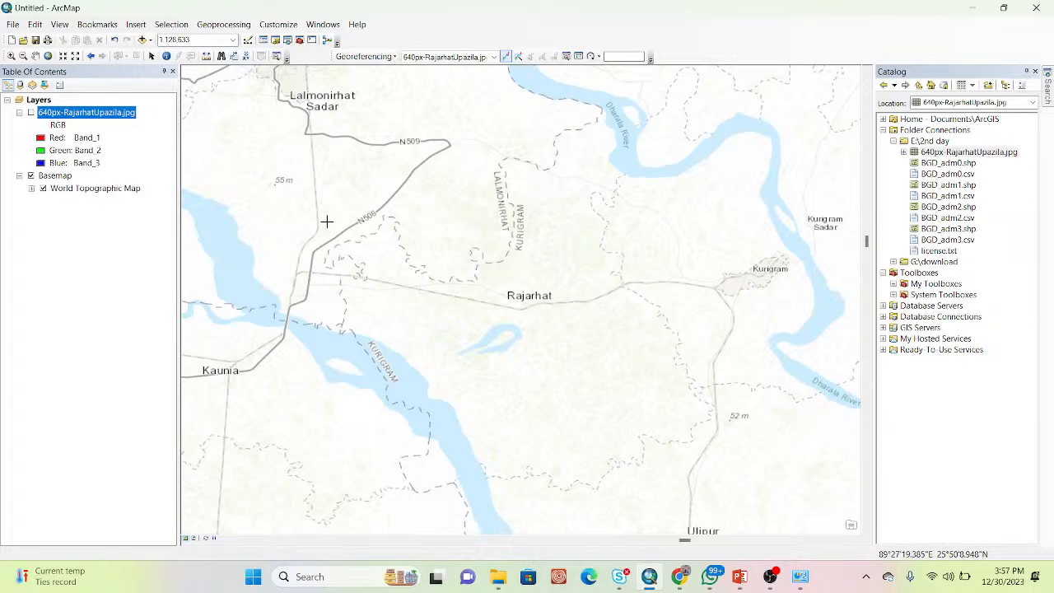
{"action": "left_click", "coordinate": [30, 113]}
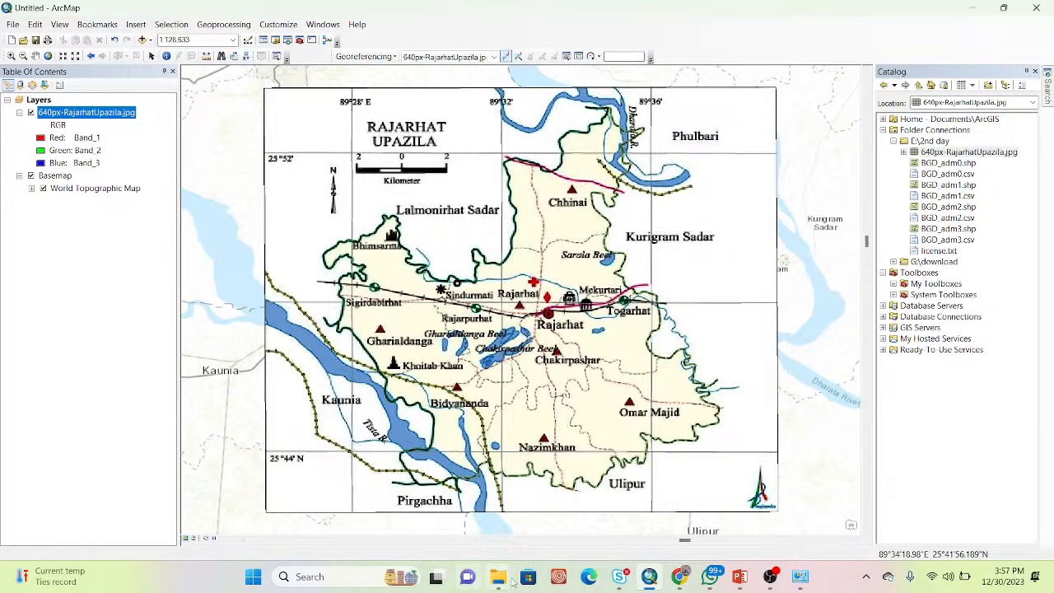
Open the 2nd day folder in File Explorer and examine the Rajarhat image with its .jgwx and .aux.xml companion files
{"action": "mouse_move", "coordinate": [500, 580]}
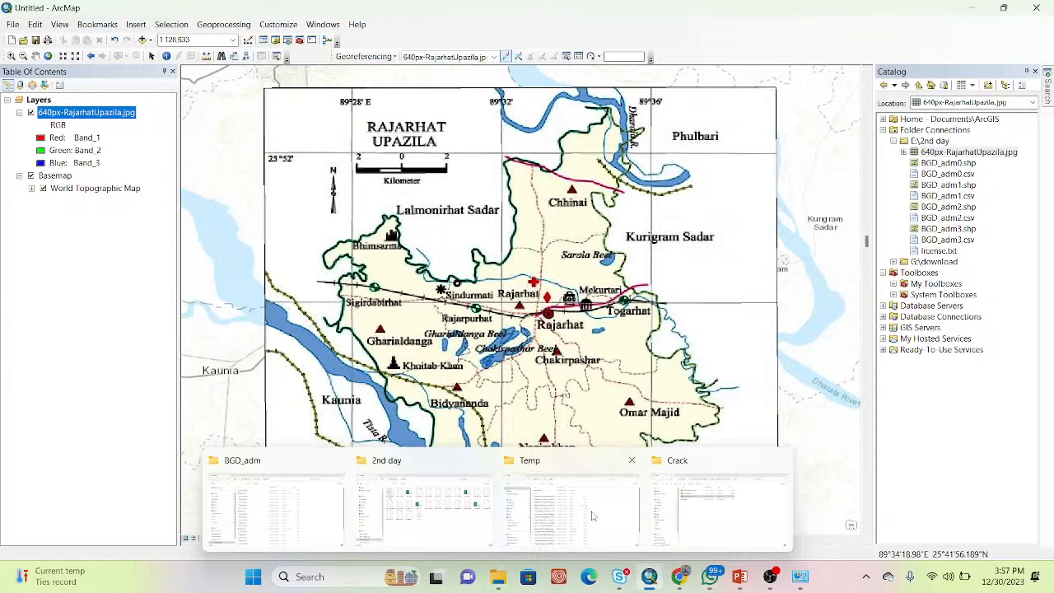
{"action": "left_click", "coordinate": [434, 507]}
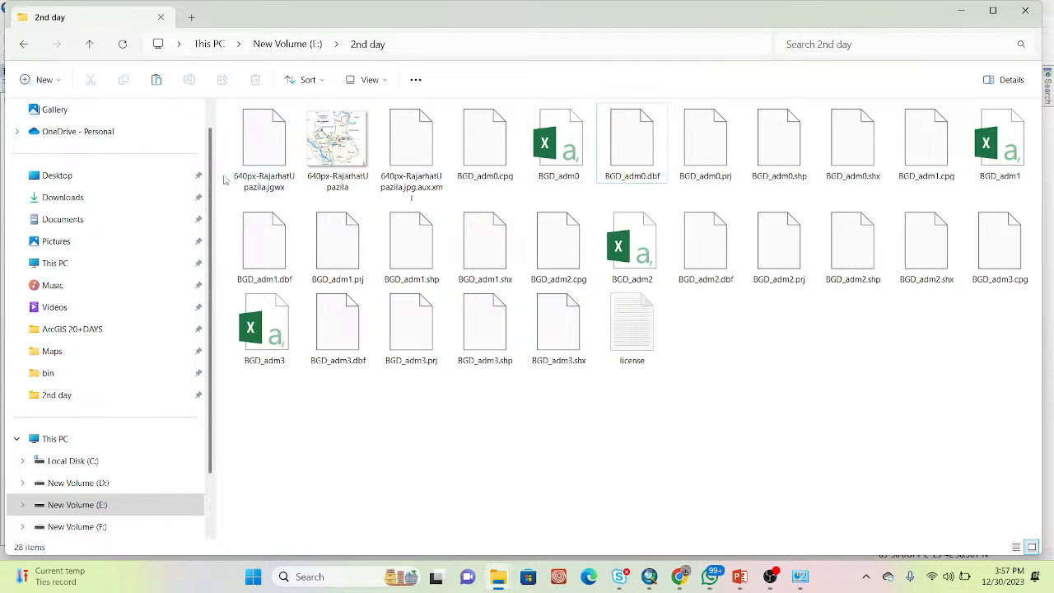
{"action": "left_click_drag", "start_coordinate": [224, 179], "coordinate": [412, 136]}
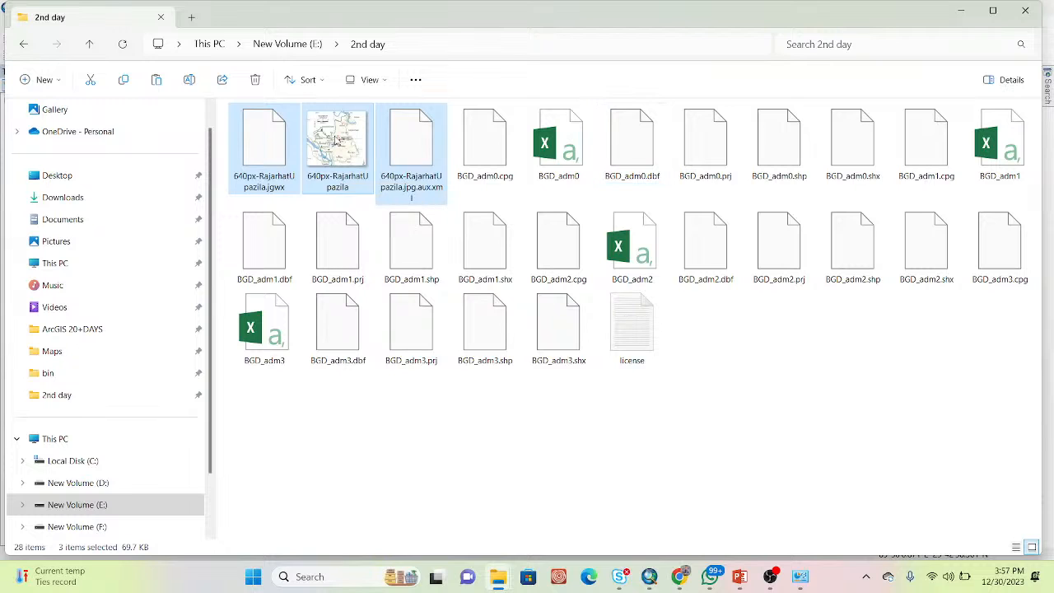
{"action": "left_click", "coordinate": [338, 143]}
{"action": "left_click", "coordinate": [420, 160]}
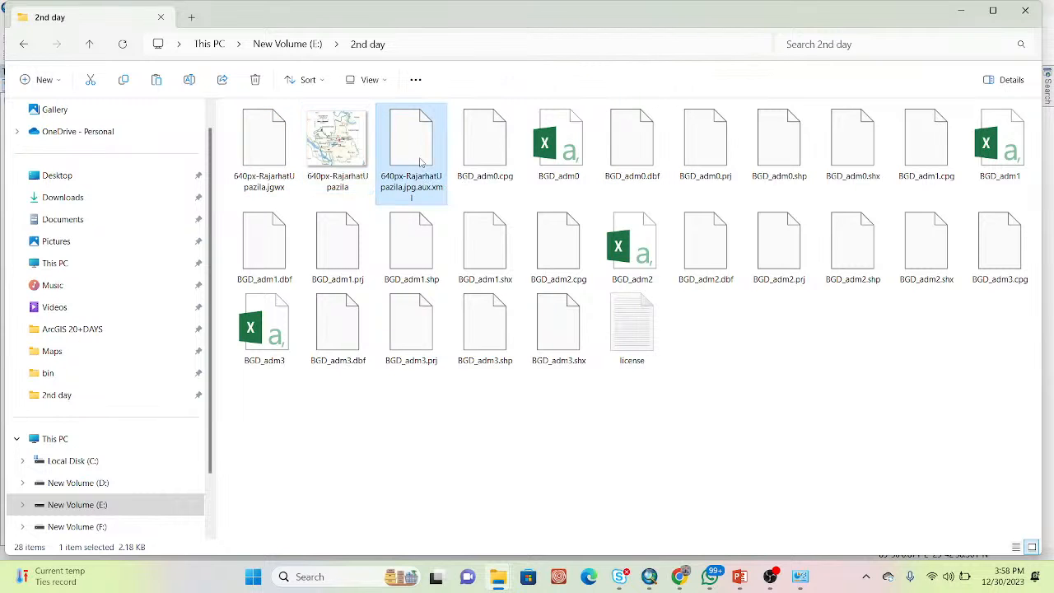
{"action": "left_click", "coordinate": [287, 177]}
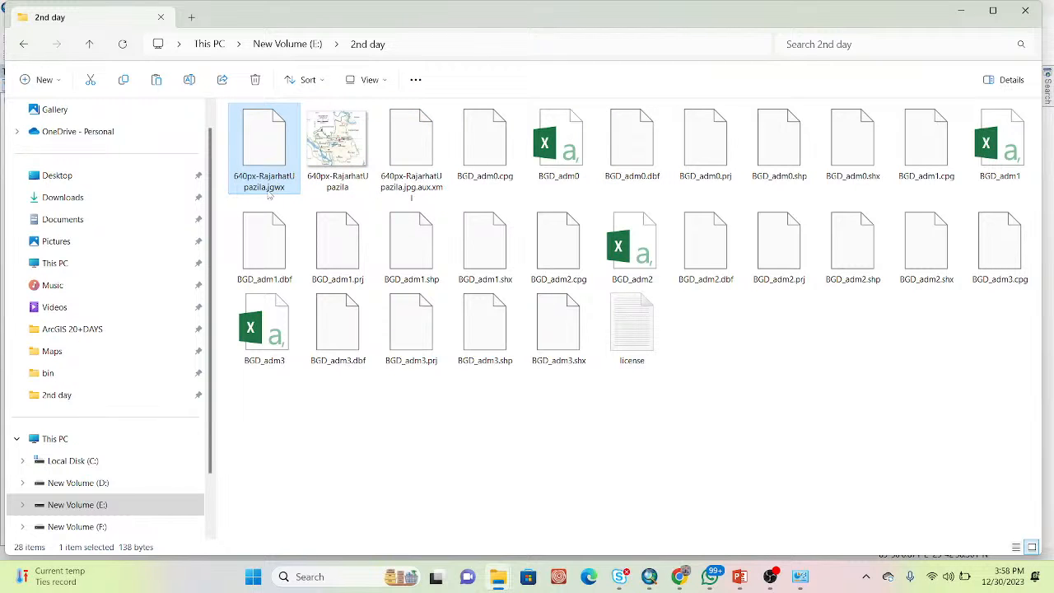
{"action": "left_click", "coordinate": [414, 161]}
{"action": "left_click", "coordinate": [263, 154]}
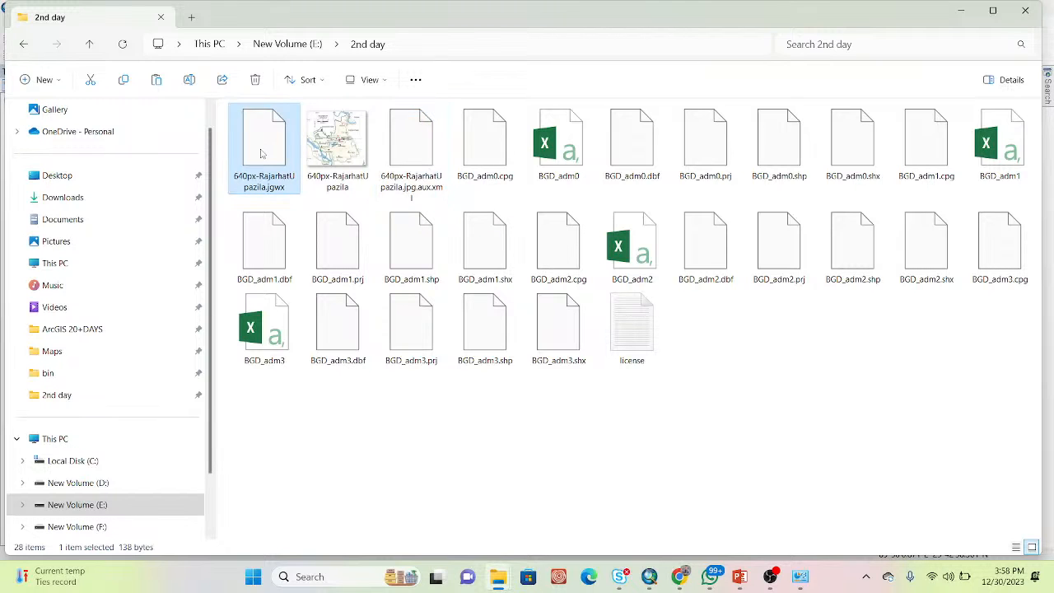
{"action": "left_click", "coordinate": [414, 155]}
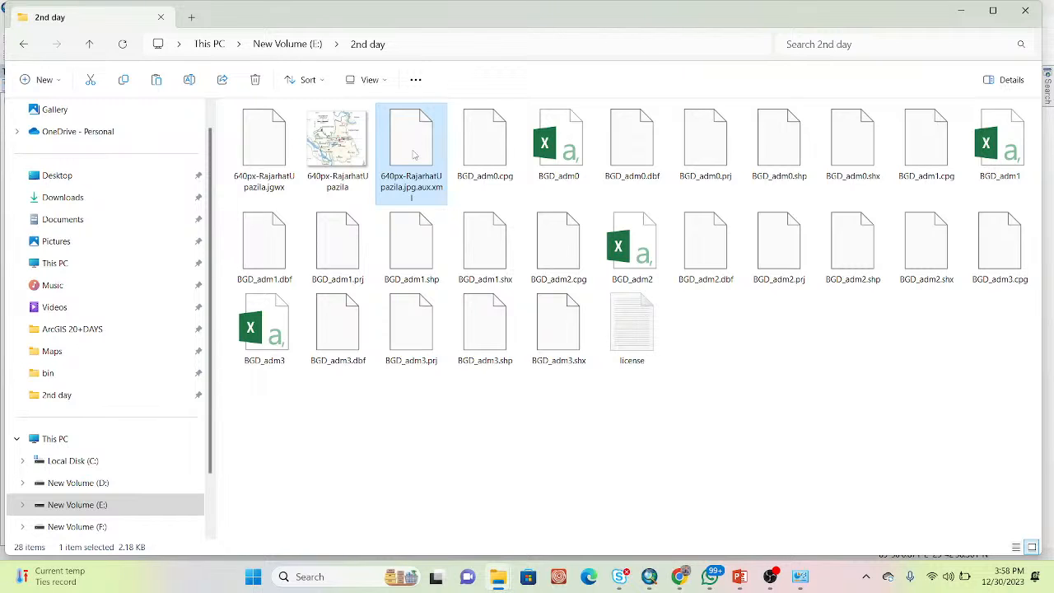
{"action": "left_click", "coordinate": [336, 142]}
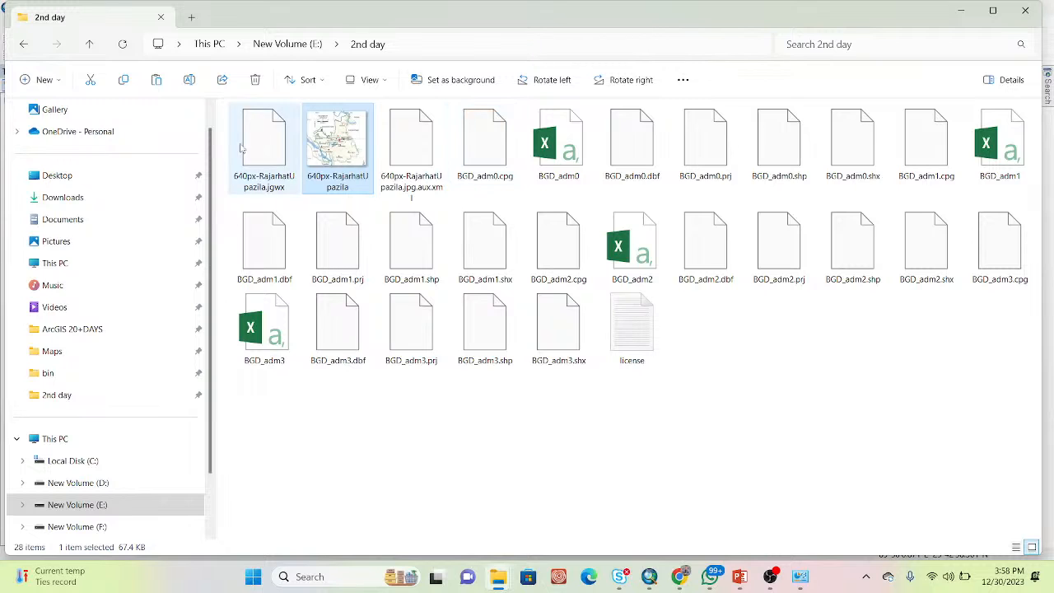
{"action": "left_click_drag", "start_coordinate": [221, 121], "coordinate": [414, 149]}
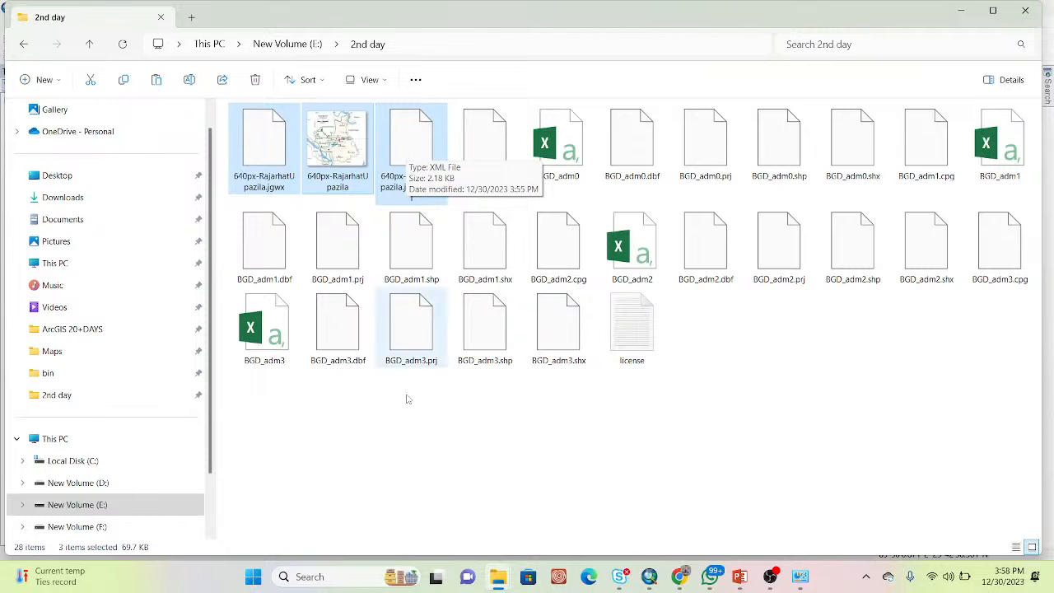
{"action": "left_click", "coordinate": [409, 482]}
{"action": "left_click", "coordinate": [406, 156]}
{"action": "left_click", "coordinate": [282, 163]}
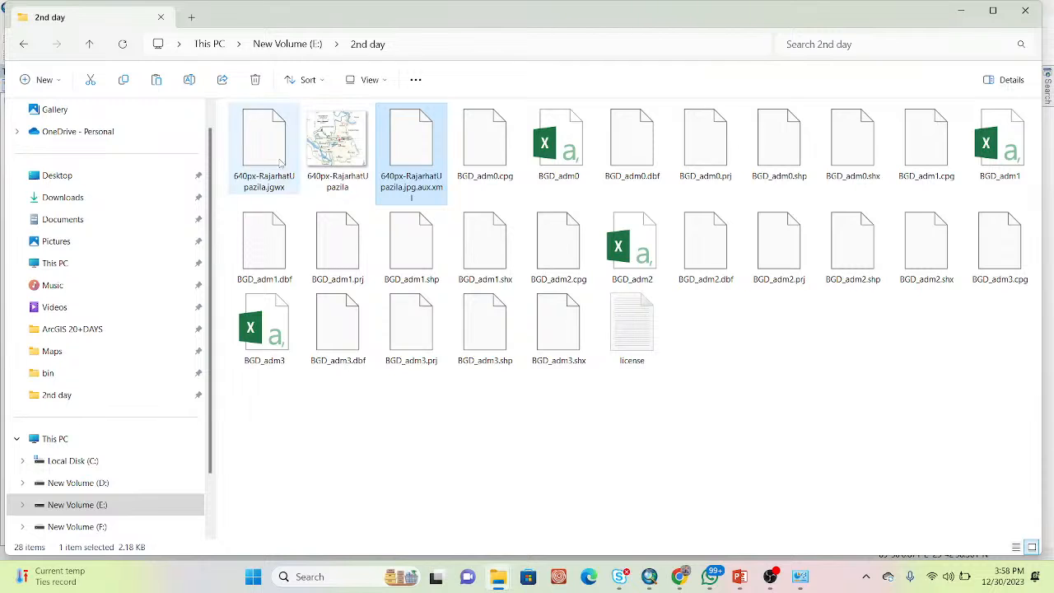
{"action": "left_click", "coordinate": [405, 150]}
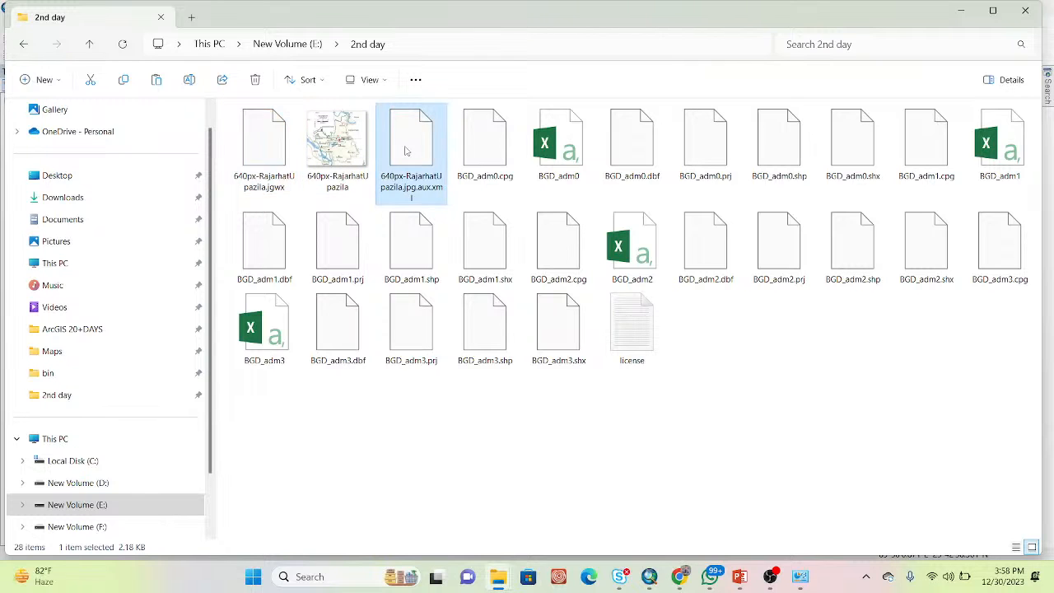
{"action": "left_click", "coordinate": [290, 146]}
Return to the georeferenced map in ArcMap and switch to the 2nd day presentation in PowerPoint
{"action": "mouse_move", "coordinate": [685, 572]}
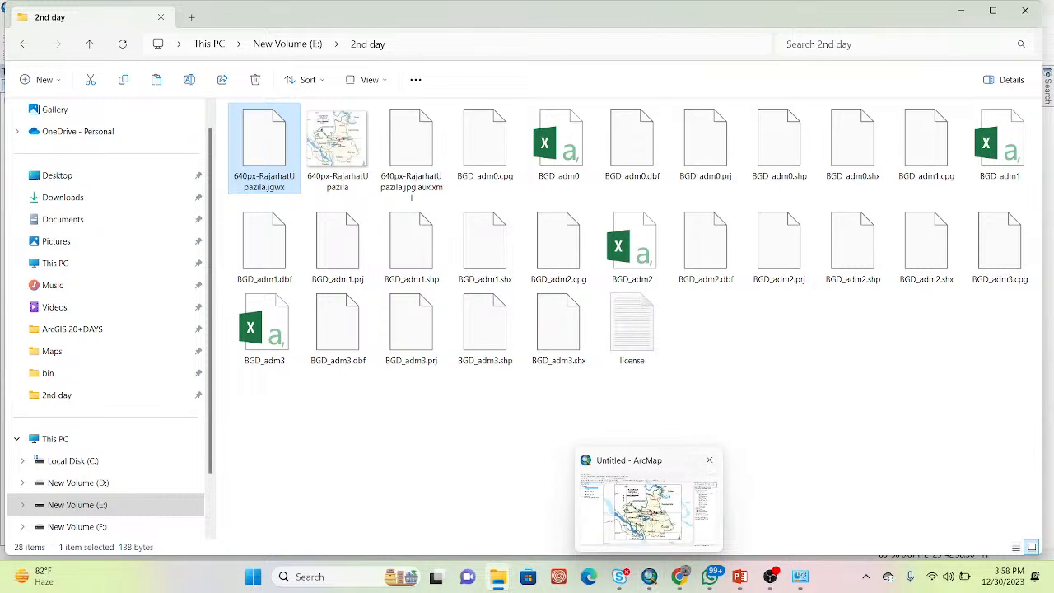
{"action": "left_click", "coordinate": [636, 524]}
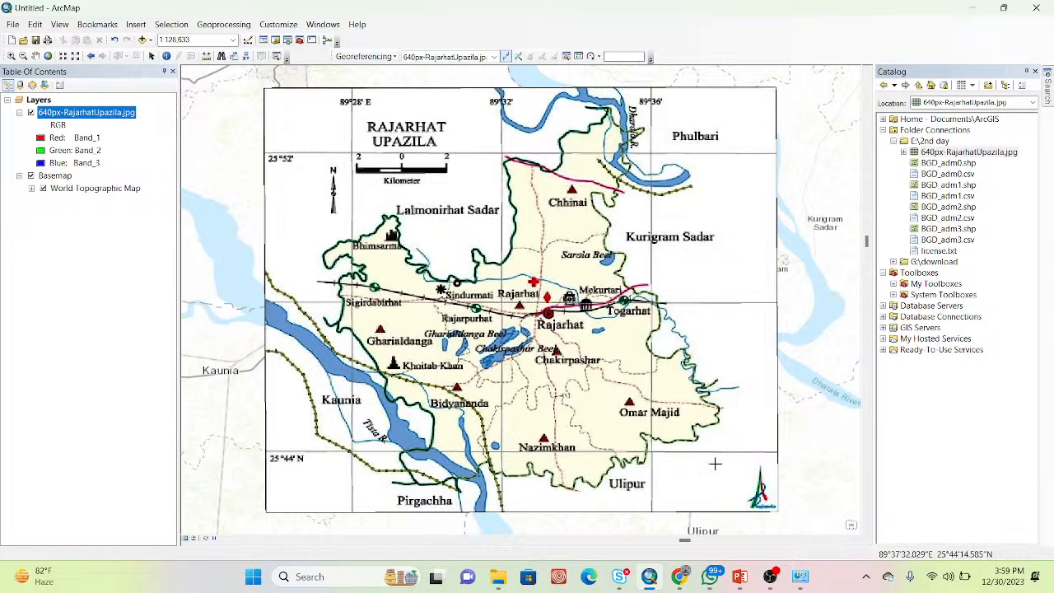
{"action": "left_click", "coordinate": [741, 578]}
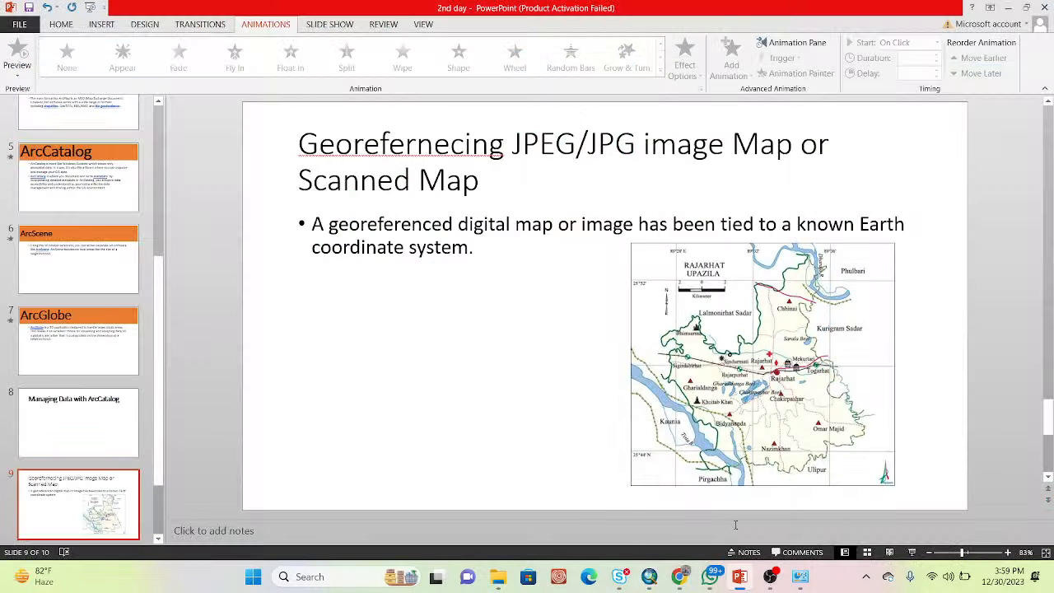
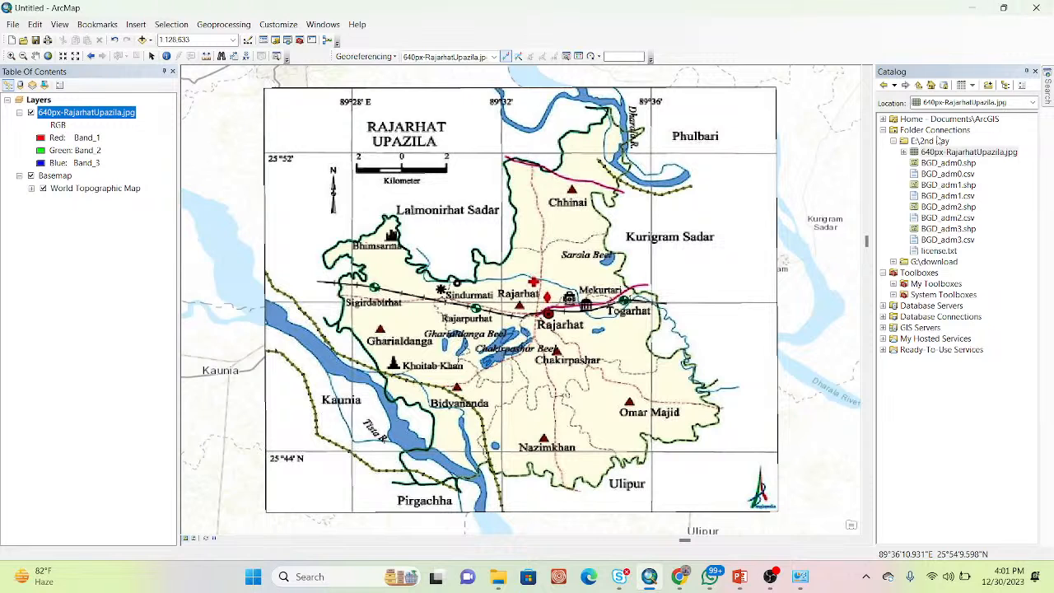
Create a new folder named Shapefile inside the E:\2nd day folder connection
{"action": "left_click", "coordinate": [937, 142]}
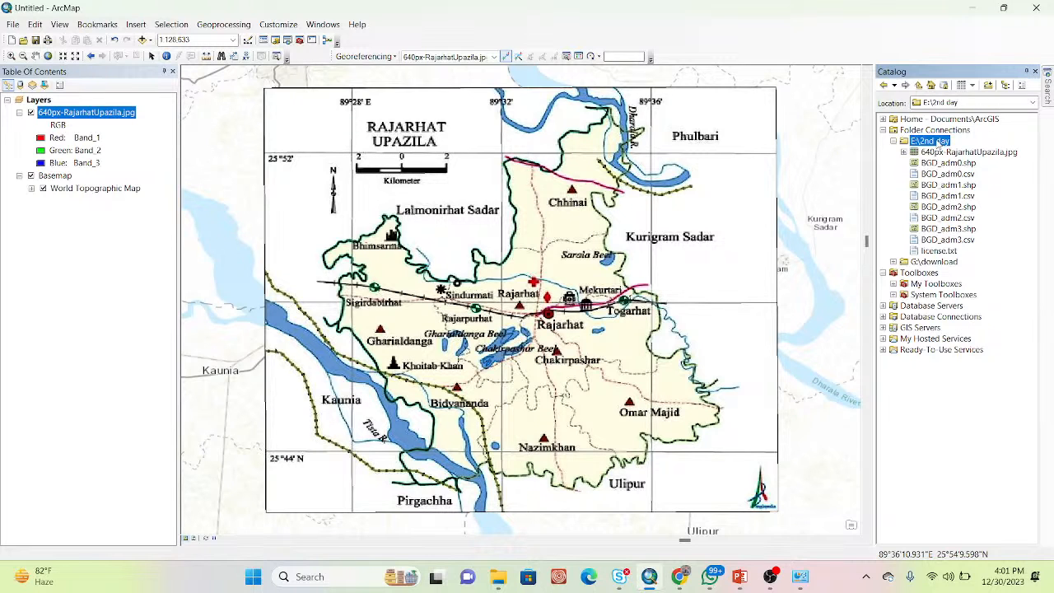
{"action": "right_click", "coordinate": [937, 142]}
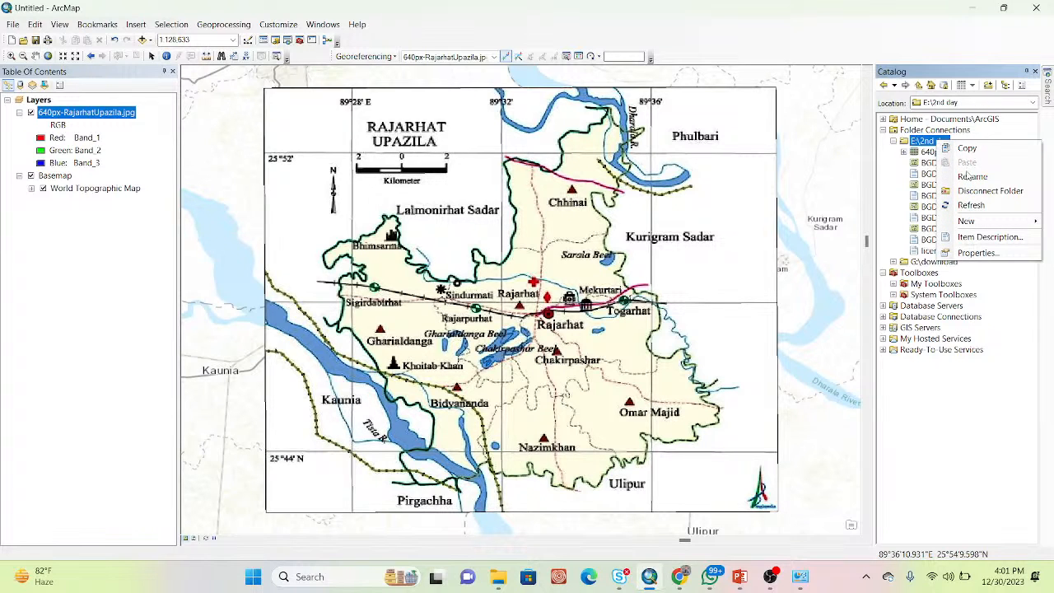
{"action": "mouse_move", "coordinate": [971, 221]}
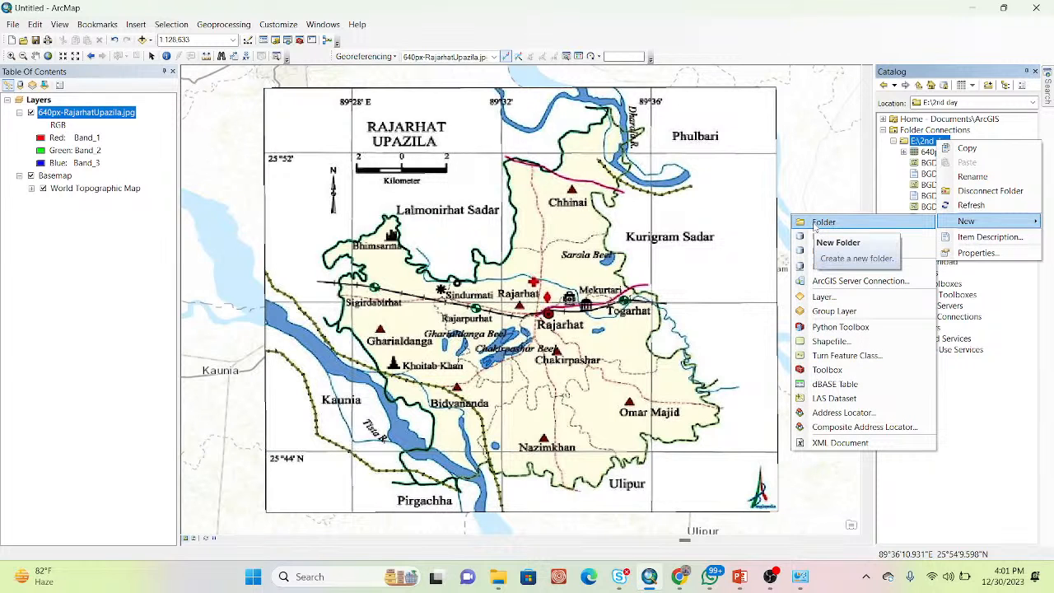
{"action": "left_click", "coordinate": [819, 222]}
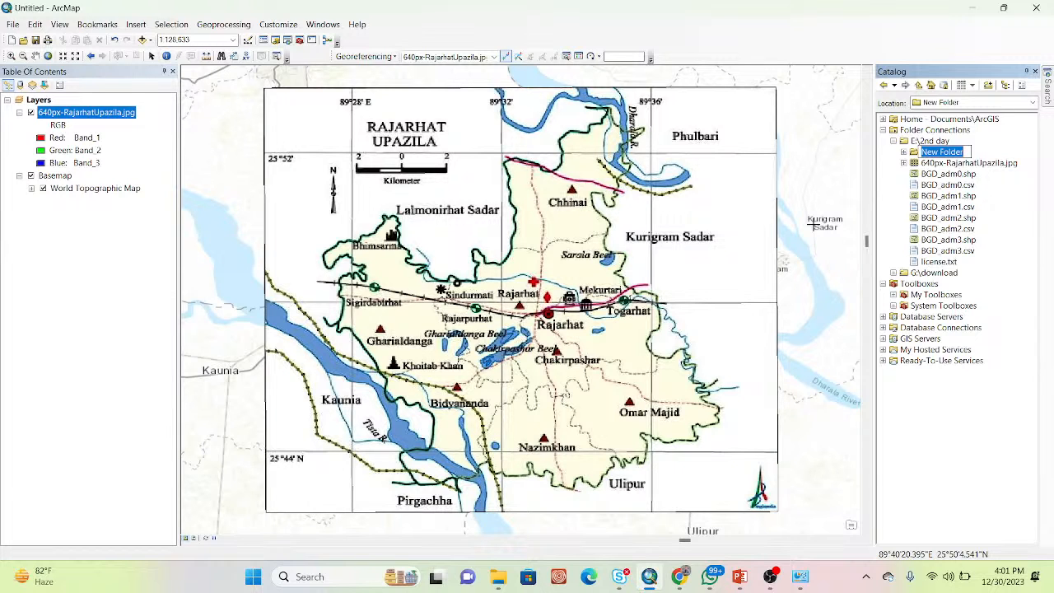
{"action": "type", "text": "Shapefile"}
{"action": "key", "text": "Return"}
{"action": "left_click", "coordinate": [970, 165]}
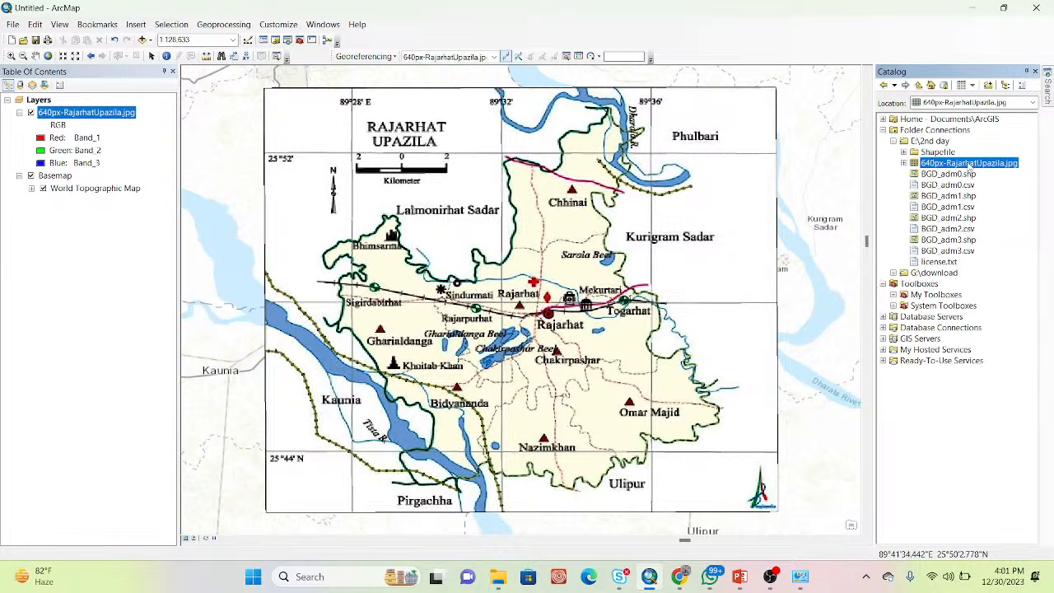
Start a new shapefile in the Shapefile folder, naming it Union with the Point feature type
{"action": "left_click", "coordinate": [933, 153]}
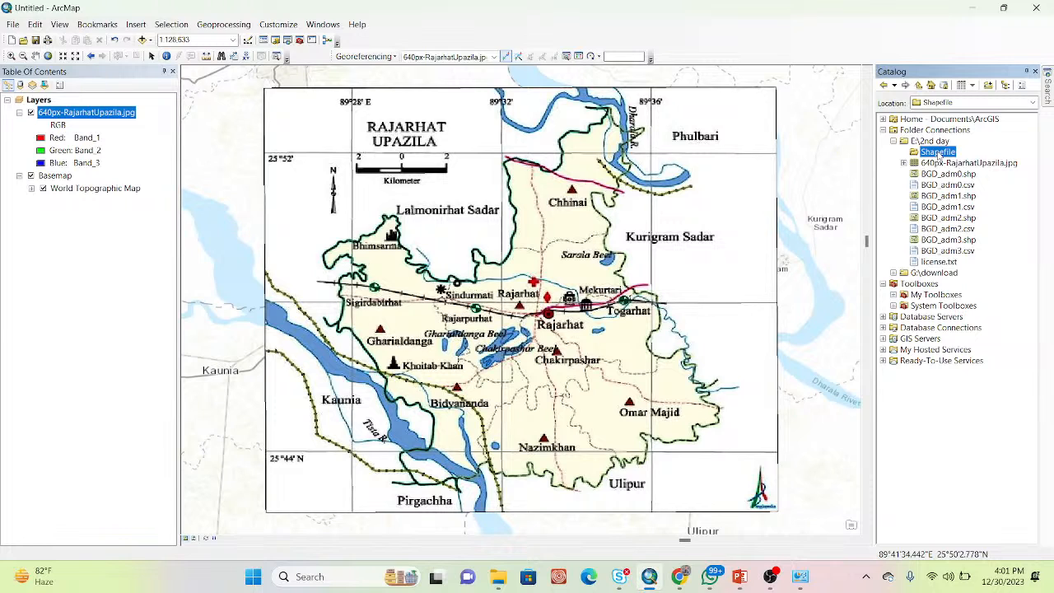
{"action": "left_click", "coordinate": [939, 153]}
{"action": "right_click", "coordinate": [937, 154]}
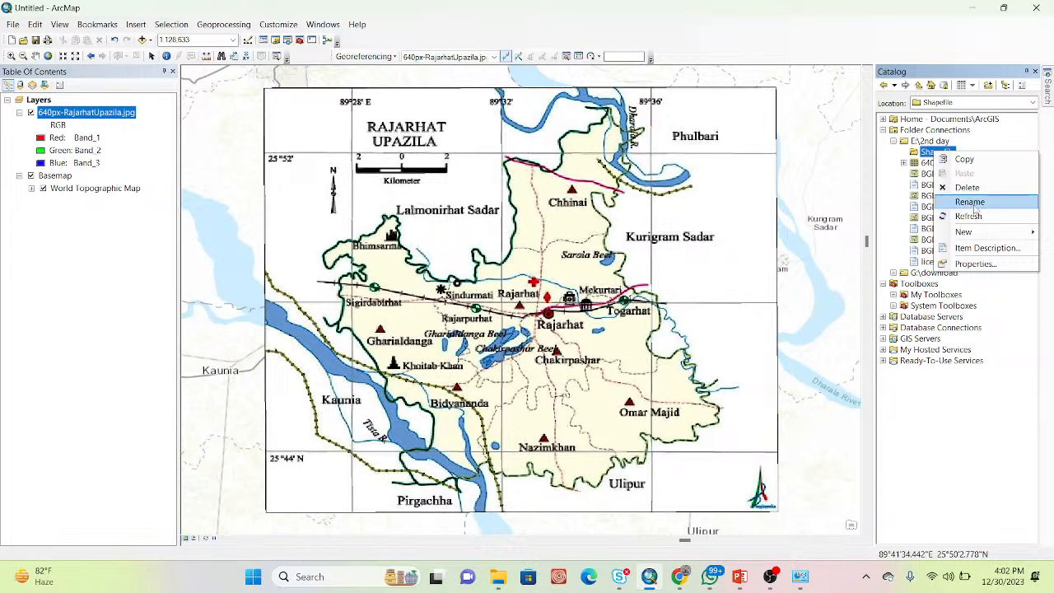
{"action": "mouse_move", "coordinate": [982, 233]}
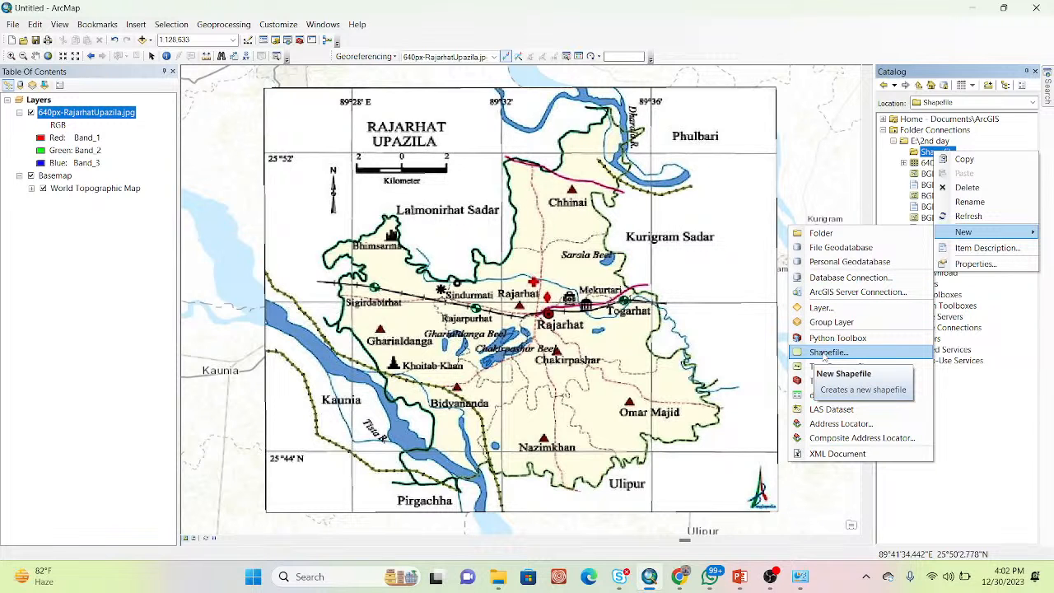
{"action": "left_click", "coordinate": [824, 353]}
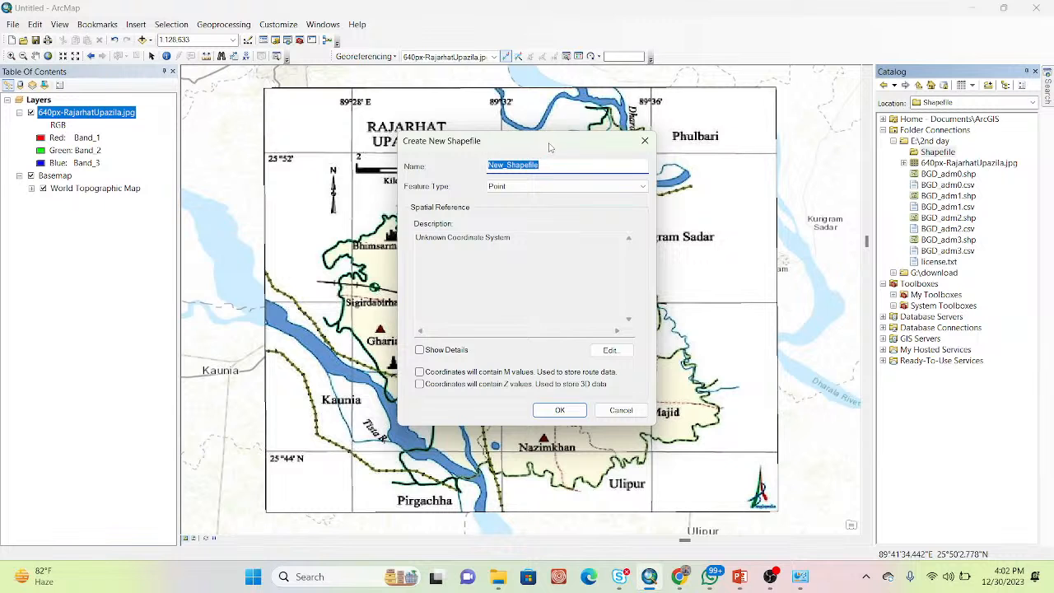
{"action": "left_click_drag", "start_coordinate": [550, 148], "coordinate": [227, 177]}
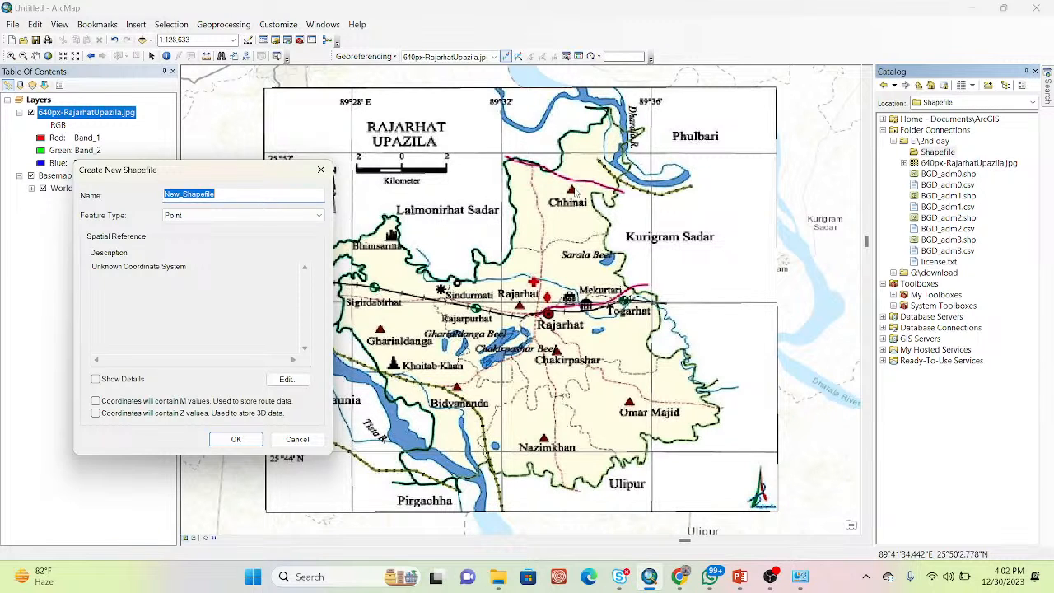
{"action": "type", "text": "Union"}
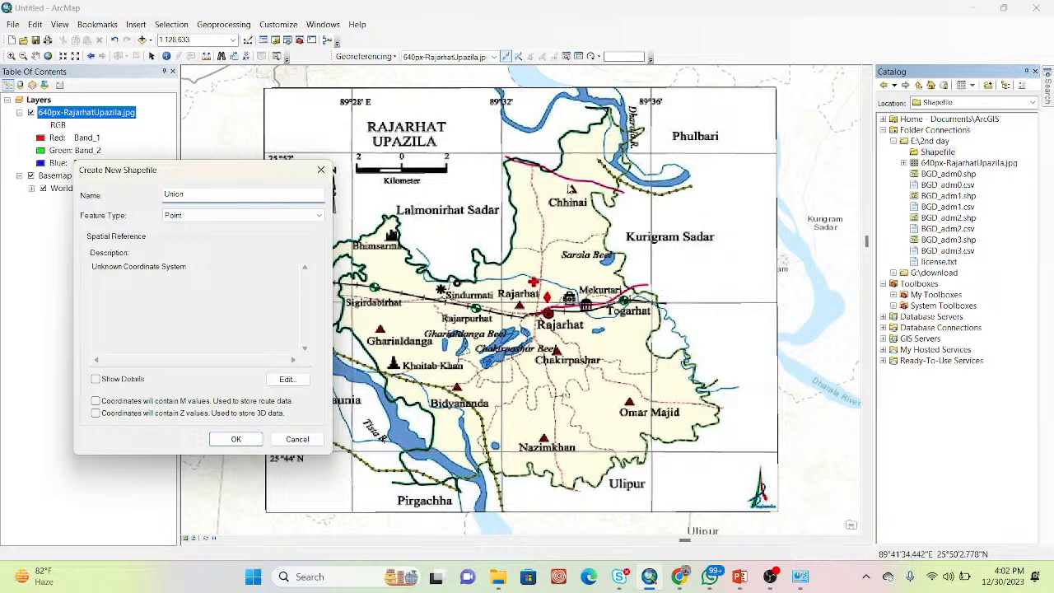
{"action": "left_click", "coordinate": [194, 217]}
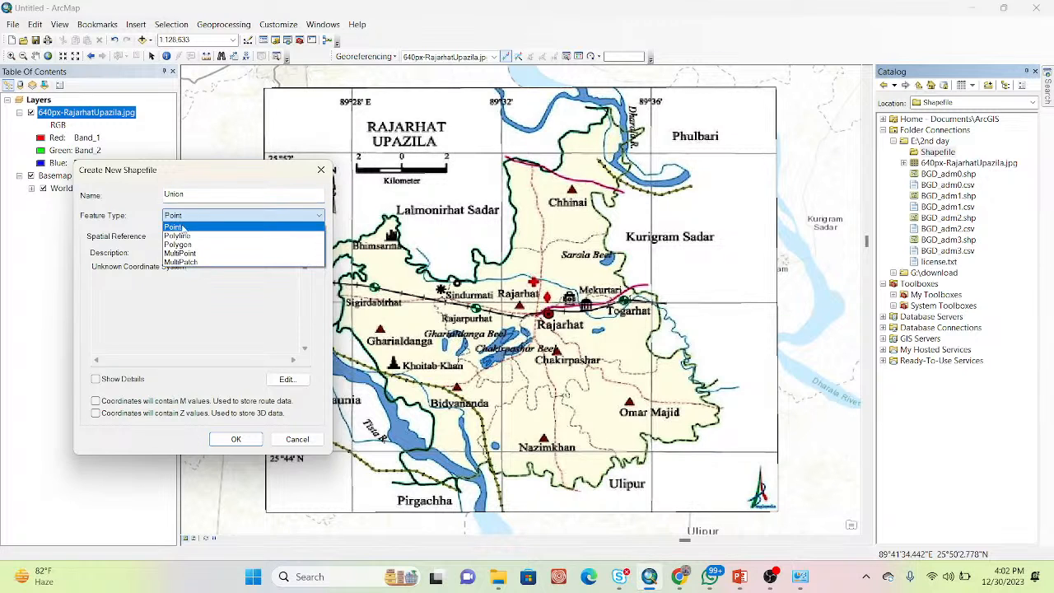
{"action": "left_click", "coordinate": [181, 230]}
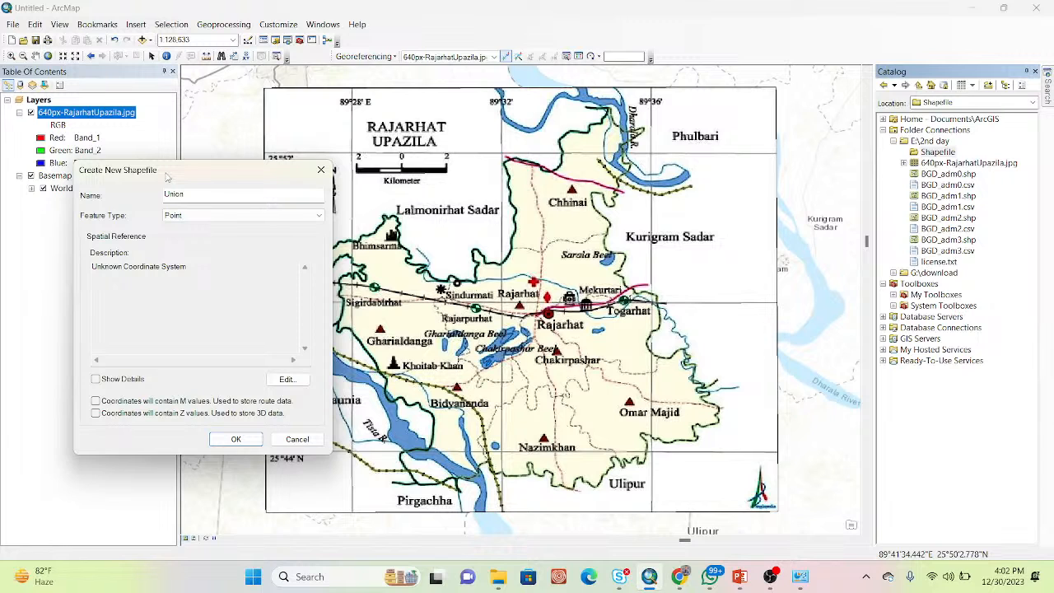
Assign the World geographic coordinate system WGS 1984 to the Union shapefile, create it and dismiss the coordinate systems warning
{"action": "left_click", "coordinate": [286, 380]}
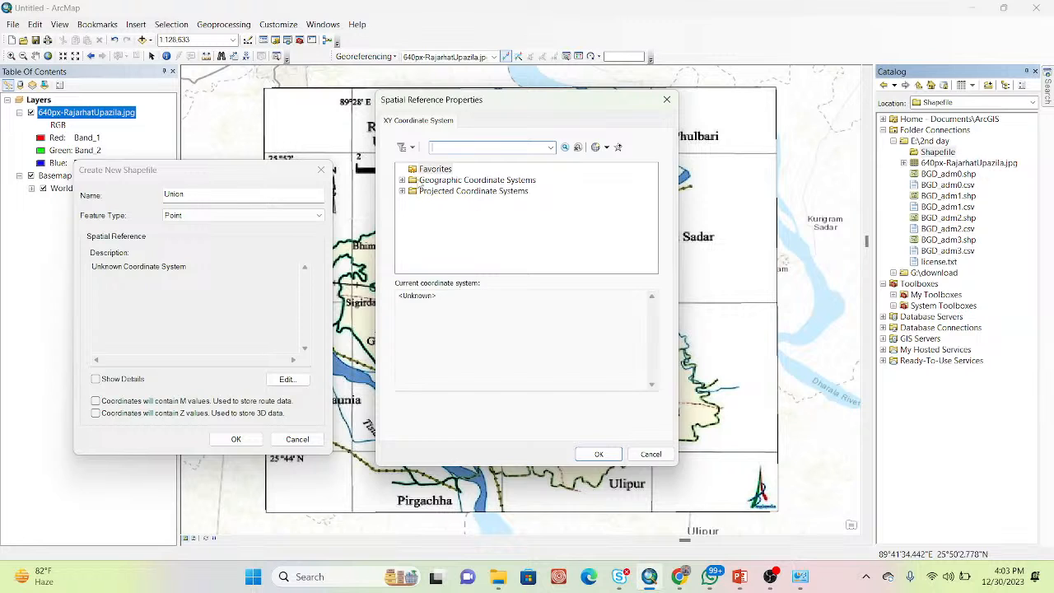
{"action": "left_click", "coordinate": [402, 179]}
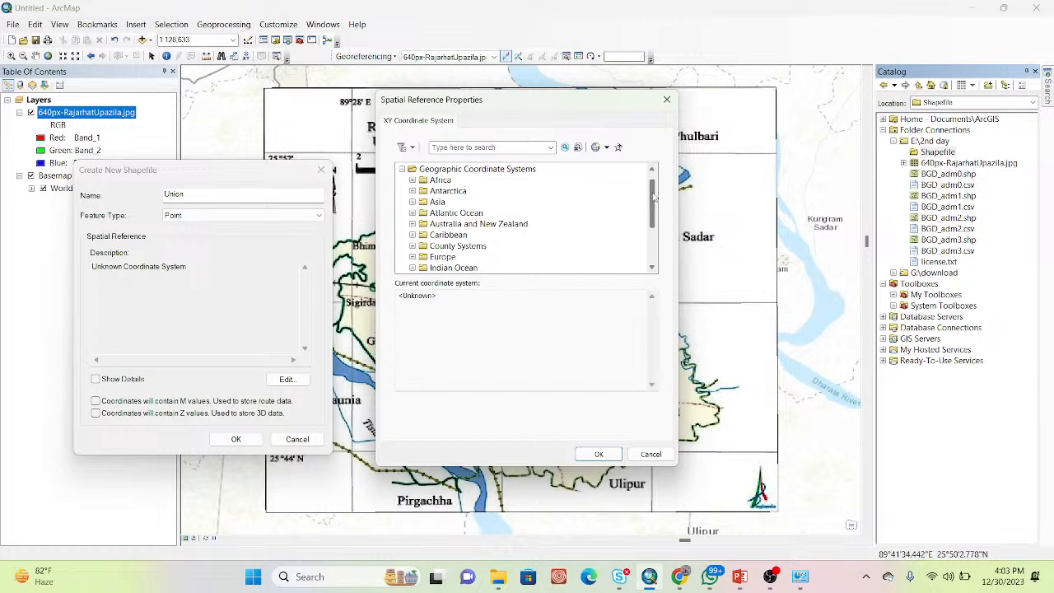
{"action": "scroll", "coordinate": [459, 247], "scroll_direction": "down", "scroll_amount": 3}
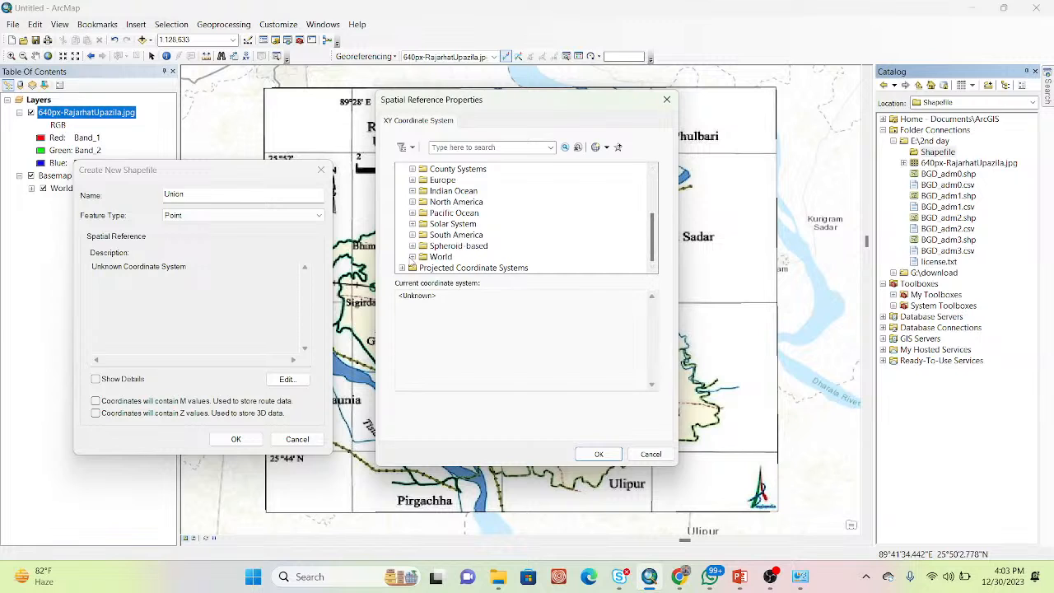
{"action": "left_click", "coordinate": [411, 257]}
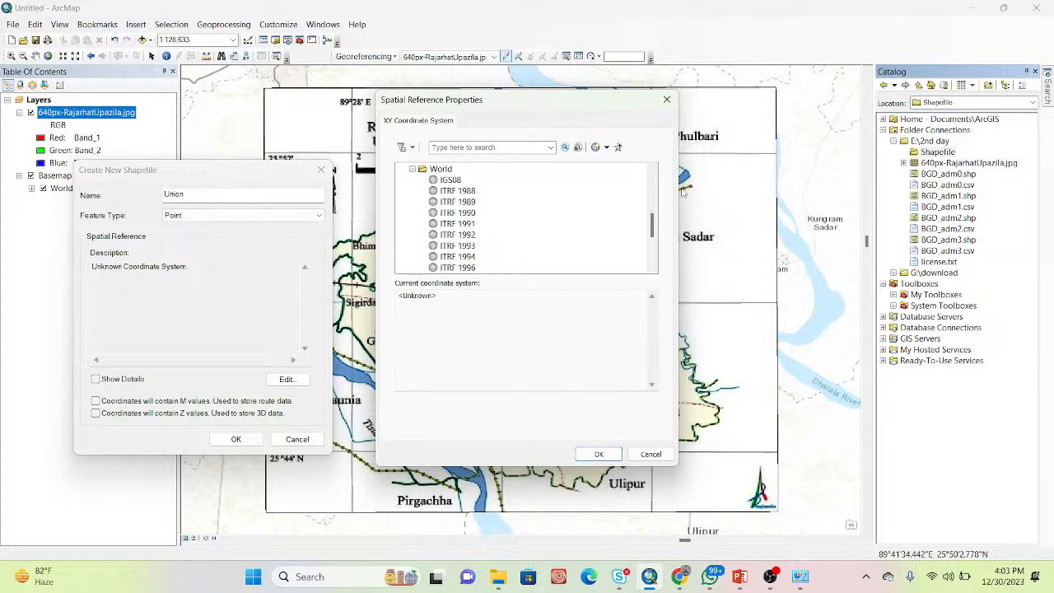
{"action": "left_click_drag", "start_coordinate": [656, 222], "coordinate": [656, 246]}
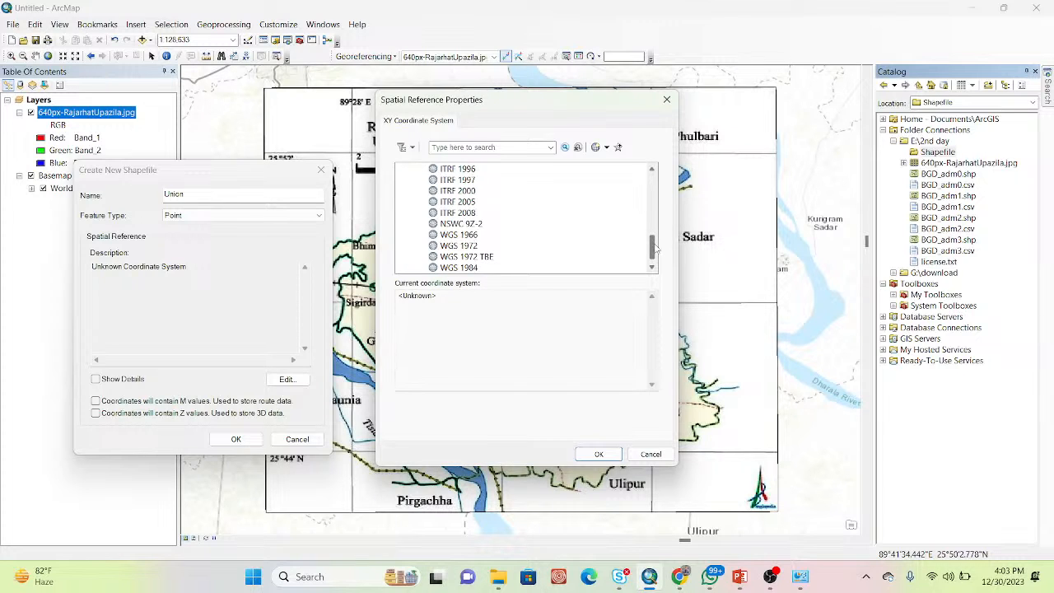
{"action": "left_click", "coordinate": [467, 270]}
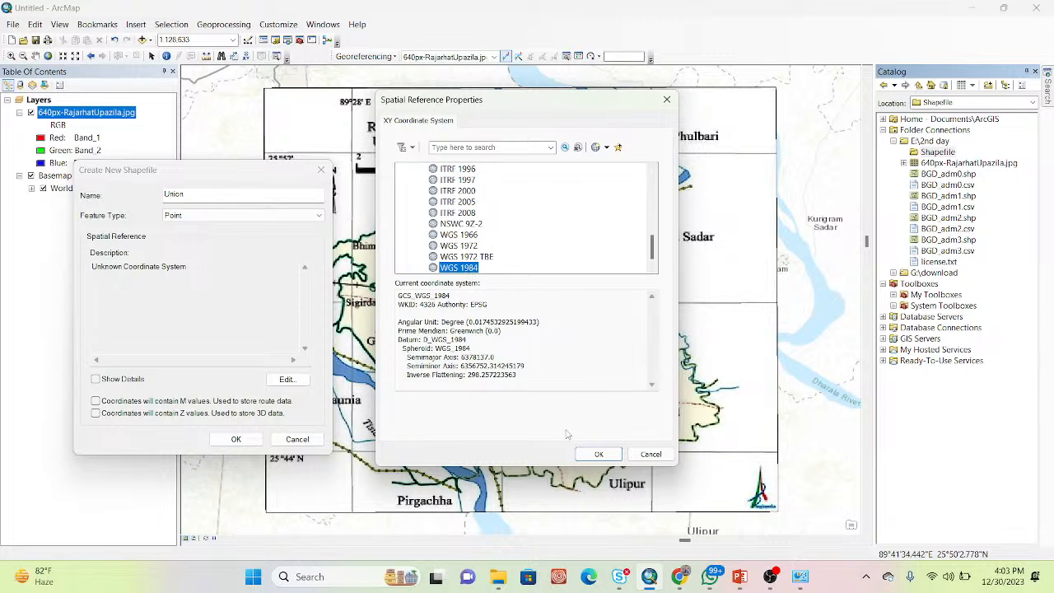
{"action": "left_click", "coordinate": [598, 453]}
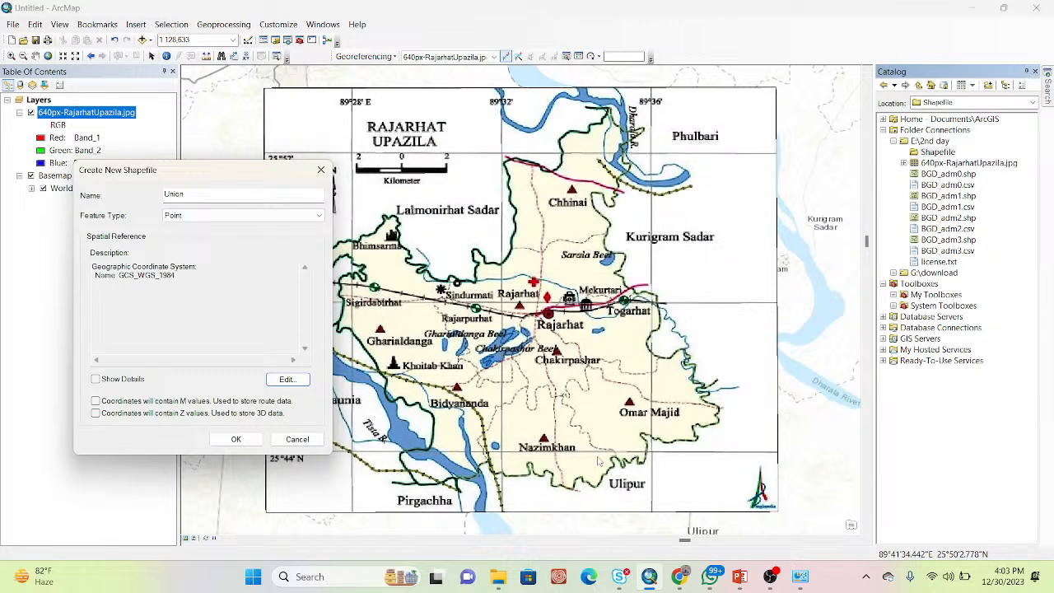
{"action": "left_click", "coordinate": [221, 441]}
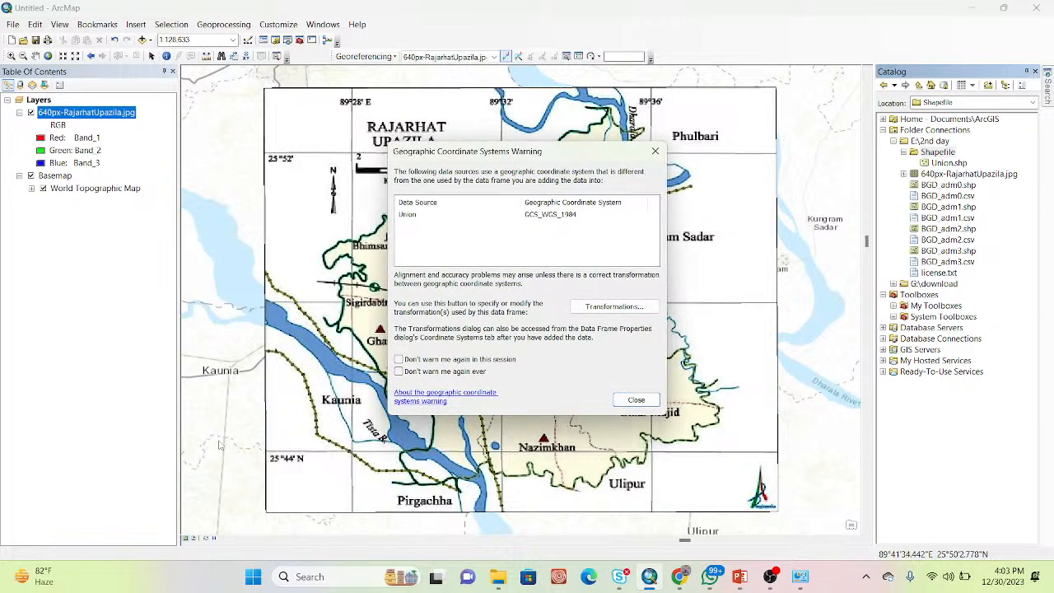
{"action": "left_click", "coordinate": [636, 401]}
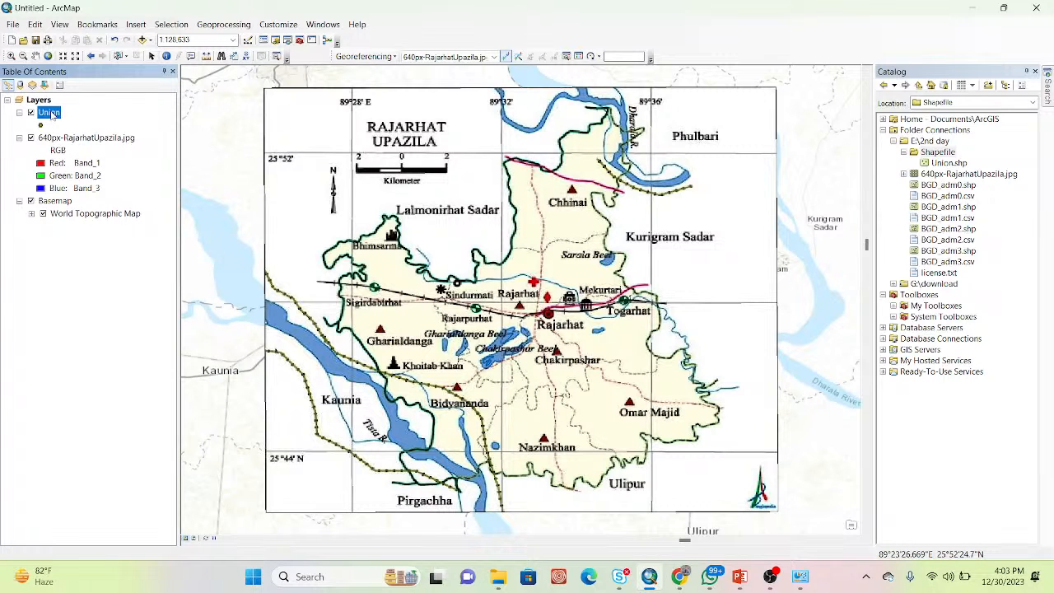
Start an edit session on the Union layer, continuing past the spatial reference warning
{"action": "right_click", "coordinate": [52, 115]}
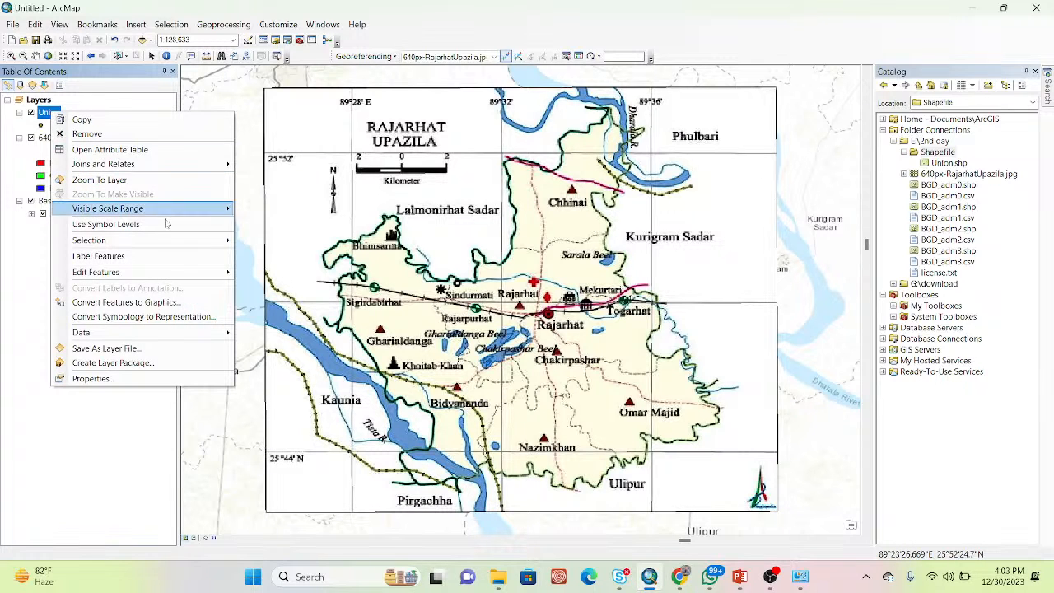
{"action": "mouse_move", "coordinate": [150, 275]}
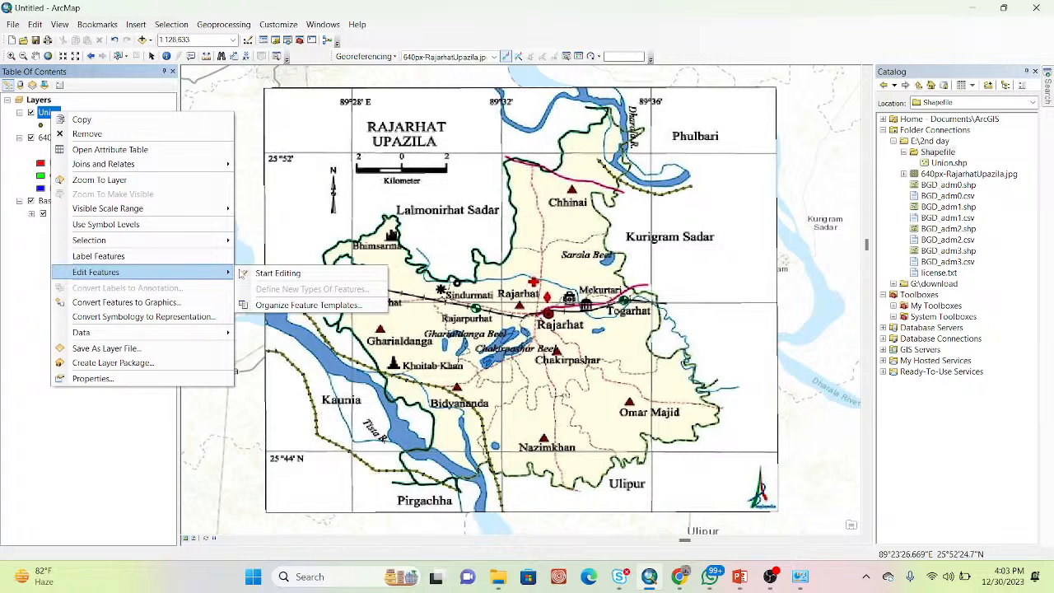
{"action": "left_click", "coordinate": [275, 274]}
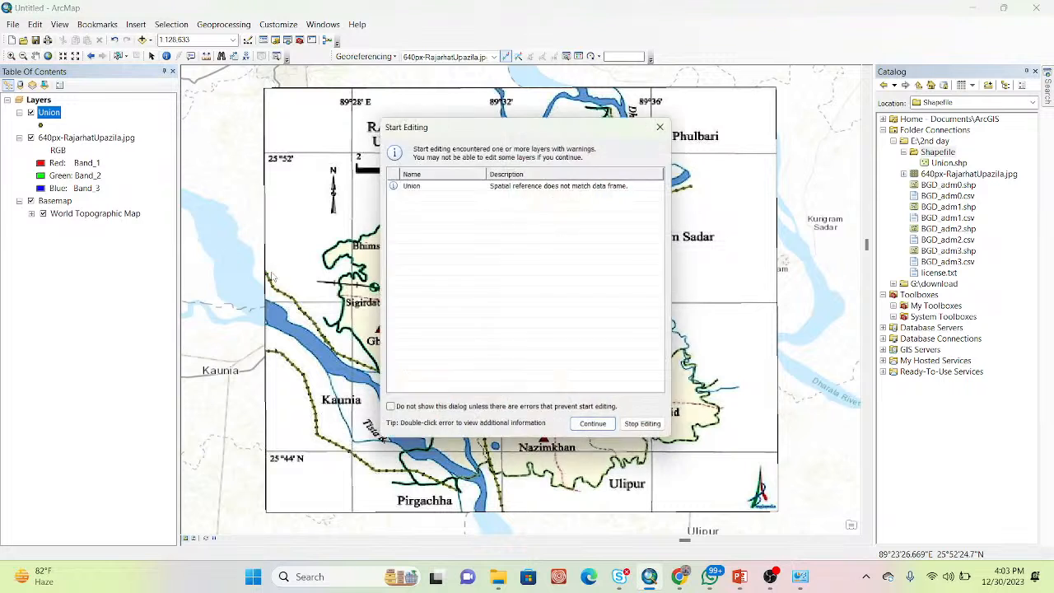
{"action": "left_click", "coordinate": [597, 429]}
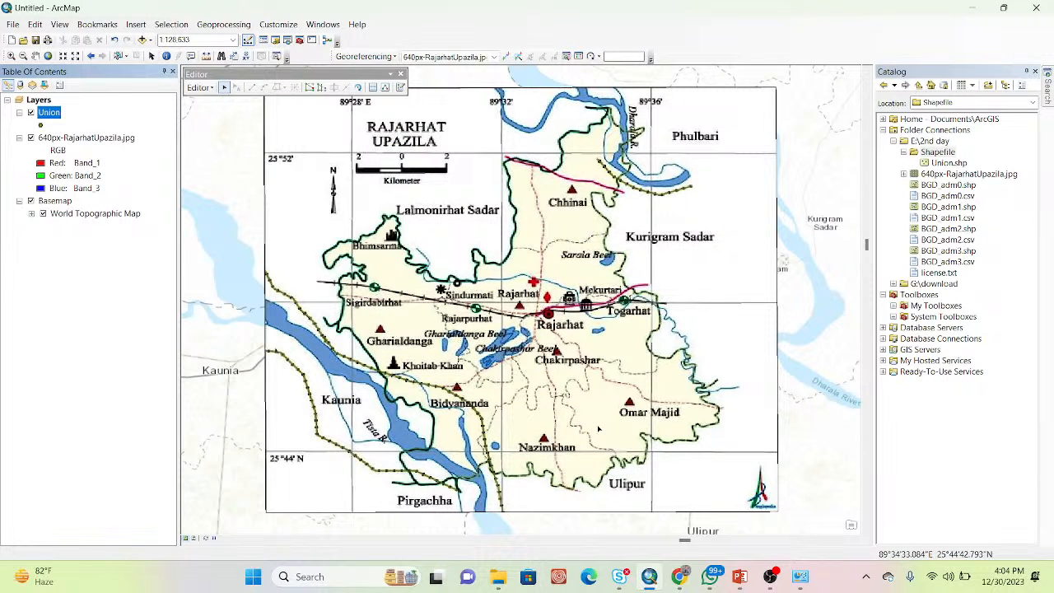
Examine the general properties of Union.shp and its available catalog commands, leaving the shapefile's settings as they are
{"action": "left_click", "coordinate": [948, 163]}
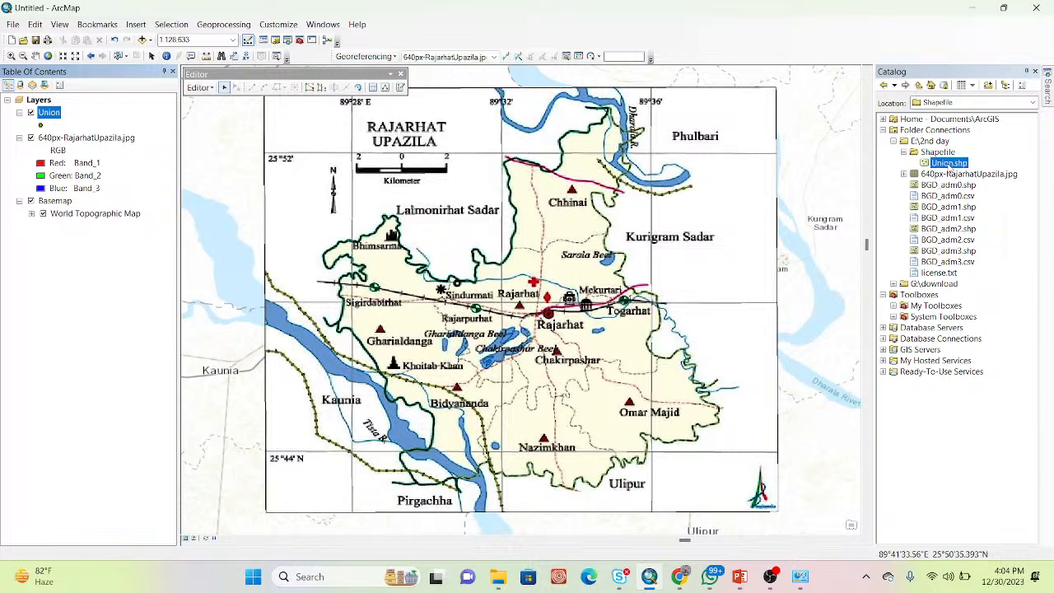
{"action": "double_click", "coordinate": [948, 163]}
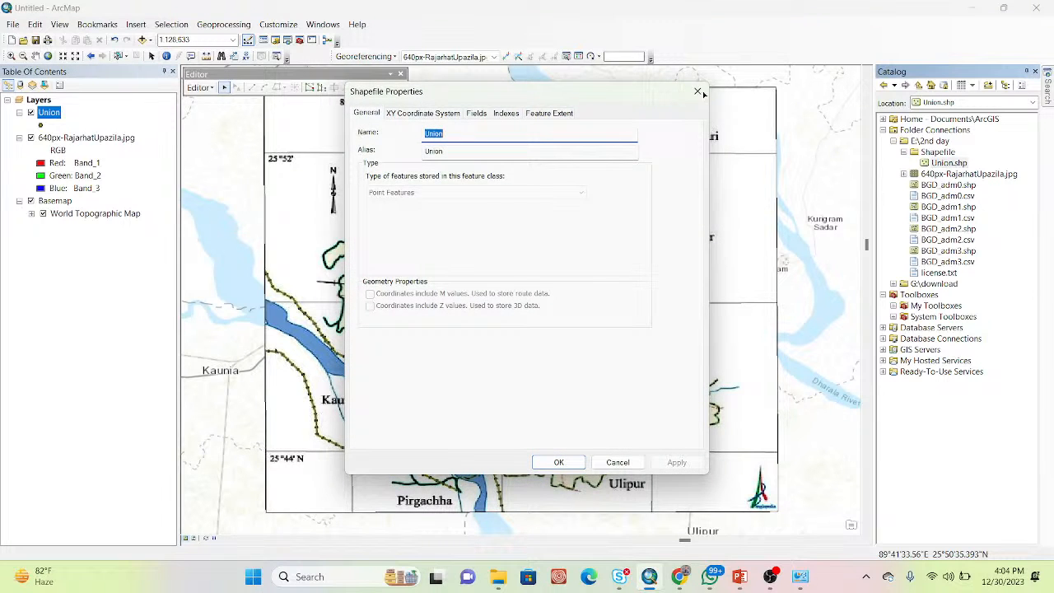
{"action": "left_click", "coordinate": [698, 92]}
{"action": "left_click", "coordinate": [942, 164]}
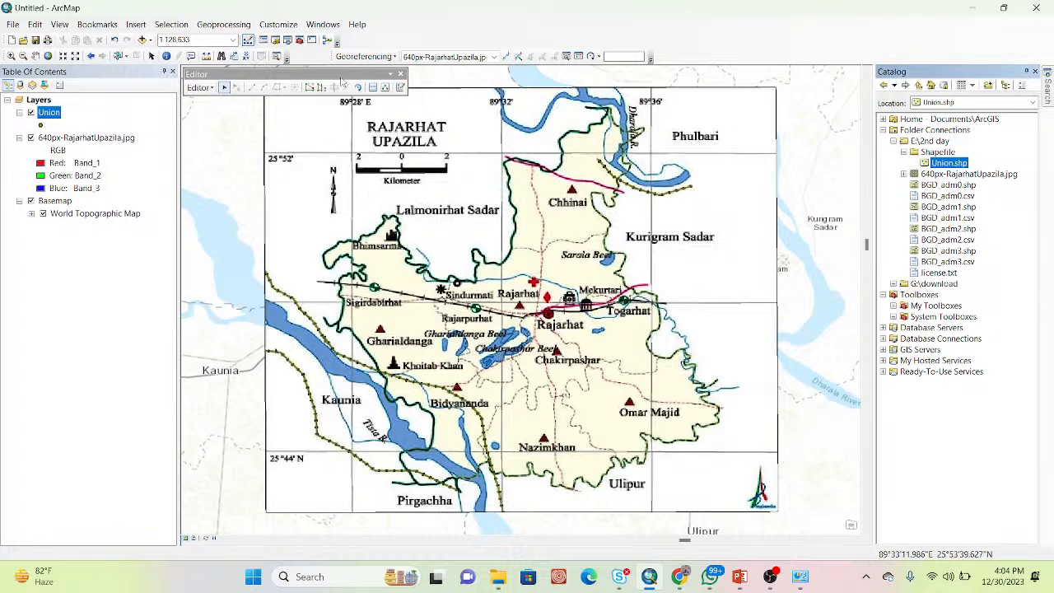
{"action": "left_click", "coordinate": [206, 88]}
{"action": "left_click", "coordinate": [209, 90]}
{"action": "right_click", "coordinate": [940, 164]}
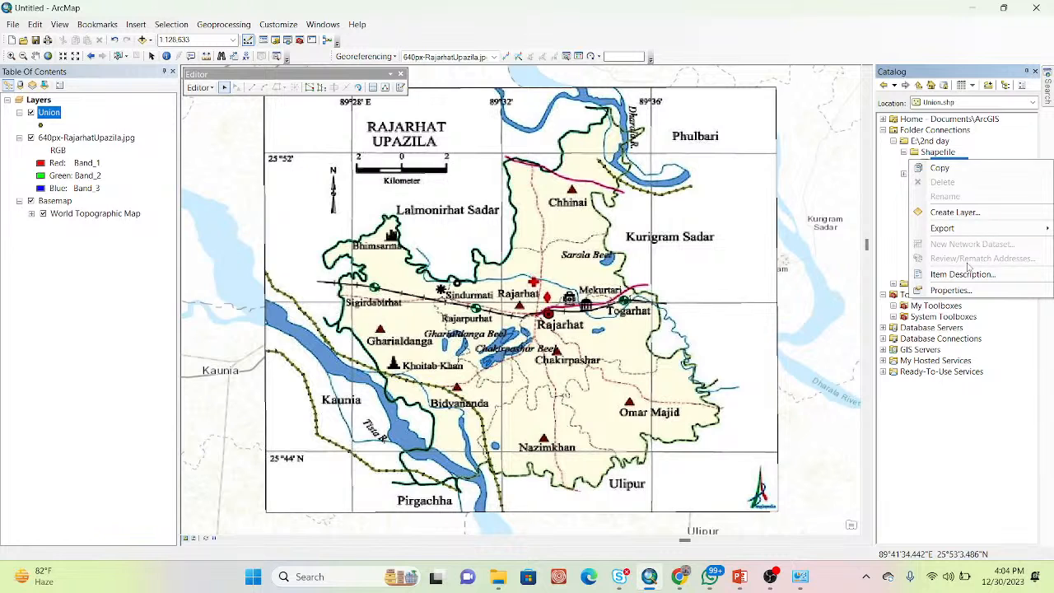
{"action": "mouse_move", "coordinate": [959, 228]}
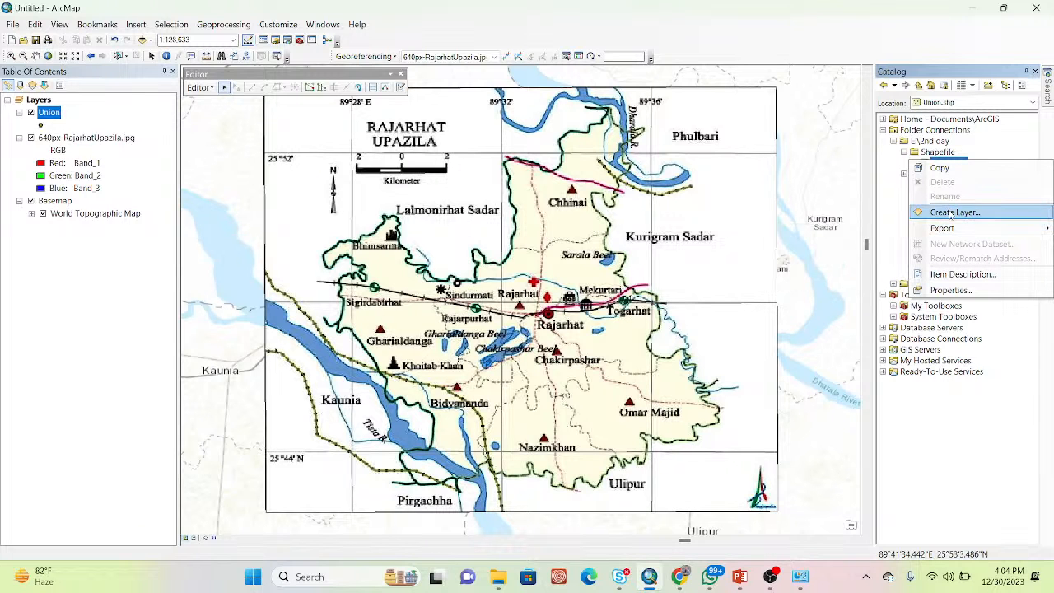
{"action": "left_click", "coordinate": [946, 289]}
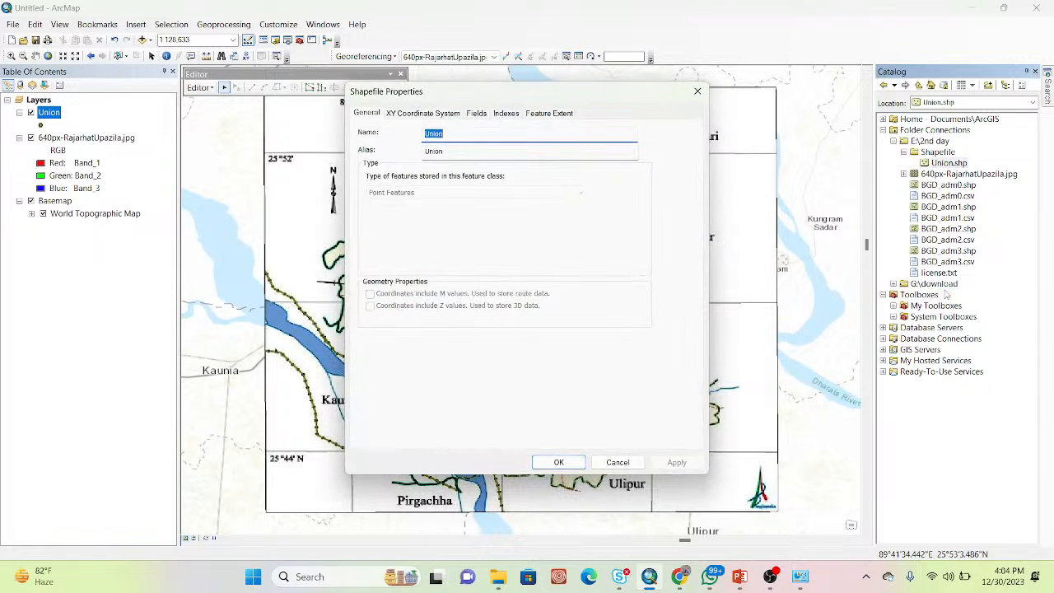
{"action": "left_click", "coordinate": [697, 92]}
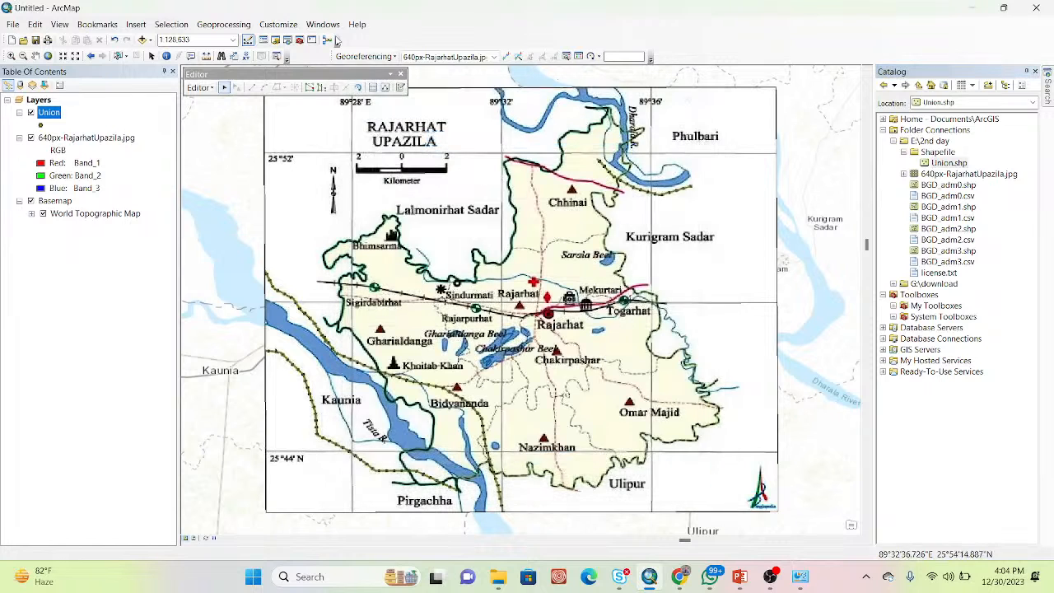
Switch on feature labels for the Union layer, check its Edit Features options and switch the labels off again
{"action": "right_click", "coordinate": [51, 114]}
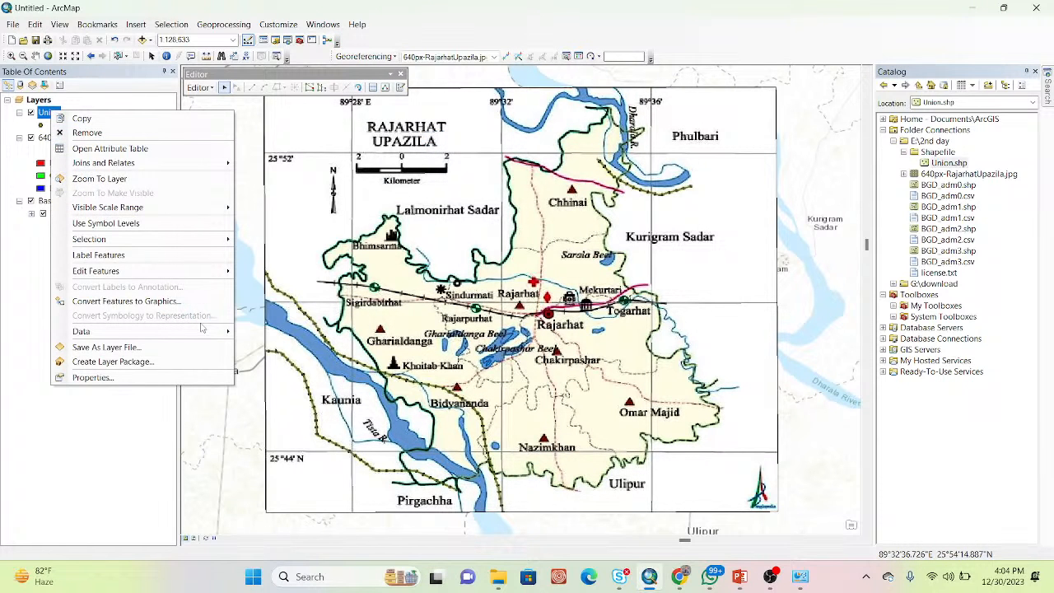
{"action": "mouse_move", "coordinate": [212, 273]}
{"action": "left_click", "coordinate": [194, 257]}
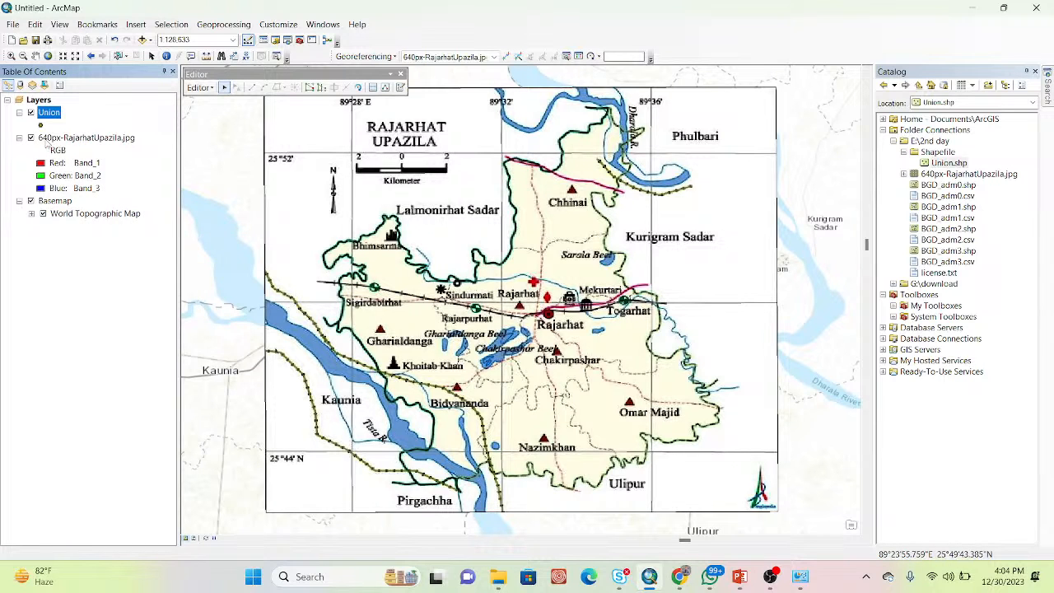
{"action": "right_click", "coordinate": [52, 113]}
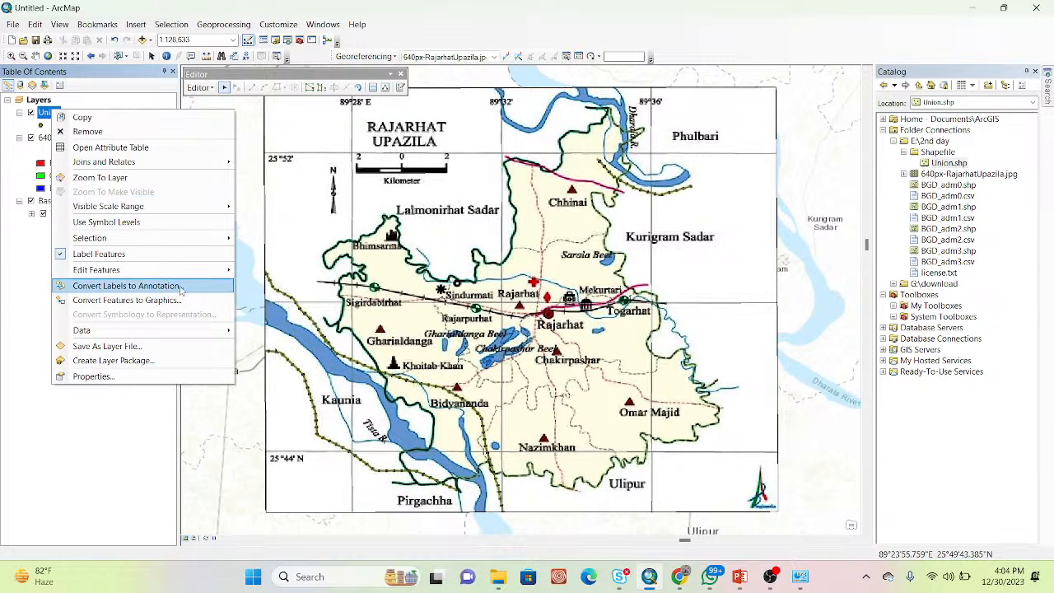
{"action": "mouse_move", "coordinate": [208, 271]}
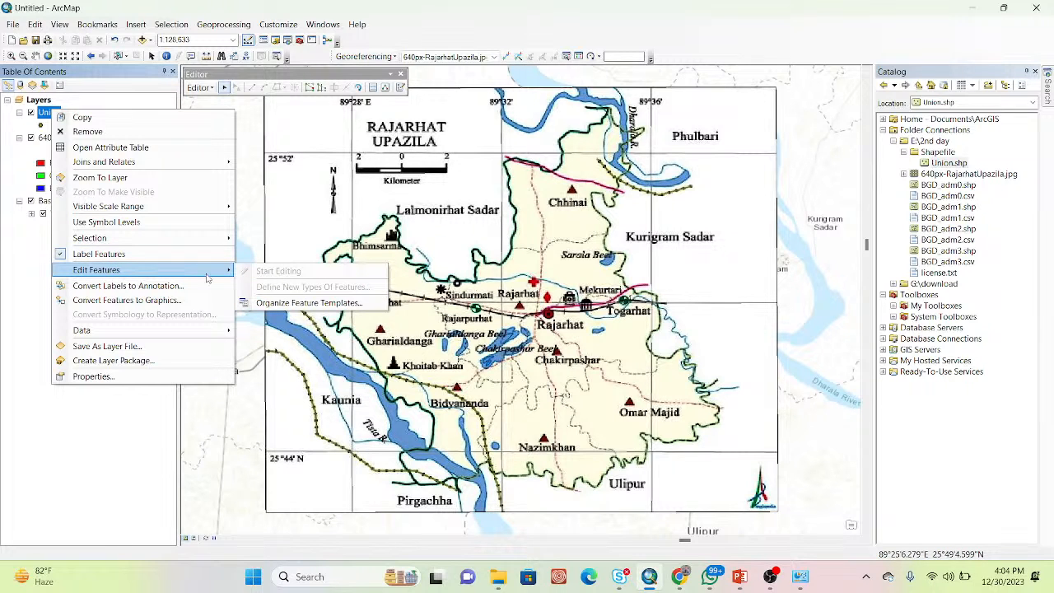
{"action": "left_click", "coordinate": [83, 255]}
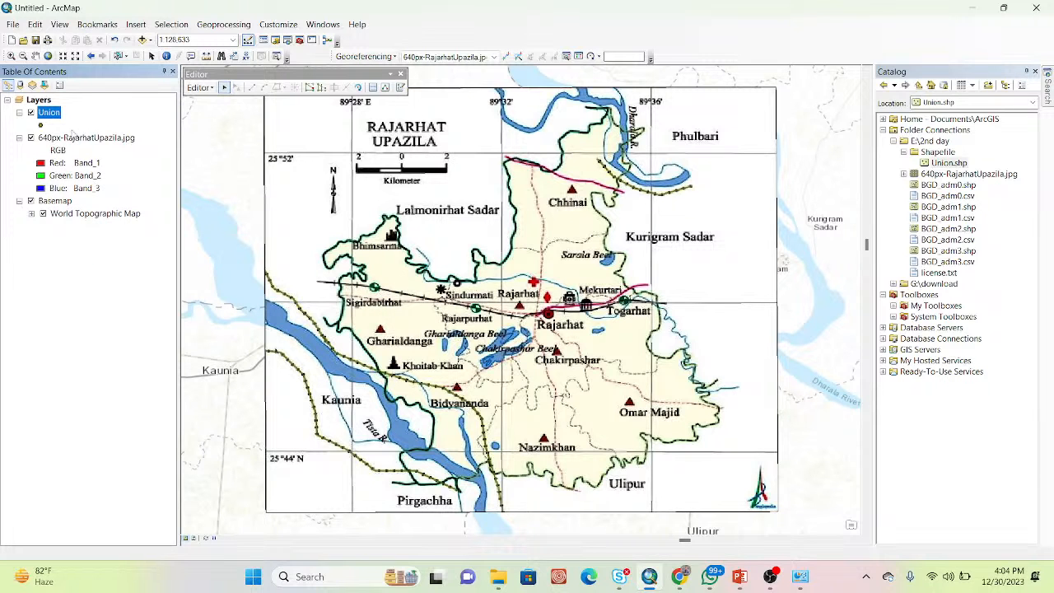
Examine the Union layer's symbol choices and the Create Layer and other catalog commands of Union.shp, without changing anything
{"action": "left_click", "coordinate": [40, 125]}
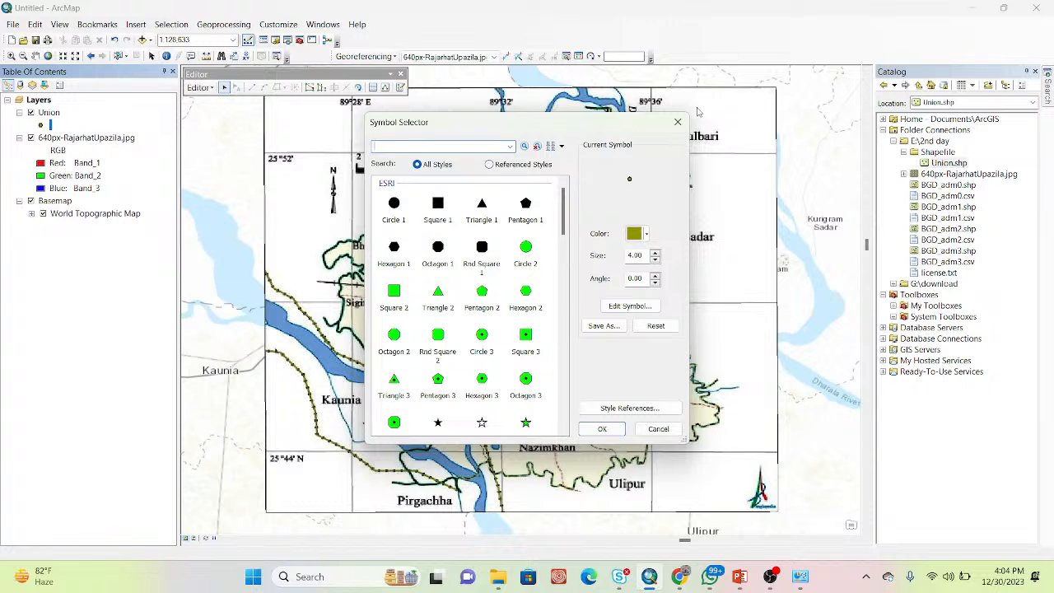
{"action": "left_click", "coordinate": [678, 123]}
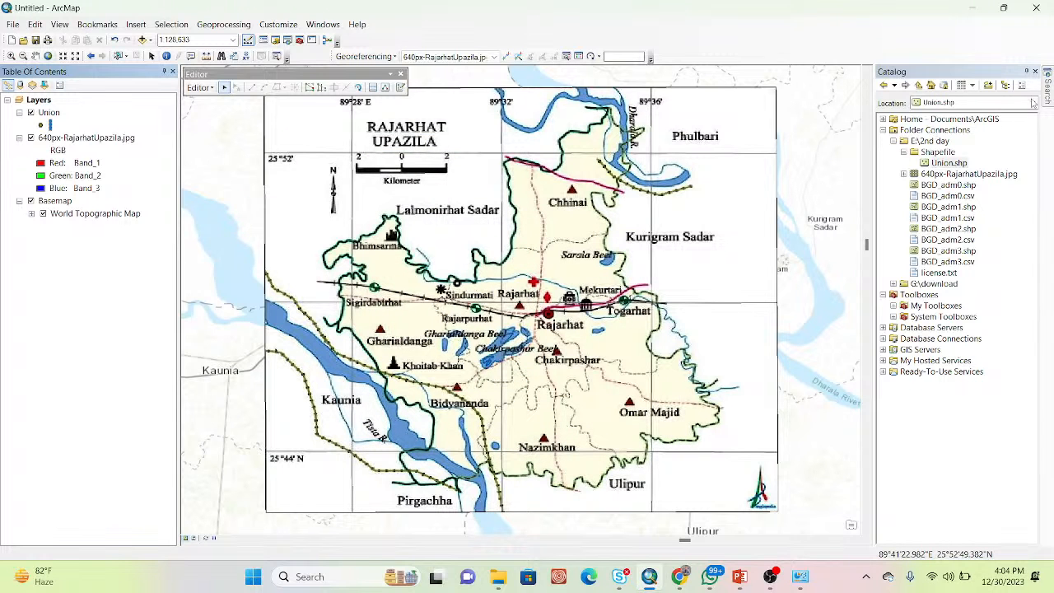
{"action": "right_click", "coordinate": [949, 167]}
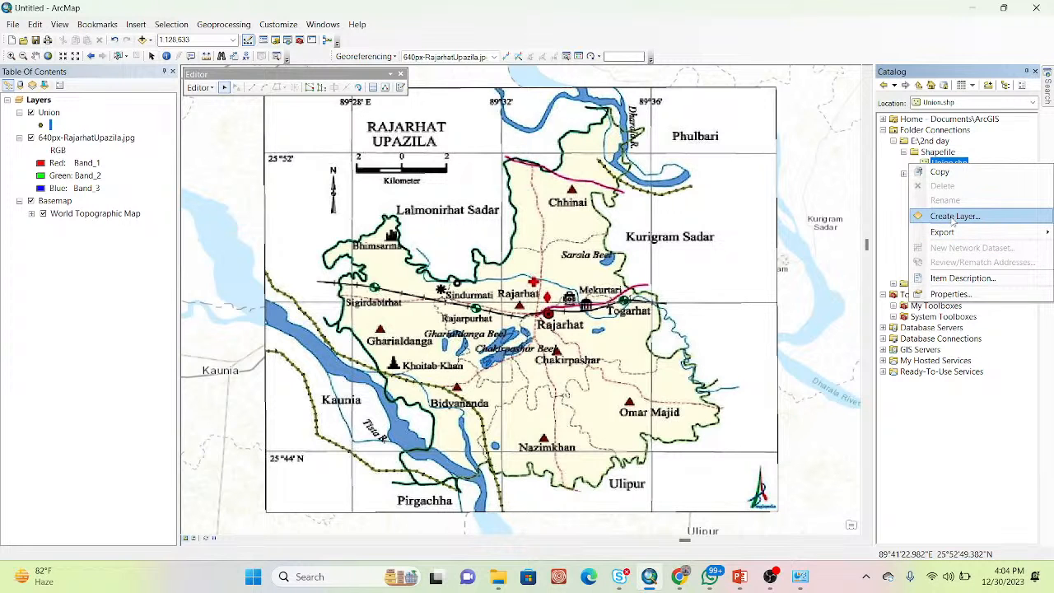
{"action": "left_click", "coordinate": [946, 217]}
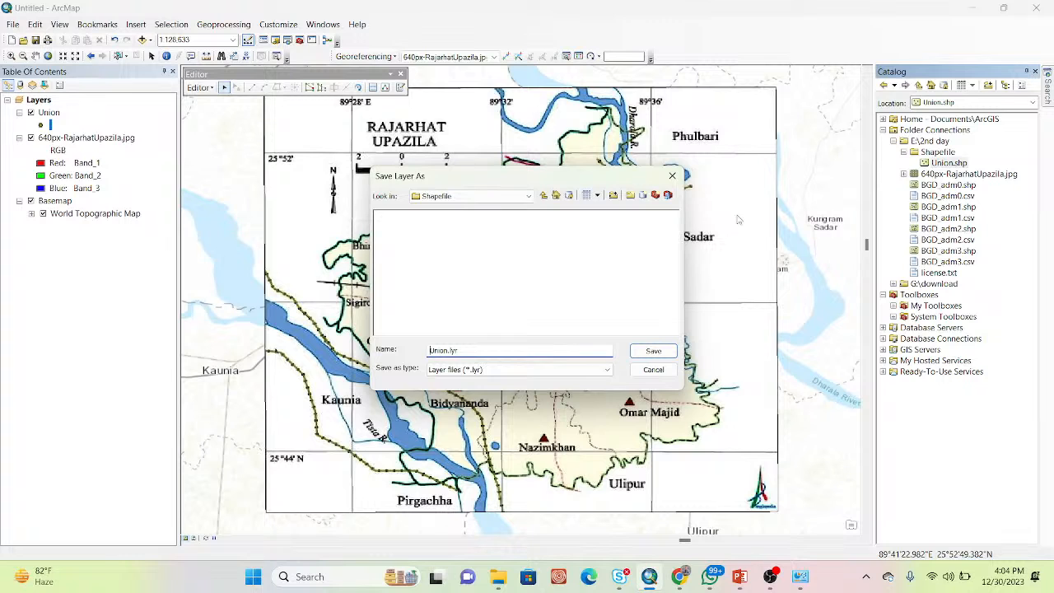
{"action": "left_click", "coordinate": [674, 177]}
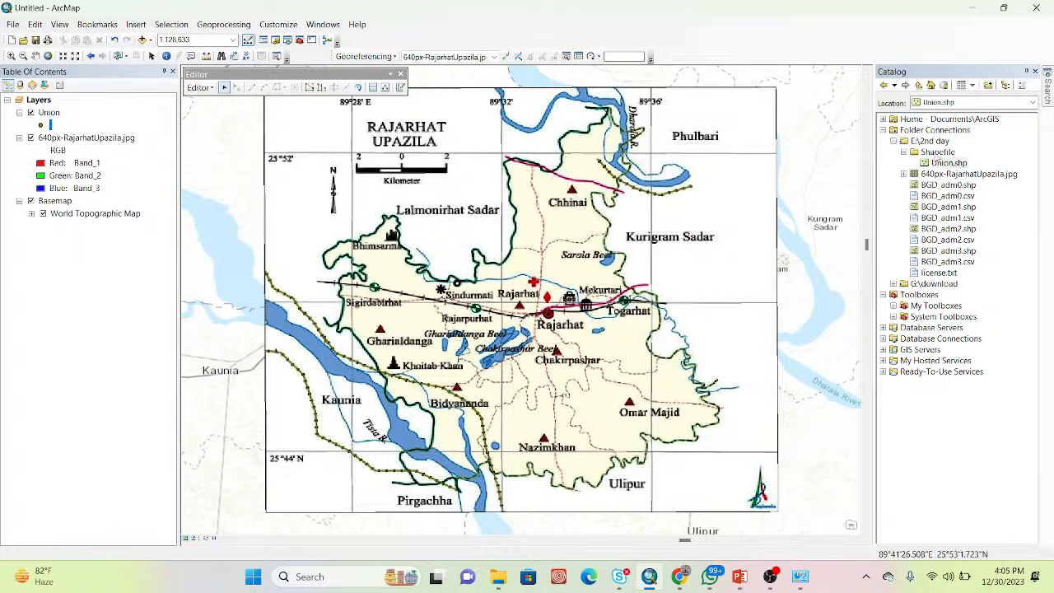
{"action": "left_click", "coordinate": [937, 153]}
{"action": "right_click", "coordinate": [945, 163]}
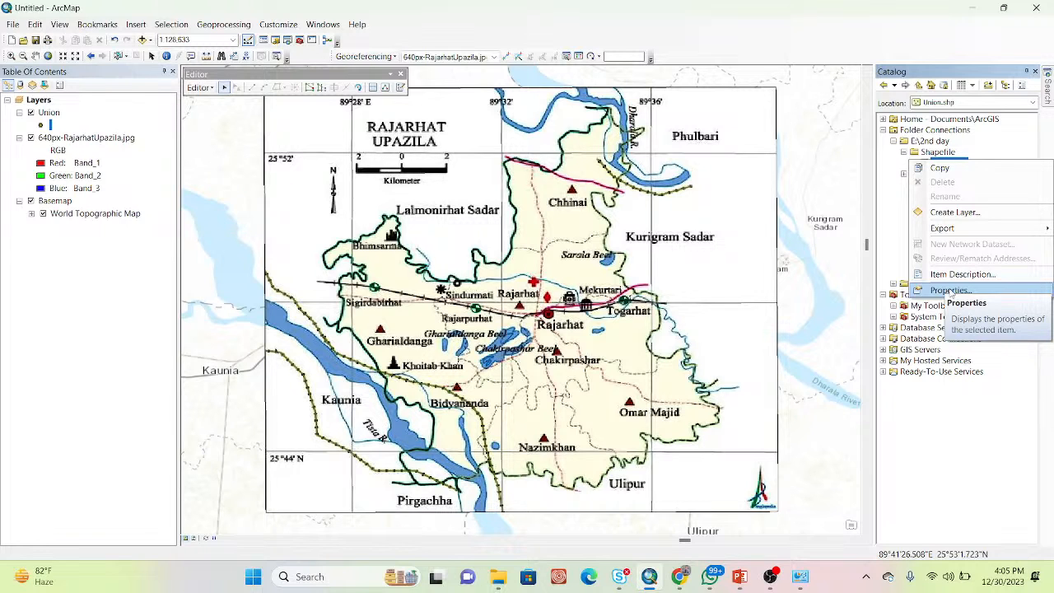
Switch to the Google Meet call in Chrome and turn off the microphone and camera, then show the rajarhat upazila map search
{"action": "mouse_move", "coordinate": [681, 572]}
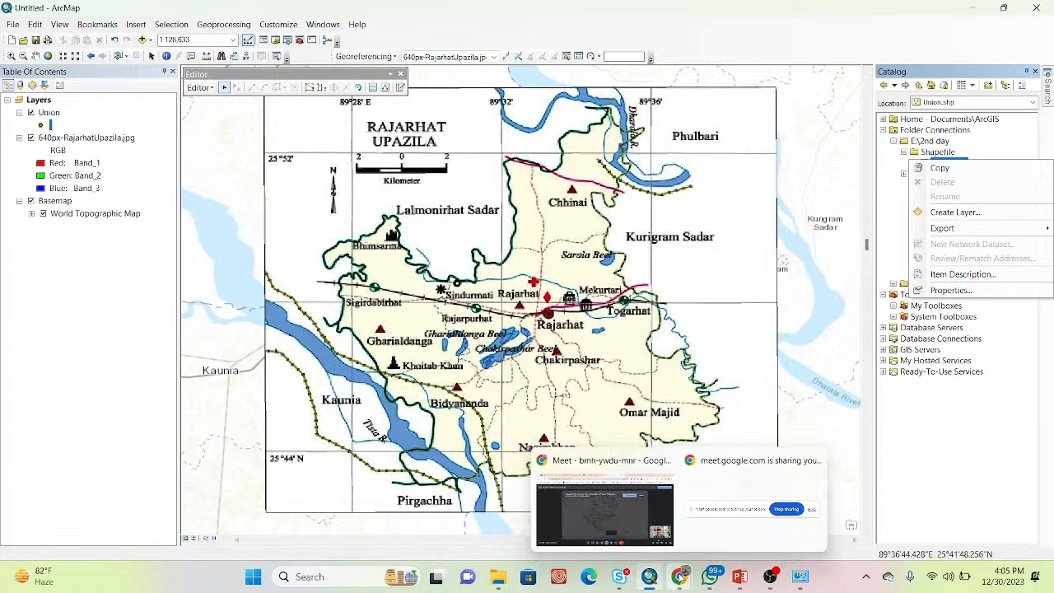
{"action": "left_click", "coordinate": [592, 520]}
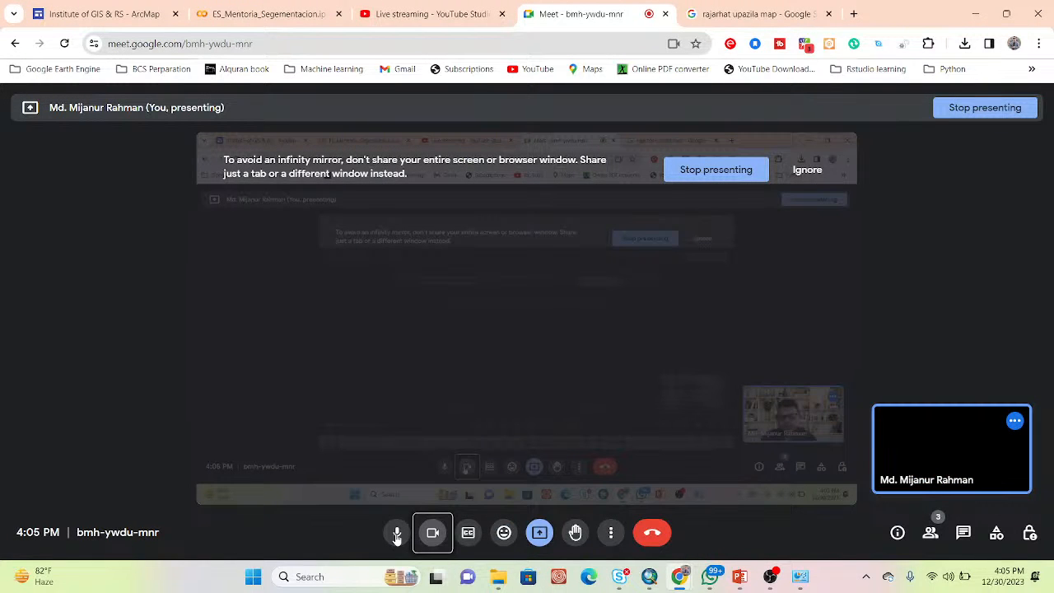
{"action": "left_click", "coordinate": [396, 534]}
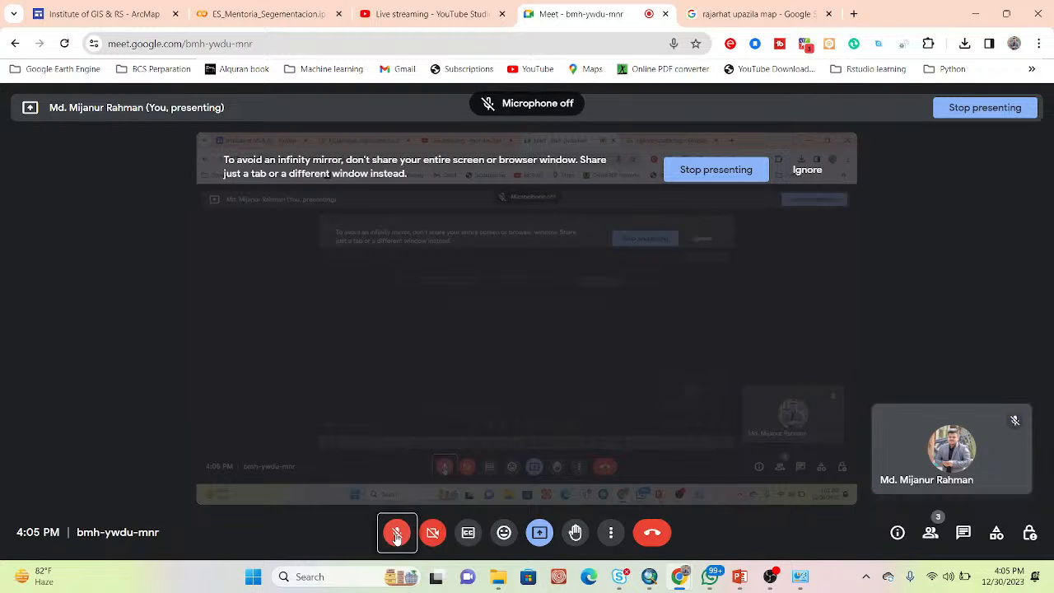
{"action": "left_click", "coordinate": [723, 18]}
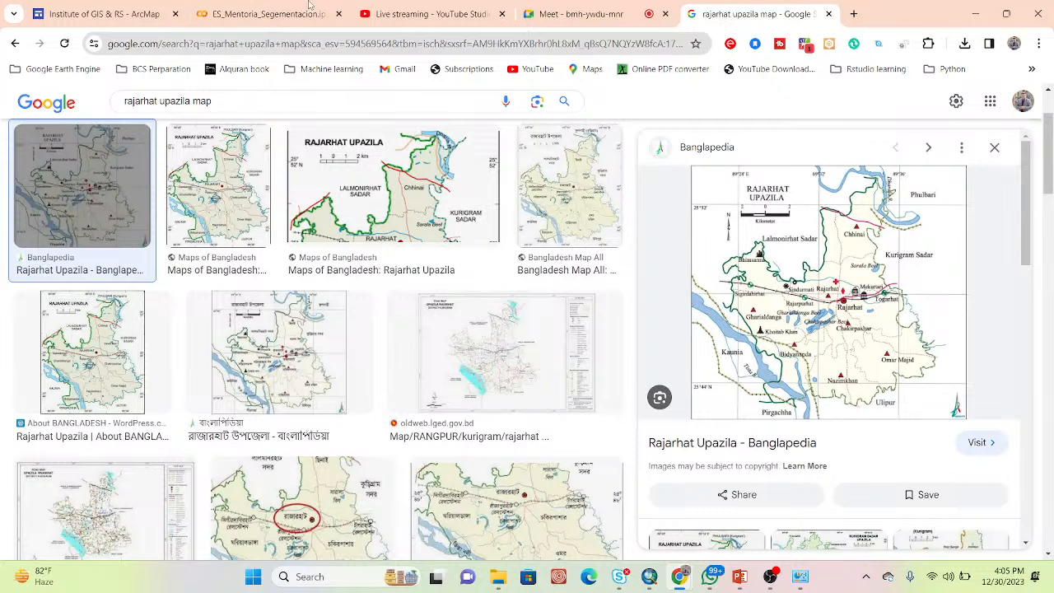
Return to the Google Meet call and turn the microphone back on
{"action": "left_click", "coordinate": [650, 576]}
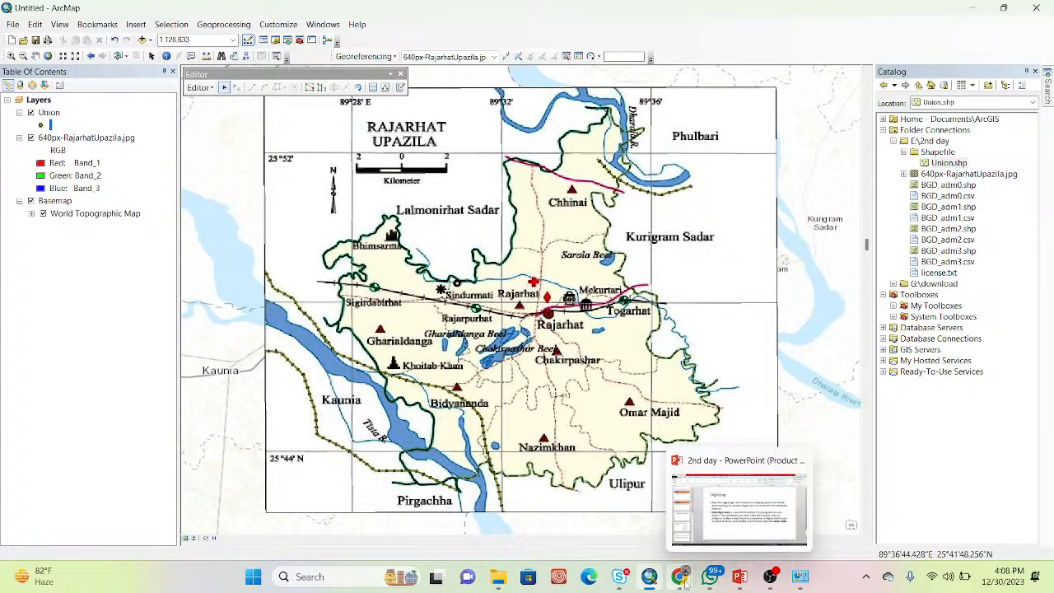
{"action": "mouse_move", "coordinate": [680, 582]}
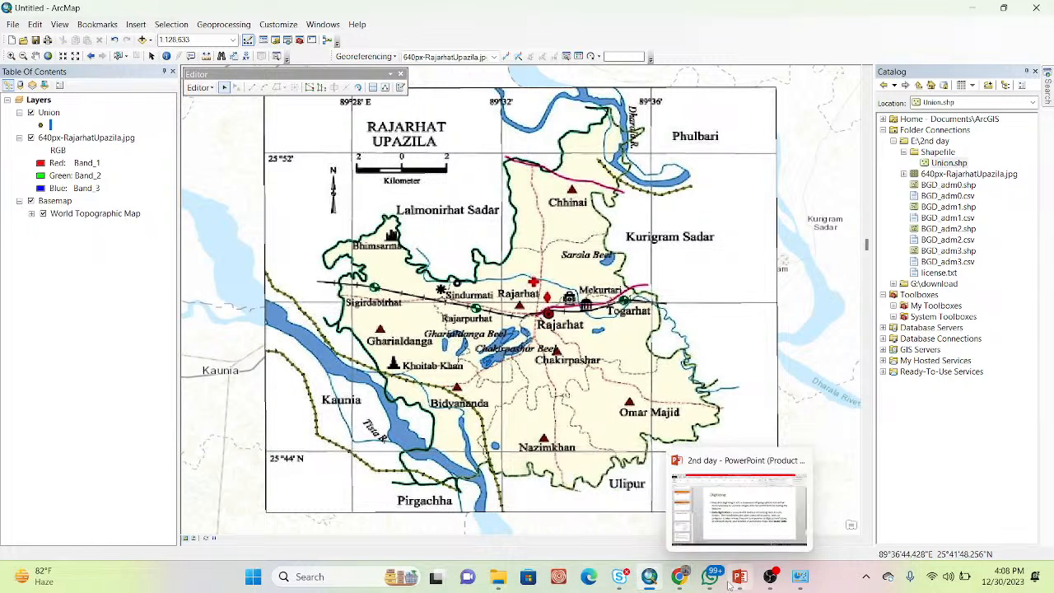
{"action": "left_click", "coordinate": [603, 510]}
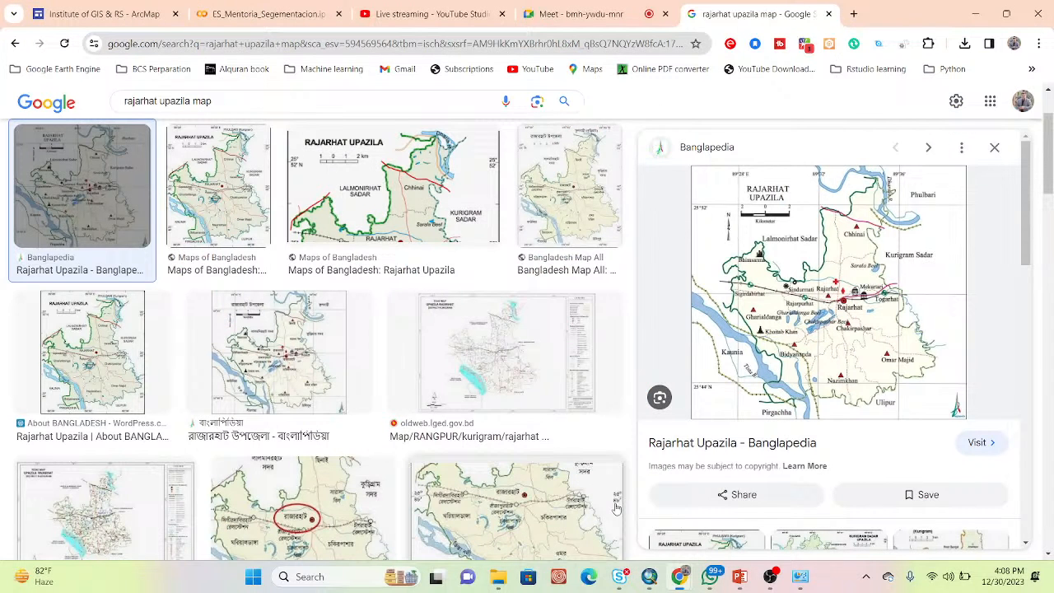
{"action": "left_click", "coordinate": [630, 6]}
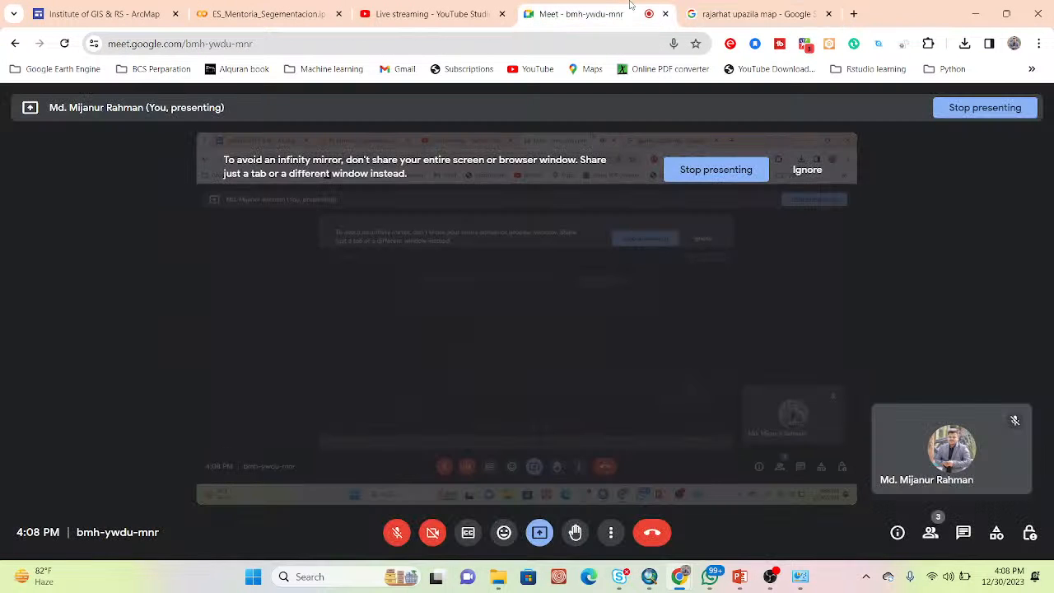
{"action": "left_click", "coordinate": [396, 532]}
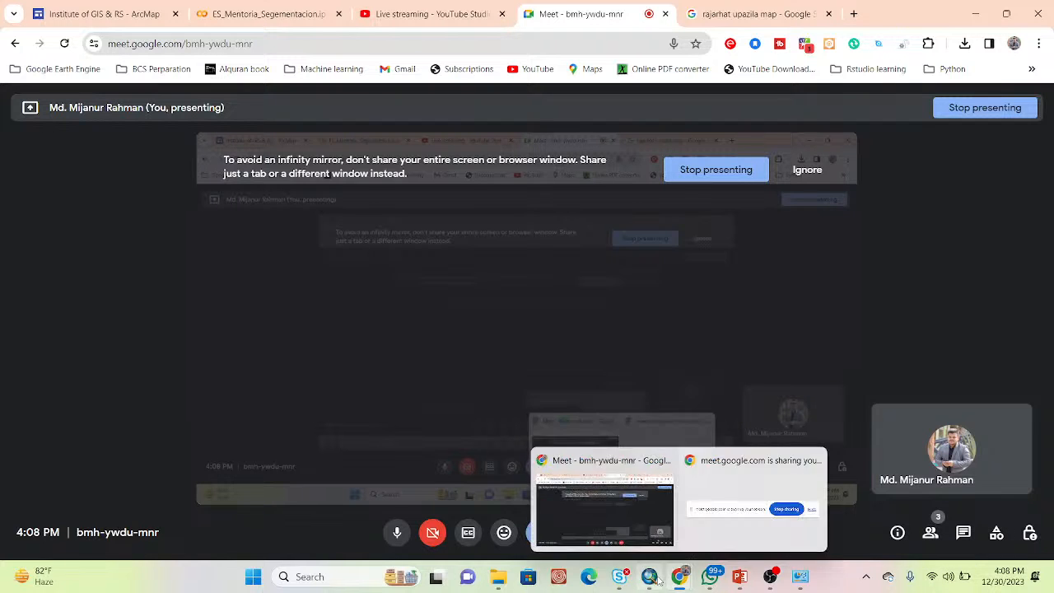
Switch back to ArcMap and examine the general and Feature Extent properties of Union.shp
{"action": "left_click", "coordinate": [650, 523]}
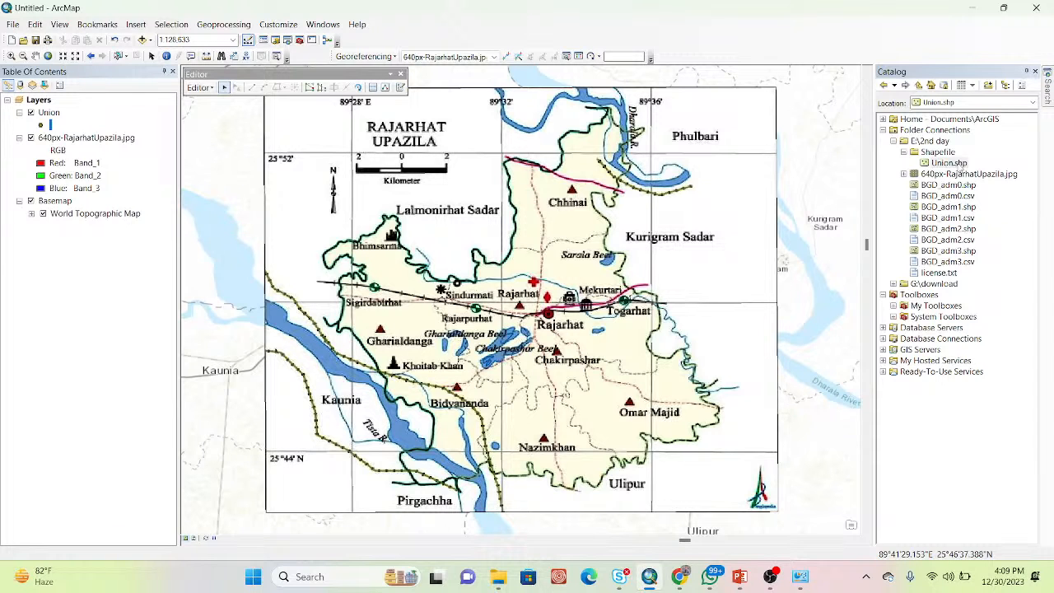
{"action": "left_click", "coordinate": [938, 162]}
{"action": "right_click", "coordinate": [932, 162]}
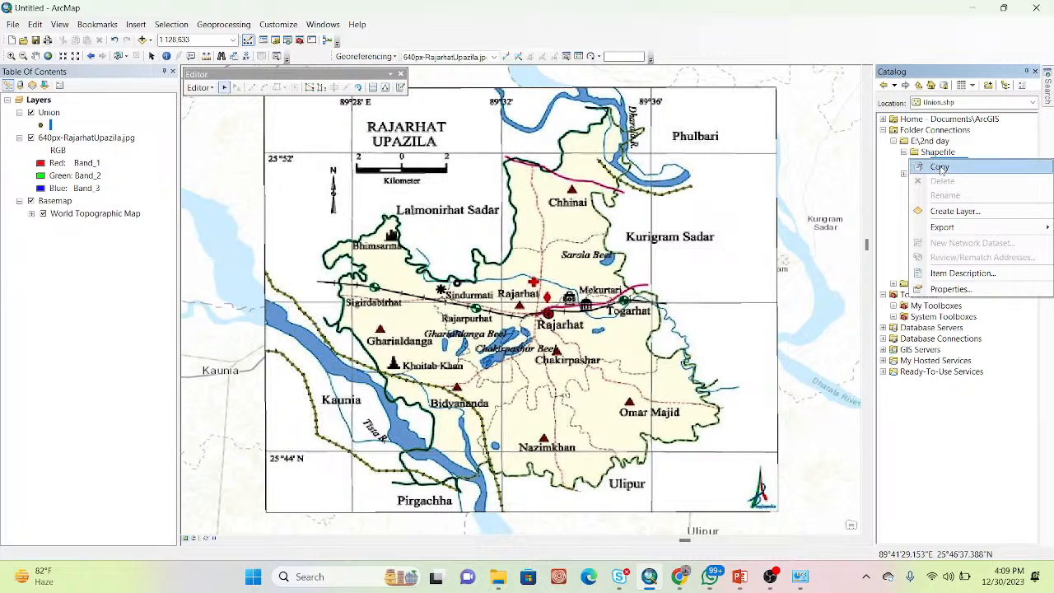
{"action": "left_click", "coordinate": [951, 289]}
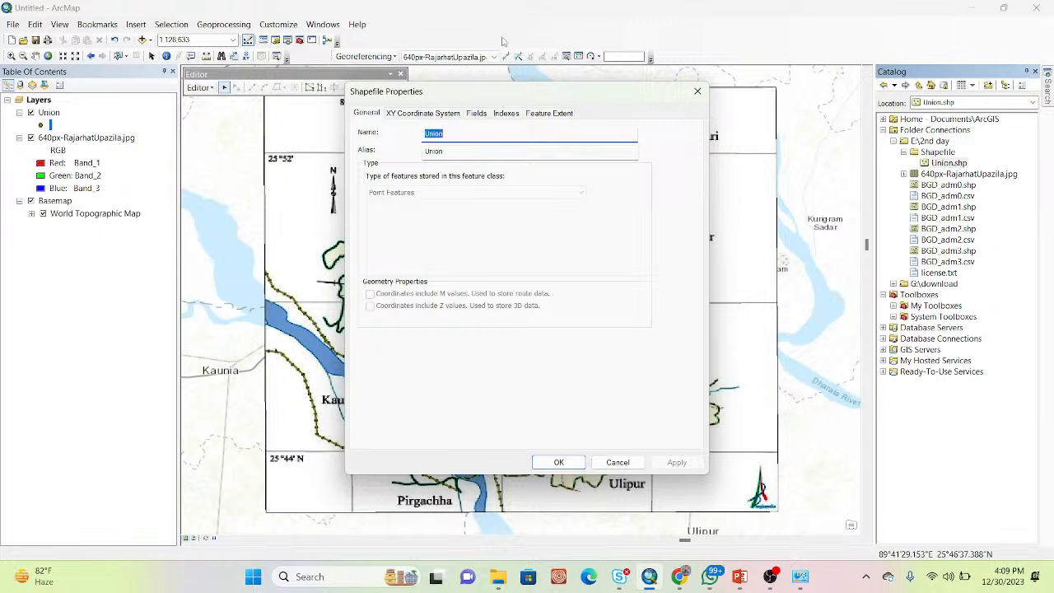
{"action": "left_click", "coordinate": [559, 116]}
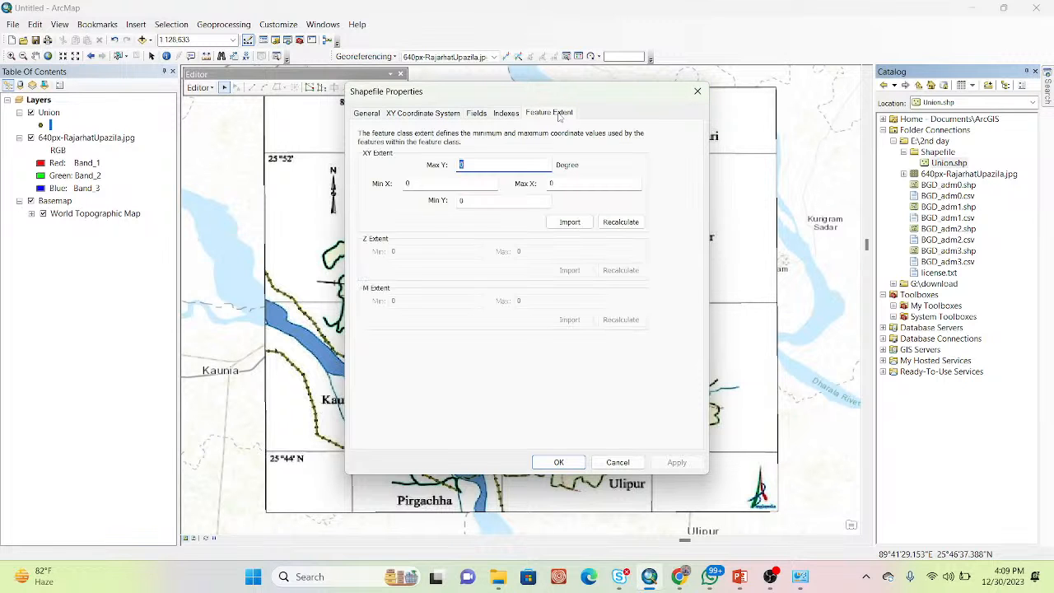
{"action": "left_click", "coordinate": [697, 92]}
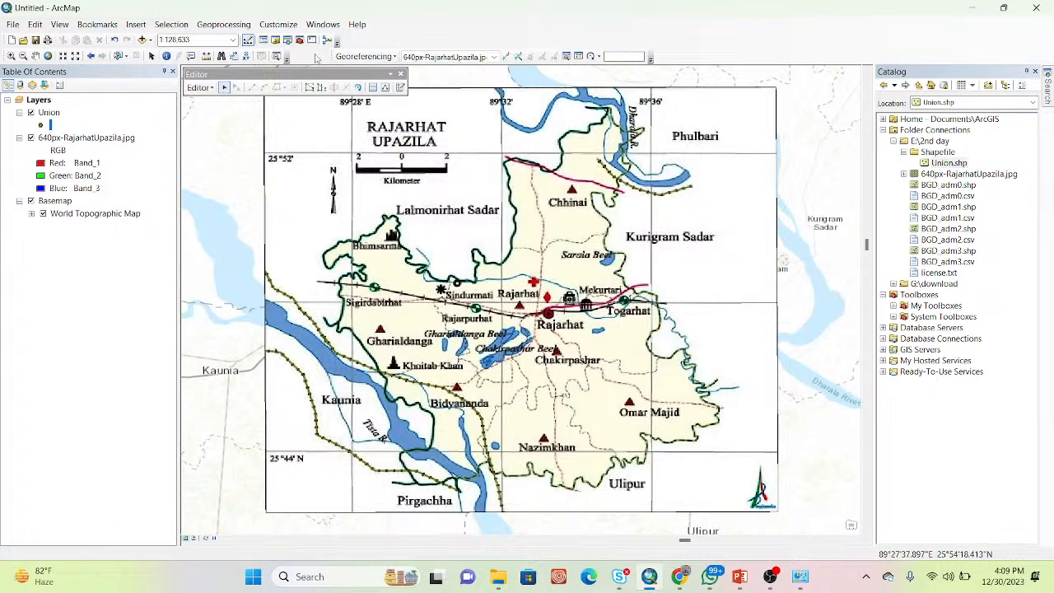
{"action": "left_click", "coordinate": [323, 25]}
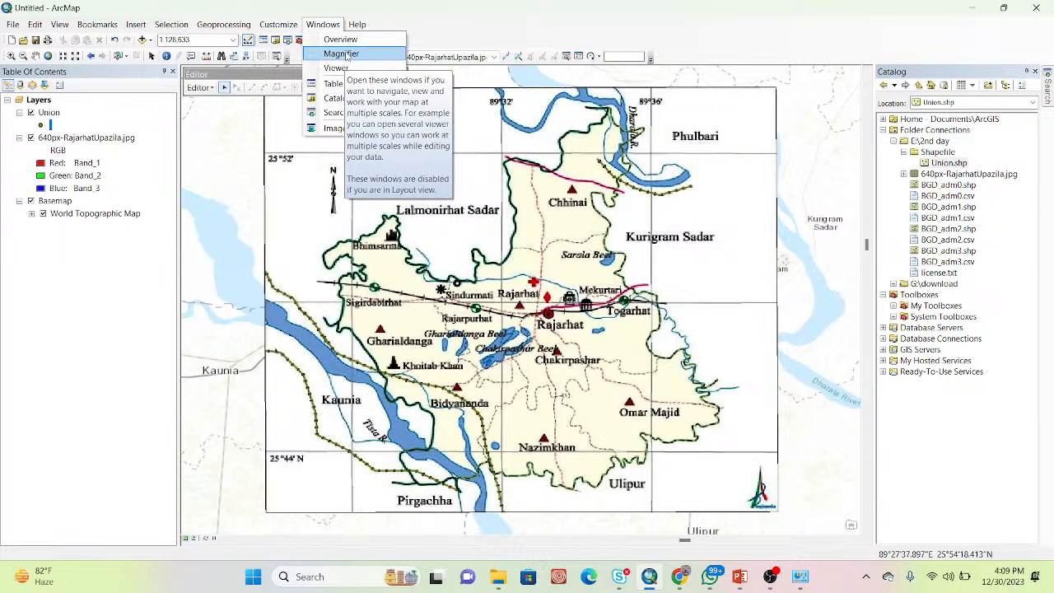
{"action": "left_click", "coordinate": [444, 22]}
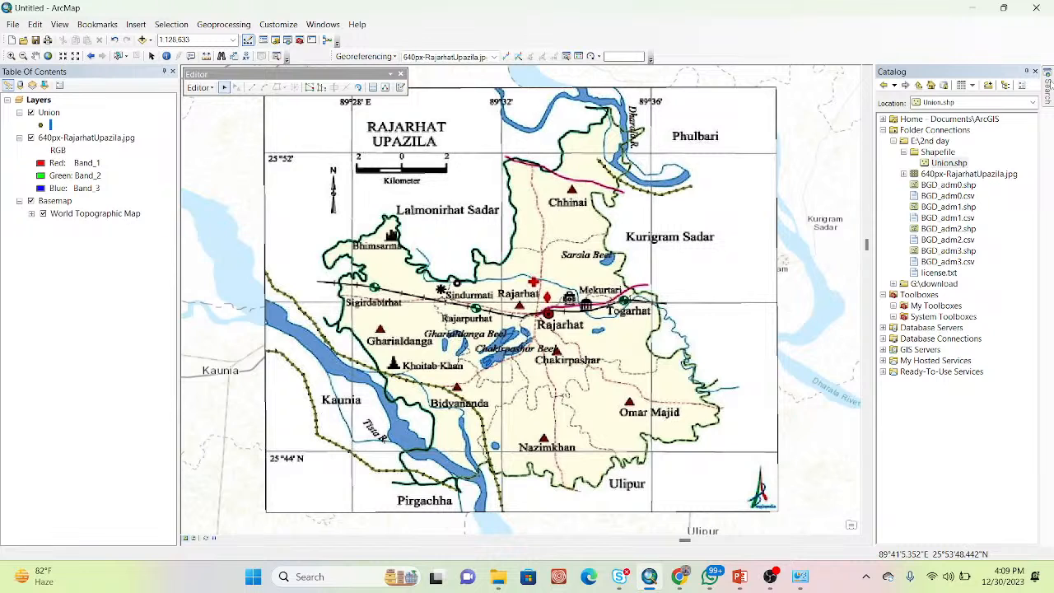
{"action": "left_click", "coordinate": [1047, 87]}
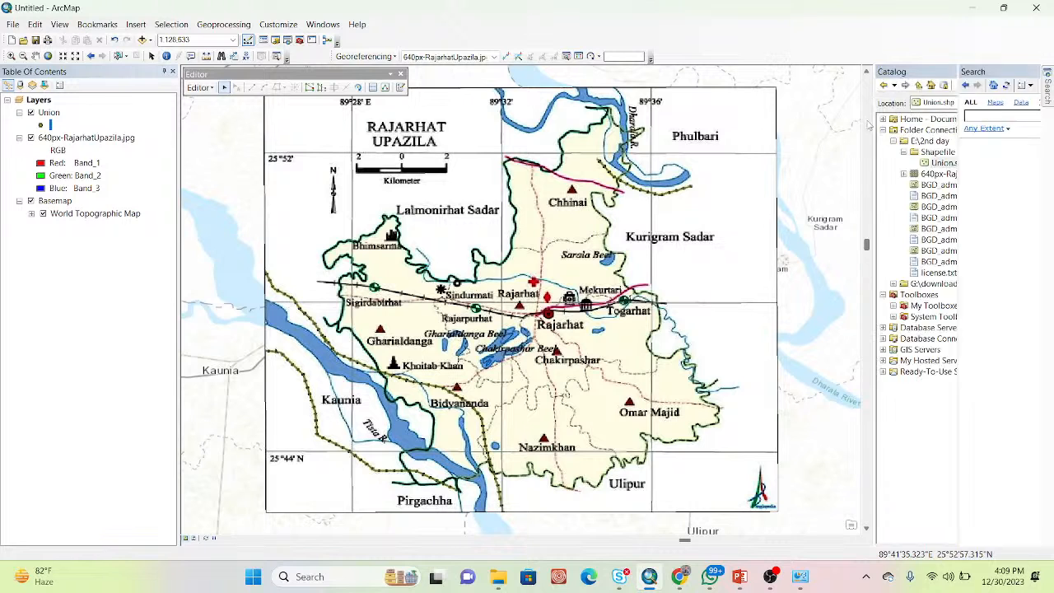
{"action": "left_click", "coordinate": [947, 163]}
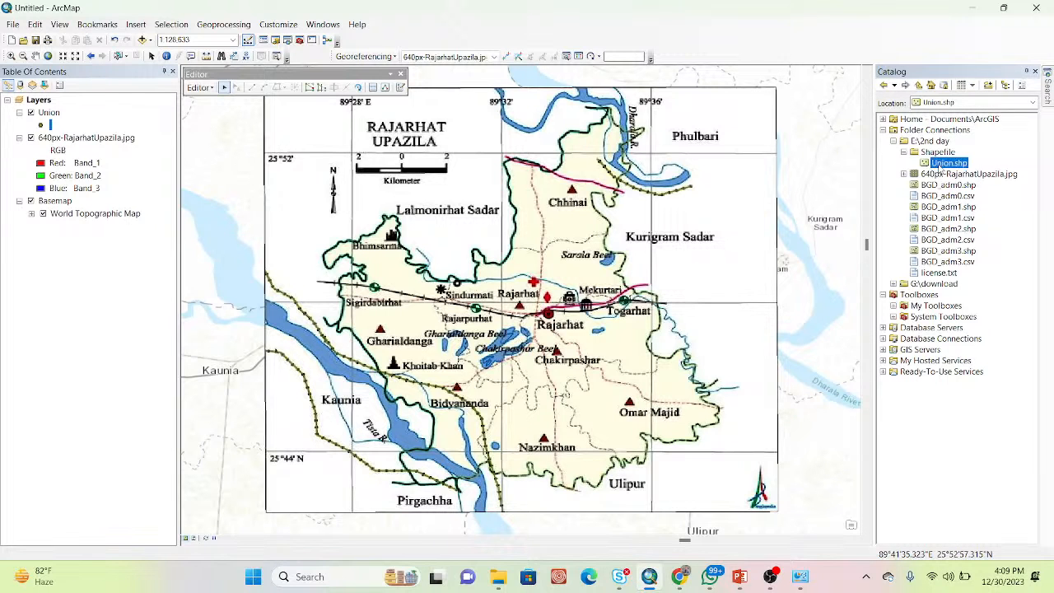
Remove the Union layer from the map
{"action": "left_click", "coordinate": [49, 114]}
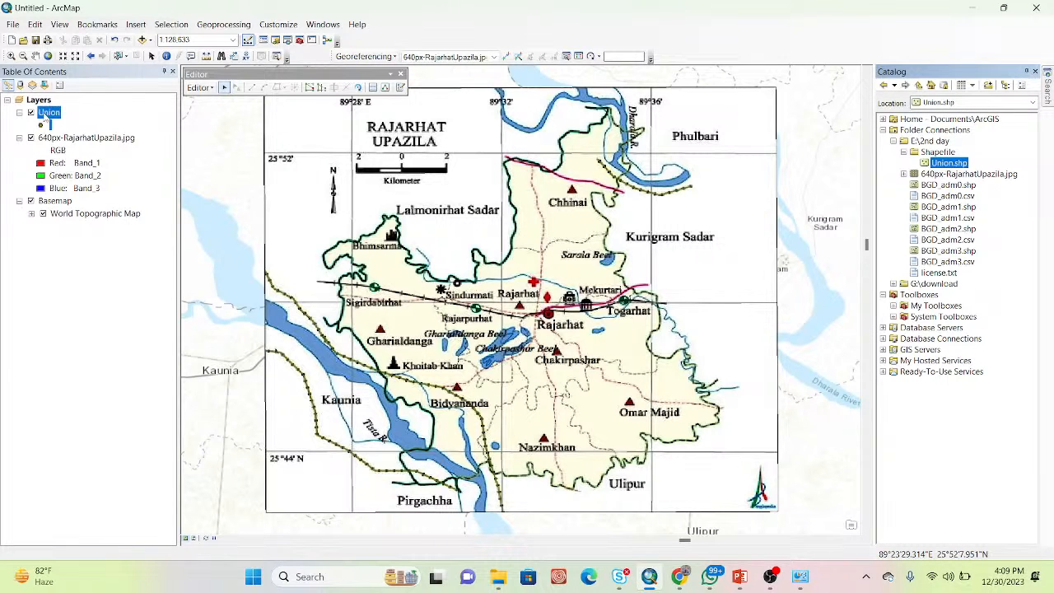
{"action": "right_click", "coordinate": [49, 115]}
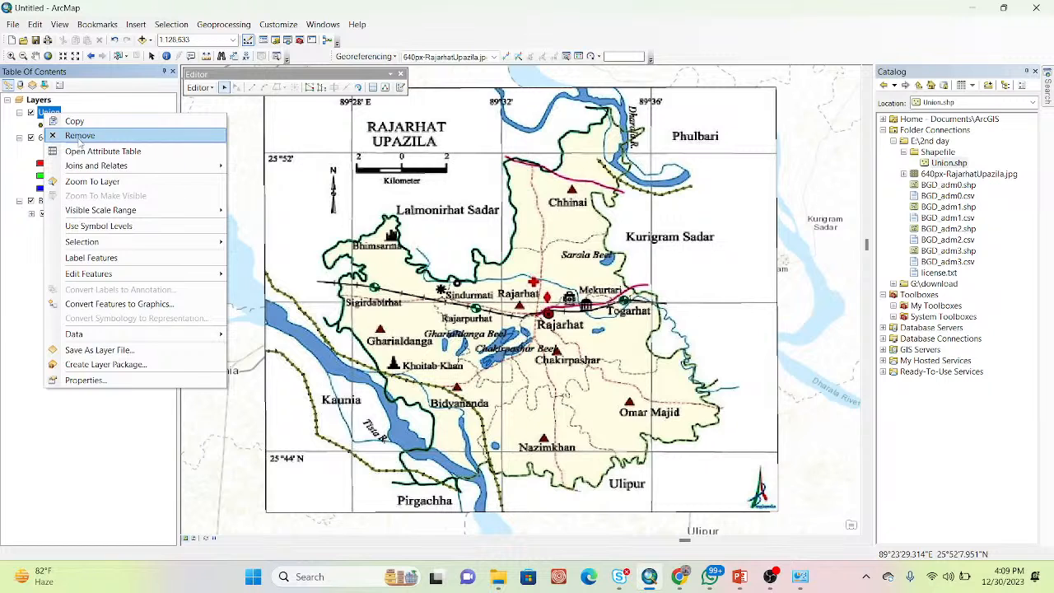
{"action": "left_click", "coordinate": [79, 136]}
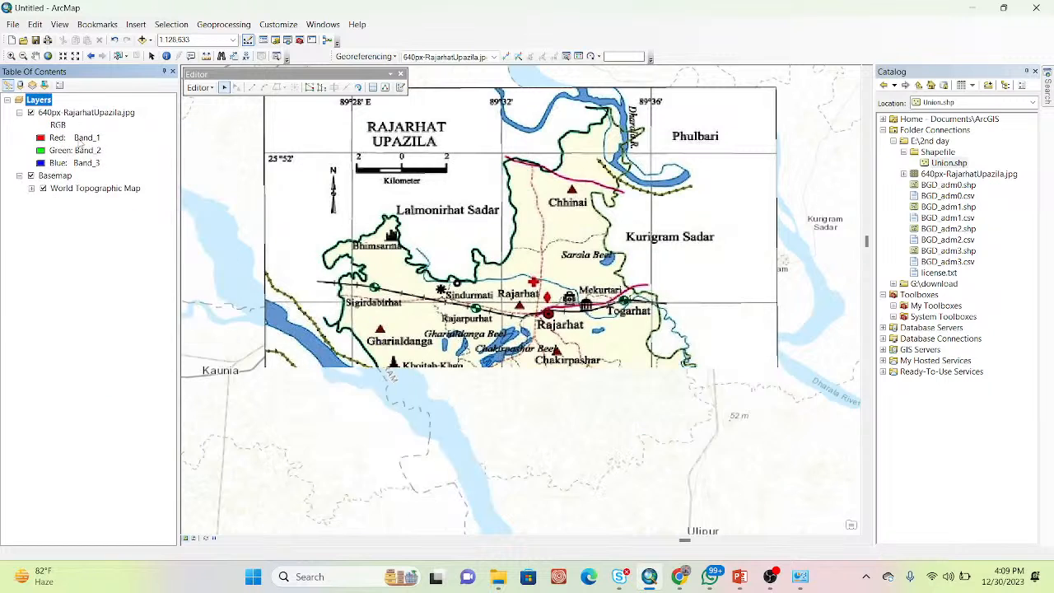
Delete Union.shp from the Shapefile folder and confirm the deletion
{"action": "right_click", "coordinate": [942, 163]}
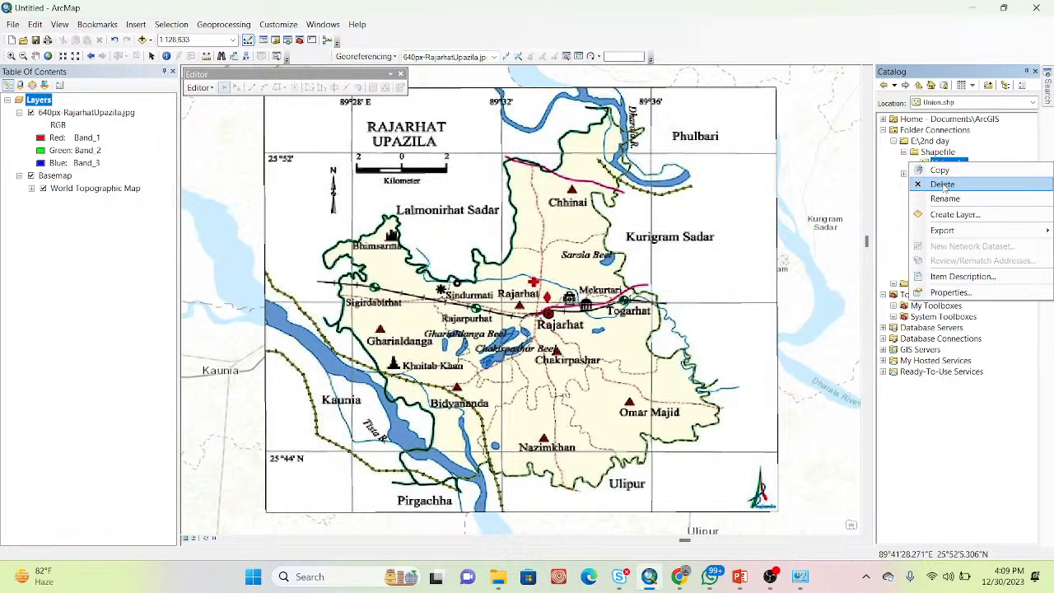
{"action": "left_click", "coordinate": [943, 184]}
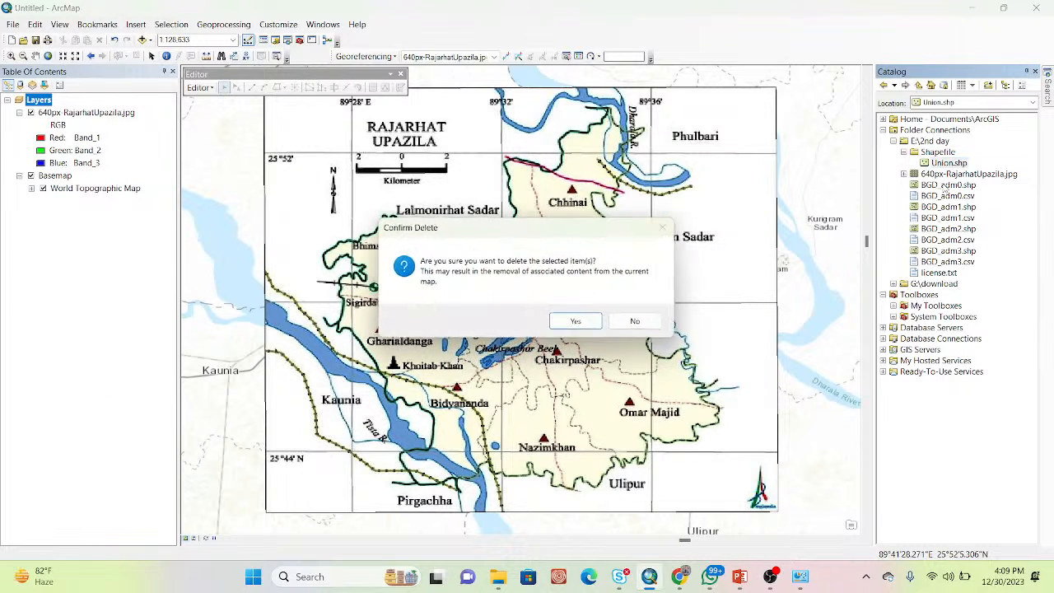
{"action": "left_click", "coordinate": [579, 322]}
{"action": "left_click", "coordinate": [202, 87]}
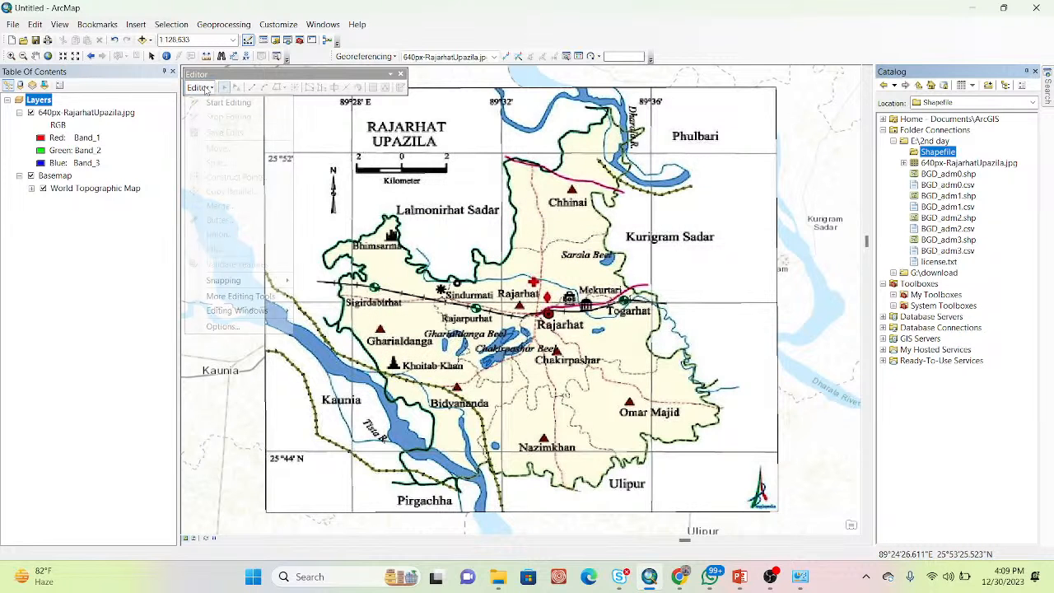
{"action": "left_click", "coordinate": [209, 88]}
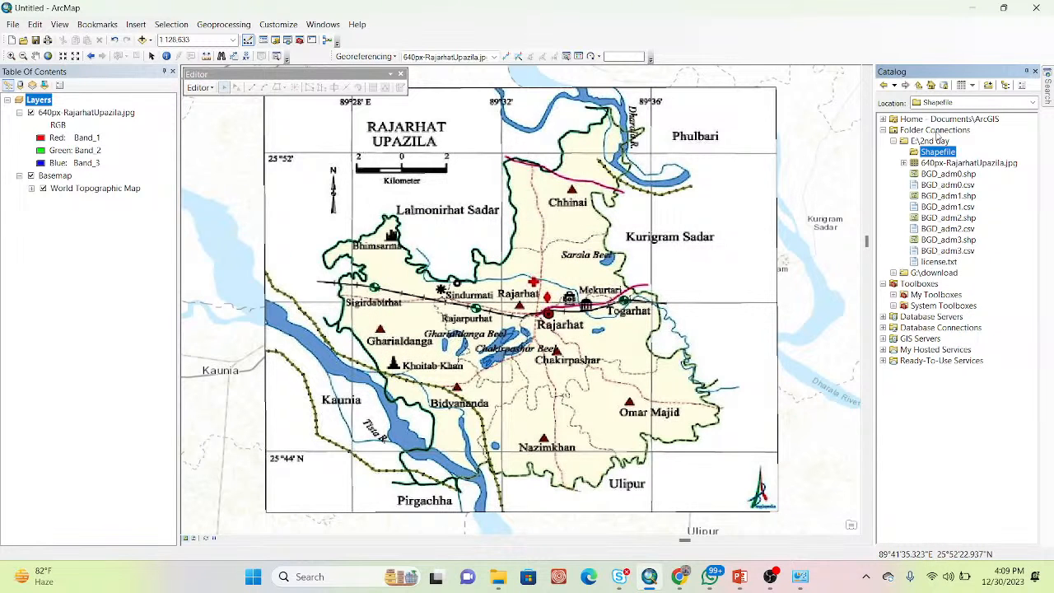
Start a new shapefile named Union in the Shapefile folder with the Point feature type
{"action": "right_click", "coordinate": [938, 152]}
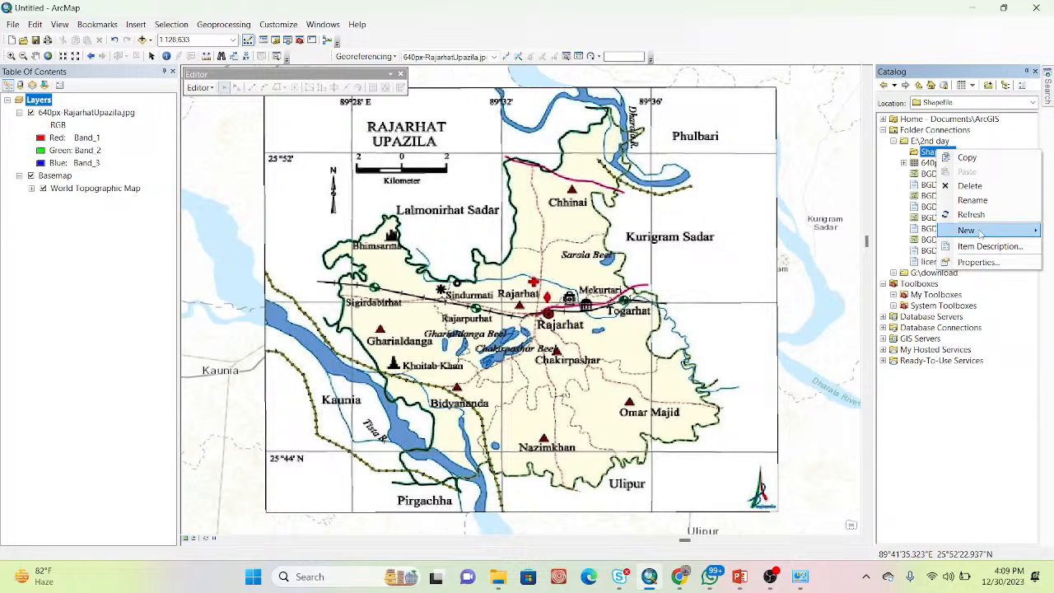
{"action": "mouse_move", "coordinate": [979, 234]}
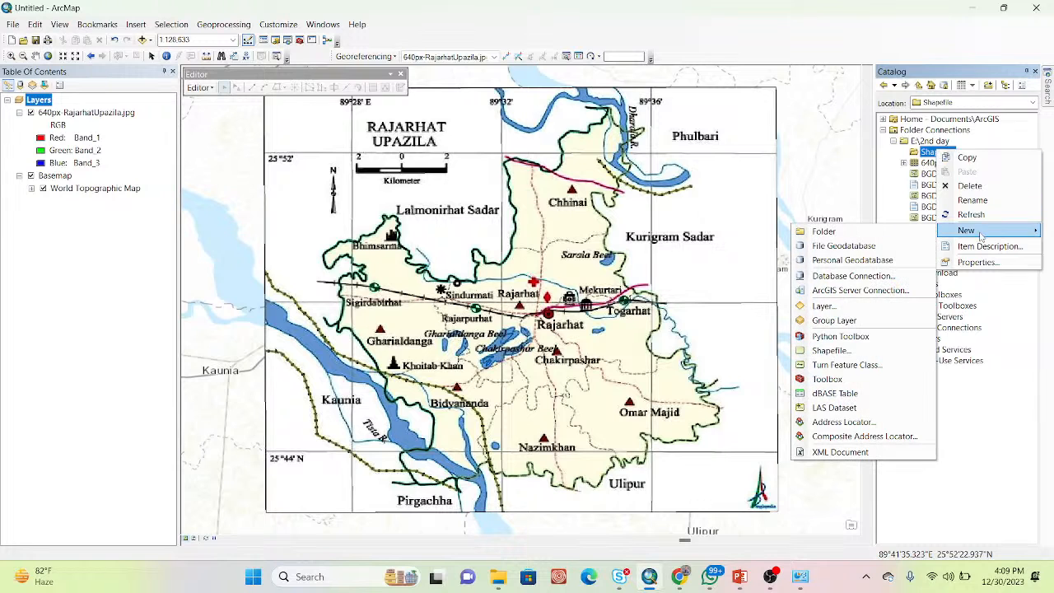
{"action": "left_click", "coordinate": [828, 350]}
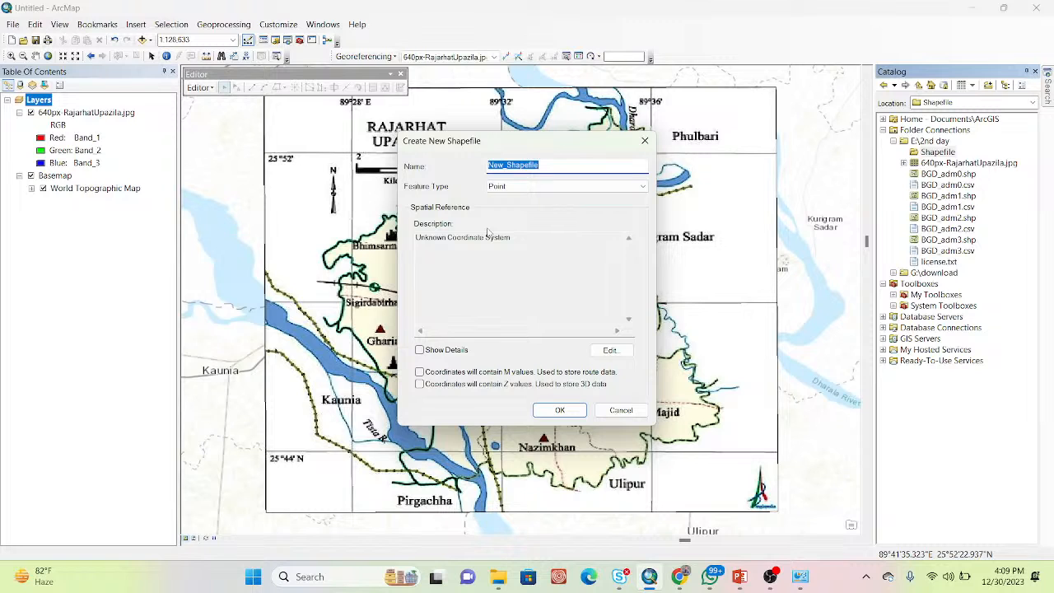
{"action": "type", "text": "Union"}
{"action": "left_click", "coordinate": [527, 186]}
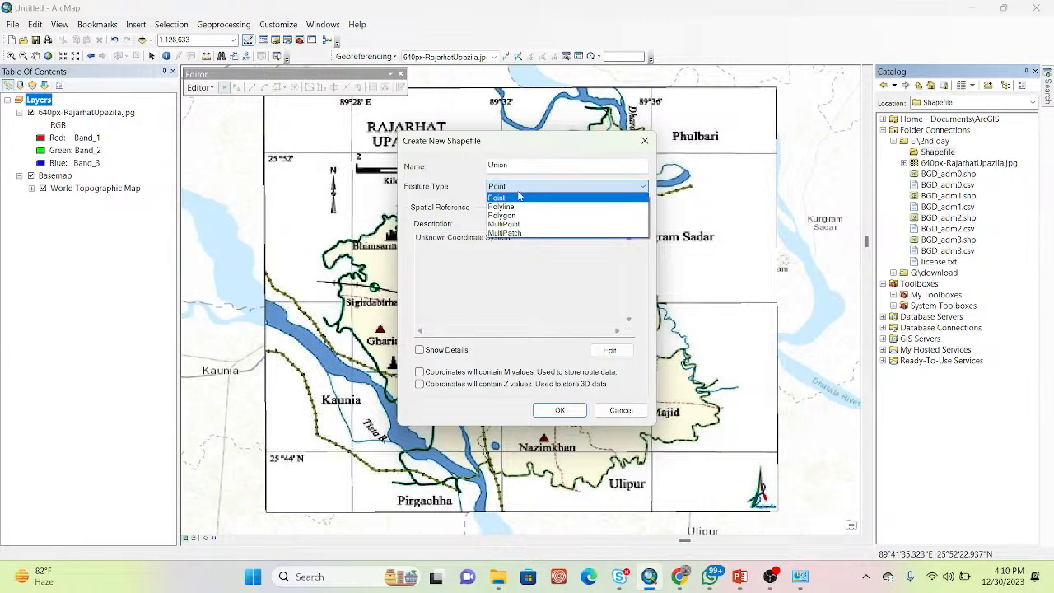
{"action": "left_click", "coordinate": [514, 198]}
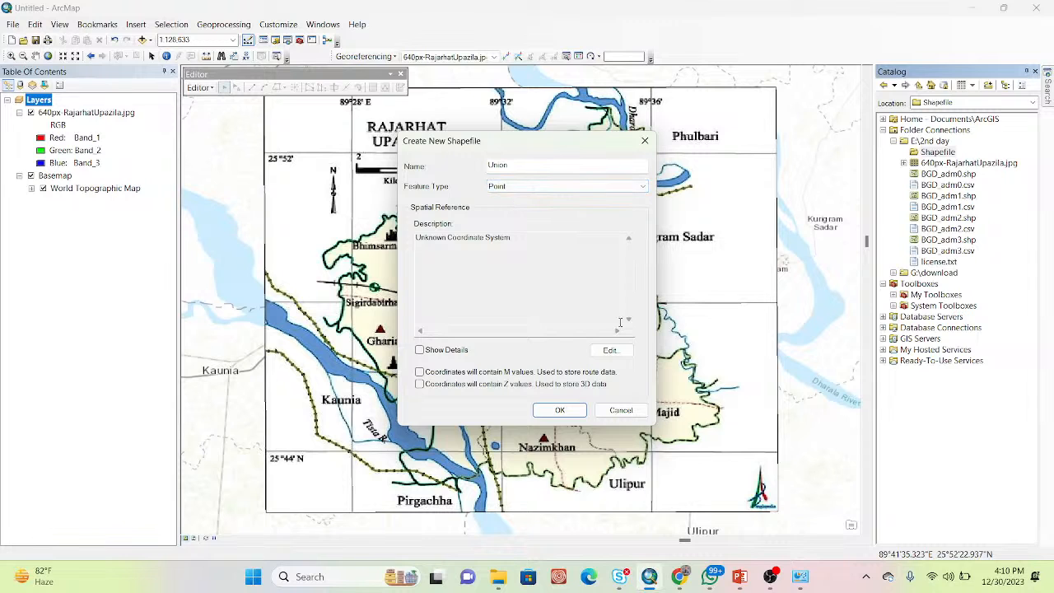
Assign the geographic World coordinate system WGS 1984 to the Union shapefile, create it, and dismiss the coordinate system warning
{"action": "left_click", "coordinate": [613, 352]}
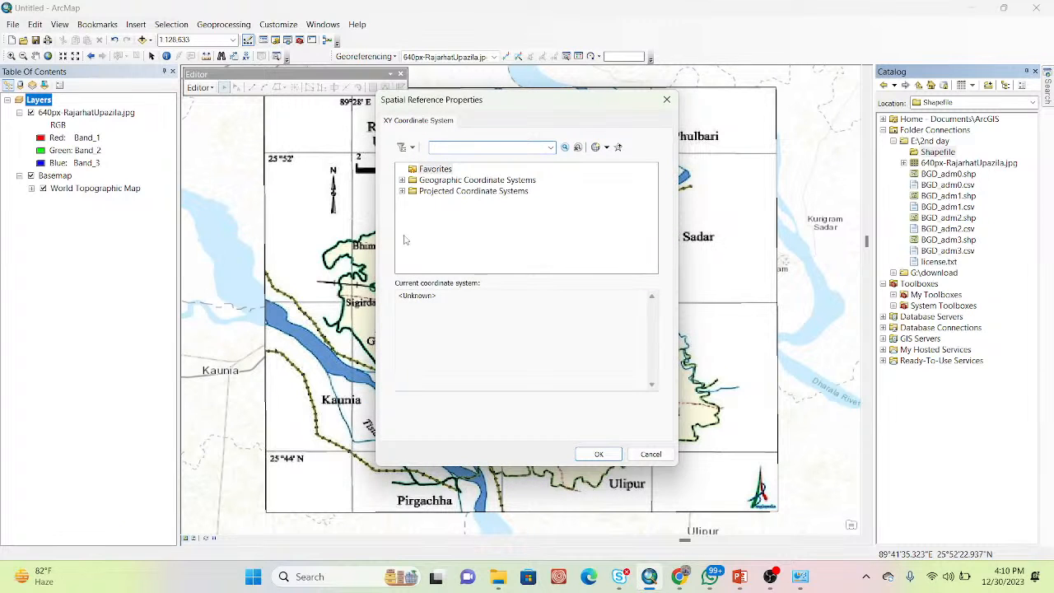
{"action": "left_click", "coordinate": [401, 180]}
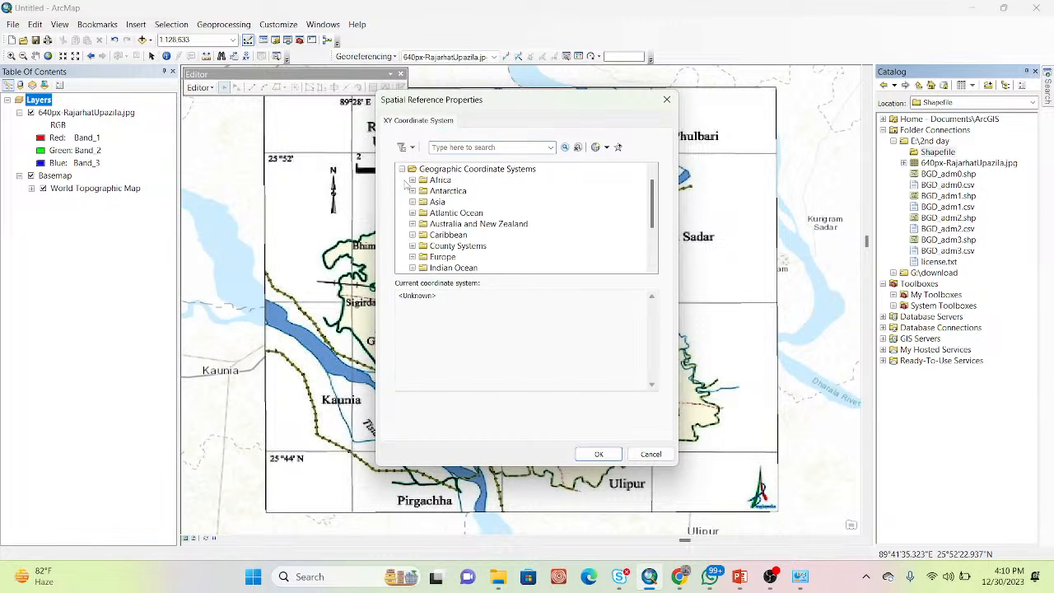
{"action": "left_click_drag", "start_coordinate": [652, 222], "coordinate": [652, 261]}
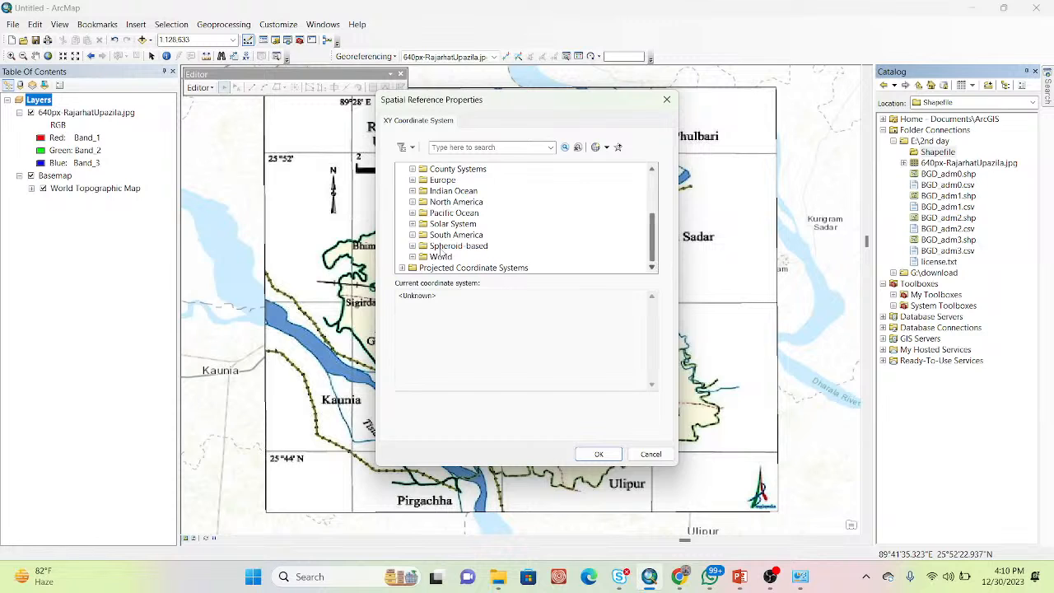
{"action": "left_click", "coordinate": [412, 256]}
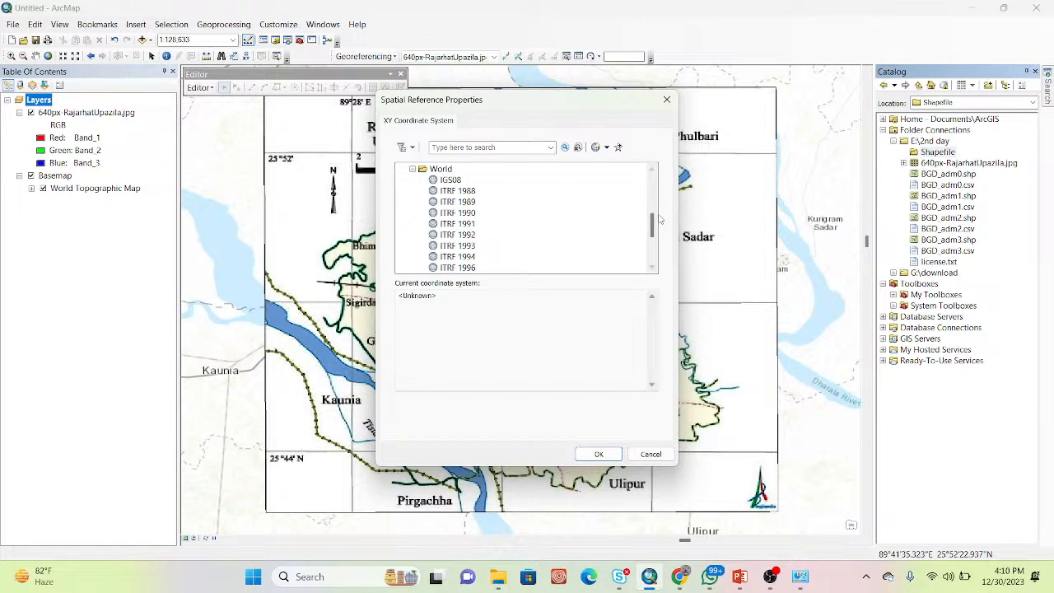
{"action": "left_click_drag", "start_coordinate": [660, 220], "coordinate": [660, 272]}
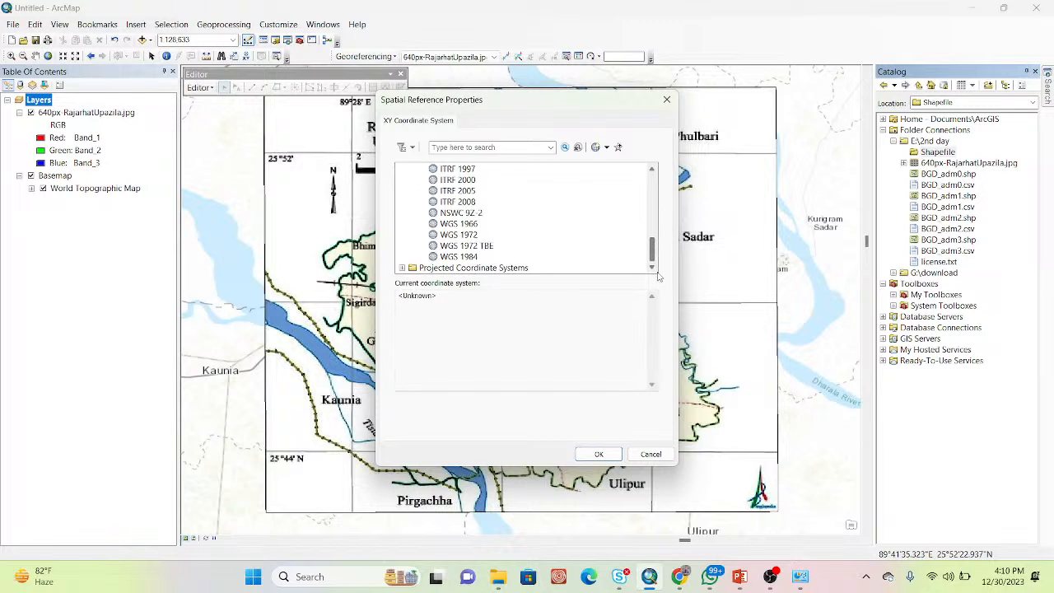
{"action": "left_click", "coordinate": [473, 258]}
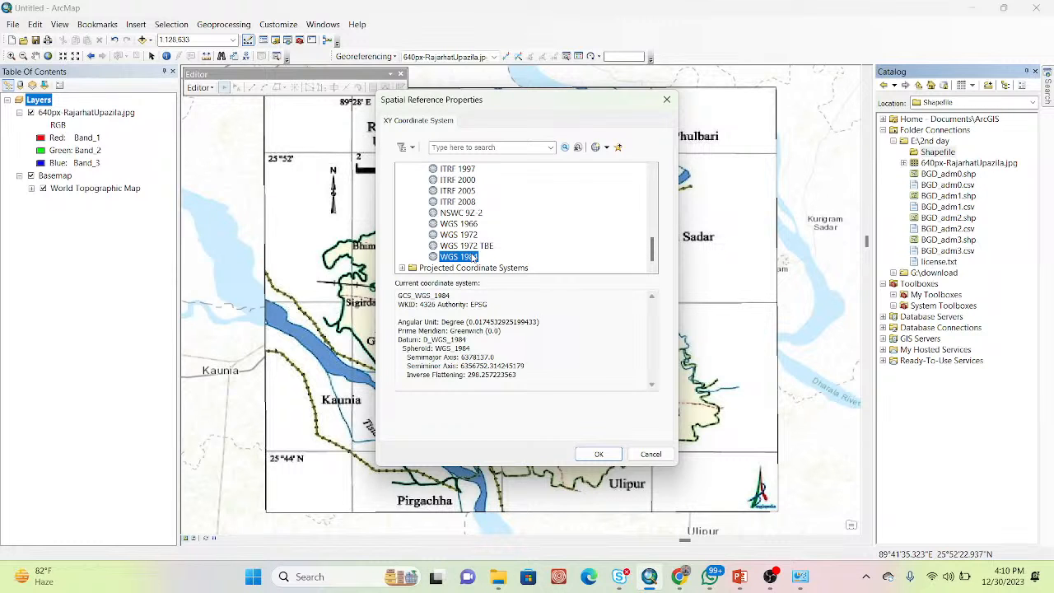
{"action": "left_click", "coordinate": [599, 453]}
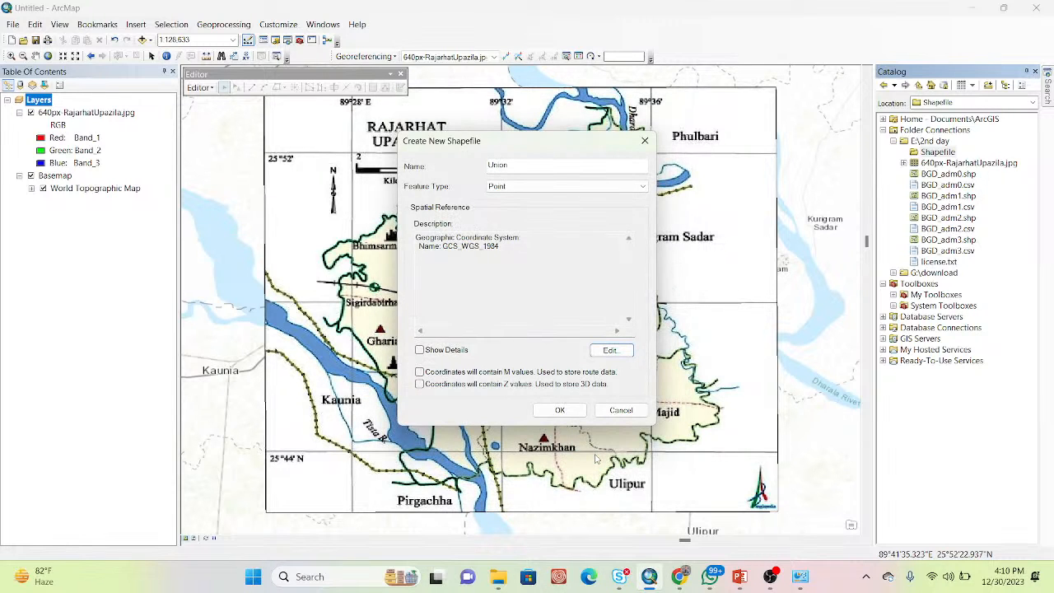
{"action": "left_click", "coordinate": [563, 412]}
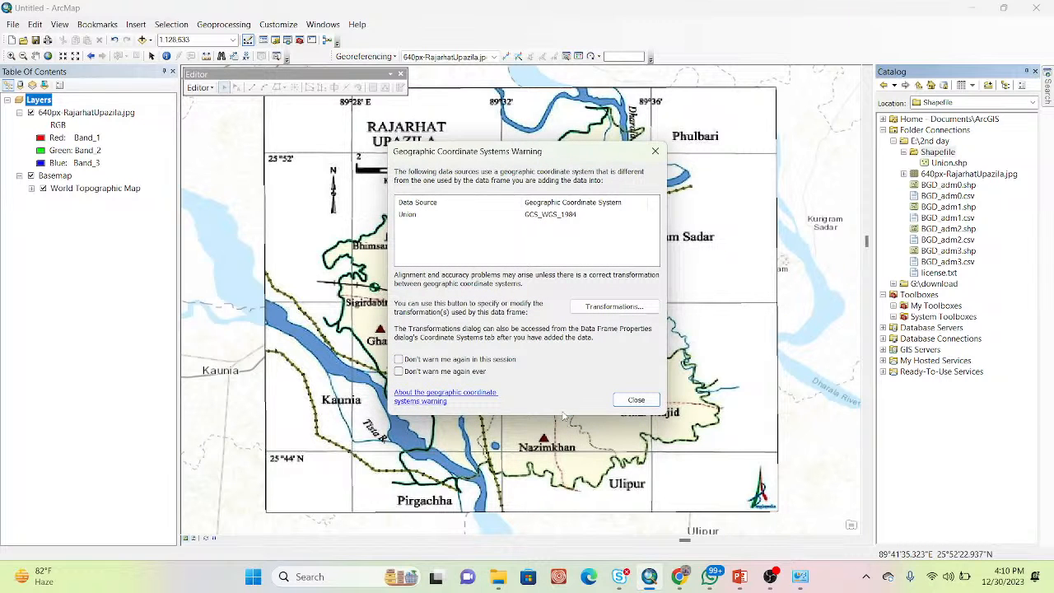
{"action": "left_click", "coordinate": [635, 400]}
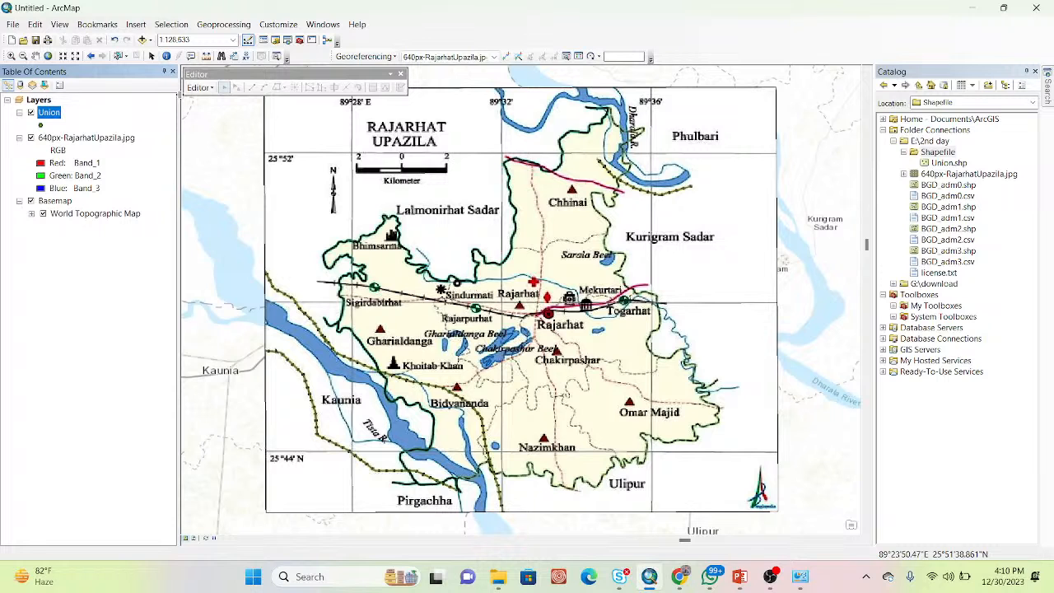
Start an editing session for the Union layer, continuing past the spatial reference warning
{"action": "left_click", "coordinate": [200, 88]}
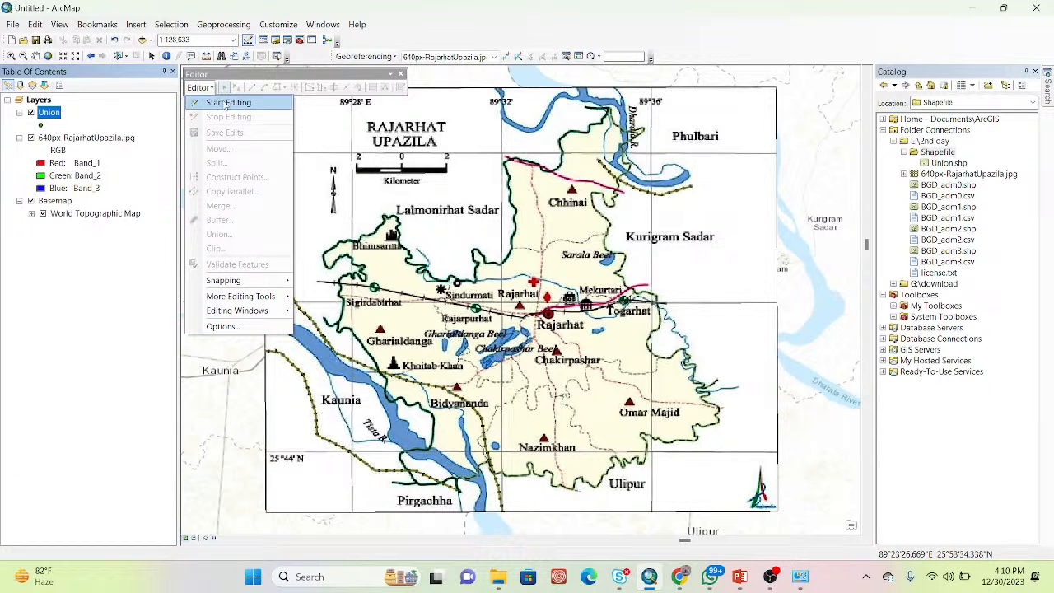
{"action": "left_click", "coordinate": [226, 103]}
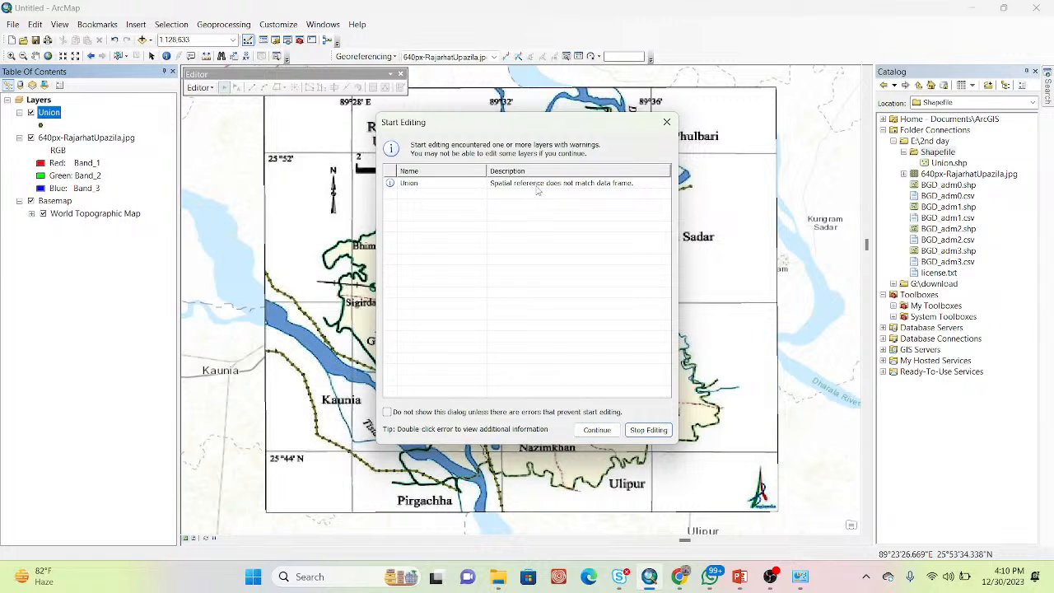
{"action": "left_click", "coordinate": [538, 186]}
{"action": "left_click", "coordinate": [597, 429]}
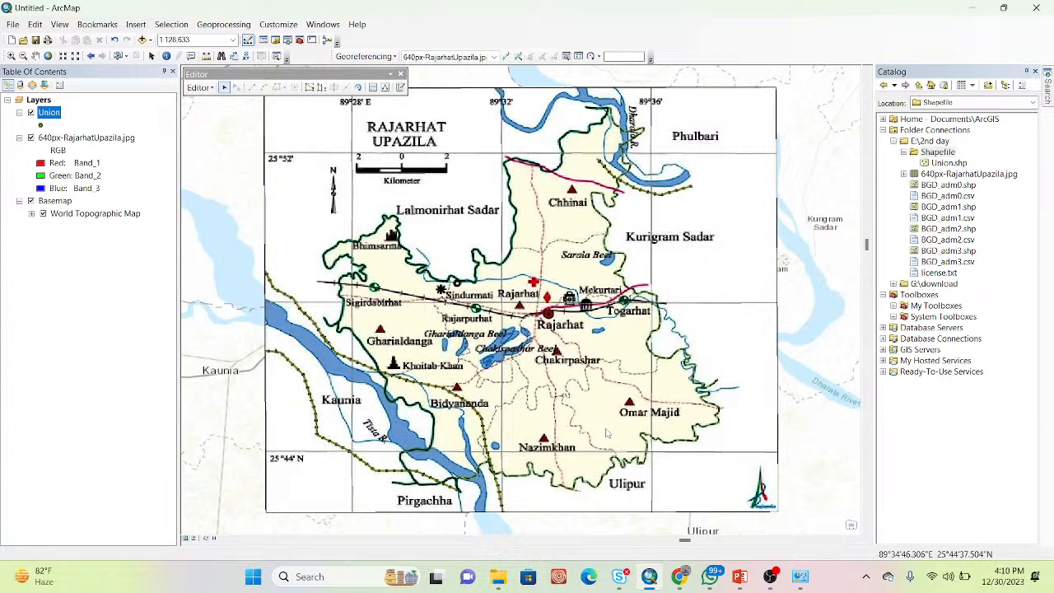
Examine the Feature Extent properties of Union.shp and the feature editing options of the Union layer
{"action": "left_click", "coordinate": [943, 163]}
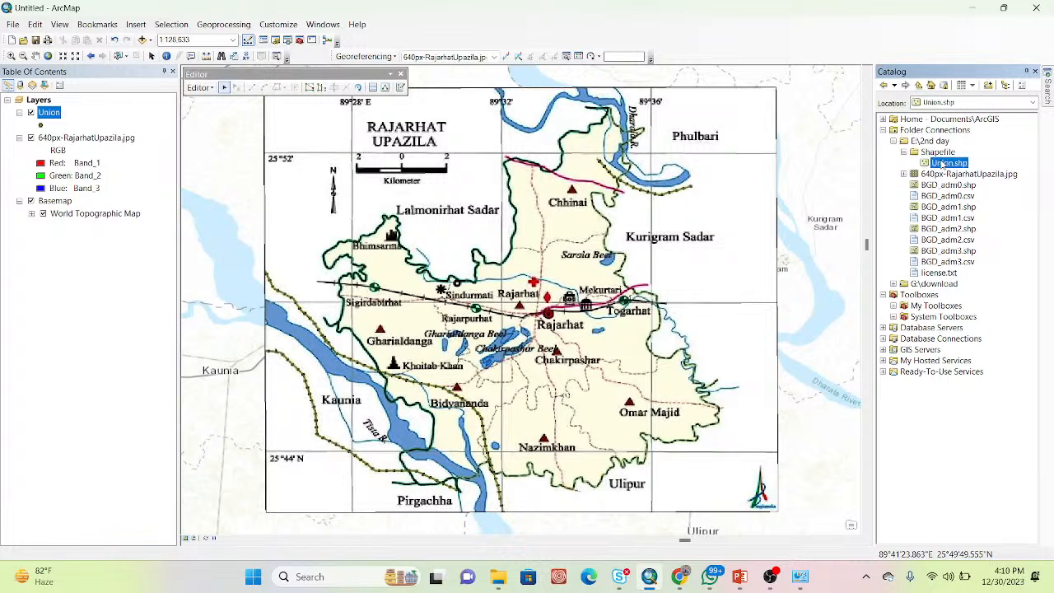
{"action": "double_click", "coordinate": [942, 164]}
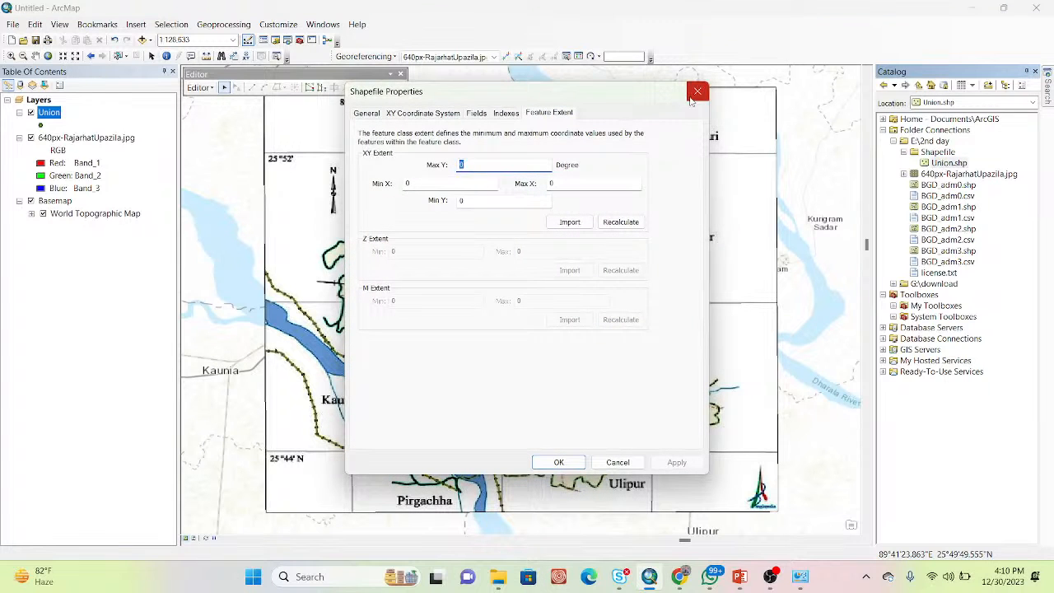
{"action": "left_click", "coordinate": [696, 92]}
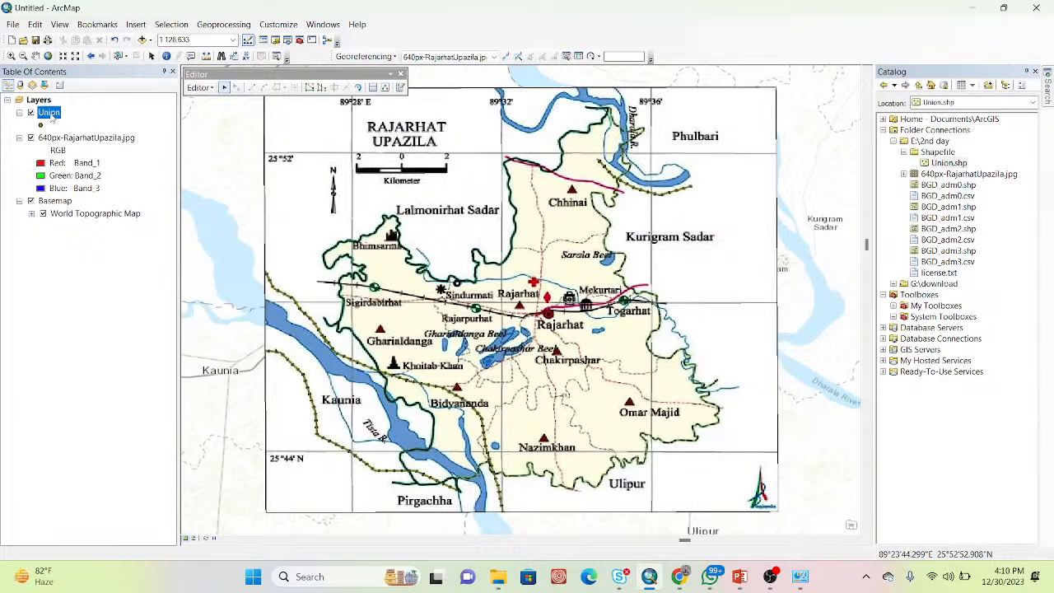
{"action": "right_click", "coordinate": [53, 116]}
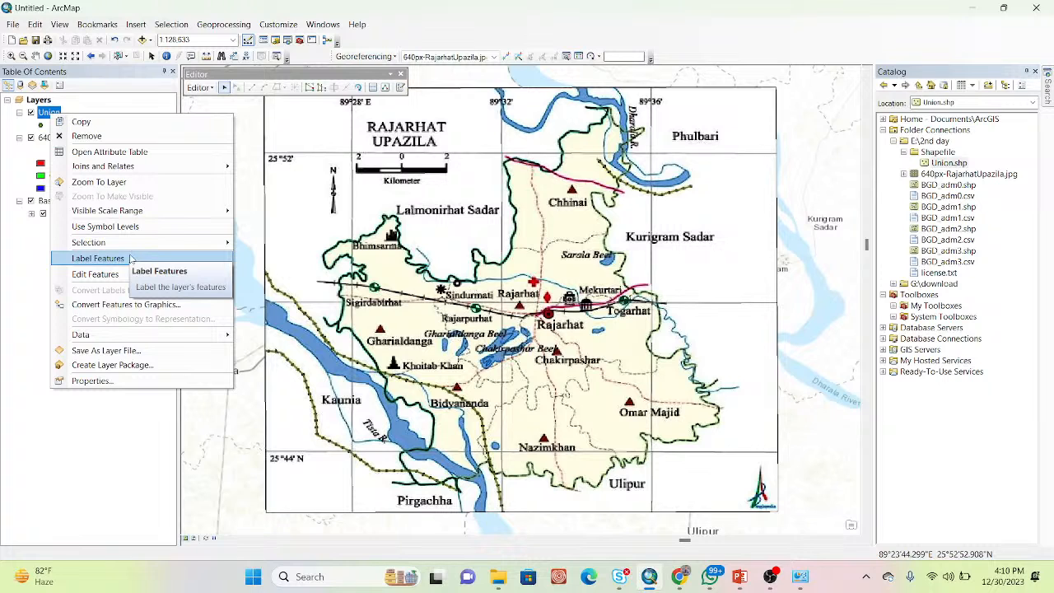
{"action": "mouse_move", "coordinate": [116, 275]}
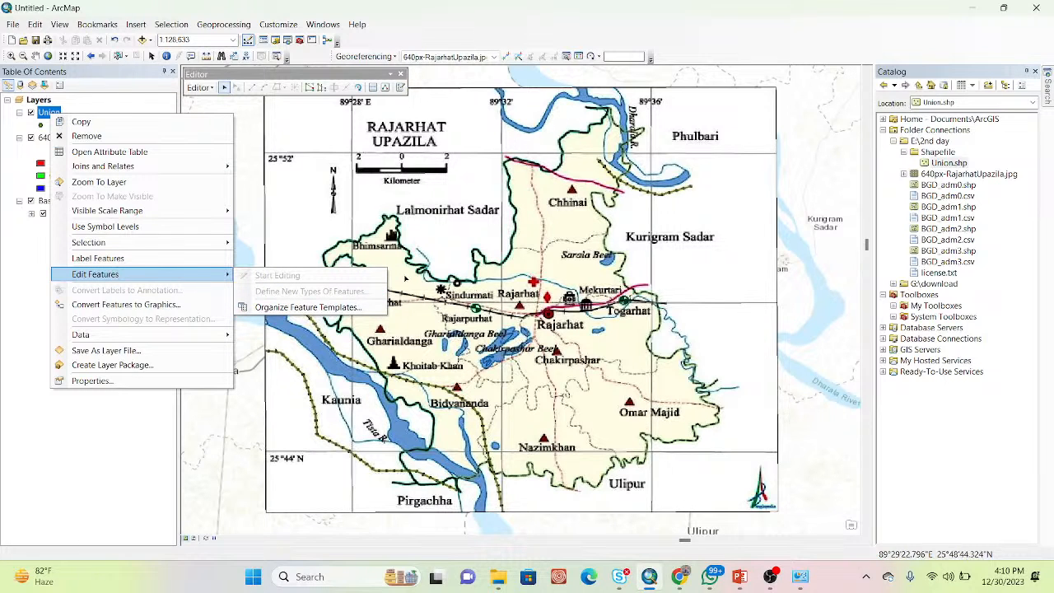
{"action": "left_click", "coordinate": [949, 168]}
{"action": "double_click", "coordinate": [949, 164]}
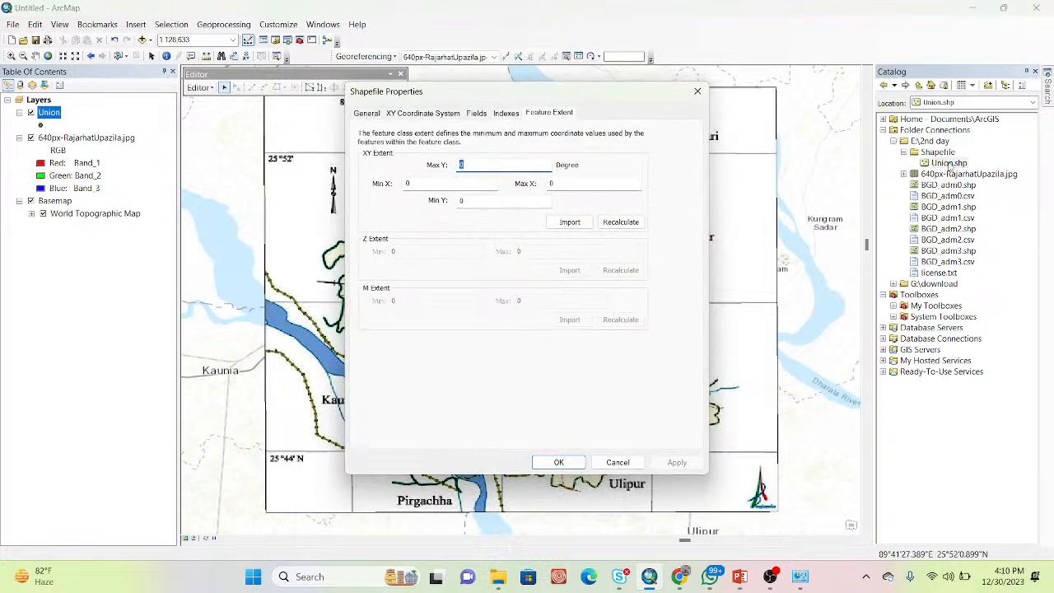
{"action": "left_click", "coordinate": [698, 92]}
Look through the export options for Union.shp and check its shapefile properties again
{"action": "left_click", "coordinate": [949, 163]}
{"action": "right_click", "coordinate": [949, 164]}
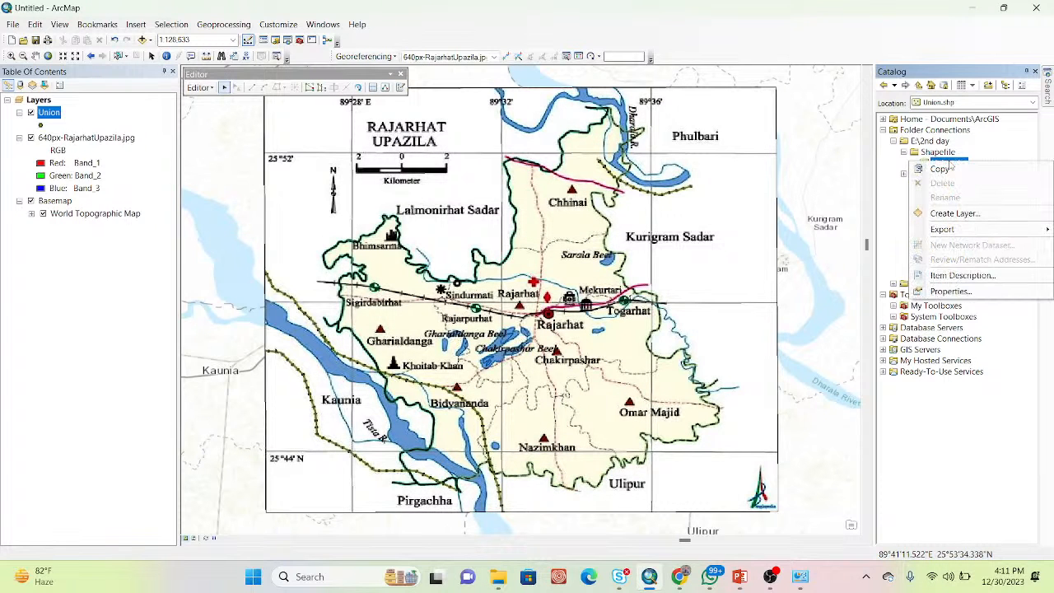
{"action": "mouse_move", "coordinate": [959, 231]}
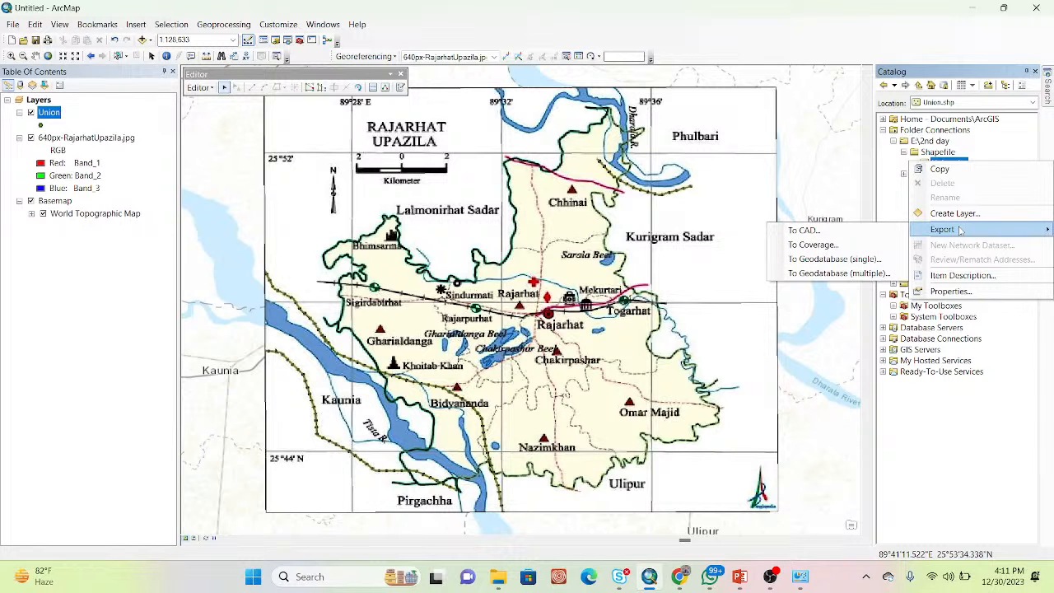
{"action": "left_click", "coordinate": [951, 292]}
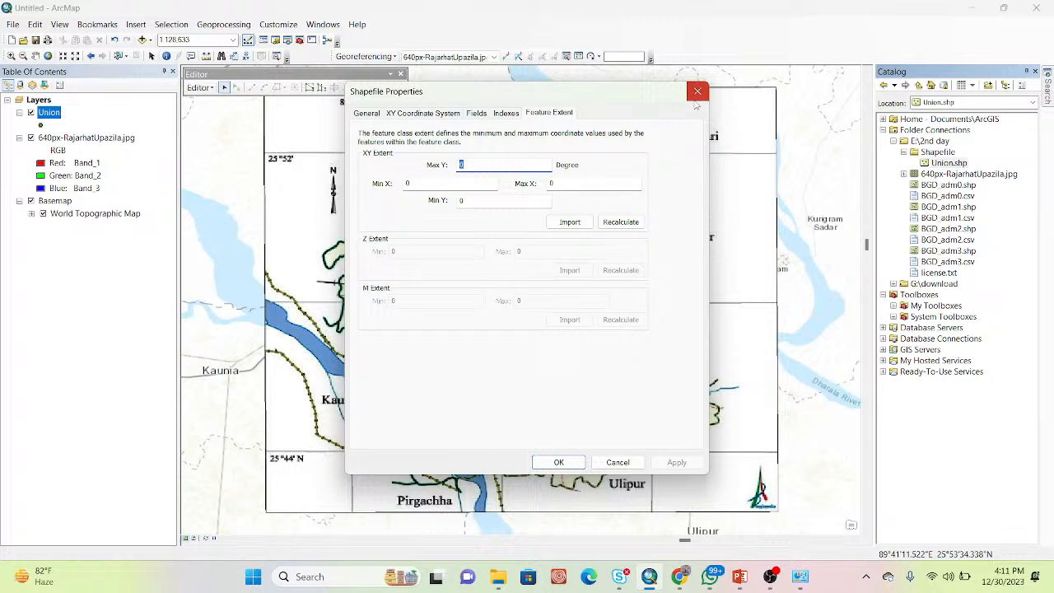
{"action": "left_click", "coordinate": [696, 90]}
View the available point symbols for the Union layer and close the Symbol Selector without changing anything
{"action": "left_click", "coordinate": [947, 163]}
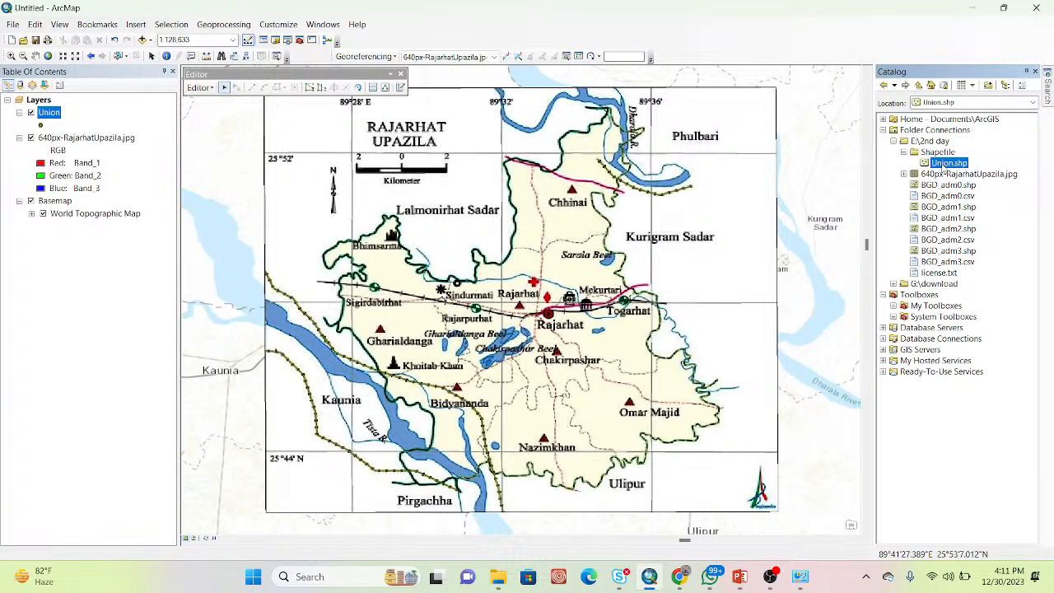
{"action": "left_click", "coordinate": [41, 126]}
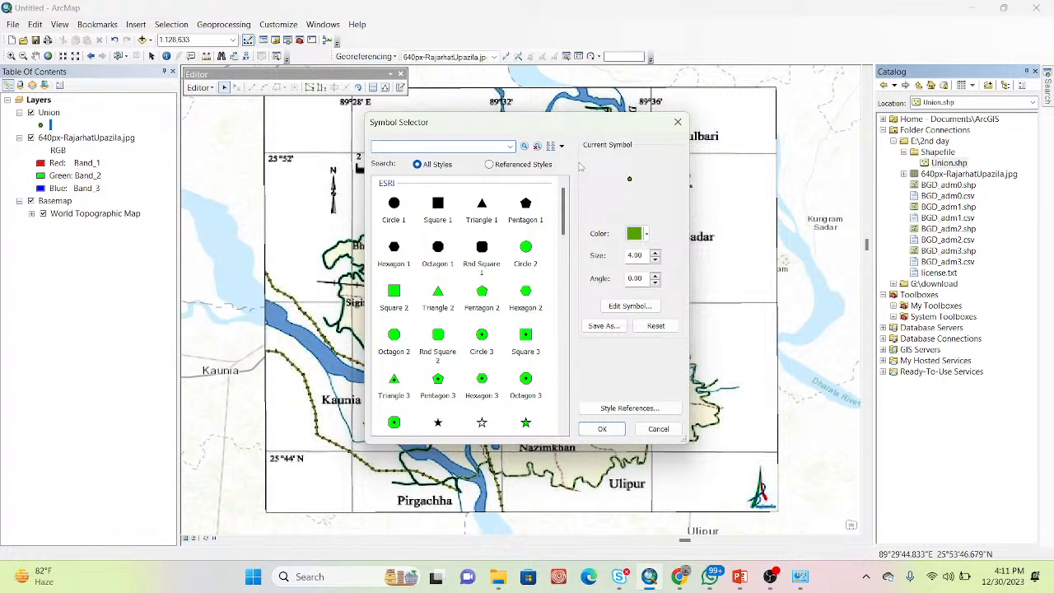
{"action": "left_click", "coordinate": [677, 122]}
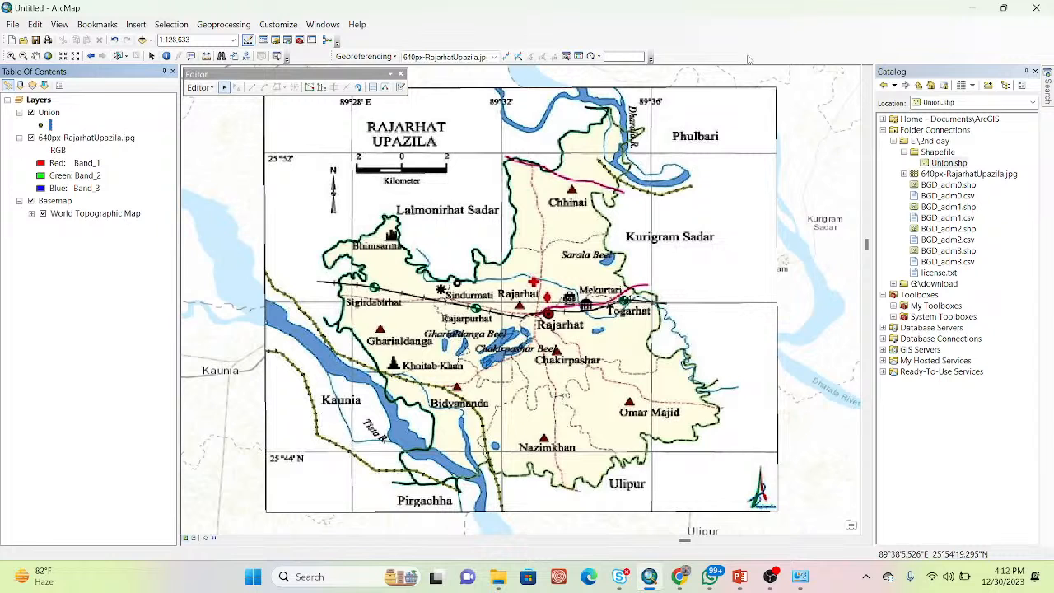
Look through the item types that can be created in the Shapefile folder
{"action": "left_click", "coordinate": [946, 163]}
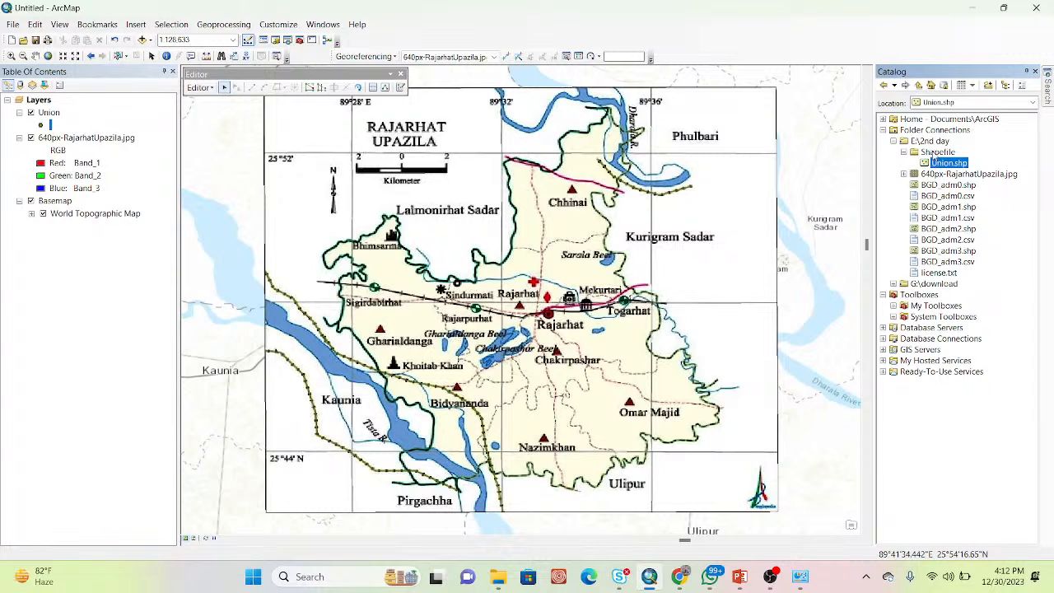
{"action": "left_click", "coordinate": [936, 154]}
{"action": "right_click", "coordinate": [936, 154]}
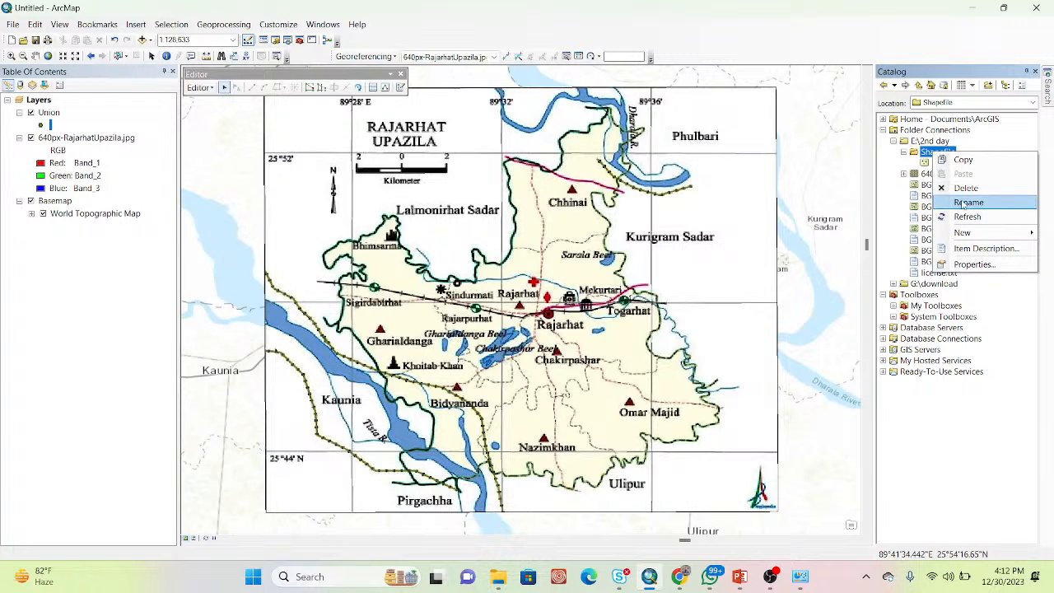
{"action": "mouse_move", "coordinate": [972, 237]}
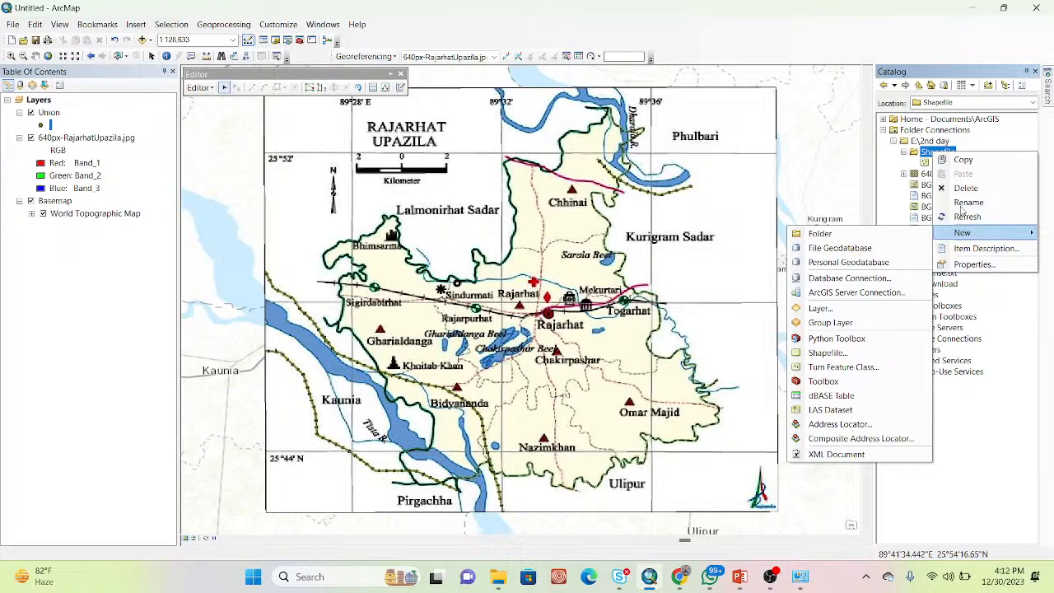
Review the general, XY coordinate system, fields, indexes and feature extent properties of Union.shp
{"action": "left_click", "coordinate": [926, 163]}
{"action": "double_click", "coordinate": [926, 163]}
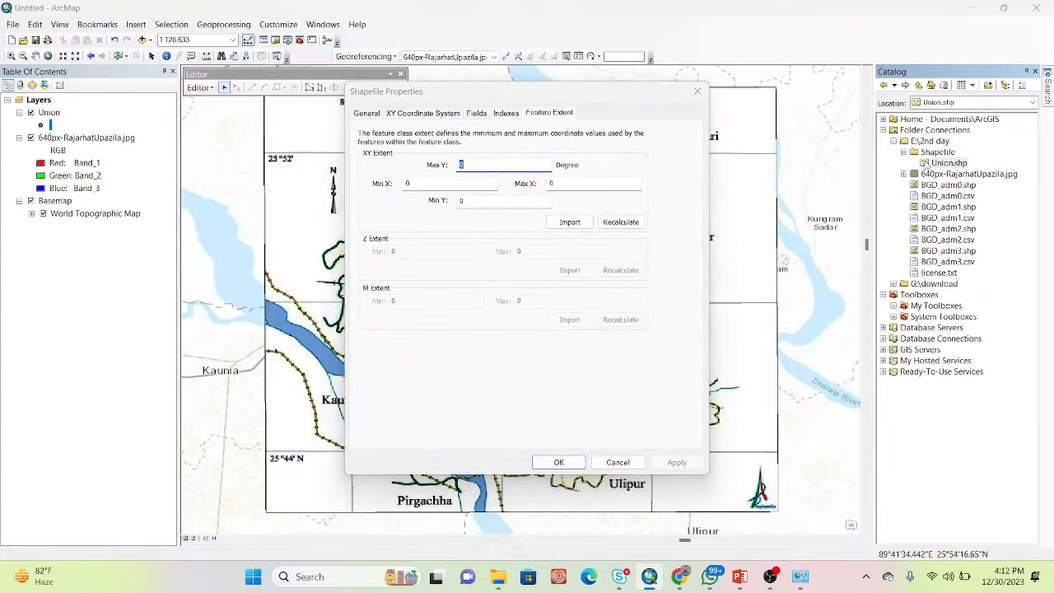
{"action": "left_click", "coordinate": [371, 115]}
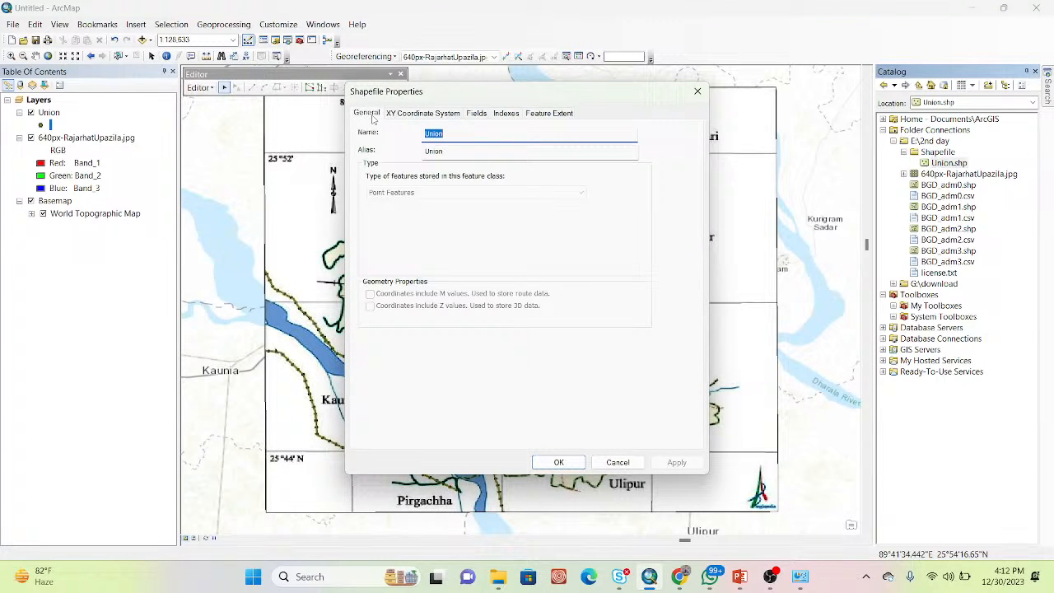
{"action": "left_click", "coordinate": [423, 115]}
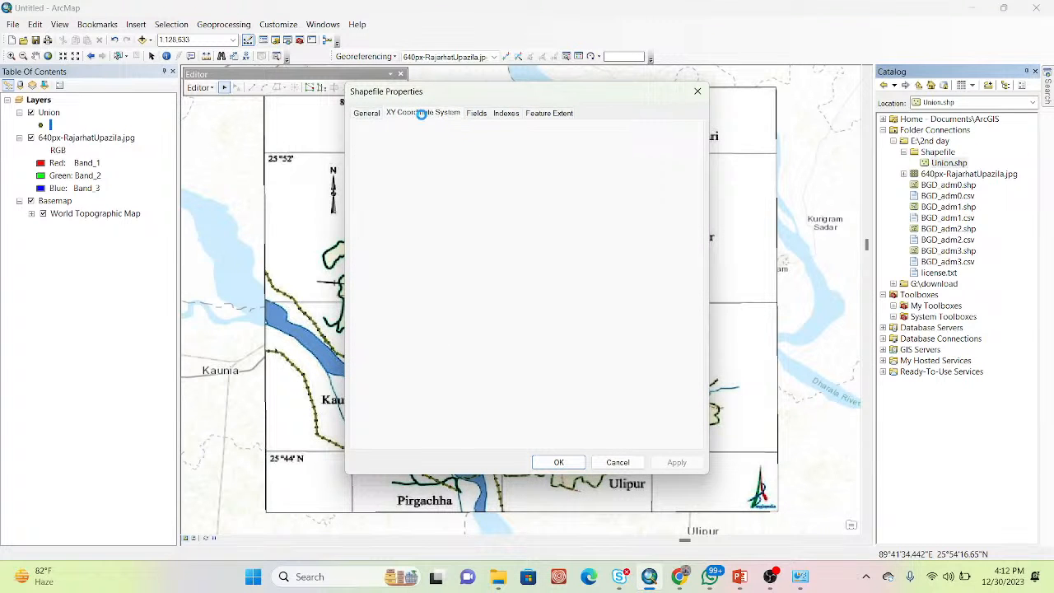
{"action": "left_click", "coordinate": [476, 115]}
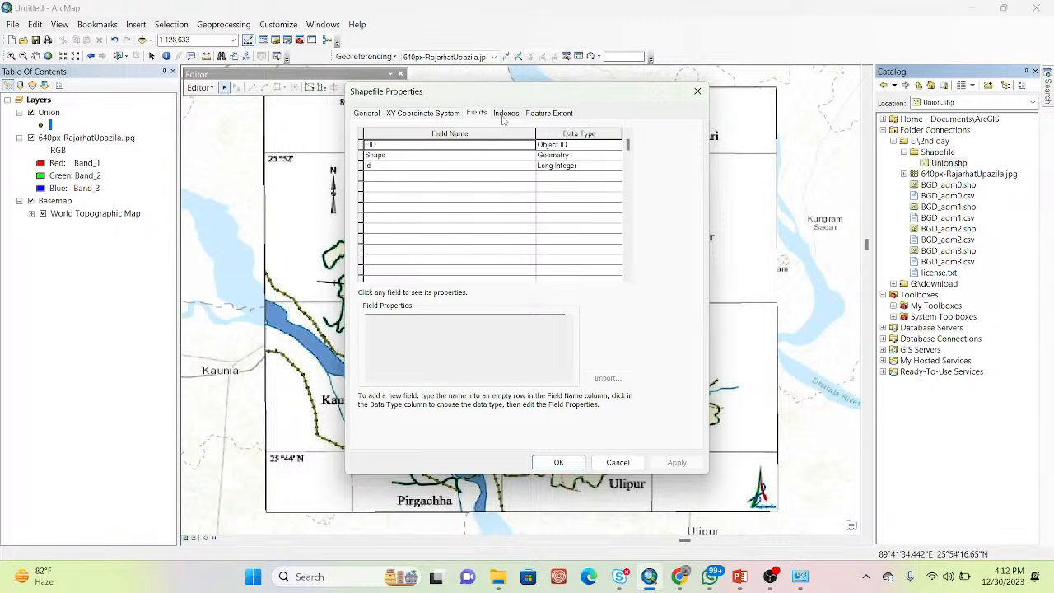
{"action": "left_click", "coordinate": [507, 117]}
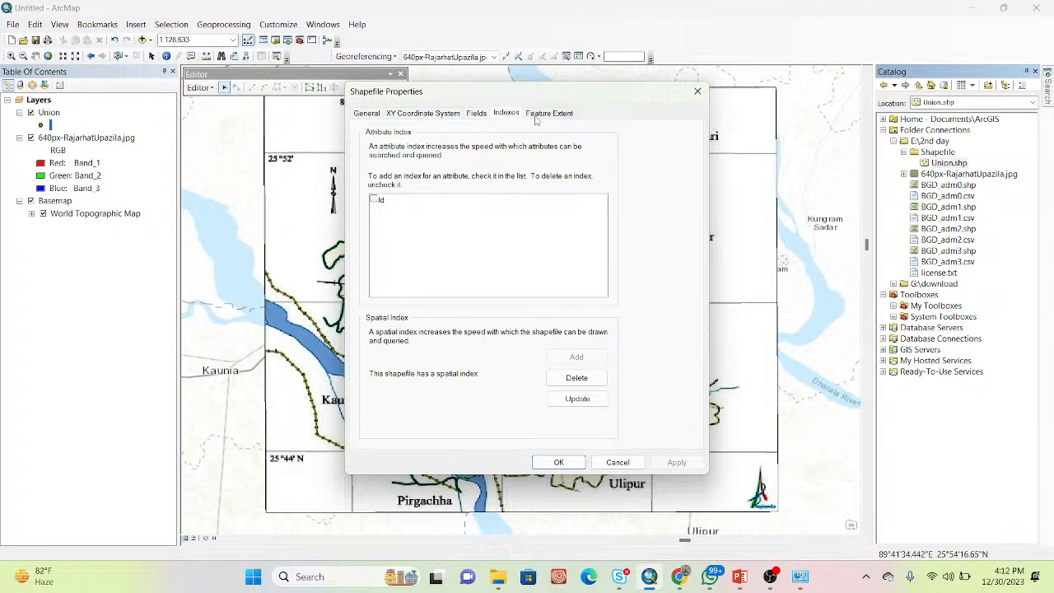
{"action": "left_click", "coordinate": [537, 115]}
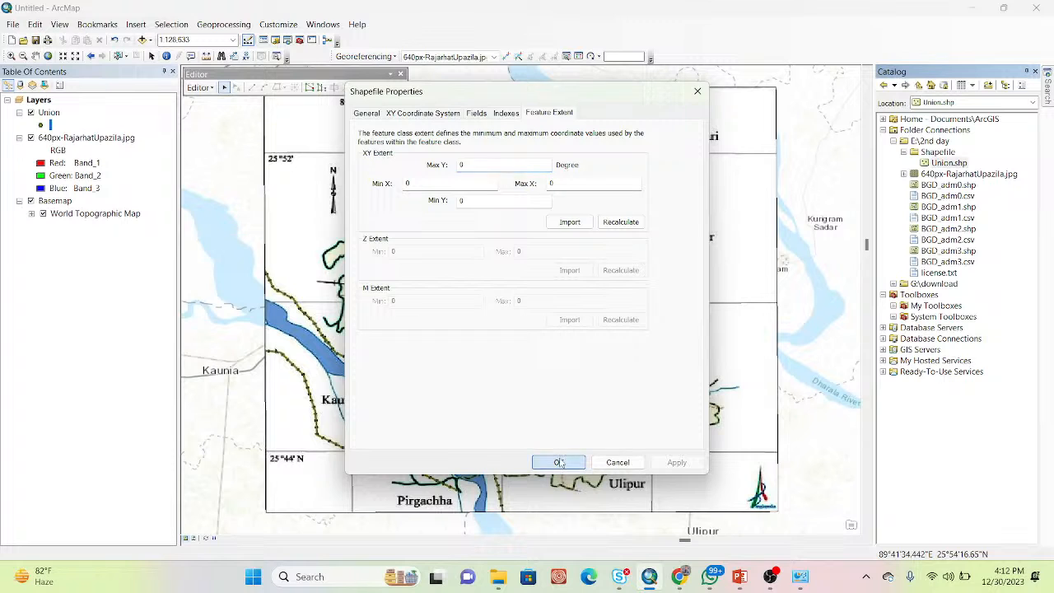
{"action": "left_click", "coordinate": [558, 462]}
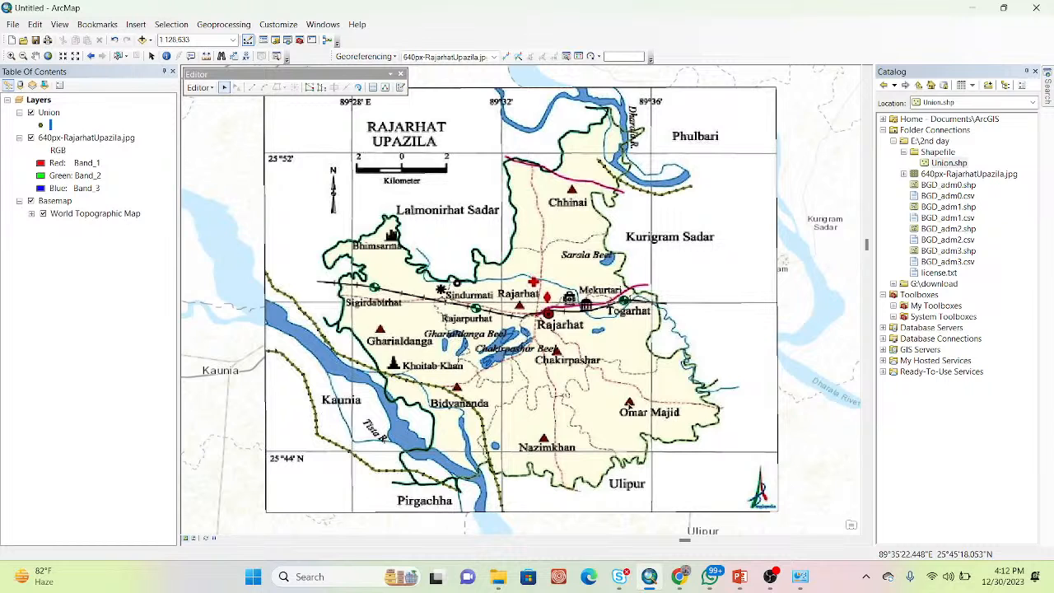
Stop the current editing session and start a new one on the Union layer, continuing past the spatial reference warning
{"action": "left_click", "coordinate": [200, 87]}
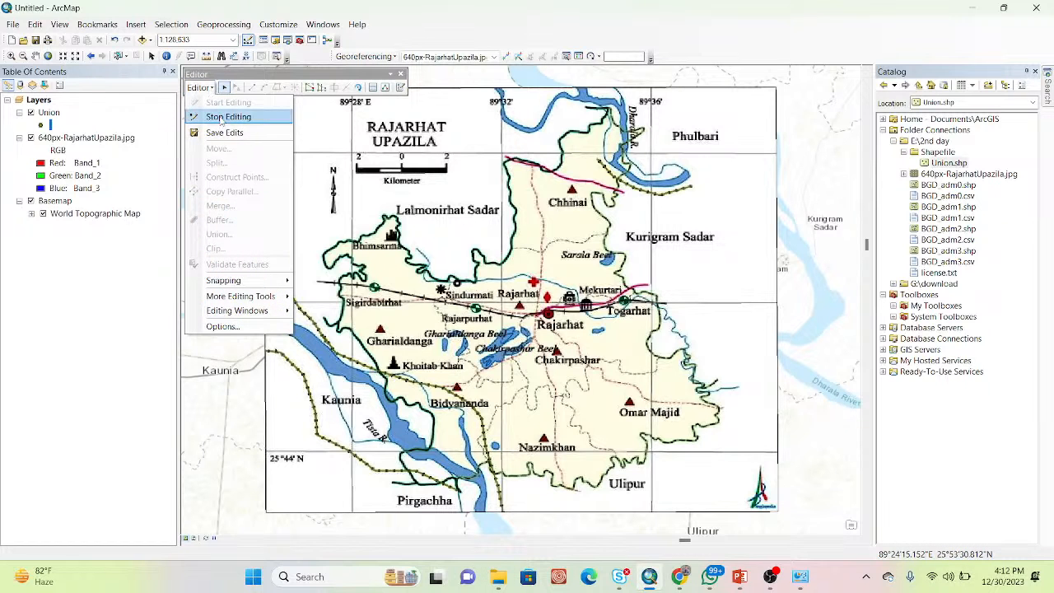
{"action": "left_click", "coordinate": [222, 117]}
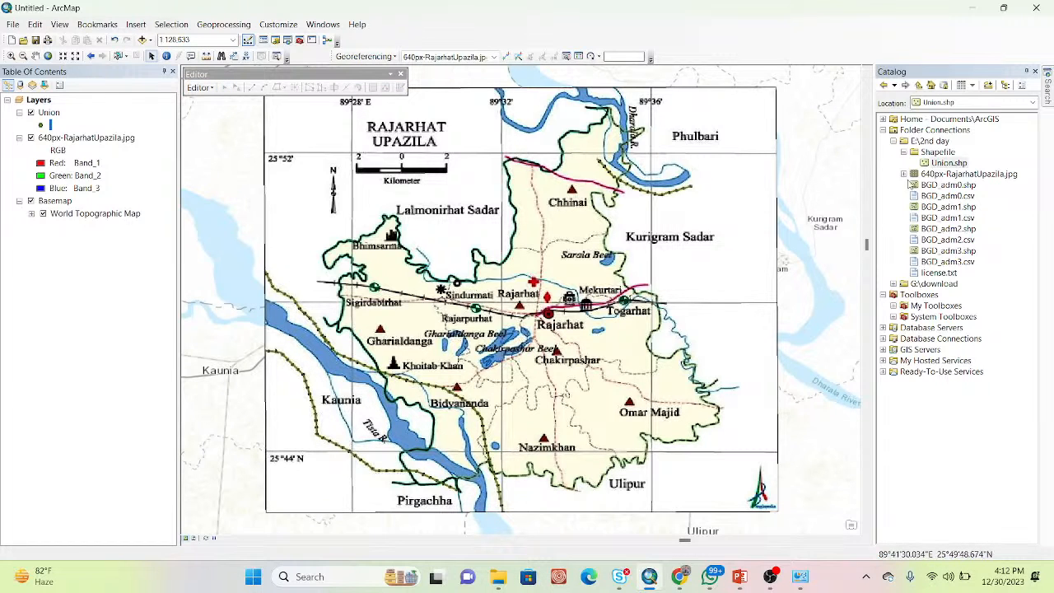
{"action": "left_click", "coordinate": [946, 162]}
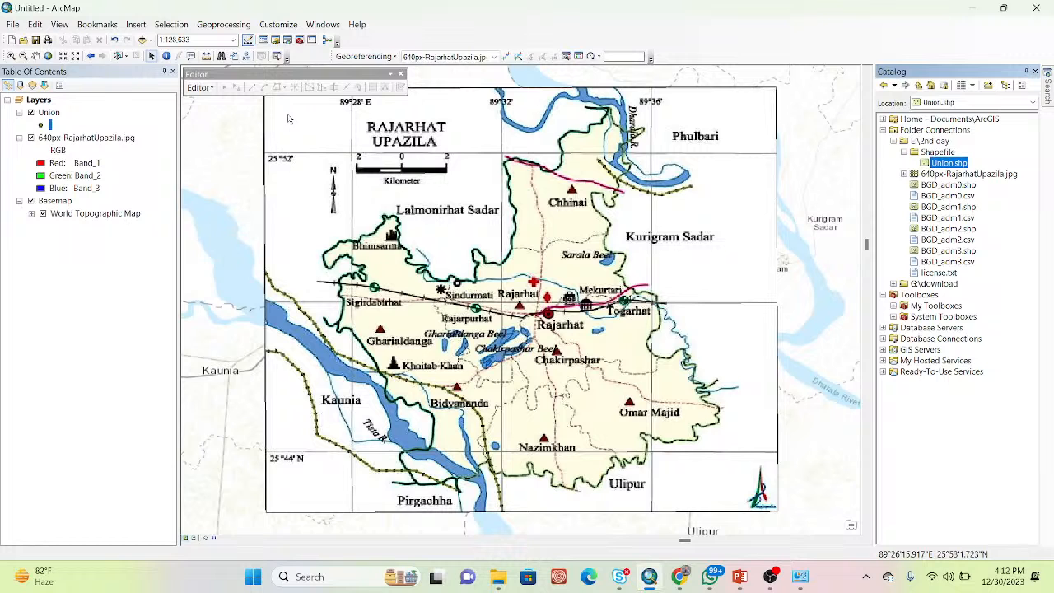
{"action": "left_click", "coordinate": [47, 112]}
{"action": "right_click", "coordinate": [50, 113]}
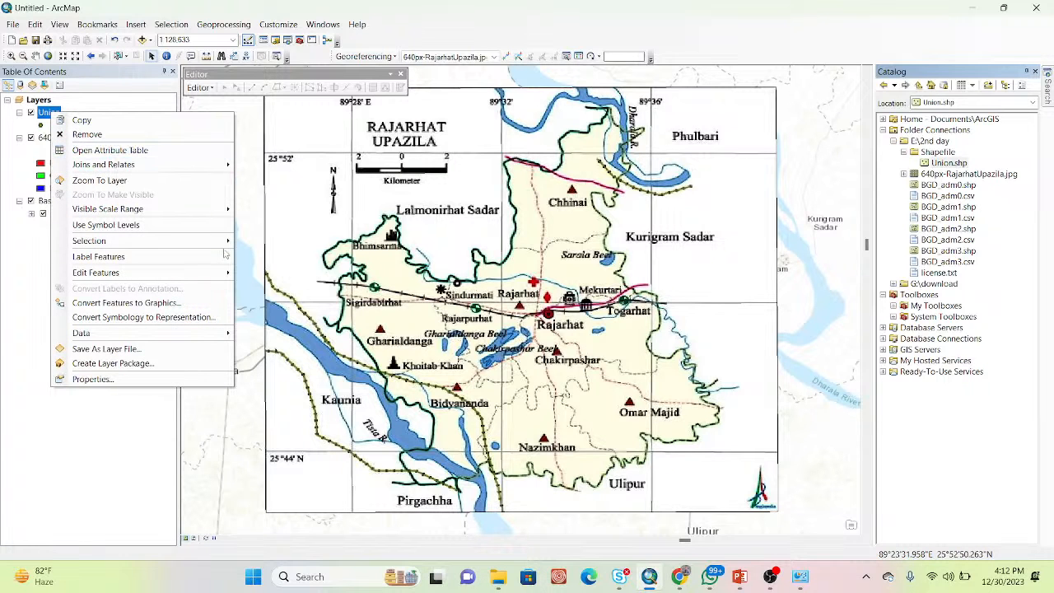
{"action": "mouse_move", "coordinate": [209, 279]}
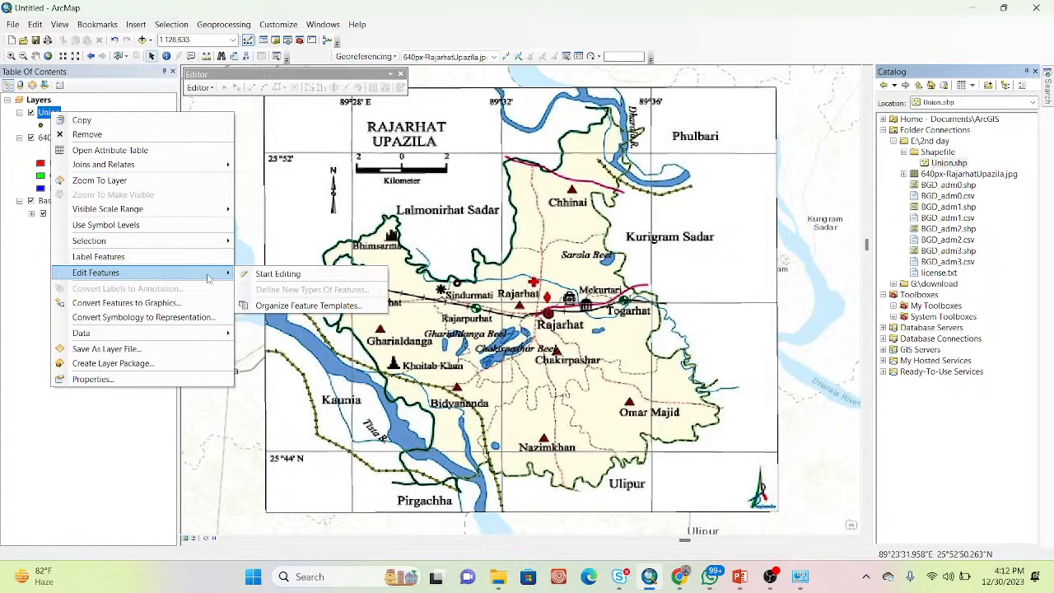
{"action": "left_click", "coordinate": [278, 274]}
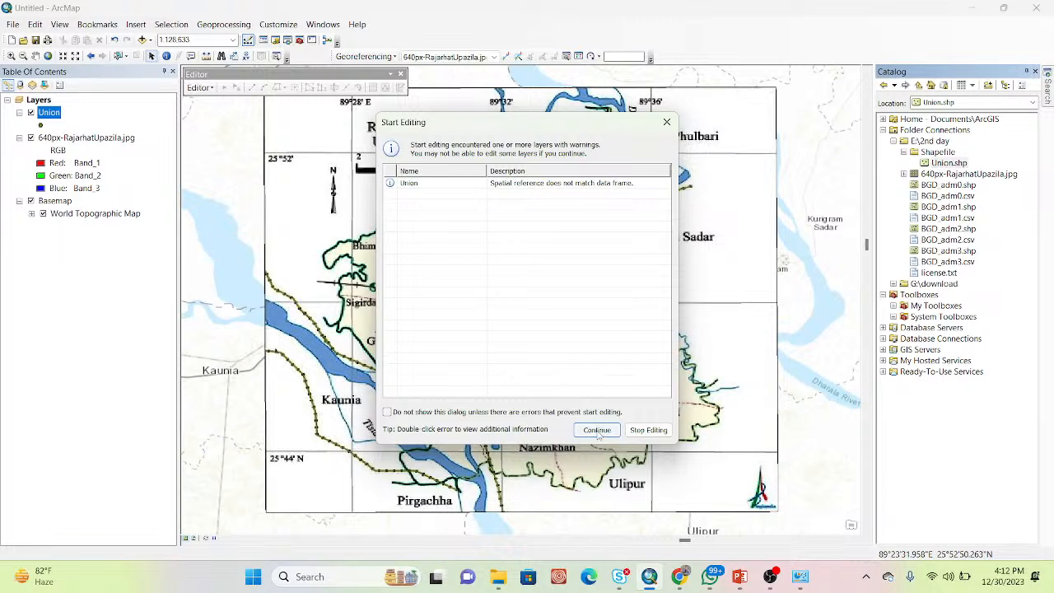
{"action": "left_click", "coordinate": [597, 429]}
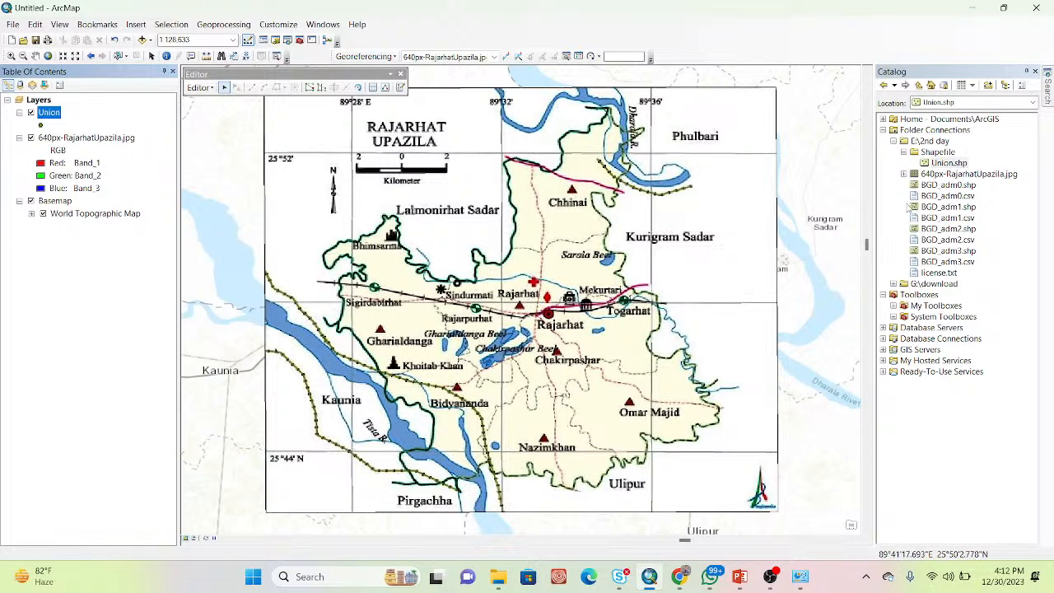
{"action": "double_click", "coordinate": [943, 164]}
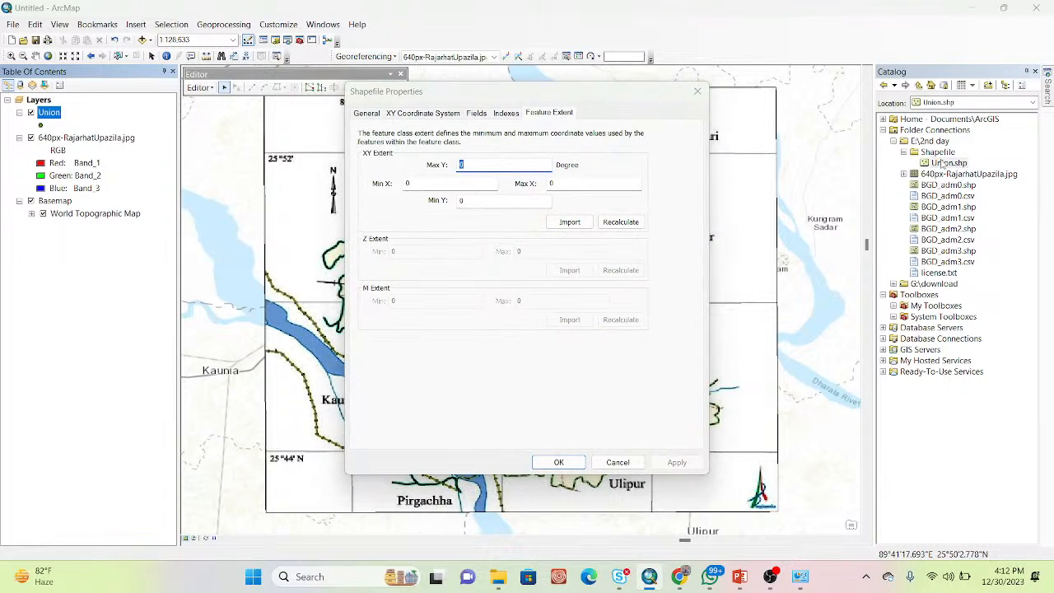
{"action": "left_click", "coordinate": [696, 98]}
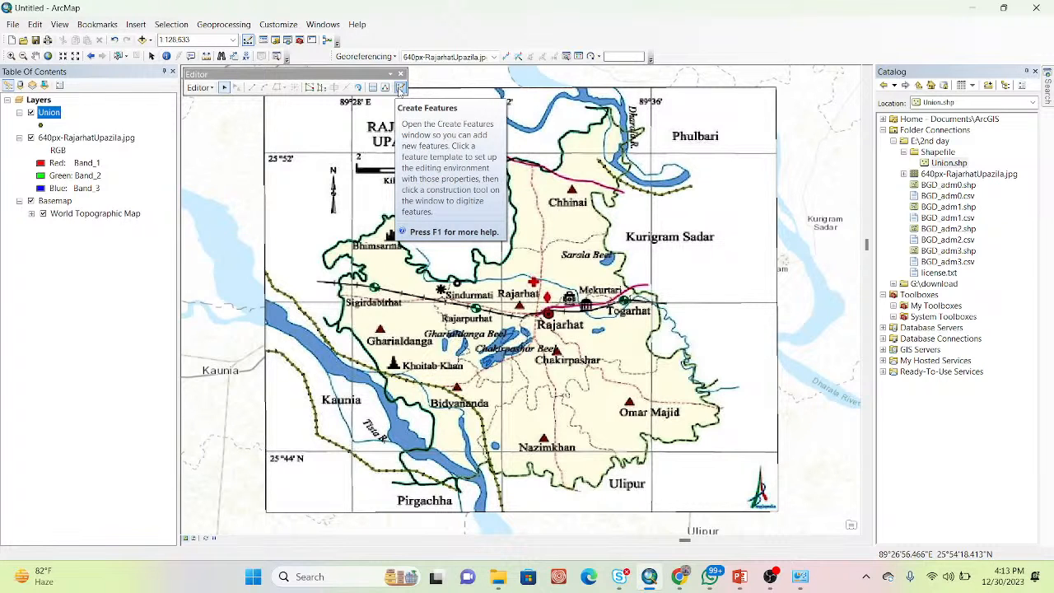
Using the Union template's Point tool, digitize points on the triangle markers at Omar Majid, Nazimkhan, Bidyananda, Gharialdanga, Chakirpashar, Rajarhat and Chhinai
{"action": "left_click", "coordinate": [400, 88]}
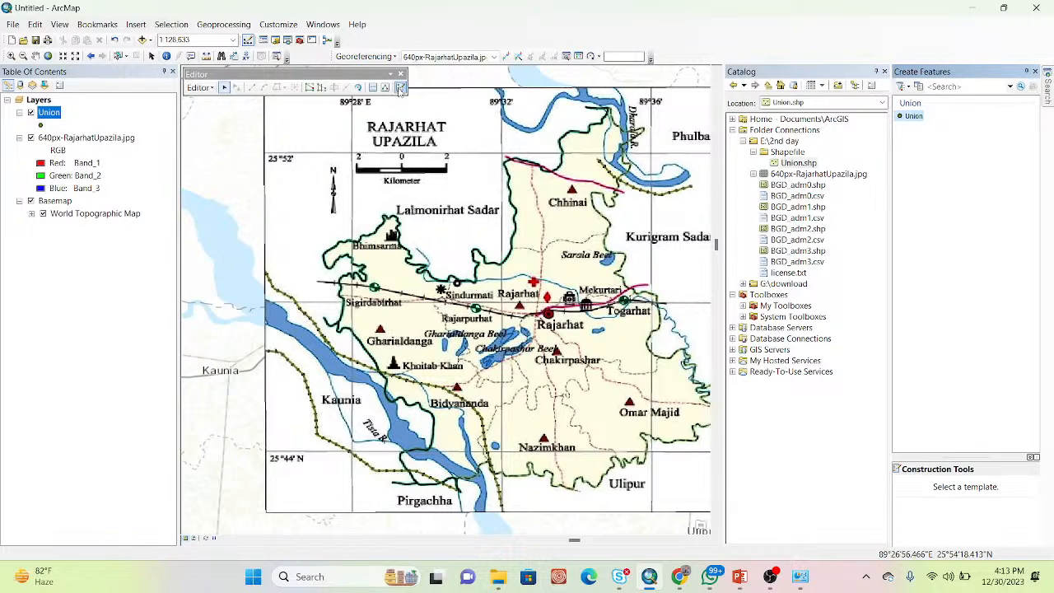
{"action": "left_click", "coordinate": [910, 116]}
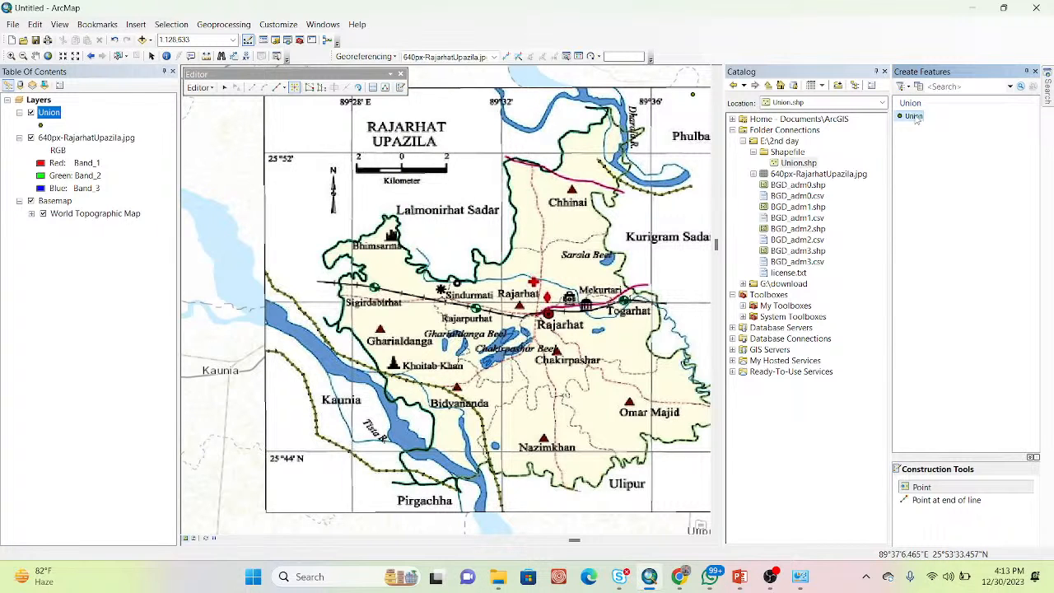
{"action": "left_click", "coordinate": [920, 489]}
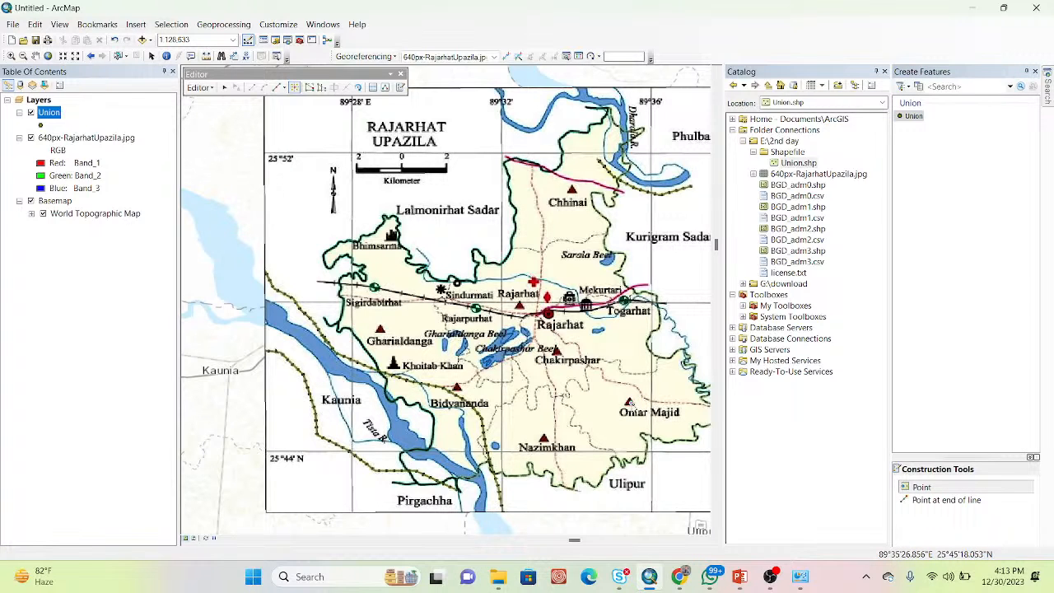
{"action": "left_click", "coordinate": [629, 402]}
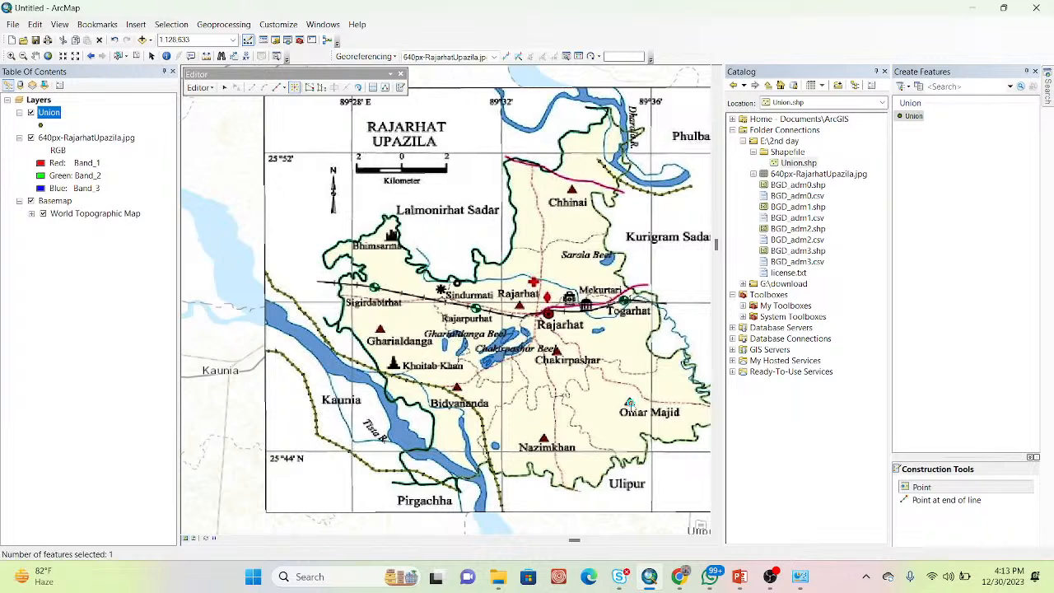
{"action": "left_click", "coordinate": [543, 440]}
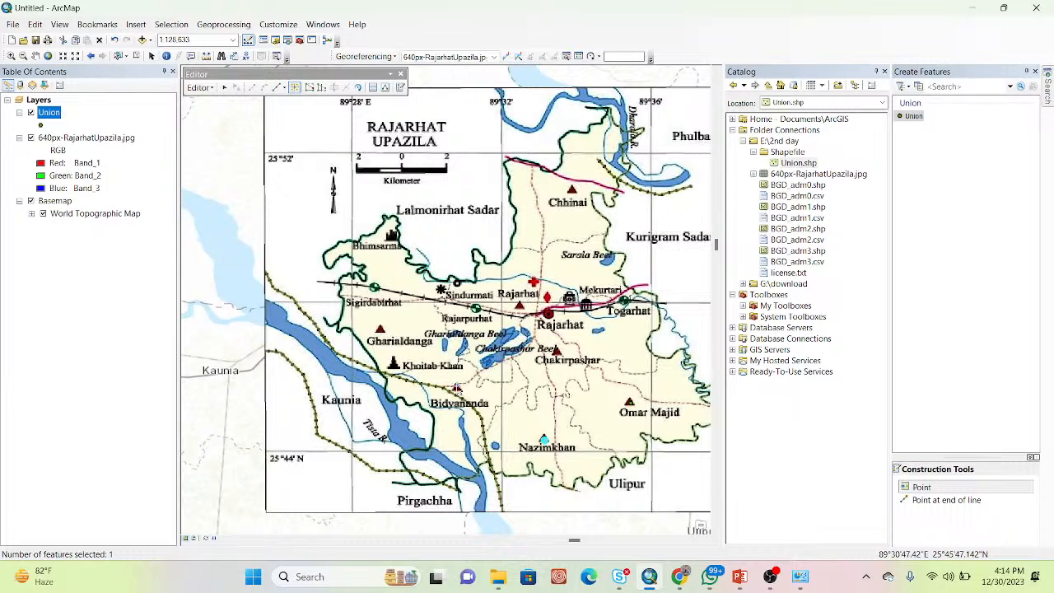
{"action": "left_click", "coordinate": [458, 389]}
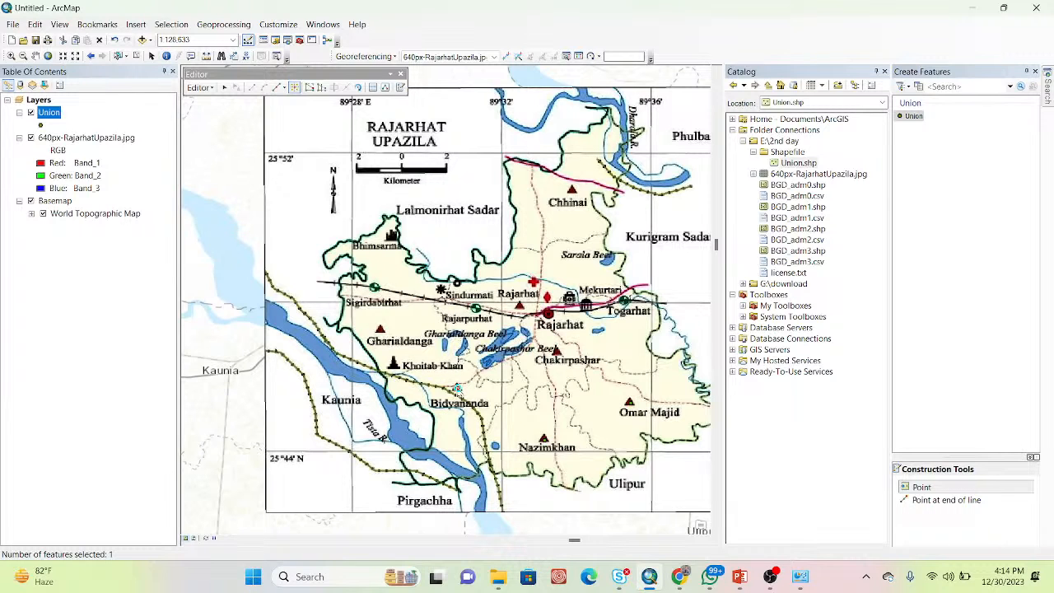
{"action": "left_click", "coordinate": [379, 331]}
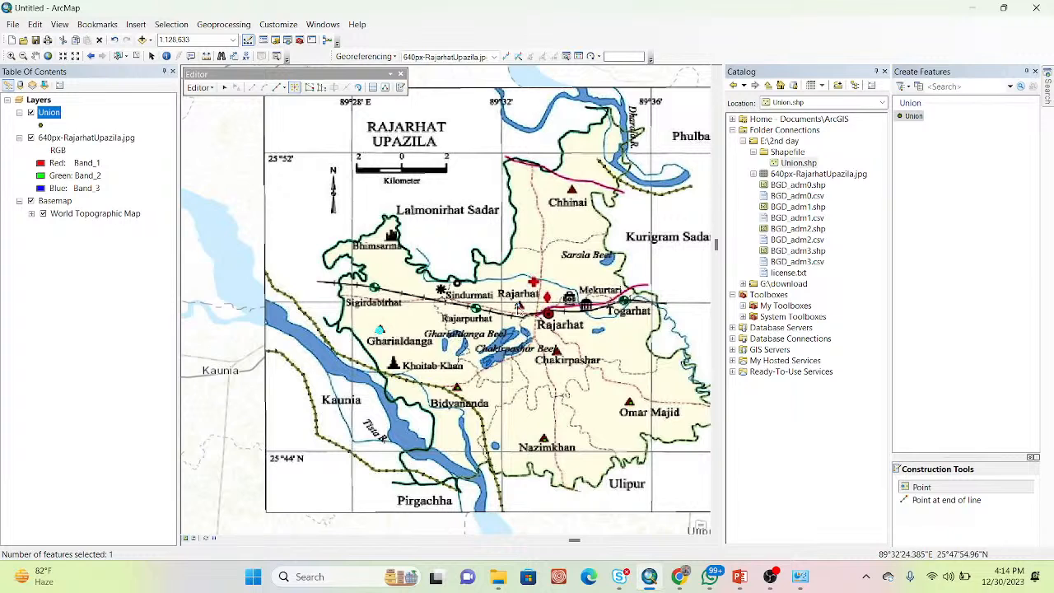
{"action": "left_click", "coordinate": [558, 353]}
{"action": "left_click", "coordinate": [520, 306]}
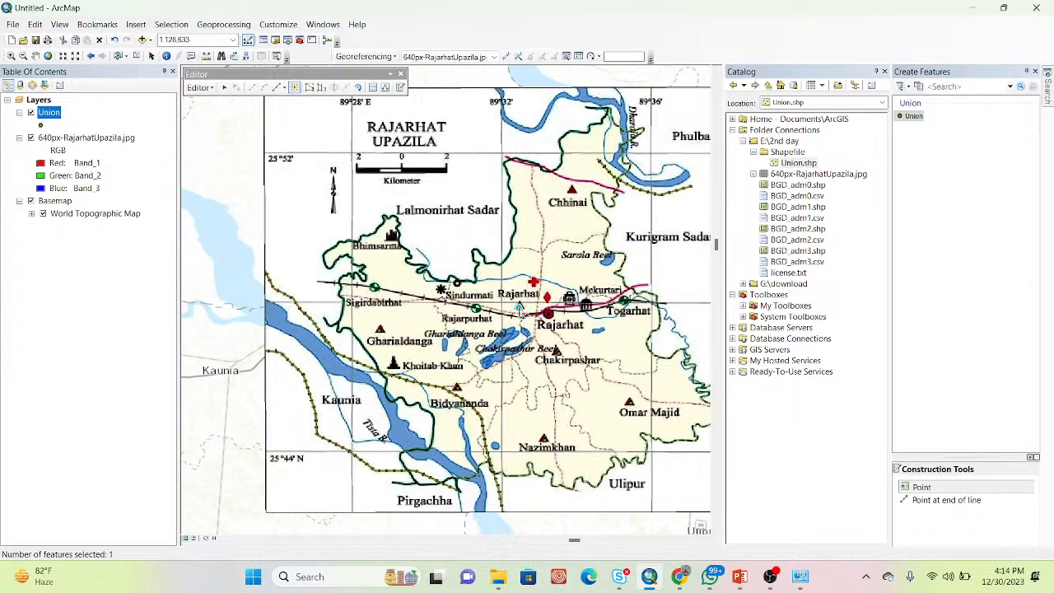
{"action": "left_click", "coordinate": [571, 192]}
Stop editing the Union layer and save the digitized points
{"action": "left_click", "coordinate": [210, 88]}
{"action": "left_click", "coordinate": [230, 118]}
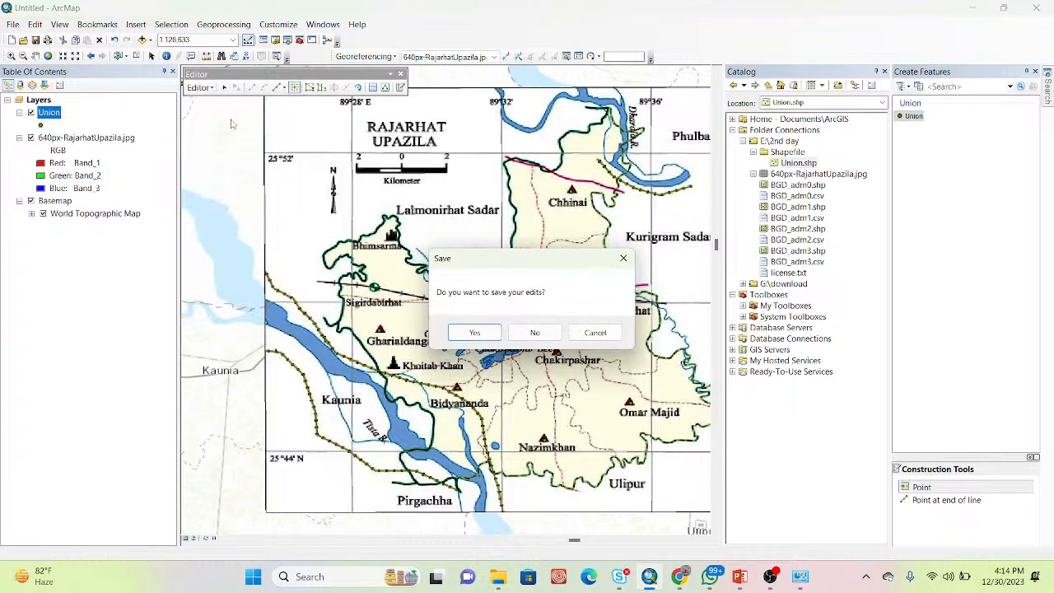
{"action": "left_click", "coordinate": [474, 331]}
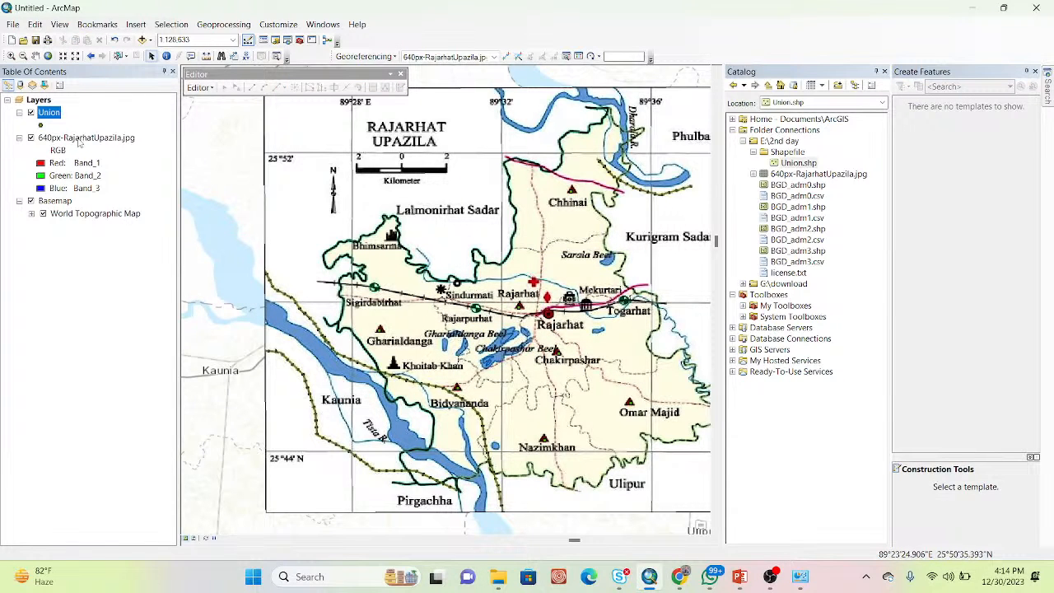
Open the Union layer's attribute table, widen its window and place it clear of the map's upper part
{"action": "right_click", "coordinate": [51, 115]}
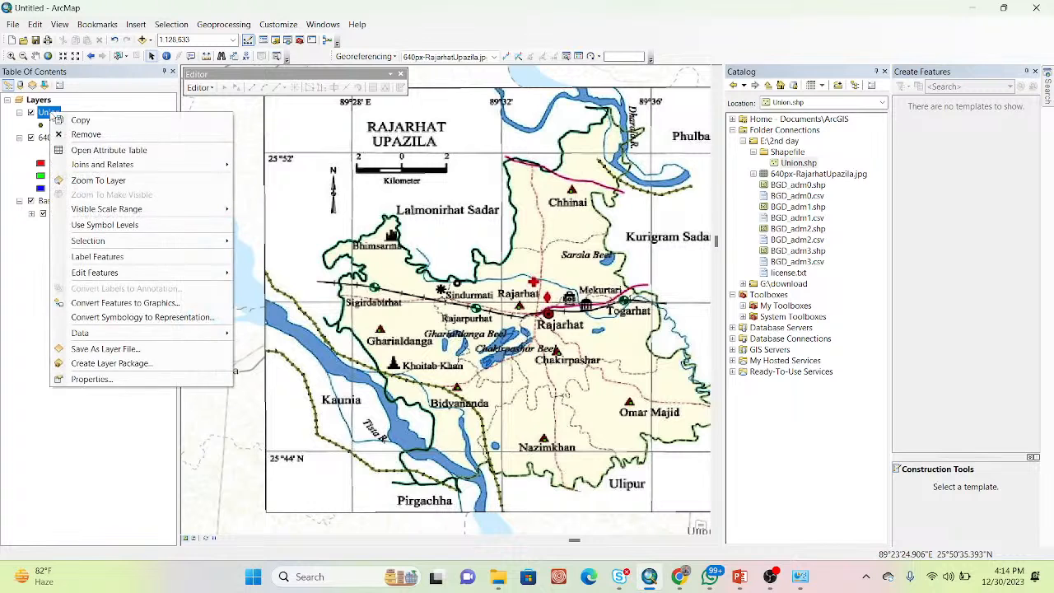
{"action": "left_click", "coordinate": [98, 152]}
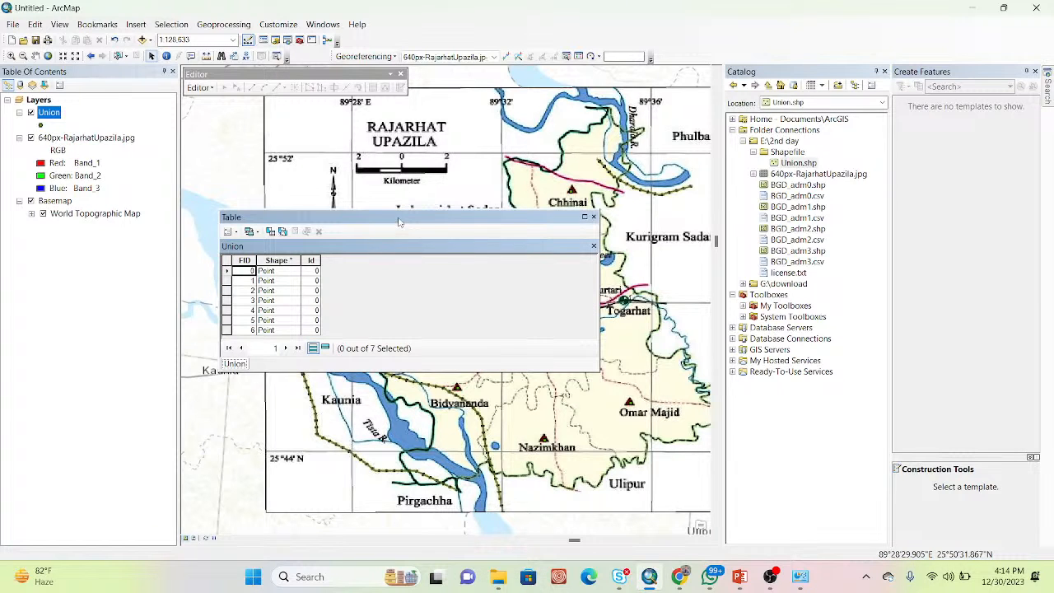
{"action": "left_click_drag", "start_coordinate": [399, 221], "coordinate": [396, 168]}
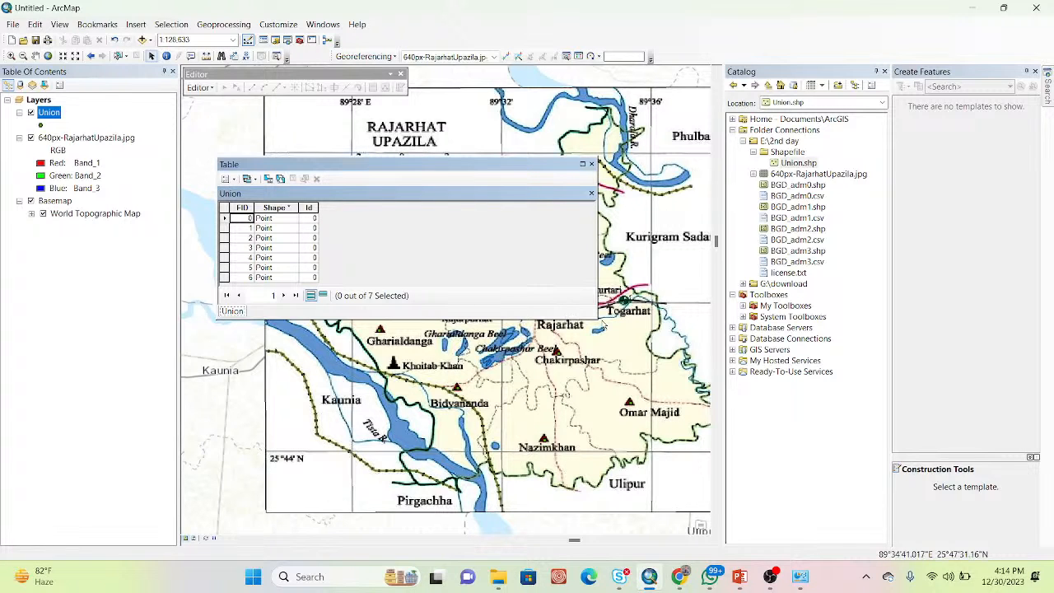
{"action": "left_click_drag", "start_coordinate": [596, 317], "coordinate": [679, 319]}
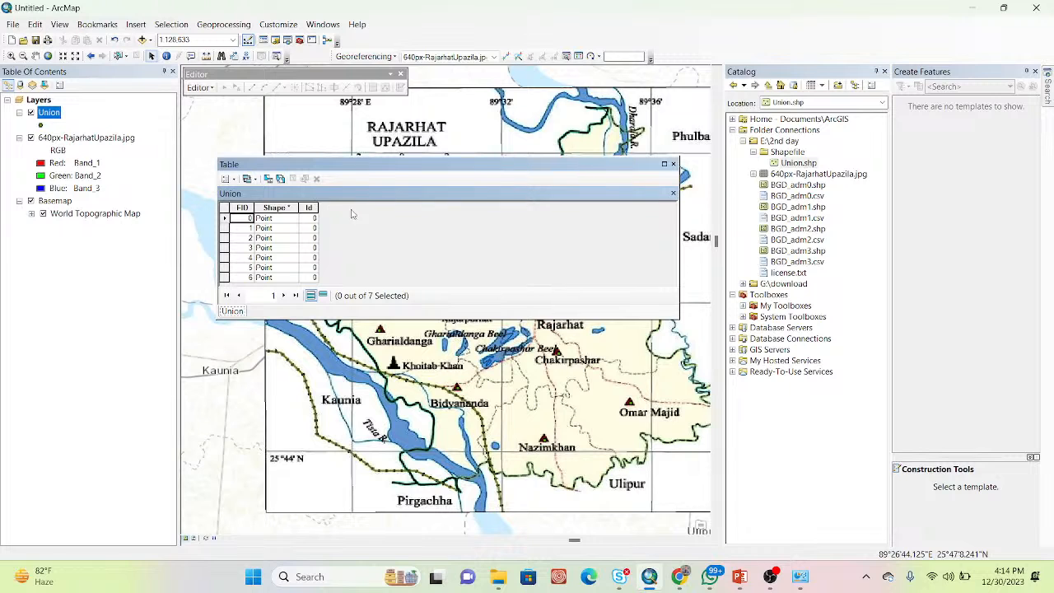
{"action": "left_click_drag", "start_coordinate": [414, 165], "coordinate": [260, 249]}
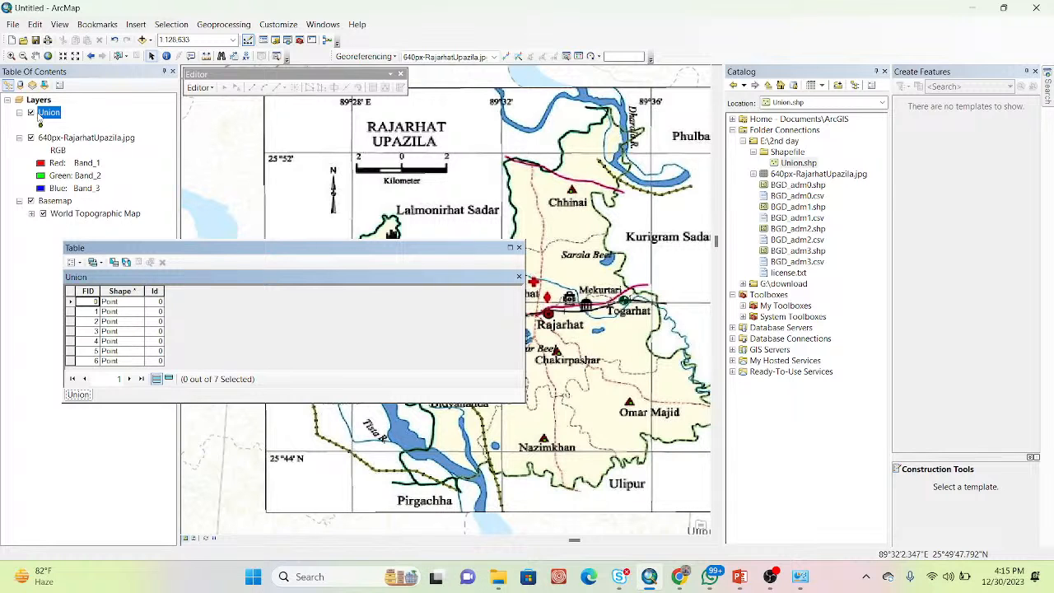
Add a Text field named Union_name with length 50 to the Union table and narrow its column
{"action": "left_click", "coordinate": [80, 263]}
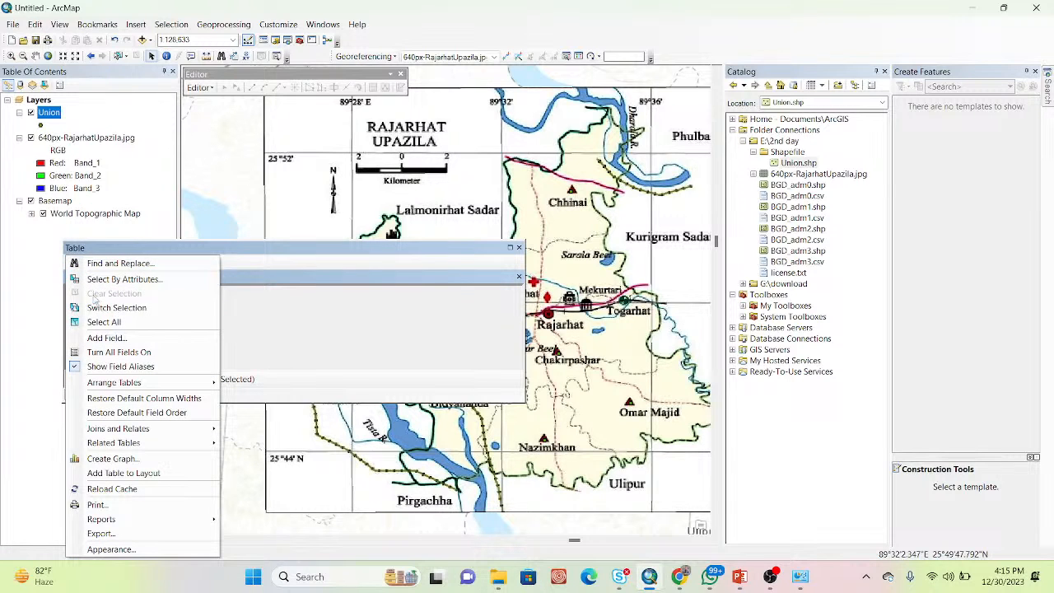
{"action": "left_click", "coordinate": [100, 339]}
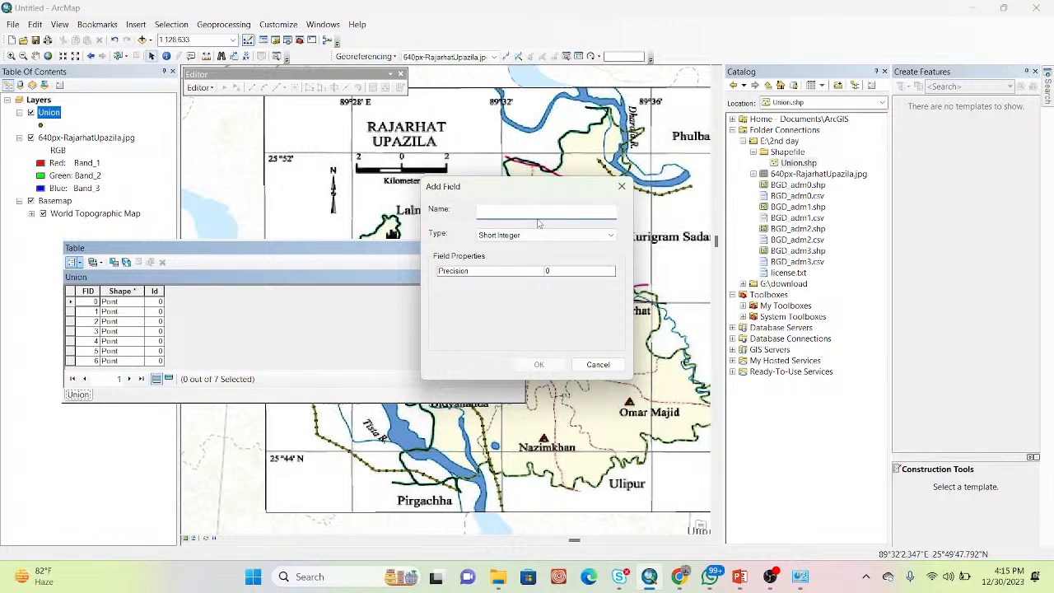
{"action": "type", "text": "Union_name"}
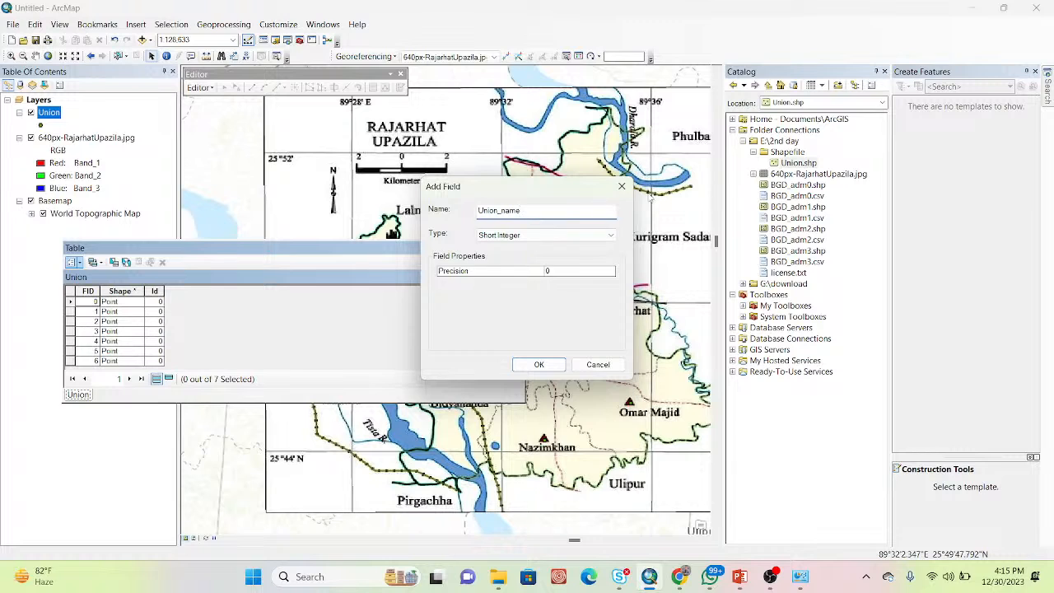
{"action": "left_click", "coordinate": [607, 236]}
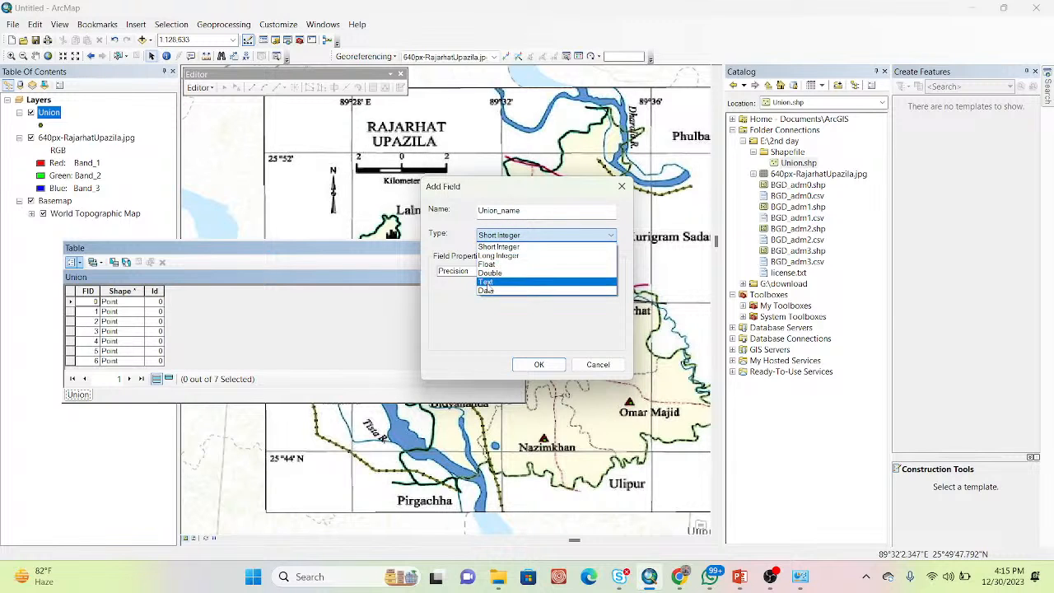
{"action": "left_click", "coordinate": [487, 283]}
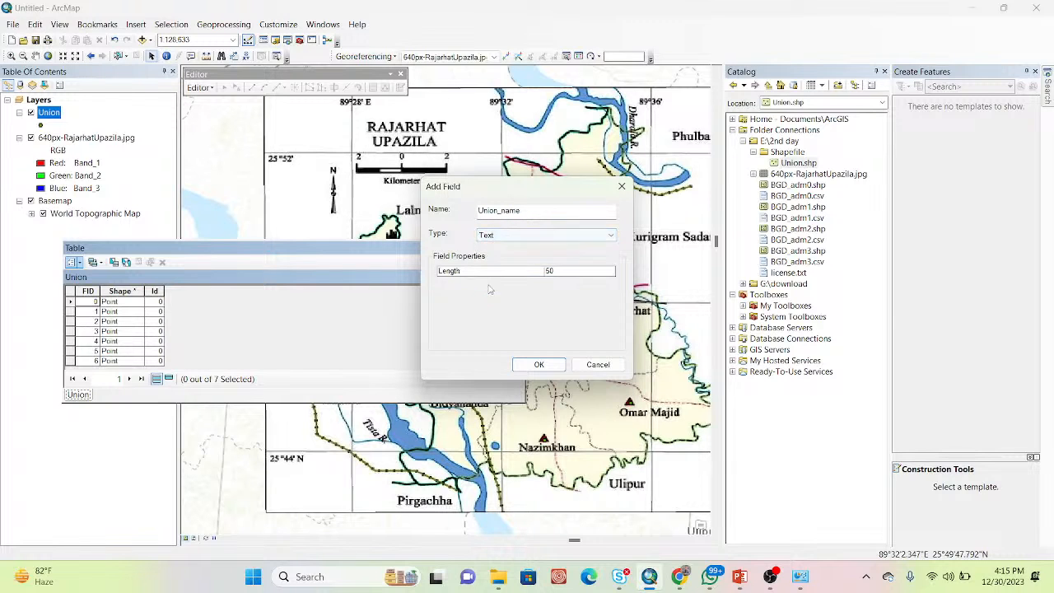
{"action": "left_click", "coordinate": [550, 368]}
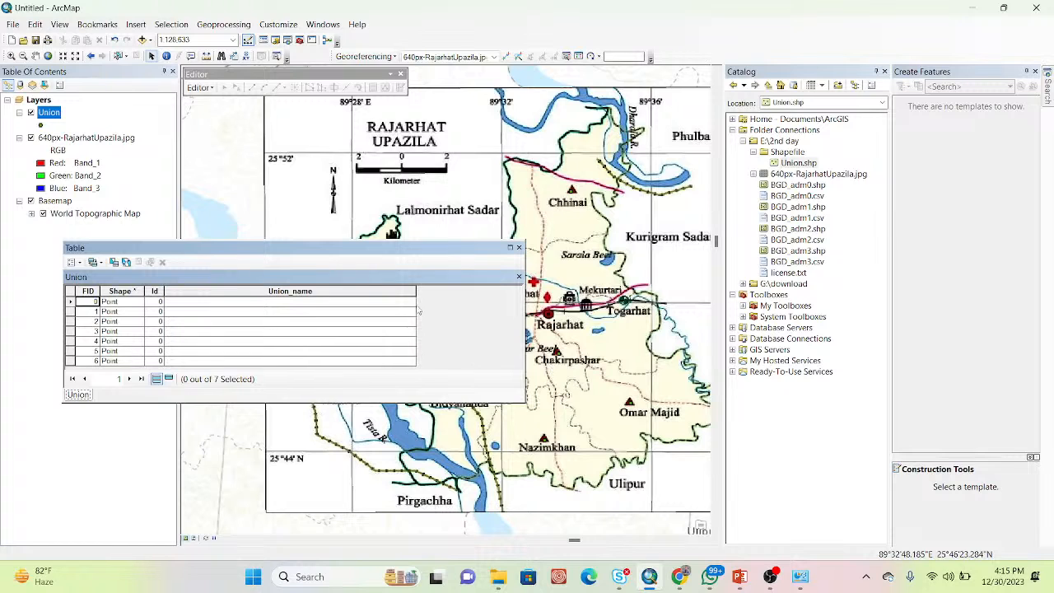
{"action": "left_click_drag", "start_coordinate": [415, 291], "coordinate": [323, 291]}
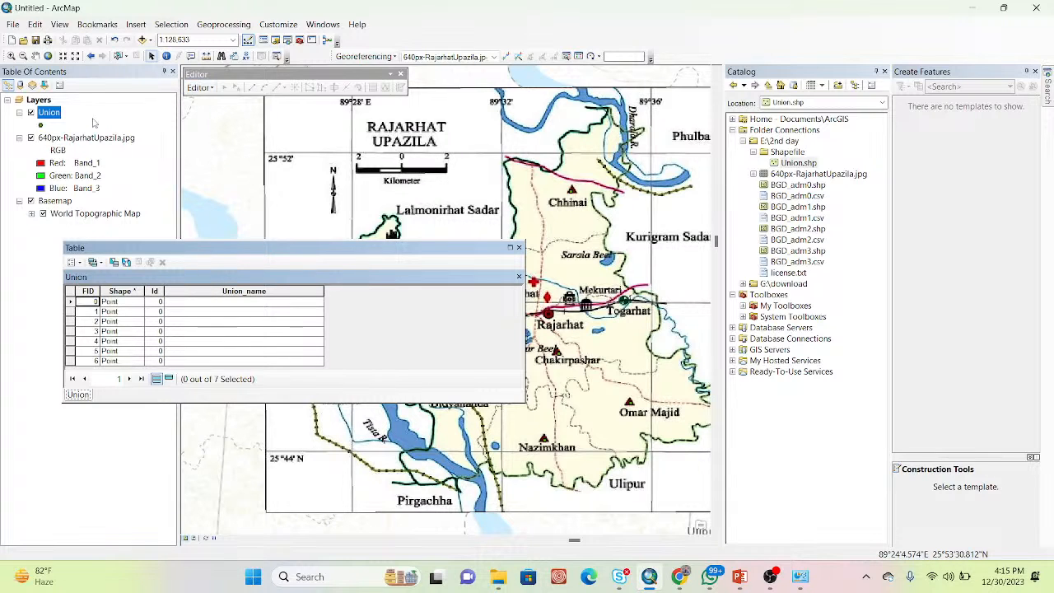
Start an editing session on the Union layer, continuing past the spatial reference warning
{"action": "left_click", "coordinate": [199, 87]}
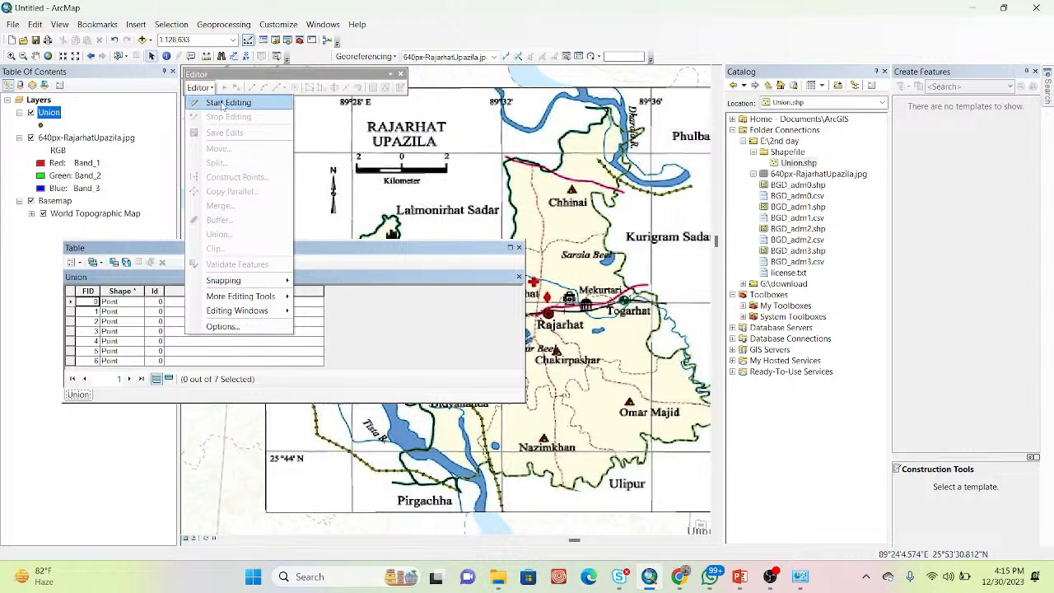
{"action": "left_click", "coordinate": [220, 103]}
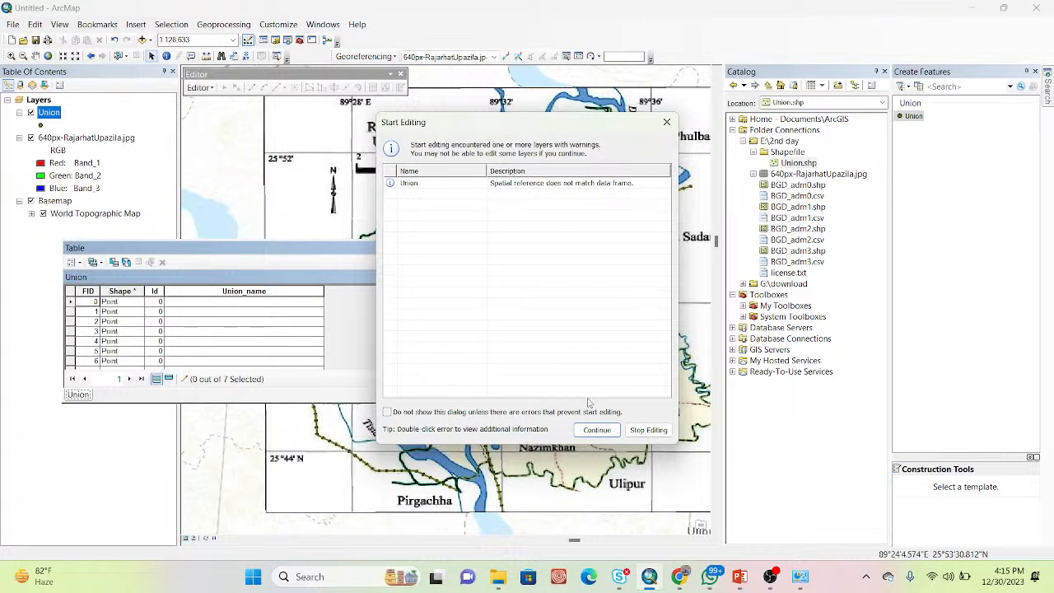
{"action": "left_click", "coordinate": [597, 430]}
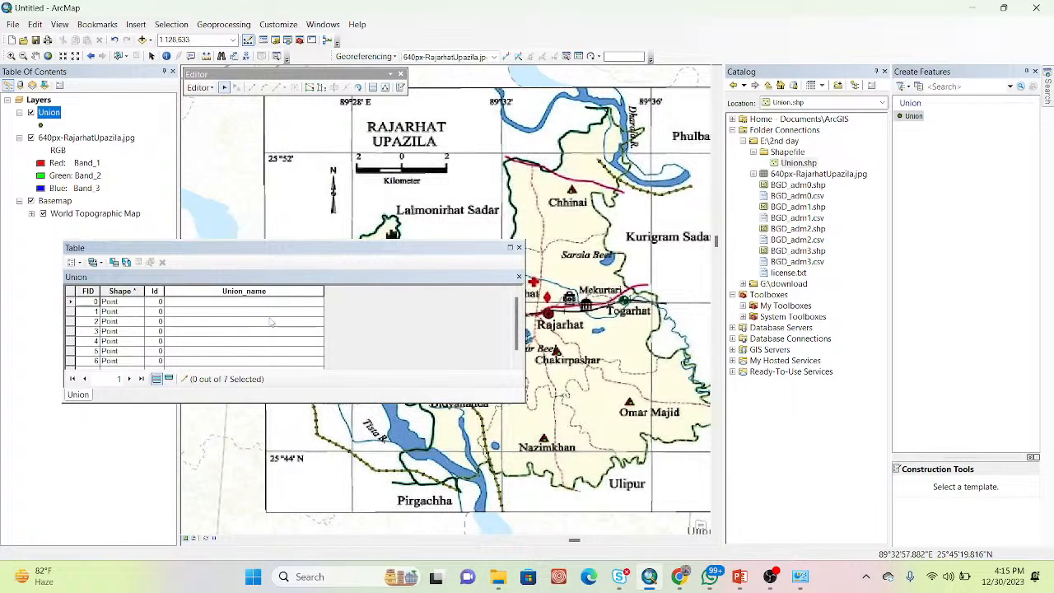
Select the FID 0 record to locate its point on the map, and set its Union_name to Omar Majid
{"action": "left_click", "coordinate": [234, 305]}
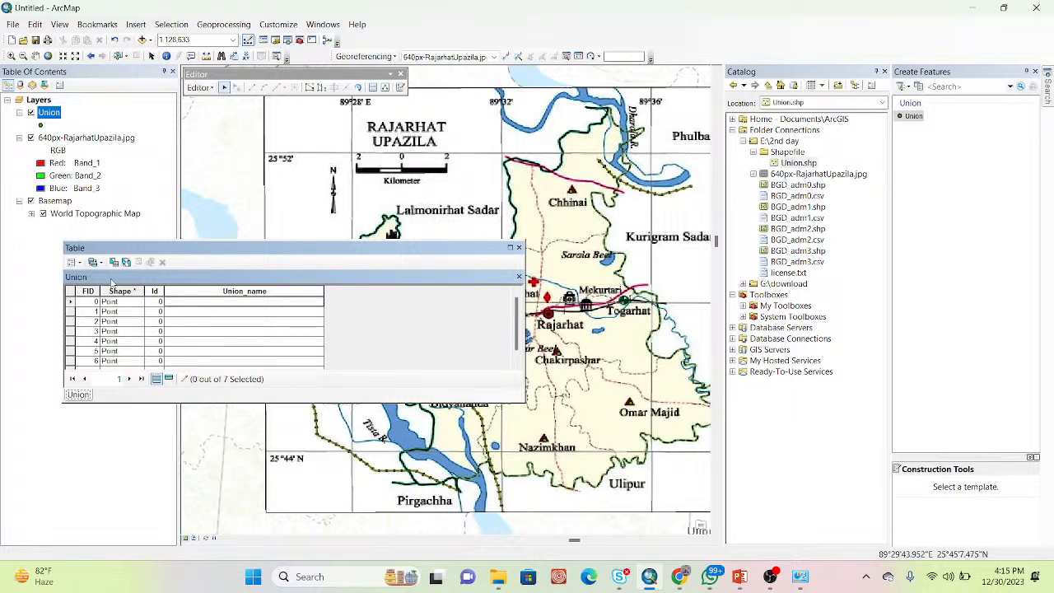
{"action": "left_click", "coordinate": [71, 302]}
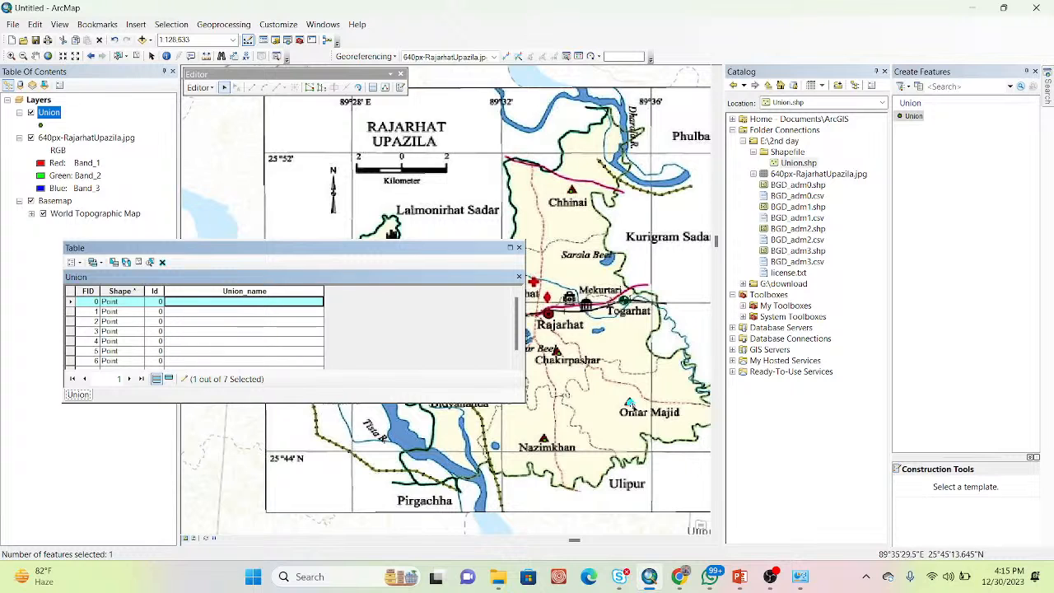
{"action": "left_click", "coordinate": [278, 299]}
{"action": "type", "text": "Oma"}
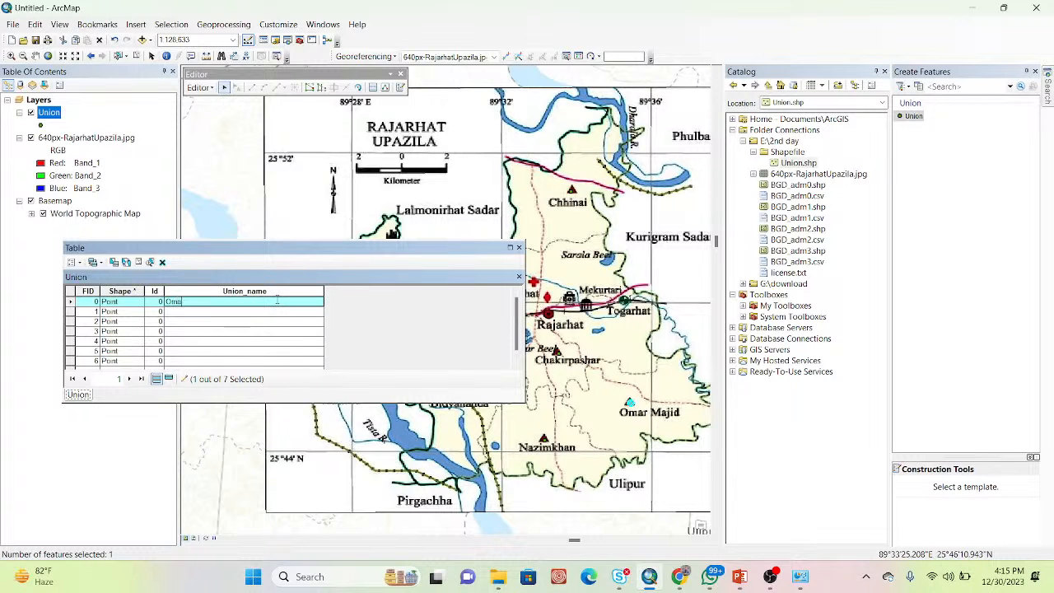
{"action": "type", "text": "r Majid"}
{"action": "key", "text": "Return"}
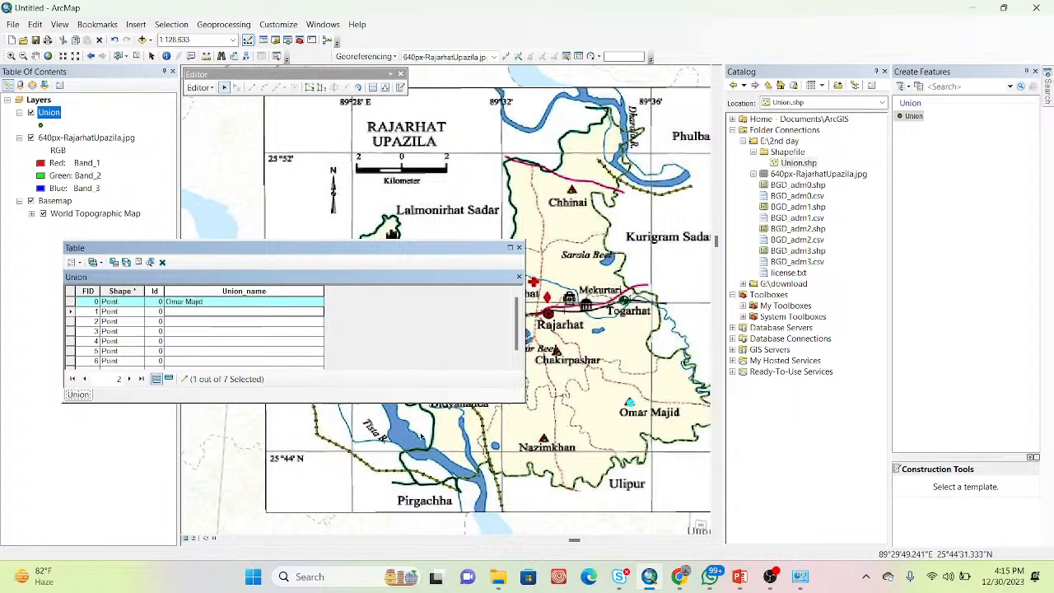
Select the FID 1 record to locate its point, and set its Union_name to NazimKhan
{"action": "left_click", "coordinate": [70, 311]}
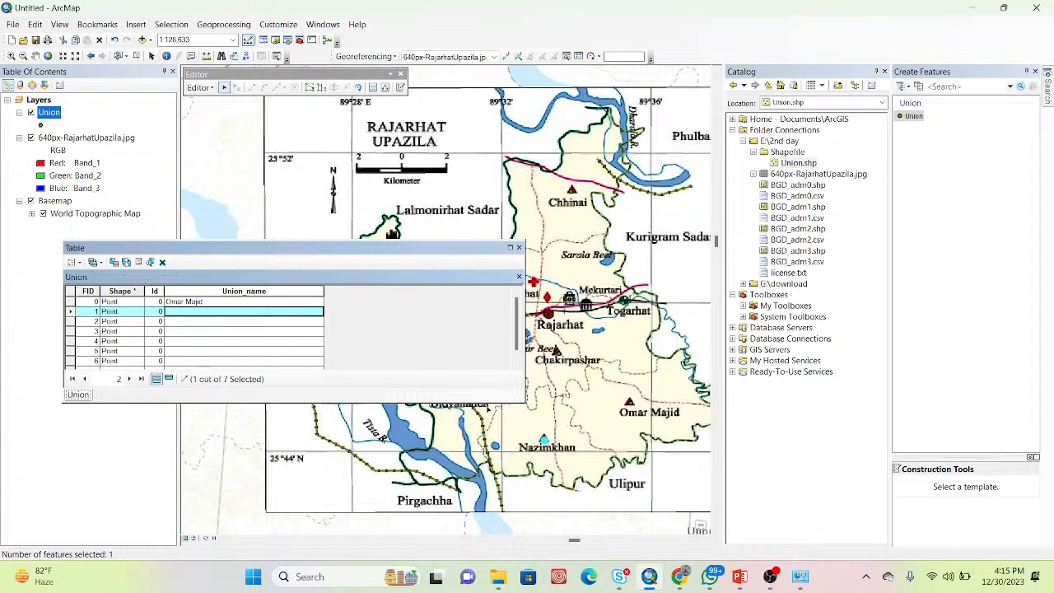
{"action": "left_click", "coordinate": [255, 324]}
{"action": "type", "text": "N"}
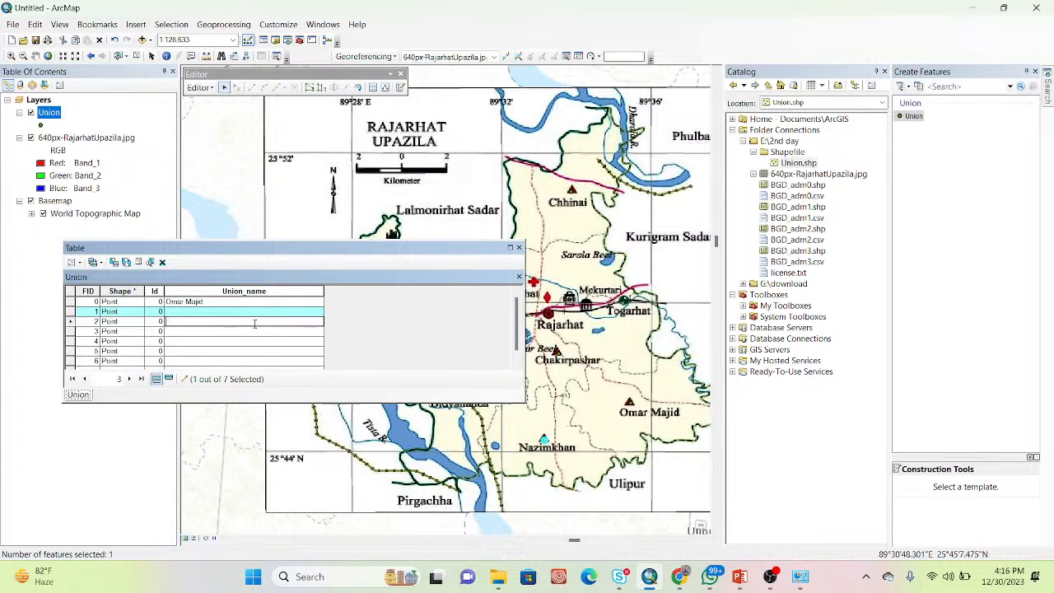
{"action": "left_click", "coordinate": [221, 312]}
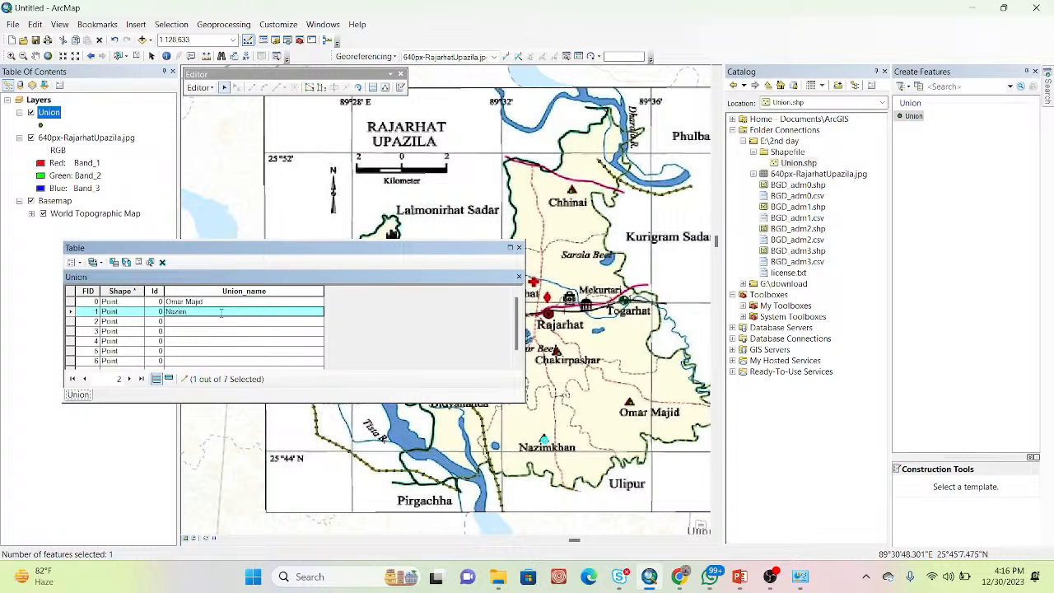
{"action": "type", "text": "NazimKhan"}
Move the table off the map's western points and set Union_name to Bidyananda for FID 2 and Gharialdanga for FID 3
{"action": "left_click", "coordinate": [71, 322]}
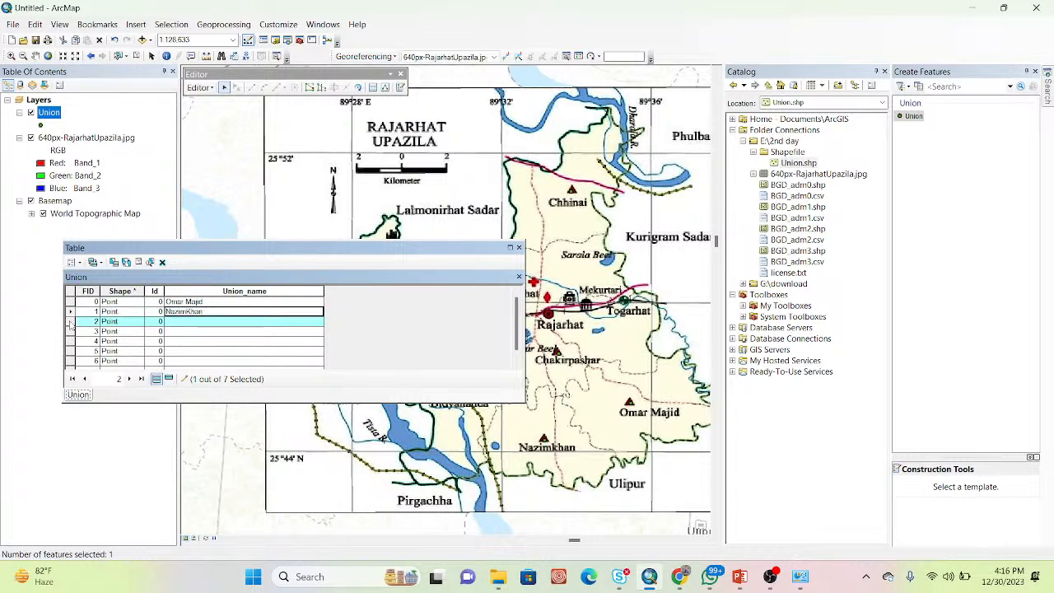
{"action": "left_click_drag", "start_coordinate": [265, 251], "coordinate": [547, 304]}
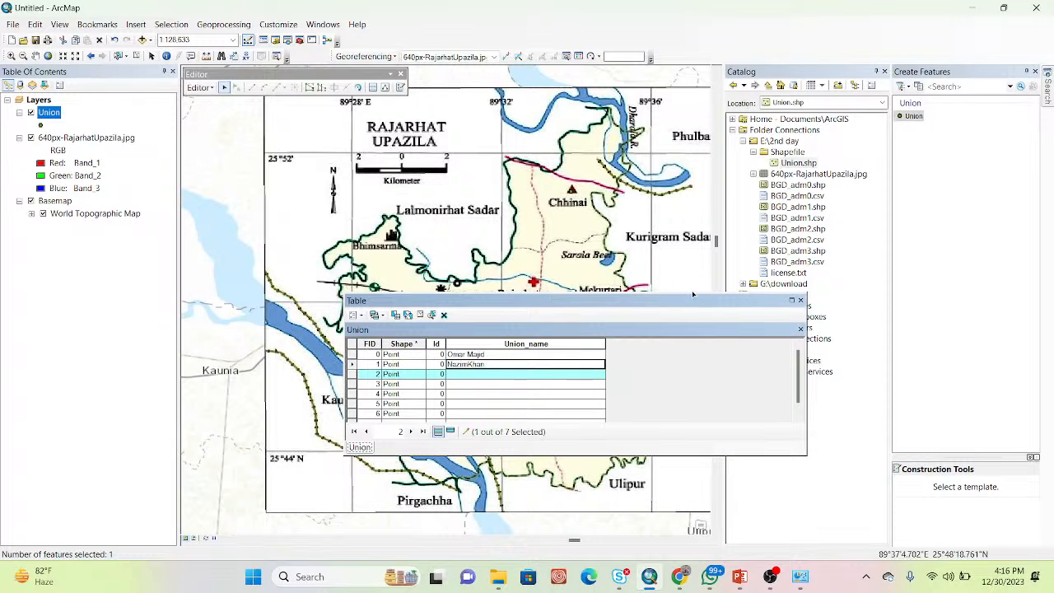
{"action": "left_click_drag", "start_coordinate": [584, 303], "coordinate": [788, 248]}
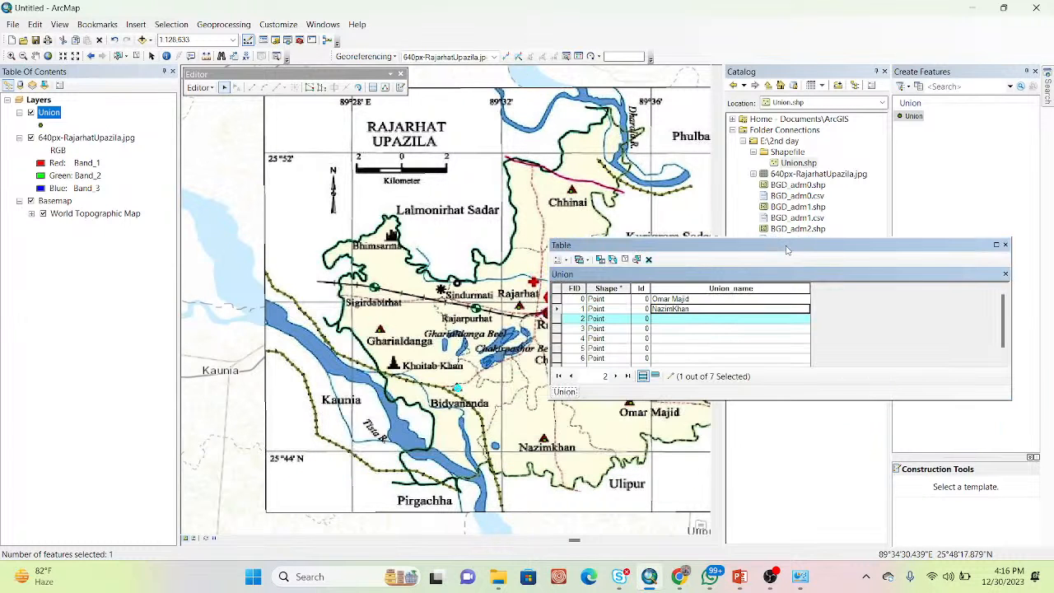
{"action": "left_click", "coordinate": [688, 321]}
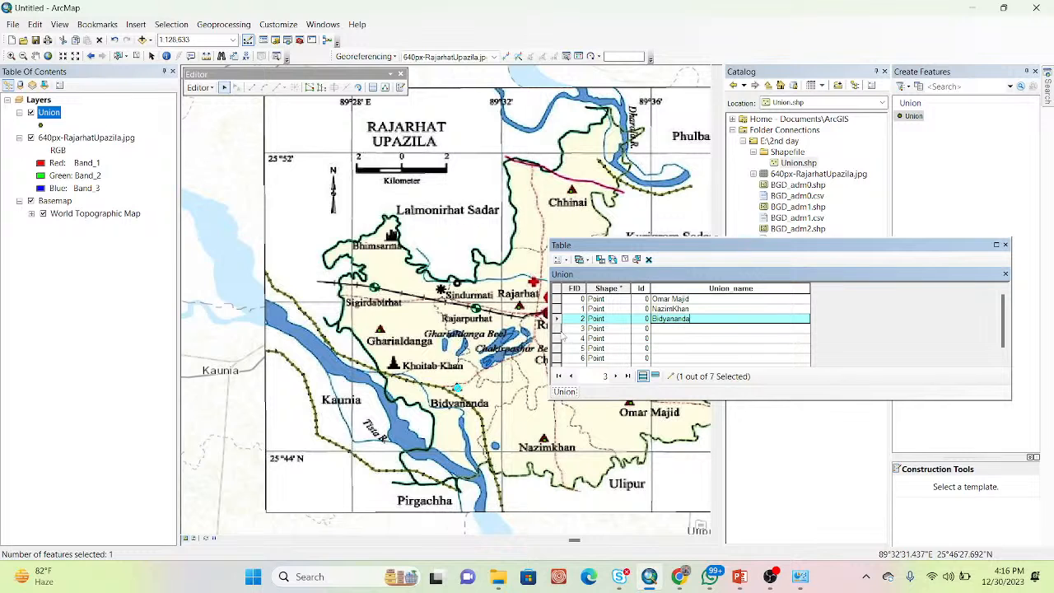
{"action": "left_click", "coordinate": [557, 329]}
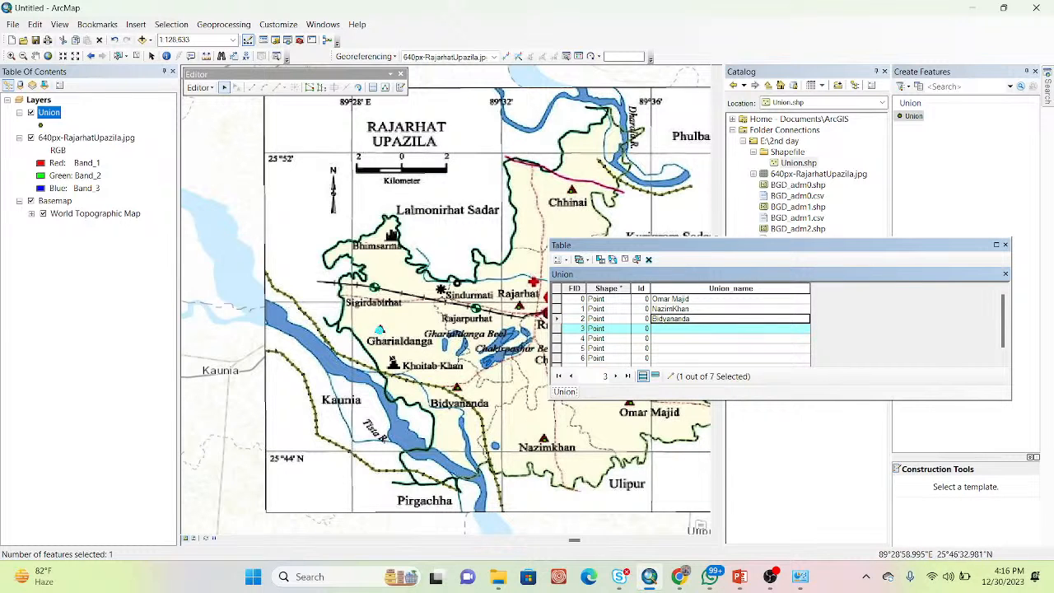
{"action": "left_click", "coordinate": [674, 328]}
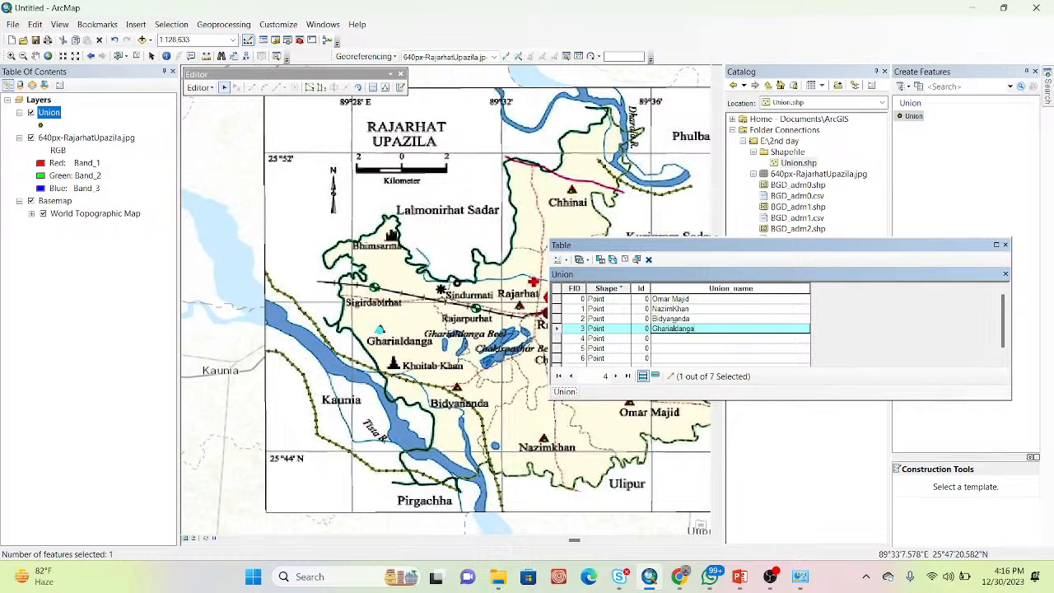
Select the FID 4 record, uncover its point on the map, and set its Union_name to Chakirpashar
{"action": "left_click", "coordinate": [558, 338]}
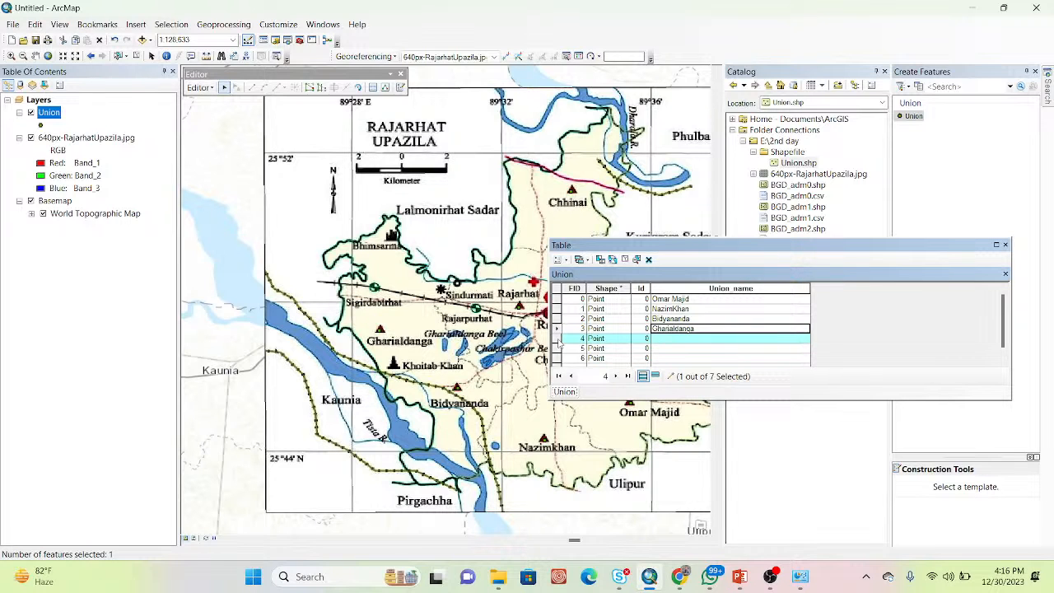
{"action": "left_click_drag", "start_coordinate": [678, 249], "coordinate": [770, 229]}
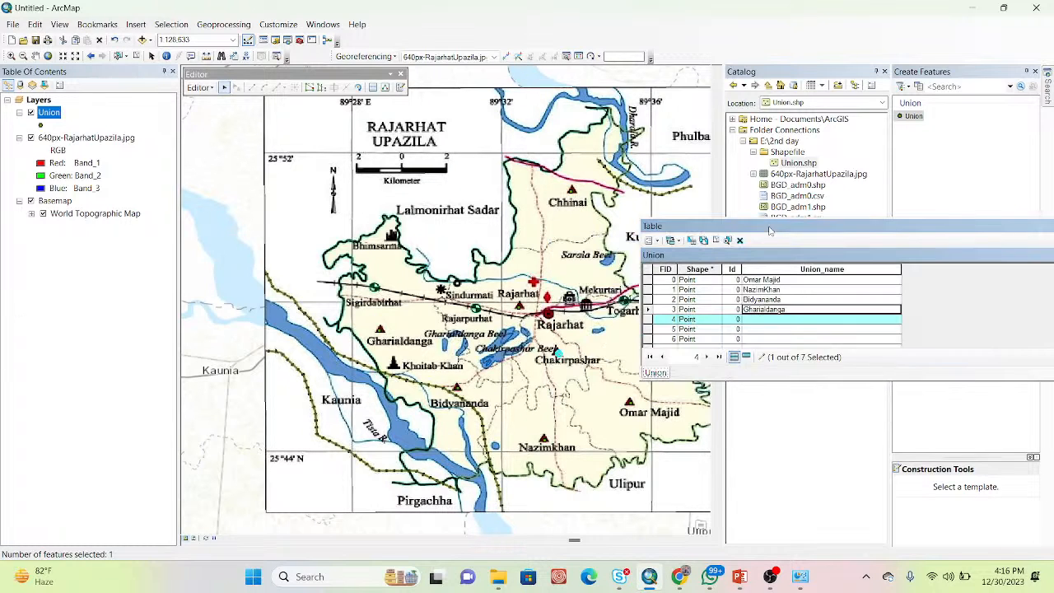
{"action": "left_click", "coordinate": [748, 321]}
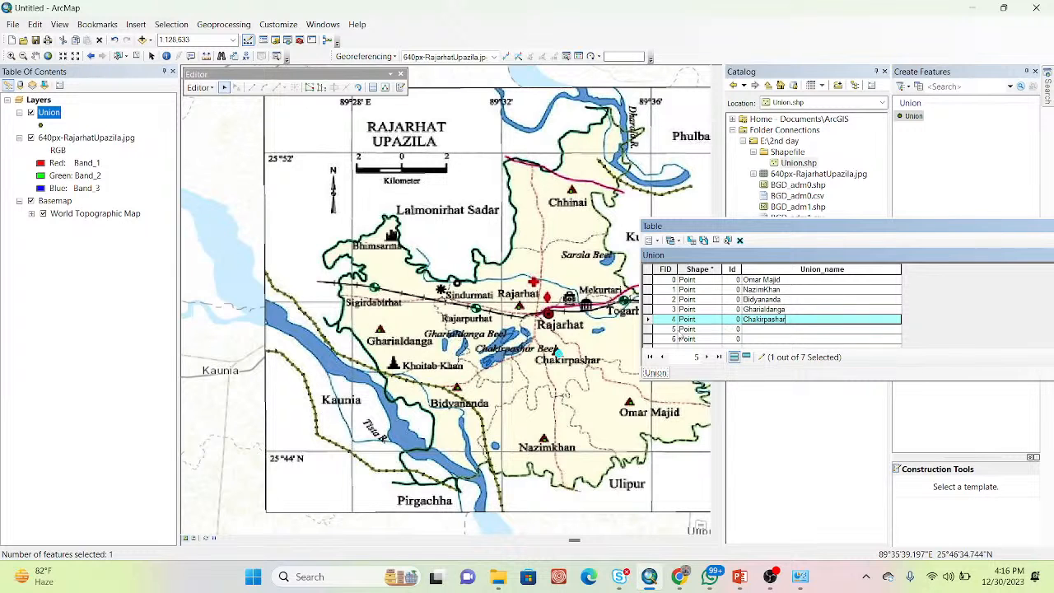
Locate the points of the last two records and set Union_name to Rajarhat for FID 5 and Chhinai for FID 6
{"action": "left_click", "coordinate": [647, 330]}
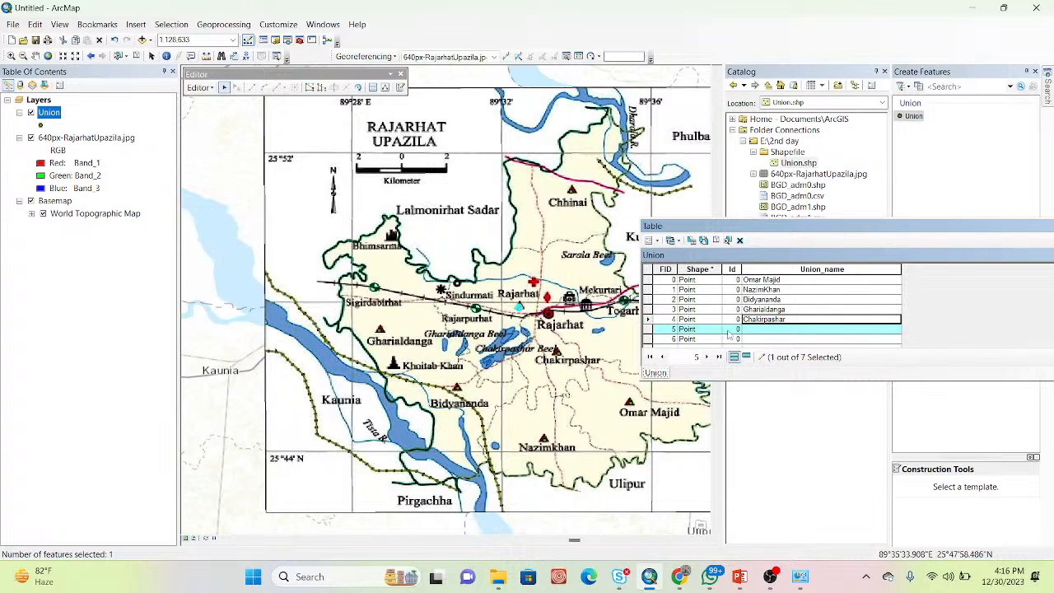
{"action": "left_click", "coordinate": [755, 330]}
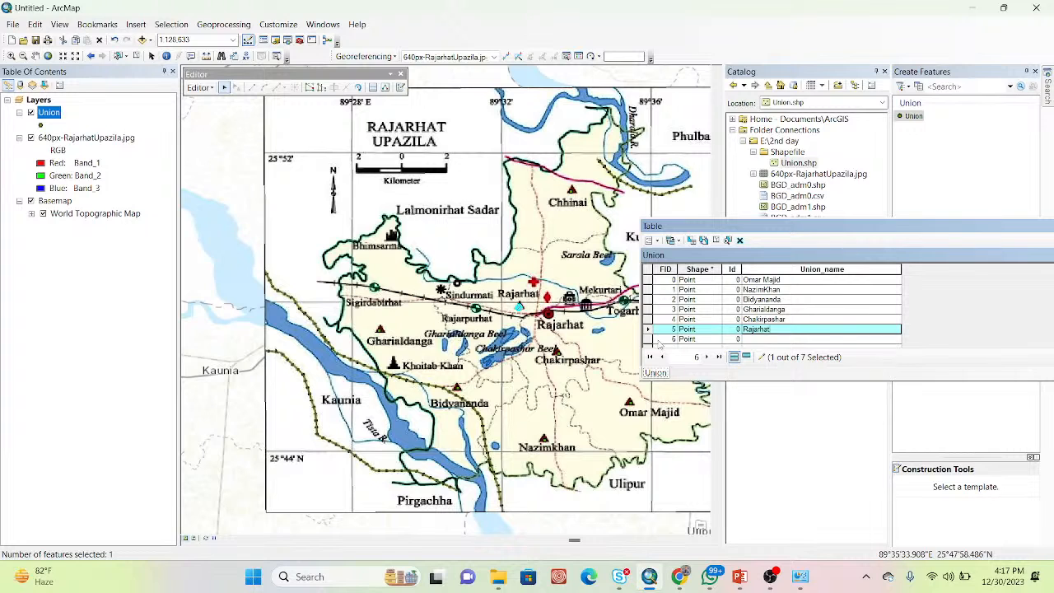
{"action": "left_click", "coordinate": [647, 339]}
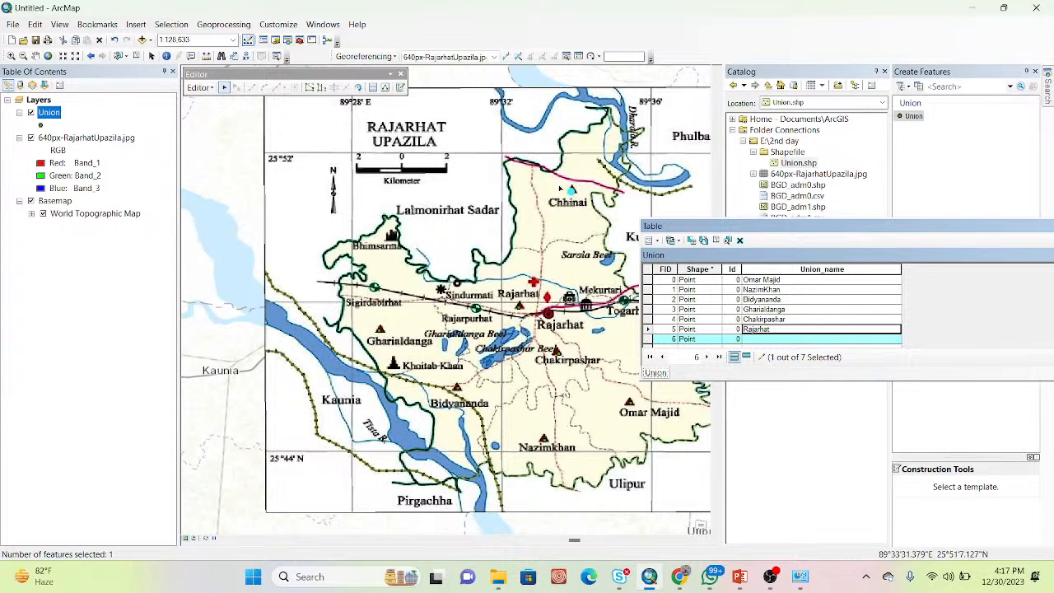
{"action": "left_click", "coordinate": [765, 340]}
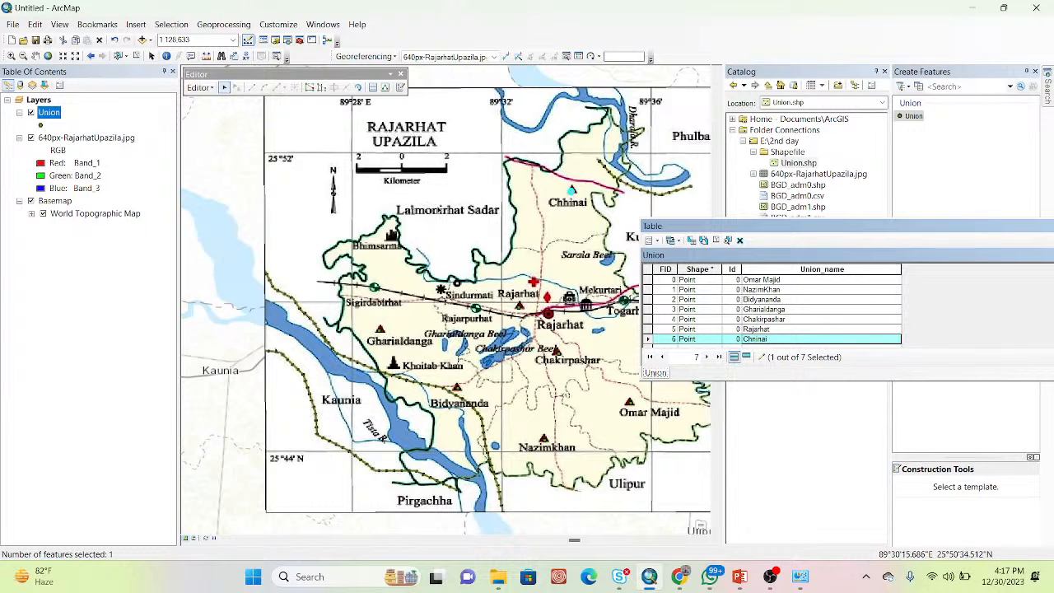
Stop the edit session on the Union layer and save the edits
{"action": "left_click", "coordinate": [199, 87]}
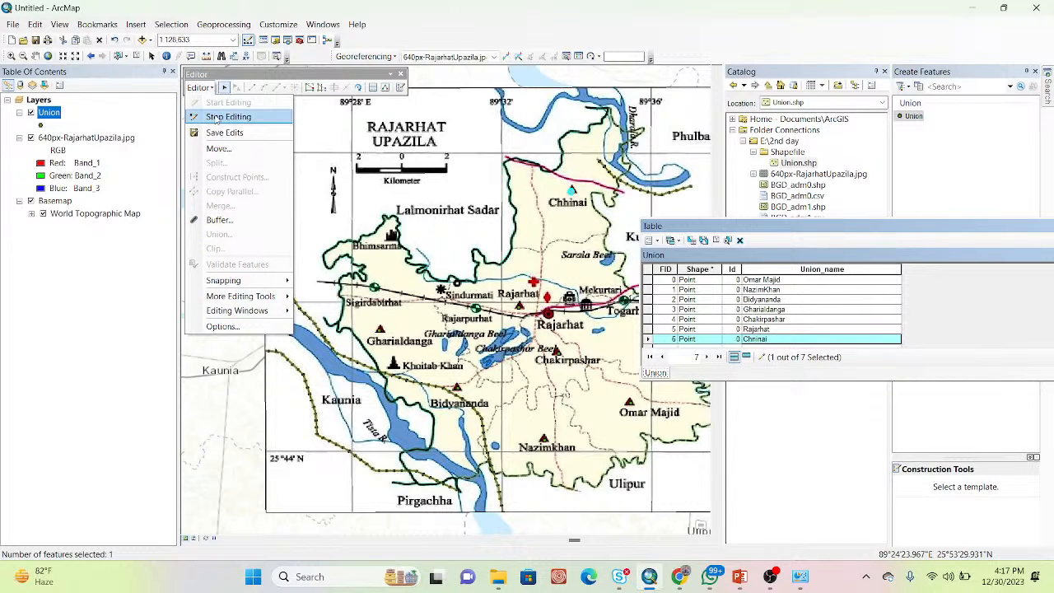
{"action": "left_click", "coordinate": [216, 117]}
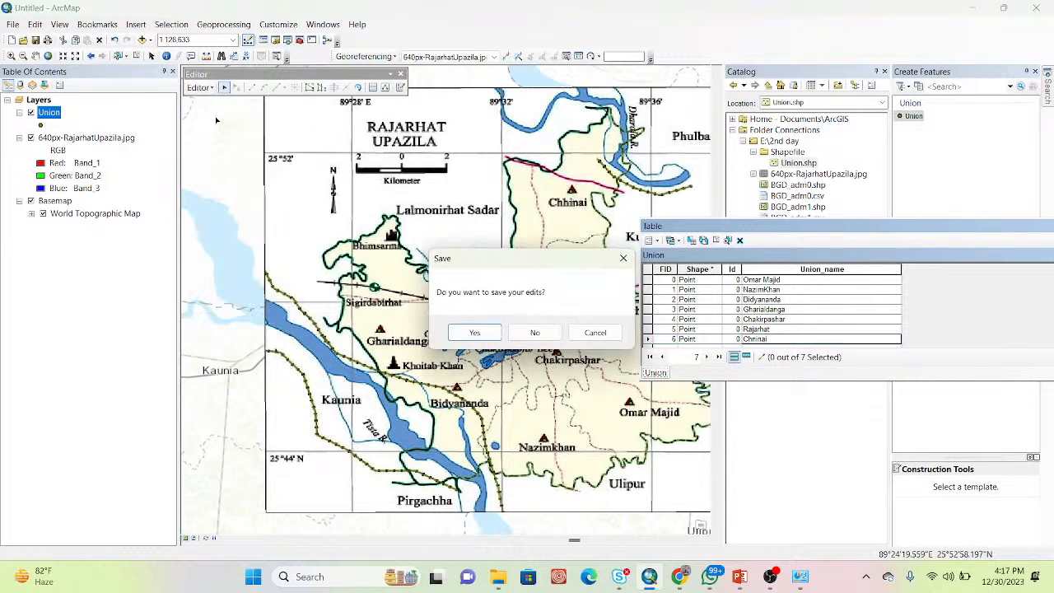
{"action": "left_click", "coordinate": [466, 332]}
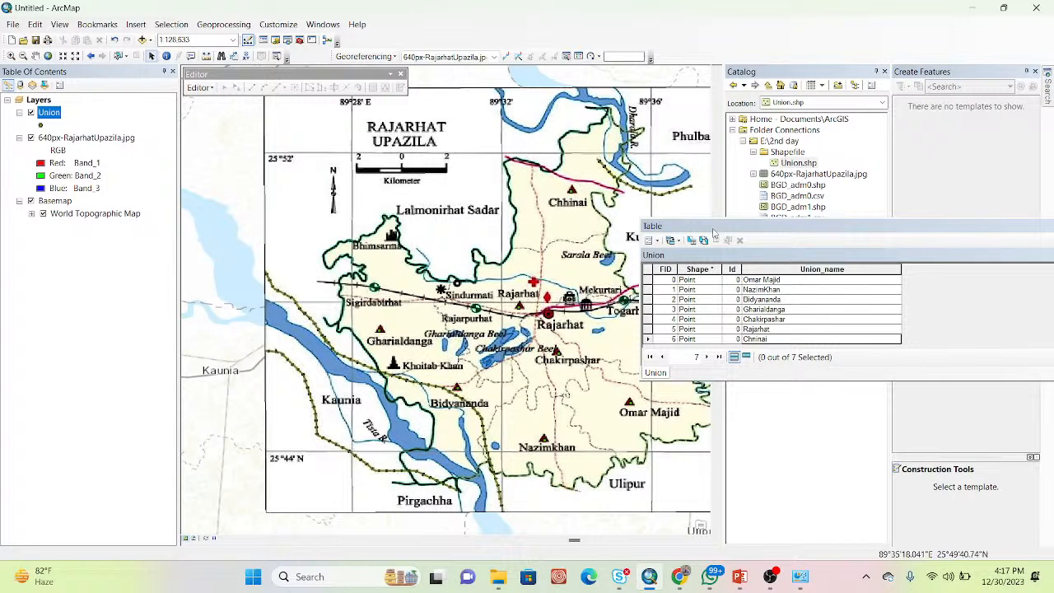
Move the attribute table higher and change the Union layer's point symbol to the green Circle 2 from the ESRI style
{"action": "left_click_drag", "start_coordinate": [778, 234], "coordinate": [777, 154]}
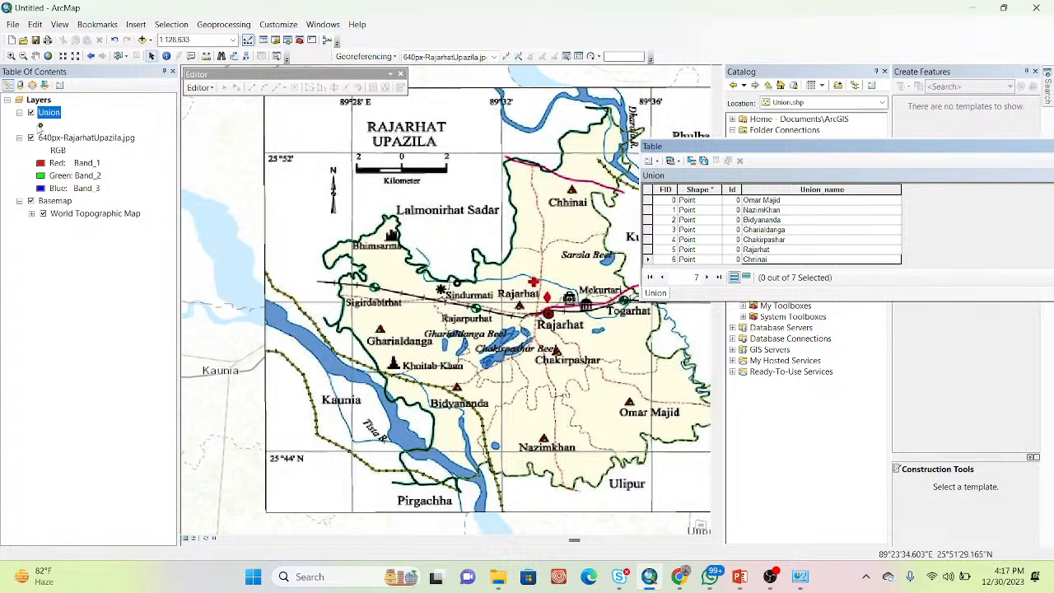
{"action": "left_click", "coordinate": [41, 125]}
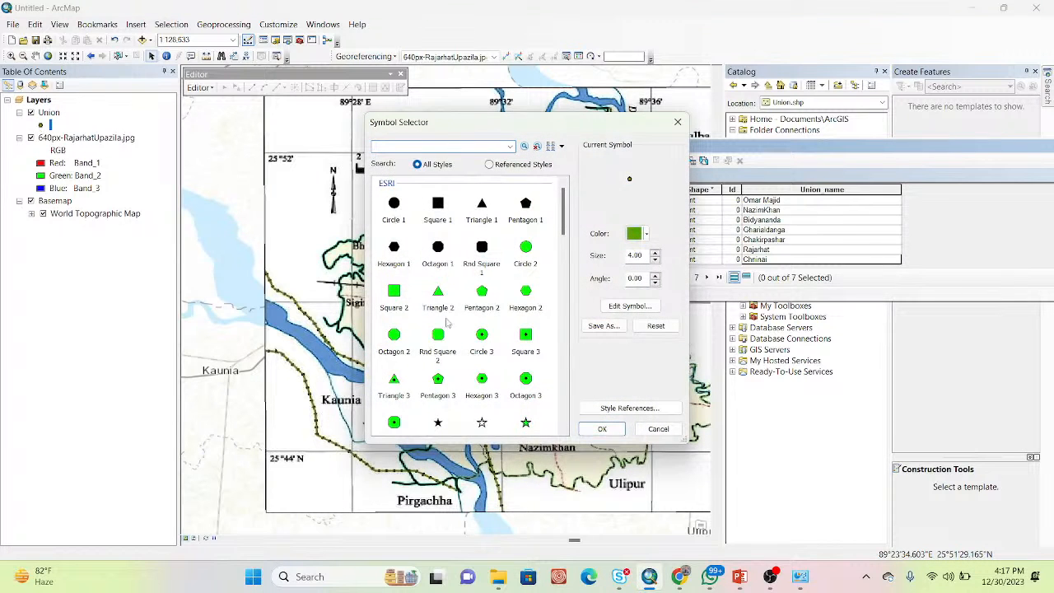
{"action": "mouse_move", "coordinate": [565, 216]}
{"action": "left_mouse_down"}
{"action": "mouse_move", "coordinate": [565, 344]}
{"action": "mouse_move", "coordinate": [576, 168]}
{"action": "mouse_move", "coordinate": [569, 288]}
{"action": "mouse_move", "coordinate": [572, 213]}
{"action": "left_mouse_up"}
{"action": "left_click", "coordinate": [525, 247]}
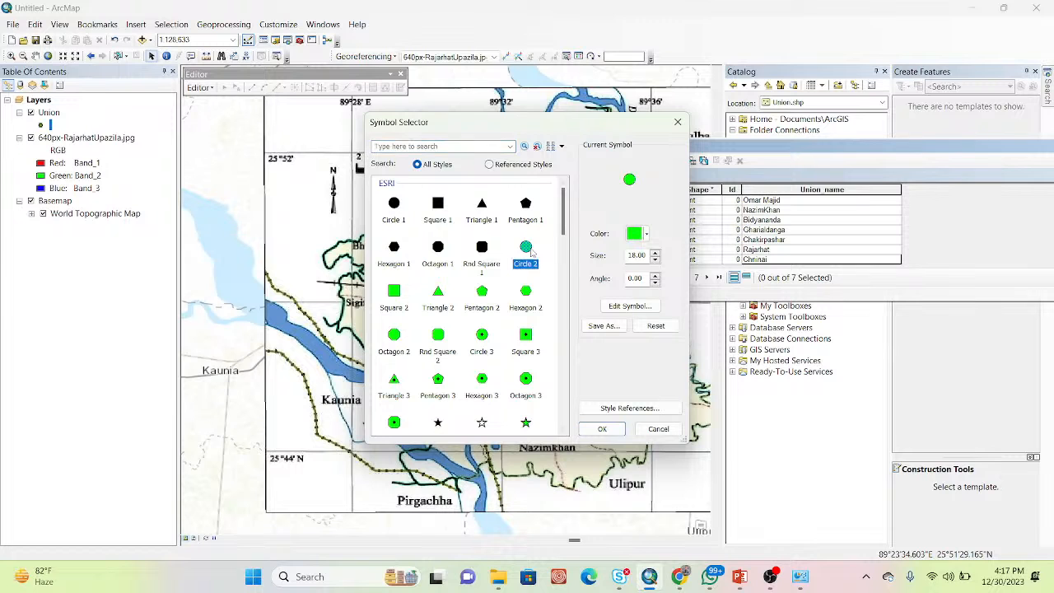
{"action": "left_click", "coordinate": [602, 429]}
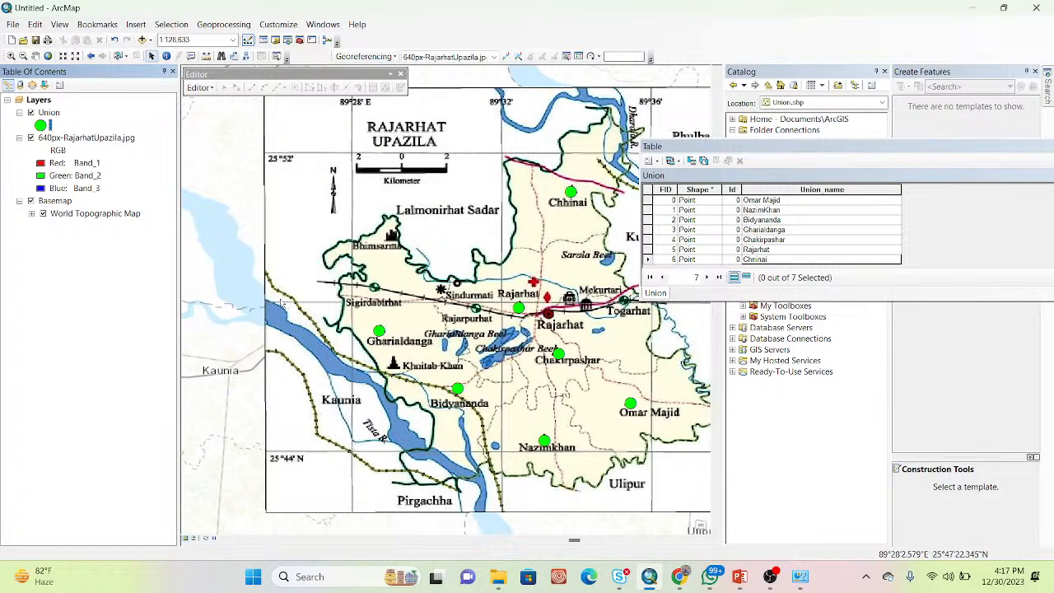
View the union points with the 640px-RajarhatUpazila.jpg layer temporarily hidden, and close the Union attribute table after narrowing its Union_name column
{"action": "left_click", "coordinate": [31, 139]}
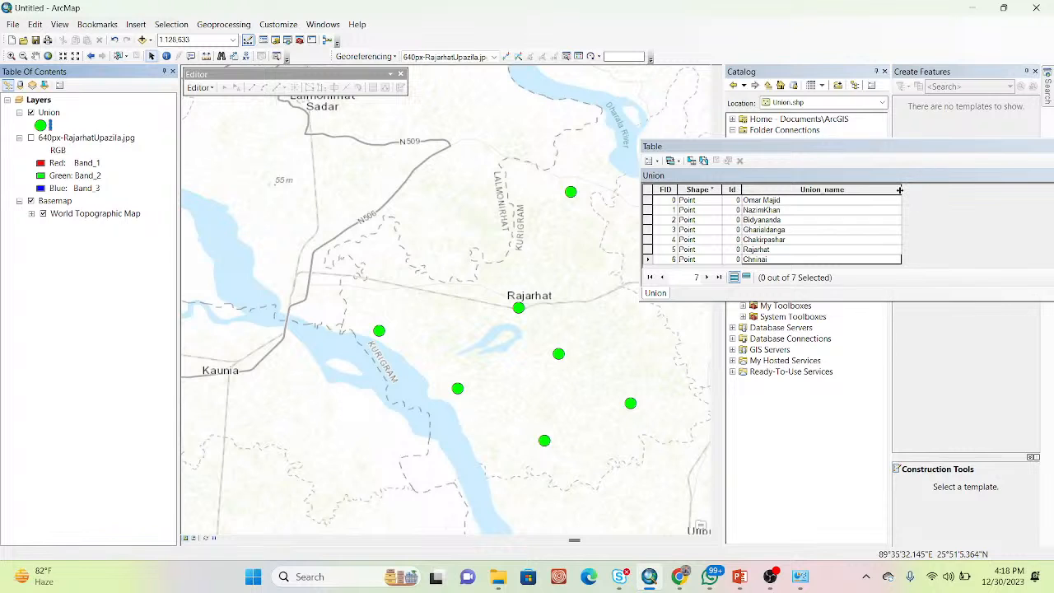
{"action": "left_click_drag", "start_coordinate": [898, 189], "coordinate": [857, 193]}
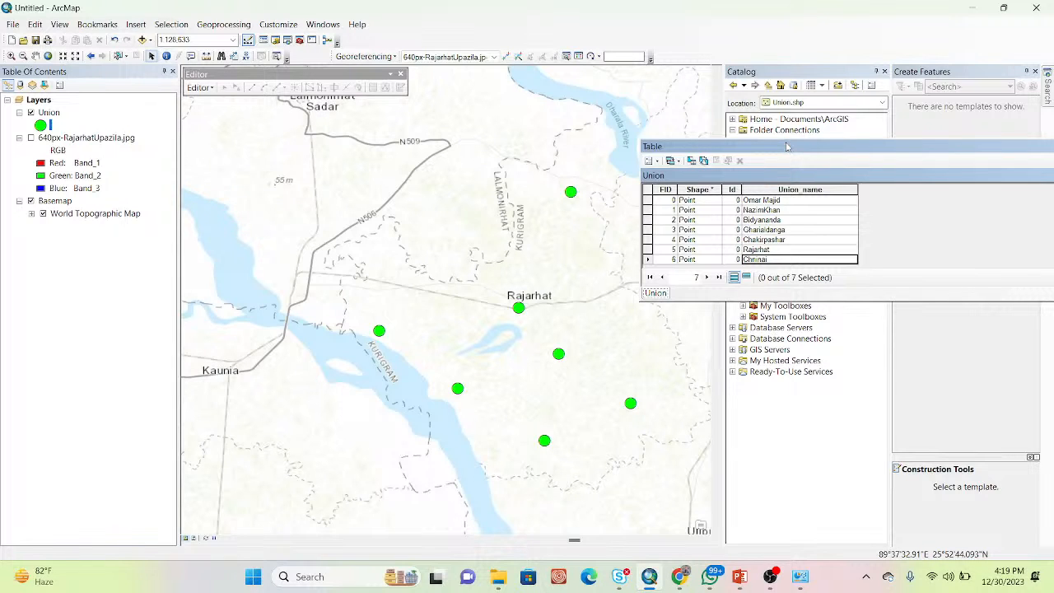
{"action": "left_click_drag", "start_coordinate": [786, 146], "coordinate": [679, 120]}
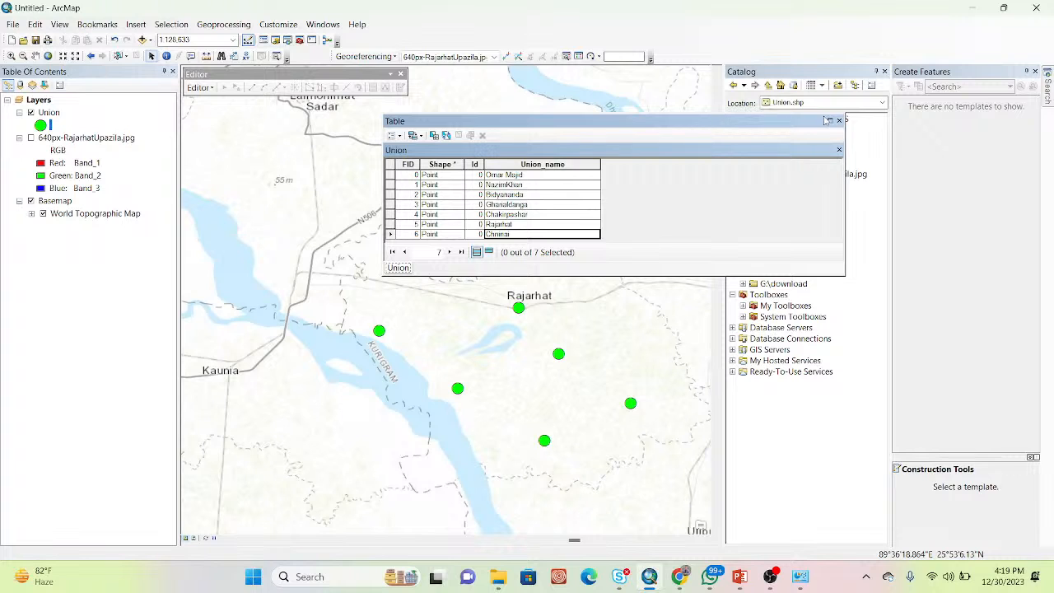
{"action": "left_click", "coordinate": [839, 120]}
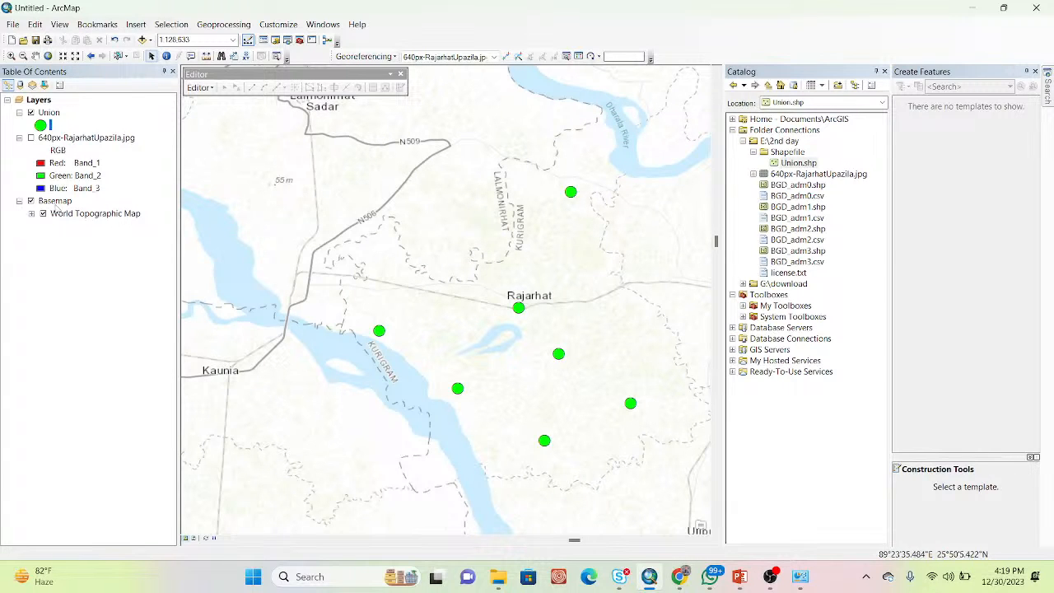
{"action": "left_click", "coordinate": [30, 138]}
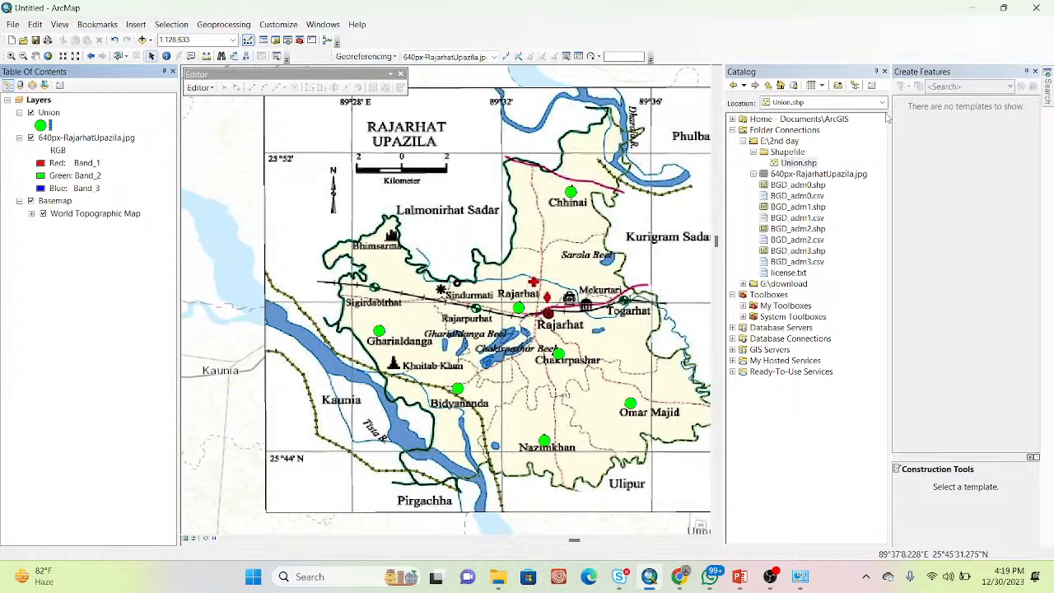
Start a new shapefile in the Shapefile folder, naming it Boundary and setting its feature type to Polygon
{"action": "left_click", "coordinate": [790, 154]}
{"action": "right_click", "coordinate": [789, 154]}
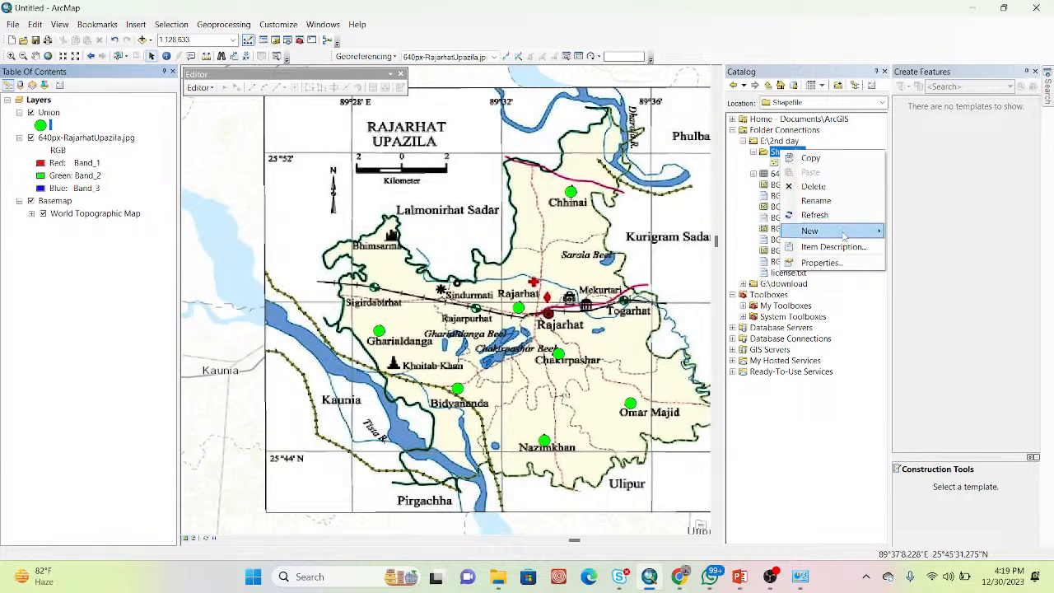
{"action": "mouse_move", "coordinate": [842, 236]}
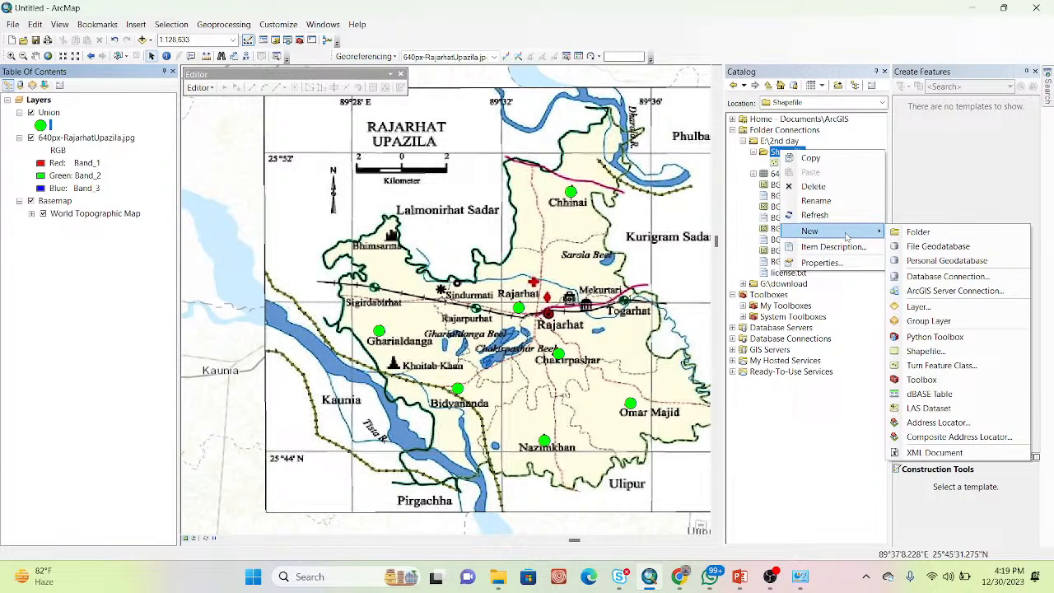
{"action": "left_click", "coordinate": [923, 351]}
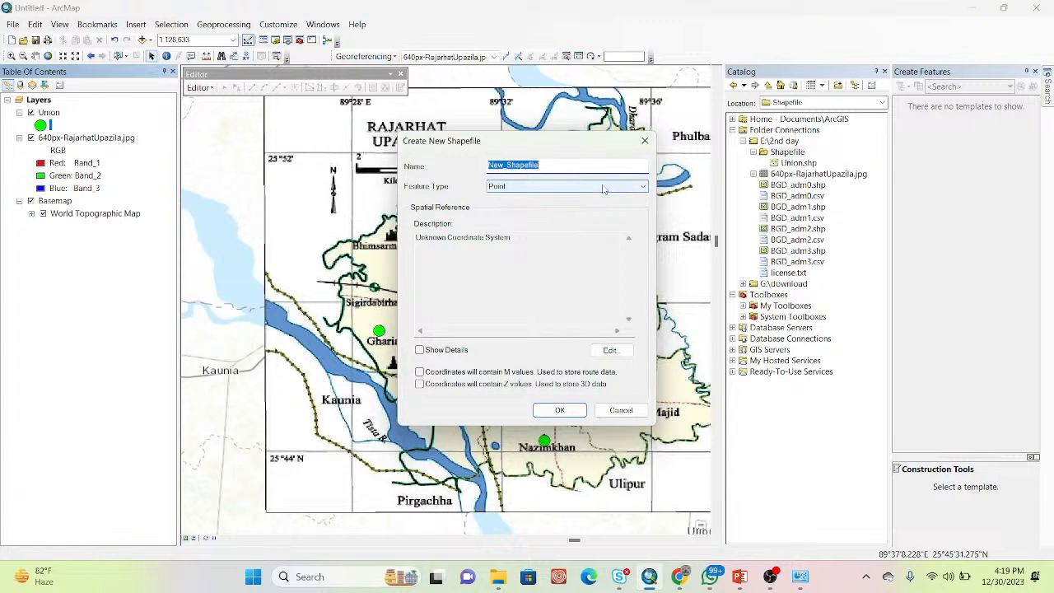
{"action": "type", "text": "Boundary"}
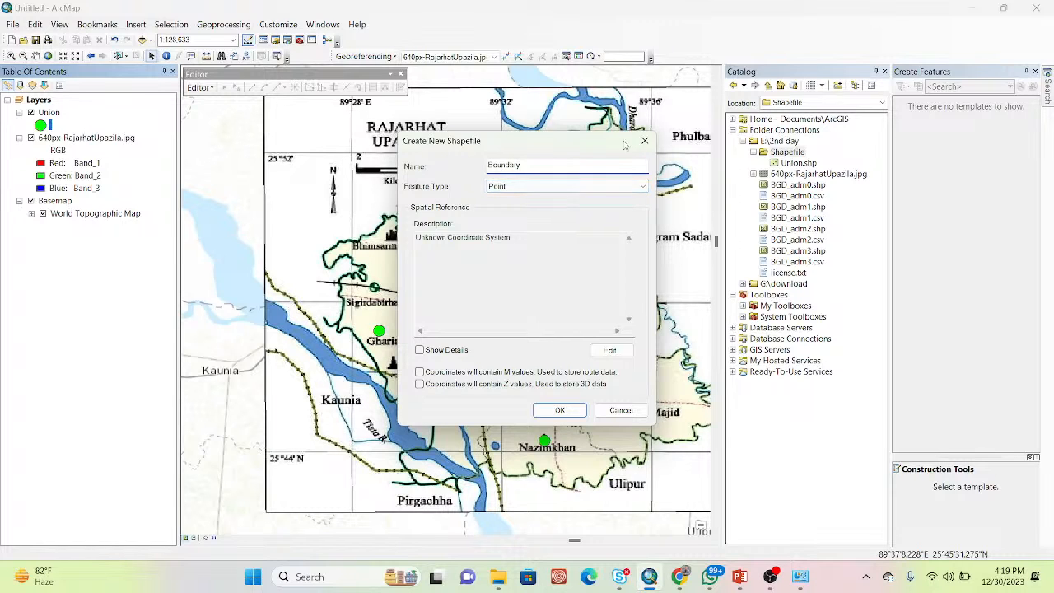
{"action": "left_click", "coordinate": [607, 183]}
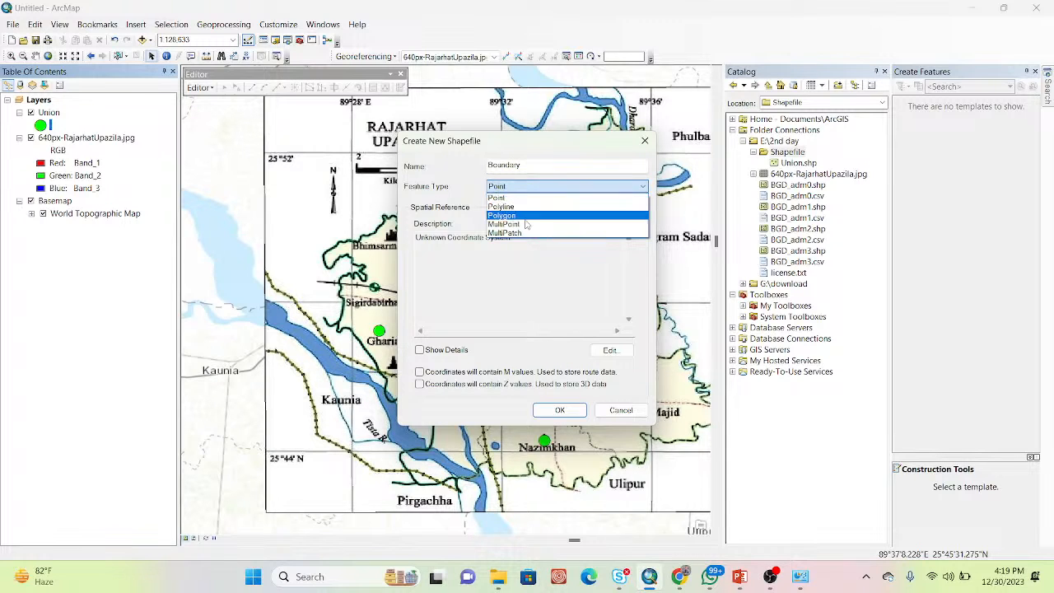
{"action": "left_click", "coordinate": [520, 215]}
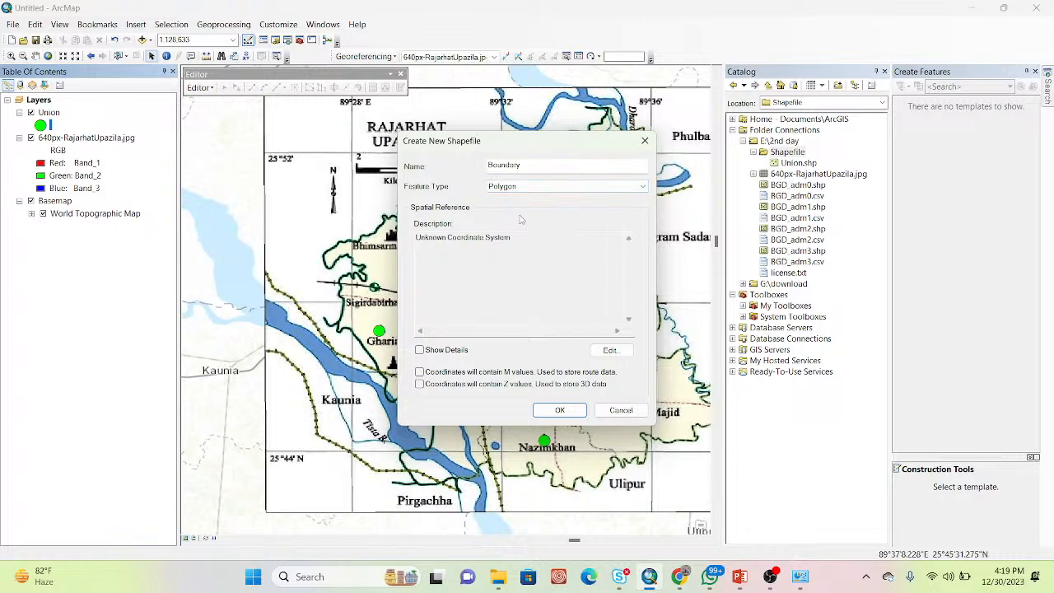
Assign the WGS 1984 geographic coordinate system from the World group and create the Boundary shapefile, dismissing the coordinate system warning
{"action": "left_click", "coordinate": [609, 350]}
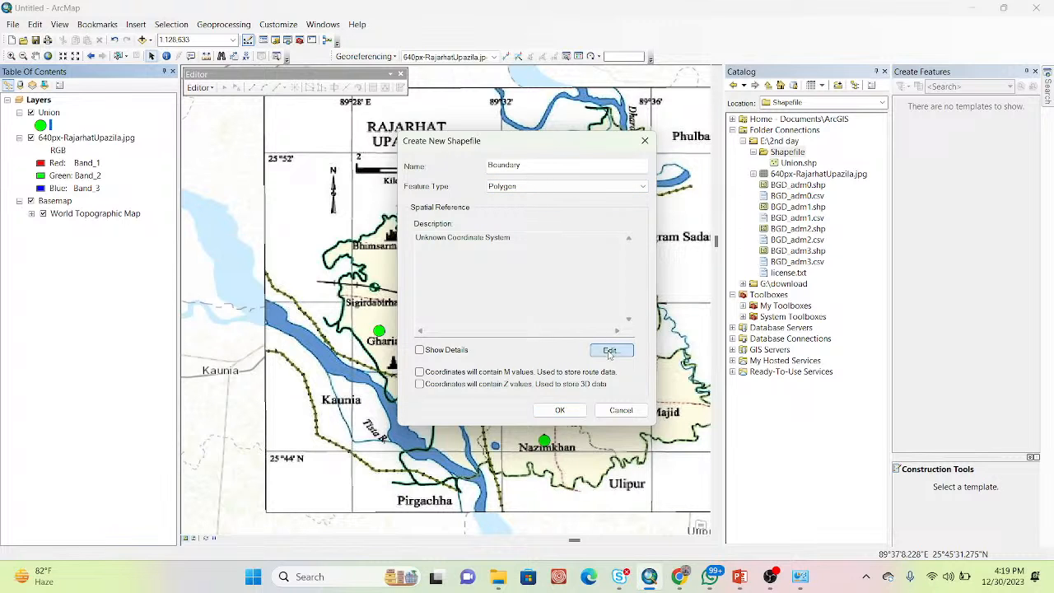
{"action": "left_click", "coordinate": [402, 179]}
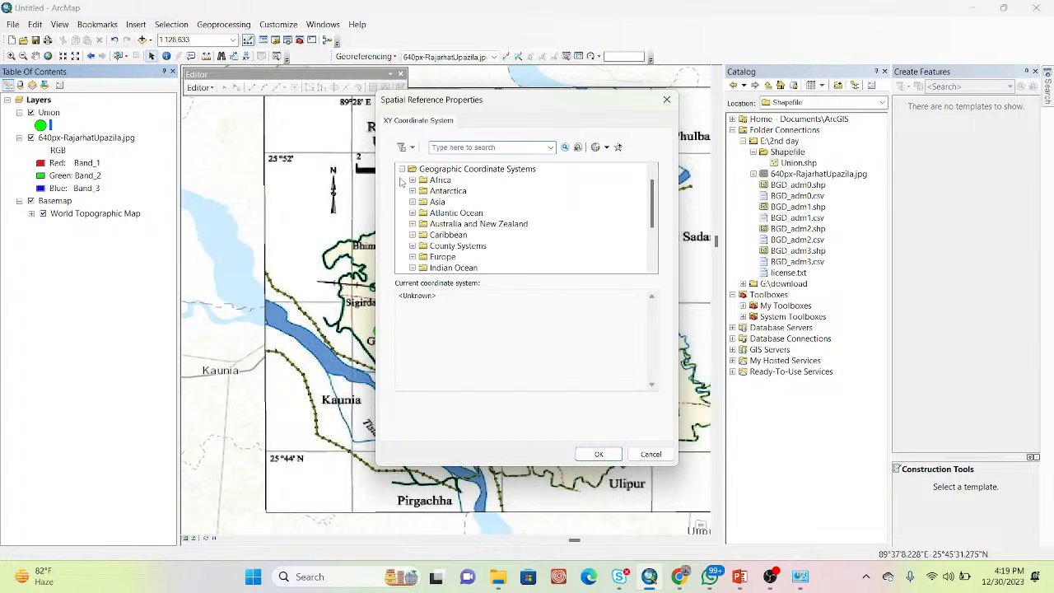
{"action": "left_click_drag", "start_coordinate": [651, 212], "coordinate": [656, 257]}
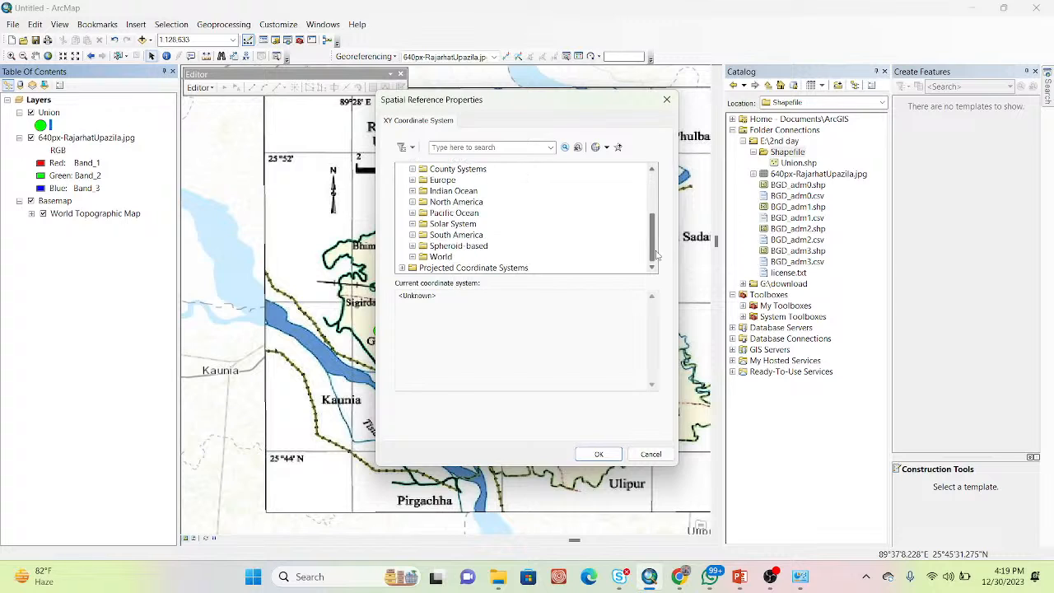
{"action": "left_click", "coordinate": [412, 256]}
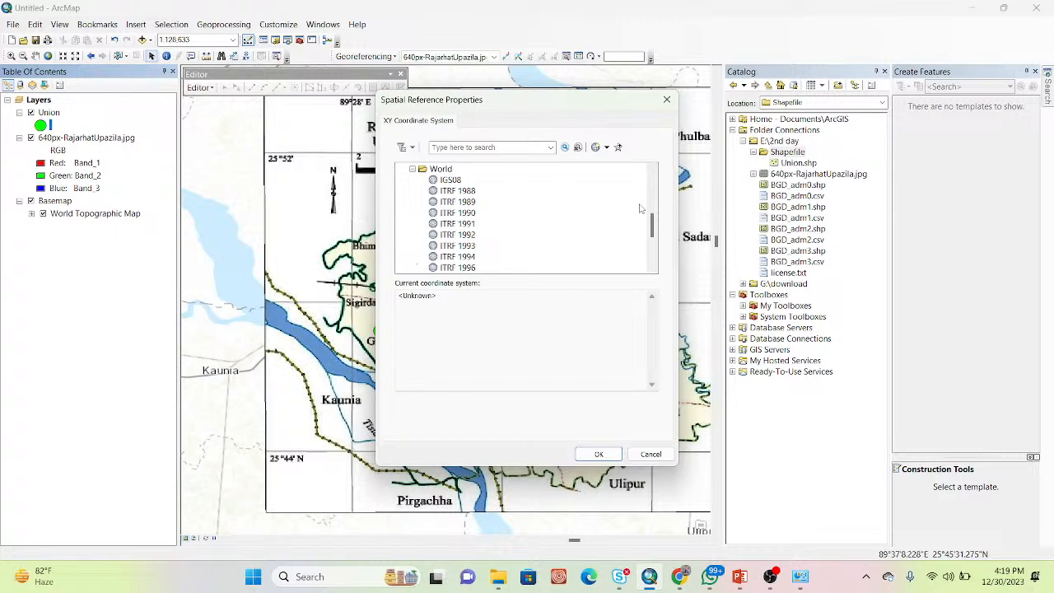
{"action": "left_click_drag", "start_coordinate": [654, 217], "coordinate": [655, 243]}
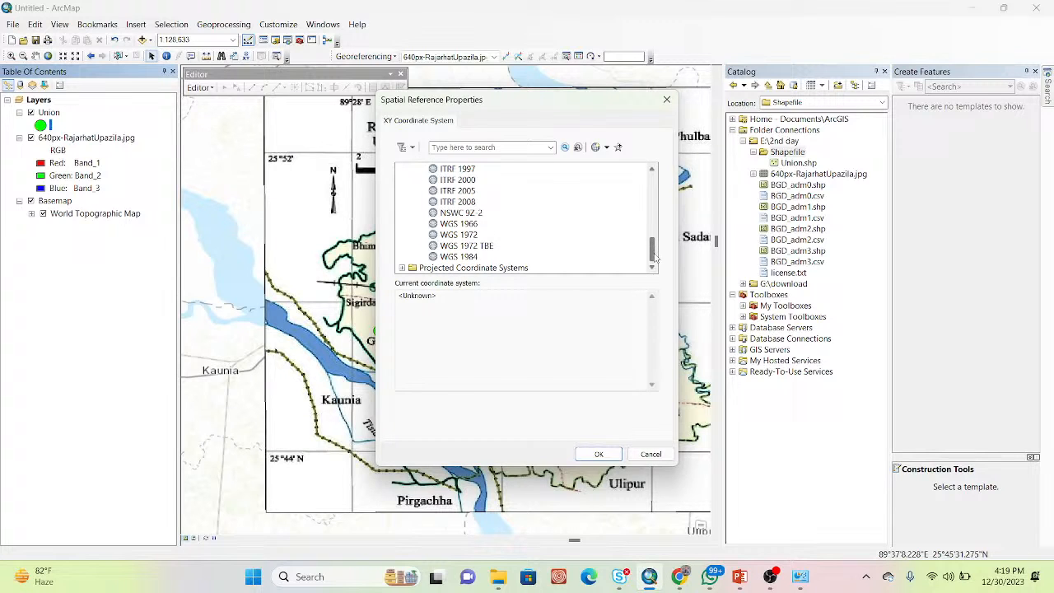
{"action": "left_click", "coordinate": [474, 257]}
{"action": "left_click", "coordinate": [604, 457]}
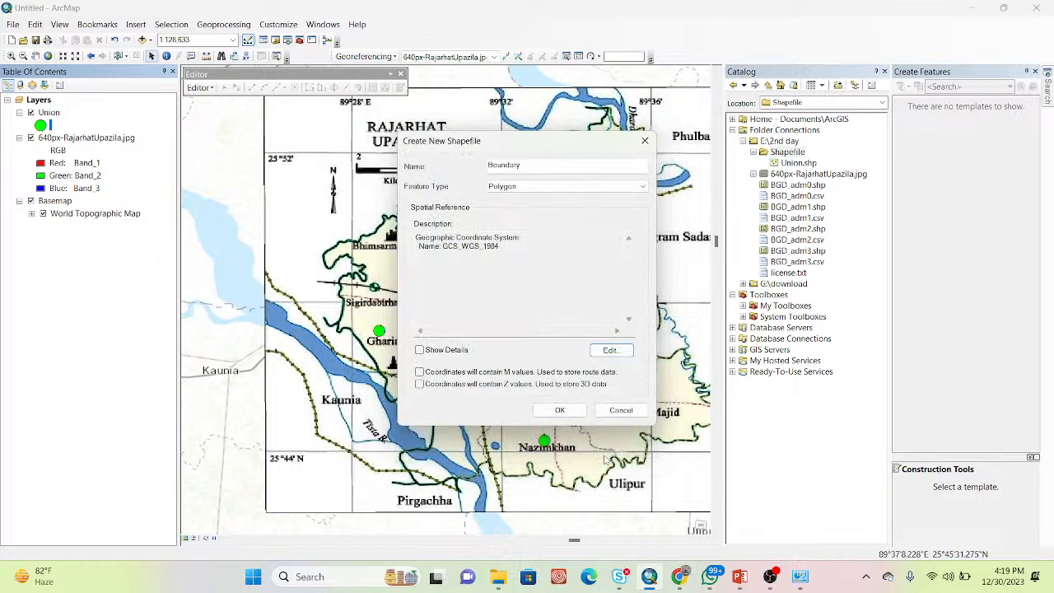
{"action": "left_click", "coordinate": [557, 409]}
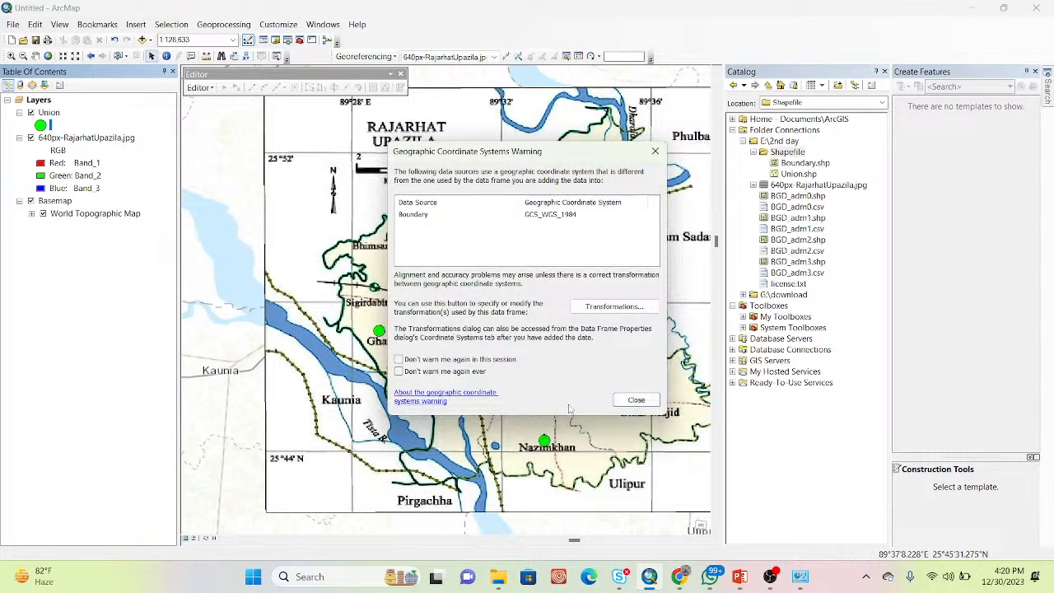
{"action": "left_click", "coordinate": [632, 399]}
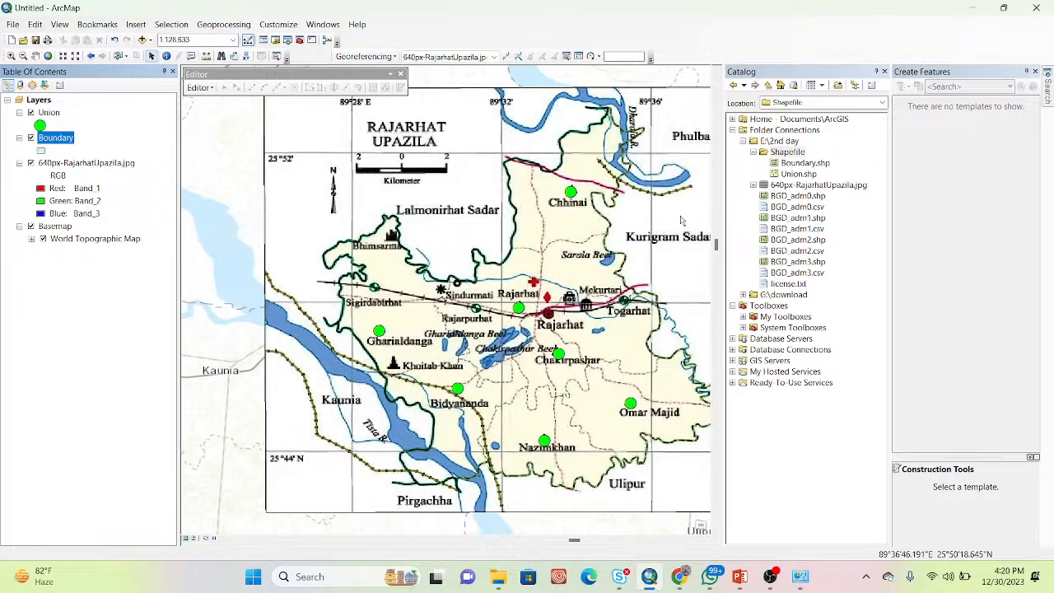
Start editing the Boundary layer despite the spatial reference warnings and choose its Boundary template with the Polygon construction tool
{"action": "right_click", "coordinate": [64, 142]}
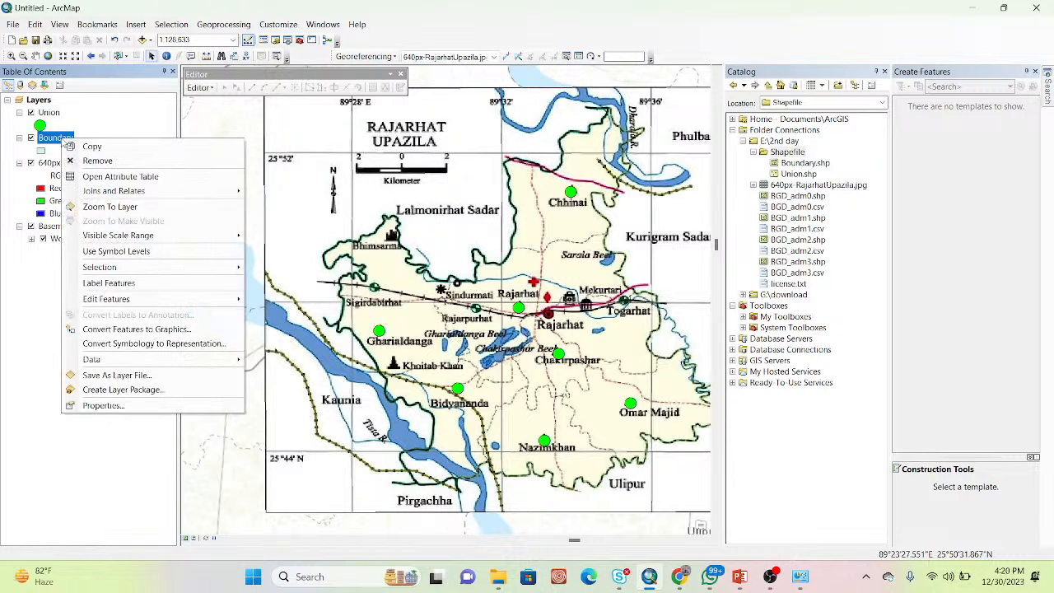
{"action": "mouse_move", "coordinate": [217, 302]}
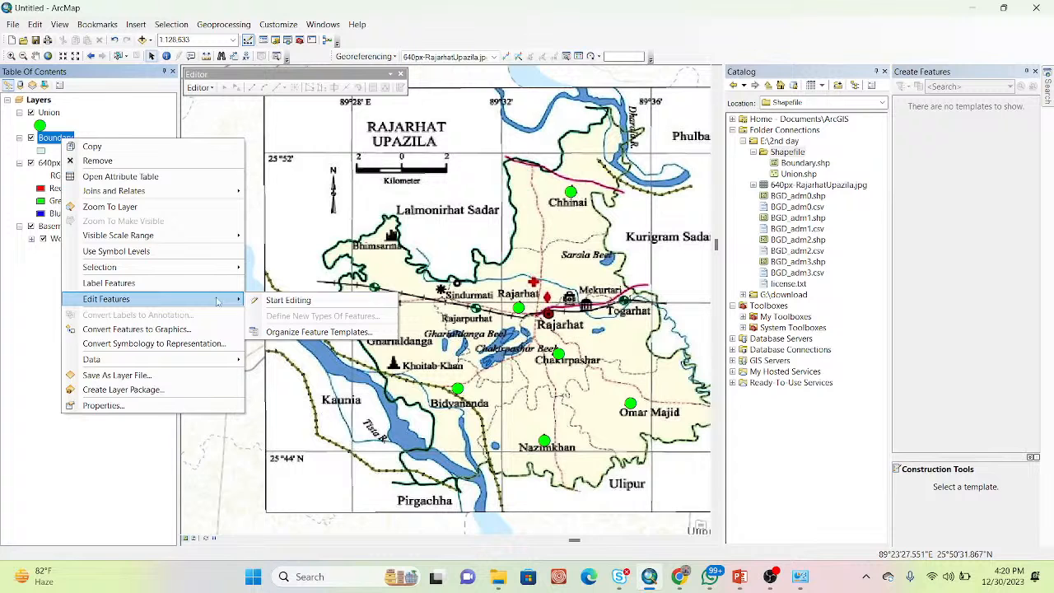
{"action": "left_click", "coordinate": [278, 301]}
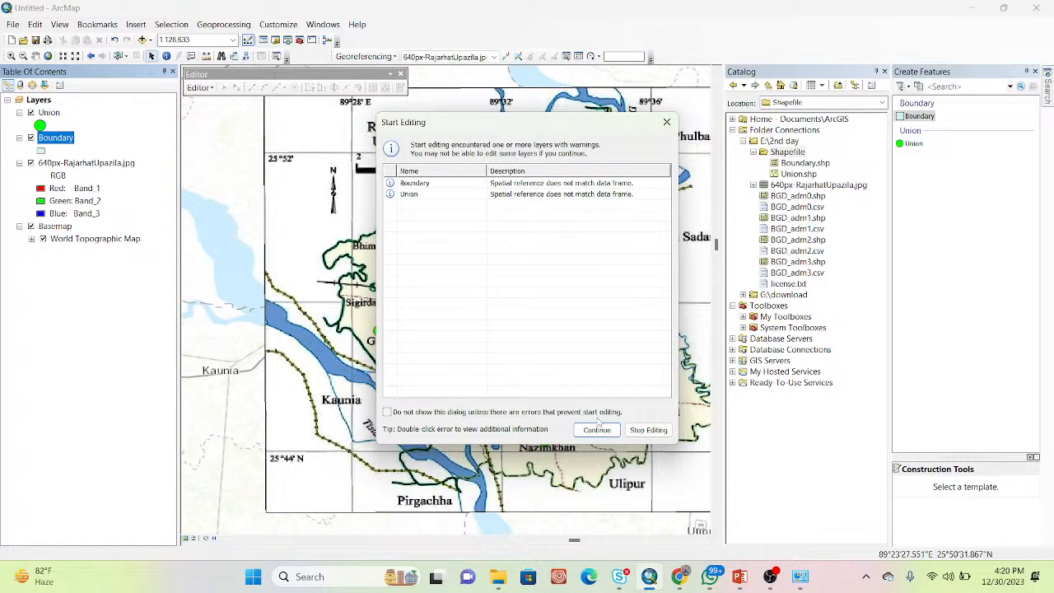
{"action": "left_click", "coordinate": [598, 430]}
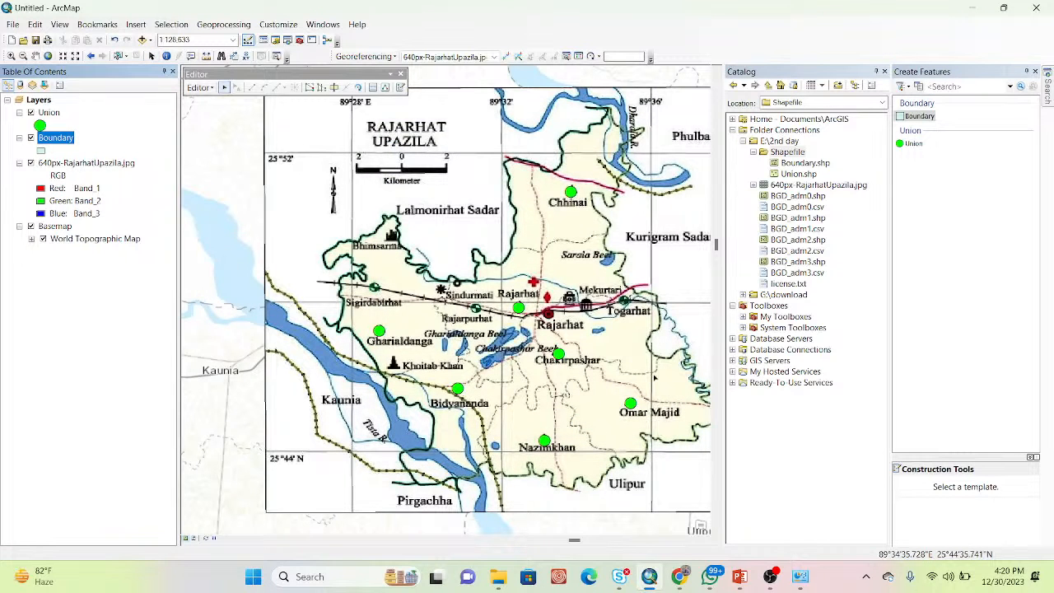
{"action": "left_click", "coordinate": [917, 116]}
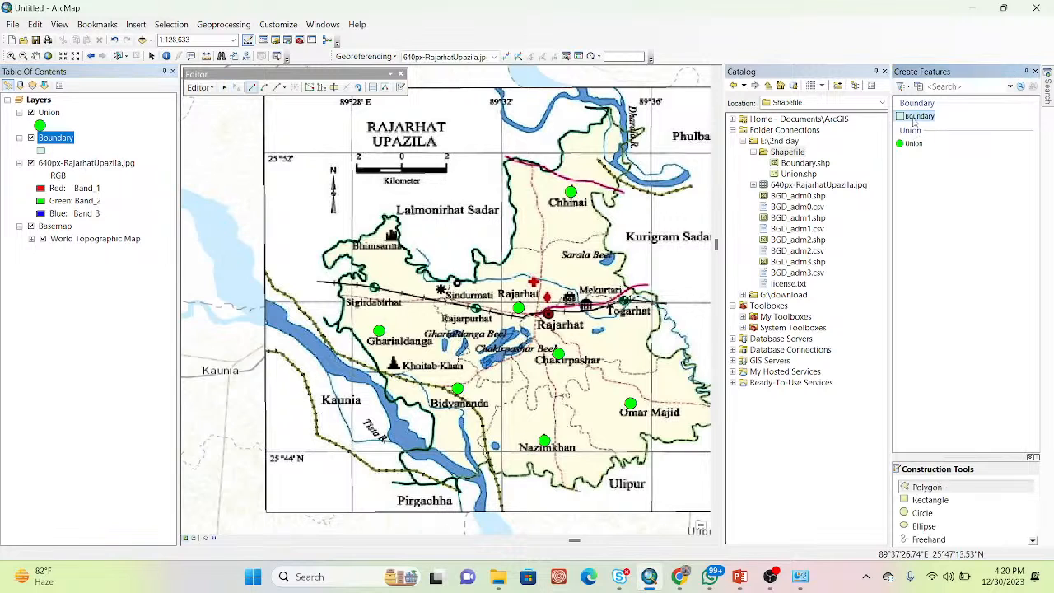
{"action": "left_click", "coordinate": [916, 486]}
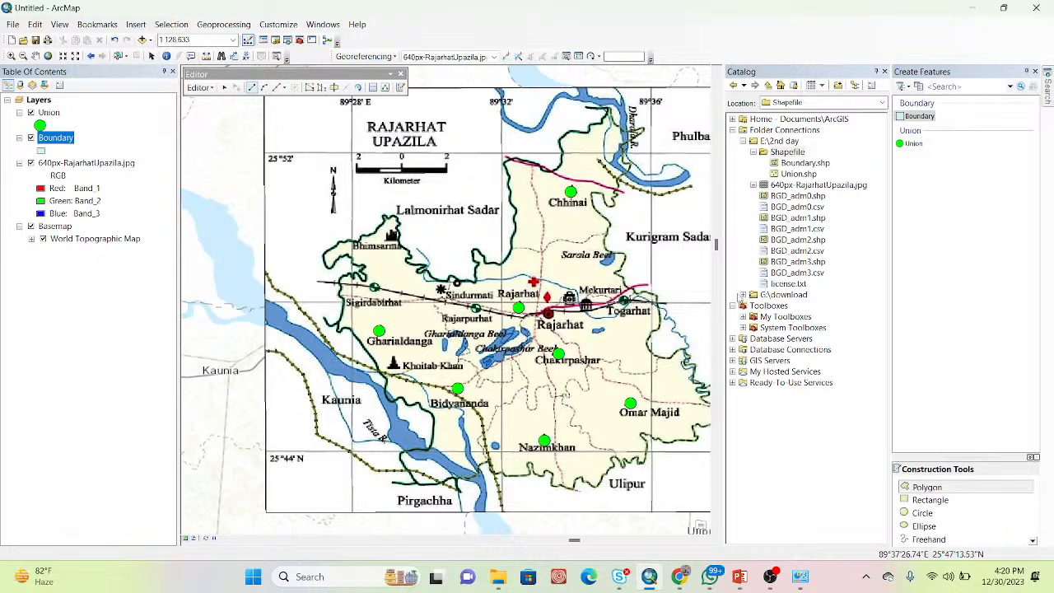
Start the Boundary polygon at the upazila's northern tip by the Dharla River and trace the outline southwest to the bend northwest of Chhinai
{"action": "left_click_drag", "start_coordinate": [723, 280], "coordinate": [811, 280]}
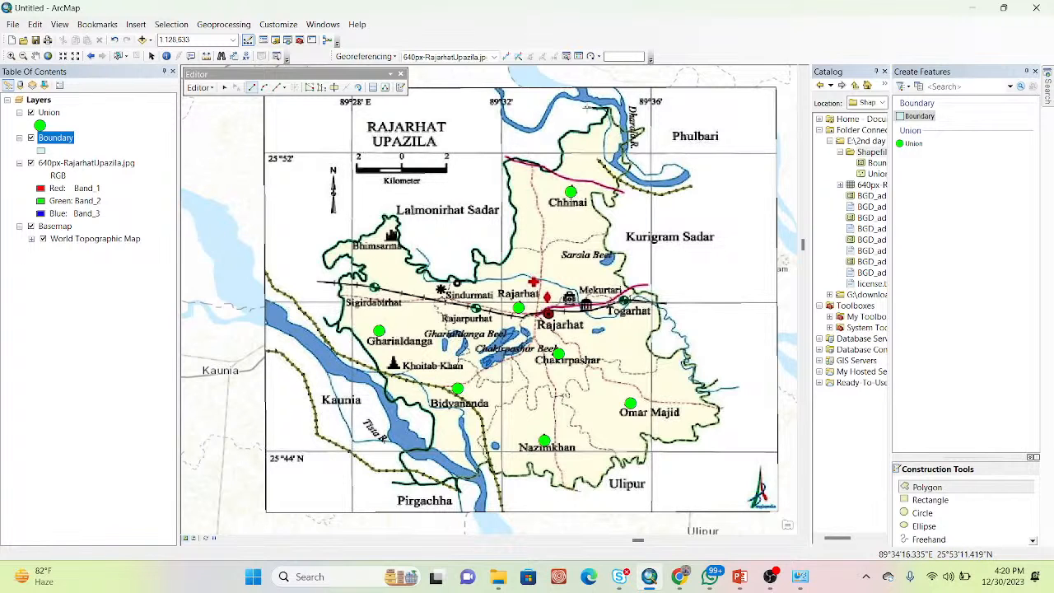
{"action": "left_click", "coordinate": [586, 107]}
{"action": "left_click", "coordinate": [597, 107]}
{"action": "left_click", "coordinate": [605, 107]}
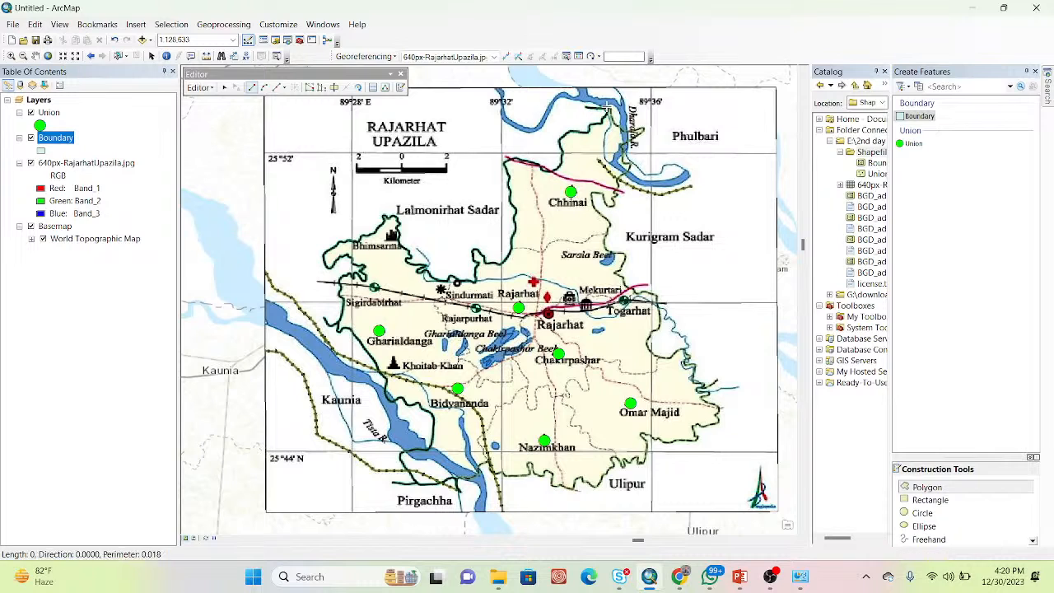
{"action": "left_click", "coordinate": [608, 113]}
{"action": "left_click", "coordinate": [601, 119]}
{"action": "left_click", "coordinate": [600, 121]}
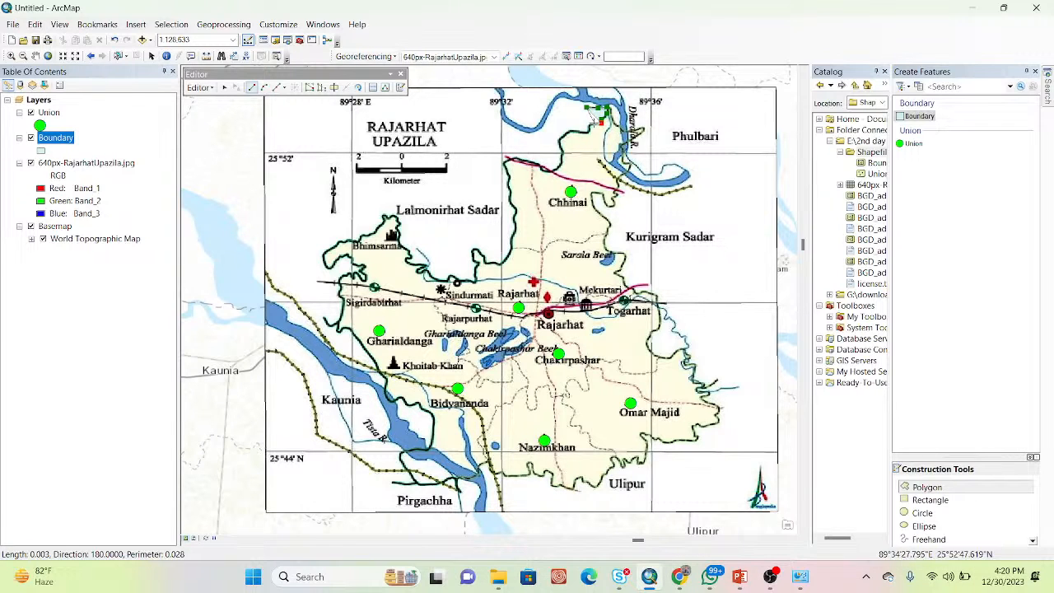
{"action": "left_click", "coordinate": [593, 124]}
{"action": "left_click", "coordinate": [588, 132]}
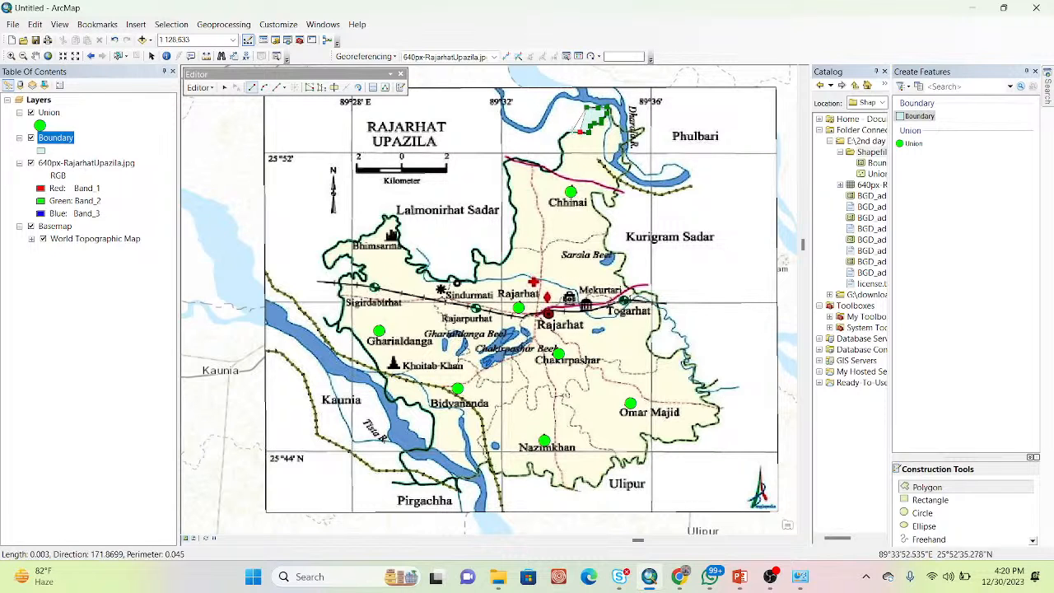
{"action": "left_click", "coordinate": [563, 135]}
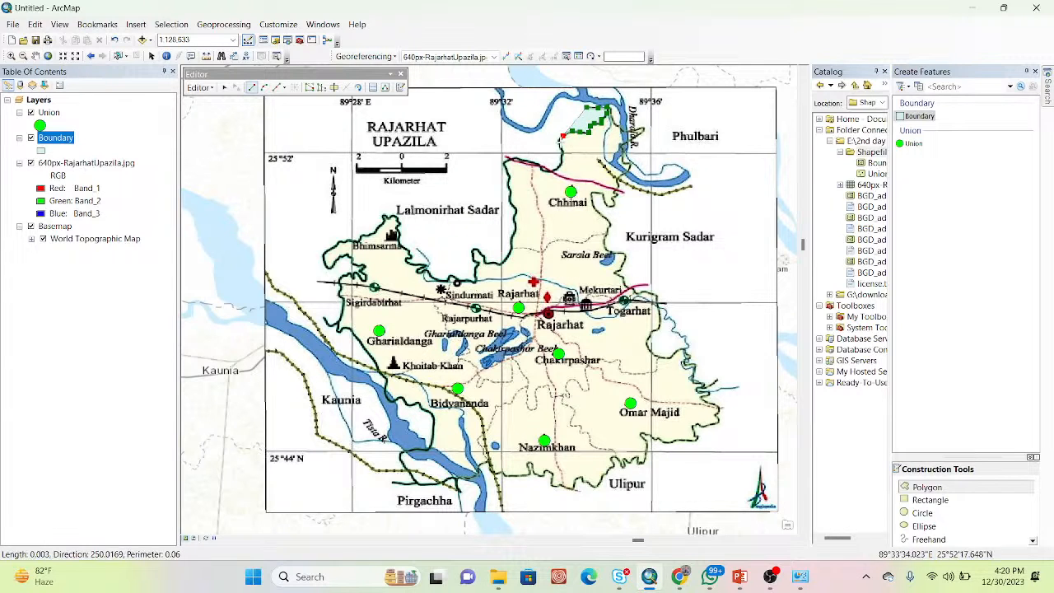
{"action": "left_click", "coordinate": [561, 142]}
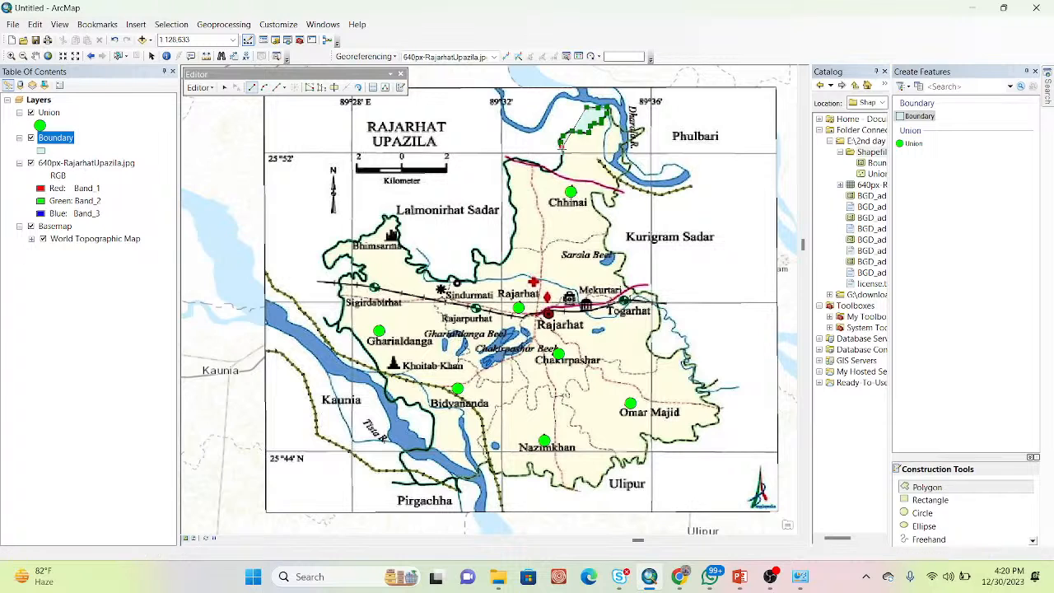
{"action": "left_click", "coordinate": [560, 151]}
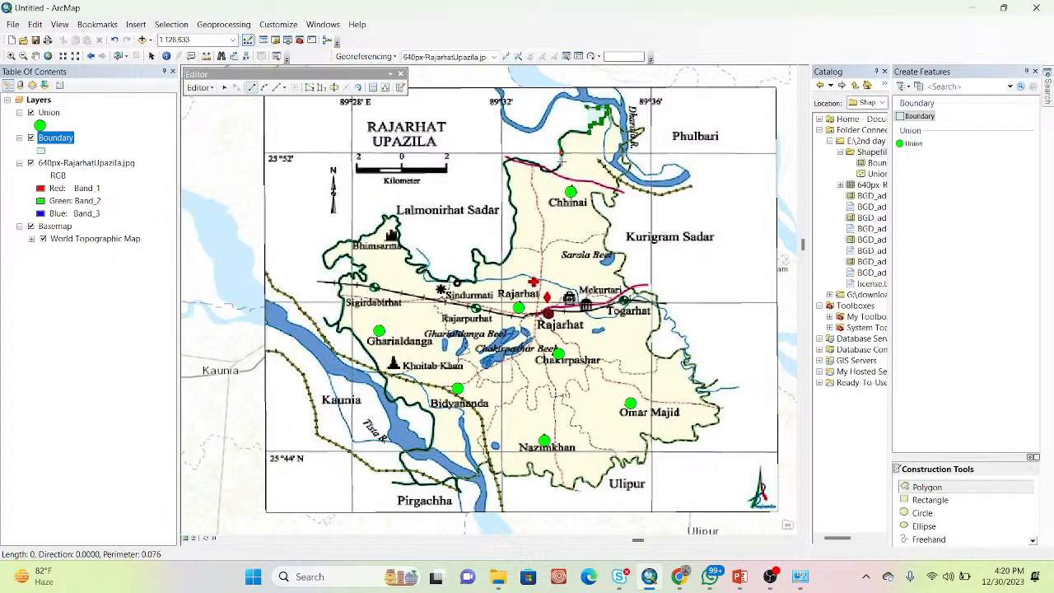
{"action": "left_click", "coordinate": [559, 162]}
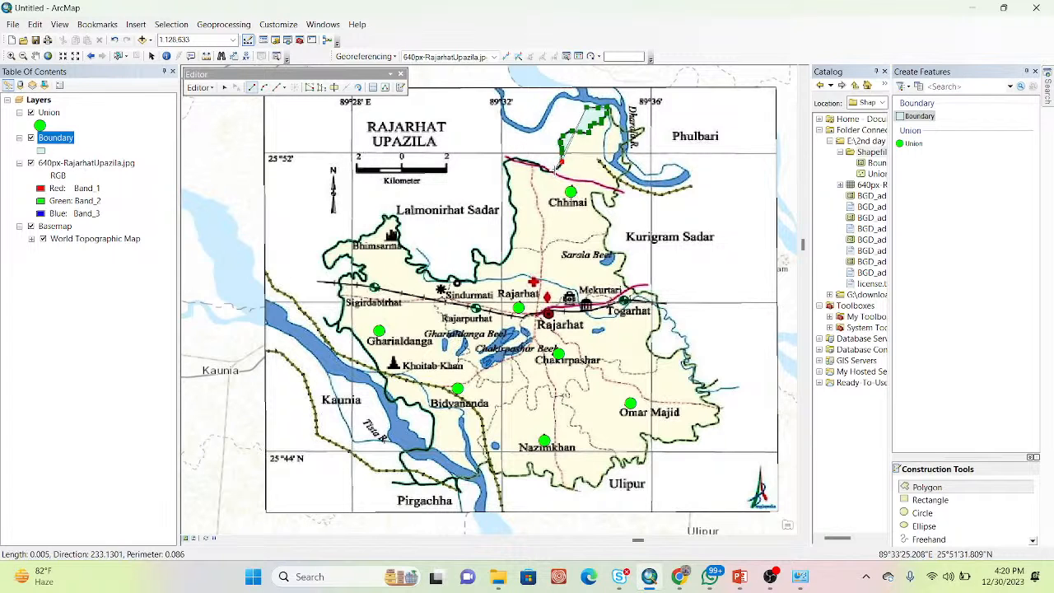
{"action": "left_click", "coordinate": [557, 168]}
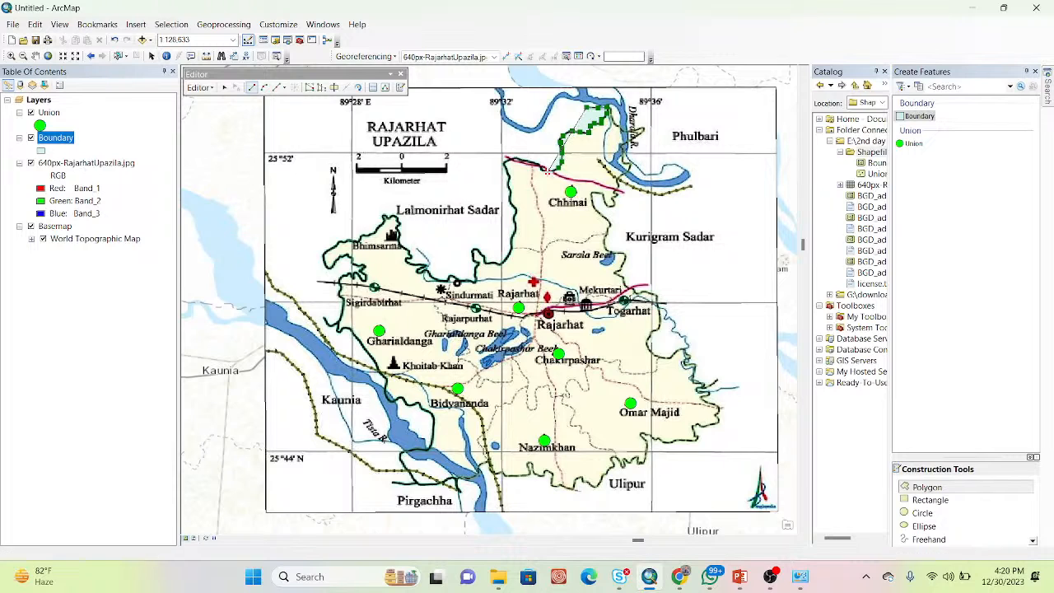
Continue the Boundary polygon west along the outline to the northwest corner near the 25°52' and 89°32' grid lines
{"action": "left_click", "coordinate": [543, 170]}
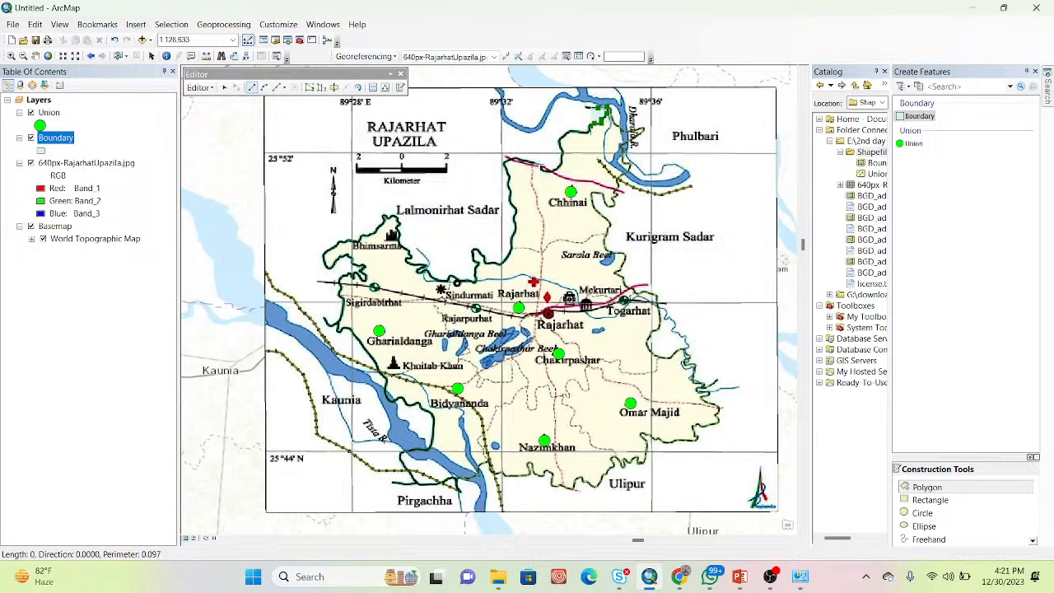
{"action": "left_click", "coordinate": [536, 164]}
{"action": "left_click", "coordinate": [533, 163]}
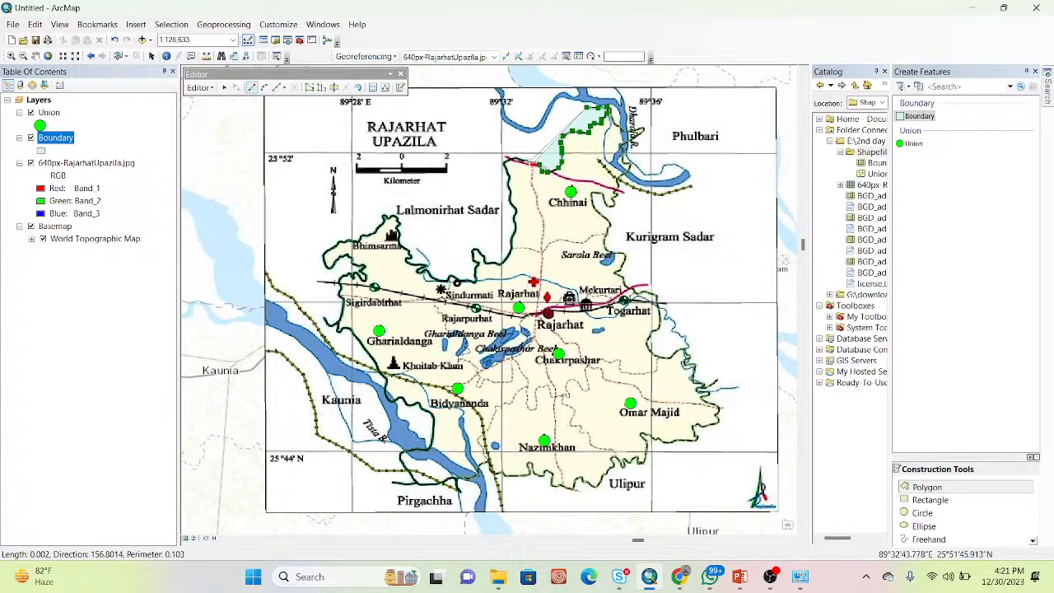
{"action": "left_click", "coordinate": [529, 160]}
{"action": "left_click", "coordinate": [519, 160]}
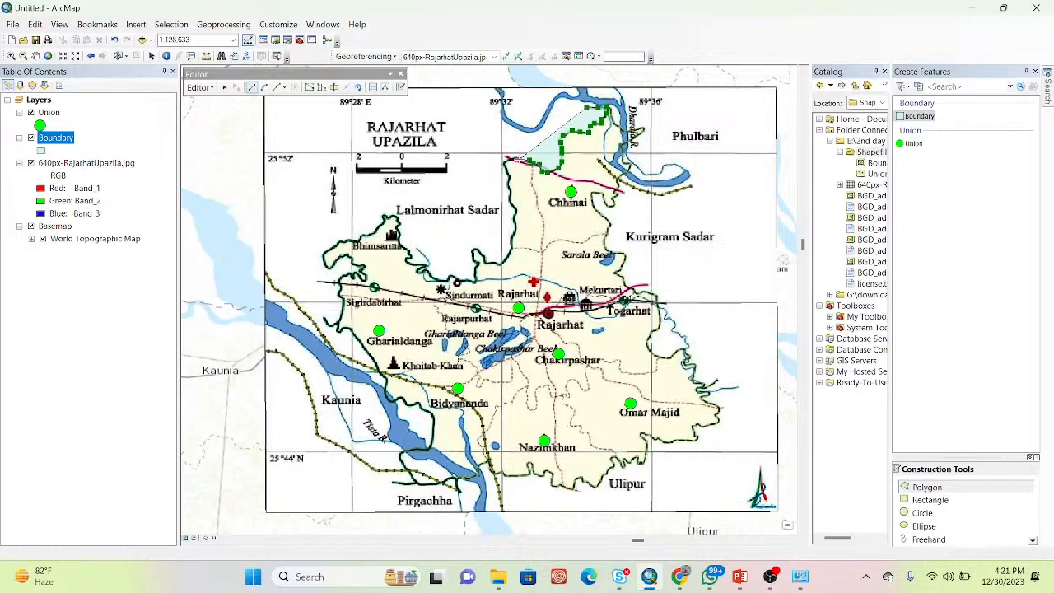
{"action": "left_click", "coordinate": [513, 158]}
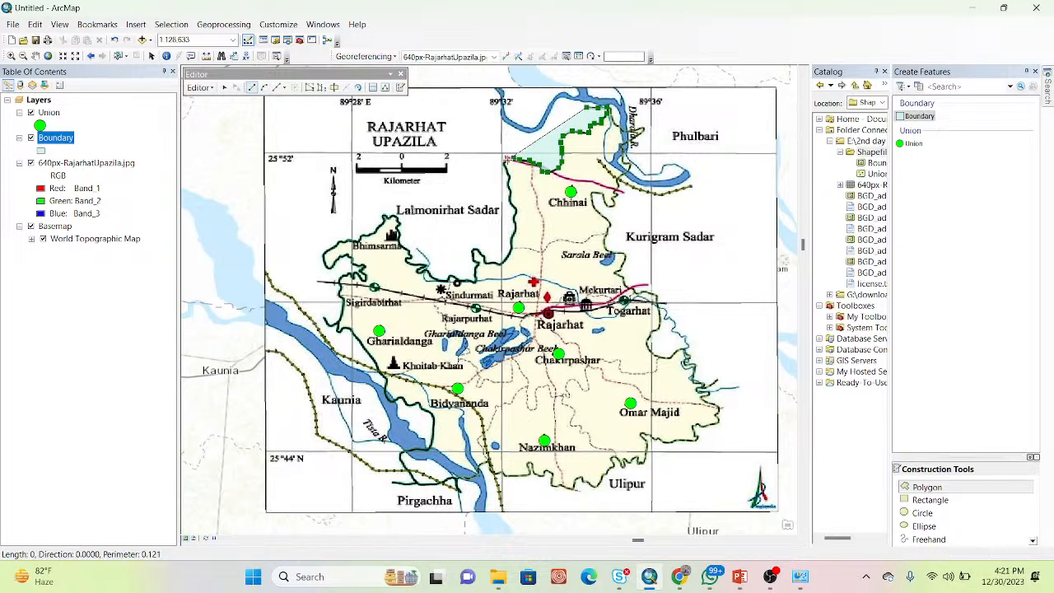
{"action": "left_click", "coordinate": [506, 161]}
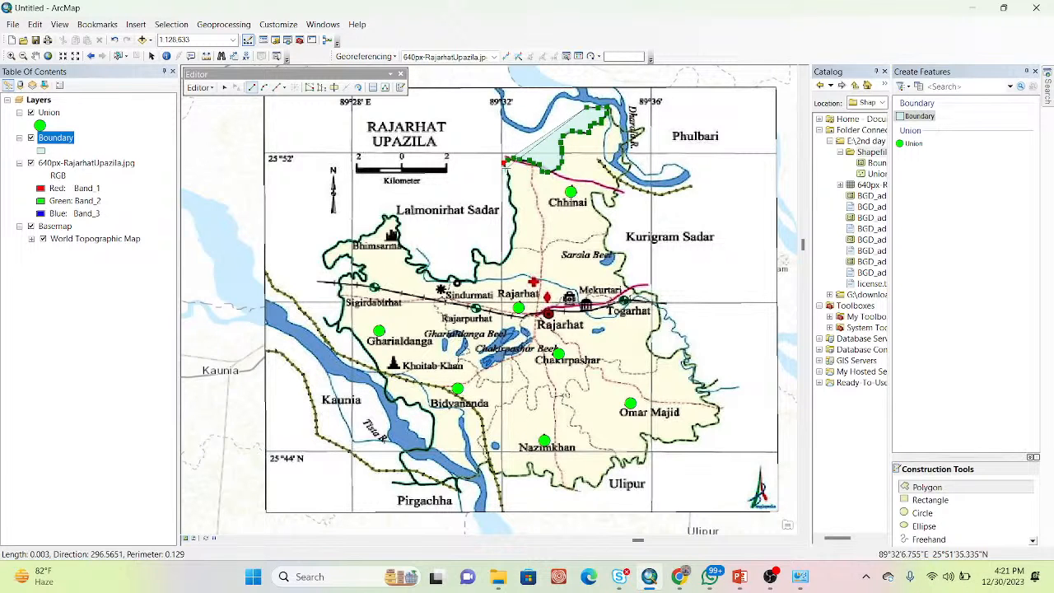
Trace the Boundary polygon south from the northwest corner along the Lalmonirhat Sadar border to the bend north of Rajarhat
{"action": "left_click", "coordinate": [506, 169]}
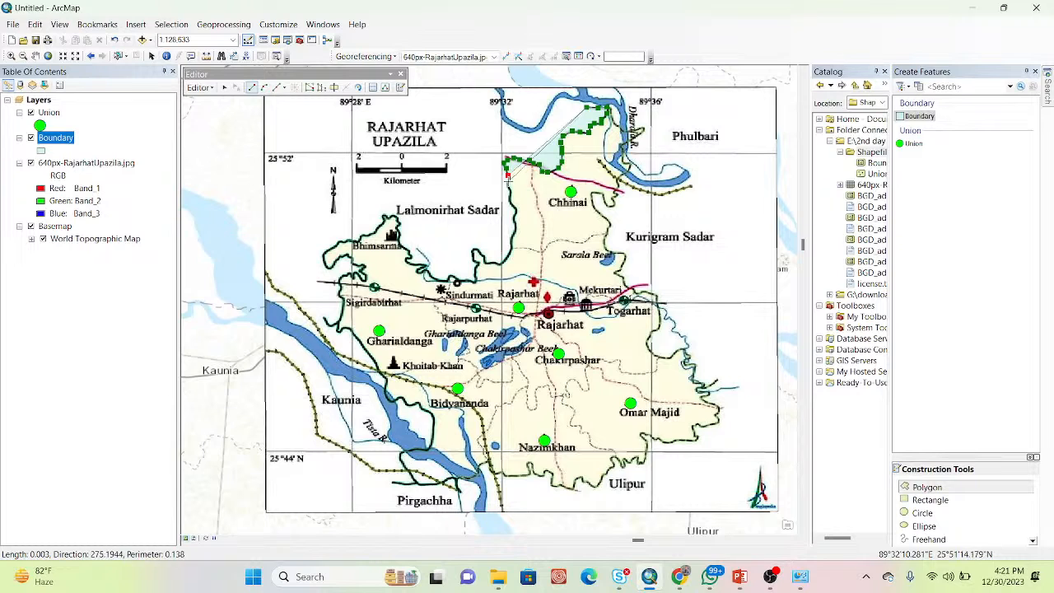
{"action": "left_click", "coordinate": [507, 176]}
{"action": "left_click", "coordinate": [507, 188]}
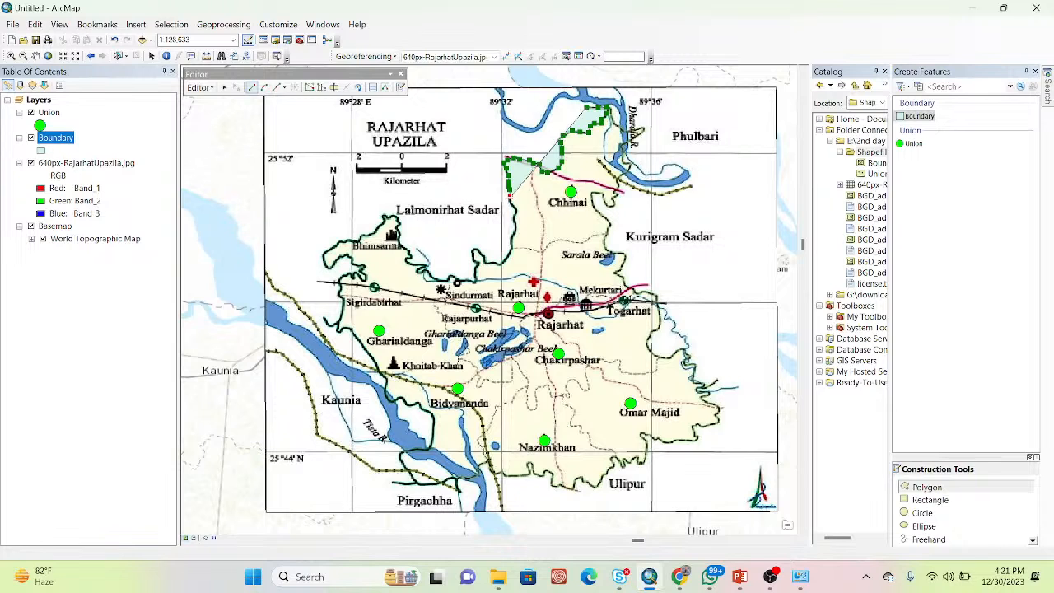
{"action": "left_click", "coordinate": [510, 201]}
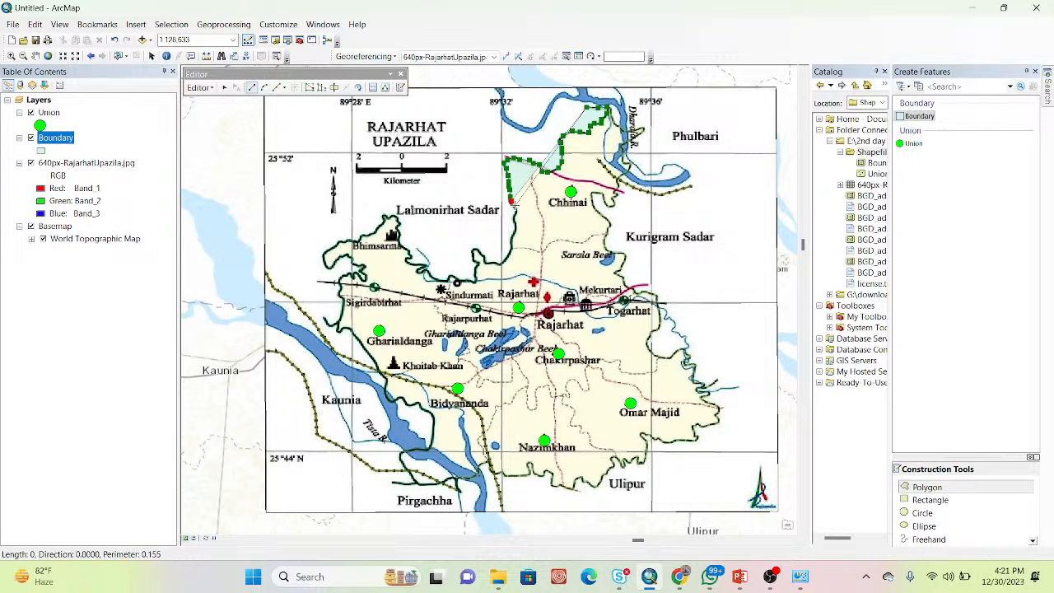
{"action": "left_click", "coordinate": [514, 216]}
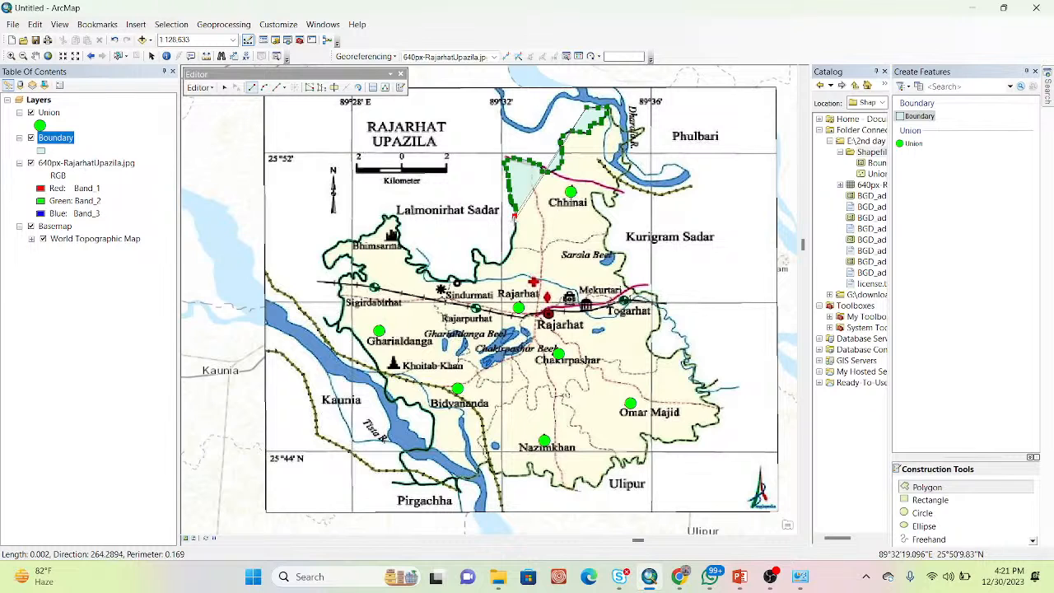
{"action": "left_click", "coordinate": [514, 221]}
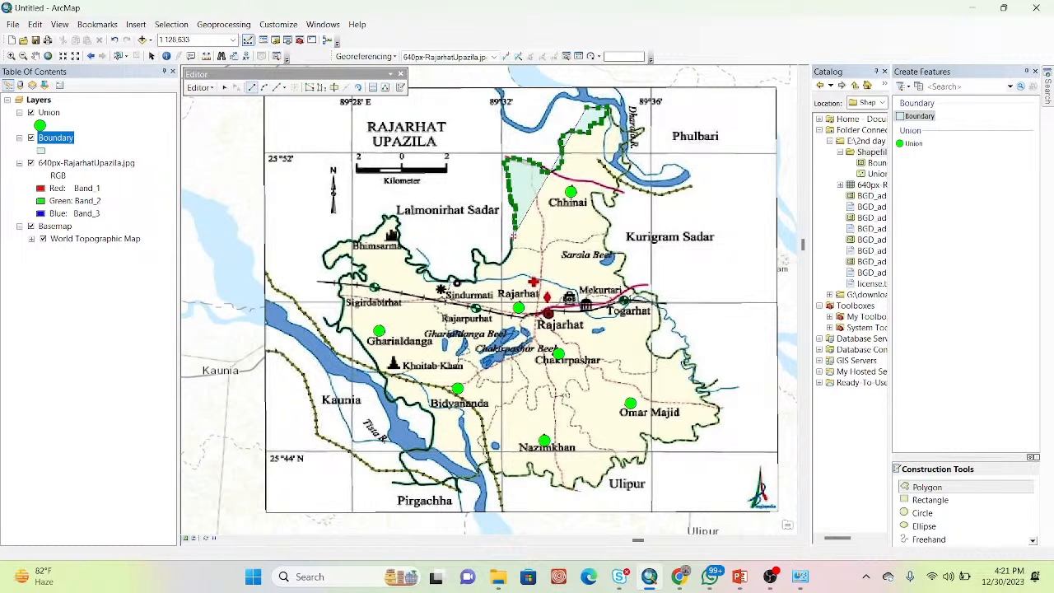
{"action": "left_click", "coordinate": [513, 237]}
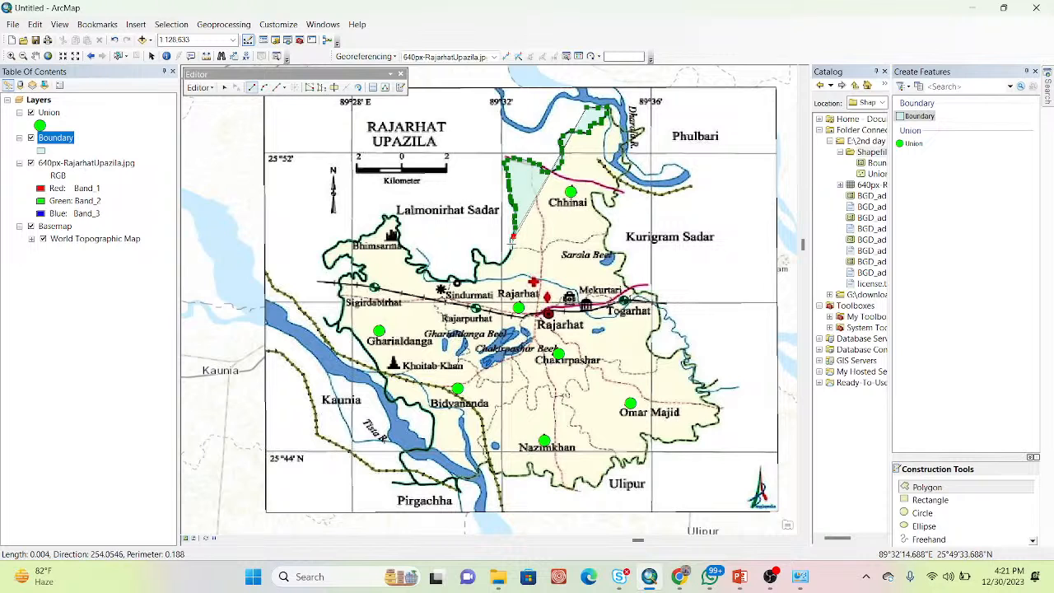
{"action": "left_click", "coordinate": [510, 247]}
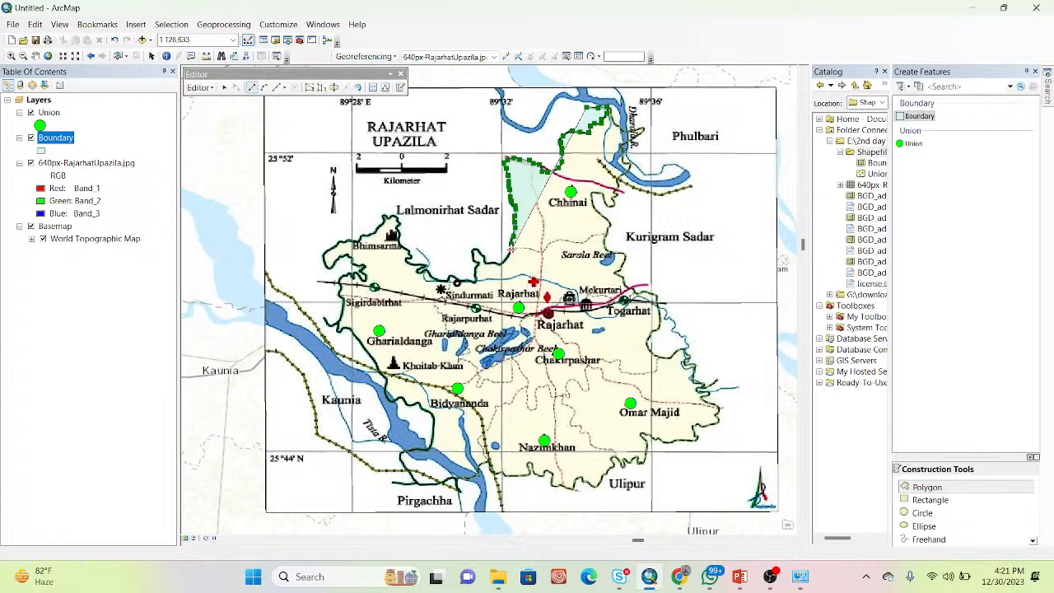
{"action": "left_click", "coordinate": [509, 257]}
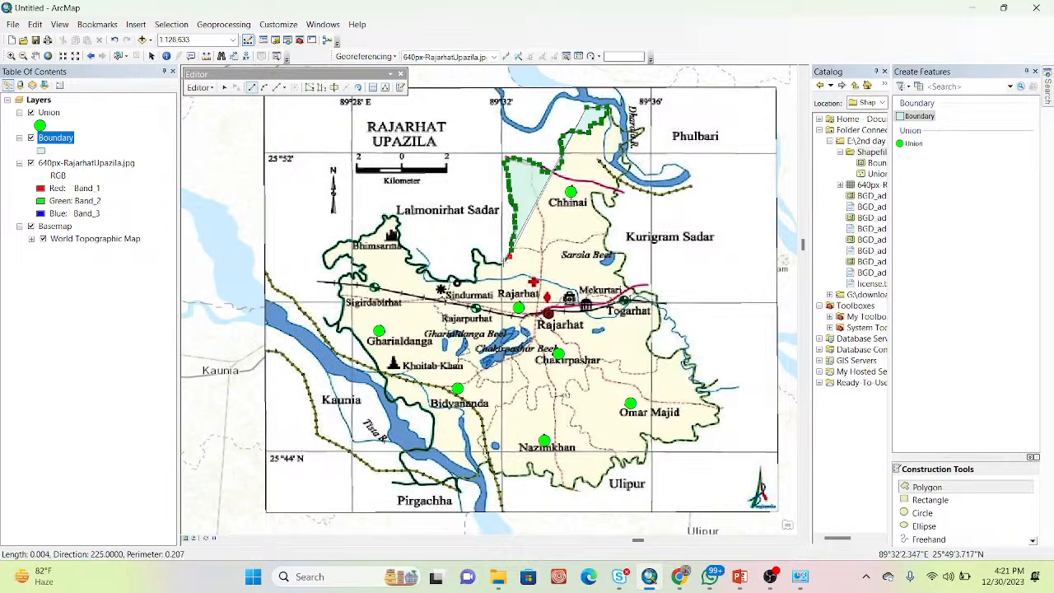
{"action": "left_click", "coordinate": [502, 263]}
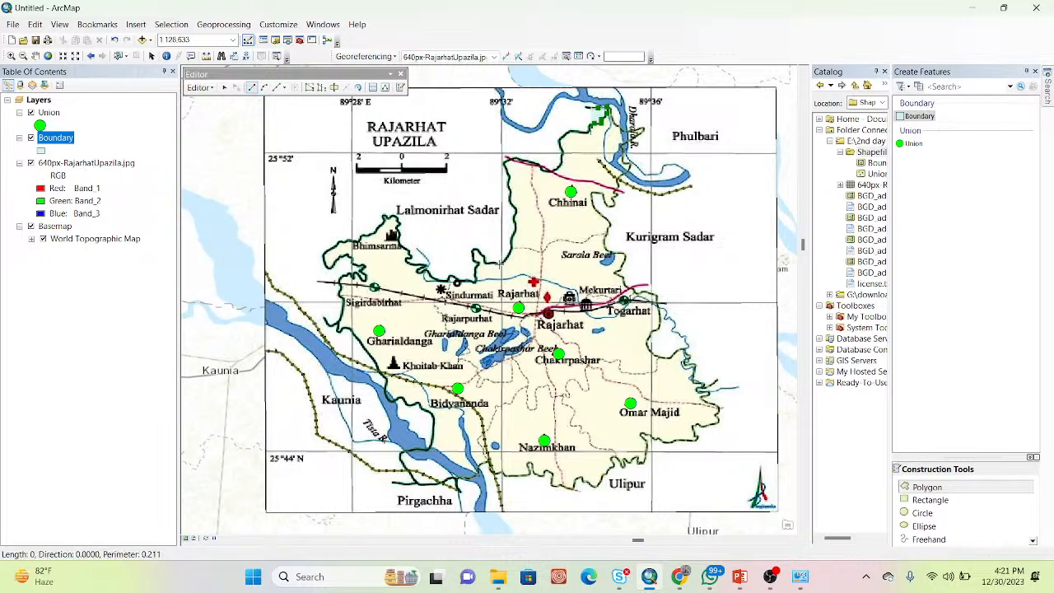
Trace the Boundary polygon around the small notch northeast of Sindurmati, down to the outline's low point
{"action": "left_click", "coordinate": [491, 261]}
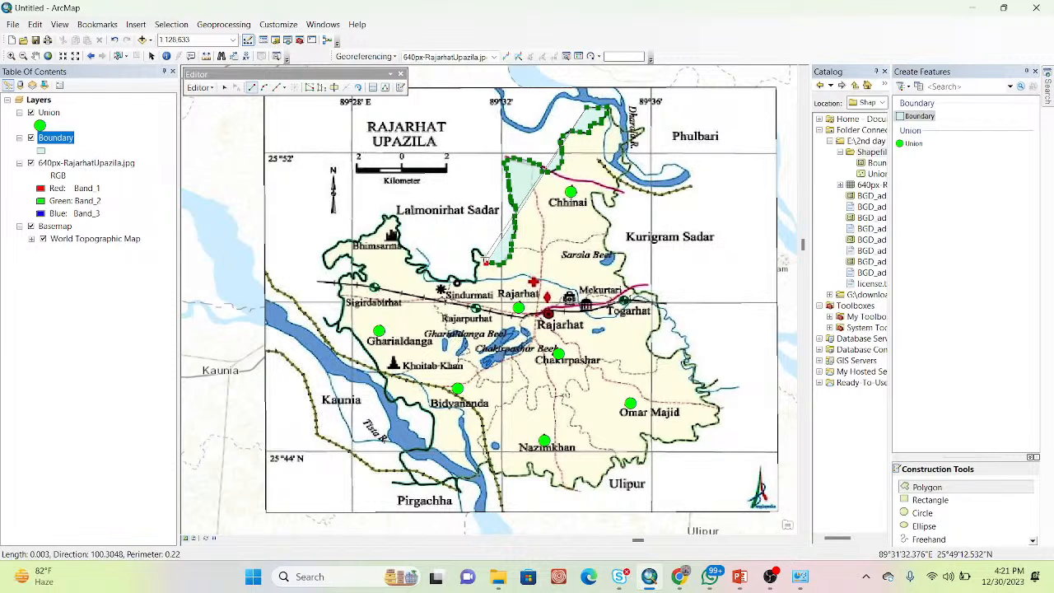
{"action": "double_click", "coordinate": [484, 257]}
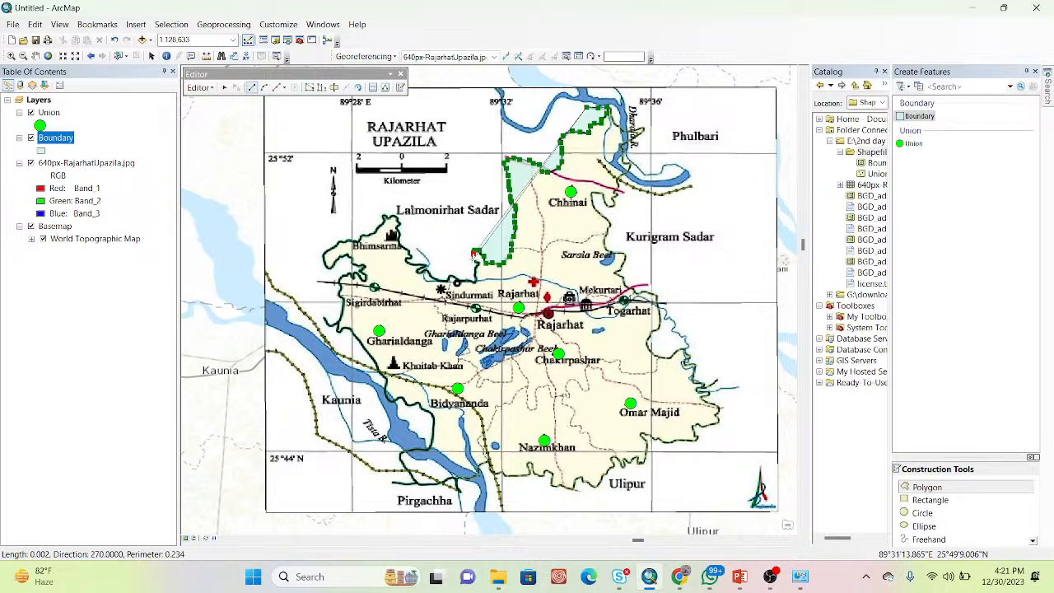
{"action": "left_click", "coordinate": [474, 253]}
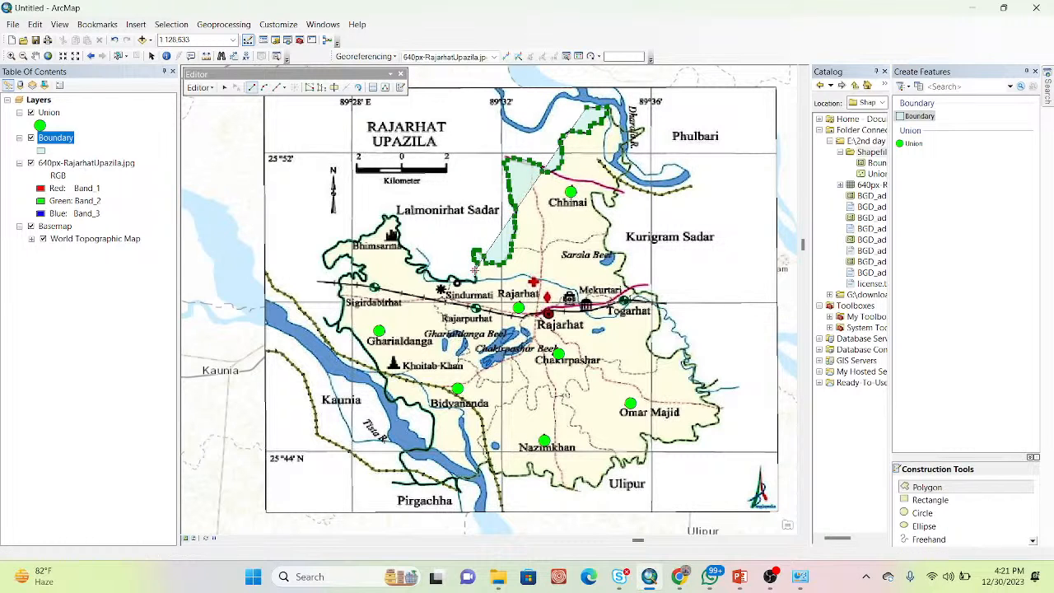
{"action": "left_click", "coordinate": [476, 281]}
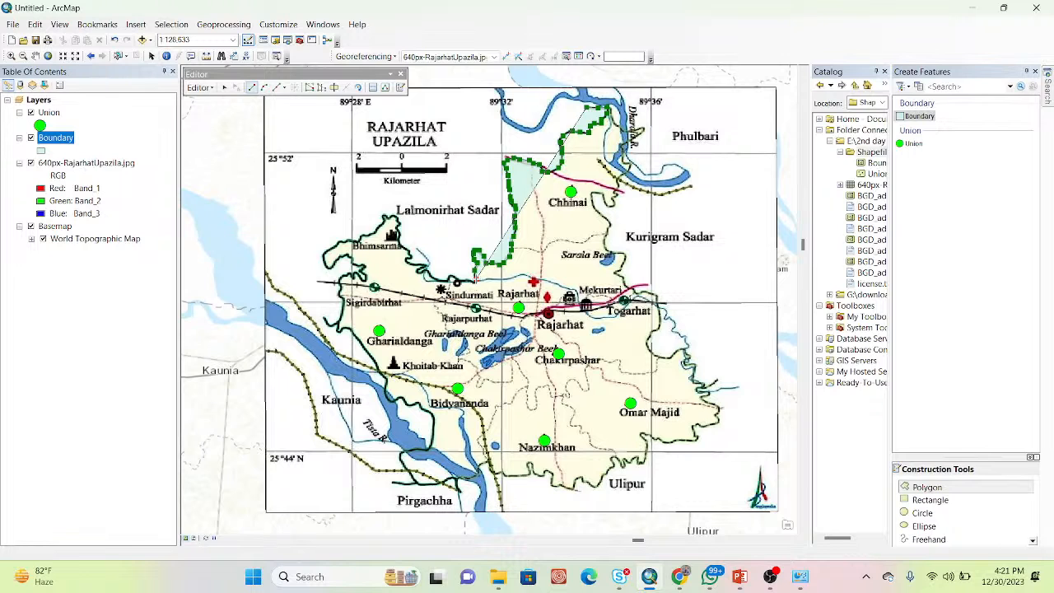
{"action": "left_click", "coordinate": [473, 281]}
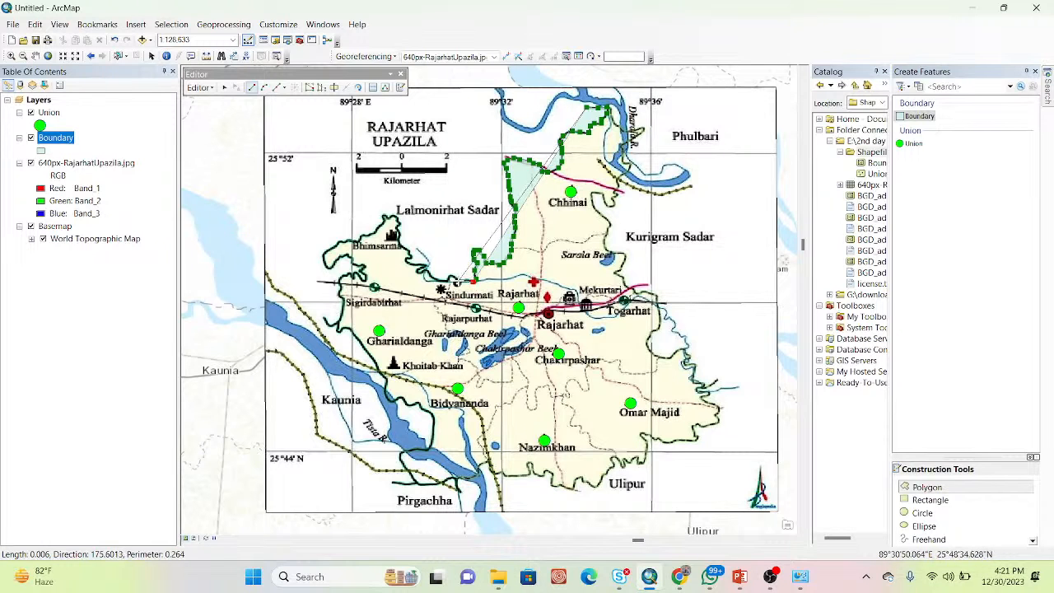
Continue the Boundary polygon west along the outline from the low point near Sindurmati to the small kink southeast of Bhimsarma
{"action": "left_click", "coordinate": [452, 279]}
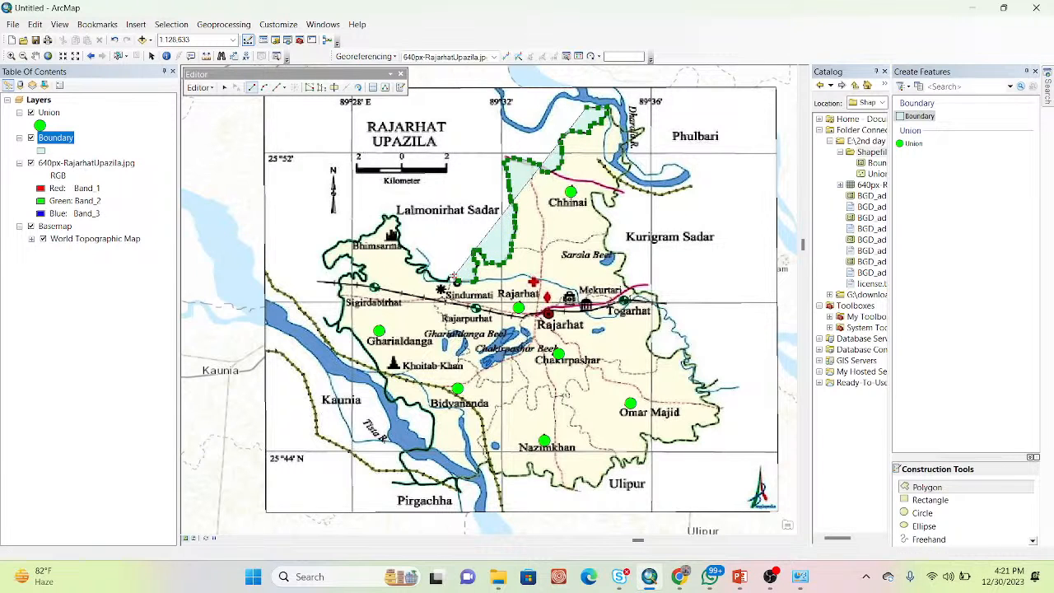
{"action": "left_click", "coordinate": [447, 279]}
{"action": "left_click", "coordinate": [437, 279]}
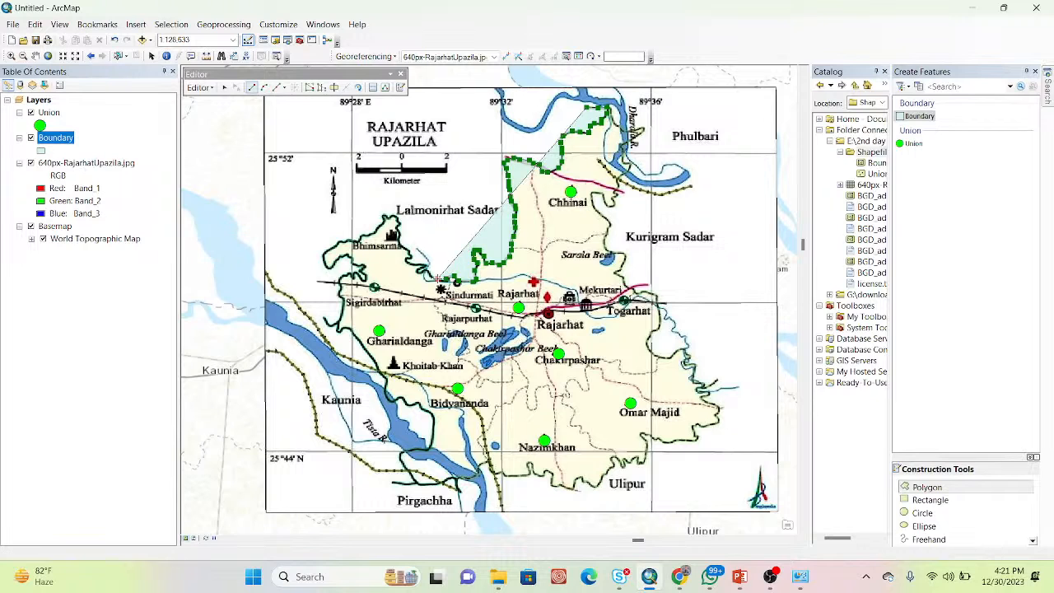
{"action": "left_click", "coordinate": [431, 274]}
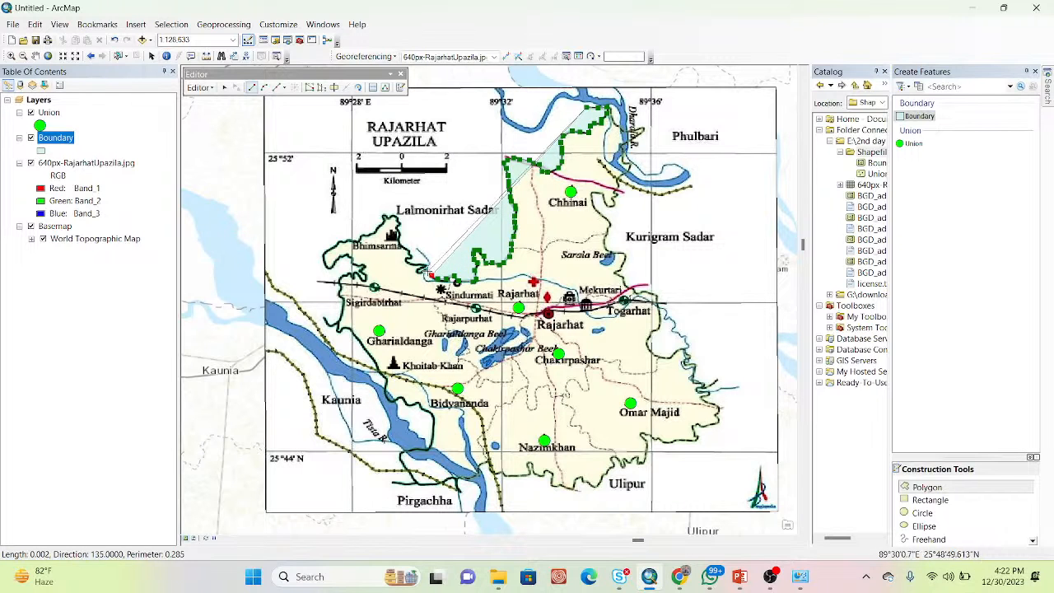
{"action": "left_click", "coordinate": [427, 273]}
{"action": "left_click", "coordinate": [423, 270]}
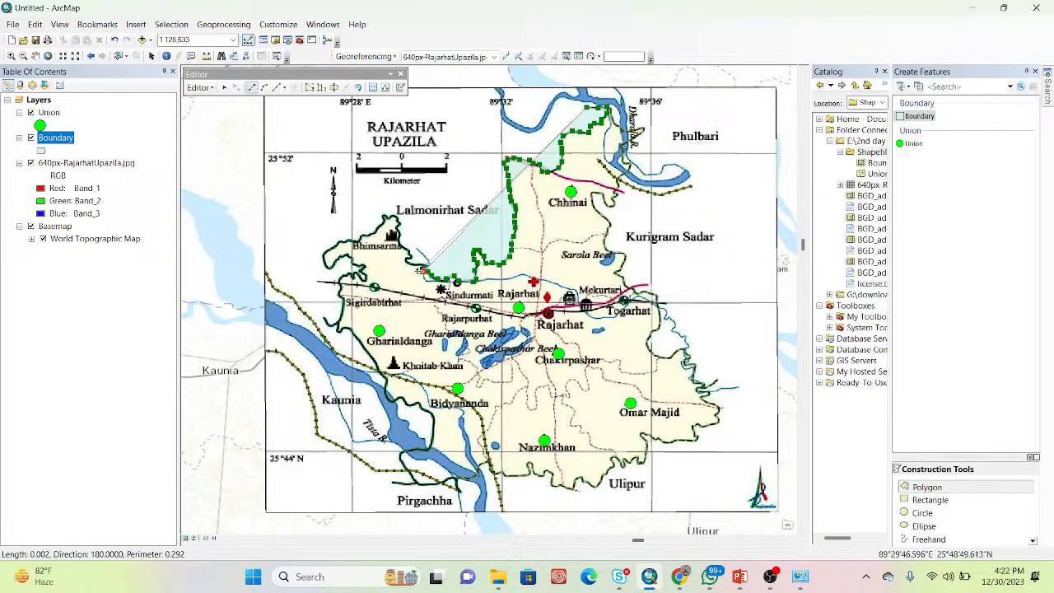
{"action": "left_click", "coordinate": [420, 270]}
{"action": "left_click", "coordinate": [424, 266]}
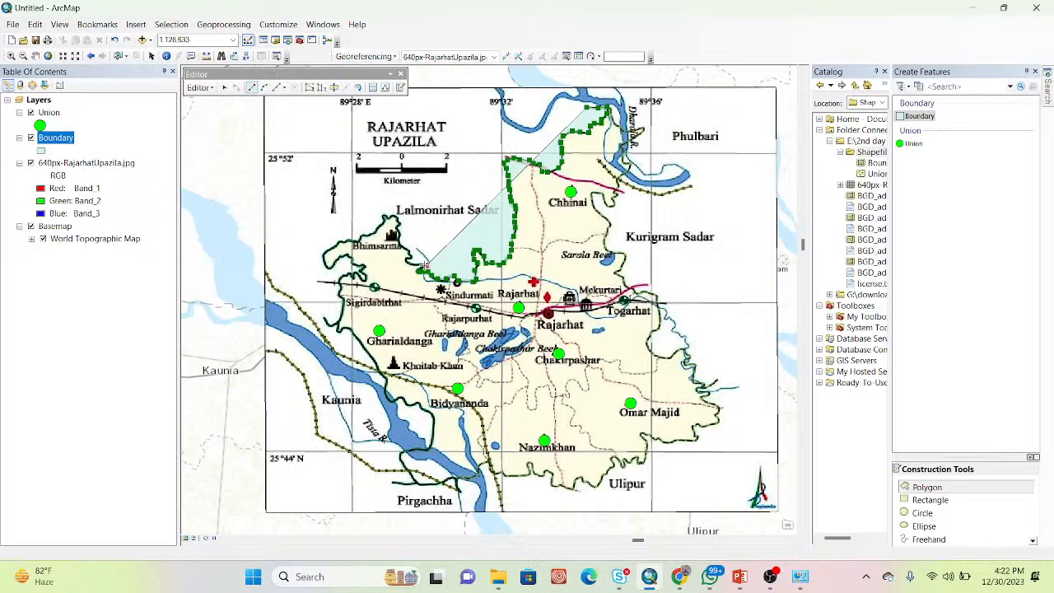
{"action": "left_click", "coordinate": [421, 265]}
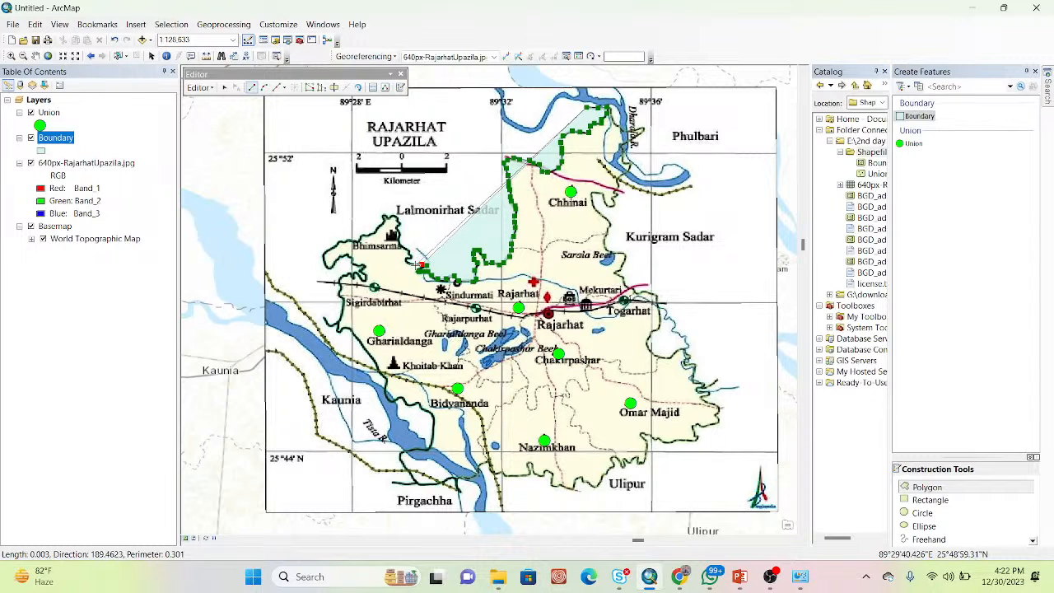
Trace the Boundary polygon northwest along the Lalmonirhat Sadar border, up the east side of the peak above Bhimsarma
{"action": "left_click", "coordinate": [408, 260]}
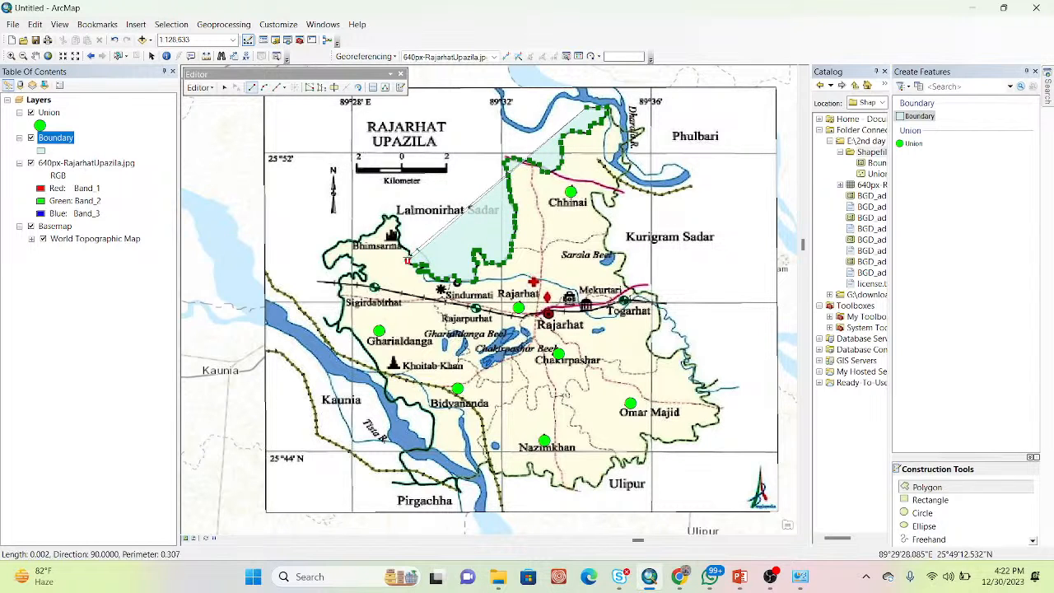
{"action": "left_click", "coordinate": [409, 256]}
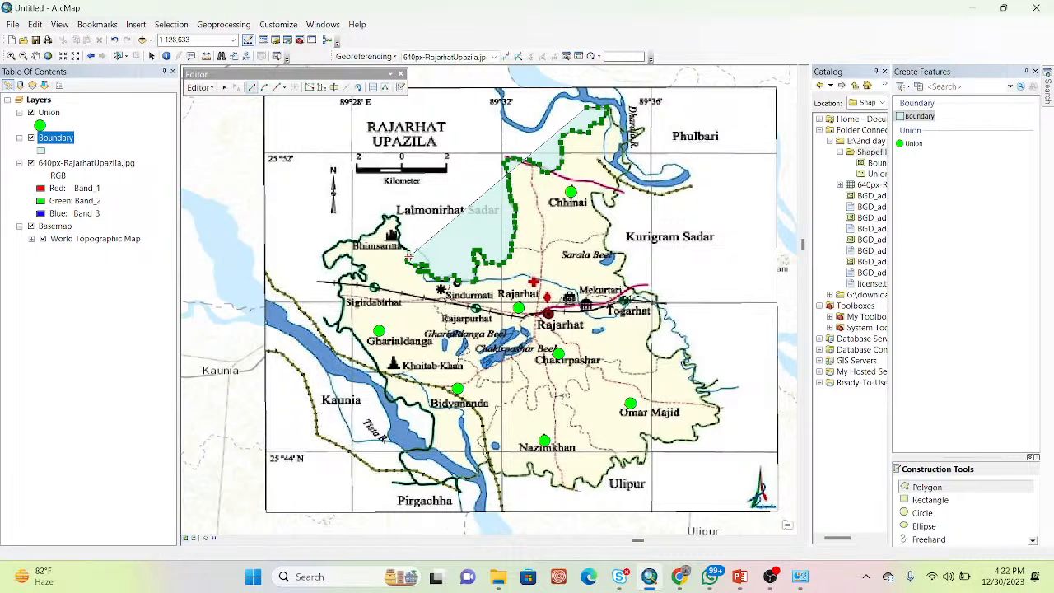
{"action": "left_click", "coordinate": [406, 247]}
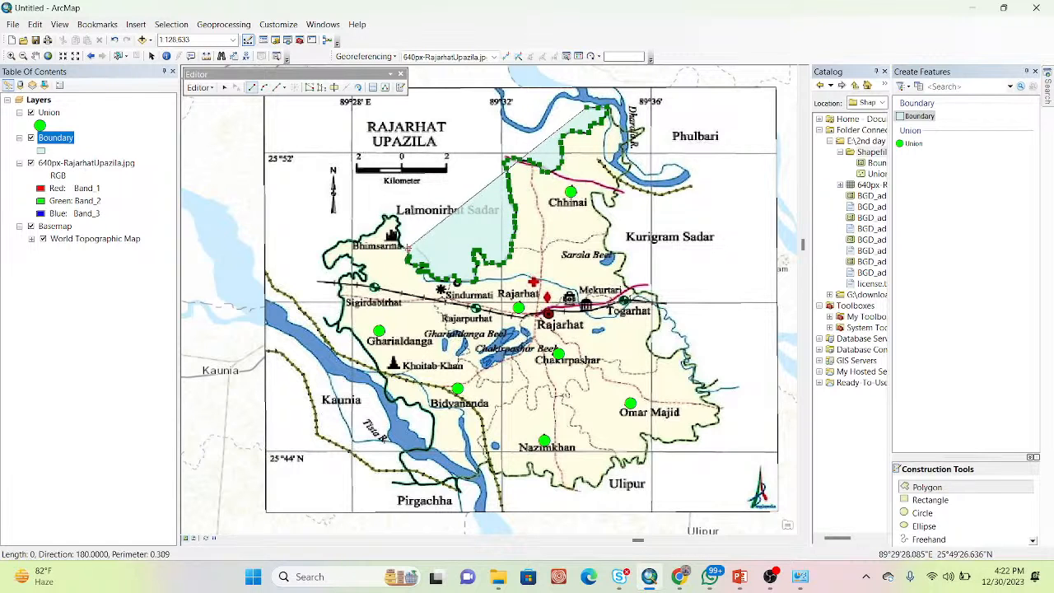
{"action": "left_click", "coordinate": [403, 248]}
{"action": "left_click", "coordinate": [399, 244]}
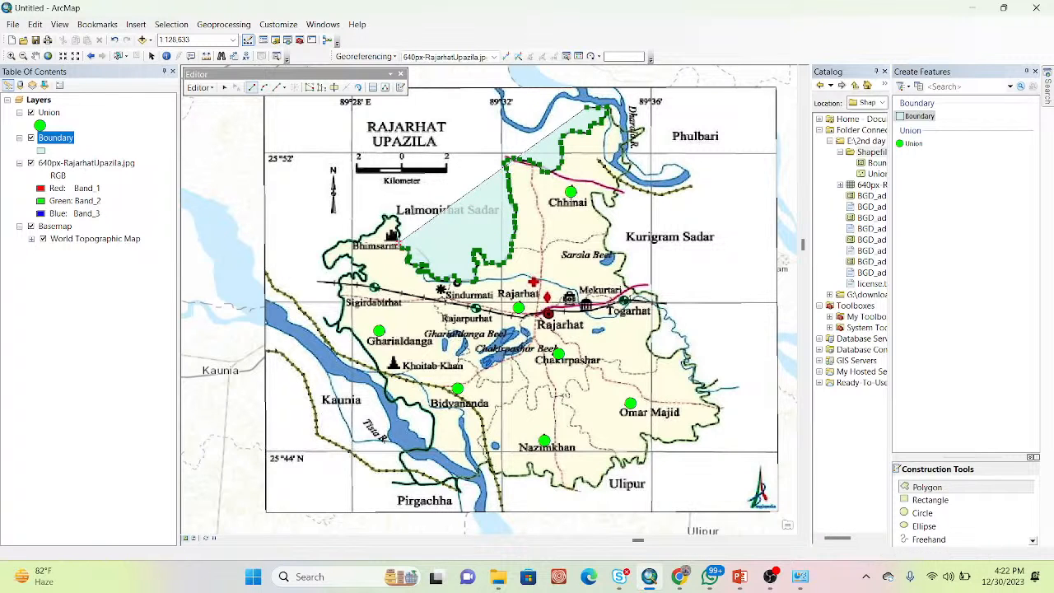
{"action": "left_click", "coordinate": [400, 234]}
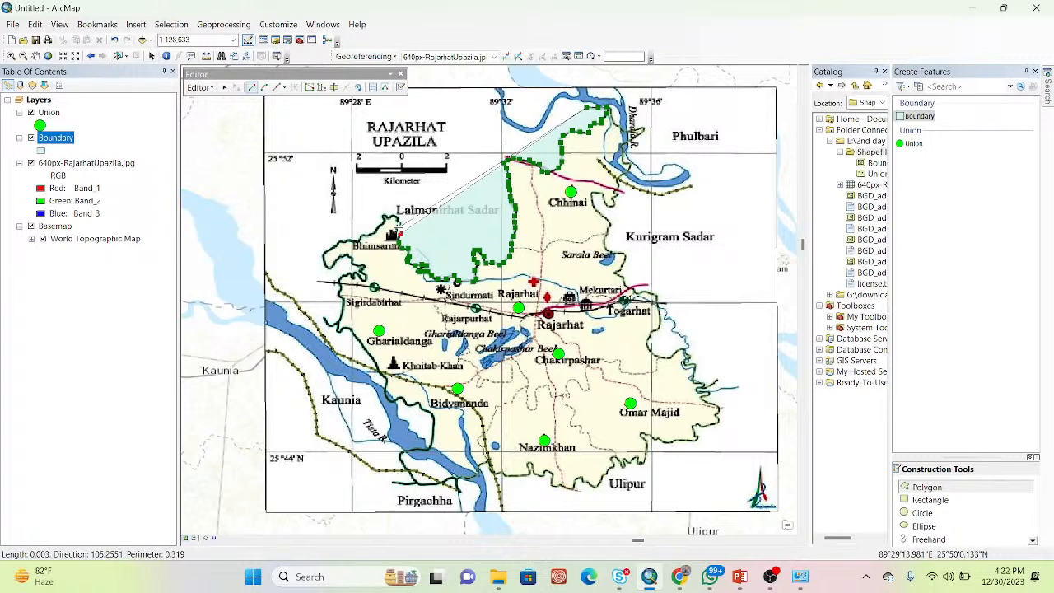
{"action": "left_click", "coordinate": [399, 228]}
{"action": "left_click", "coordinate": [401, 221]}
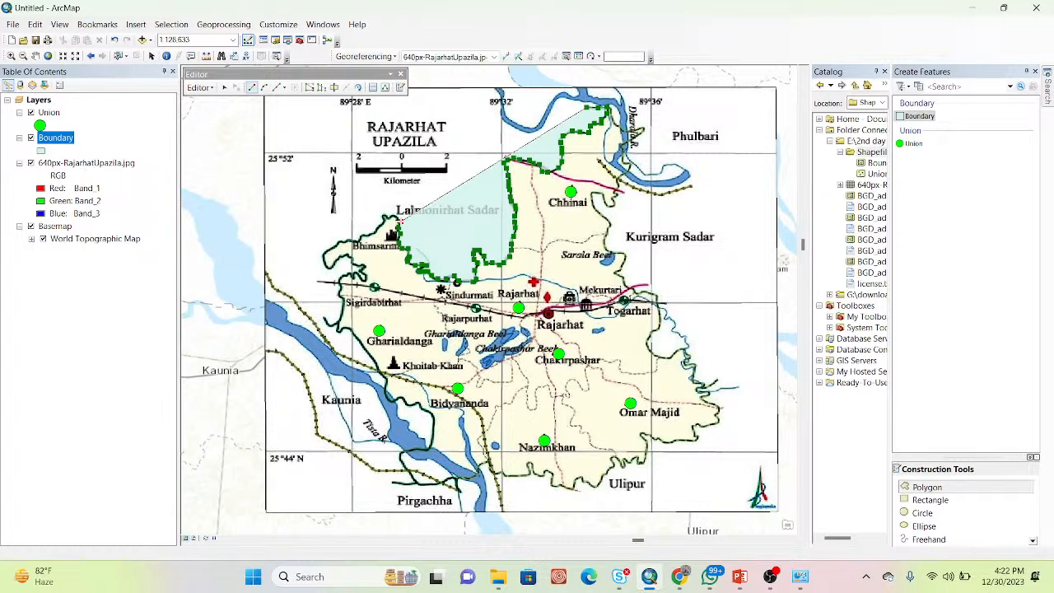
Carry the Boundary polygon over the peak north of Bhimsarma and southwest along the outline toward the upazila's western lobe
{"action": "left_click", "coordinate": [397, 217]}
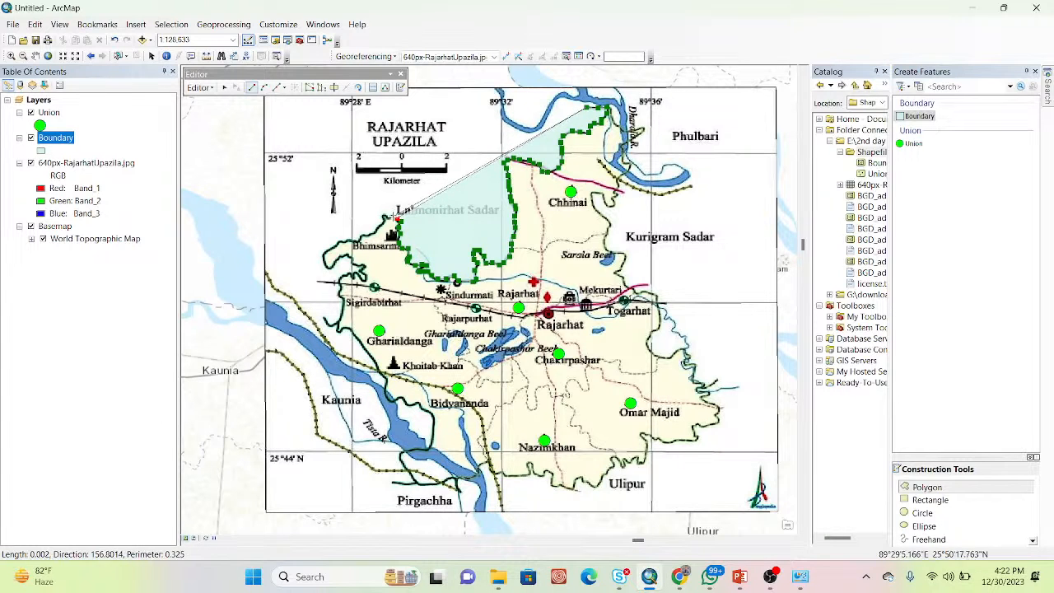
{"action": "left_click", "coordinate": [388, 218]}
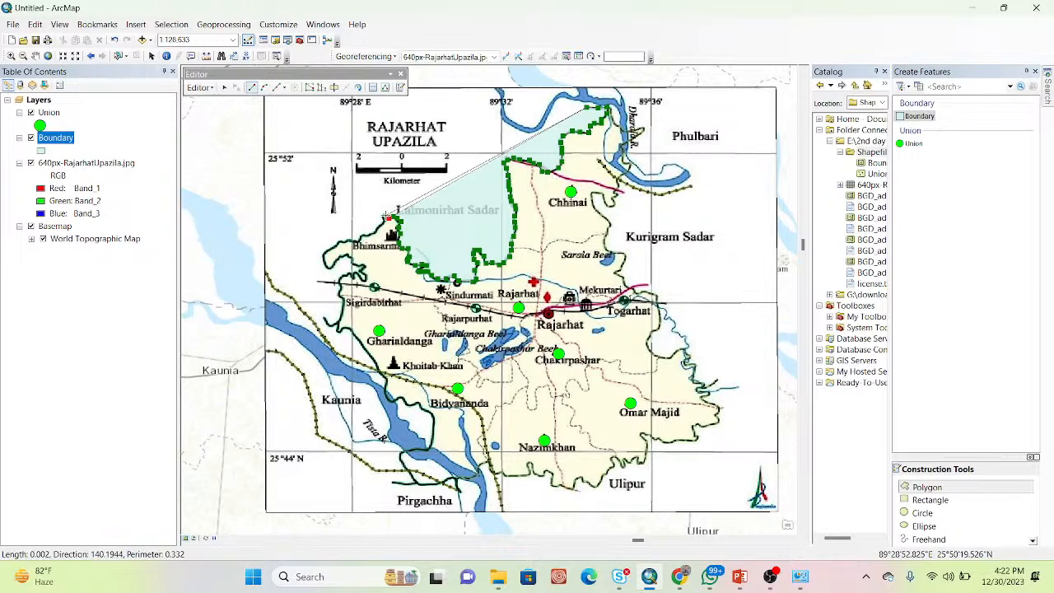
{"action": "left_click", "coordinate": [382, 214]}
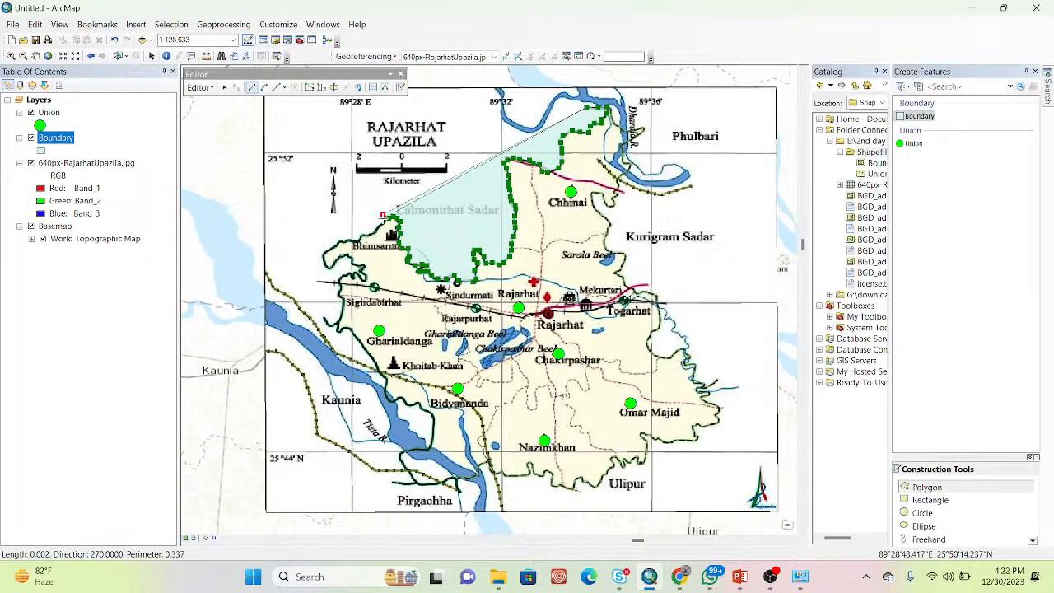
{"action": "left_click", "coordinate": [384, 219]}
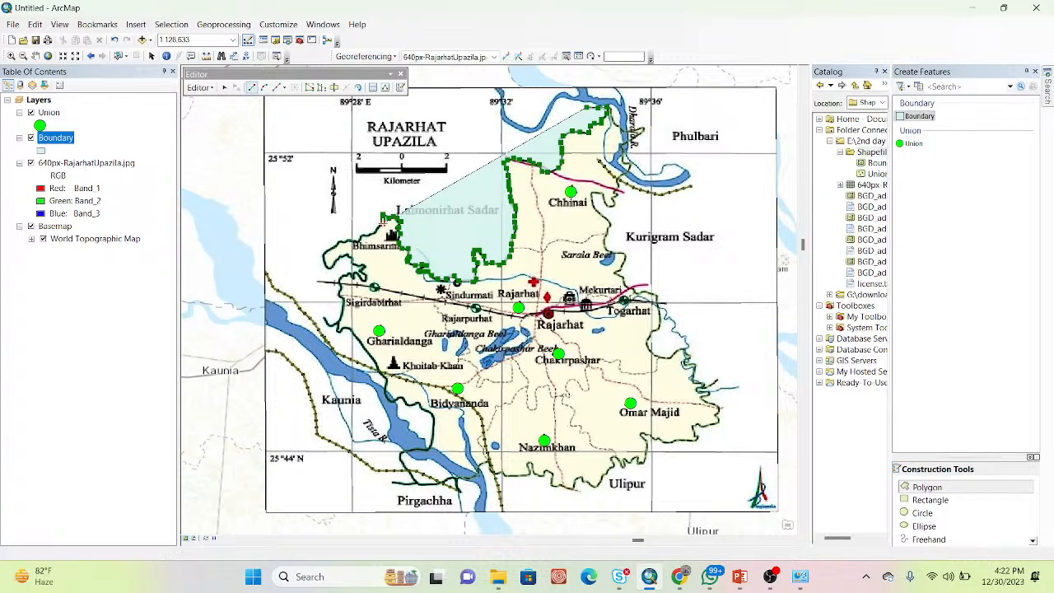
{"action": "left_click", "coordinate": [381, 228]}
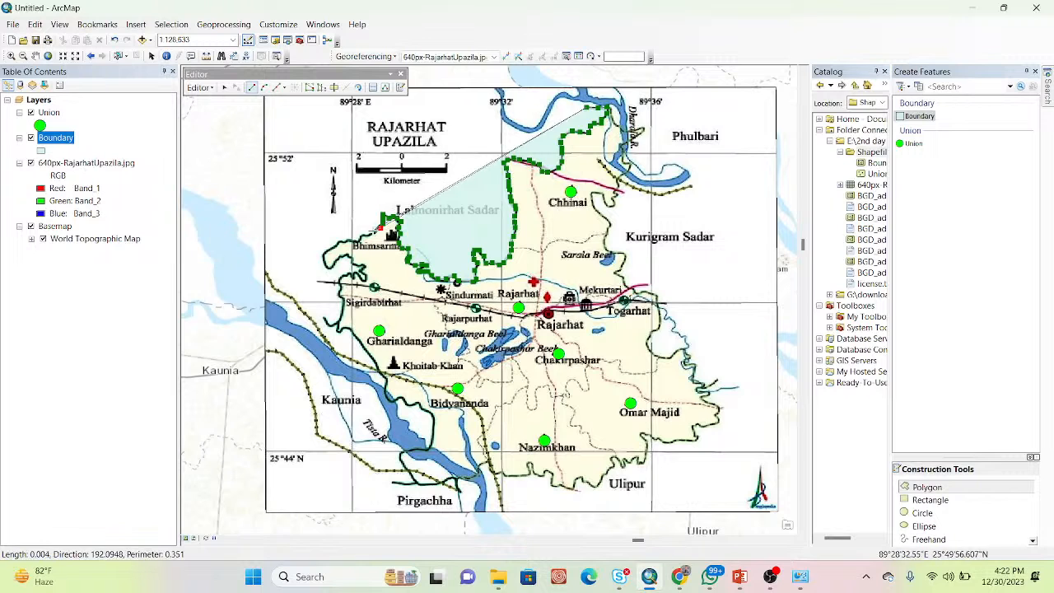
{"action": "left_click", "coordinate": [373, 232]}
{"action": "left_click", "coordinate": [362, 238]}
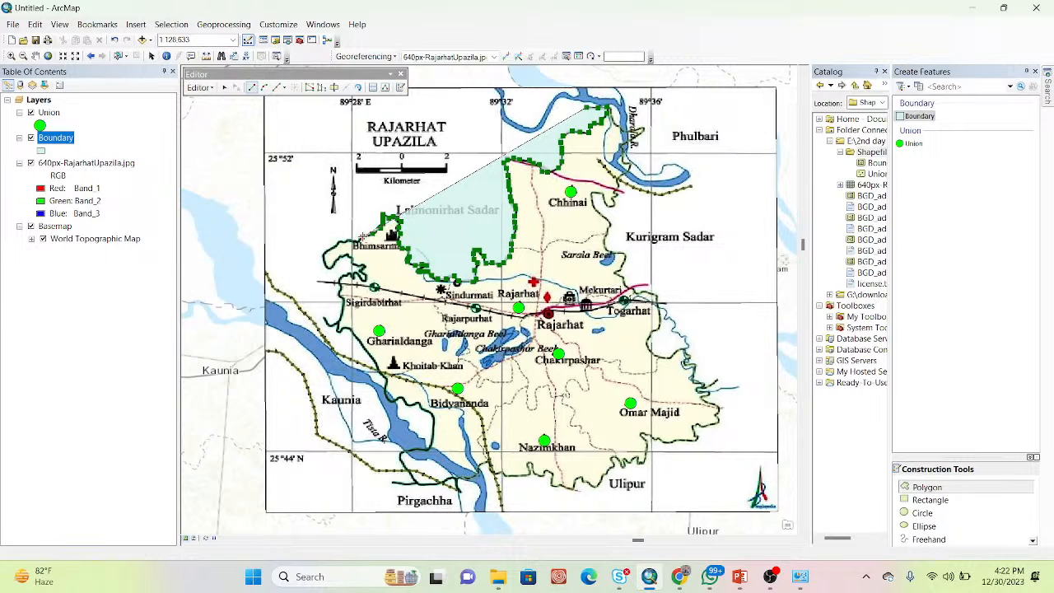
{"action": "left_click", "coordinate": [357, 244]}
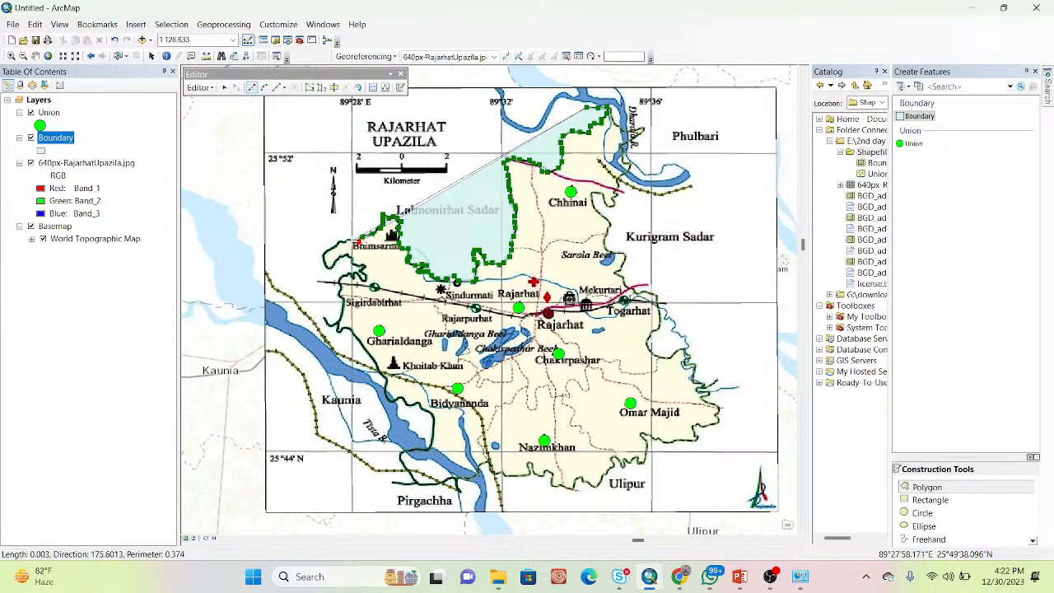
{"action": "left_click", "coordinate": [351, 242]}
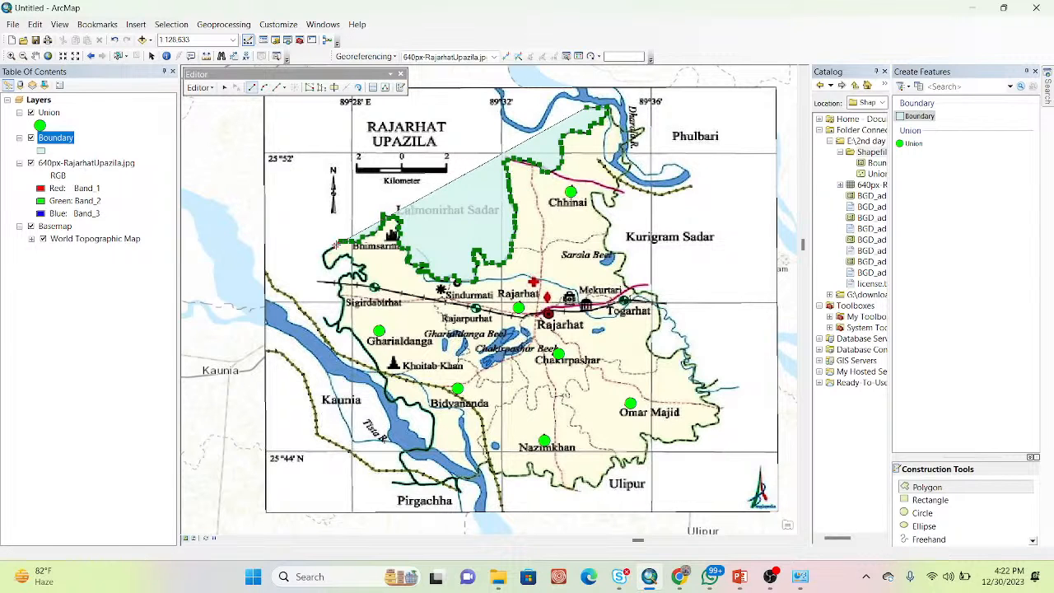
Trace the Boundary polygon around the western lobe and the notch below Bhimsarma, down to the railway line northwest of Sigirdabirhat
{"action": "left_click", "coordinate": [327, 251]}
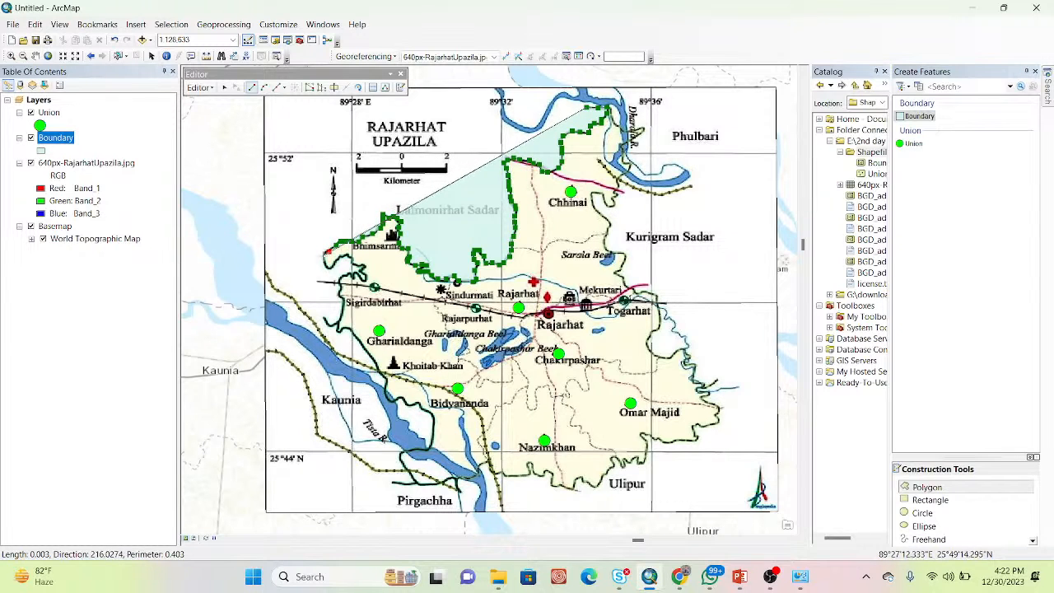
{"action": "left_click", "coordinate": [324, 256]}
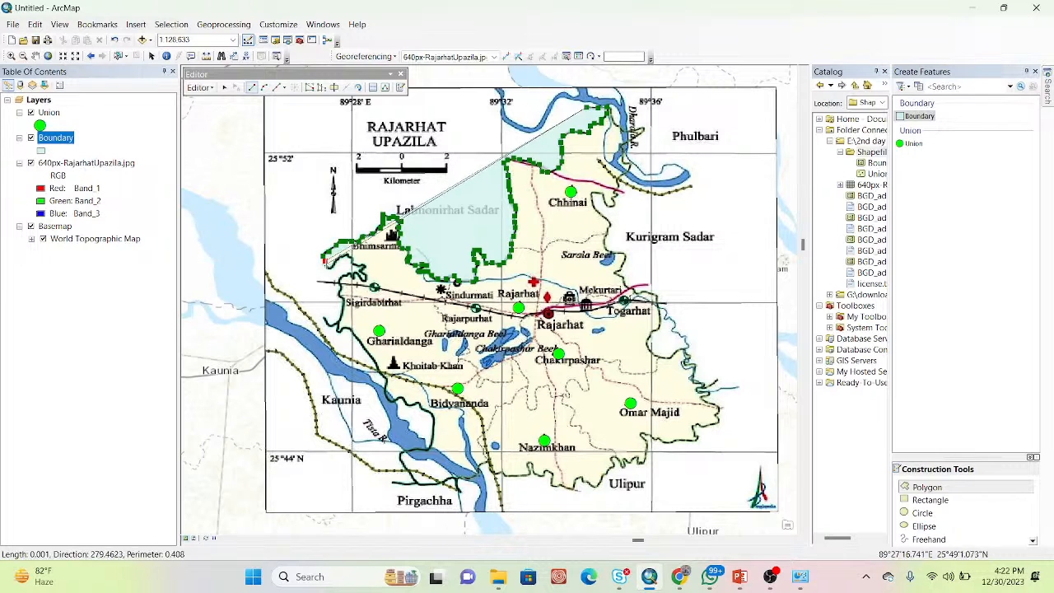
{"action": "left_click", "coordinate": [327, 264]}
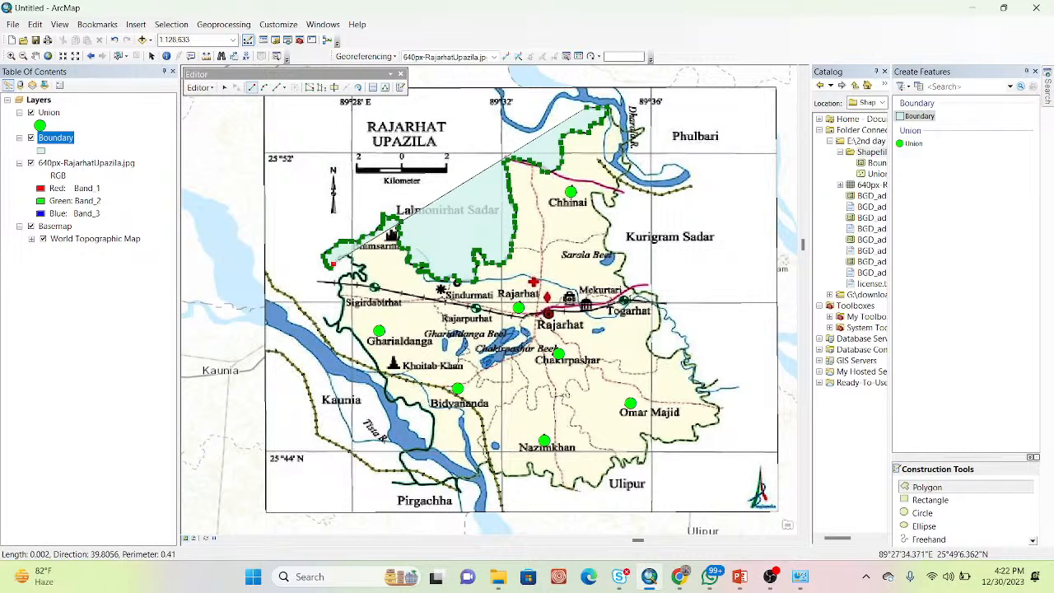
{"action": "left_click", "coordinate": [343, 256]}
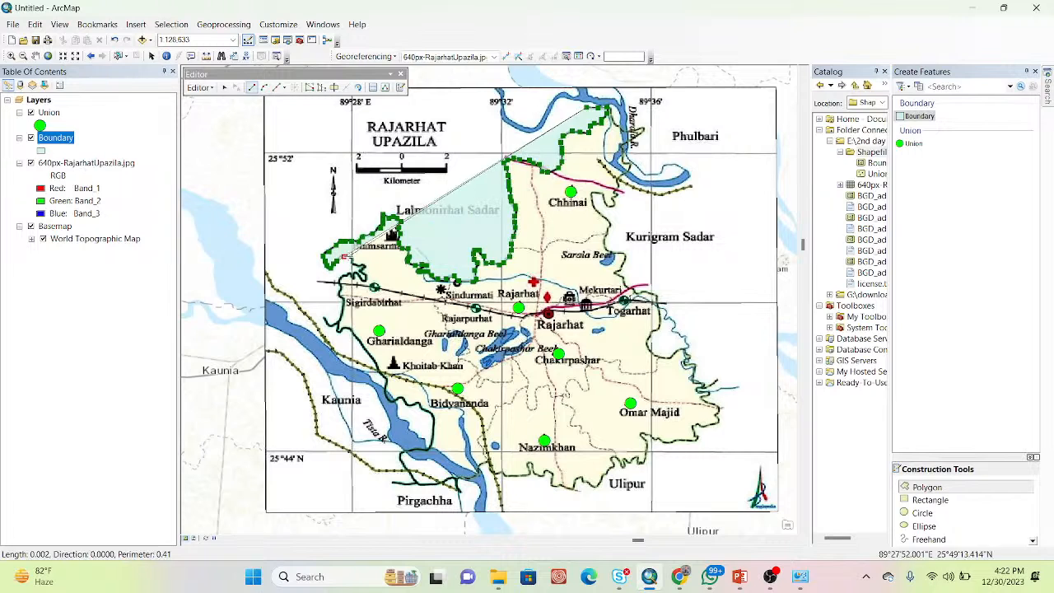
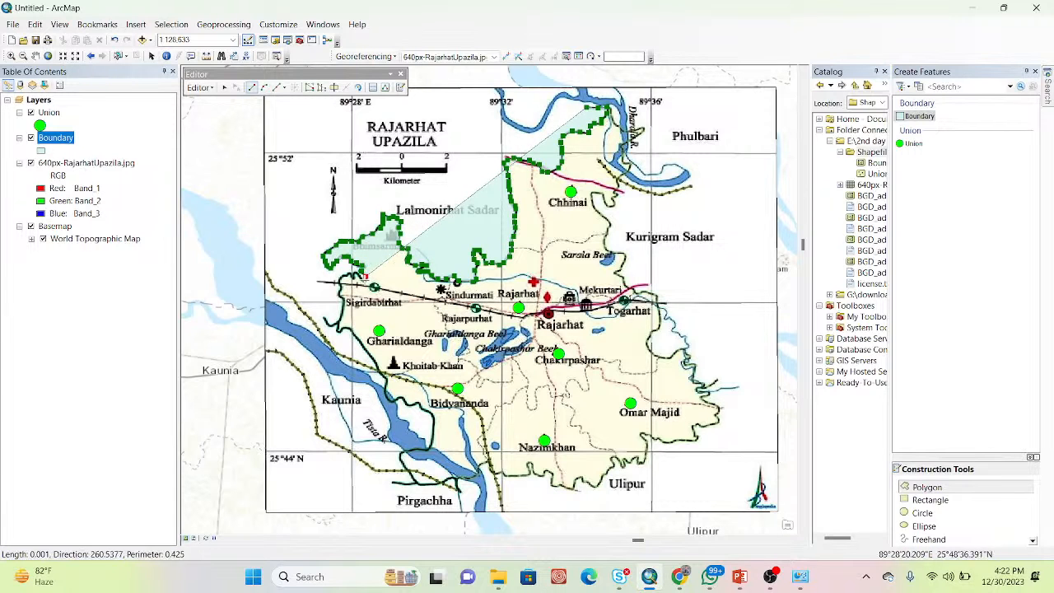
{"action": "left_click", "coordinate": [363, 281]}
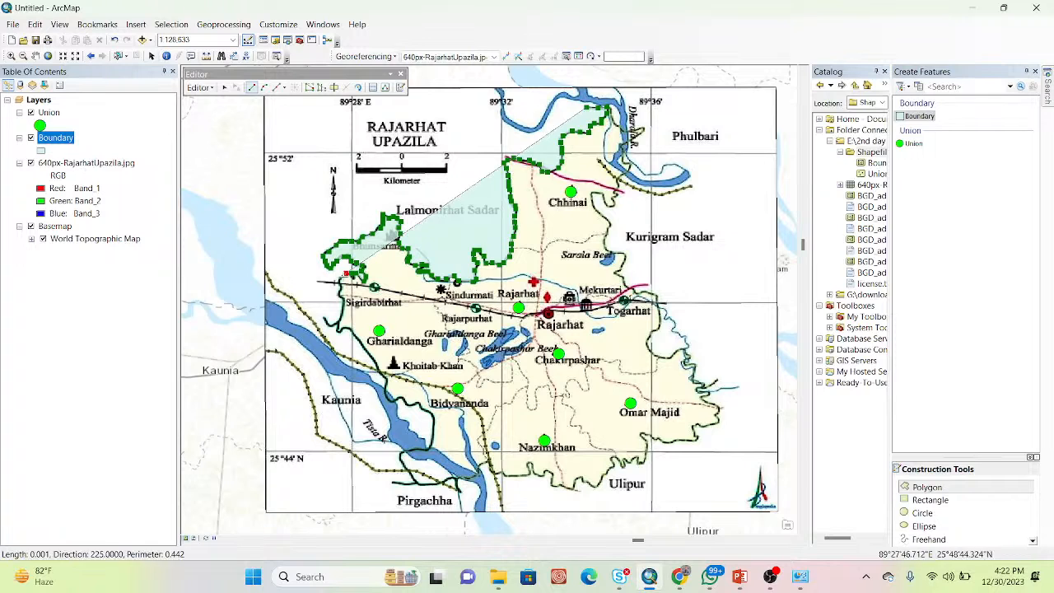
{"action": "left_click", "coordinate": [338, 285]}
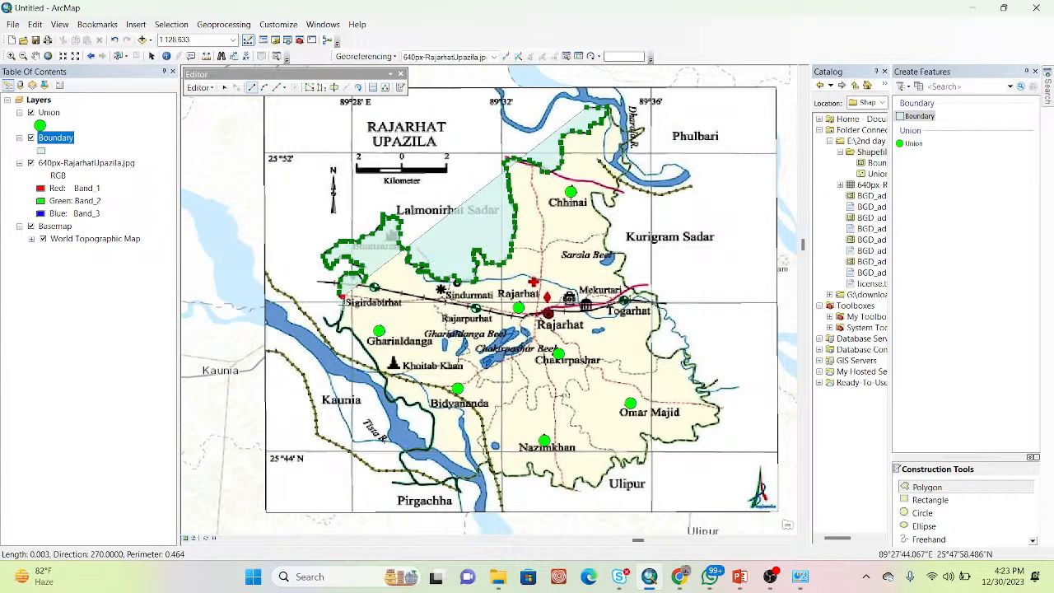
Continue the Boundary polygon south past Sigirdabirhat and southeast past Gharialdanga to the Tista River bank southwest of Khoitab Khan
{"action": "left_click", "coordinate": [339, 321]}
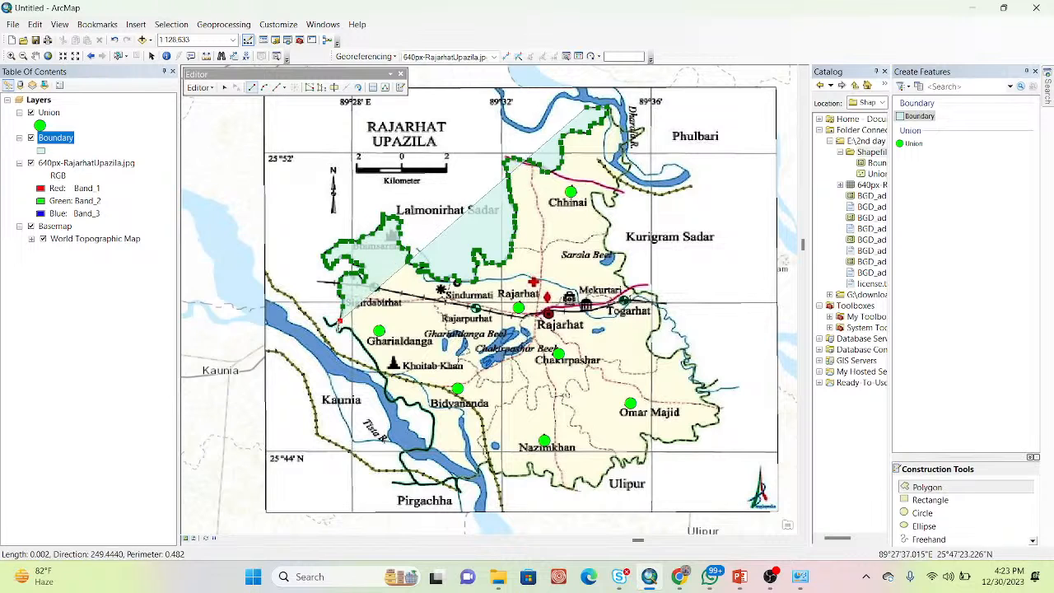
{"action": "left_click", "coordinate": [340, 328]}
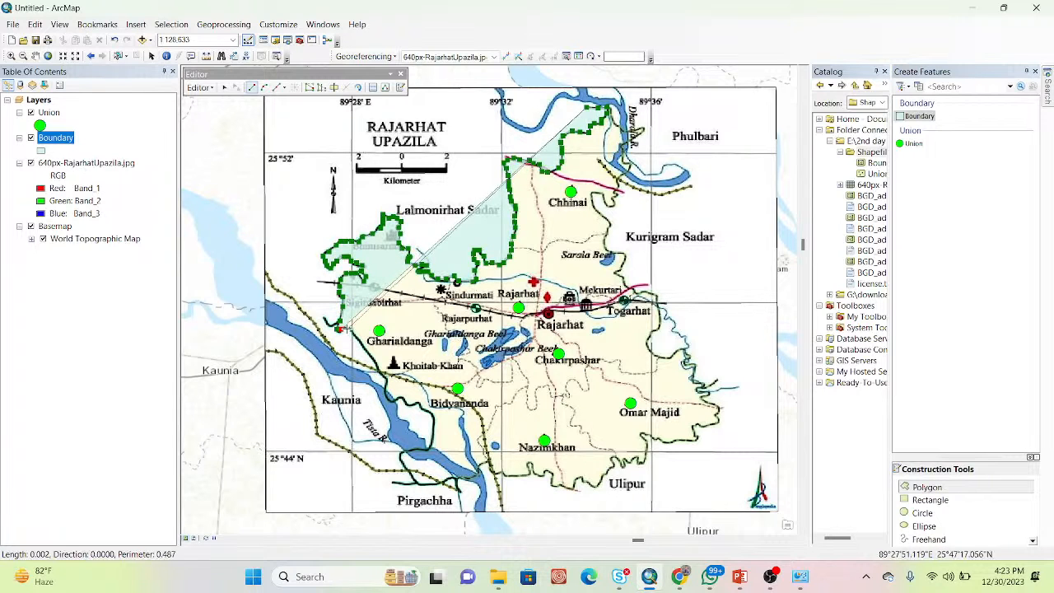
{"action": "left_click", "coordinate": [355, 335]}
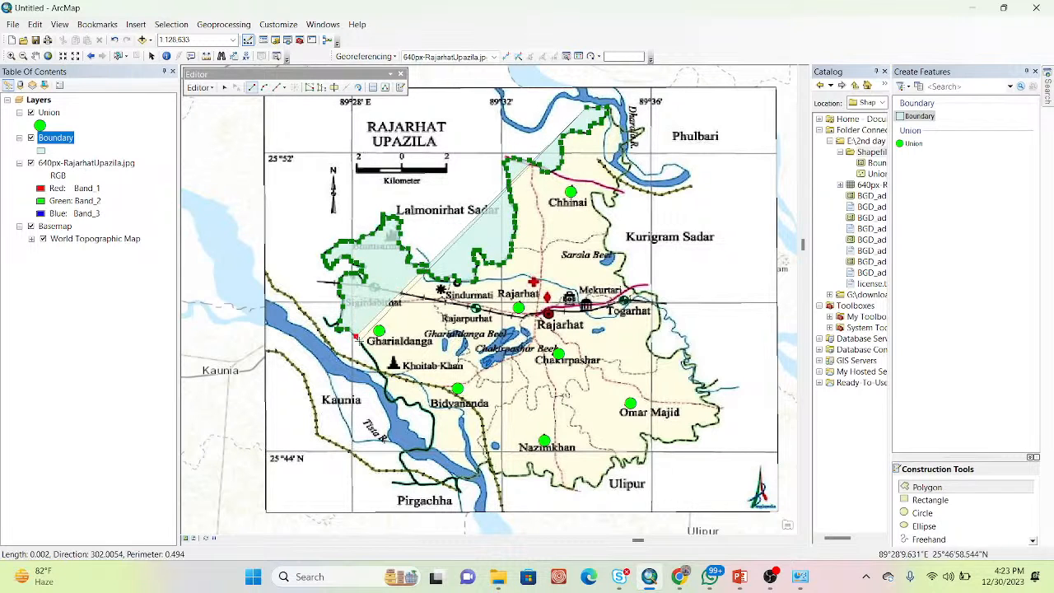
{"action": "left_click", "coordinate": [365, 346]}
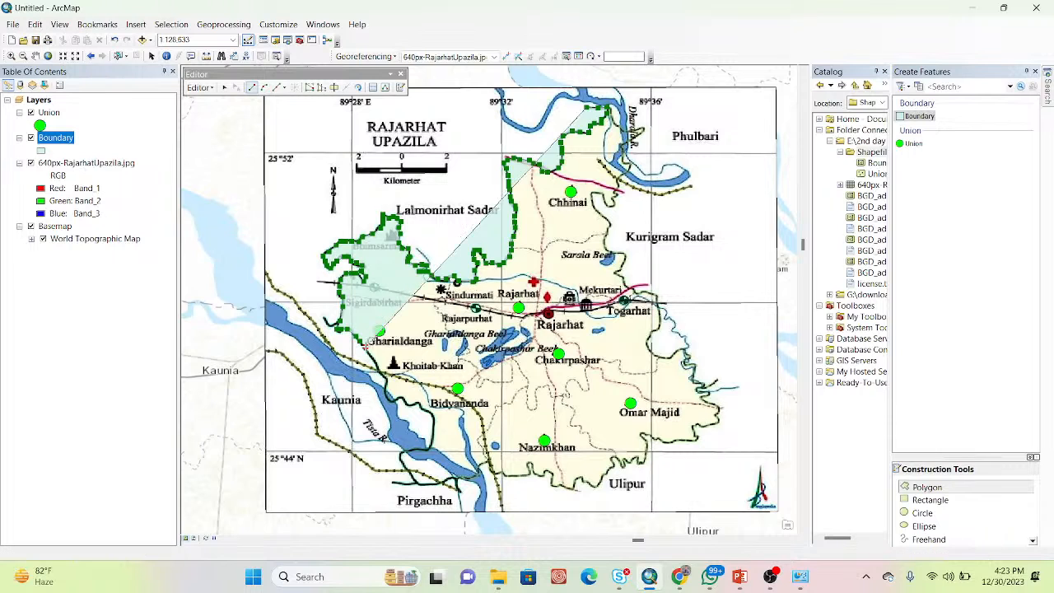
{"action": "left_click", "coordinate": [370, 354]}
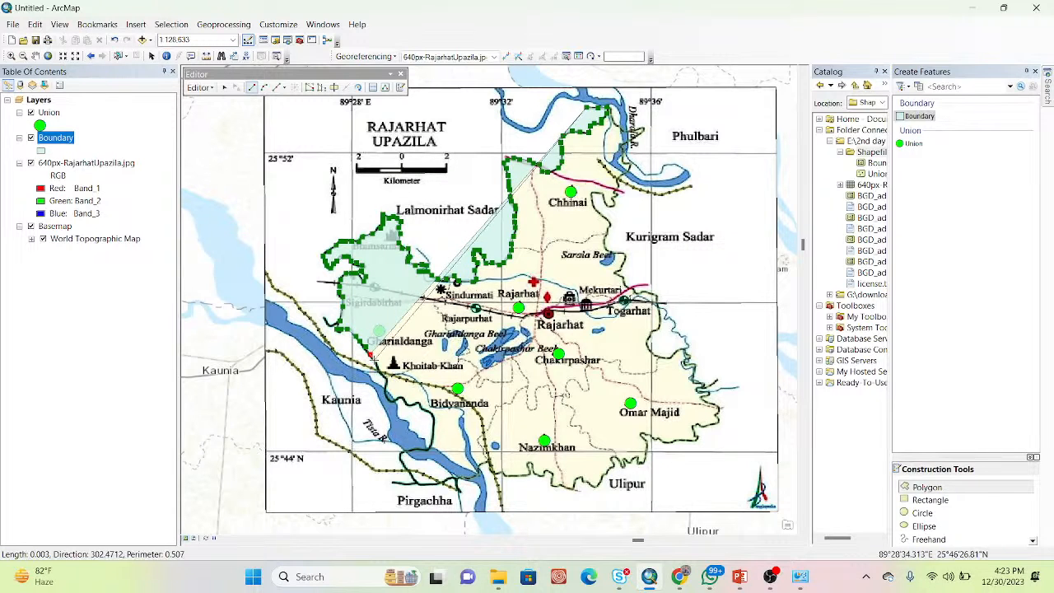
{"action": "left_click", "coordinate": [377, 366]}
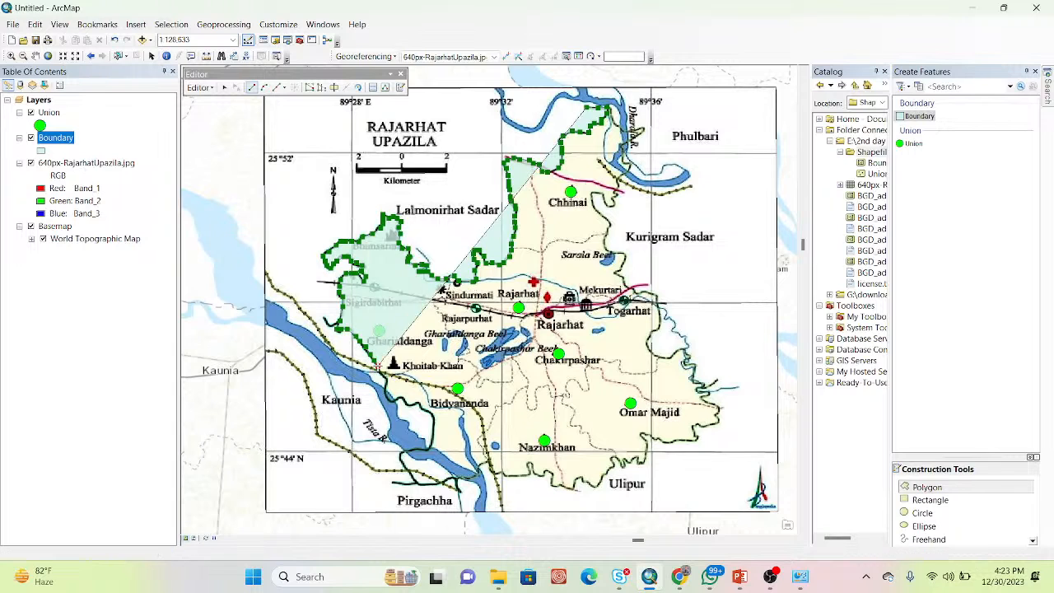
{"action": "left_click", "coordinate": [381, 373]}
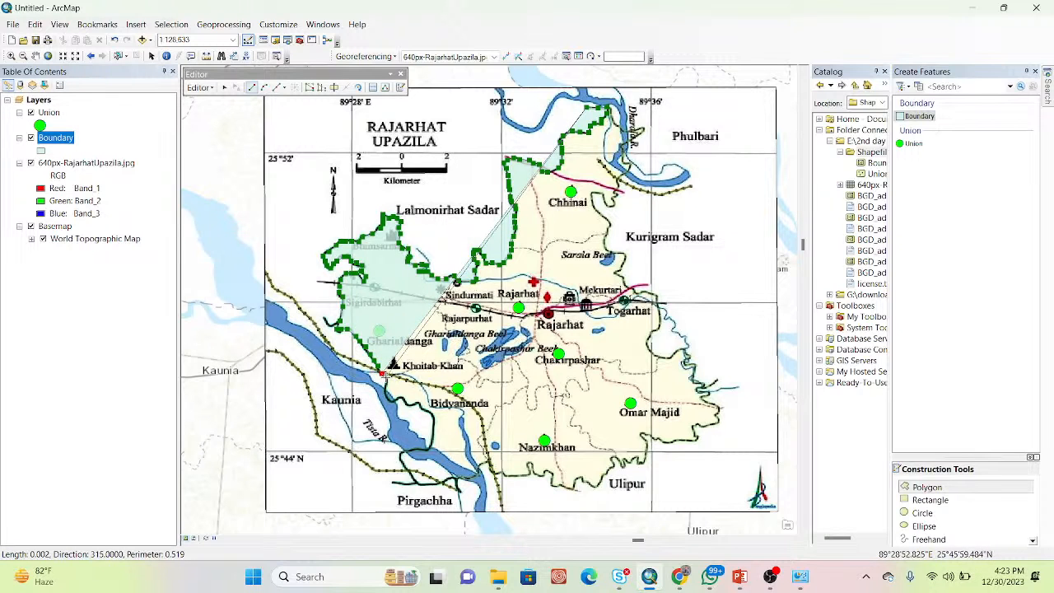
{"action": "left_click", "coordinate": [383, 380]}
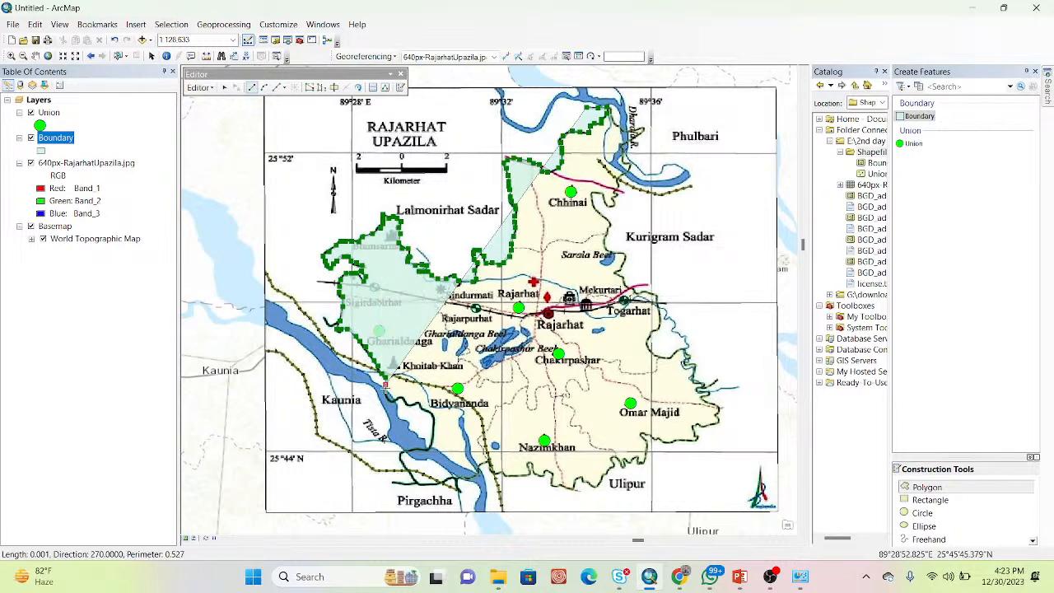
Trace the Boundary polygon south and then east along the outline below Khaitab Khan to the bend southwest of Bidyananda
{"action": "left_click", "coordinate": [386, 393]}
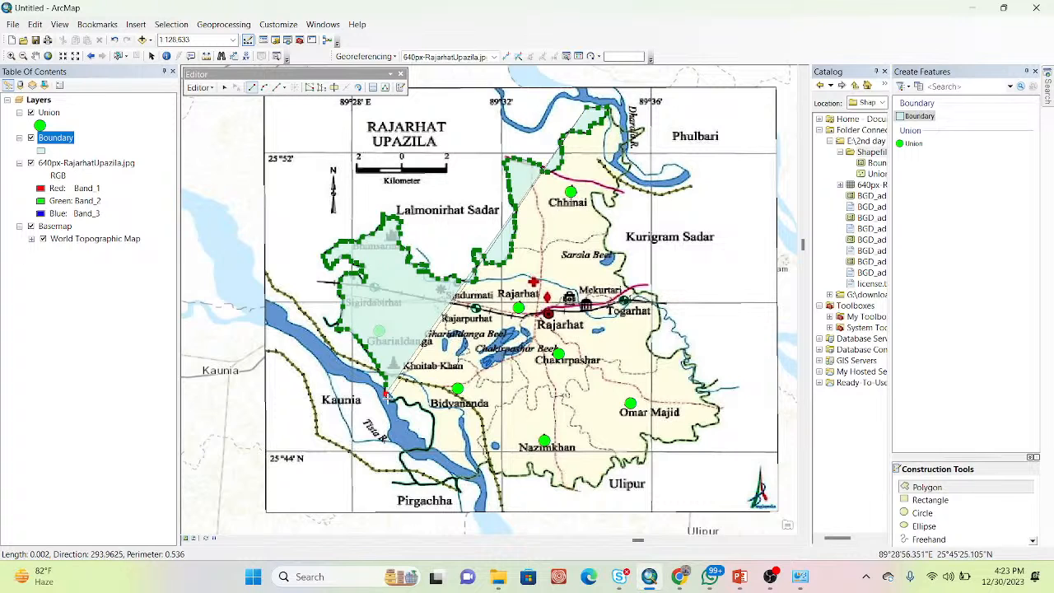
{"action": "left_click", "coordinate": [387, 399]}
{"action": "left_click", "coordinate": [393, 399]}
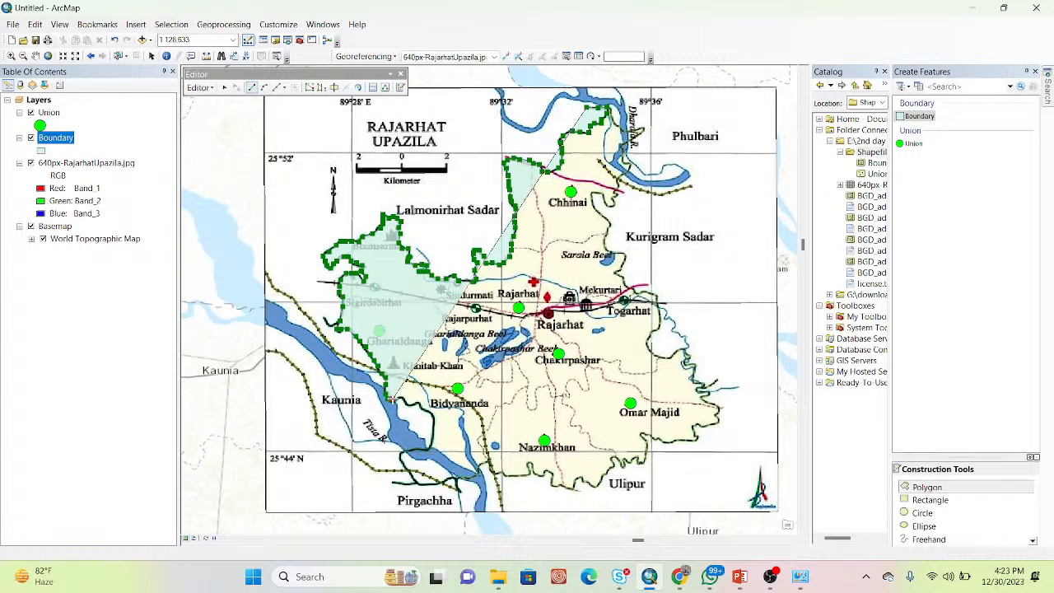
{"action": "left_click", "coordinate": [399, 397]}
{"action": "left_click", "coordinate": [403, 400]}
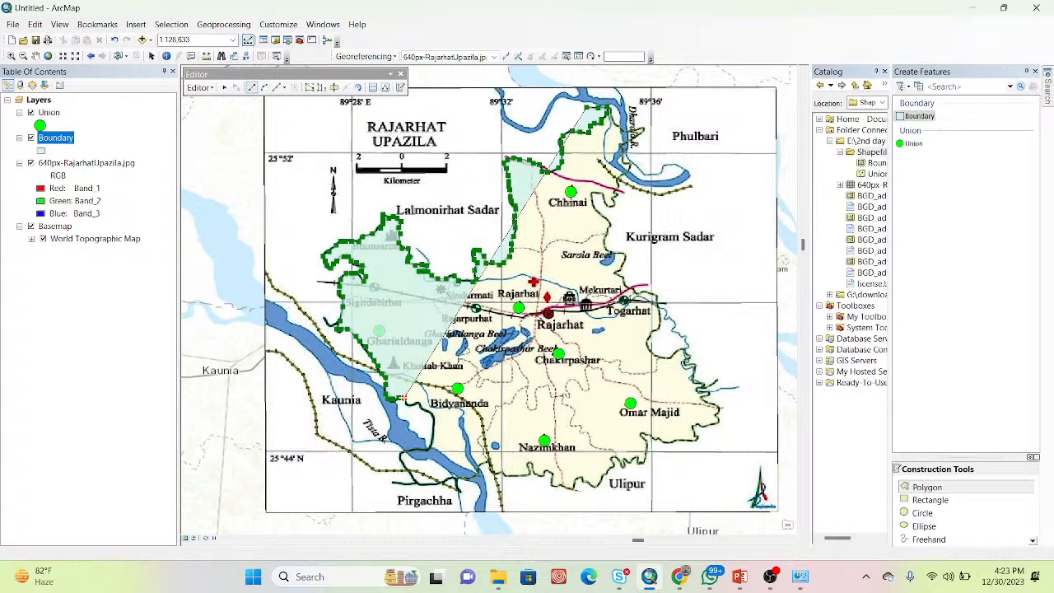
{"action": "left_click", "coordinate": [406, 404]}
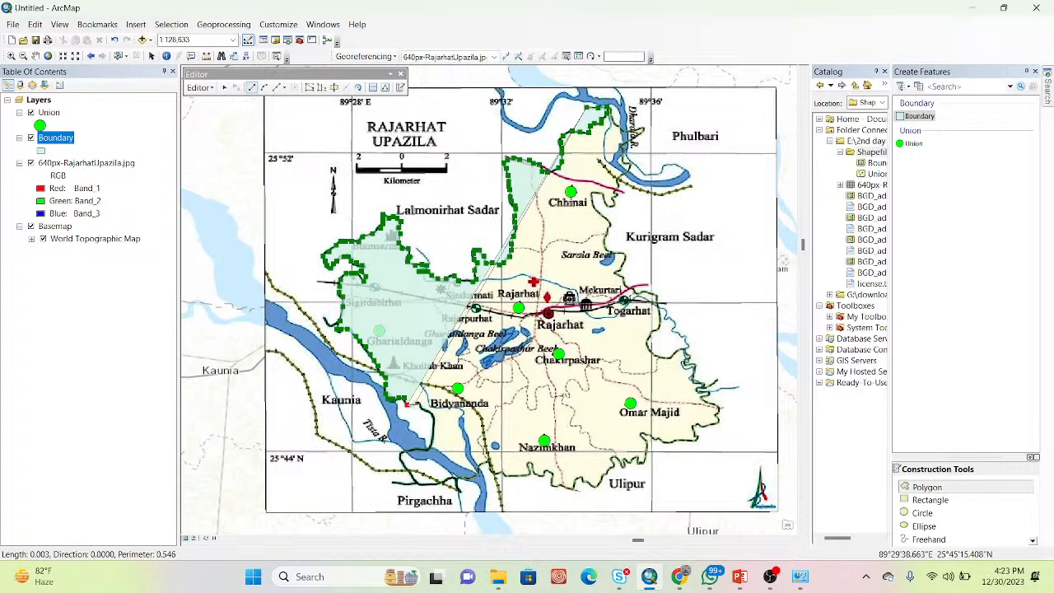
{"action": "left_click", "coordinate": [418, 402]}
{"action": "left_click", "coordinate": [422, 406]}
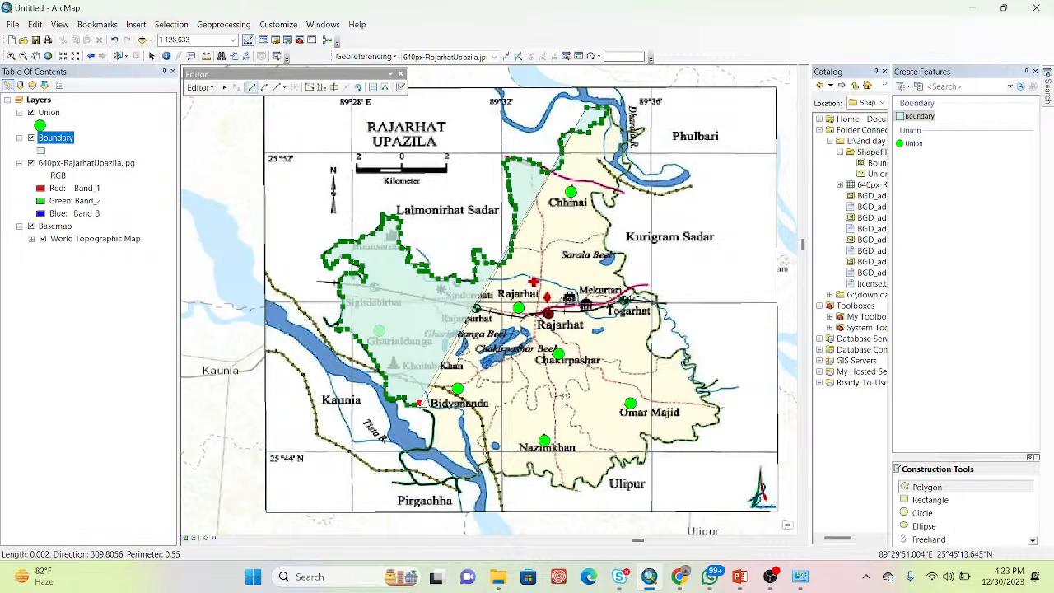
{"action": "left_click", "coordinate": [426, 410]}
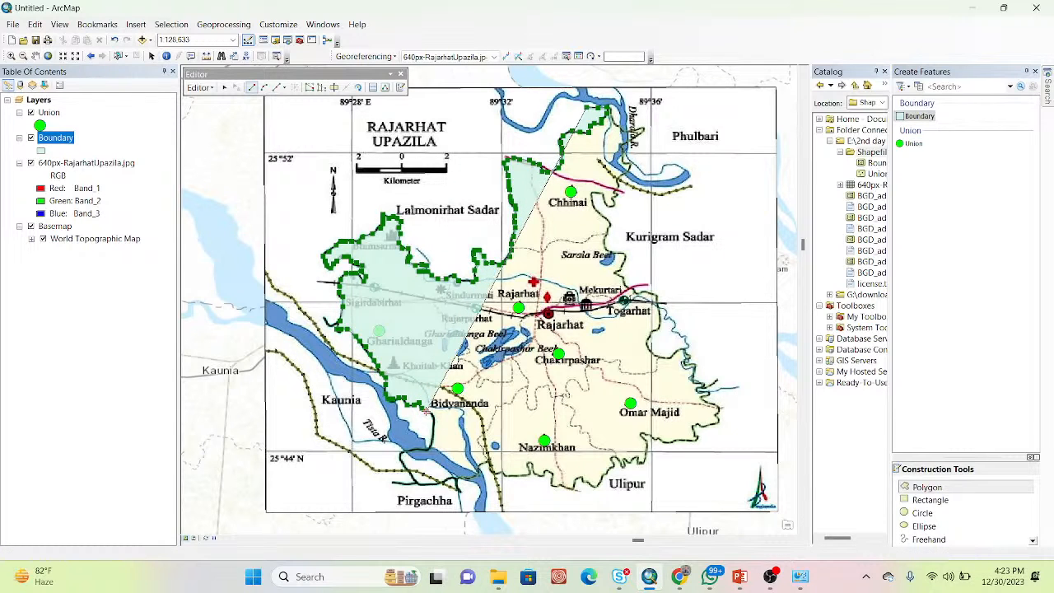
{"action": "left_click", "coordinate": [430, 413]}
Continue the Boundary polygon south from the bend to the Tista River and west across it to the opposite bank
{"action": "left_click", "coordinate": [432, 419]}
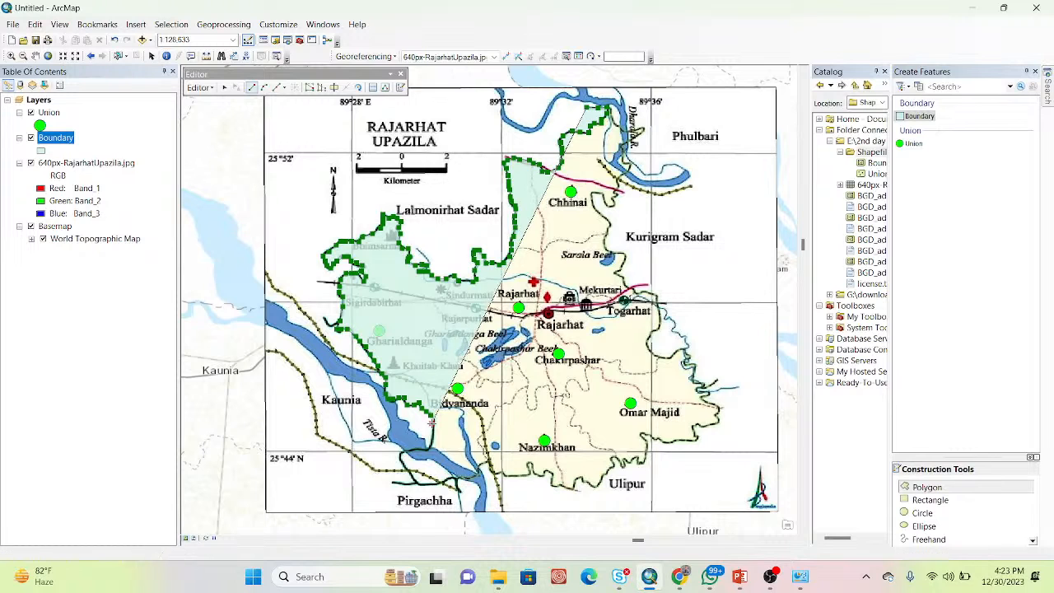
{"action": "left_click", "coordinate": [433, 427]}
{"action": "left_click", "coordinate": [432, 435]}
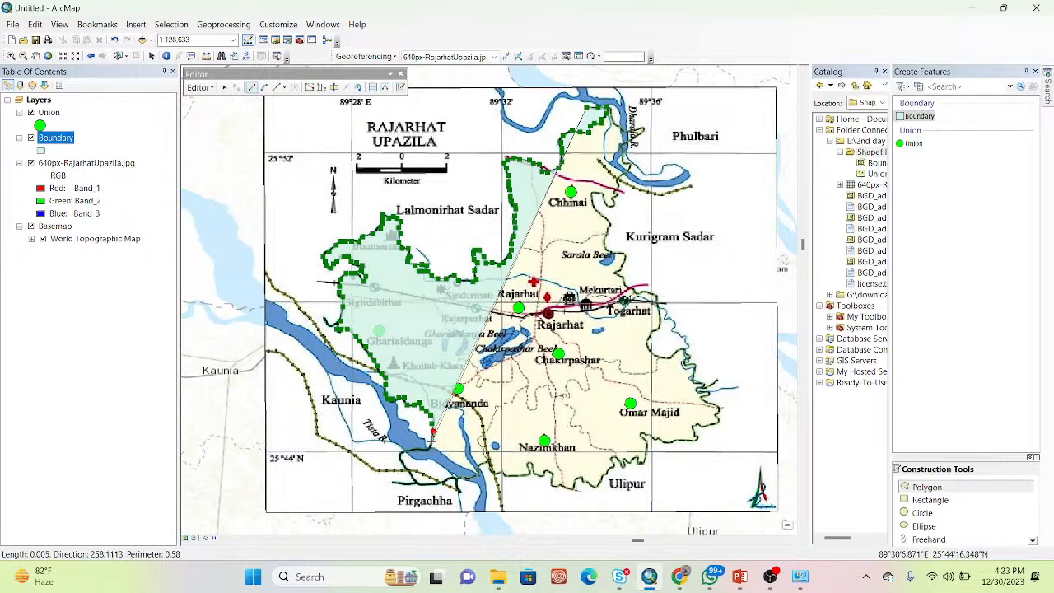
{"action": "left_click", "coordinate": [430, 442]}
{"action": "left_click", "coordinate": [429, 448]}
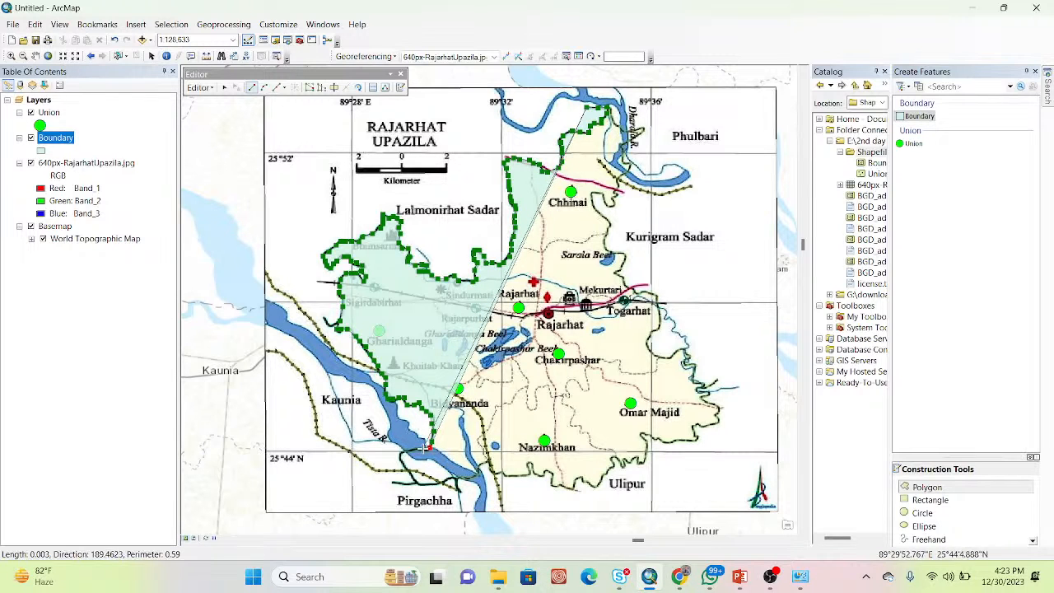
{"action": "left_click", "coordinate": [423, 449]}
{"action": "left_click", "coordinate": [412, 449]}
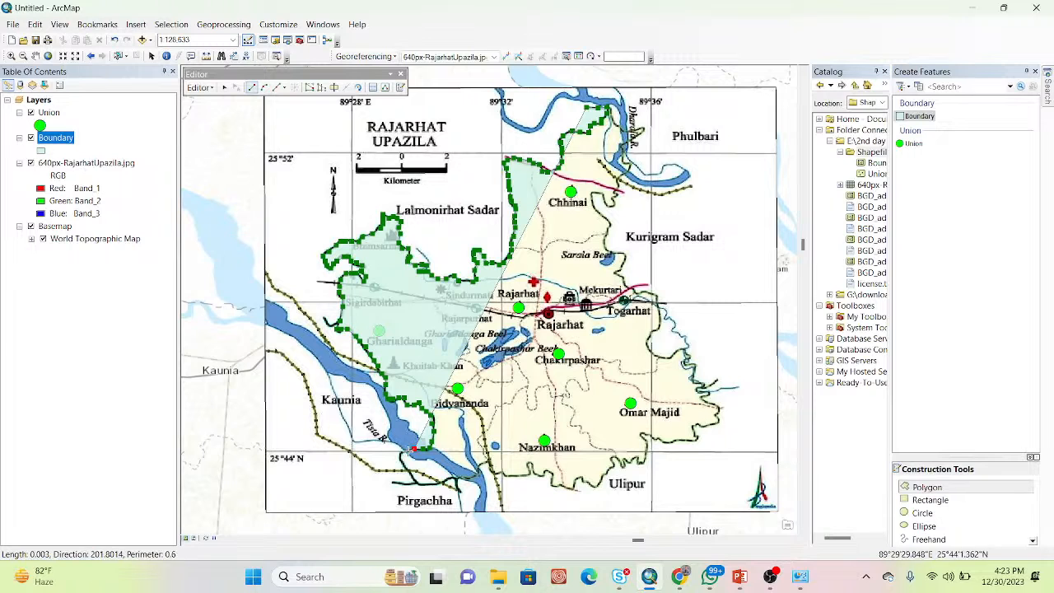
{"action": "left_click", "coordinate": [405, 451]}
{"action": "left_click", "coordinate": [403, 453]}
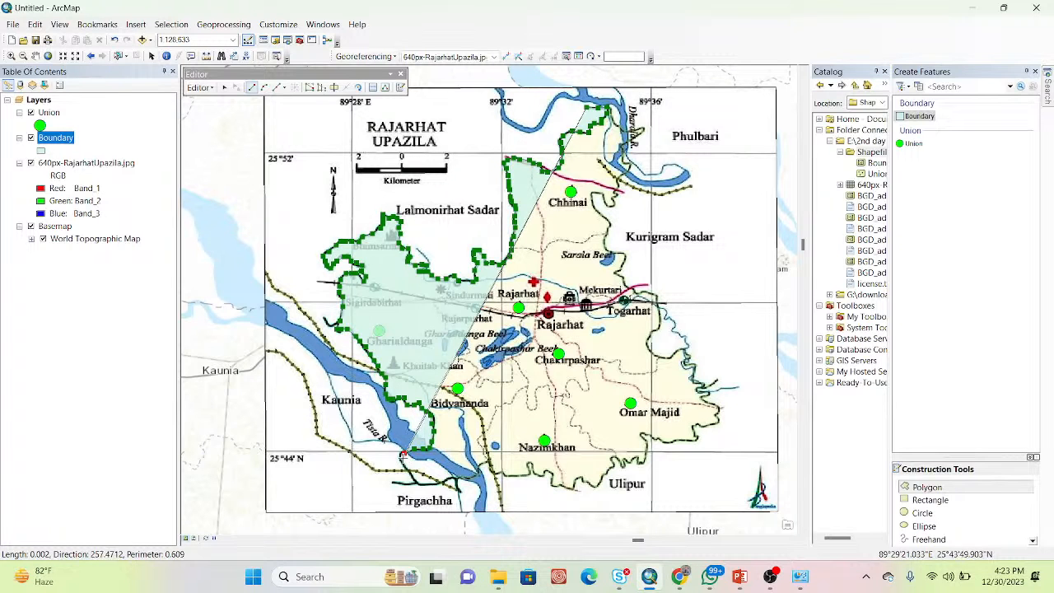
Trace the Boundary polygon around the lobe north of Pirgachha, ending on the southwest bank of the Tista River
{"action": "left_click", "coordinate": [403, 461]}
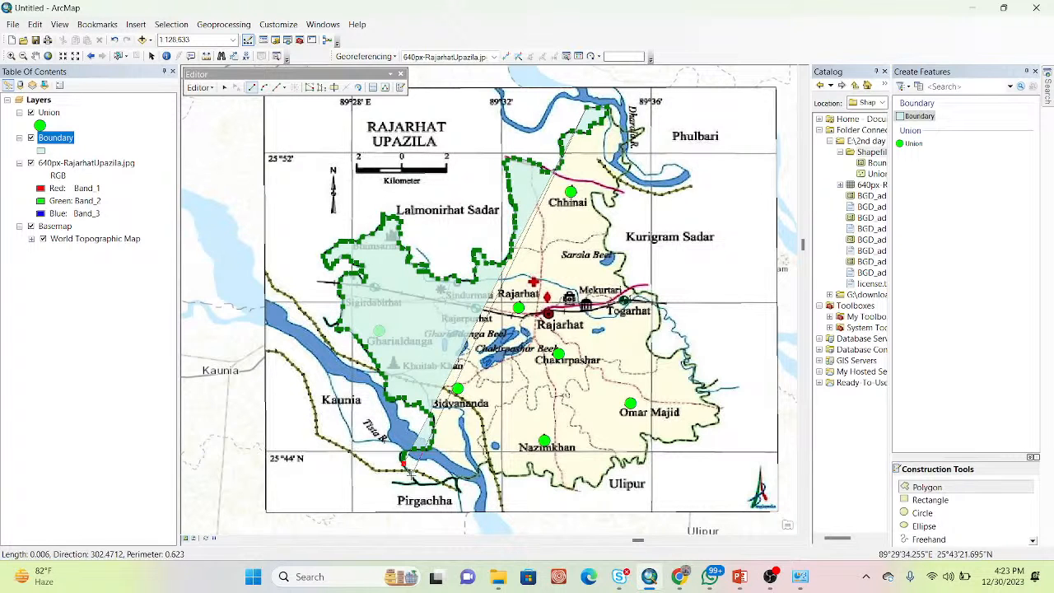
{"action": "left_click", "coordinate": [414, 481]}
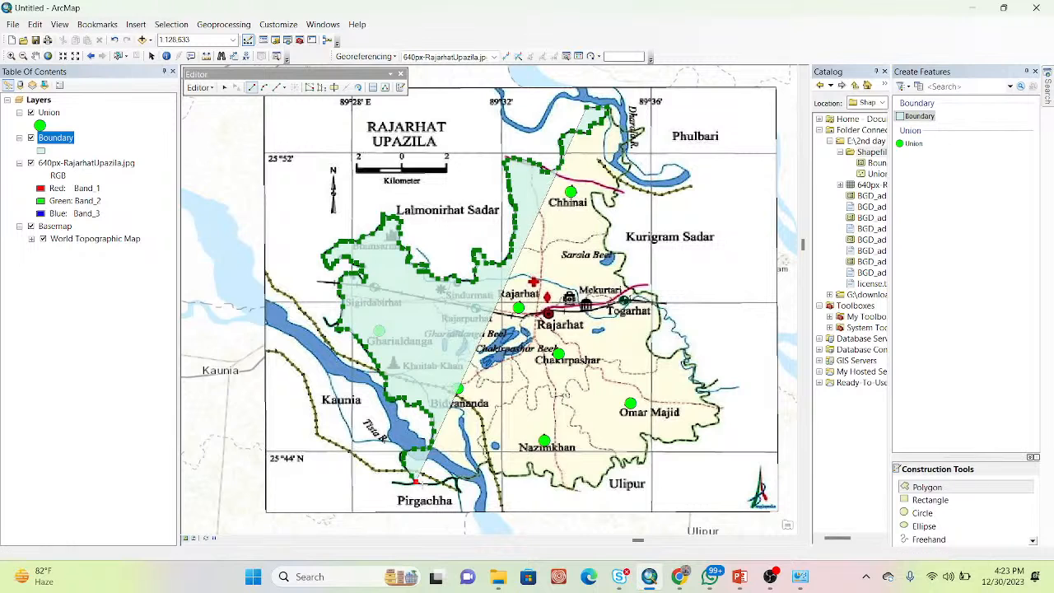
{"action": "left_click", "coordinate": [435, 483]}
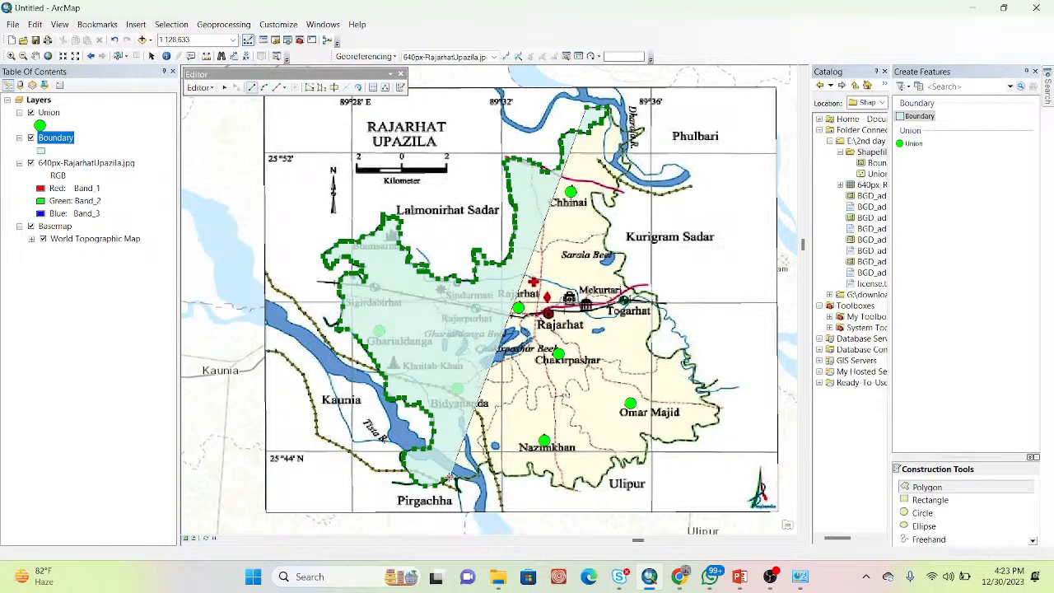
{"action": "left_click", "coordinate": [450, 479]}
{"action": "left_click", "coordinate": [458, 485]}
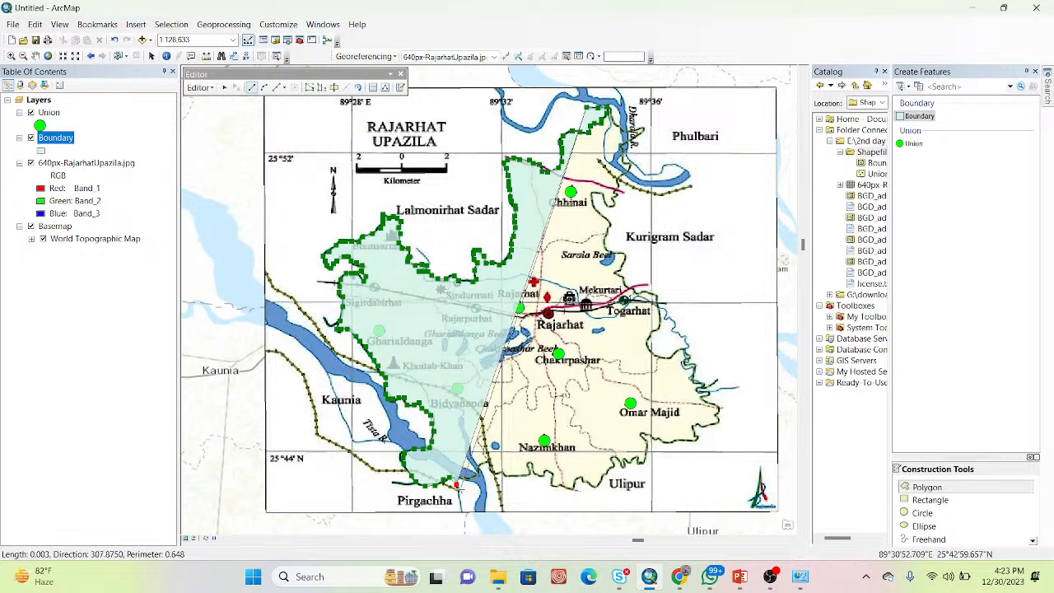
Carry the Boundary polygon northeast across the Tista River and east past the railway line to the notch southwest of Nazimkhan
{"action": "left_click", "coordinate": [471, 476]}
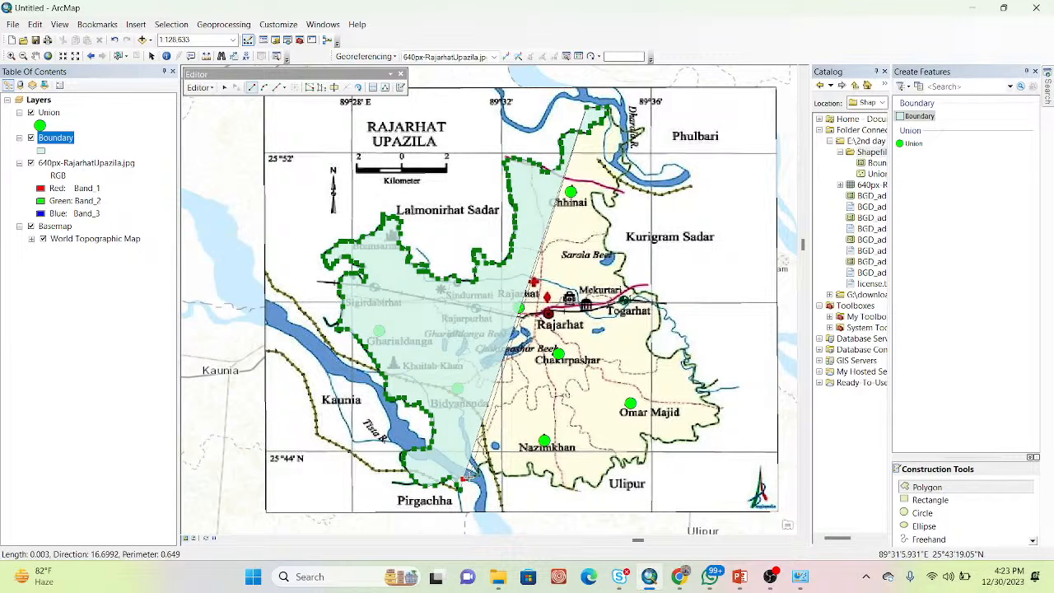
{"action": "left_click", "coordinate": [477, 472]}
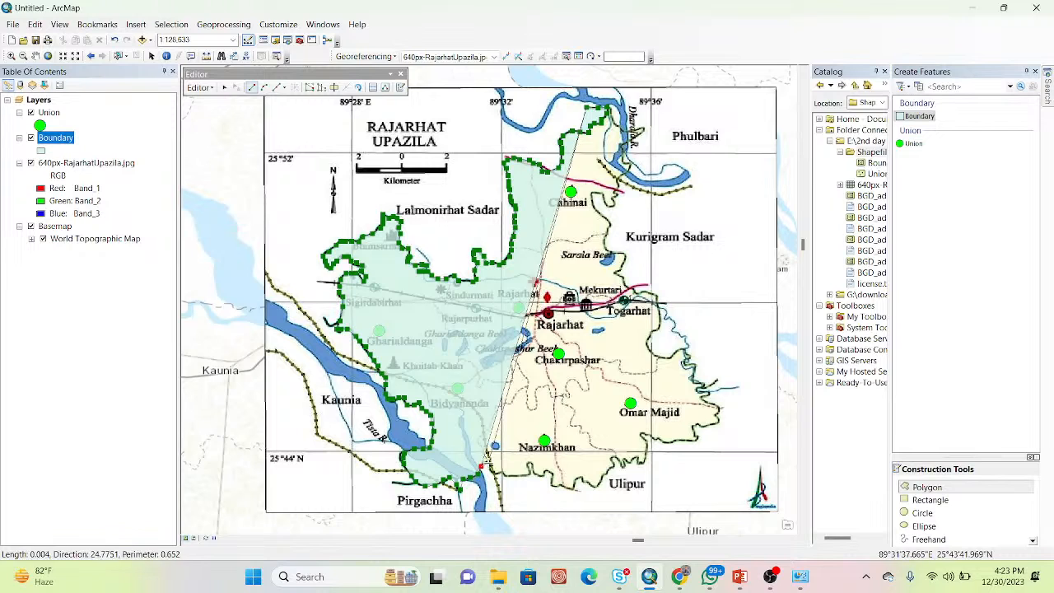
{"action": "left_click", "coordinate": [489, 463]}
{"action": "left_click", "coordinate": [499, 472]}
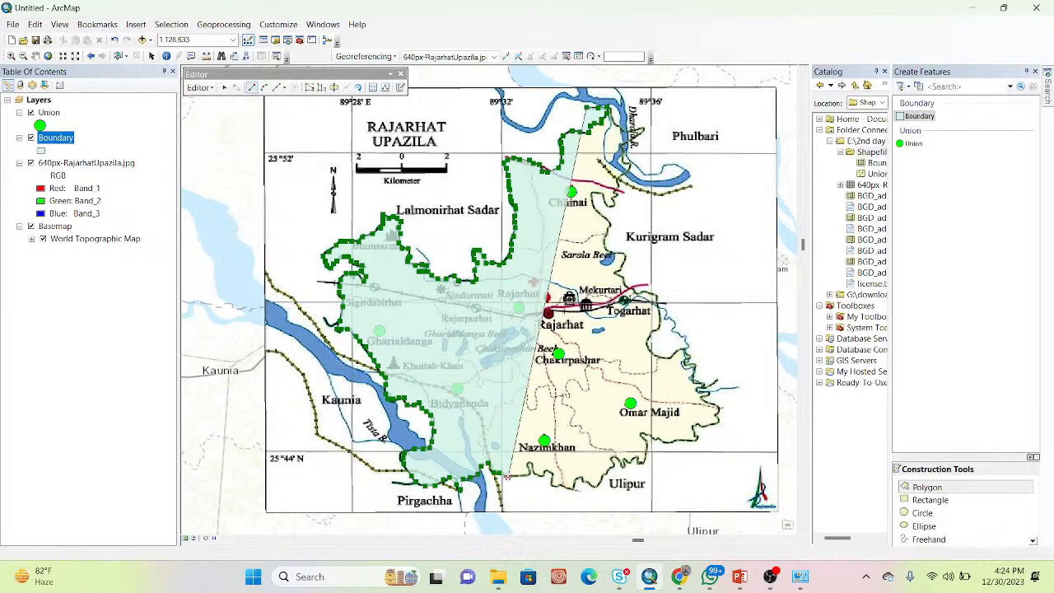
{"action": "left_click", "coordinate": [527, 474]}
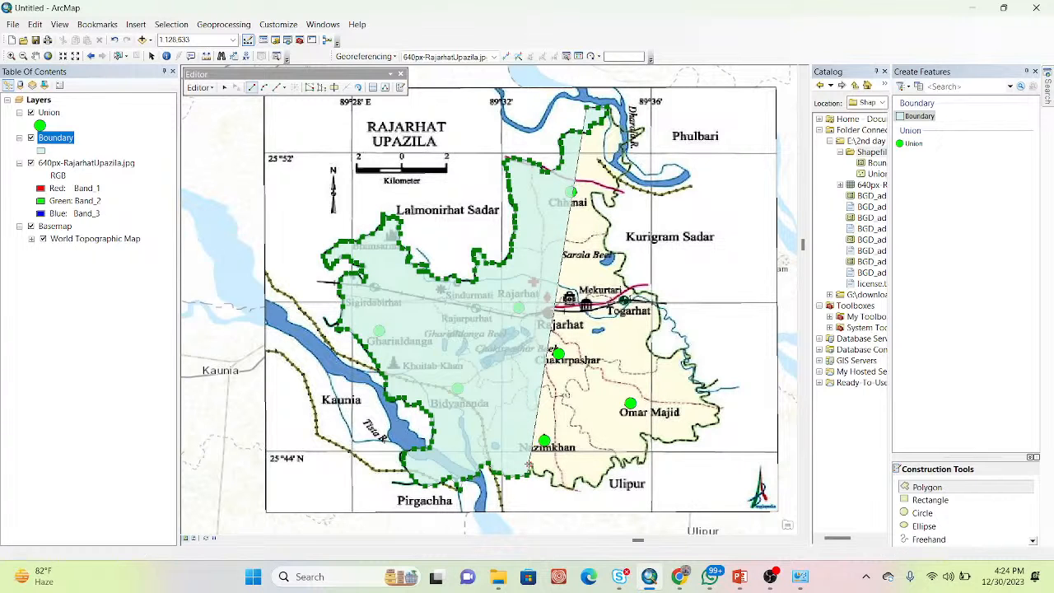
{"action": "left_click", "coordinate": [531, 473]}
{"action": "left_click", "coordinate": [531, 465]}
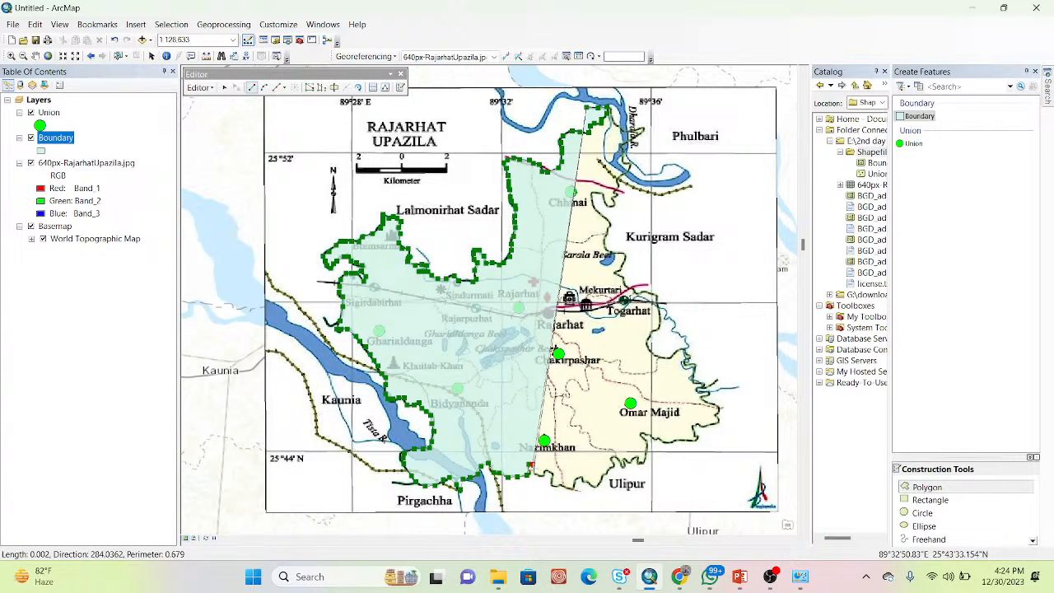
Trace the Boundary polygon through the small notches directly south of Nazimkhan, down to the outline's low southern corner
{"action": "left_click", "coordinate": [539, 472]}
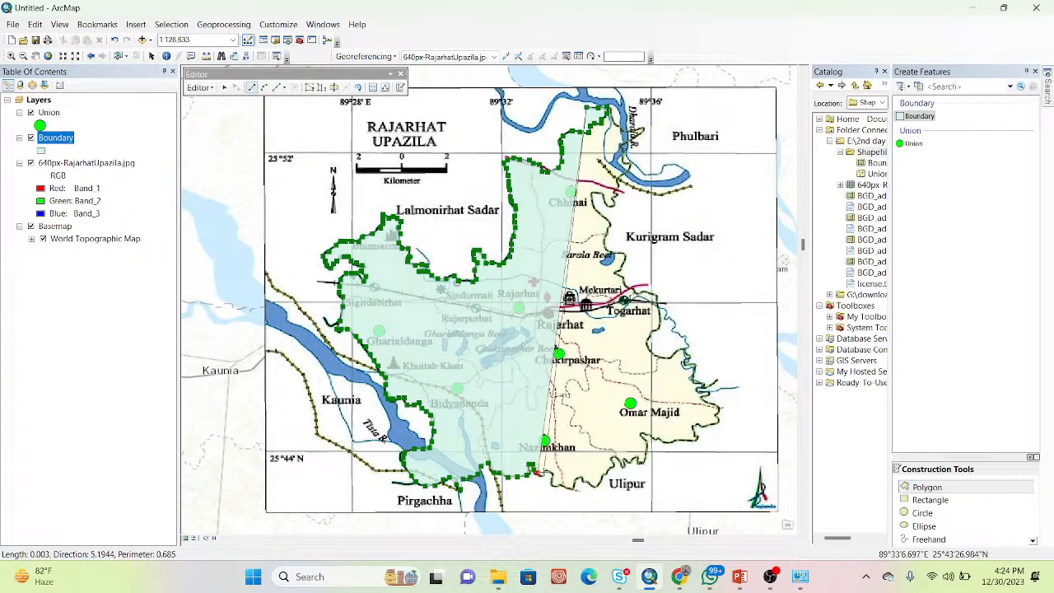
{"action": "left_click", "coordinate": [544, 474]}
{"action": "left_click", "coordinate": [548, 470]}
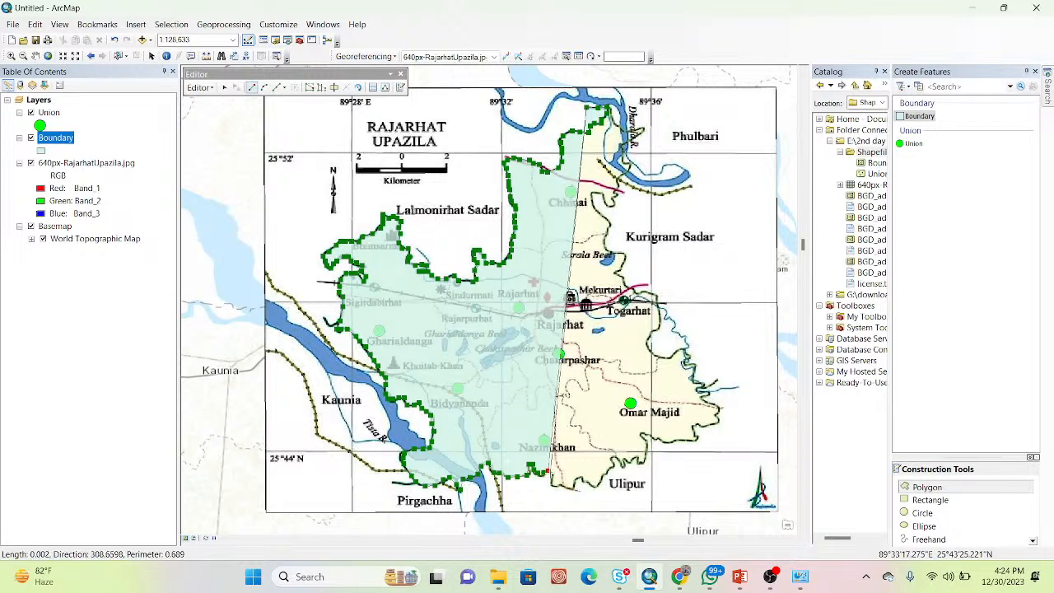
{"action": "left_click", "coordinate": [551, 474]}
{"action": "left_click", "coordinate": [552, 477]}
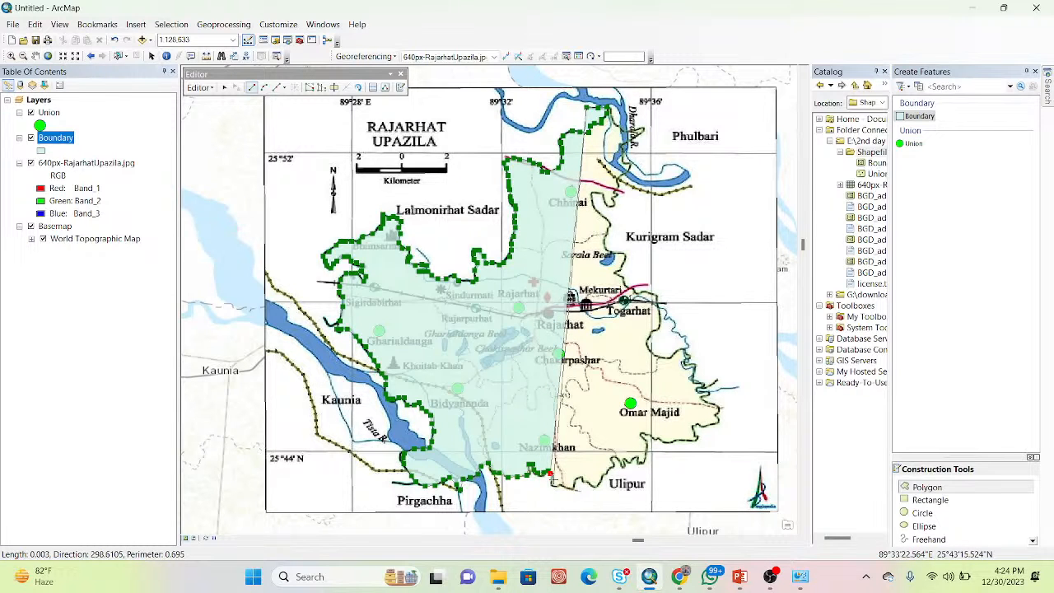
{"action": "double_click", "coordinate": [553, 478]}
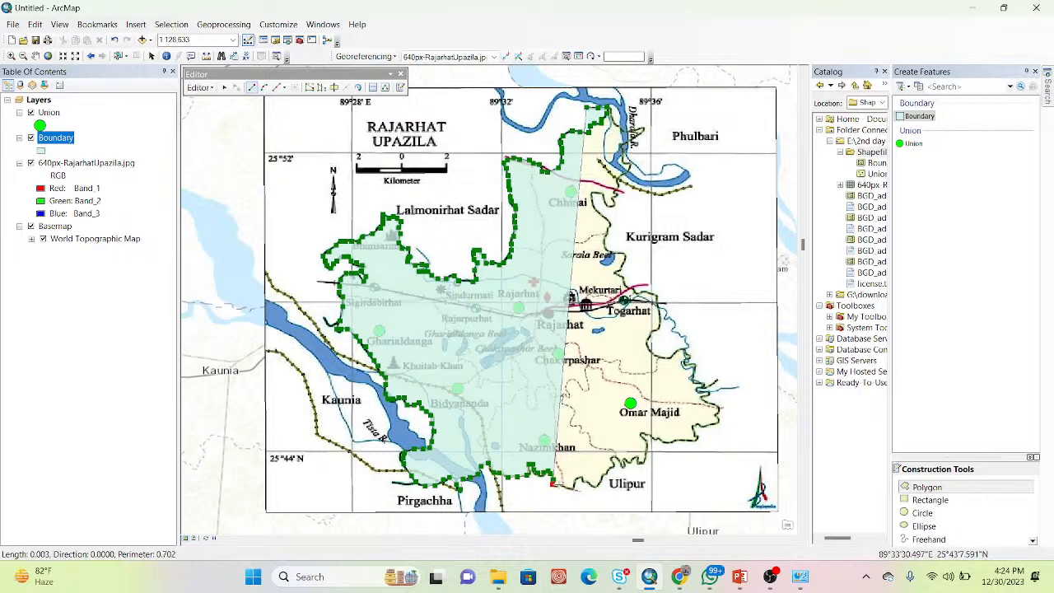
Continue the Boundary polygon east along the jagged southern border from below Nazimkhan to just west of the Ulipur label
{"action": "left_click", "coordinate": [570, 486]}
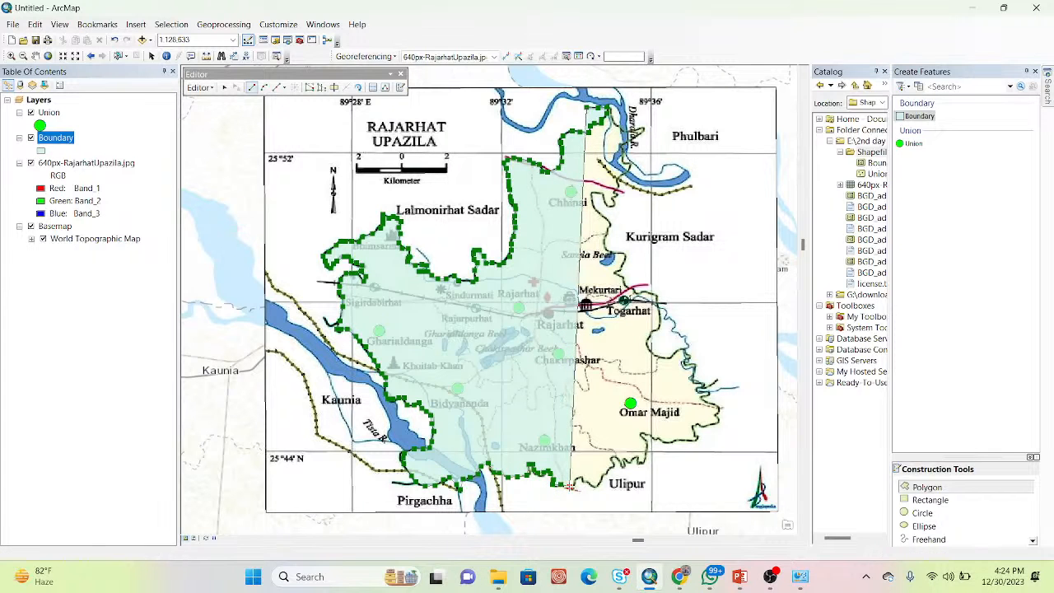
{"action": "left_click", "coordinate": [575, 483]}
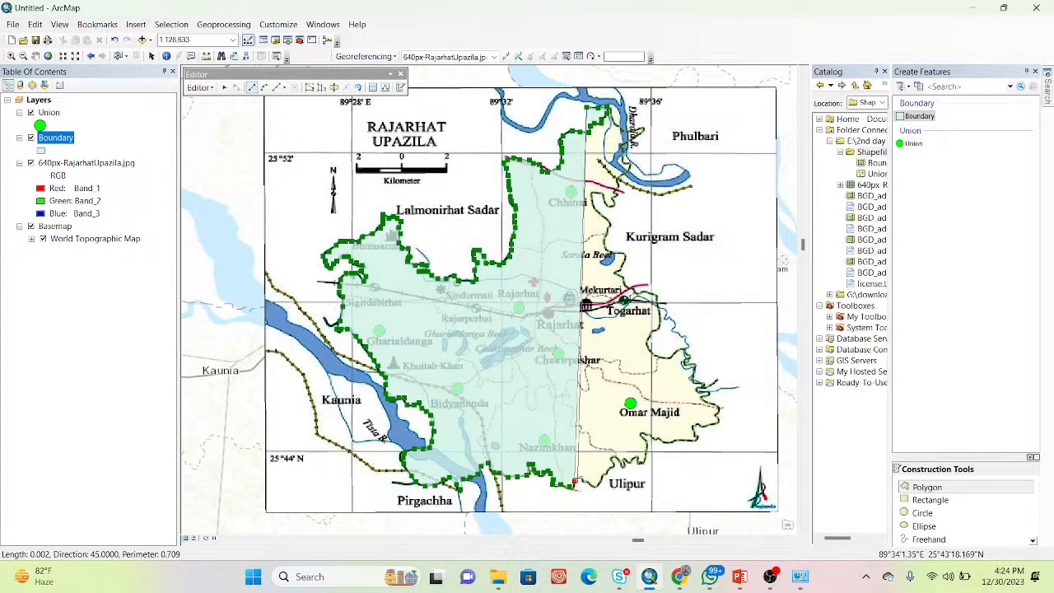
{"action": "left_click", "coordinate": [578, 477]}
{"action": "left_click", "coordinate": [584, 478]}
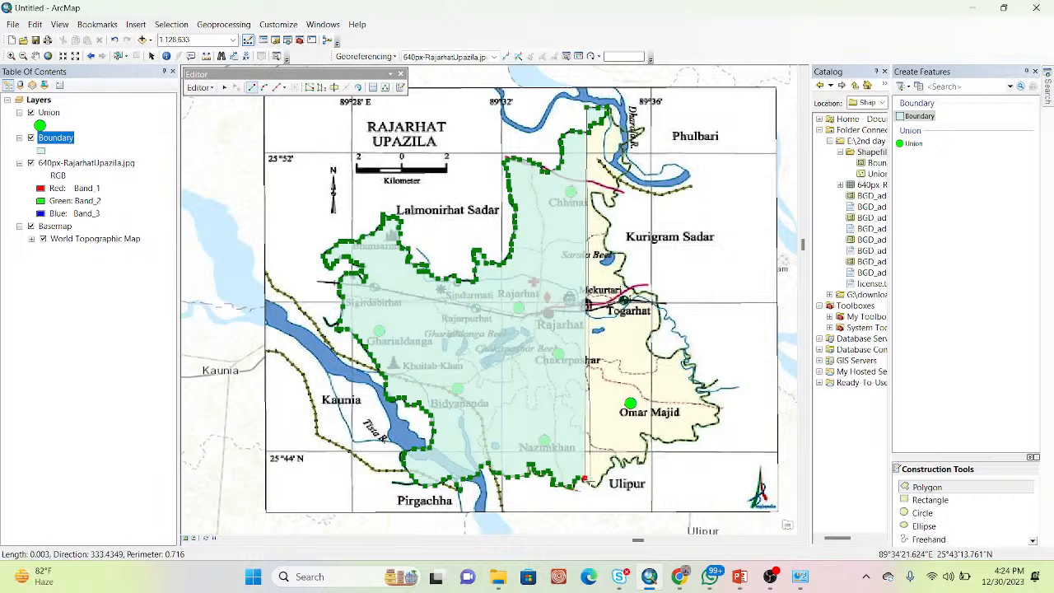
{"action": "left_click", "coordinate": [590, 481]}
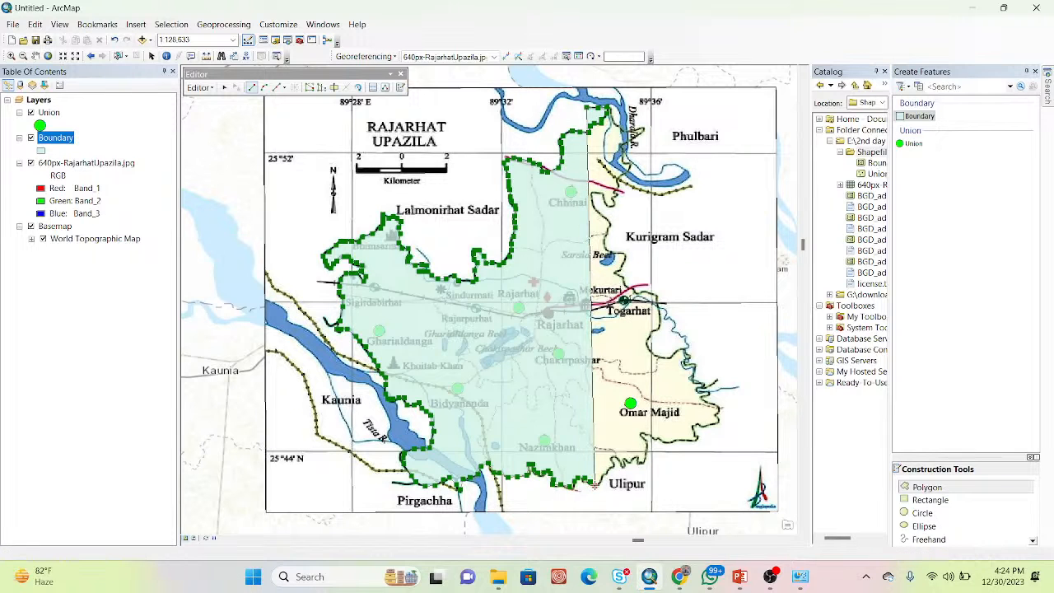
{"action": "left_click", "coordinate": [598, 483]}
{"action": "left_click", "coordinate": [603, 477]}
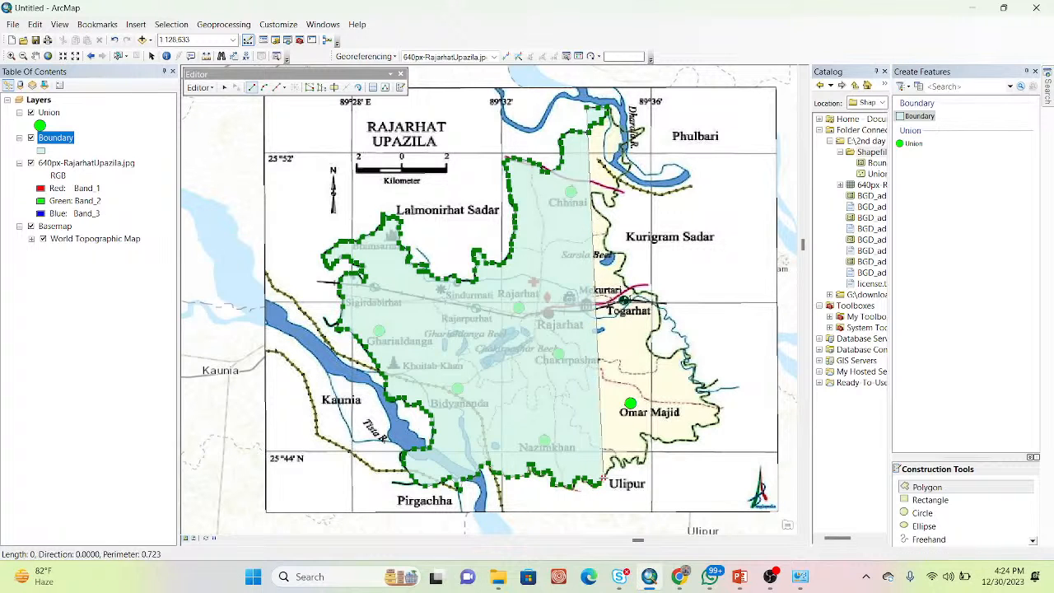
Trace the Boundary polygon northeast and then east along the outline above the Ulipur label, south of Omar Majid
{"action": "left_click", "coordinate": [609, 469]}
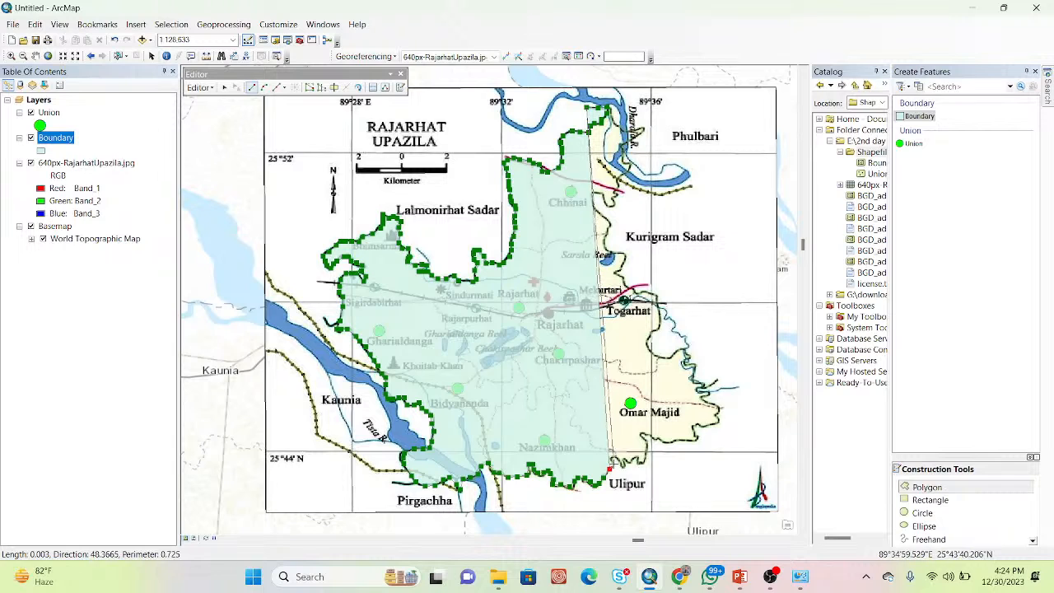
{"action": "left_click", "coordinate": [614, 461]}
{"action": "left_click", "coordinate": [612, 459]}
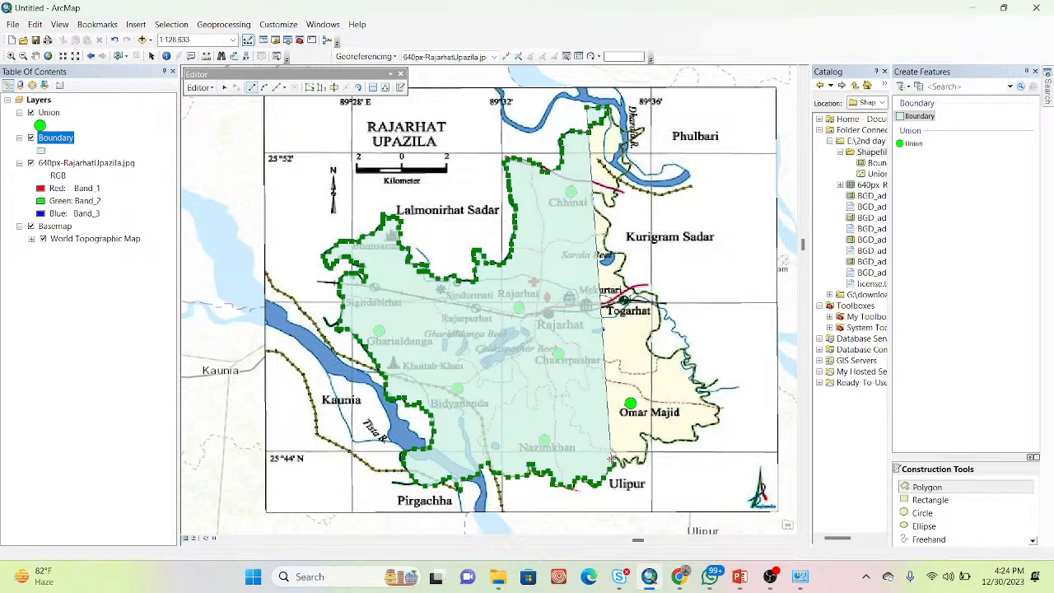
{"action": "left_click", "coordinate": [615, 458]}
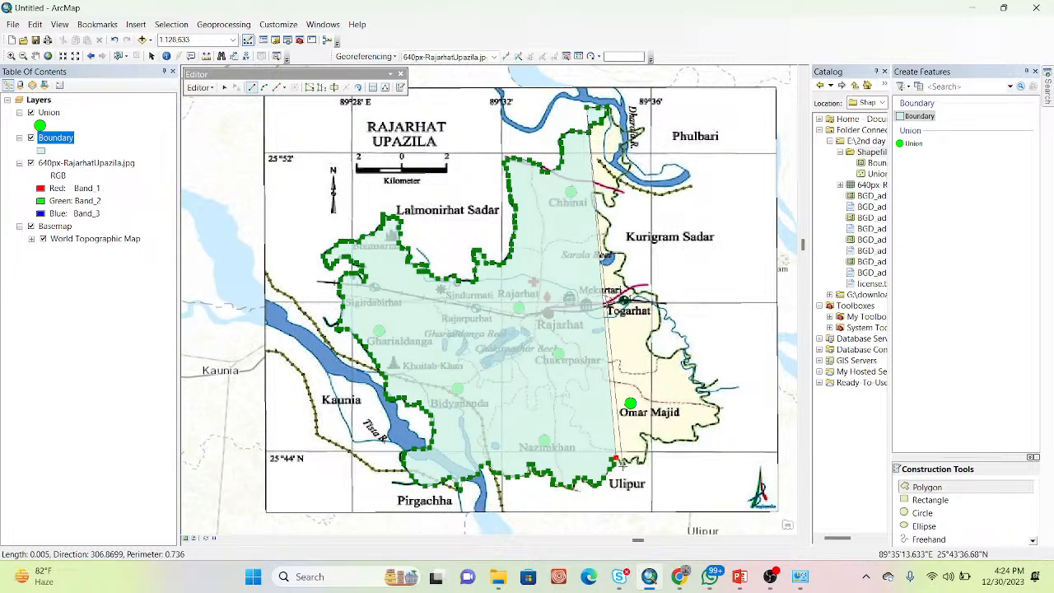
{"action": "double_click", "coordinate": [624, 459]}
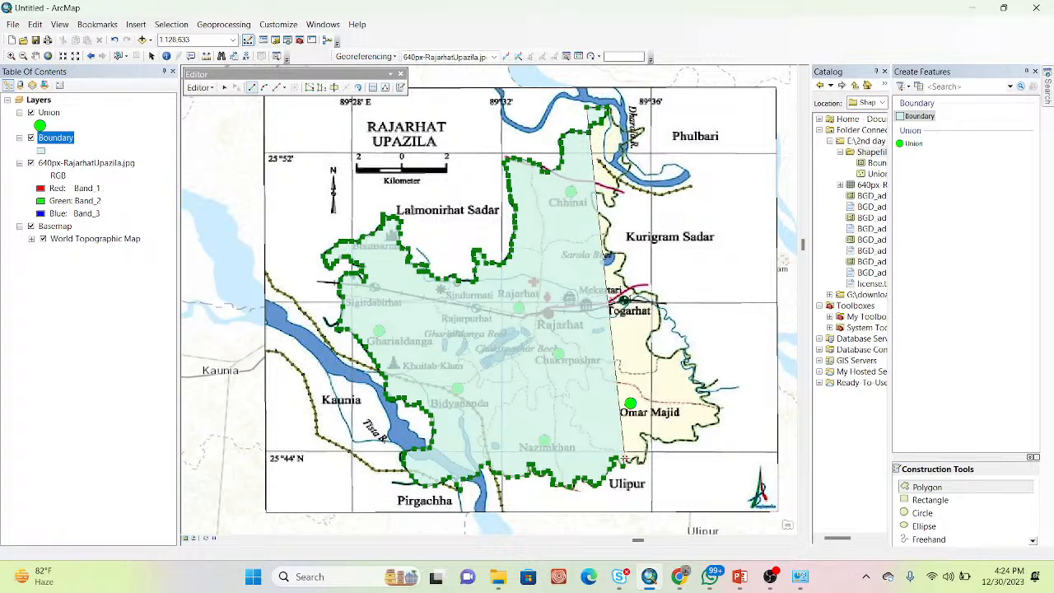
{"action": "left_click", "coordinate": [624, 459]}
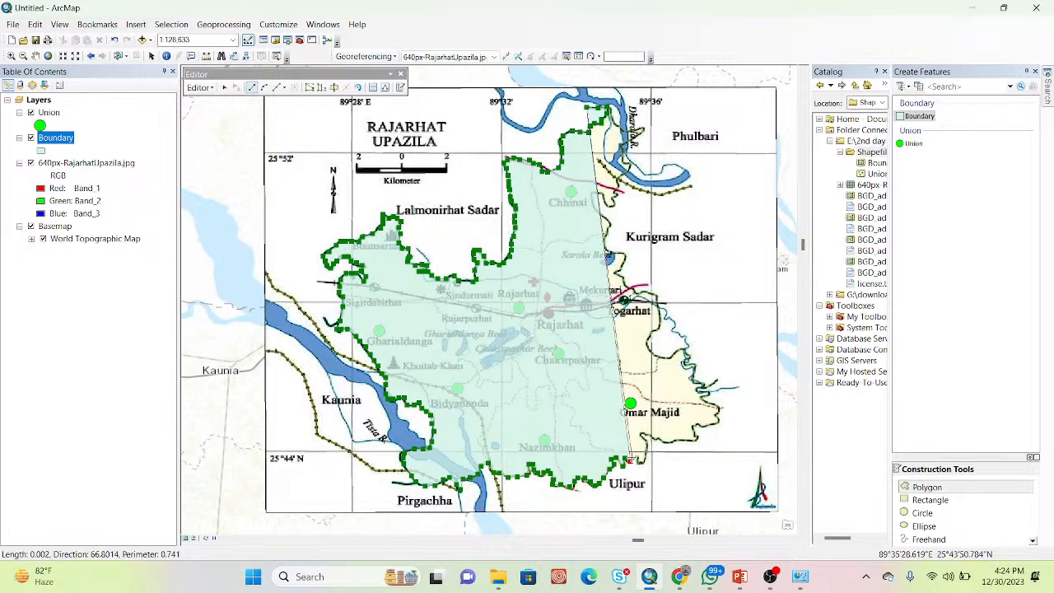
{"action": "left_click", "coordinate": [636, 456]}
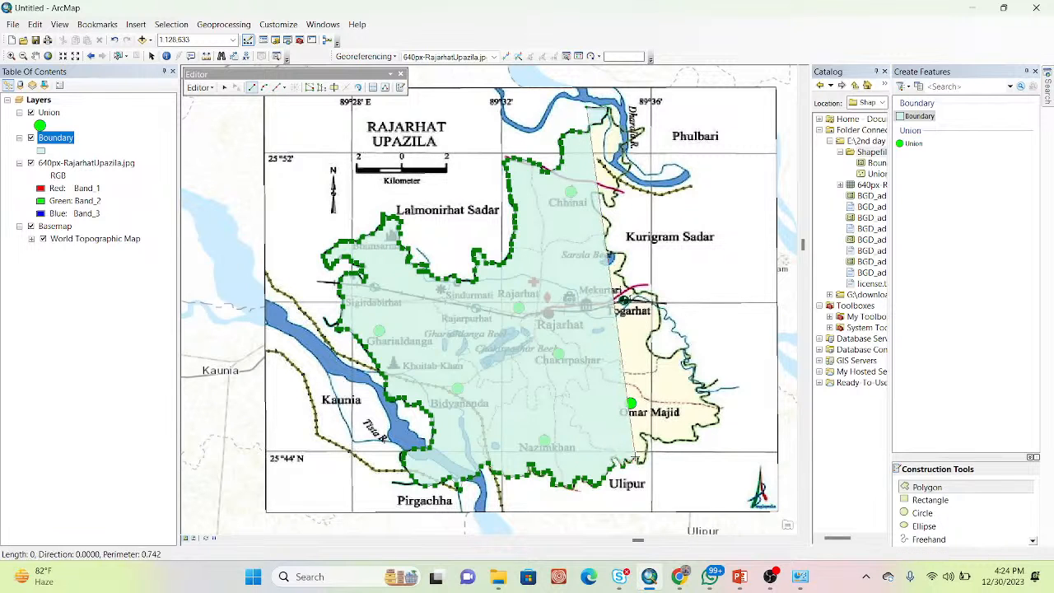
Continue the Boundary polygon north past the Ulipur corner and east along the outline below the Omar Majid label
{"action": "double_click", "coordinate": [646, 459]}
{"action": "left_click", "coordinate": [647, 442]}
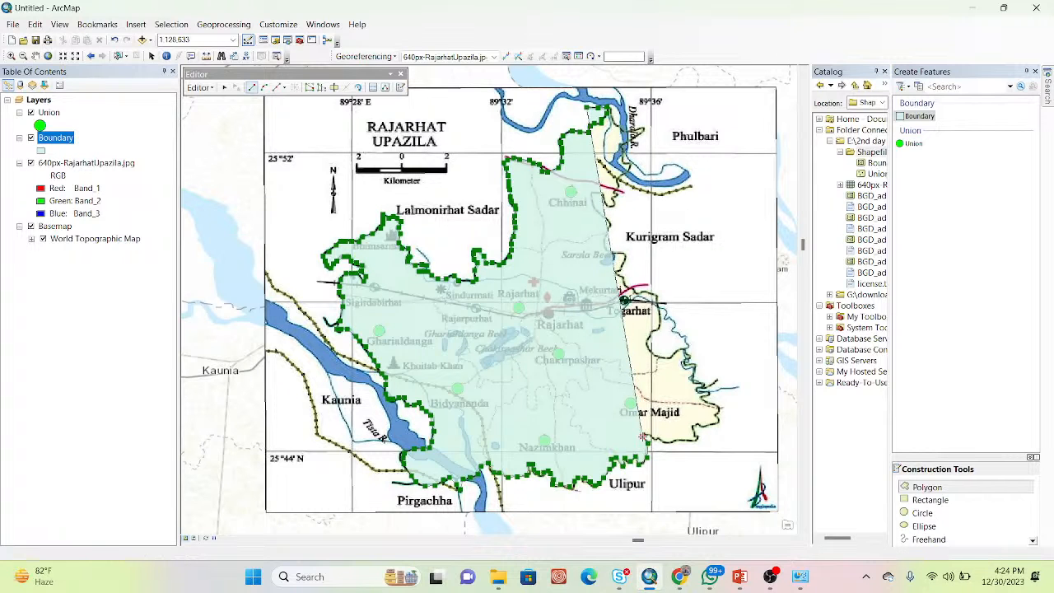
{"action": "left_click", "coordinate": [641, 433]}
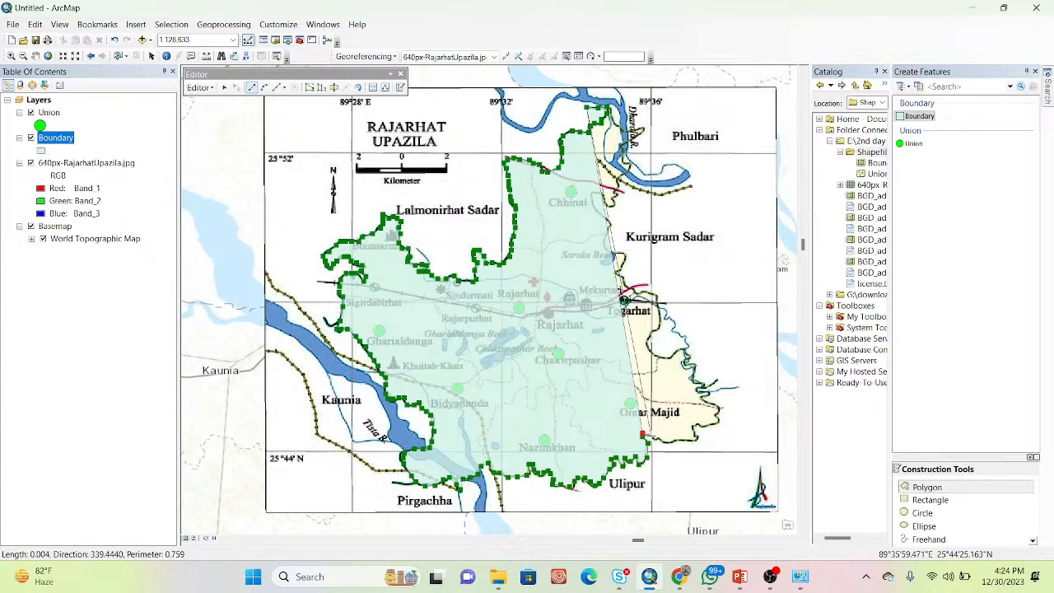
{"action": "double_click", "coordinate": [657, 438]}
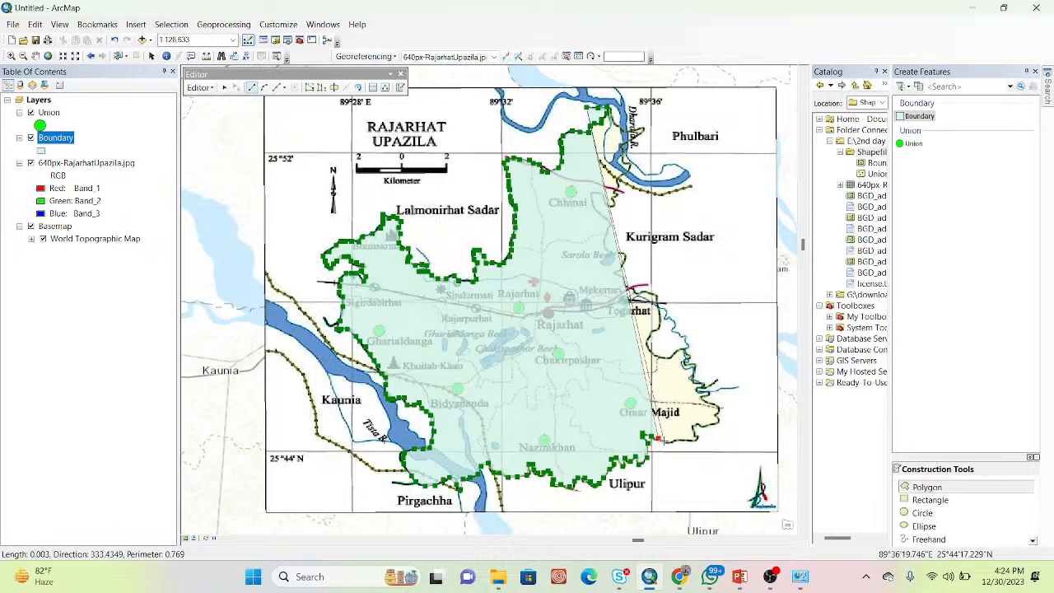
{"action": "left_click", "coordinate": [680, 441]}
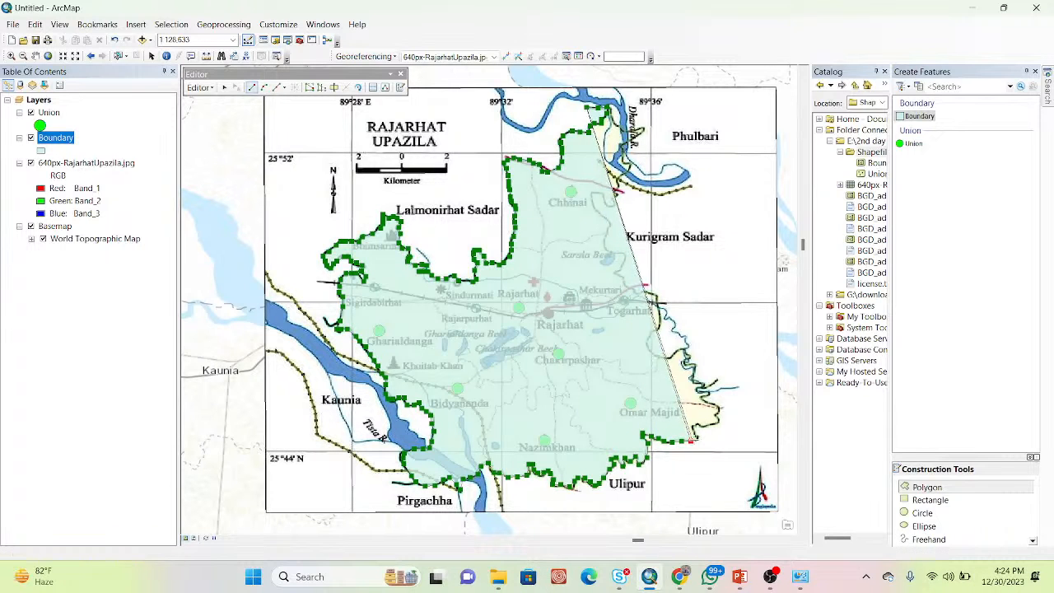
{"action": "left_click", "coordinate": [689, 440]}
{"action": "left_click", "coordinate": [697, 439]}
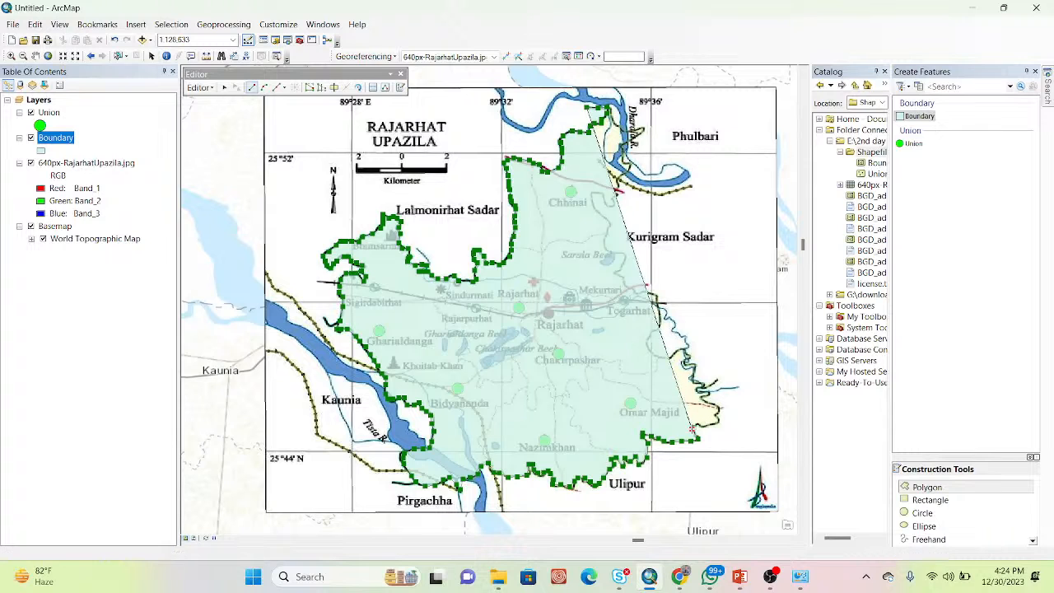
{"action": "left_click", "coordinate": [696, 424]}
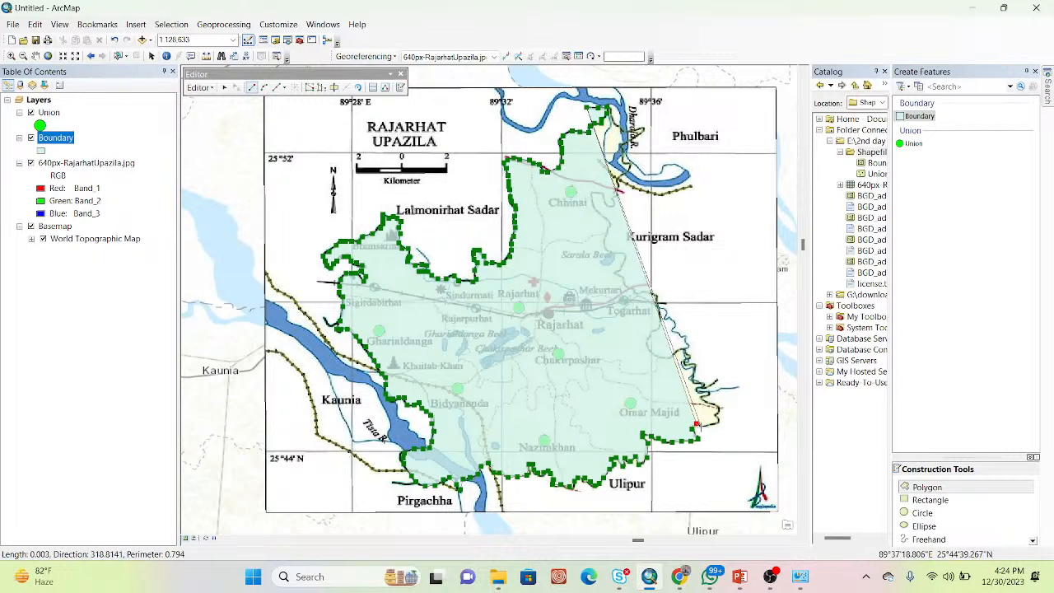
{"action": "left_click", "coordinate": [704, 427]}
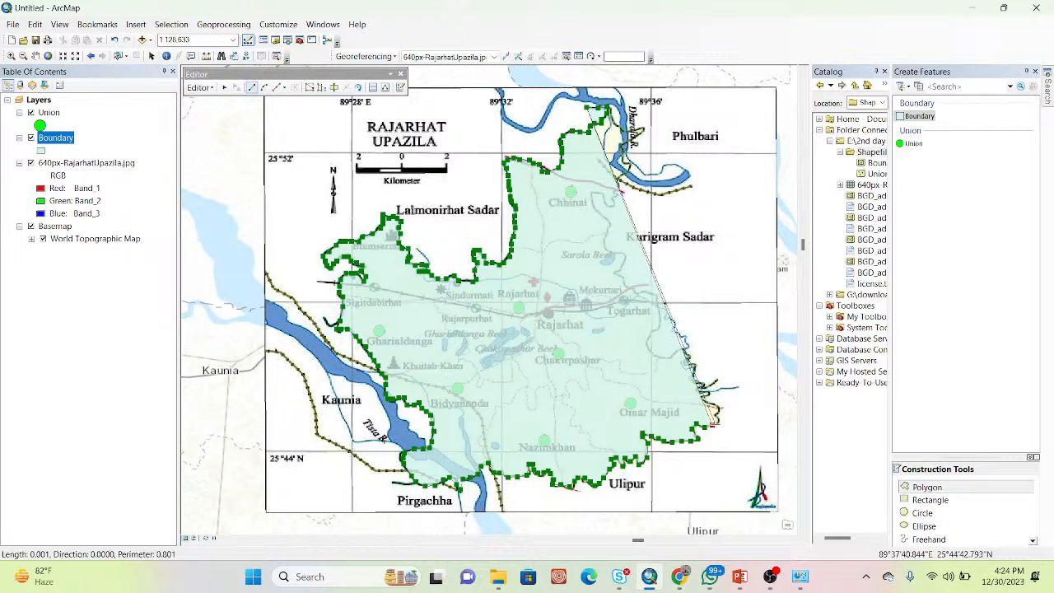
{"action": "left_click", "coordinate": [712, 425]}
{"action": "left_click", "coordinate": [718, 417]}
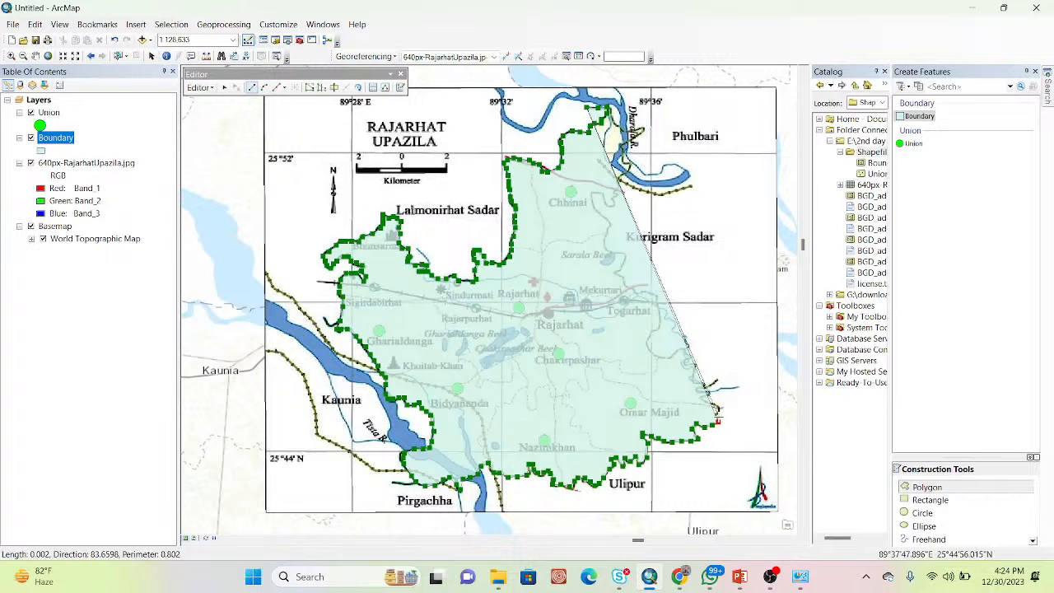
{"action": "left_click", "coordinate": [719, 409]}
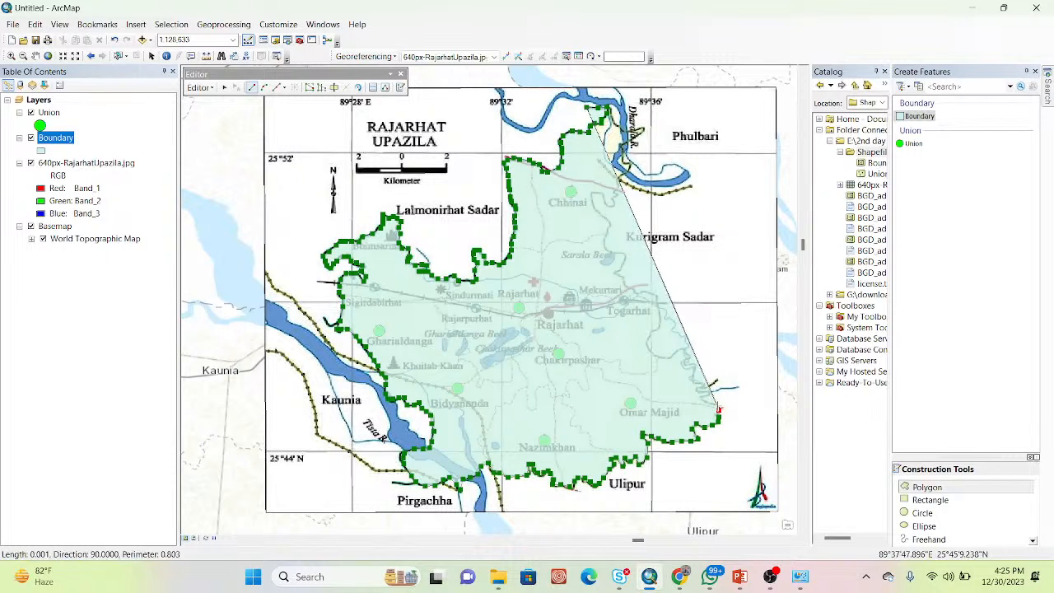
{"action": "left_click", "coordinate": [714, 404]}
{"action": "left_click", "coordinate": [708, 402]}
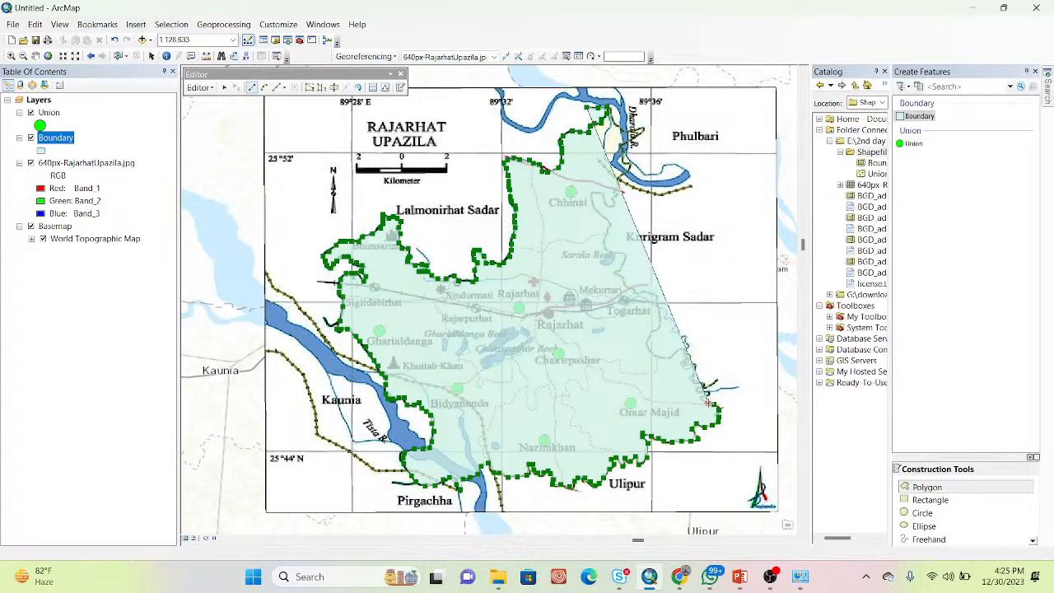
Carry the Boundary polygon northwest along the jagged eastern border, past the small stream northeast of Omar Majid
{"action": "left_click", "coordinate": [703, 397]}
{"action": "left_click", "coordinate": [701, 397]}
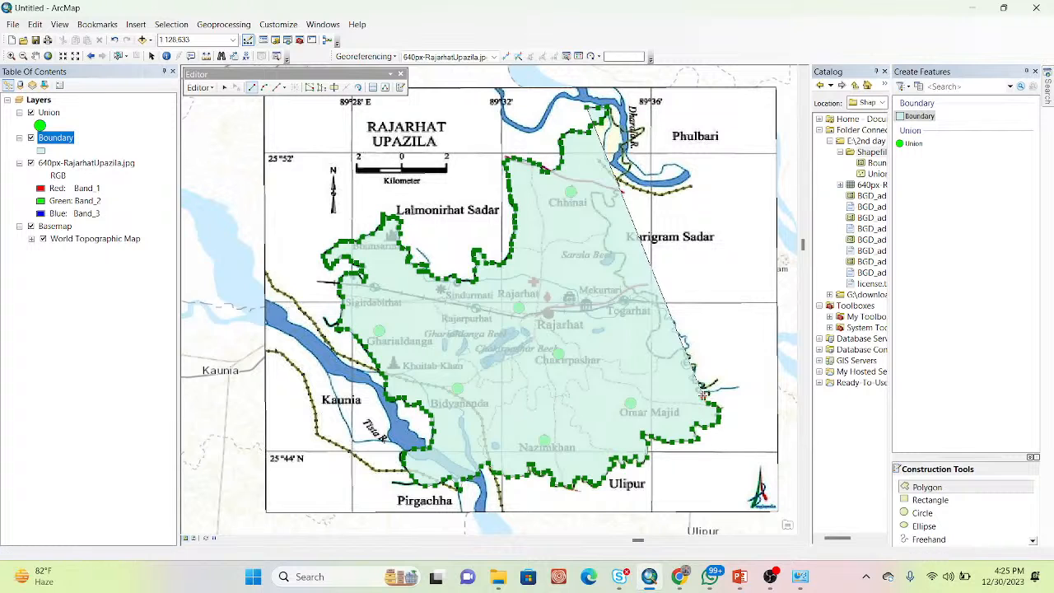
{"action": "left_click", "coordinate": [708, 394]}
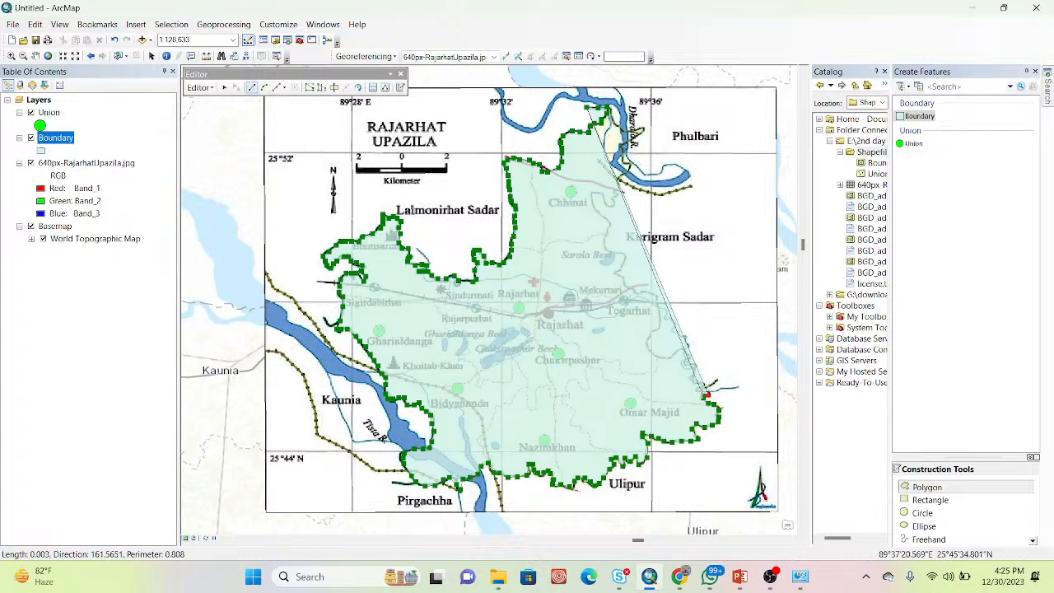
{"action": "left_click", "coordinate": [701, 392]}
{"action": "left_click", "coordinate": [694, 389]}
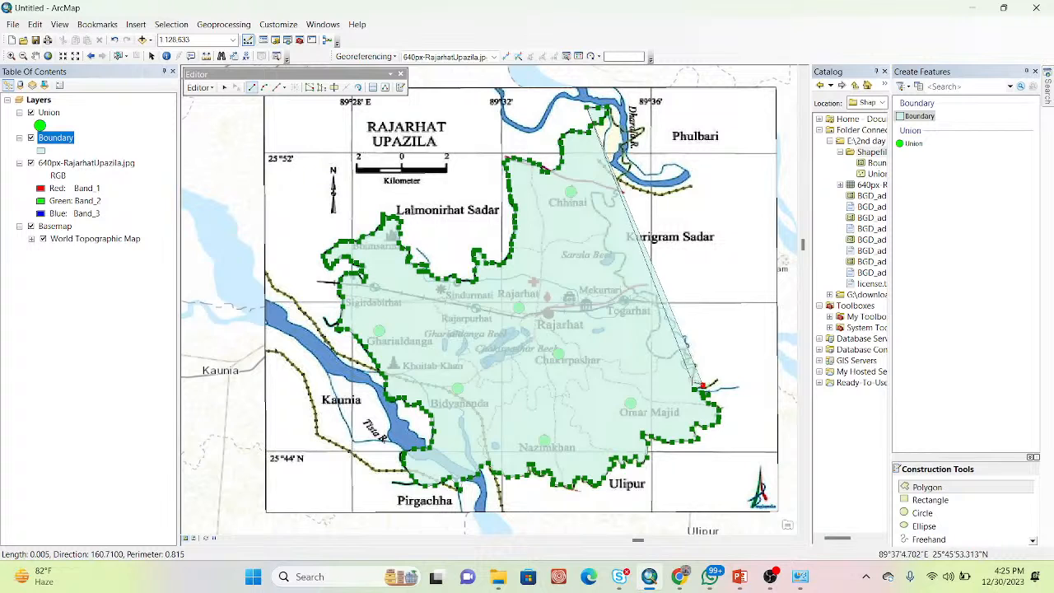
{"action": "left_click", "coordinate": [691, 380]}
{"action": "left_click", "coordinate": [693, 369]}
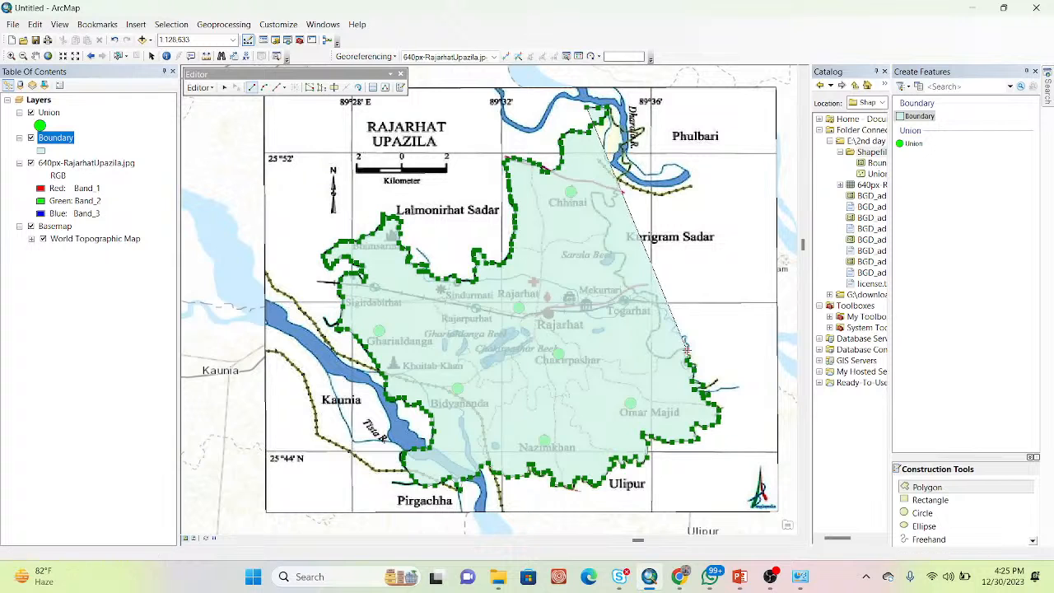
Trace the Boundary polygon west into the indentation southeast of Togarhat, then north to the outline just northeast of Togarhat
{"action": "left_click", "coordinate": [675, 355]}
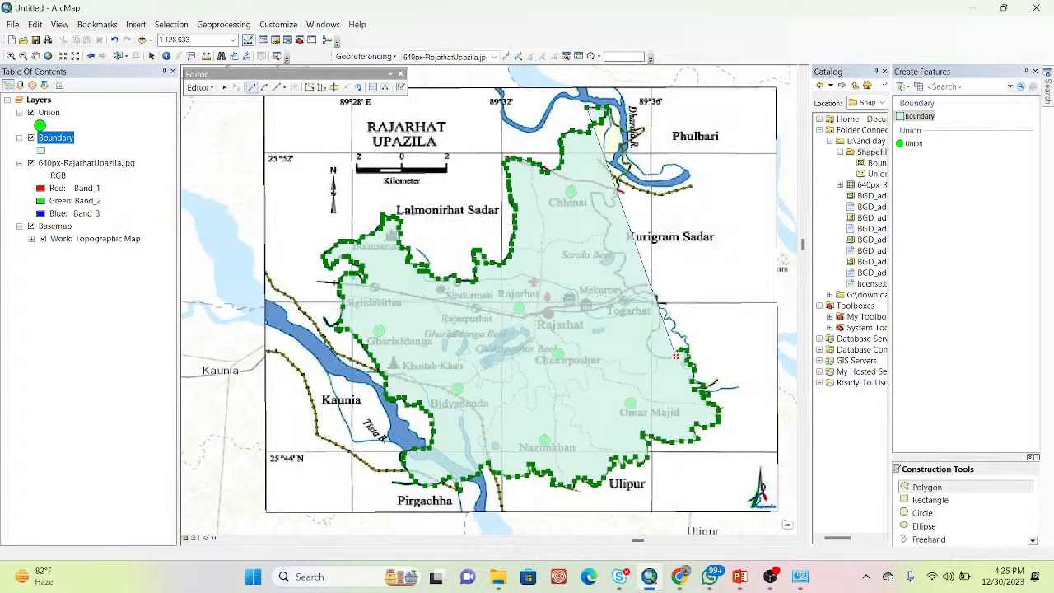
{"action": "left_click", "coordinate": [659, 357]}
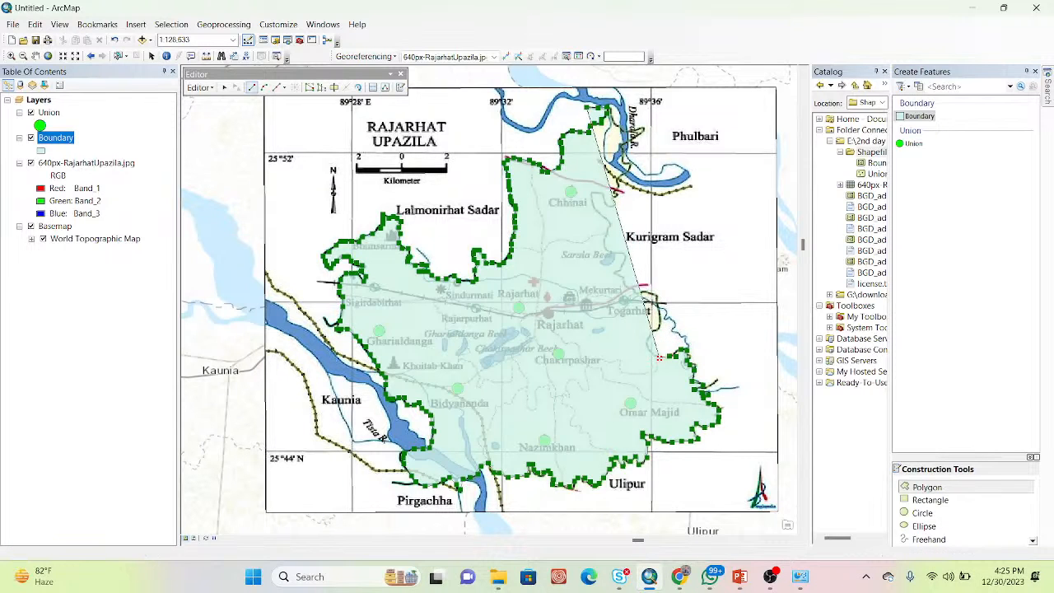
{"action": "left_click", "coordinate": [651, 352]}
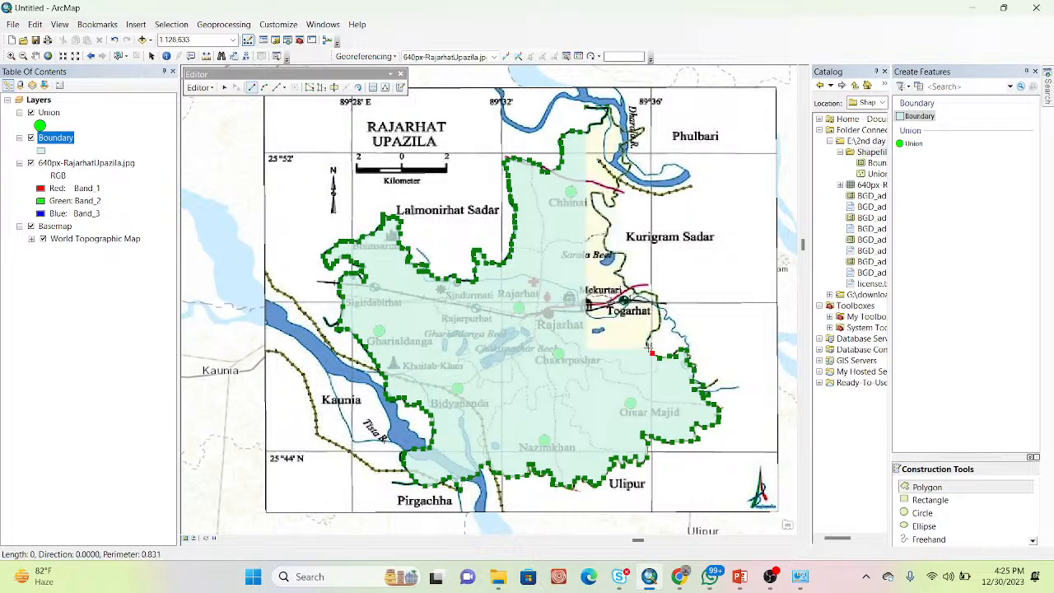
{"action": "left_click", "coordinate": [648, 334]}
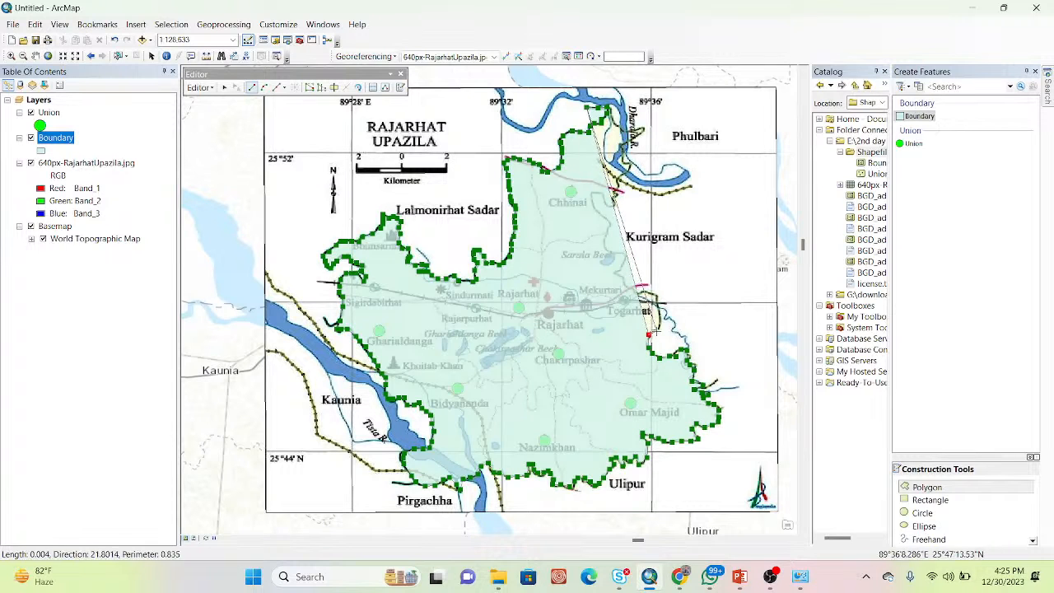
{"action": "left_click", "coordinate": [656, 331]}
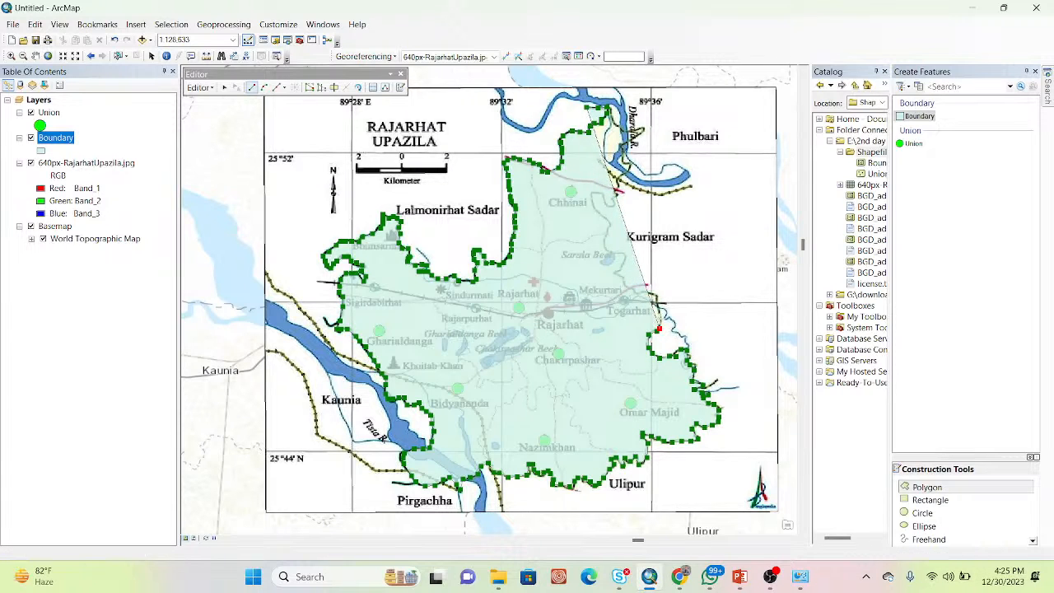
{"action": "left_click", "coordinate": [657, 300]}
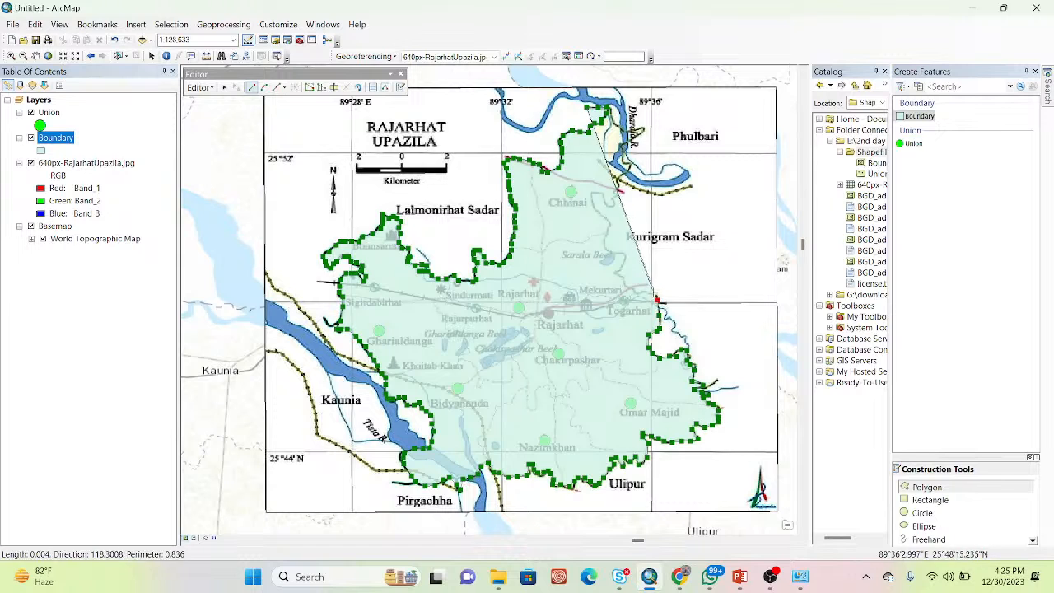
{"action": "left_click", "coordinate": [642, 292]}
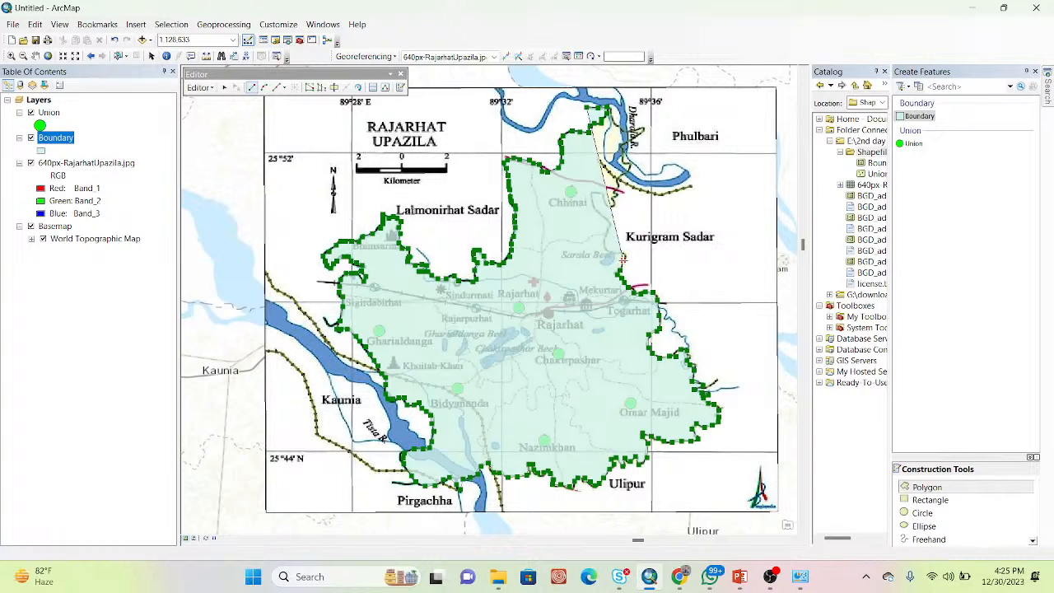
Continue the Boundary polygon north past Sarala Beel and around the notch east of Chhinai to the railway line near the Dharla River
{"action": "left_click", "coordinate": [623, 259]}
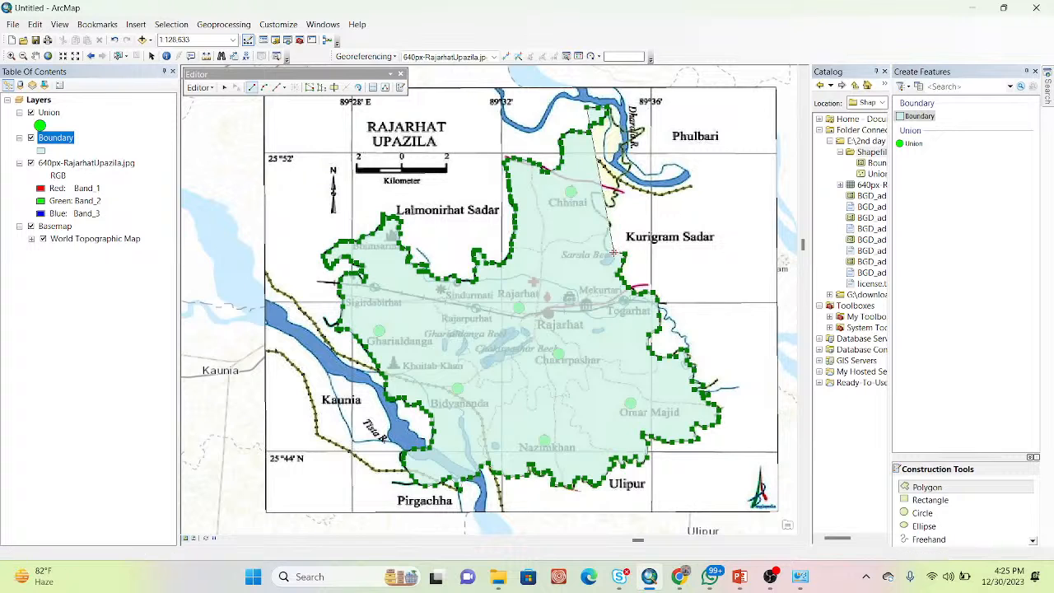
{"action": "left_click", "coordinate": [605, 245]}
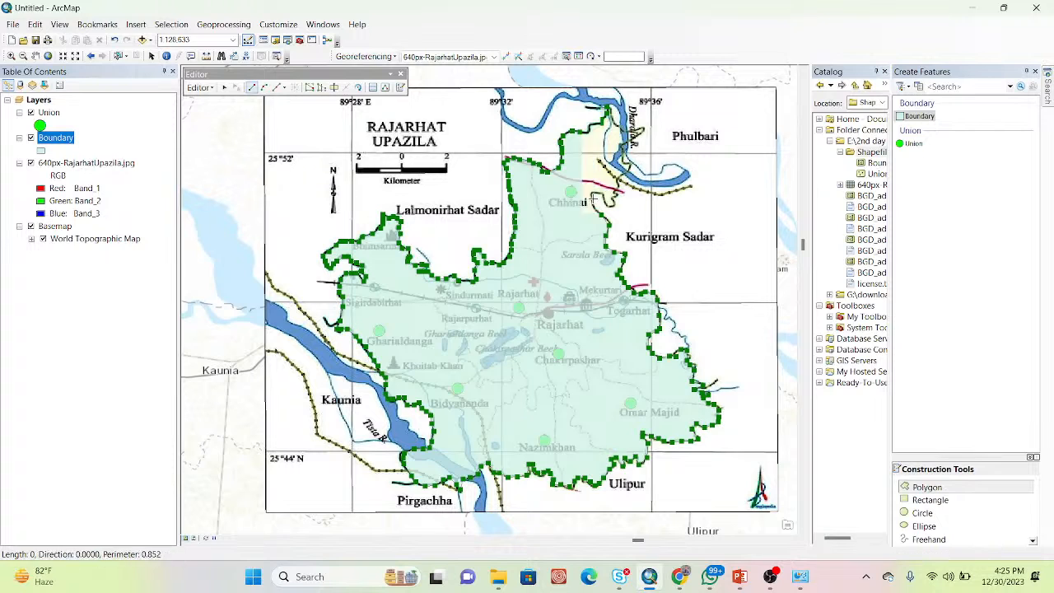
{"action": "left_click", "coordinate": [592, 199]}
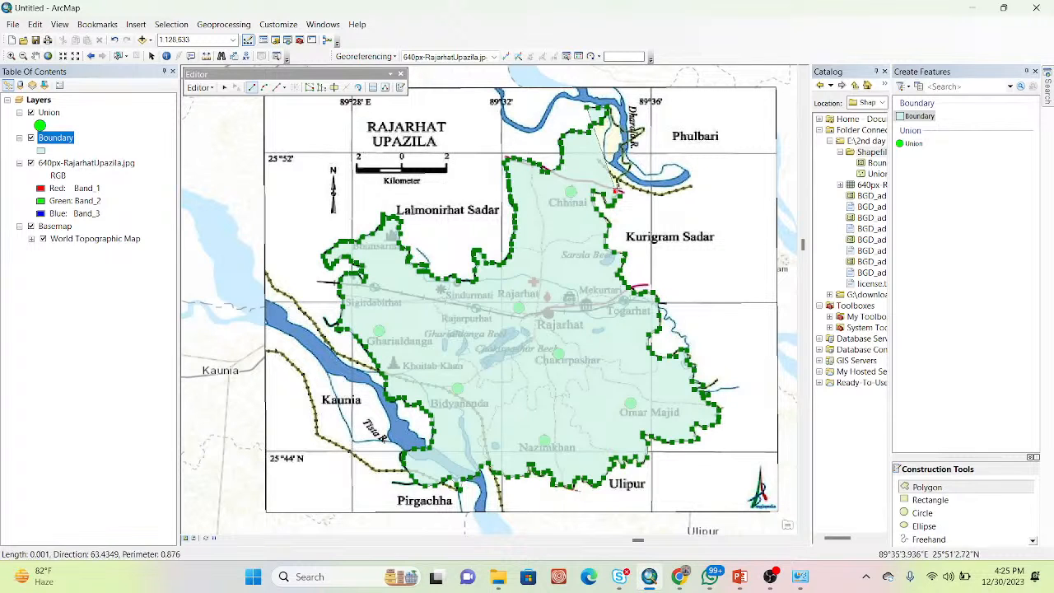
{"action": "left_click", "coordinate": [616, 190]}
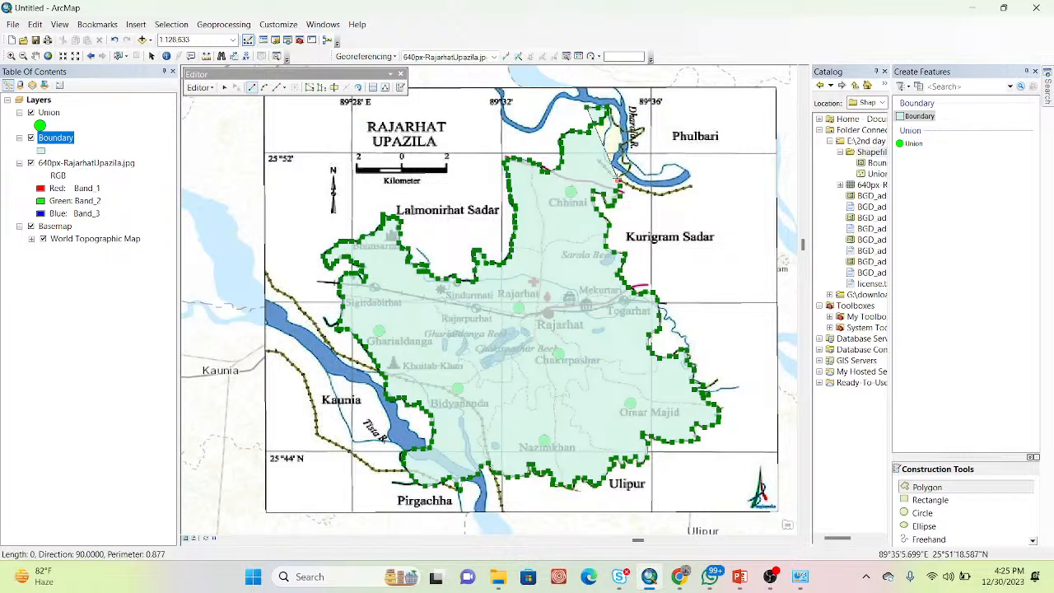
{"action": "left_click", "coordinate": [617, 175]}
{"action": "left_click", "coordinate": [625, 170]}
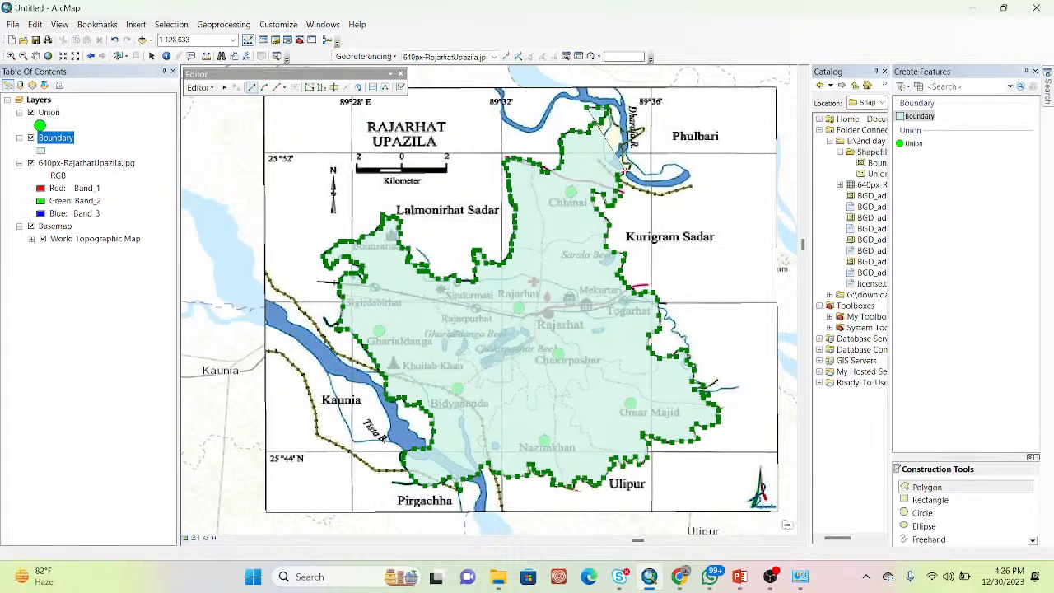
Trace the Boundary polygon north along the Dharla River and out to the small eastern tip beyond it
{"action": "left_click", "coordinate": [628, 162]}
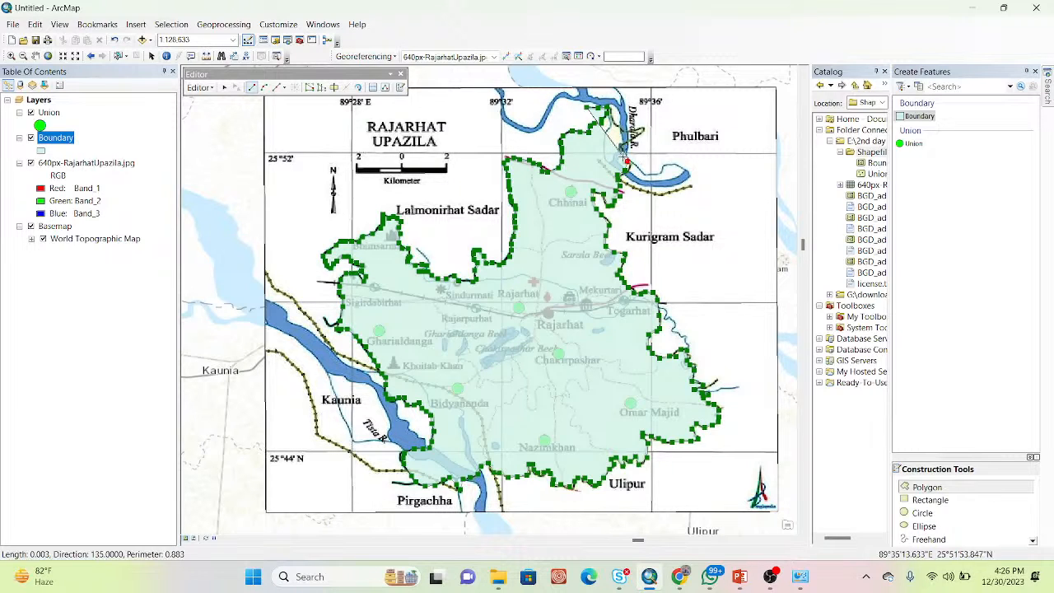
{"action": "left_click", "coordinate": [622, 154]}
{"action": "left_click", "coordinate": [622, 148]}
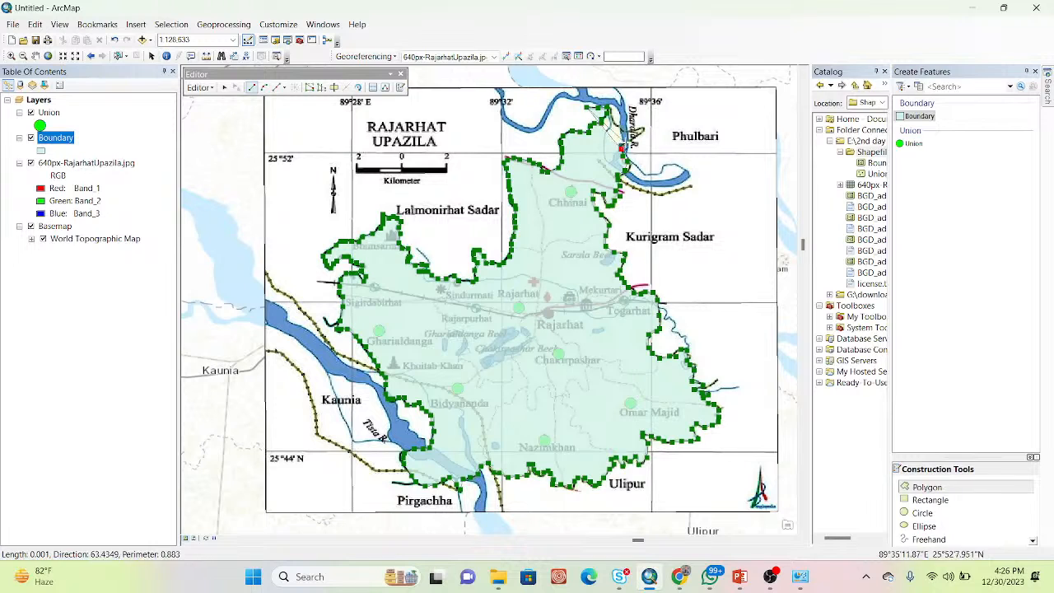
{"action": "left_click", "coordinate": [633, 140]}
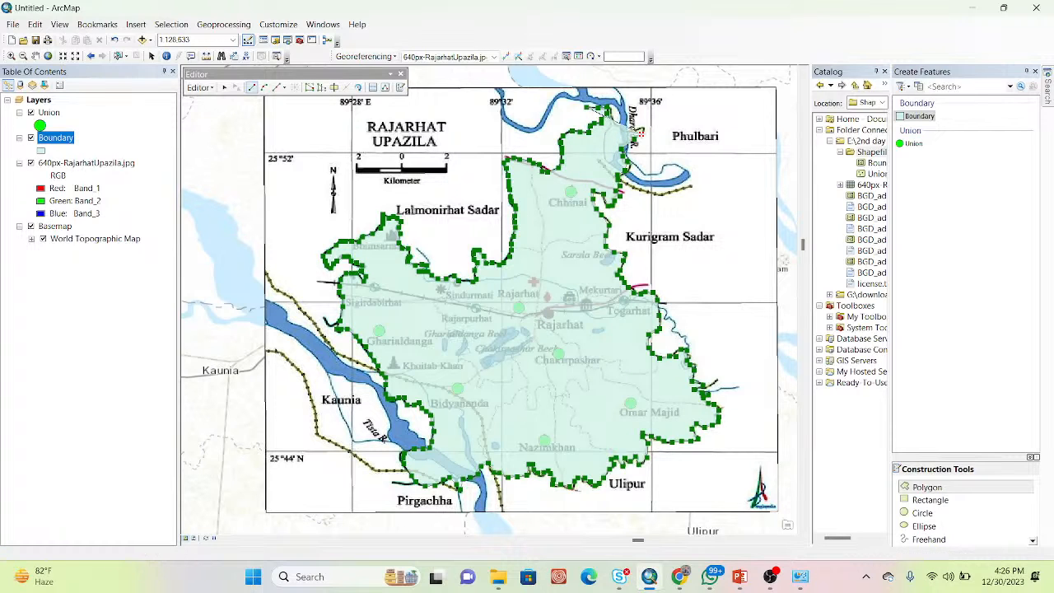
{"action": "left_click", "coordinate": [643, 128]}
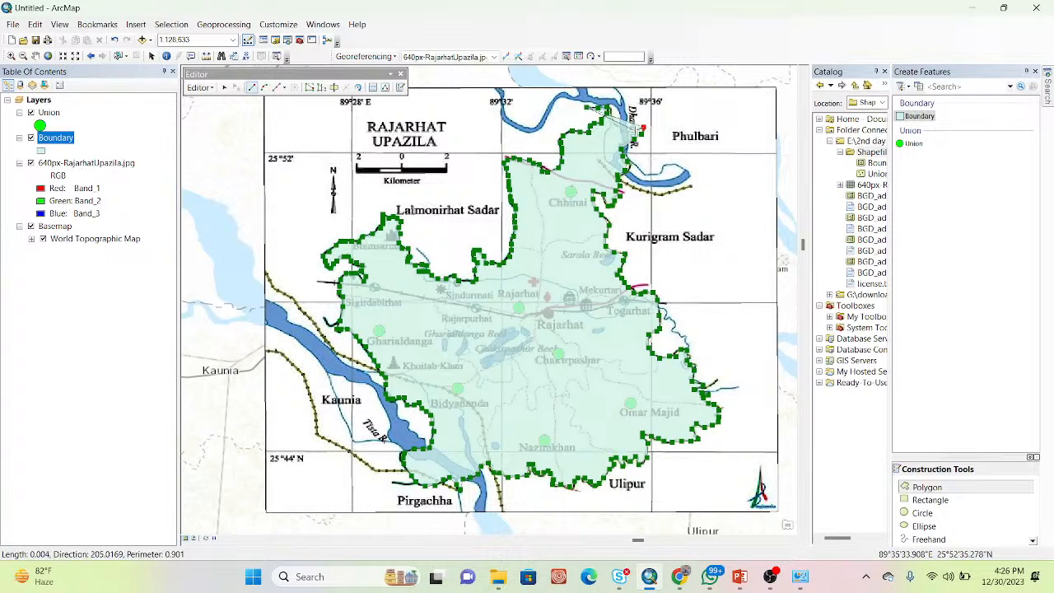
Carry the Boundary polygon back west across the Dharla River to its northern starting point and finish the sketch
{"action": "left_click", "coordinate": [634, 130]}
{"action": "left_click", "coordinate": [623, 130]}
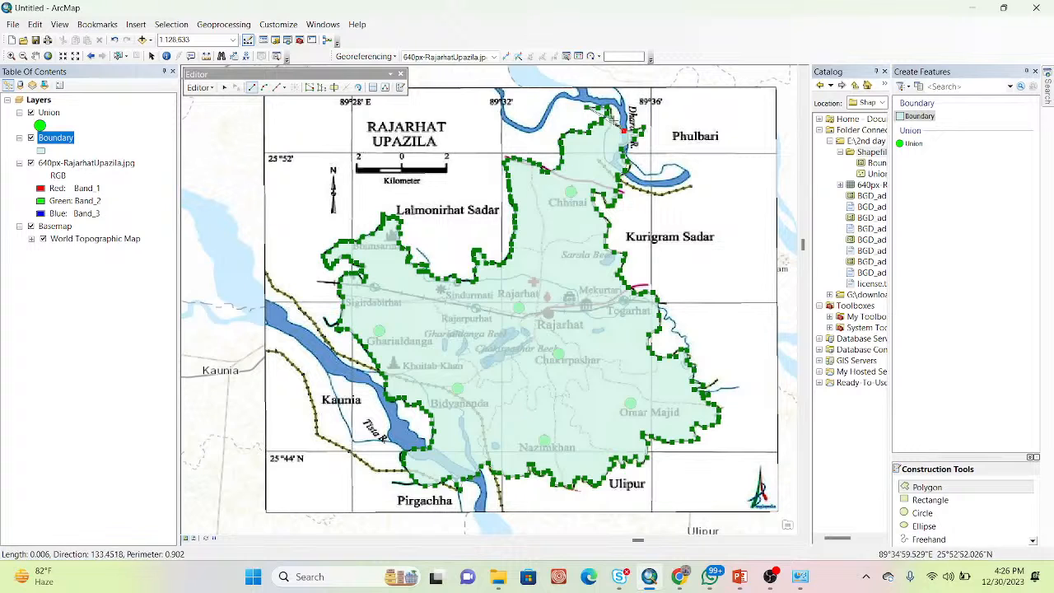
{"action": "left_click", "coordinate": [614, 119]}
{"action": "left_click", "coordinate": [612, 116]}
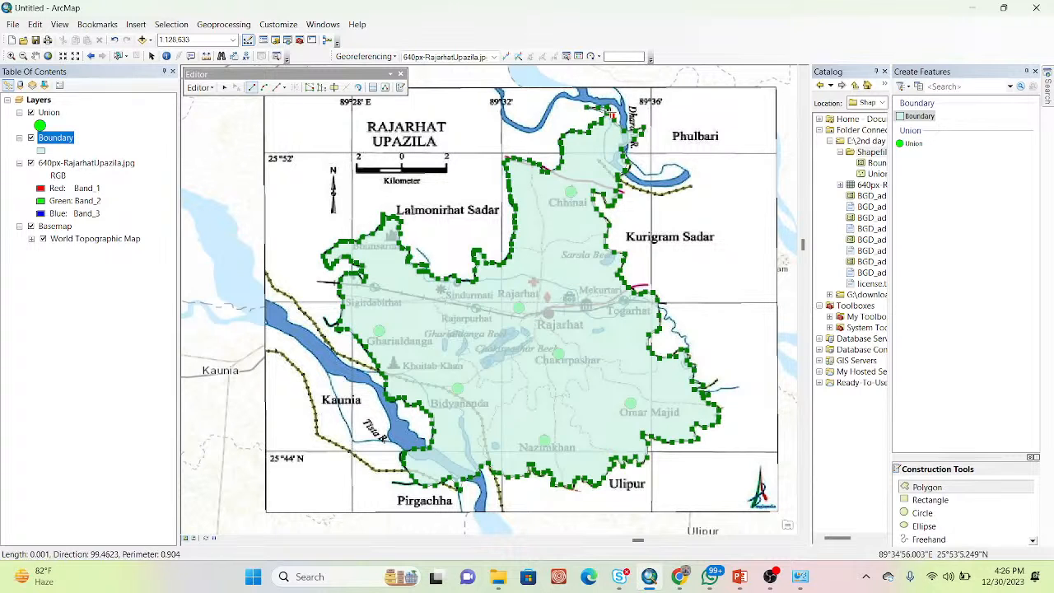
{"action": "left_click", "coordinate": [607, 110]}
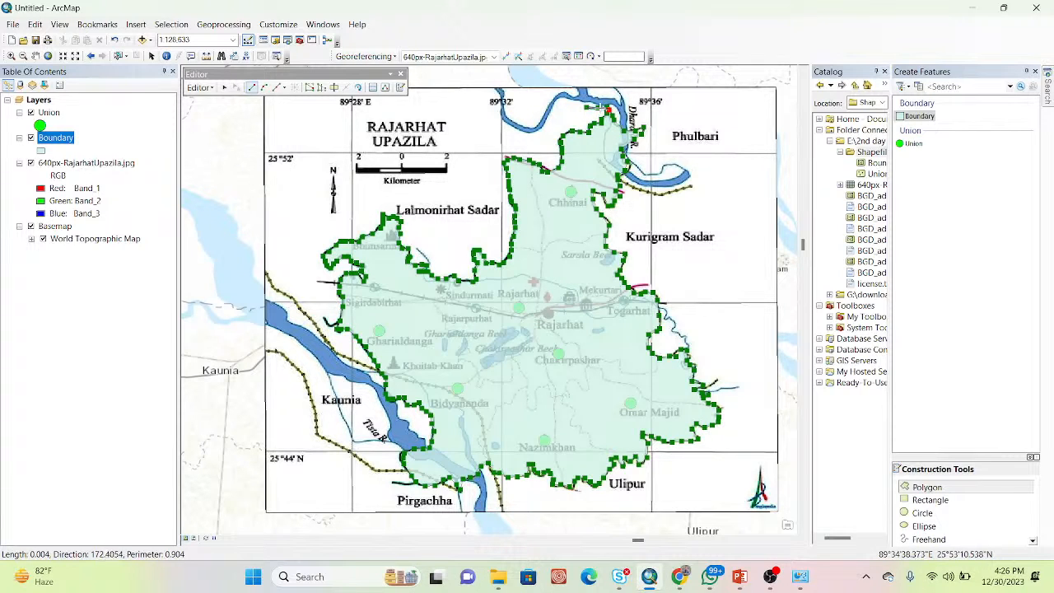
{"action": "left_click", "coordinate": [602, 106]}
{"action": "double_click", "coordinate": [587, 108]}
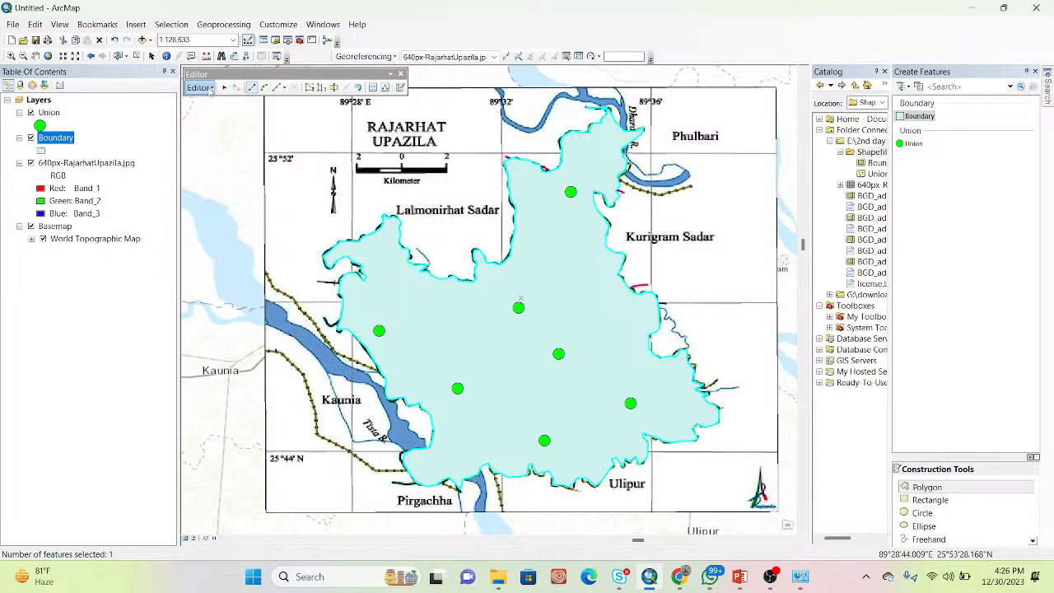
Stop the editing session and save the edits to the Boundary polygon
{"action": "left_click", "coordinate": [210, 89]}
{"action": "left_click", "coordinate": [210, 89]}
{"action": "left_click", "coordinate": [209, 89]}
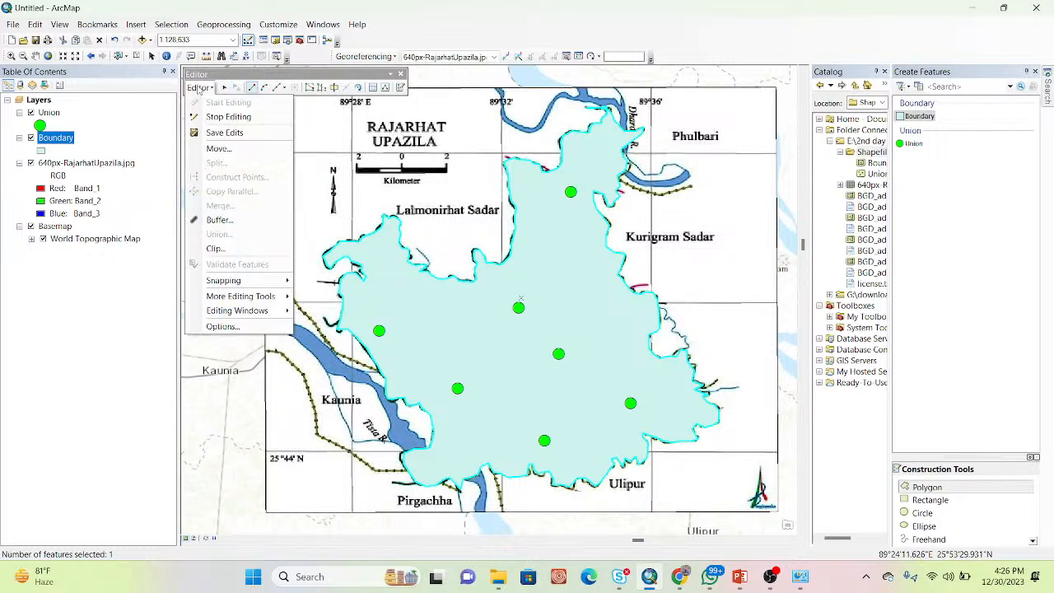
{"action": "left_click", "coordinate": [212, 117]}
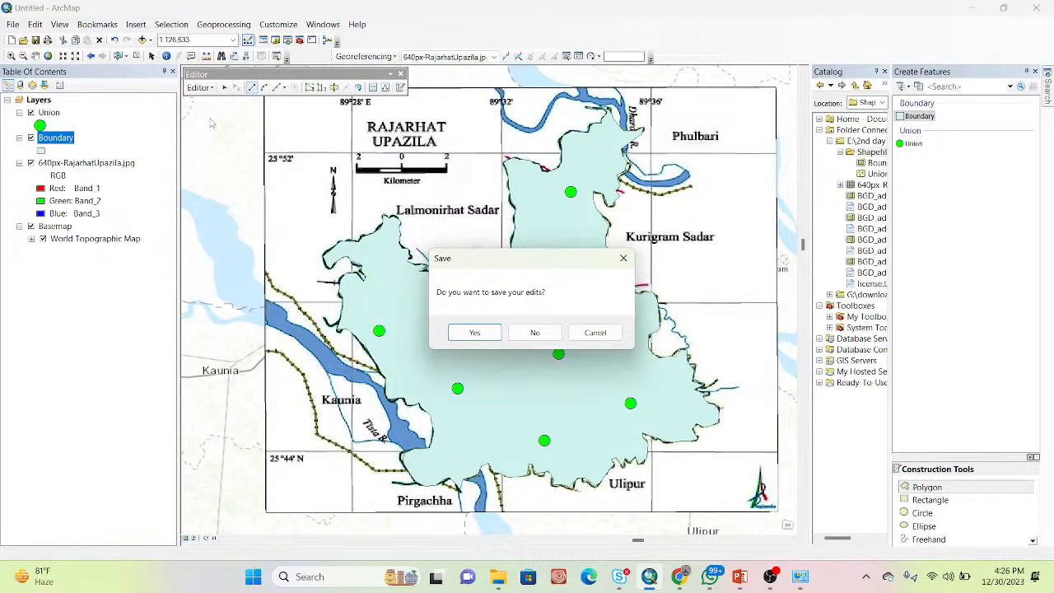
{"action": "left_click", "coordinate": [470, 332]}
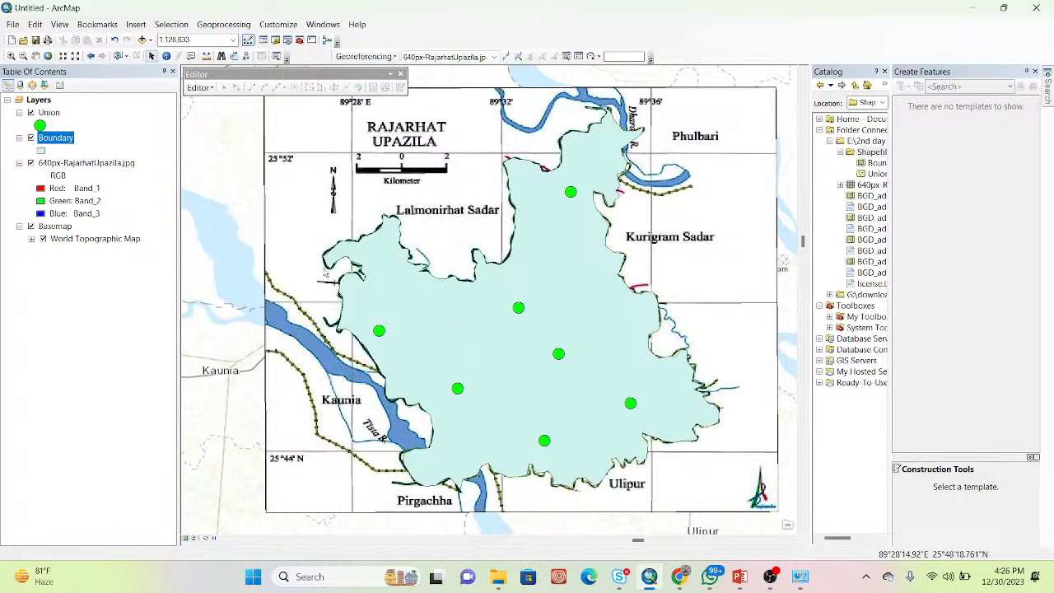
Restyle the Boundary layer as Hollow with a red outline of width 4, and compare it with the map image, leaving the image hidden
{"action": "left_click", "coordinate": [31, 164]}
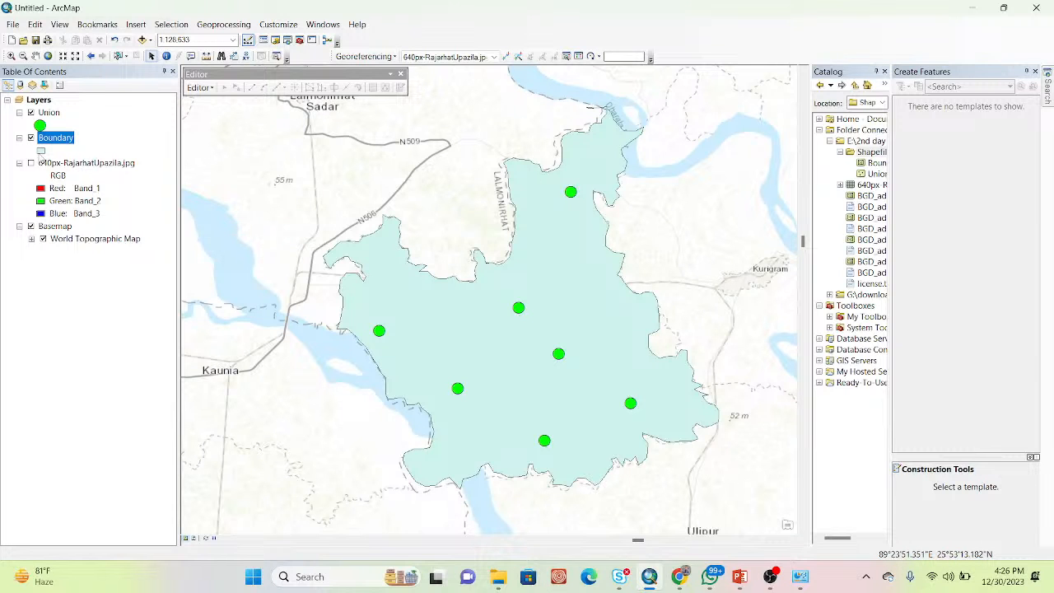
{"action": "left_click", "coordinate": [40, 152]}
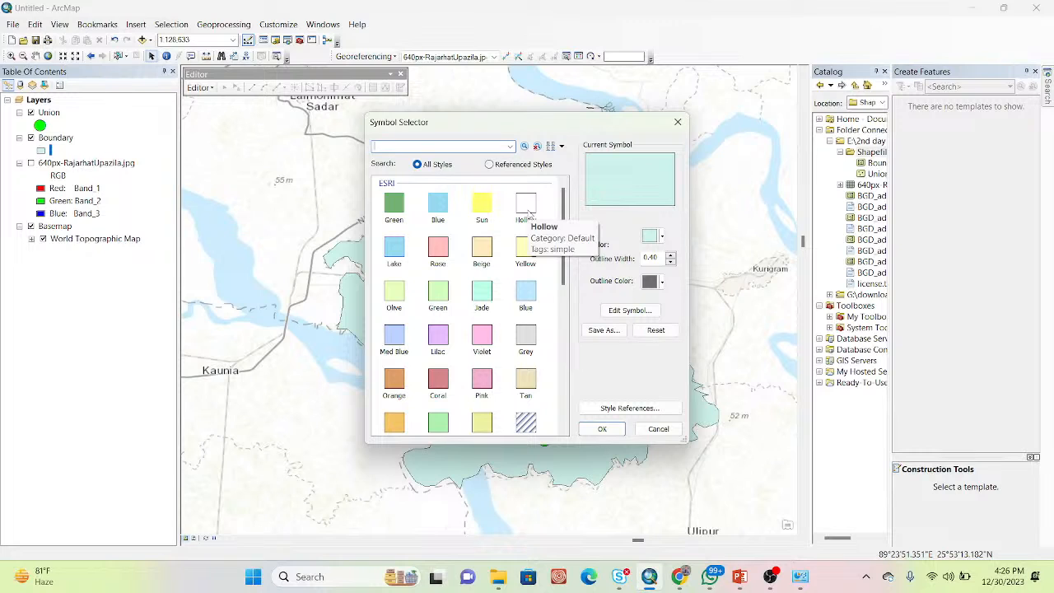
{"action": "left_click", "coordinate": [528, 212]}
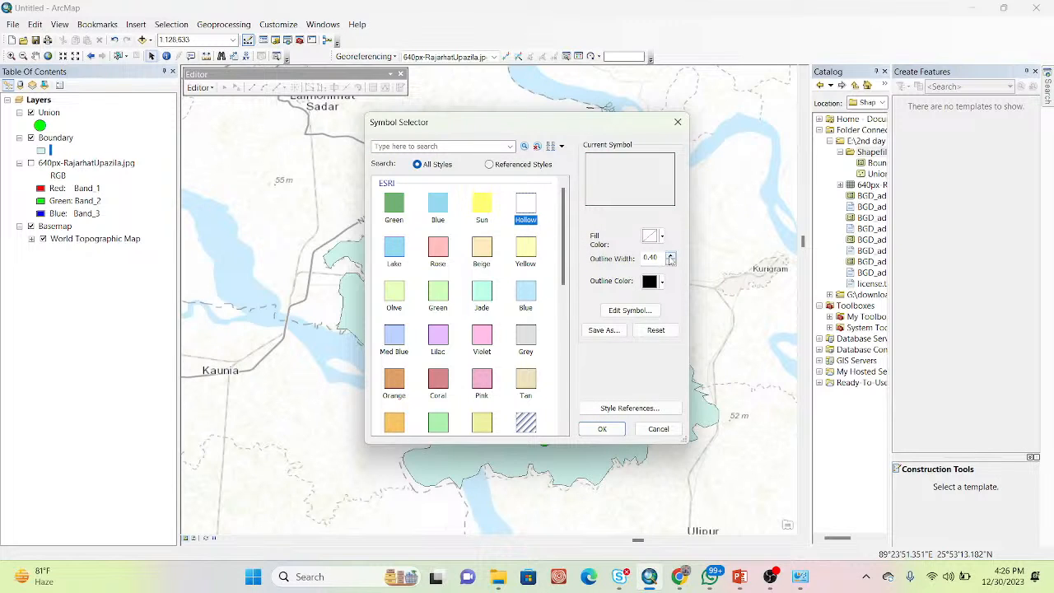
{"action": "left_click", "coordinate": [671, 260]}
{"action": "left_click", "coordinate": [671, 260]}
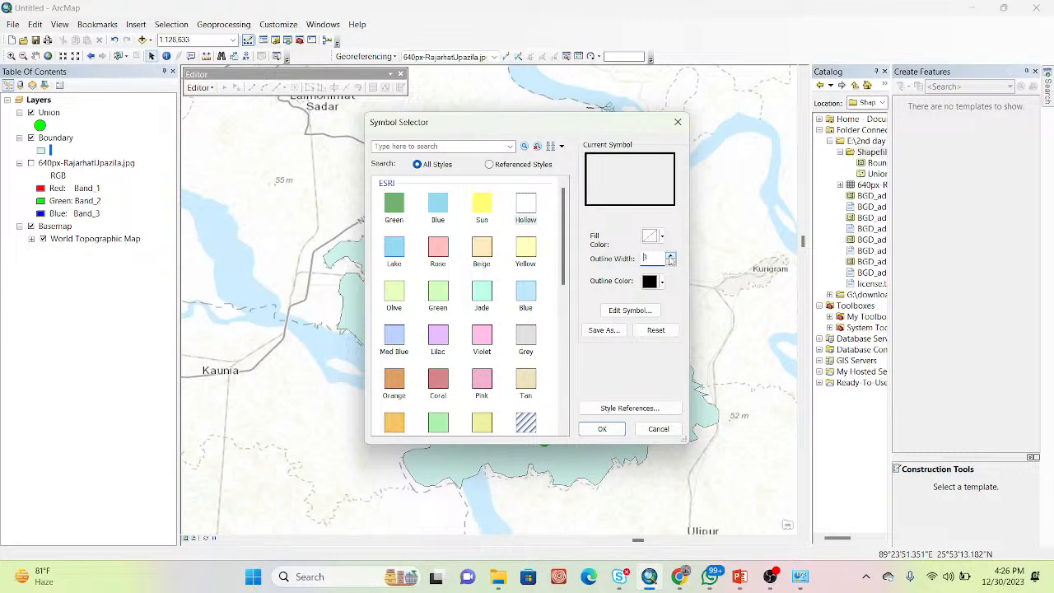
{"action": "left_click", "coordinate": [671, 260]}
{"action": "left_click", "coordinate": [662, 283]}
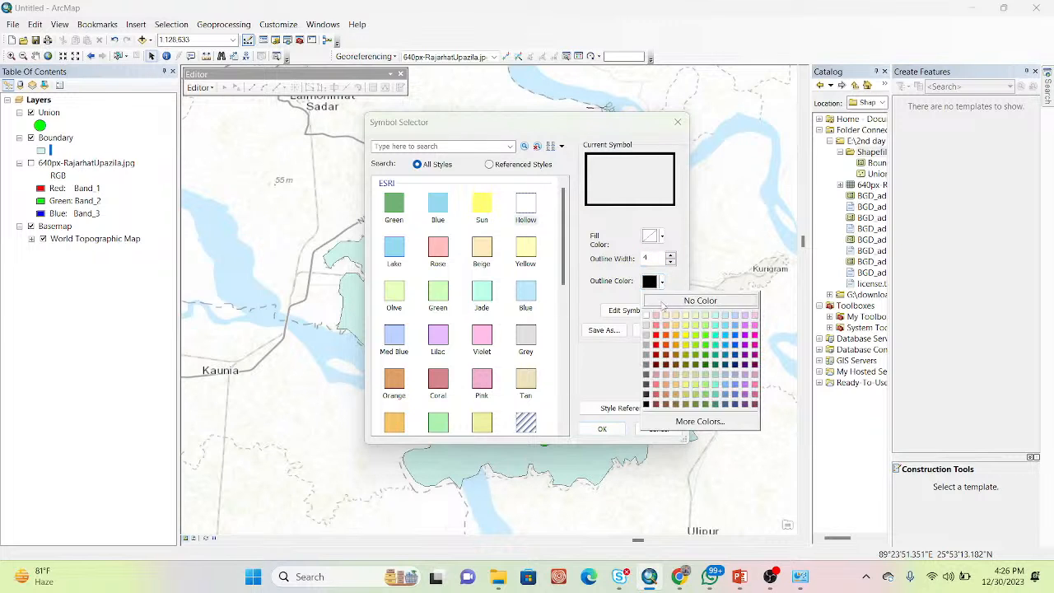
{"action": "left_click", "coordinate": [656, 335]}
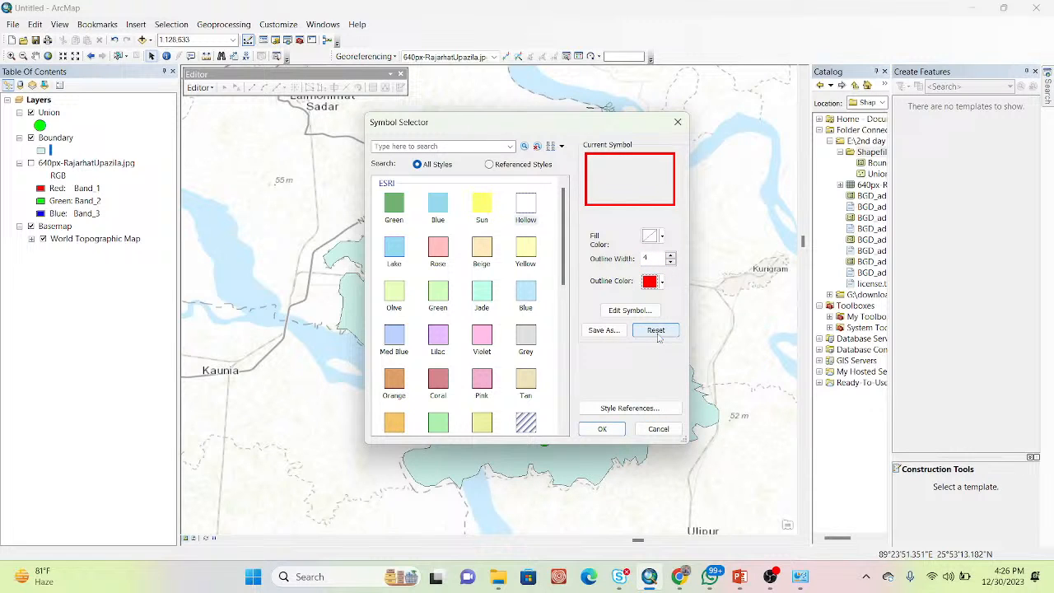
{"action": "left_click", "coordinate": [605, 429]}
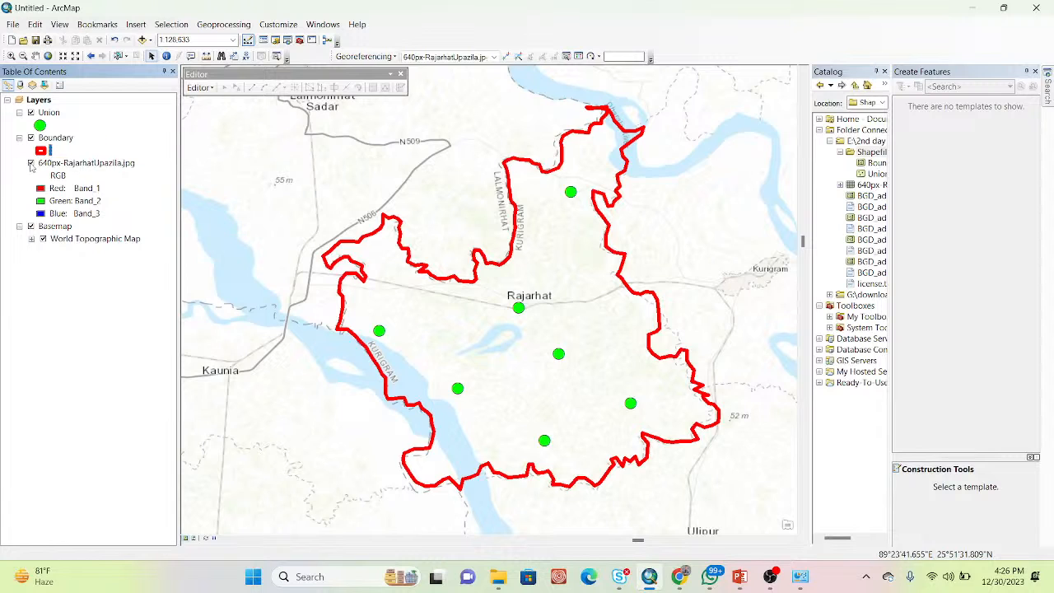
{"action": "left_click", "coordinate": [31, 164]}
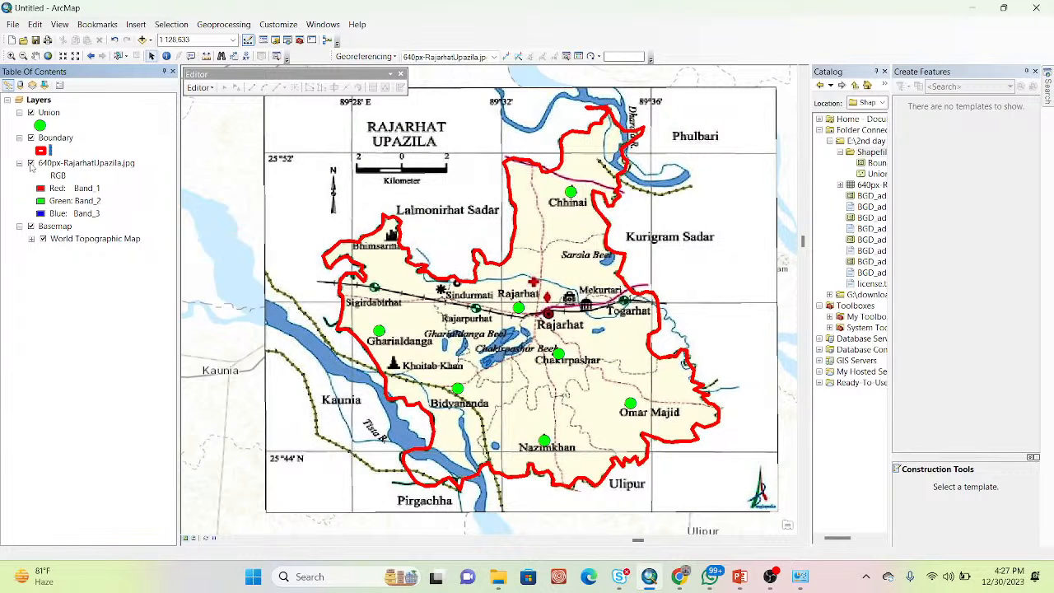
{"action": "left_click", "coordinate": [30, 164]}
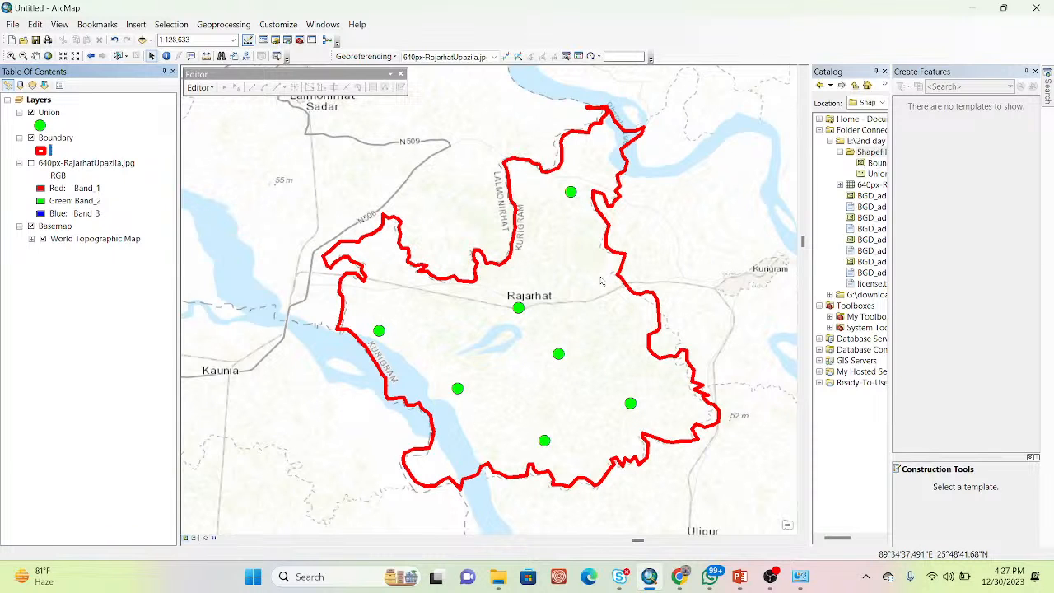
Add a text field of length 50 named sub_district_name to the Boundary attribute table, accepting the shortened name sub_distri
{"action": "right_click", "coordinate": [55, 139]}
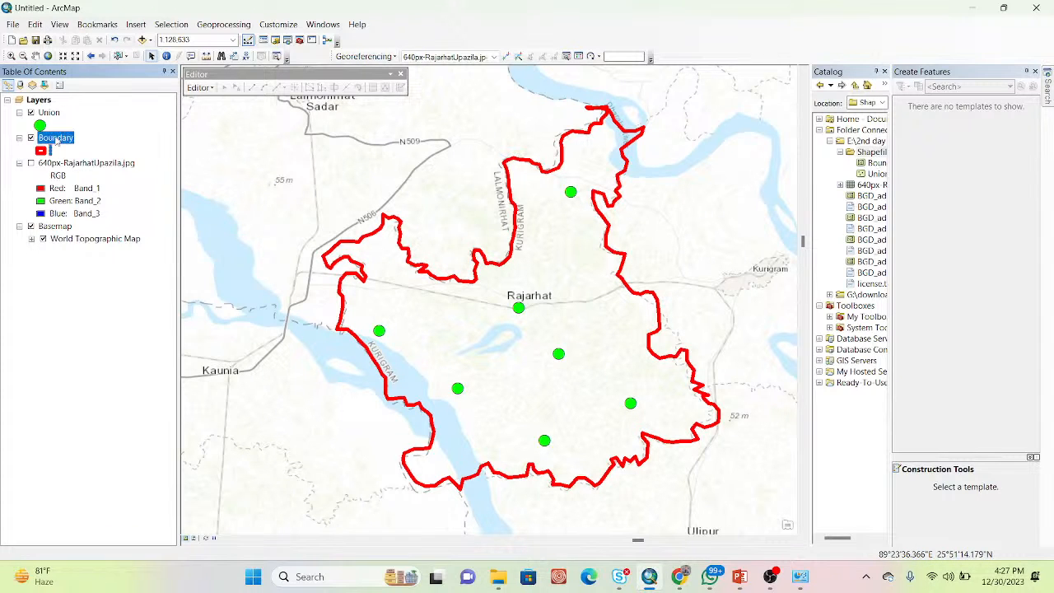
{"action": "left_click", "coordinate": [111, 175]}
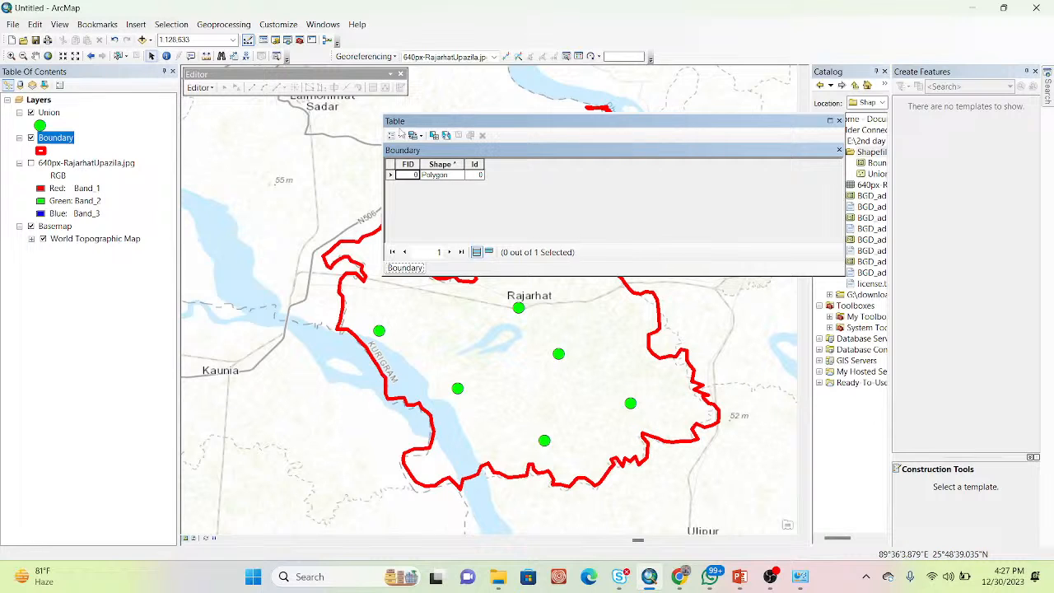
{"action": "left_click", "coordinate": [395, 135]}
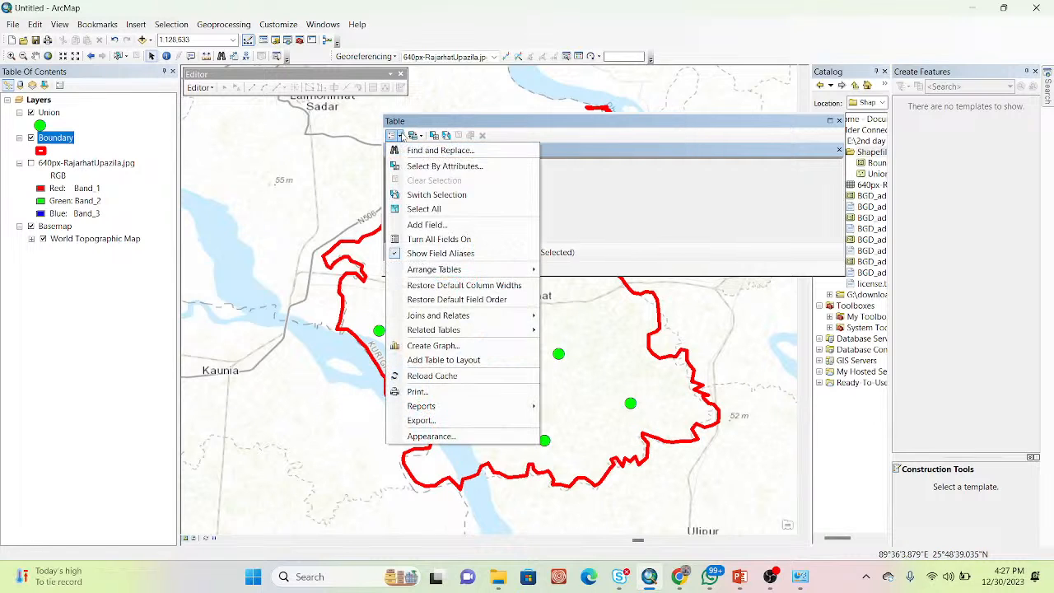
{"action": "left_click", "coordinate": [434, 226]}
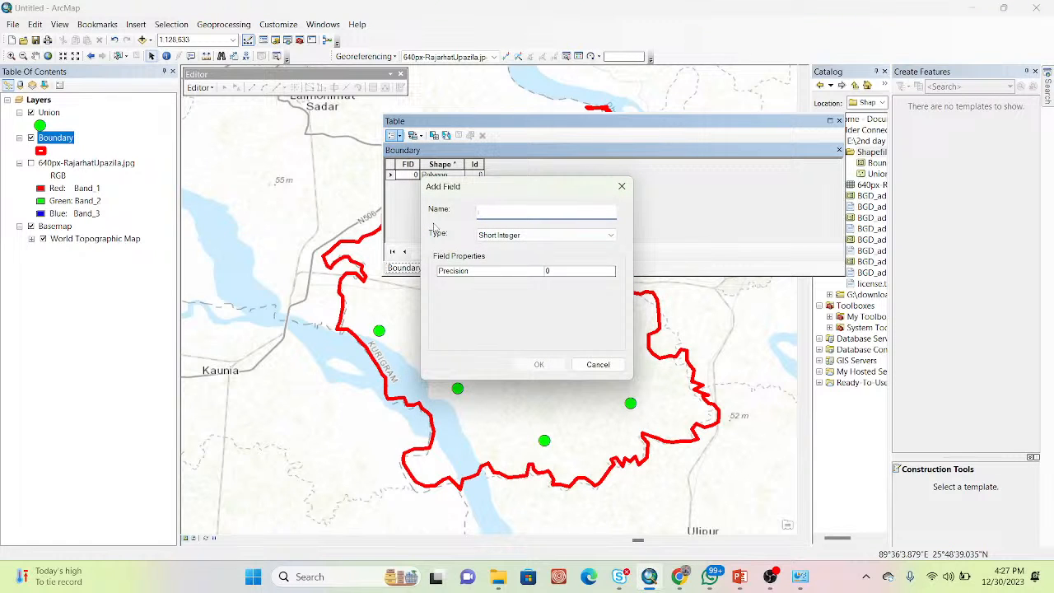
{"action": "type", "text": "Uo"}
{"action": "key", "text": "BackSpace"}
{"action": "type", "text": "sub_district_name"}
{"action": "left_click", "coordinate": [574, 232]}
{"action": "left_click", "coordinate": [506, 283]}
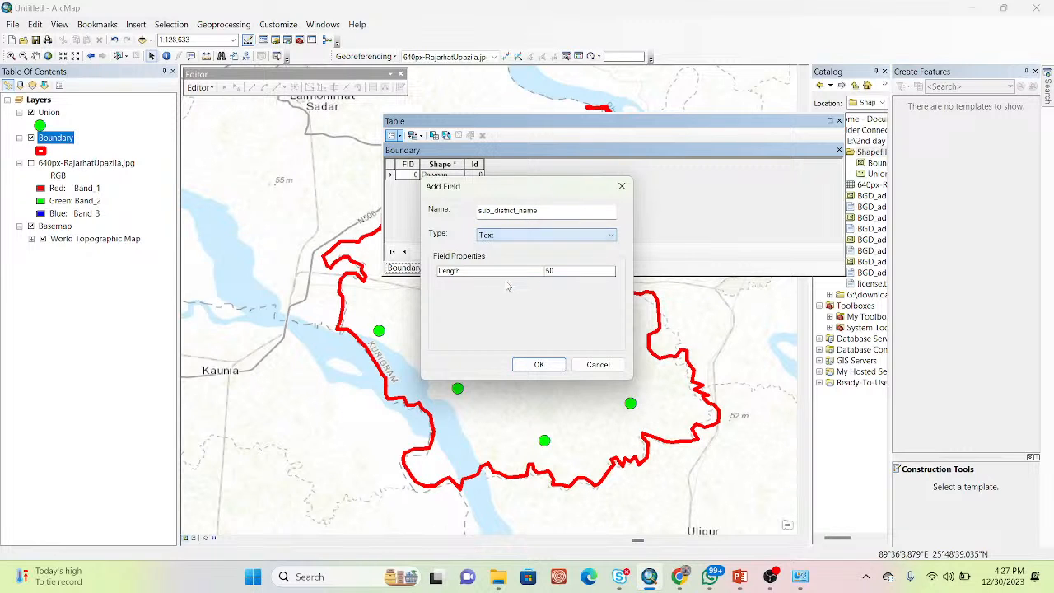
{"action": "left_click", "coordinate": [539, 365]}
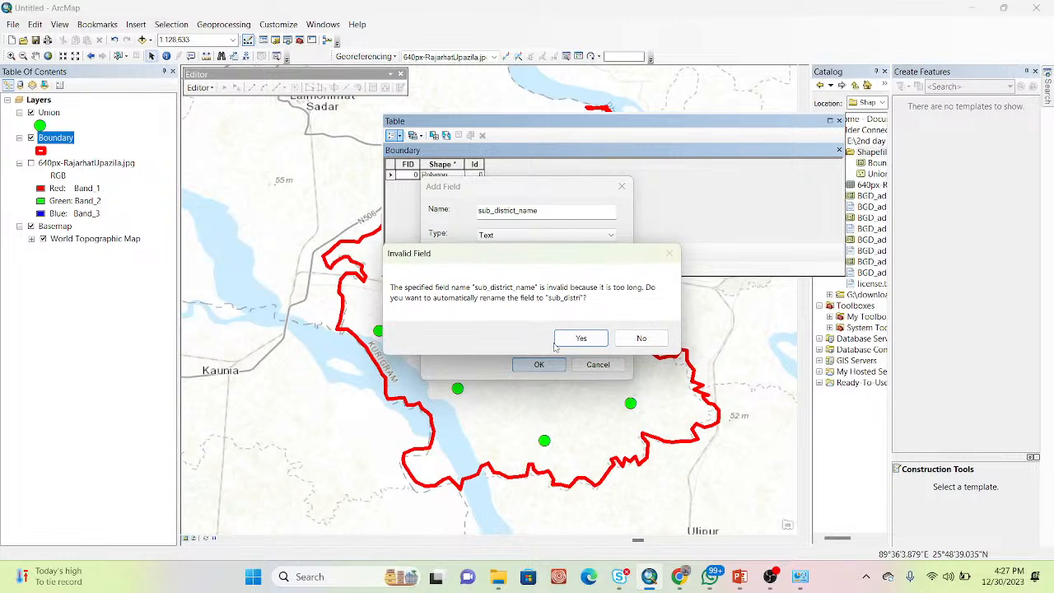
{"action": "left_click", "coordinate": [579, 338]}
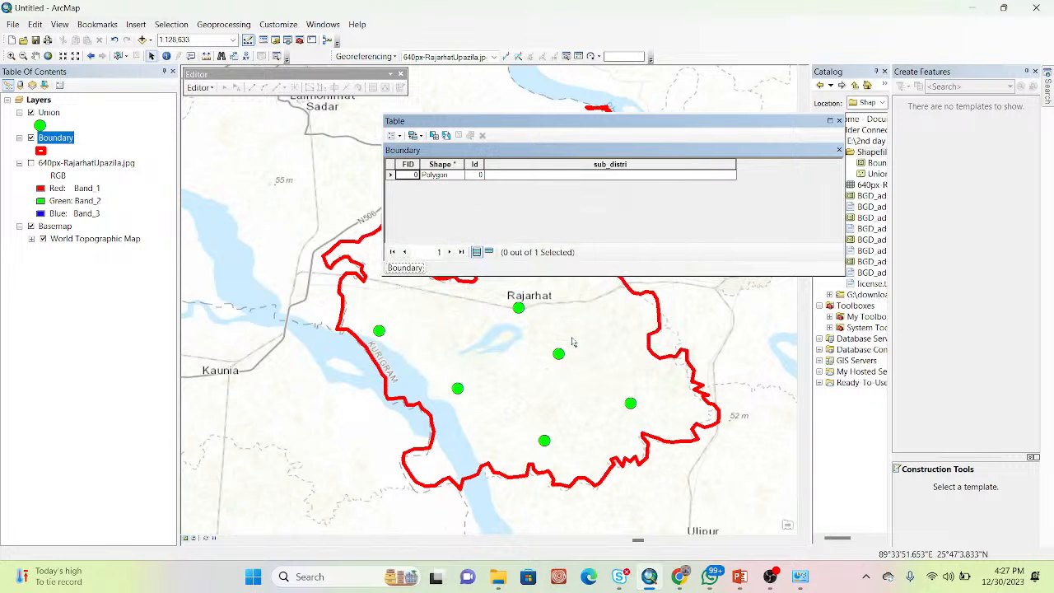
Enter Rajarhat as the Boundary polygon's sub_distri value in an edit session, and save the edits when stopping it
{"action": "left_click", "coordinate": [543, 176]}
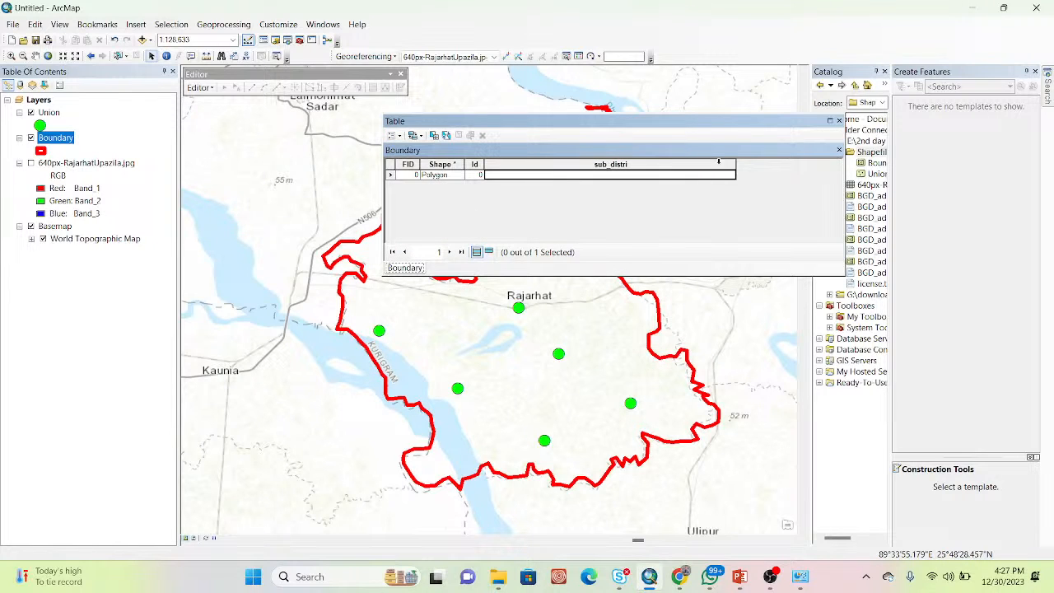
{"action": "left_click_drag", "start_coordinate": [673, 158], "coordinate": [654, 162]}
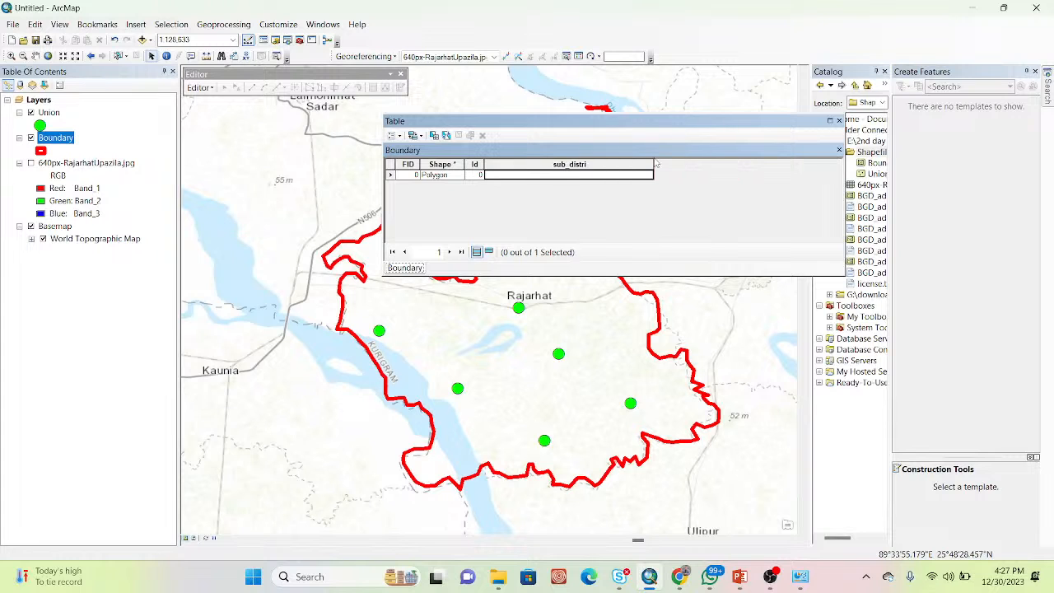
{"action": "left_click", "coordinate": [202, 88]}
{"action": "left_click", "coordinate": [222, 104]}
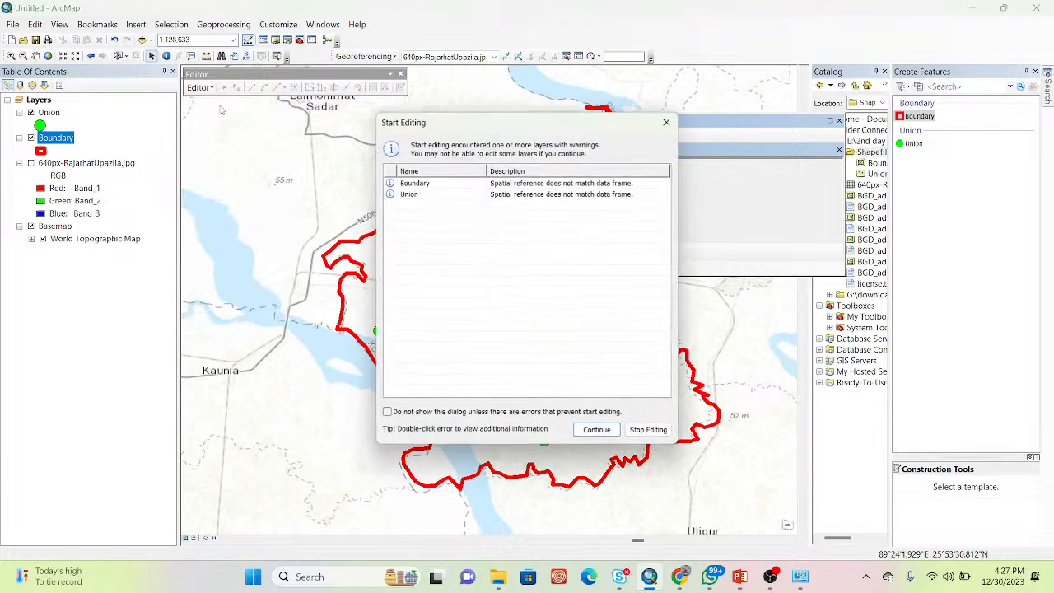
{"action": "left_click", "coordinate": [597, 430]}
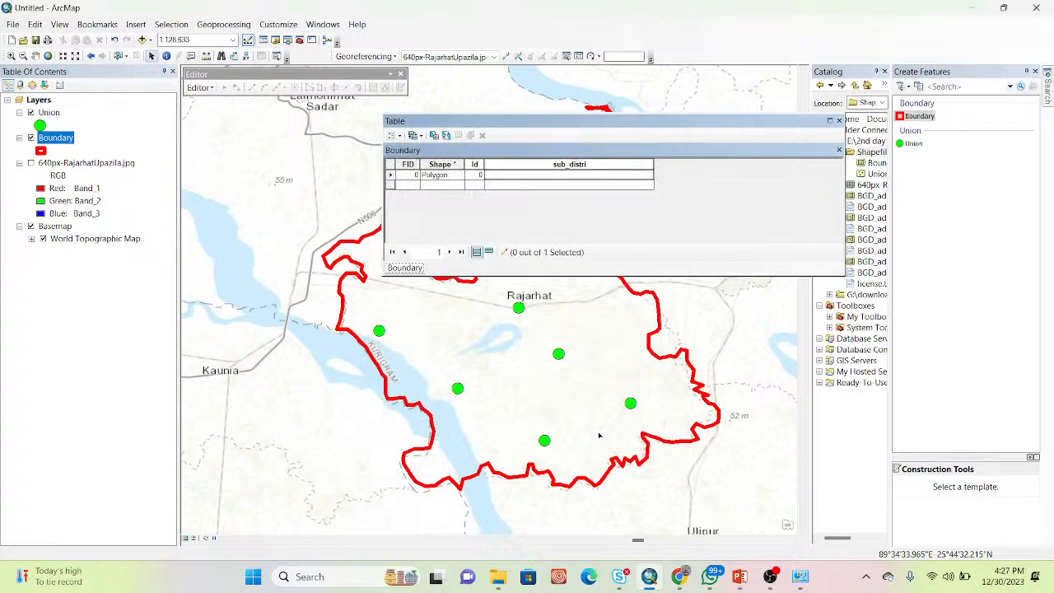
{"action": "left_click", "coordinate": [537, 176]}
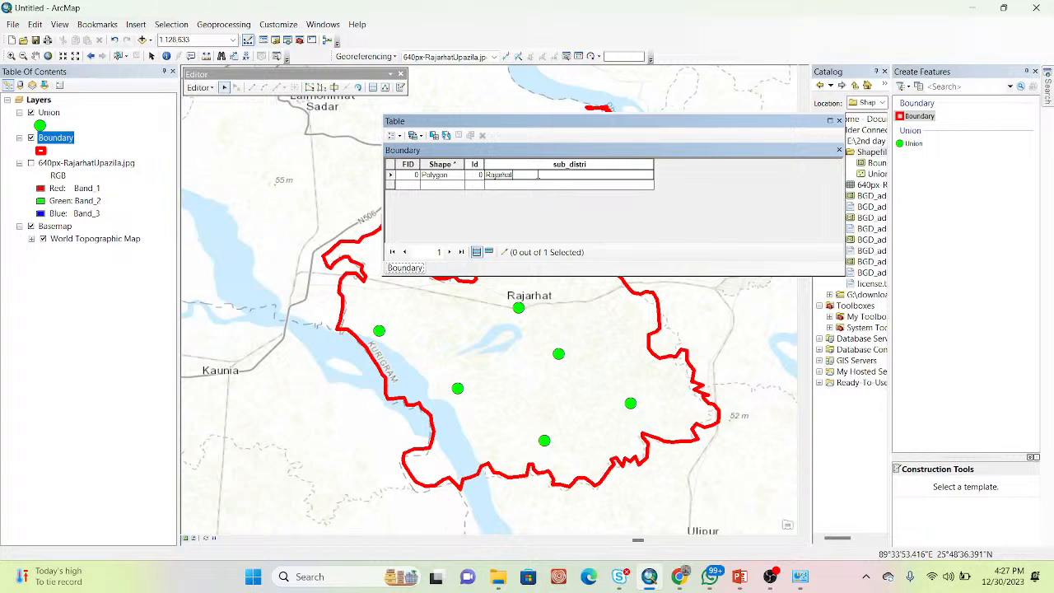
{"action": "left_click", "coordinate": [202, 87]}
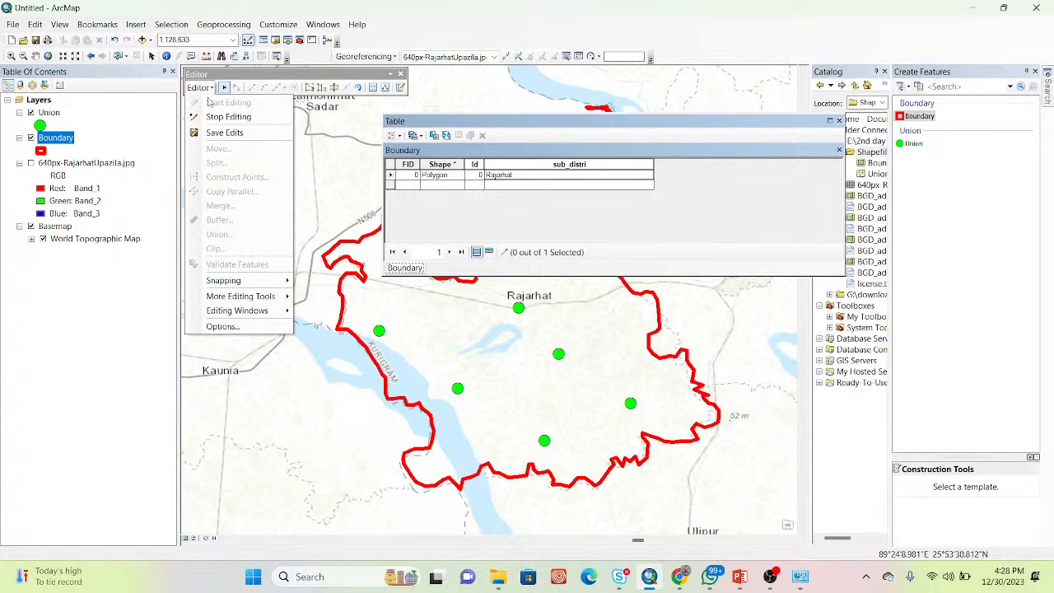
{"action": "left_click", "coordinate": [228, 116]}
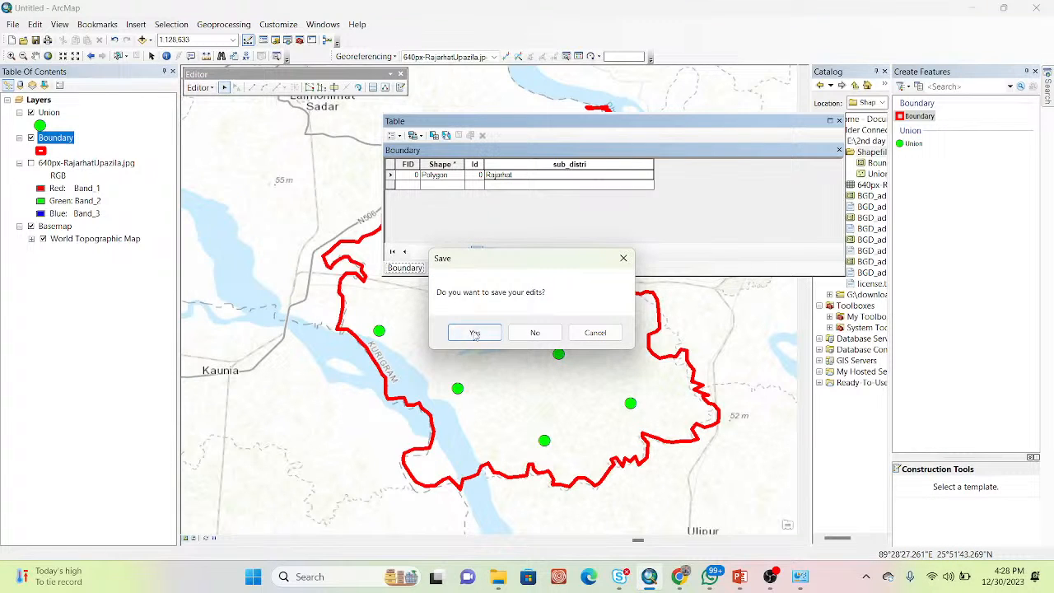
{"action": "left_click", "coordinate": [474, 333]}
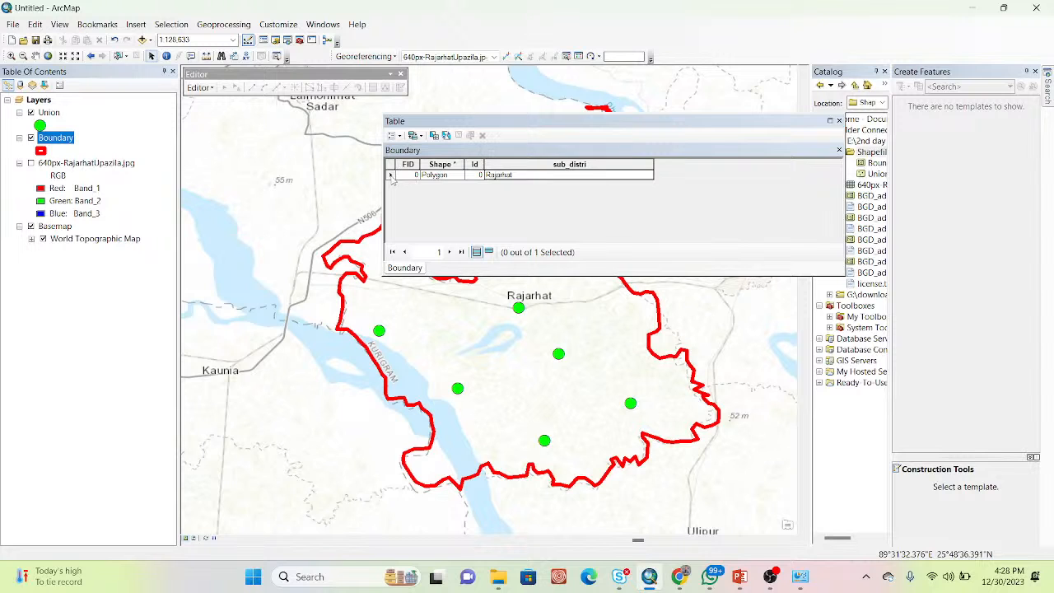
Select the Rajarhat record in the Boundary table and narrow the sub_distri column
{"action": "left_click", "coordinate": [391, 175]}
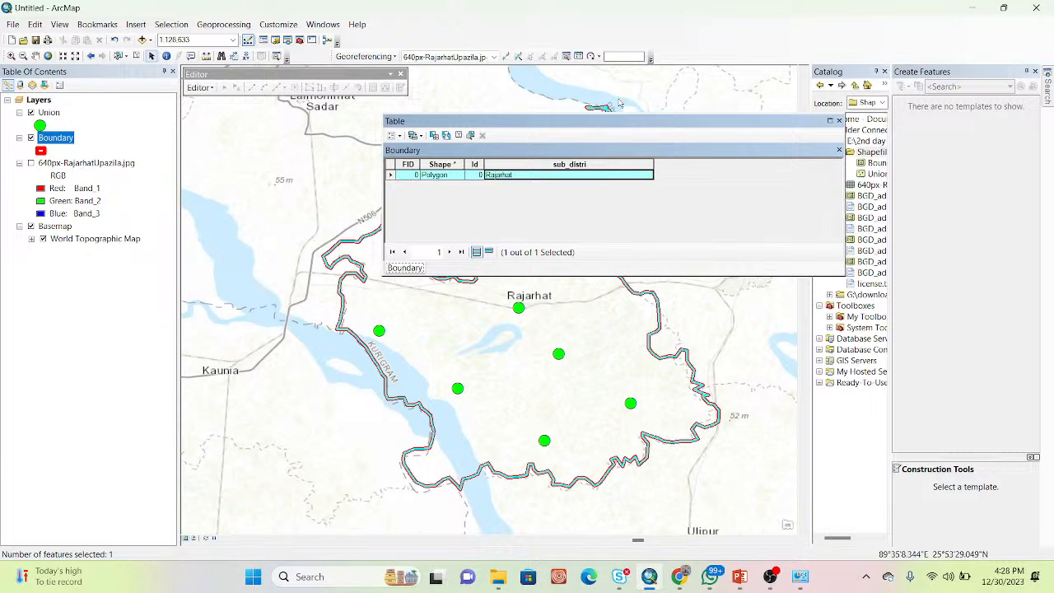
{"action": "left_click_drag", "start_coordinate": [620, 122], "coordinate": [817, 123]}
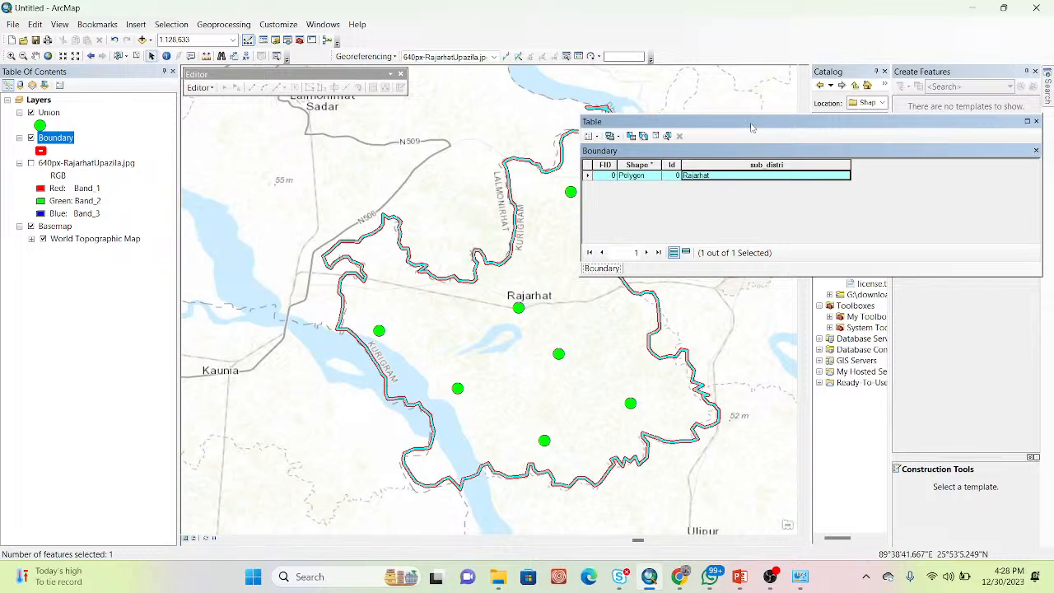
{"action": "left_click_drag", "start_coordinate": [751, 125], "coordinate": [504, 138]}
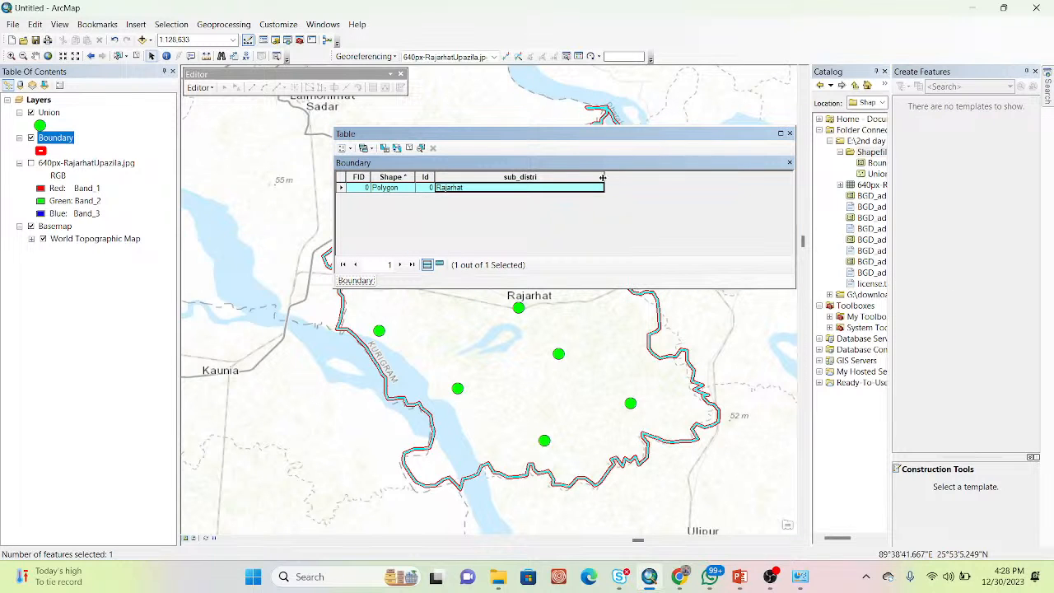
{"action": "left_click_drag", "start_coordinate": [603, 177], "coordinate": [545, 176]}
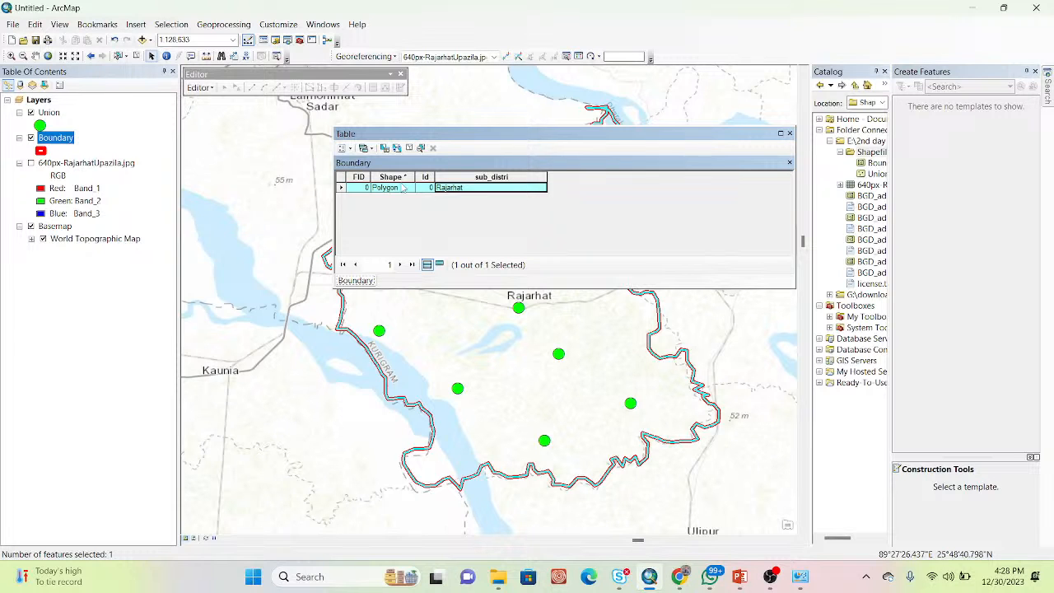
Add a Double field named Area to the Boundary attribute table, and narrow the sub_distri column
{"action": "left_click", "coordinate": [345, 148]}
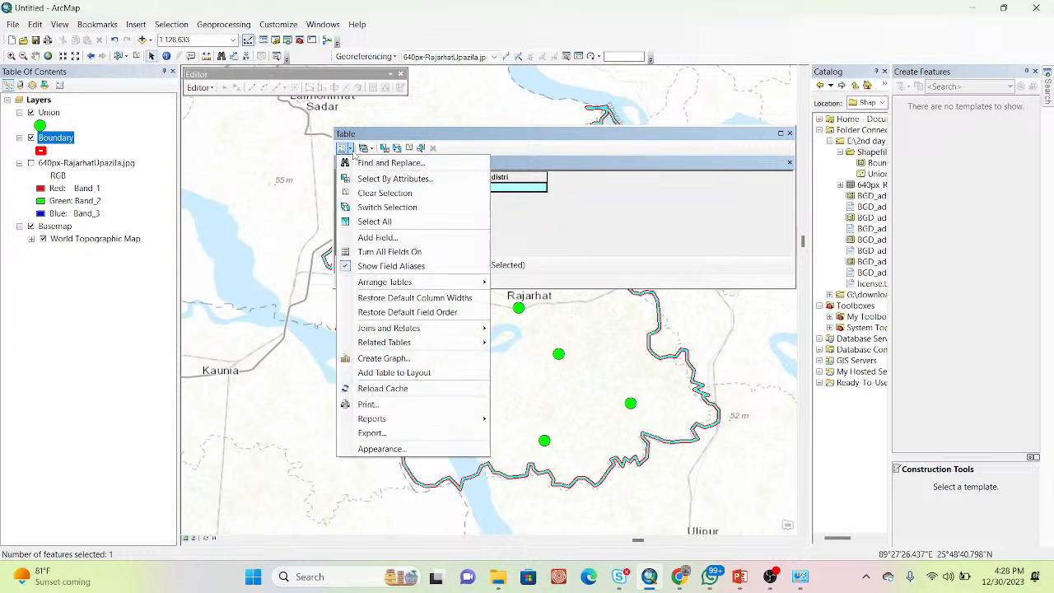
{"action": "left_click", "coordinate": [398, 239]}
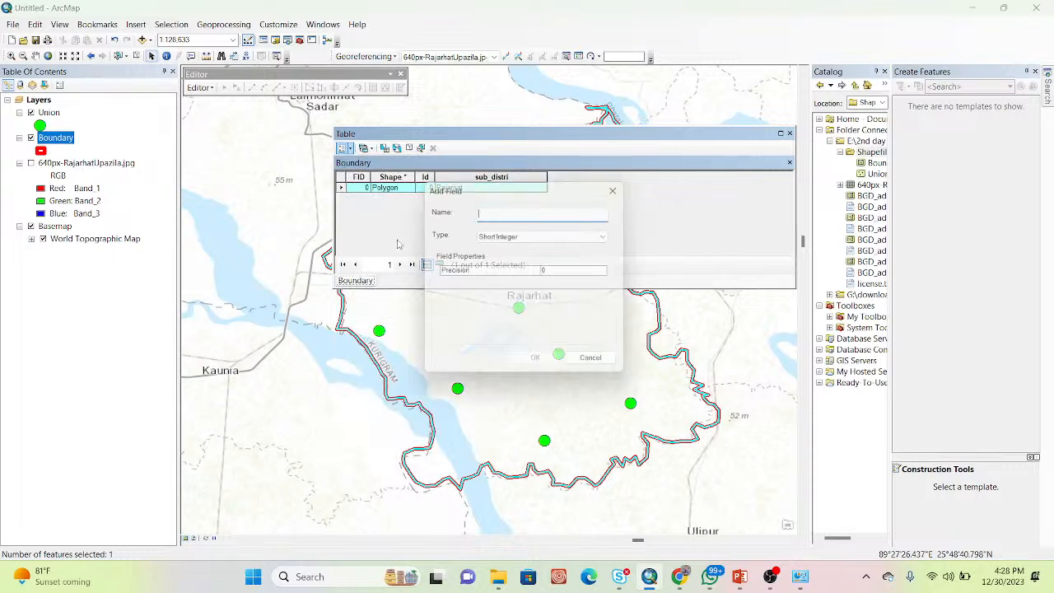
{"action": "type", "text": "A"}
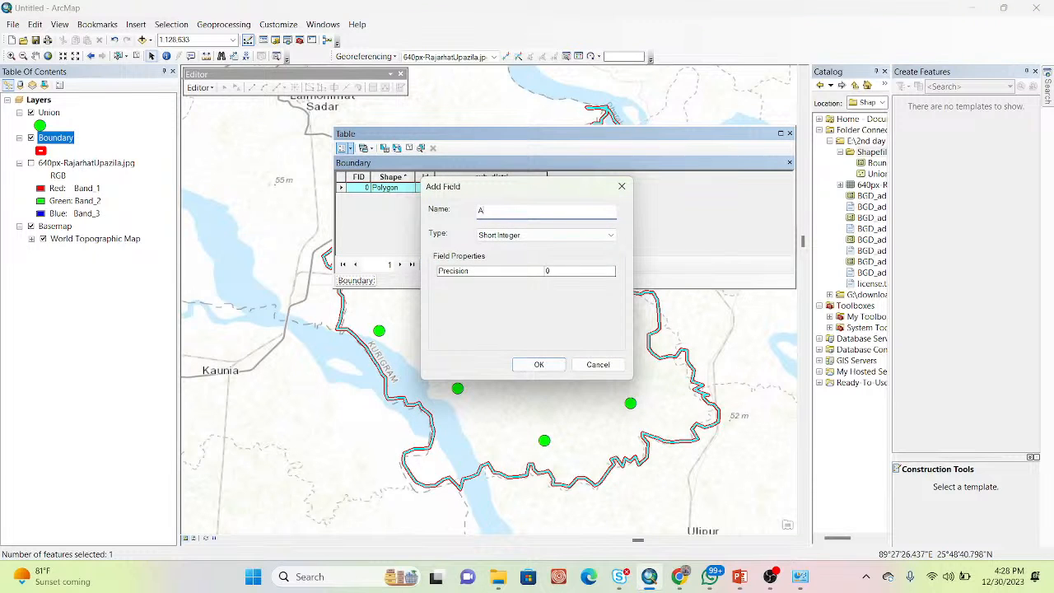
{"action": "type", "text": "rea"}
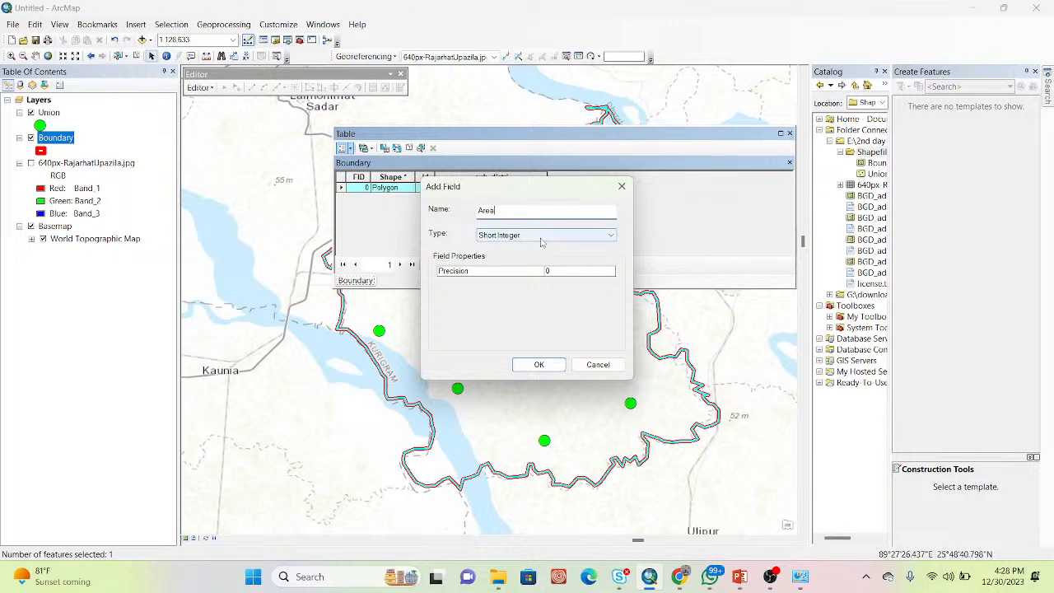
{"action": "left_click", "coordinate": [541, 236]}
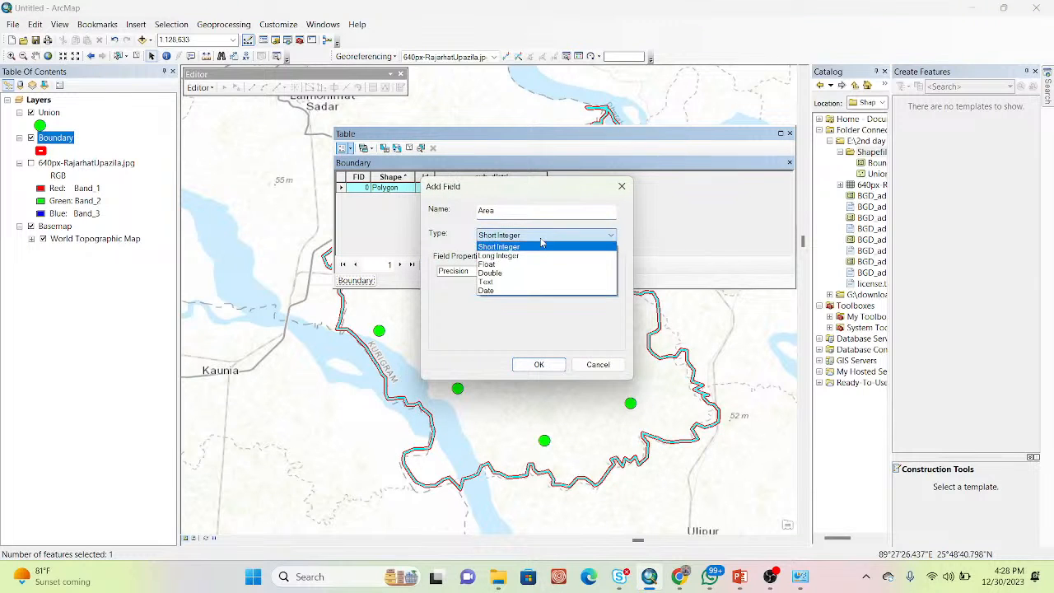
{"action": "left_click", "coordinate": [508, 273]}
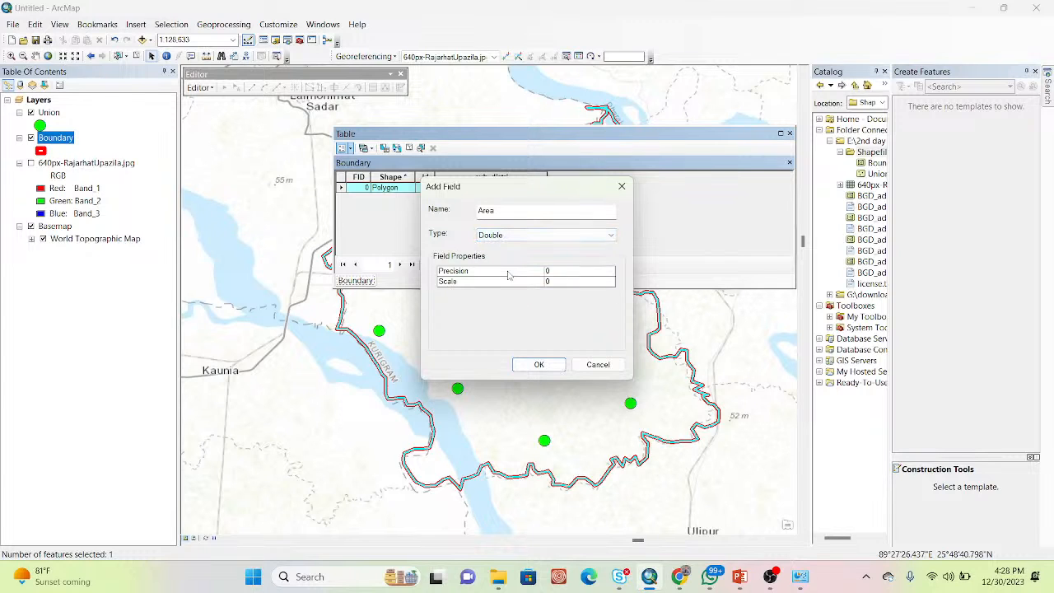
{"action": "left_click", "coordinate": [538, 364]}
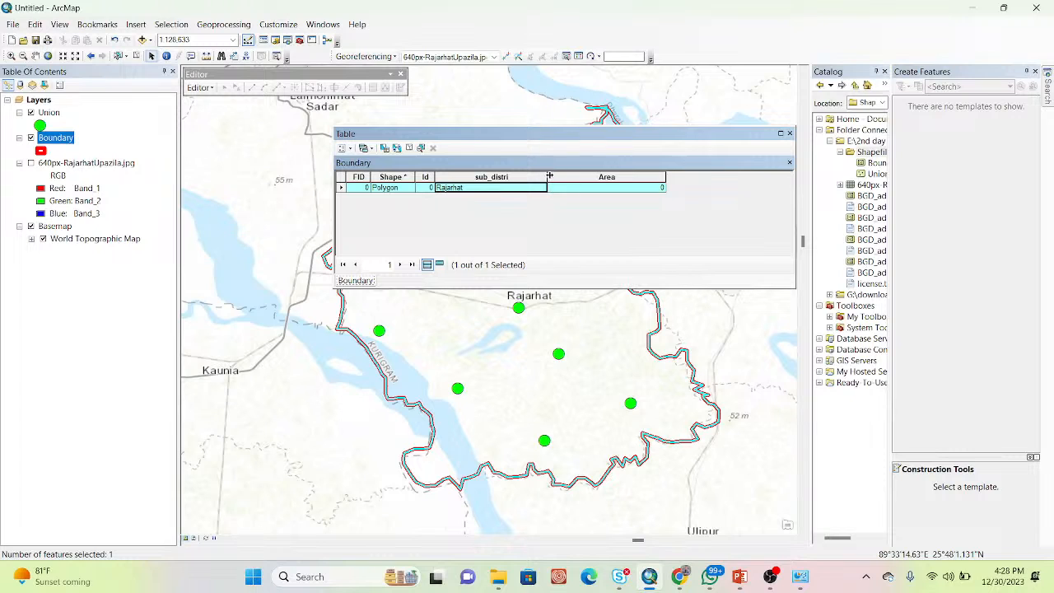
{"action": "left_click_drag", "start_coordinate": [549, 176], "coordinate": [532, 177]}
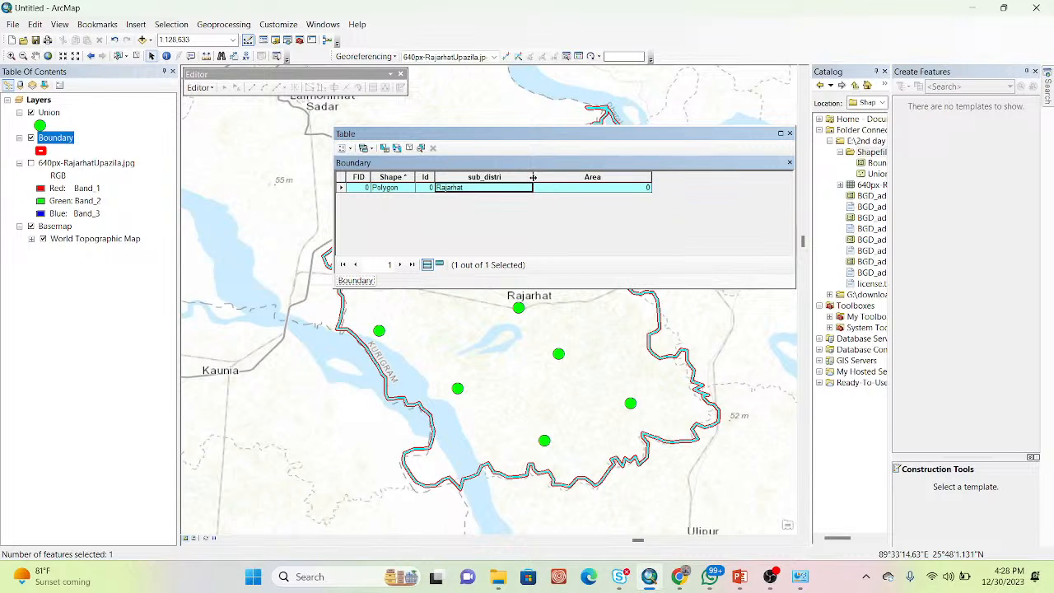
Try to calculate the Area field's geometry outside an edit session with the Area property, and leave without calculating
{"action": "left_click", "coordinate": [565, 177]}
{"action": "right_click", "coordinate": [566, 180]}
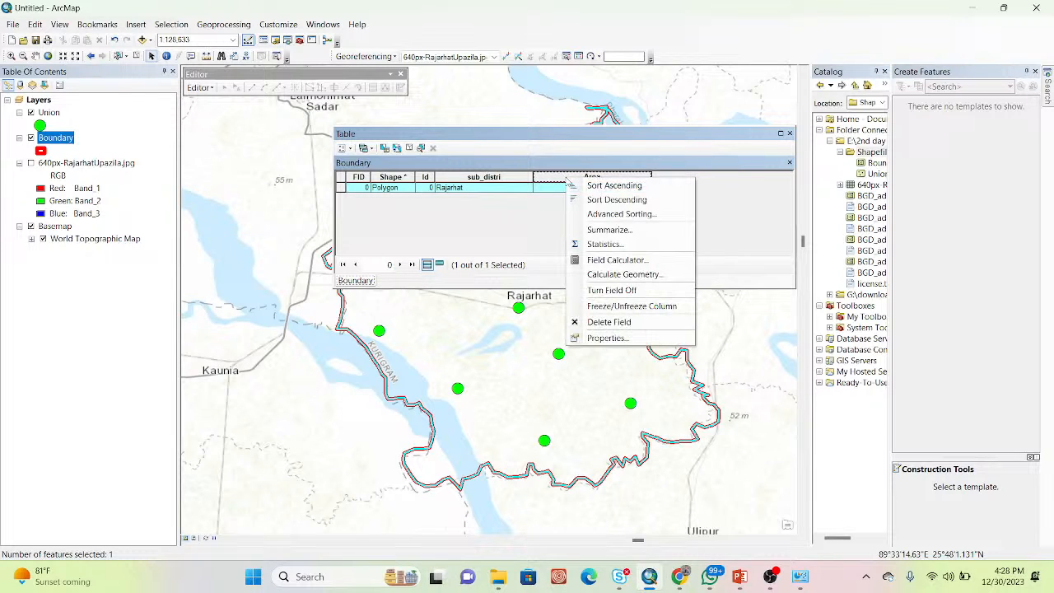
{"action": "left_click", "coordinate": [613, 277]}
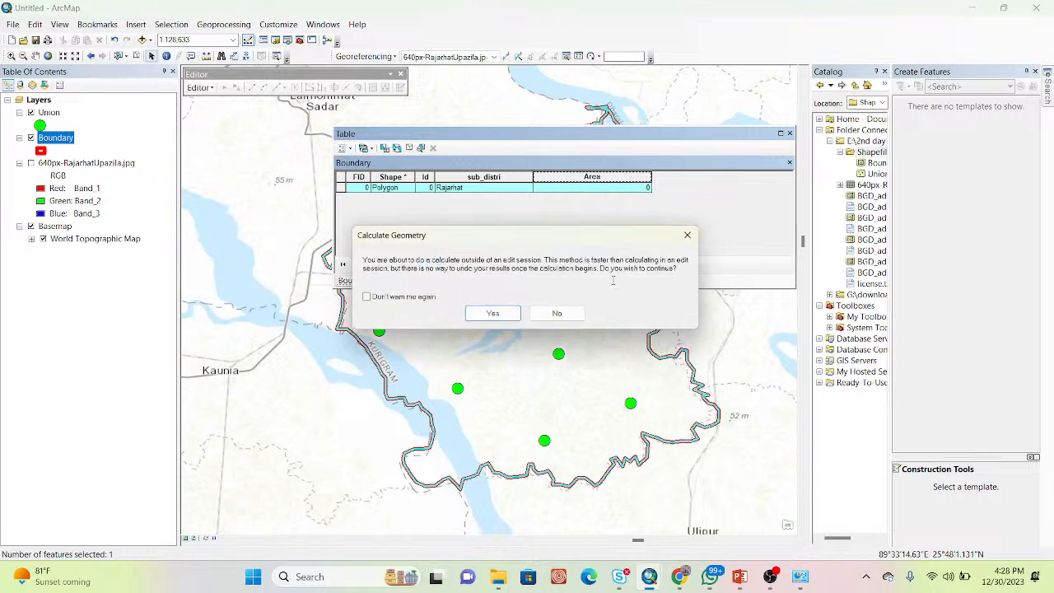
{"action": "left_click", "coordinate": [493, 317]}
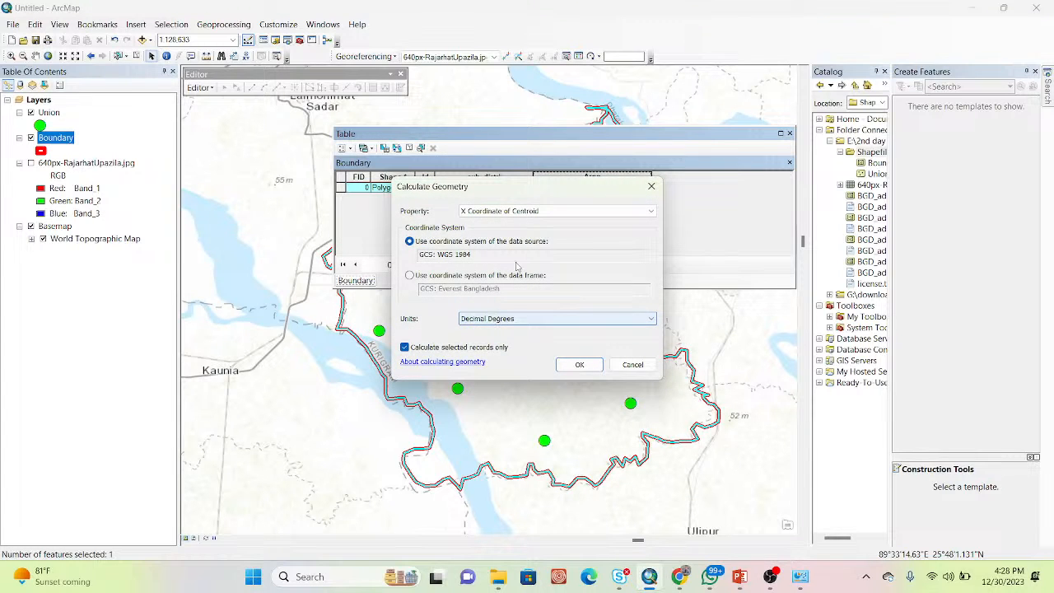
{"action": "left_click", "coordinate": [546, 212]}
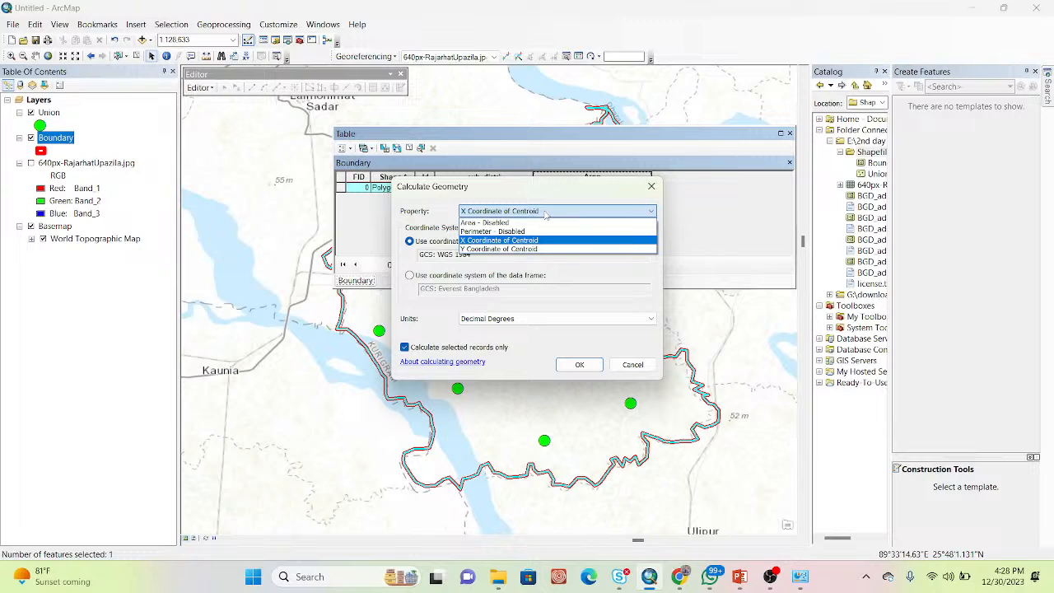
{"action": "left_click", "coordinate": [492, 222]}
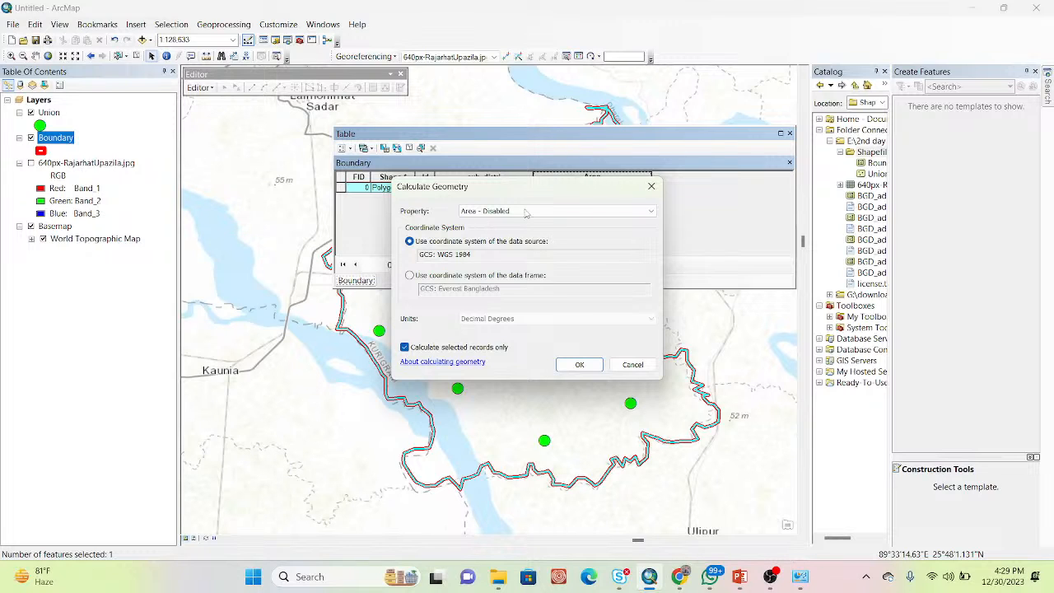
{"action": "left_click", "coordinate": [651, 187]}
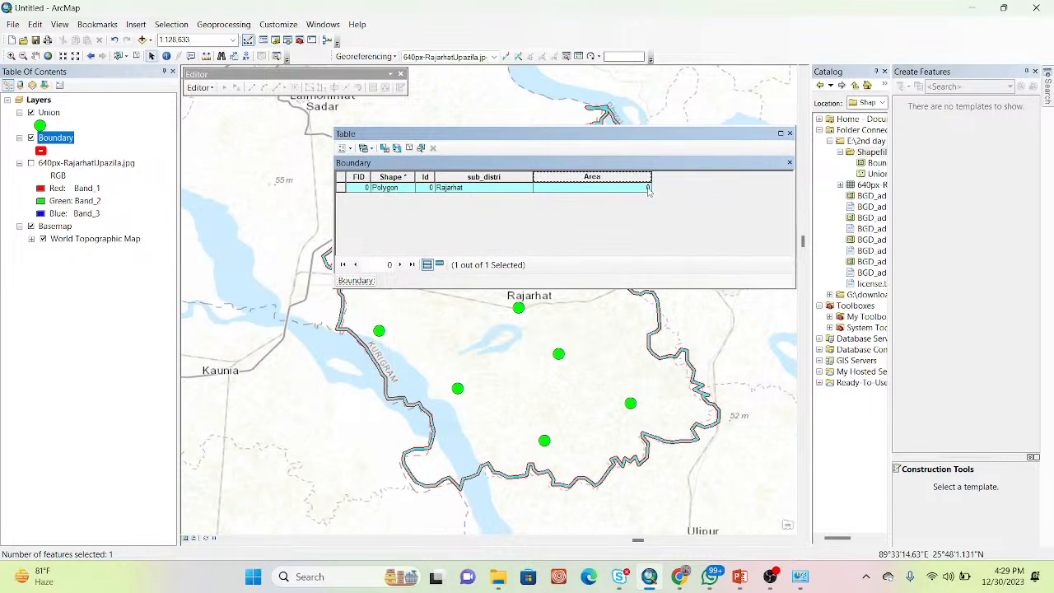
Open the Layers data frame's coordinate system settings, collapse Geographic Coordinate Systems and expand Projected Coordinate Systems
{"action": "left_click", "coordinate": [41, 100]}
{"action": "right_click", "coordinate": [43, 99]}
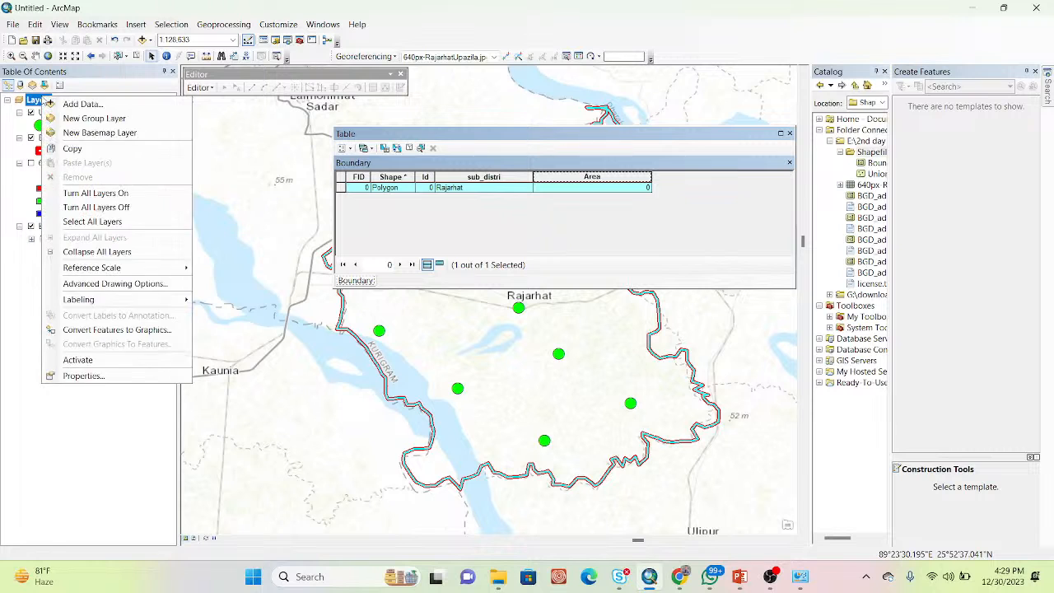
{"action": "left_click", "coordinate": [83, 375]}
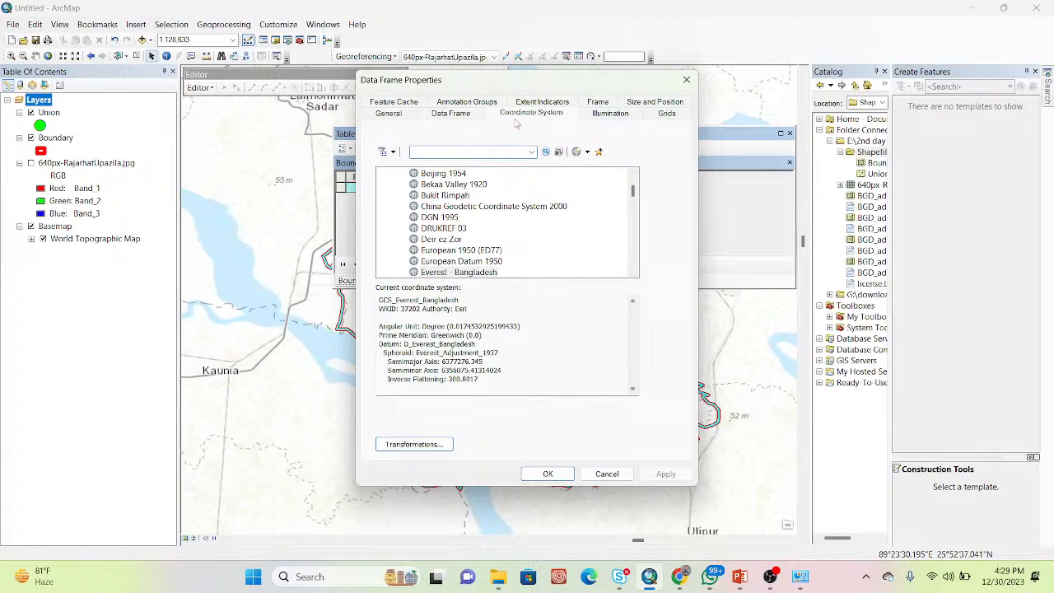
{"action": "left_click", "coordinate": [533, 110]}
{"action": "left_click_drag", "start_coordinate": [629, 191], "coordinate": [631, 173]}
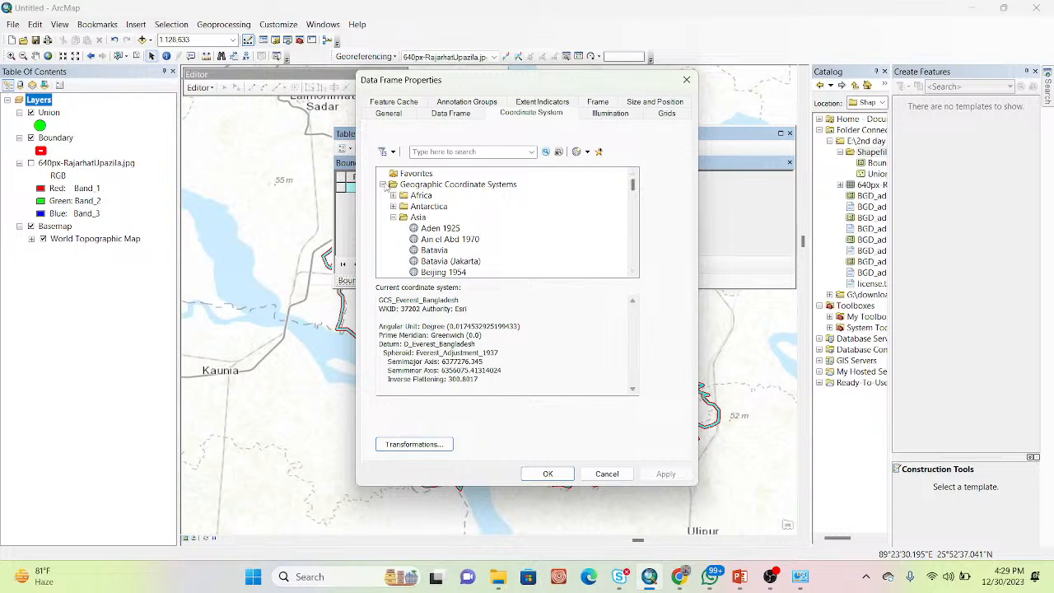
{"action": "left_click", "coordinate": [382, 185]}
{"action": "left_click", "coordinate": [382, 195]}
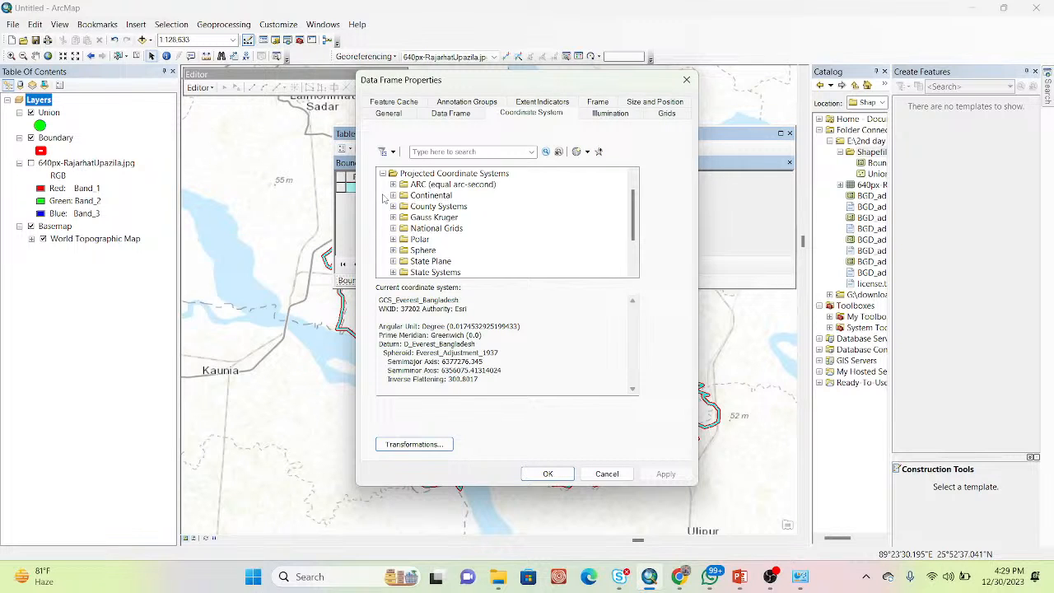
Choose WGS 1984 UTM Zone 45N from the UTM, WGS 1984, Northern Hemisphere group as the data frame's coordinate system
{"action": "left_click_drag", "start_coordinate": [634, 223], "coordinate": [634, 249]}
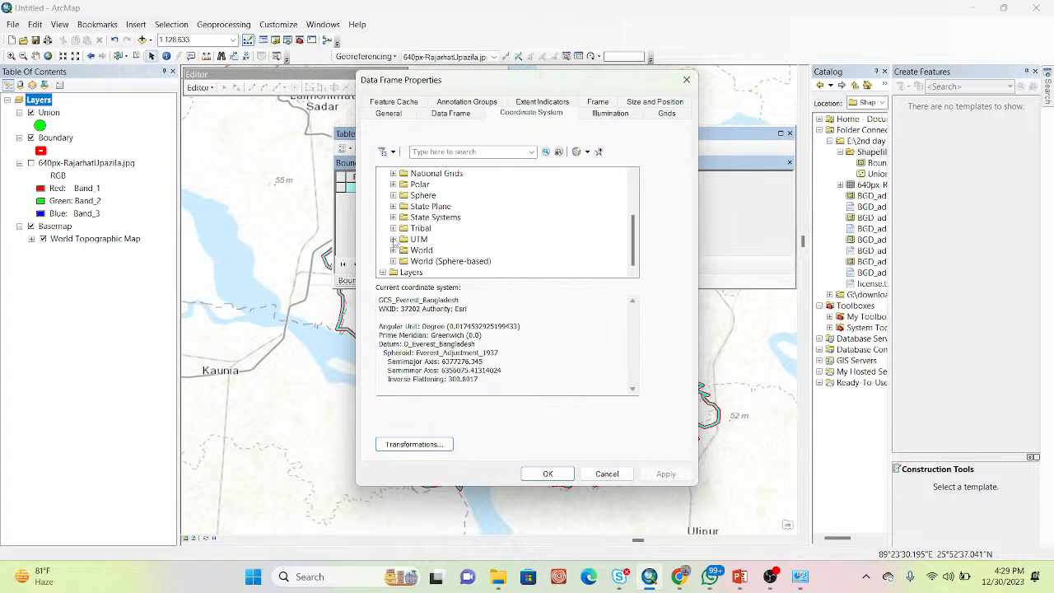
{"action": "left_click", "coordinate": [393, 239]}
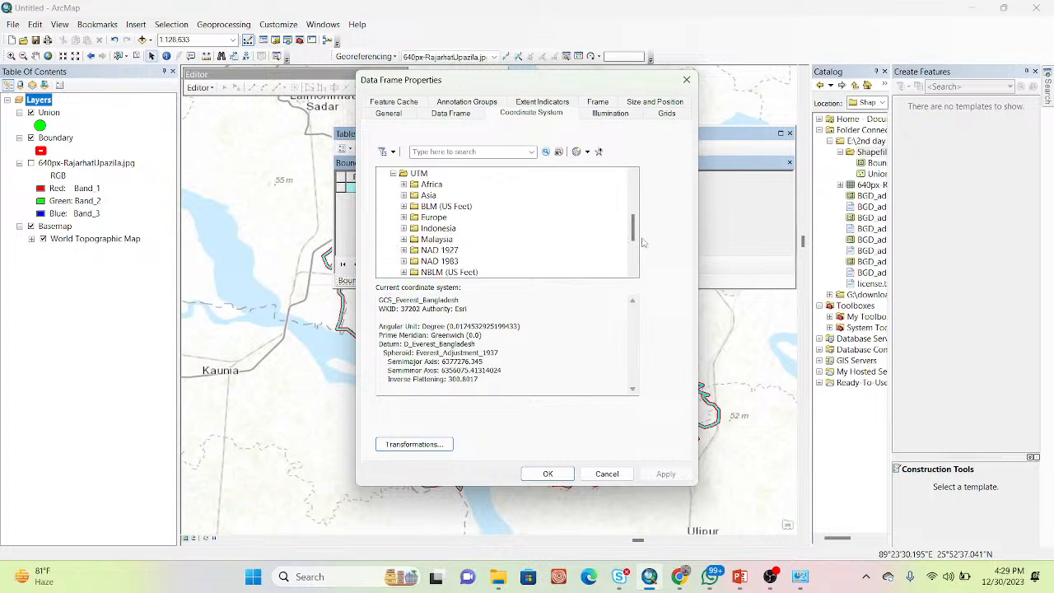
{"action": "scroll", "coordinate": [632, 233], "scroll_direction": "down", "scroll_amount": 3}
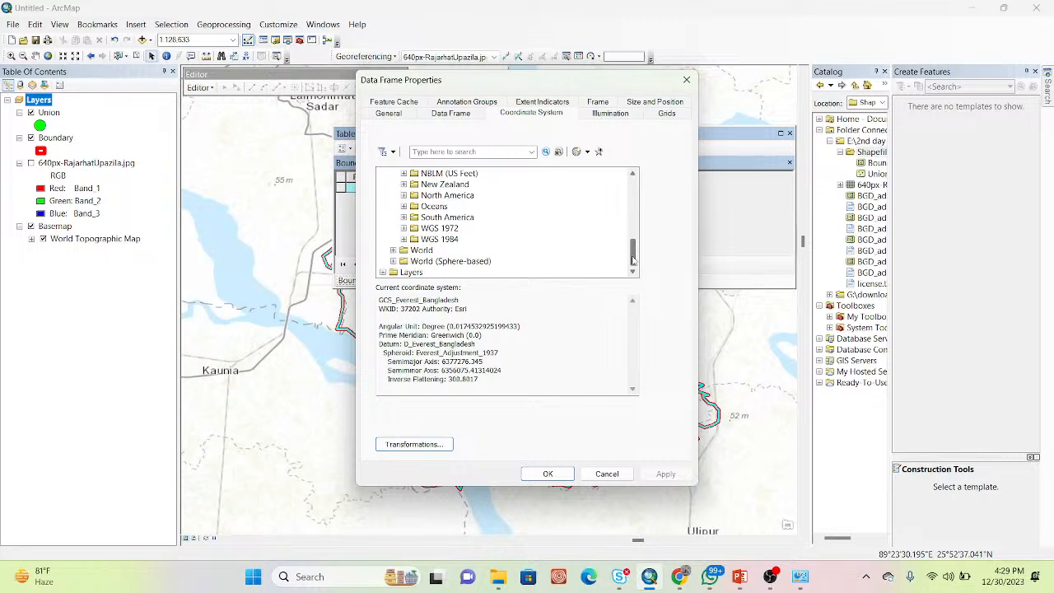
{"action": "left_click", "coordinate": [403, 239]}
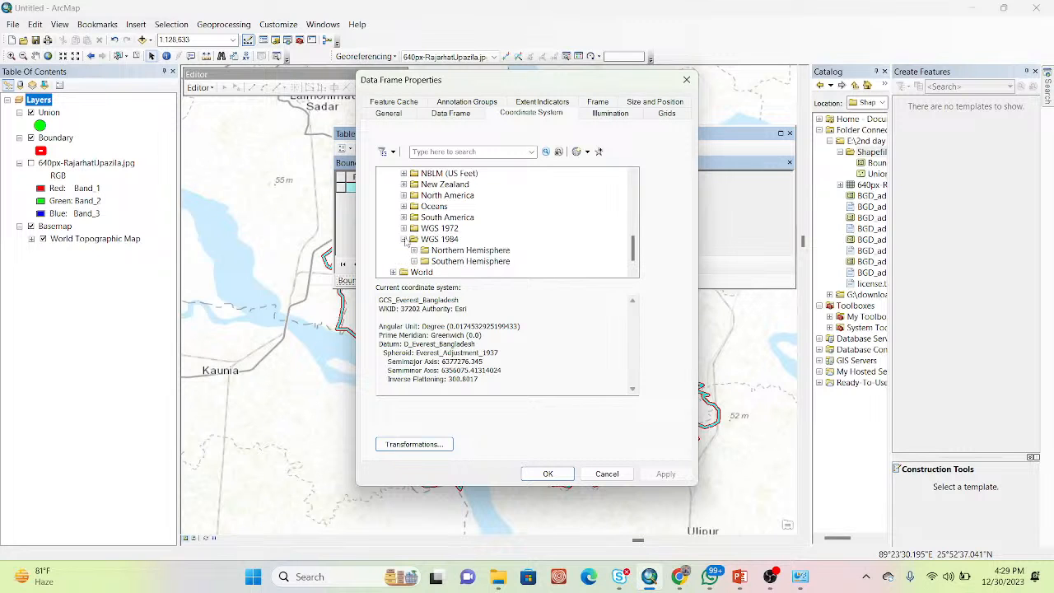
{"action": "left_click", "coordinate": [413, 250]}
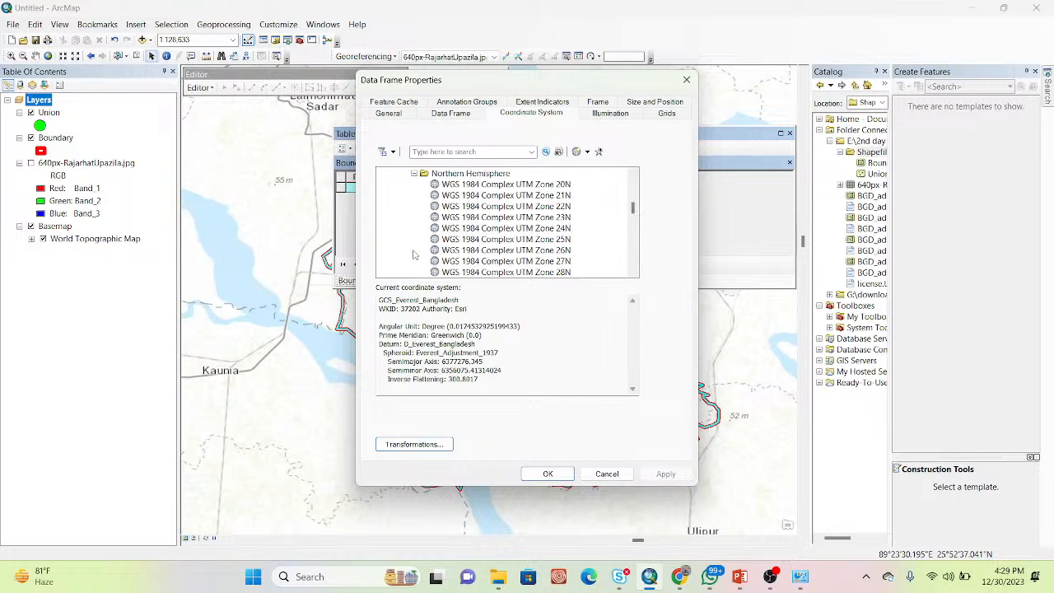
{"action": "left_click_drag", "start_coordinate": [633, 210], "coordinate": [591, 254]}
{"action": "left_click", "coordinate": [531, 250]}
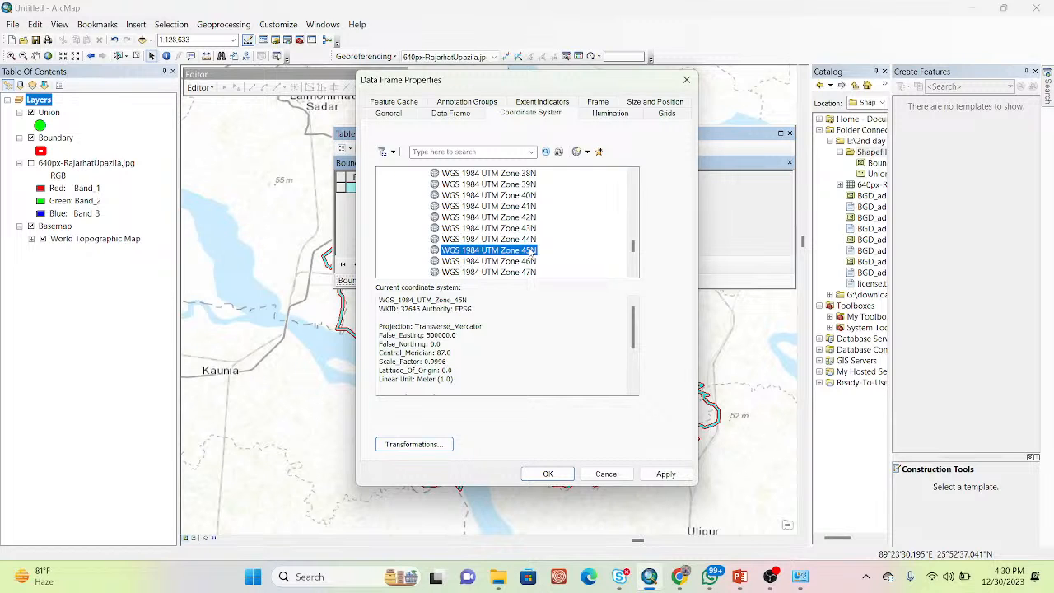
Apply the chosen coordinate system to the data frame despite the differing geographic coordinate system, and close its properties
{"action": "left_click", "coordinate": [662, 474]}
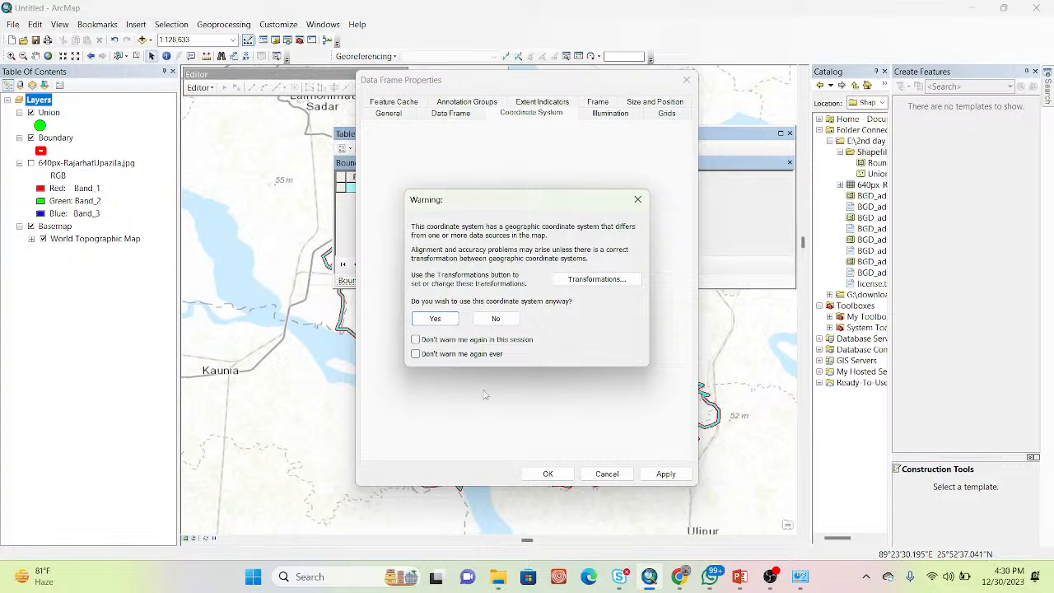
{"action": "left_click", "coordinate": [440, 325]}
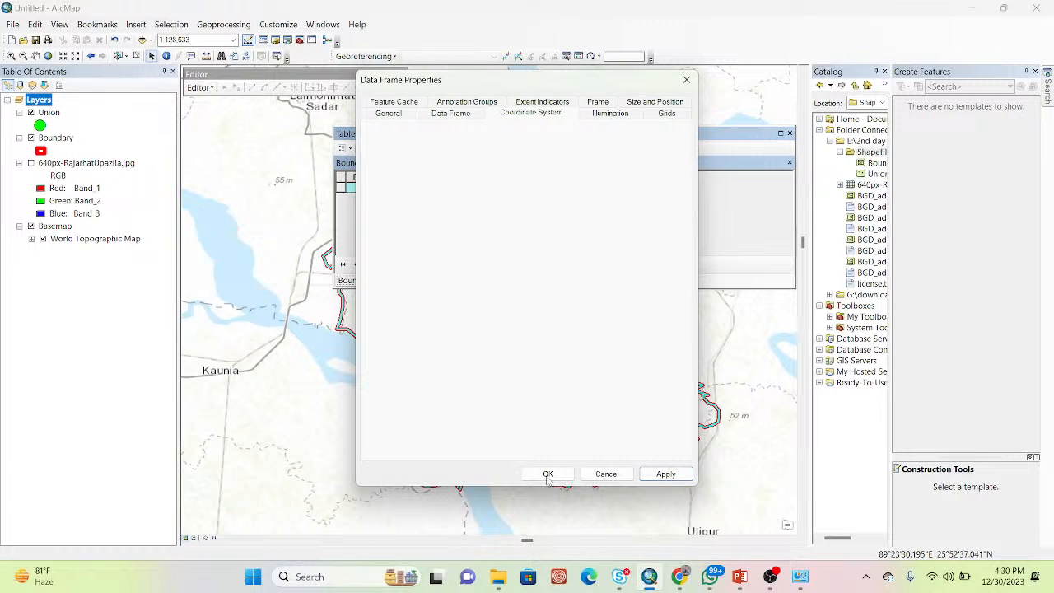
{"action": "left_click", "coordinate": [548, 475]}
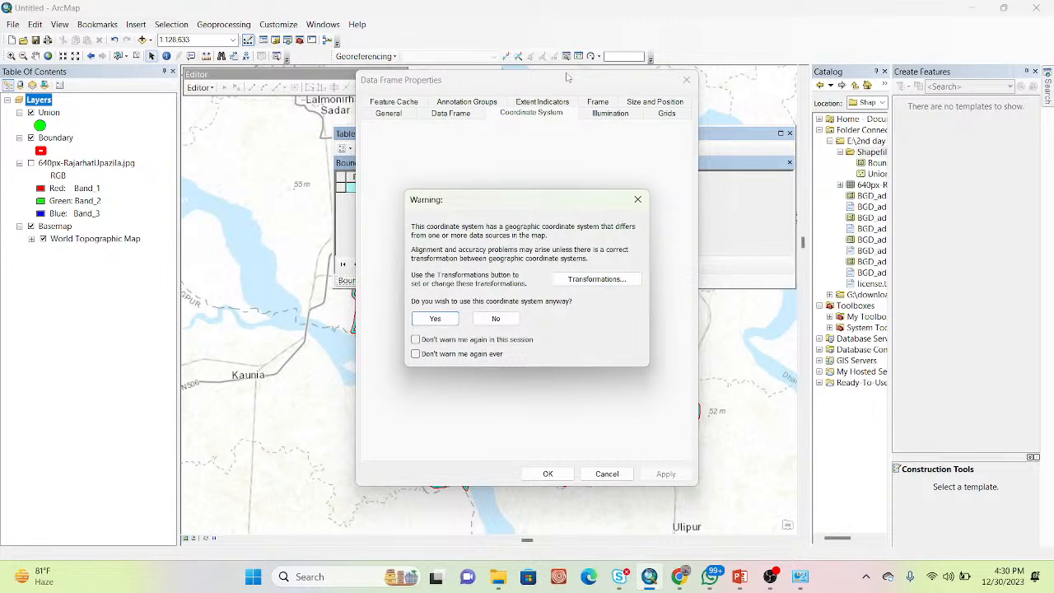
{"action": "left_click", "coordinate": [495, 318]}
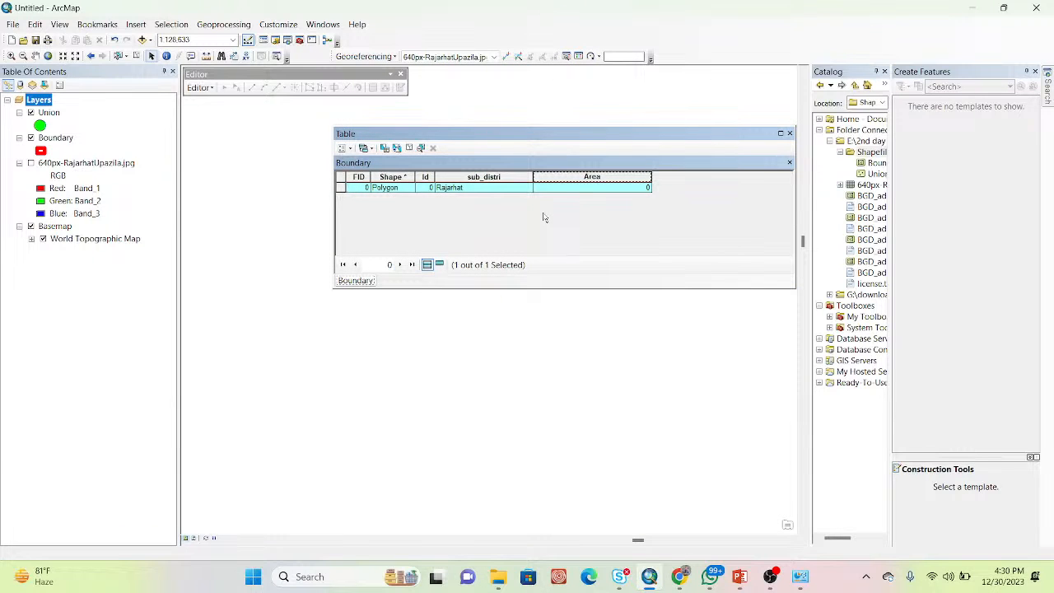
Zoom the map to the Union layer and to the Boundary layer, and close the Boundary attribute table
{"action": "right_click", "coordinate": [49, 115]}
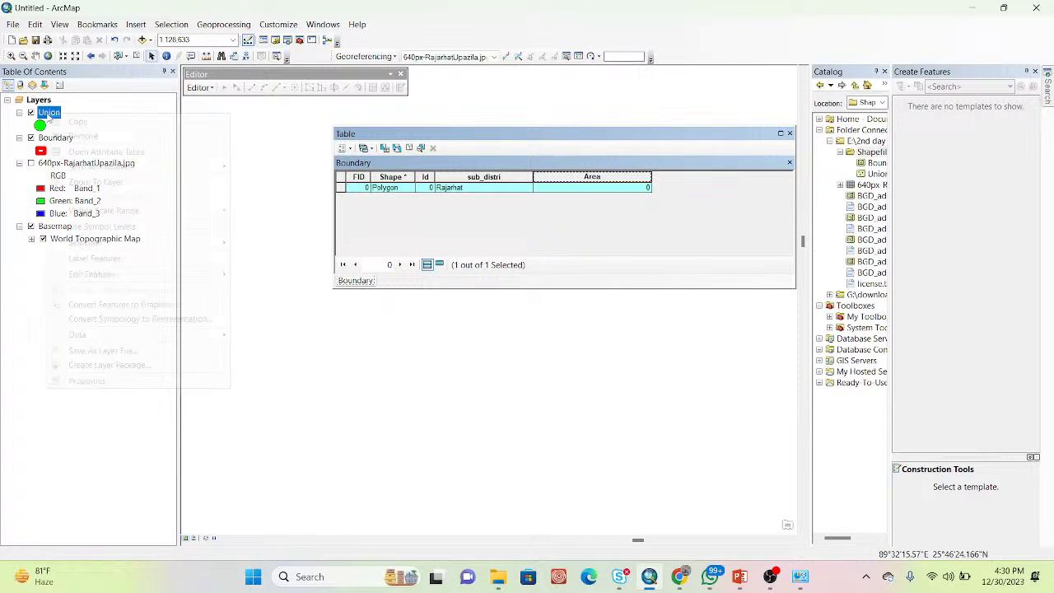
{"action": "left_click", "coordinate": [100, 183]}
{"action": "left_click", "coordinate": [53, 139], "text": "ctrl"}
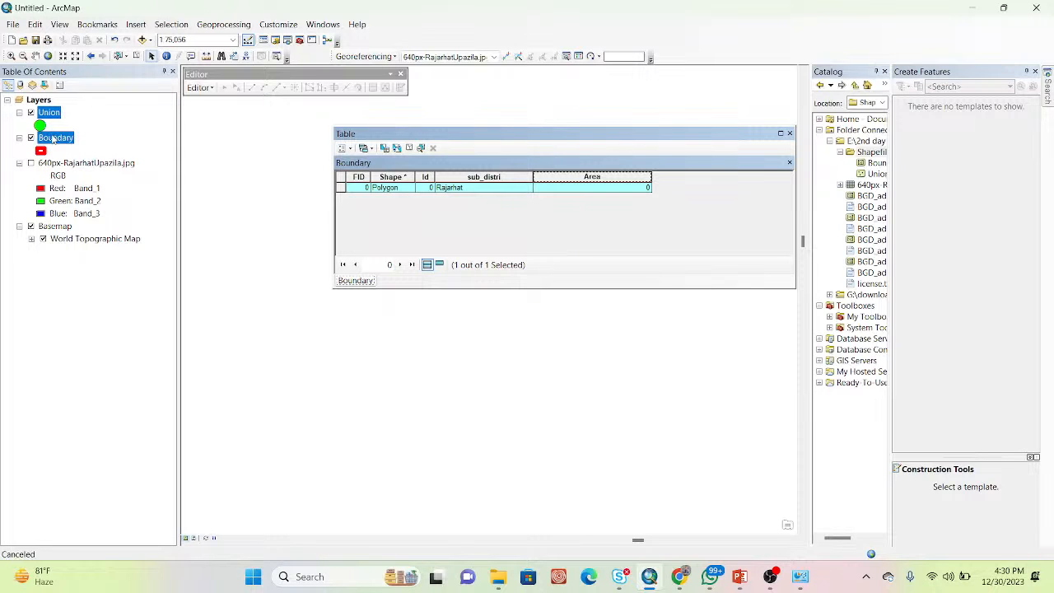
{"action": "right_click", "coordinate": [53, 139]}
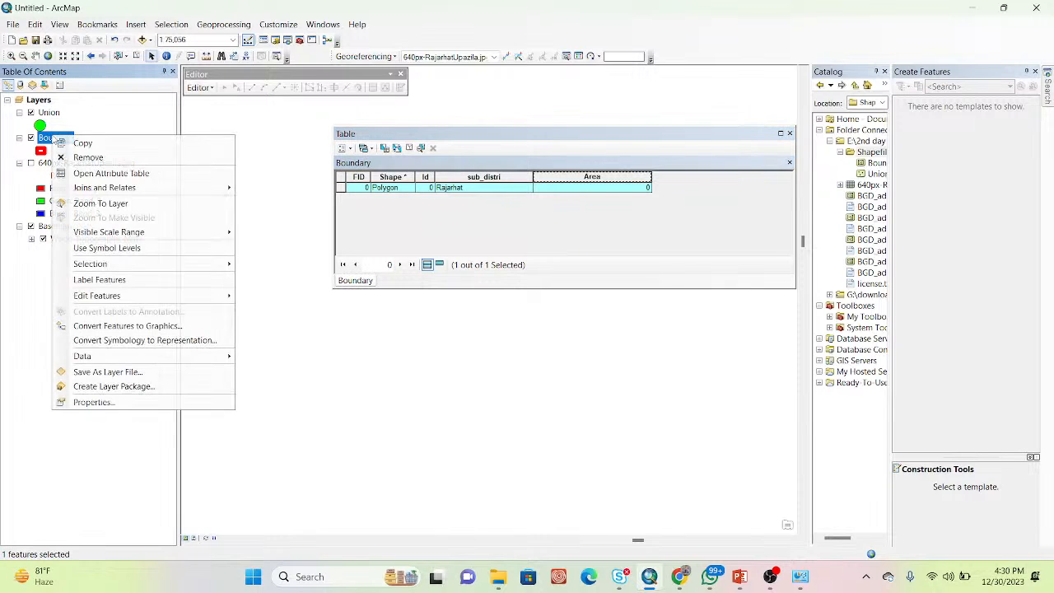
{"action": "left_click", "coordinate": [102, 203]}
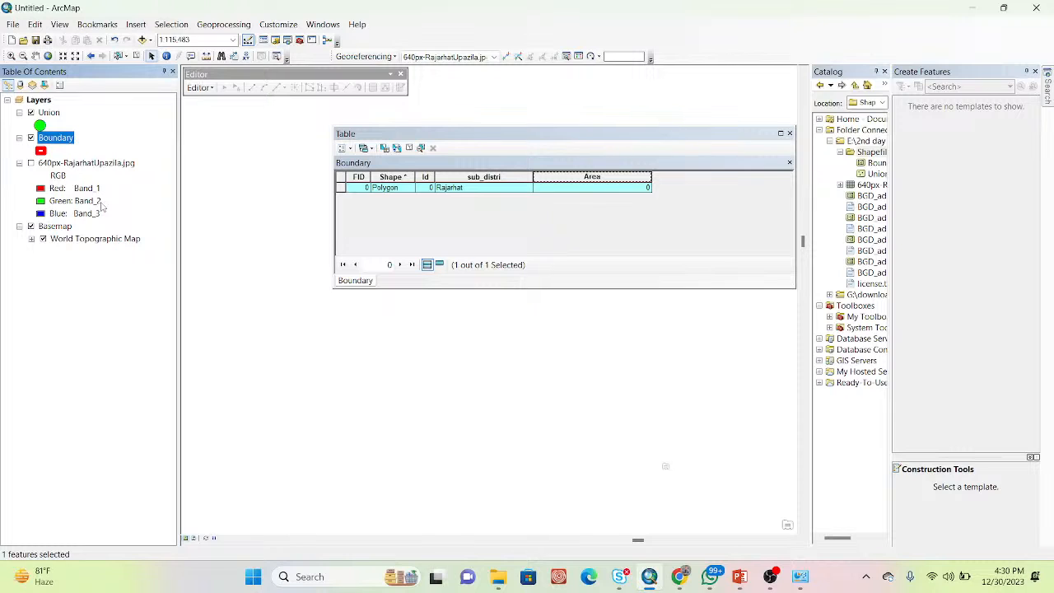
{"action": "left_click", "coordinate": [790, 134]}
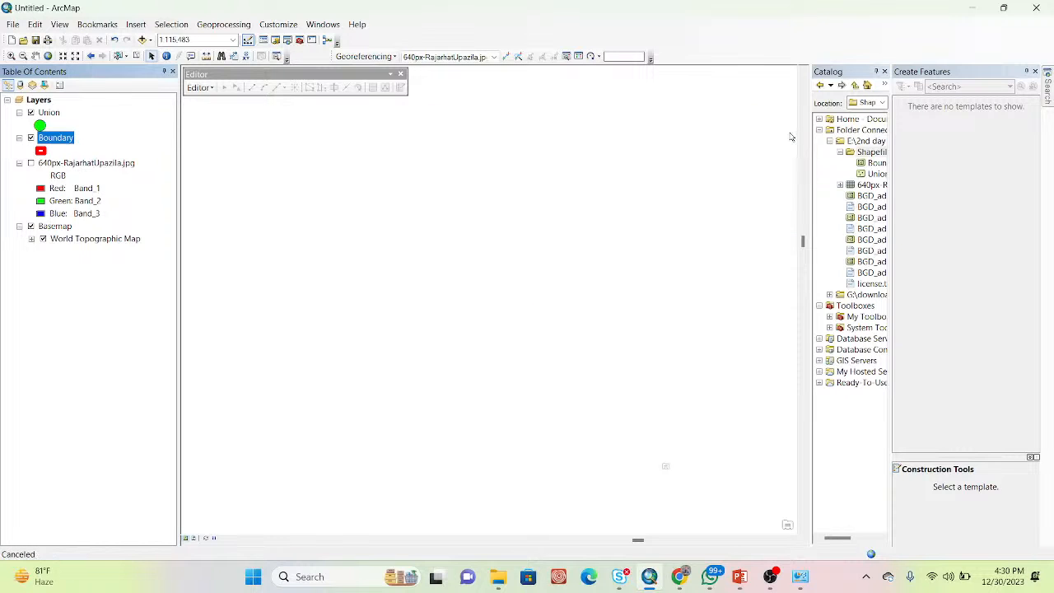
Choose WGS 1984 from the World group of Geographic Coordinate Systems as the Layers data frame's coordinate system
{"action": "left_click", "coordinate": [55, 113]}
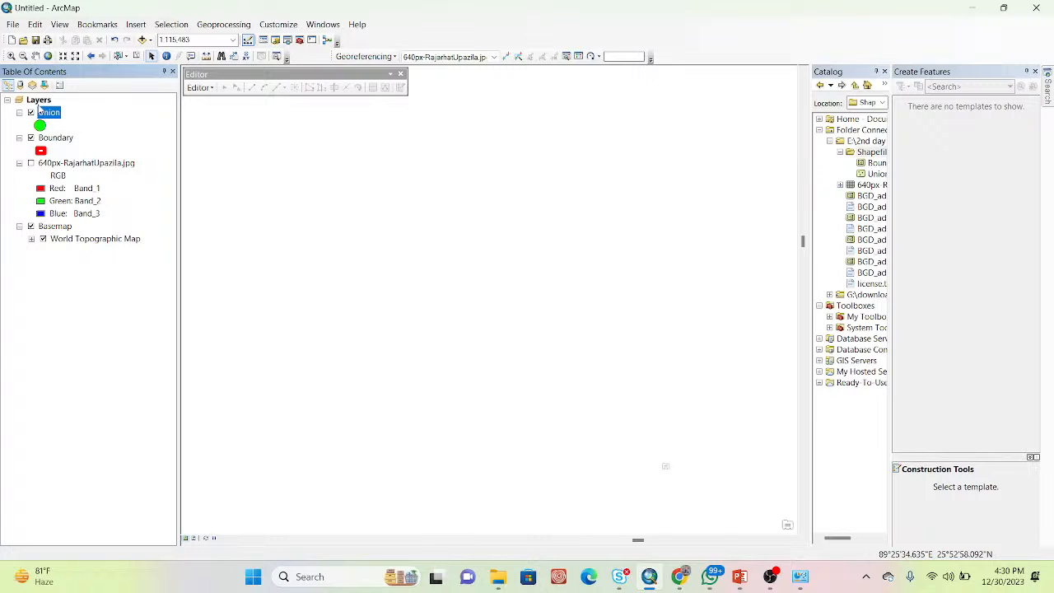
{"action": "right_click", "coordinate": [38, 100]}
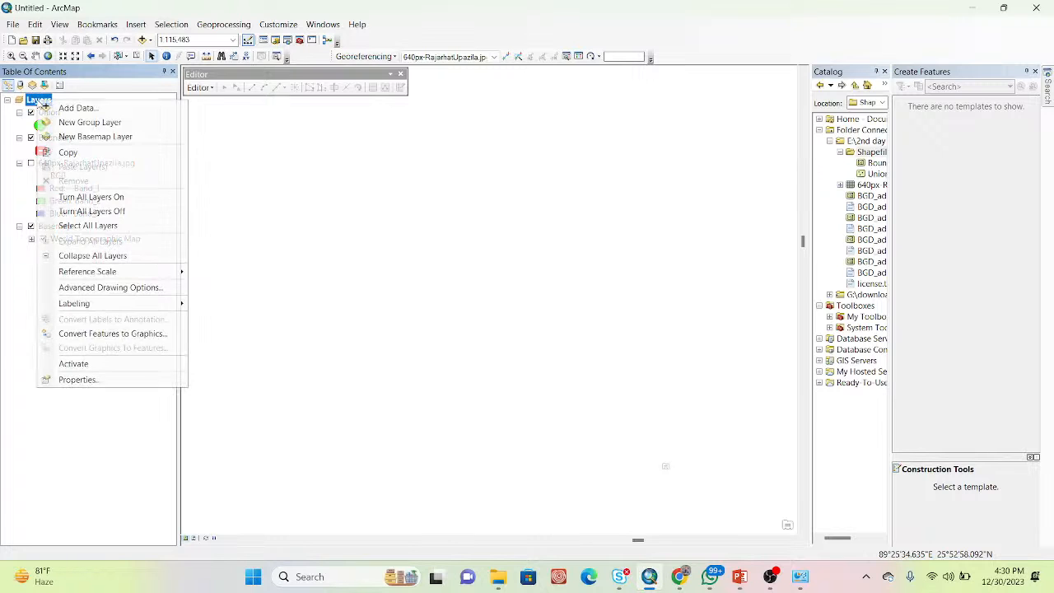
{"action": "left_click", "coordinate": [79, 379]}
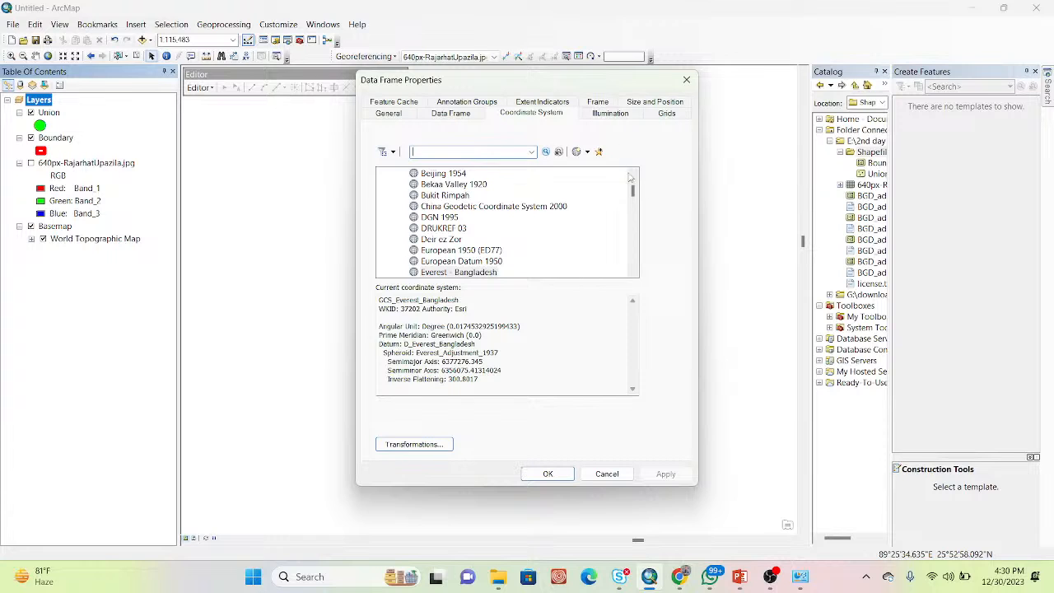
{"action": "scroll", "coordinate": [632, 175], "scroll_direction": "up", "scroll_amount": 3}
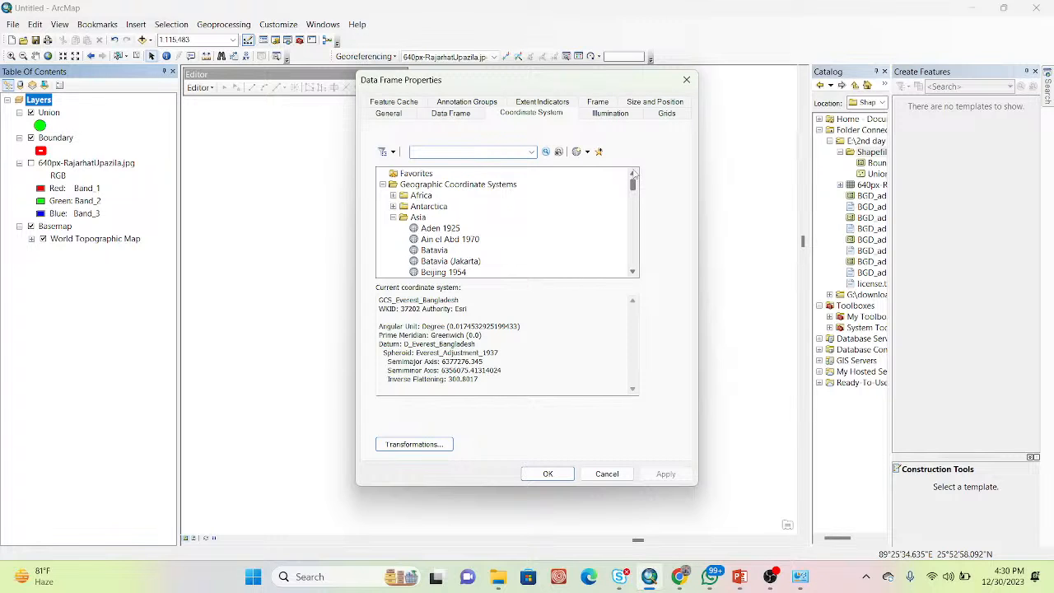
{"action": "mouse_move", "coordinate": [633, 183]}
{"action": "left_mouse_down"}
{"action": "mouse_move", "coordinate": [633, 204]}
{"action": "mouse_move", "coordinate": [632, 182]}
{"action": "left_mouse_up"}
{"action": "left_click", "coordinate": [394, 217]}
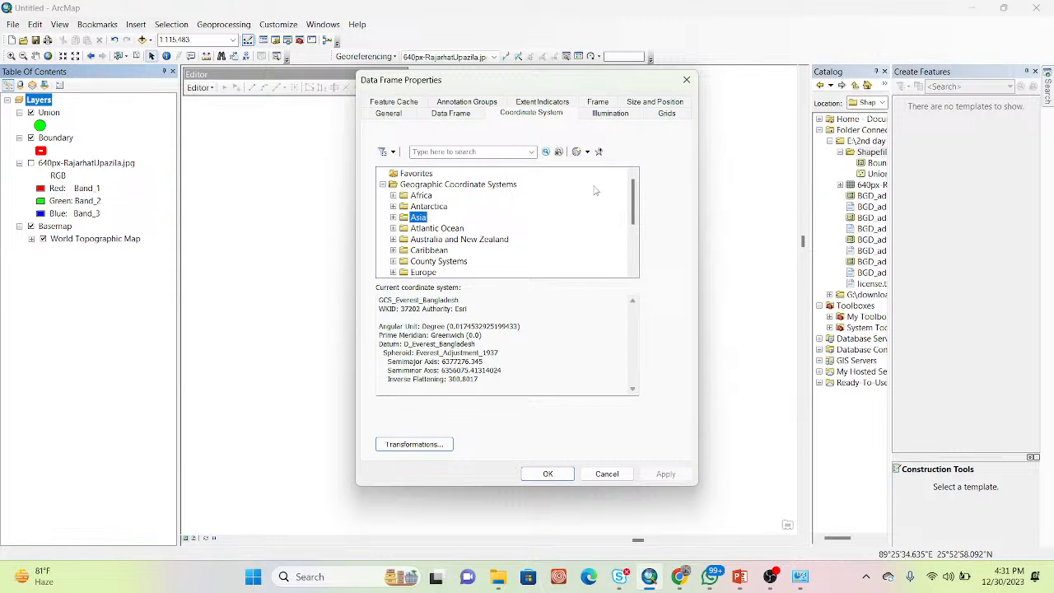
{"action": "left_click_drag", "start_coordinate": [633, 212], "coordinate": [643, 253]}
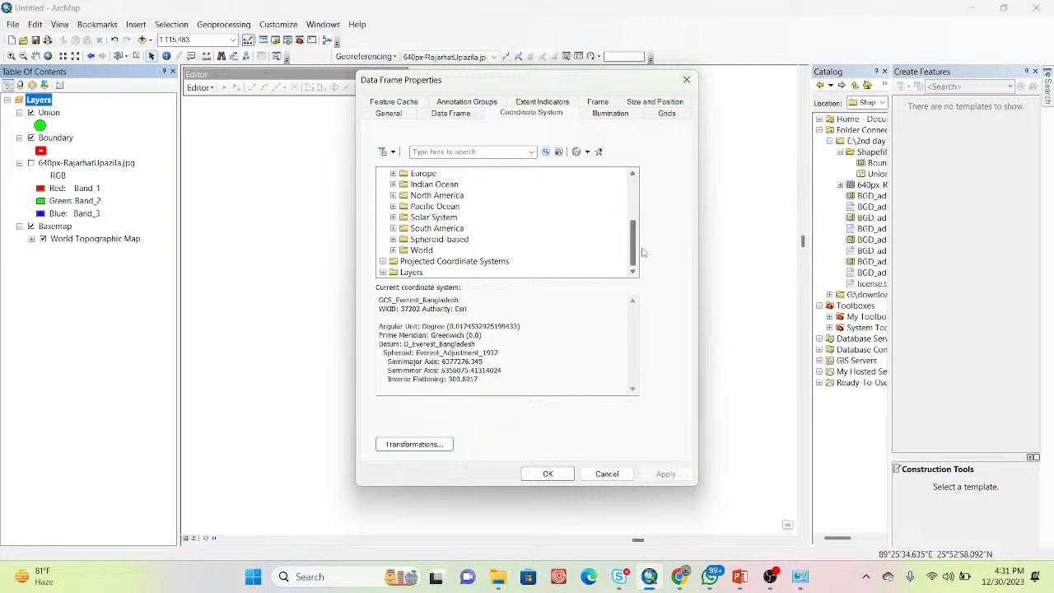
{"action": "left_click", "coordinate": [393, 250]}
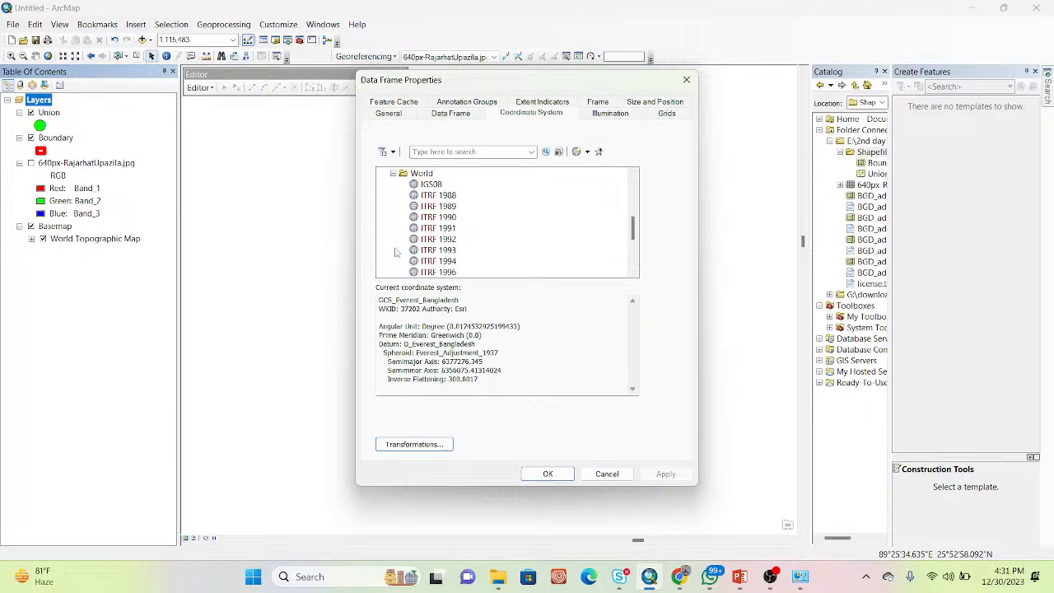
{"action": "left_click_drag", "start_coordinate": [630, 225], "coordinate": [636, 251]}
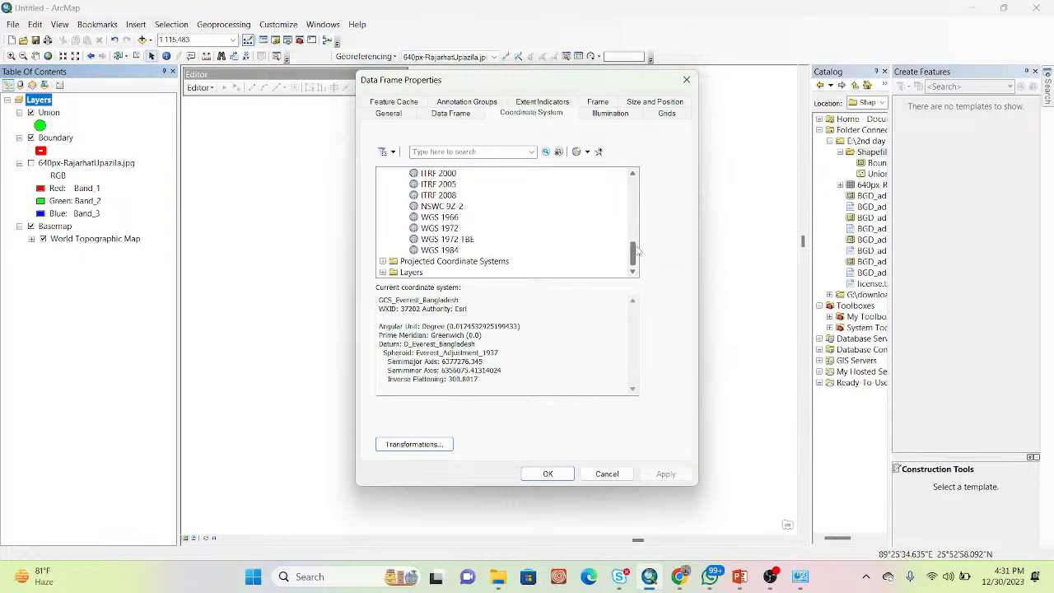
{"action": "left_click", "coordinate": [452, 250]}
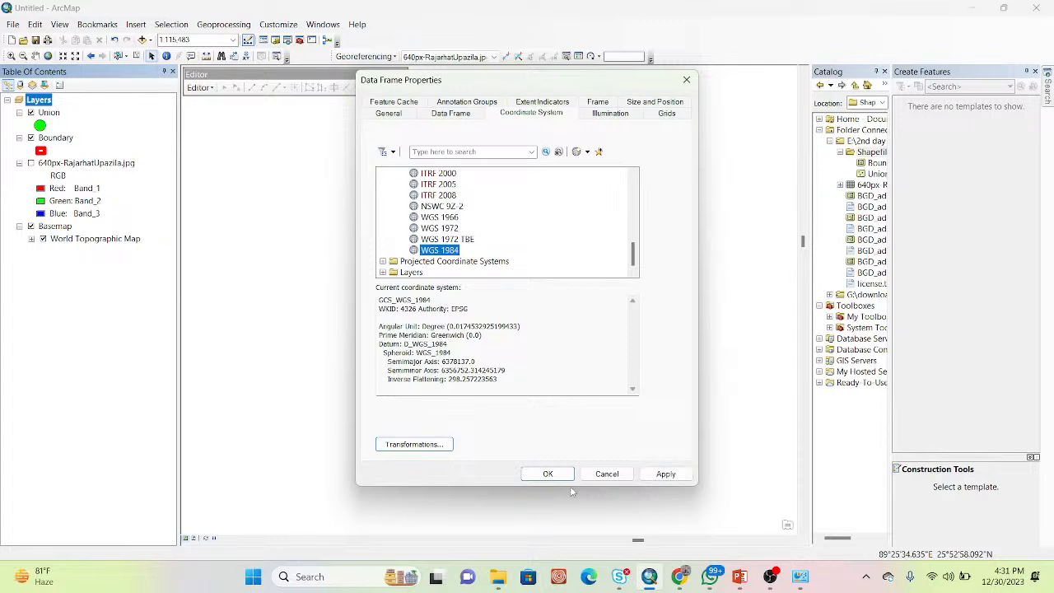
Apply the WGS 1984 coordinate system to the data frame despite the differing geographic coordinate system, and close its properties
{"action": "left_click", "coordinate": [664, 475]}
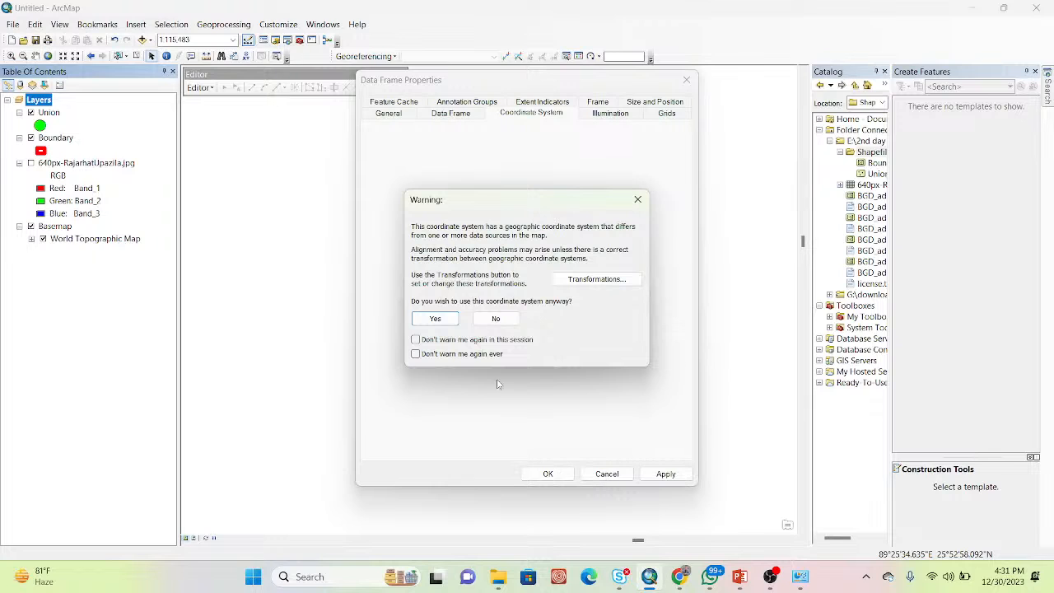
{"action": "left_click", "coordinate": [434, 319]}
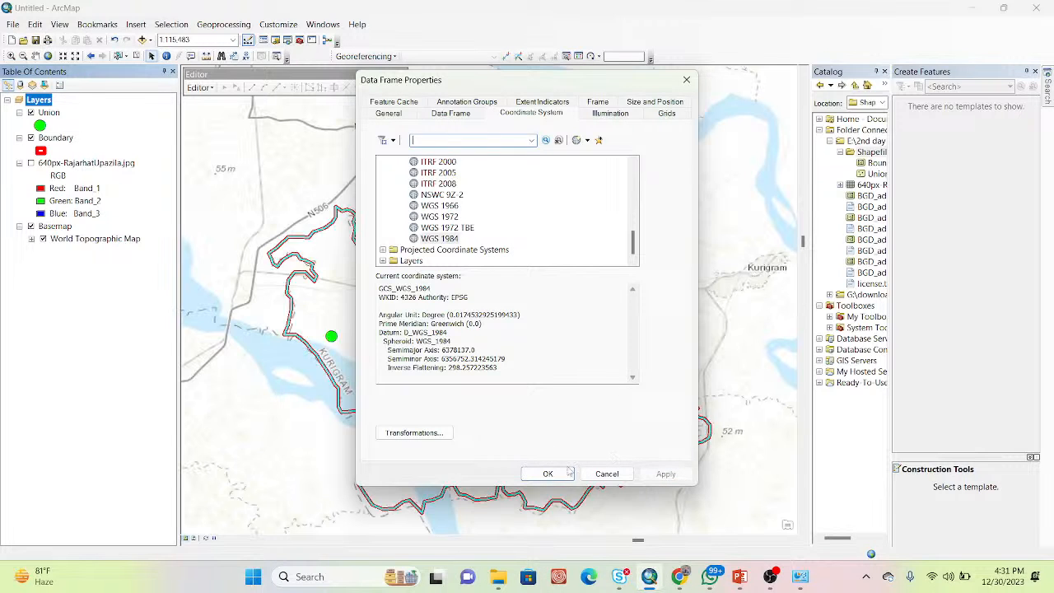
{"action": "left_click", "coordinate": [546, 474]}
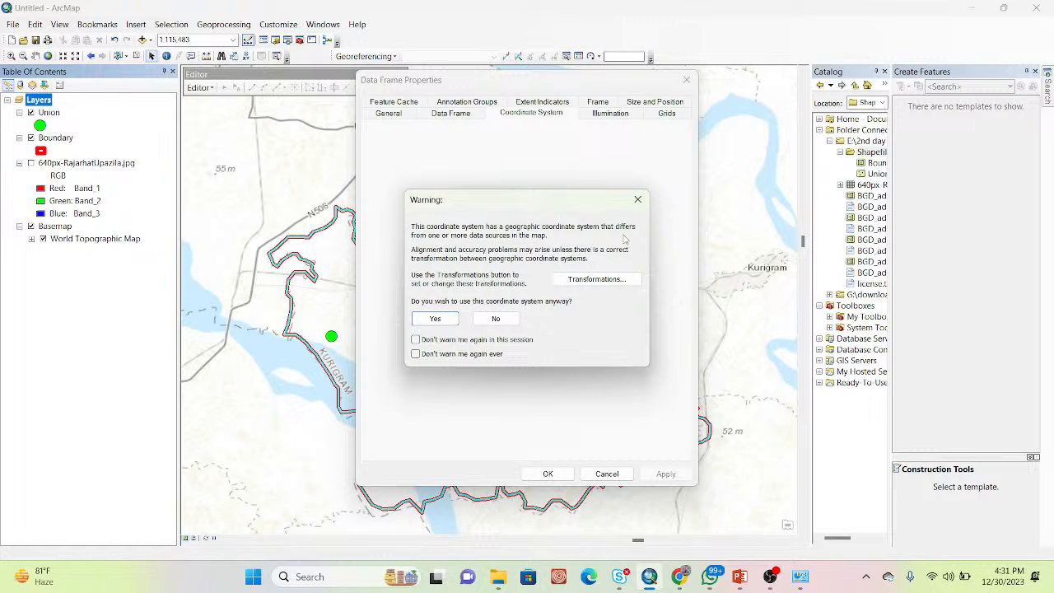
{"action": "left_click", "coordinate": [637, 200]}
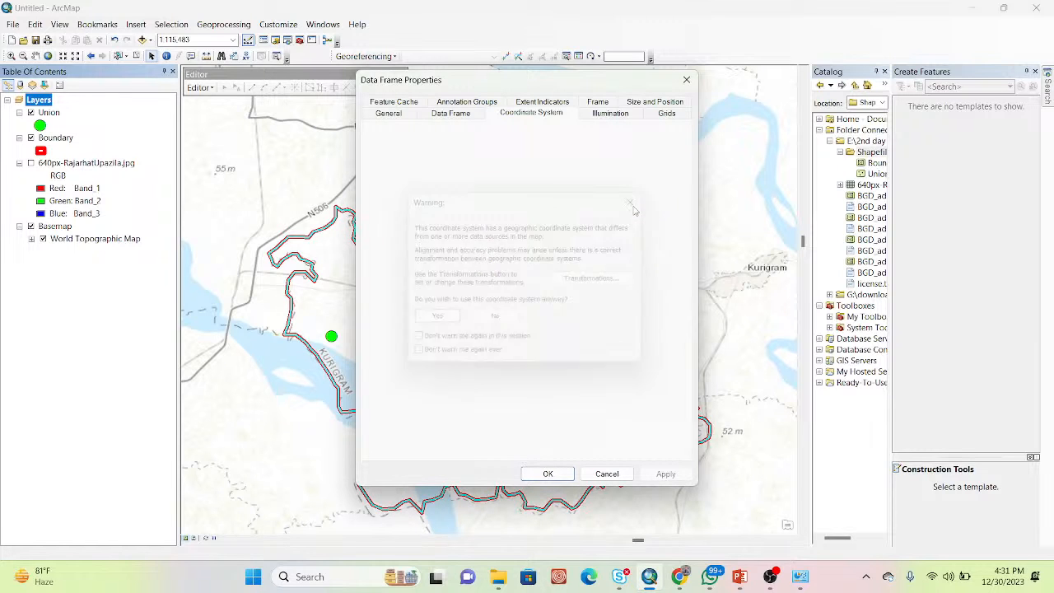
{"action": "left_click", "coordinate": [686, 80]}
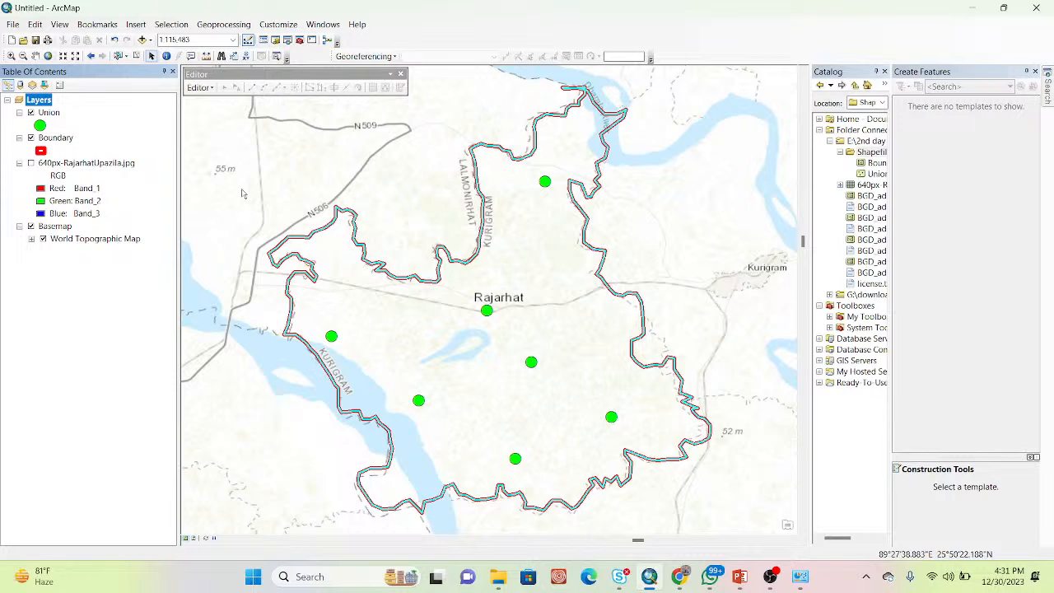
Switch the Union and Boundary layers off and on again in turn to check how each displays on the map
{"action": "left_click", "coordinate": [32, 113]}
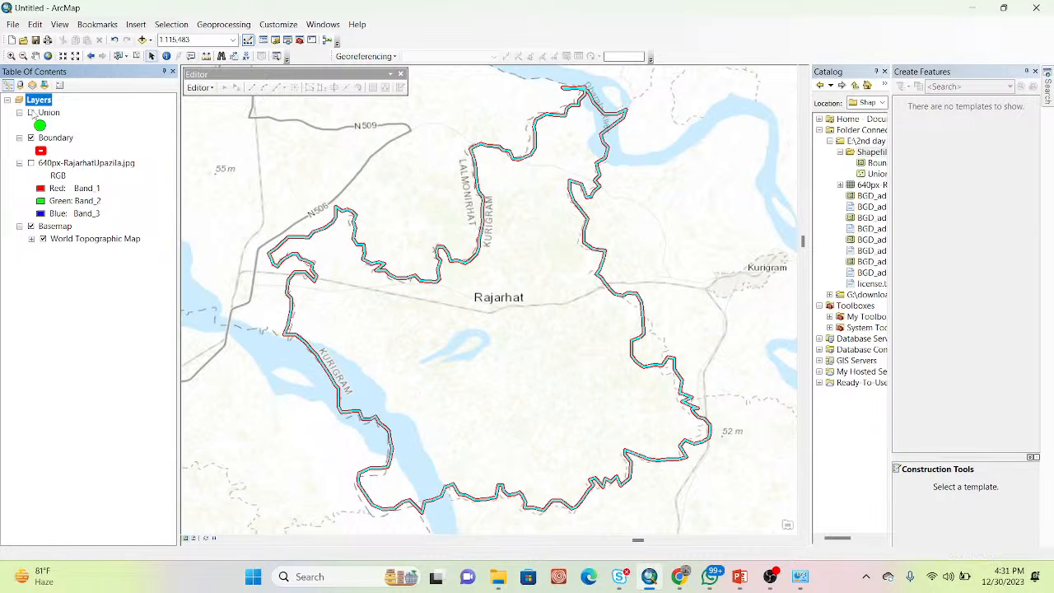
{"action": "left_click", "coordinate": [32, 113]}
{"action": "left_click", "coordinate": [31, 138]}
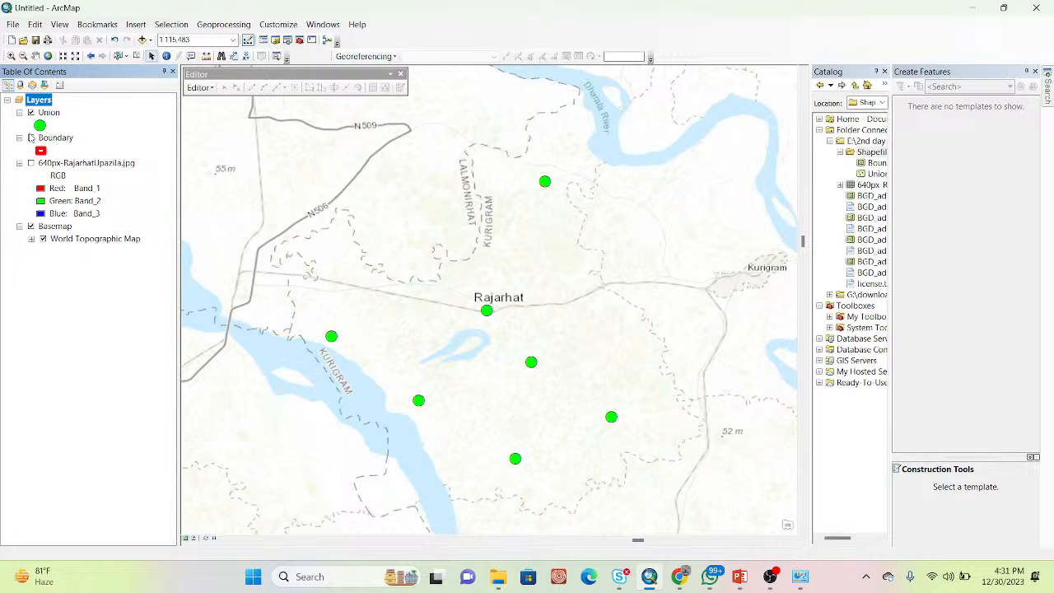
{"action": "left_click", "coordinate": [31, 137]}
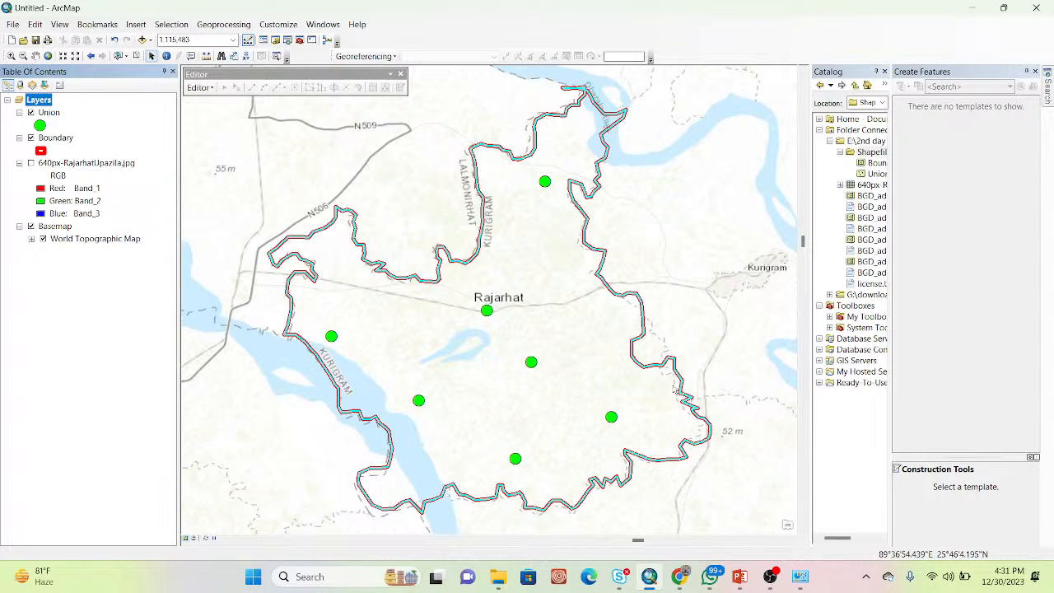
Try to calculate the Boundary polygon's area into the Area field of its attribute table, and close the table
{"action": "left_click", "coordinate": [62, 138]}
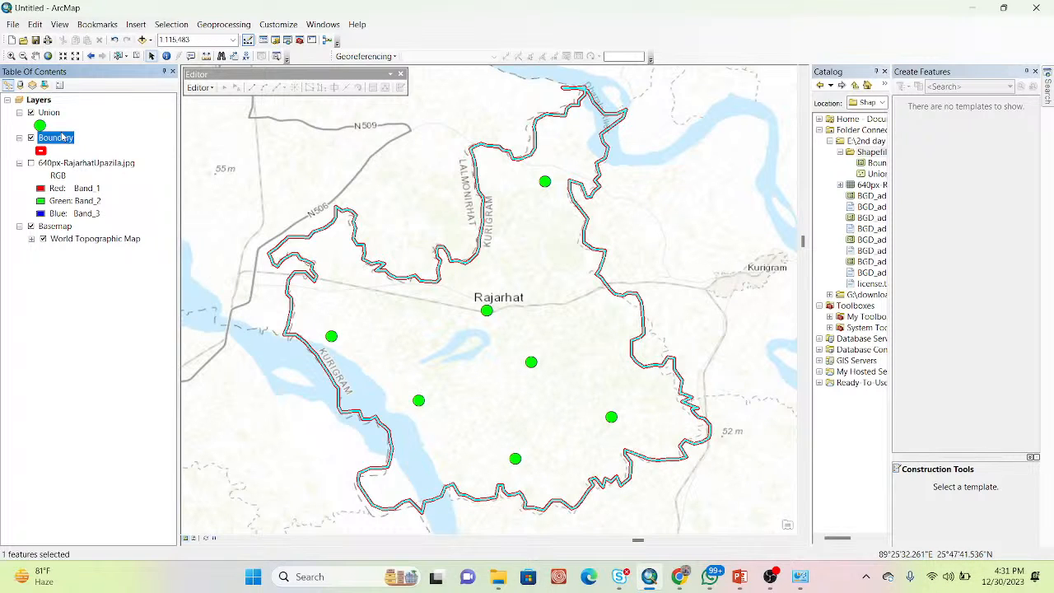
{"action": "right_click", "coordinate": [63, 139]}
{"action": "left_click", "coordinate": [112, 171]}
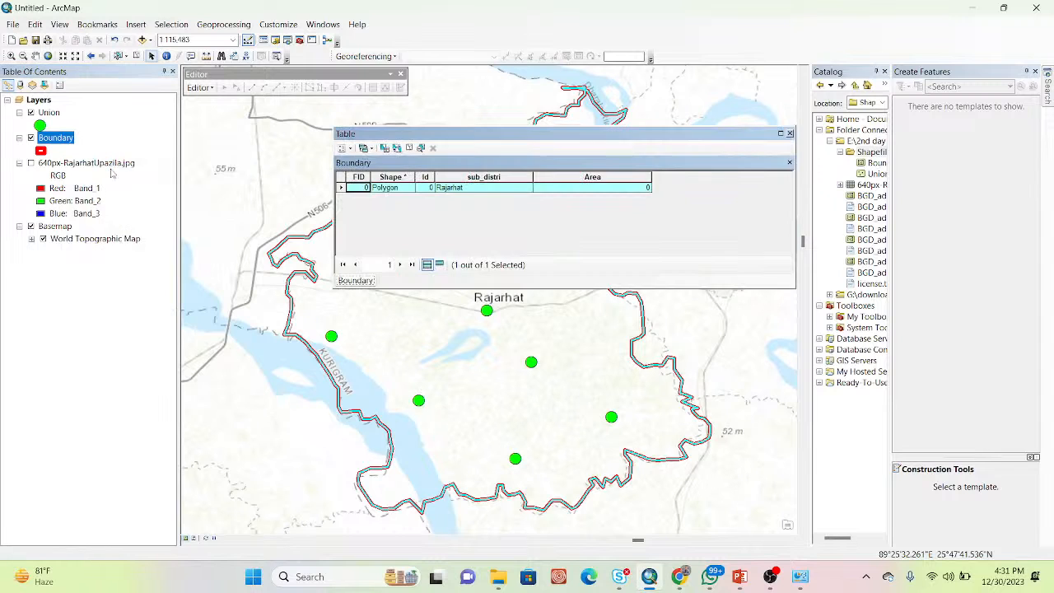
{"action": "right_click", "coordinate": [581, 177]}
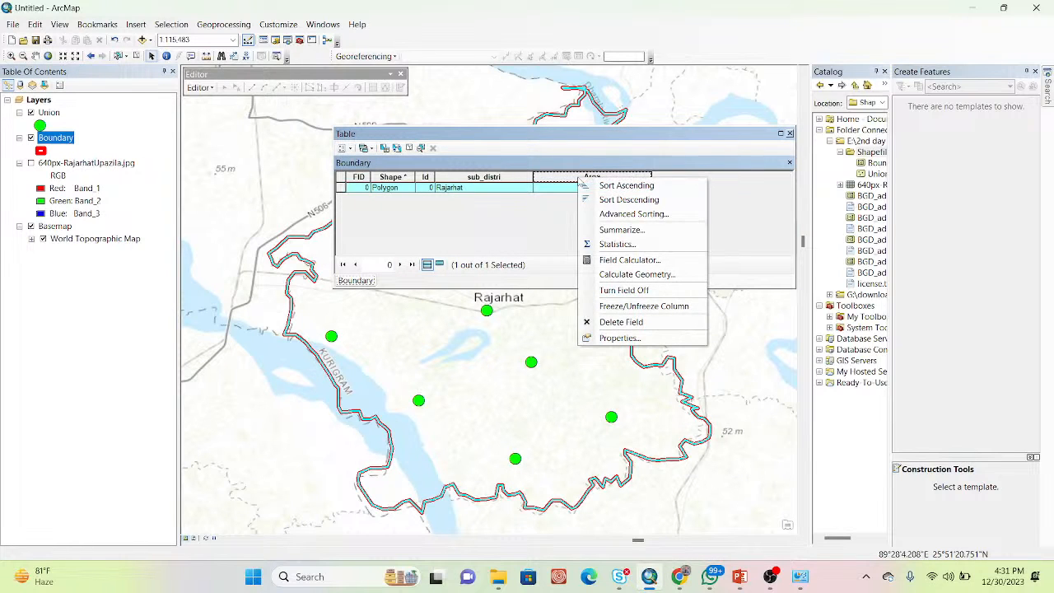
{"action": "left_click", "coordinate": [626, 274]}
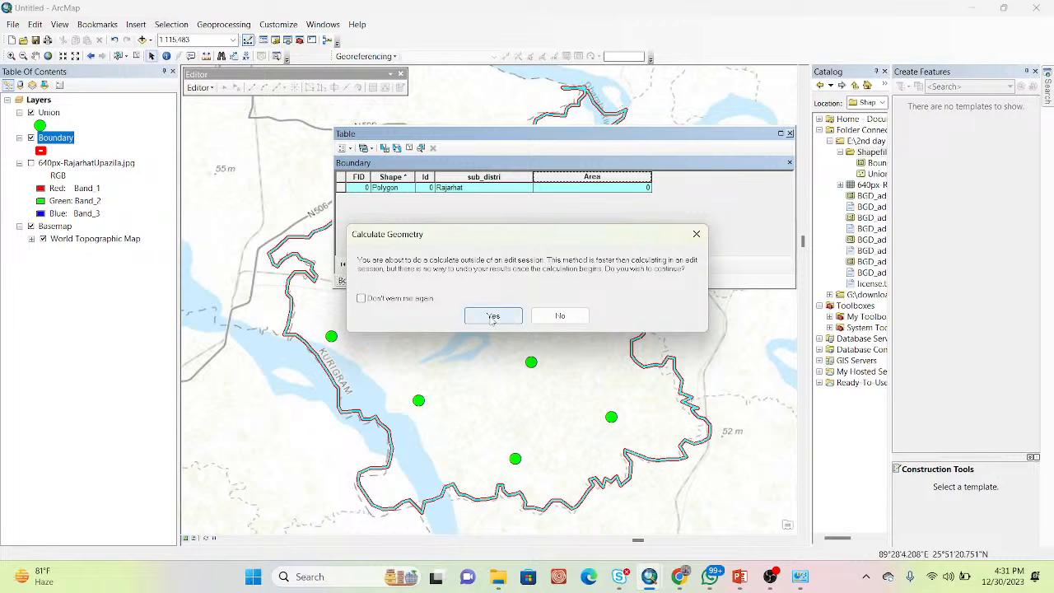
{"action": "left_click", "coordinate": [493, 320]}
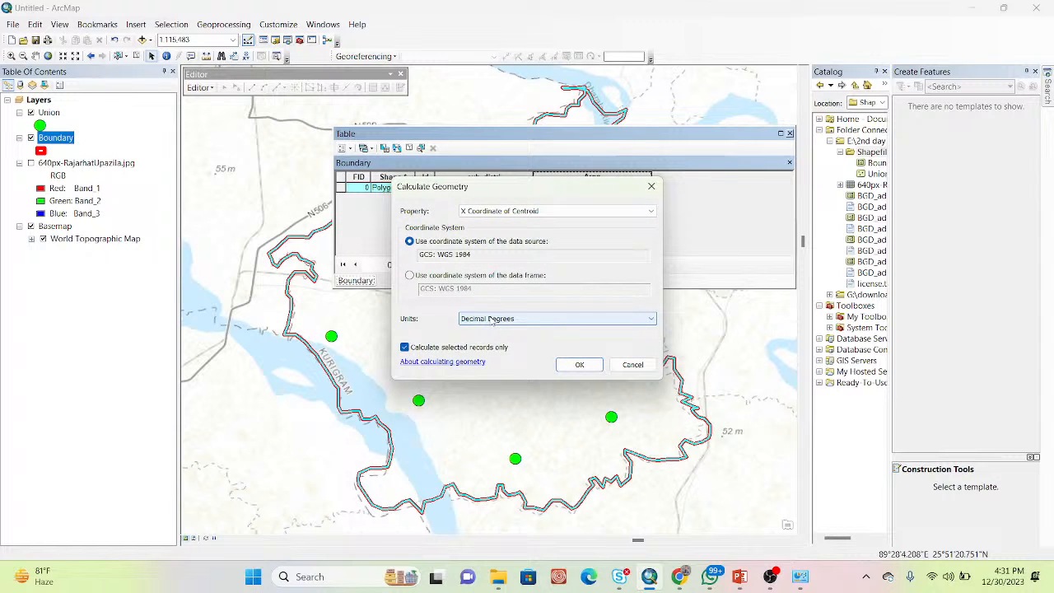
{"action": "left_click", "coordinate": [539, 211]}
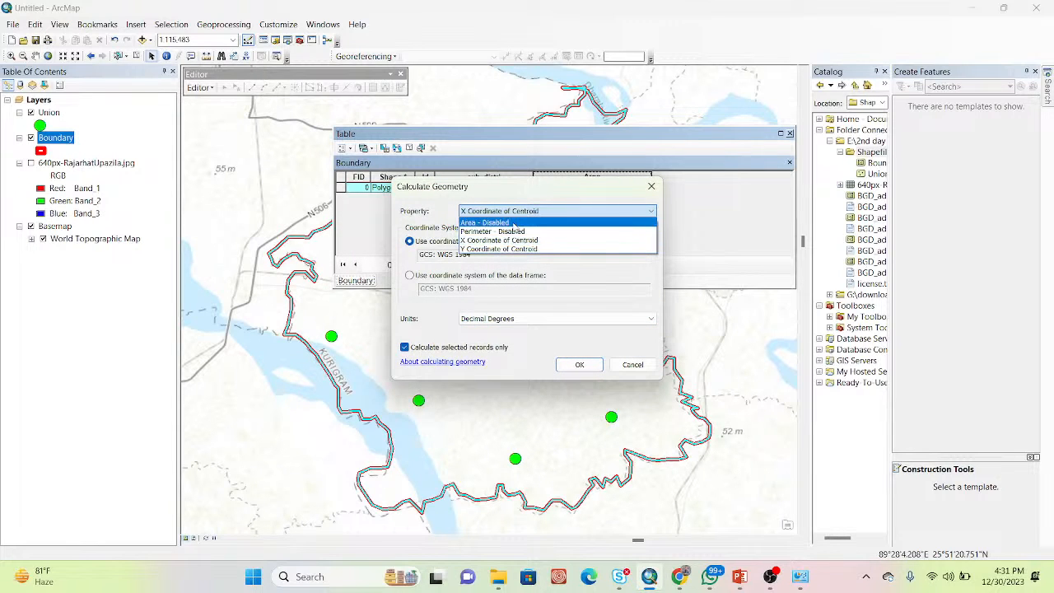
{"action": "left_click", "coordinate": [513, 223]}
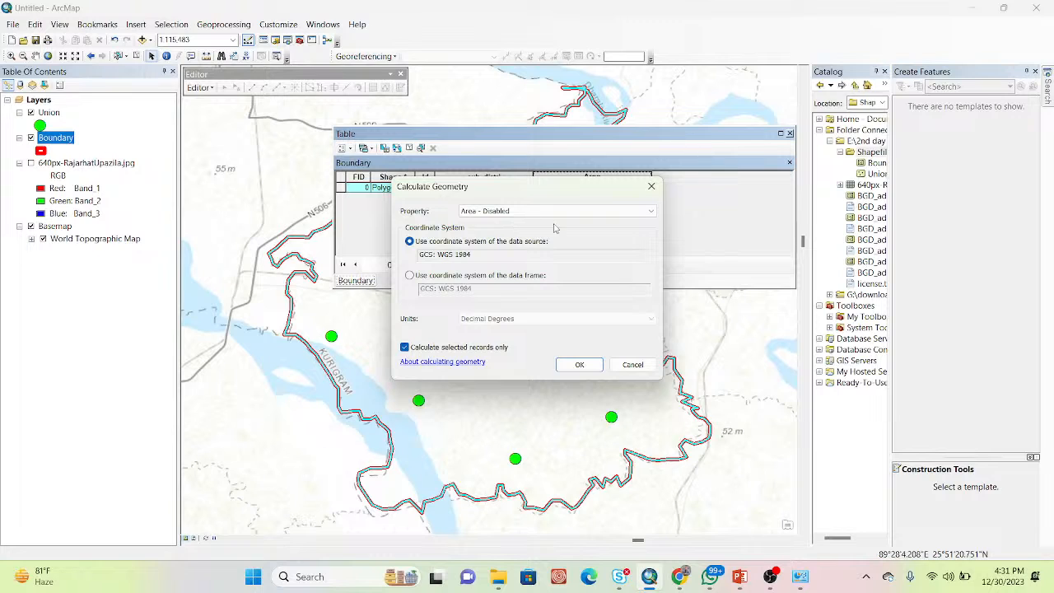
{"action": "left_click", "coordinate": [651, 186]}
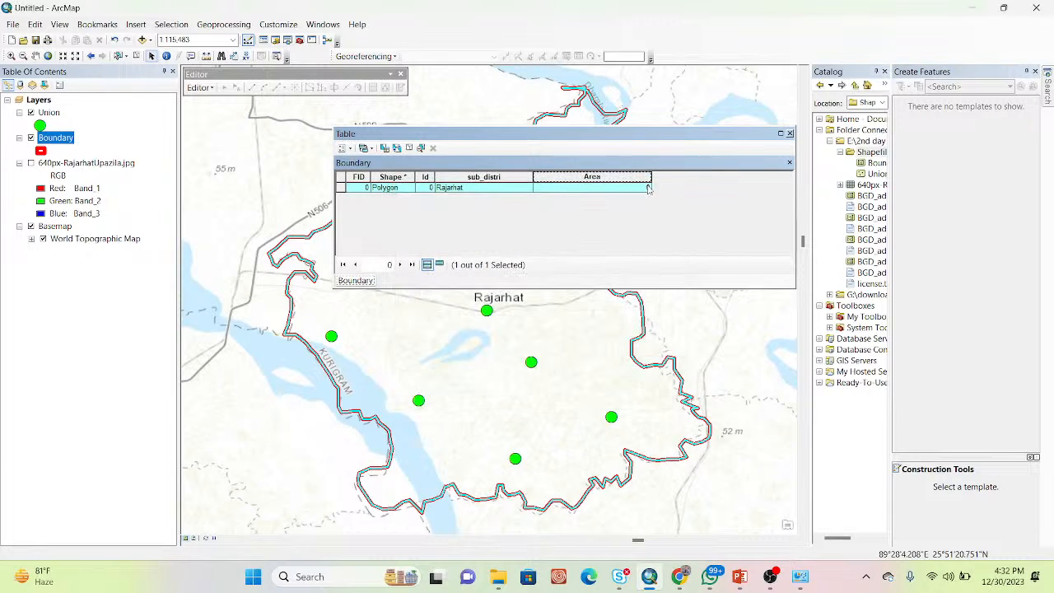
{"action": "left_click", "coordinate": [789, 134]}
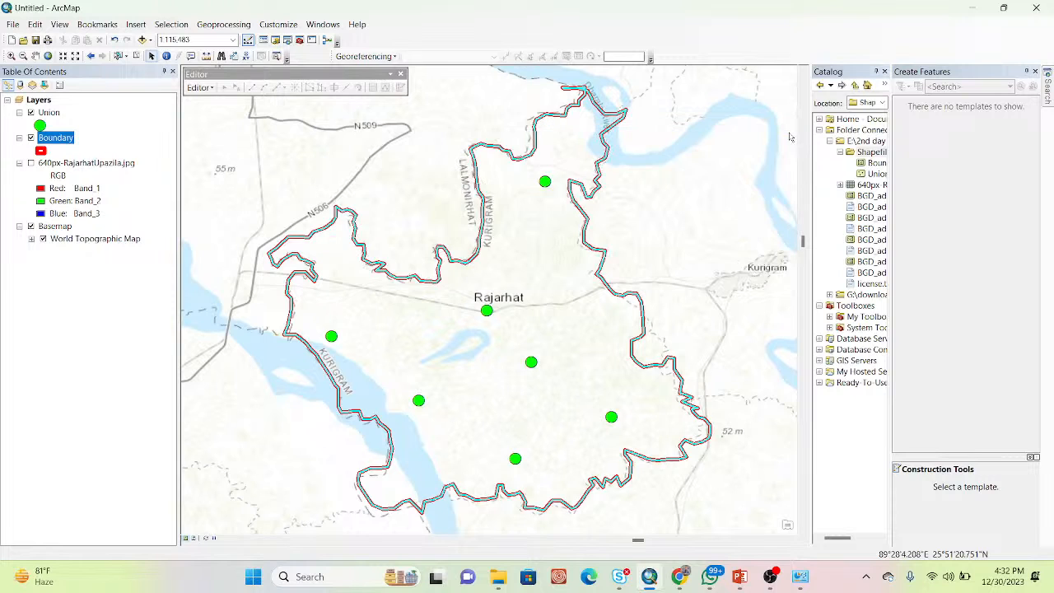
Inspect the Boundary layer's data source properties for its geographic coordinate system, and close them without changes
{"action": "left_click", "coordinate": [47, 114]}
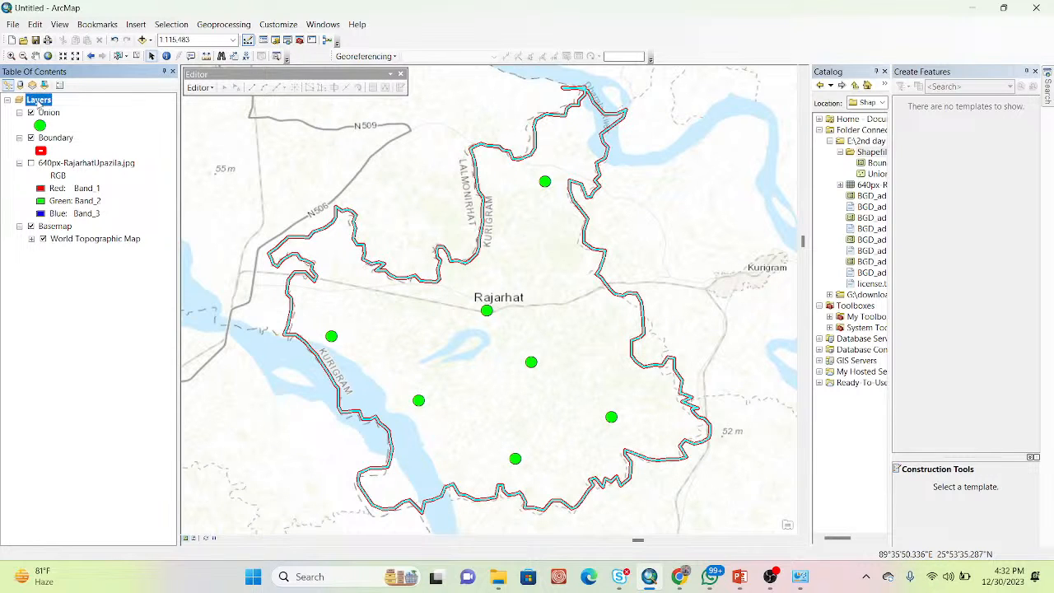
{"action": "right_click", "coordinate": [59, 140]}
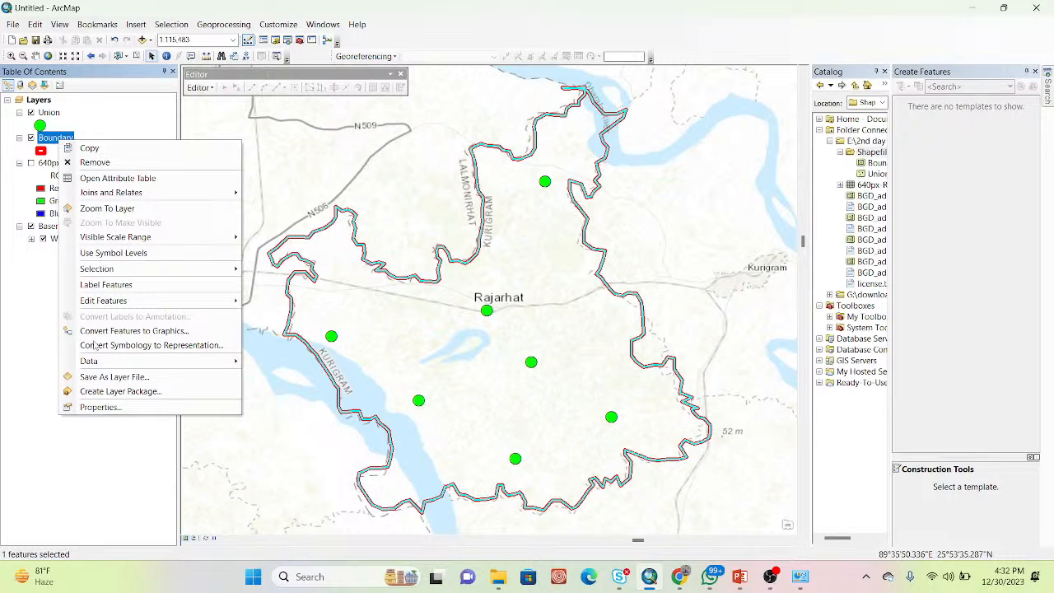
{"action": "left_click", "coordinate": [99, 406]}
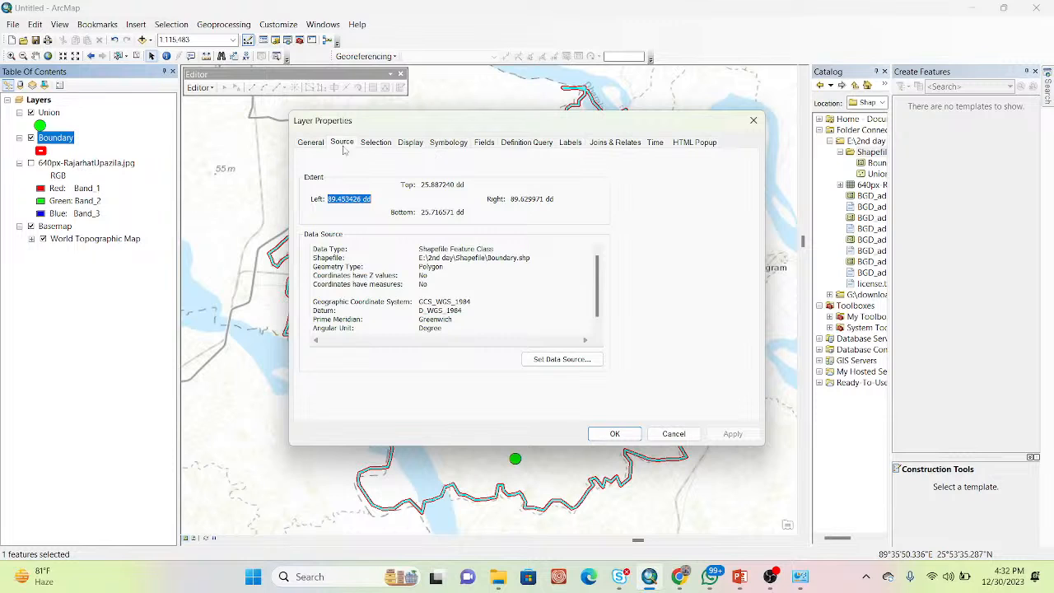
{"action": "left_click", "coordinate": [312, 142]}
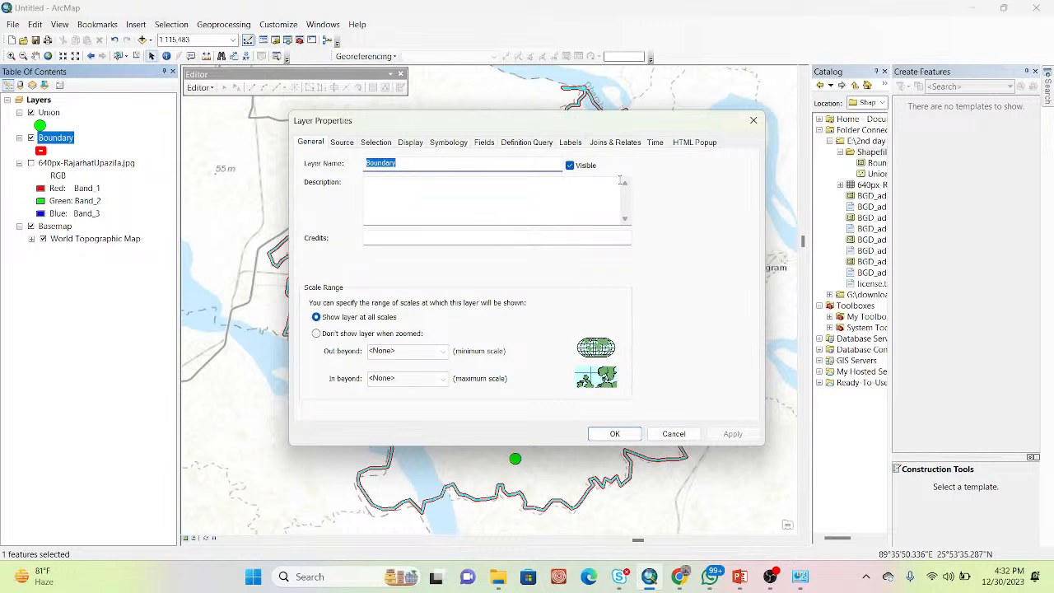
{"action": "key", "text": "ctrl+Tab"}
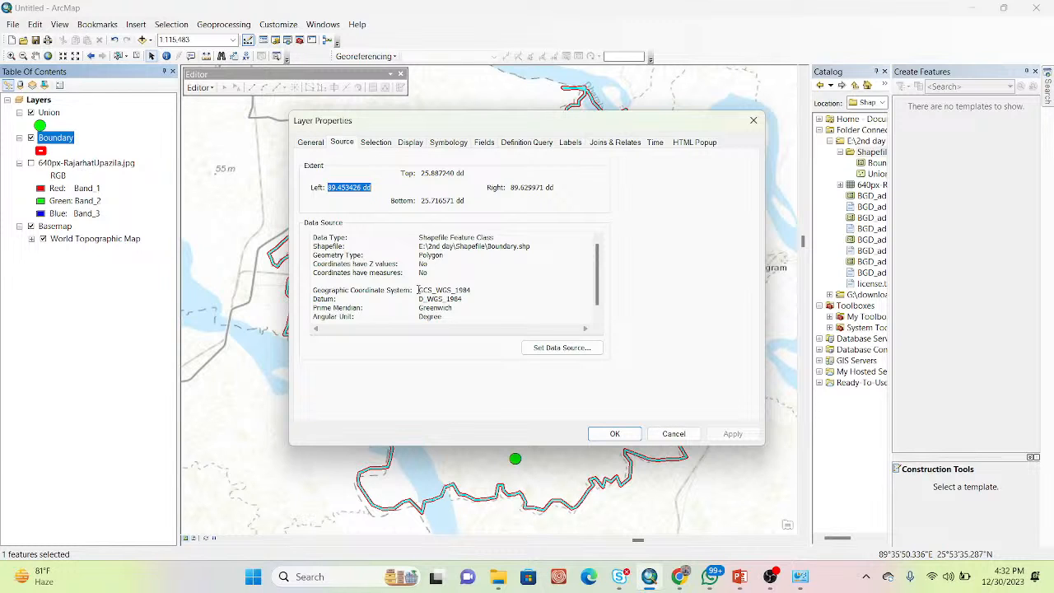
{"action": "left_click_drag", "start_coordinate": [418, 289], "coordinate": [486, 287]}
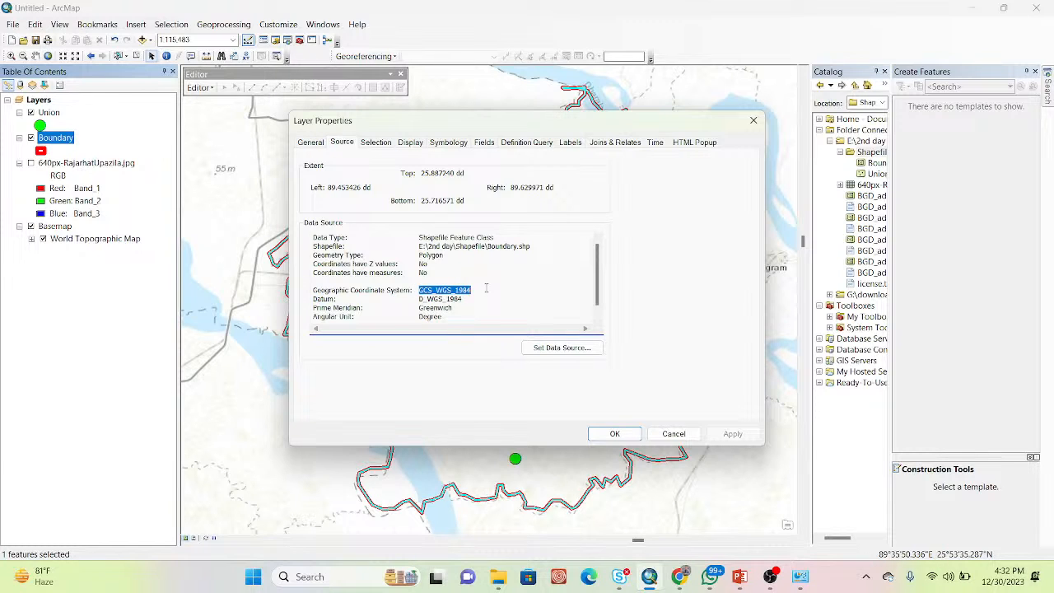
{"action": "left_click", "coordinate": [673, 435]}
Open the Layers data frame's coordinate system settings and expand the projected UTM WGS 1984 Northern Hemisphere systems
{"action": "left_click", "coordinate": [39, 101]}
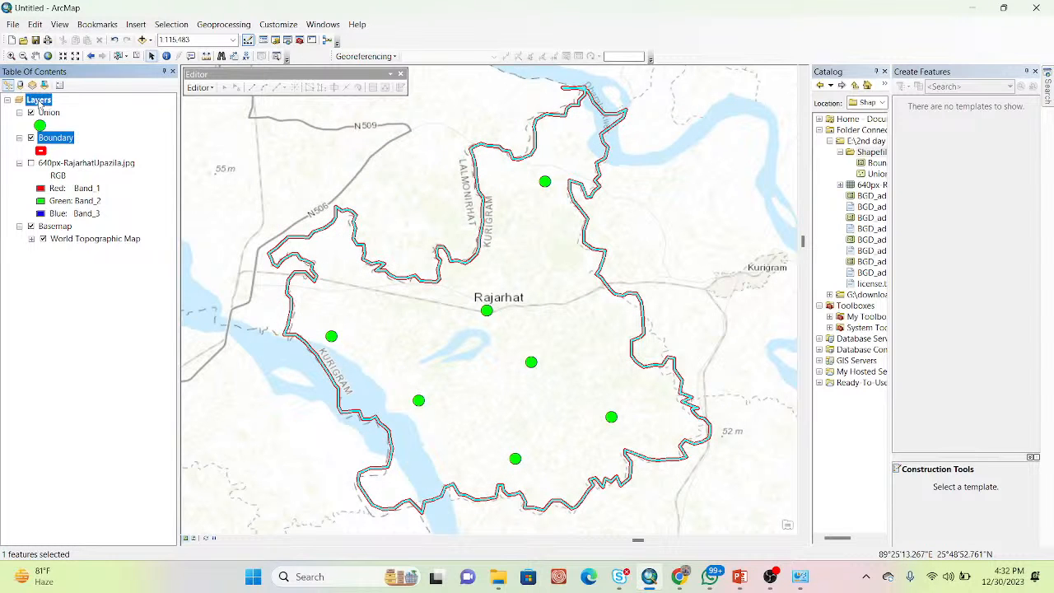
{"action": "left_click", "coordinate": [58, 138]}
{"action": "left_click", "coordinate": [45, 102]}
{"action": "right_click", "coordinate": [45, 102]}
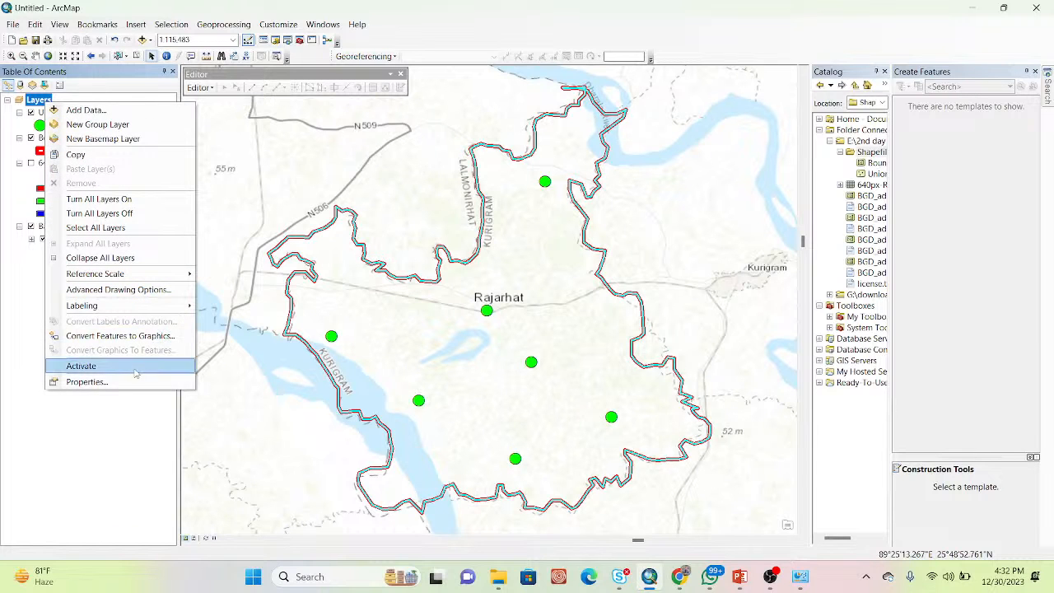
{"action": "left_click", "coordinate": [87, 381]}
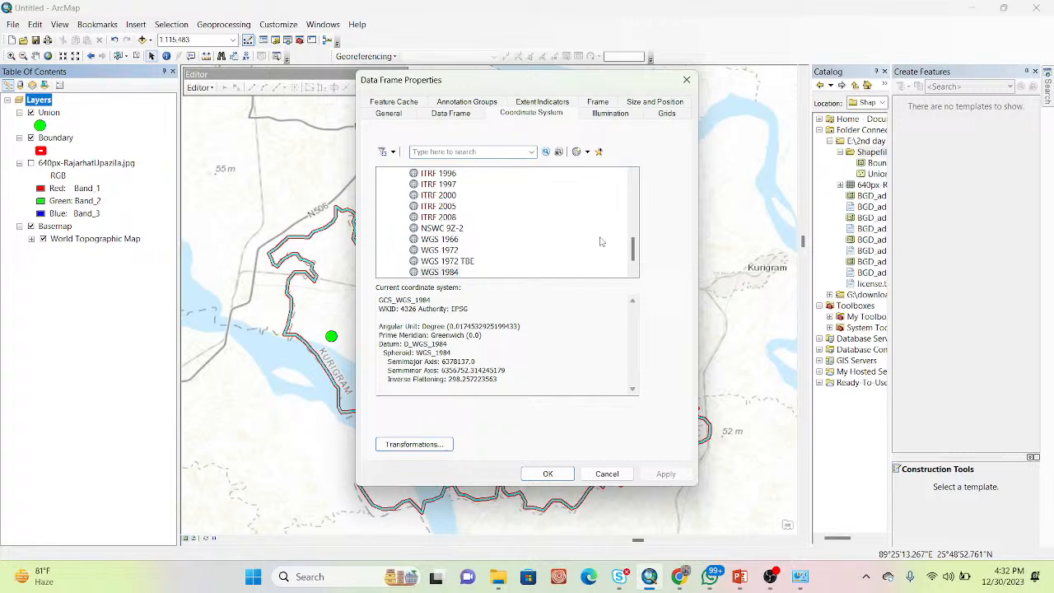
{"action": "left_click_drag", "start_coordinate": [634, 255], "coordinate": [637, 265]}
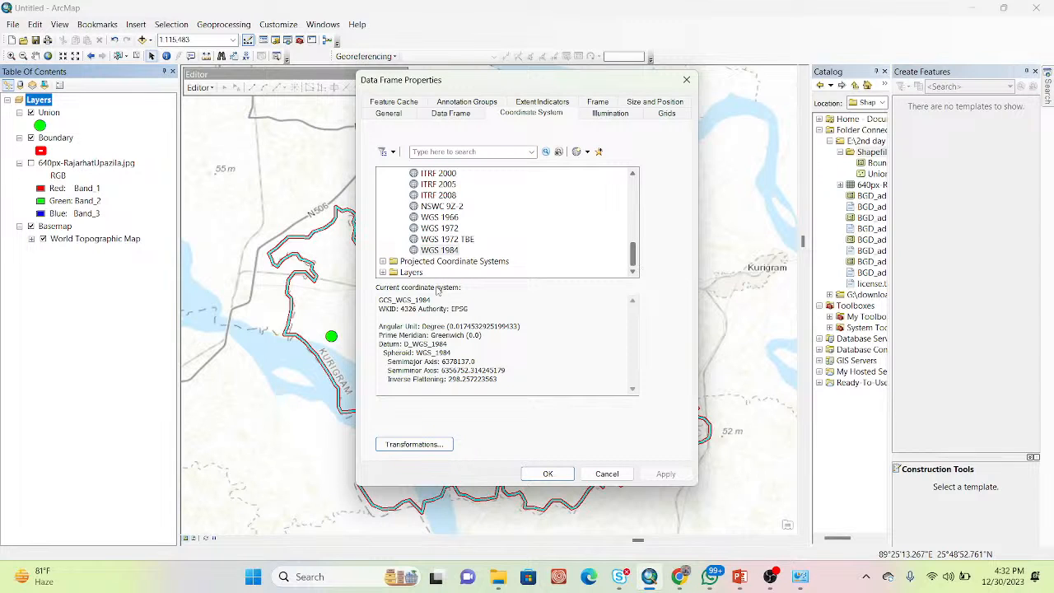
{"action": "left_click", "coordinate": [383, 261]}
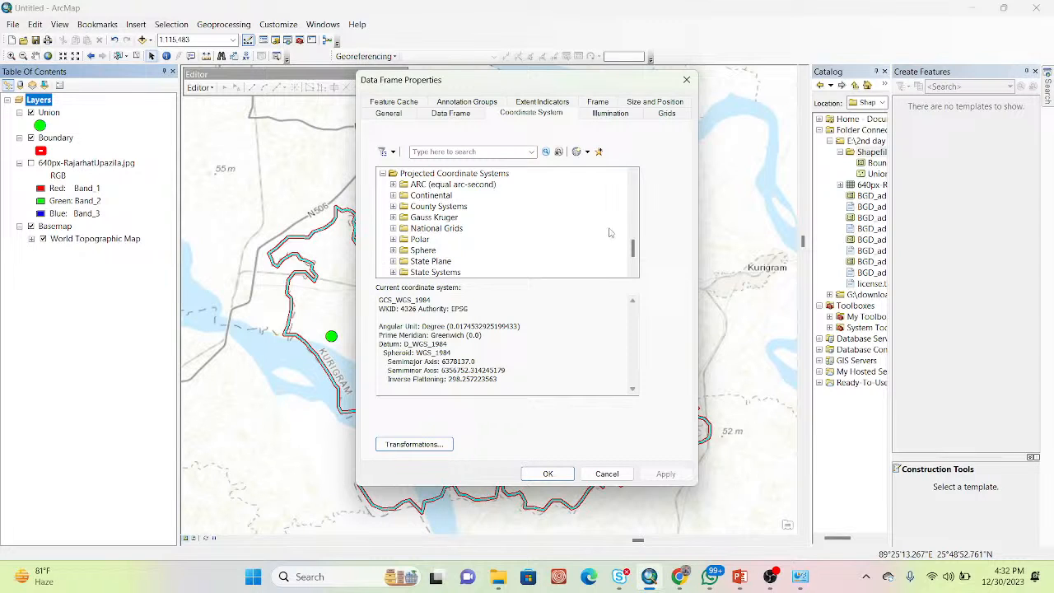
{"action": "left_click_drag", "start_coordinate": [633, 246], "coordinate": [634, 259]}
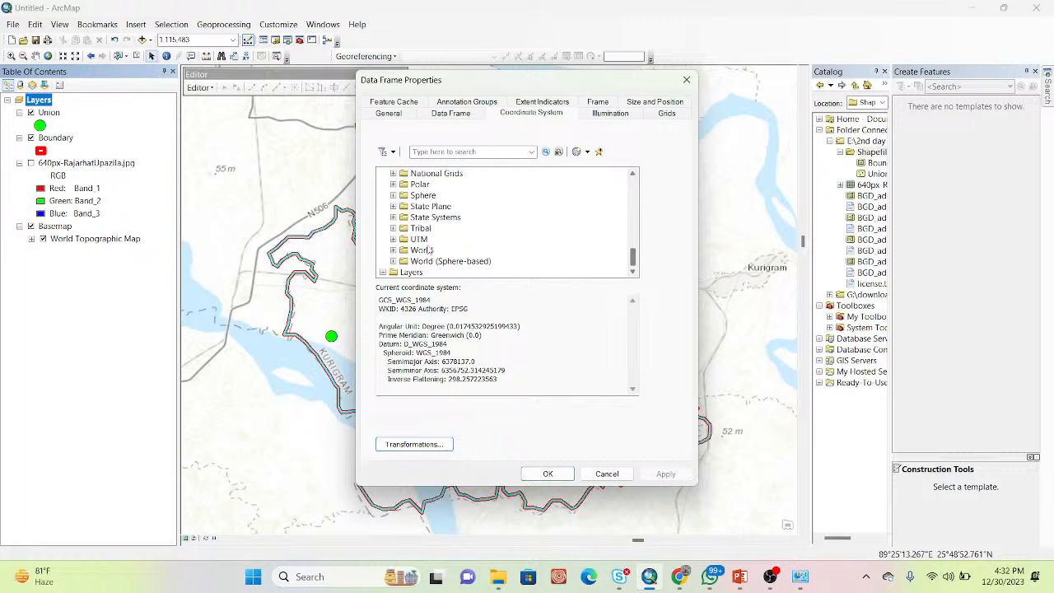
{"action": "left_click", "coordinate": [393, 239]}
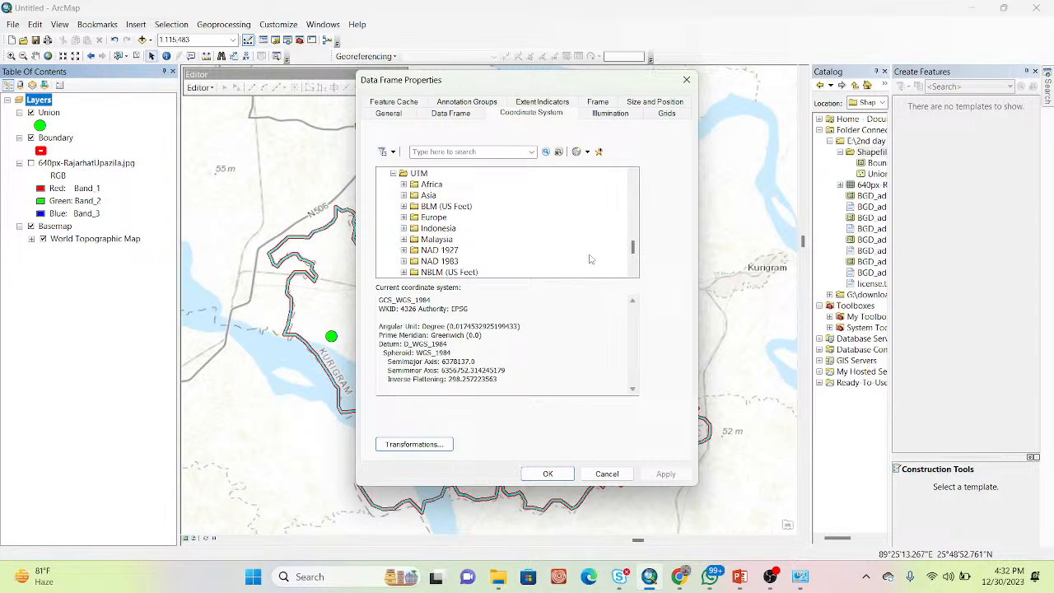
{"action": "left_click_drag", "start_coordinate": [633, 247], "coordinate": [634, 260]}
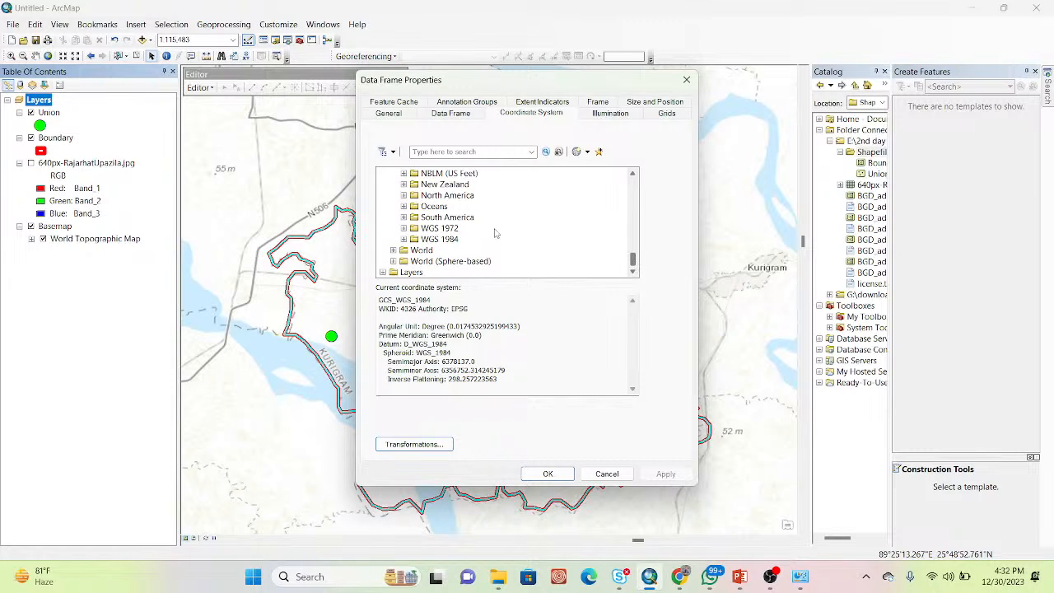
{"action": "left_click", "coordinate": [404, 239]}
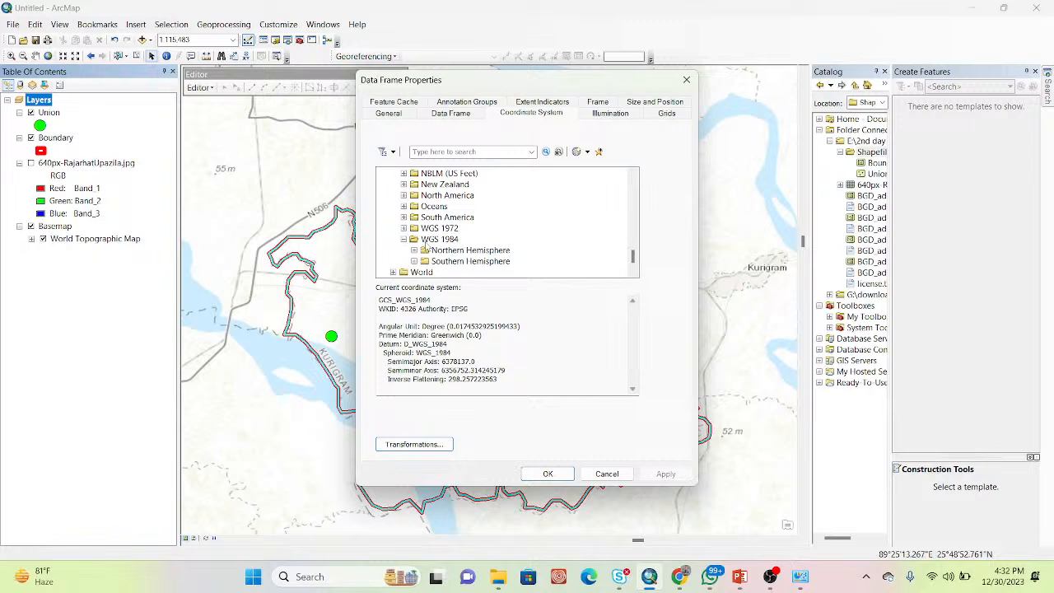
{"action": "left_click", "coordinate": [414, 250]}
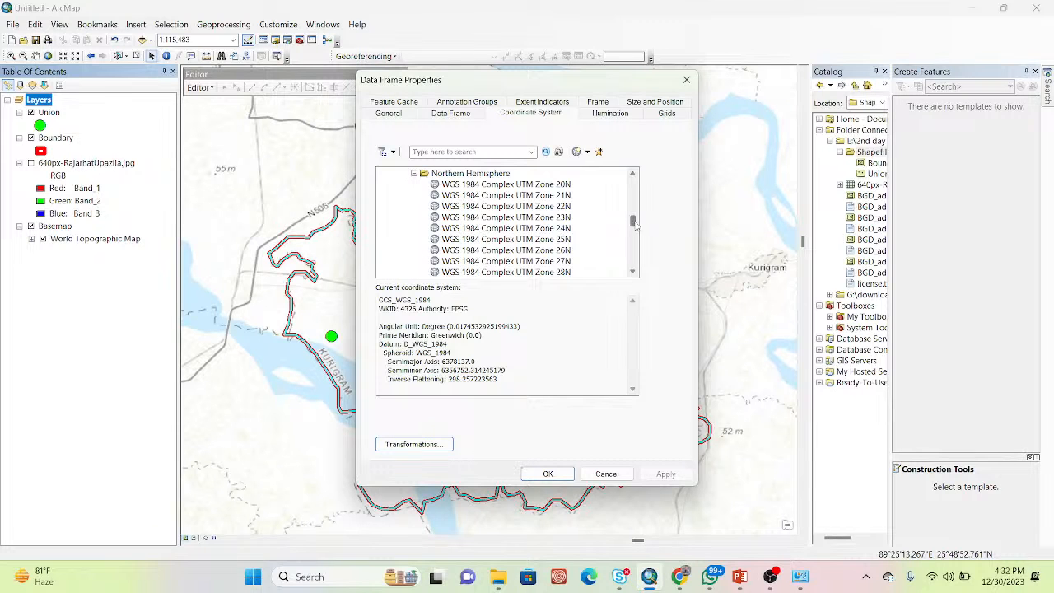
Apply WGS 1984 UTM Zone 45N as the data frame's coordinate system and close its properties
{"action": "left_click_drag", "start_coordinate": [634, 224], "coordinate": [638, 255]}
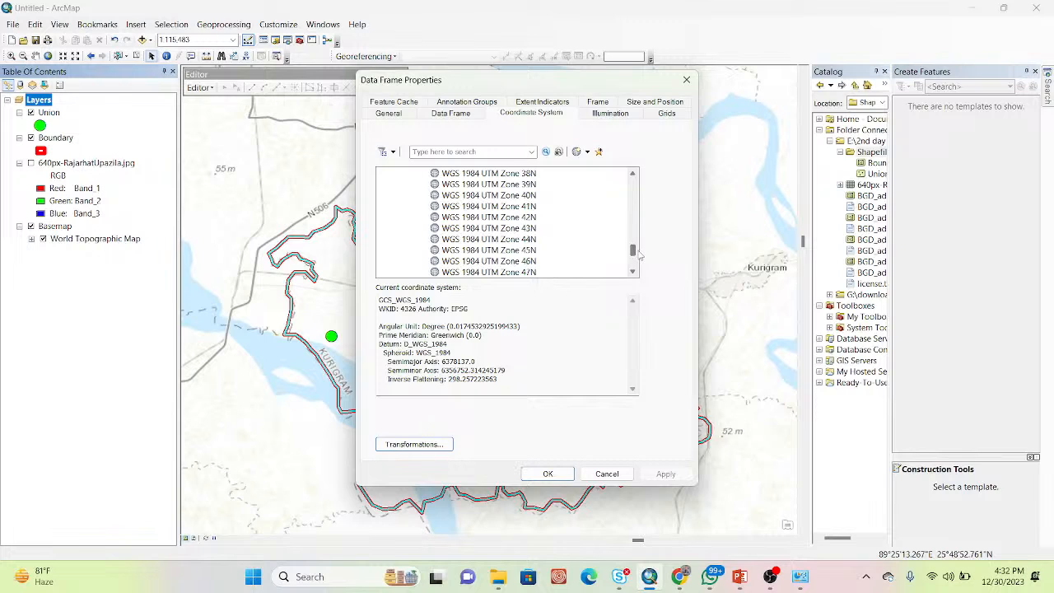
{"action": "left_click", "coordinate": [534, 240]}
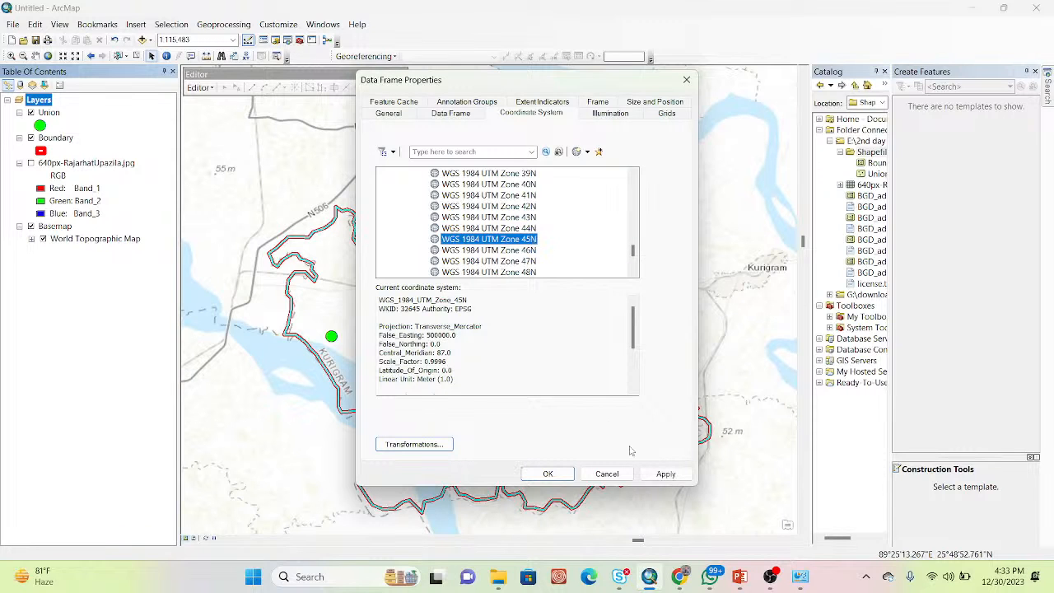
{"action": "left_click", "coordinate": [665, 474]}
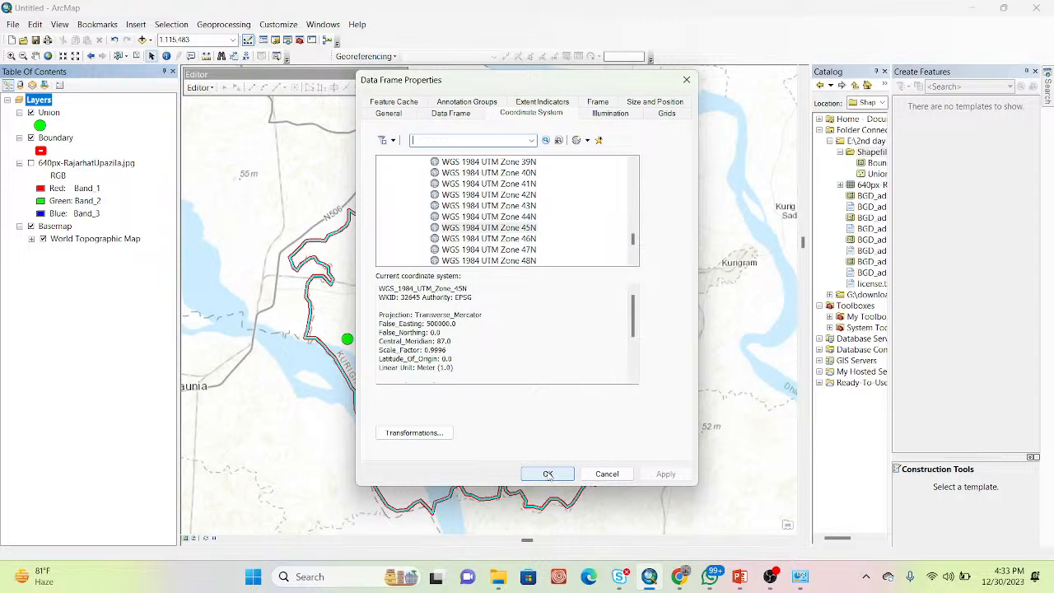
{"action": "left_click", "coordinate": [548, 474]}
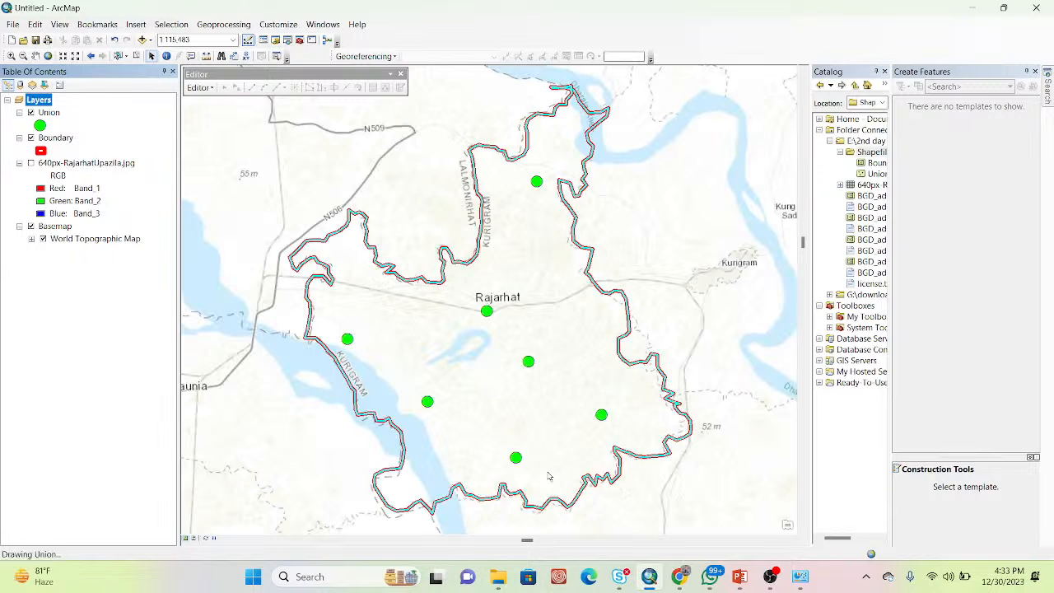
Calculate the Boundary polygon's area in hectares into its Area field, using the data frame's coordinate system
{"action": "right_click", "coordinate": [63, 138]}
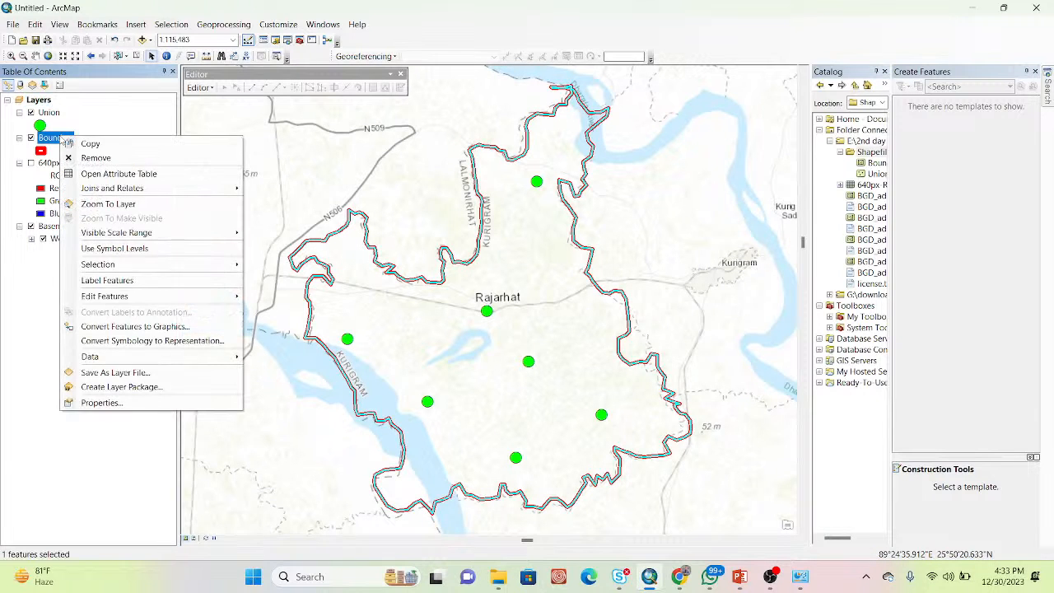
{"action": "left_click", "coordinate": [93, 173]}
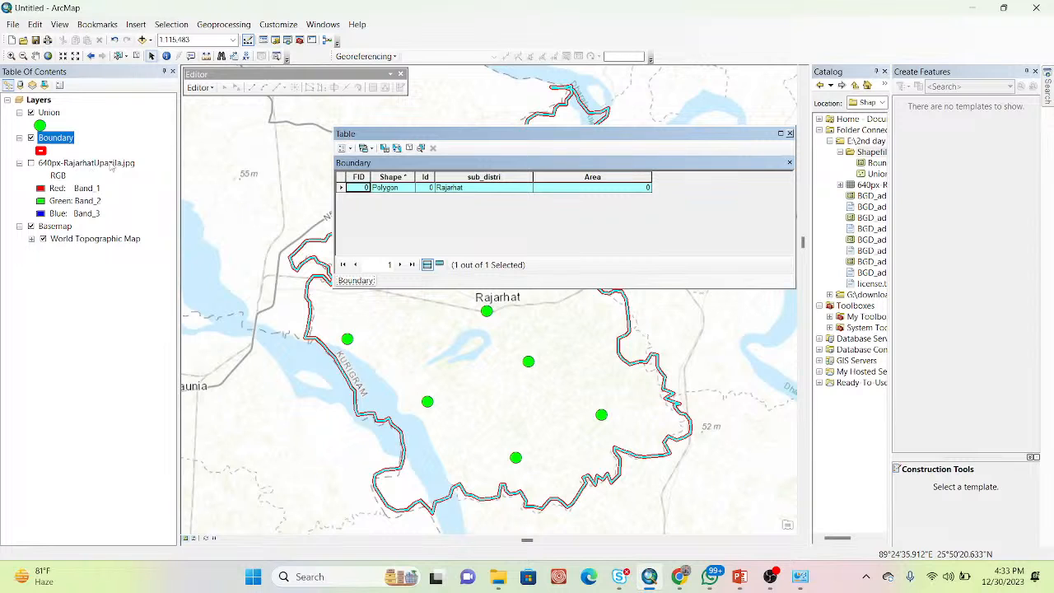
{"action": "right_click", "coordinate": [564, 176]}
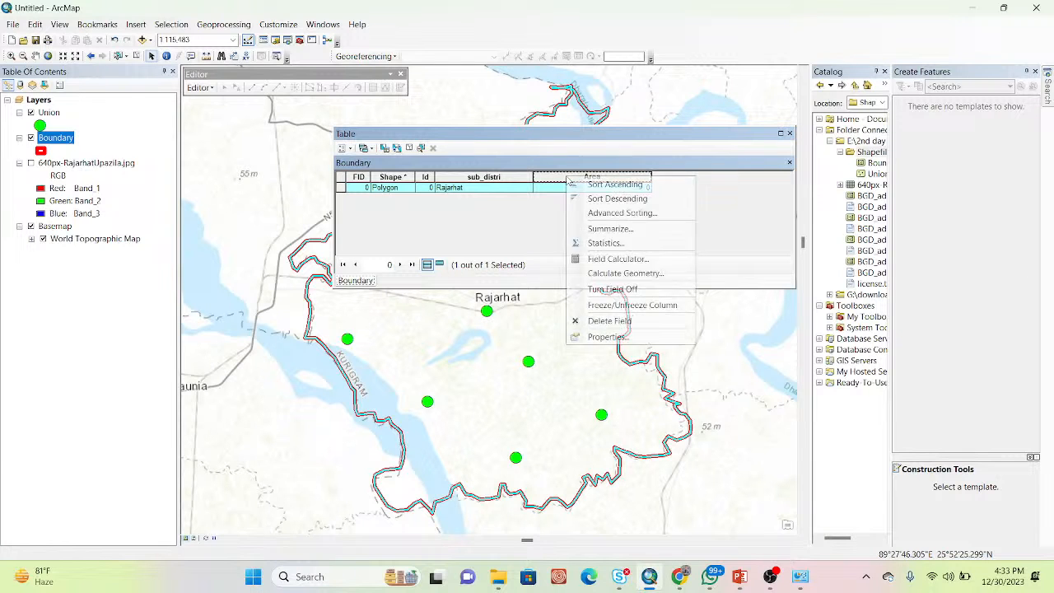
{"action": "left_click", "coordinate": [621, 276]}
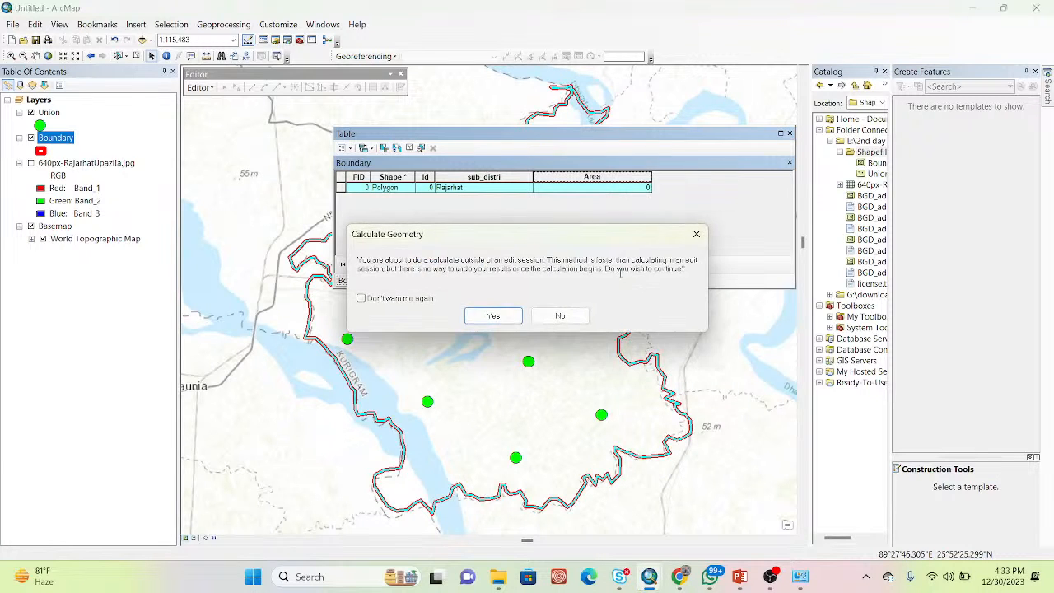
{"action": "left_click", "coordinate": [499, 320]}
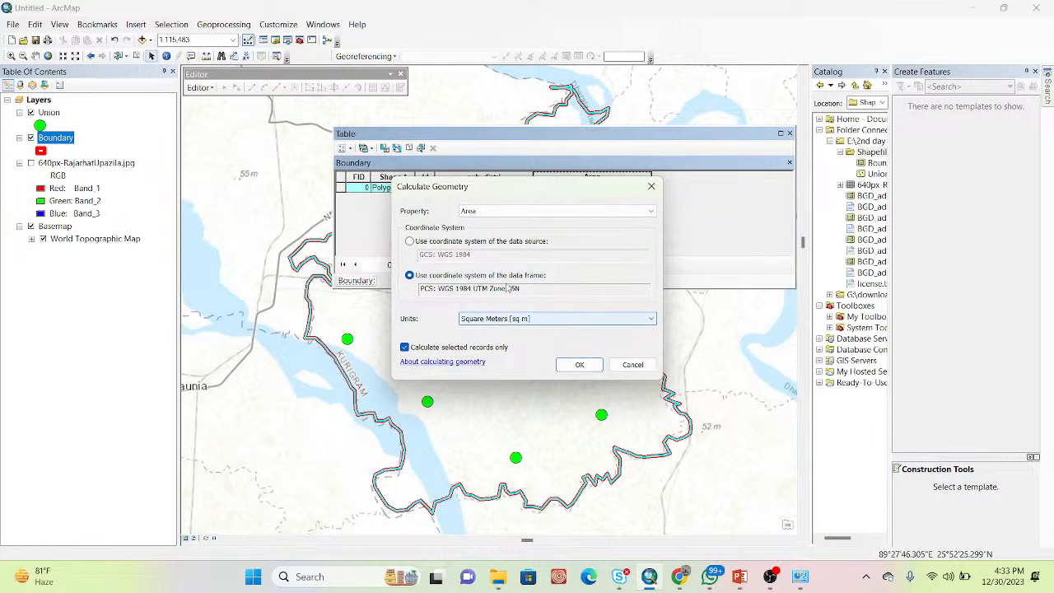
{"action": "left_click", "coordinate": [520, 211]}
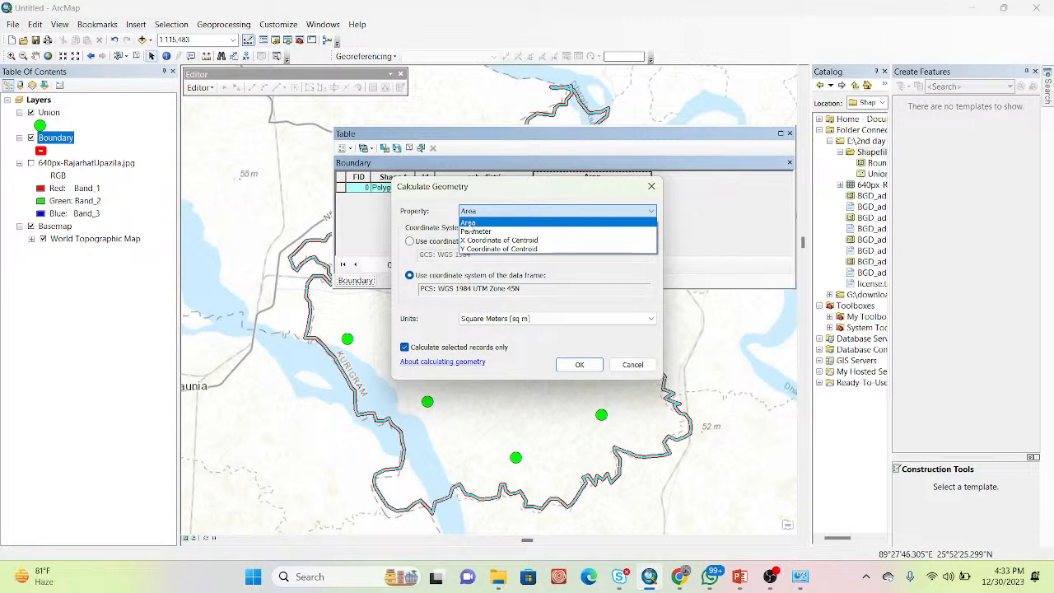
{"action": "left_click", "coordinate": [469, 224]}
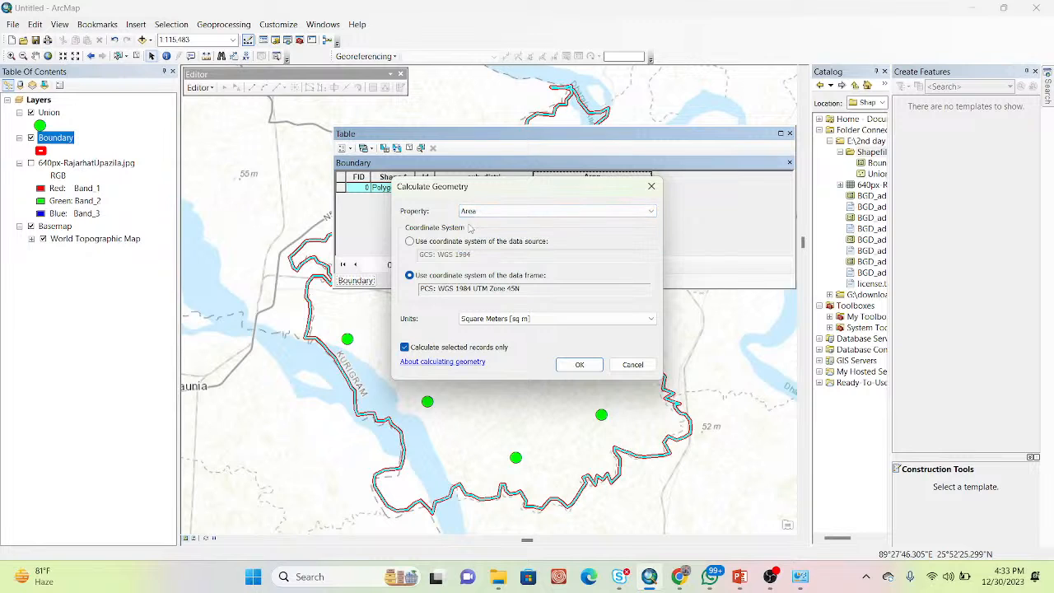
{"action": "left_click", "coordinate": [532, 318]}
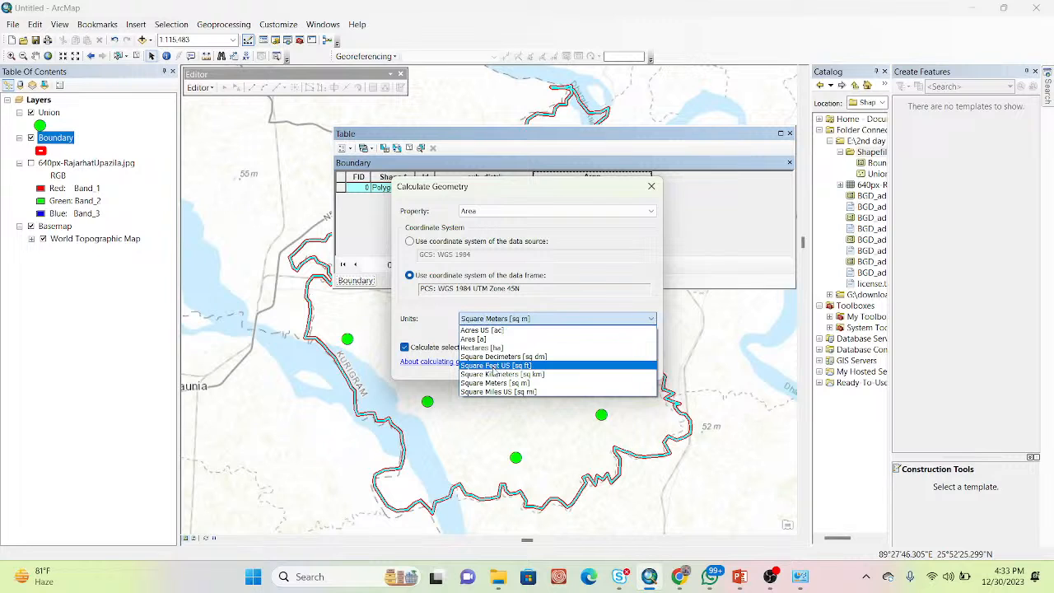
{"action": "left_click", "coordinate": [483, 348]}
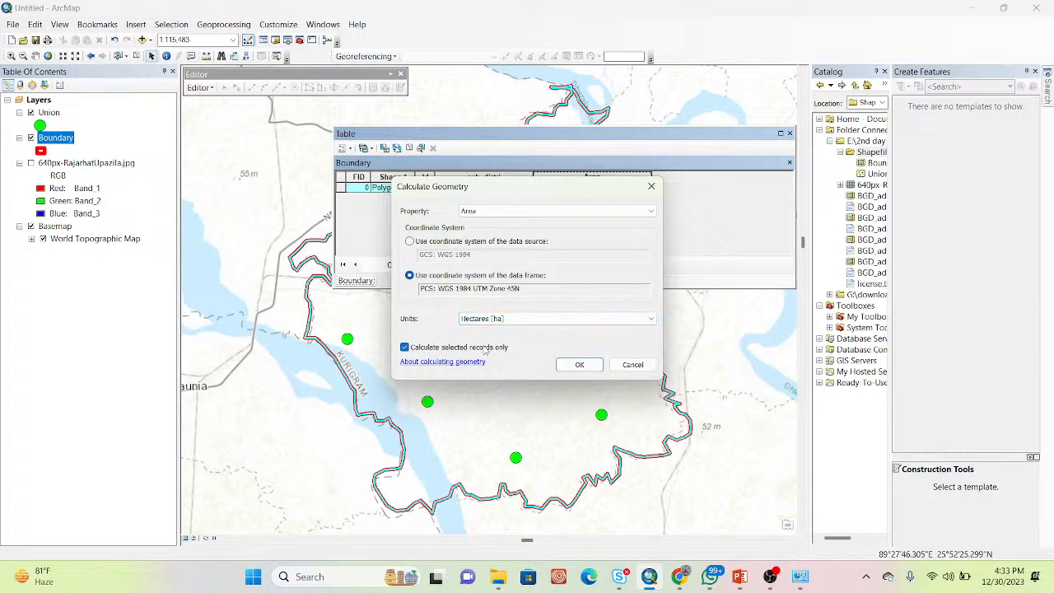
{"action": "left_click", "coordinate": [578, 364]}
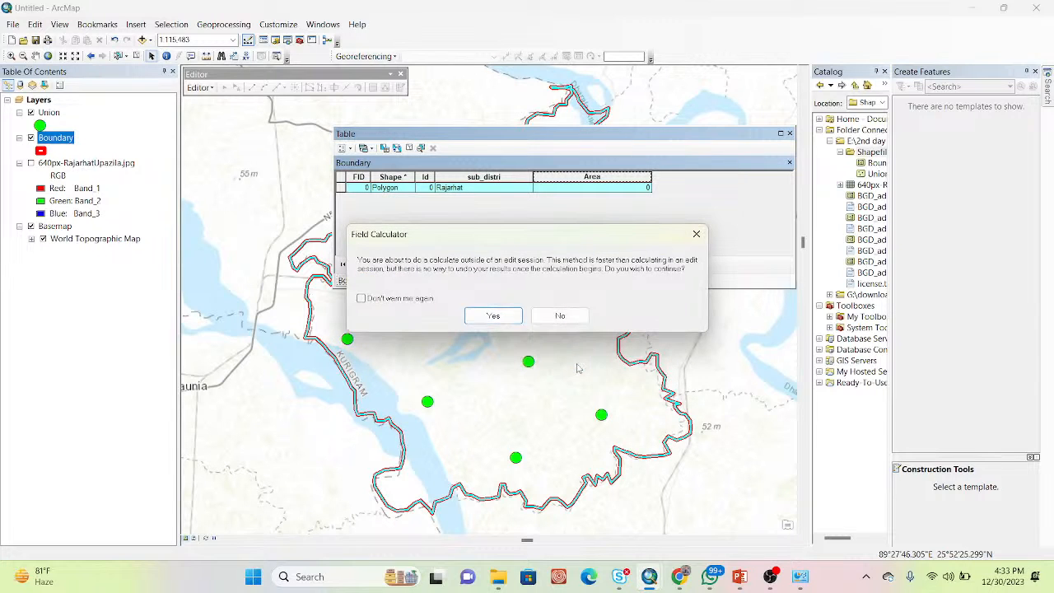
{"action": "left_click", "coordinate": [493, 316]}
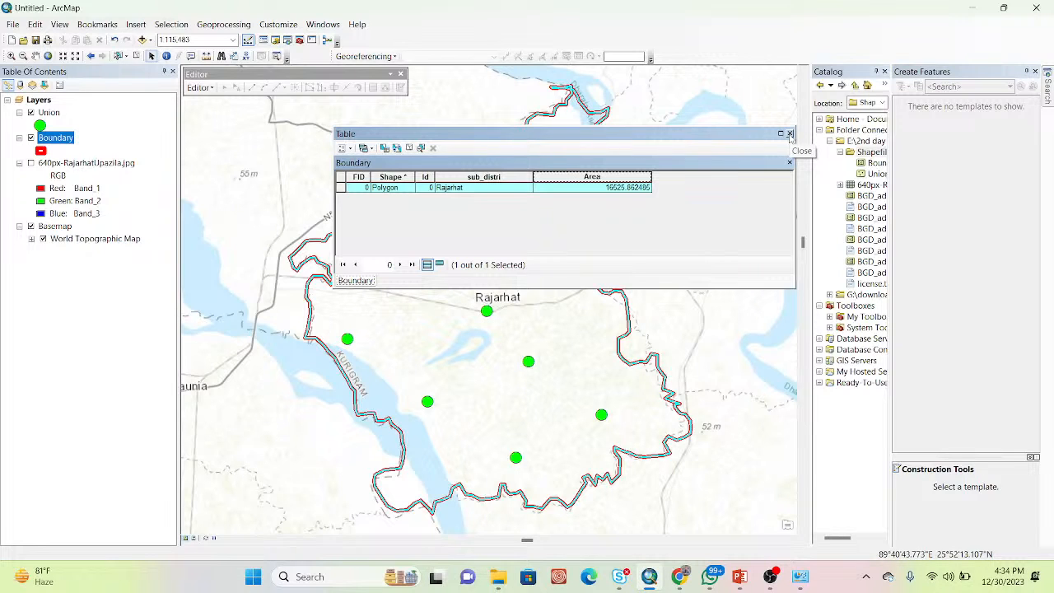
Switch on the 640px-RajarhatUpazila.jpg layer and close the Boundary attribute table
{"action": "left_click", "coordinate": [31, 163]}
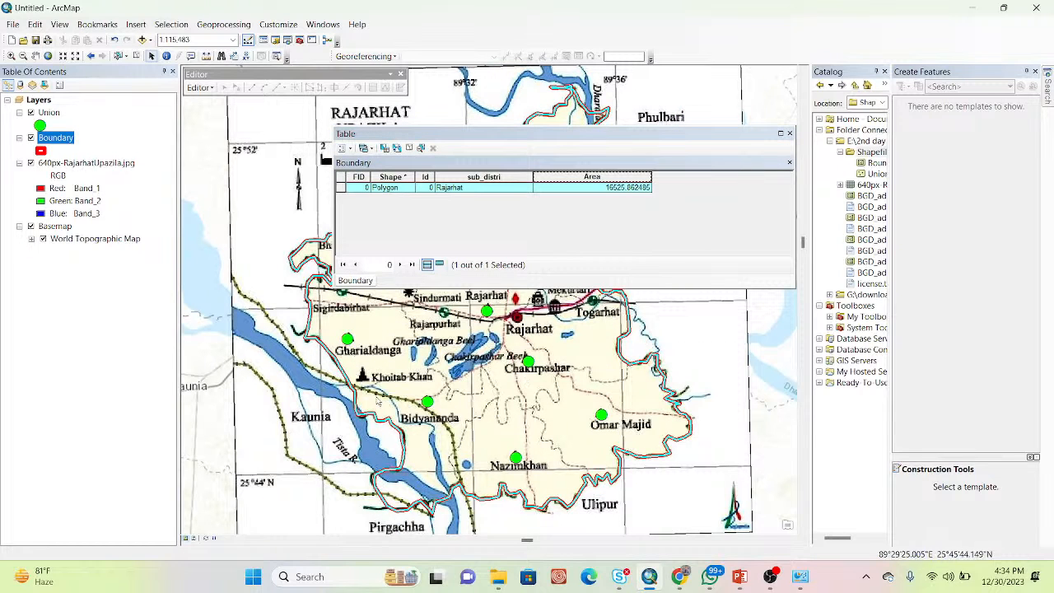
{"action": "left_click", "coordinate": [789, 133]}
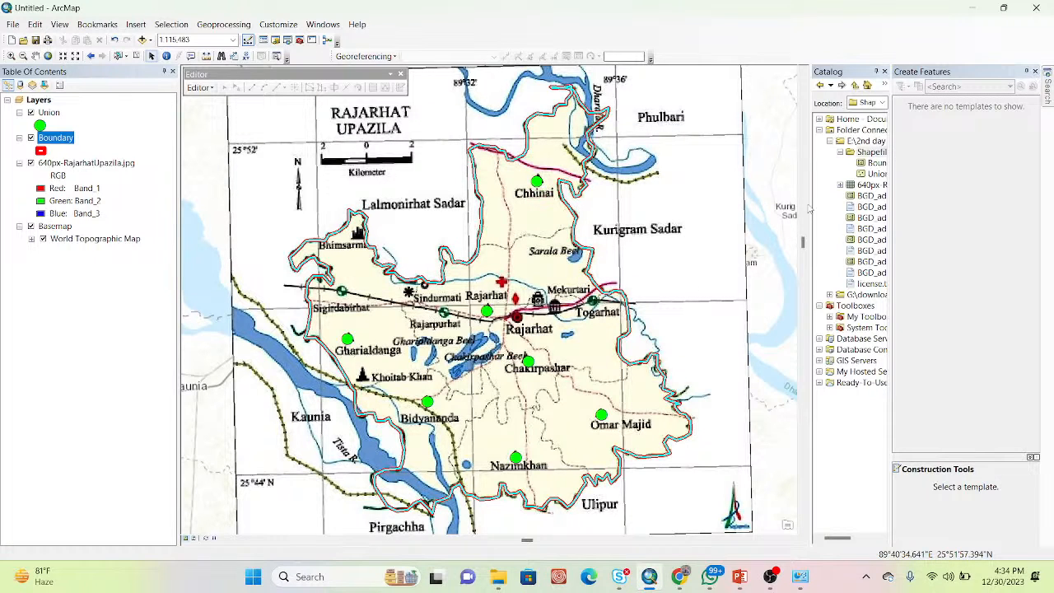
Start a new shapefile in the Shapefile folder, named Road, with the Polyline feature type
{"action": "left_click_drag", "start_coordinate": [812, 196], "coordinate": [776, 200]}
{"action": "left_click", "coordinate": [838, 154]}
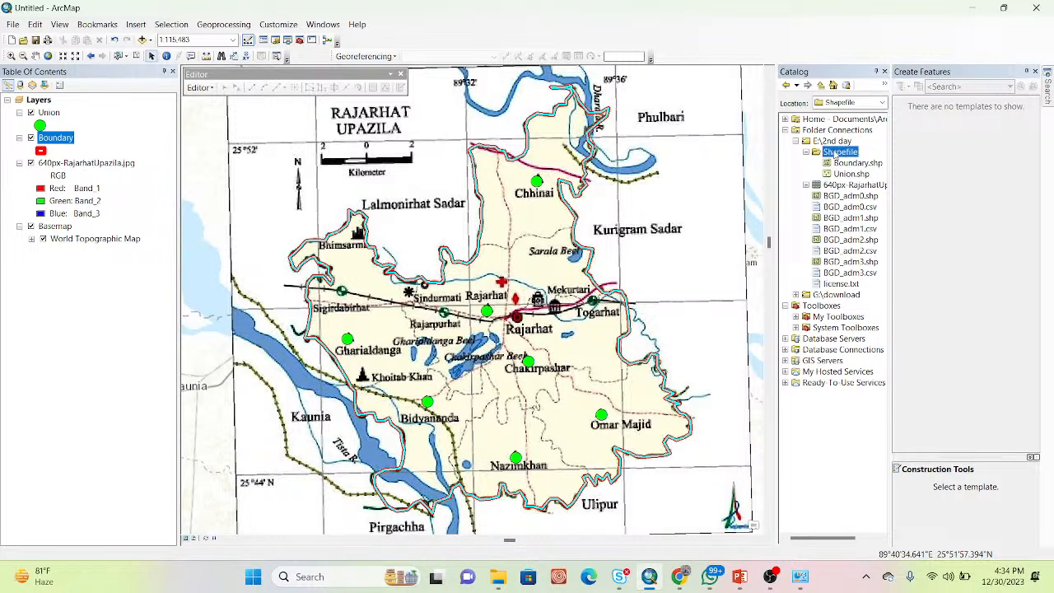
{"action": "right_click", "coordinate": [839, 156]}
{"action": "mouse_move", "coordinate": [898, 238]}
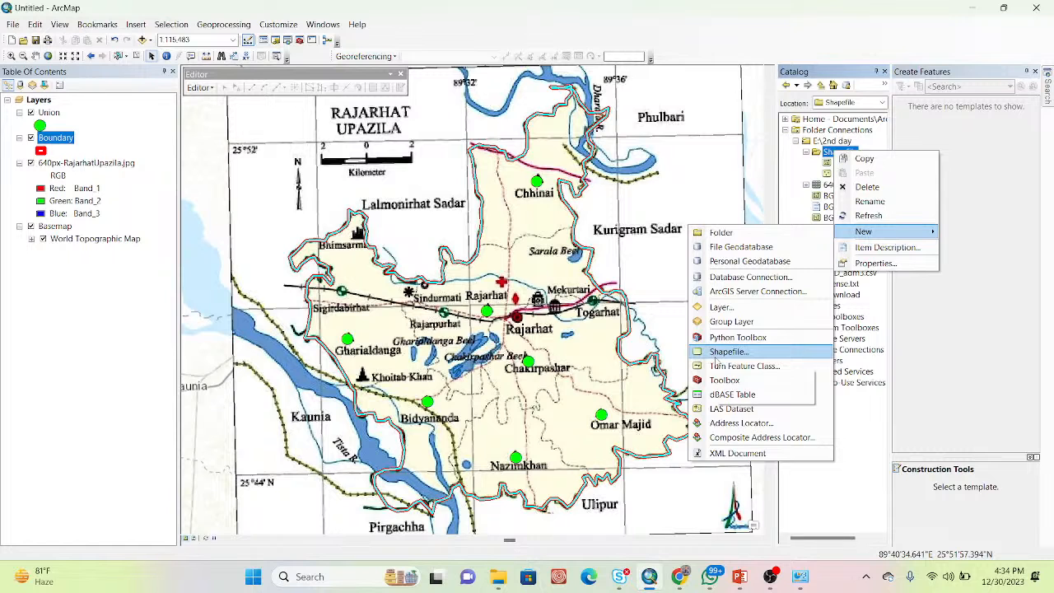
{"action": "left_click", "coordinate": [718, 352]}
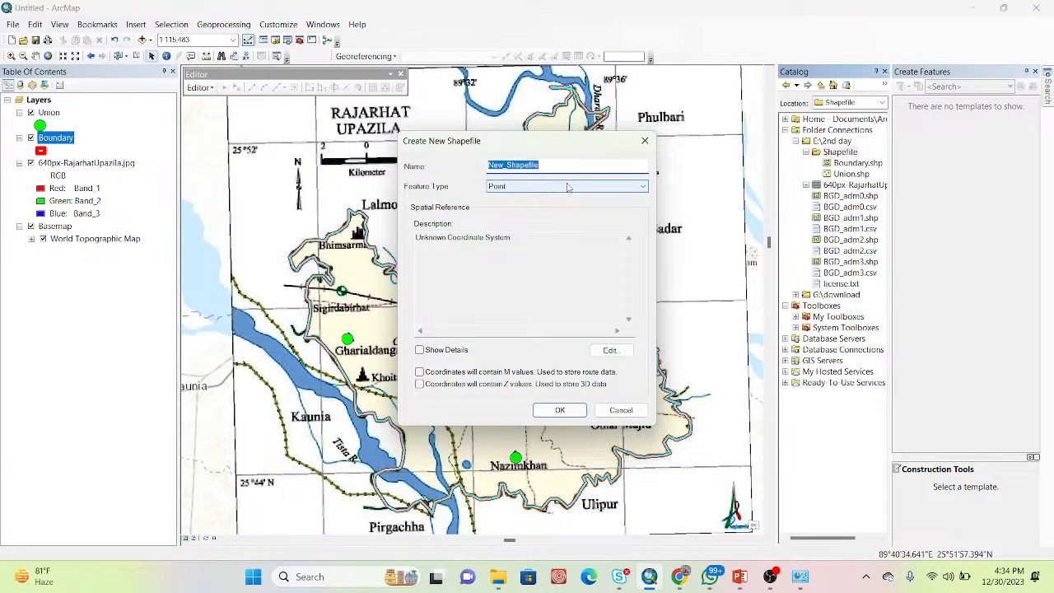
{"action": "type", "text": "Road"}
{"action": "left_click", "coordinate": [623, 188]}
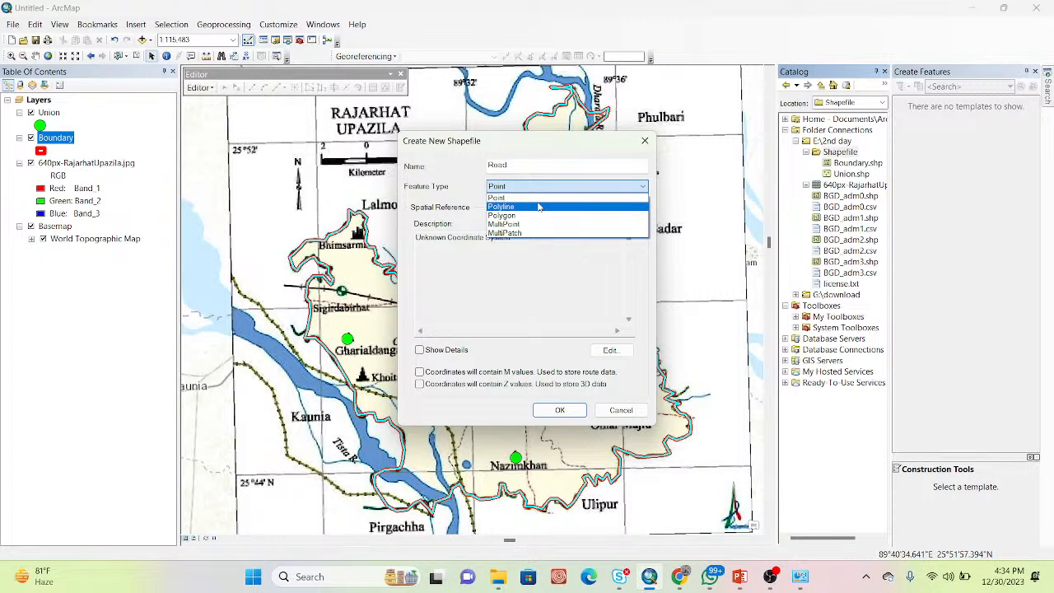
{"action": "left_click", "coordinate": [538, 206]}
Assign the WGS 1984 geographic coordinate system to the Road polyline shapefile and create it
{"action": "left_click", "coordinate": [607, 349]}
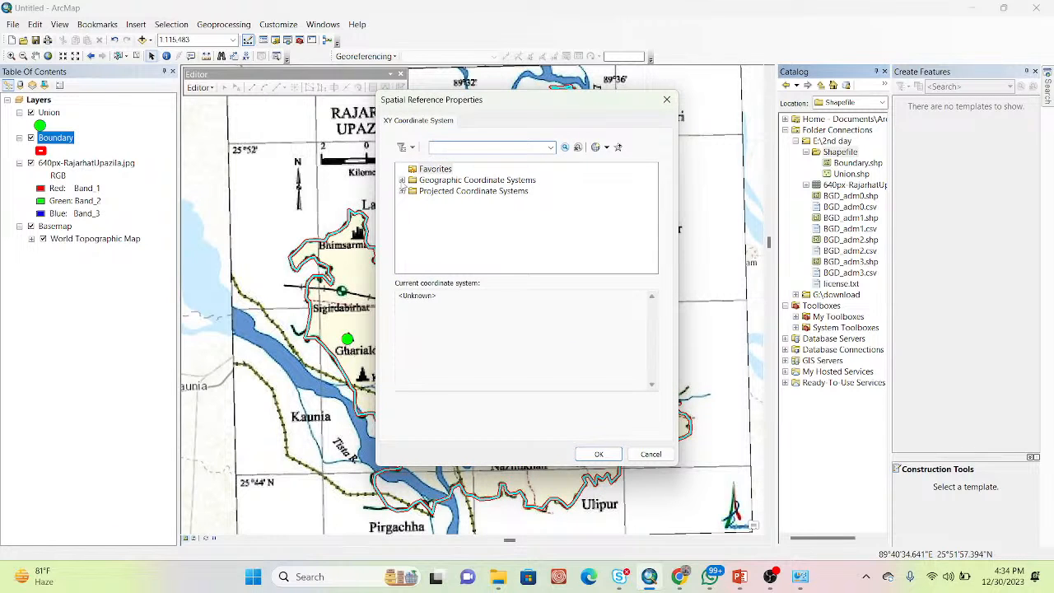
{"action": "left_click", "coordinate": [401, 179]}
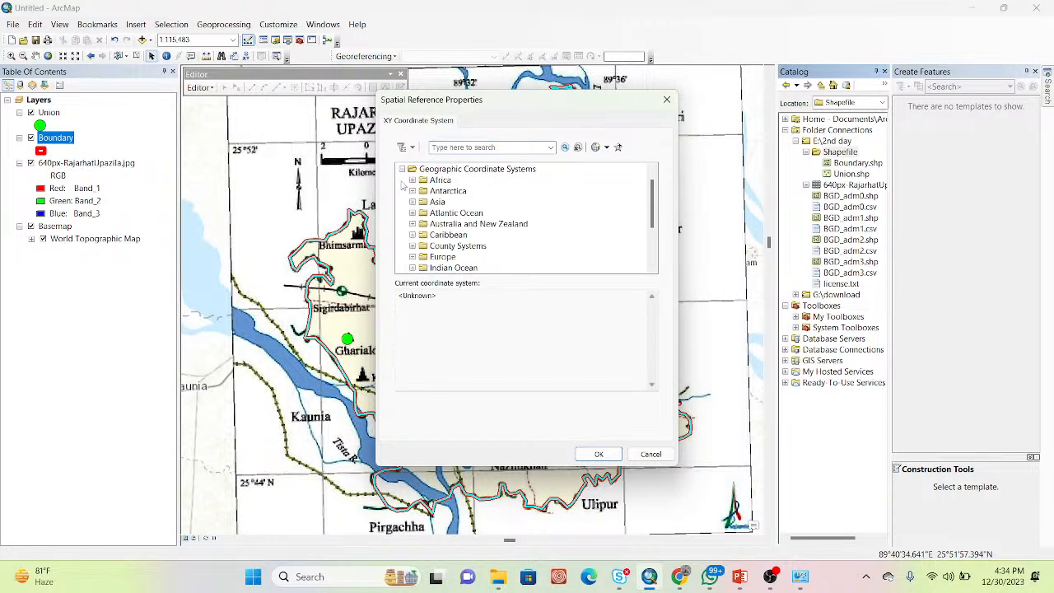
{"action": "left_click", "coordinate": [654, 258]}
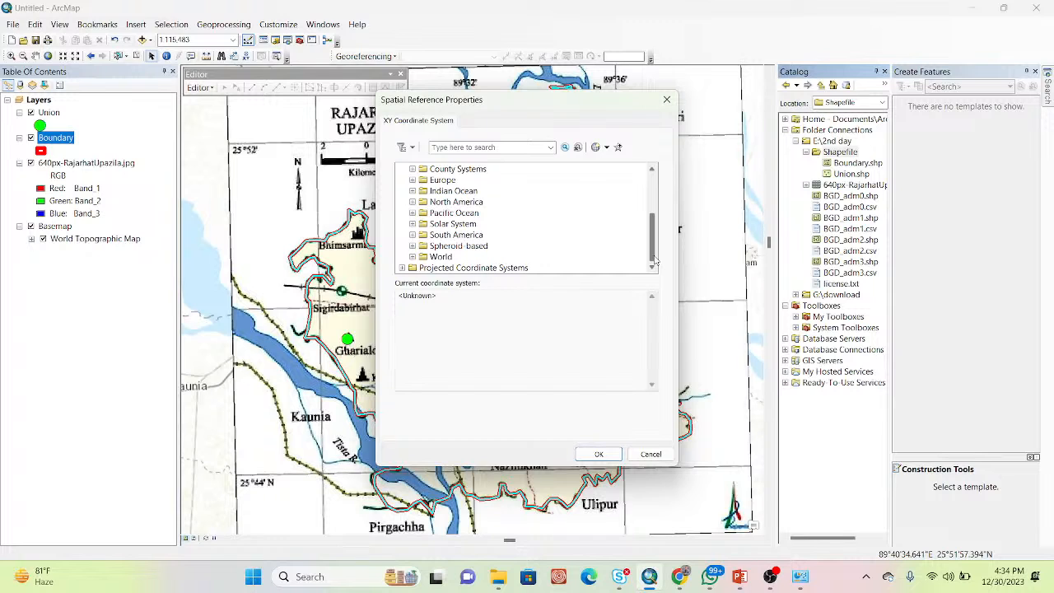
{"action": "left_click", "coordinate": [412, 256]}
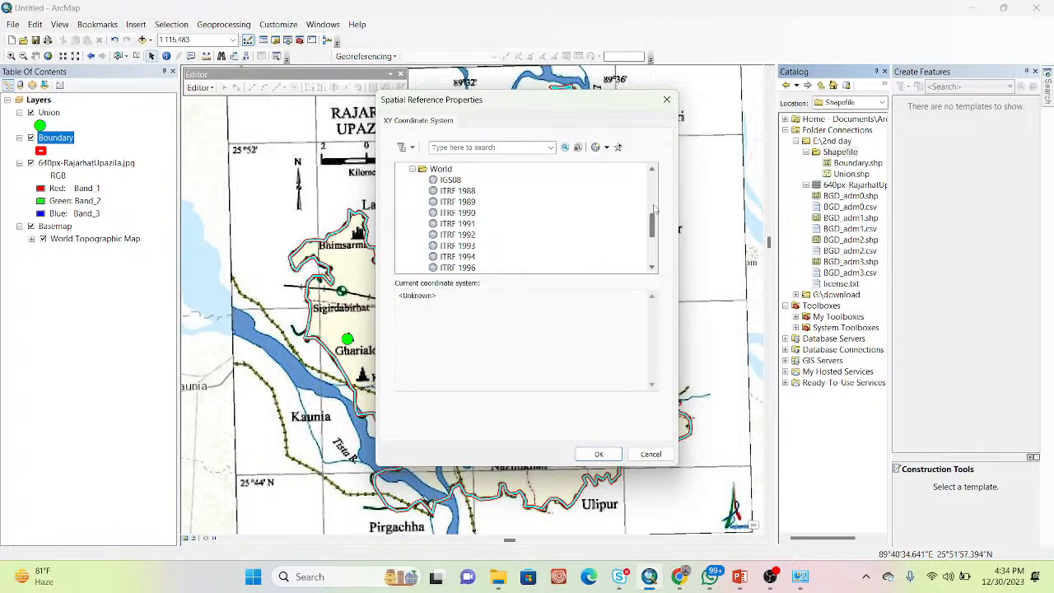
{"action": "left_click_drag", "start_coordinate": [653, 222], "coordinate": [657, 251]}
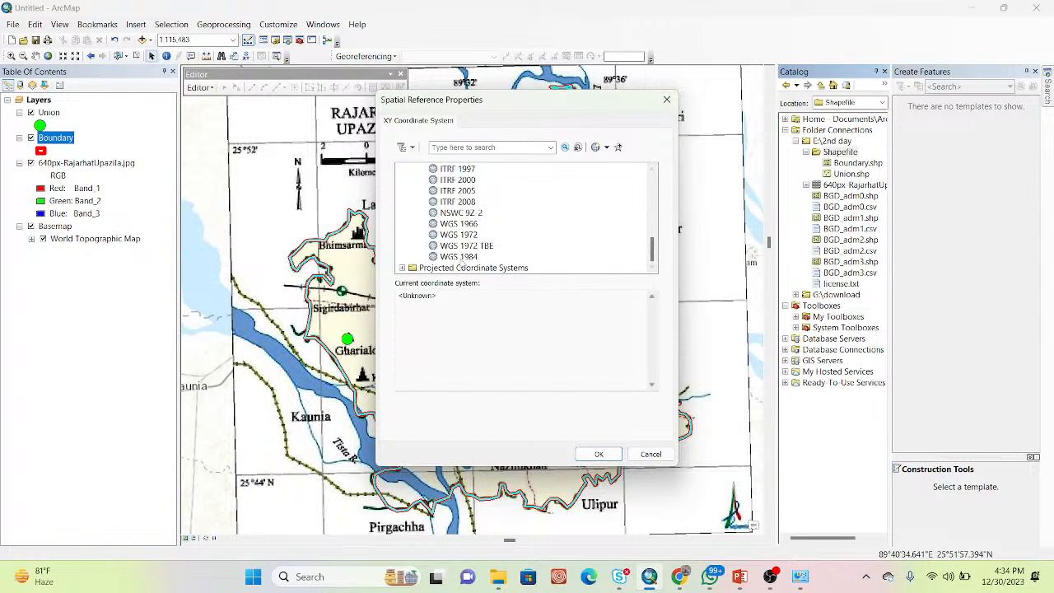
{"action": "left_click", "coordinate": [460, 258]}
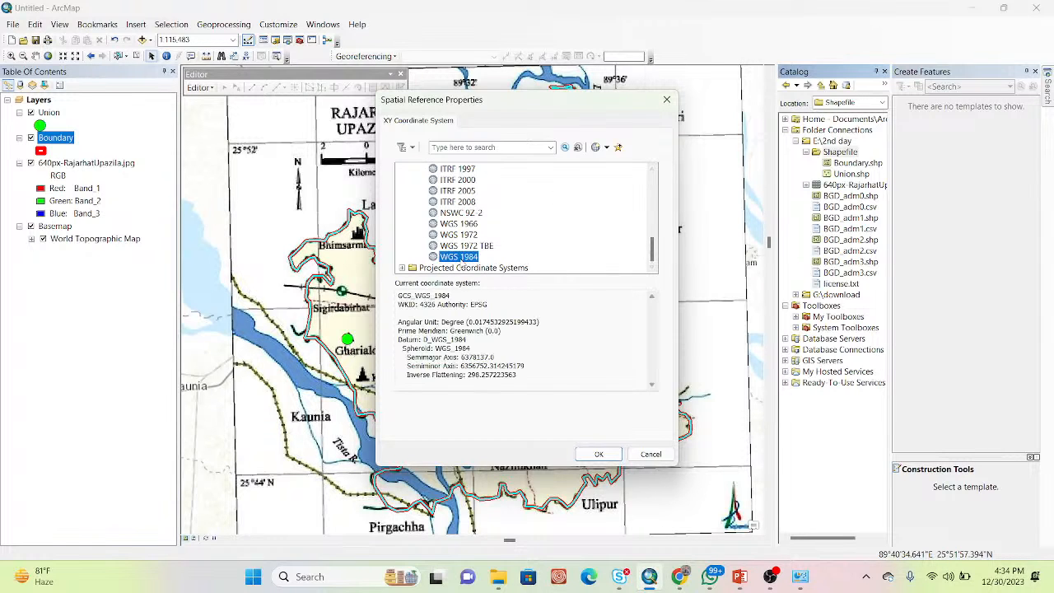
{"action": "left_click", "coordinate": [598, 454]}
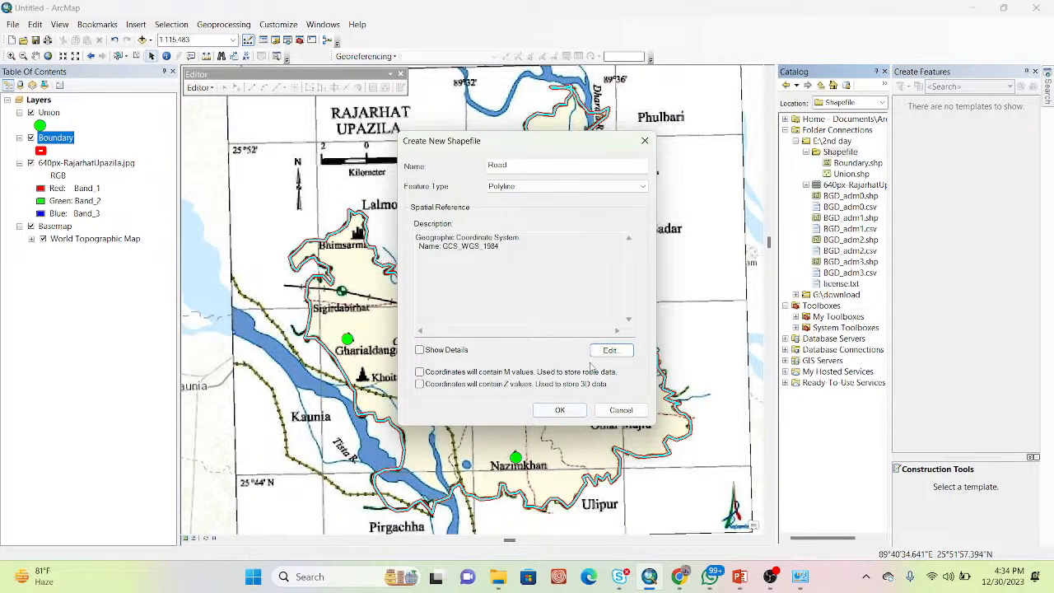
{"action": "left_click", "coordinate": [559, 410]}
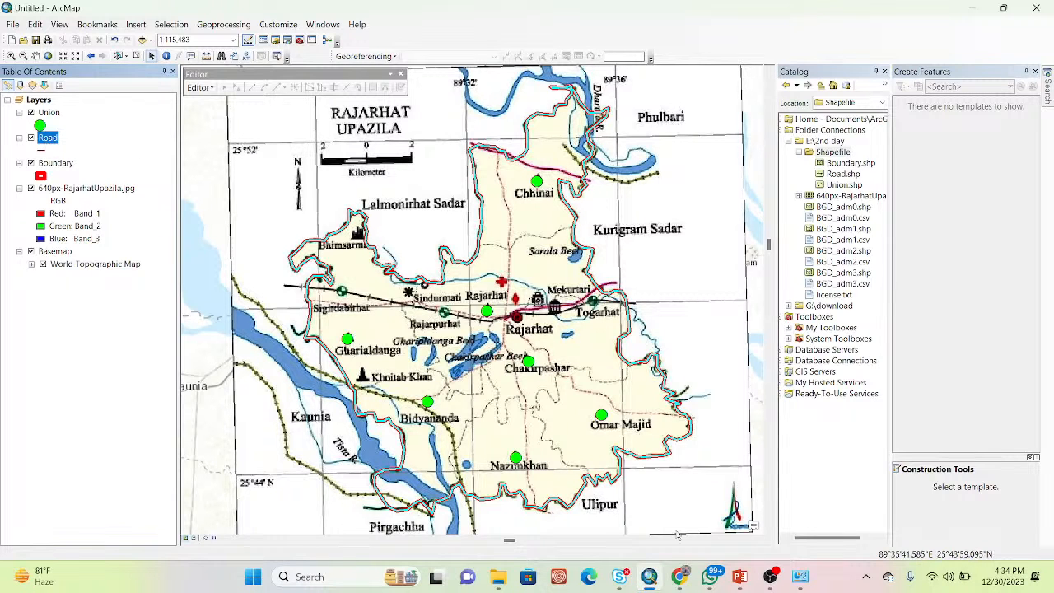
Switch to the Google Meet call, check the list of participants, and return to ArcMap
{"action": "mouse_move", "coordinate": [679, 576]}
{"action": "left_click", "coordinate": [613, 512]}
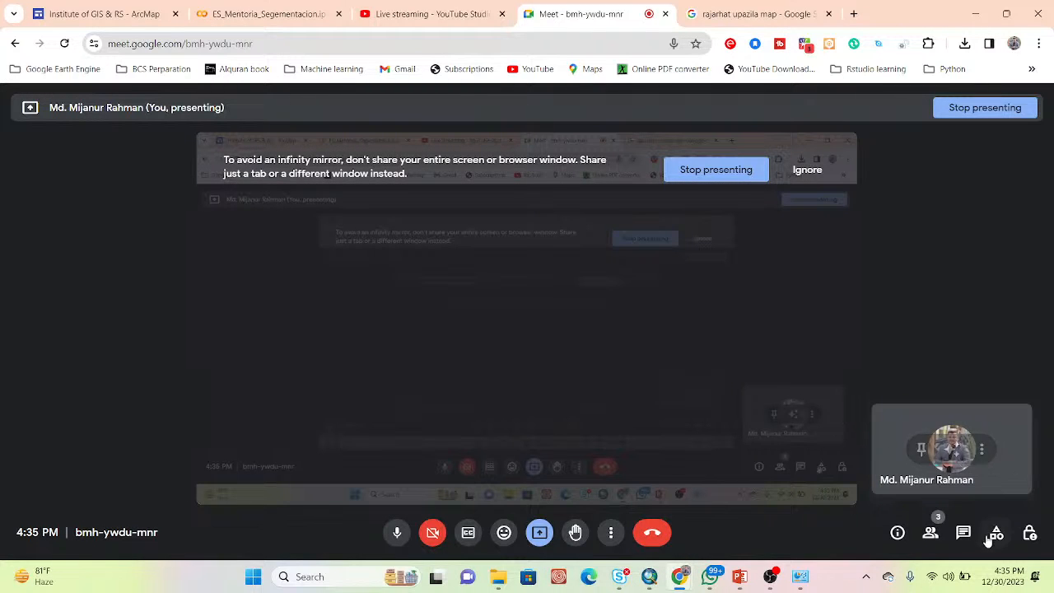
{"action": "left_click", "coordinate": [930, 532]}
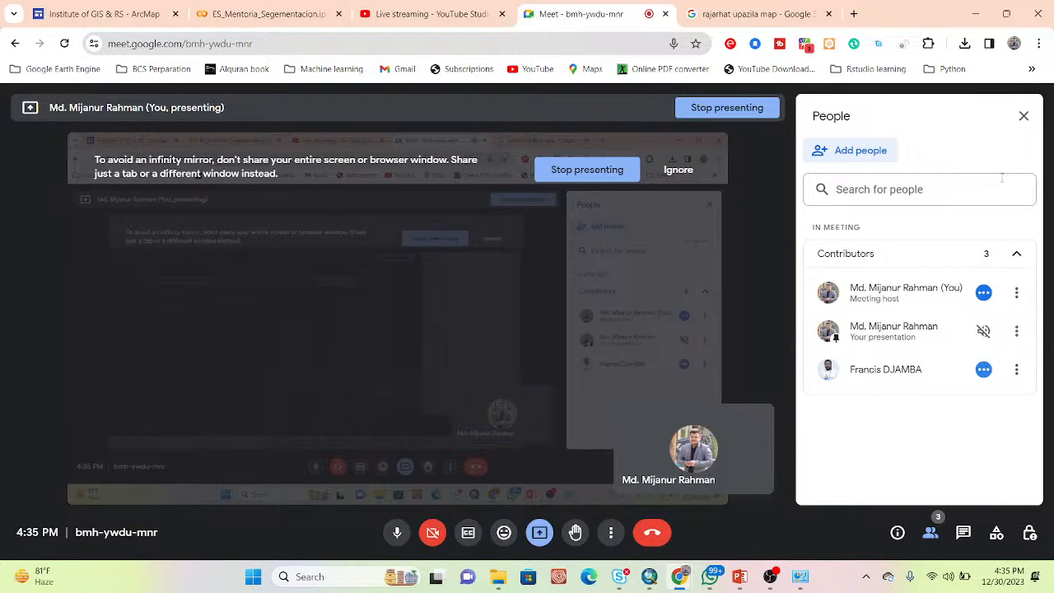
{"action": "left_click", "coordinate": [1023, 116]}
{"action": "left_click", "coordinate": [975, 14]}
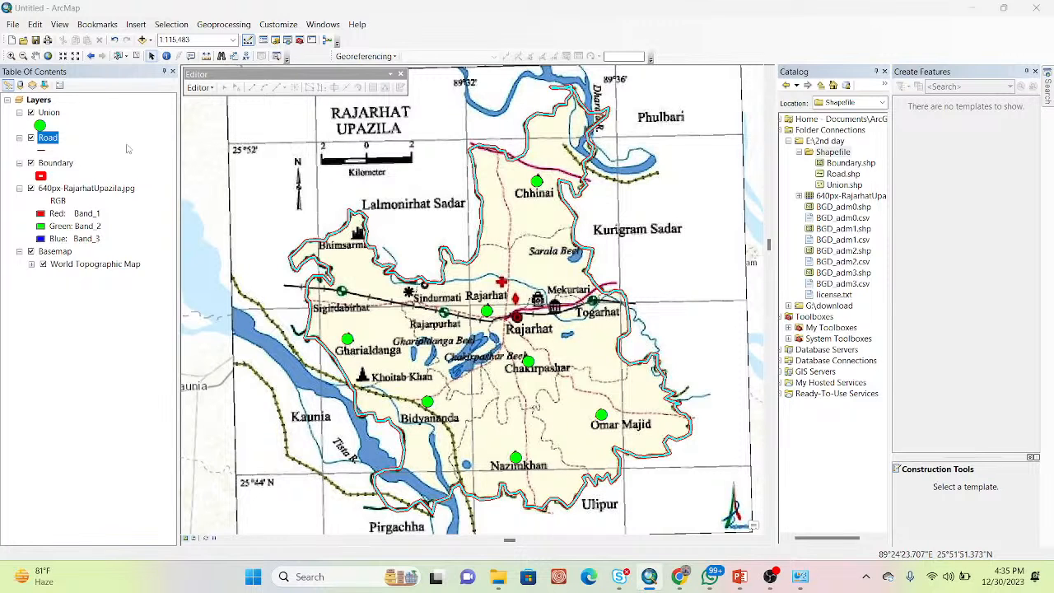
Start an edit session on the Road layer and choose the Road template with the Line construction tool
{"action": "right_click", "coordinate": [47, 140]}
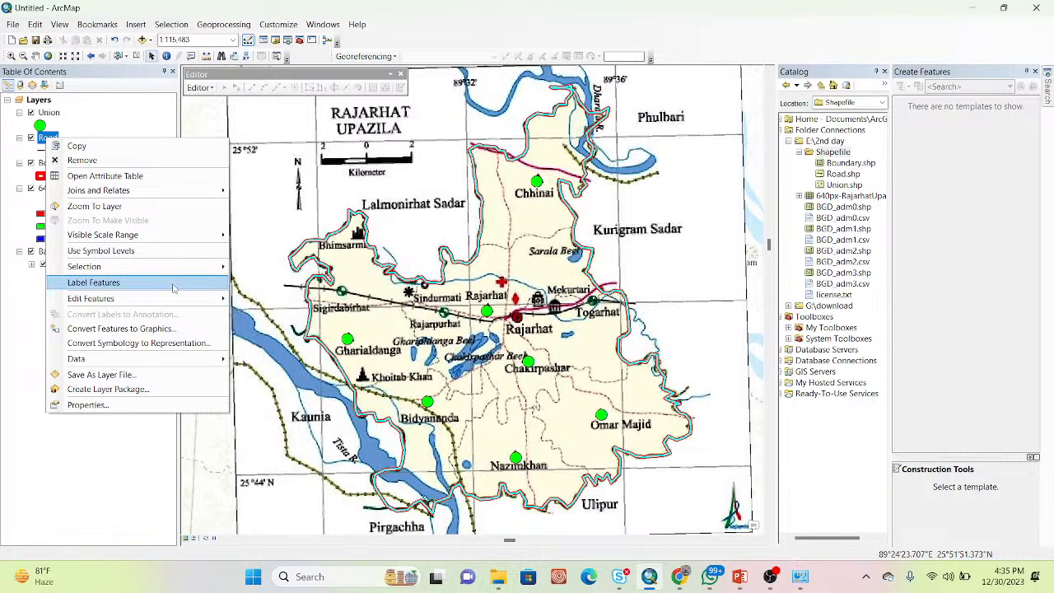
{"action": "mouse_move", "coordinate": [165, 300]}
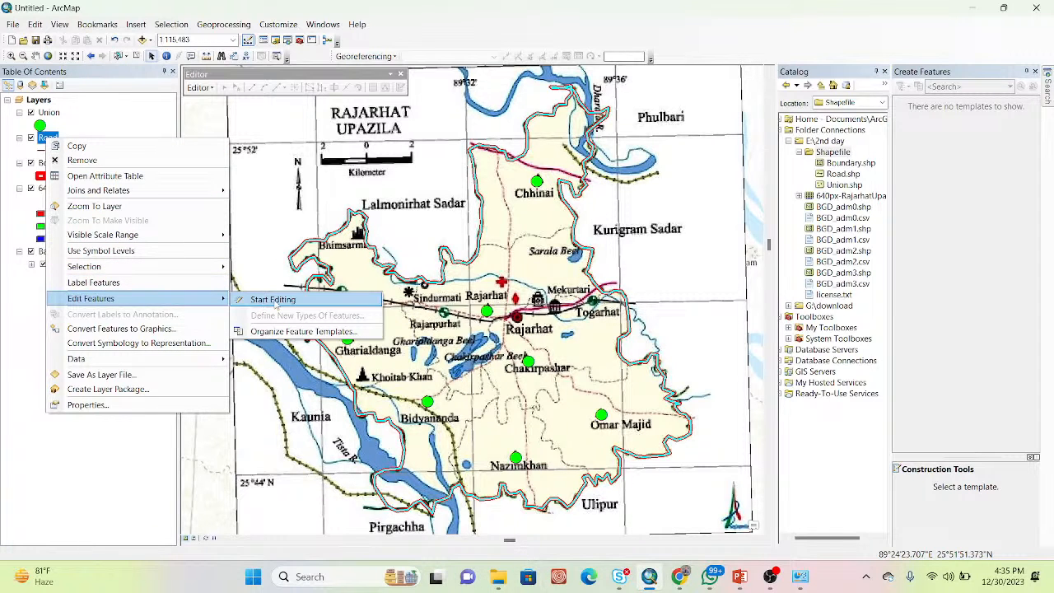
{"action": "left_click", "coordinate": [262, 302]}
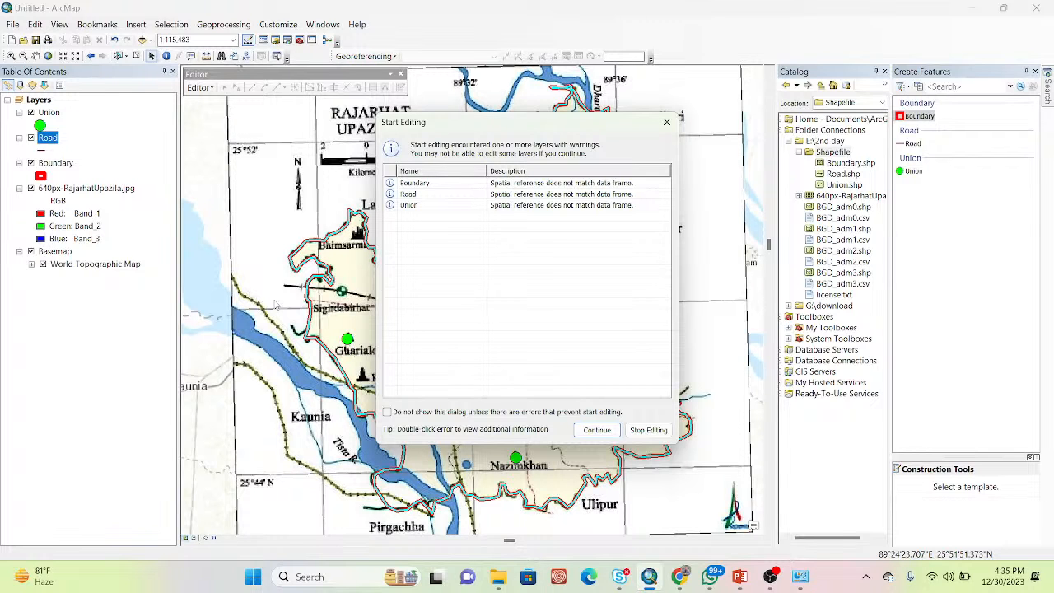
{"action": "left_click", "coordinate": [599, 430]}
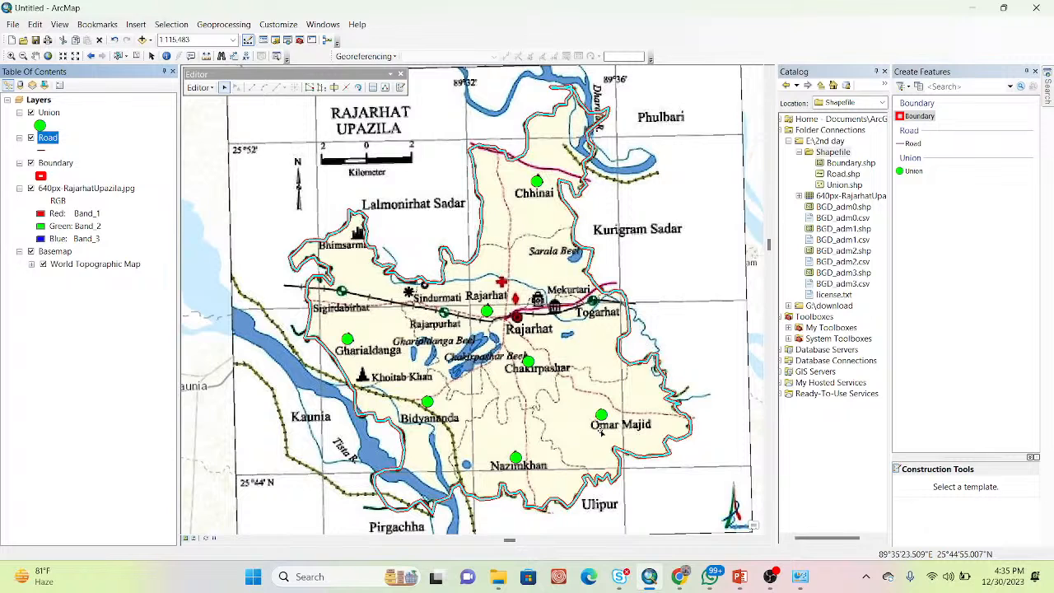
{"action": "left_click", "coordinate": [912, 144]}
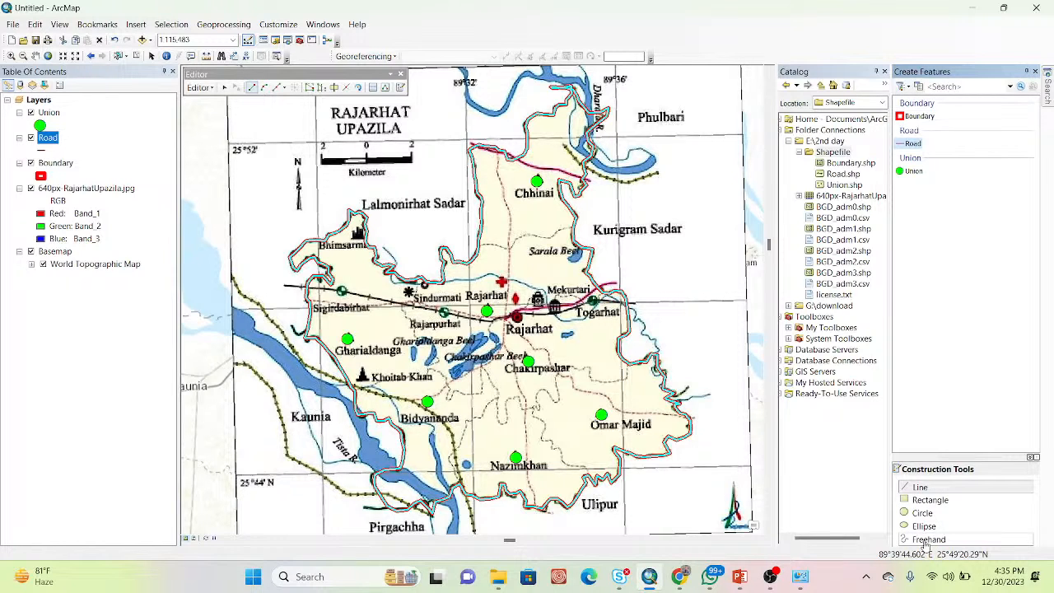
{"action": "left_click", "coordinate": [917, 487]}
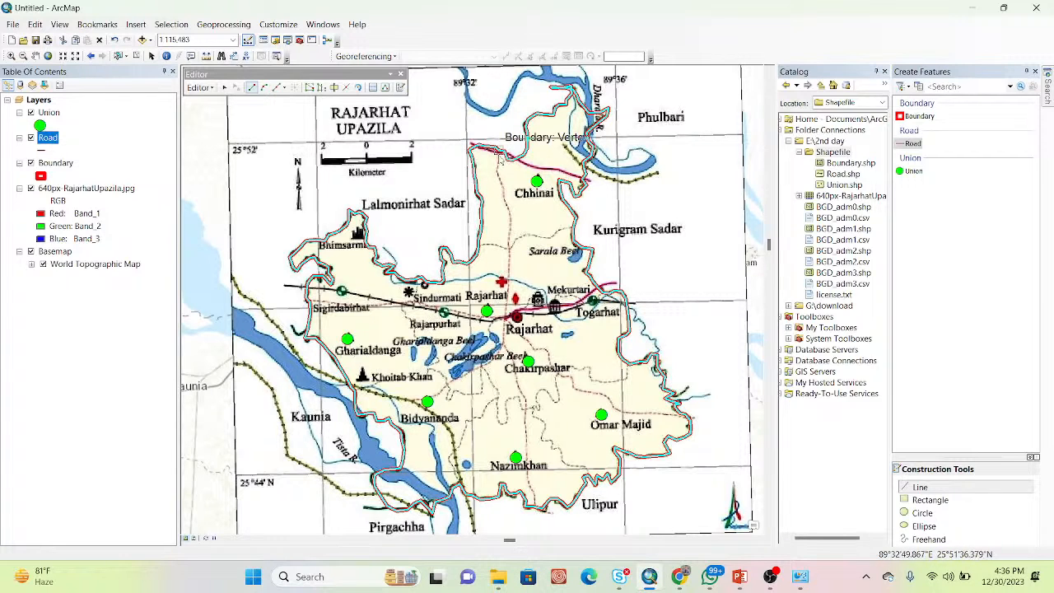
Digitize the road from the northern boundary west of Chhinai, south through Rajarhat, to the Bidyananda union point, and finish the line
{"action": "left_click", "coordinate": [497, 161]}
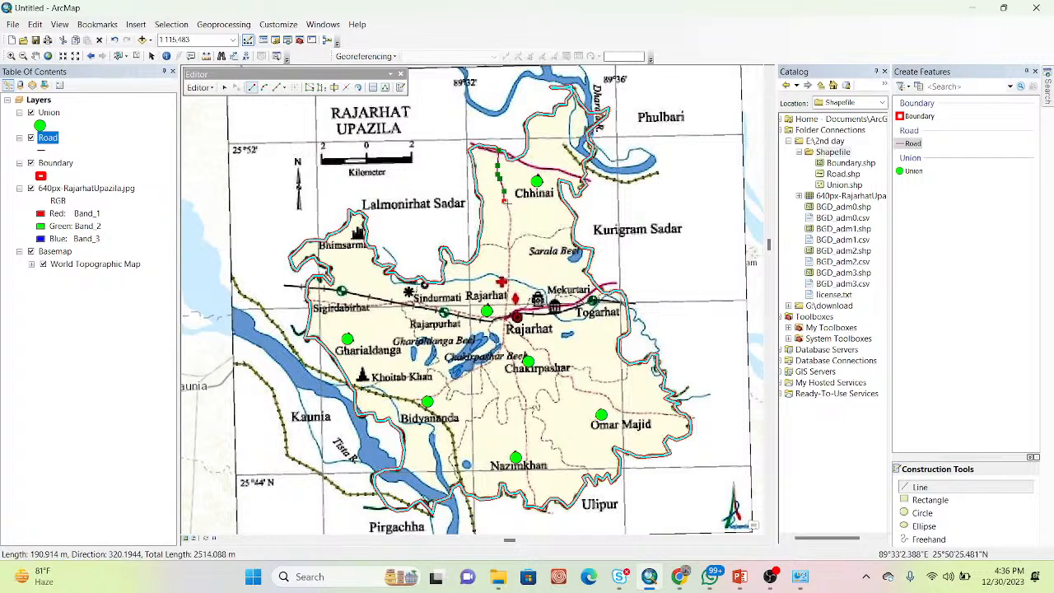
{"action": "left_click", "coordinate": [511, 227]}
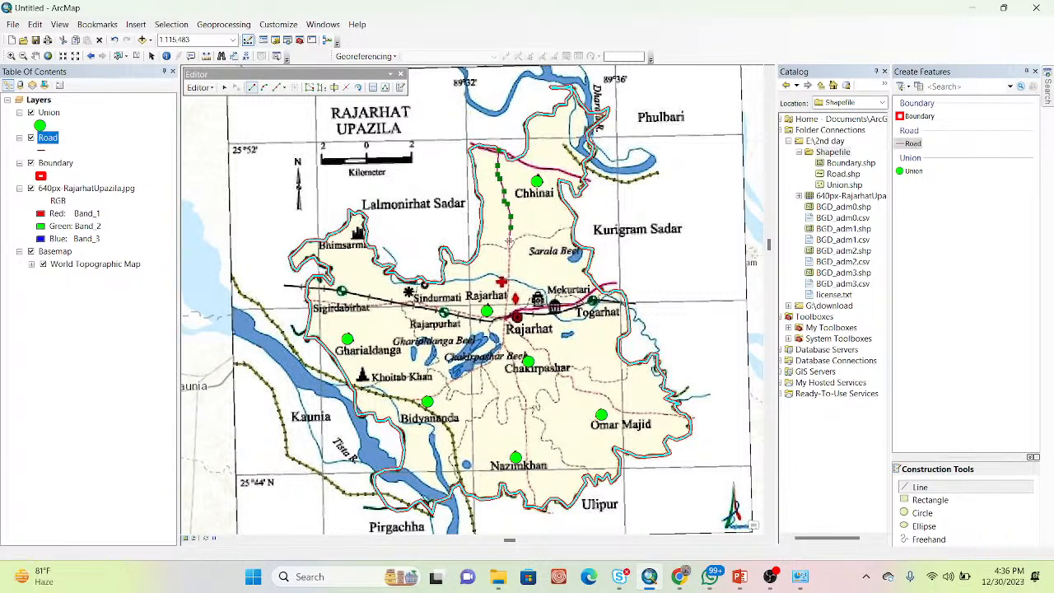
{"action": "left_click", "coordinate": [509, 251]}
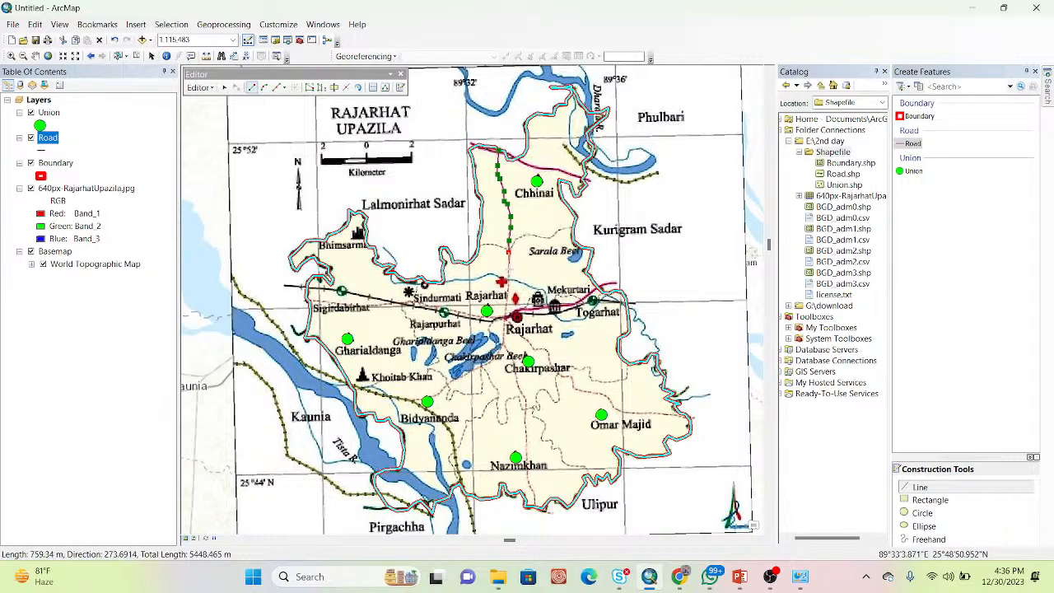
{"action": "left_click", "coordinate": [509, 269]}
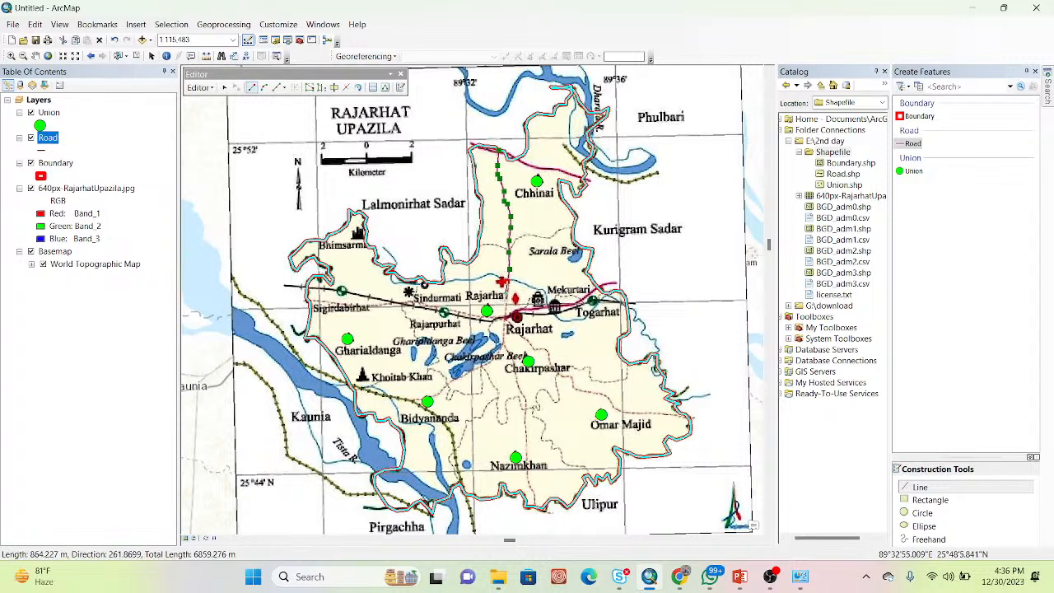
{"action": "left_click", "coordinate": [507, 304]}
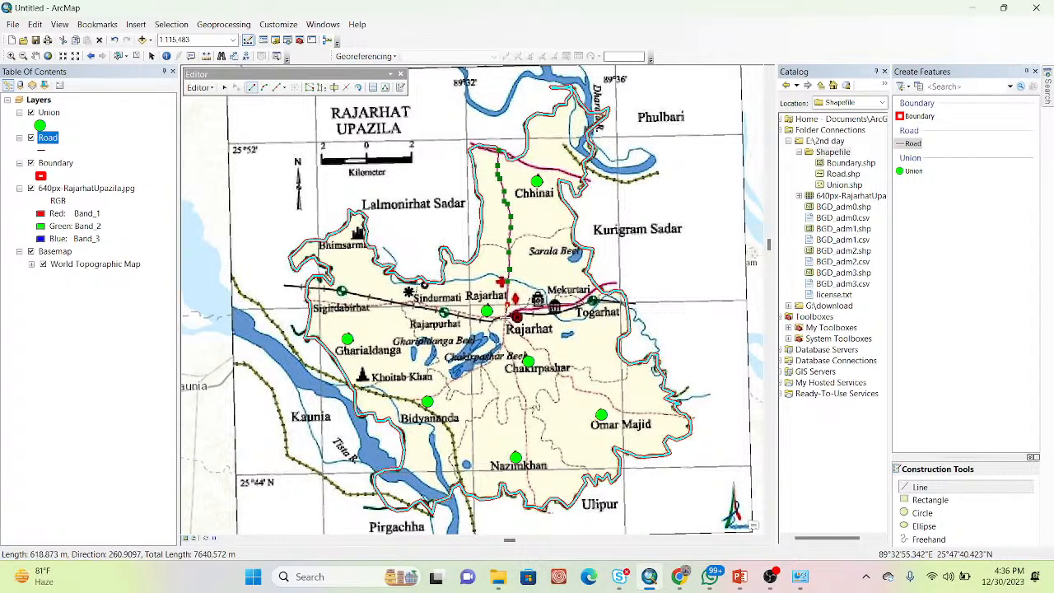
{"action": "left_click", "coordinate": [503, 338]}
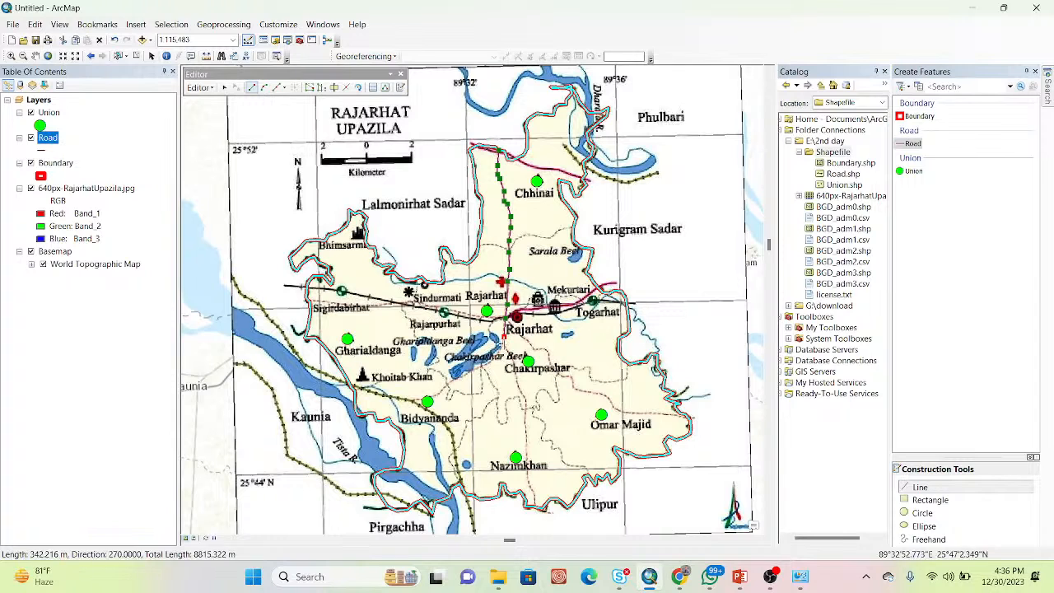
{"action": "left_click", "coordinate": [504, 345]}
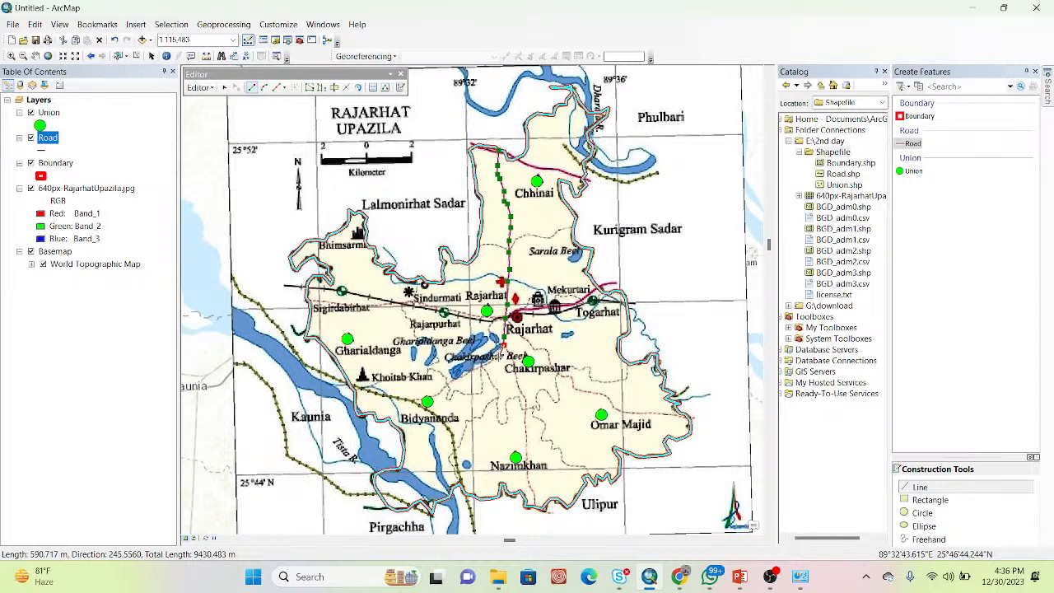
{"action": "left_click", "coordinate": [498, 355]}
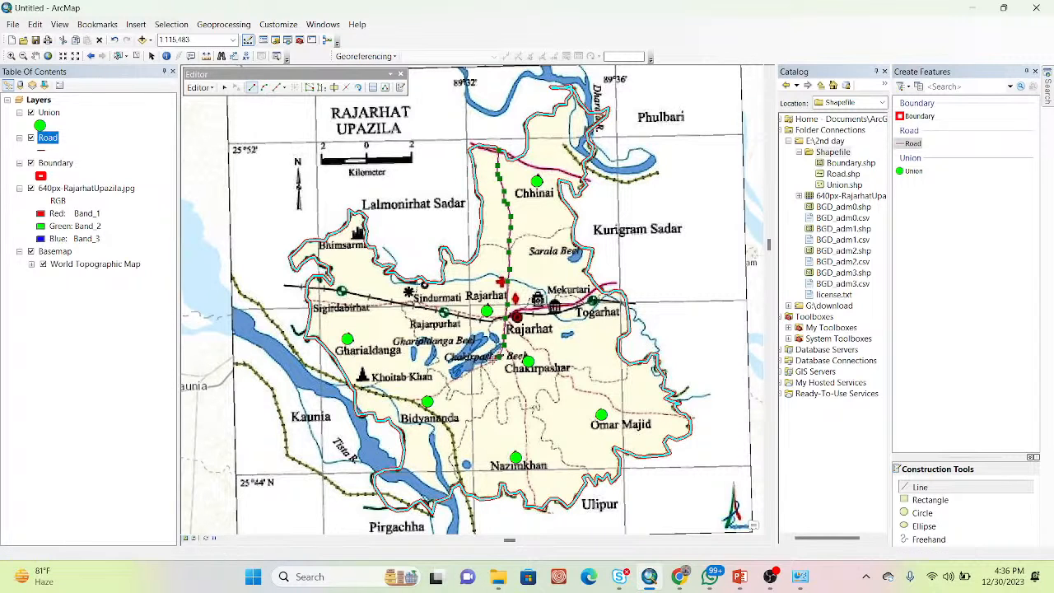
{"action": "left_click", "coordinate": [480, 365]}
{"action": "left_click", "coordinate": [465, 374]}
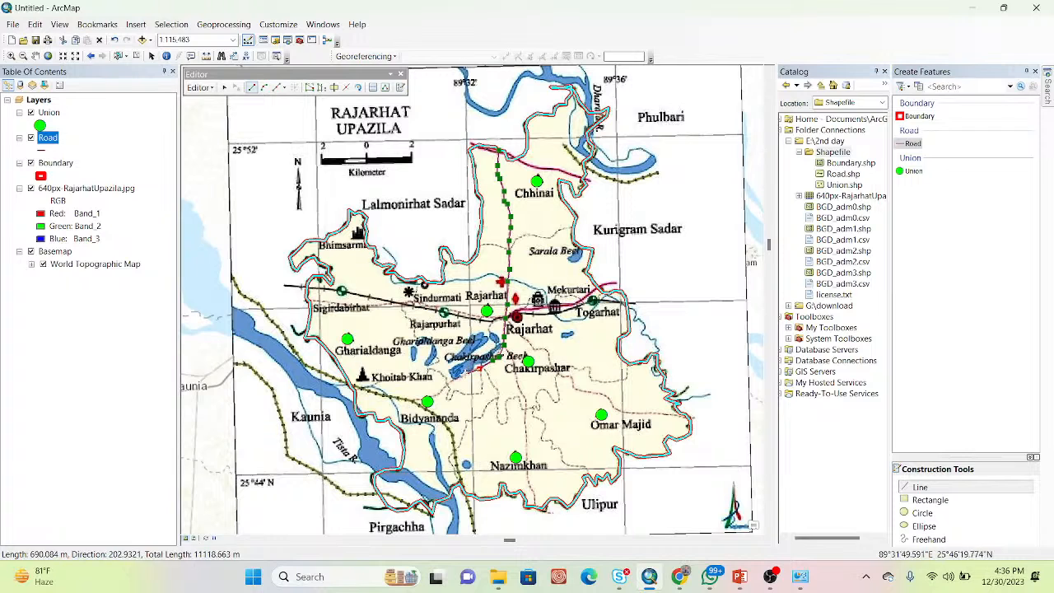
{"action": "left_click", "coordinate": [453, 382]}
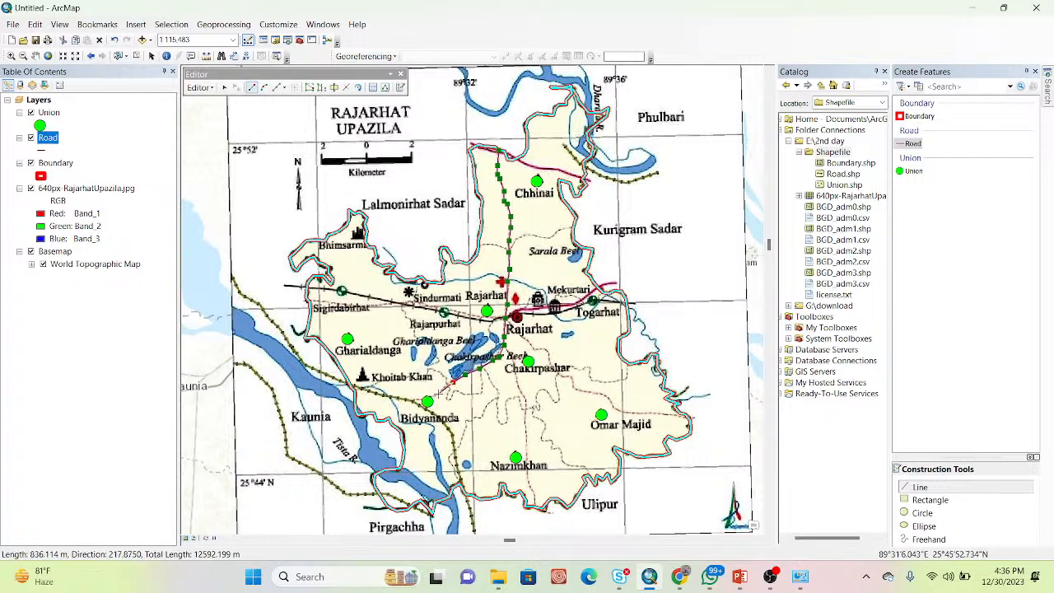
{"action": "left_click", "coordinate": [427, 401]}
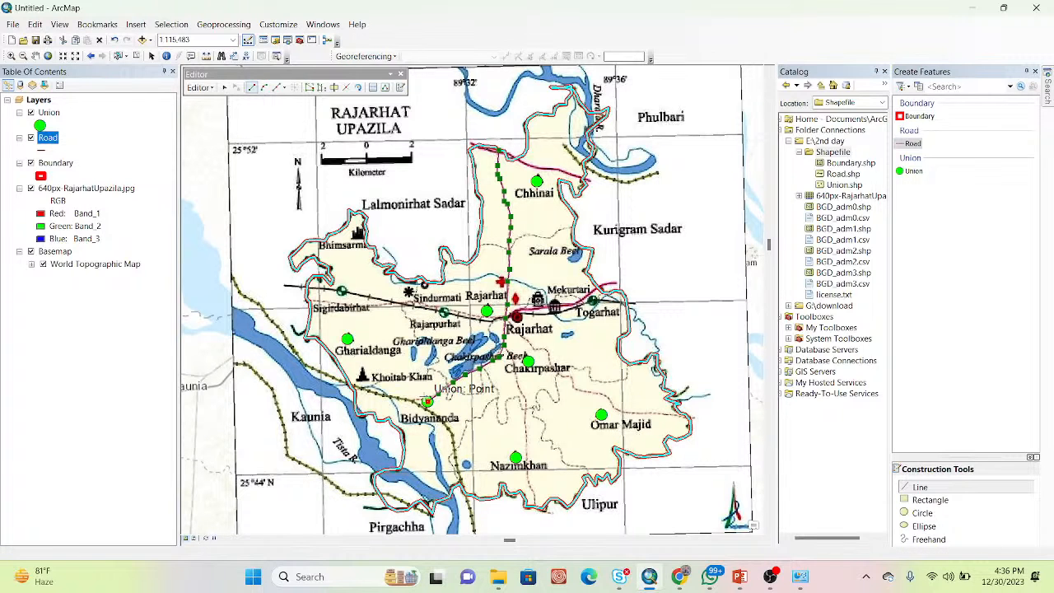
{"action": "key", "text": "F2"}
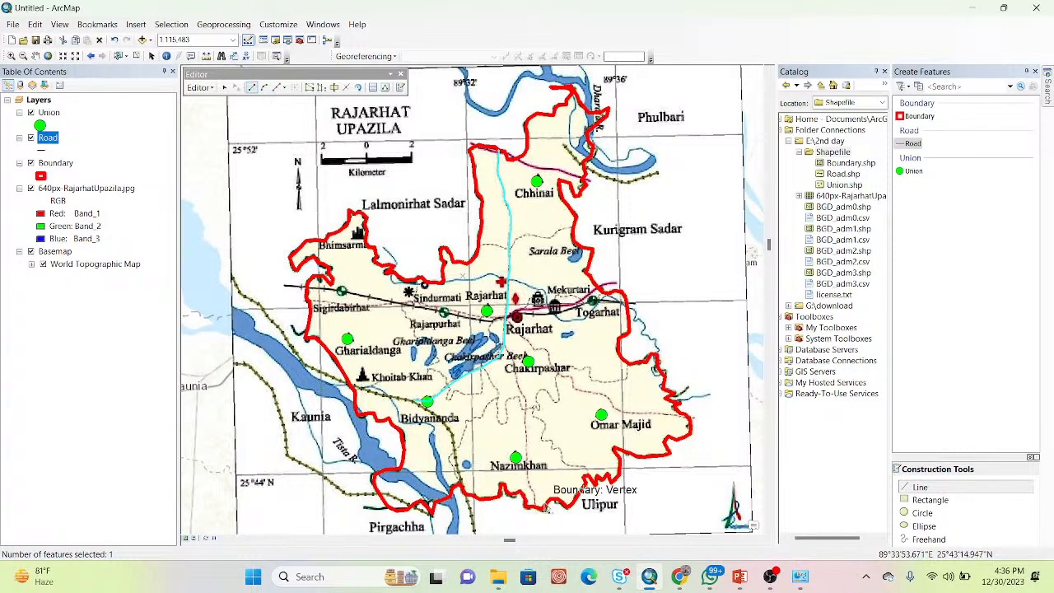
Digitize the road from the bend of the first road near Chakirpashar Beel, south past Nazimkhan to the southern boundary, and finish the line
{"action": "left_click", "coordinate": [503, 346]}
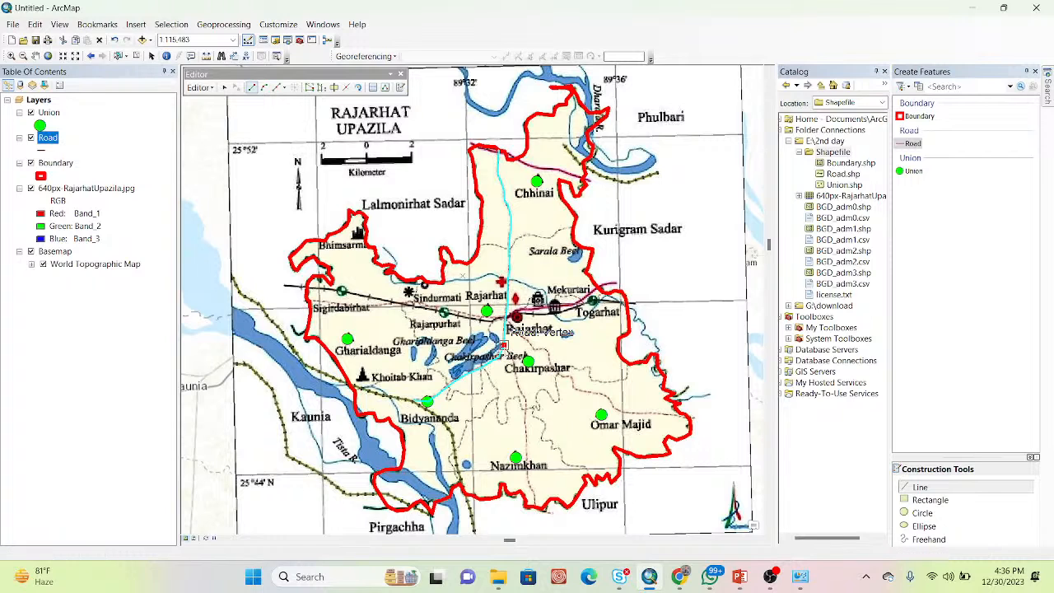
{"action": "left_click", "coordinate": [509, 355]}
{"action": "left_click", "coordinate": [515, 365]}
{"action": "left_click", "coordinate": [516, 376]}
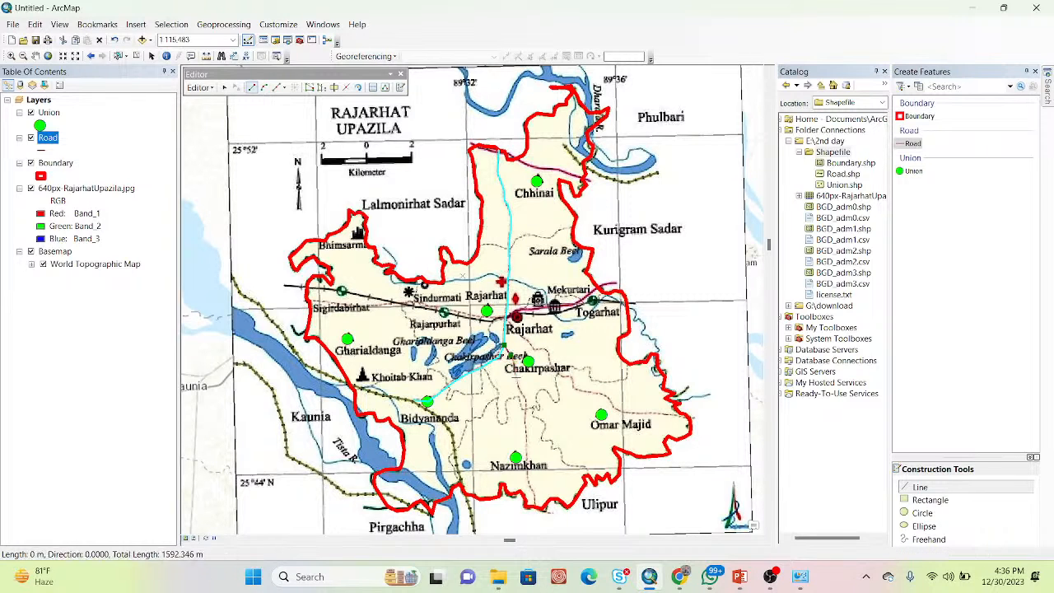
{"action": "left_click", "coordinate": [519, 393]}
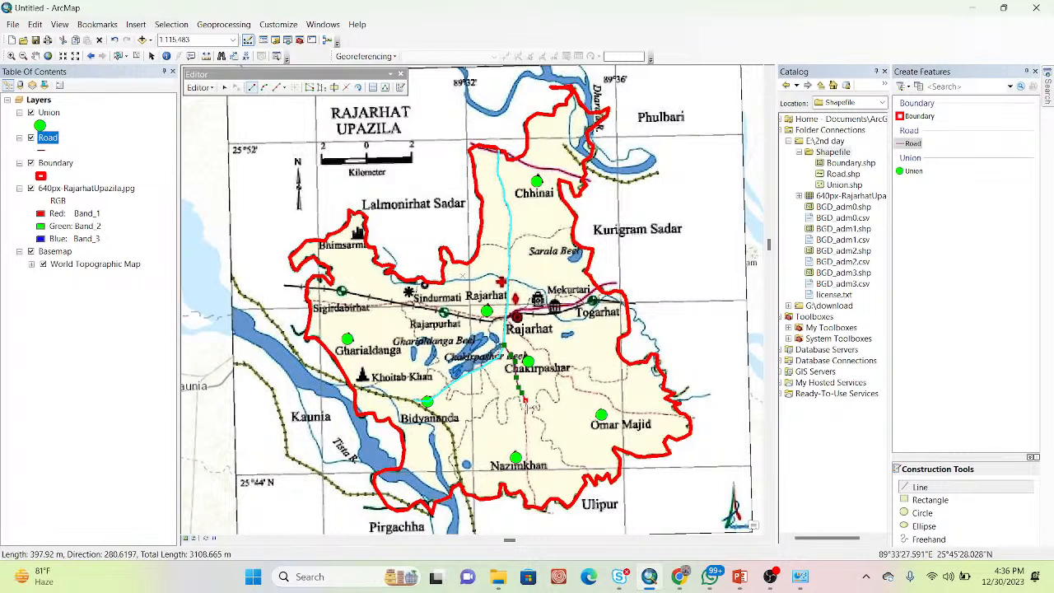
{"action": "left_click", "coordinate": [524, 402]}
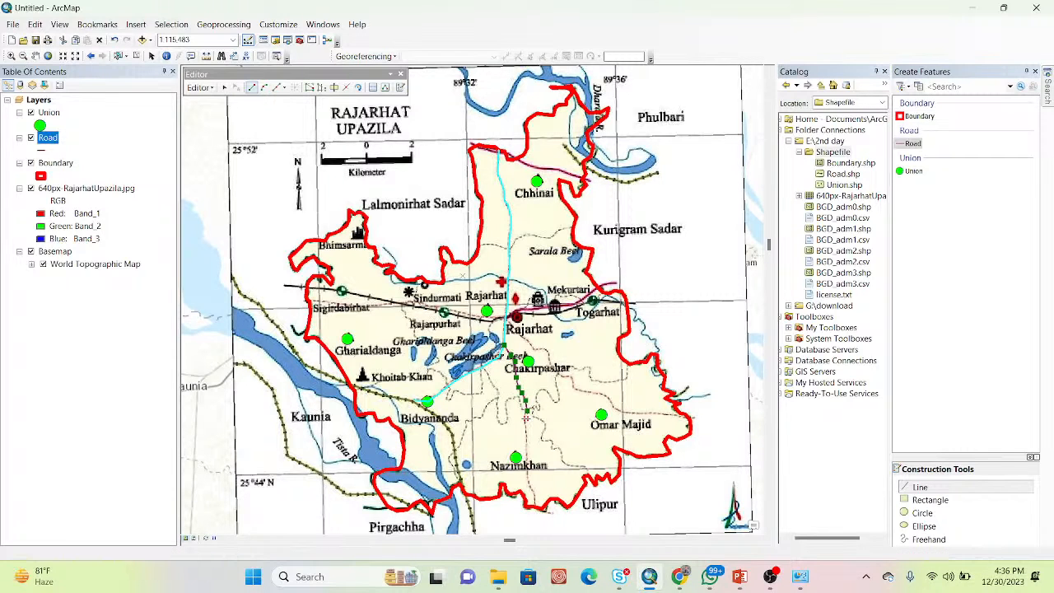
{"action": "left_click", "coordinate": [525, 418]}
{"action": "left_click", "coordinate": [525, 430]}
{"action": "left_click", "coordinate": [526, 446]}
{"action": "left_click", "coordinate": [526, 466]}
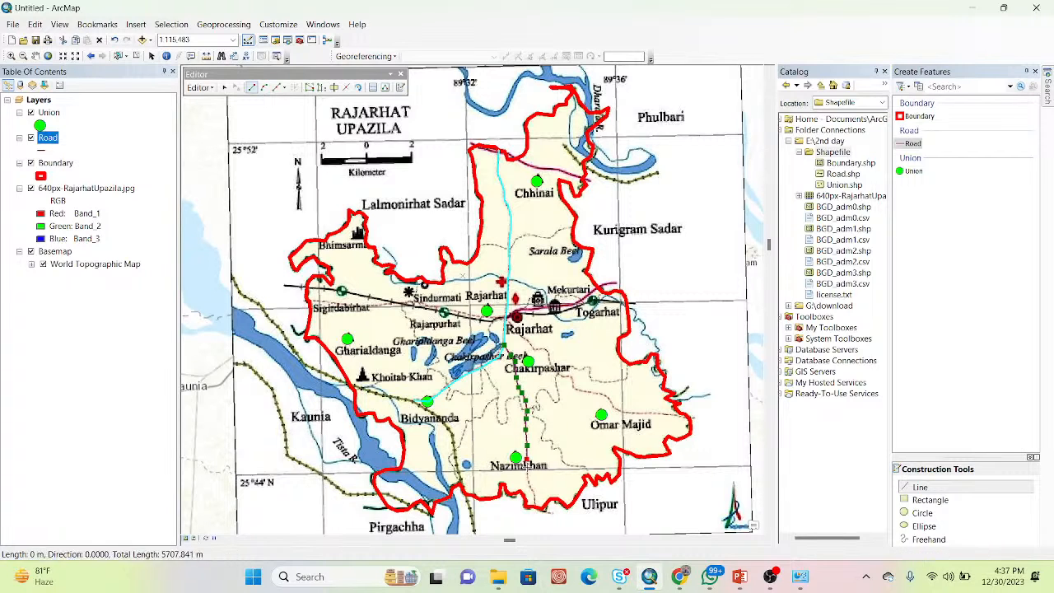
{"action": "left_click", "coordinate": [528, 479]}
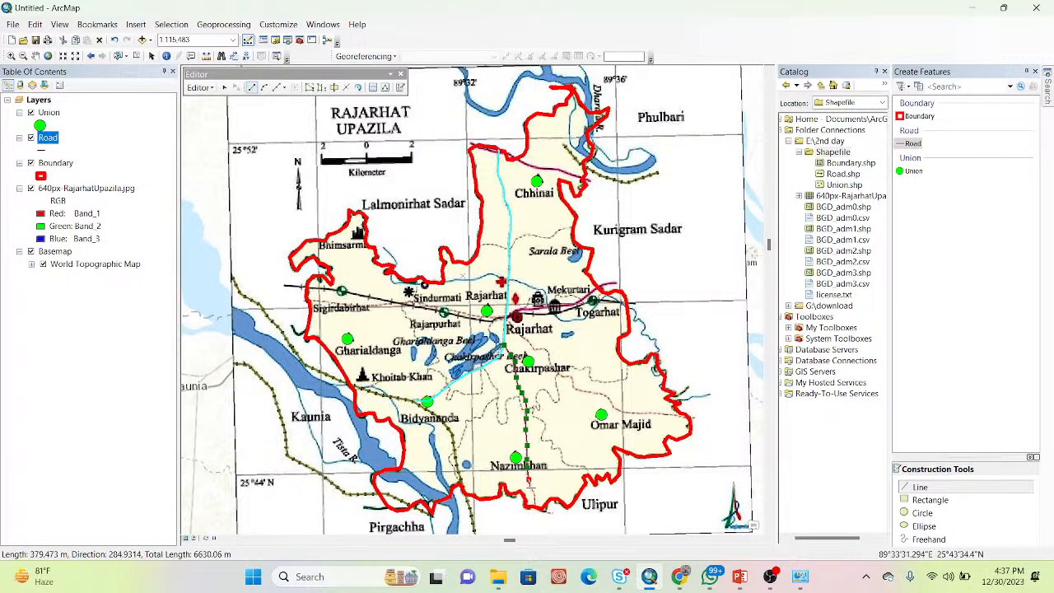
{"action": "left_click", "coordinate": [531, 487]}
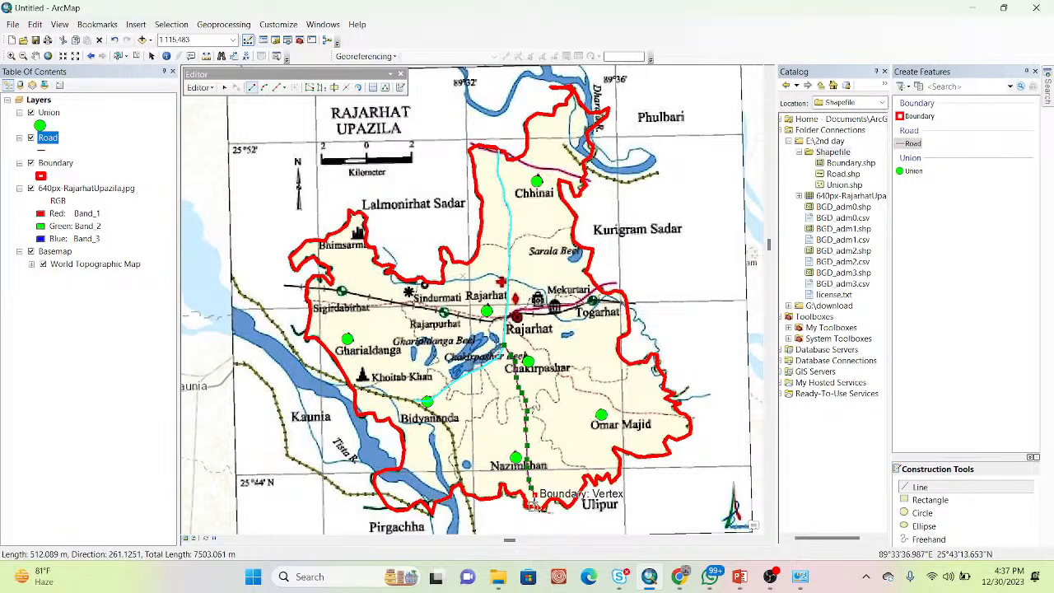
{"action": "double_click", "coordinate": [534, 507]}
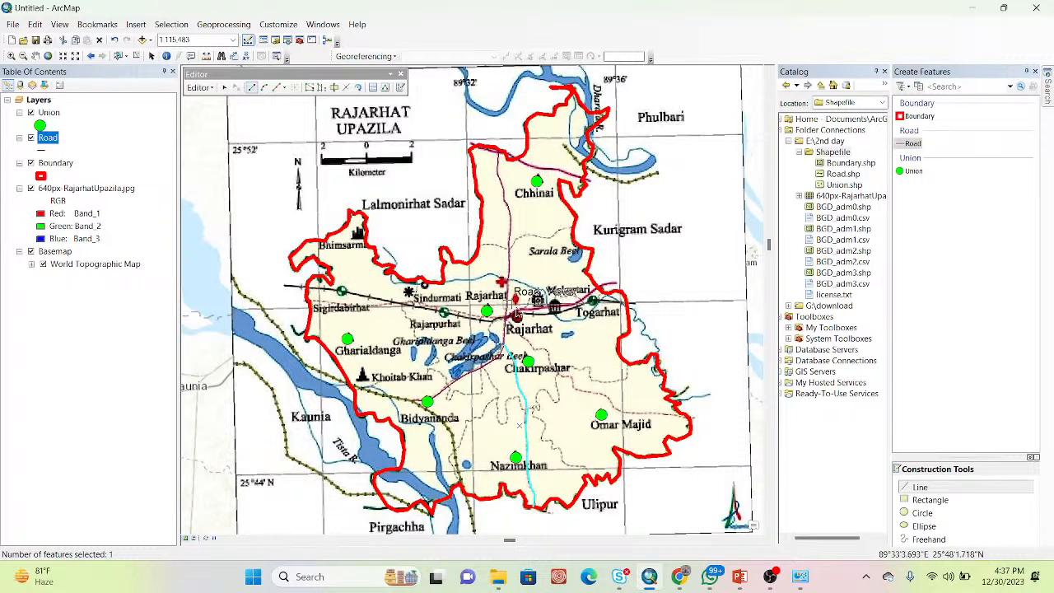
Digitize the road from the eastern boundary beside Omar Majid, northwest past Chakirpashar to the main road at Rajarhat, and finish the line
{"action": "left_click", "coordinate": [686, 416]}
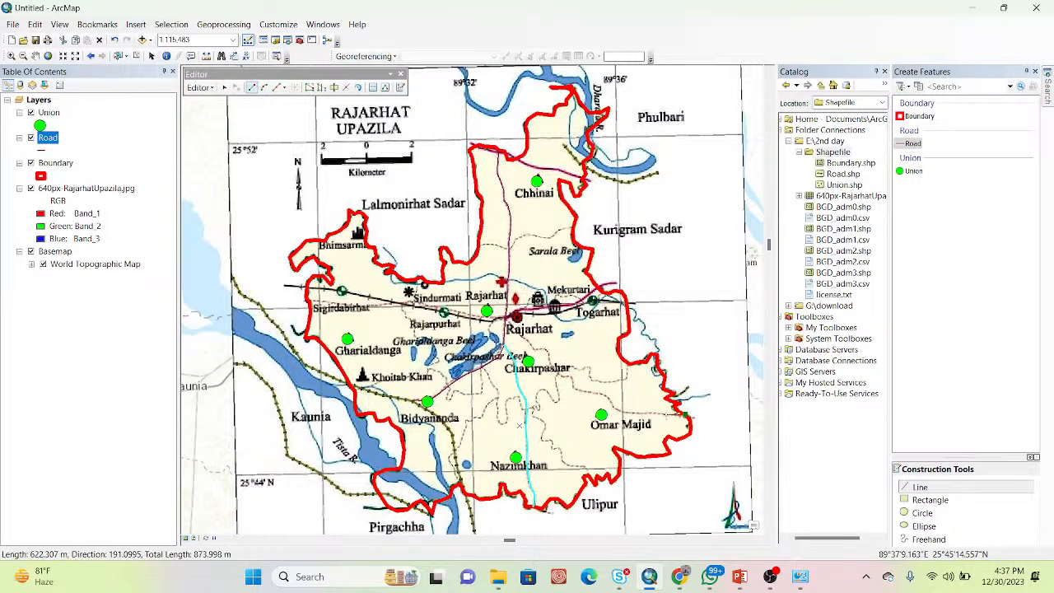
{"action": "left_click", "coordinate": [665, 415]}
{"action": "left_click", "coordinate": [654, 413]}
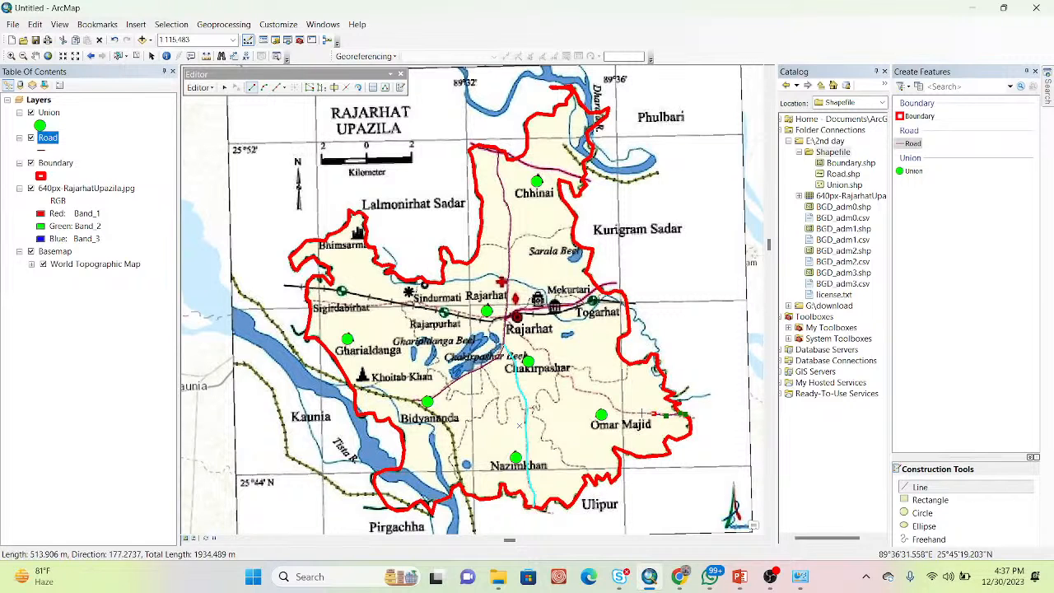
{"action": "left_click", "coordinate": [642, 412]}
{"action": "left_click", "coordinate": [632, 413]}
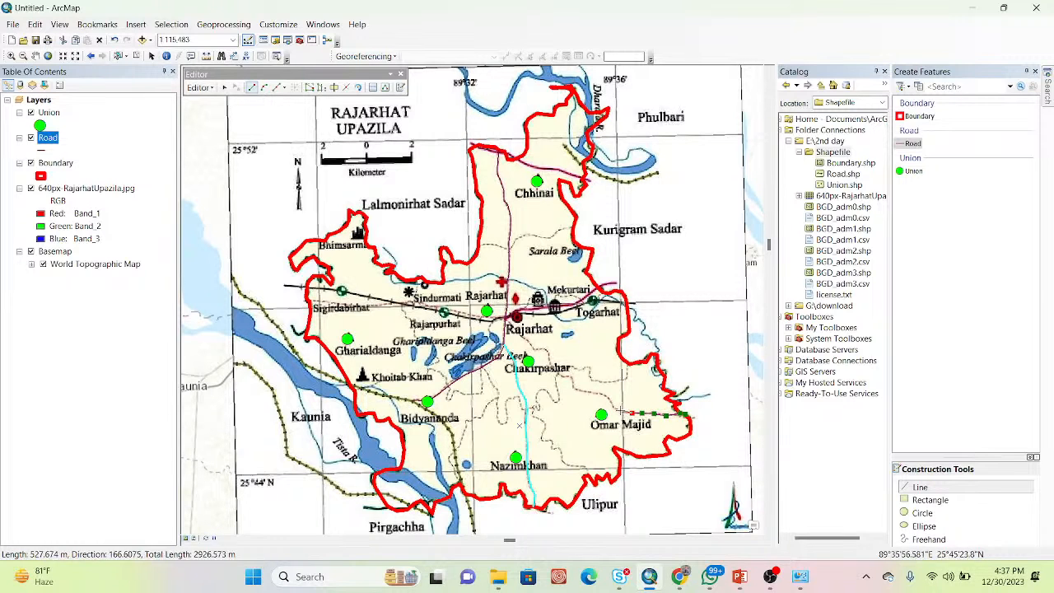
{"action": "left_click", "coordinate": [613, 407]}
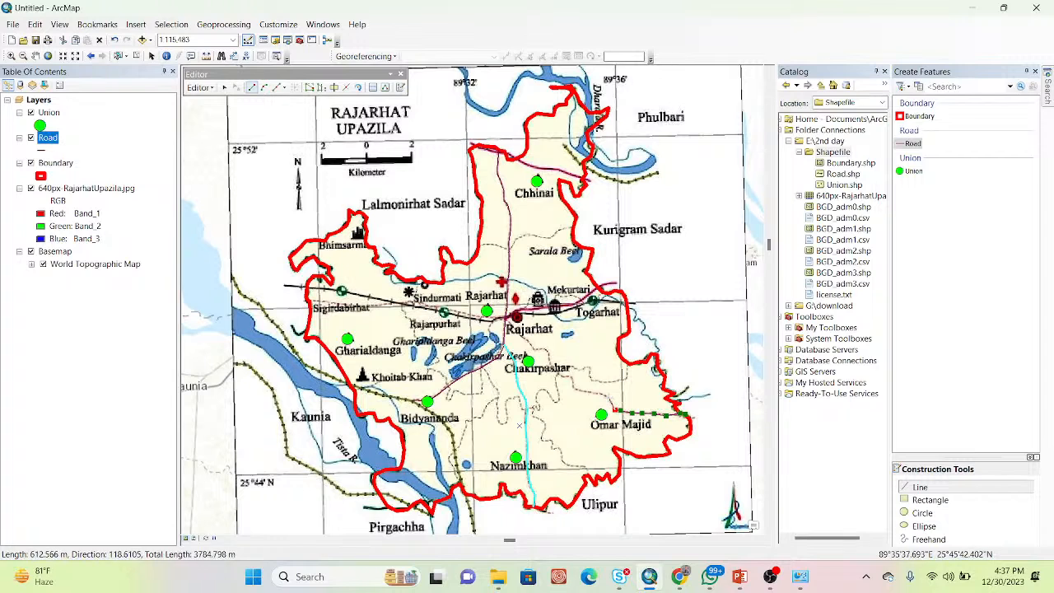
{"action": "left_click", "coordinate": [609, 401]}
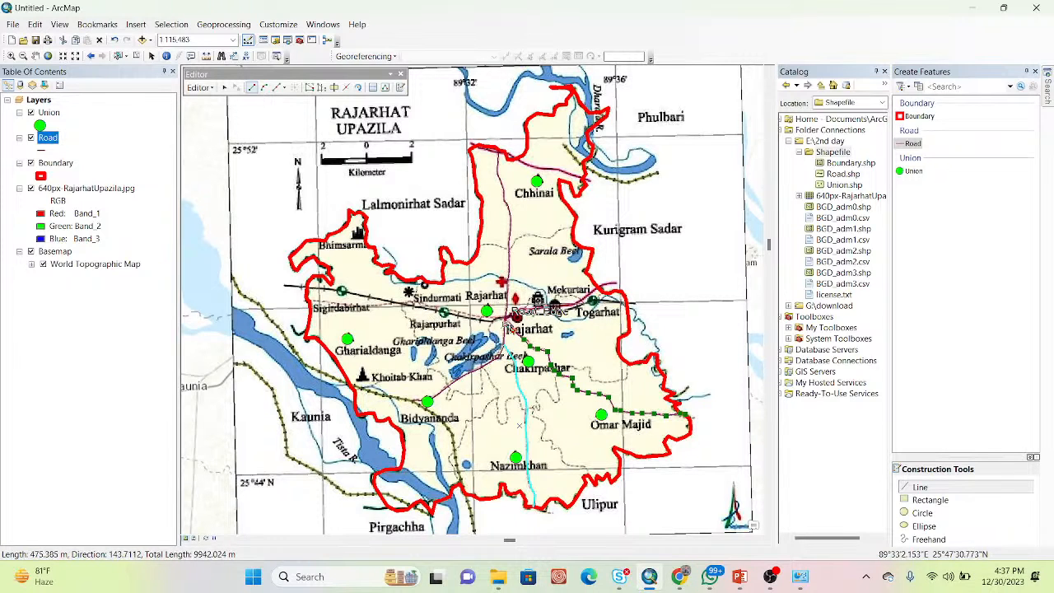
{"action": "double_click", "coordinate": [505, 325]}
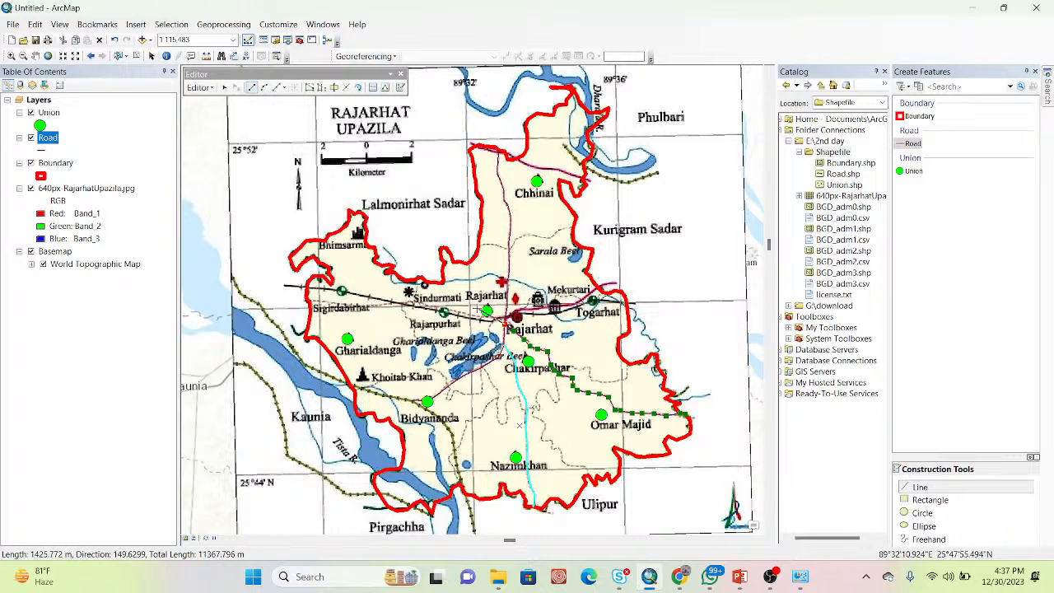
{"action": "double_click", "coordinate": [505, 327]}
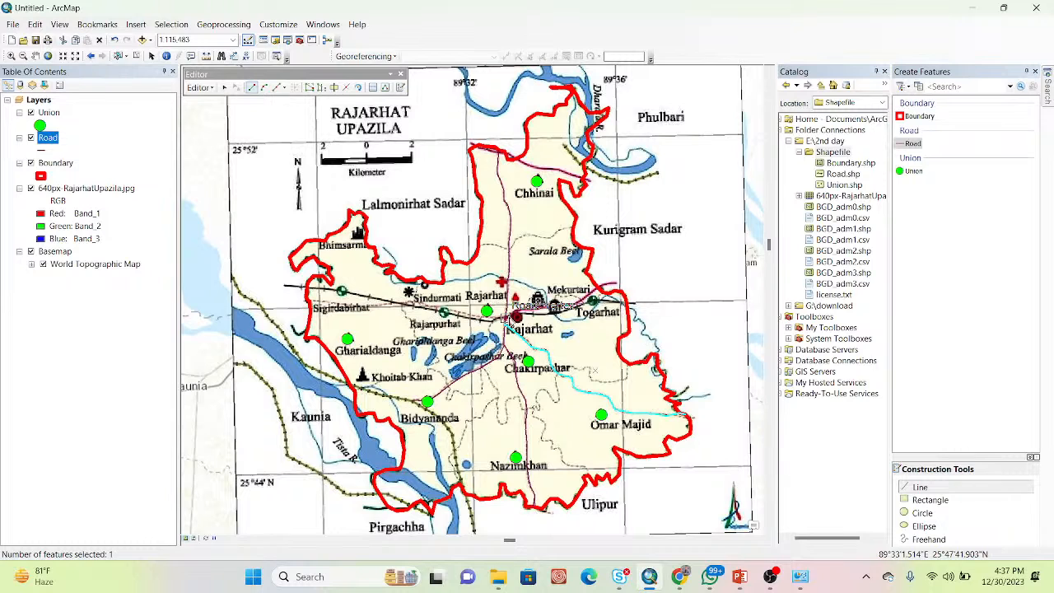
Digitize the road from the Rajarhat junction east past Mekurtari and Togarhat to the eastern boundary, and finish the line
{"action": "left_click", "coordinate": [510, 317]}
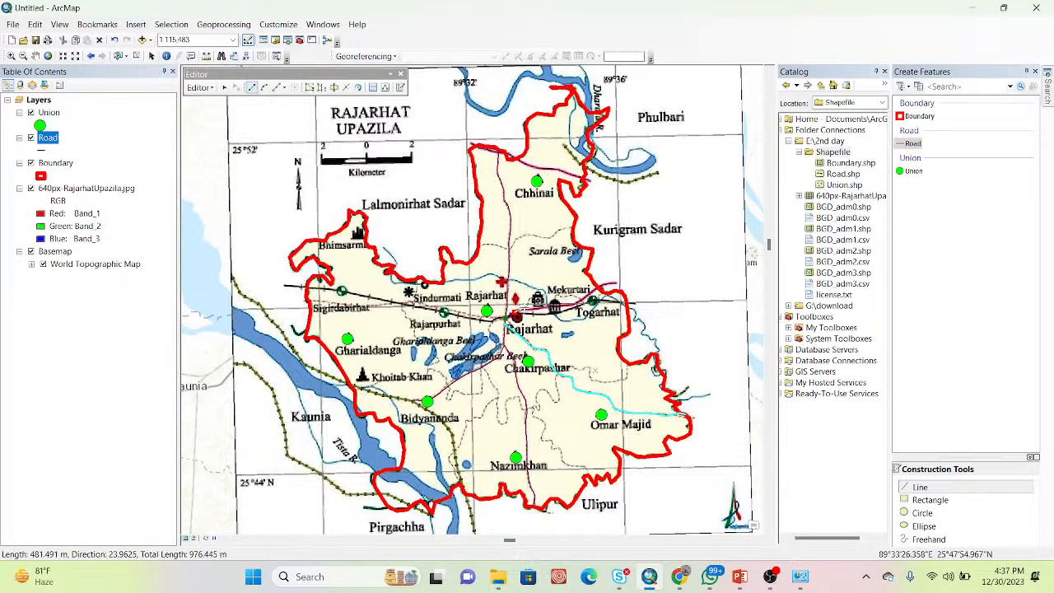
{"action": "left_click", "coordinate": [517, 311]}
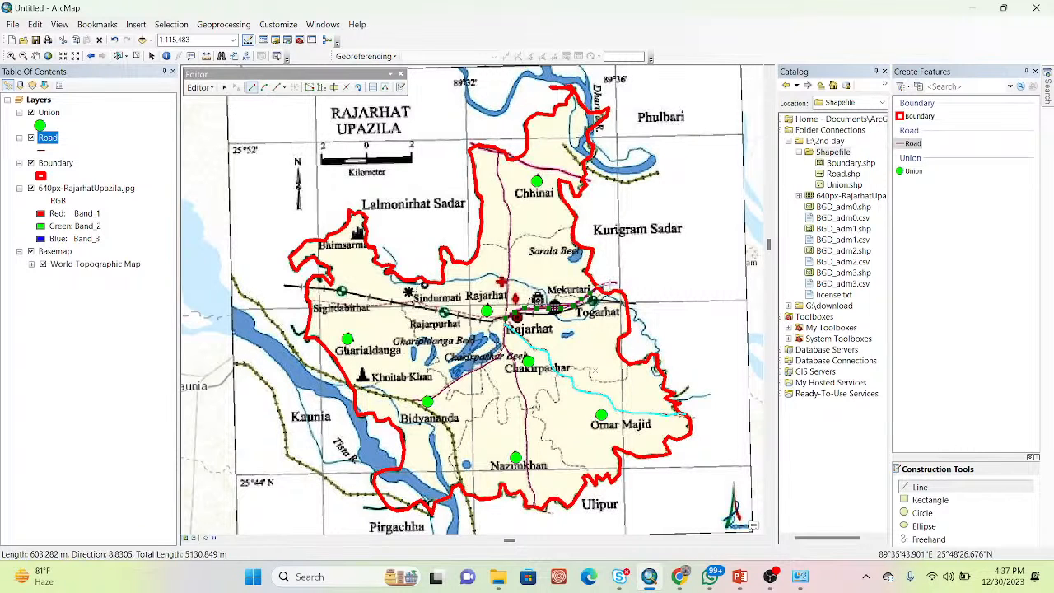
{"action": "left_click", "coordinate": [598, 288]}
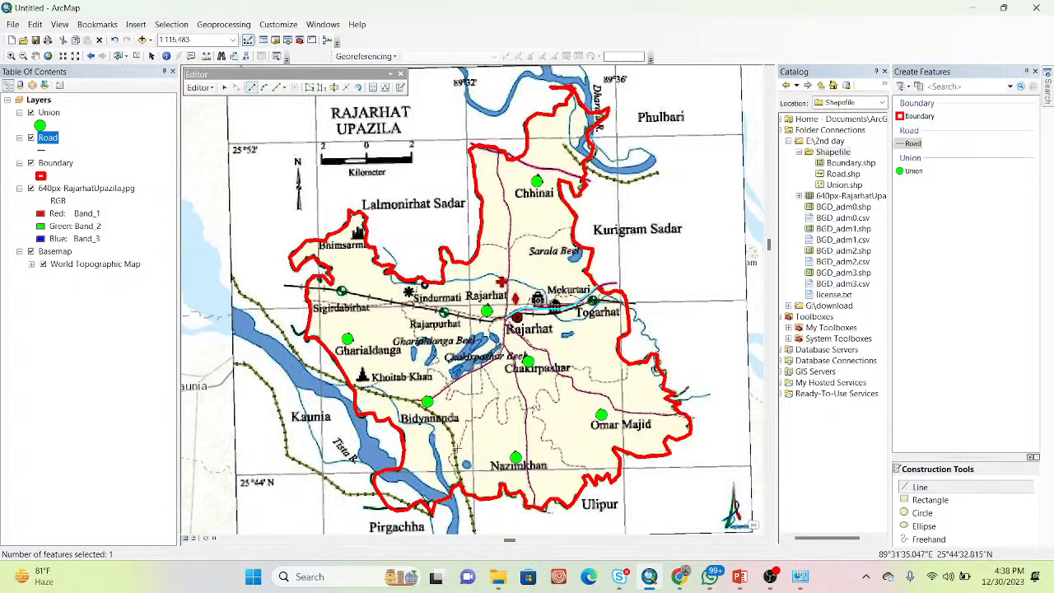
Digitize the winding dashed route from the southern boundary southeast of Bidyananda, between Nazimkhan and Chakirpashar, to the eastern boundary, and finish the line
{"action": "left_click", "coordinate": [460, 486]}
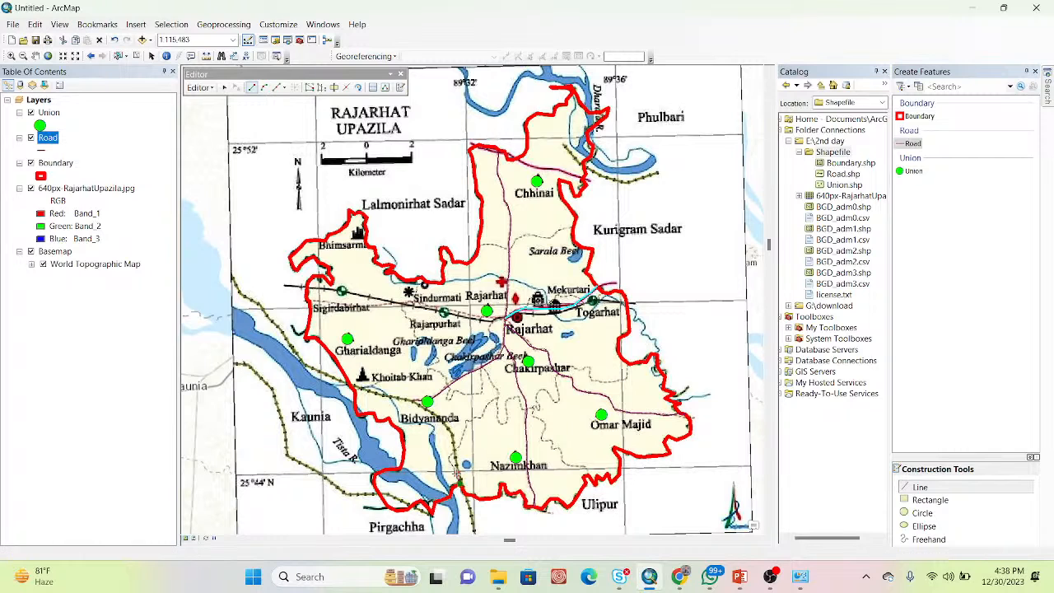
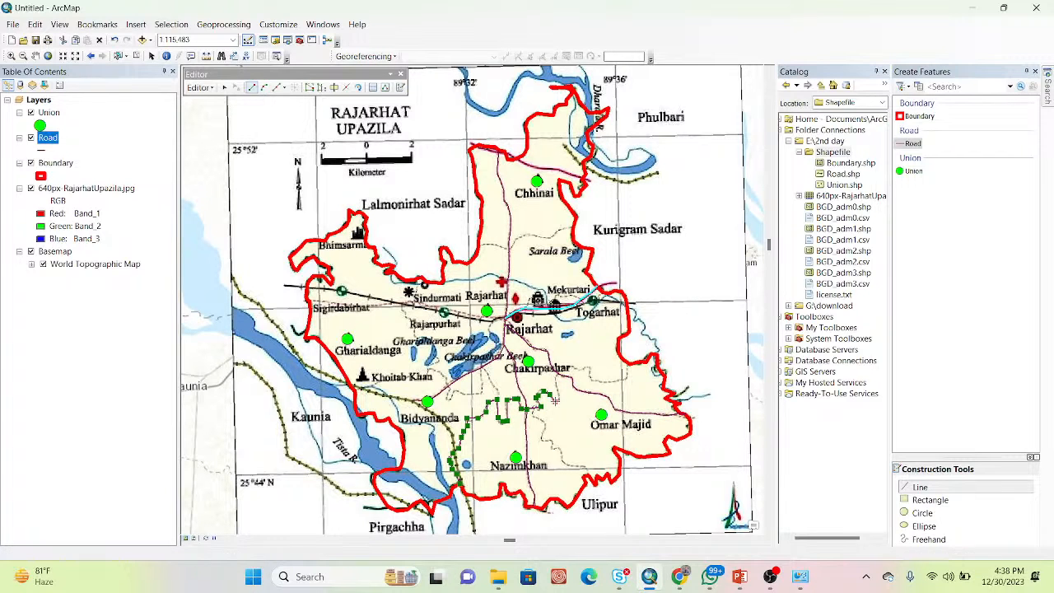
{"action": "left_click", "coordinate": [557, 398]}
{"action": "left_click", "coordinate": [557, 376]}
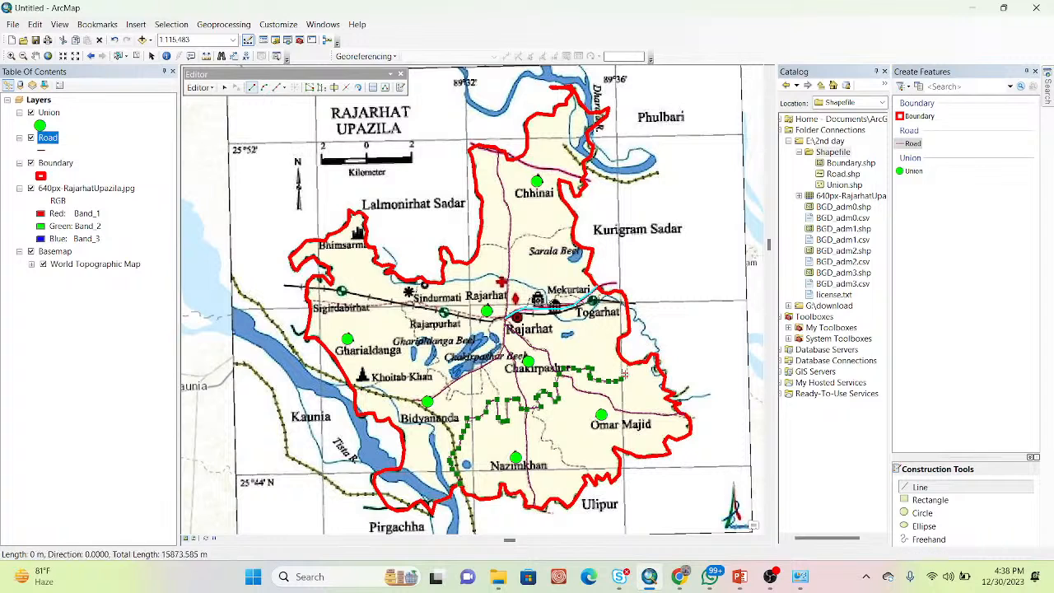
{"action": "double_click", "coordinate": [626, 372]}
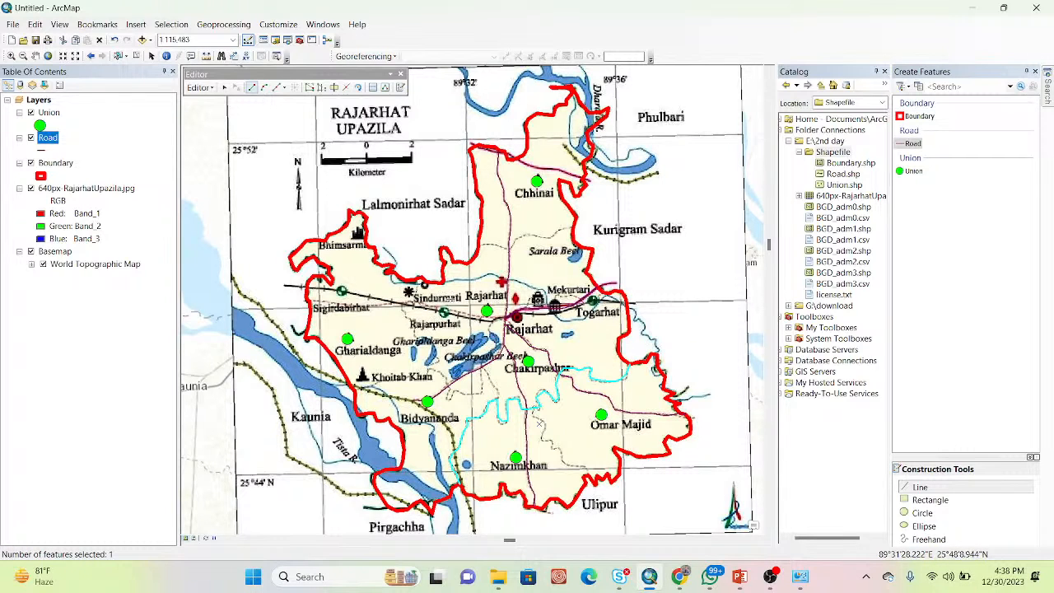
Stop the edit session and save the digitized roads
{"action": "left_click", "coordinate": [203, 88]}
{"action": "left_click", "coordinate": [221, 113]}
{"action": "left_click", "coordinate": [474, 333]}
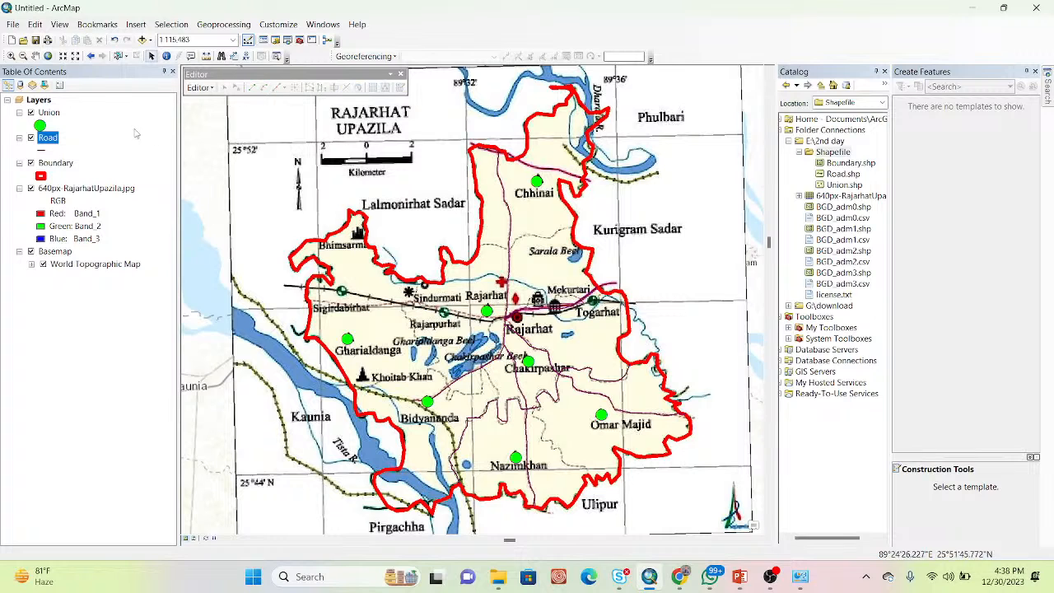
Open the Road layer's attribute table and move its window aside to uncover the map
{"action": "right_click", "coordinate": [51, 140]}
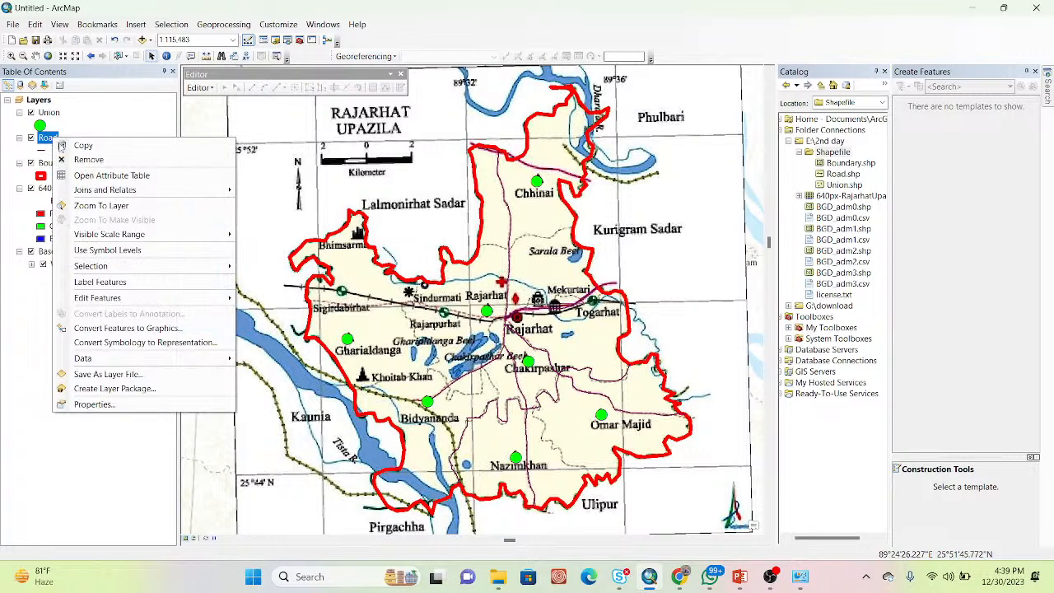
{"action": "left_click", "coordinate": [88, 175]}
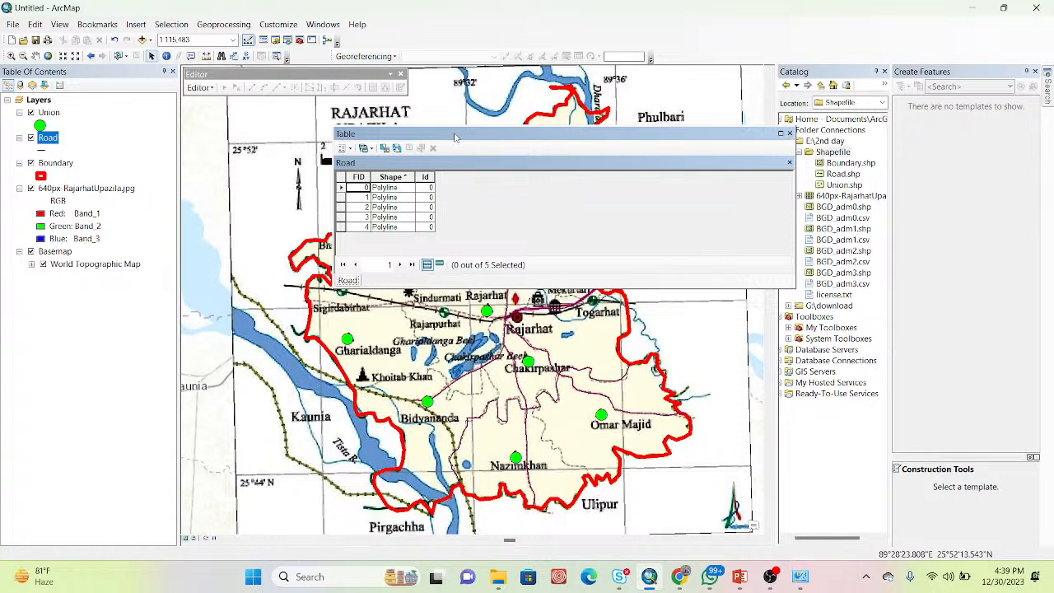
{"action": "left_click_drag", "start_coordinate": [455, 137], "coordinate": [722, 164]}
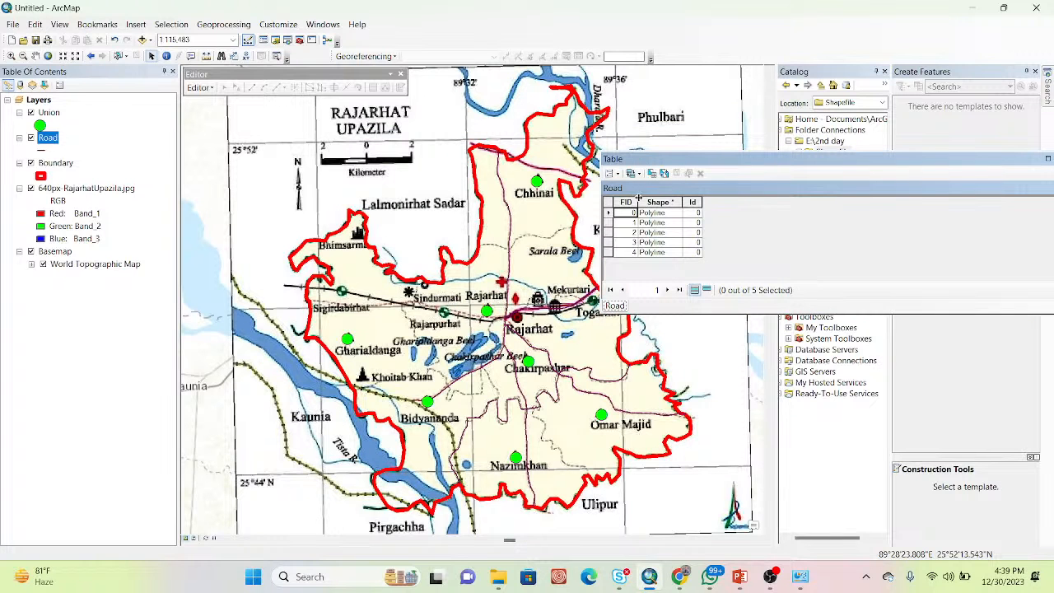
Select the Road records one after another, zooming to the first two, to check which road each represents on the map
{"action": "double_click", "coordinate": [608, 212]}
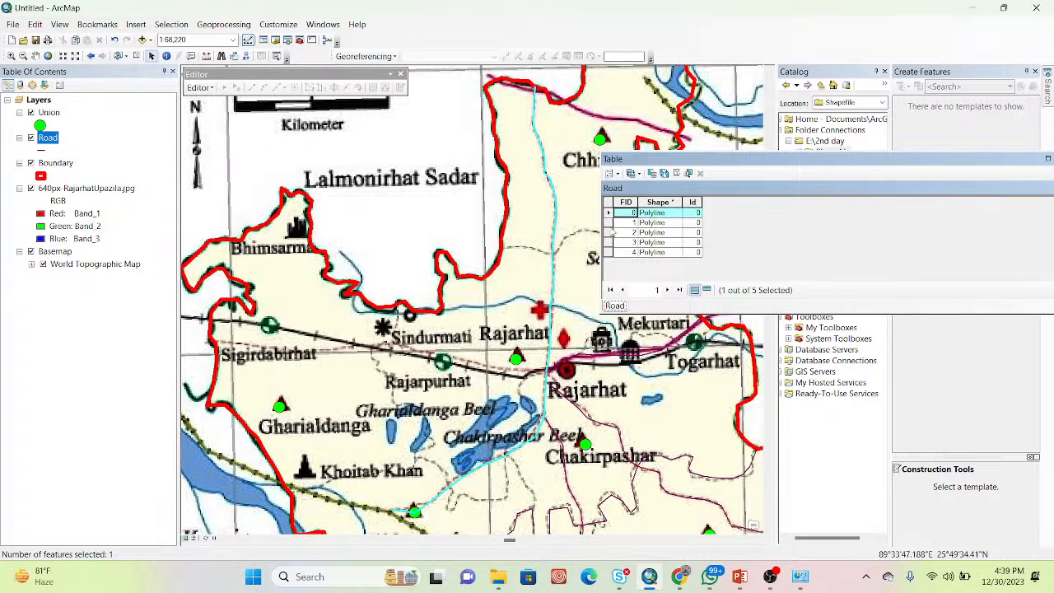
{"action": "double_click", "coordinate": [608, 222]}
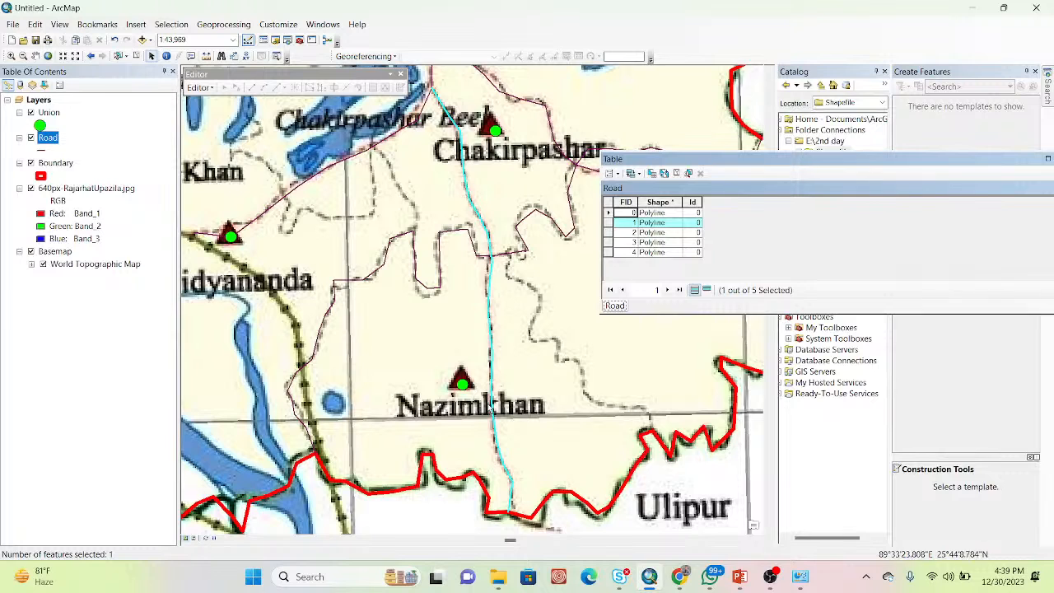
{"action": "left_click", "coordinate": [610, 233]}
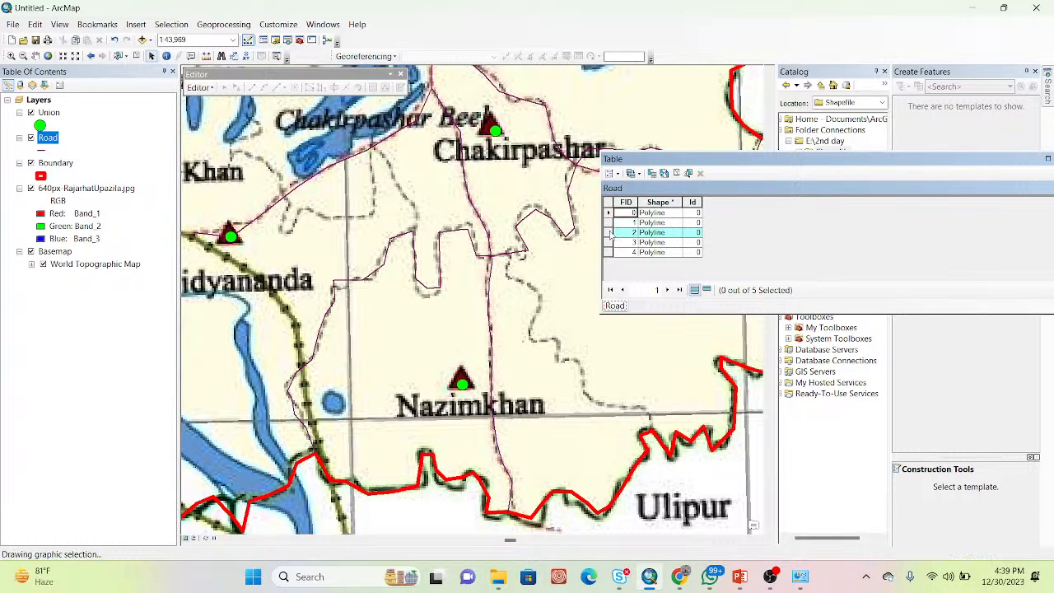
{"action": "left_click", "coordinate": [609, 242]}
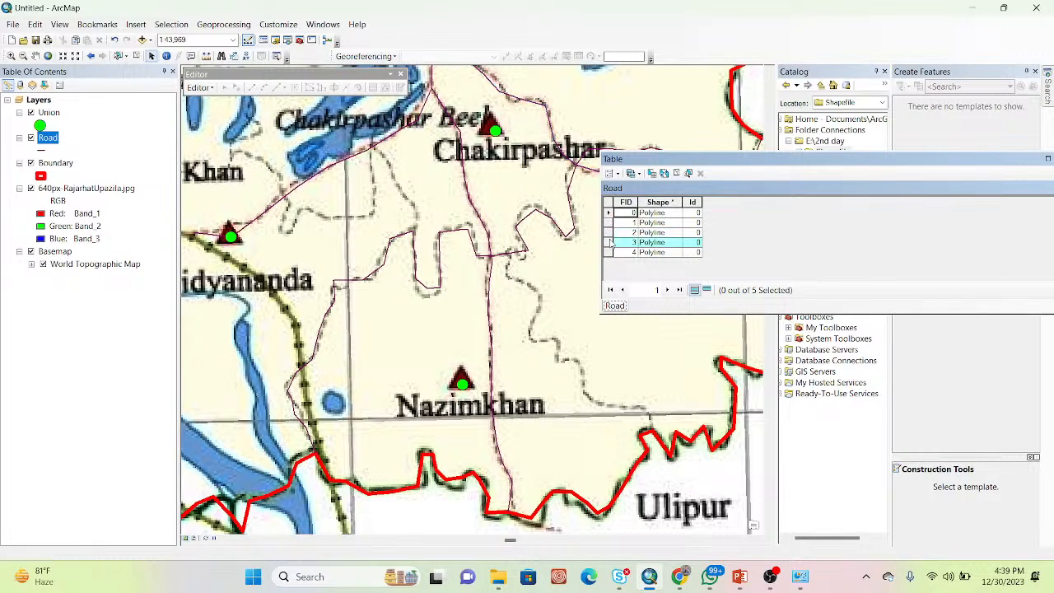
{"action": "left_click", "coordinate": [609, 253]}
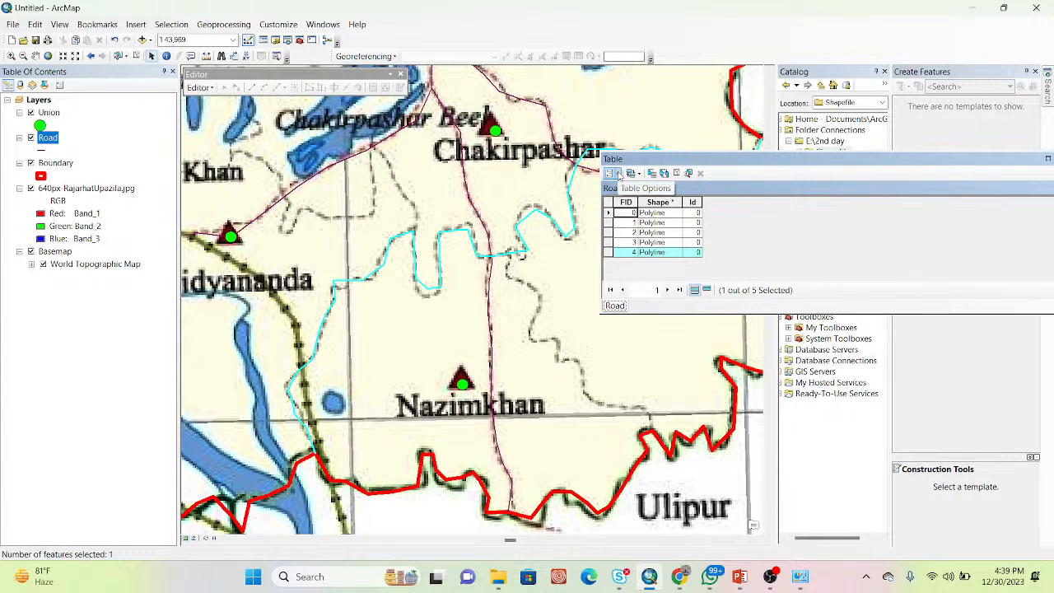
Add a Text field named Road_name to the Road attribute table and narrow its column
{"action": "left_click", "coordinate": [611, 173]}
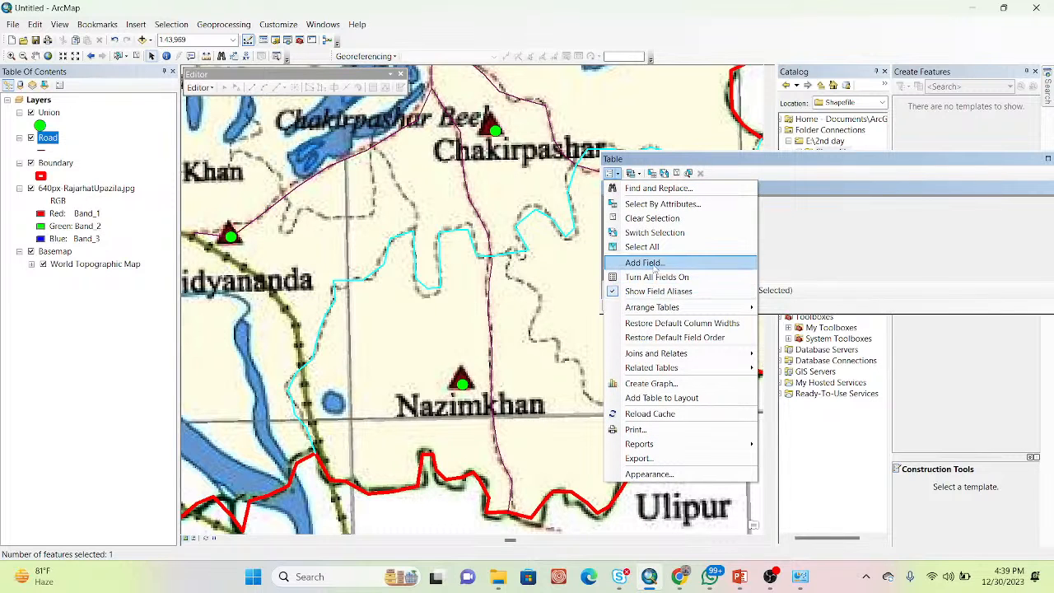
{"action": "left_click", "coordinate": [655, 263]}
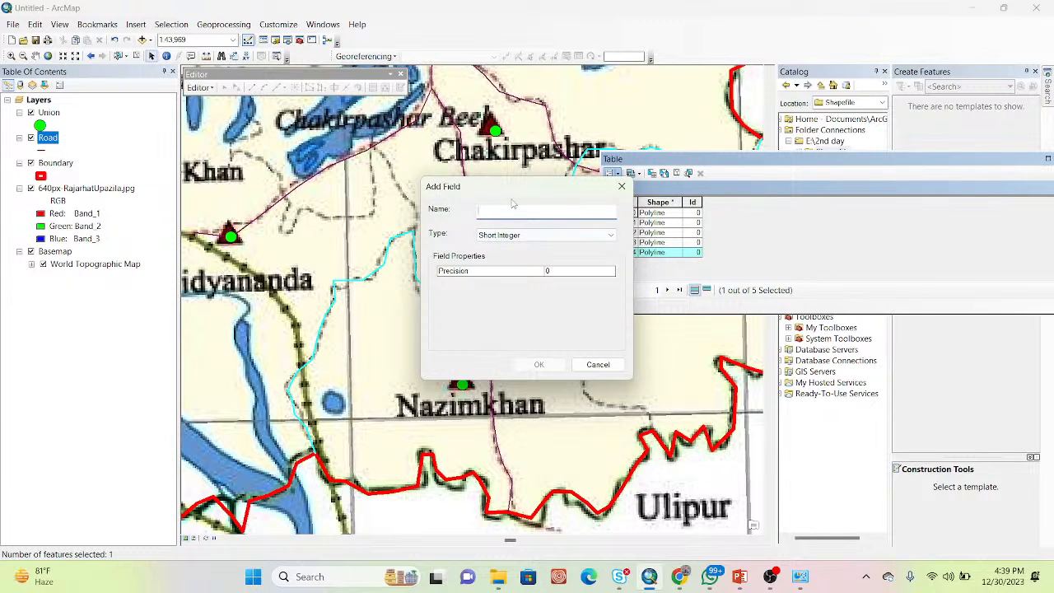
{"action": "type", "text": "Road_name"}
{"action": "left_click", "coordinate": [557, 237]}
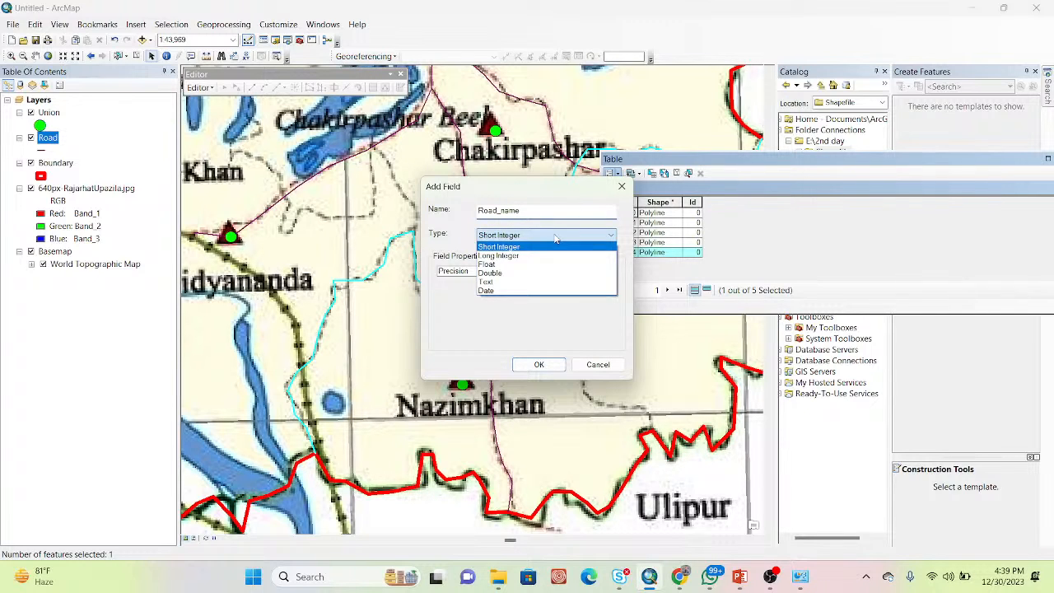
{"action": "left_click", "coordinate": [500, 285]}
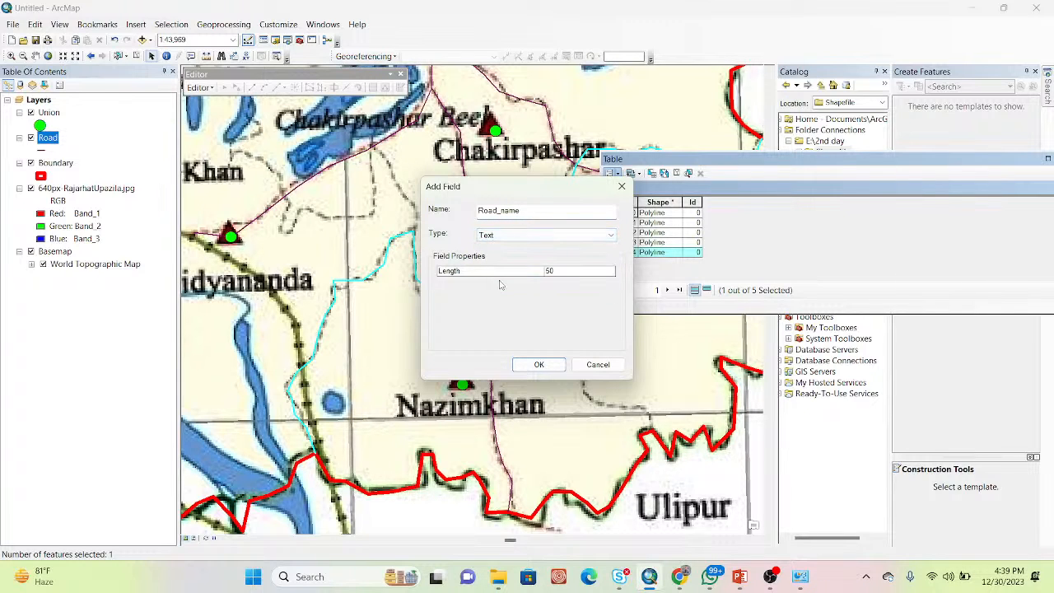
{"action": "left_click", "coordinate": [529, 366]}
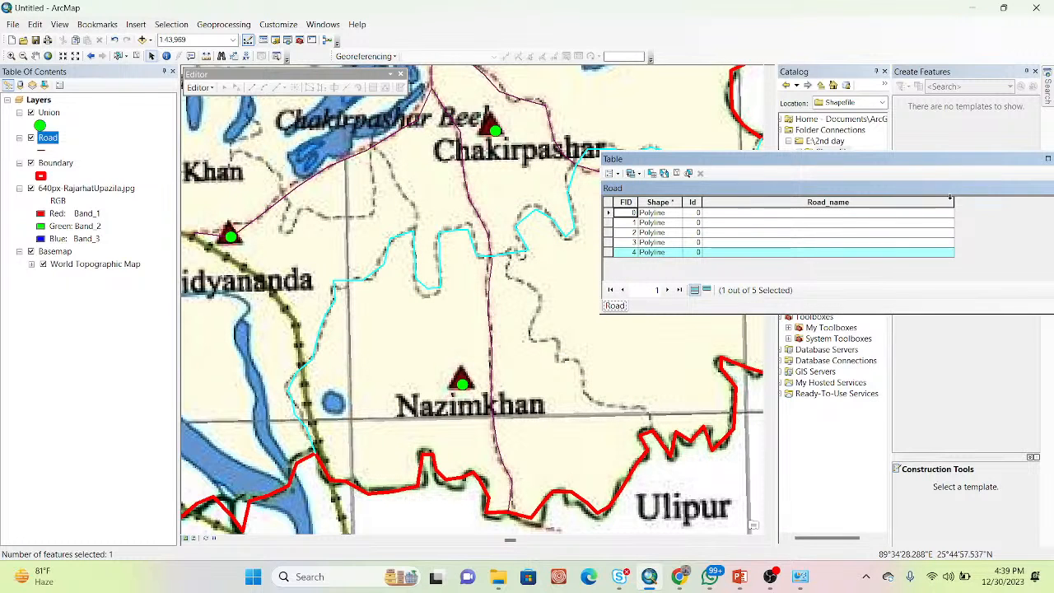
{"action": "left_click_drag", "start_coordinate": [953, 200], "coordinate": [838, 200]}
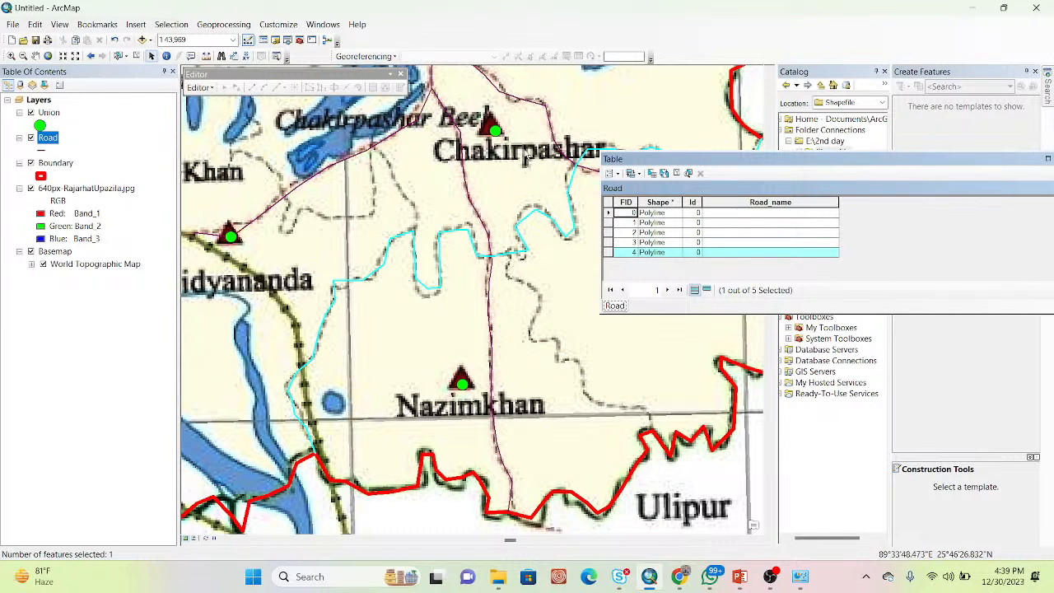
Start an edit session, continuing past the spatial reference warnings, so the Road attributes can be edited
{"action": "left_click", "coordinate": [199, 87]}
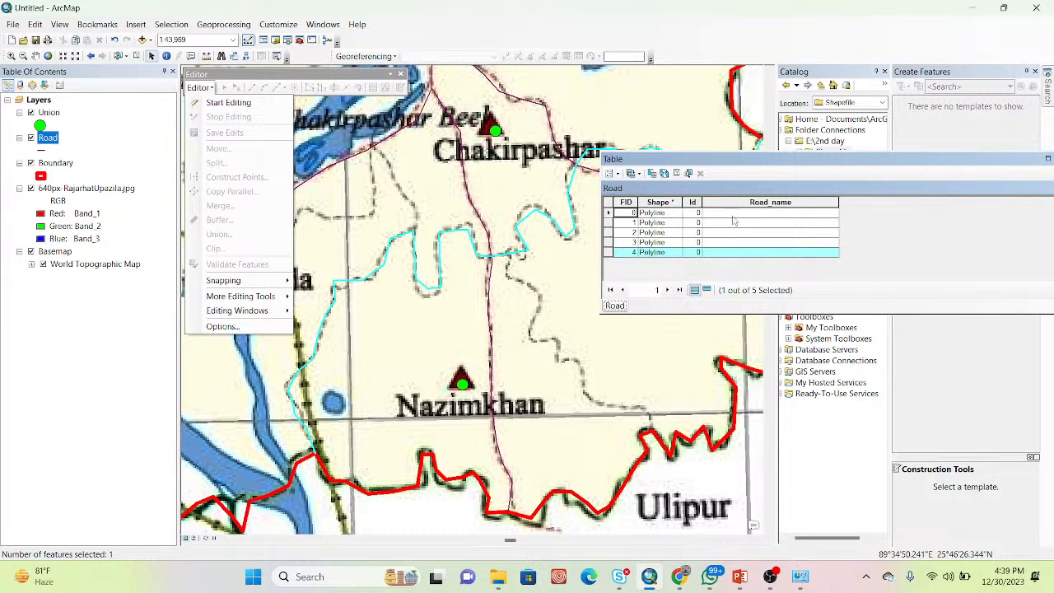
{"action": "left_click", "coordinate": [731, 217]}
{"action": "left_click", "coordinate": [211, 86]}
{"action": "left_click", "coordinate": [216, 105]}
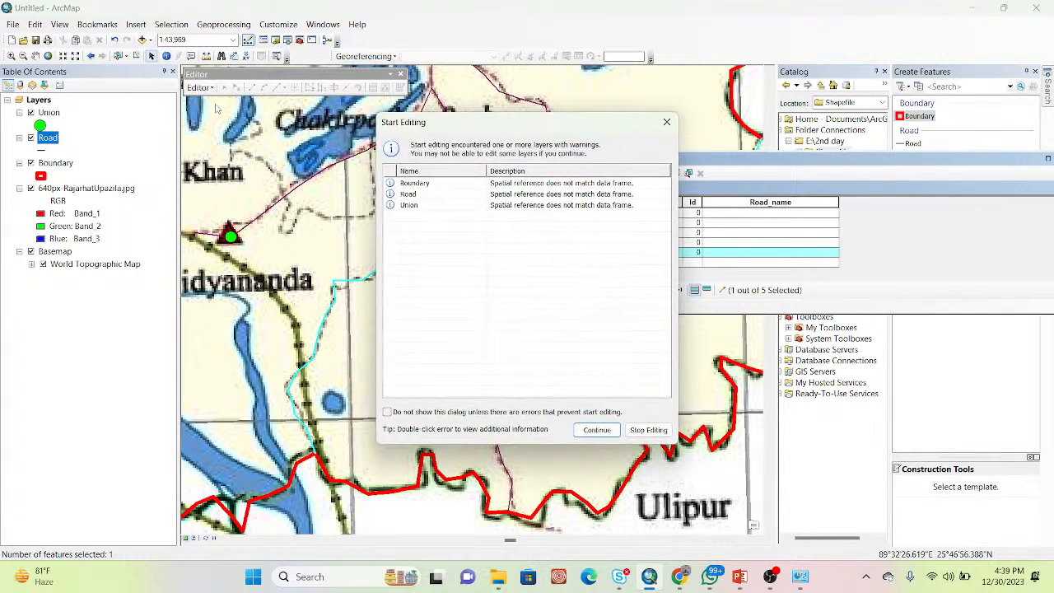
{"action": "left_click", "coordinate": [596, 430]}
Fill in Road_name for the five Road records in order as 1st, 2nd, 3rd, 4th and 5th
{"action": "left_click", "coordinate": [733, 212]}
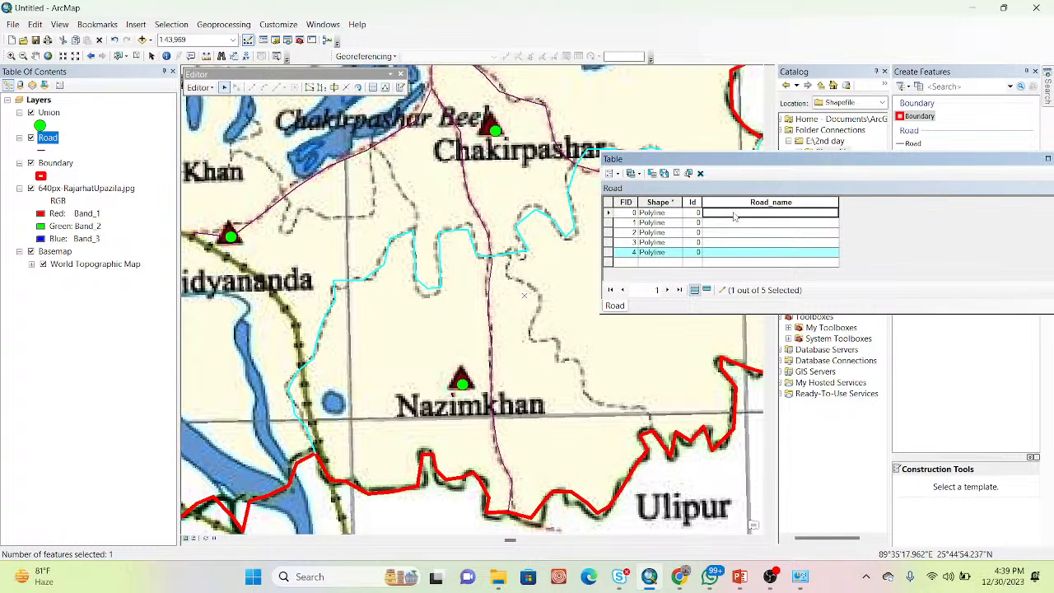
{"action": "type", "text": "1st"}
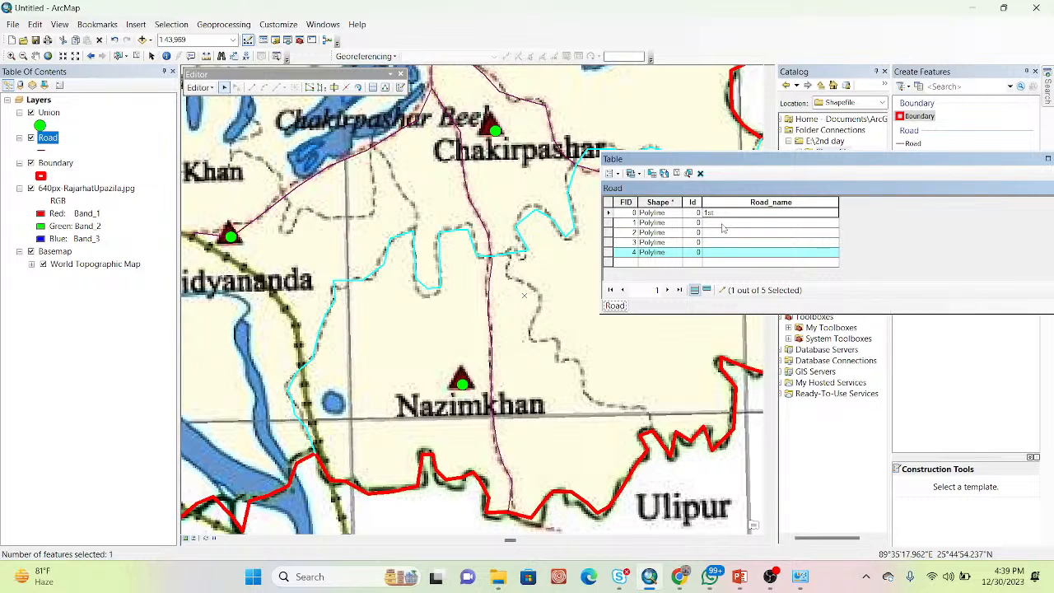
{"action": "left_click", "coordinate": [722, 223]}
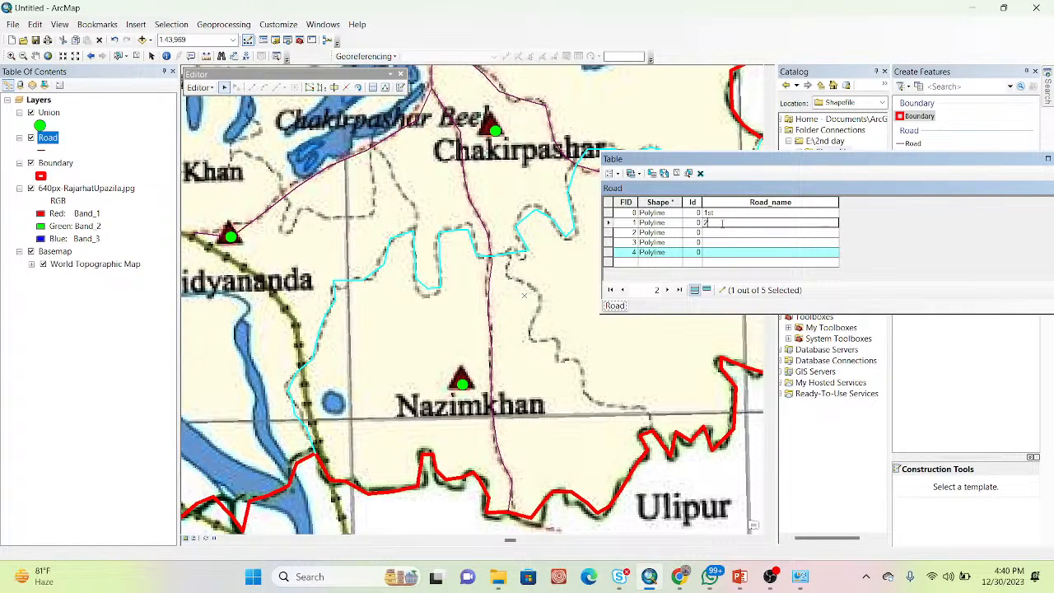
{"action": "left_click", "coordinate": [722, 233]}
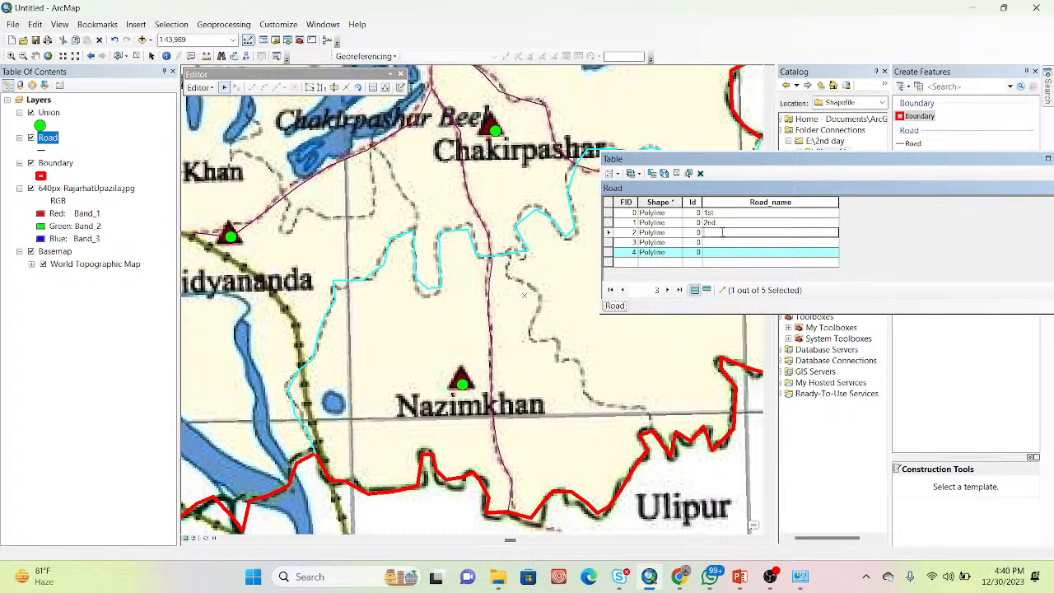
{"action": "type", "text": "3rd"}
{"action": "left_click", "coordinate": [720, 241]}
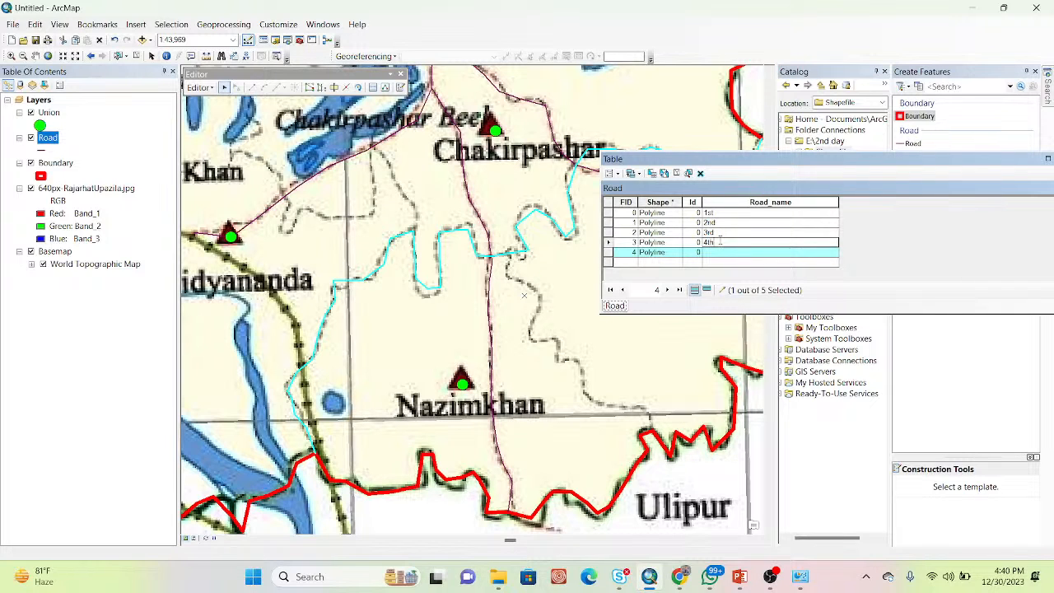
{"action": "left_click", "coordinate": [713, 253]}
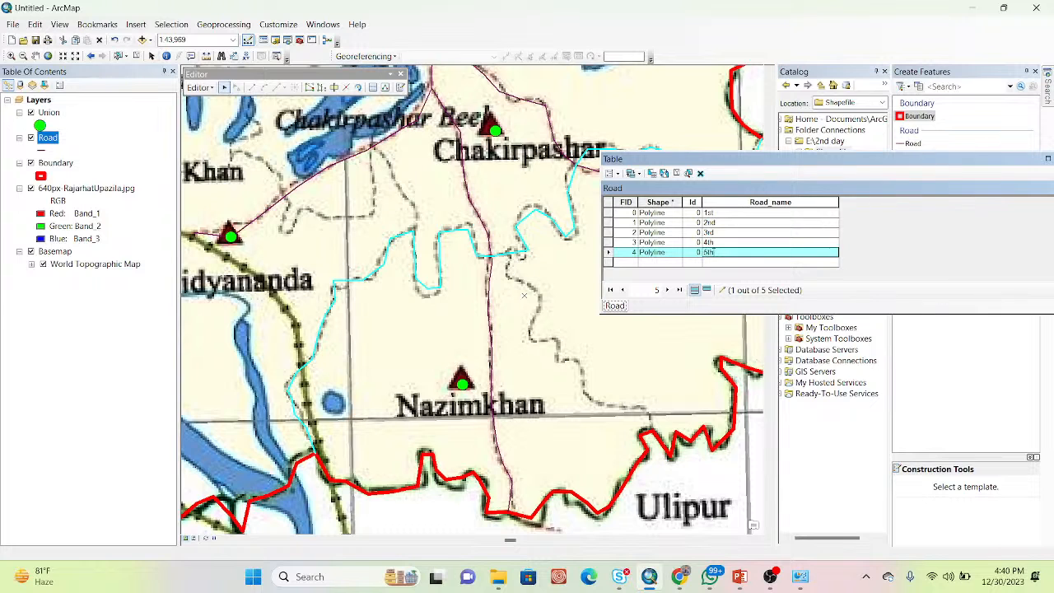
Stop the edit session, saving the road names, and narrow the Road_name column further
{"action": "left_click", "coordinate": [200, 87]}
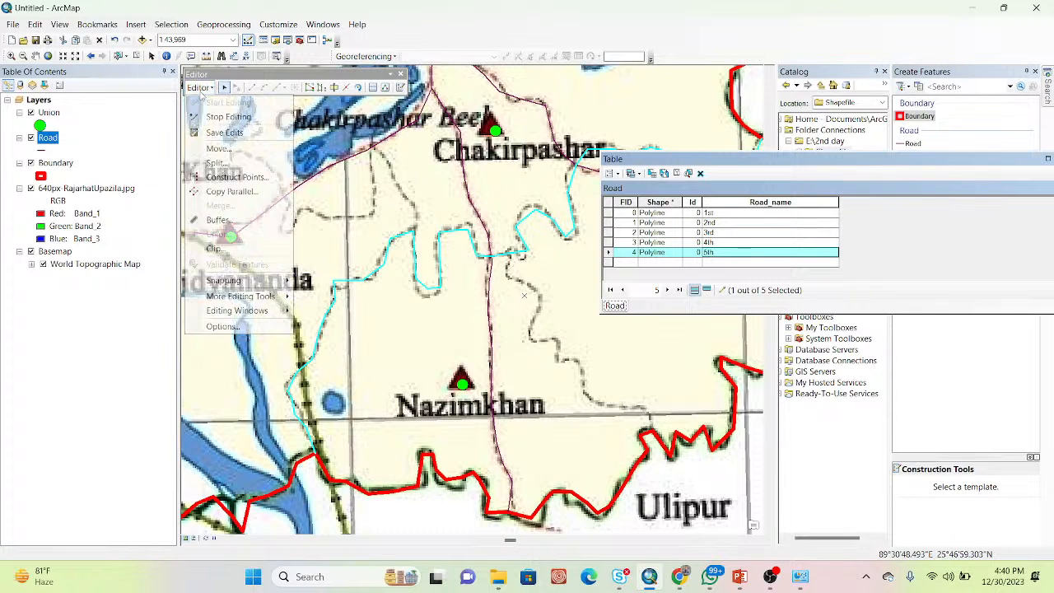
{"action": "left_click", "coordinate": [221, 116]}
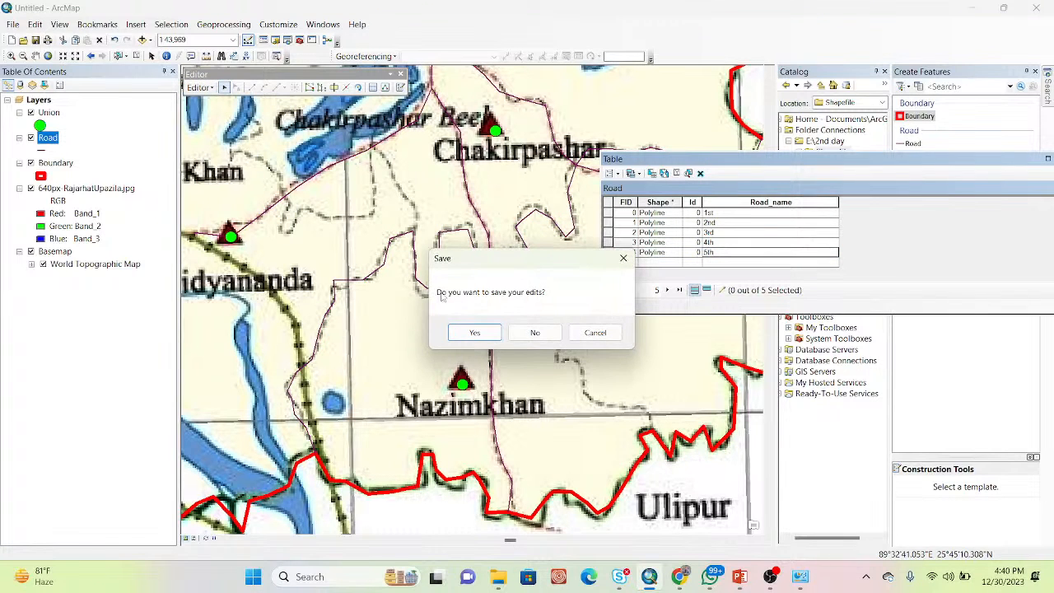
{"action": "left_click", "coordinate": [492, 336]}
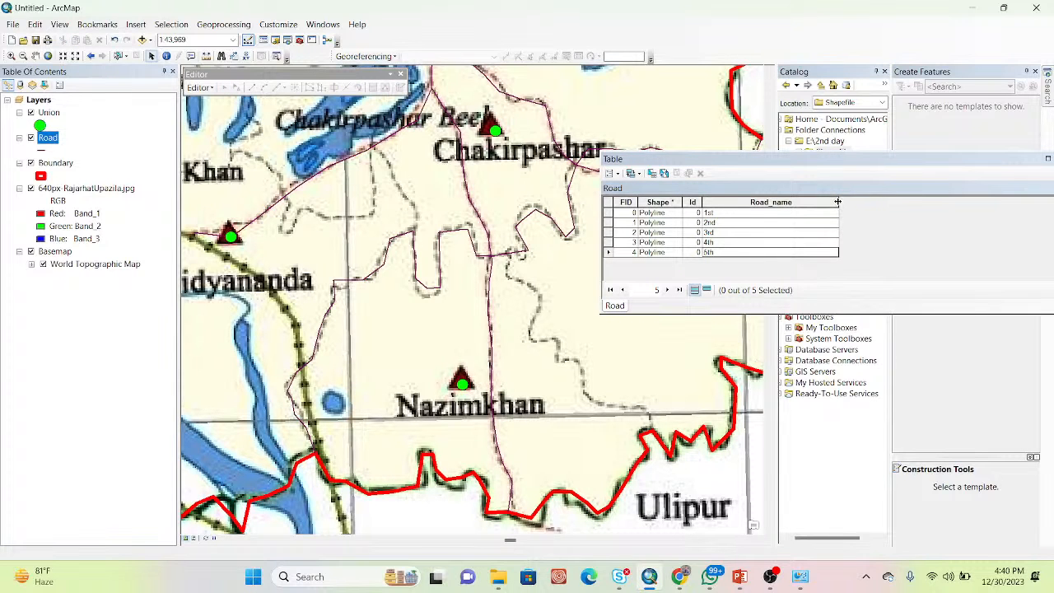
{"action": "left_click_drag", "start_coordinate": [837, 202], "coordinate": [810, 202]}
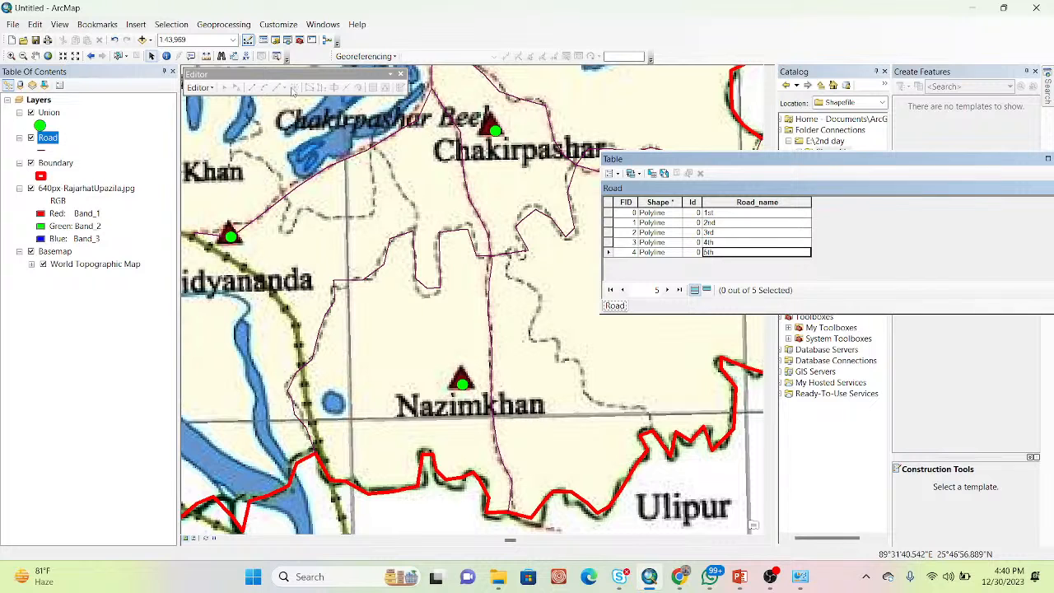
Add a Double field named Distance(m) to the Road table, accepting the automatic rename to Distance_m
{"action": "left_click", "coordinate": [616, 173]}
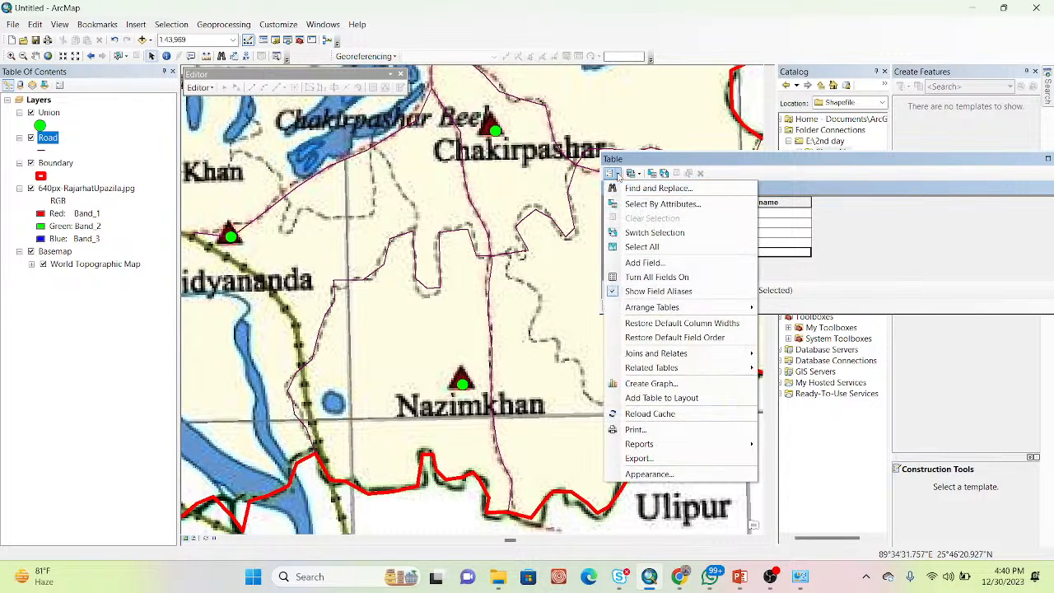
{"action": "left_click", "coordinate": [656, 262]}
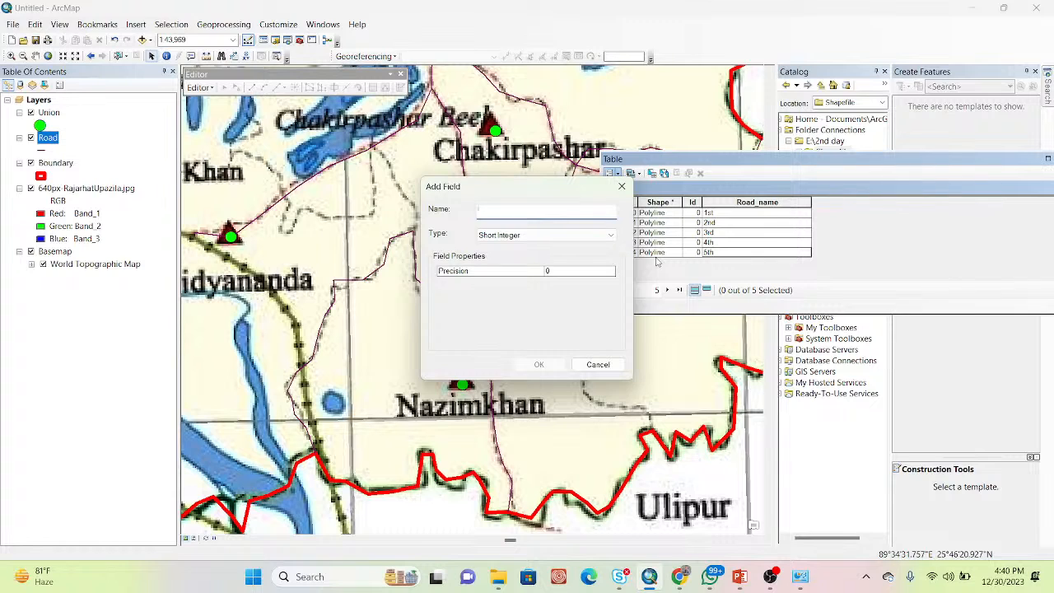
{"action": "type", "text": "Distance(m"}
{"action": "left_click", "coordinate": [551, 237]}
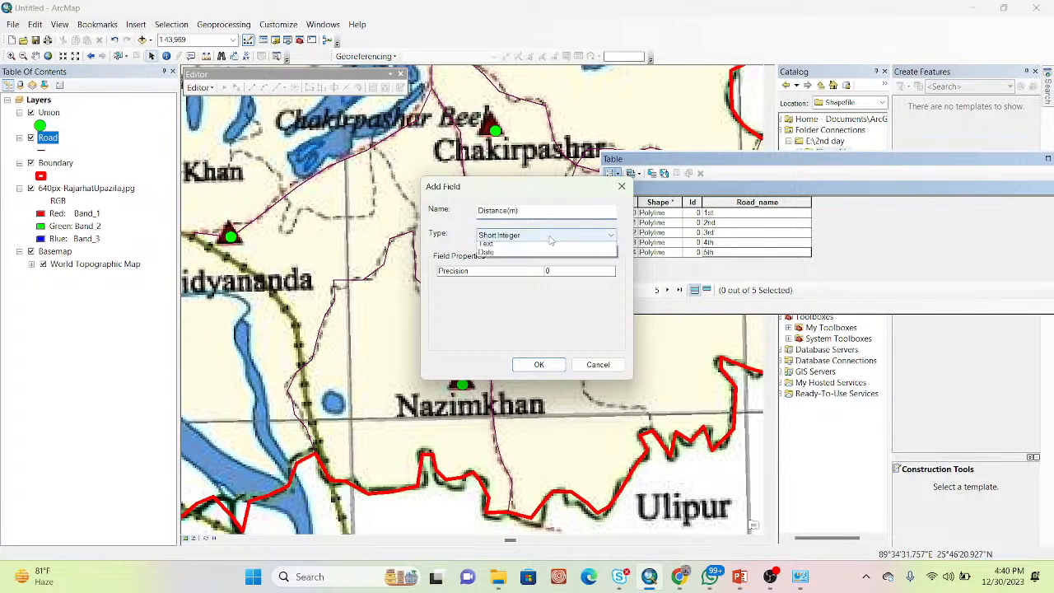
{"action": "left_click", "coordinate": [499, 277]}
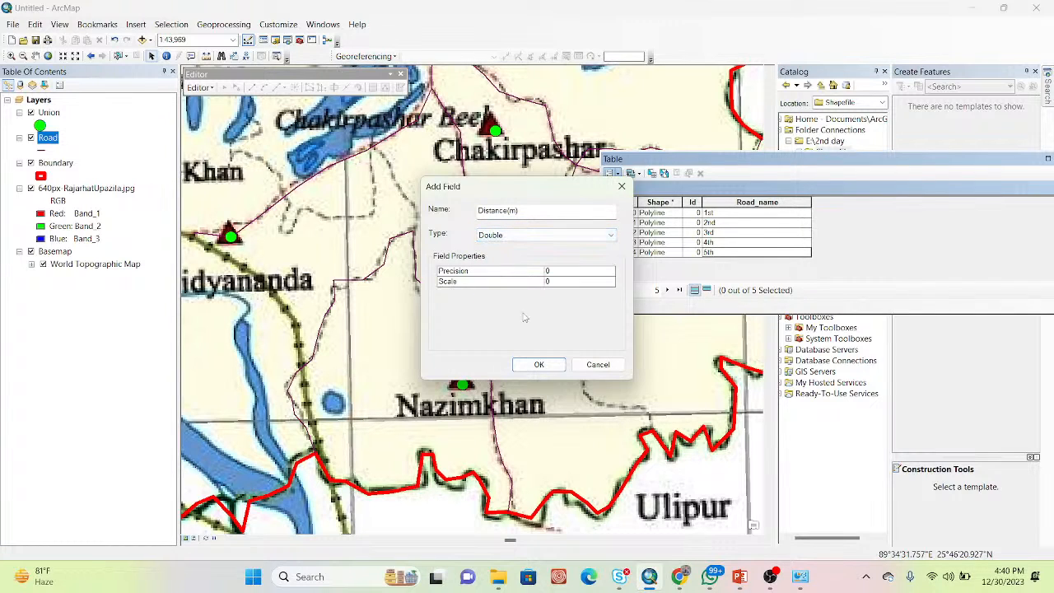
{"action": "left_click", "coordinate": [540, 366]}
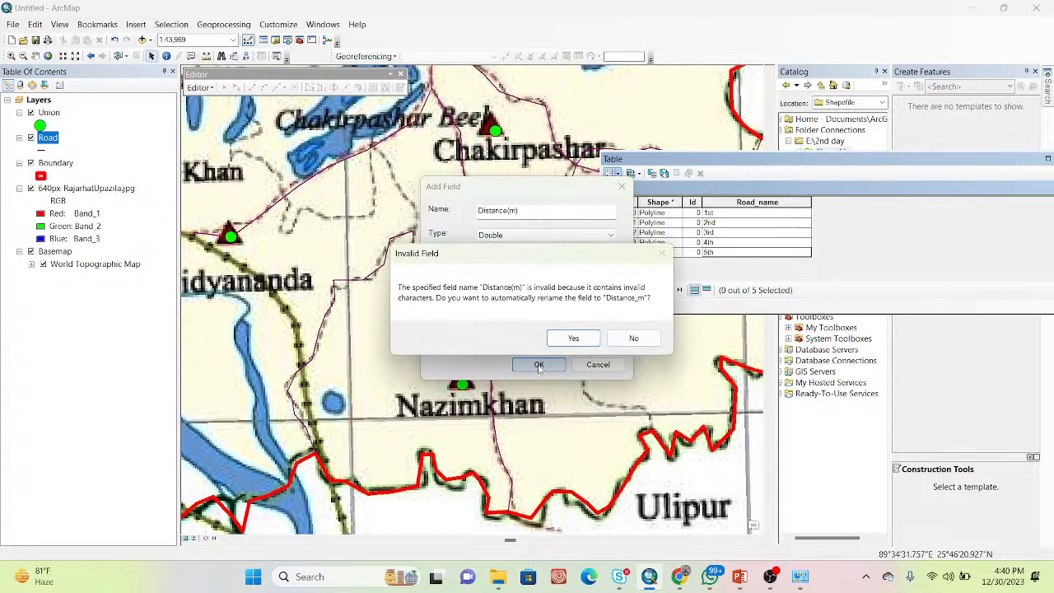
{"action": "left_click", "coordinate": [563, 339]}
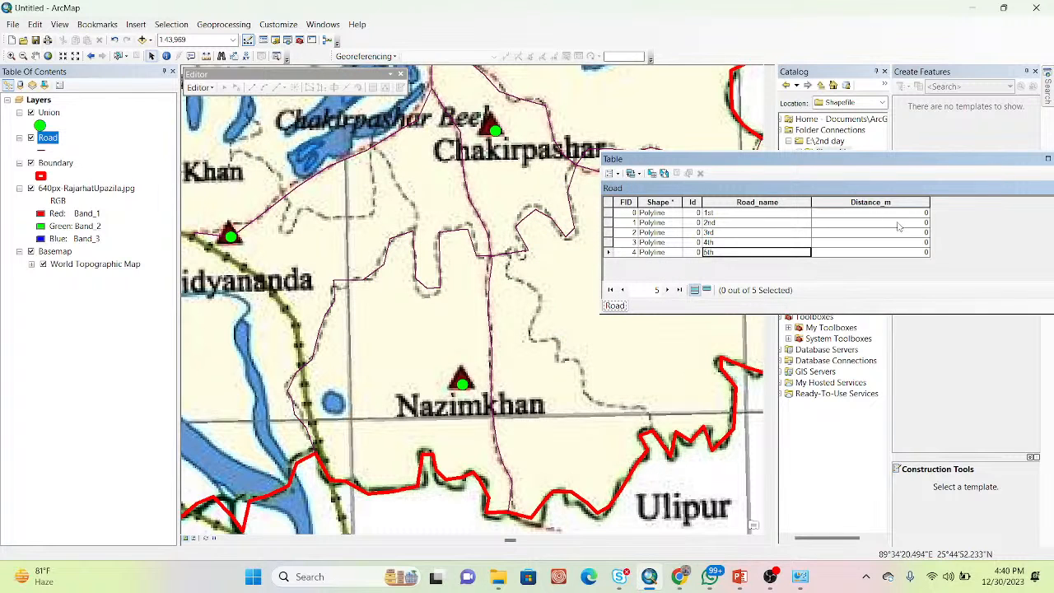
Calculate Distance_m as each road's length in meters using the data frame's coordinate system, and select the 1st road's record
{"action": "left_click", "coordinate": [865, 202]}
{"action": "right_click", "coordinate": [866, 202]}
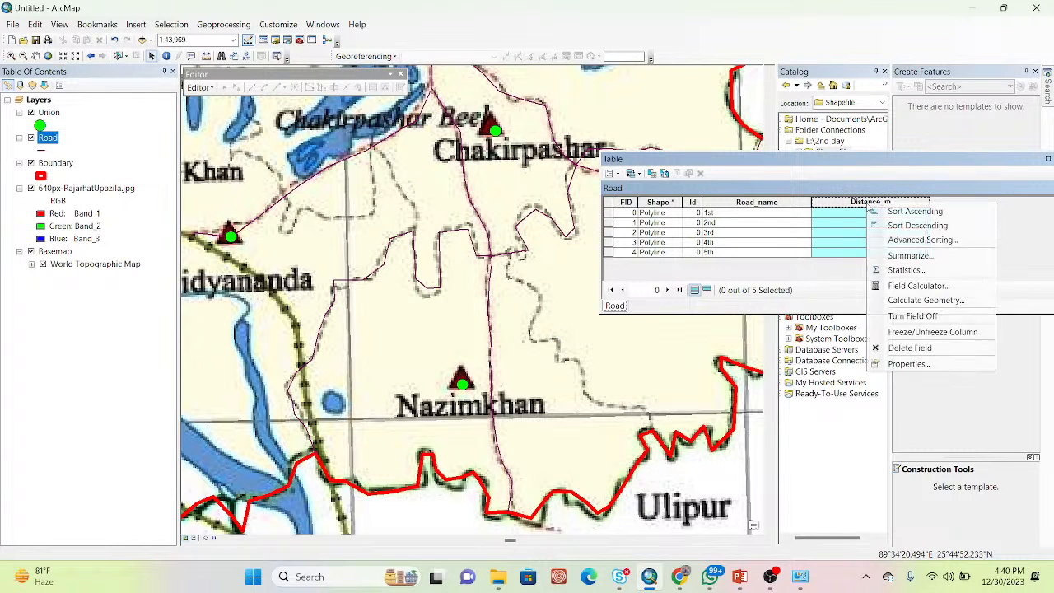
{"action": "left_click", "coordinate": [912, 302]}
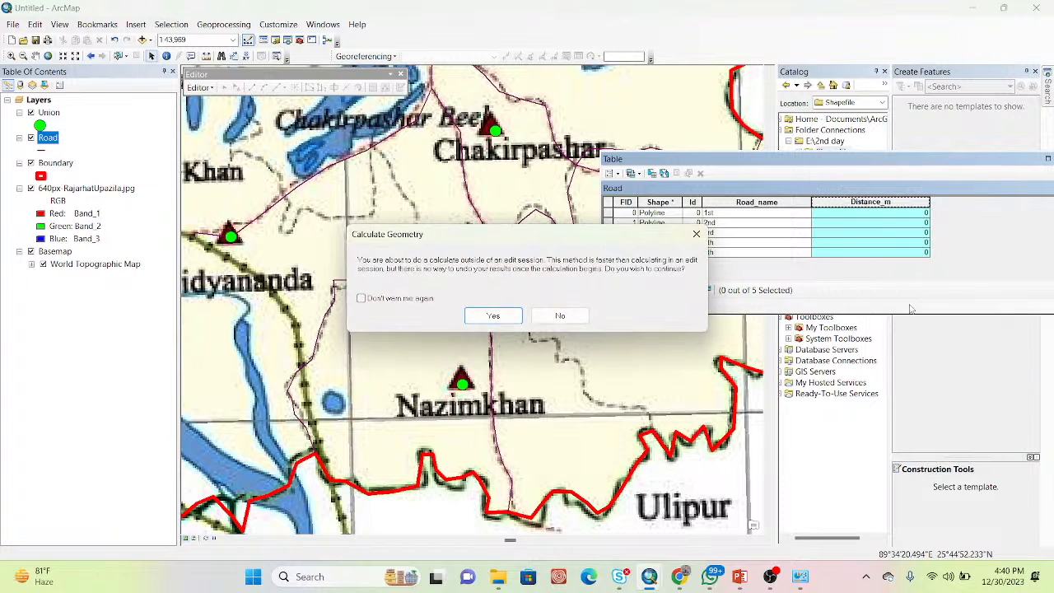
{"action": "left_click", "coordinate": [490, 317]}
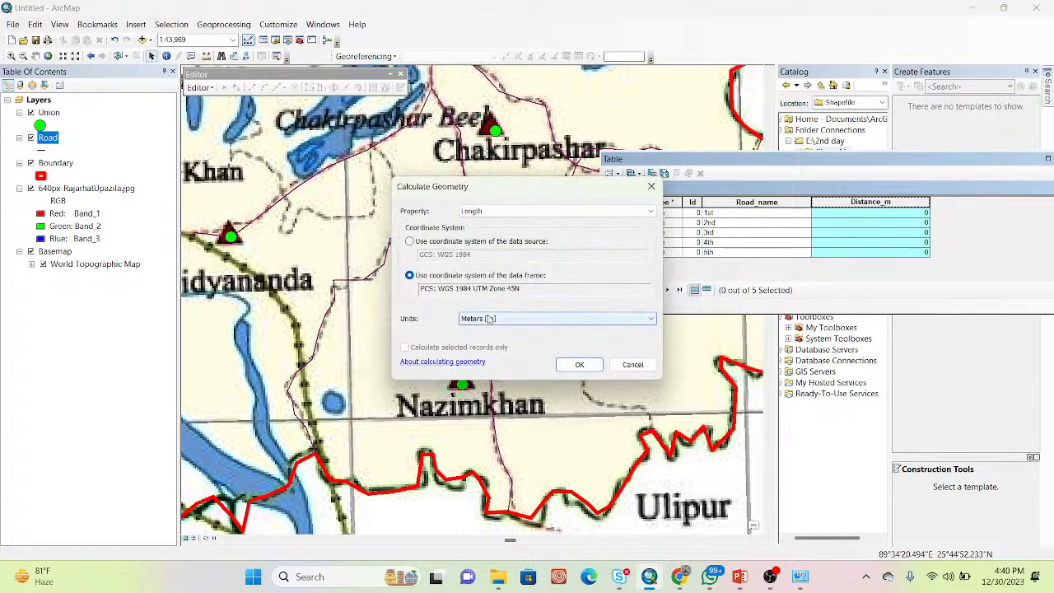
{"action": "left_click", "coordinate": [529, 211]}
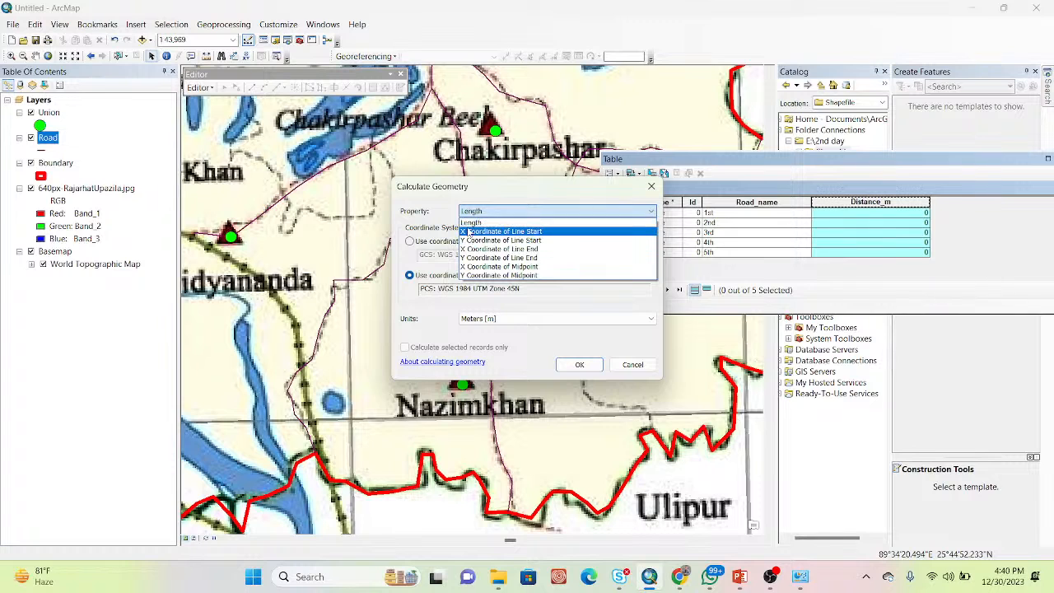
{"action": "left_click", "coordinate": [470, 222]}
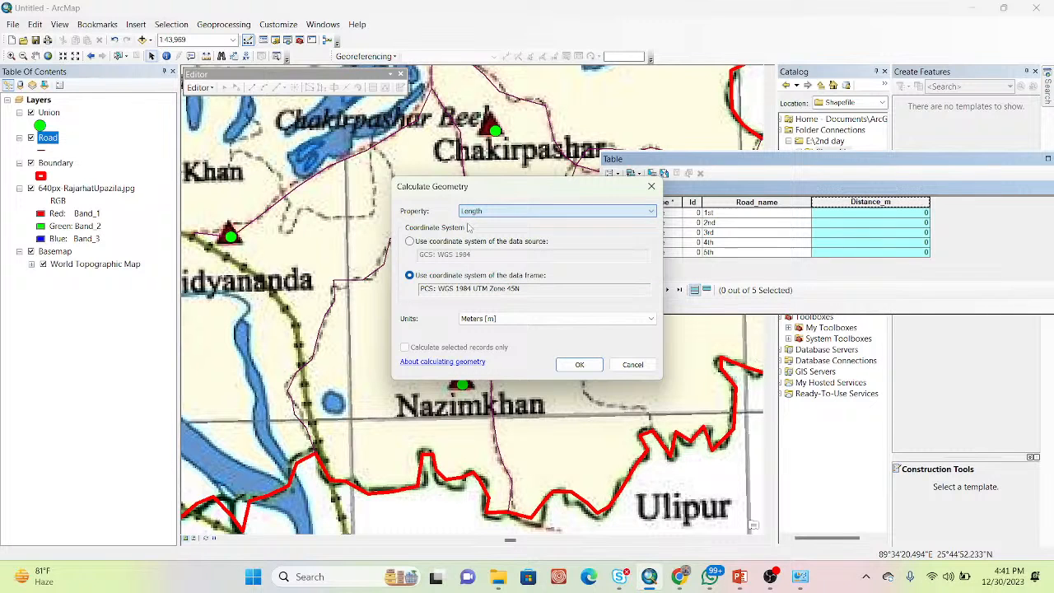
{"action": "left_click", "coordinate": [499, 321]}
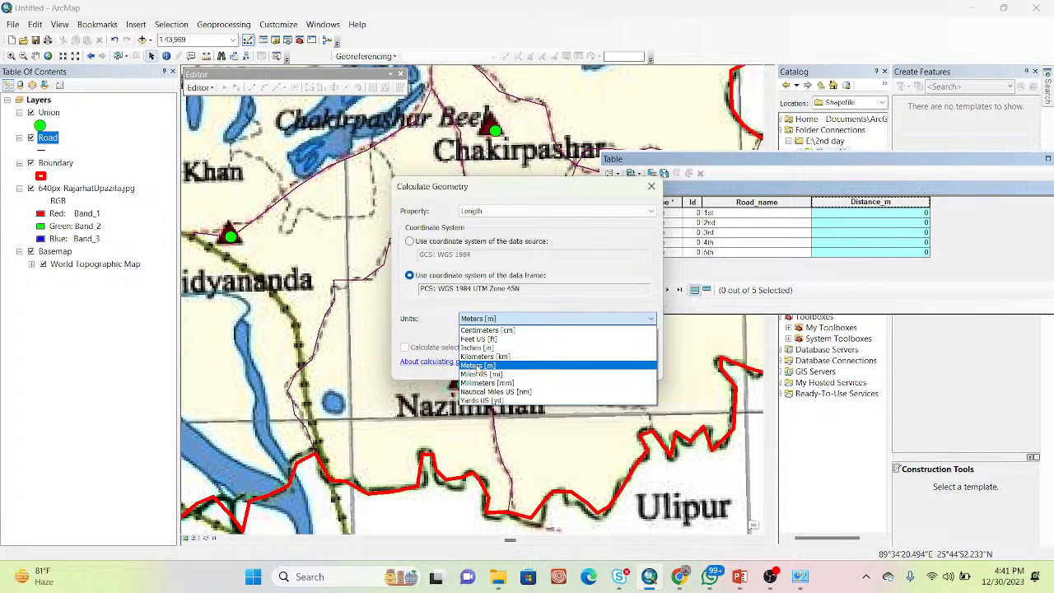
{"action": "left_click", "coordinate": [477, 365]}
{"action": "left_click", "coordinate": [584, 362]}
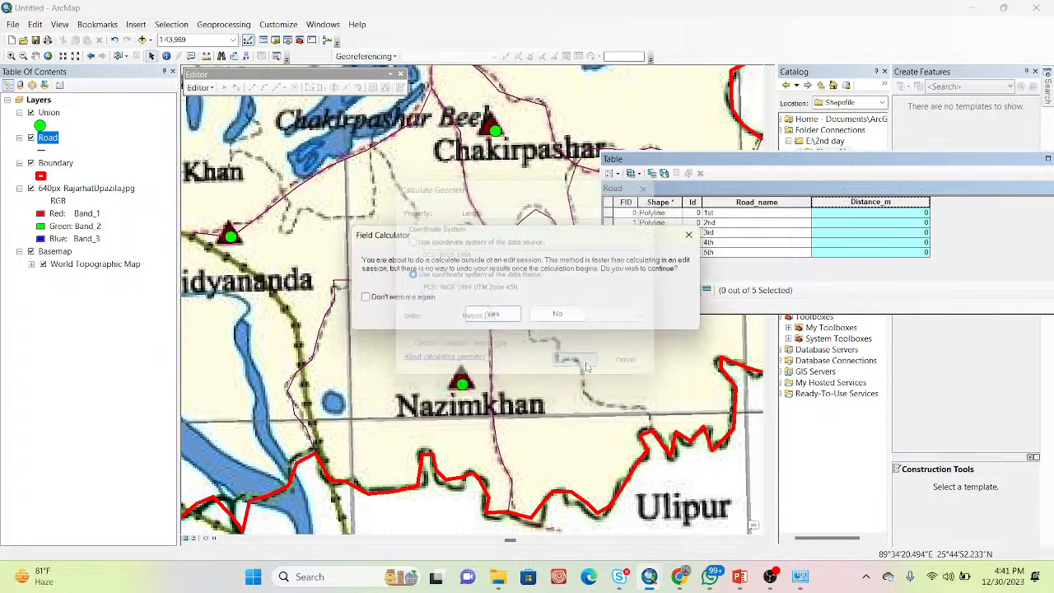
{"action": "left_click", "coordinate": [494, 314]}
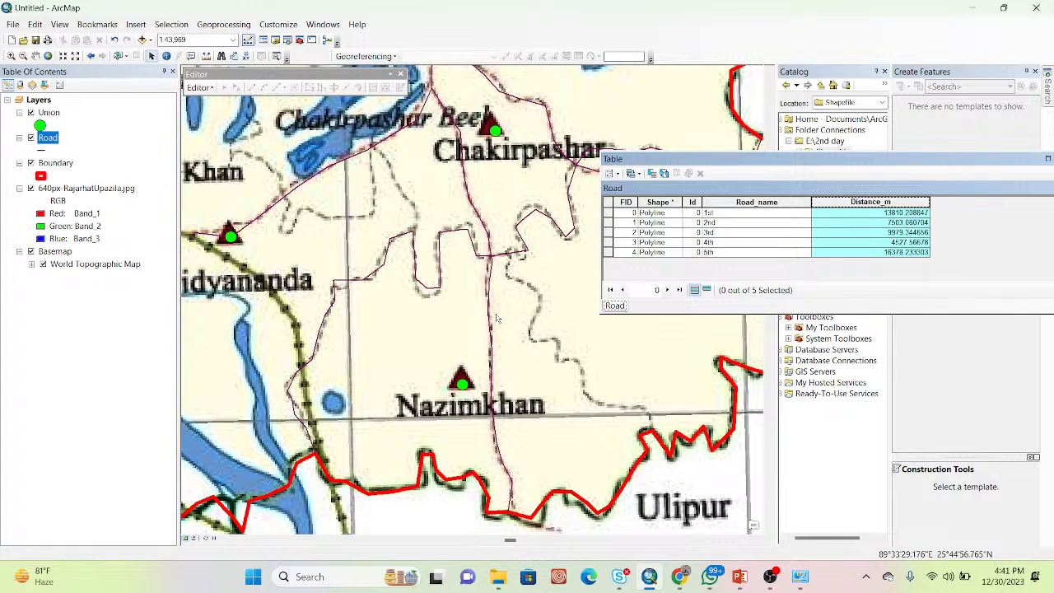
{"action": "left_click", "coordinate": [610, 212]}
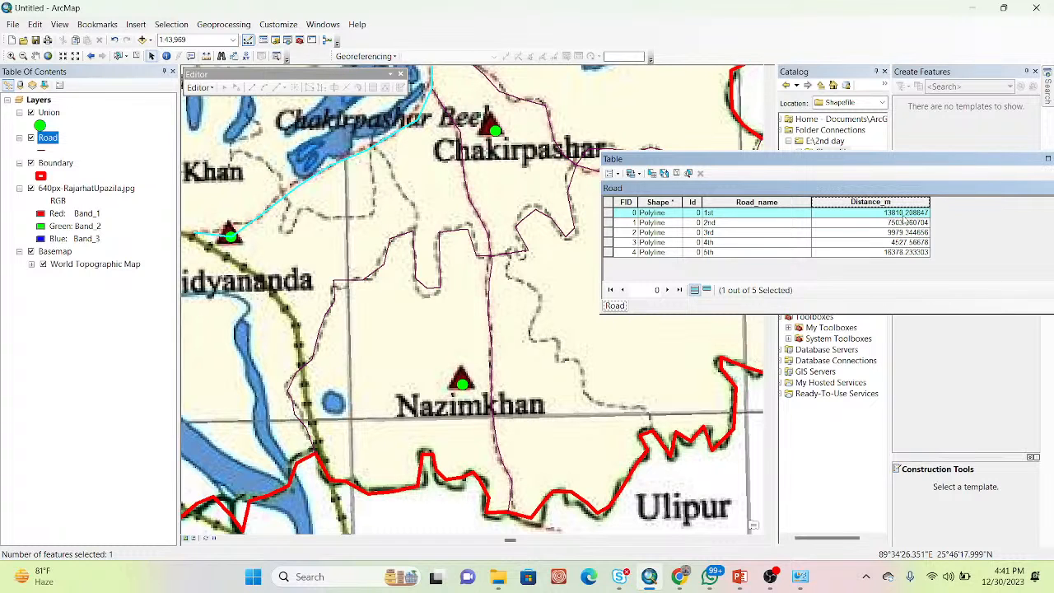
Highlight the 2nd and 3rd roads on the map through their Road attribute table records, then close the table
{"action": "left_click", "coordinate": [608, 223]}
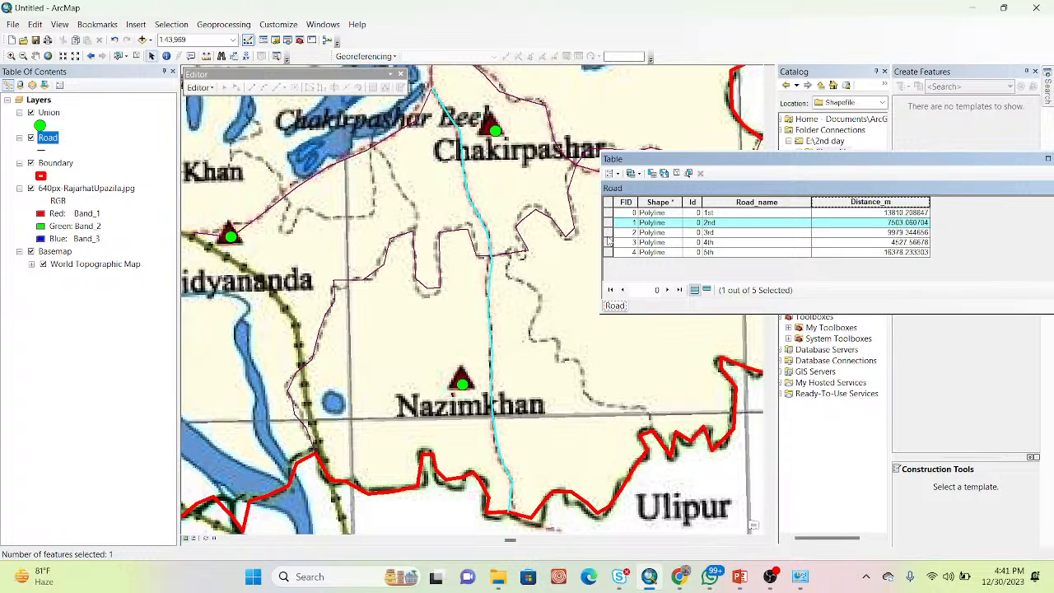
{"action": "left_click", "coordinate": [607, 232]}
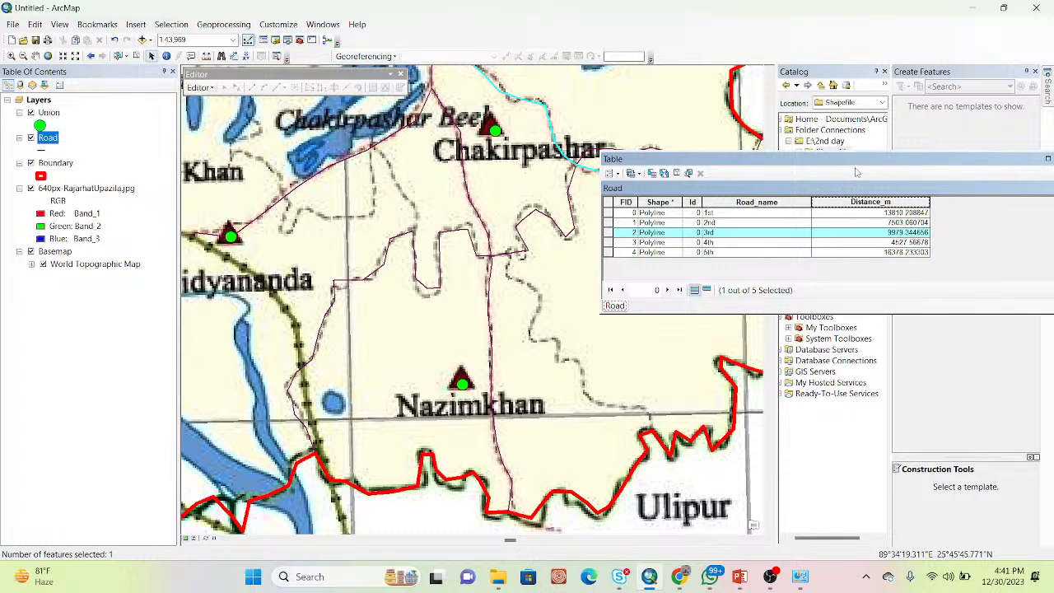
{"action": "left_click_drag", "start_coordinate": [856, 165], "coordinate": [693, 166]}
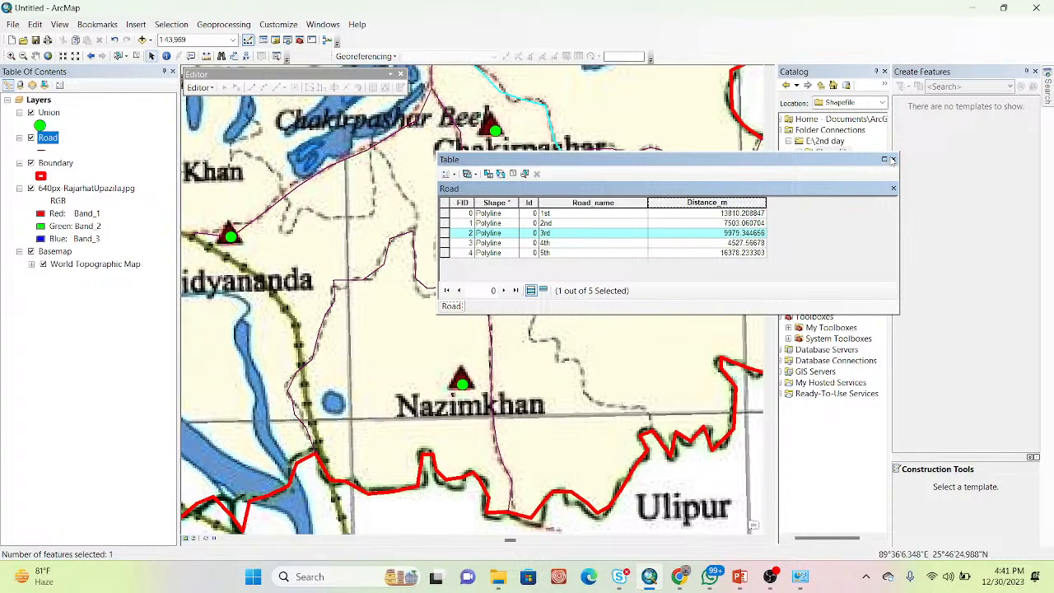
{"action": "left_click", "coordinate": [894, 160]}
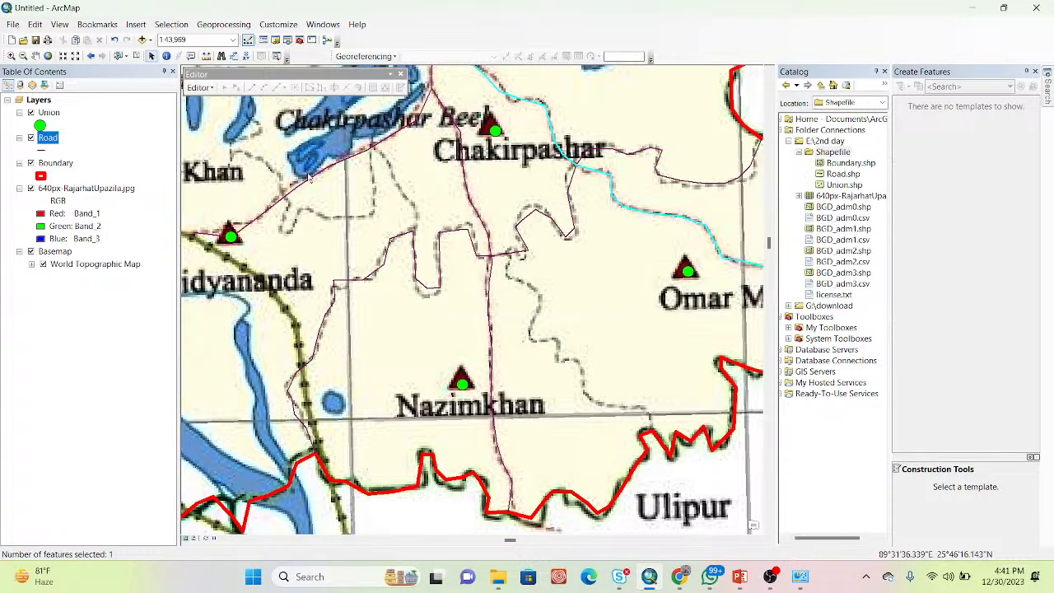
Hide the 640px-RajarhatUpazila.jpg layer and give the Road layer the "Boundary, National" line symbol
{"action": "left_click", "coordinate": [30, 189]}
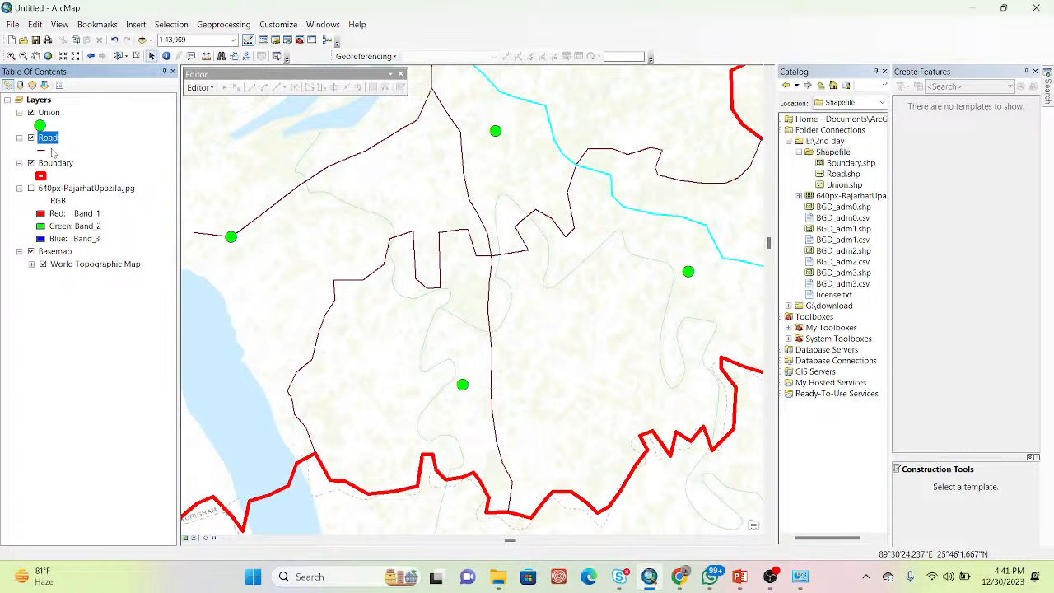
{"action": "left_click", "coordinate": [41, 152]}
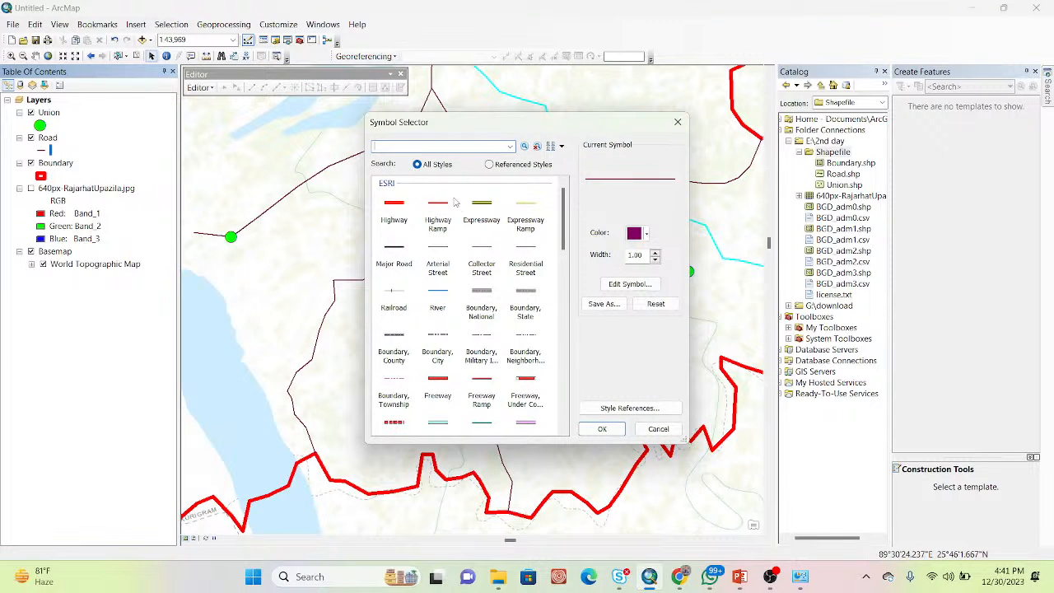
{"action": "left_click", "coordinate": [437, 219]}
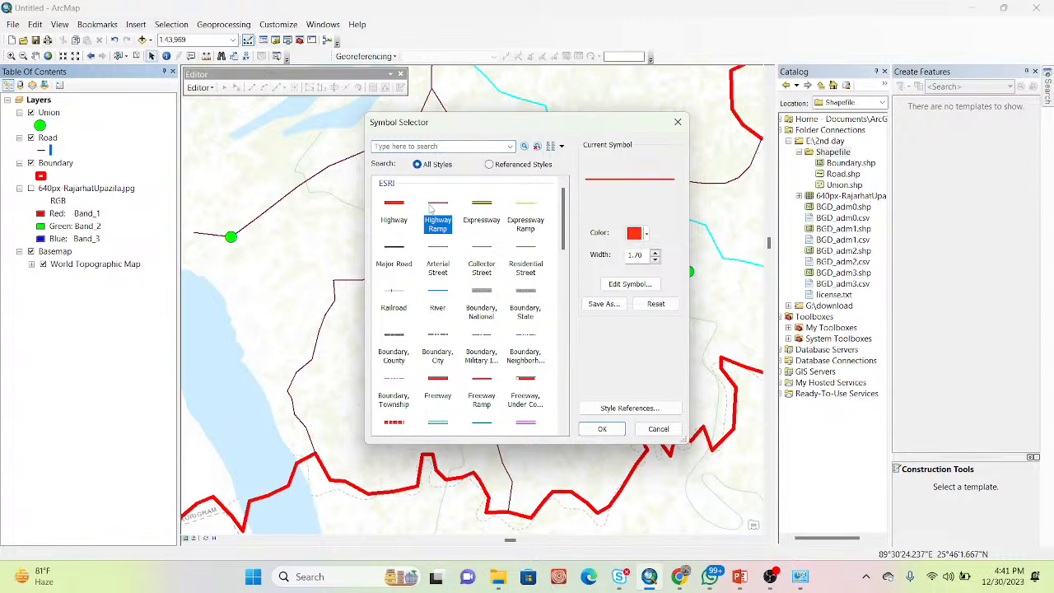
{"action": "left_click", "coordinate": [395, 245]}
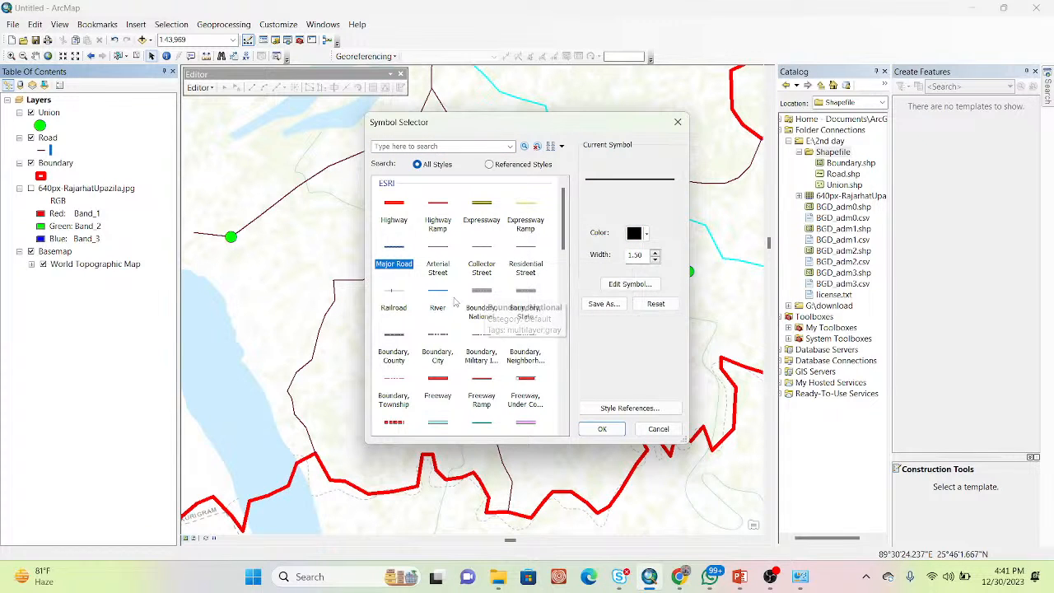
{"action": "left_click", "coordinate": [483, 296]}
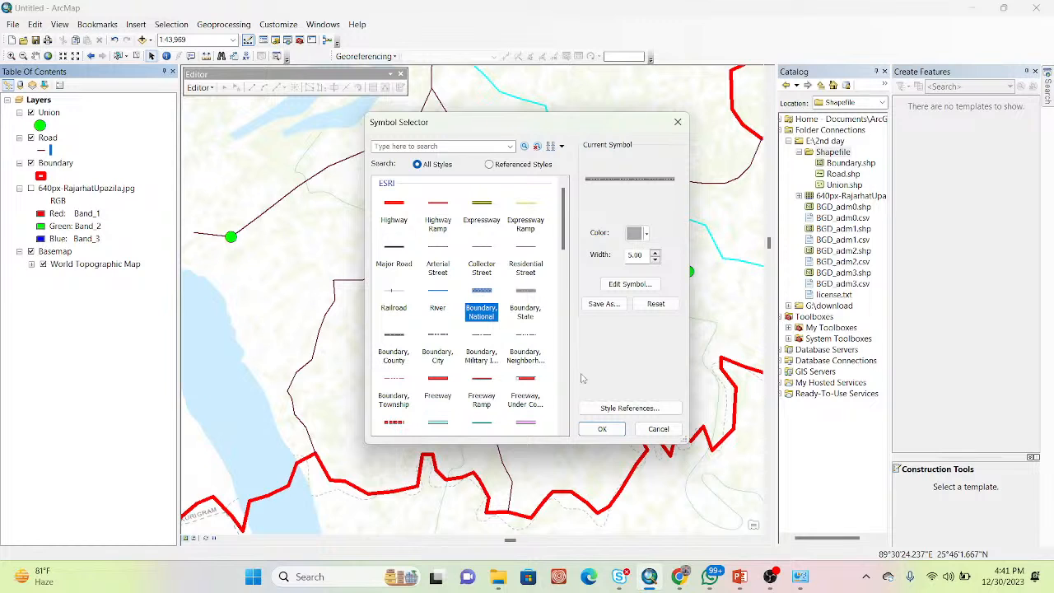
{"action": "left_click", "coordinate": [602, 430]}
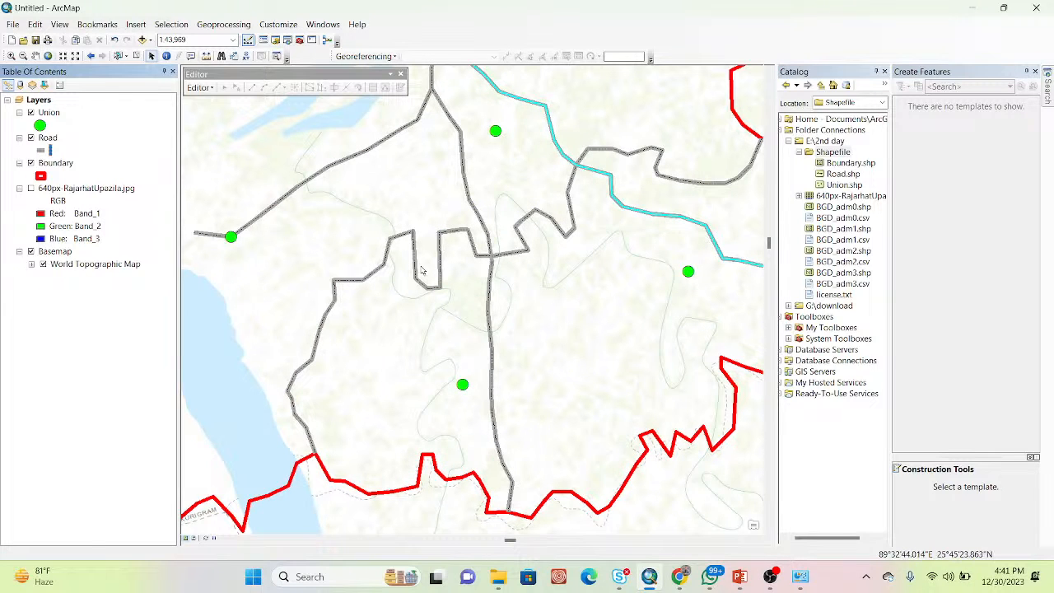
Zoom the map out to 1:125,000 to examine the restyled roads within the upazila boundary
{"action": "scroll", "coordinate": [432, 234], "scroll_direction": "down", "scroll_amount": 1}
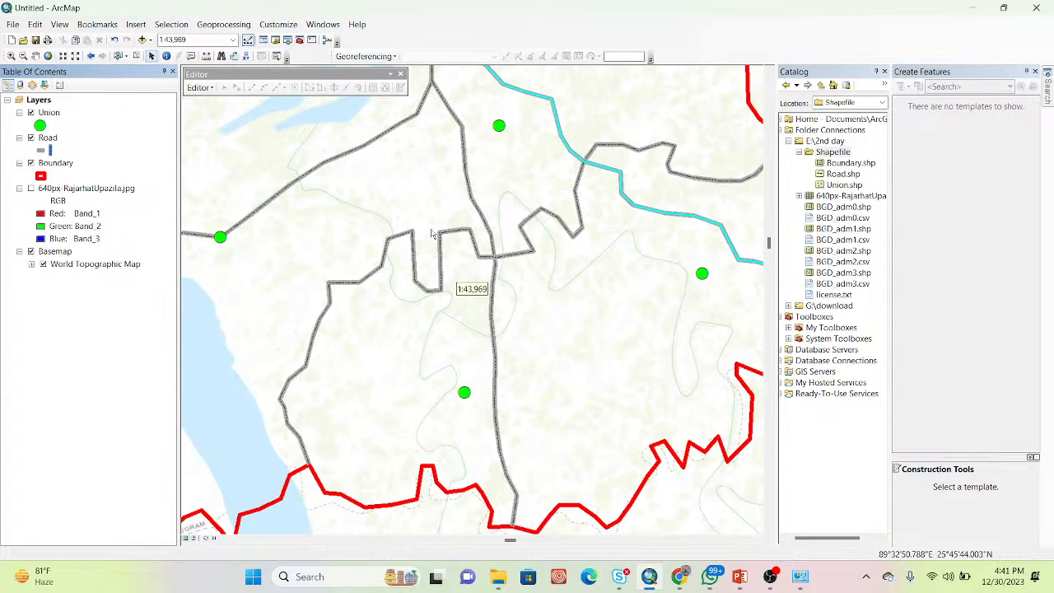
{"action": "scroll", "coordinate": [433, 234], "scroll_direction": "down", "scroll_amount": 1}
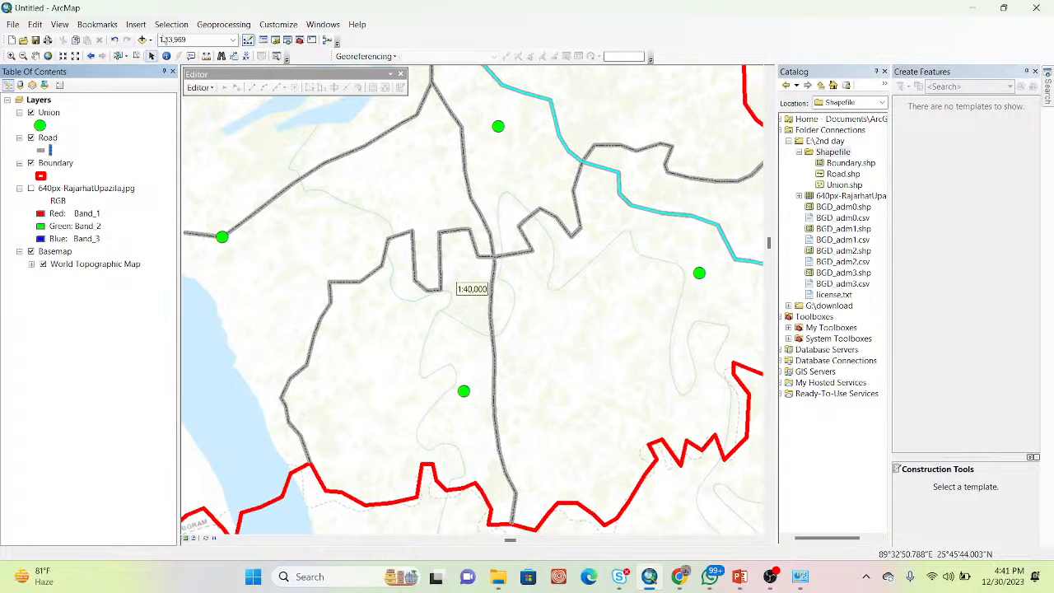
{"action": "left_click", "coordinate": [74, 58]}
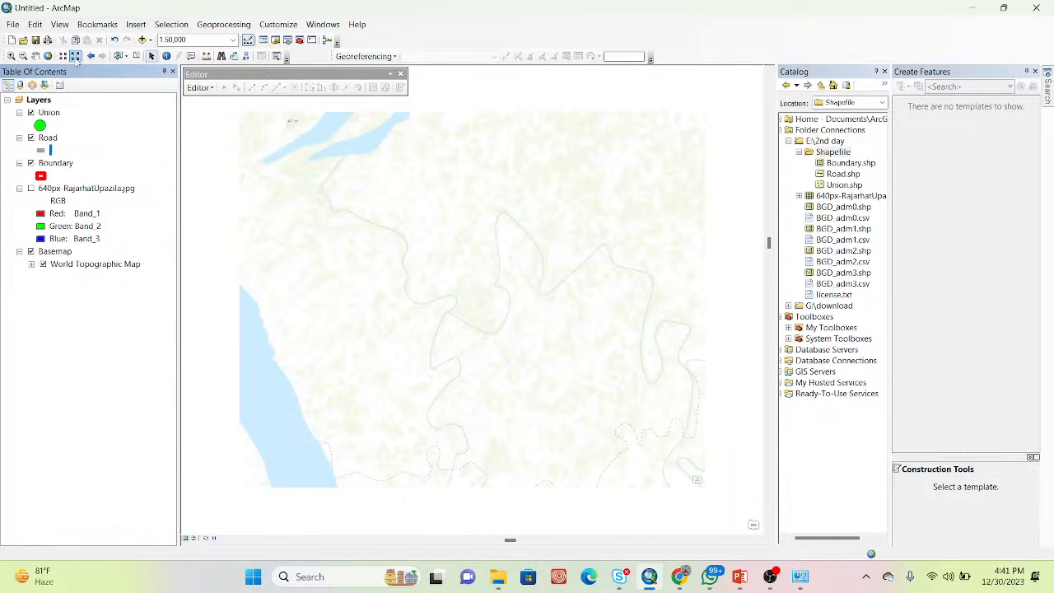
{"action": "left_click", "coordinate": [74, 56]}
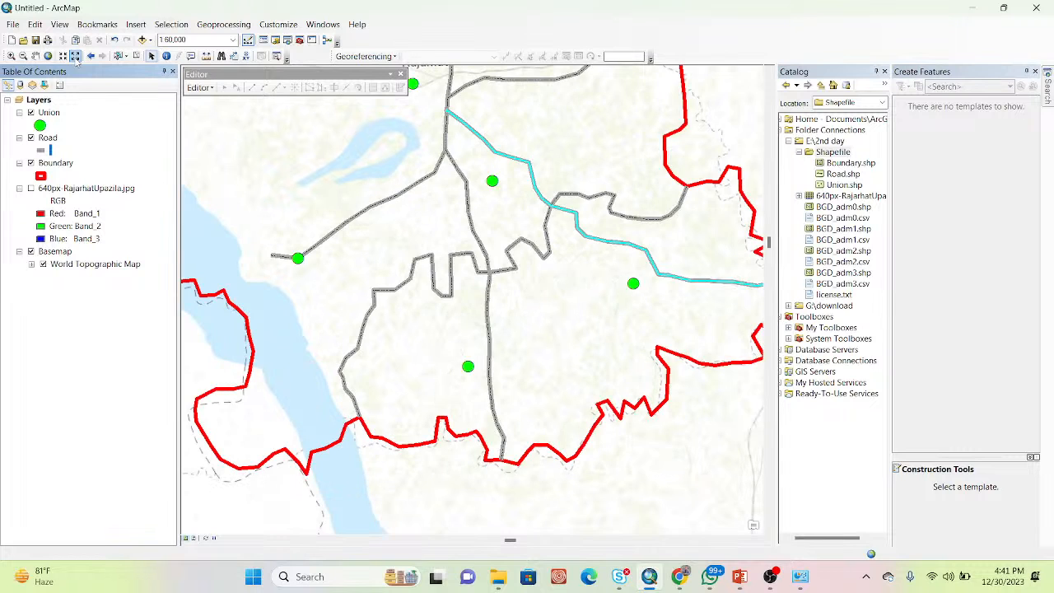
{"action": "left_click", "coordinate": [74, 56]}
{"action": "left_click", "coordinate": [74, 56]}
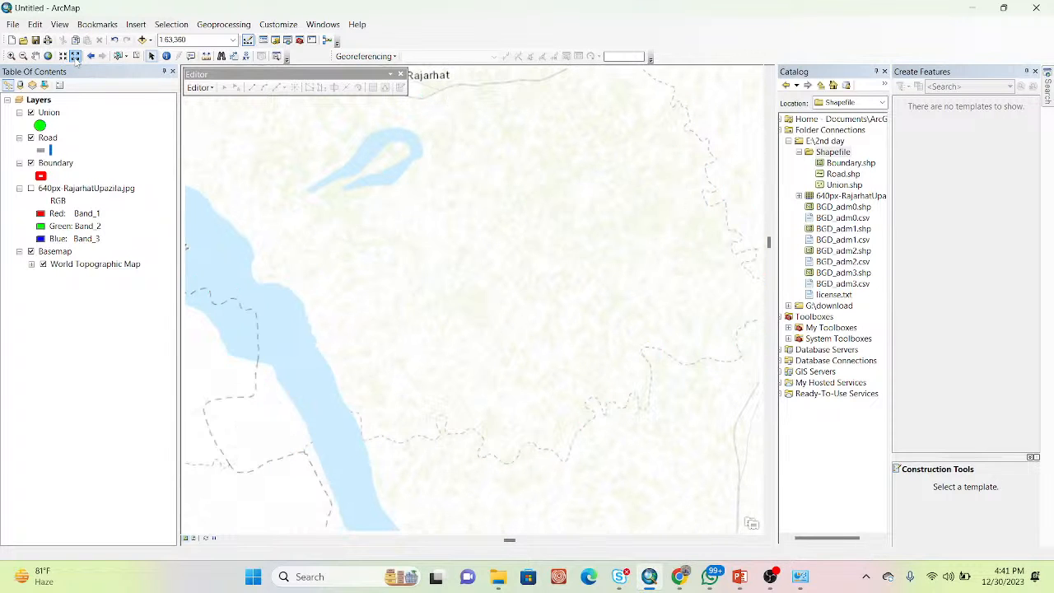
{"action": "left_click", "coordinate": [74, 56]}
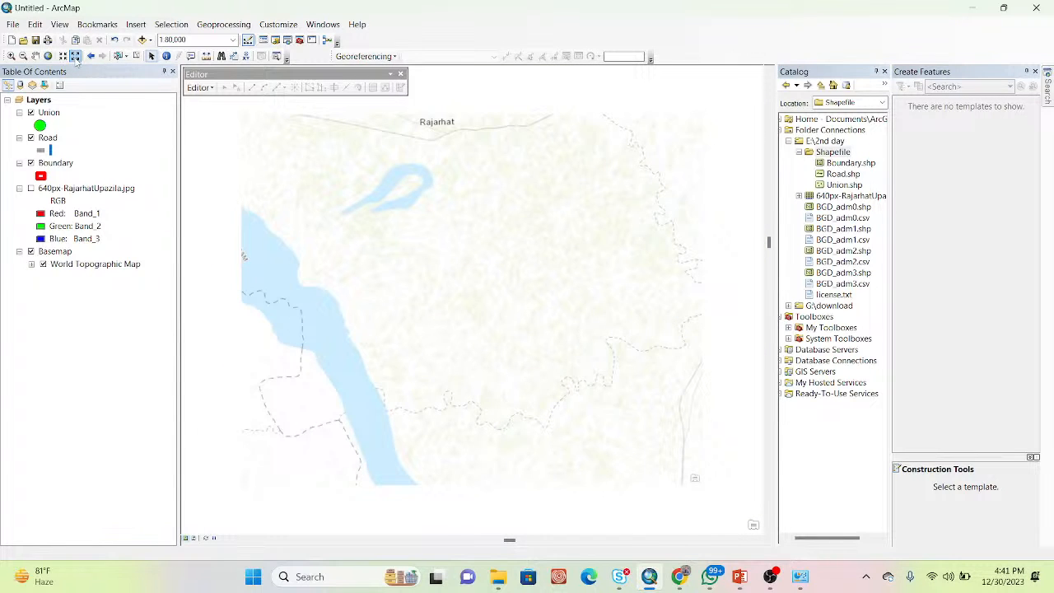
{"action": "left_click", "coordinate": [74, 57]}
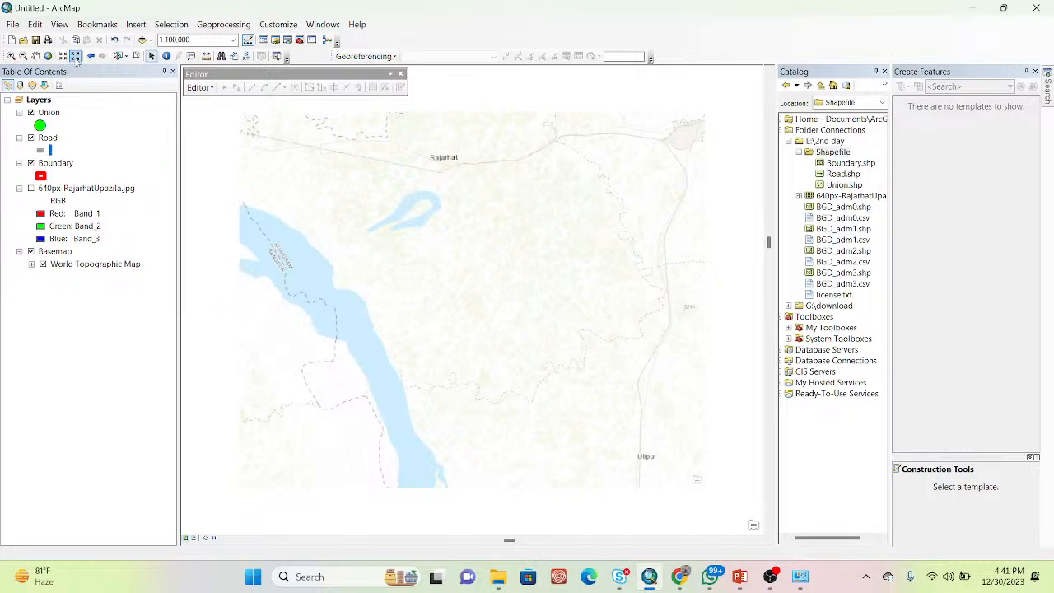
{"action": "left_click", "coordinate": [75, 57]}
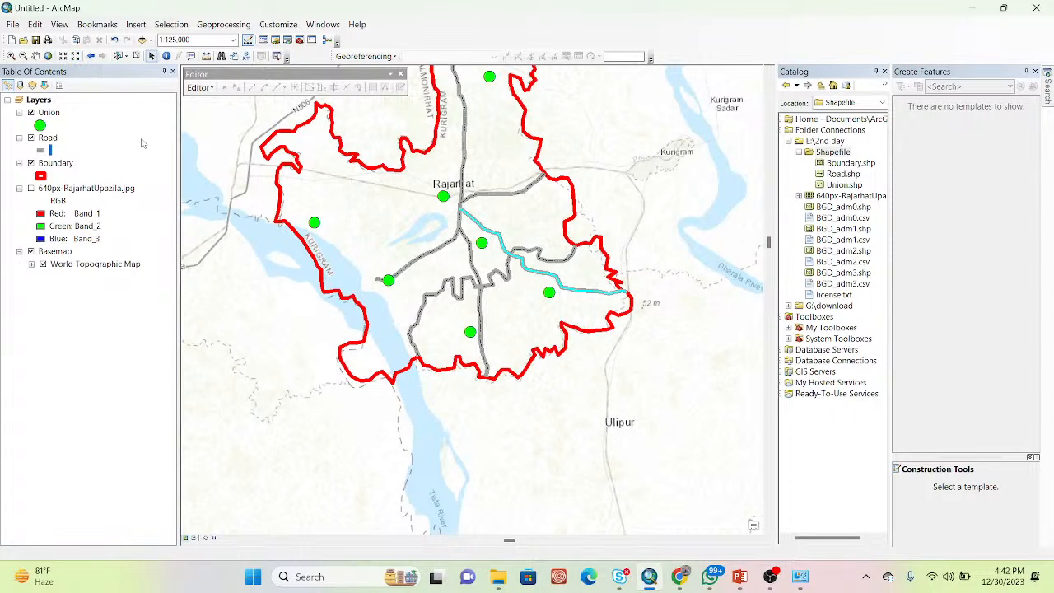
Open the Road attribute table, highlight the 1st to 5th roads one after another on the map, and clear the selection
{"action": "right_click", "coordinate": [43, 138]}
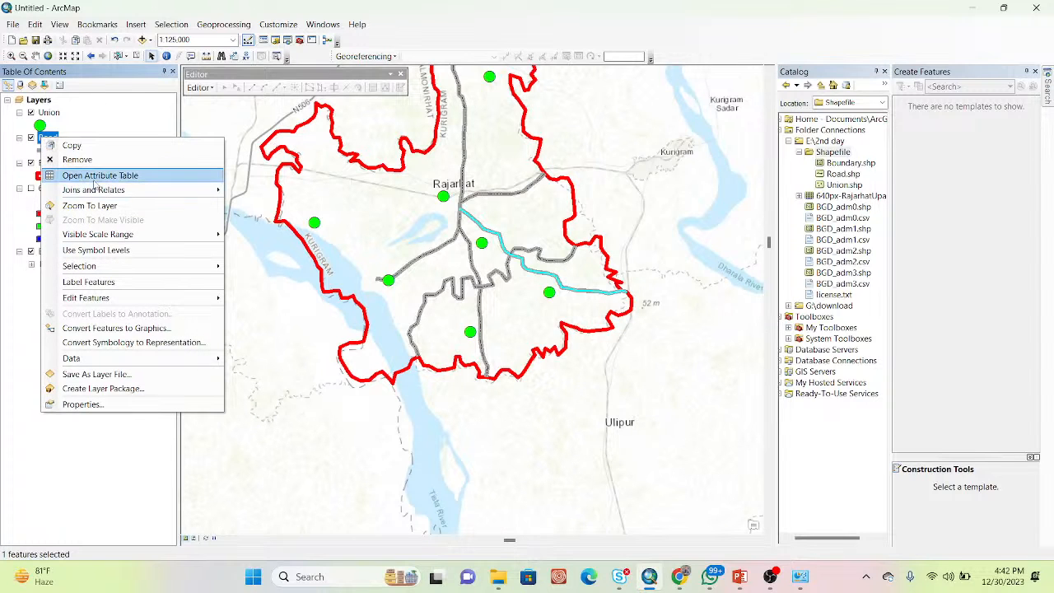
{"action": "left_click", "coordinate": [93, 176]}
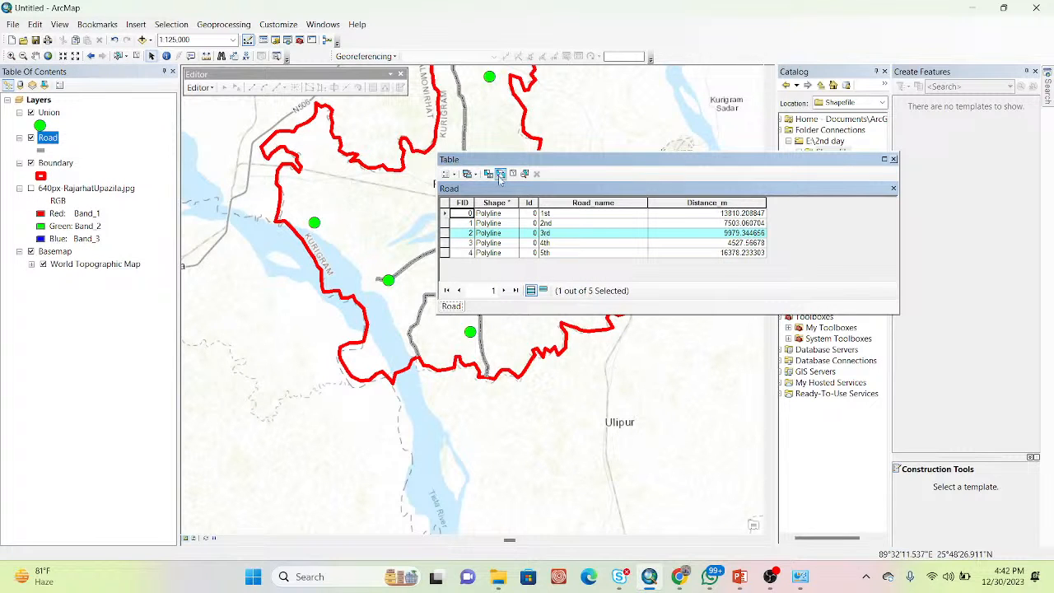
{"action": "left_click_drag", "start_coordinate": [539, 168], "coordinate": [713, 167]}
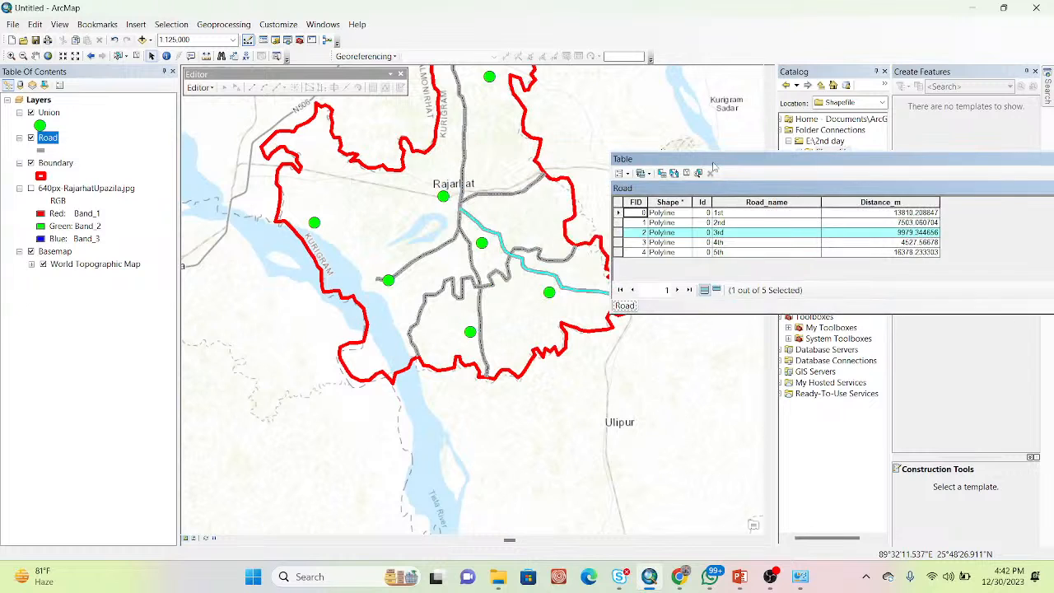
{"action": "left_click", "coordinate": [617, 213]}
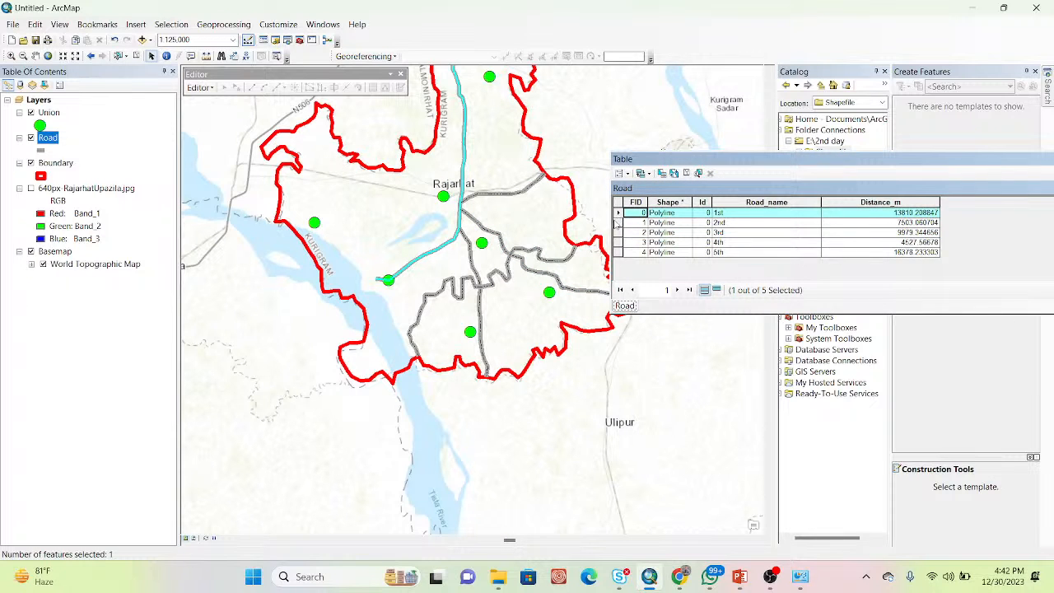
{"action": "left_click", "coordinate": [618, 223]}
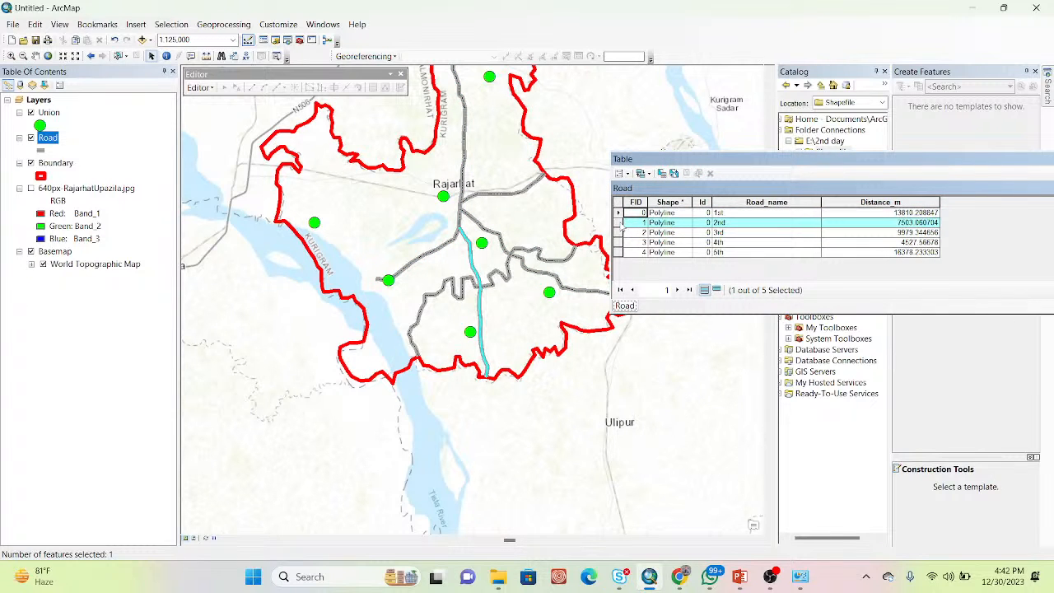
{"action": "left_click", "coordinate": [618, 233]}
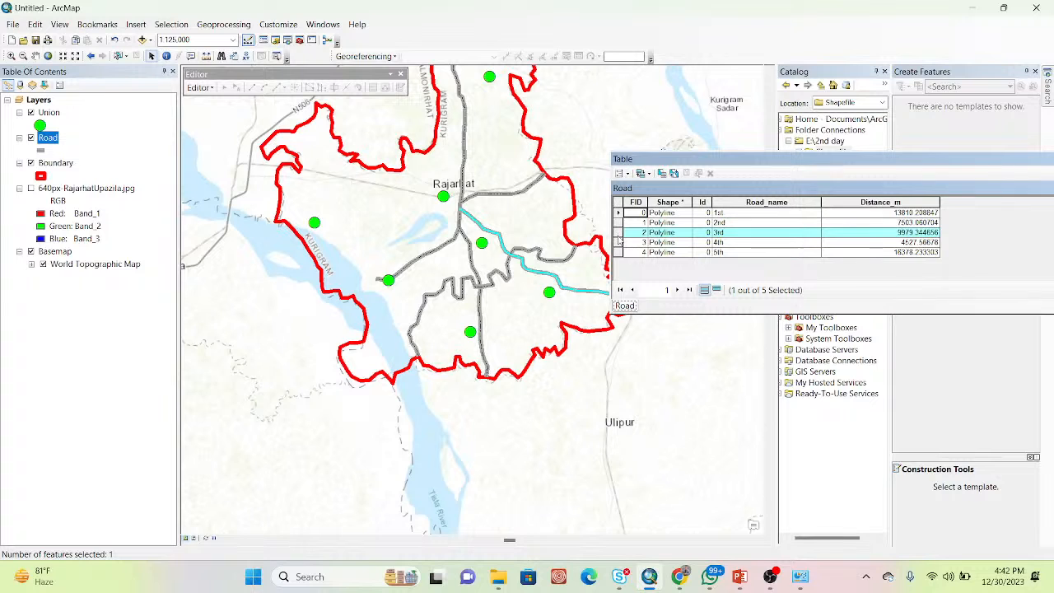
{"action": "left_click", "coordinate": [618, 242]}
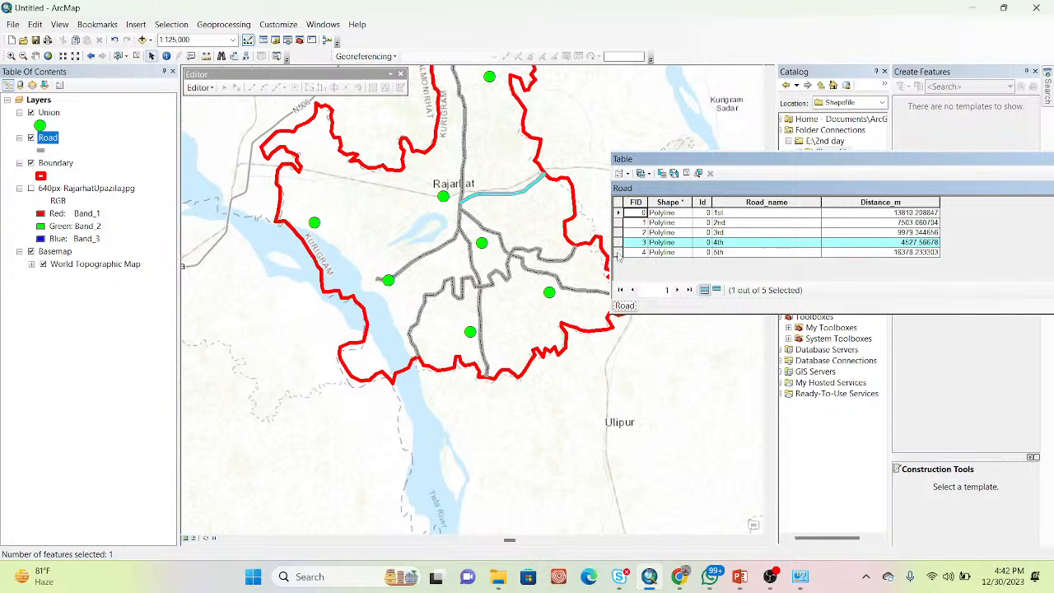
{"action": "left_click", "coordinate": [619, 253]}
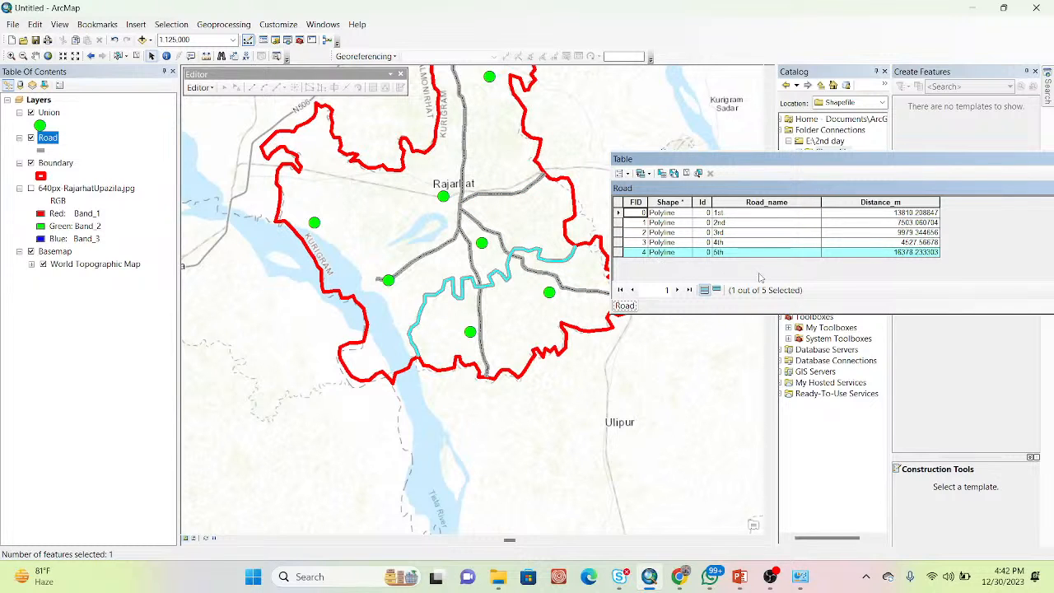
{"action": "left_click", "coordinate": [619, 211]}
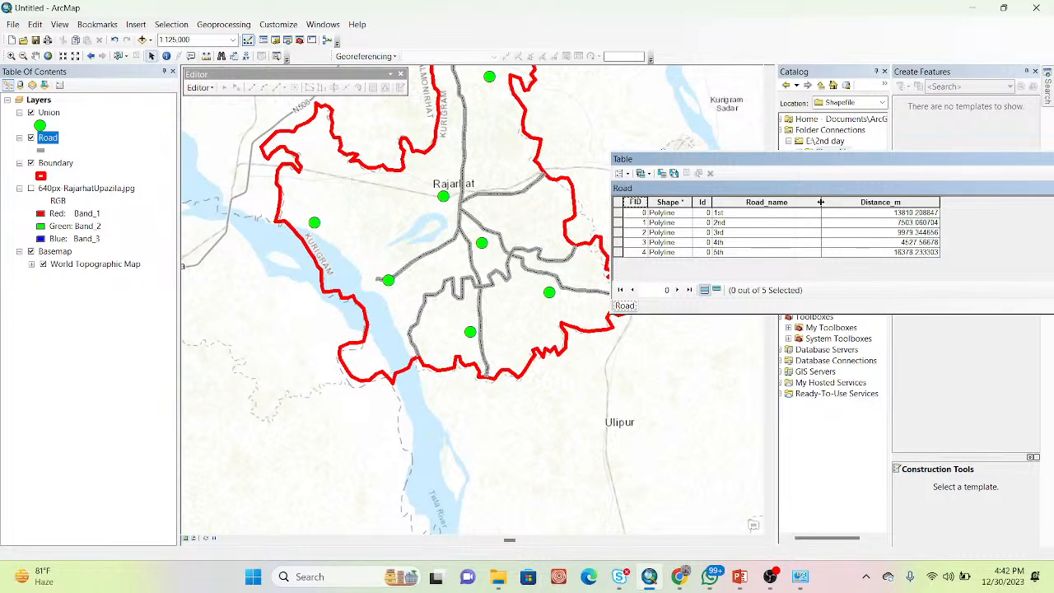
Narrow the Road_name and Distance_m columns of the Road attribute table and close the table
{"action": "left_click_drag", "start_coordinate": [822, 202], "coordinate": [790, 201]}
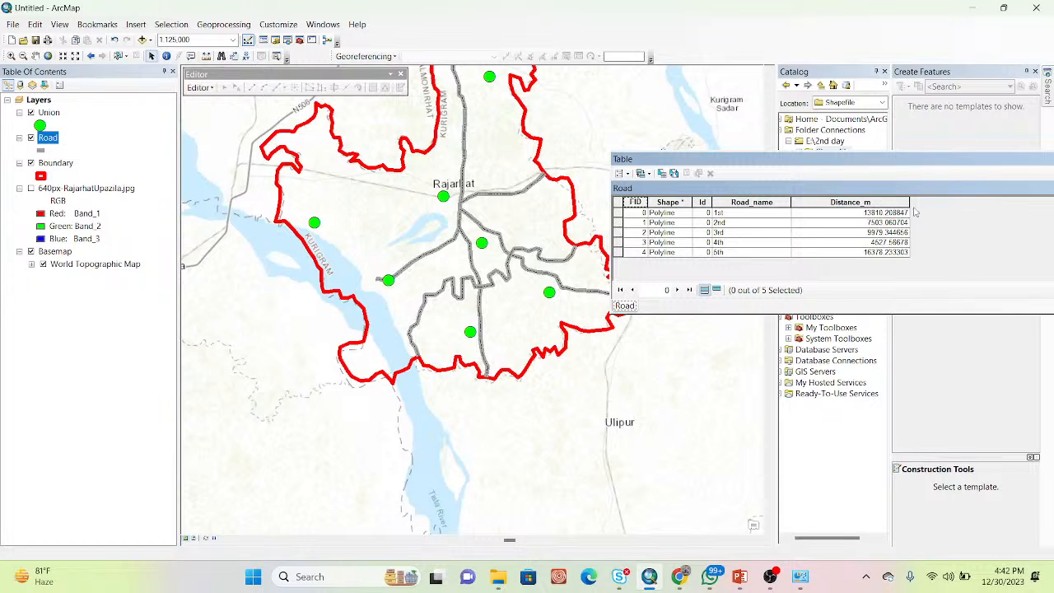
{"action": "left_click_drag", "start_coordinate": [908, 202], "coordinate": [874, 201]}
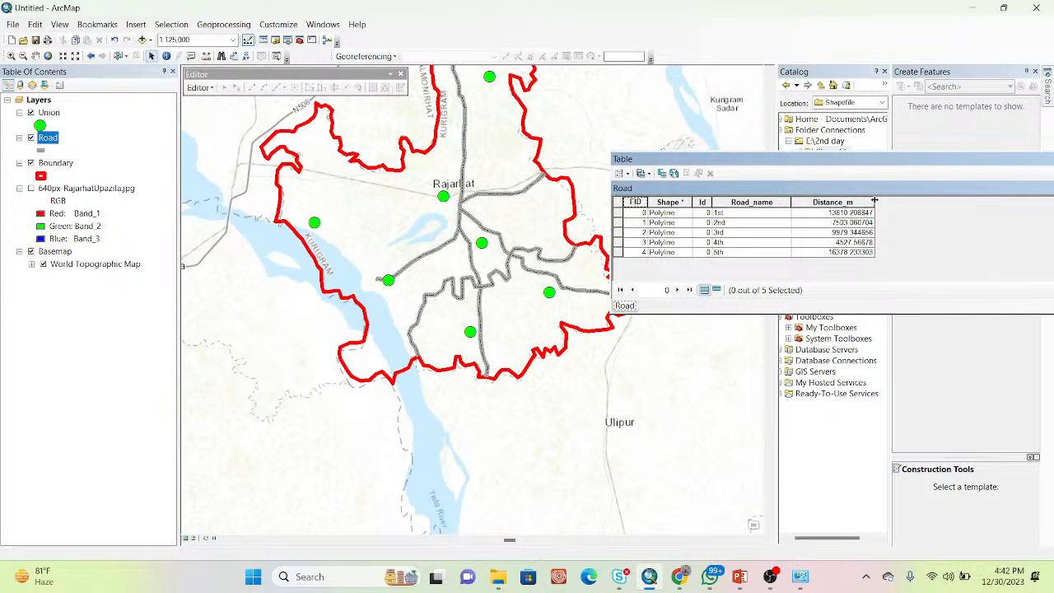
{"action": "left_click_drag", "start_coordinate": [840, 160], "coordinate": [628, 174]}
{"action": "left_click", "coordinate": [854, 172]}
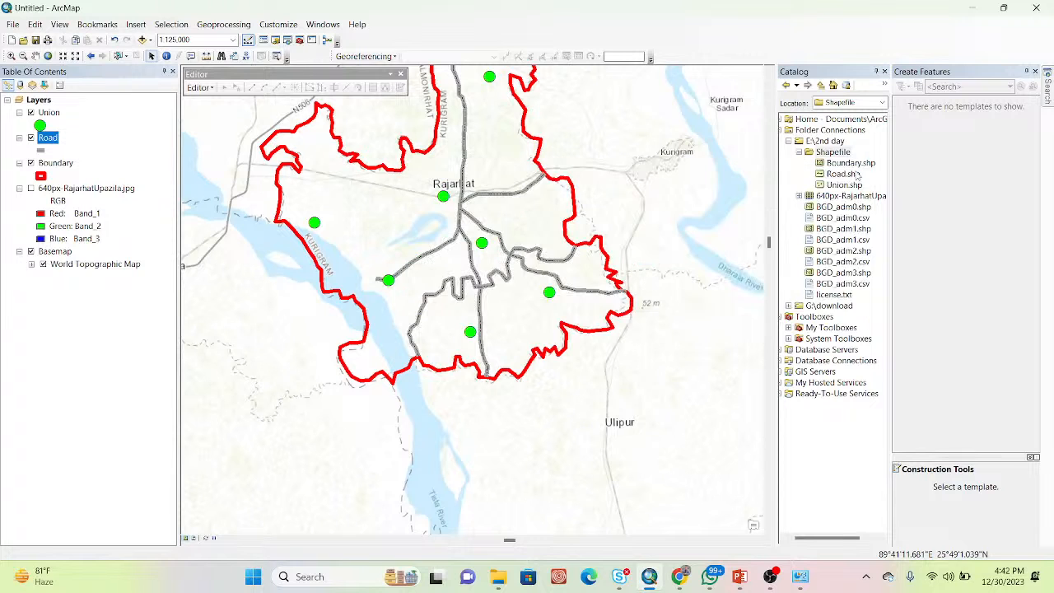
Show the 640px-RajarhatUpazila.jpg layer again and zoom the map to that layer's full extent
{"action": "left_click", "coordinate": [30, 189]}
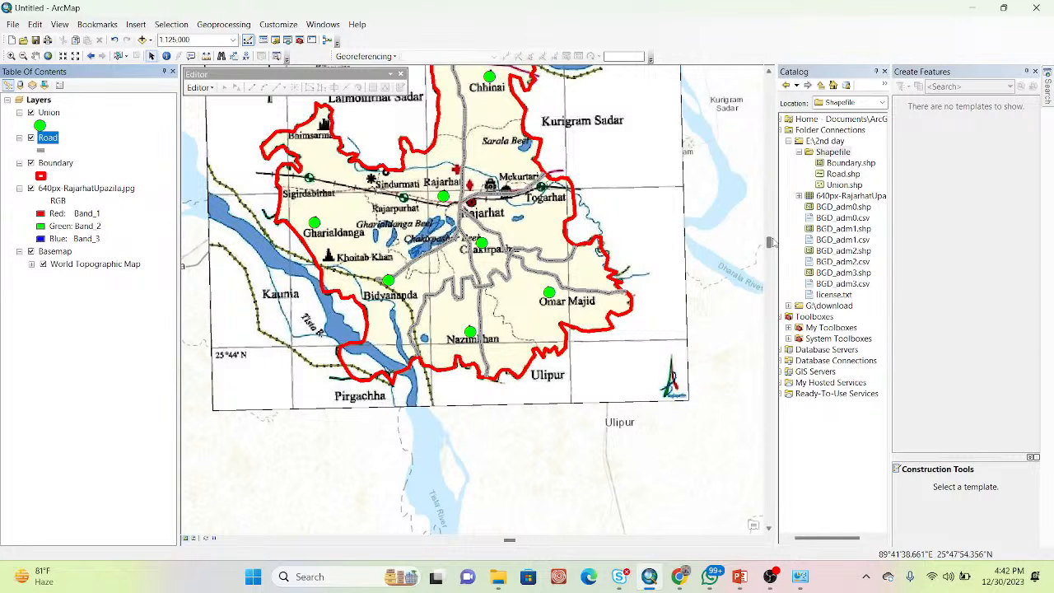
{"action": "left_click_drag", "start_coordinate": [769, 242], "coordinate": [770, 222]}
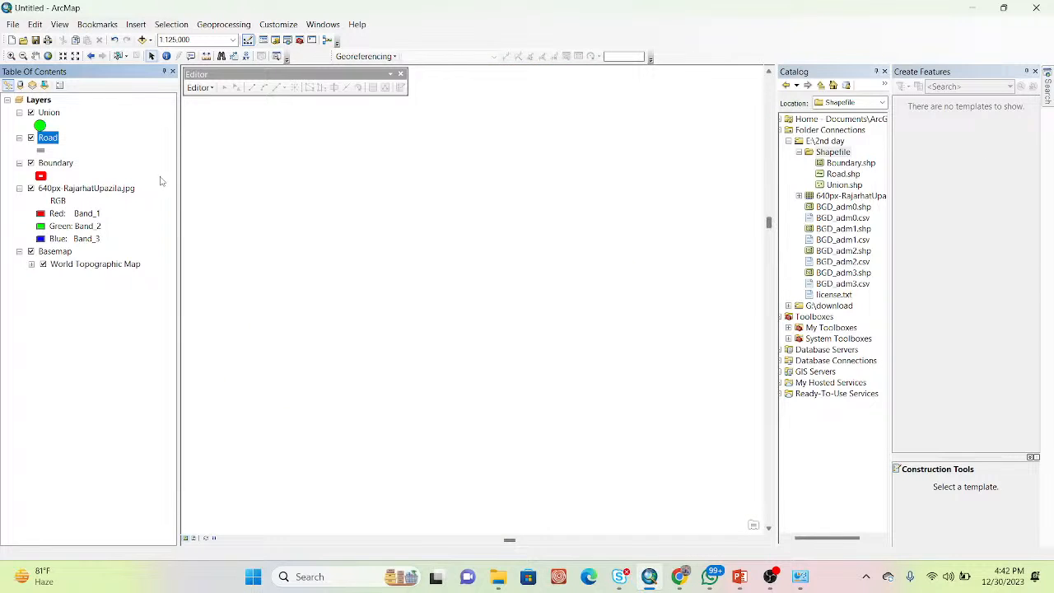
{"action": "left_click", "coordinate": [74, 189]}
{"action": "right_click", "coordinate": [74, 190]}
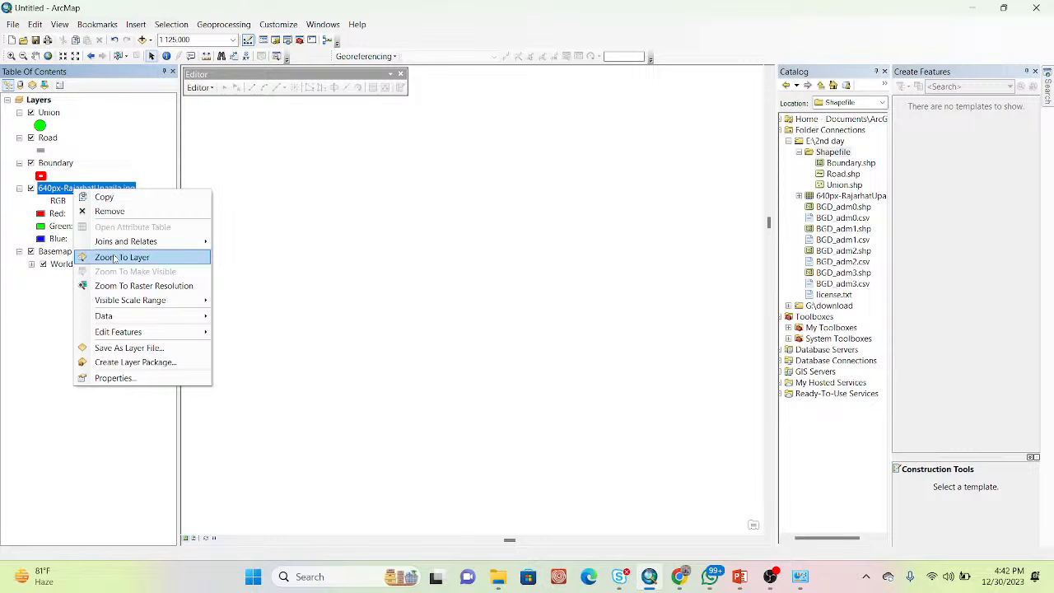
{"action": "left_click", "coordinate": [116, 258]}
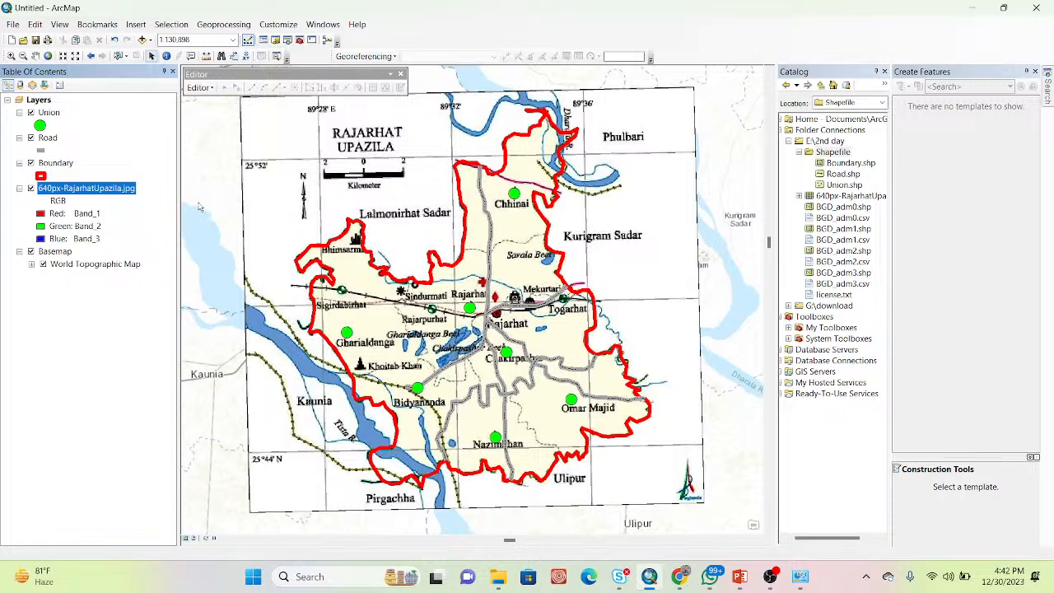
Start a new shapefile named River in the Shapefile folder, with Polygon as its feature type
{"action": "right_click", "coordinate": [833, 153]}
{"action": "mouse_move", "coordinate": [887, 238]}
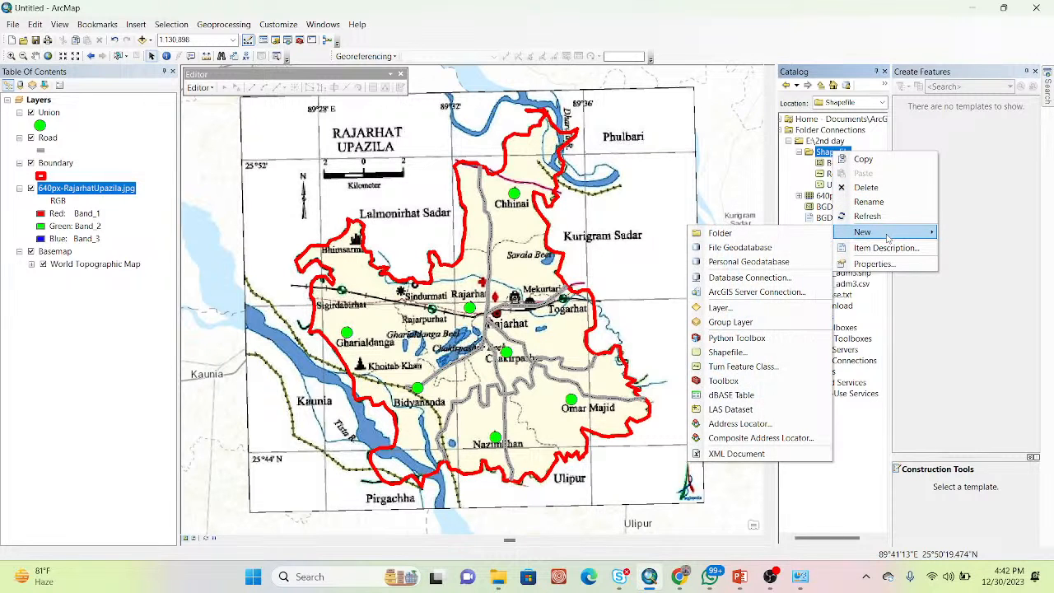
{"action": "left_click", "coordinate": [720, 360]}
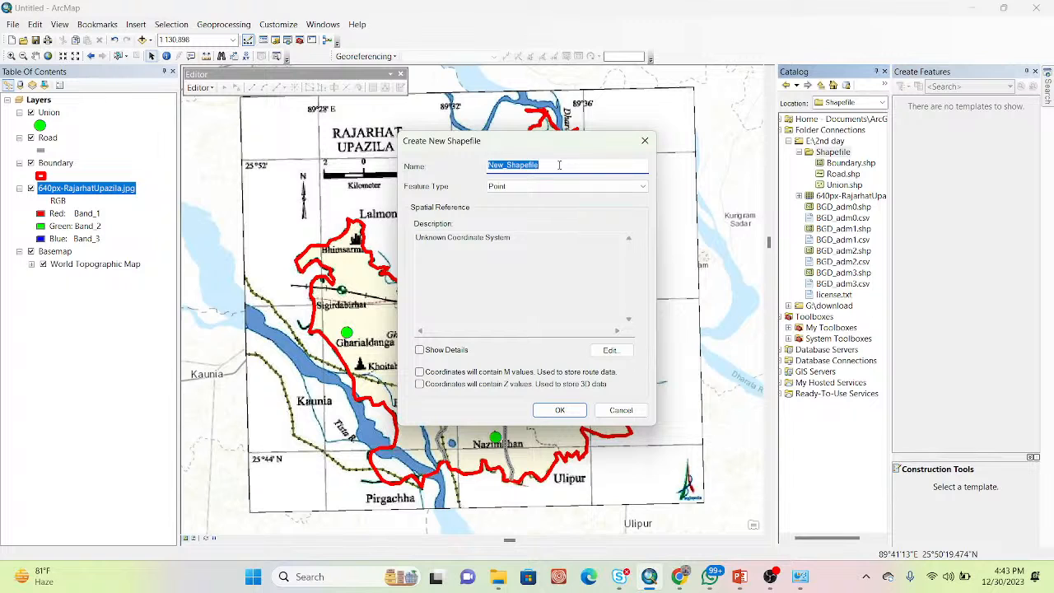
{"action": "type", "text": "River"}
{"action": "left_click", "coordinate": [561, 187]}
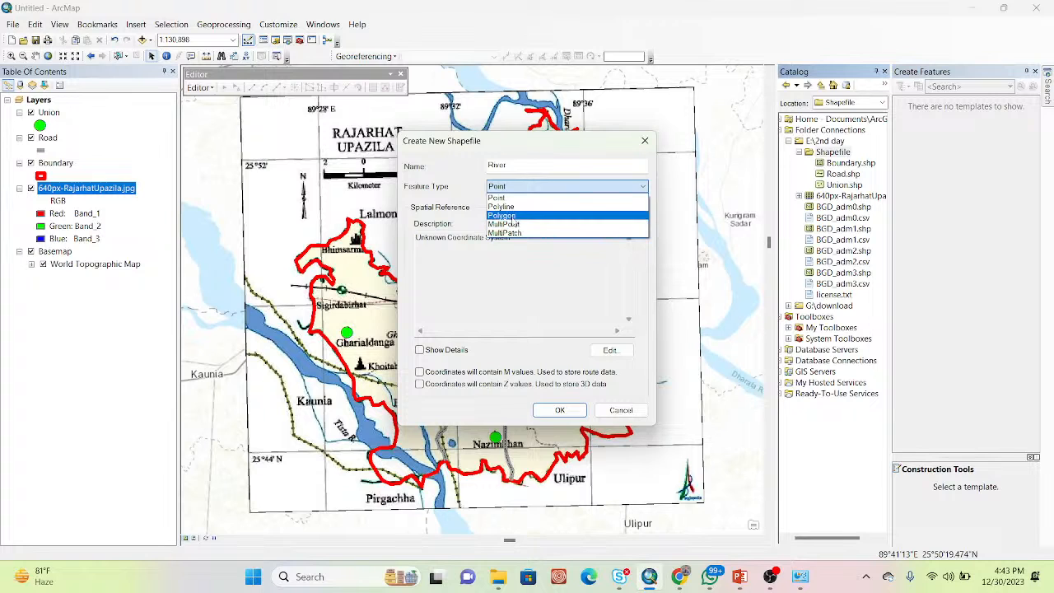
{"action": "left_click", "coordinate": [512, 215]}
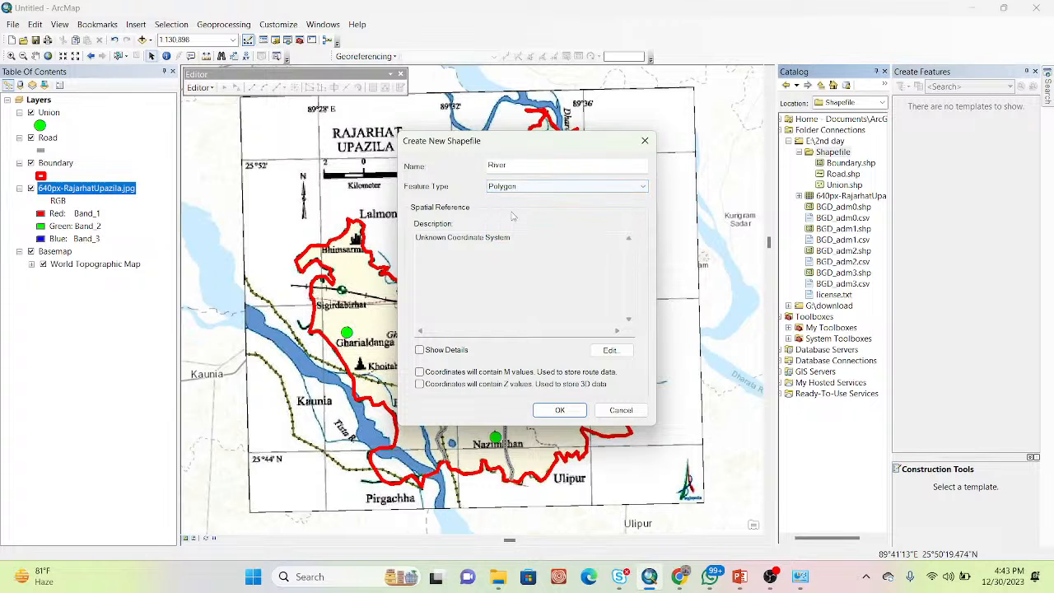
Assign the geographic coordinate system WGS 1984 to the River shapefile and create it
{"action": "left_click", "coordinate": [609, 350]}
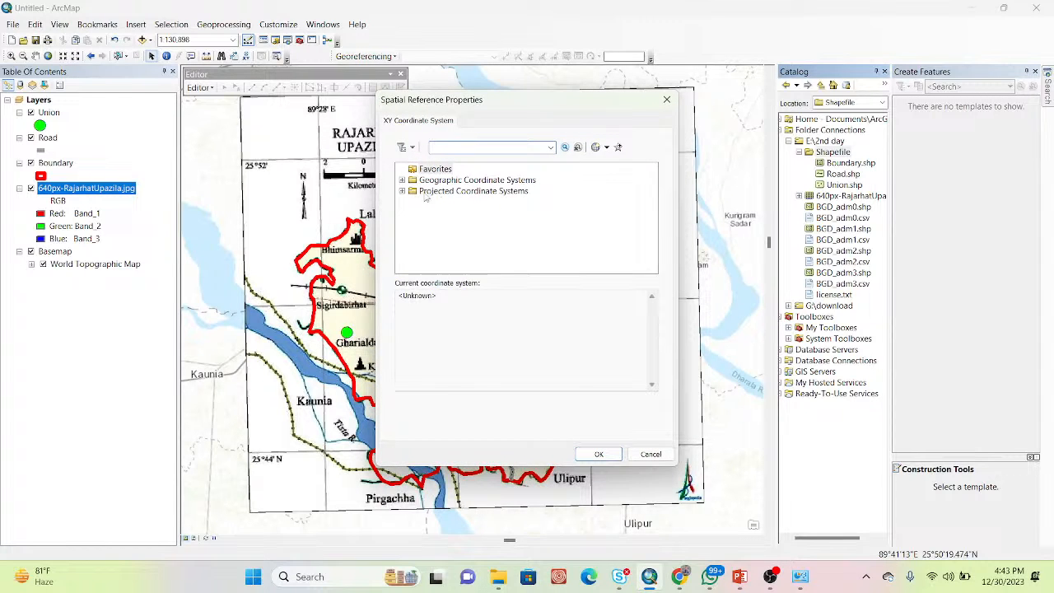
{"action": "left_click", "coordinate": [402, 179]}
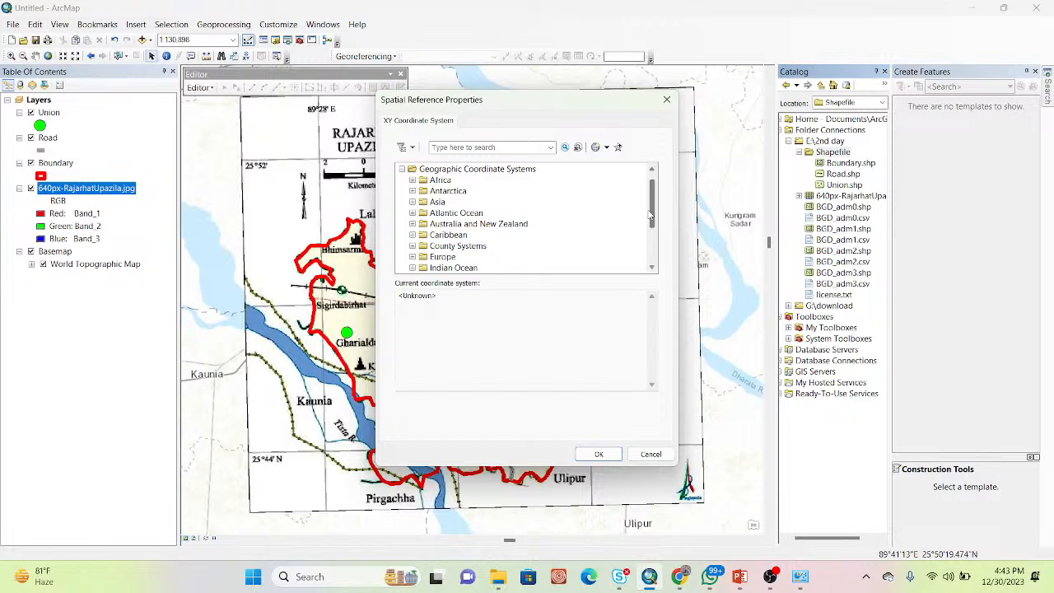
{"action": "left_click_drag", "start_coordinate": [650, 210], "coordinate": [656, 240]}
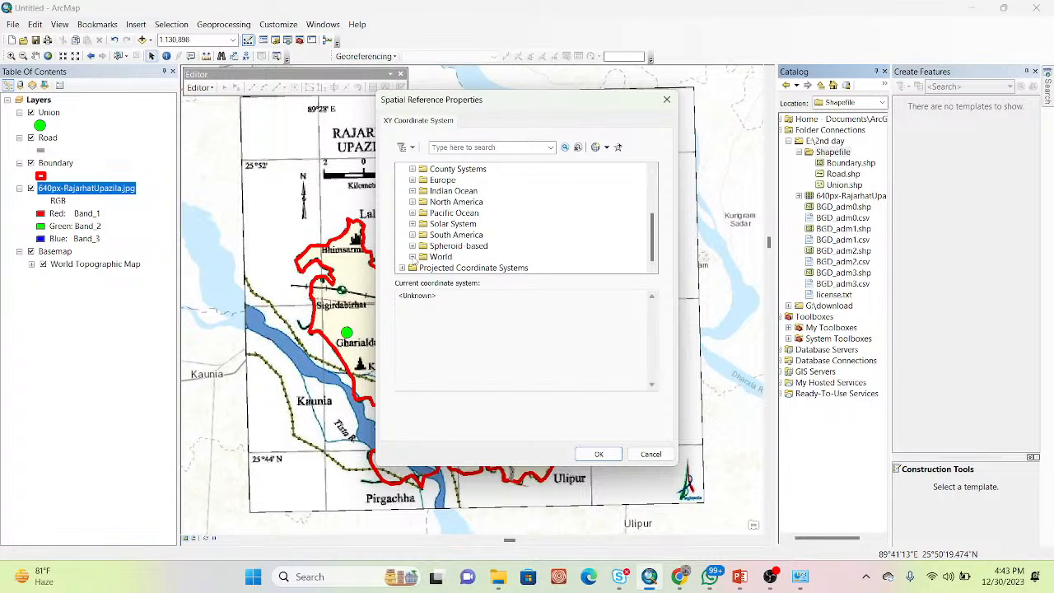
{"action": "left_click", "coordinate": [412, 256]}
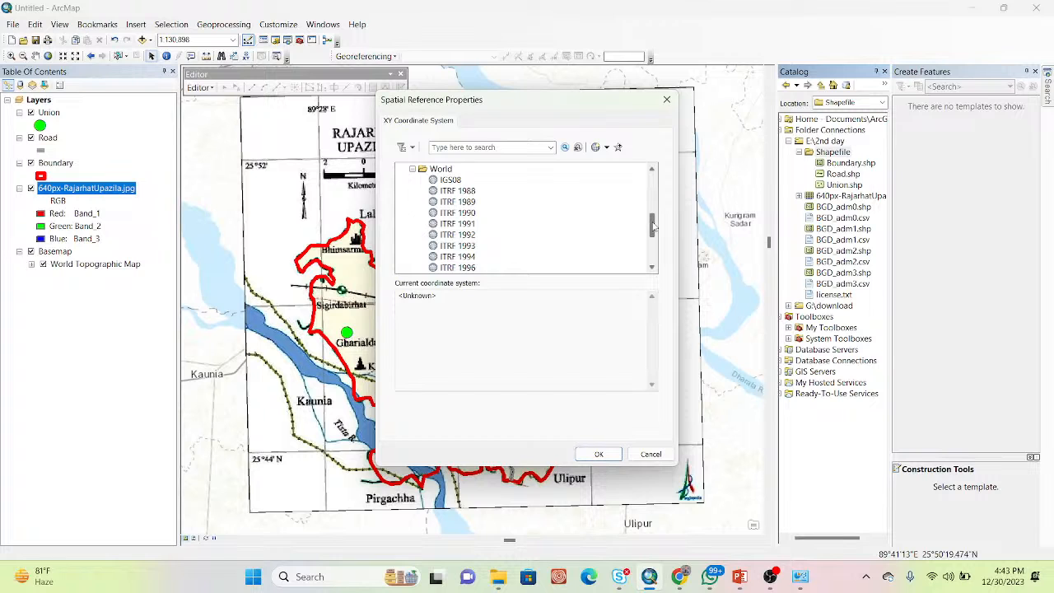
{"action": "left_click_drag", "start_coordinate": [653, 226], "coordinate": [656, 255]}
{"action": "left_click", "coordinate": [457, 257]}
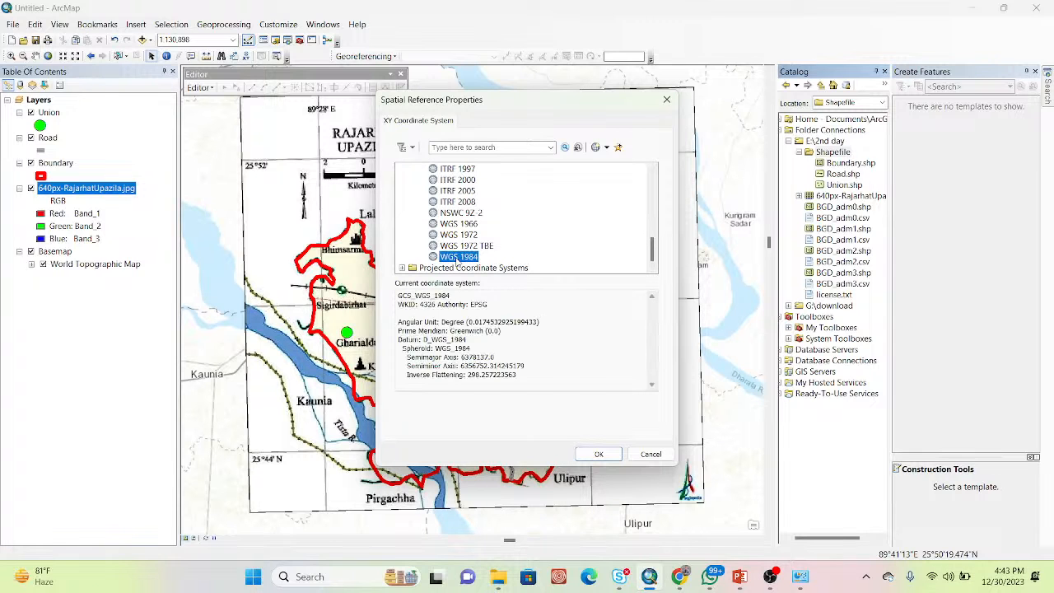
{"action": "left_click", "coordinate": [598, 455]}
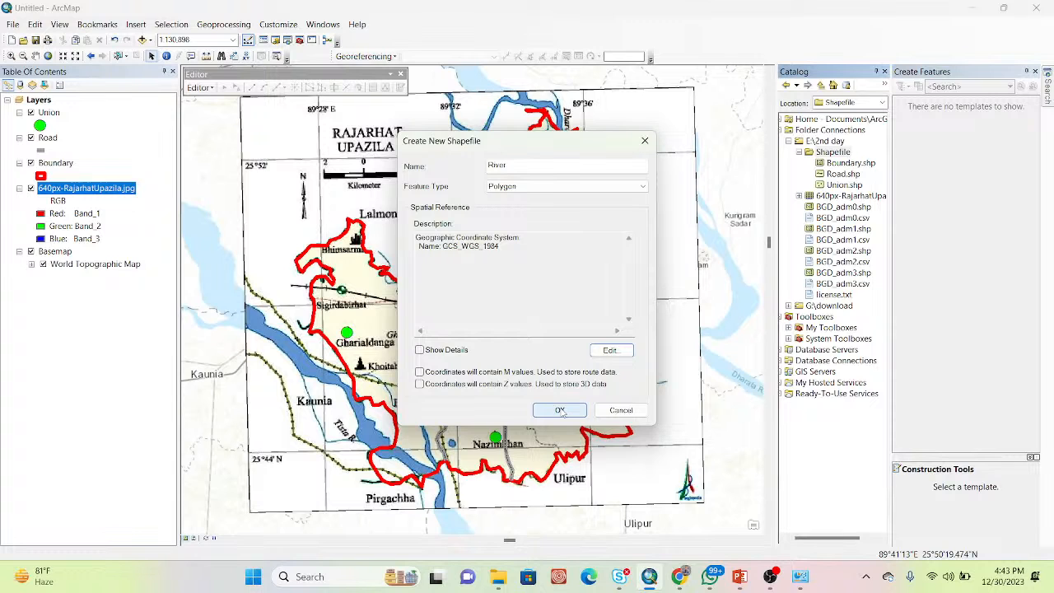
{"action": "left_click", "coordinate": [559, 410]}
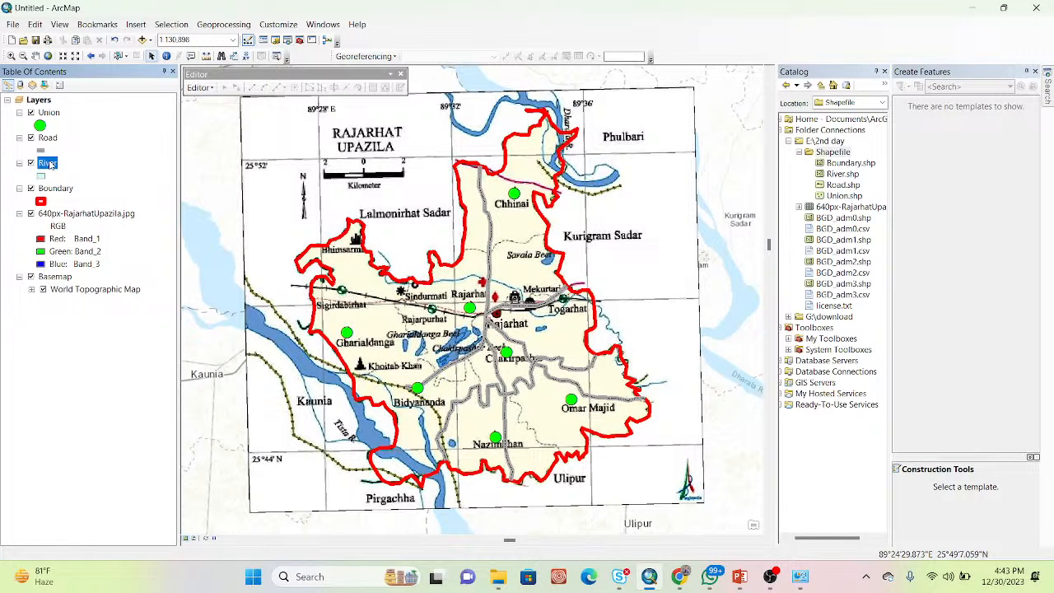
Start editing the River layer despite the spatial reference warnings and activate the River template with the Polygon construction tool
{"action": "right_click", "coordinate": [50, 165]}
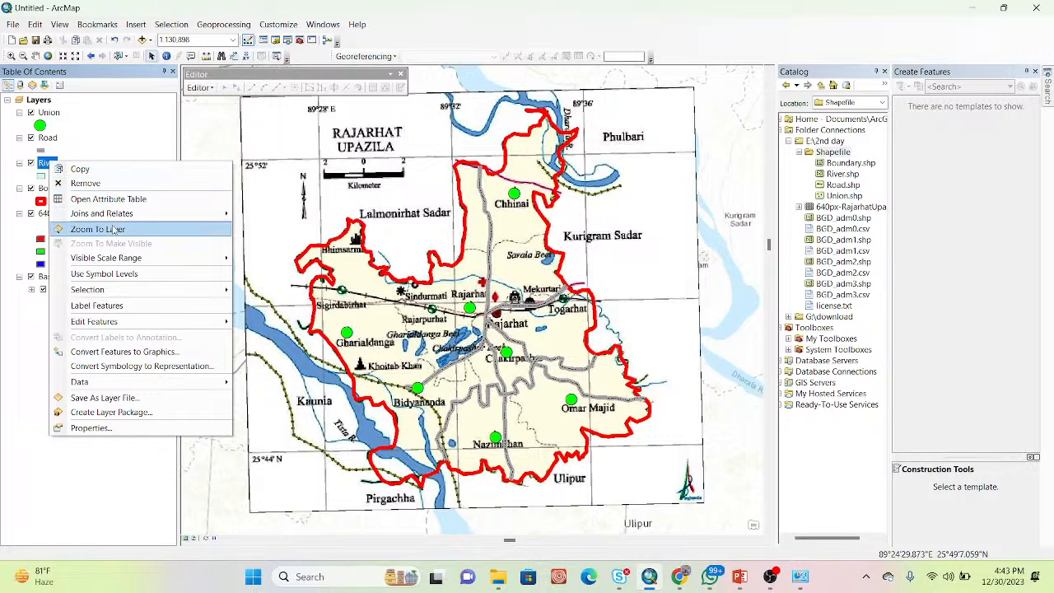
{"action": "mouse_move", "coordinate": [201, 323]}
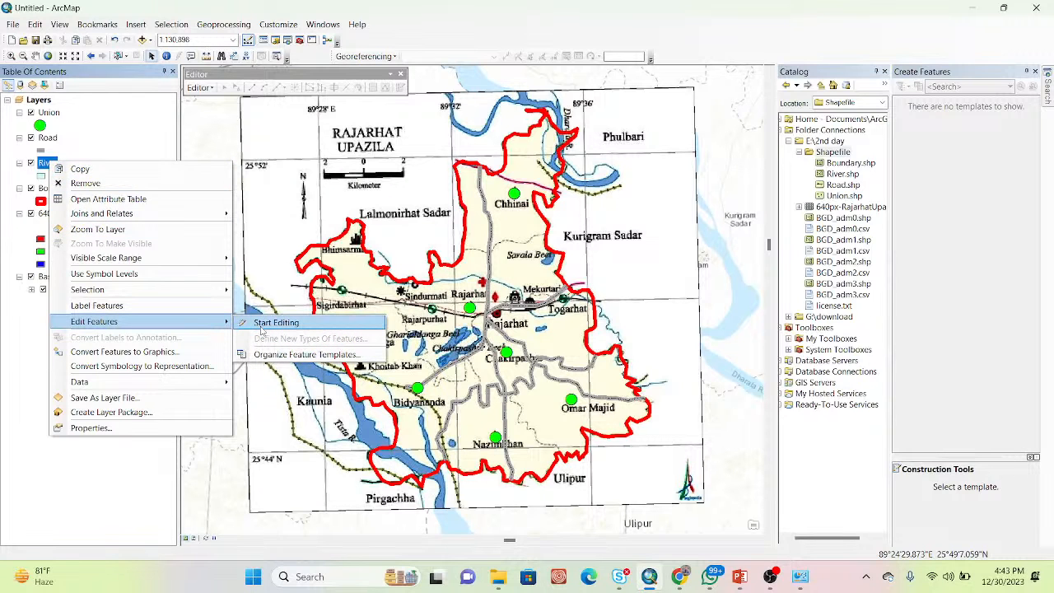
{"action": "left_click", "coordinate": [260, 324]}
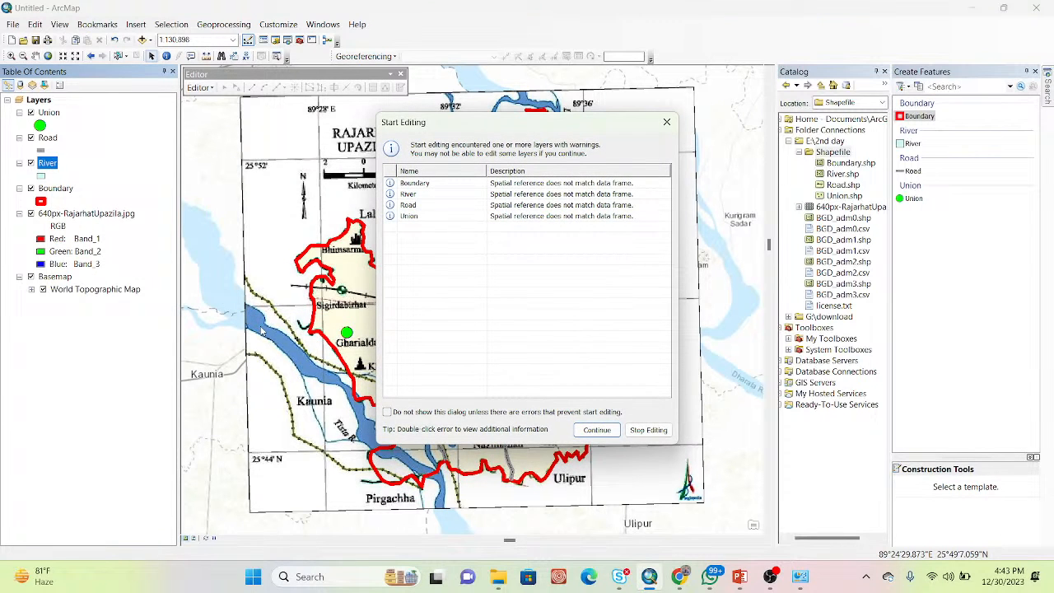
{"action": "left_click", "coordinate": [600, 431]}
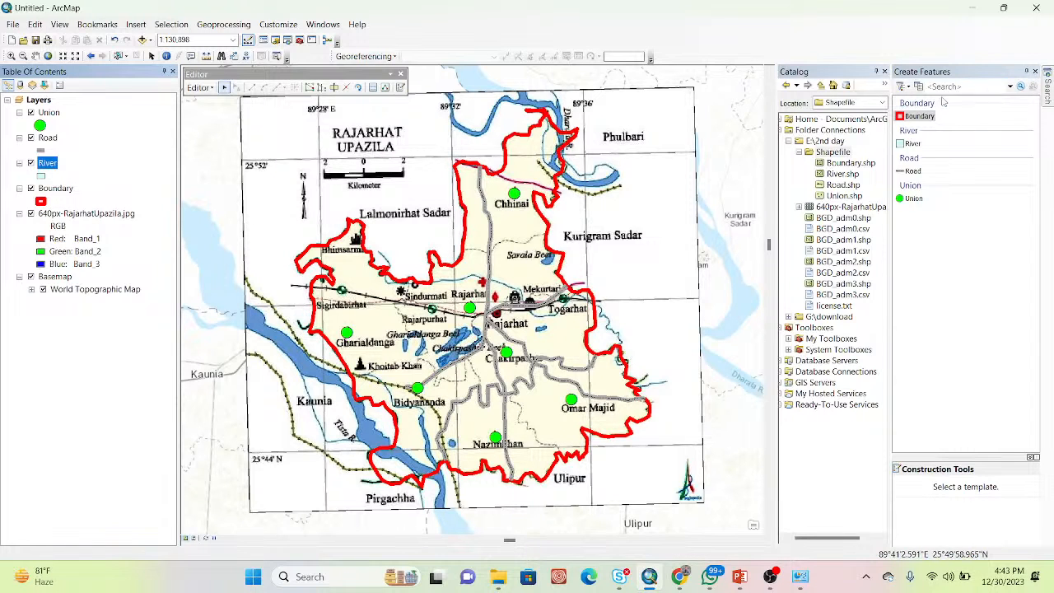
{"action": "left_click", "coordinate": [913, 144]}
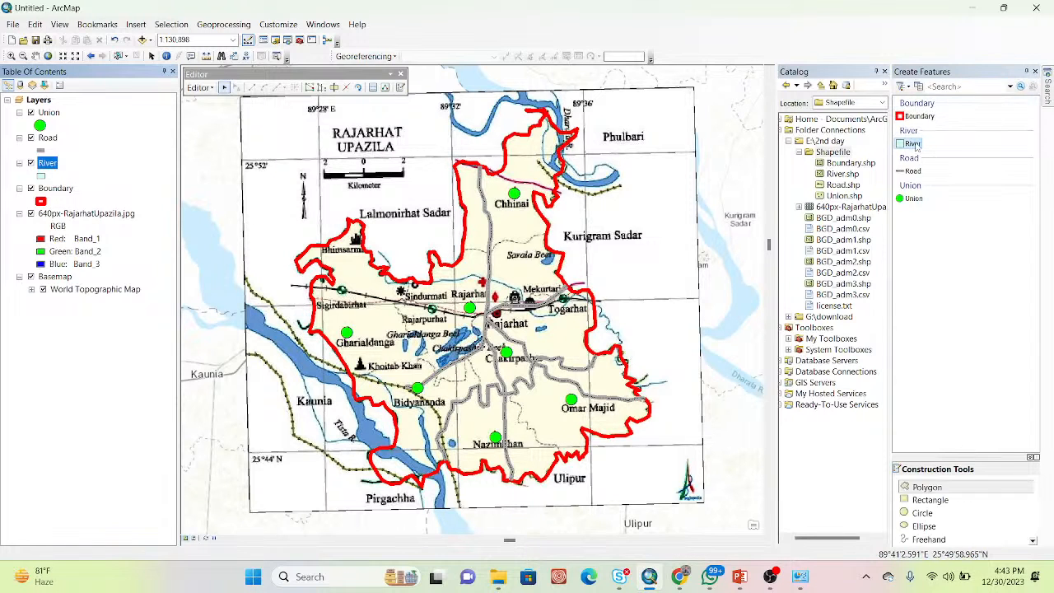
{"action": "left_click", "coordinate": [926, 488]}
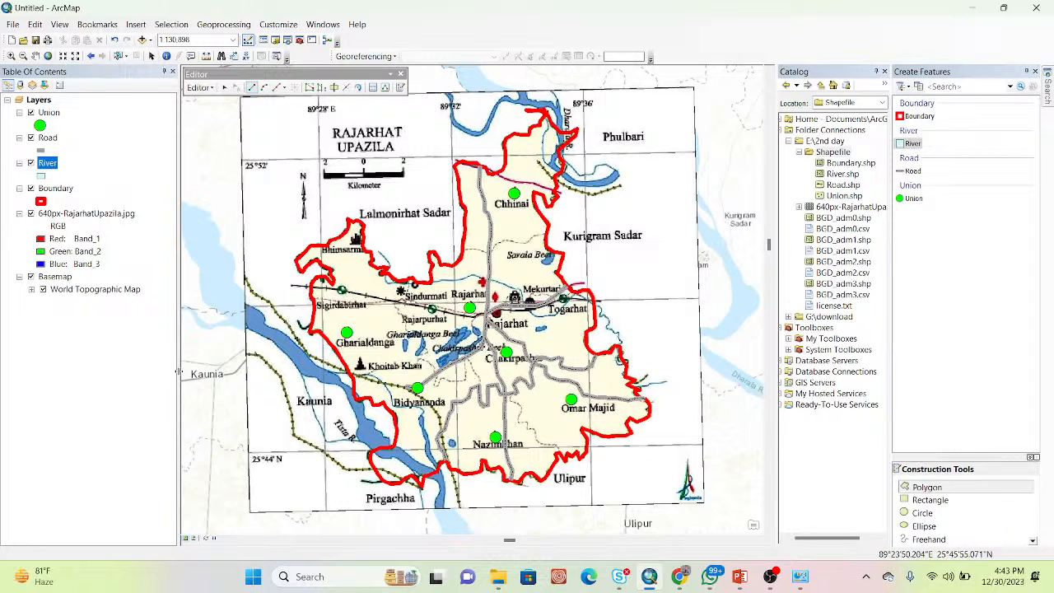
Trace the Tista River's southwestern bank as polygon vertices from the scanned map's western edge past Kaunia to its southern edge
{"action": "left_click", "coordinate": [246, 327]}
{"action": "left_click", "coordinate": [260, 334]}
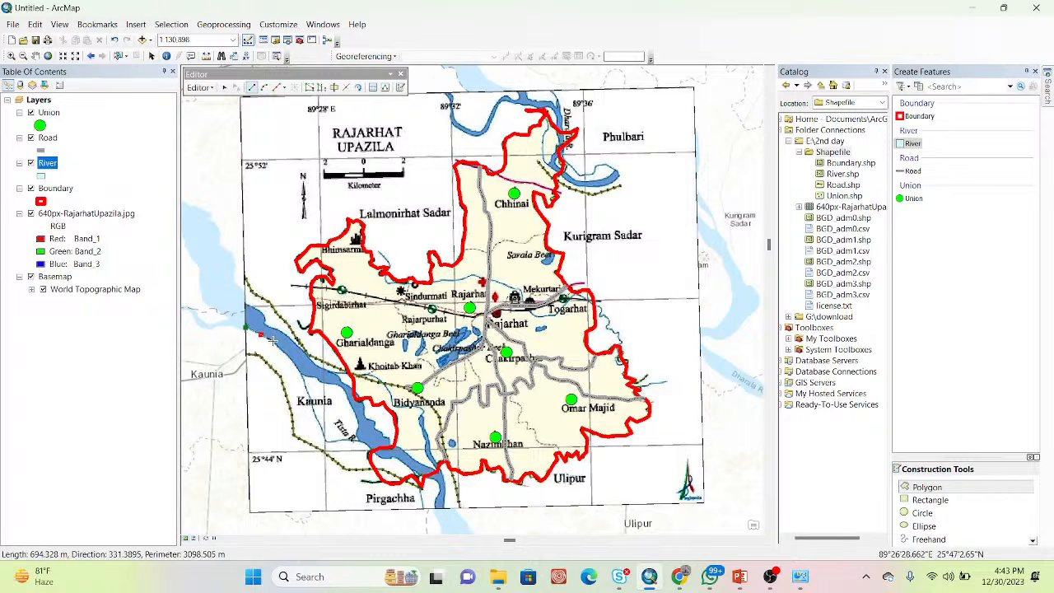
{"action": "left_click", "coordinate": [273, 340]}
{"action": "left_click", "coordinate": [283, 348]}
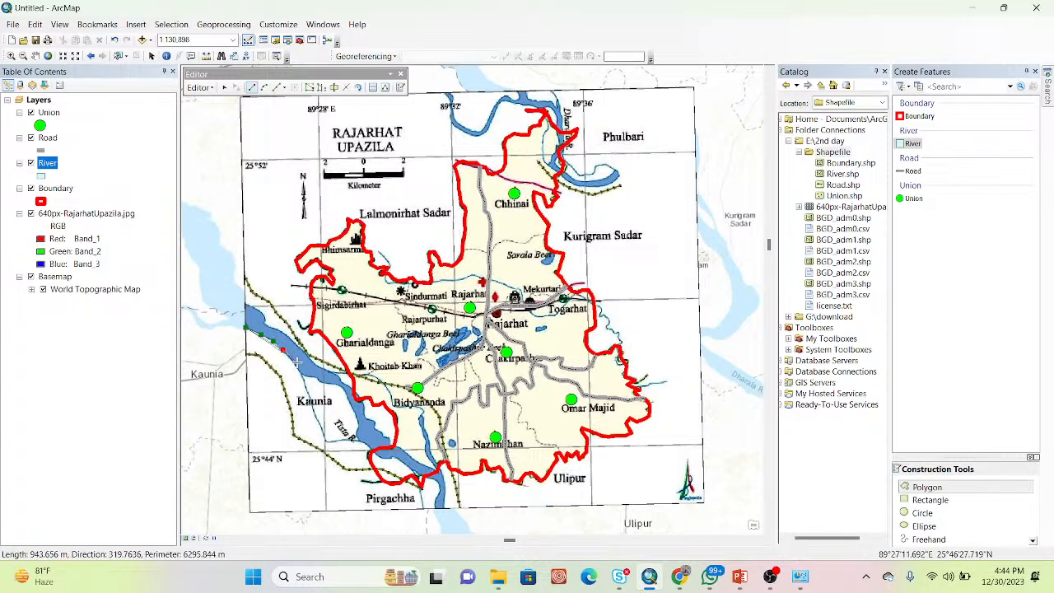
{"action": "left_click", "coordinate": [297, 367]}
{"action": "left_click", "coordinate": [305, 372]}
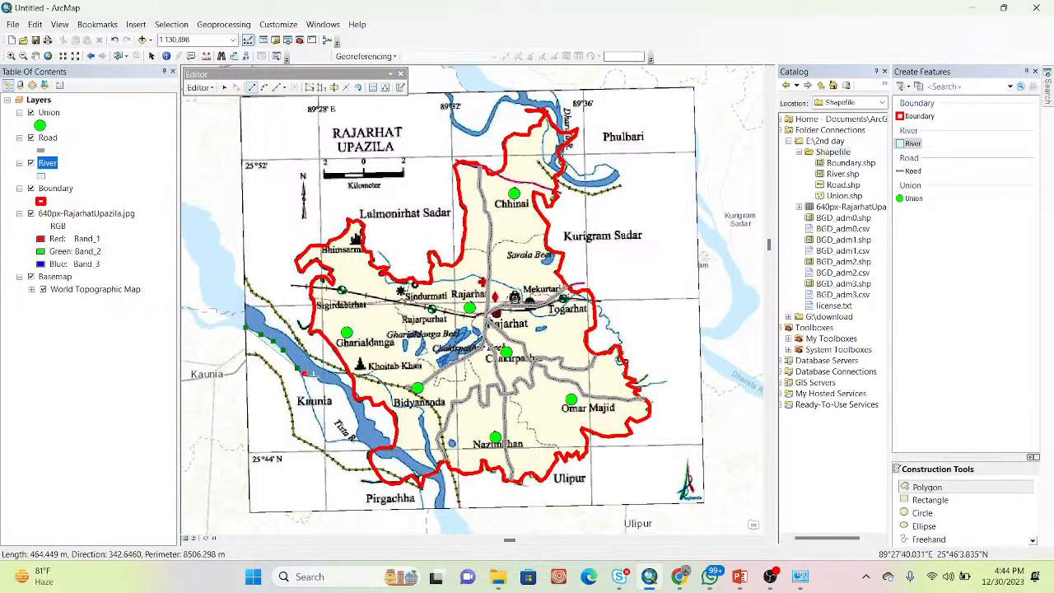
{"action": "left_click", "coordinate": [314, 376]}
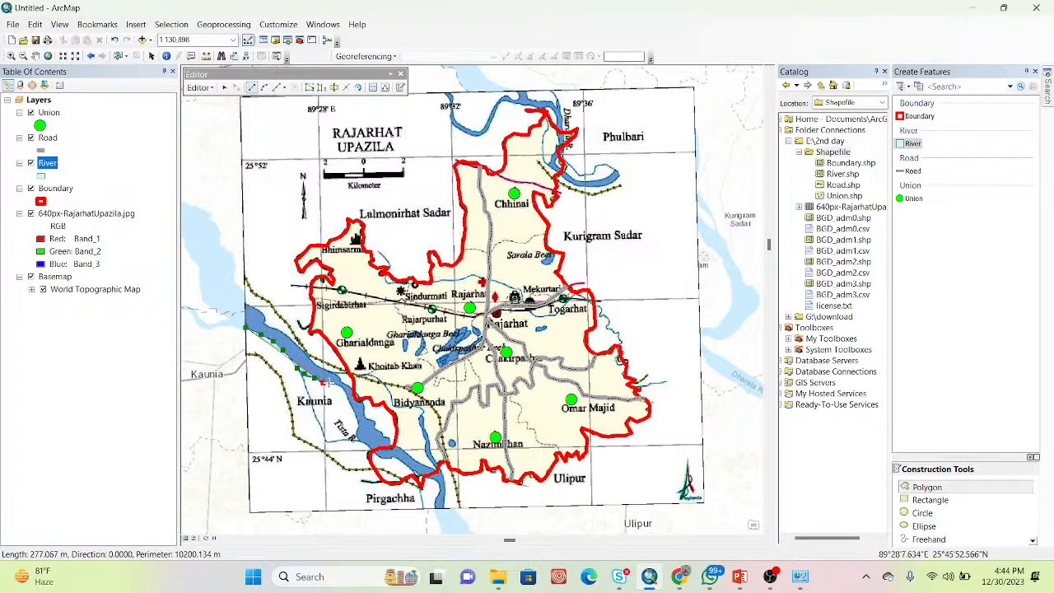
{"action": "left_click", "coordinate": [332, 383]}
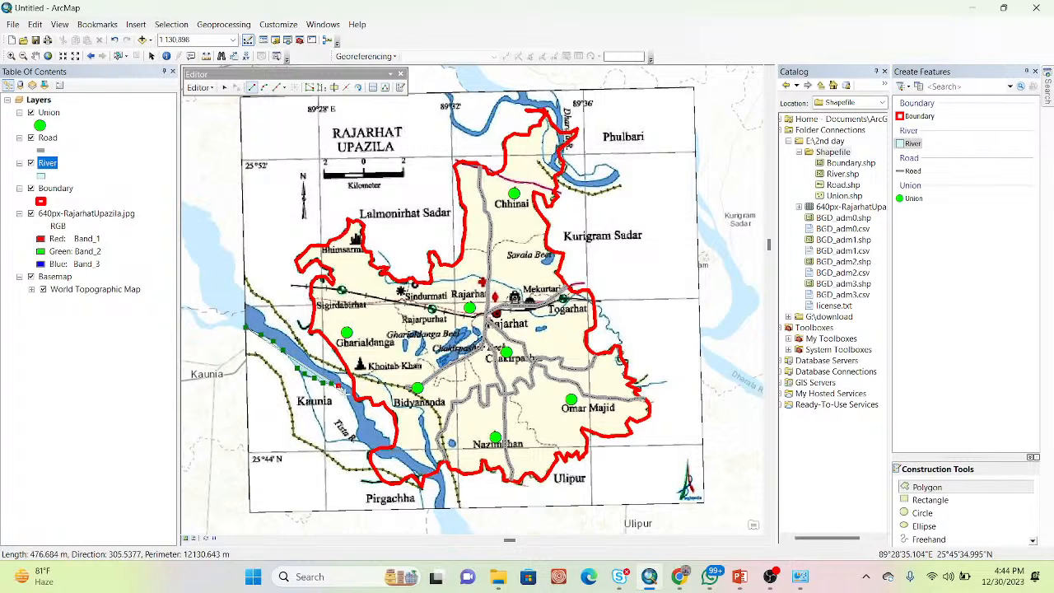
{"action": "left_click", "coordinate": [339, 386]}
{"action": "left_click", "coordinate": [349, 398]}
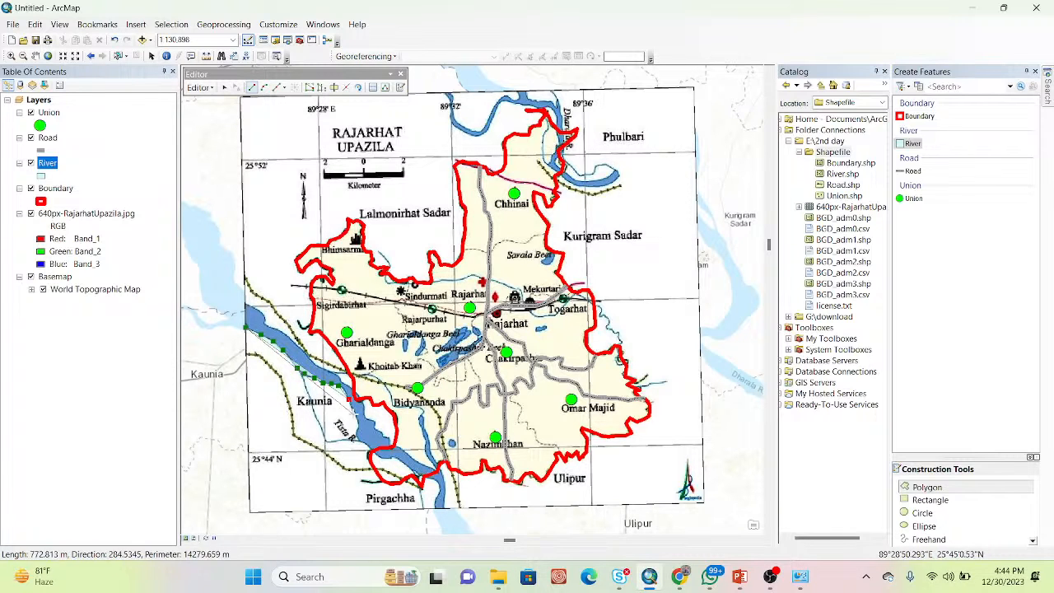
{"action": "left_click", "coordinate": [352, 411]}
{"action": "left_click", "coordinate": [357, 425]}
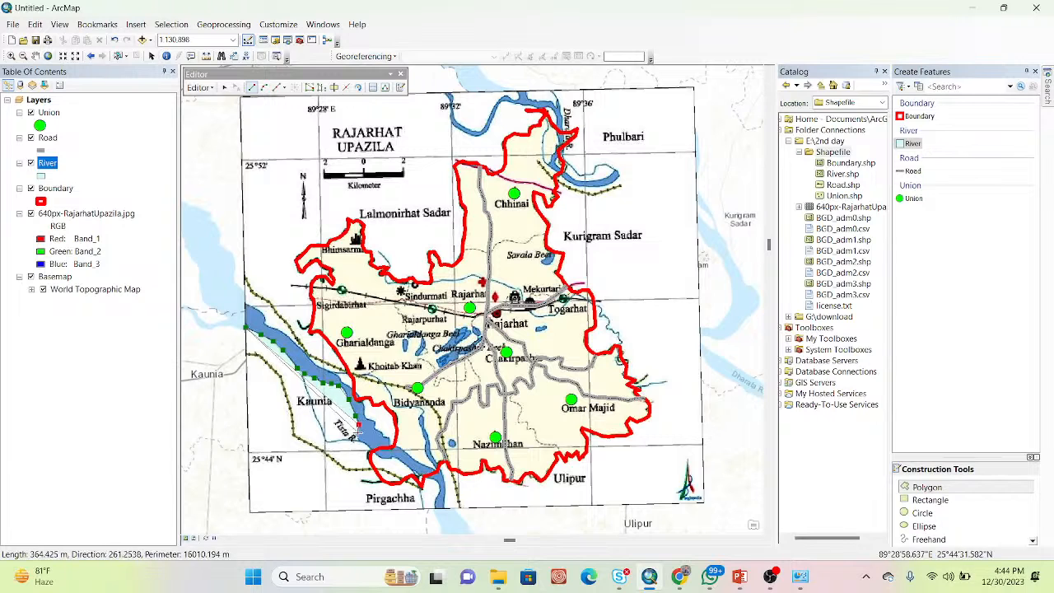
{"action": "left_click", "coordinate": [358, 436]}
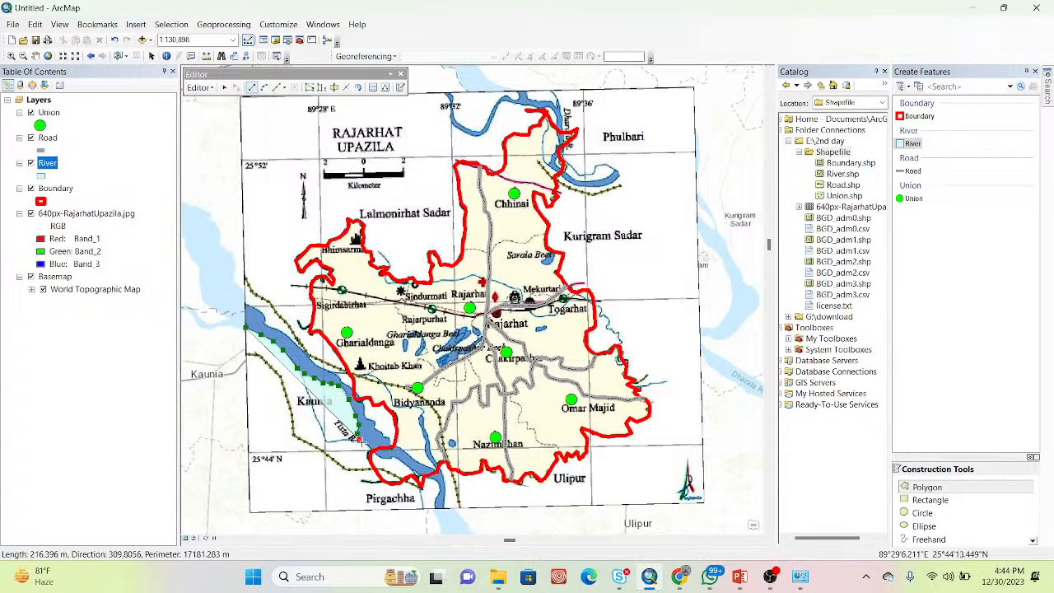
{"action": "left_click", "coordinate": [362, 442]}
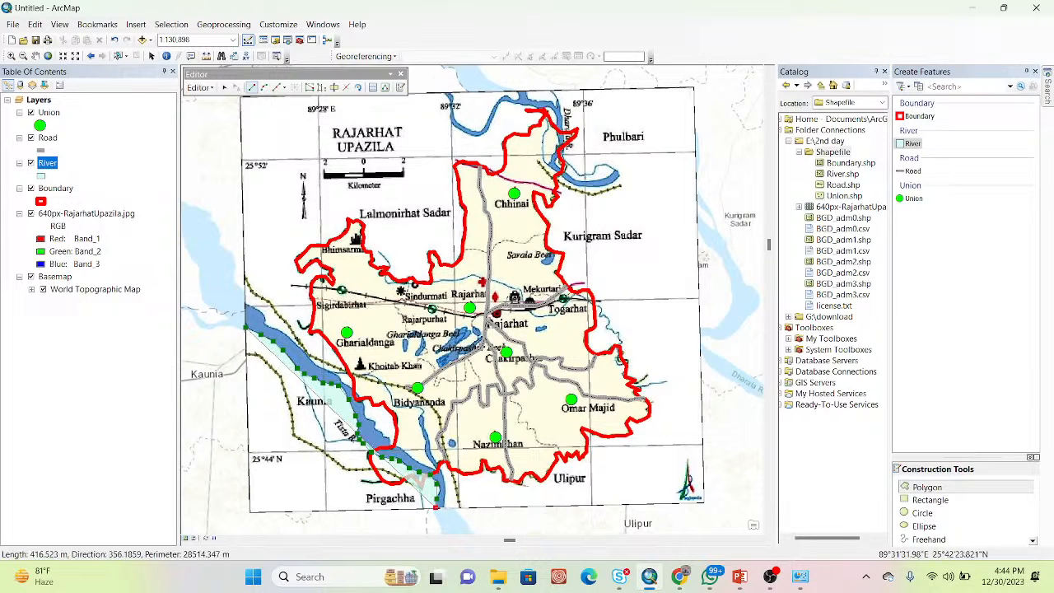
{"action": "left_click", "coordinate": [438, 505]}
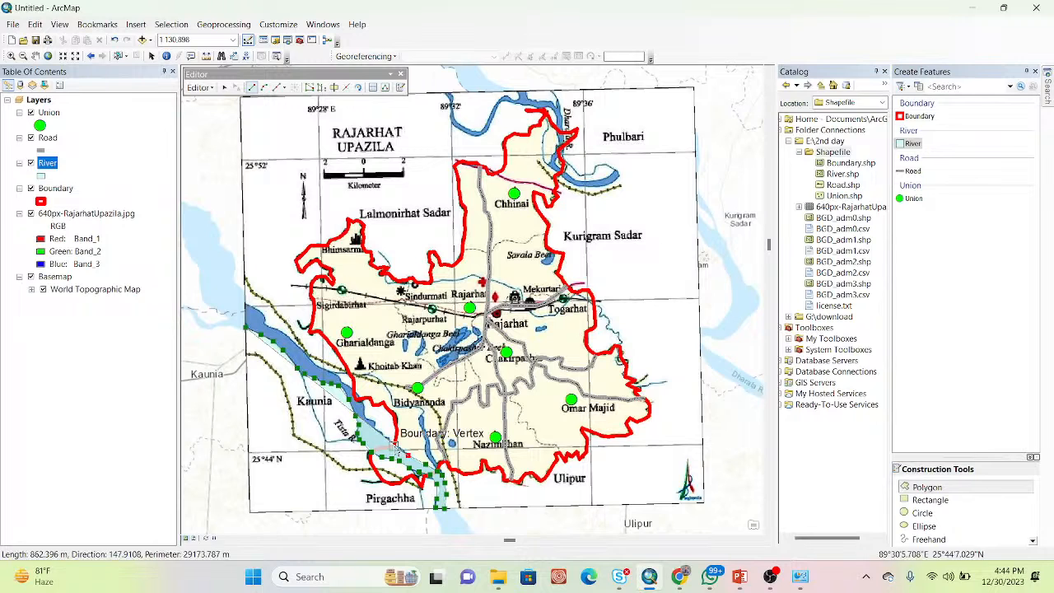
Trace the Tista River's northeastern bank back up to the scanned map's western edge and finish the river polygon
{"action": "left_click", "coordinate": [386, 438]}
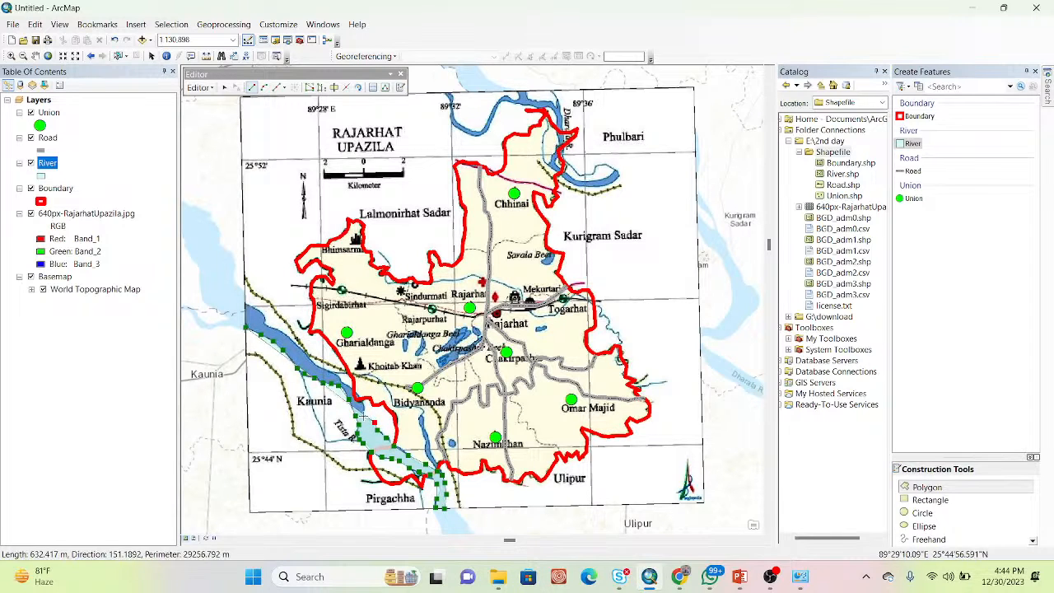
{"action": "left_click", "coordinate": [363, 407]}
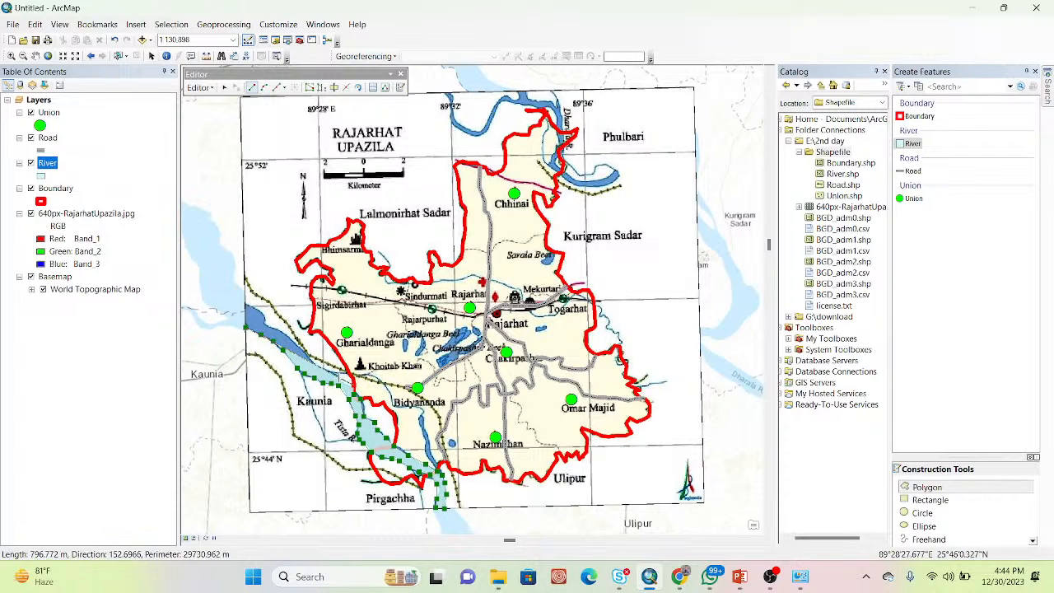
{"action": "left_click", "coordinate": [332, 372]}
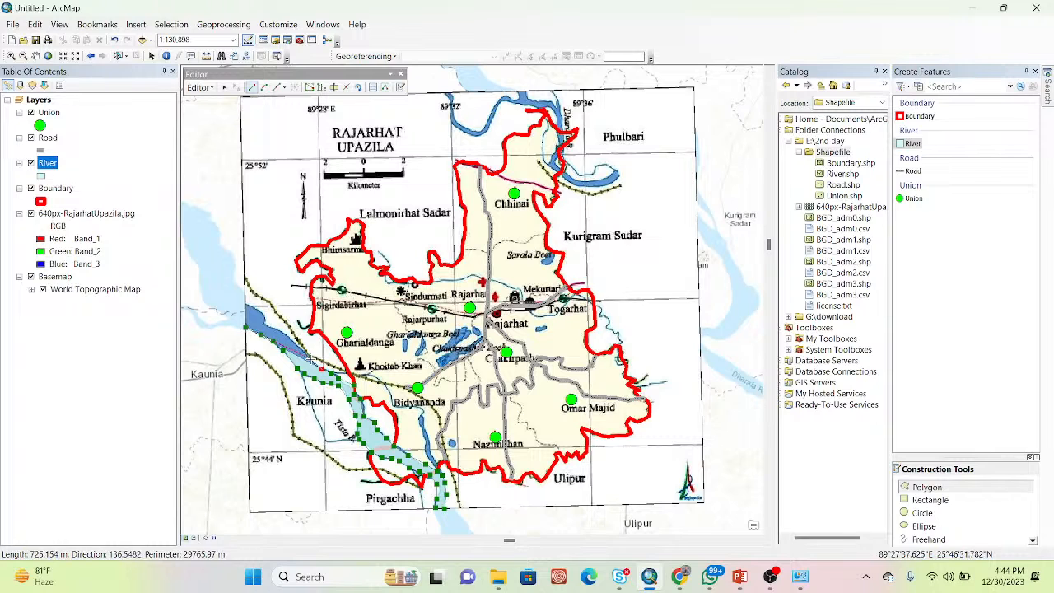
{"action": "left_click", "coordinate": [303, 352]}
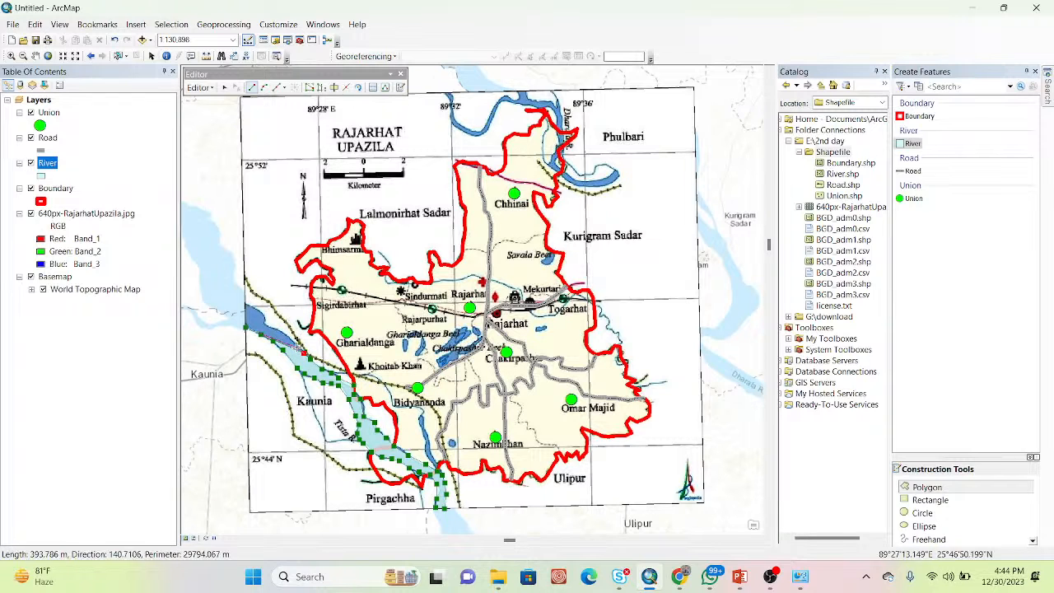
{"action": "left_click", "coordinate": [297, 345]}
{"action": "left_click", "coordinate": [284, 333]}
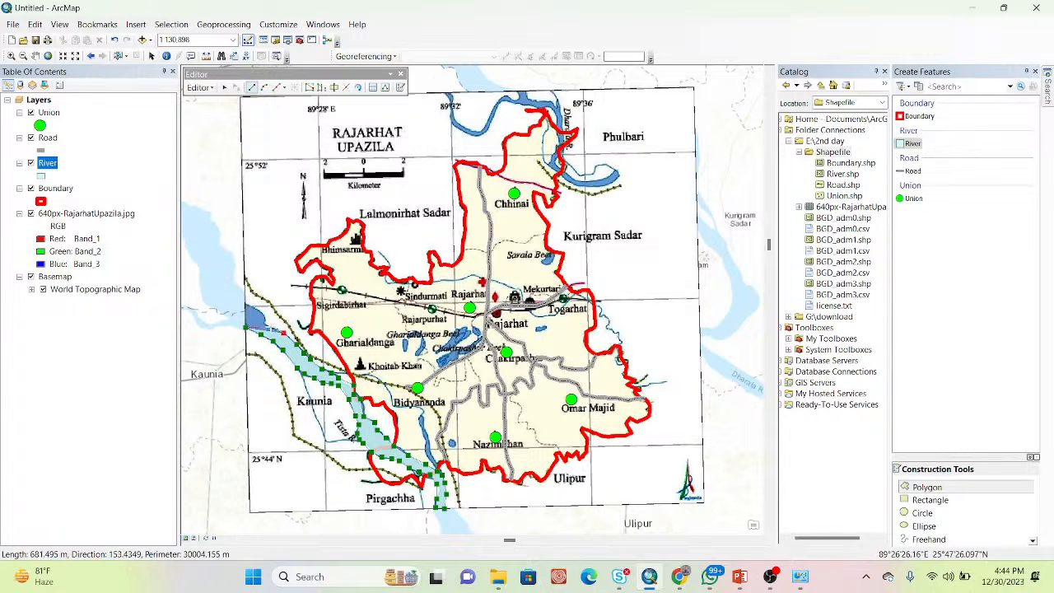
{"action": "left_click", "coordinate": [267, 325]}
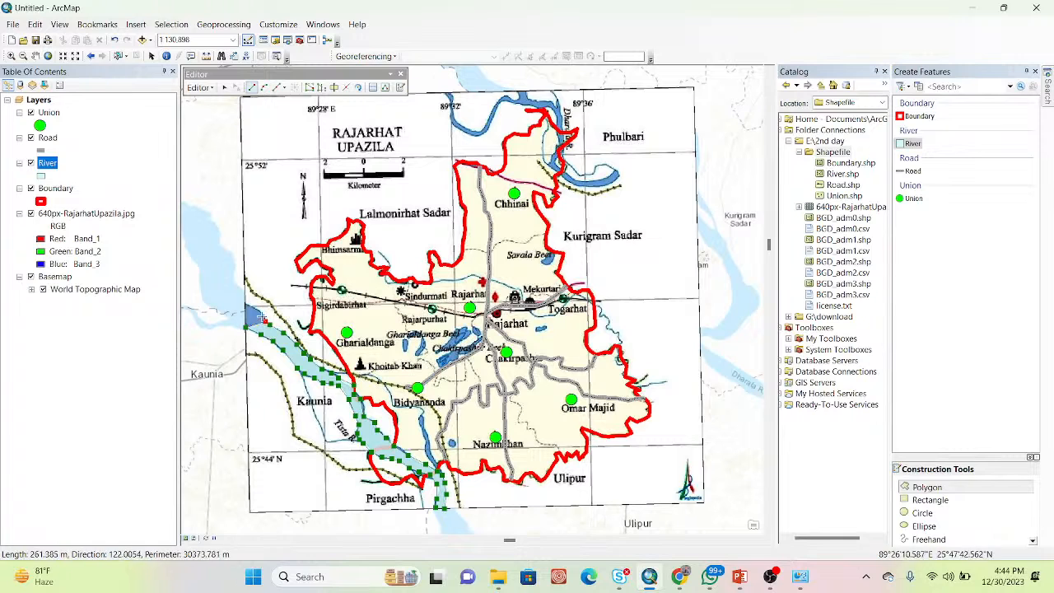
{"action": "left_click", "coordinate": [261, 316]}
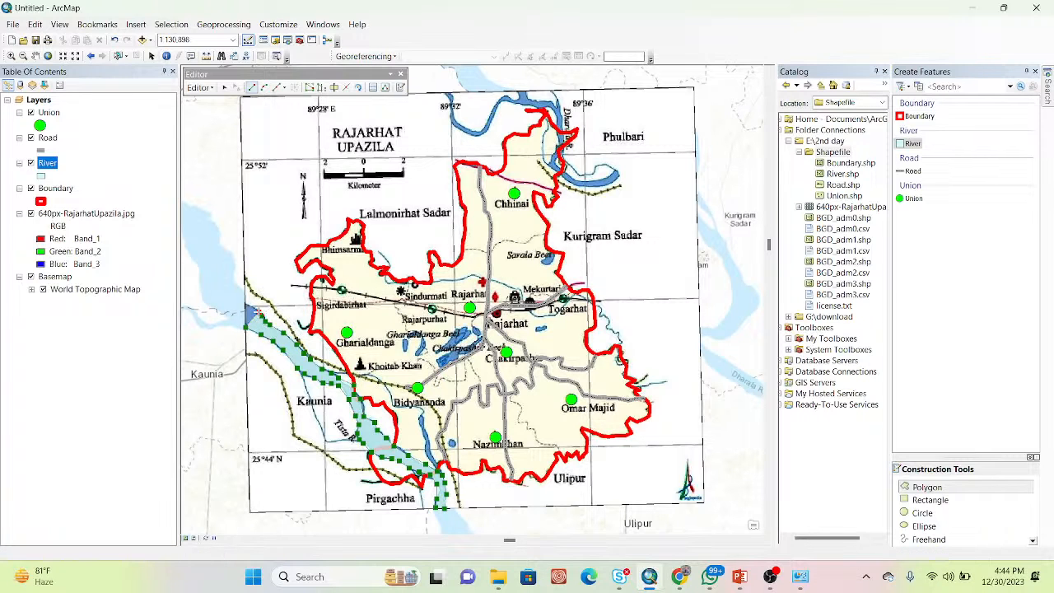
{"action": "left_click", "coordinate": [247, 307]}
{"action": "double_click", "coordinate": [247, 306]}
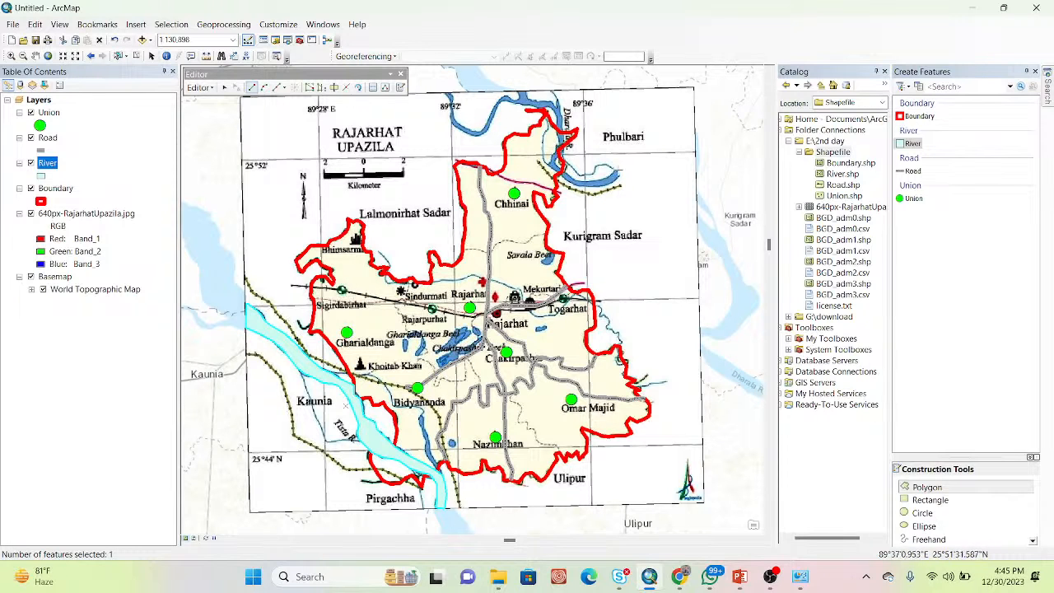
Start a second river polygon, tracing the Dharla River's outer bank from its eastern end below Phulbari around the bend northeast of Chhinai
{"action": "left_click", "coordinate": [617, 170]}
{"action": "left_click", "coordinate": [618, 177]}
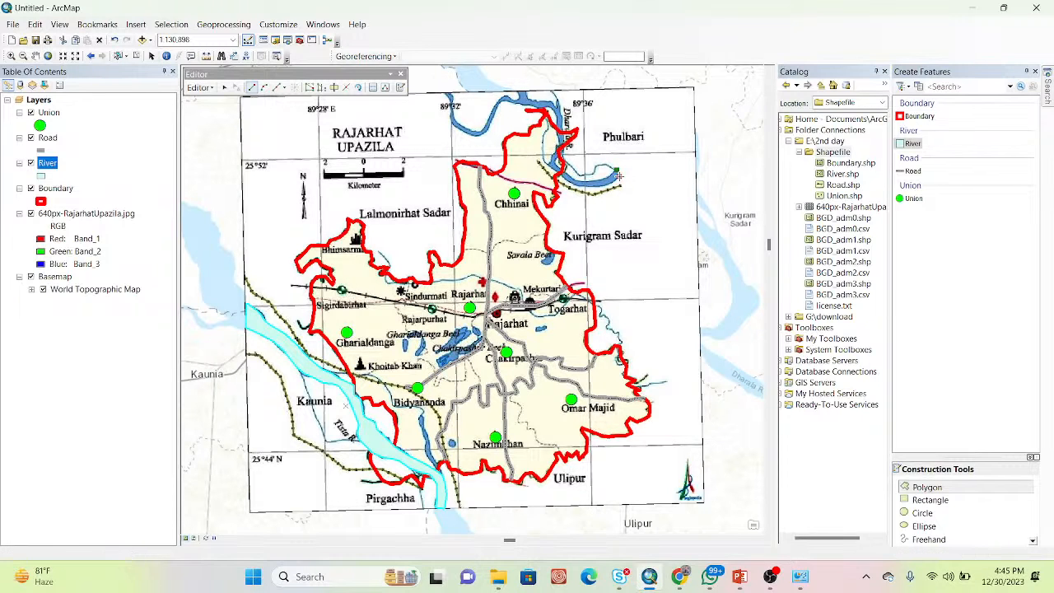
{"action": "left_click", "coordinate": [611, 180]}
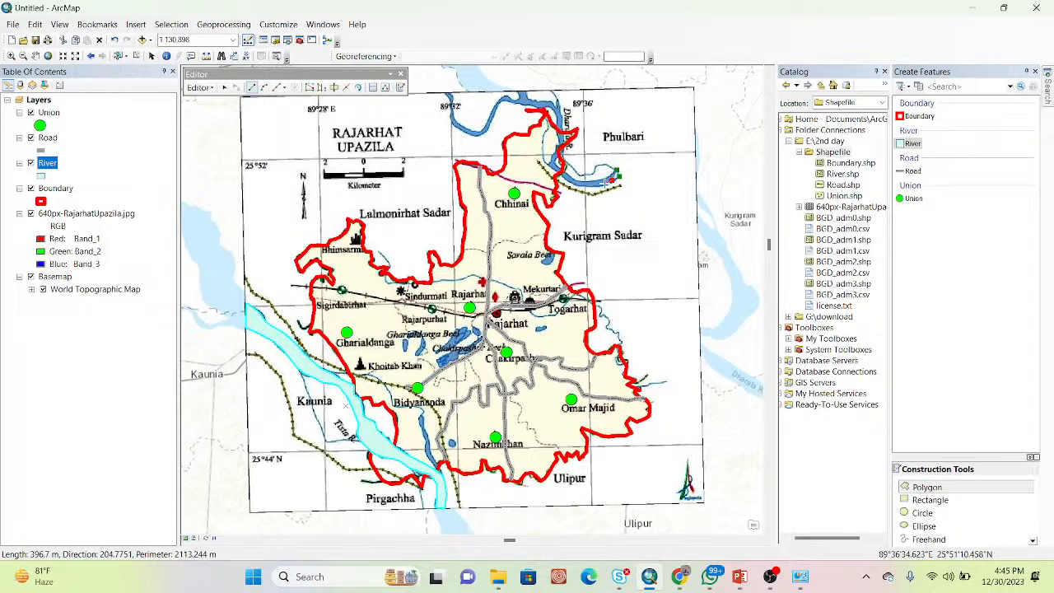
{"action": "left_click", "coordinate": [602, 185]}
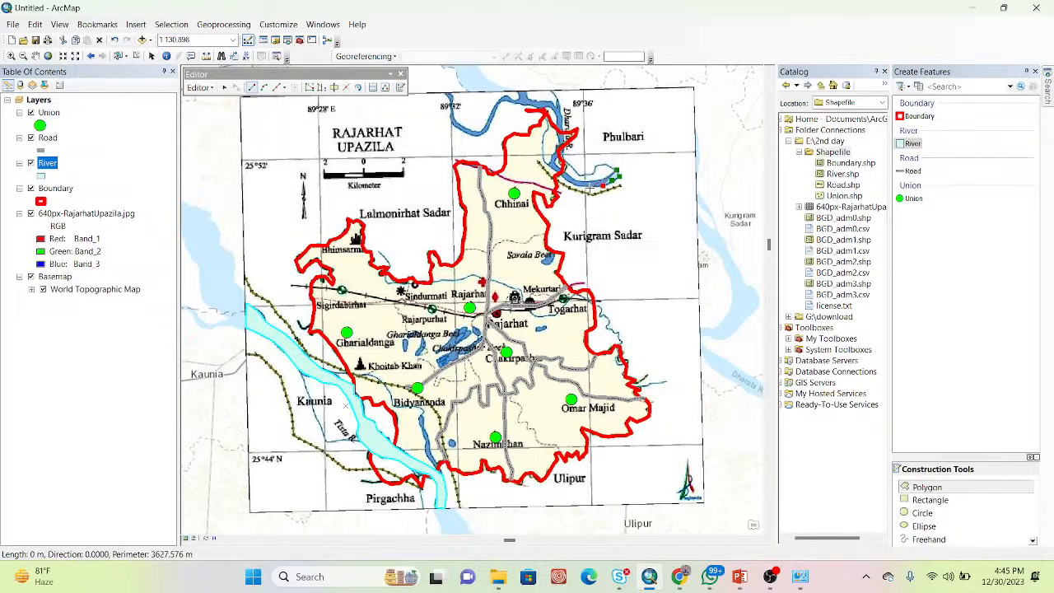
{"action": "left_click", "coordinate": [589, 188]}
{"action": "left_click", "coordinate": [575, 185]}
{"action": "left_click", "coordinate": [568, 179]}
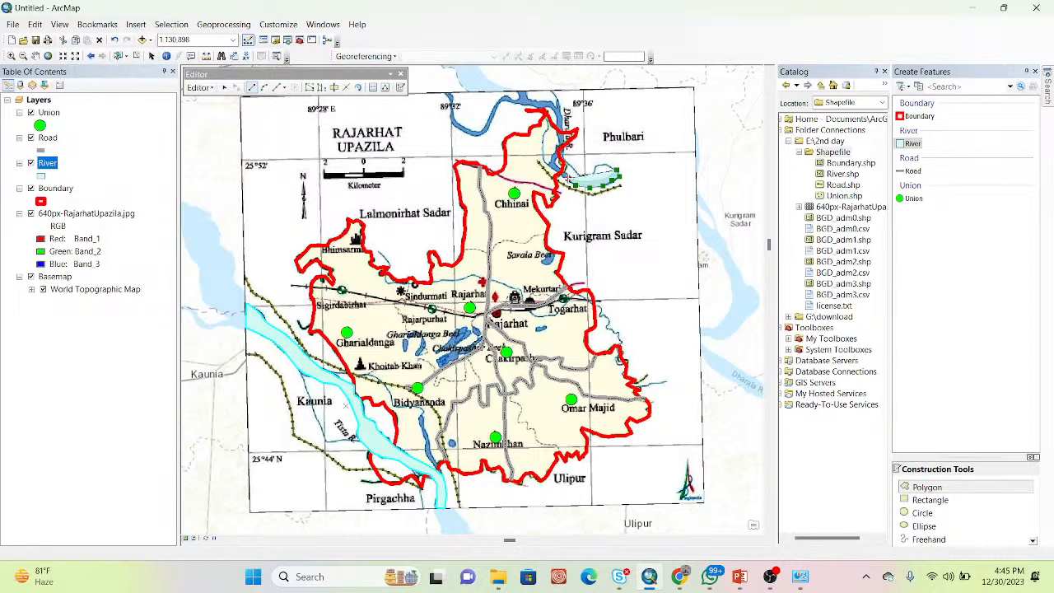
{"action": "left_click", "coordinate": [561, 171]}
{"action": "left_click", "coordinate": [549, 157]}
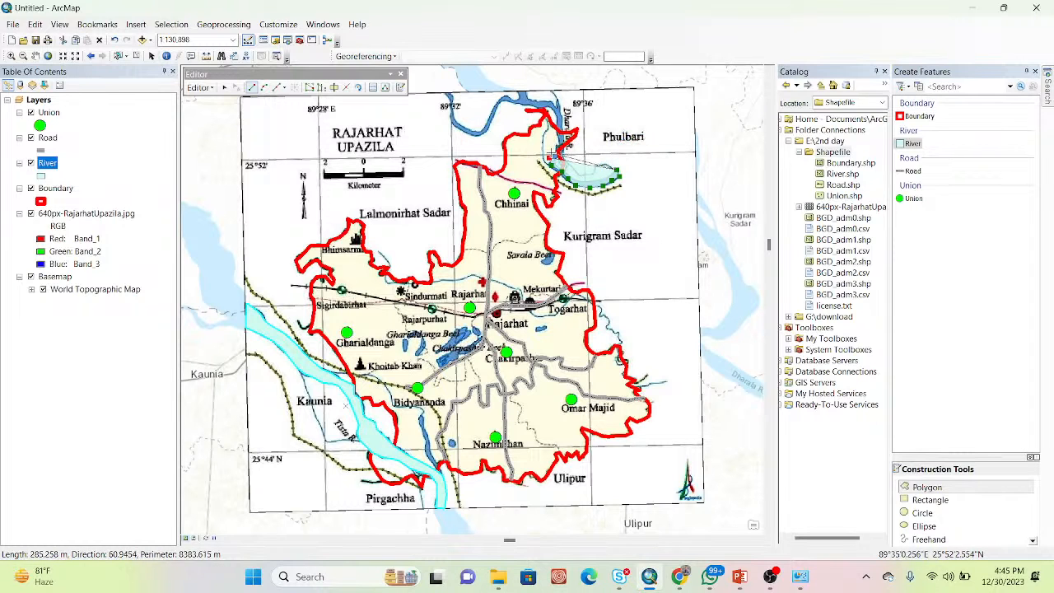
{"action": "left_click", "coordinate": [564, 145]}
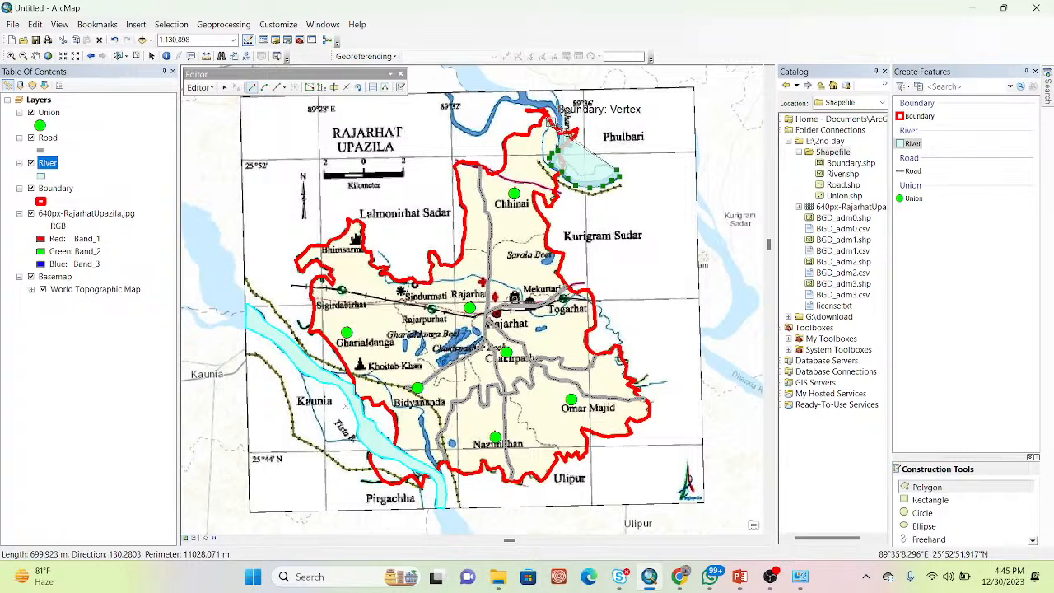
Continue the Dharla bank northwest to the scanned map's northern edge, trace the opposite bank back to the eastern end, and finish the polygon
{"action": "left_click", "coordinate": [557, 120]}
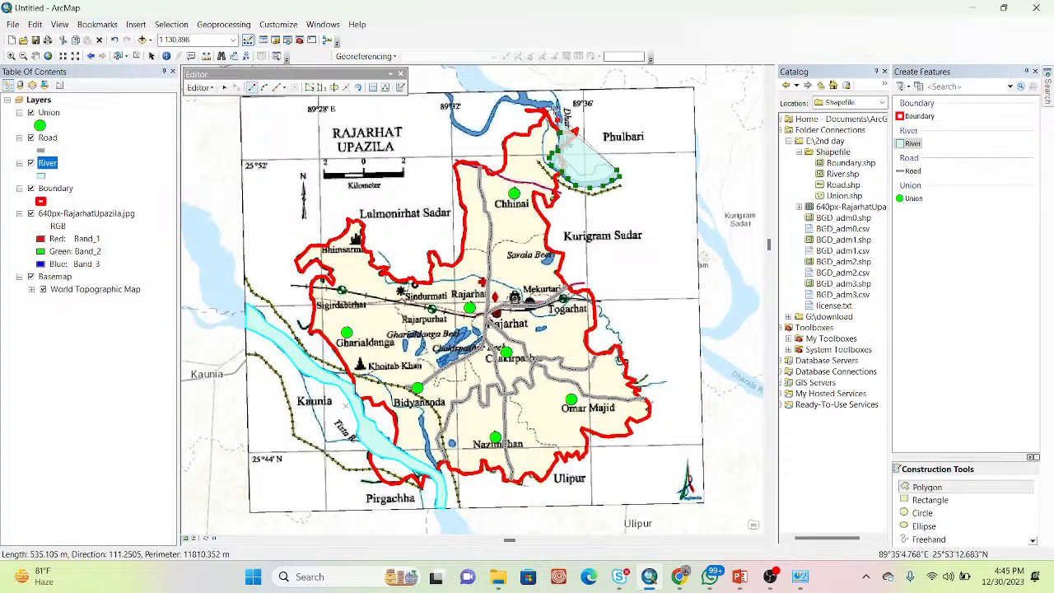
{"action": "left_click", "coordinate": [554, 110]}
{"action": "left_click", "coordinate": [545, 110]}
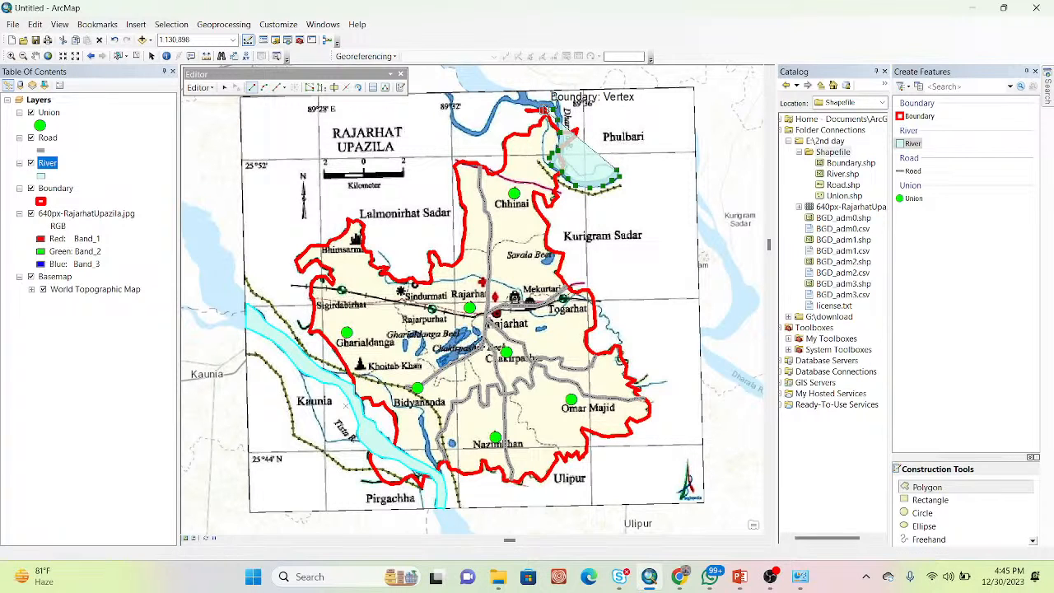
{"action": "left_click", "coordinate": [535, 104]}
{"action": "left_click", "coordinate": [522, 103]}
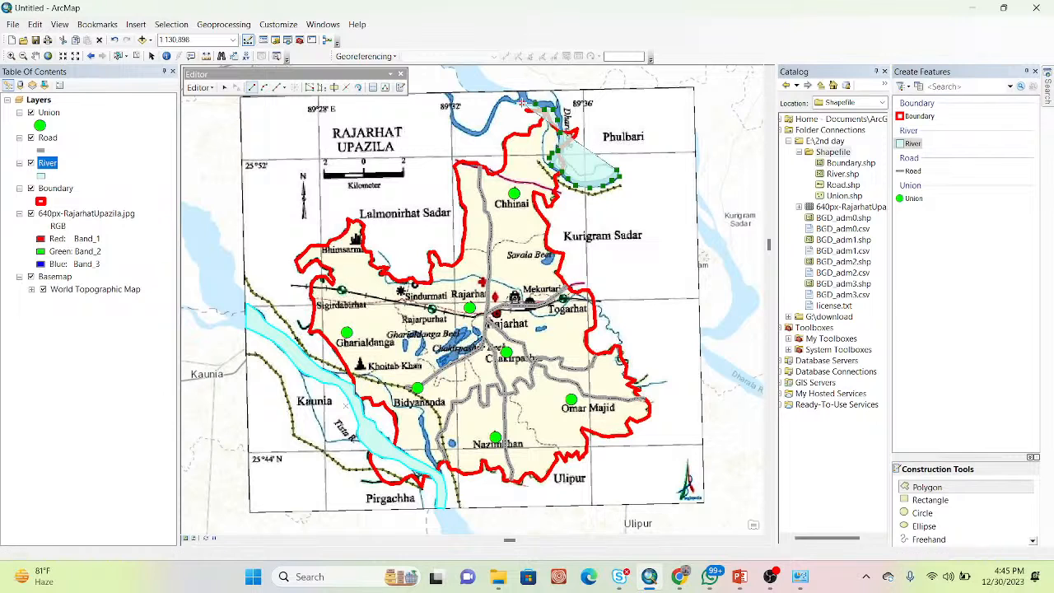
{"action": "left_click", "coordinate": [515, 103]}
{"action": "left_click", "coordinate": [504, 101]}
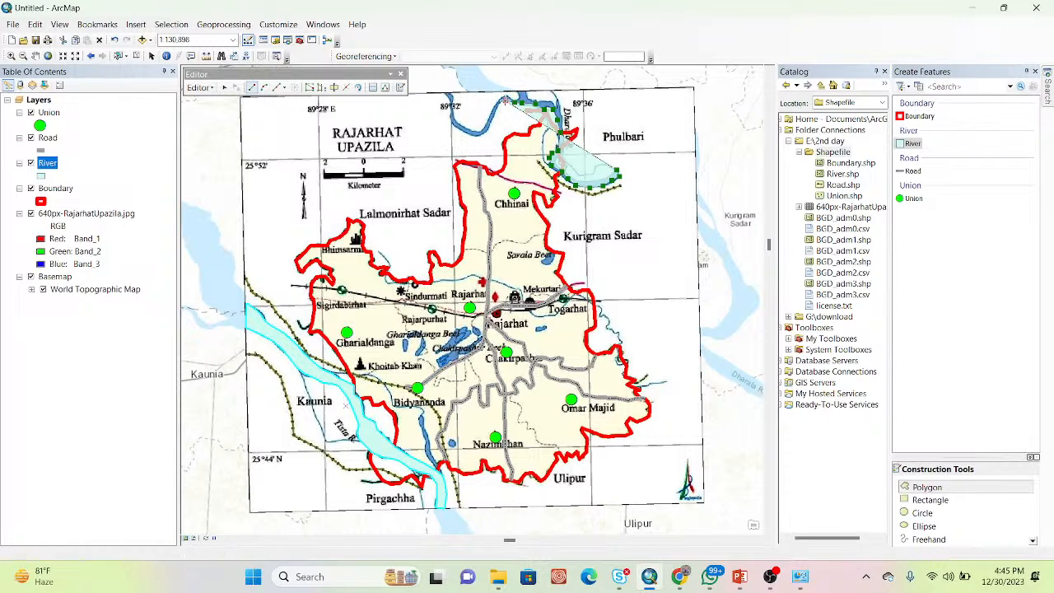
{"action": "left_click", "coordinate": [500, 106]}
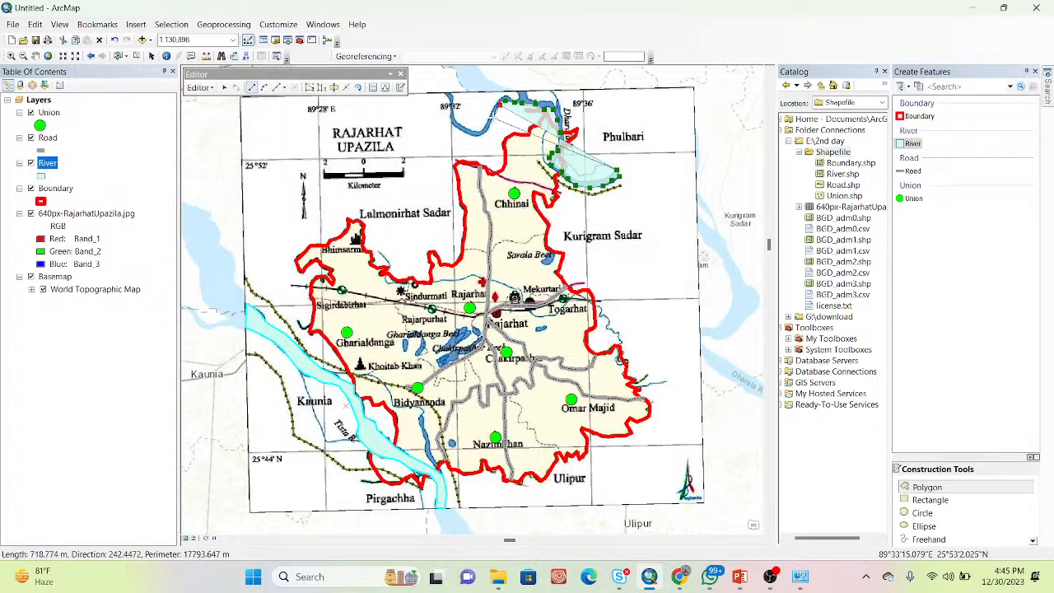
{"action": "left_click", "coordinate": [492, 116]}
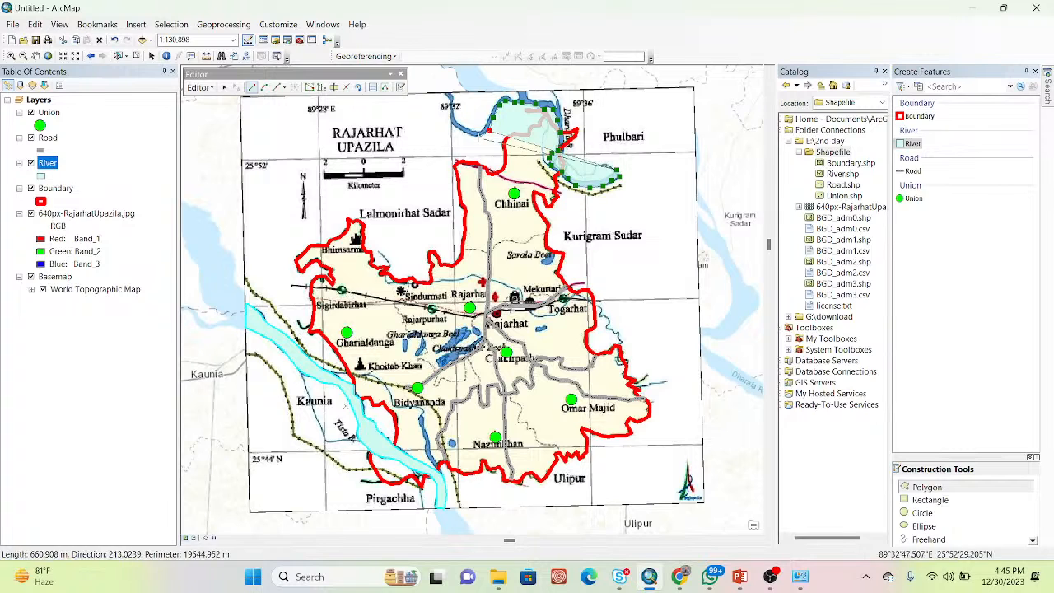
{"action": "left_click", "coordinate": [478, 137]}
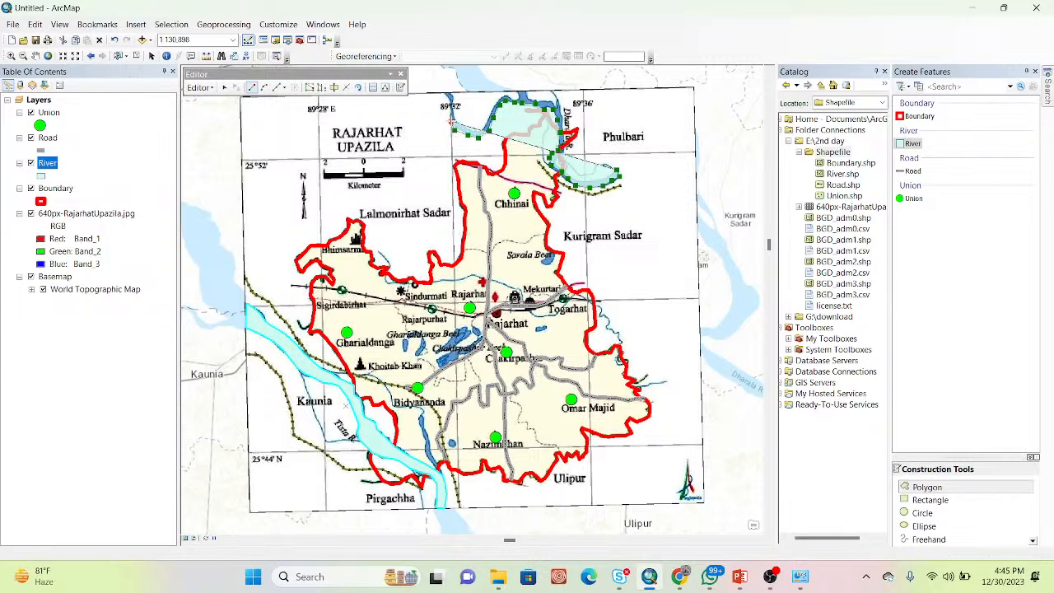
{"action": "left_click", "coordinate": [451, 121]}
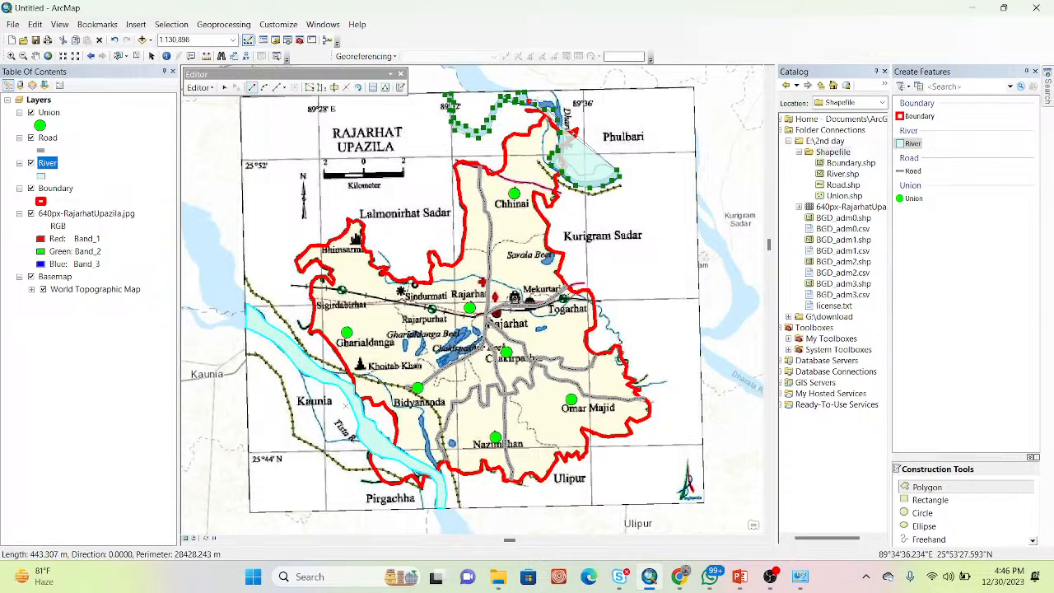
{"action": "left_click", "coordinate": [548, 102]}
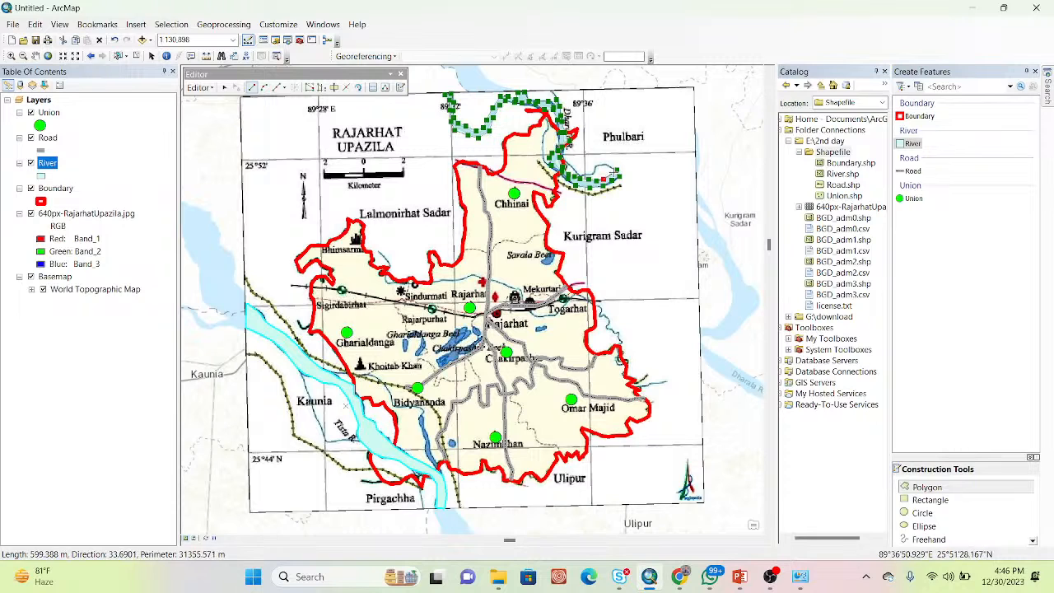
{"action": "double_click", "coordinate": [614, 173]}
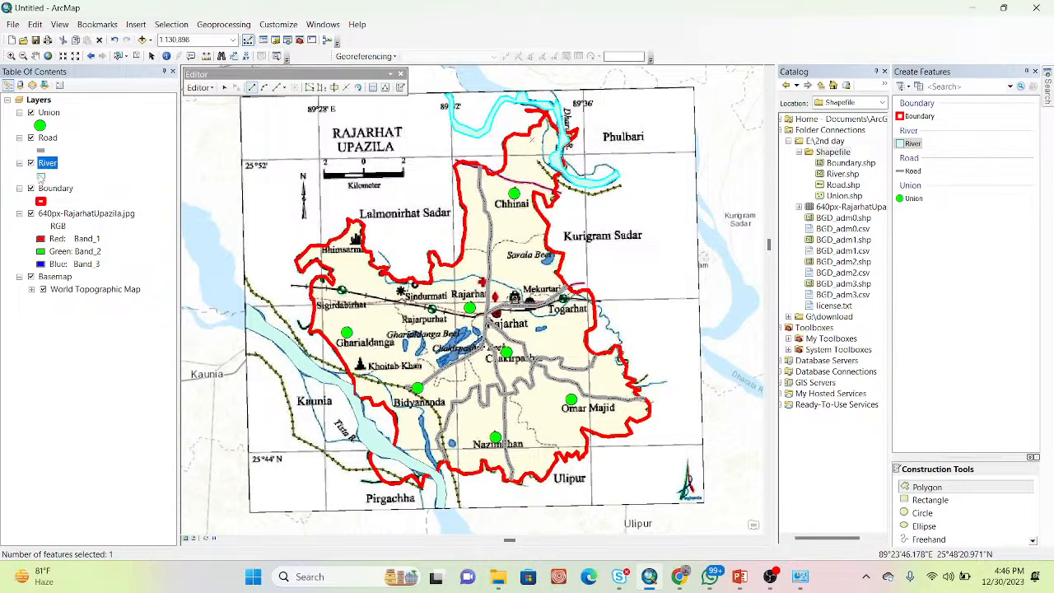
Stop editing and save the two digitized river polygons
{"action": "left_click", "coordinate": [200, 87]}
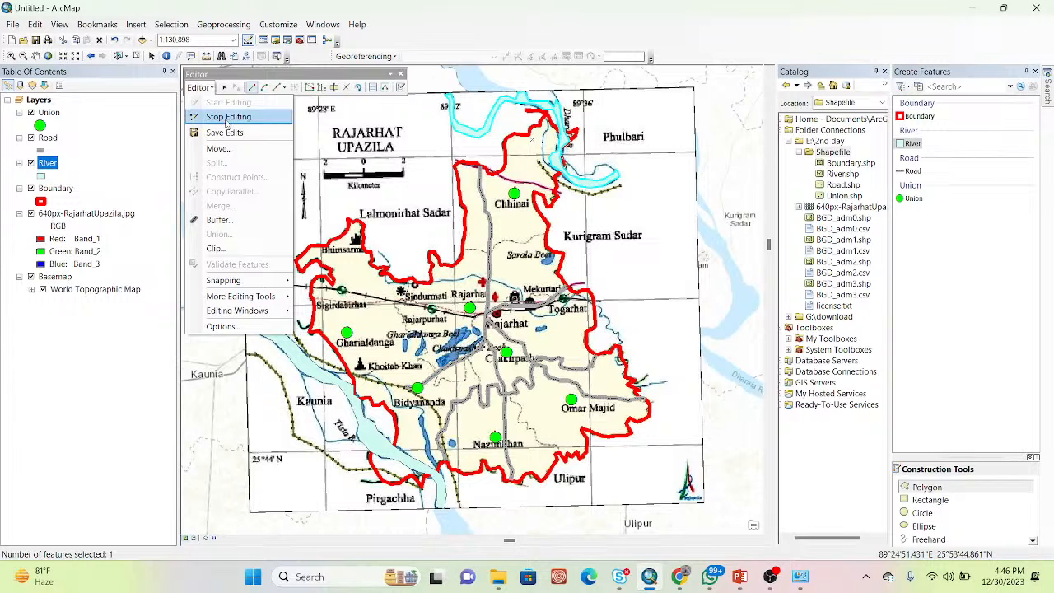
{"action": "left_click", "coordinate": [217, 119]}
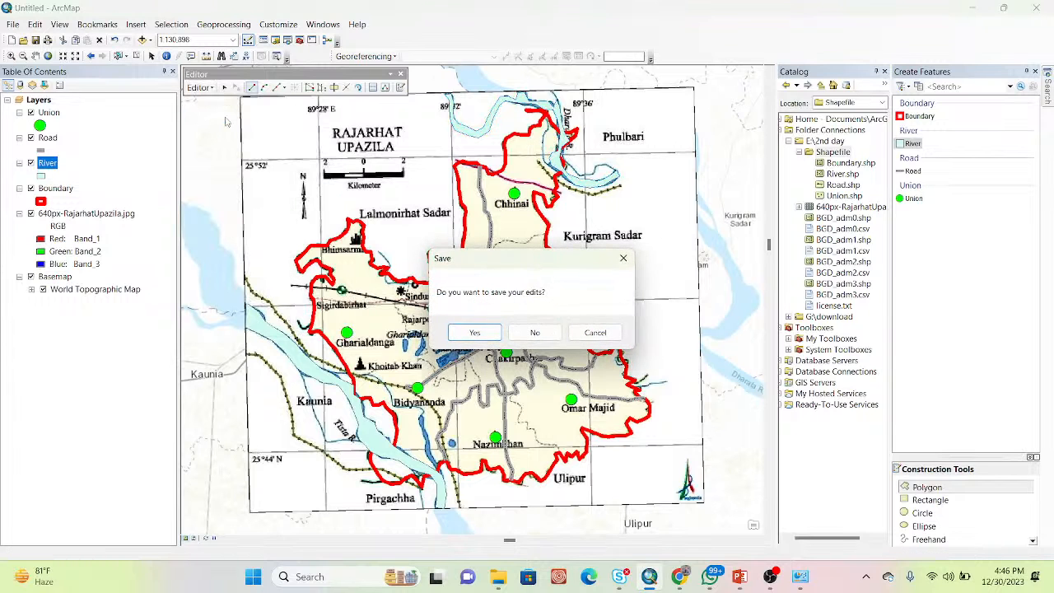
{"action": "left_click", "coordinate": [472, 333]}
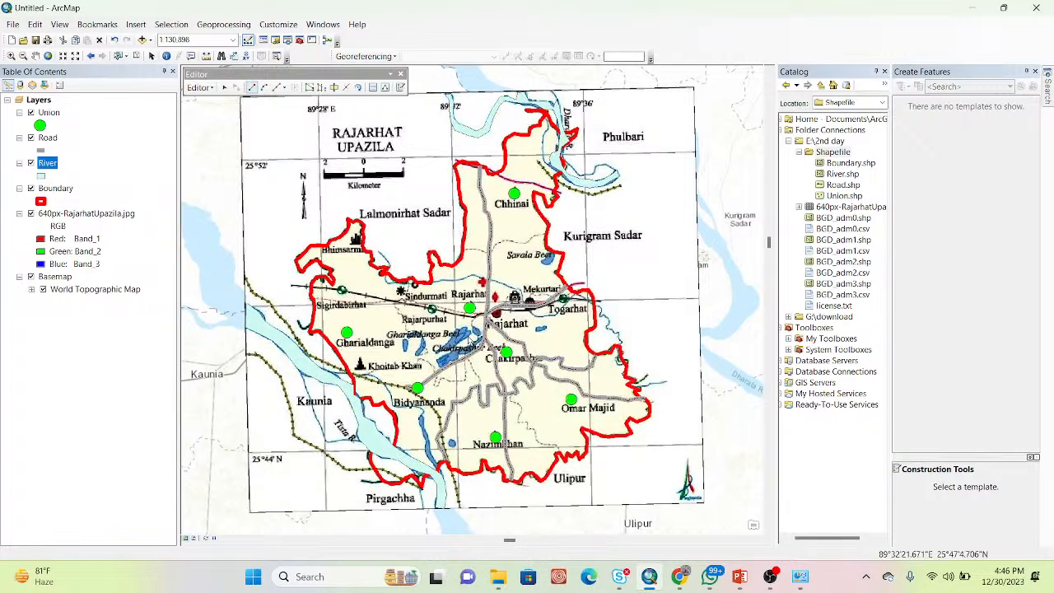
Open the River layer's attribute table and select the FID 0 record to identify its polygon on the map
{"action": "right_click", "coordinate": [47, 165]}
{"action": "left_click", "coordinate": [87, 202]}
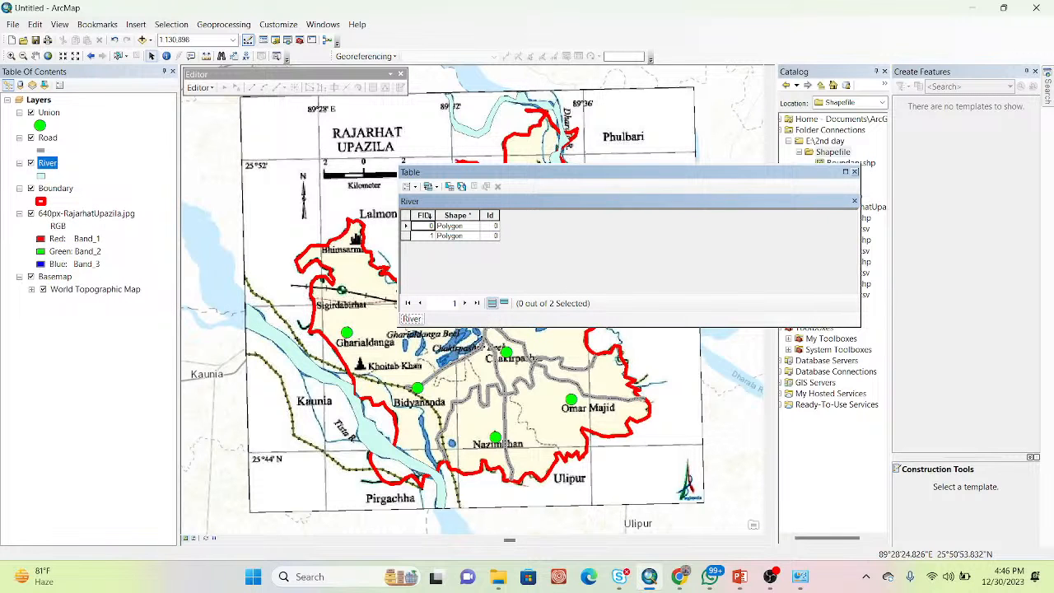
{"action": "left_click", "coordinate": [406, 226]}
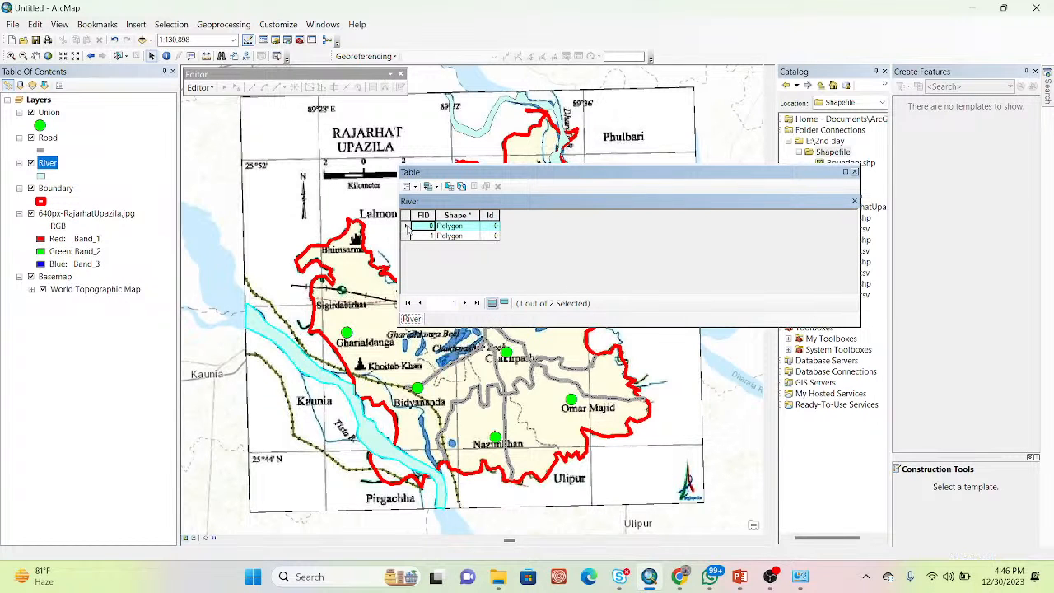
{"action": "left_click", "coordinate": [405, 236]}
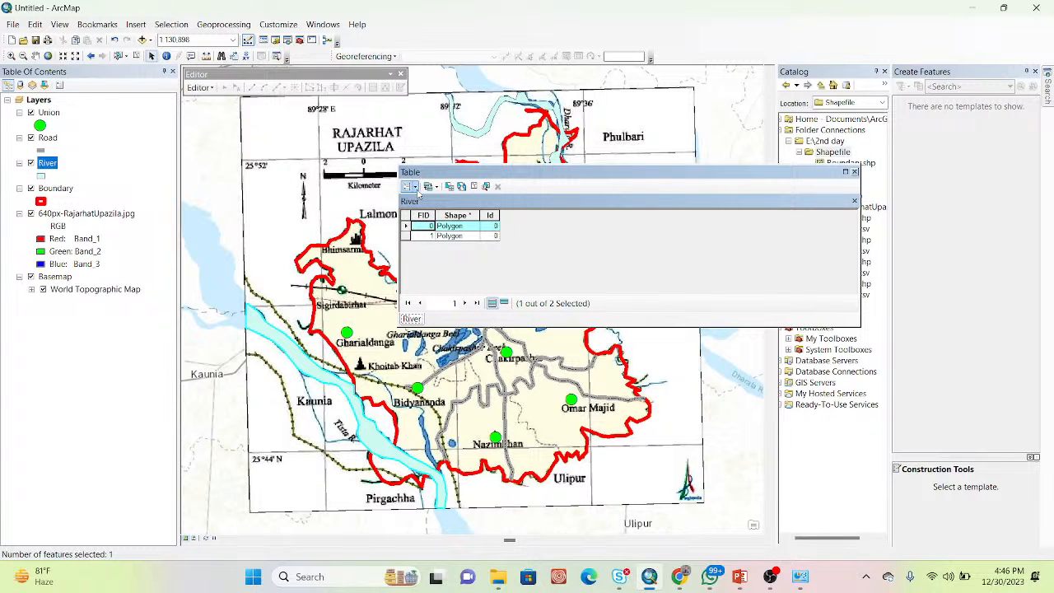
Add a Text field named River_name to the River attribute table and narrow its column
{"action": "left_click", "coordinate": [408, 186]}
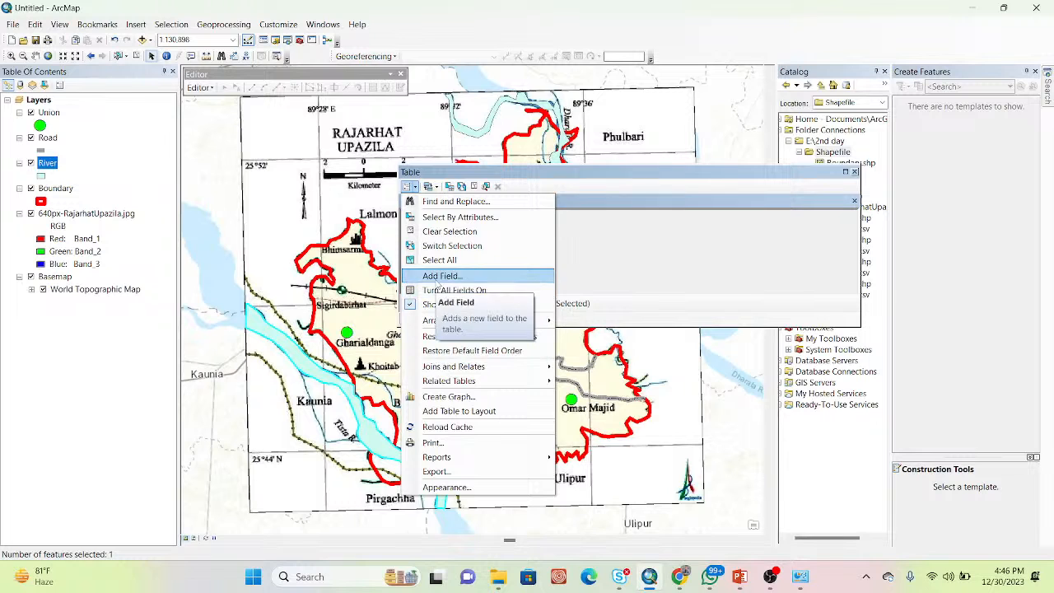
{"action": "left_click", "coordinate": [436, 276]}
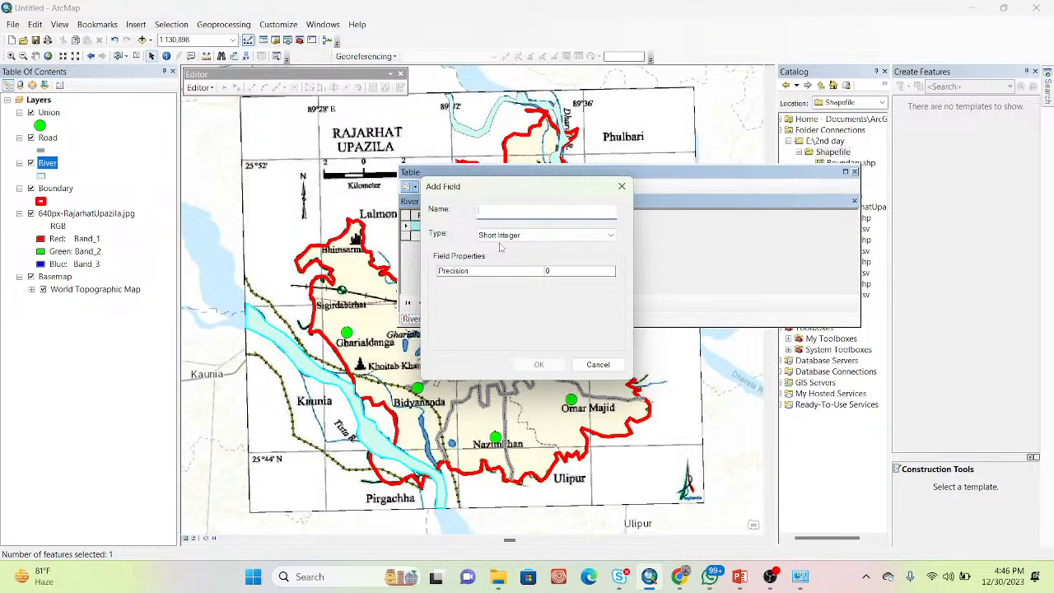
{"action": "type", "text": "River_name"}
{"action": "left_click", "coordinate": [518, 235]}
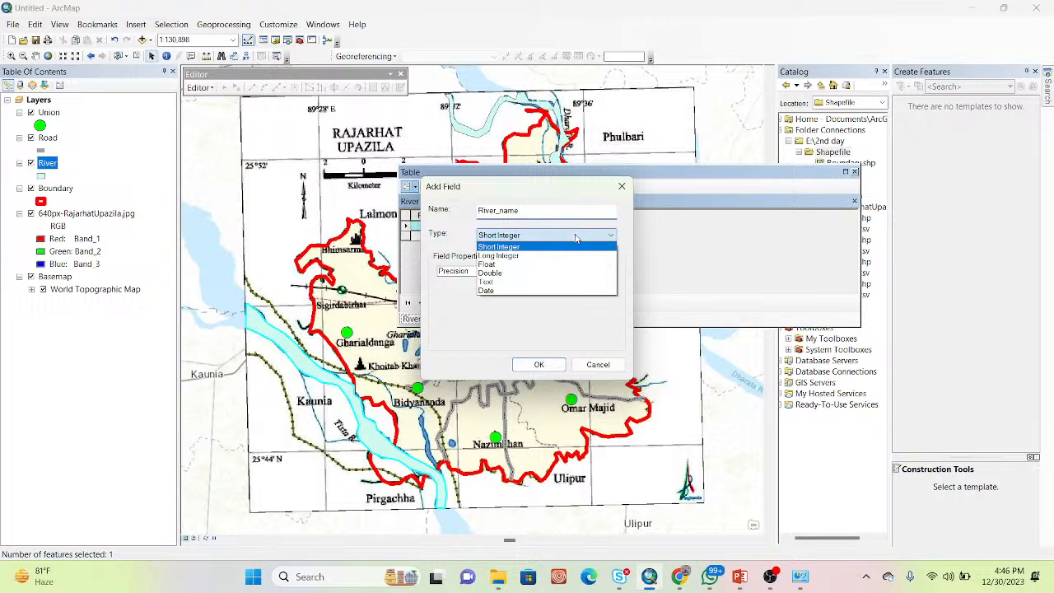
{"action": "left_click", "coordinate": [516, 282]}
{"action": "left_click", "coordinate": [538, 365]}
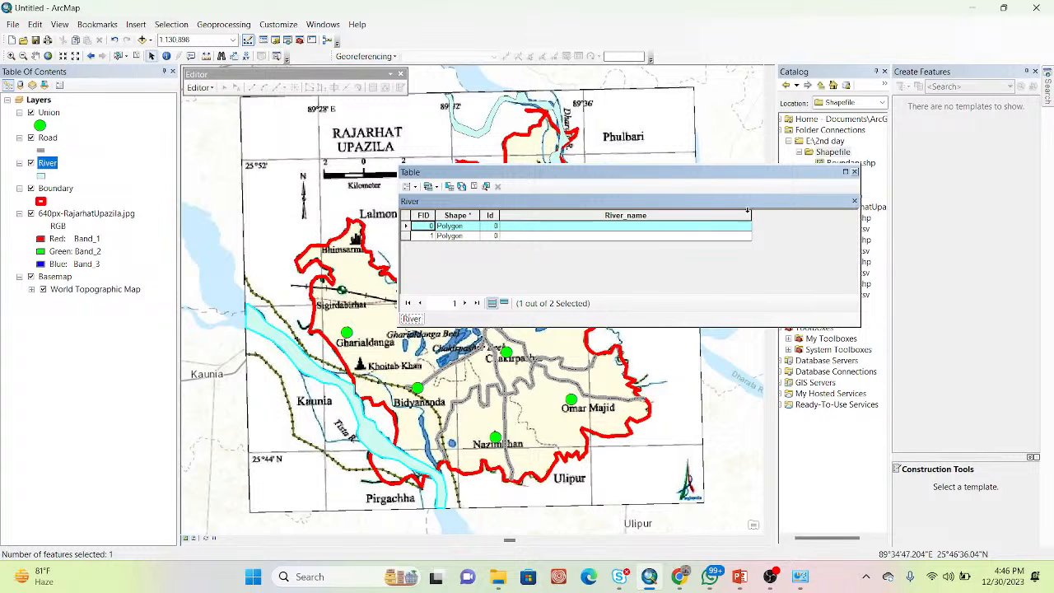
{"action": "left_click_drag", "start_coordinate": [747, 212], "coordinate": [662, 214]}
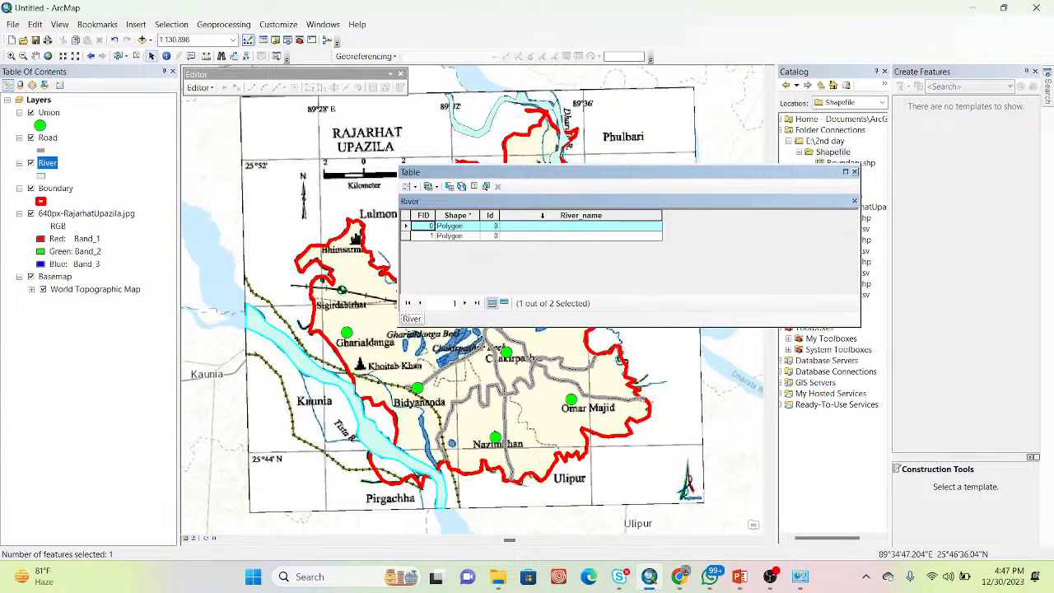
Start an edit session despite the spatial reference warnings and enter the River_name values Tista for FID 0 and Dhorla for FID 1
{"action": "left_click", "coordinate": [200, 87]}
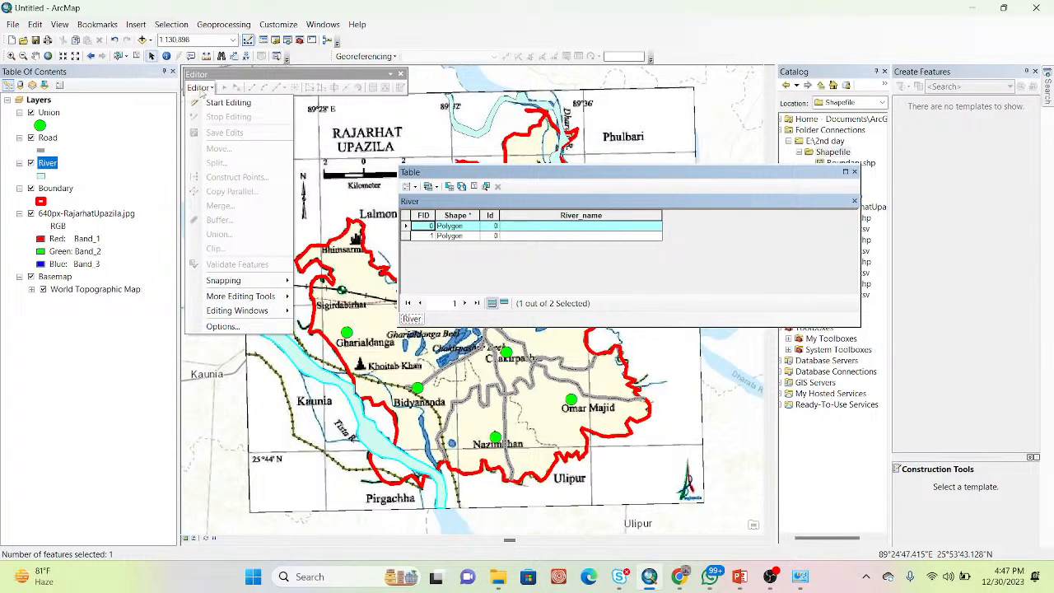
{"action": "left_click", "coordinate": [222, 103]}
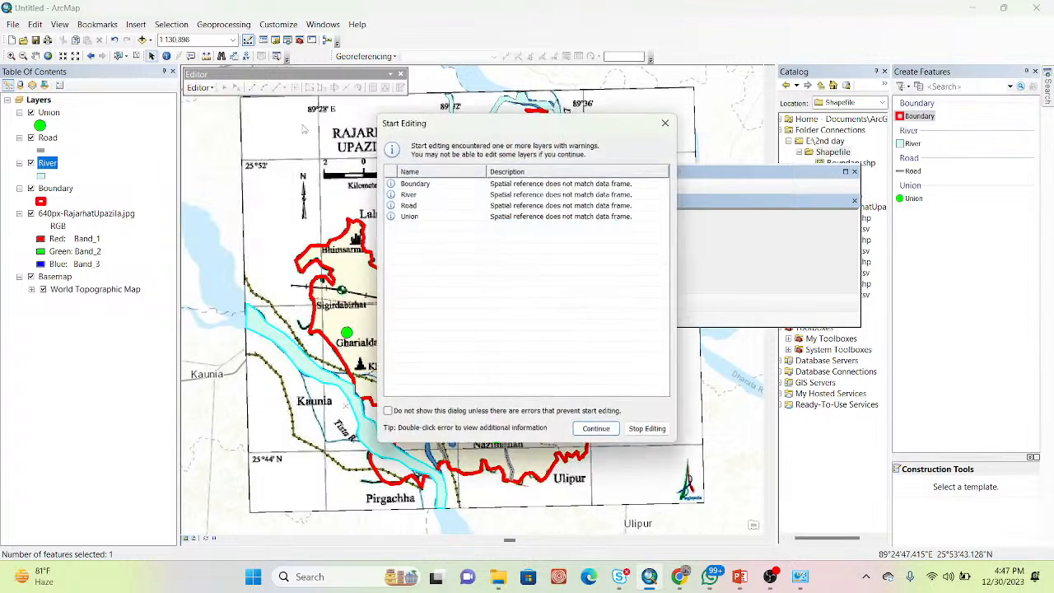
{"action": "left_click", "coordinate": [599, 431]}
{"action": "left_click", "coordinate": [540, 228]}
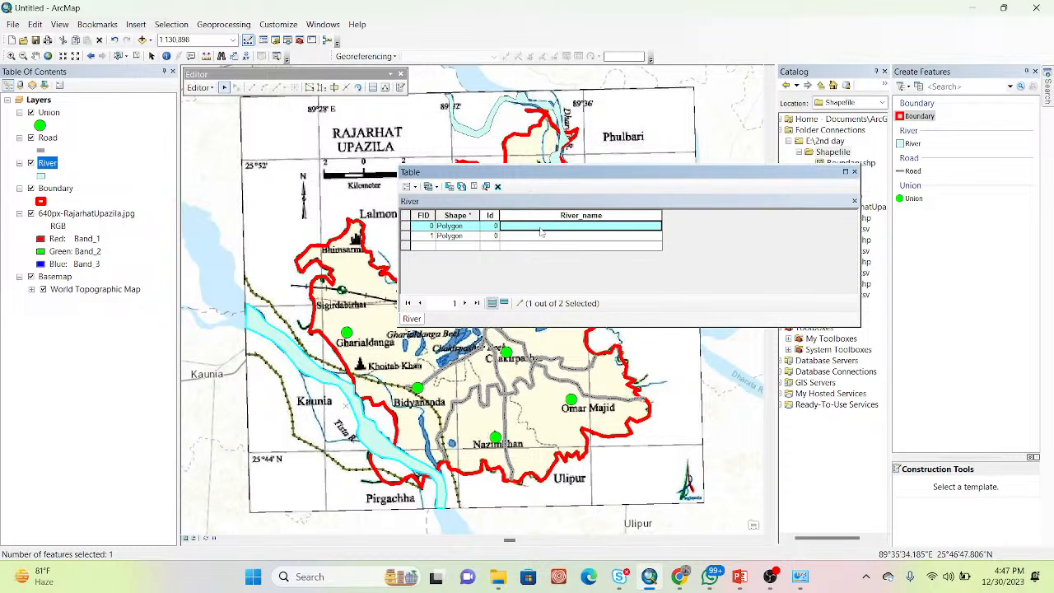
{"action": "left_click", "coordinate": [540, 228]}
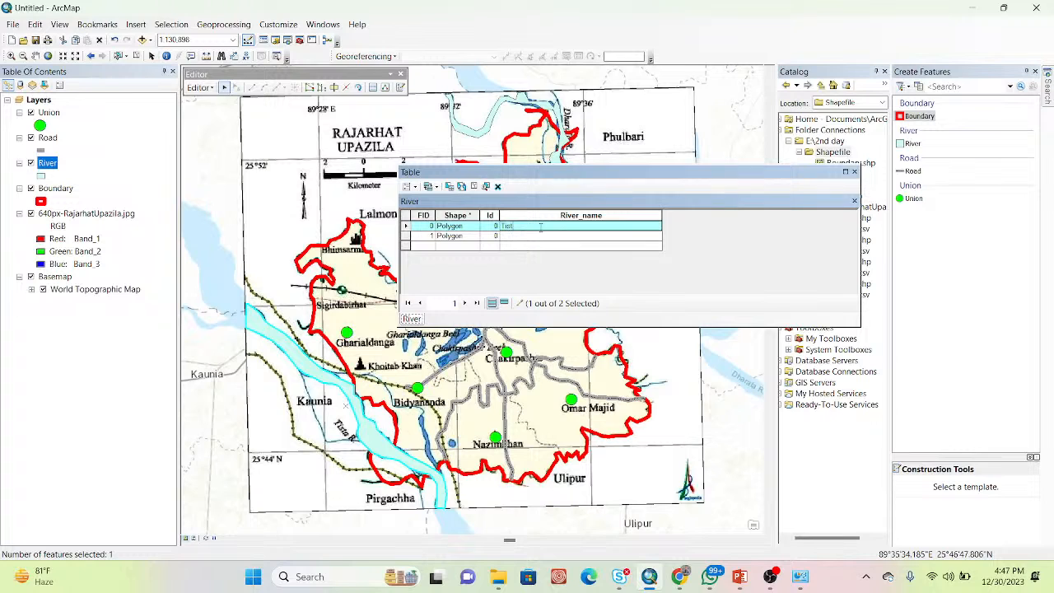
{"action": "left_click", "coordinate": [533, 238]}
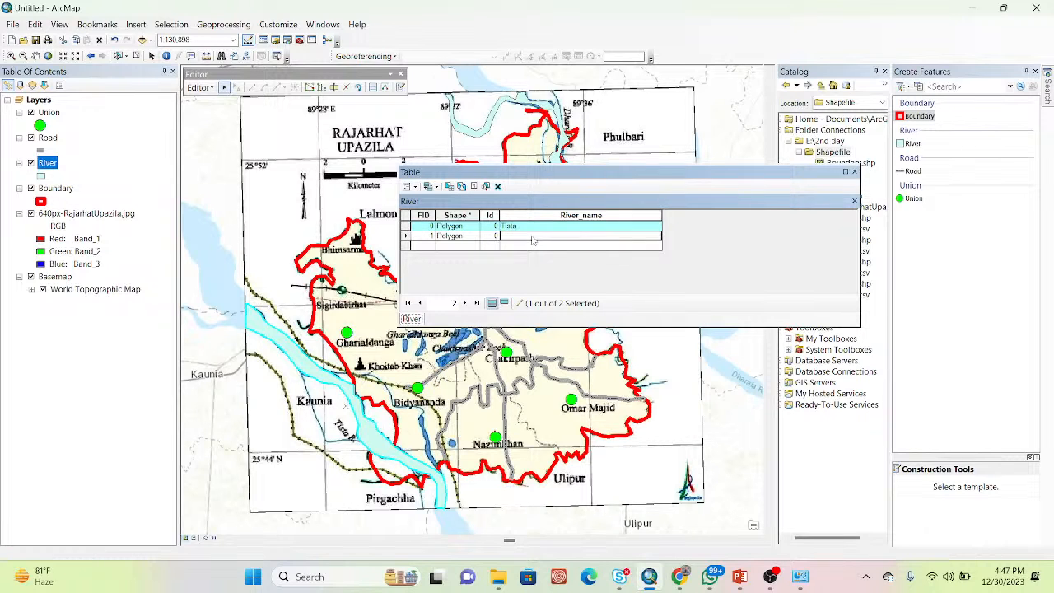
{"action": "type", "text": "Dharla"}
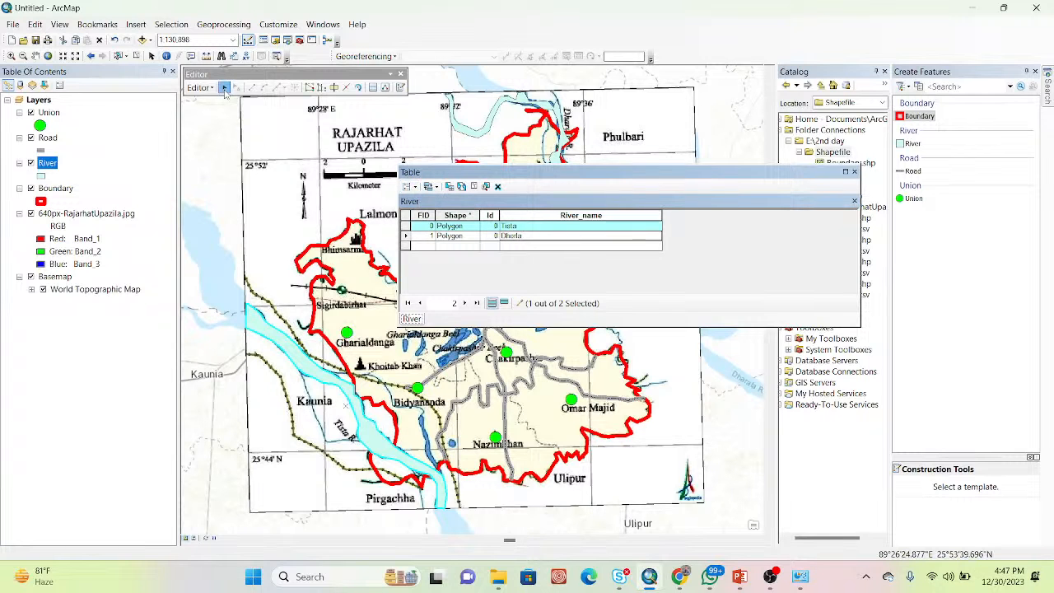
End the edit session and save the river names in the attribute table
{"action": "left_click", "coordinate": [199, 87]}
{"action": "left_click", "coordinate": [227, 116]}
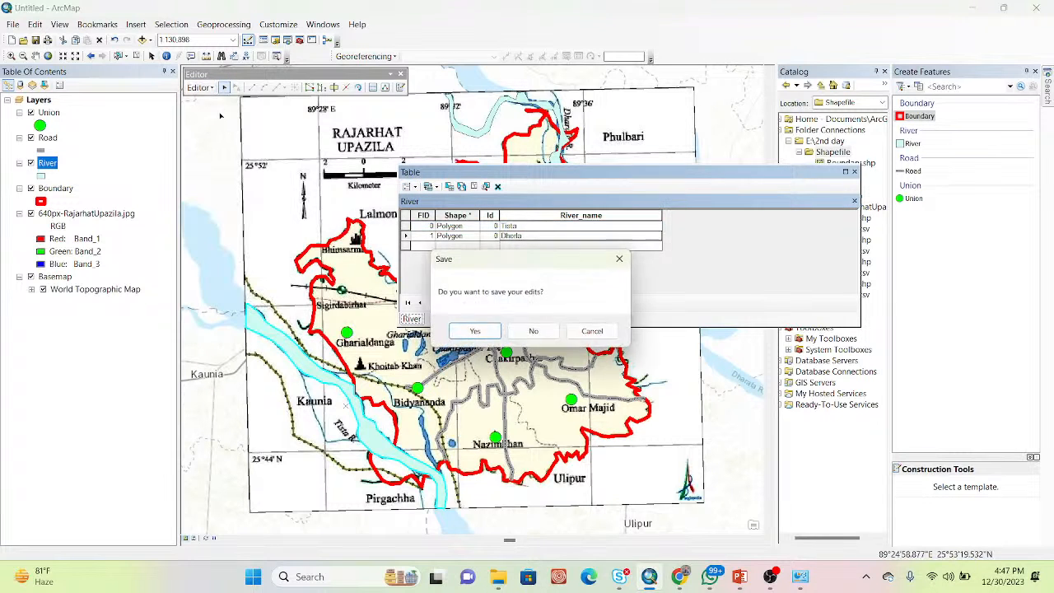
{"action": "left_click", "coordinate": [483, 335]}
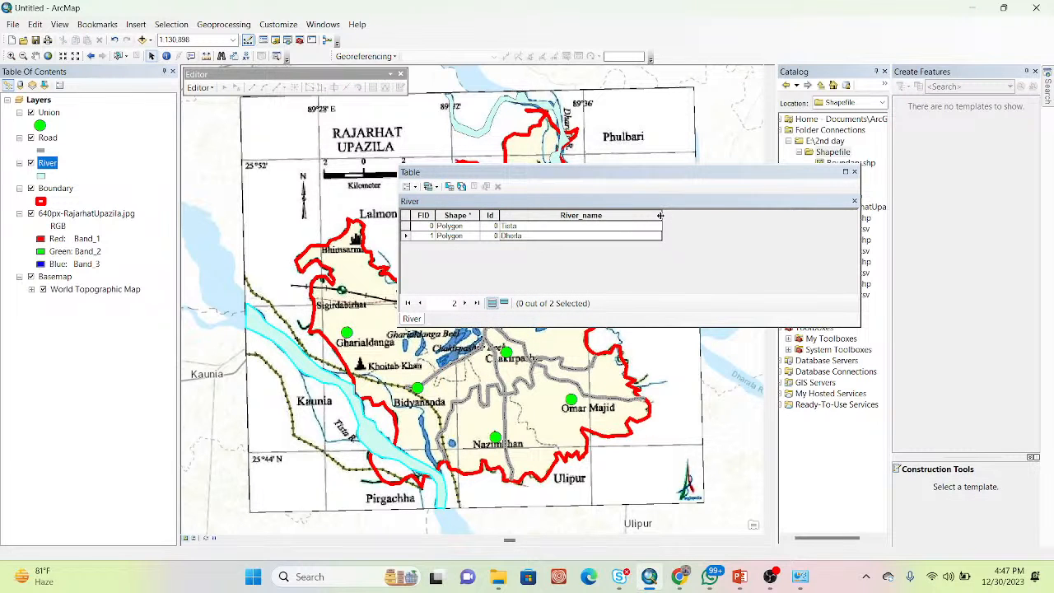
Narrow the River_name column and add a Double field named River_area to the River attribute table
{"action": "left_click_drag", "start_coordinate": [660, 215], "coordinate": [623, 216]}
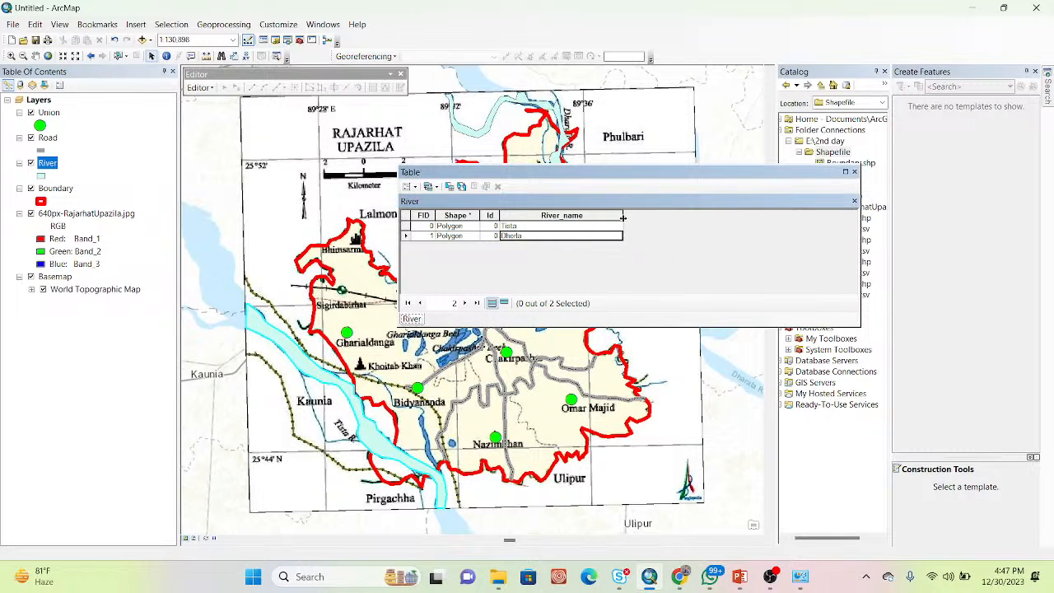
{"action": "left_click", "coordinate": [416, 187]}
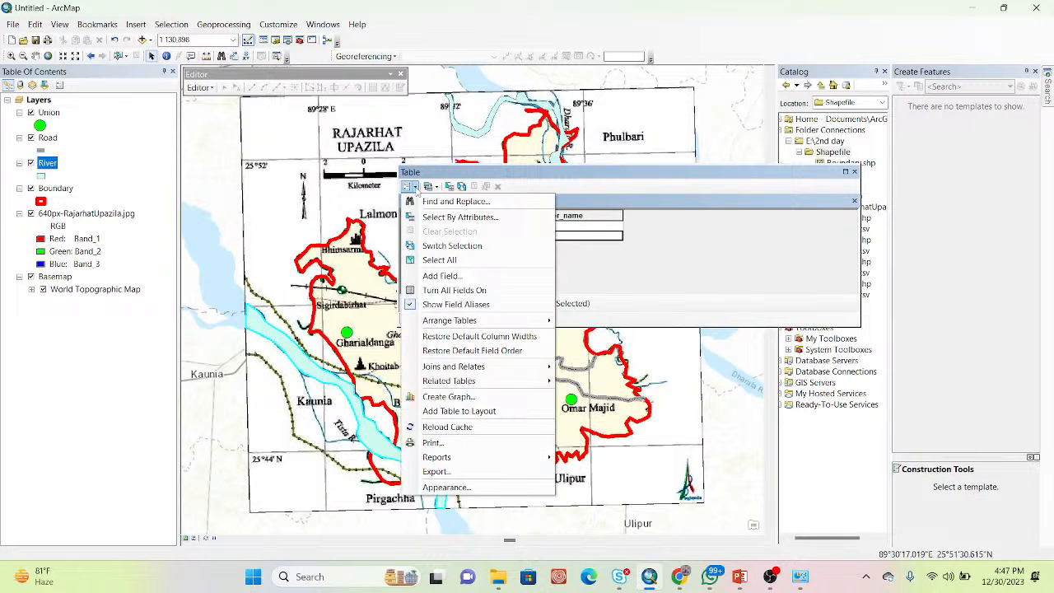
{"action": "left_click", "coordinate": [442, 277]}
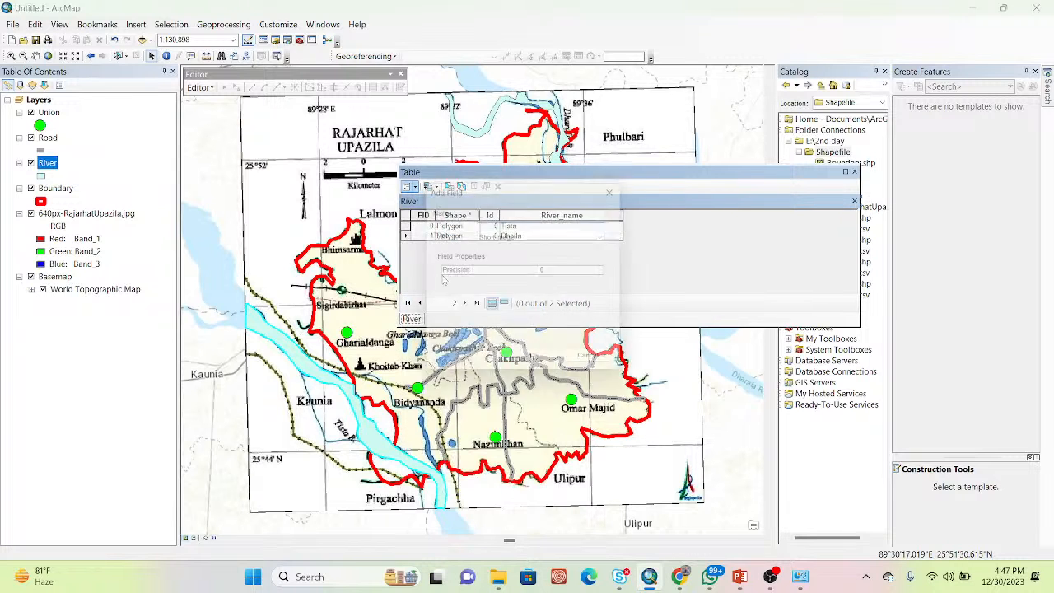
{"action": "type", "text": "River_area"}
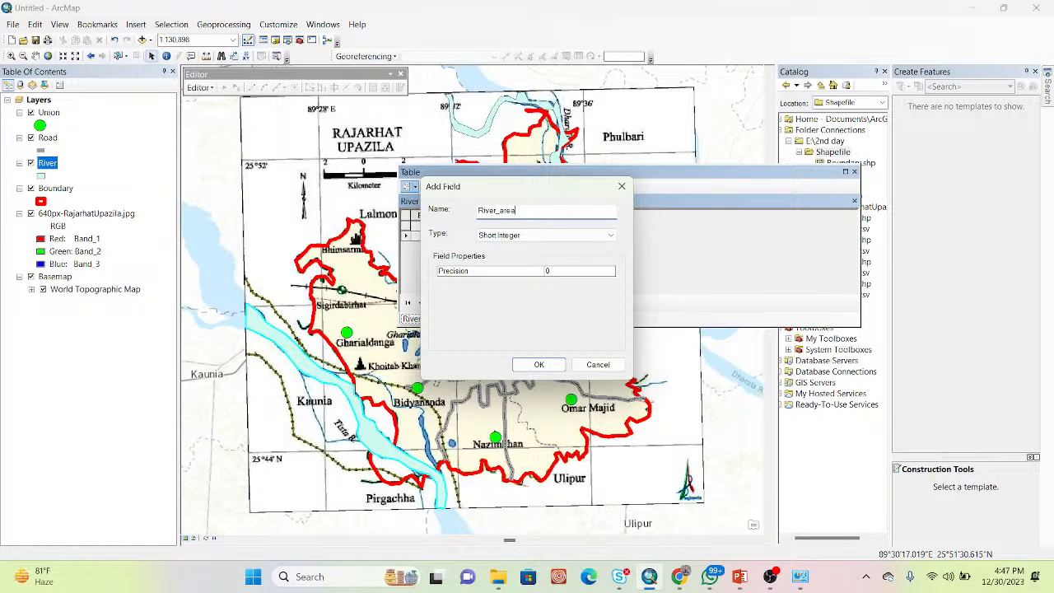
{"action": "left_click", "coordinate": [572, 238]}
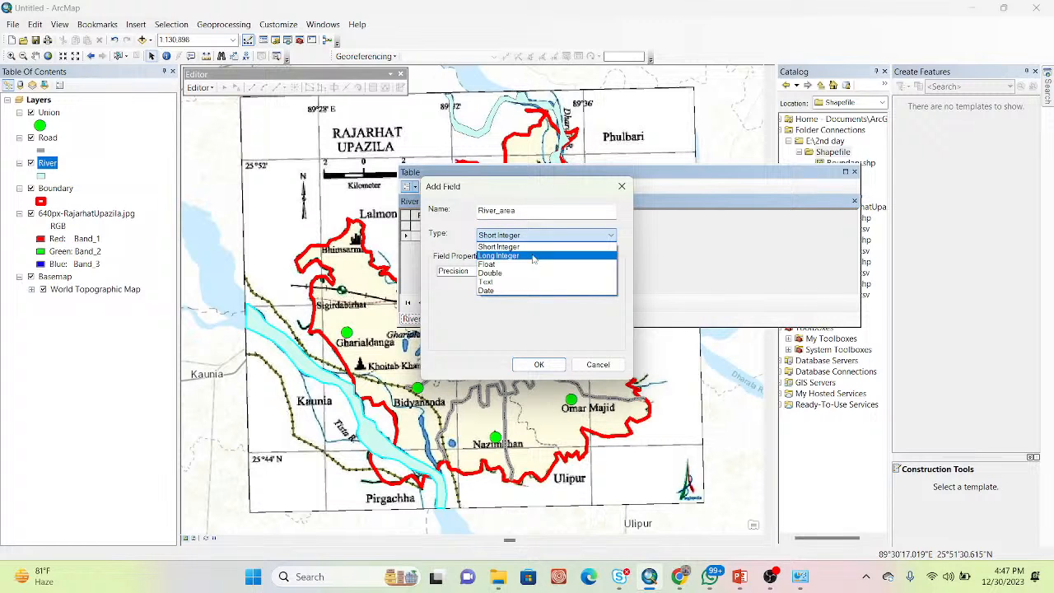
{"action": "left_click", "coordinate": [511, 278]}
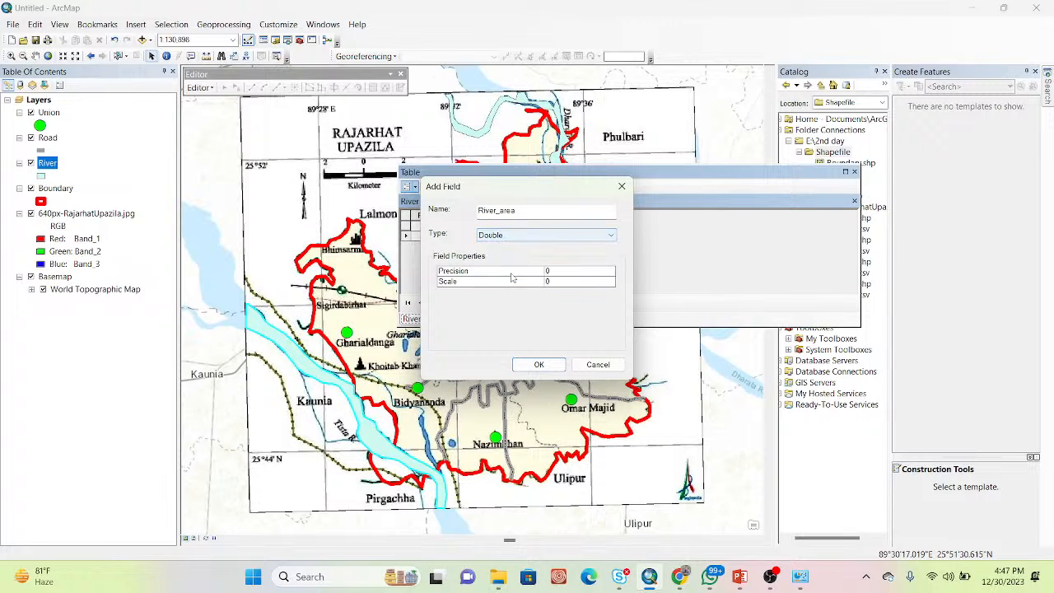
{"action": "left_click", "coordinate": [540, 367]}
Calculate the River_area field outside an edit session as polygon area in square kilometers, using the data frame's coordinate system
{"action": "left_click", "coordinate": [665, 216]}
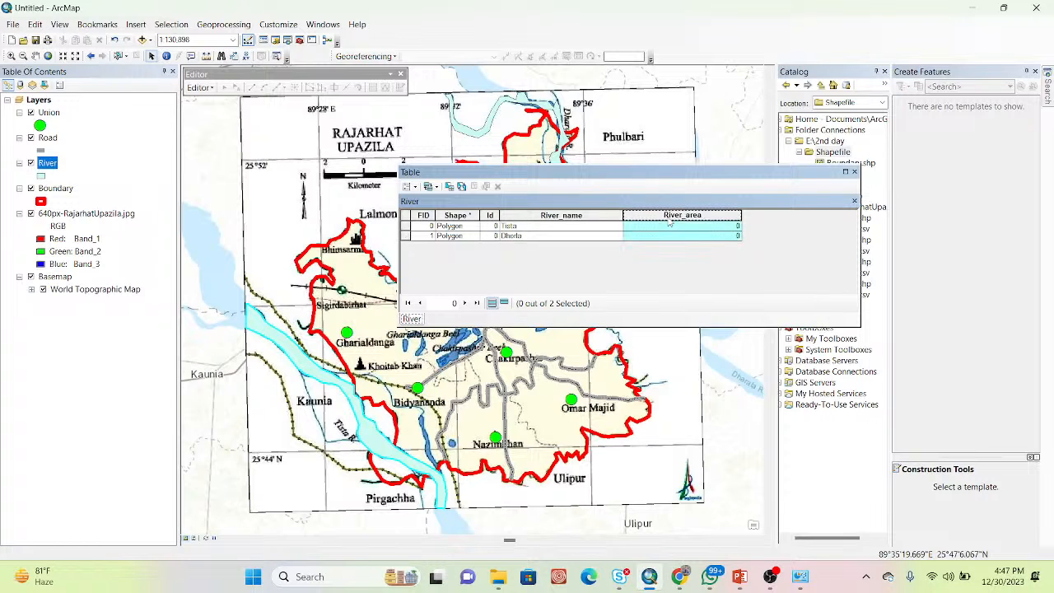
{"action": "right_click", "coordinate": [667, 217]}
{"action": "left_click", "coordinate": [708, 315]}
{"action": "left_click", "coordinate": [493, 315]}
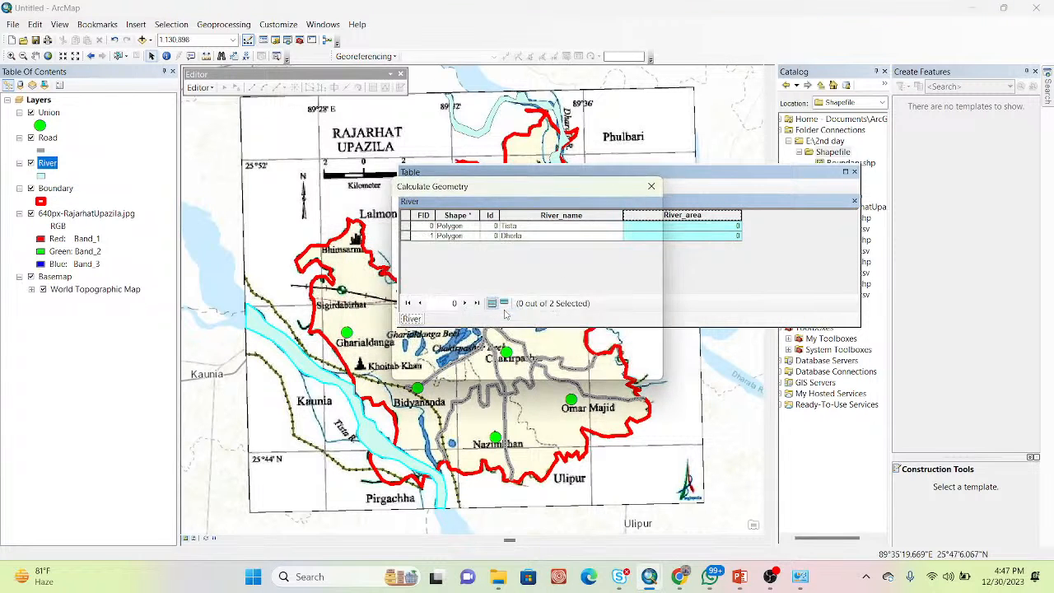
{"action": "left_click", "coordinate": [531, 212]}
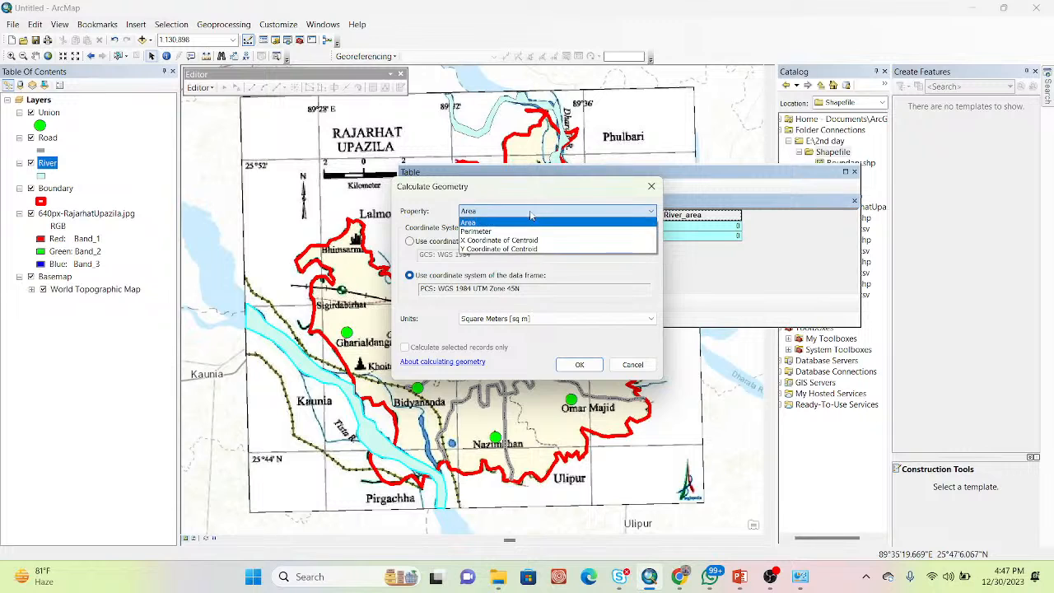
{"action": "left_click", "coordinate": [531, 217]}
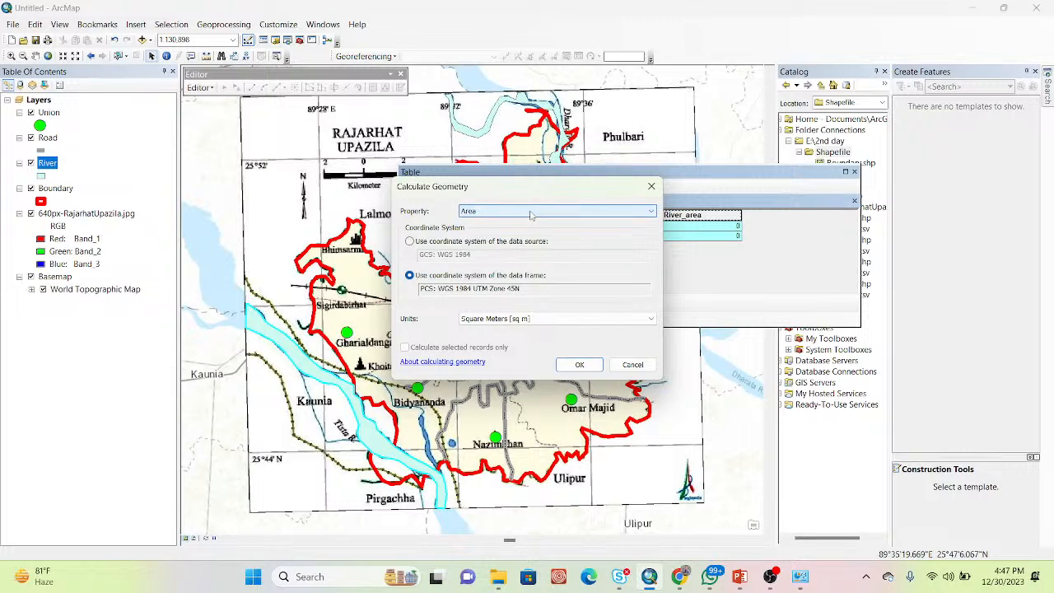
{"action": "left_click", "coordinate": [547, 317]}
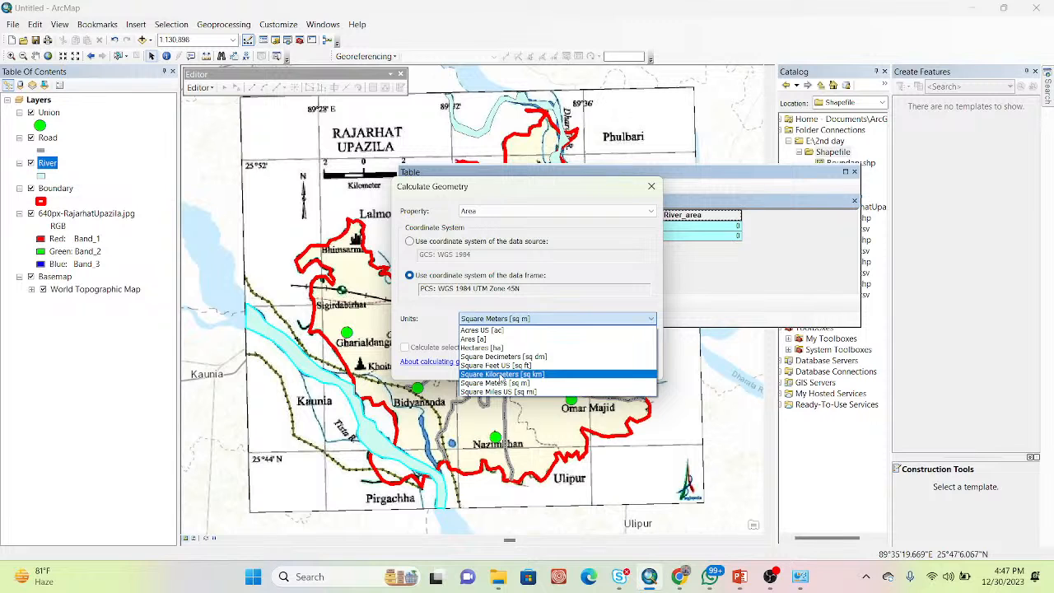
{"action": "left_click", "coordinate": [501, 374]}
{"action": "left_click", "coordinate": [577, 367]}
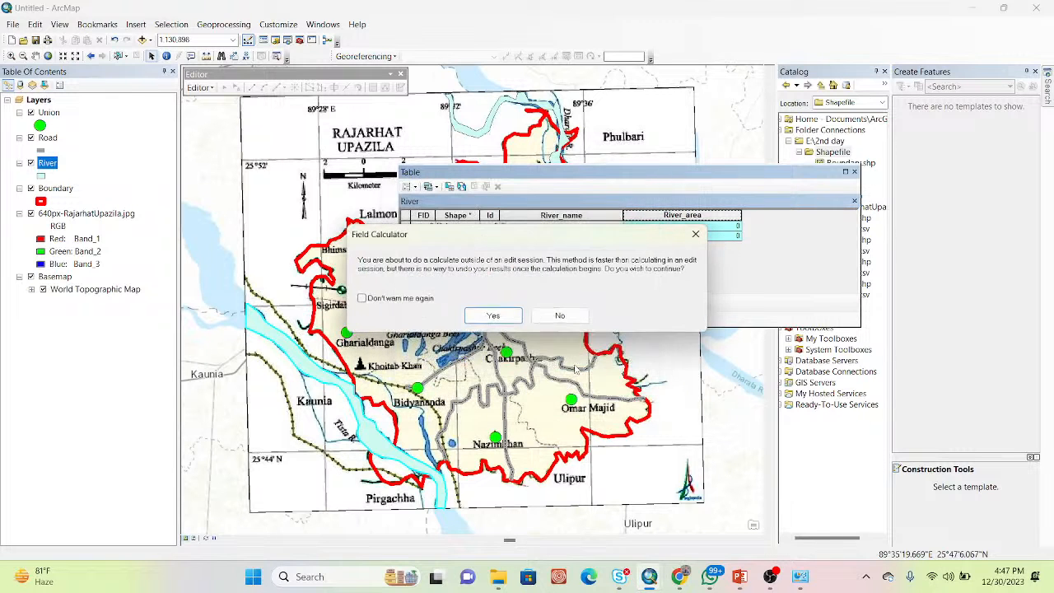
{"action": "left_click", "coordinate": [495, 318]}
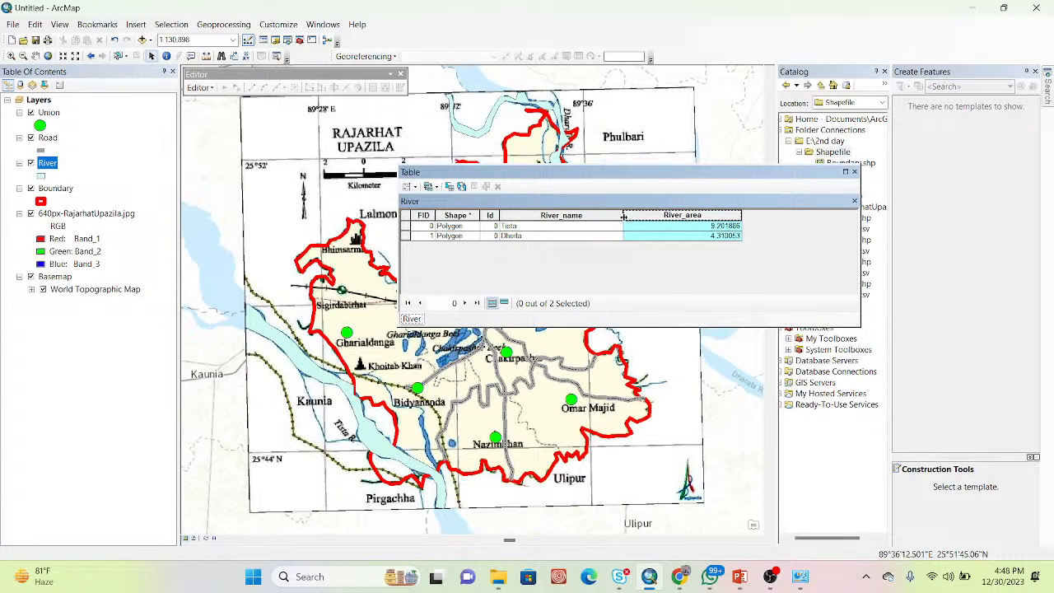
Narrow the River_name and River_area columns and close the River attribute table
{"action": "left_click_drag", "start_coordinate": [623, 216], "coordinate": [609, 216]}
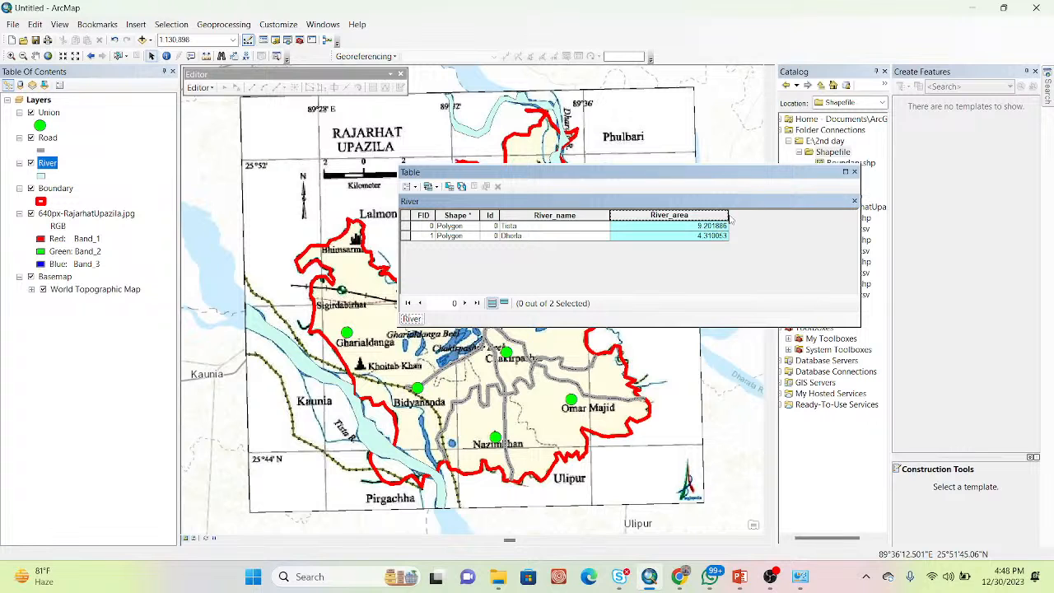
{"action": "left_click_drag", "start_coordinate": [725, 215], "coordinate": [713, 215]}
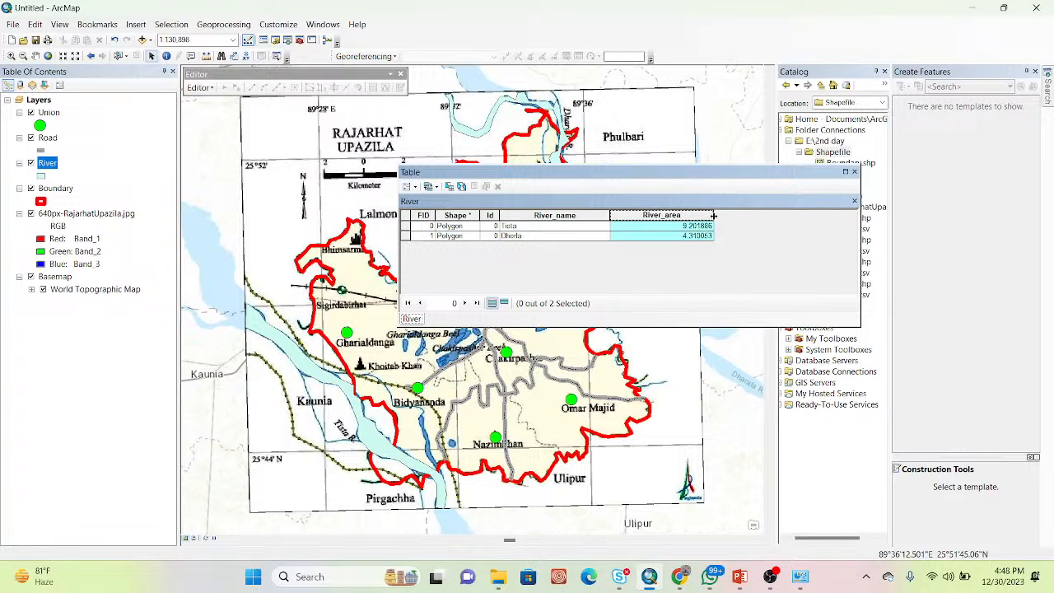
{"action": "left_click", "coordinate": [855, 172]}
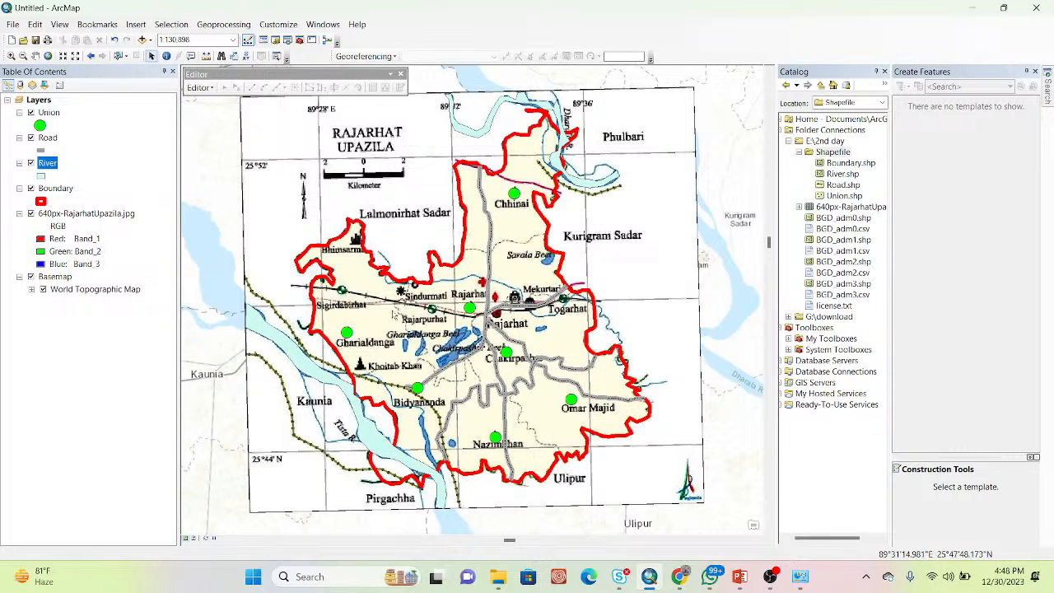
Browse the preset fill symbols for the River layer and apply the ESRI Blue symbol
{"action": "left_click", "coordinate": [41, 176]}
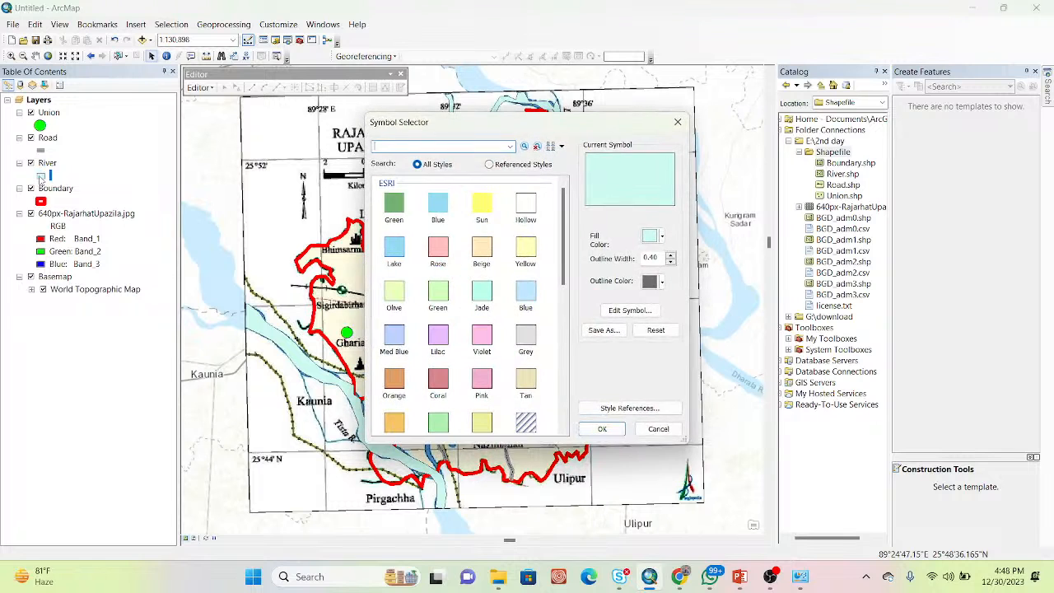
{"action": "mouse_move", "coordinate": [561, 276]}
{"action": "left_mouse_down"}
{"action": "mouse_move", "coordinate": [587, 376]}
{"action": "mouse_move", "coordinate": [585, 421]}
{"action": "left_mouse_up"}
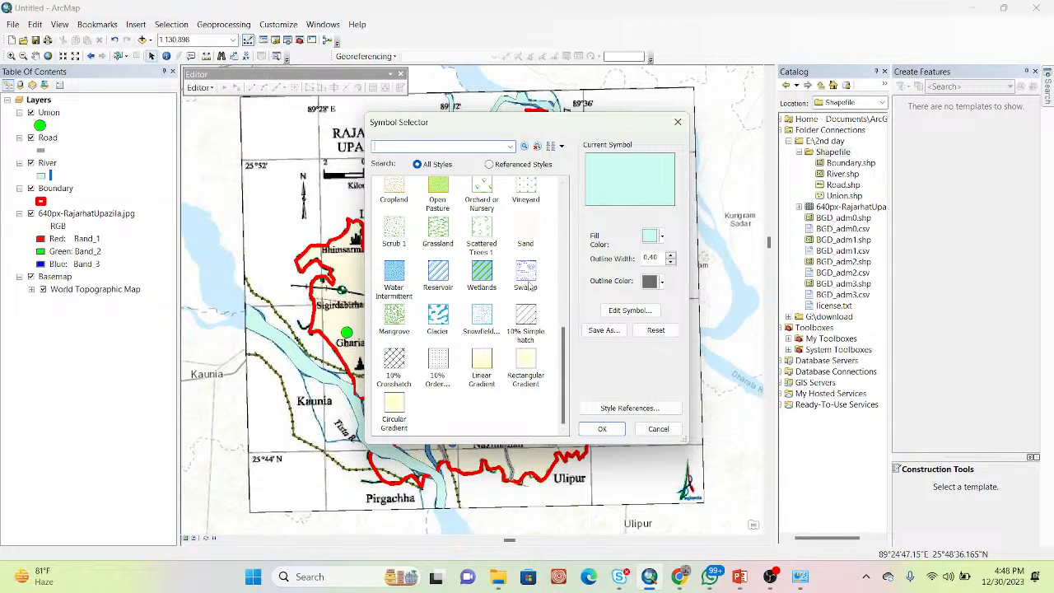
{"action": "left_click_drag", "start_coordinate": [567, 365], "coordinate": [565, 212]}
{"action": "left_click", "coordinate": [440, 204]}
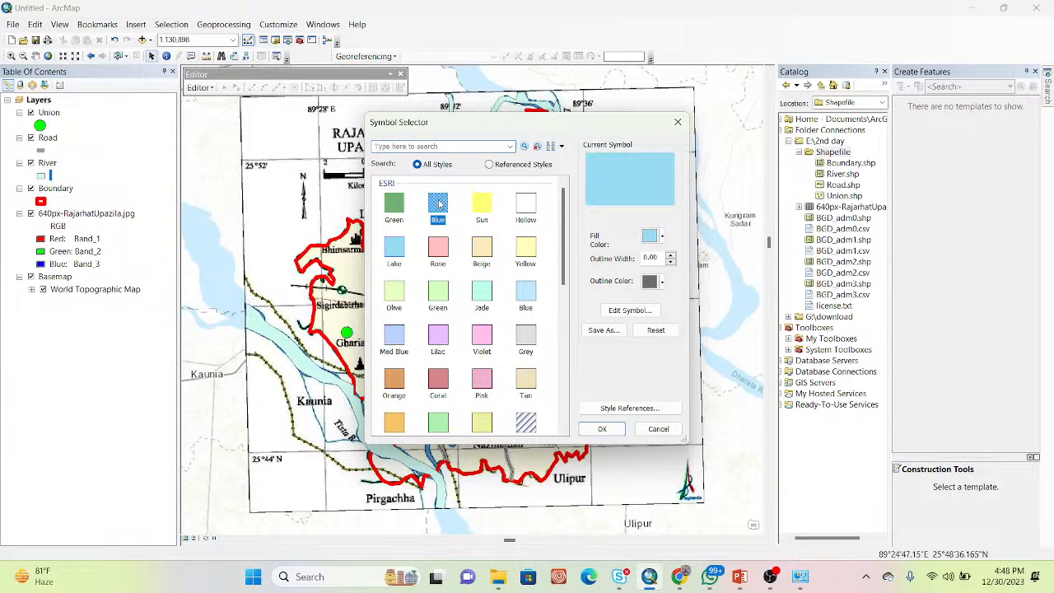
{"action": "left_click", "coordinate": [613, 426]}
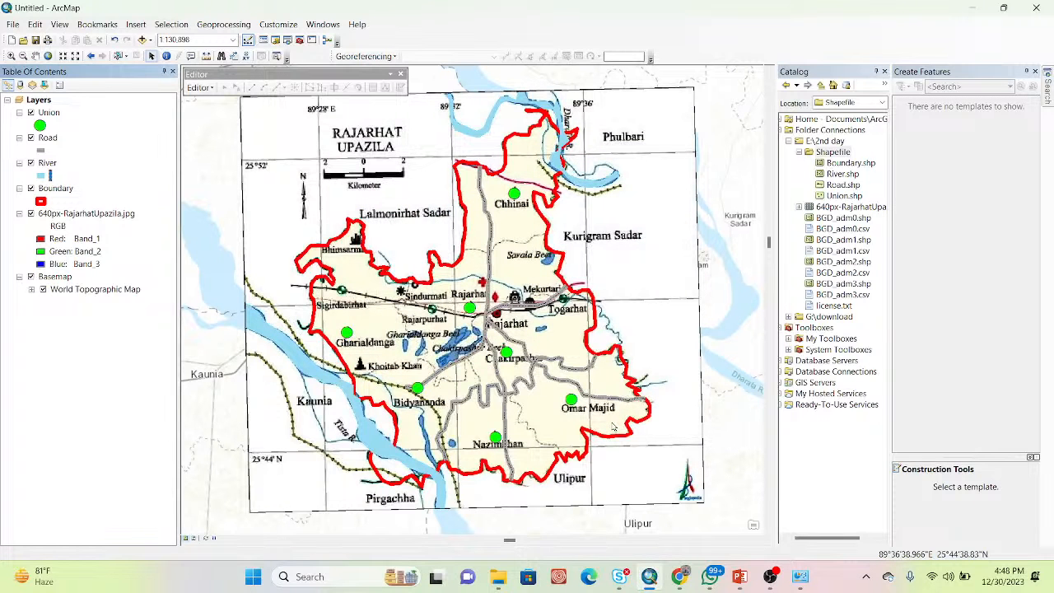
{"action": "left_click", "coordinate": [44, 178]}
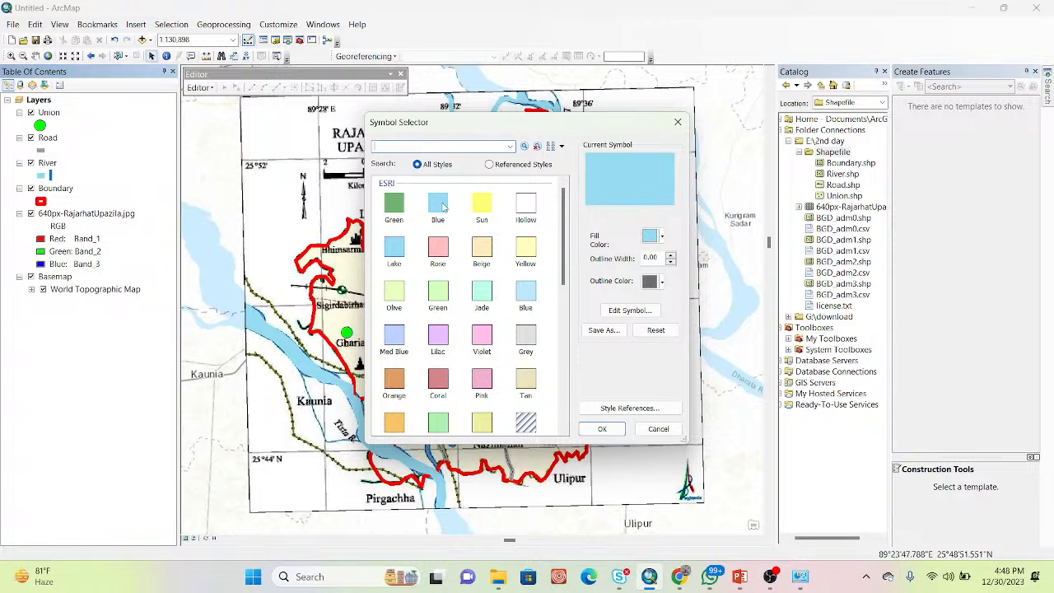
{"action": "left_click", "coordinate": [442, 206]}
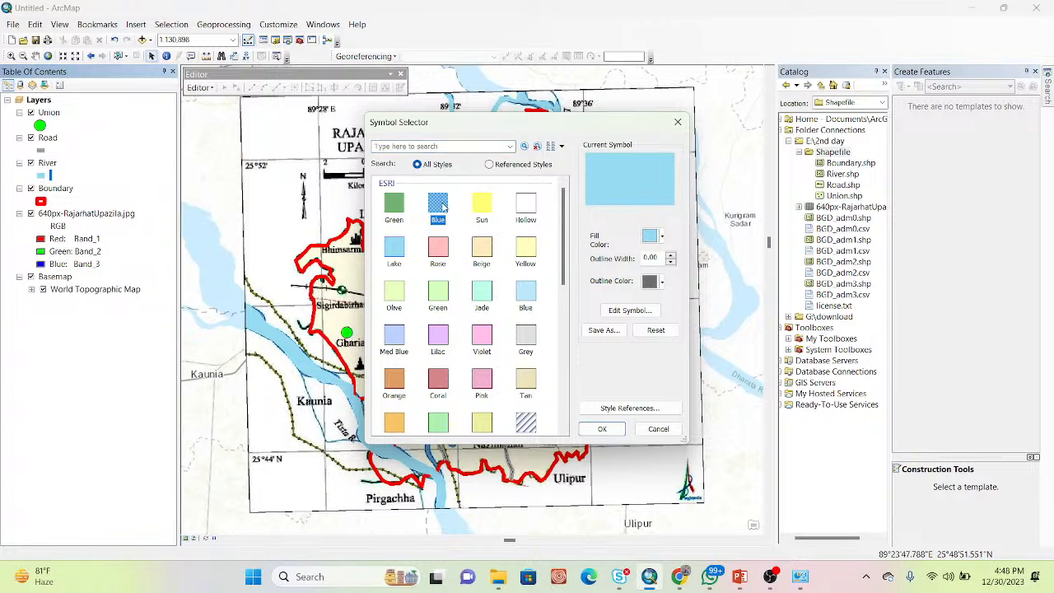
{"action": "left_click", "coordinate": [601, 428]}
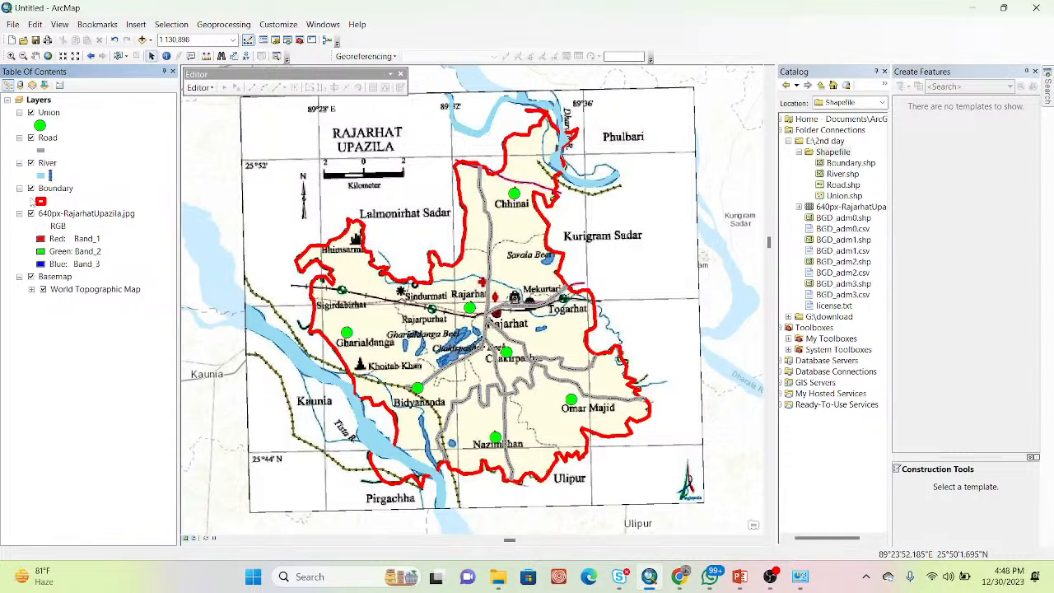
Change the River layer's fill color to dark blue
{"action": "left_click", "coordinate": [38, 177]}
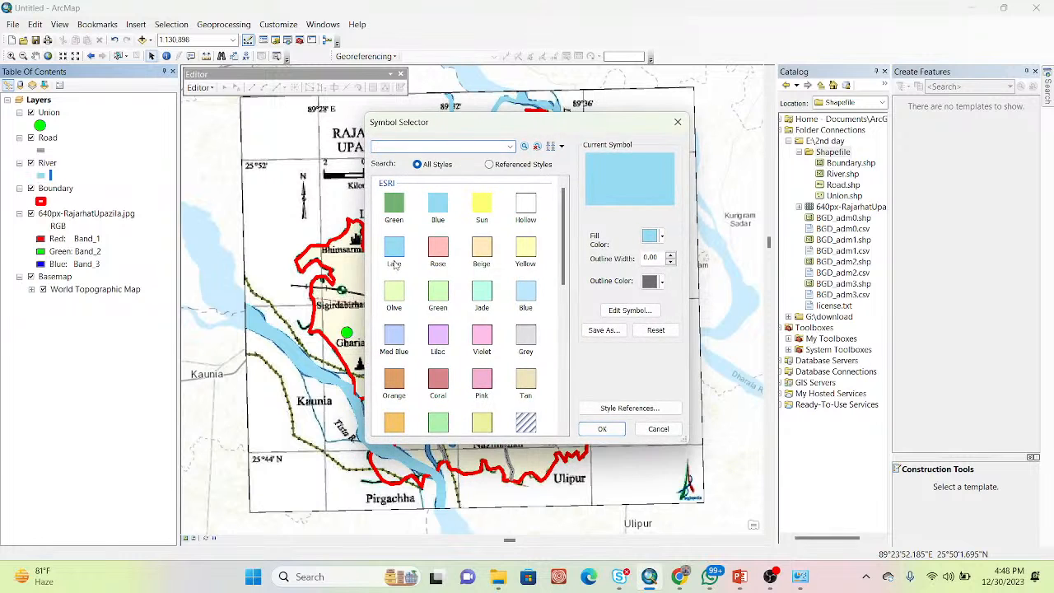
{"action": "left_click", "coordinate": [652, 236]}
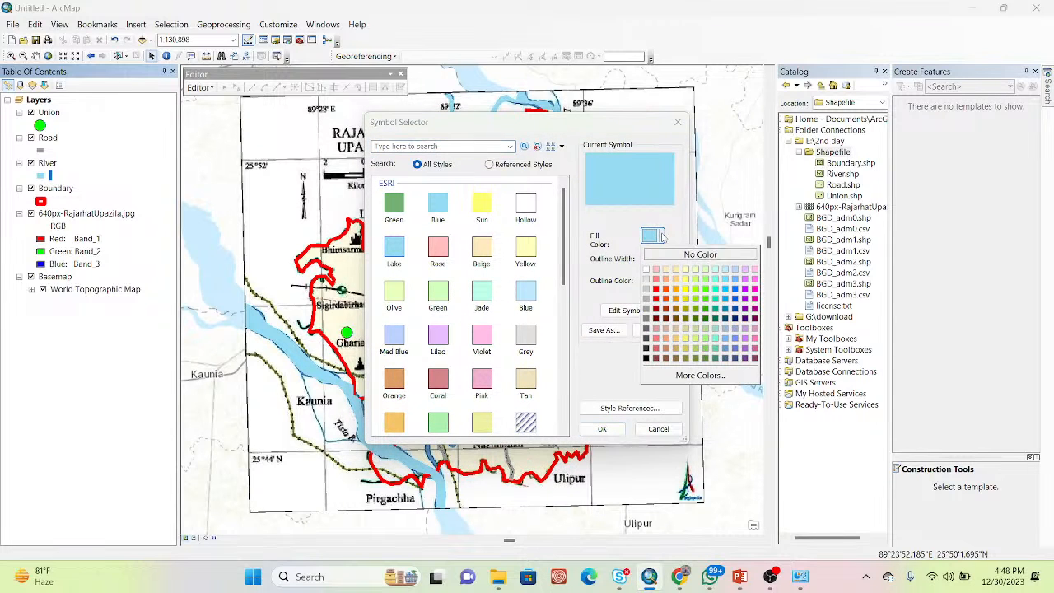
{"action": "left_click", "coordinate": [737, 313]}
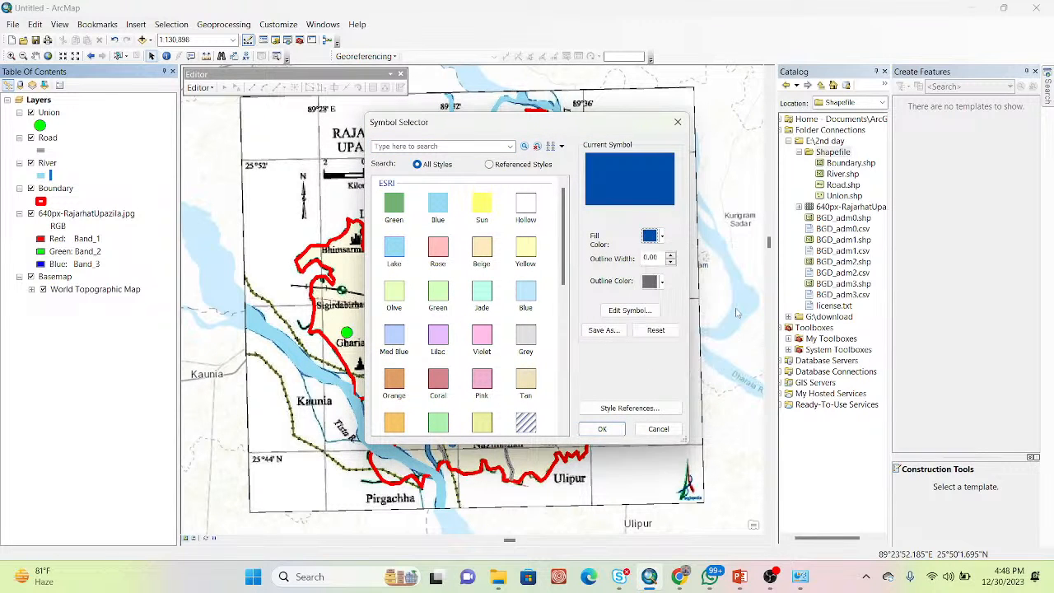
{"action": "left_click", "coordinate": [602, 428]}
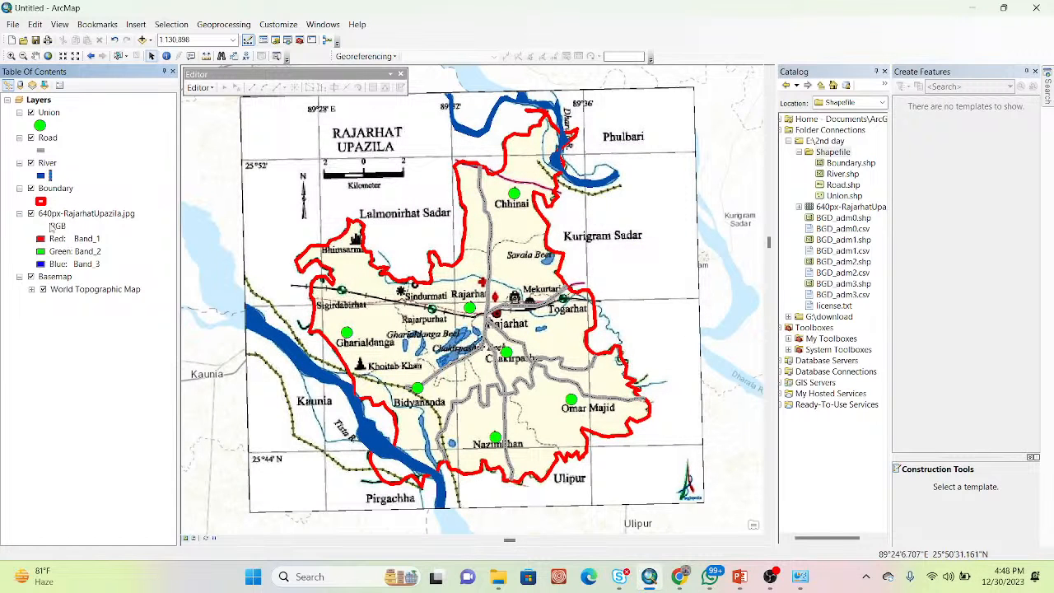
Hide the 640px-RajarhatUpazila.jpg image and the Basemap to inspect the digitized features alone, and show the image again
{"action": "left_click", "coordinate": [30, 214]}
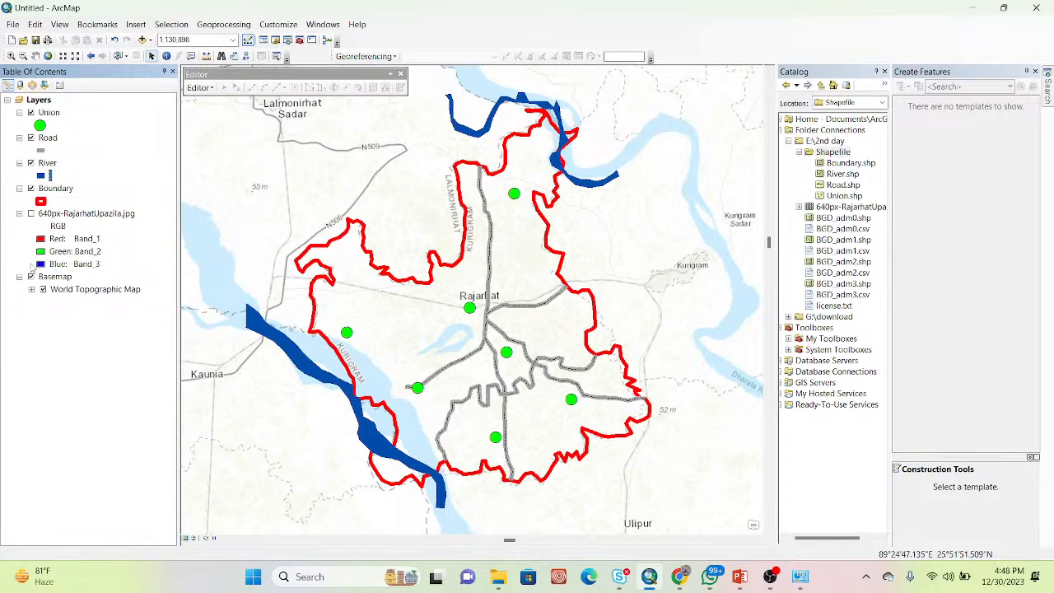
{"action": "left_click", "coordinate": [31, 277]}
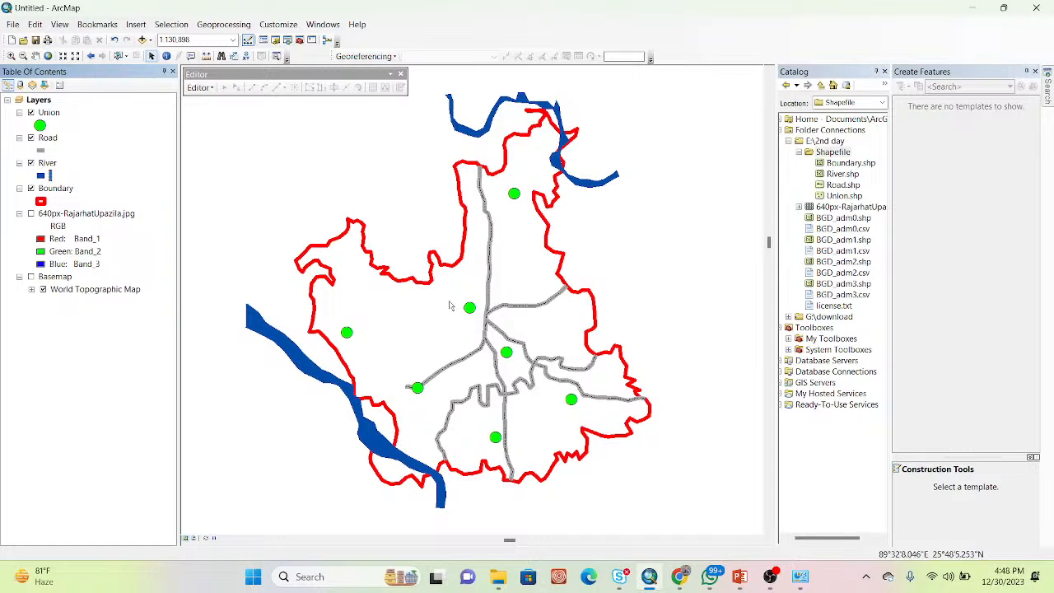
{"action": "left_click", "coordinate": [31, 213]}
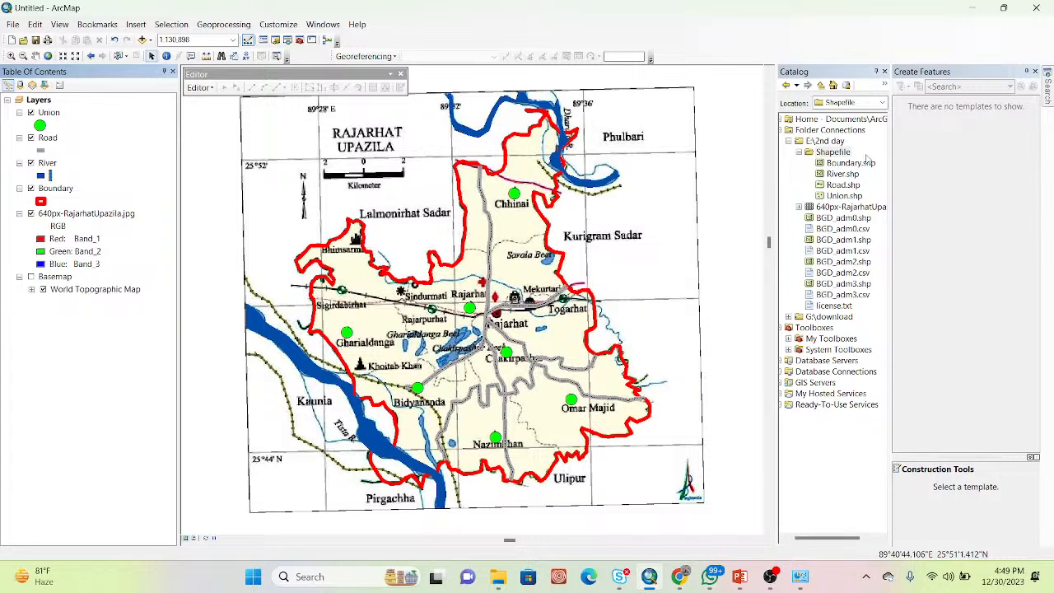
Start a new shapefile in the Shapefile folder, named Railway with the Polyline feature type
{"action": "left_click", "coordinate": [827, 155]}
{"action": "right_click", "coordinate": [827, 155]}
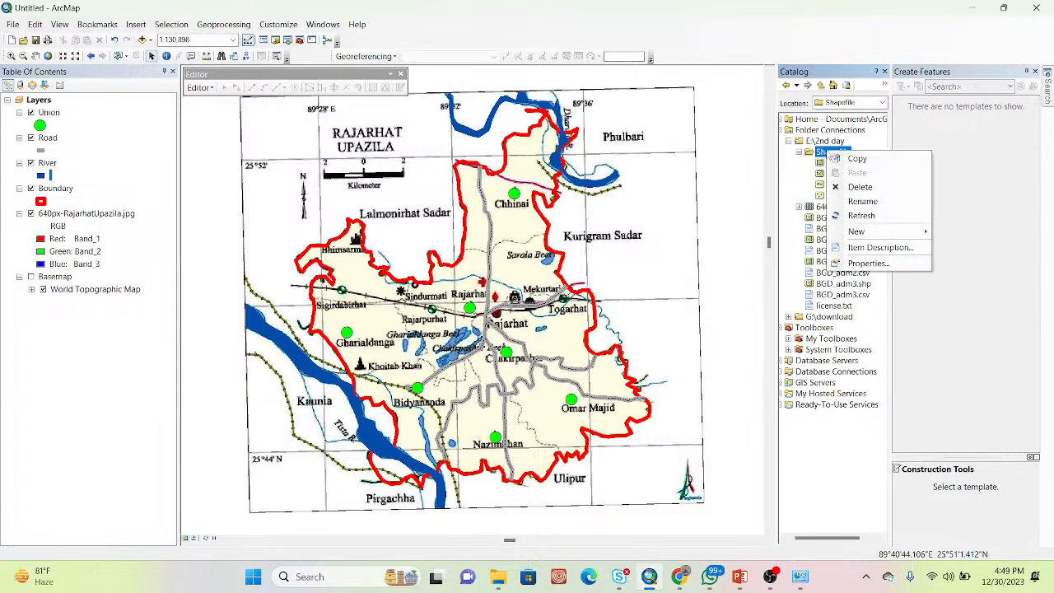
{"action": "mouse_move", "coordinate": [906, 238]}
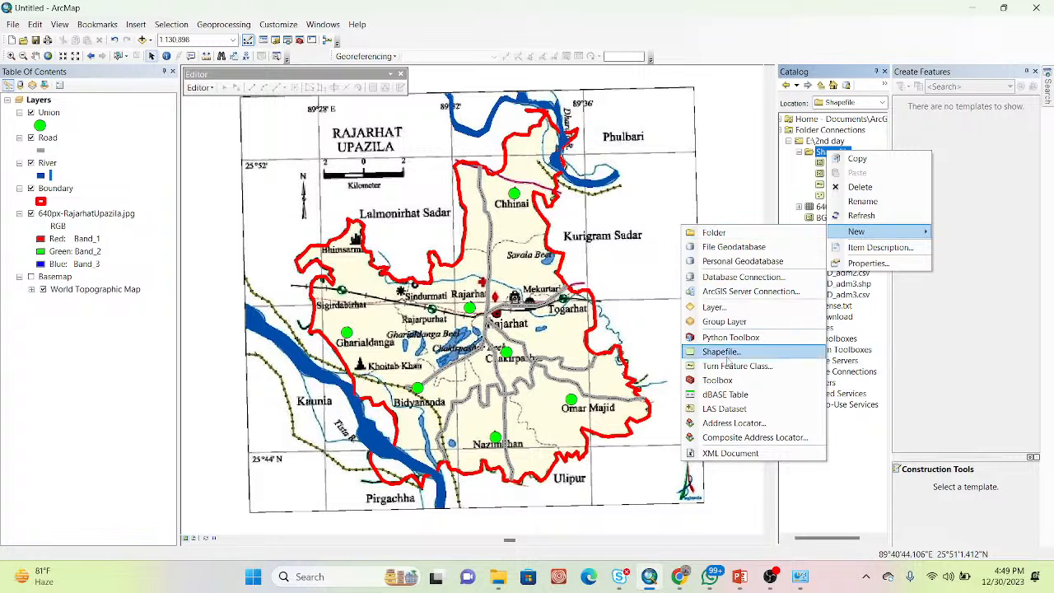
{"action": "left_click", "coordinate": [721, 351]}
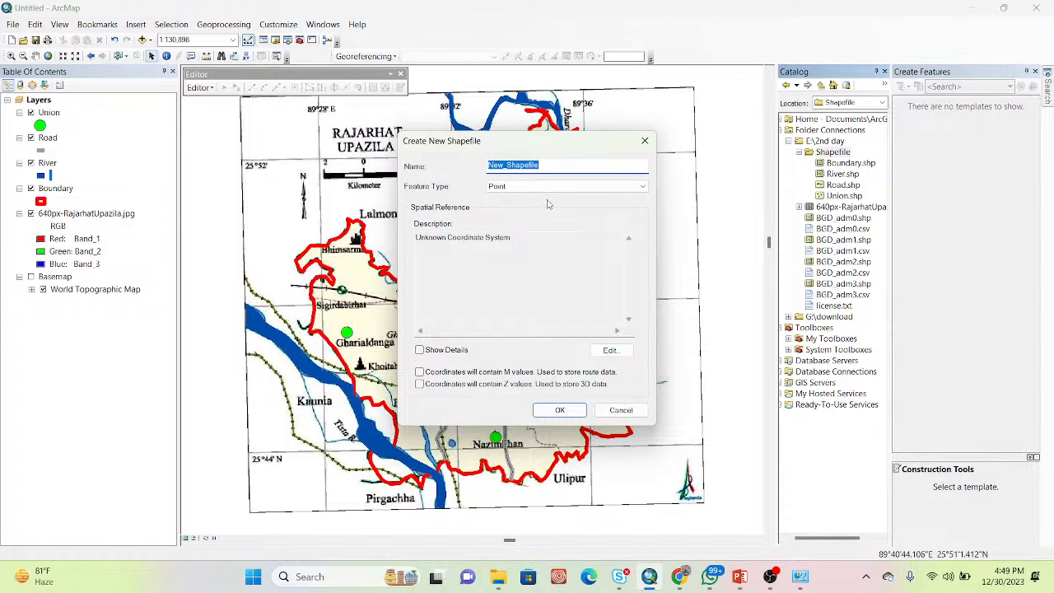
{"action": "type", "text": "Railway"}
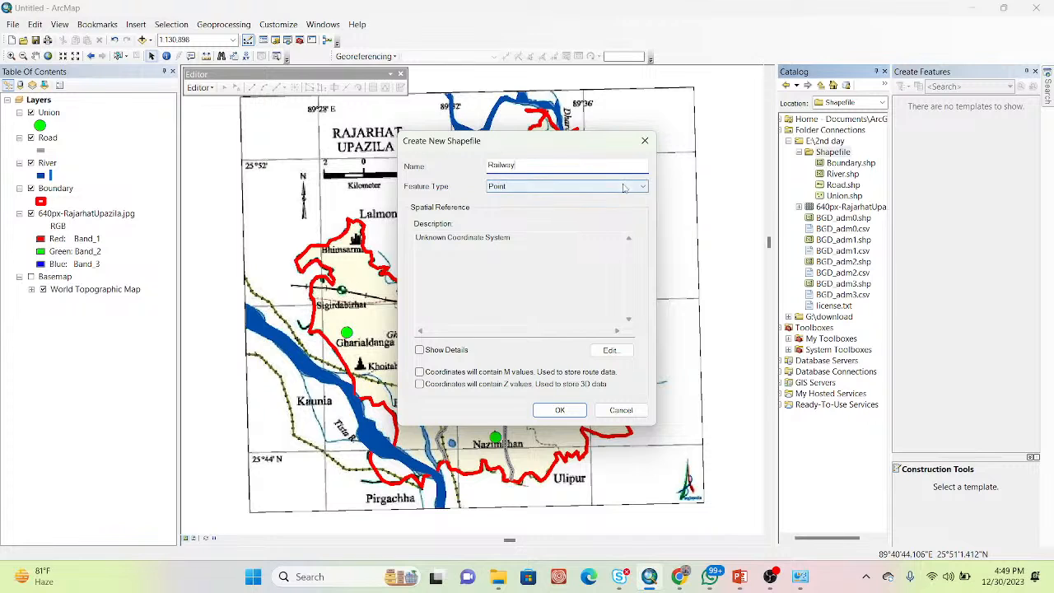
{"action": "left_click", "coordinate": [557, 186]}
{"action": "left_click", "coordinate": [534, 207]}
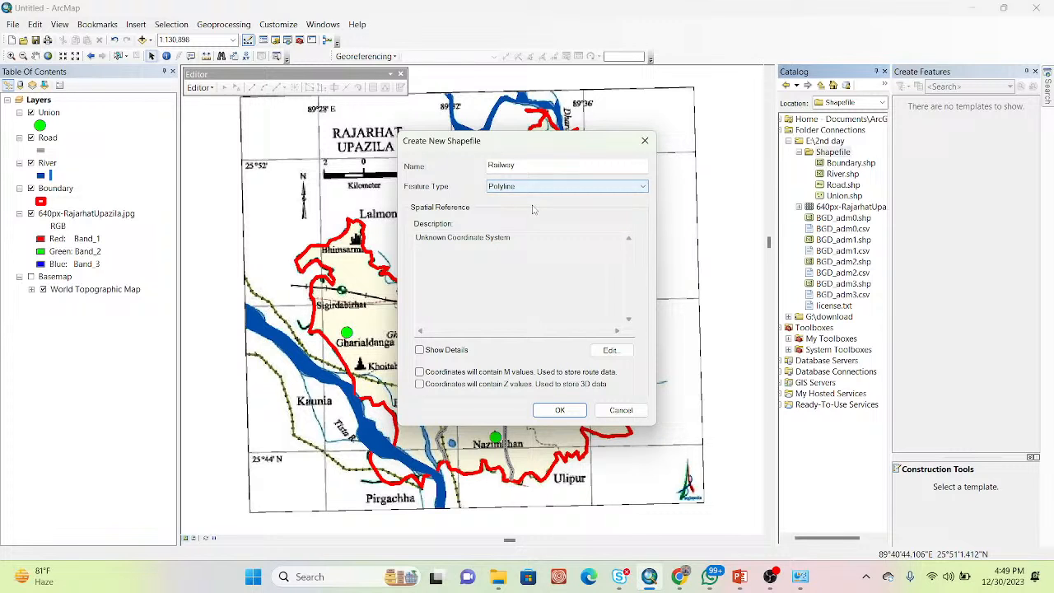
Assign the WGS 1984 world geographic coordinate system to the new shapefile and create it
{"action": "left_click", "coordinate": [613, 350]}
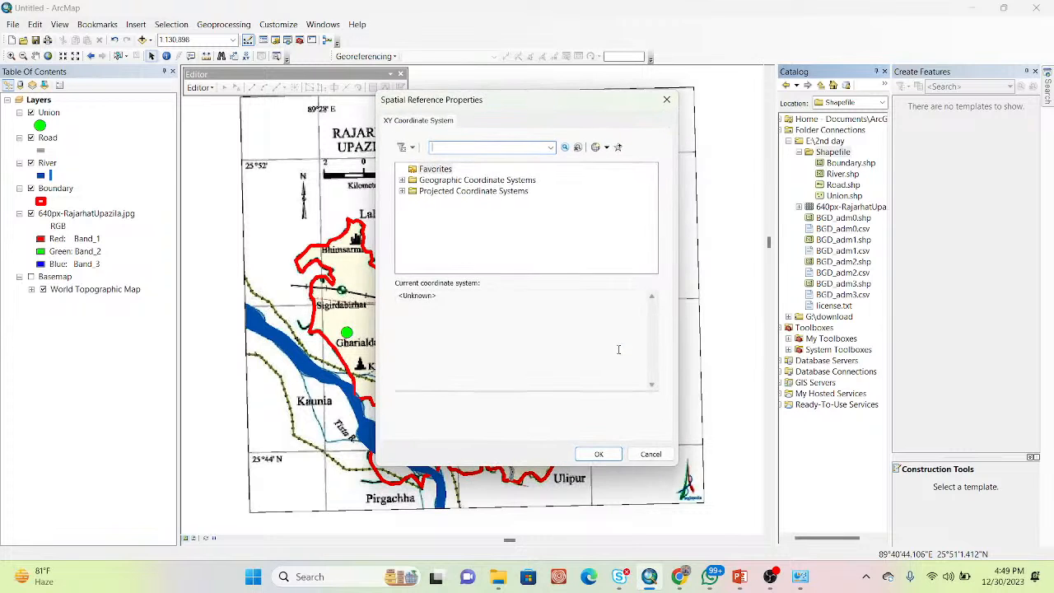
{"action": "left_click", "coordinate": [401, 180]}
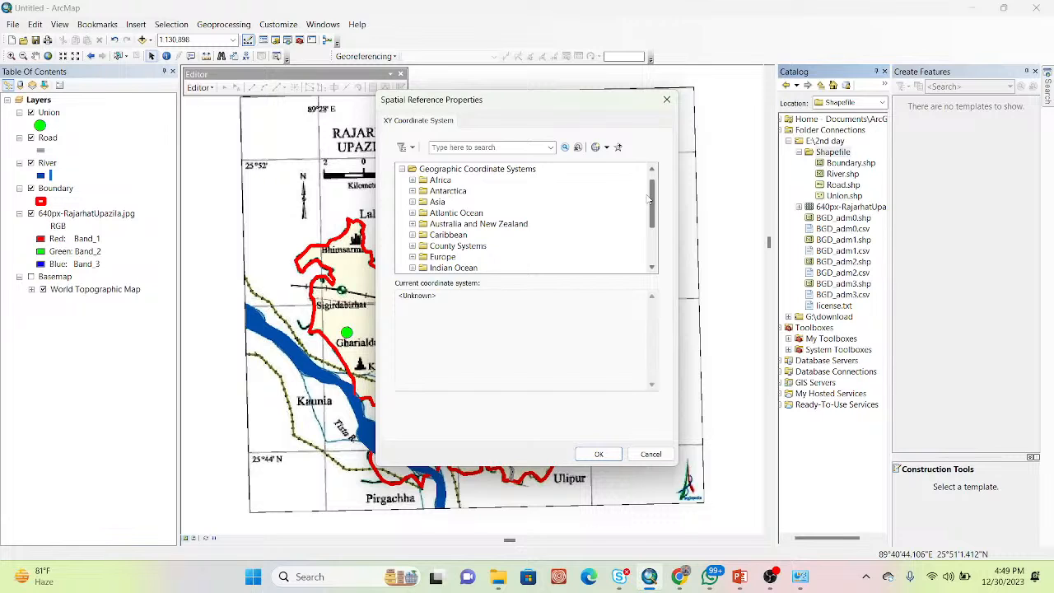
{"action": "left_click_drag", "start_coordinate": [648, 198], "coordinate": [650, 232]}
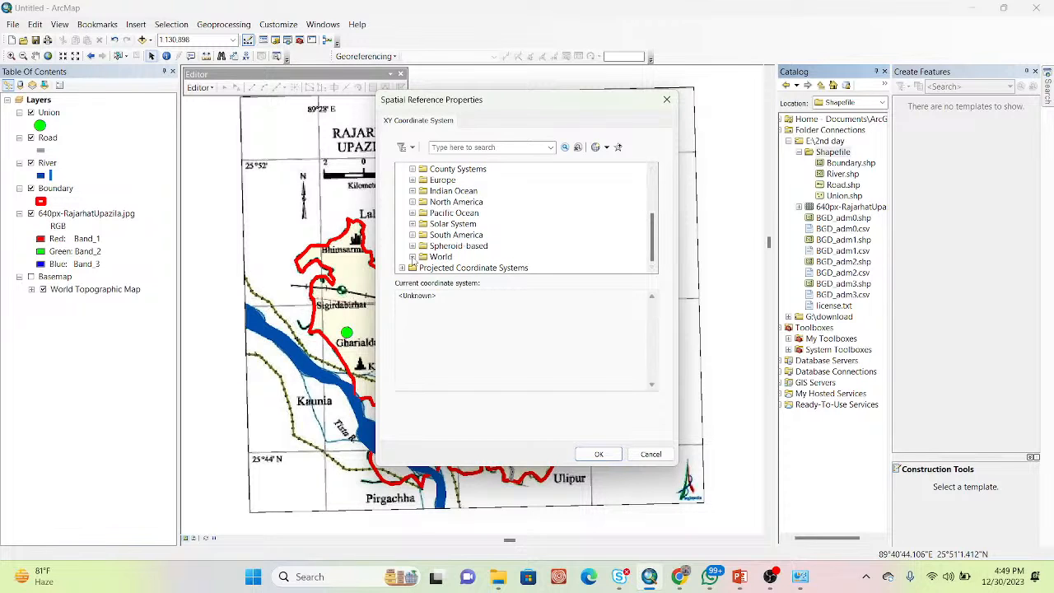
{"action": "left_click", "coordinate": [412, 257]}
{"action": "left_click_drag", "start_coordinate": [654, 226], "coordinate": [659, 250]}
{"action": "left_click", "coordinate": [469, 259]}
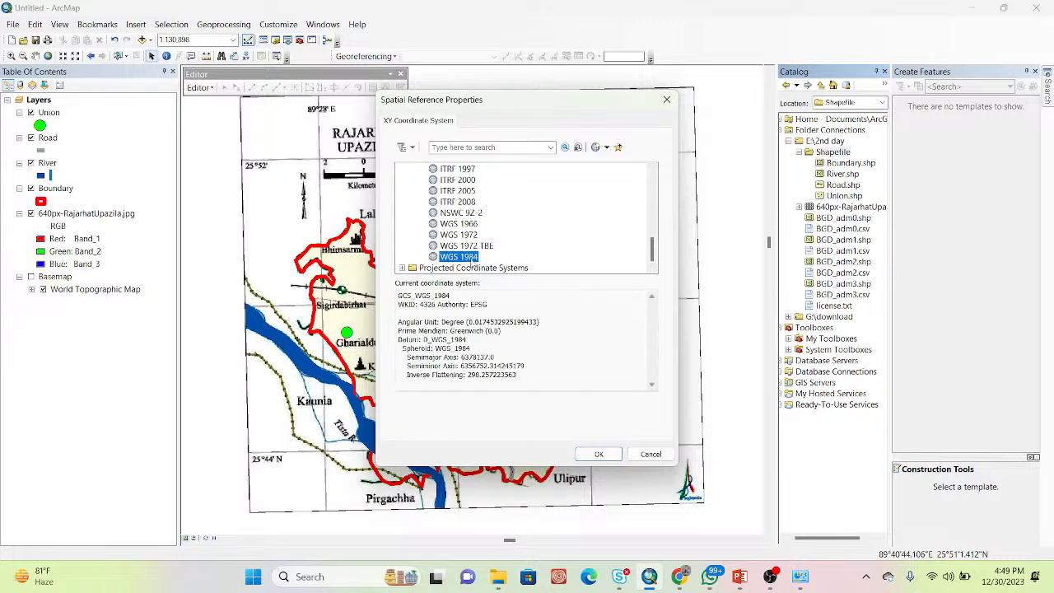
{"action": "left_click", "coordinate": [599, 454]}
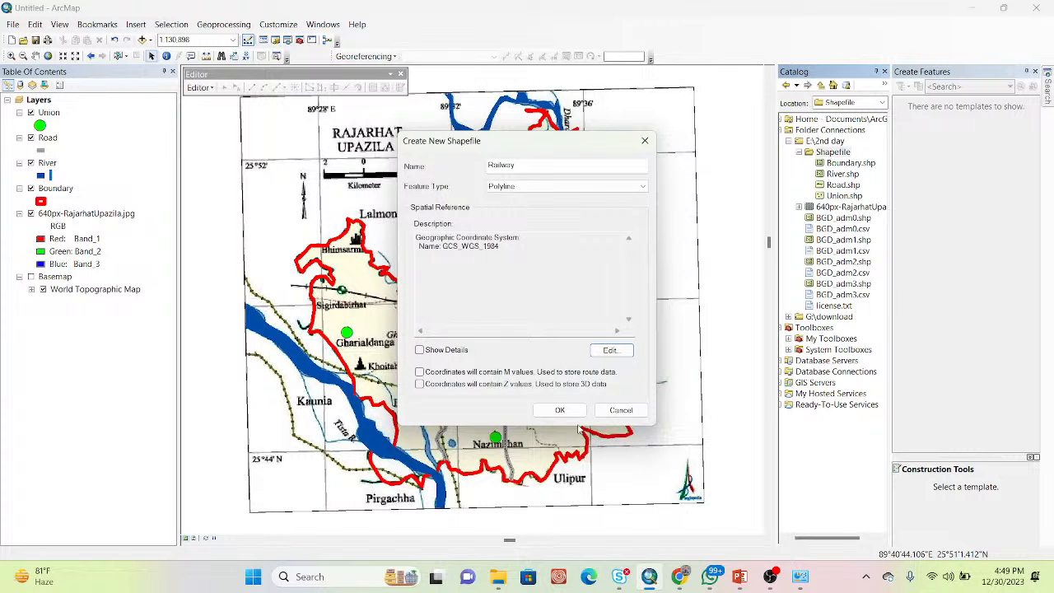
{"action": "left_click", "coordinate": [559, 409]}
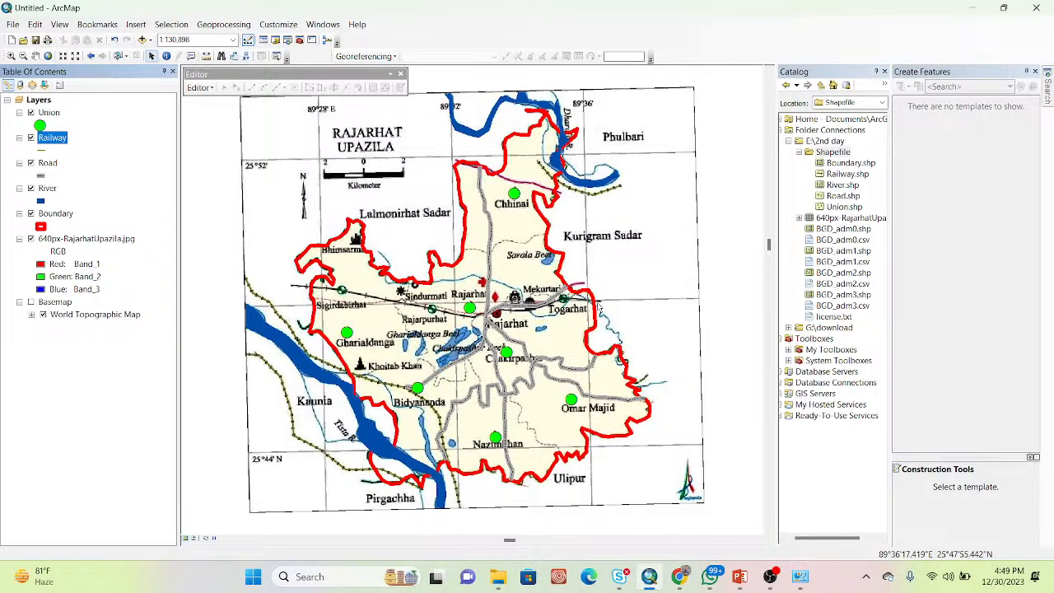
Start an edit session on the Railway layer and activate its feature template with the Line construction tool
{"action": "left_click", "coordinate": [839, 175]}
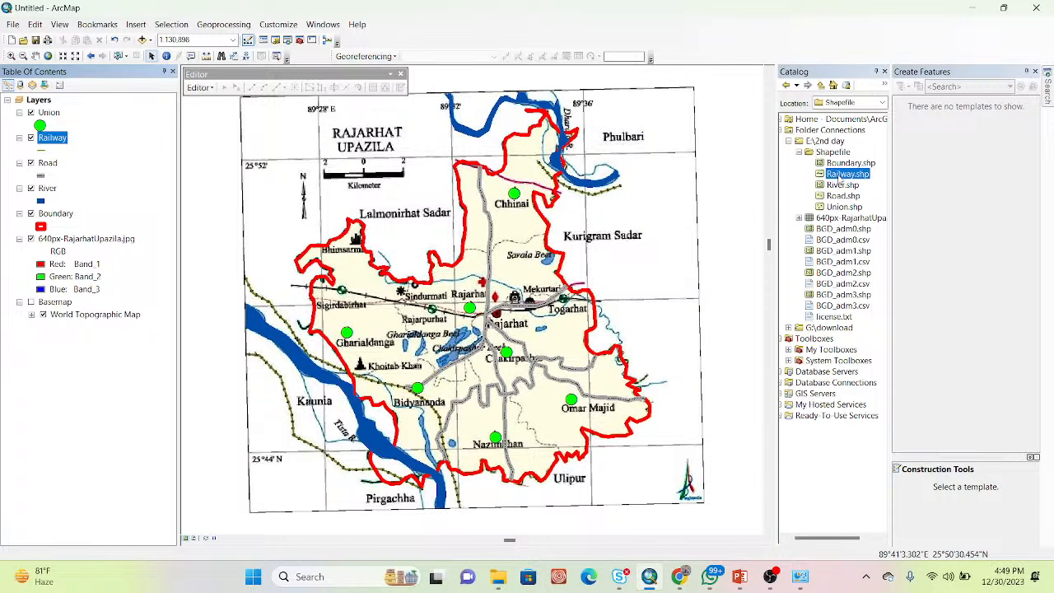
{"action": "right_click", "coordinate": [52, 138]}
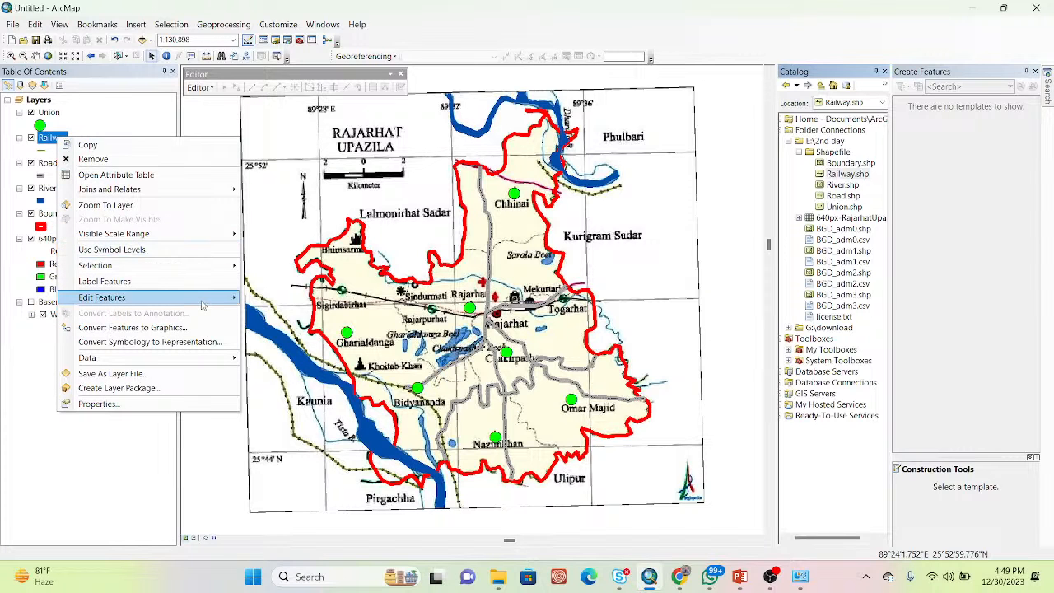
{"action": "mouse_move", "coordinate": [202, 298]}
{"action": "left_click", "coordinate": [319, 303]}
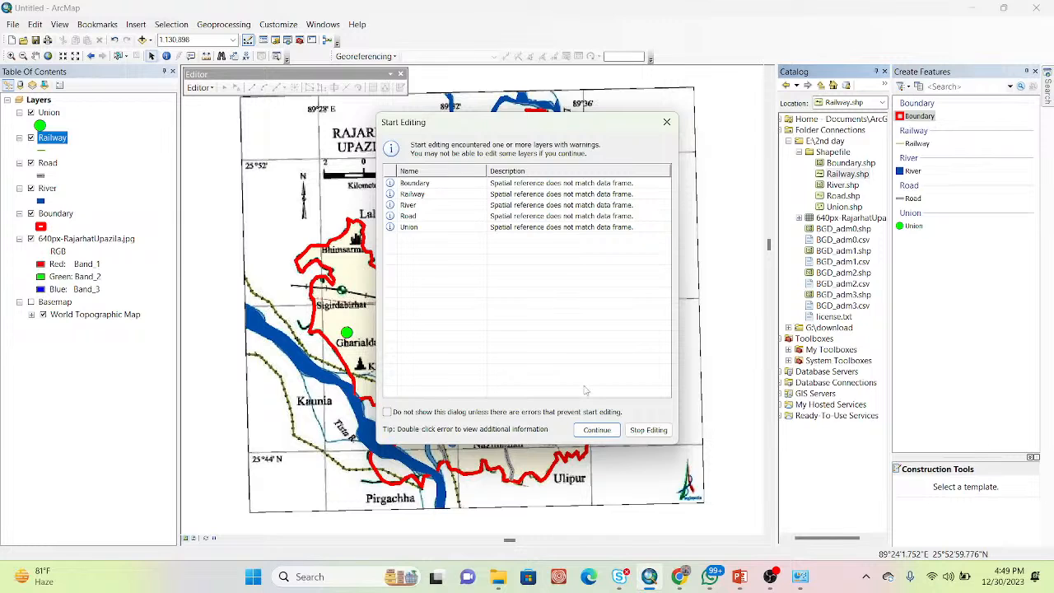
{"action": "left_click", "coordinate": [597, 430]}
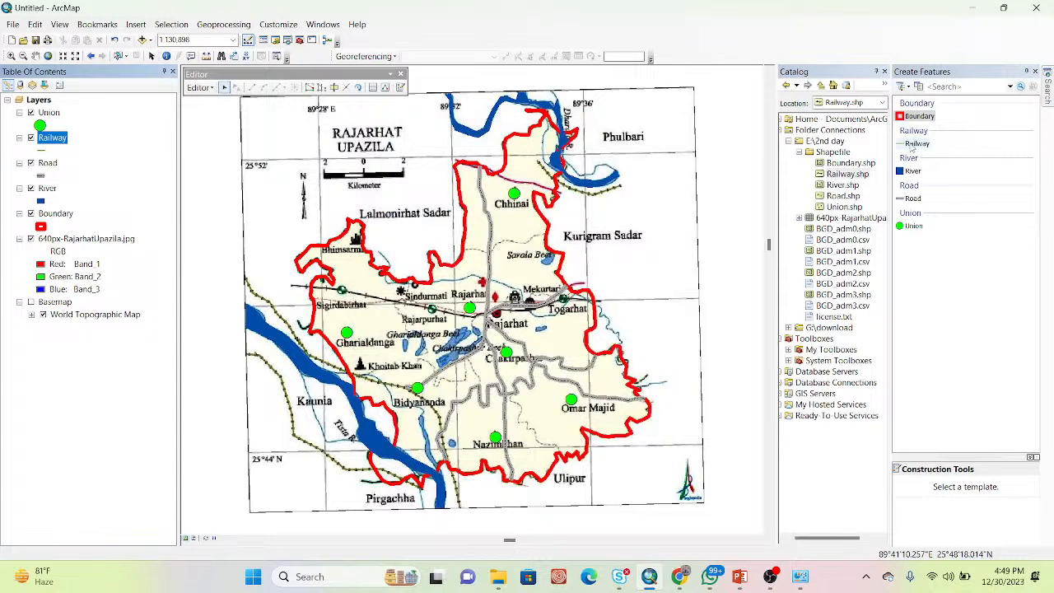
{"action": "left_click", "coordinate": [913, 144]}
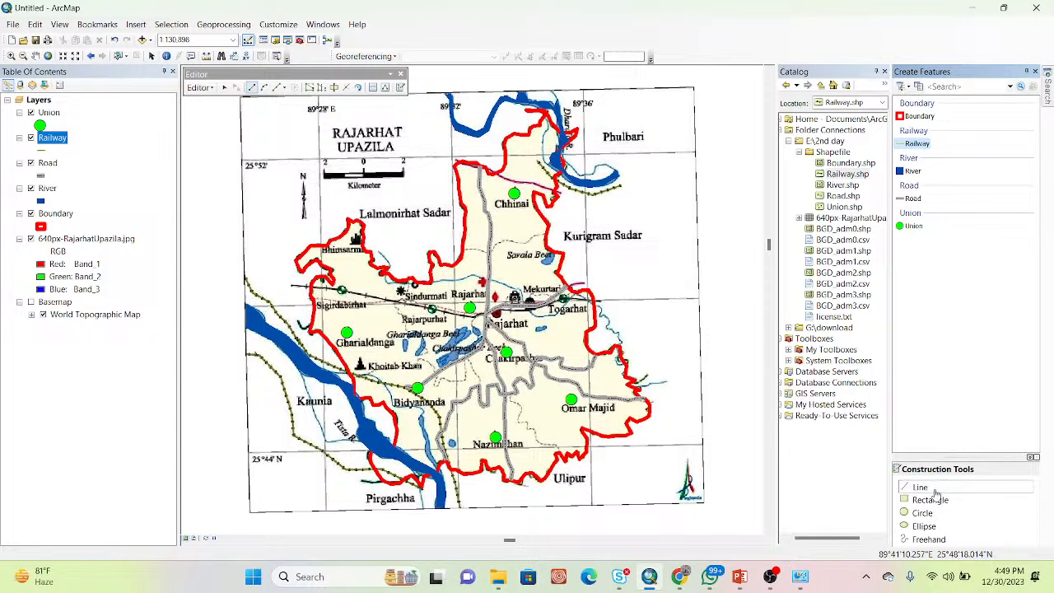
{"action": "left_click", "coordinate": [920, 486]}
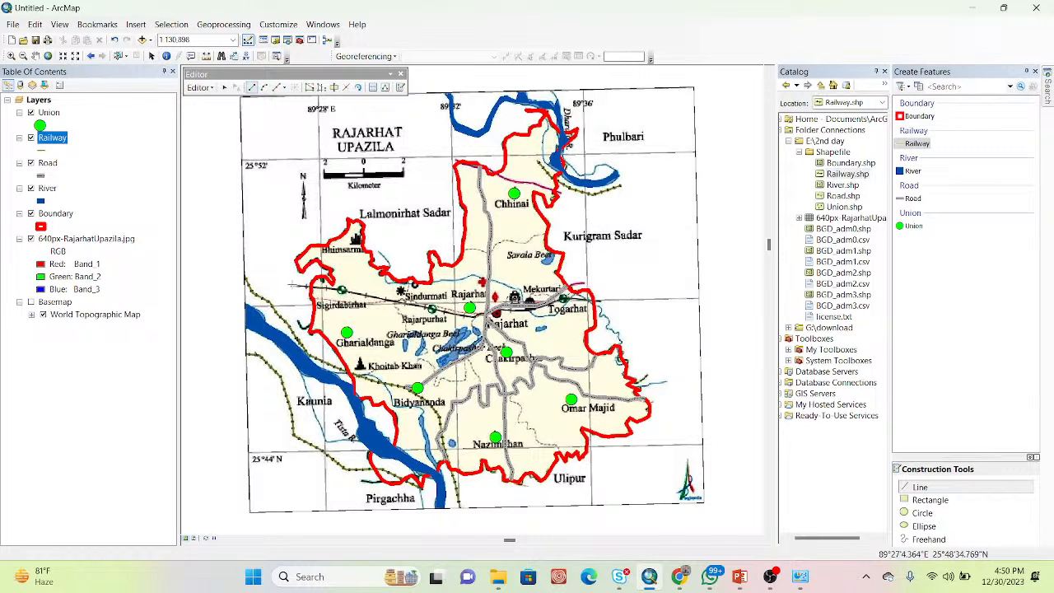
Digitize the railway as one polyline from west of Sigirdabirhat through Rajarpurhat and Rajarhat to the eastern boundary past Togarhat
{"action": "left_click", "coordinate": [293, 285]}
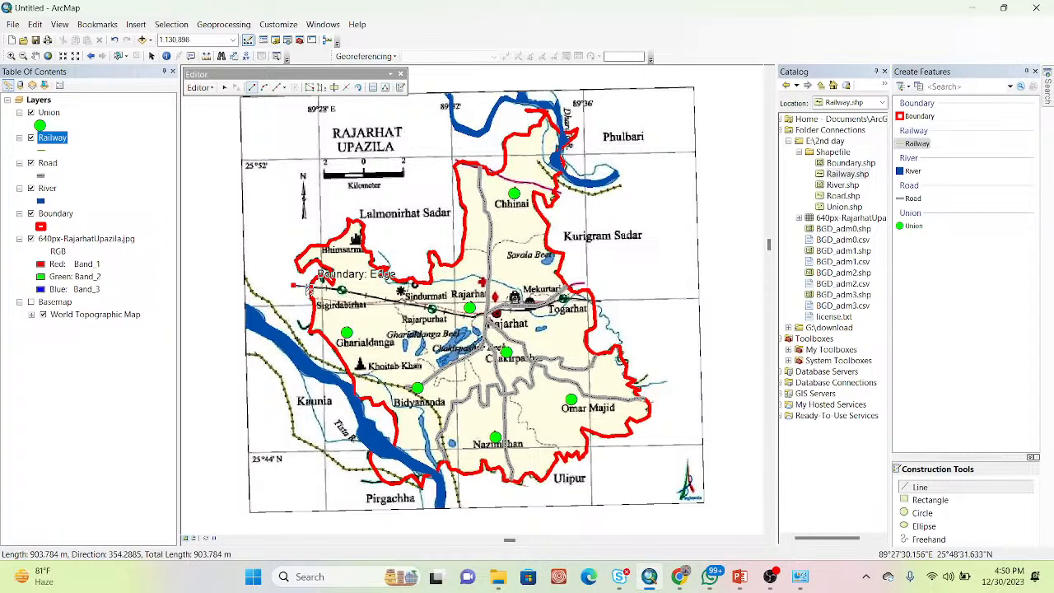
{"action": "left_click", "coordinate": [310, 287]}
{"action": "left_click", "coordinate": [323, 287]}
{"action": "left_click", "coordinate": [331, 284]}
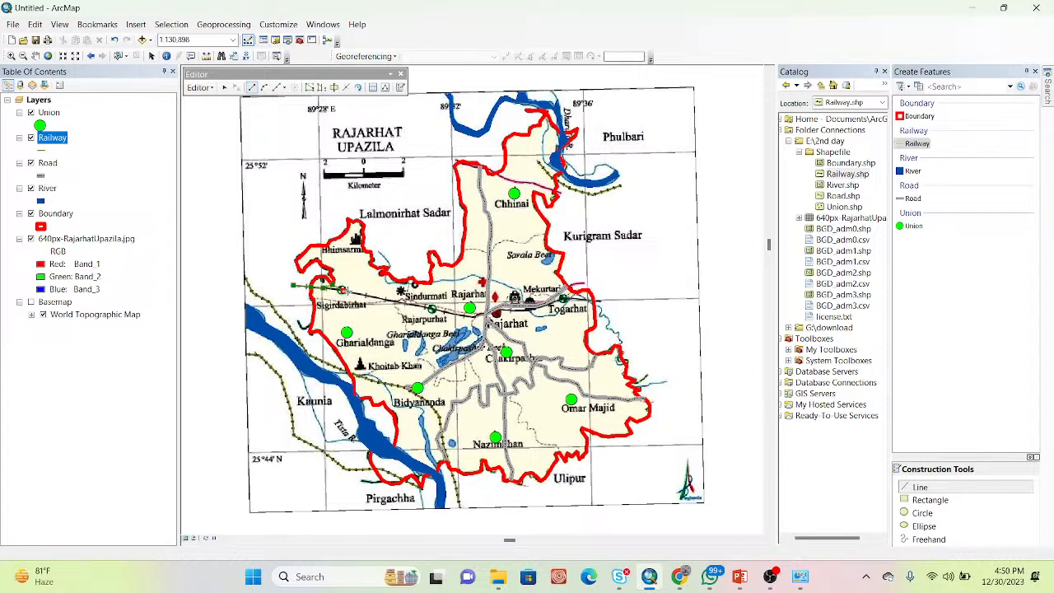
{"action": "left_click", "coordinate": [356, 293]}
{"action": "left_click", "coordinate": [369, 295]}
{"action": "left_click", "coordinate": [392, 300]}
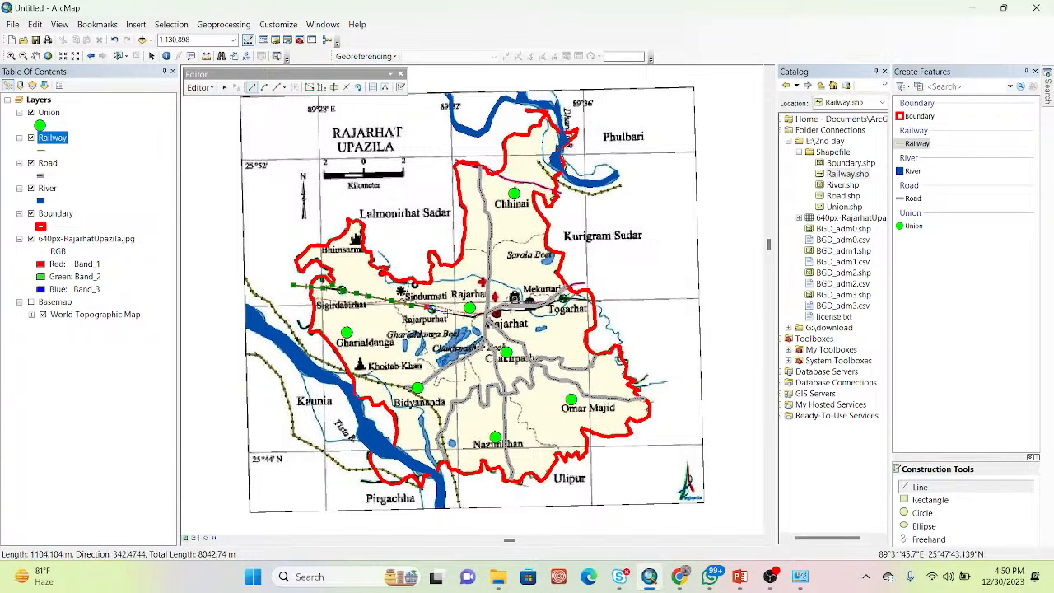
{"action": "left_click", "coordinate": [447, 313]}
{"action": "left_click", "coordinate": [458, 314]}
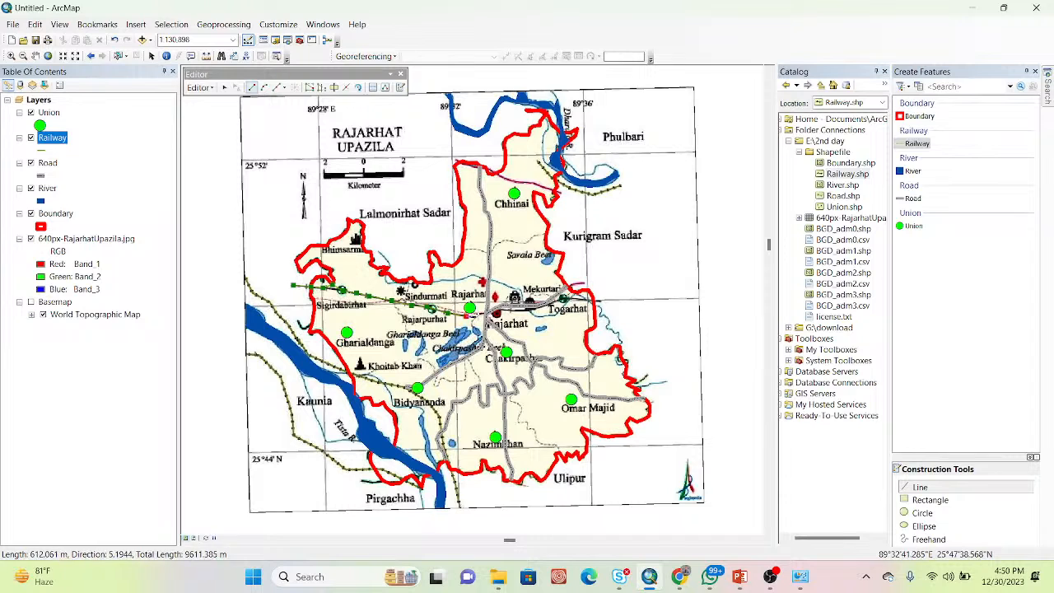
{"action": "left_click", "coordinate": [492, 310]}
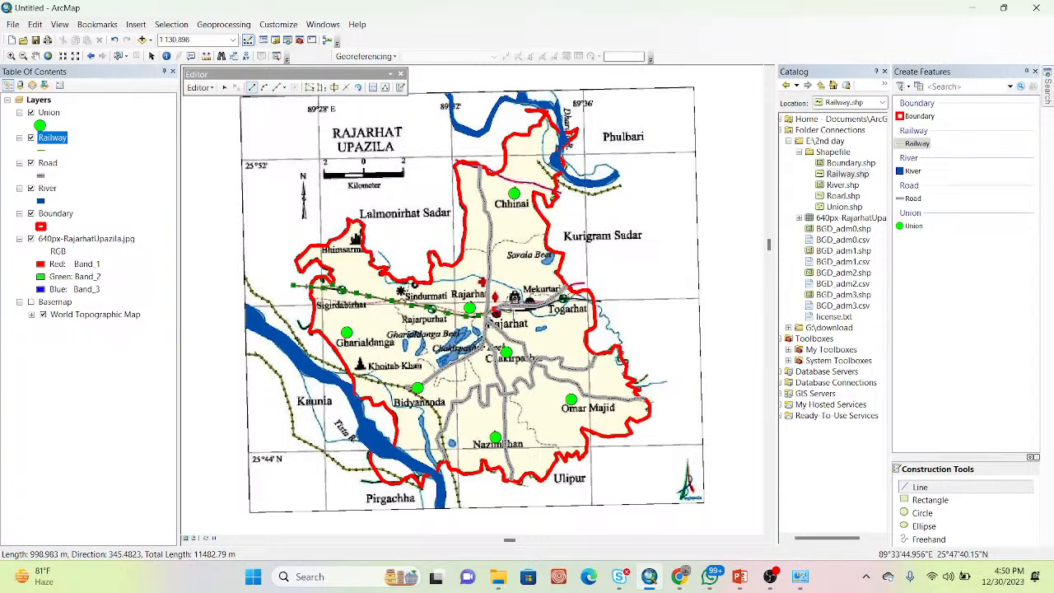
{"action": "left_click", "coordinate": [562, 298]}
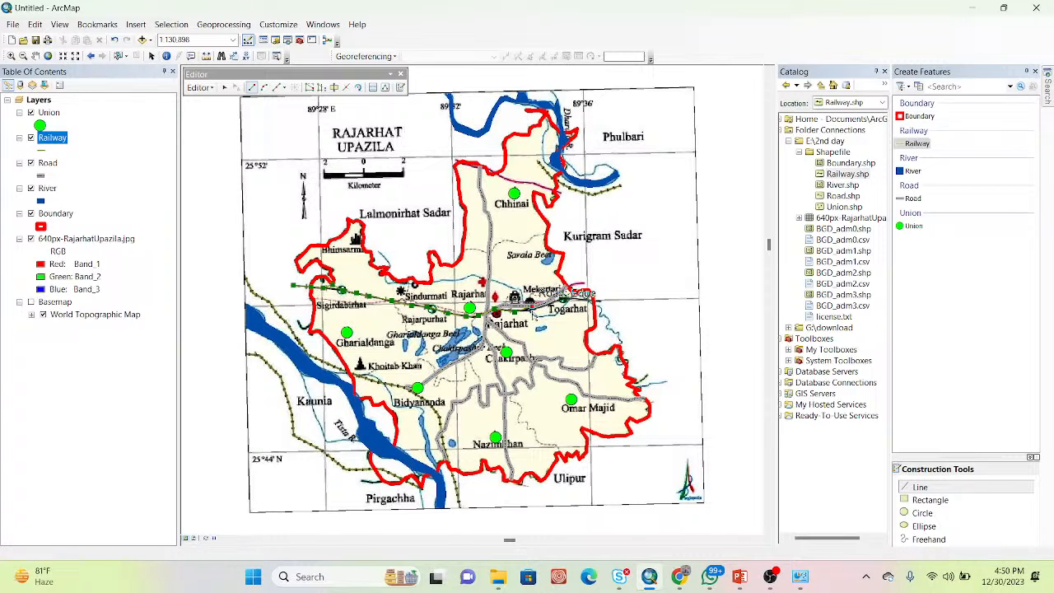
{"action": "left_click", "coordinate": [526, 312]}
{"action": "left_click", "coordinate": [553, 307]}
{"action": "left_click", "coordinate": [561, 302]}
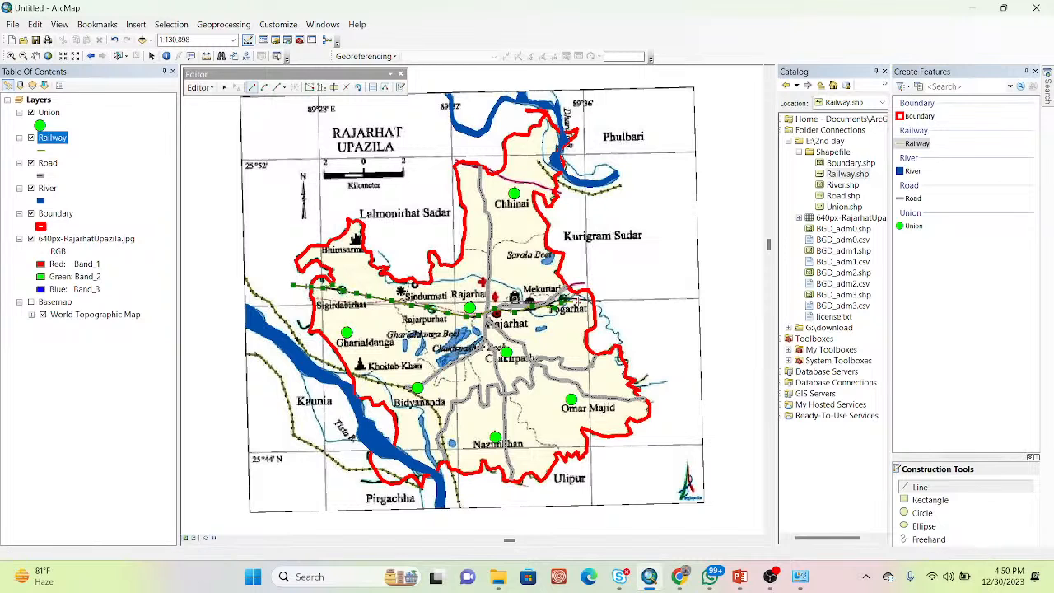
{"action": "double_click", "coordinate": [592, 298]}
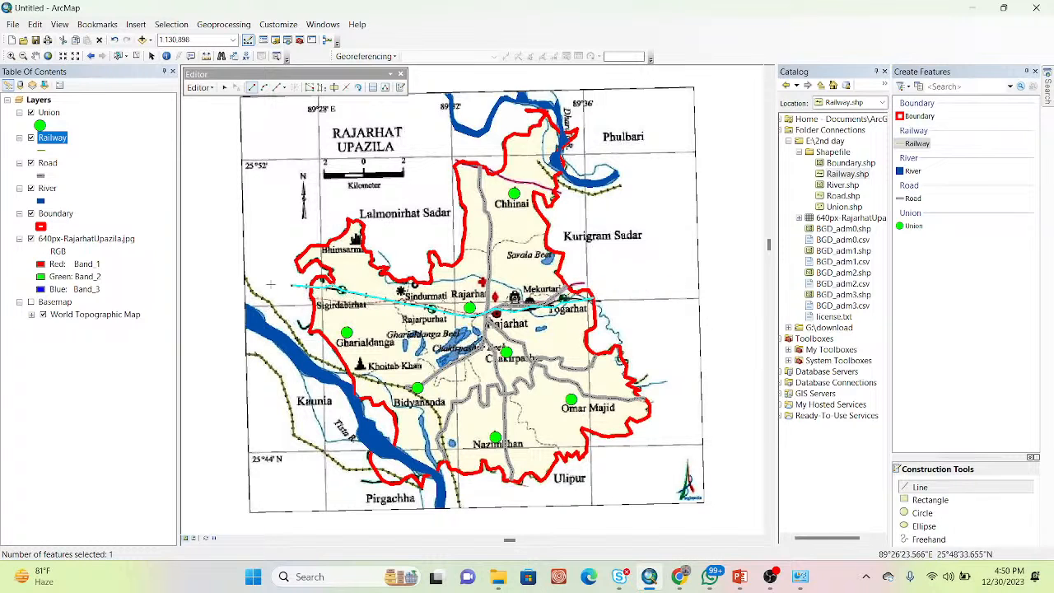
Stop editing and save the digitized railway line
{"action": "left_click", "coordinate": [200, 88]}
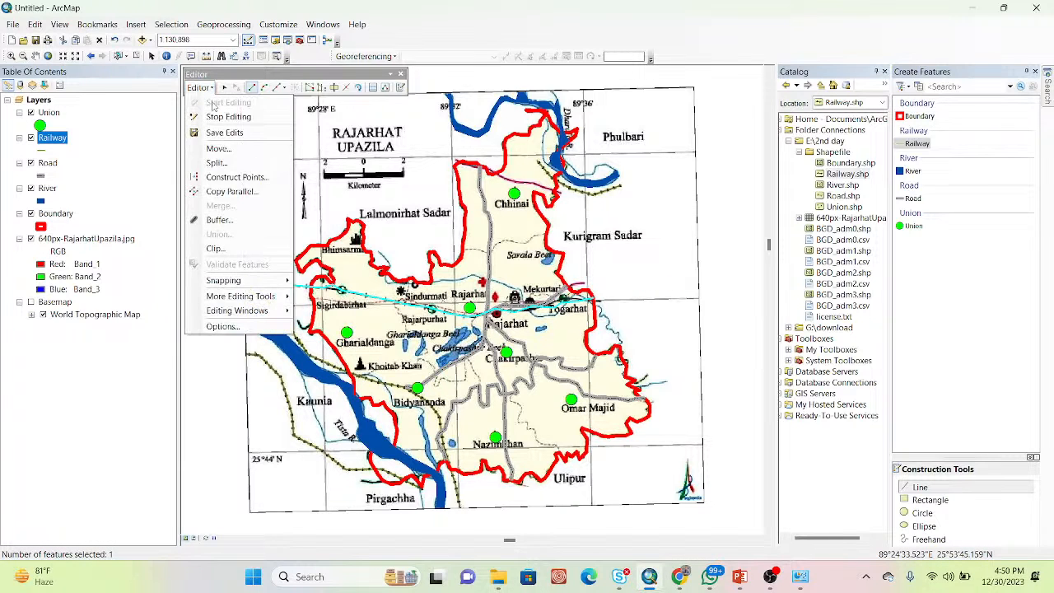
{"action": "left_click", "coordinate": [227, 123]}
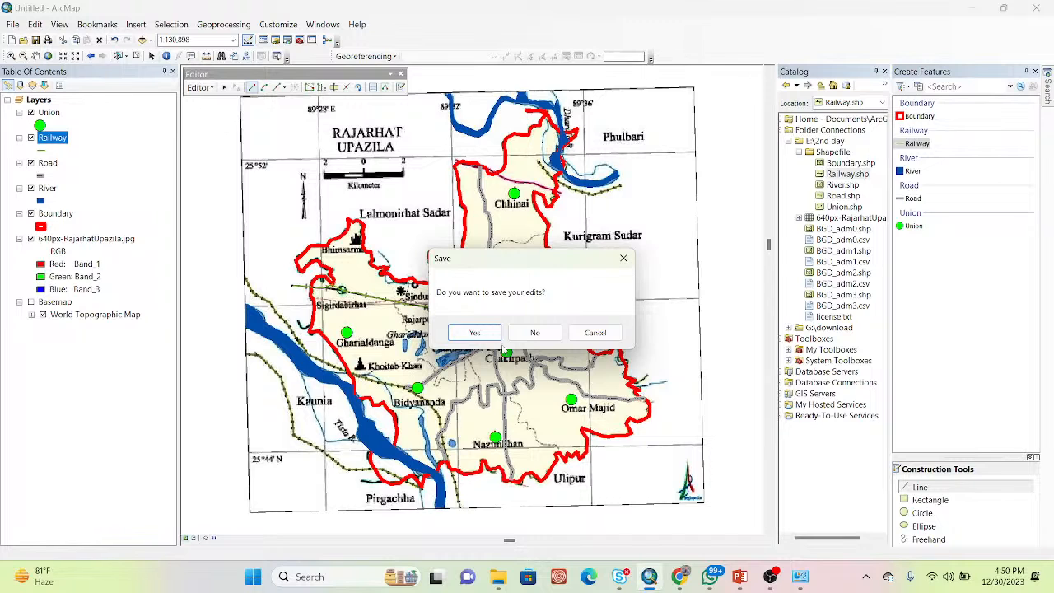
{"action": "left_click", "coordinate": [474, 331]}
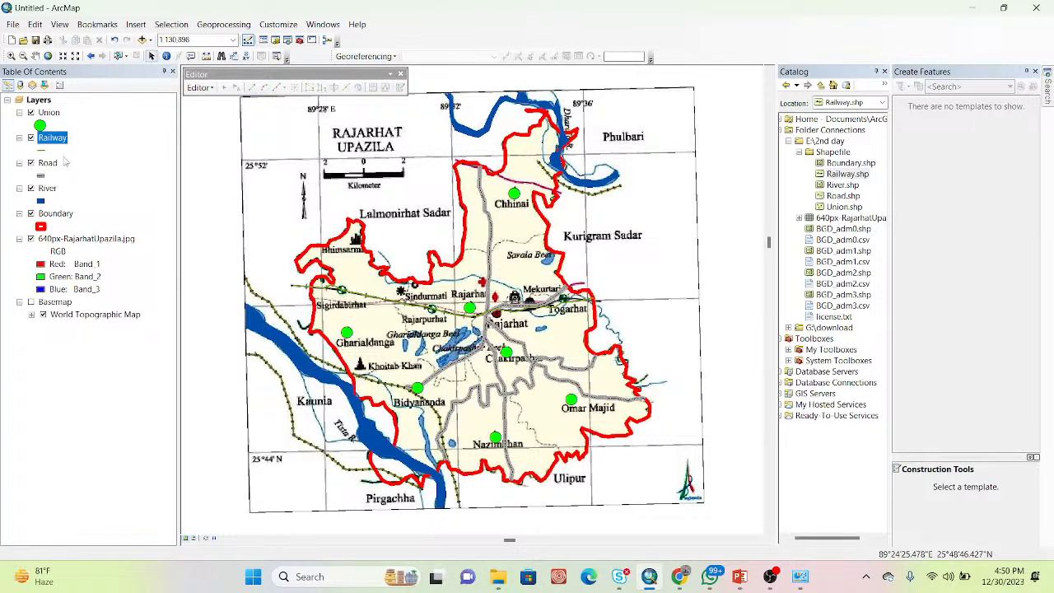
Add a Text field named Railway with length 50 to the Railway layer's attribute table
{"action": "right_click", "coordinate": [61, 144]}
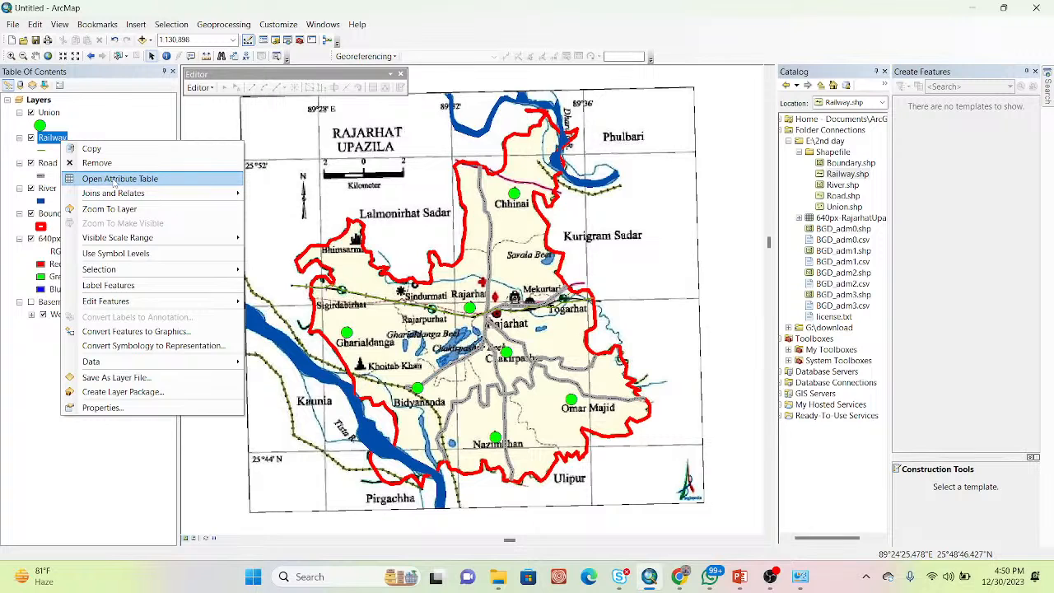
{"action": "left_click", "coordinate": [115, 180]}
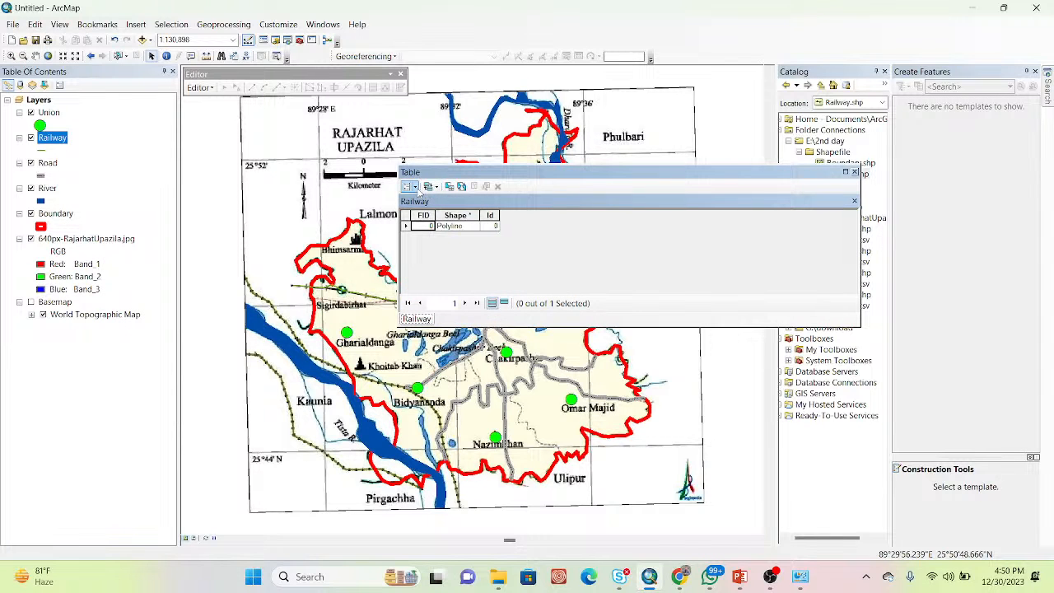
{"action": "left_click", "coordinate": [416, 186]}
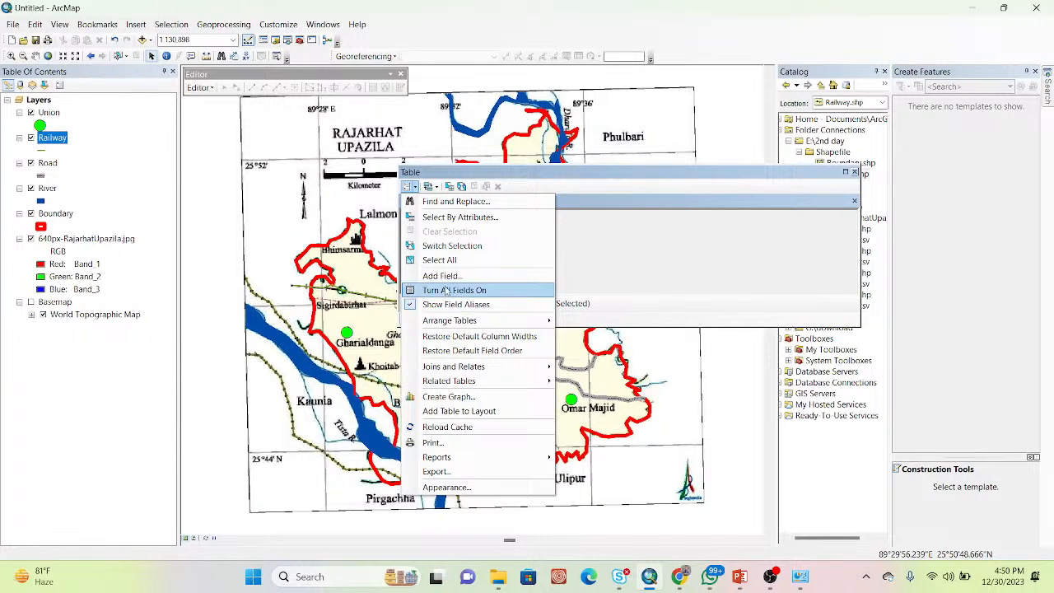
{"action": "left_click", "coordinate": [445, 276]}
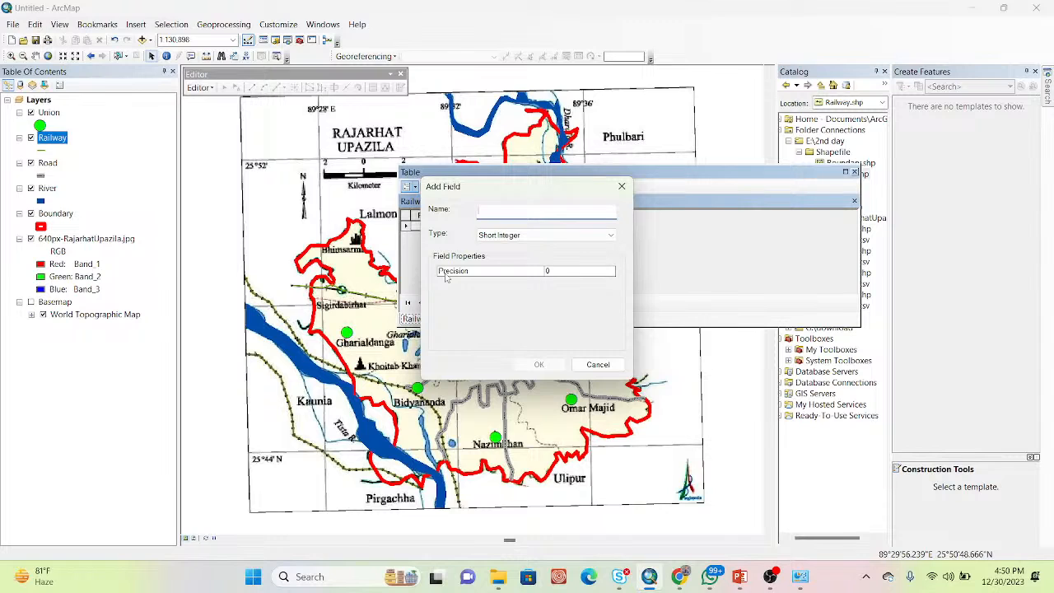
{"action": "type", "text": "r"}
{"action": "key", "text": "BackSpace"}
{"action": "type", "text": "Railway"}
{"action": "left_click", "coordinate": [508, 235]}
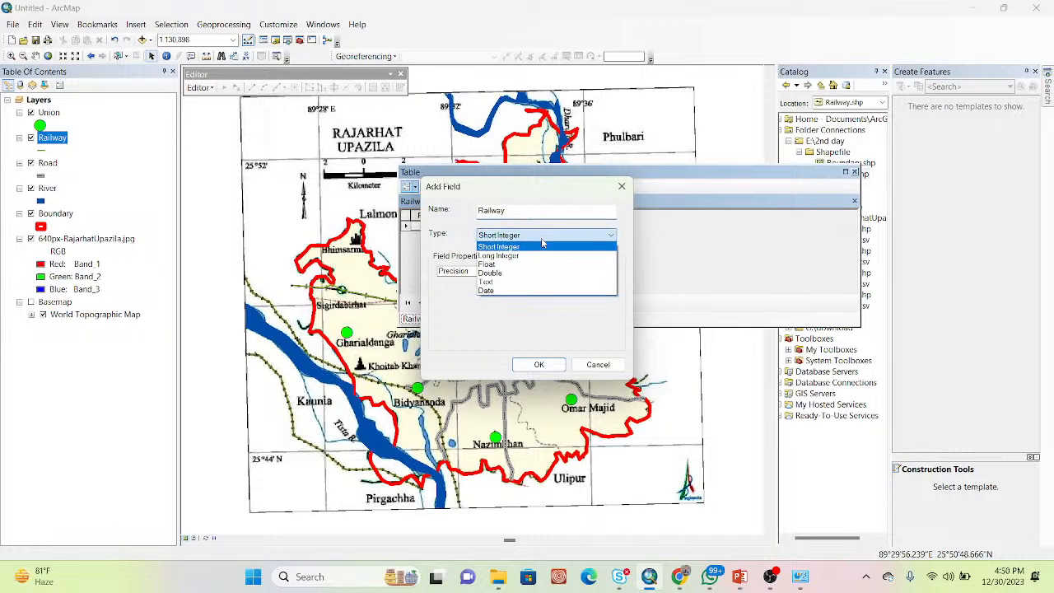
{"action": "left_click", "coordinate": [503, 281]}
{"action": "left_click", "coordinate": [539, 367]}
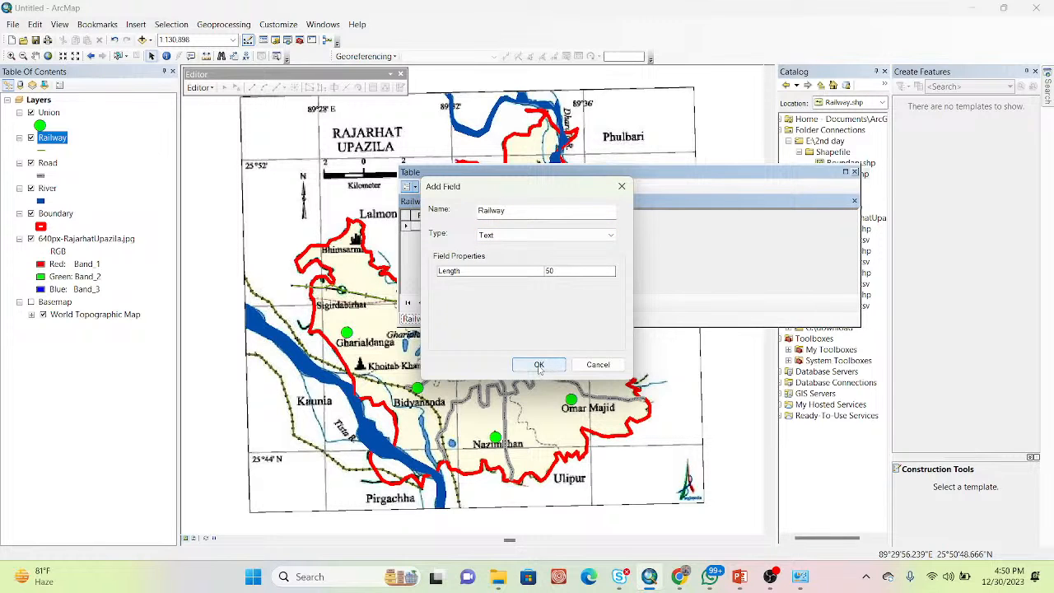
{"action": "left_click", "coordinate": [540, 366]}
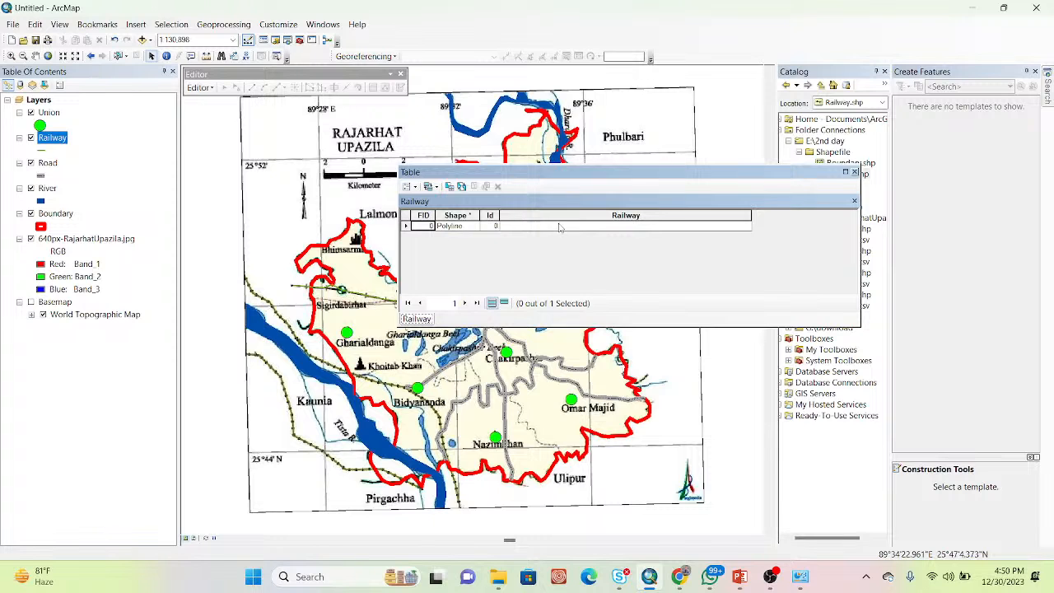
In an edit session, enter Railway as the Railway field value of the polyline record, then stop editing and save the edits
{"action": "left_click", "coordinate": [199, 87]}
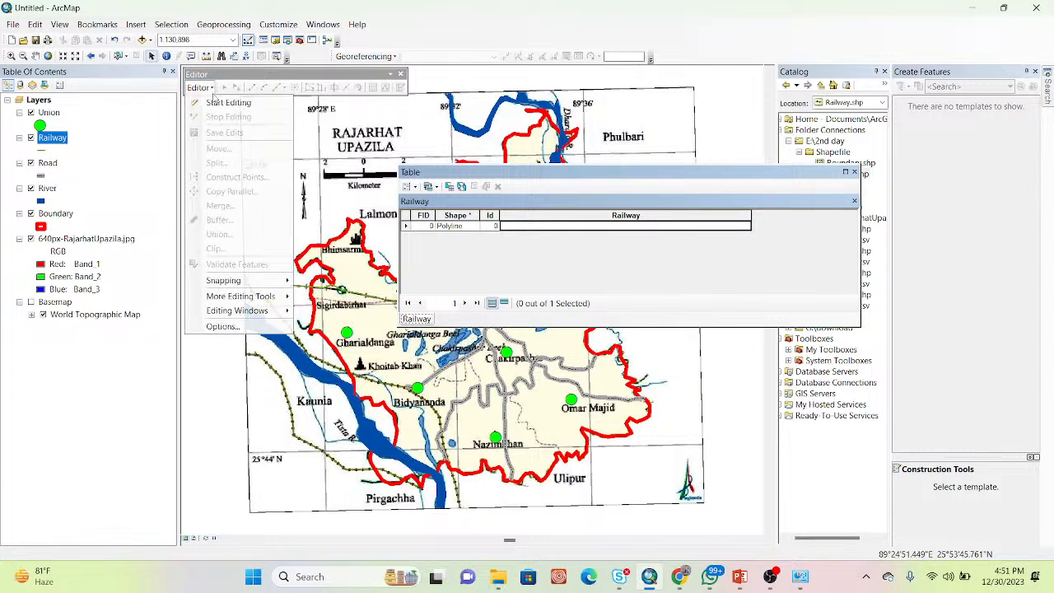
{"action": "left_click", "coordinate": [227, 103]}
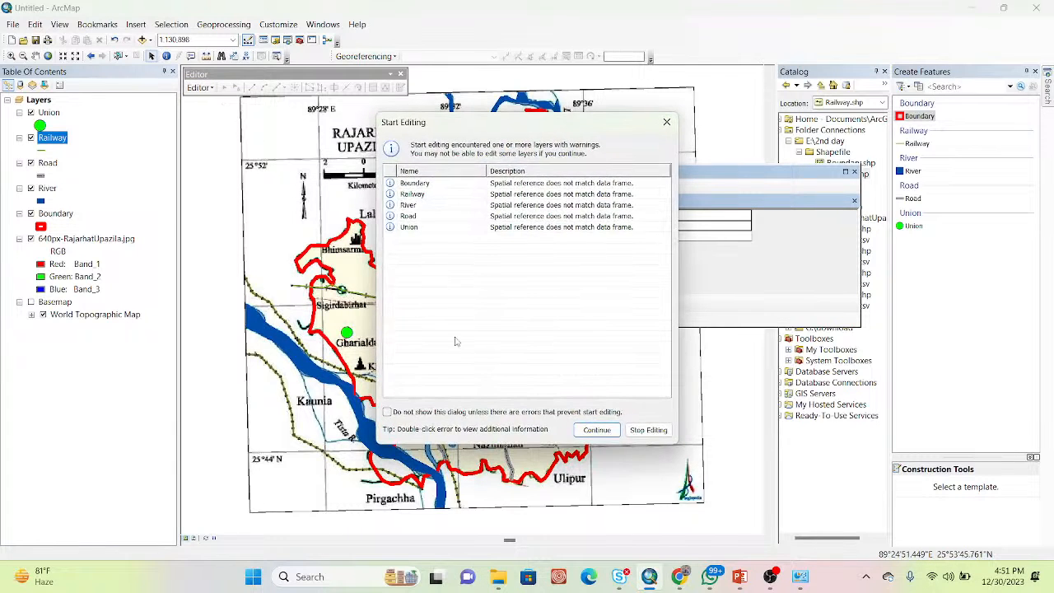
{"action": "left_click", "coordinate": [597, 430]}
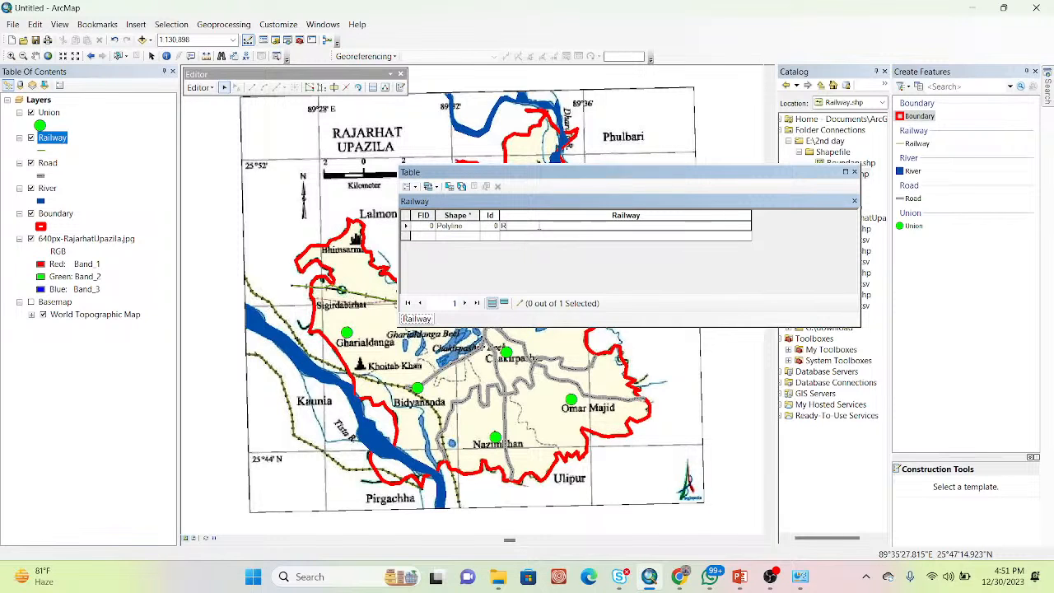
{"action": "type", "text": "Railway"}
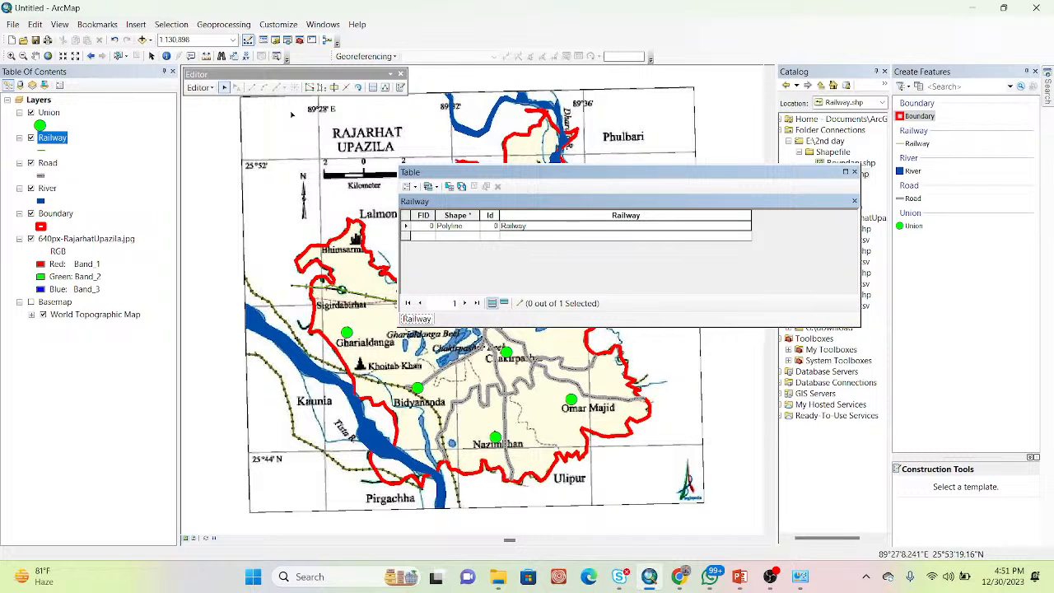
{"action": "left_click", "coordinate": [200, 87]}
{"action": "left_click", "coordinate": [229, 117]}
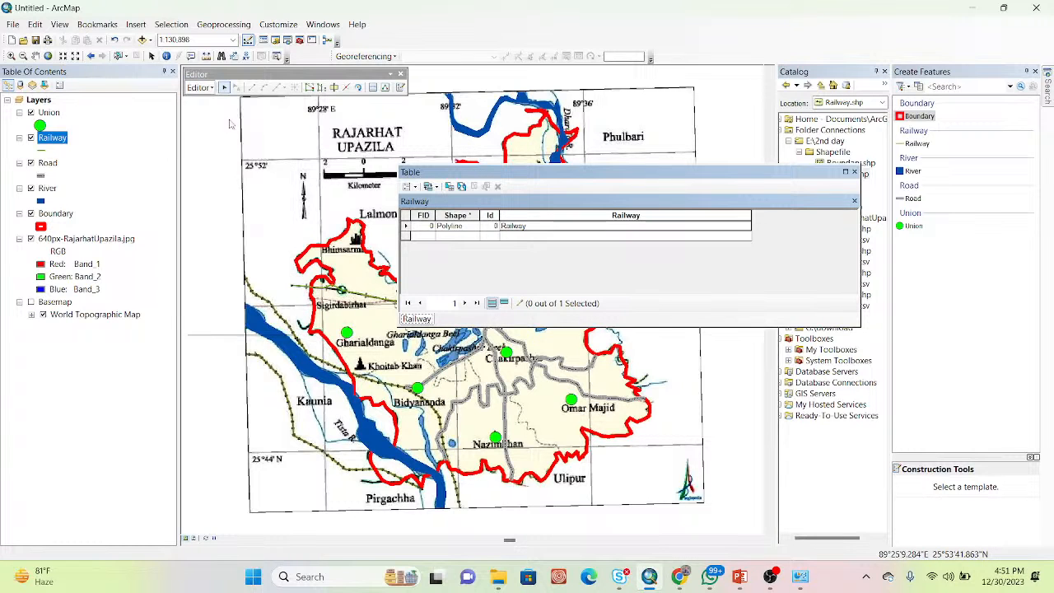
{"action": "left_click", "coordinate": [475, 334]}
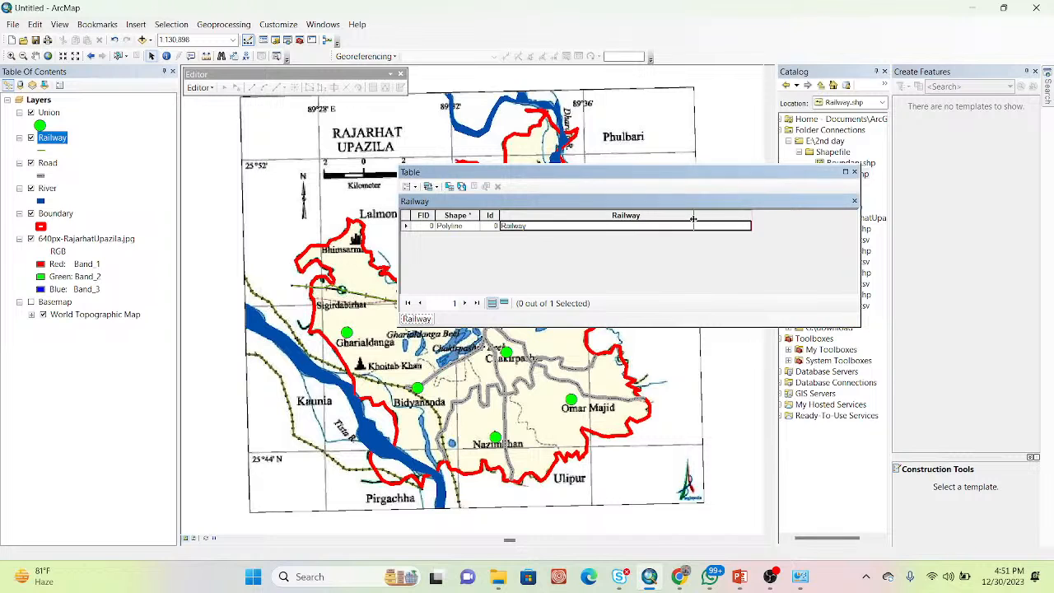
Narrow the Railway column and add a Double field named Distance to the Railway layer's attribute table
{"action": "left_click_drag", "start_coordinate": [750, 215], "coordinate": [693, 214]}
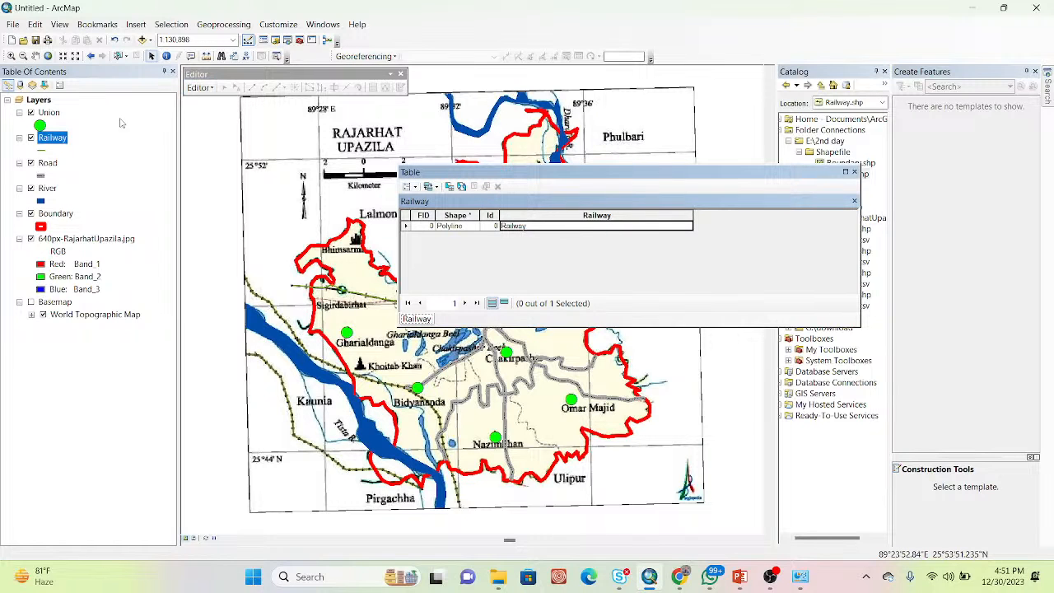
{"action": "left_click", "coordinate": [409, 186]}
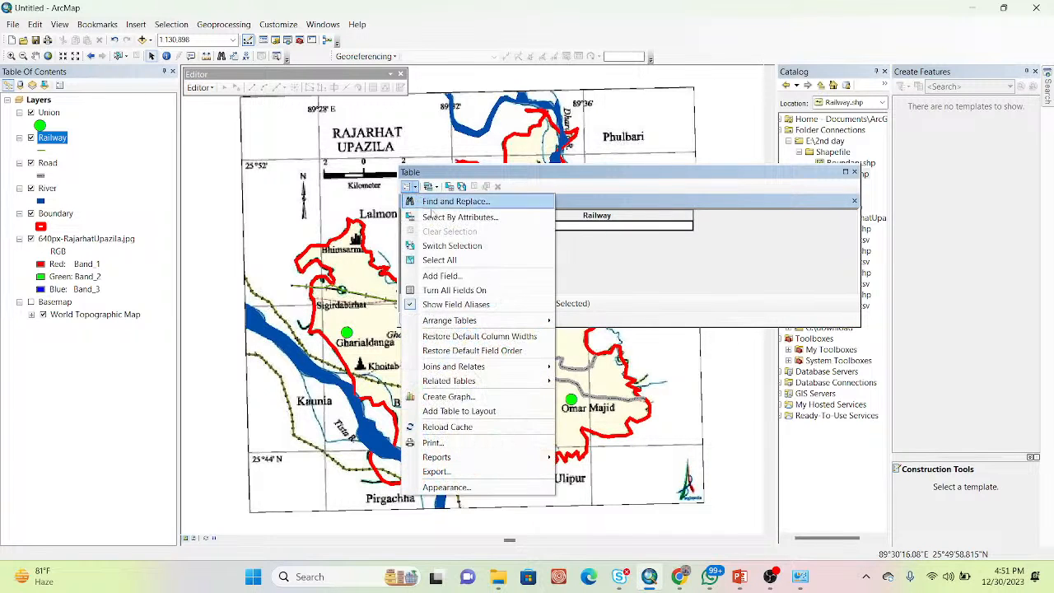
{"action": "left_click", "coordinate": [444, 275]}
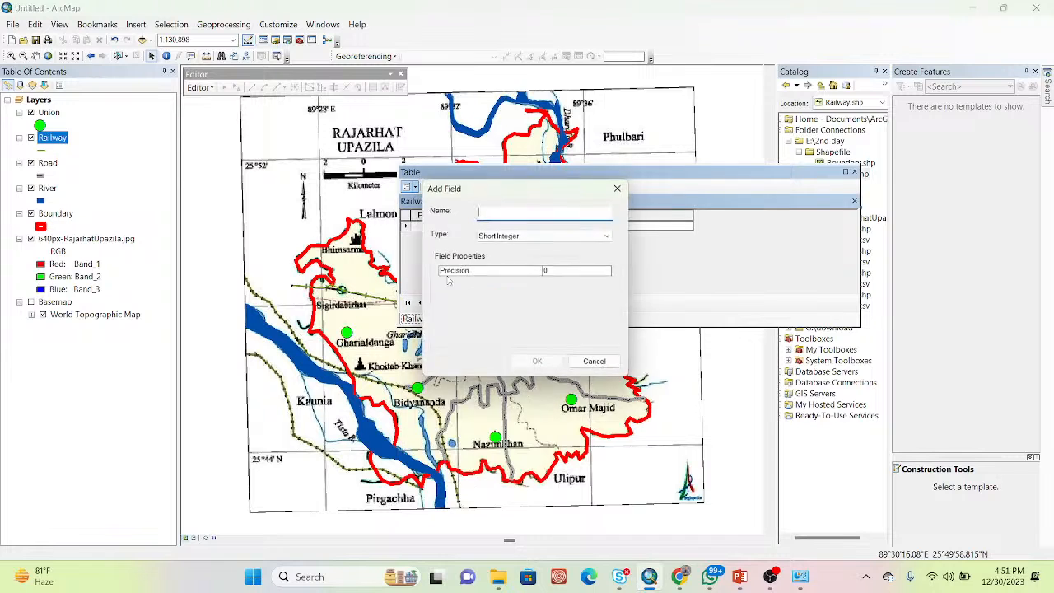
{"action": "type", "text": "Distance"}
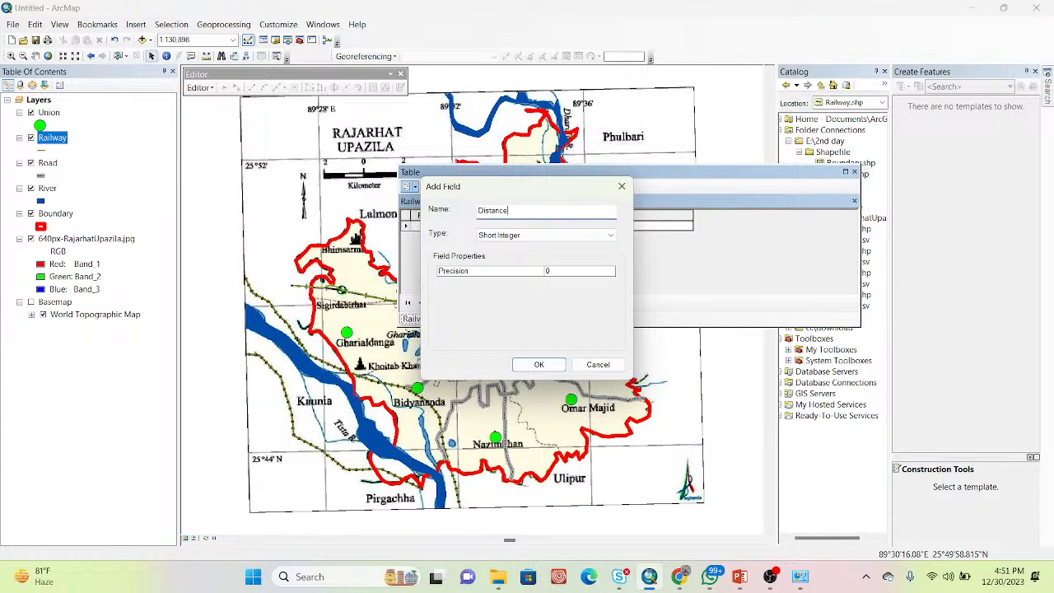
{"action": "left_click", "coordinate": [556, 236]}
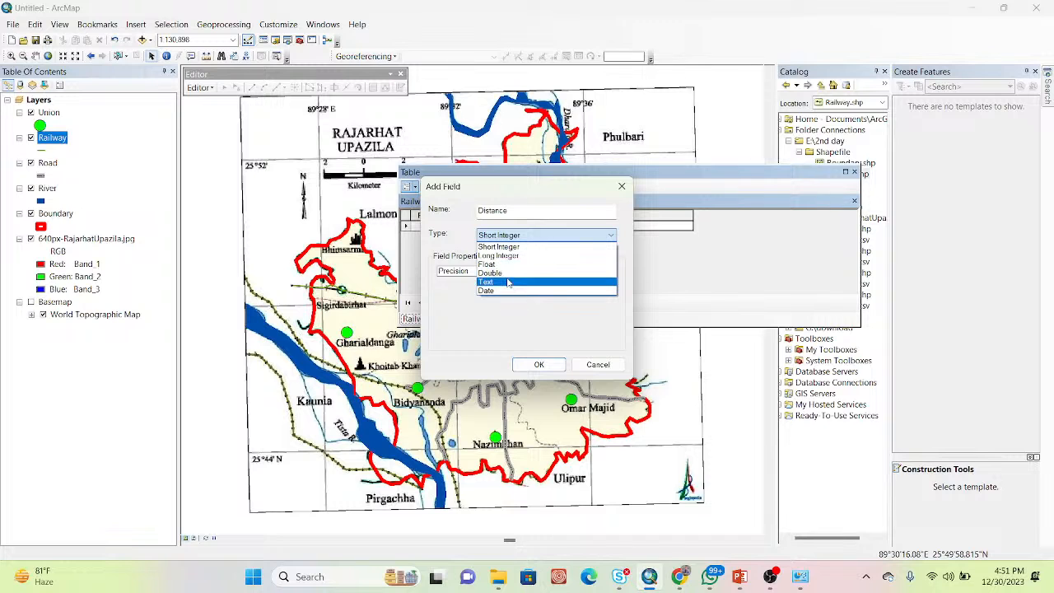
{"action": "left_click", "coordinate": [508, 273]}
{"action": "left_click", "coordinate": [538, 364]}
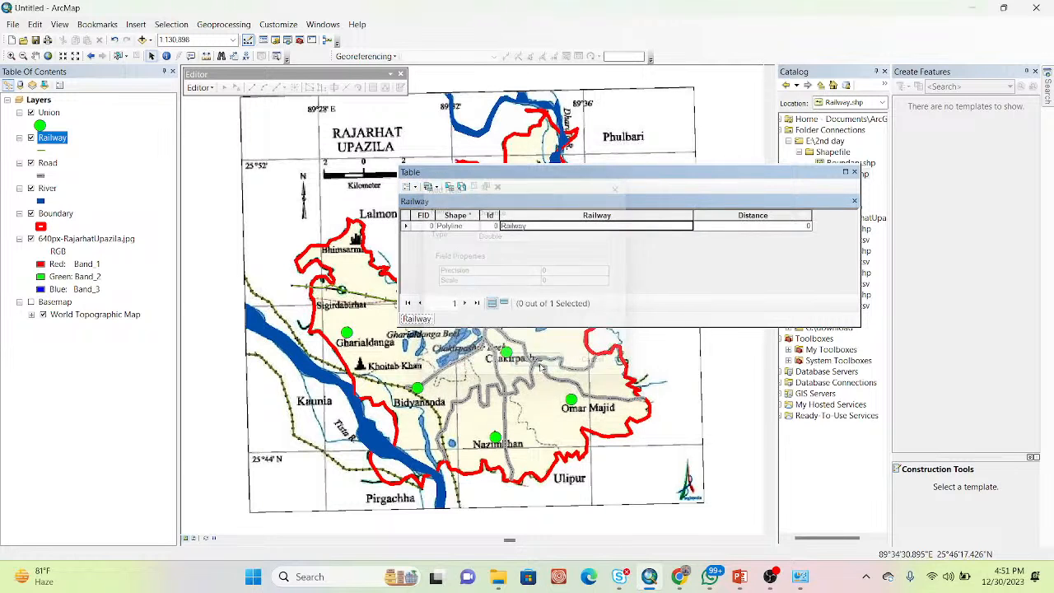
Calculate the line's length in kilometers into the Distance field using the data frame's coordinate system, and close the attribute table
{"action": "left_click", "coordinate": [714, 217]}
{"action": "right_click", "coordinate": [713, 217]}
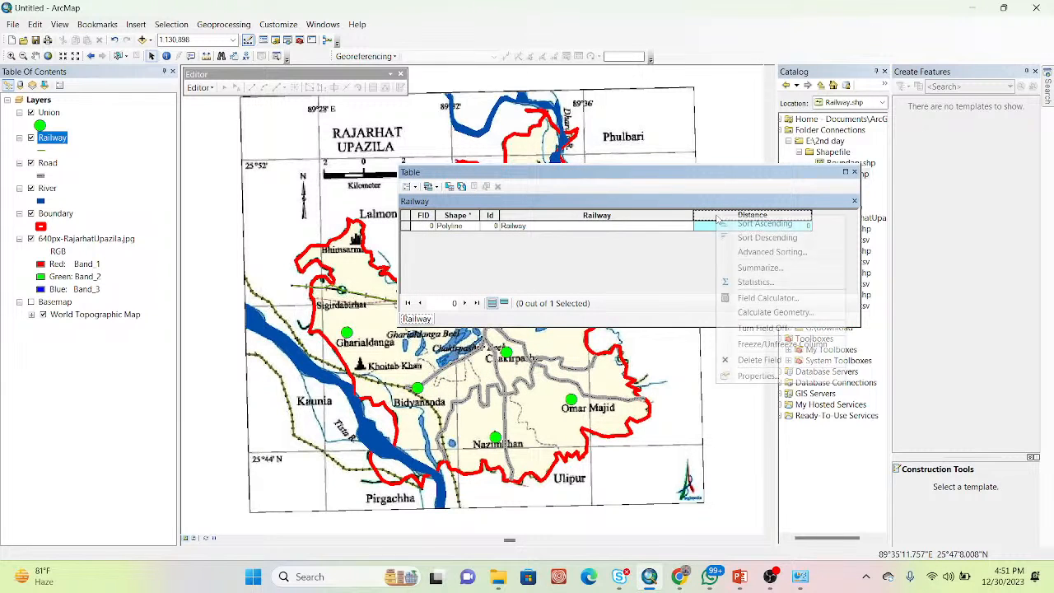
{"action": "left_click", "coordinate": [763, 314]}
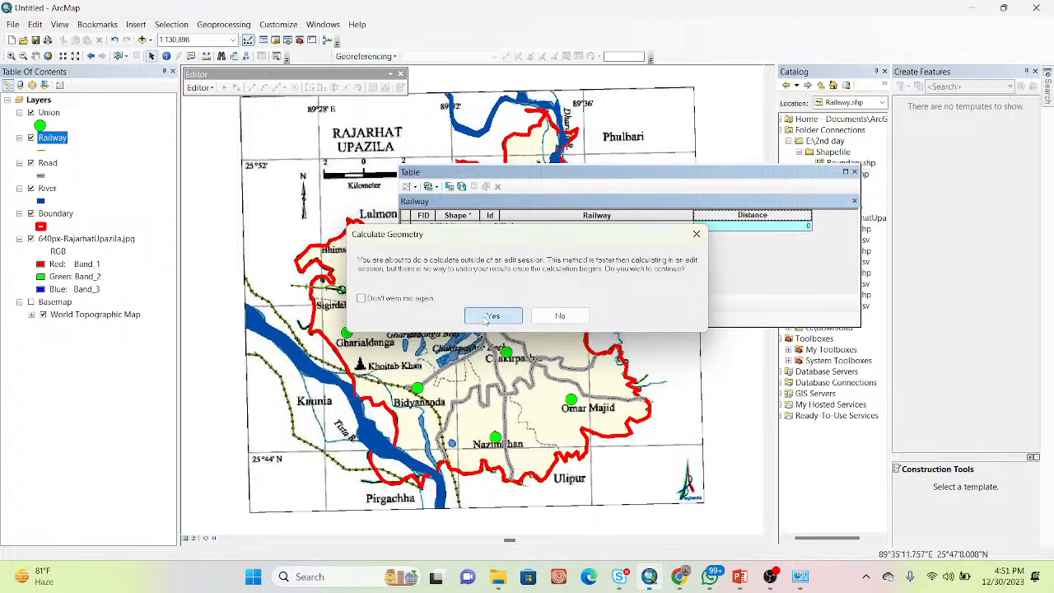
{"action": "left_click", "coordinate": [487, 317]}
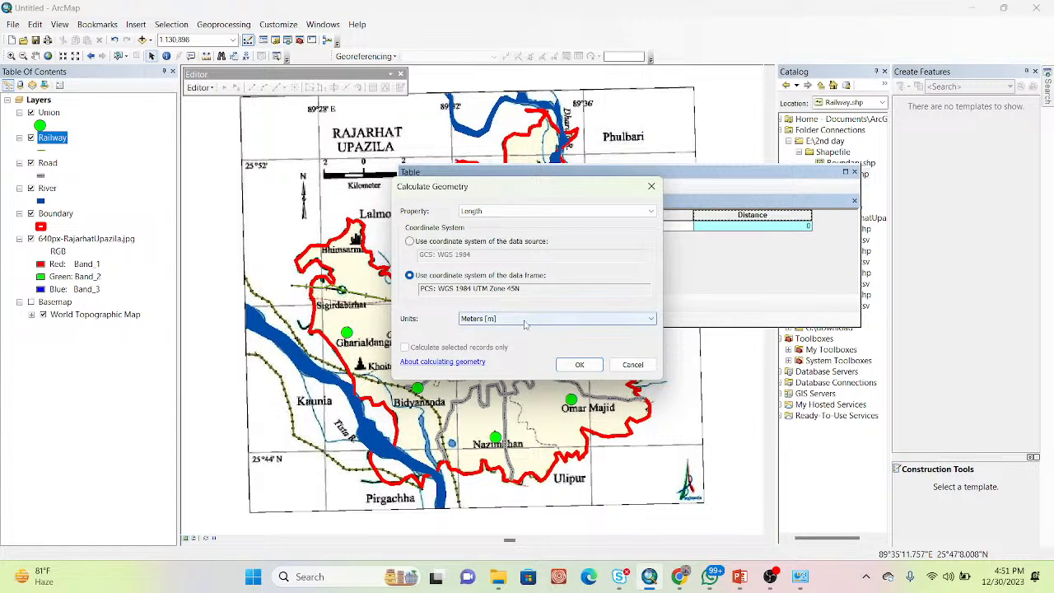
{"action": "left_click", "coordinate": [527, 321]}
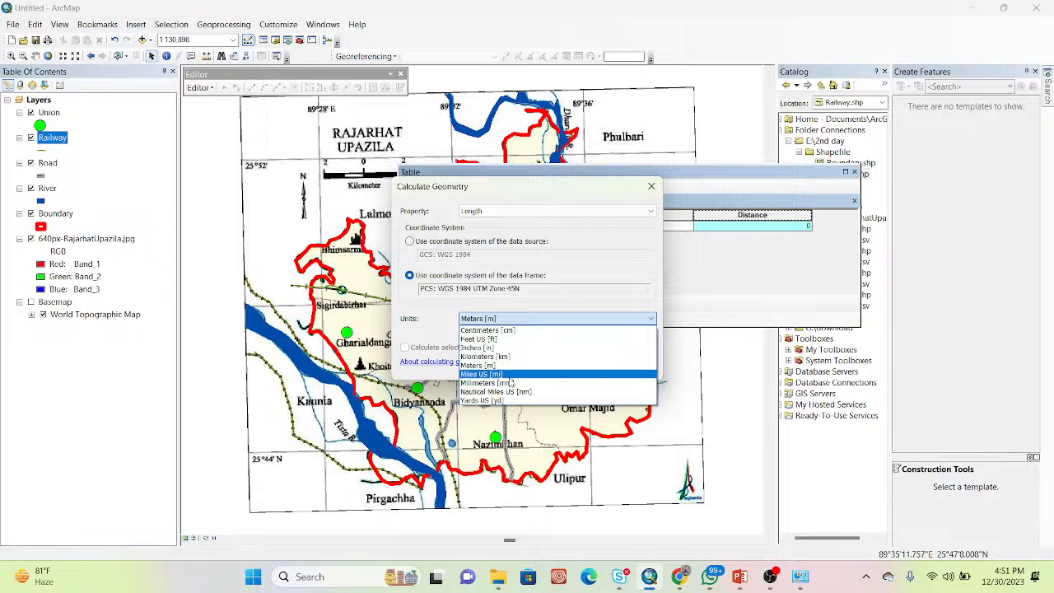
{"action": "left_click", "coordinate": [507, 359]}
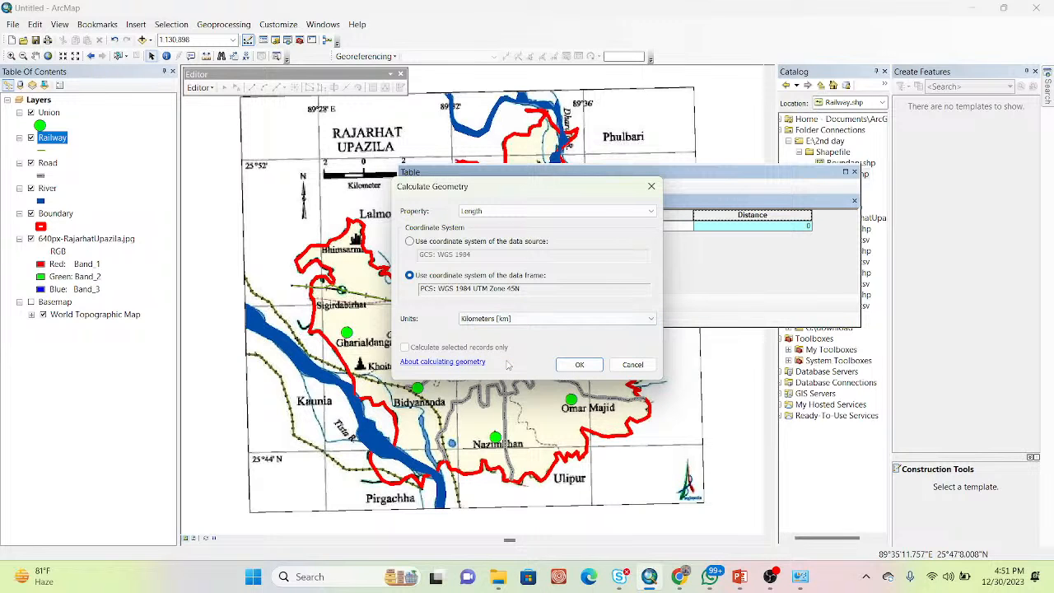
{"action": "left_click", "coordinate": [576, 365]}
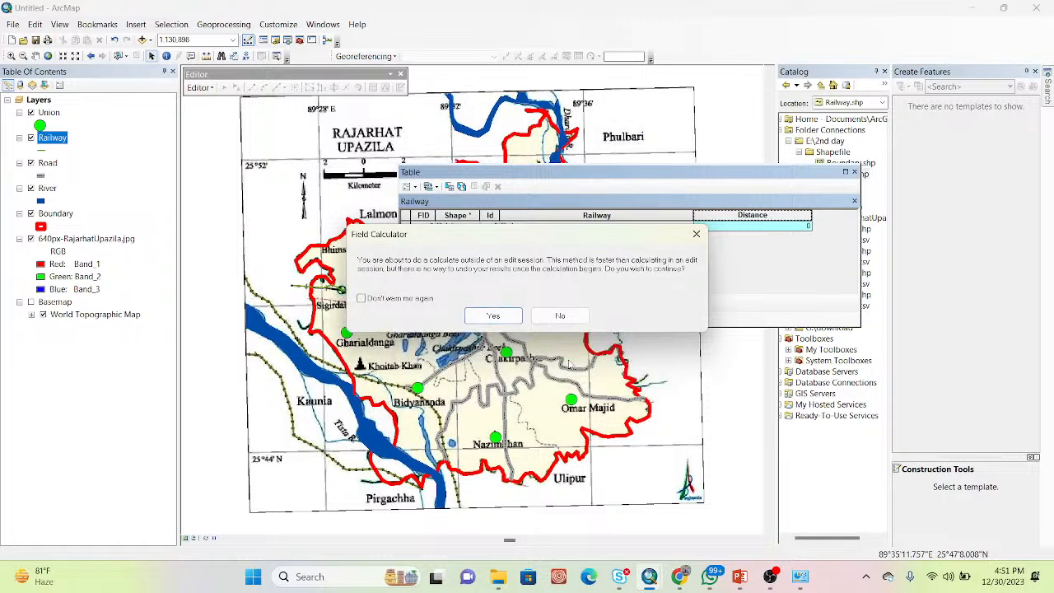
{"action": "left_click", "coordinate": [494, 315]}
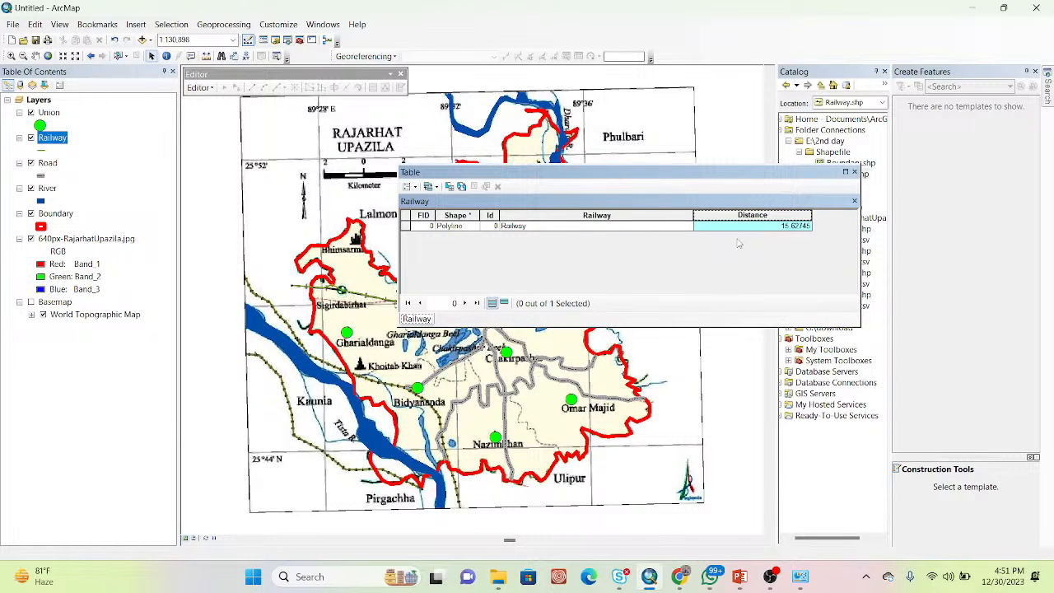
{"action": "left_click", "coordinate": [855, 171]}
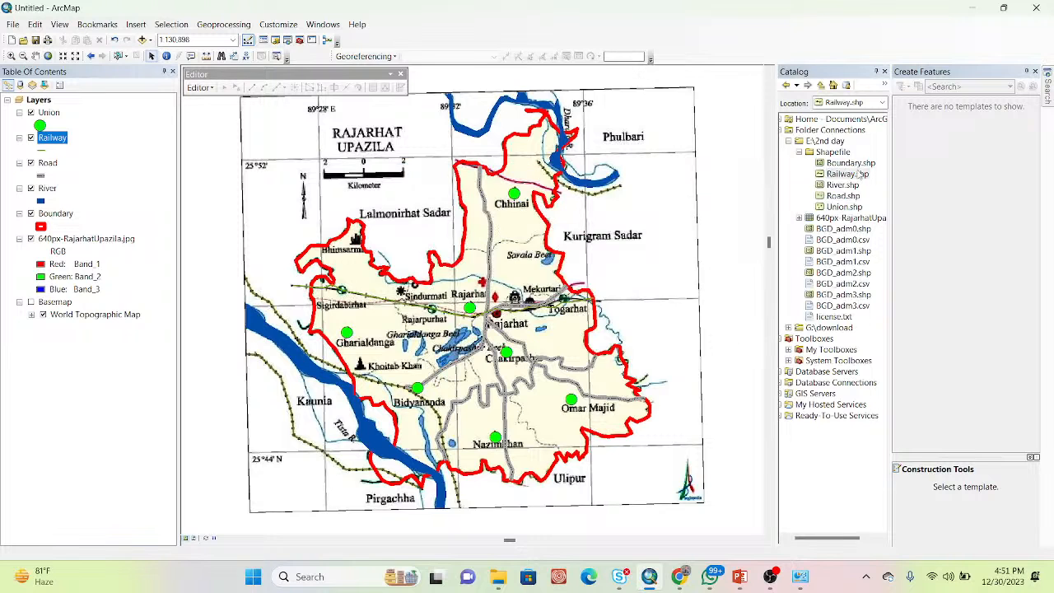
Apply the Mass Transit line symbol to the Railway layer and hide the 640px-RajarhatUpazila.jpg image layer
{"action": "left_click", "coordinate": [41, 151]}
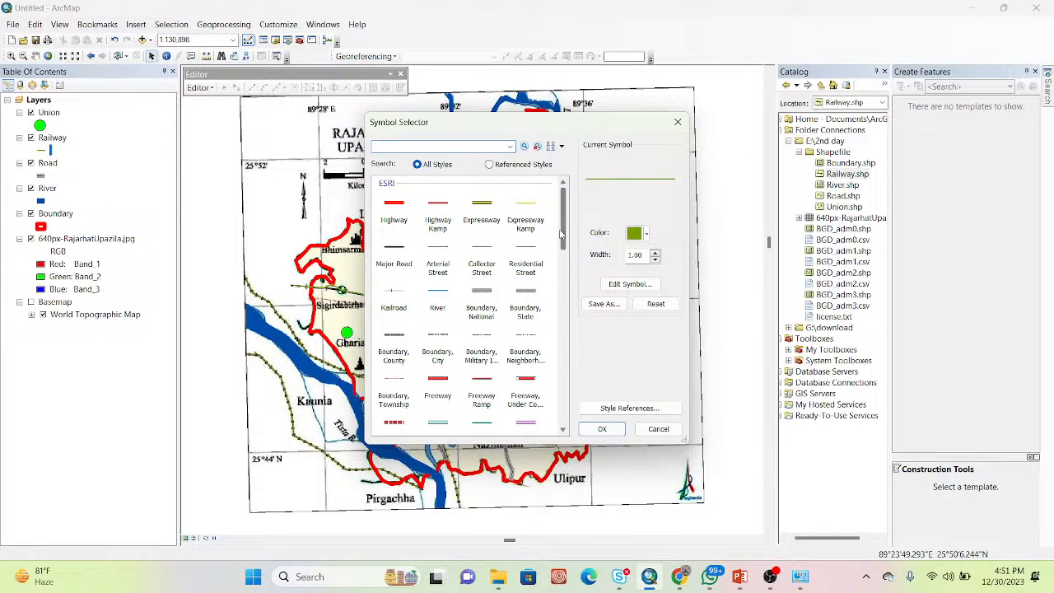
{"action": "left_click_drag", "start_coordinate": [564, 234], "coordinate": [569, 284]}
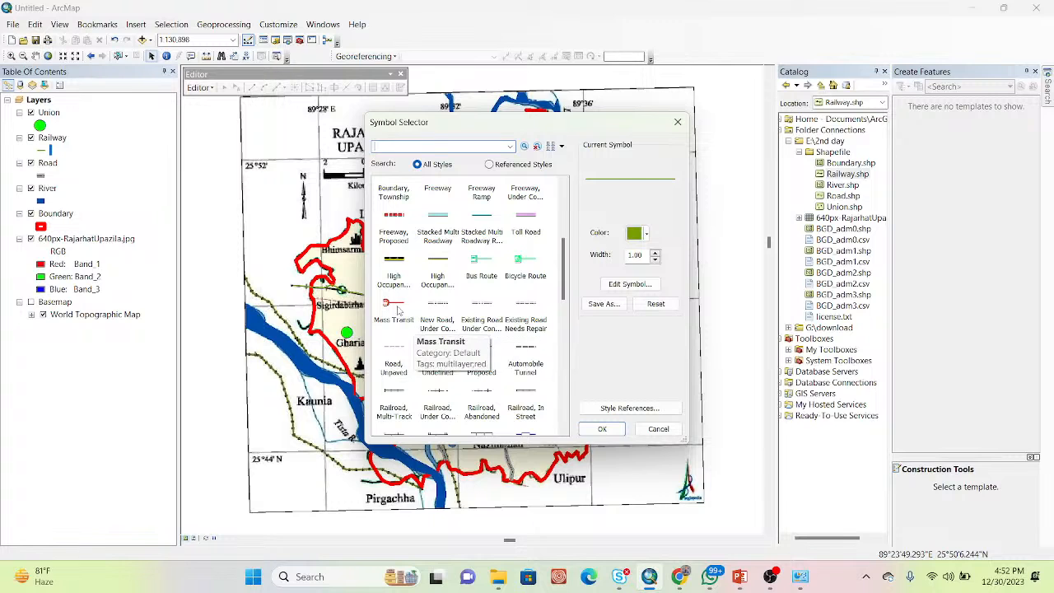
{"action": "left_click", "coordinate": [399, 310]}
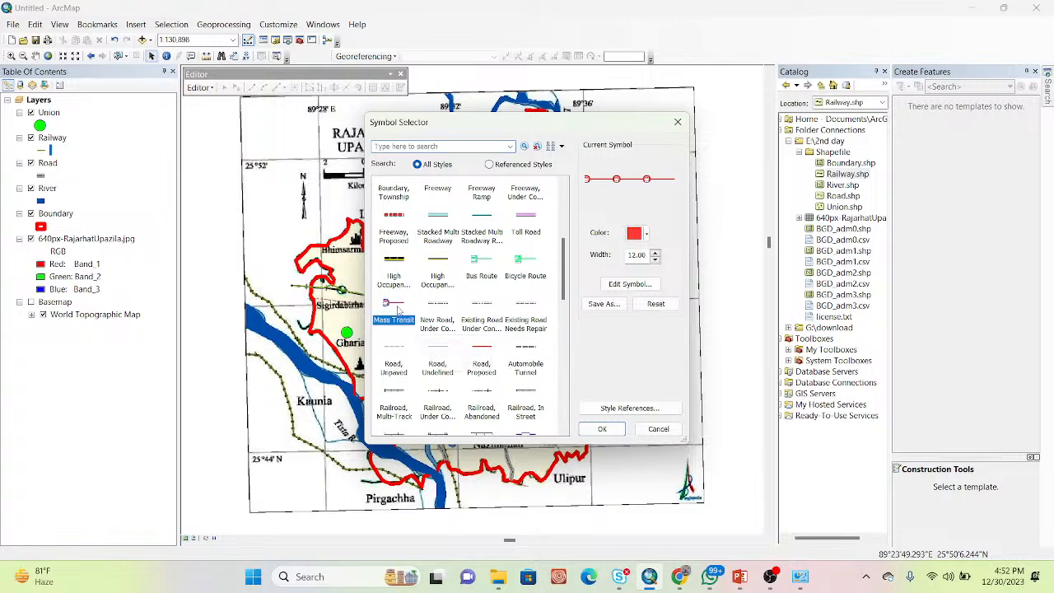
{"action": "left_click", "coordinate": [609, 431]}
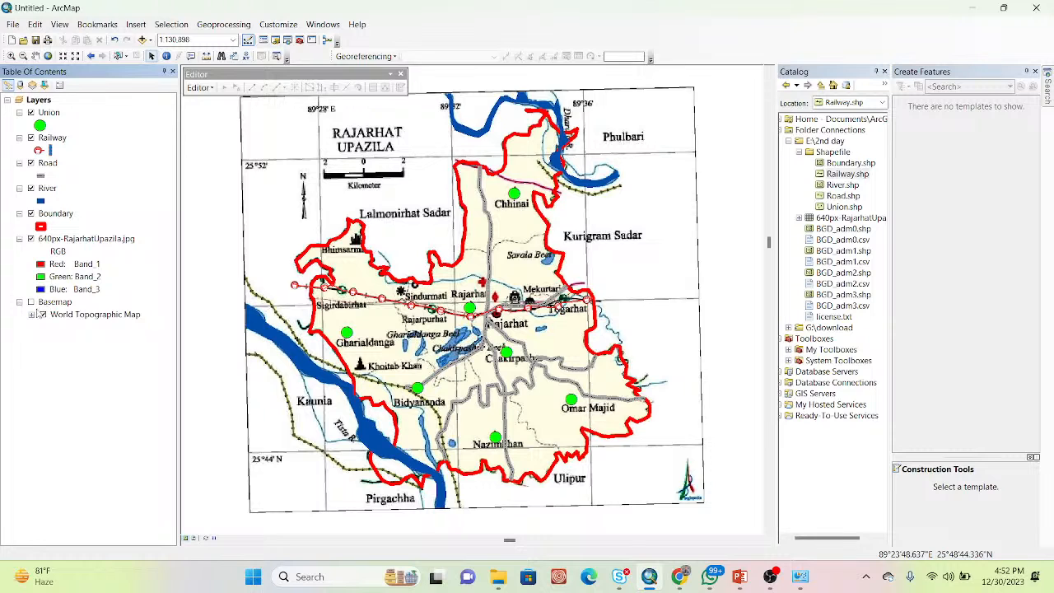
{"action": "left_click", "coordinate": [30, 239]}
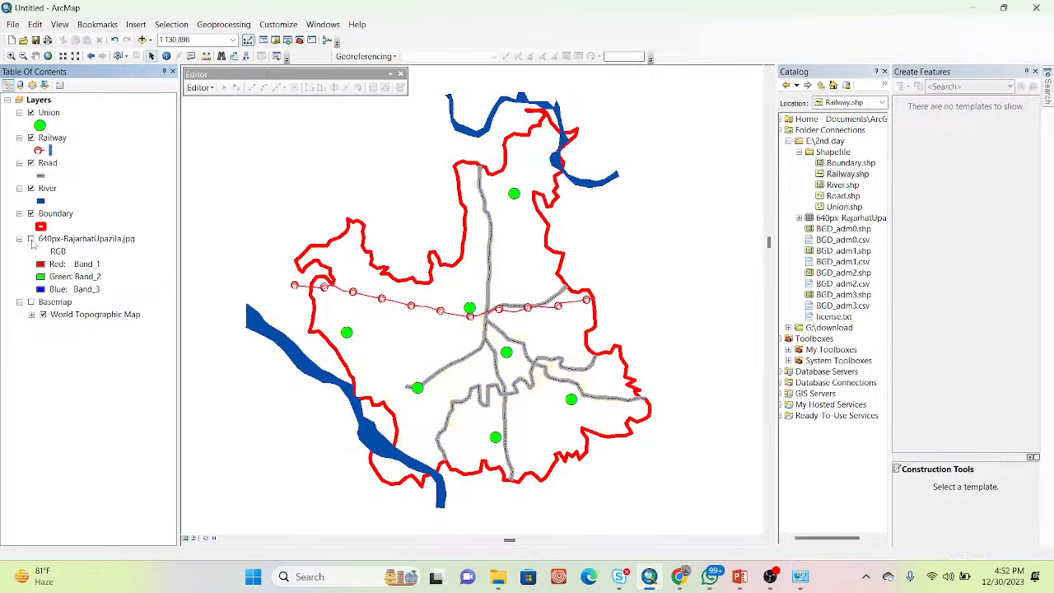
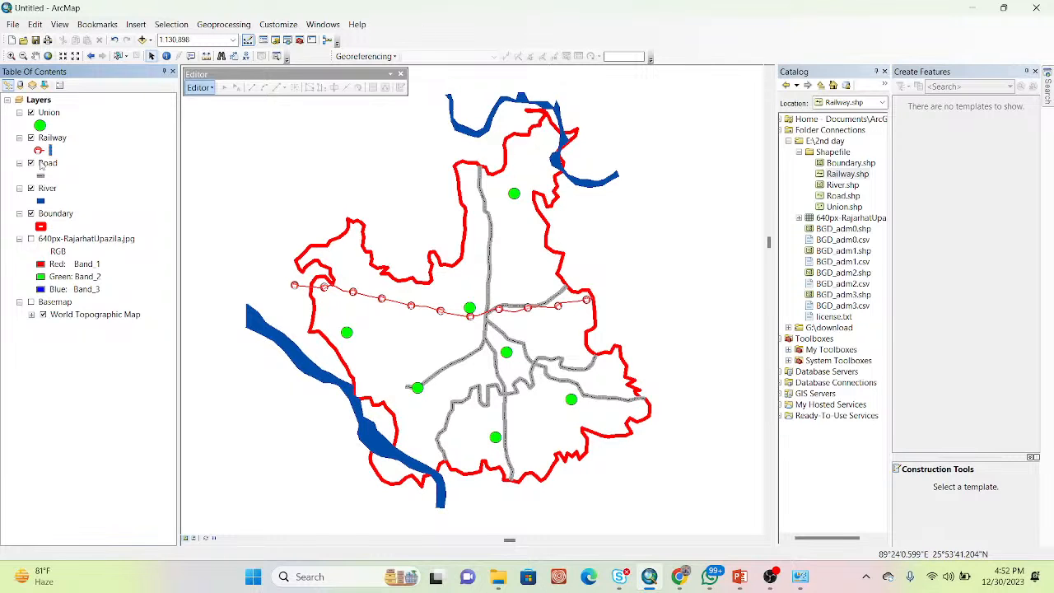
Turn on feature labels in the Union layer's properties with Union_name as the label field
{"action": "left_click", "coordinate": [50, 115]}
{"action": "right_click", "coordinate": [50, 114]}
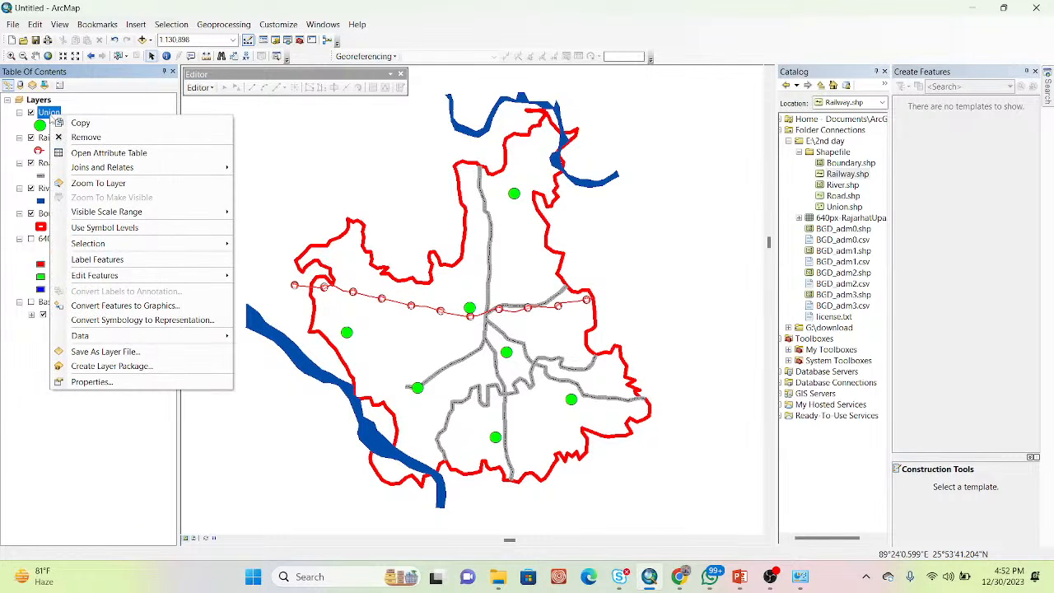
{"action": "left_click", "coordinate": [105, 382]}
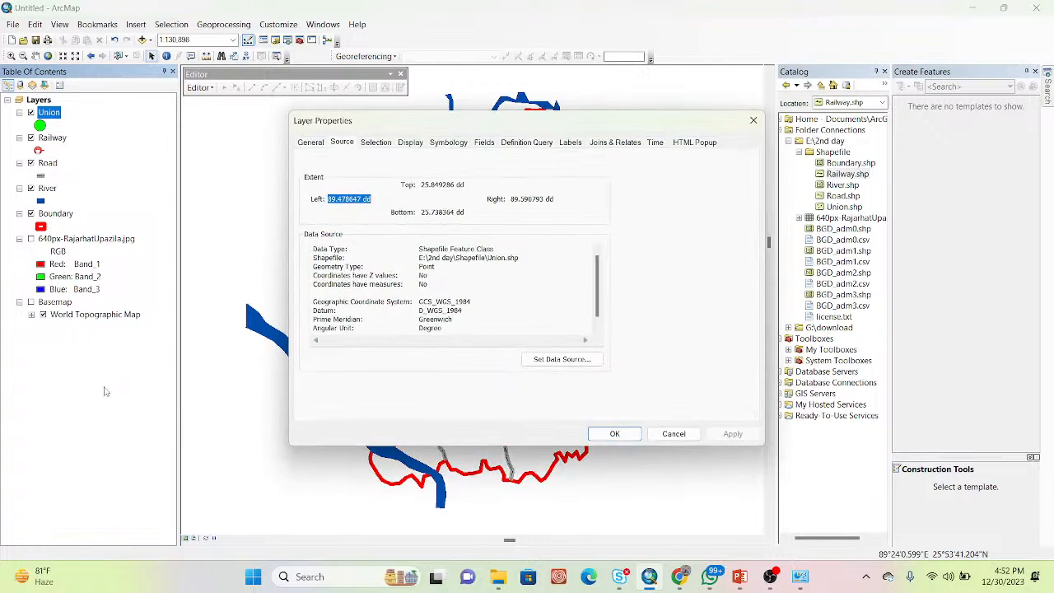
{"action": "left_click", "coordinate": [570, 144]}
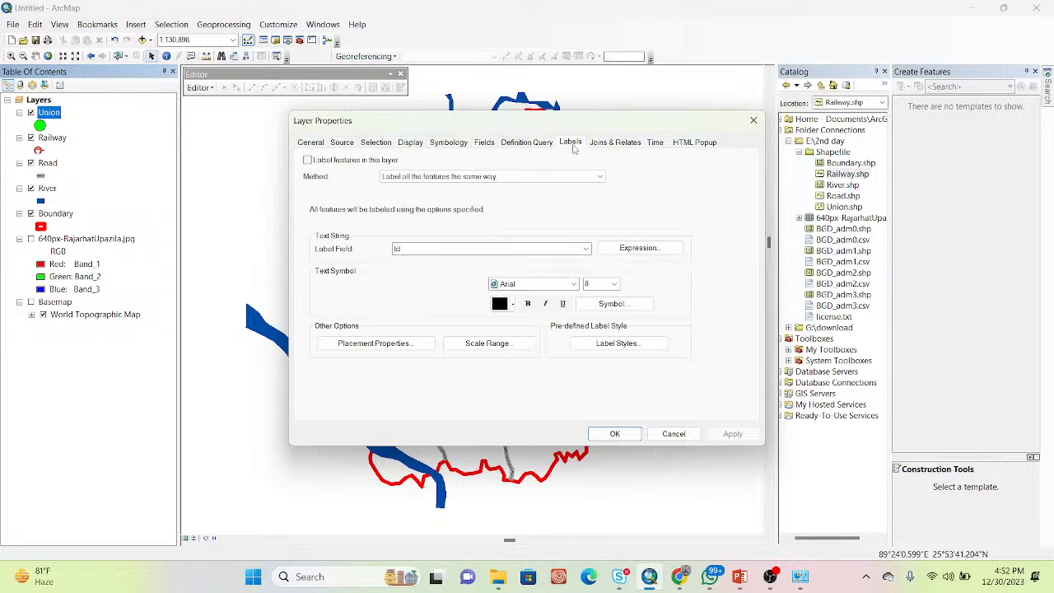
{"action": "left_click", "coordinate": [509, 249]}
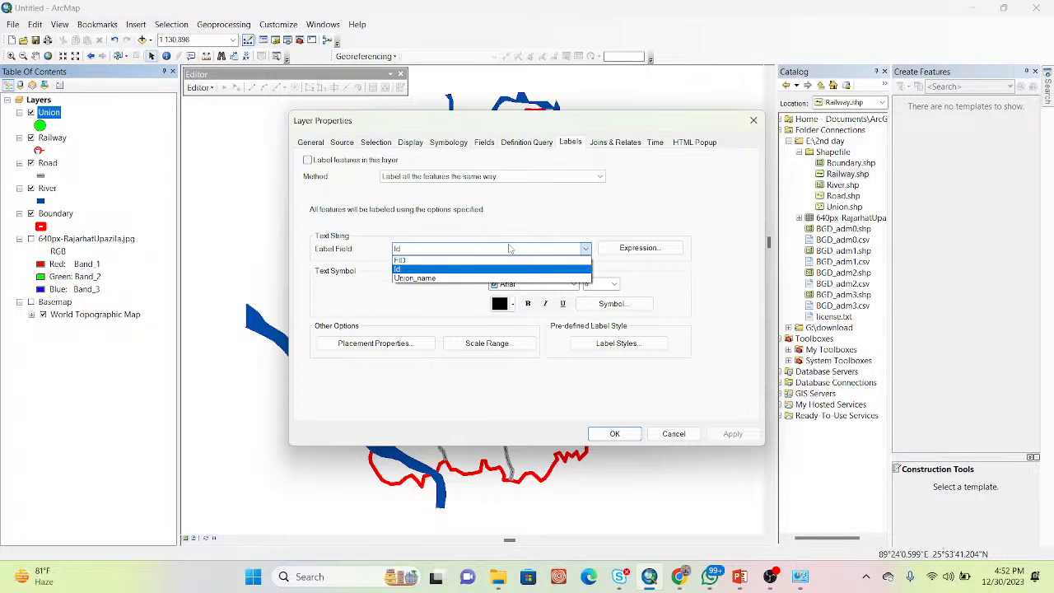
{"action": "left_click", "coordinate": [439, 278]}
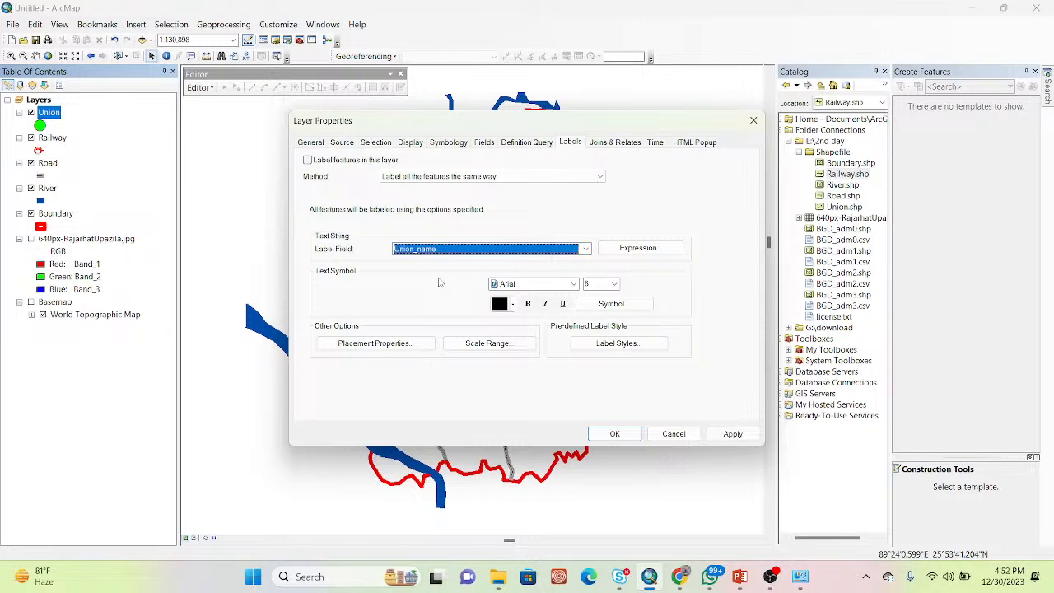
{"action": "left_click", "coordinate": [308, 160]}
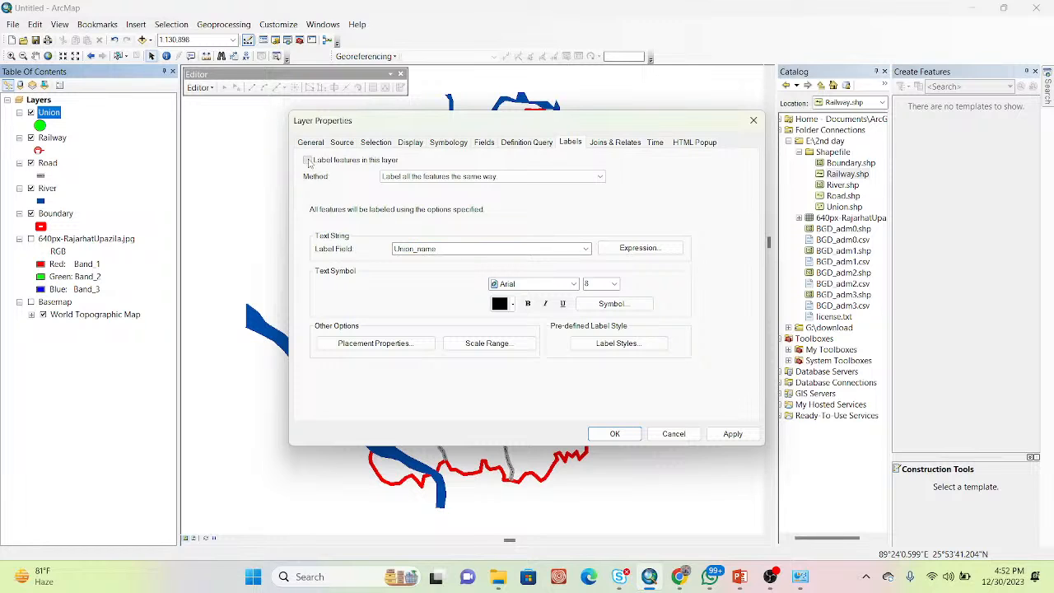
Set the Union label text to size 12 and bold, and apply the label settings
{"action": "left_click", "coordinate": [615, 285]}
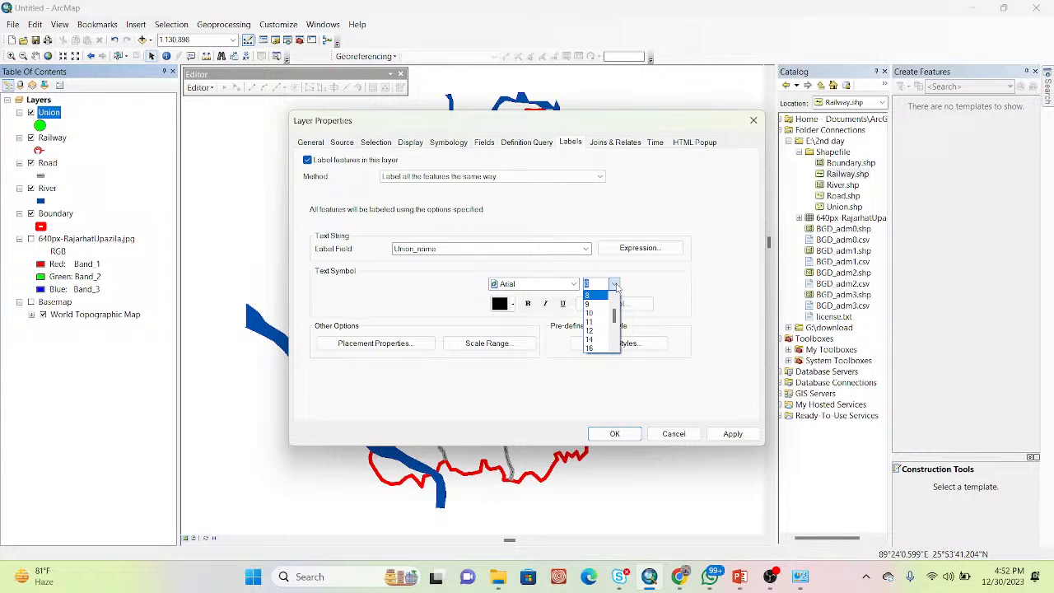
{"action": "left_click", "coordinate": [593, 332]}
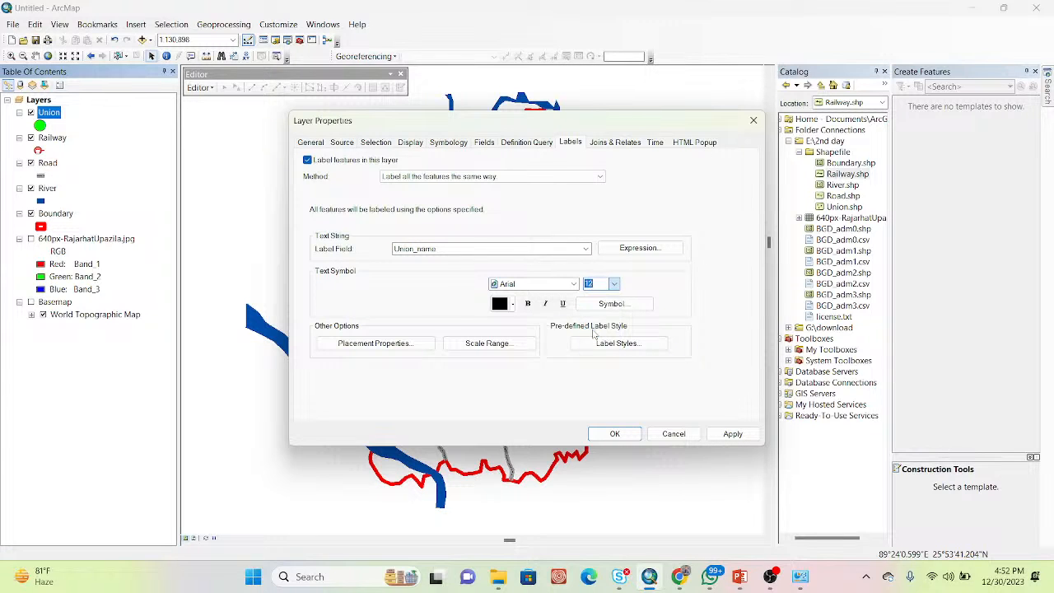
{"action": "left_click", "coordinate": [527, 304]}
{"action": "left_click", "coordinate": [733, 434]}
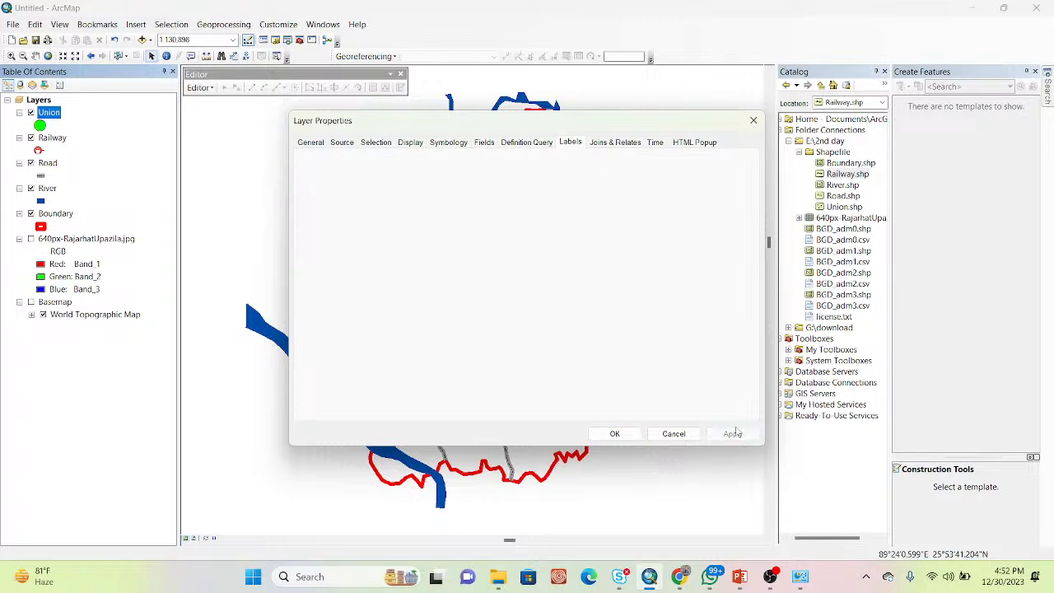
Accept the Union label settings, reopen the layer's label properties and set the text size to 8
{"action": "left_click", "coordinate": [614, 434]}
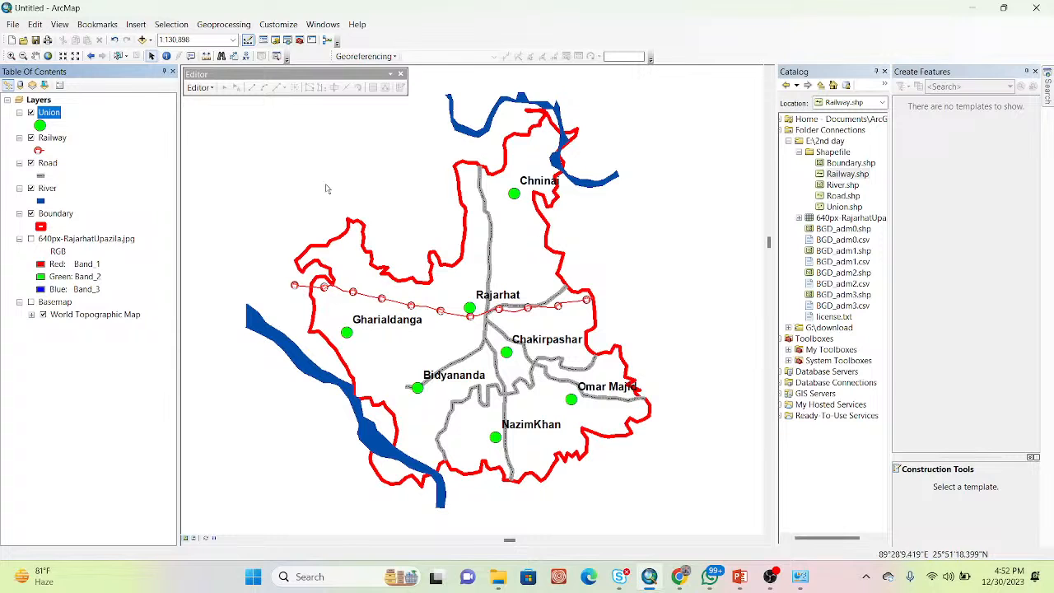
{"action": "right_click", "coordinate": [55, 115]}
{"action": "left_click", "coordinate": [137, 377]}
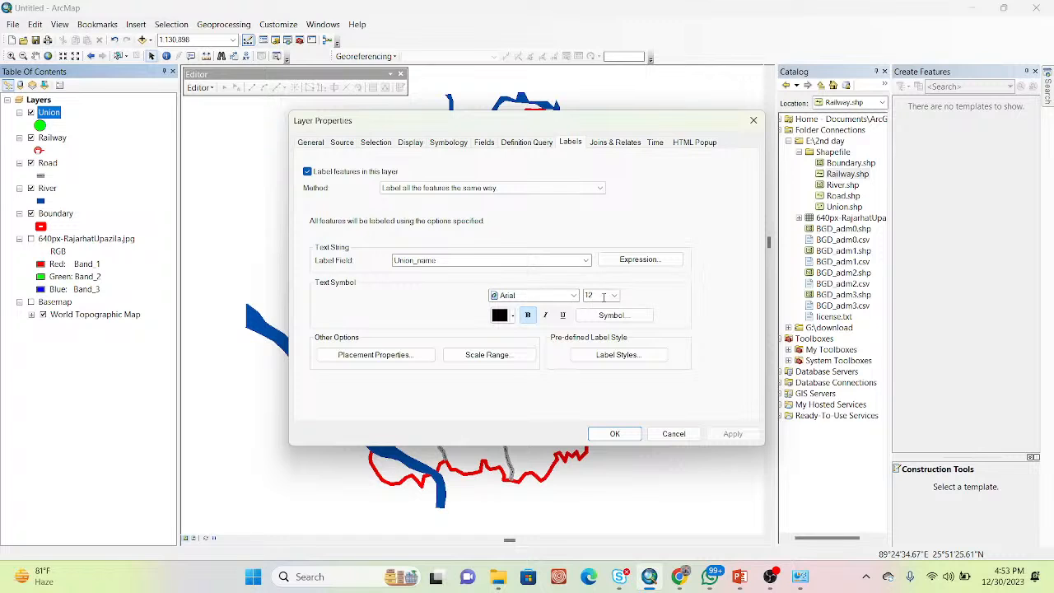
{"action": "left_click", "coordinate": [613, 294]}
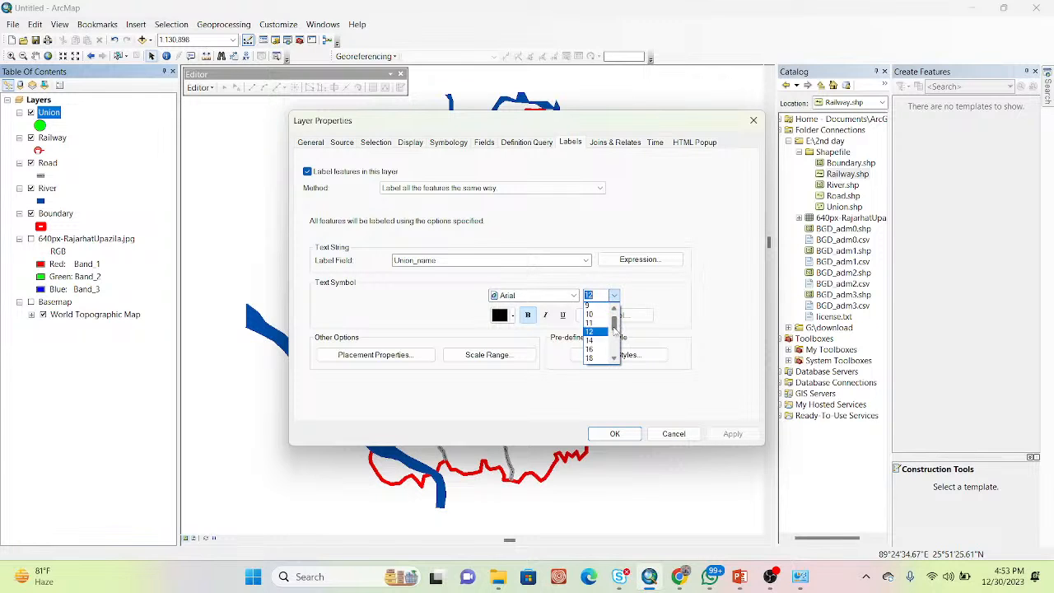
{"action": "scroll", "coordinate": [613, 328], "scroll_direction": "up", "scroll_amount": 1}
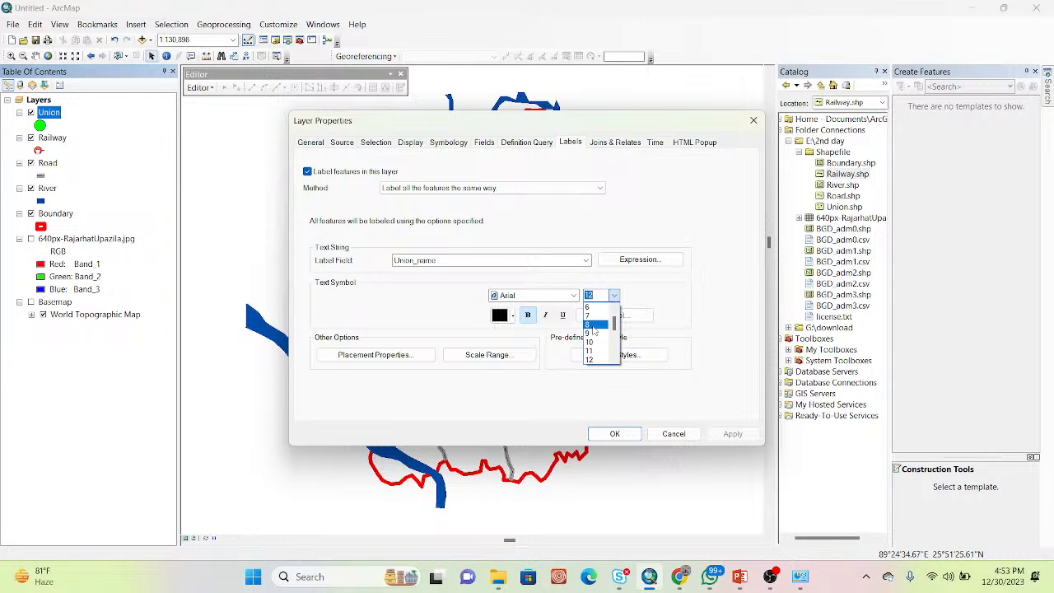
{"action": "left_click", "coordinate": [591, 324]}
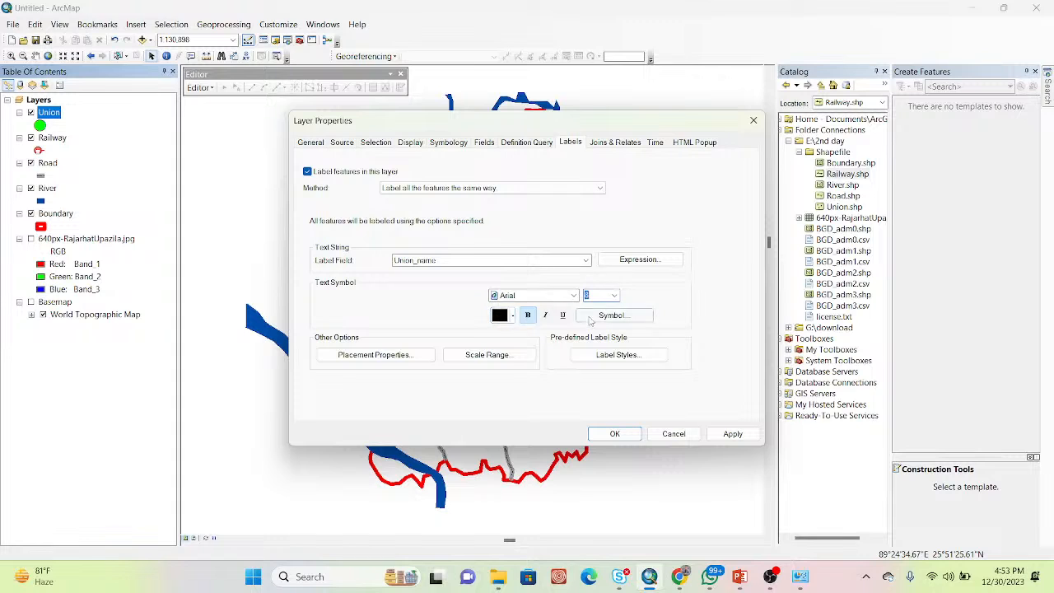
Browse the preset text symbols available for the Union labels
{"action": "left_click", "coordinate": [613, 319]}
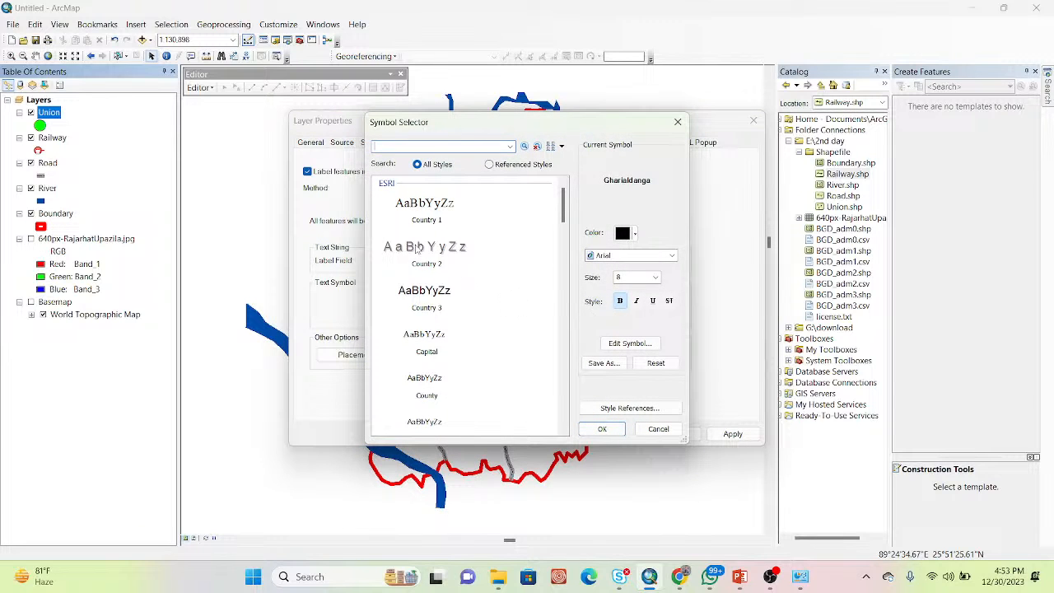
{"action": "left_click_drag", "start_coordinate": [560, 206], "coordinate": [565, 242]}
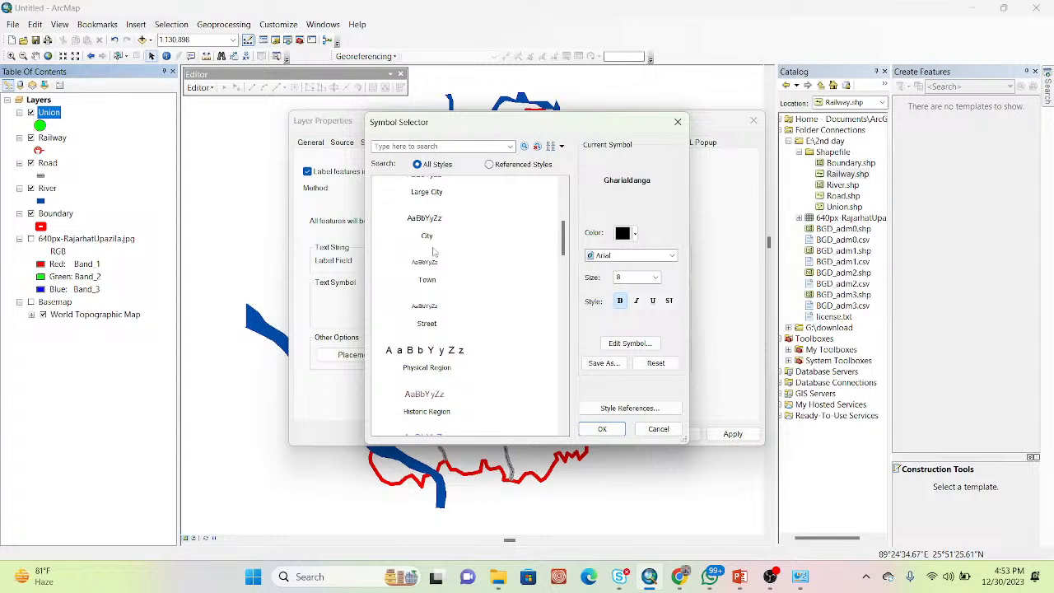
{"action": "left_click", "coordinate": [599, 433]}
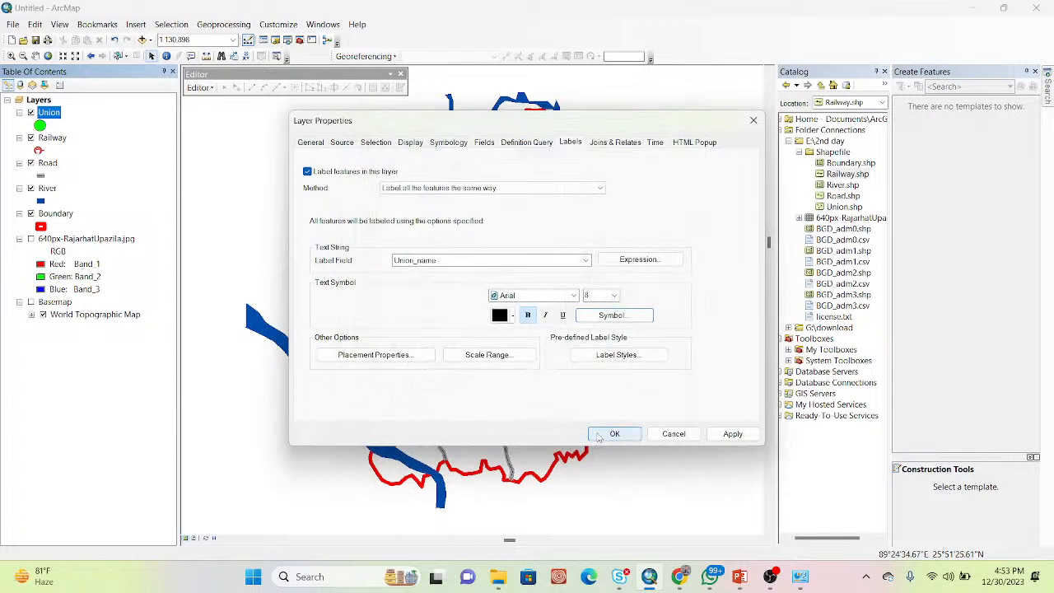
Set the Union label text size to 10 and apply the label settings
{"action": "left_click", "coordinate": [613, 295]}
{"action": "left_click", "coordinate": [596, 325]}
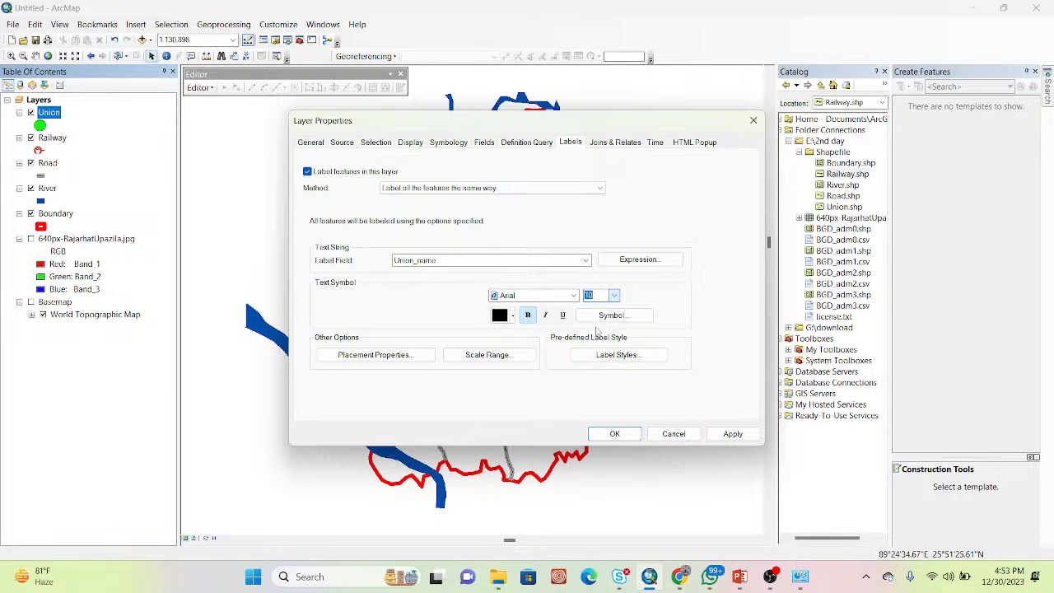
{"action": "left_click", "coordinate": [728, 434]}
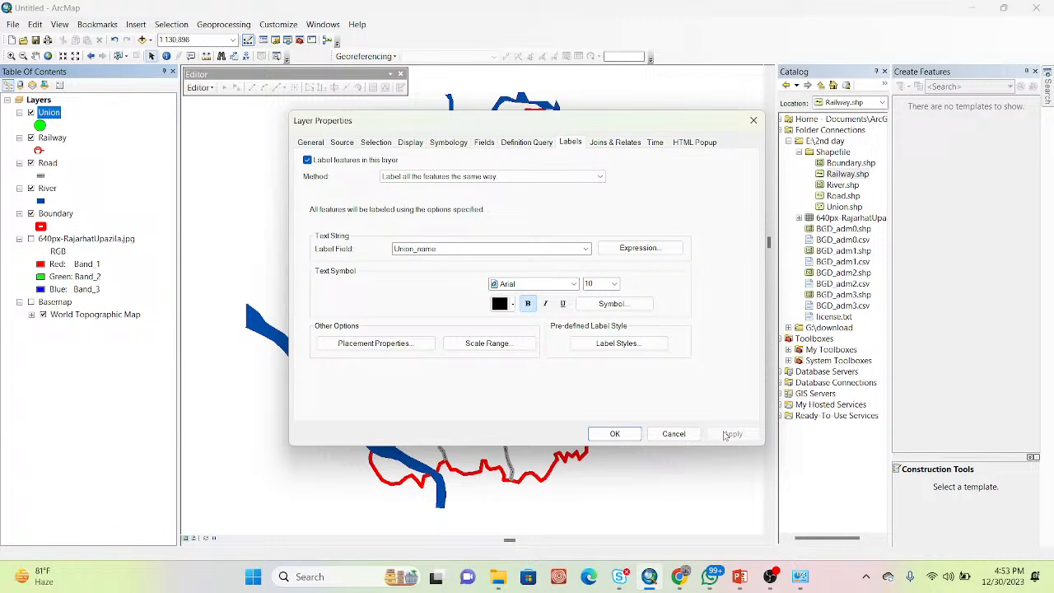
{"action": "left_click", "coordinate": [605, 434]}
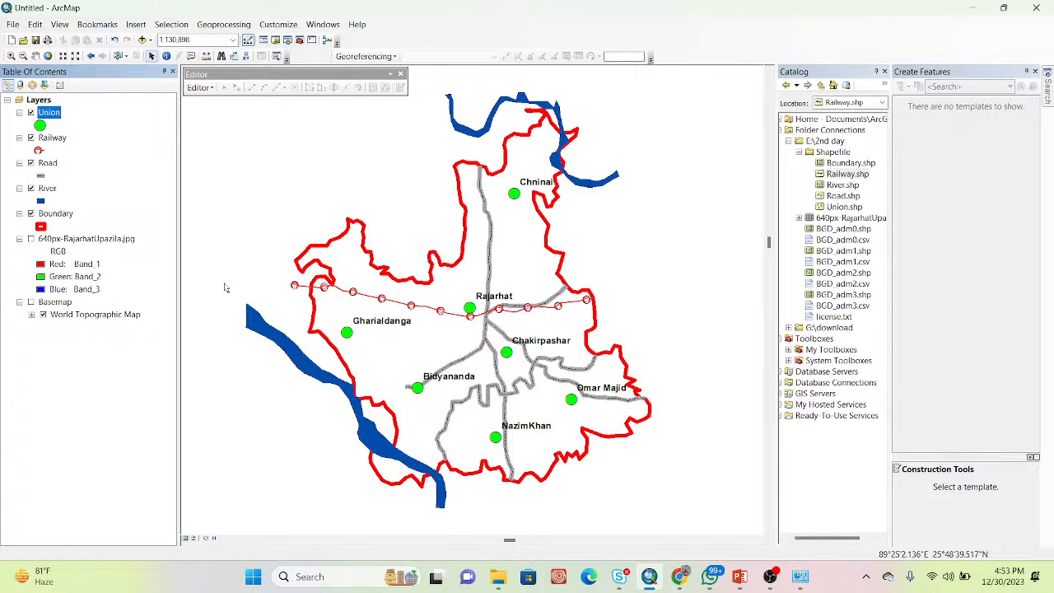
Turn on feature labels for the River layer with River_name as the label field
{"action": "left_click", "coordinate": [46, 192]}
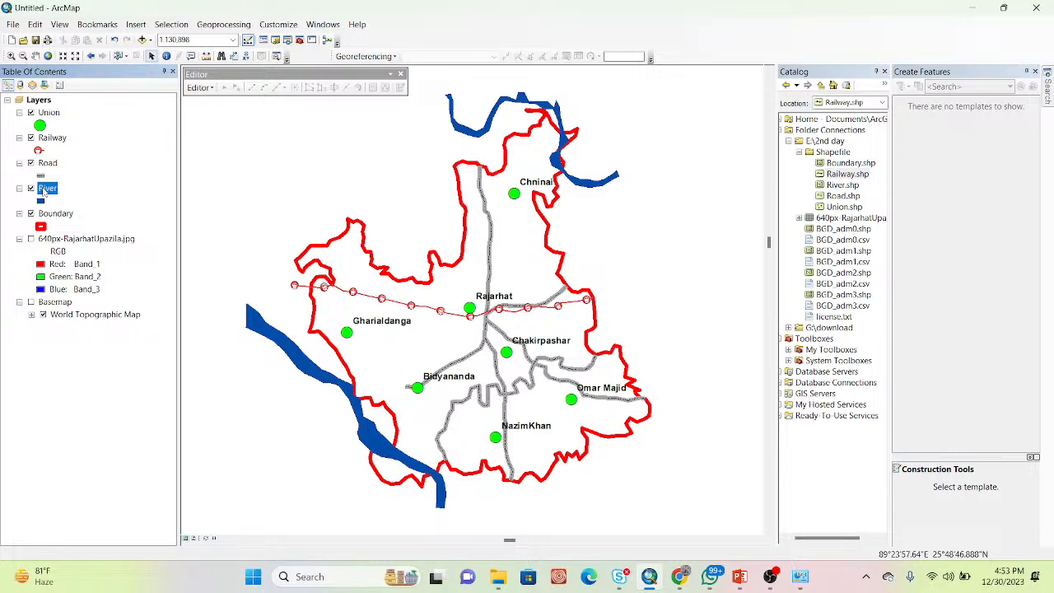
{"action": "right_click", "coordinate": [46, 190]}
{"action": "left_click", "coordinate": [93, 454]}
{"action": "left_click", "coordinate": [562, 261]}
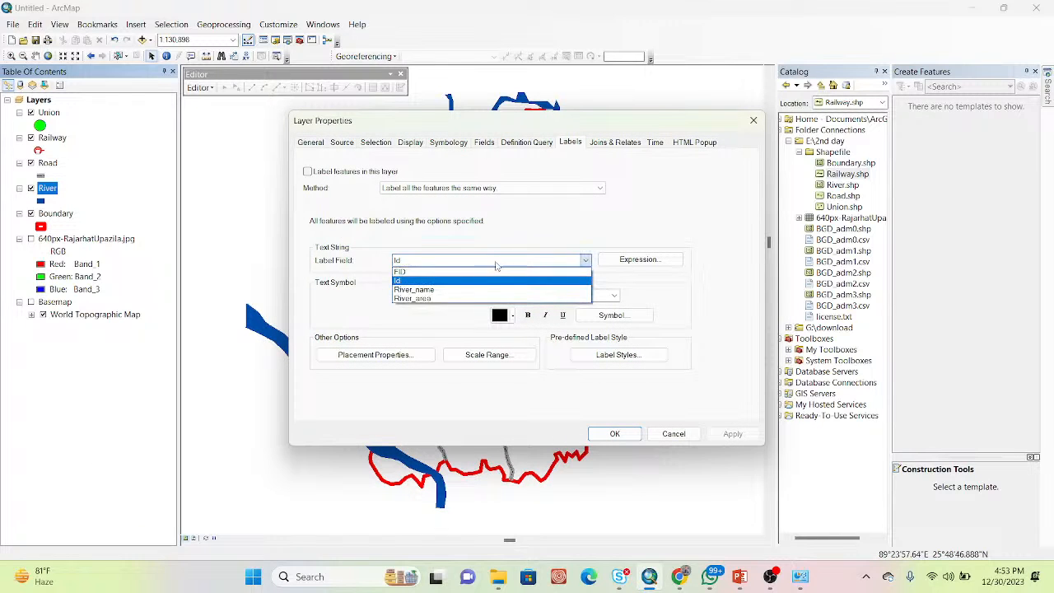
{"action": "left_click", "coordinate": [414, 292]}
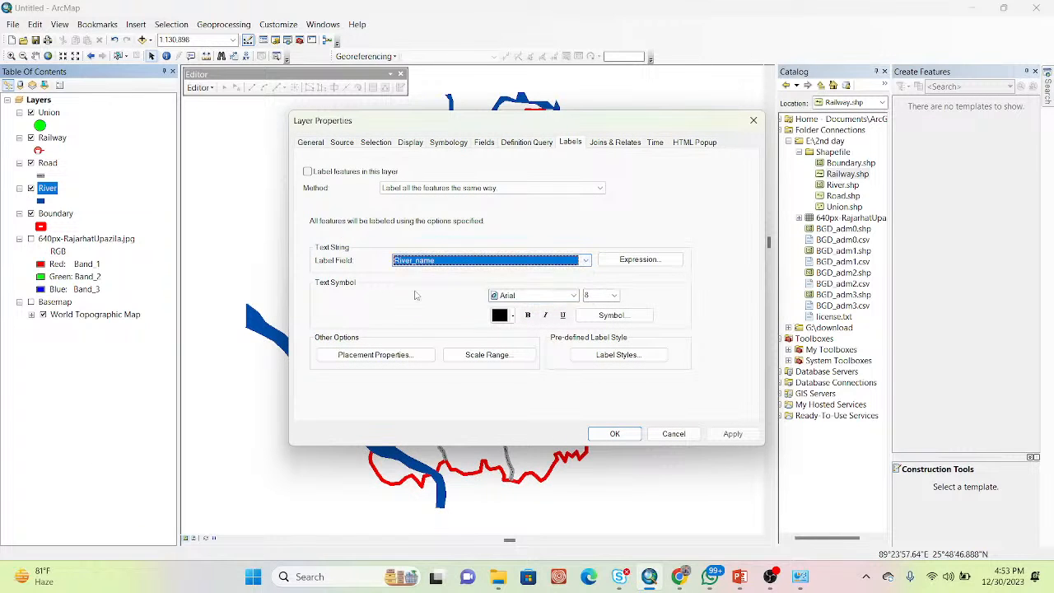
{"action": "left_click", "coordinate": [308, 175]}
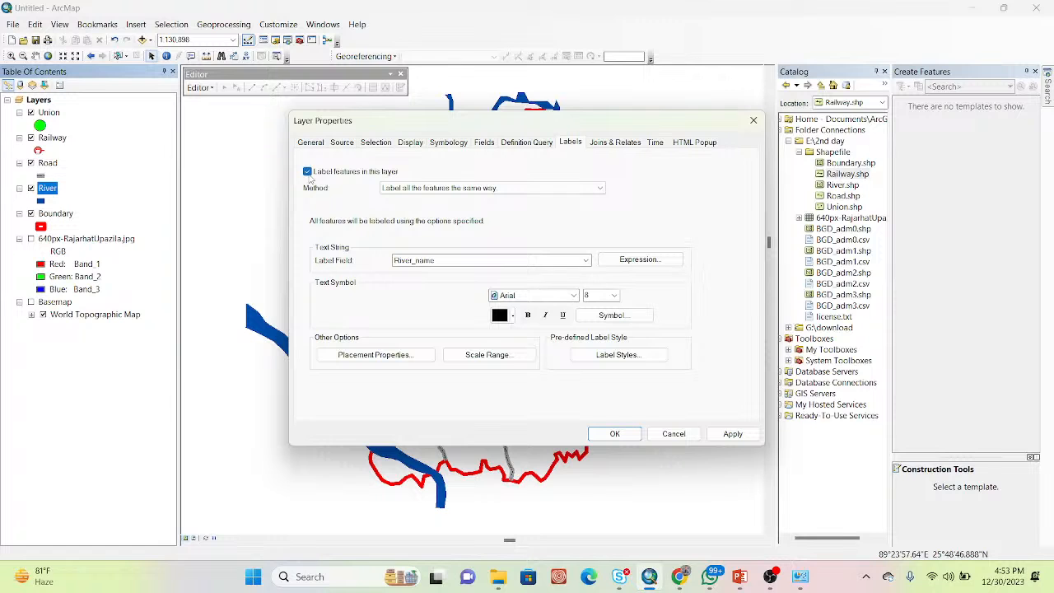
{"action": "left_click", "coordinate": [726, 432]}
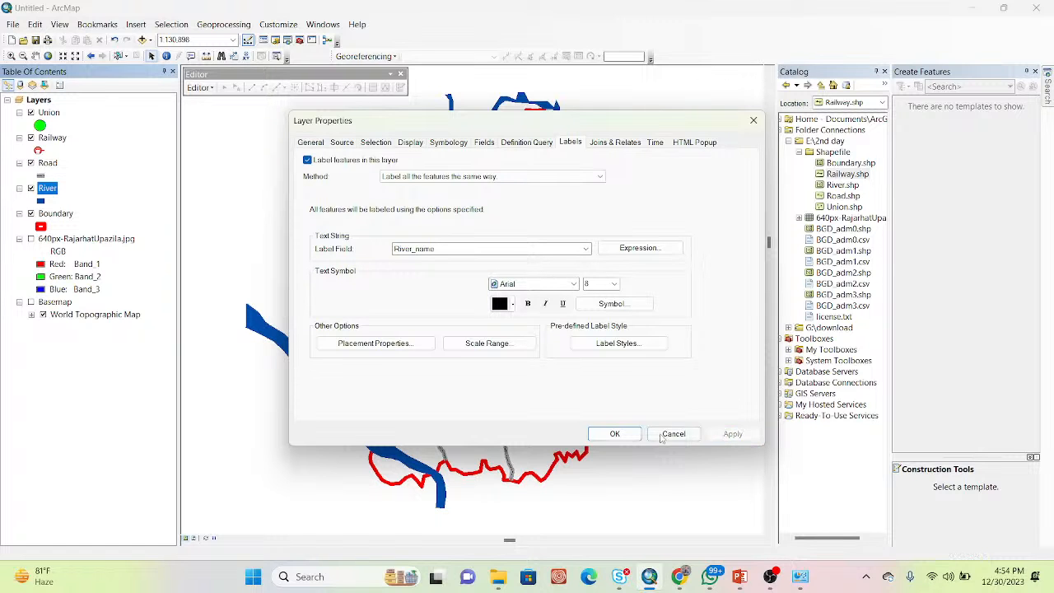
{"action": "left_click", "coordinate": [629, 435]}
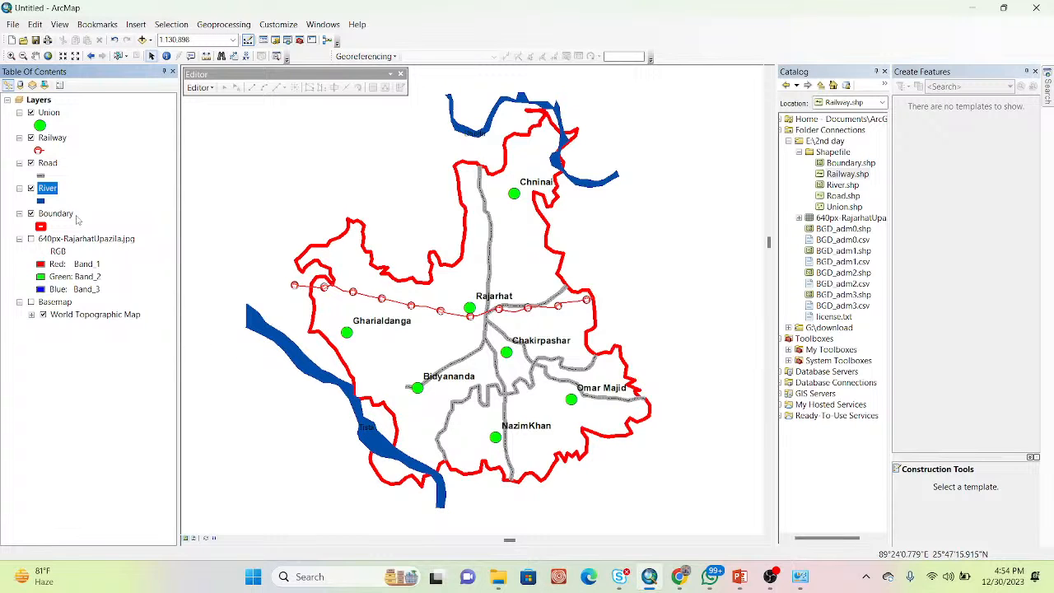
Set the River label text size to 14 and apply the change
{"action": "right_click", "coordinate": [48, 192]}
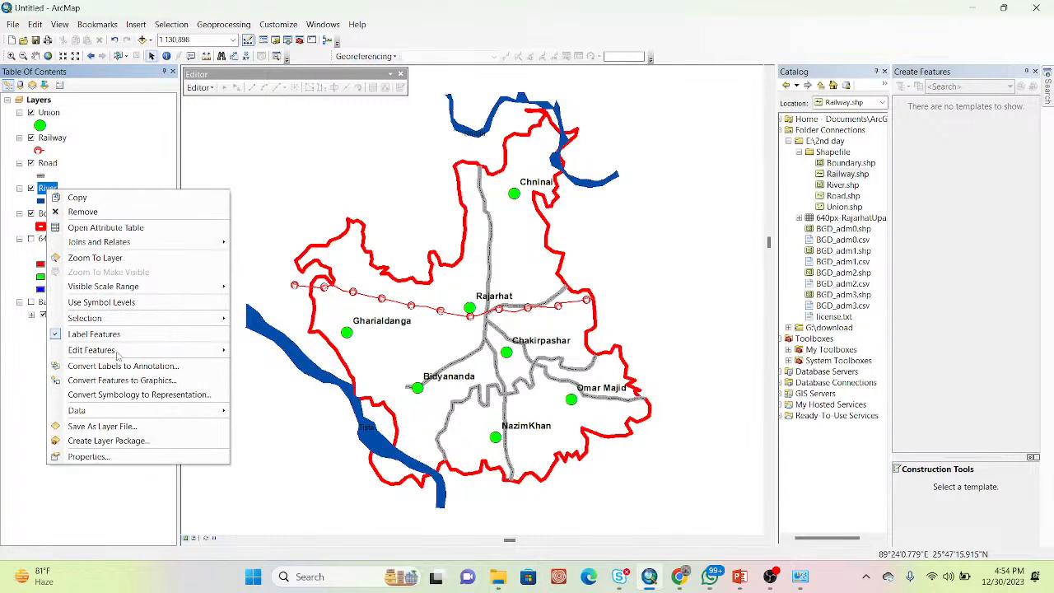
{"action": "left_click", "coordinate": [112, 458]}
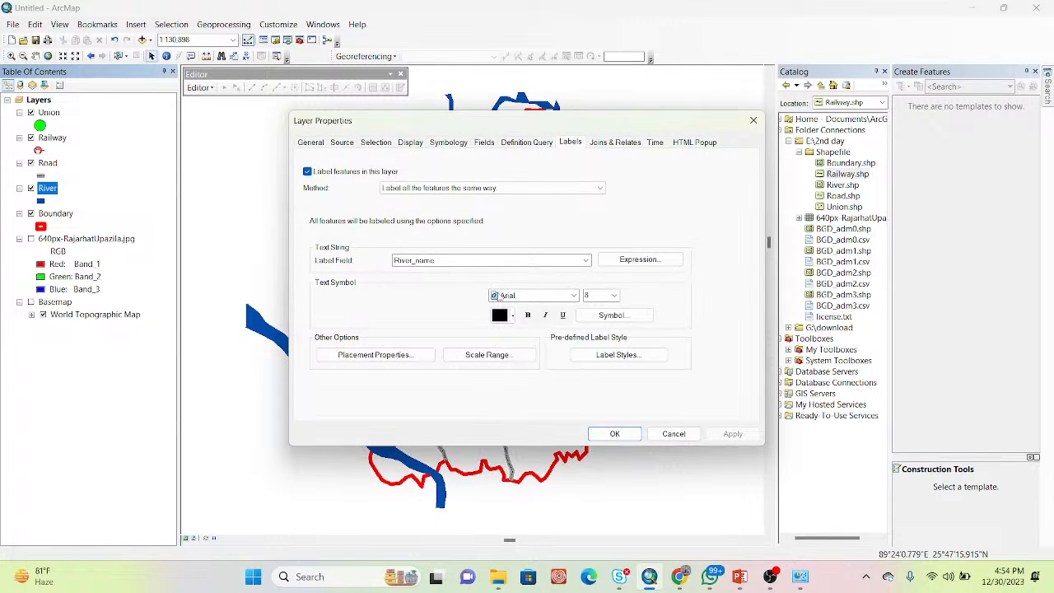
{"action": "left_click", "coordinate": [615, 296]}
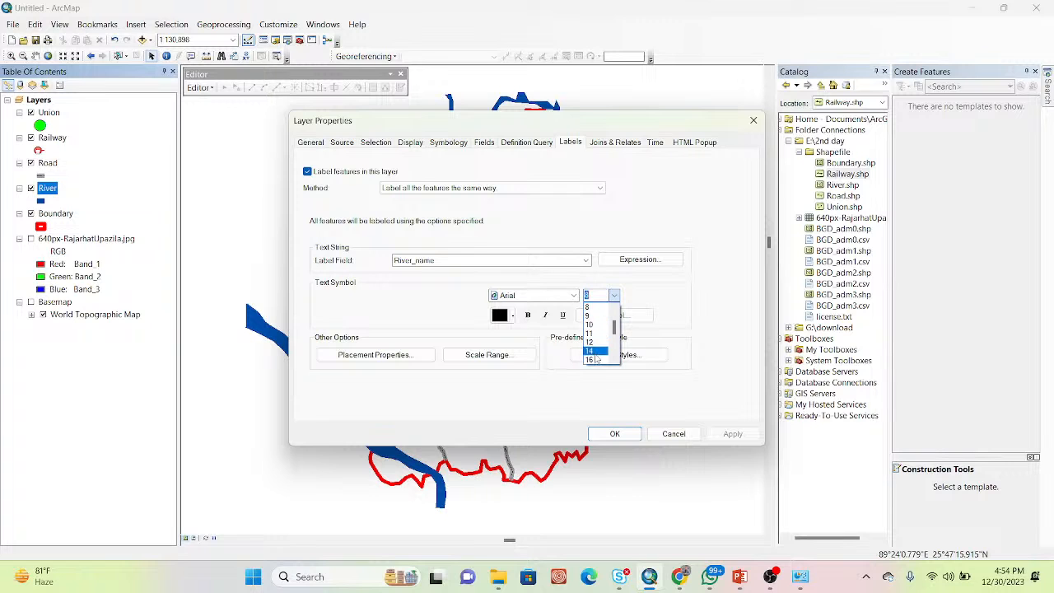
{"action": "left_click", "coordinate": [591, 353]}
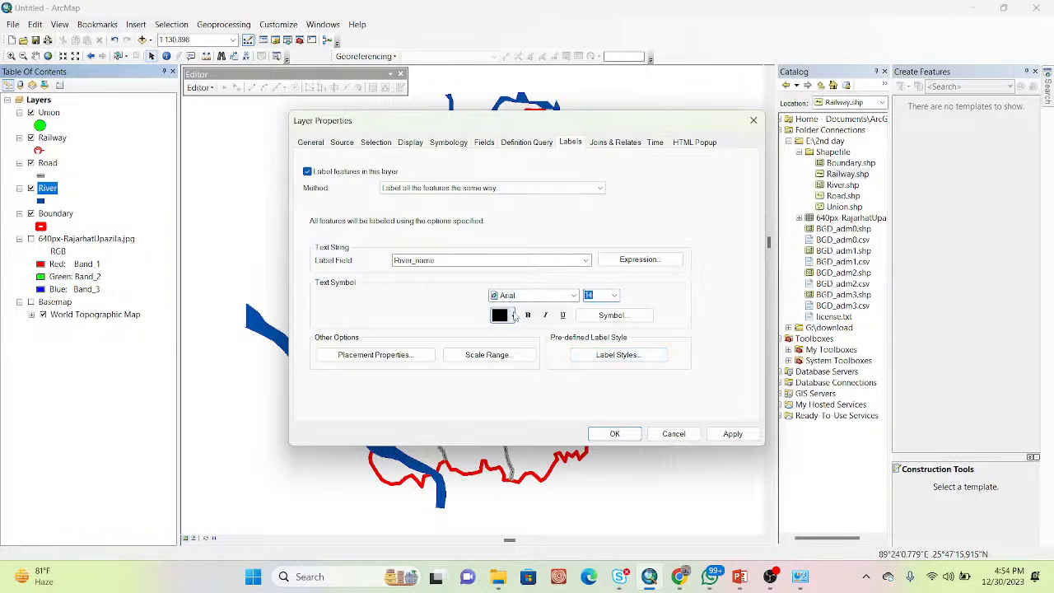
{"action": "left_click", "coordinate": [732, 434]}
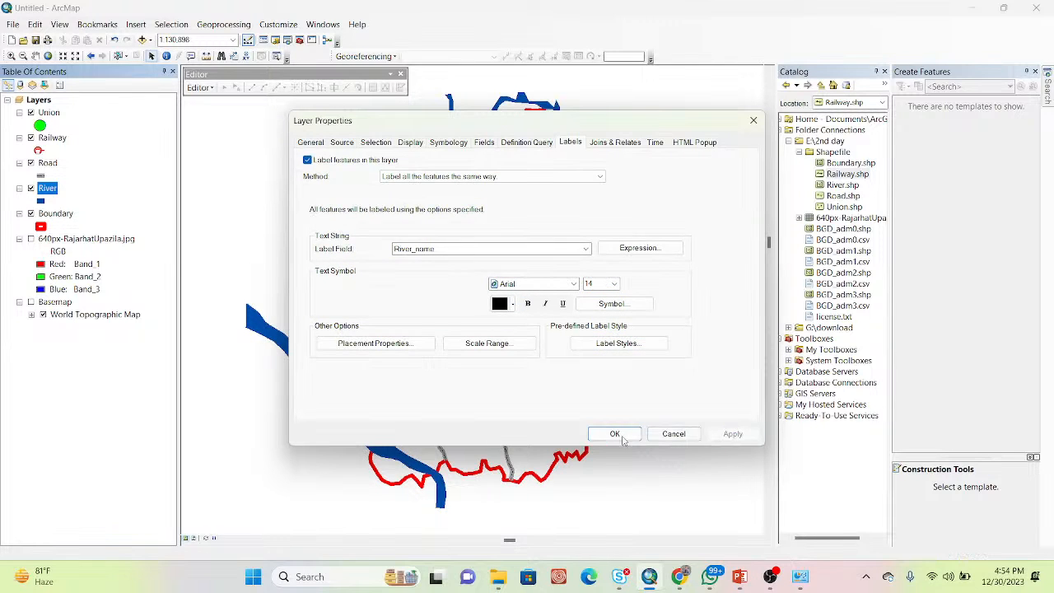
{"action": "left_click", "coordinate": [611, 434]}
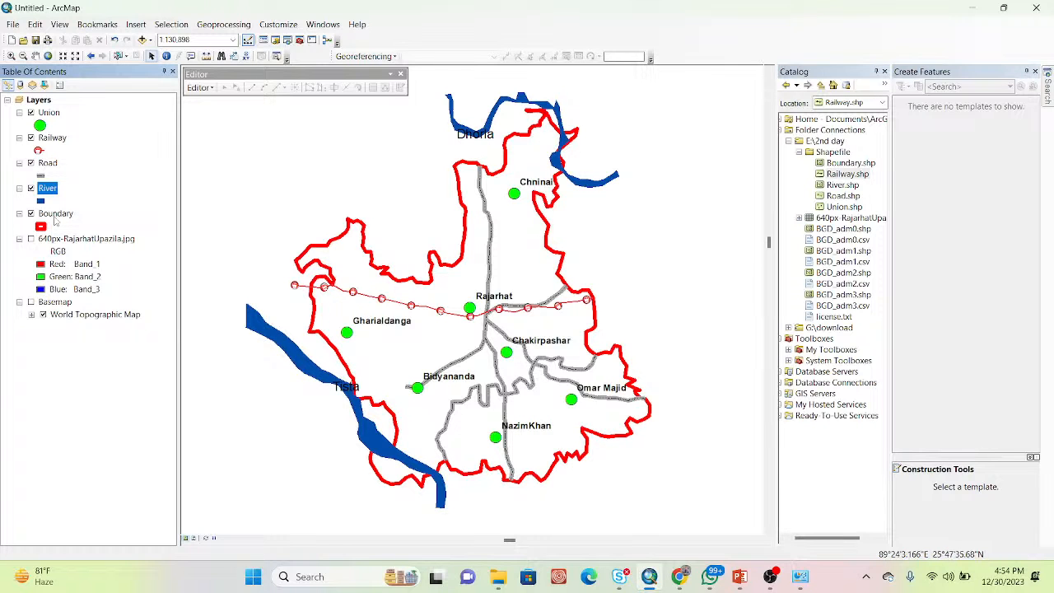
Make the River label text yellow and bold, and apply the label settings
{"action": "right_click", "coordinate": [47, 191]}
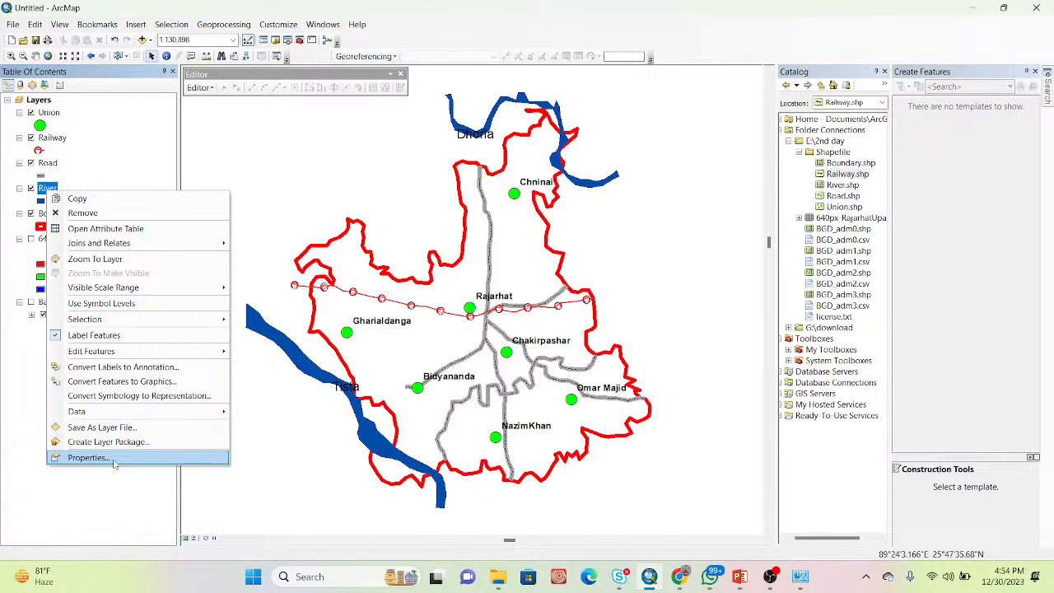
{"action": "left_click", "coordinate": [87, 458]}
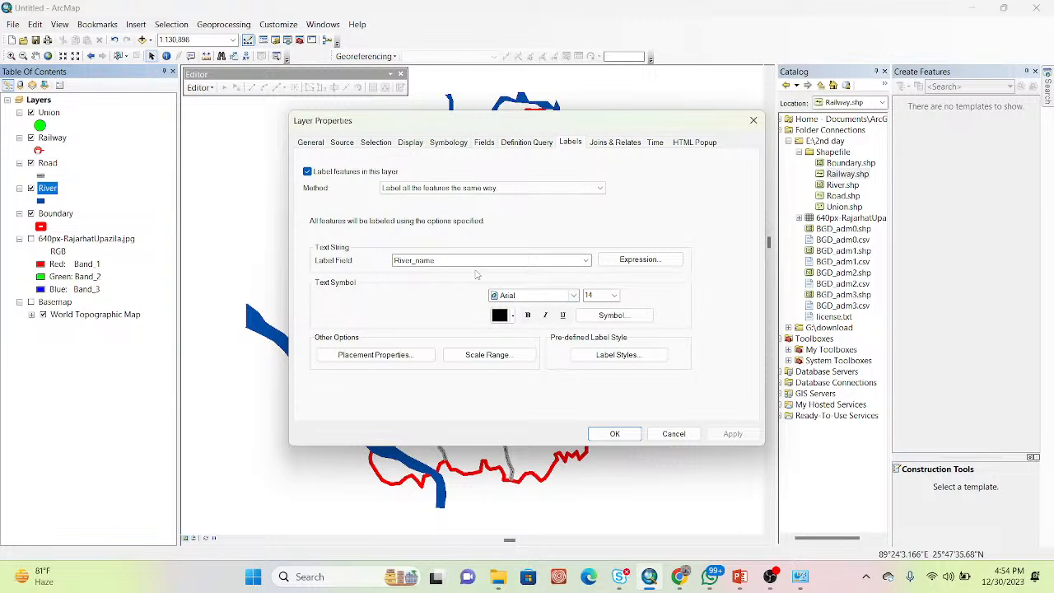
{"action": "left_click", "coordinate": [498, 318]}
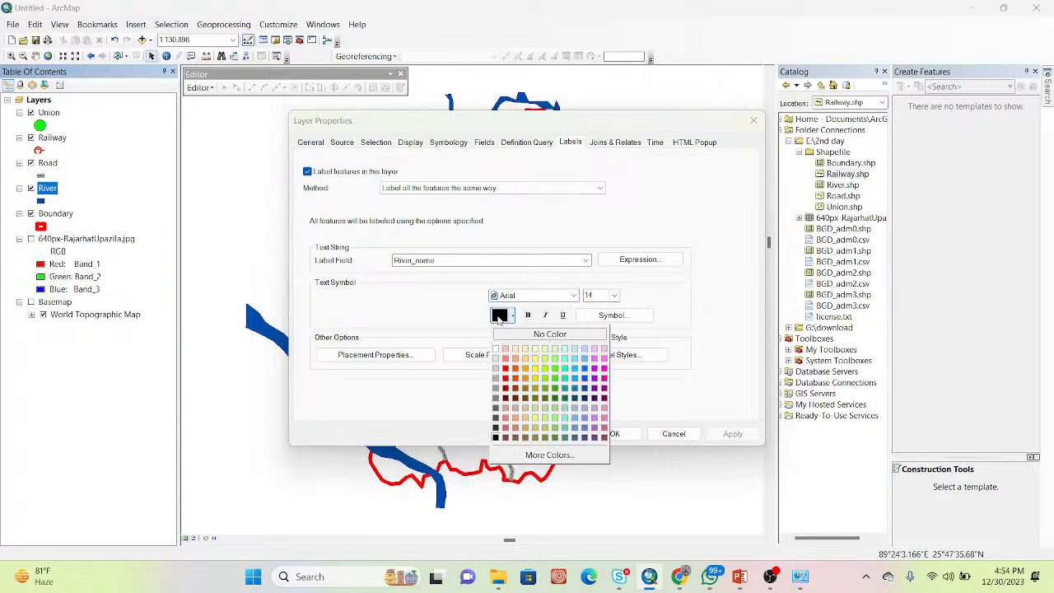
{"action": "left_click", "coordinate": [534, 368]}
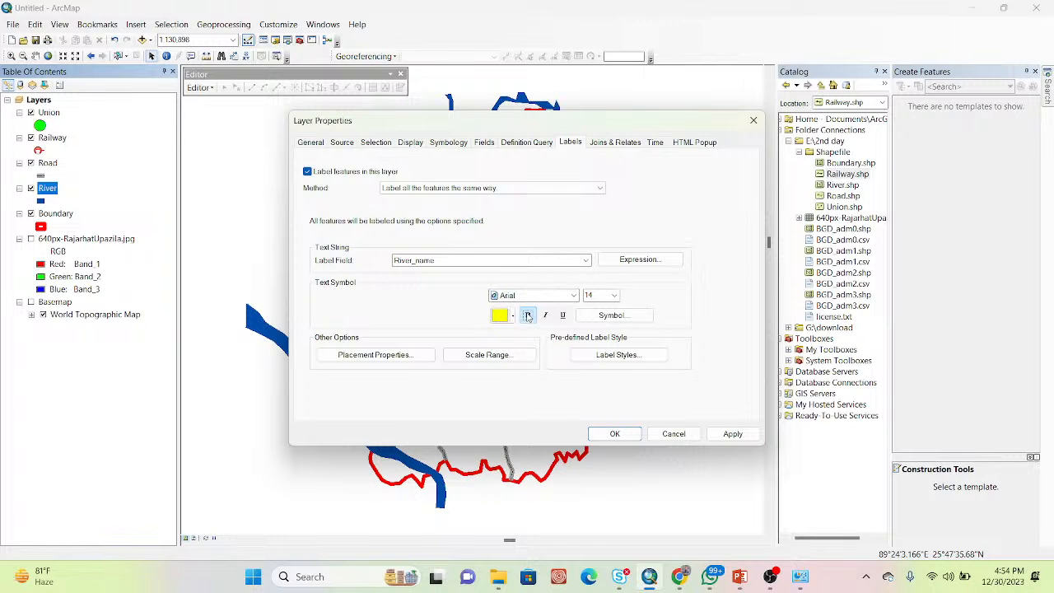
{"action": "left_click", "coordinate": [732, 433]}
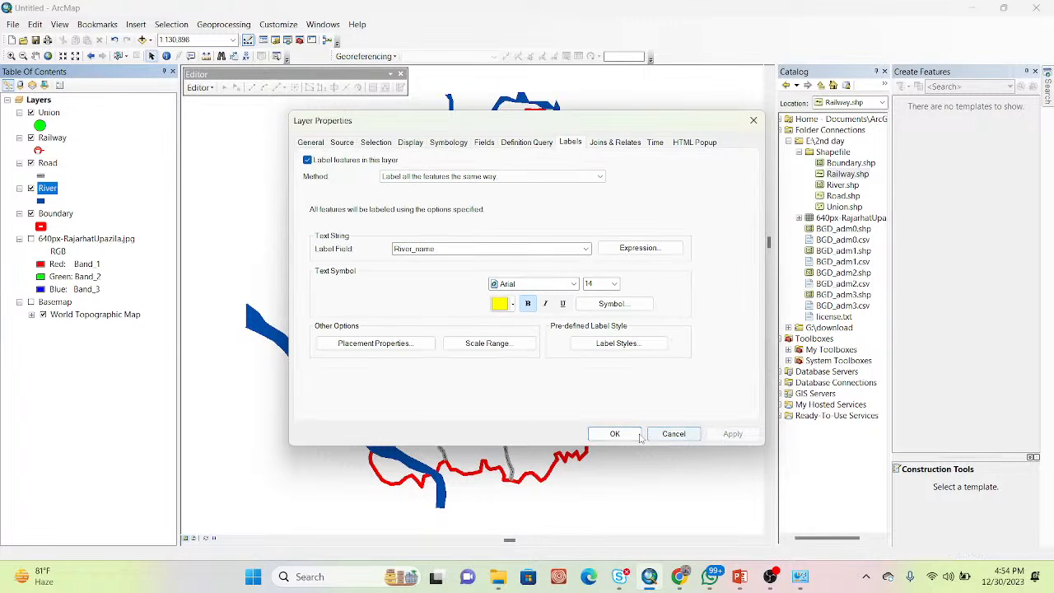
{"action": "left_click", "coordinate": [615, 434]}
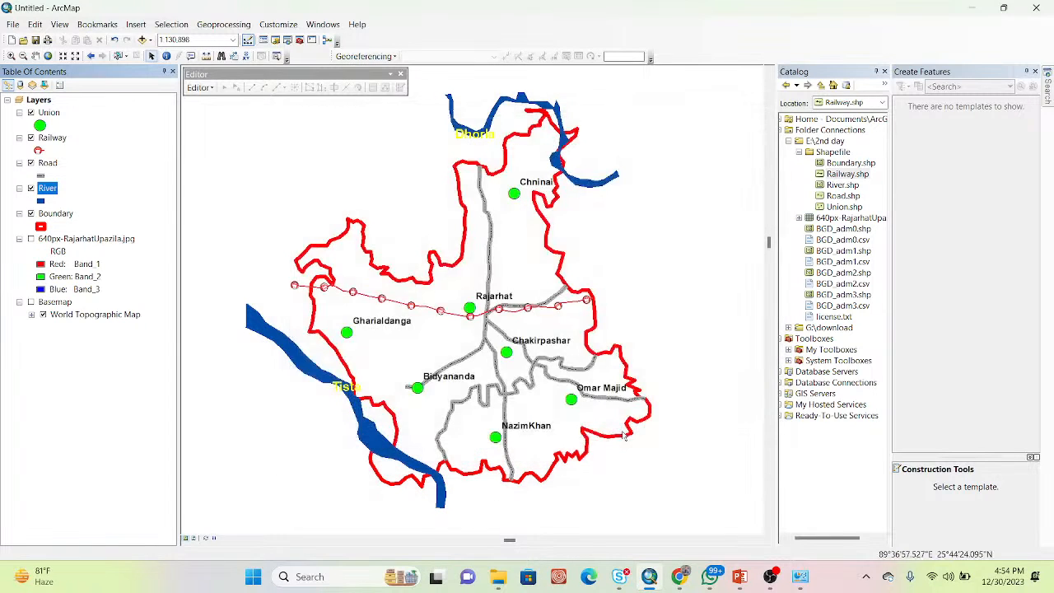
Set the Road layer's label field to Road_name and apply the label settings
{"action": "right_click", "coordinate": [48, 164]}
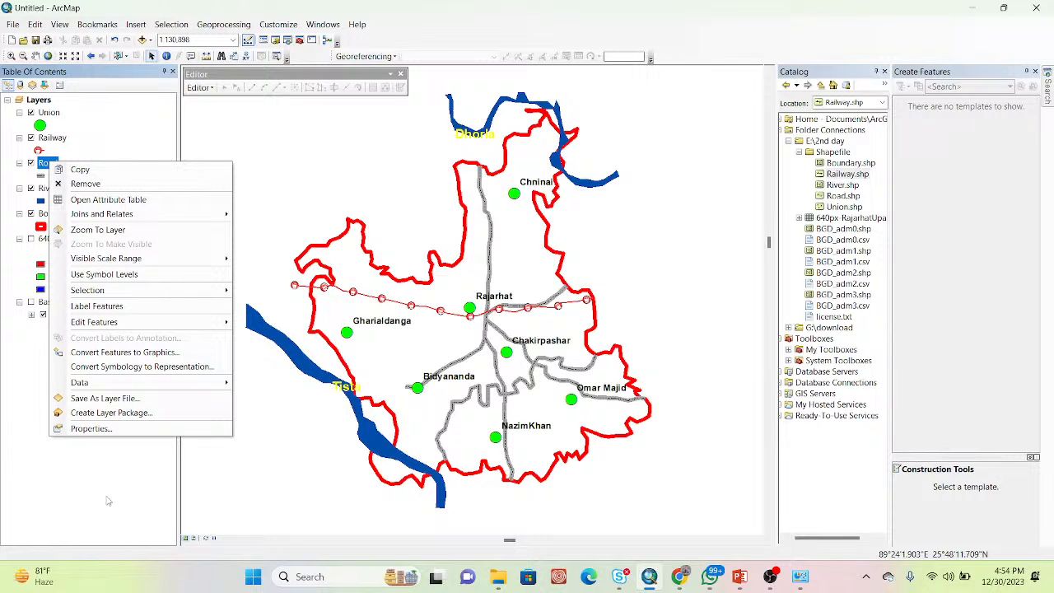
{"action": "left_click", "coordinate": [95, 427]}
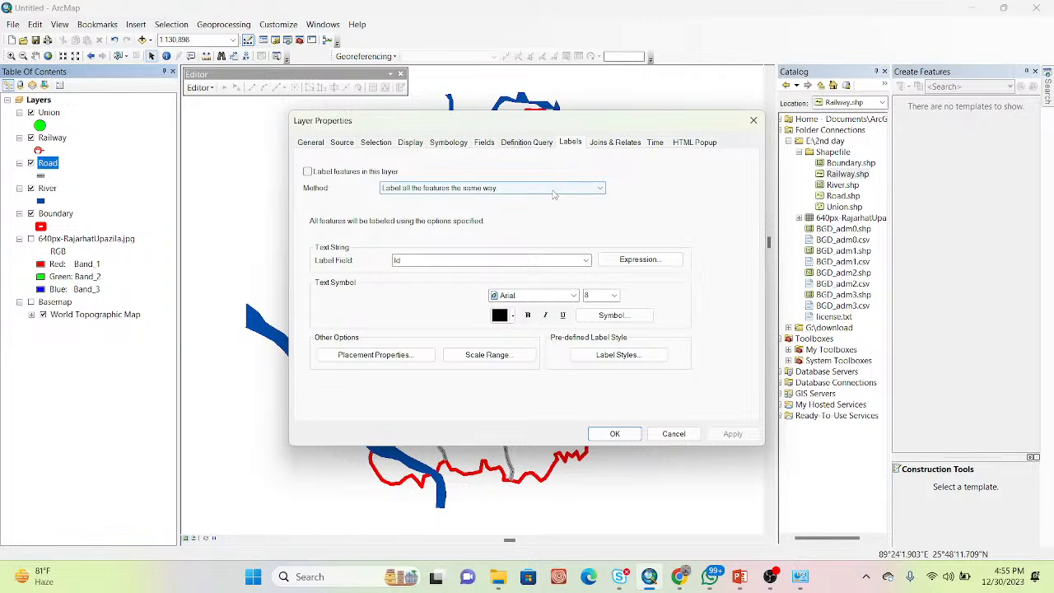
{"action": "left_click", "coordinate": [560, 262]}
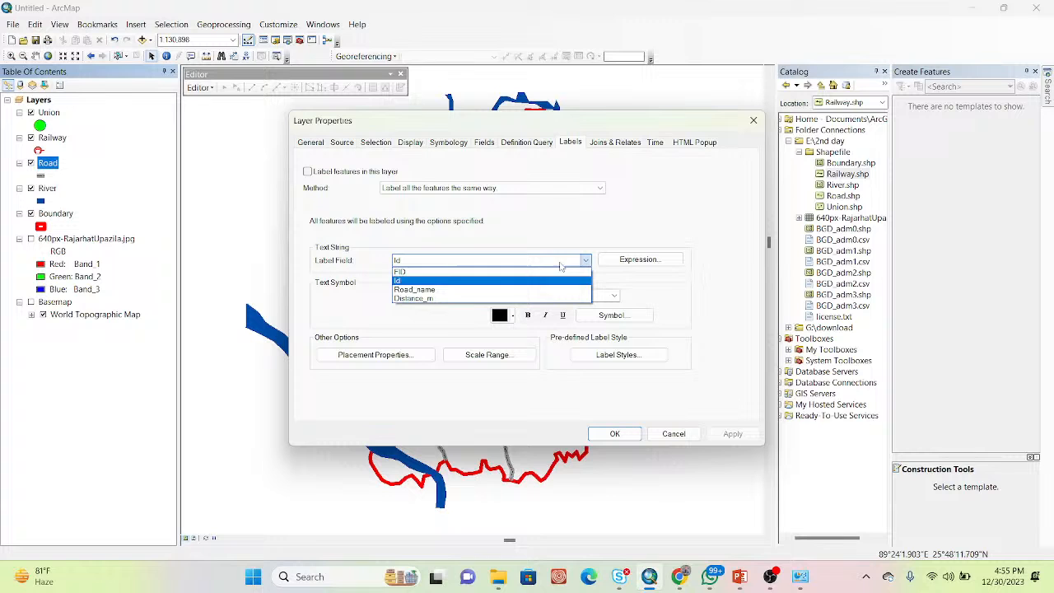
{"action": "left_click", "coordinate": [454, 290]}
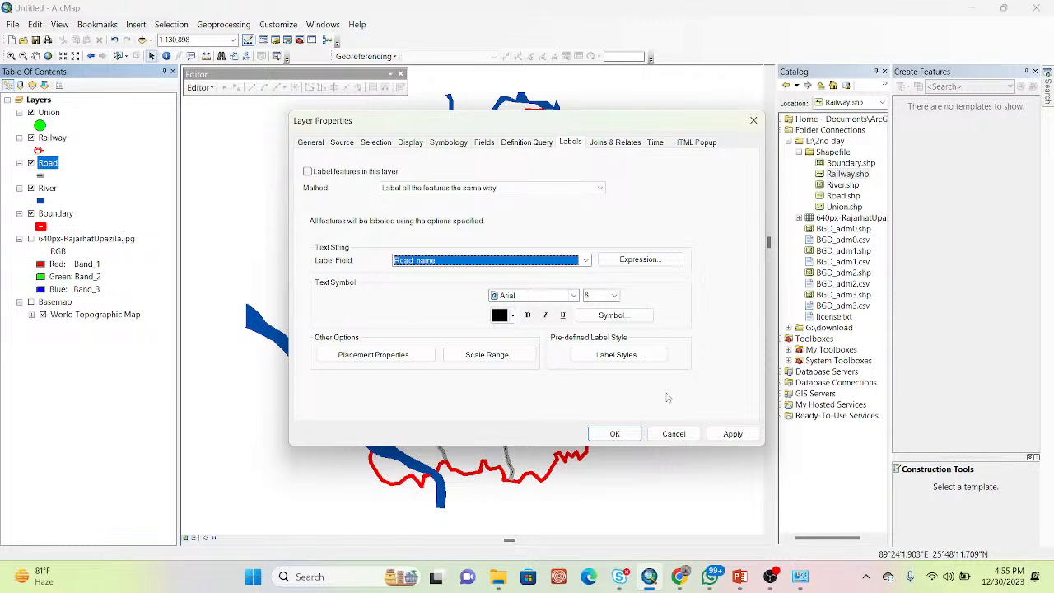
{"action": "left_click", "coordinate": [732, 434]}
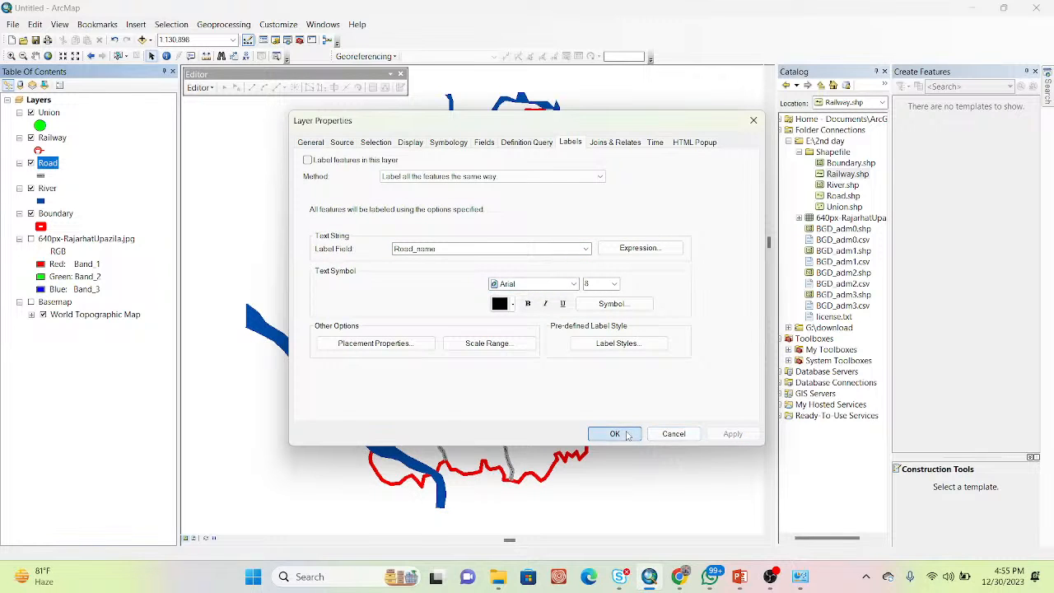
{"action": "left_click", "coordinate": [614, 434]}
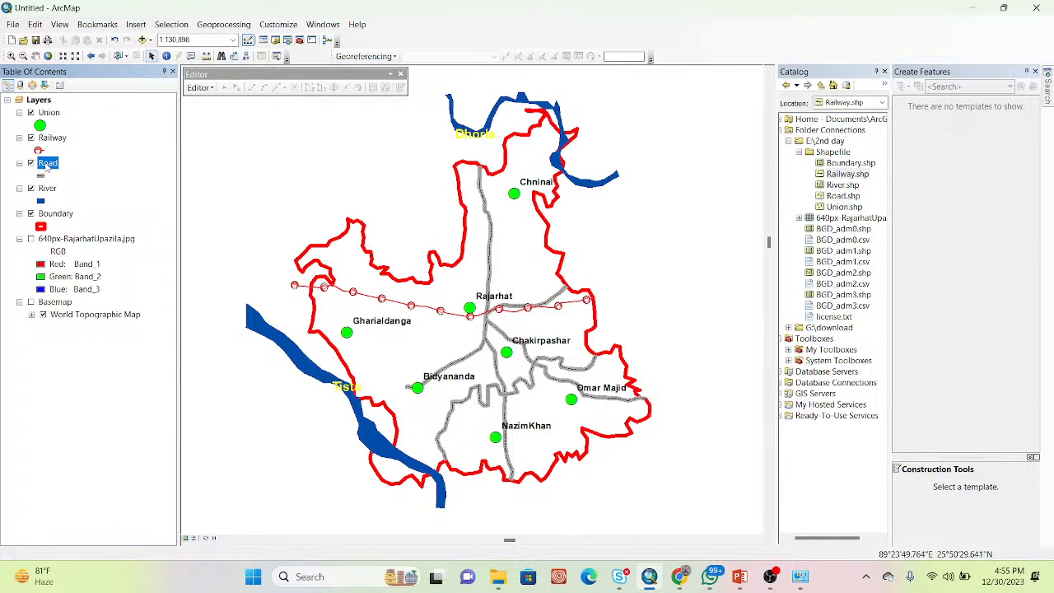
Turn on feature labels for the Road layer and compare the result with the scanned Rajarhat map image
{"action": "right_click", "coordinate": [47, 167]}
{"action": "left_click", "coordinate": [100, 426]}
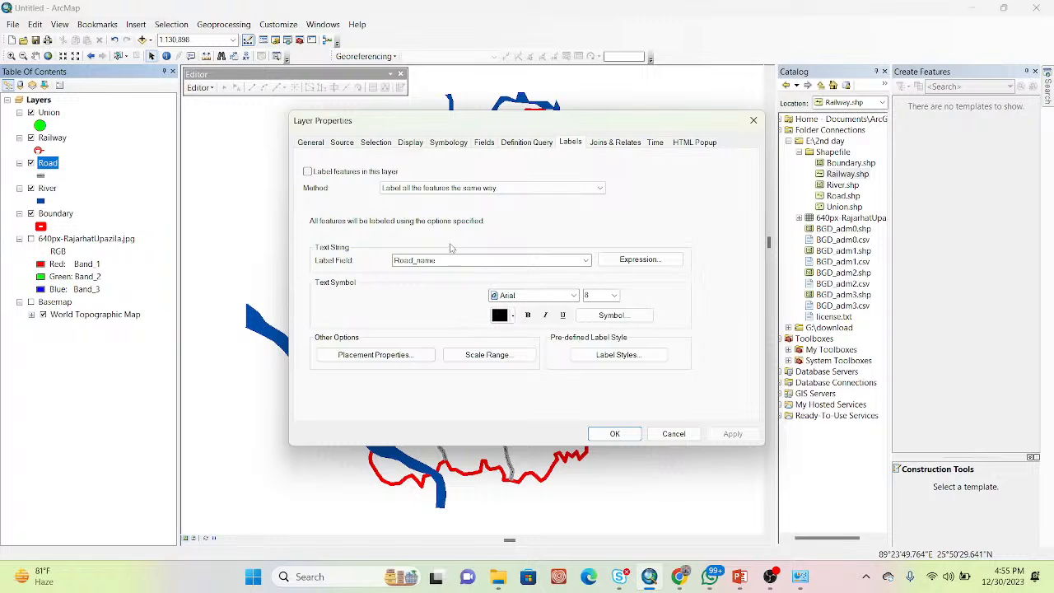
{"action": "left_click", "coordinate": [308, 171]}
{"action": "left_click", "coordinate": [732, 433]}
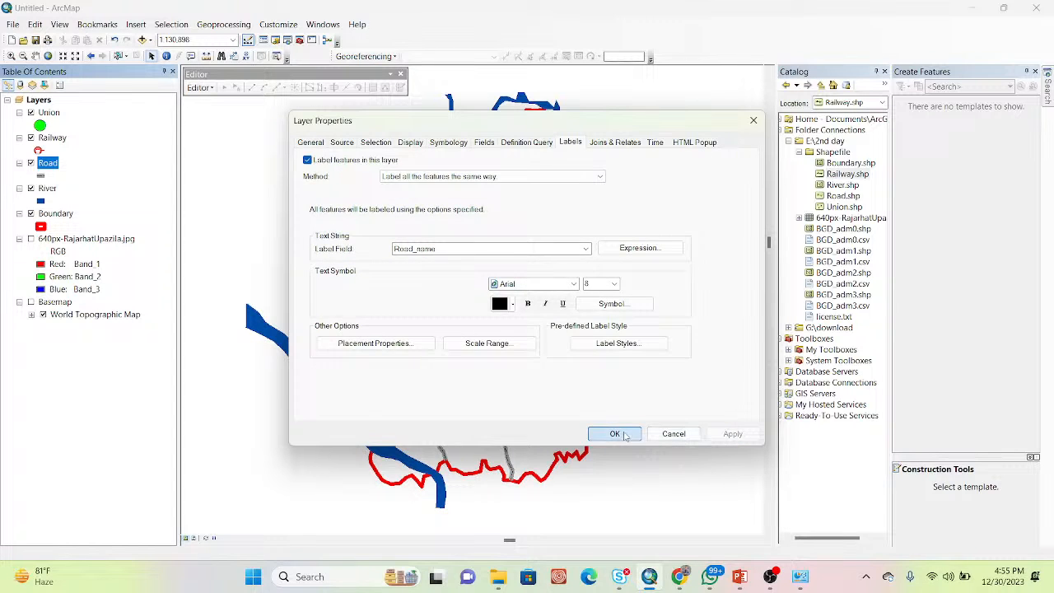
{"action": "left_click", "coordinate": [614, 434]}
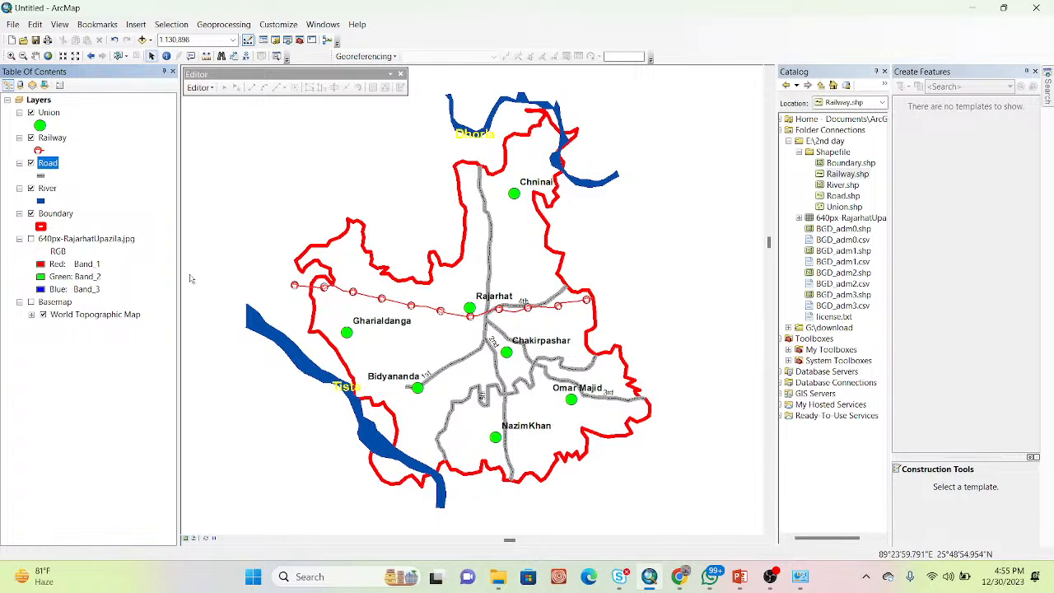
{"action": "left_click", "coordinate": [31, 238]}
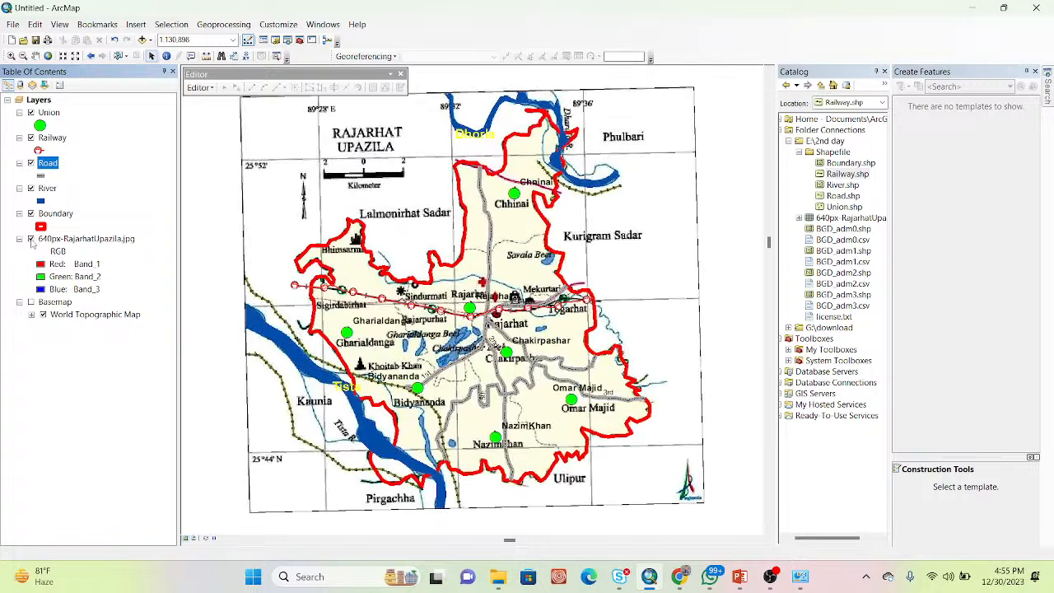
{"action": "left_click", "coordinate": [31, 239]}
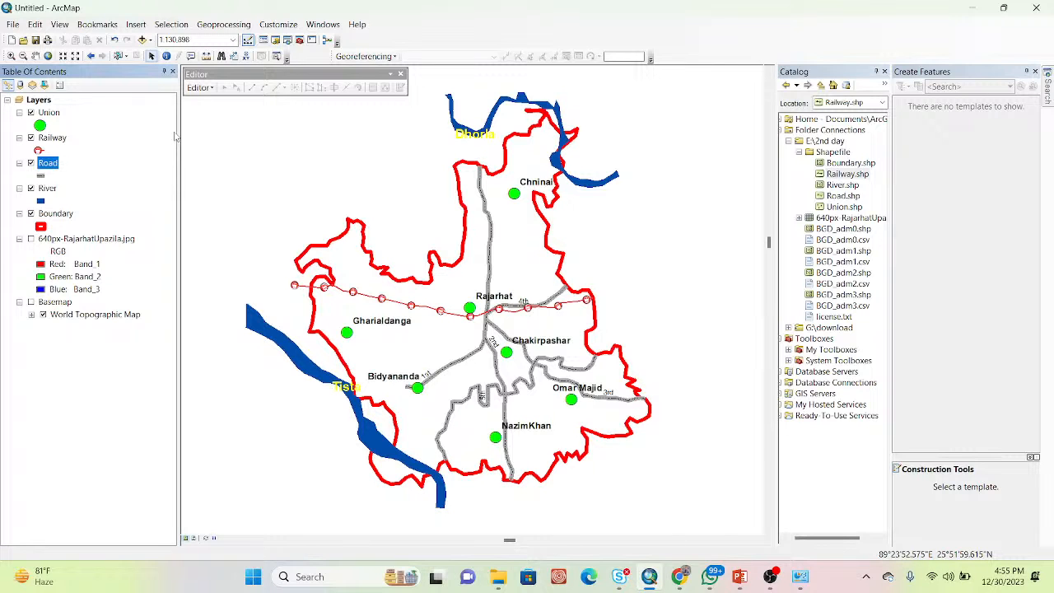
Switch to the page layout and enlarge the data frame at two opposite corners so it nearly fills the page
{"action": "left_click", "coordinate": [58, 25]}
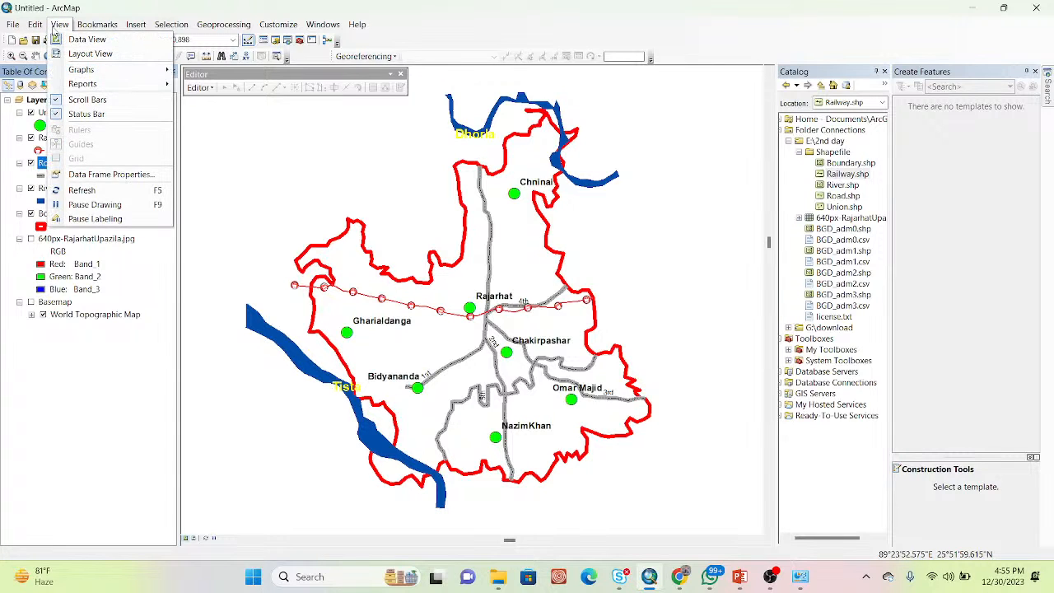
{"action": "left_click", "coordinate": [83, 54]}
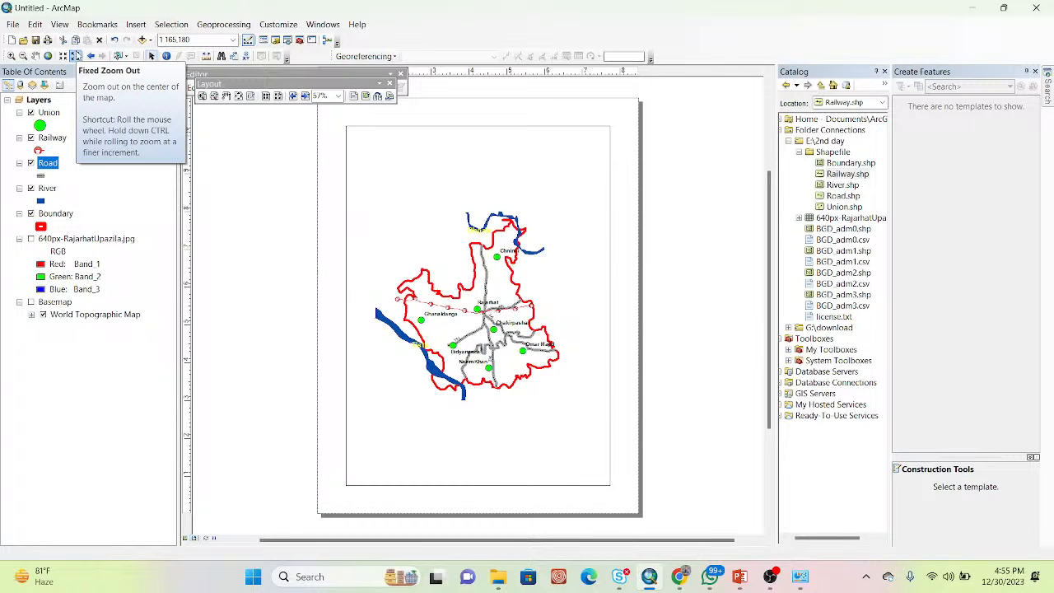
{"action": "left_click", "coordinate": [390, 84]}
{"action": "left_click", "coordinate": [419, 151]}
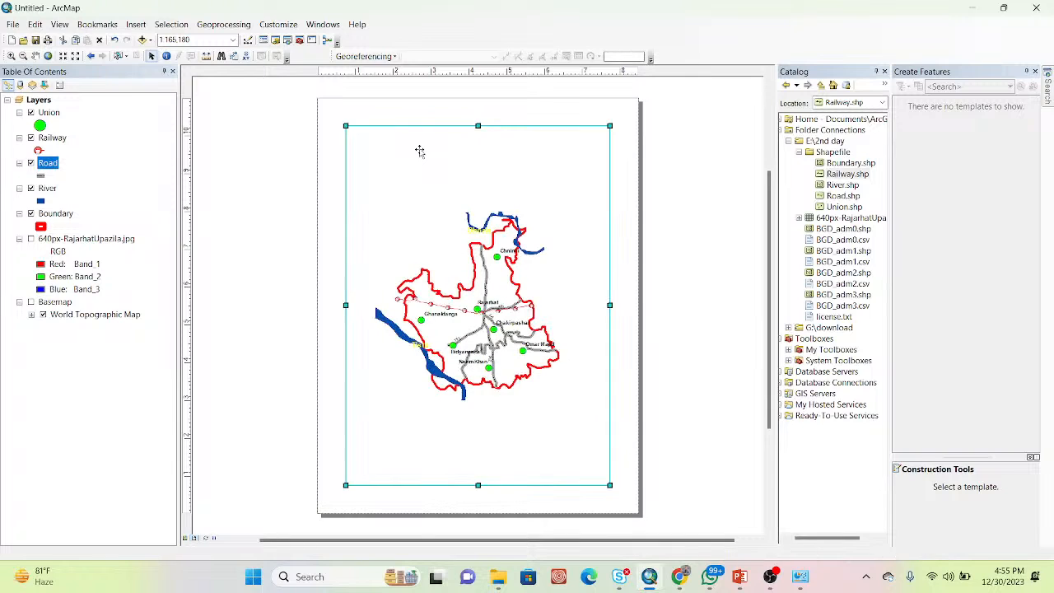
{"action": "left_click_drag", "start_coordinate": [345, 125], "coordinate": [325, 108]}
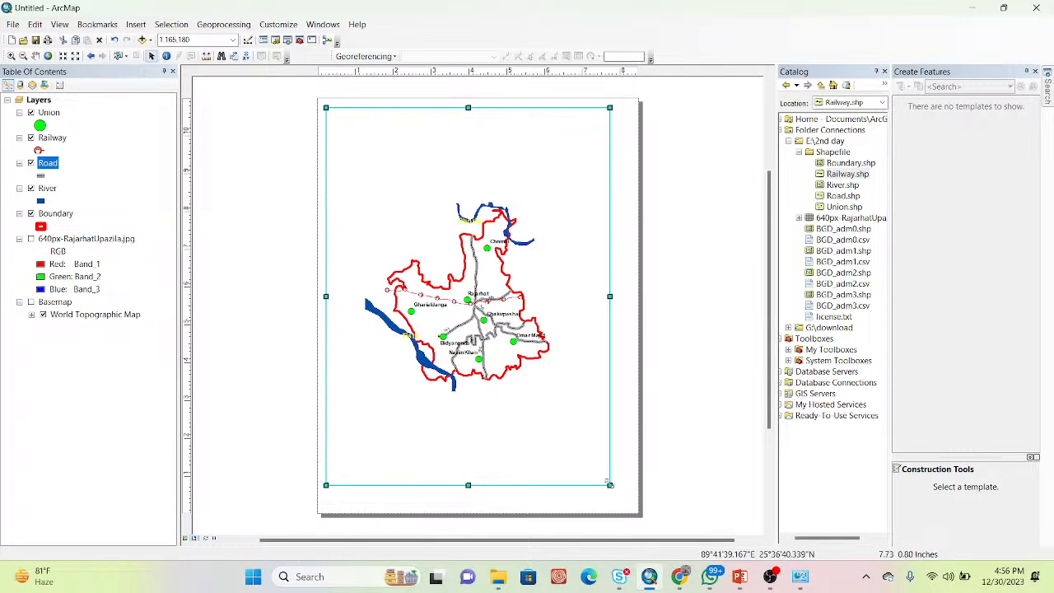
{"action": "left_click_drag", "start_coordinate": [610, 485], "coordinate": [633, 503]}
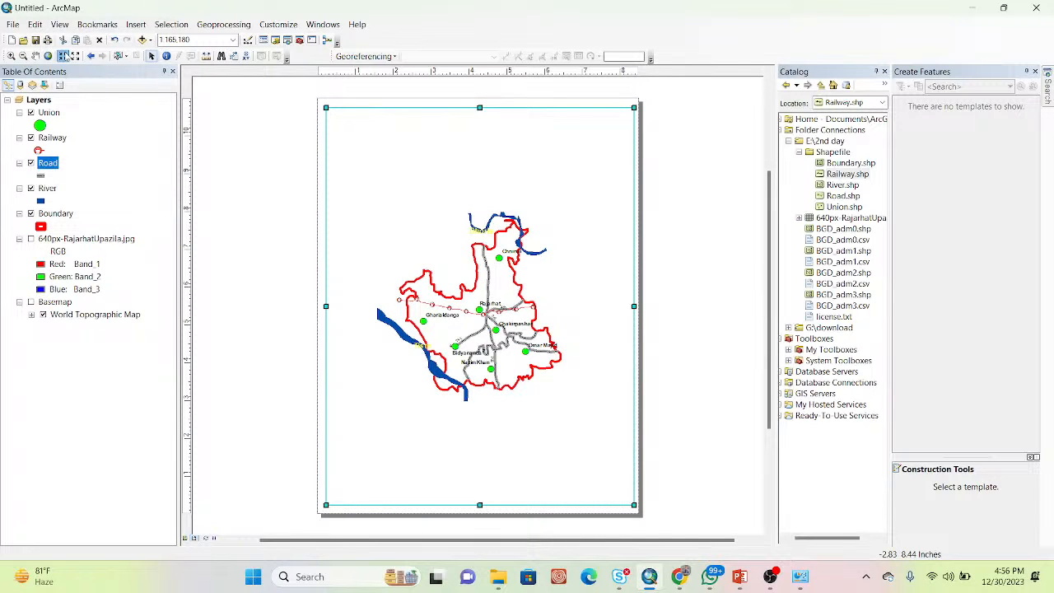
Enlarge the map to 1:100,000 and shift it toward the upper left within the data frame
{"action": "left_click", "coordinate": [63, 55]}
{"action": "left_click", "coordinate": [63, 55]}
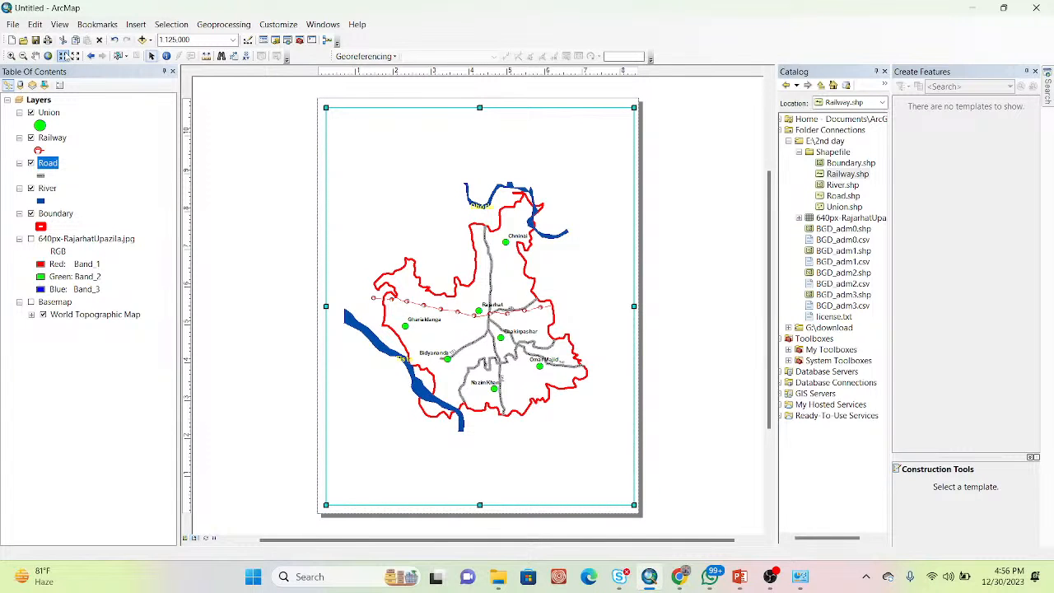
{"action": "left_click", "coordinate": [62, 55]}
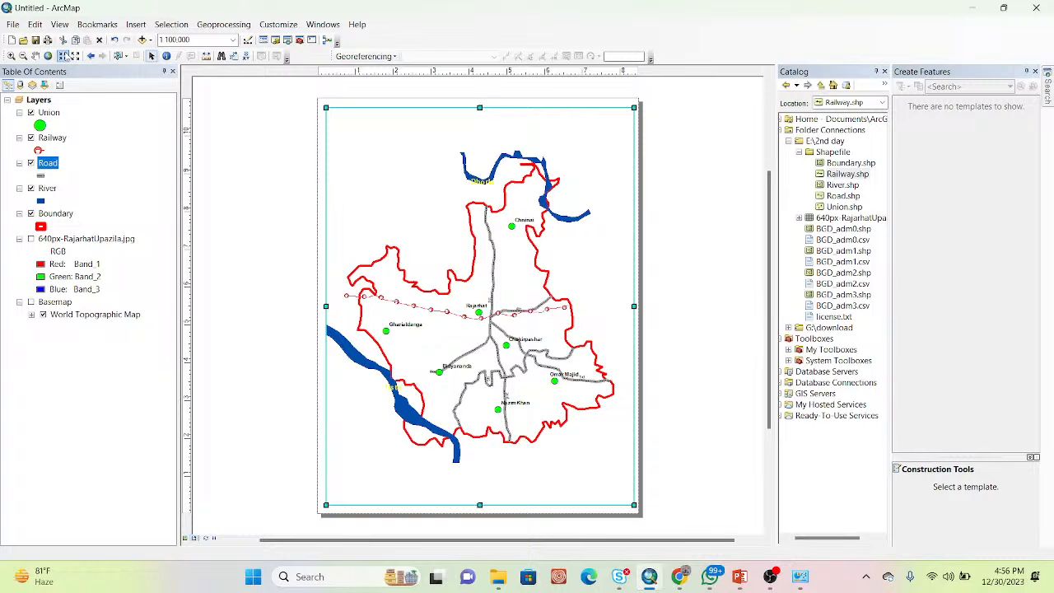
{"action": "left_click", "coordinate": [35, 56]}
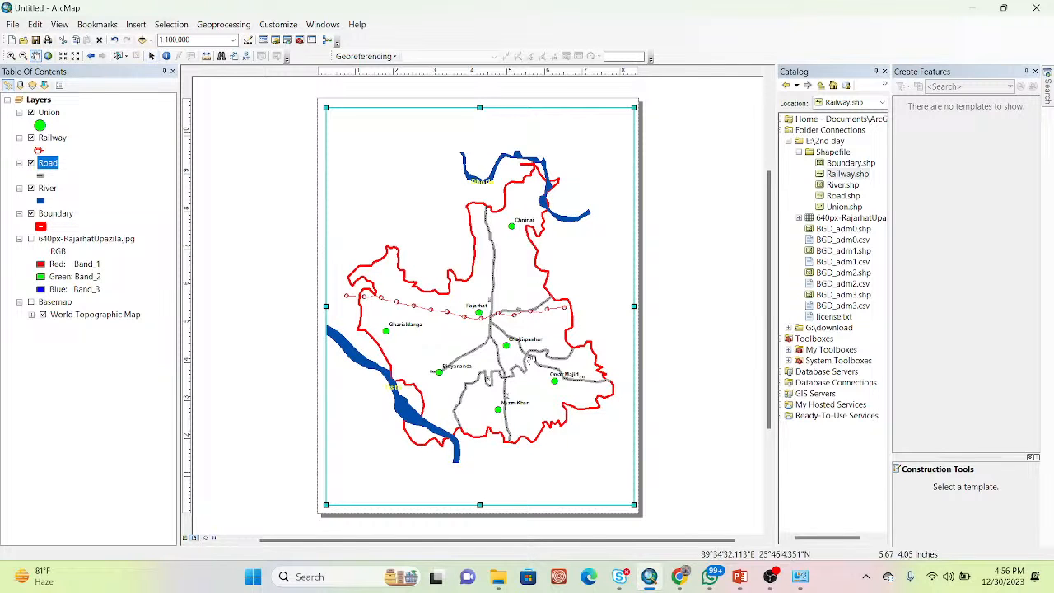
{"action": "left_click_drag", "start_coordinate": [505, 363], "coordinate": [479, 304]}
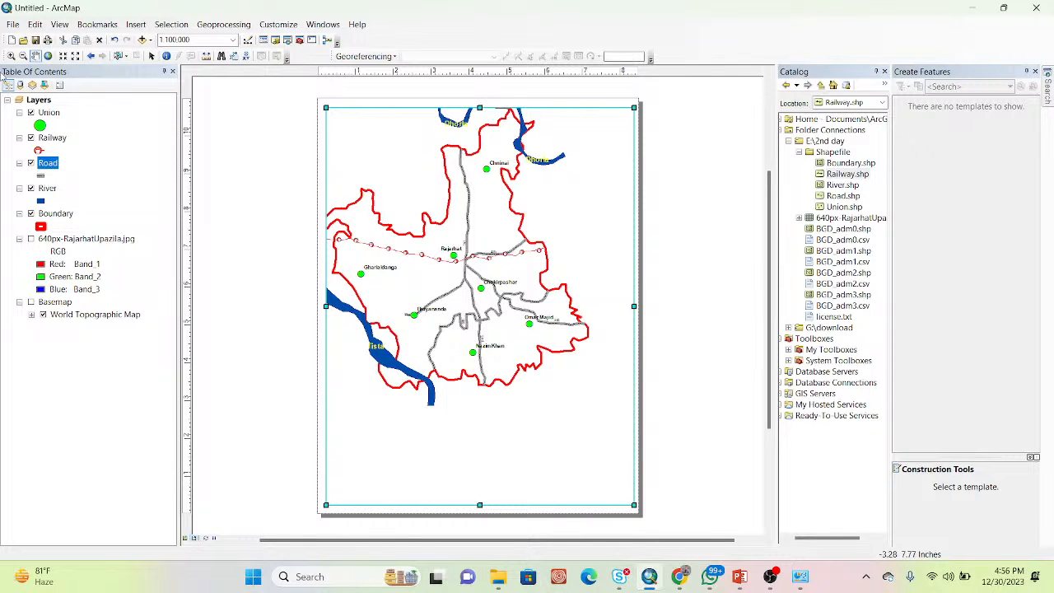
Set a custom map page size of 12 by 13 inches, independent of the printer paper settings
{"action": "left_click", "coordinate": [12, 25]}
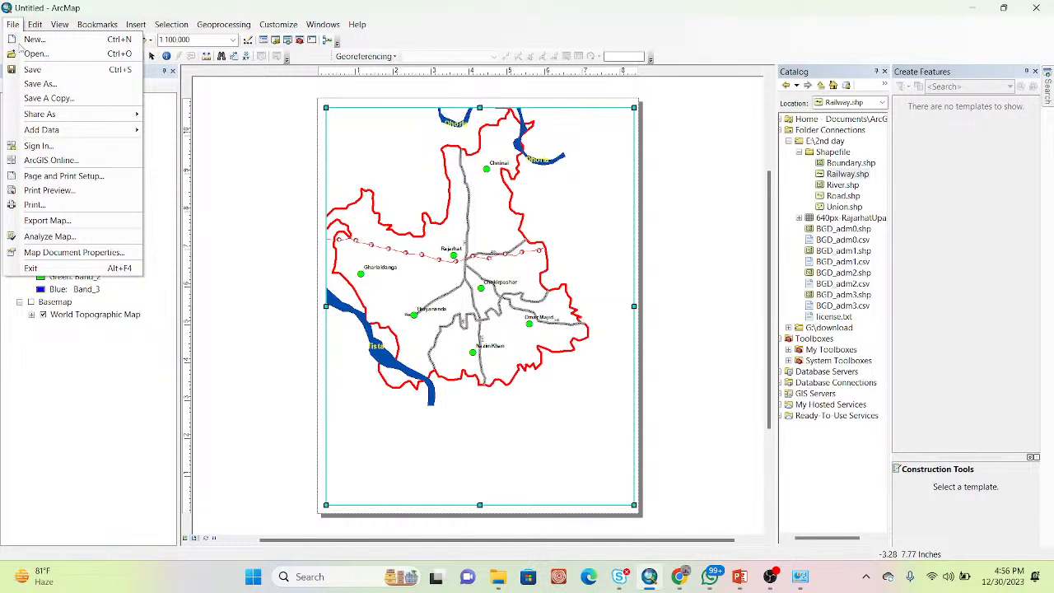
{"action": "left_click", "coordinate": [45, 176]}
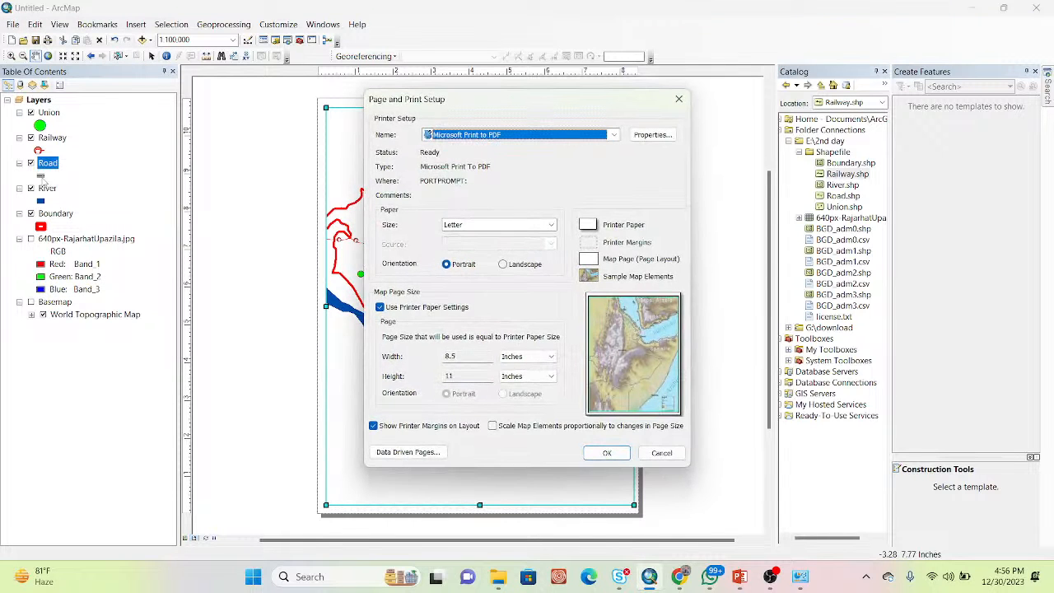
{"action": "left_click", "coordinate": [379, 306]}
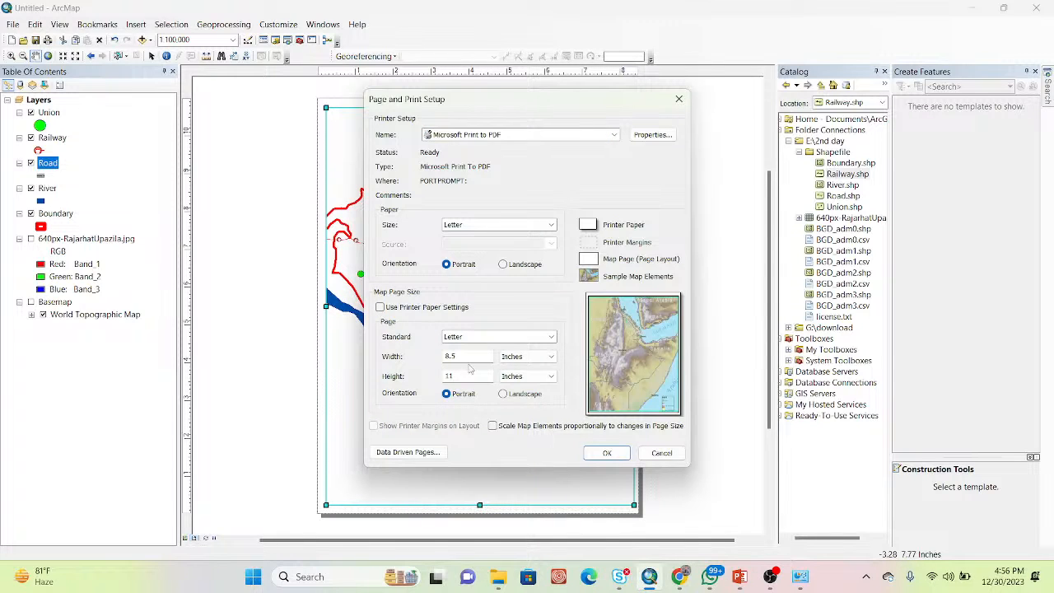
{"action": "left_click_drag", "start_coordinate": [468, 356], "coordinate": [406, 355]}
{"action": "type", "text": "12"}
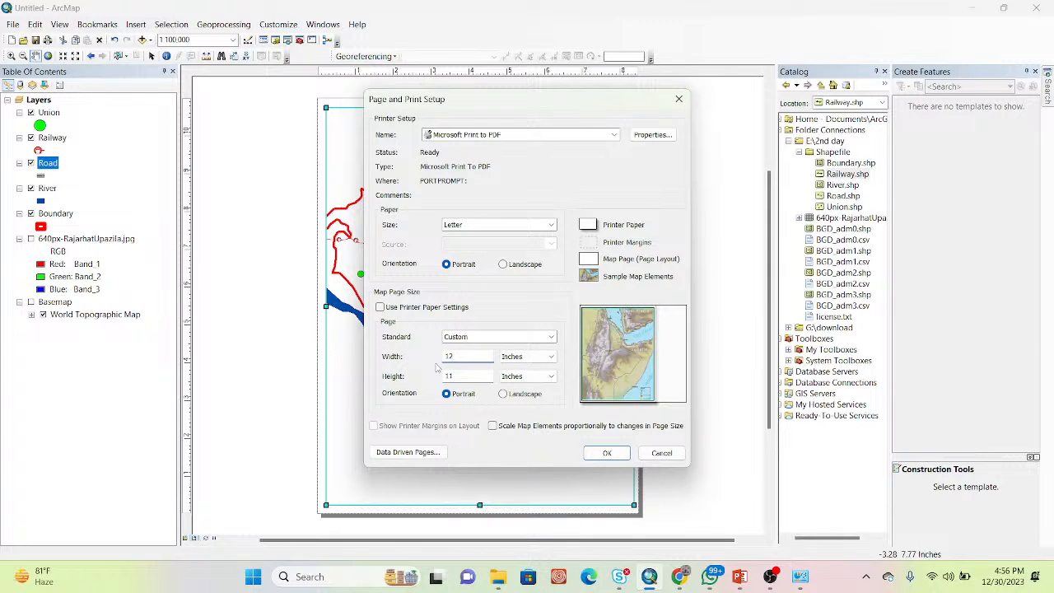
{"action": "left_click_drag", "start_coordinate": [465, 375], "coordinate": [417, 377]}
{"action": "type", "text": "13"}
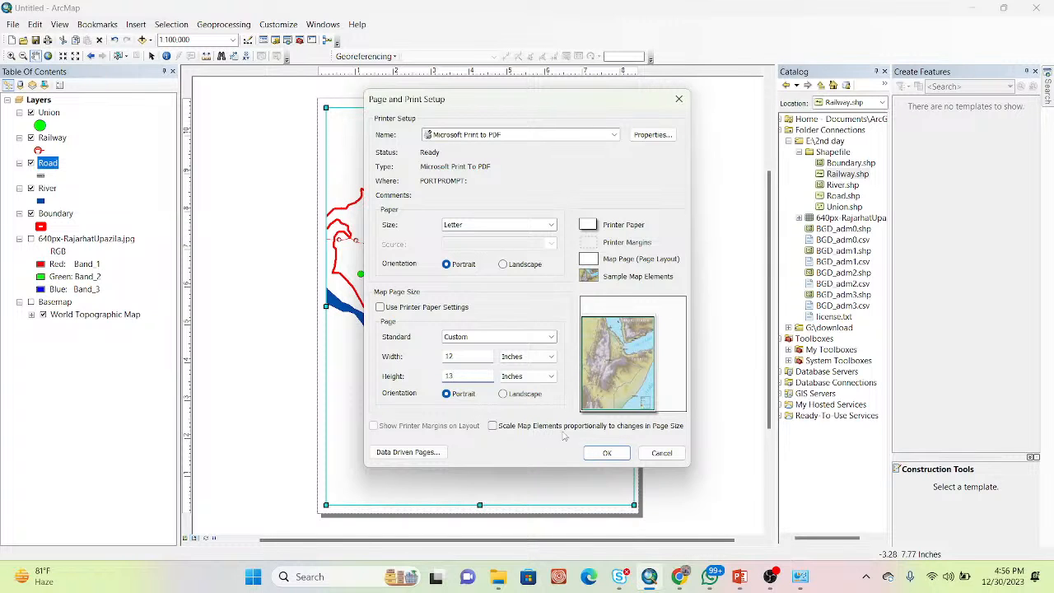
{"action": "left_click", "coordinate": [606, 453]}
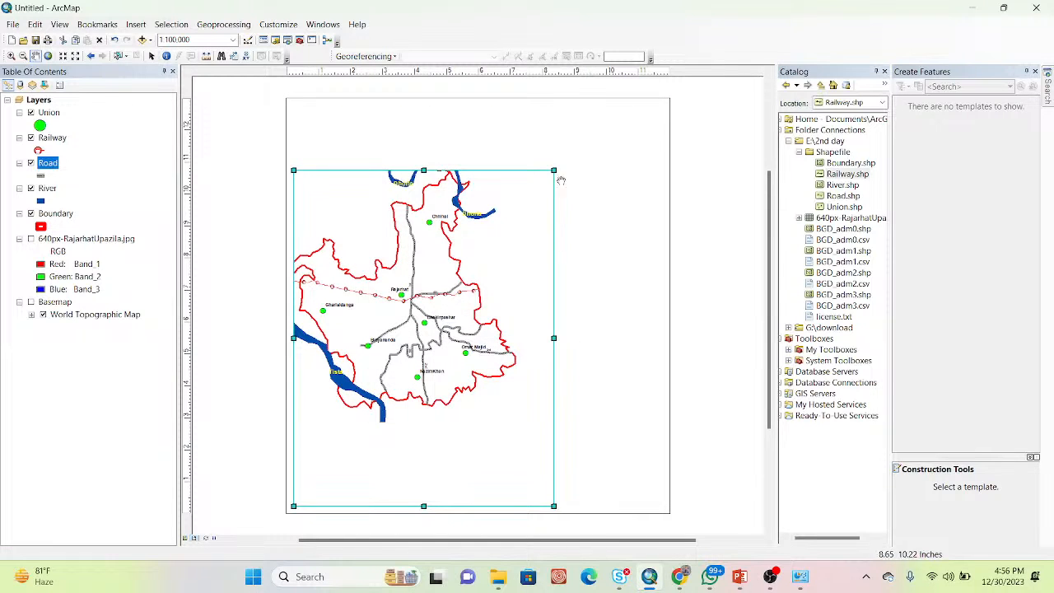
Stretch the data frame to fill the resized page and centre the map in it at 1:80,000
{"action": "left_click", "coordinate": [152, 55]}
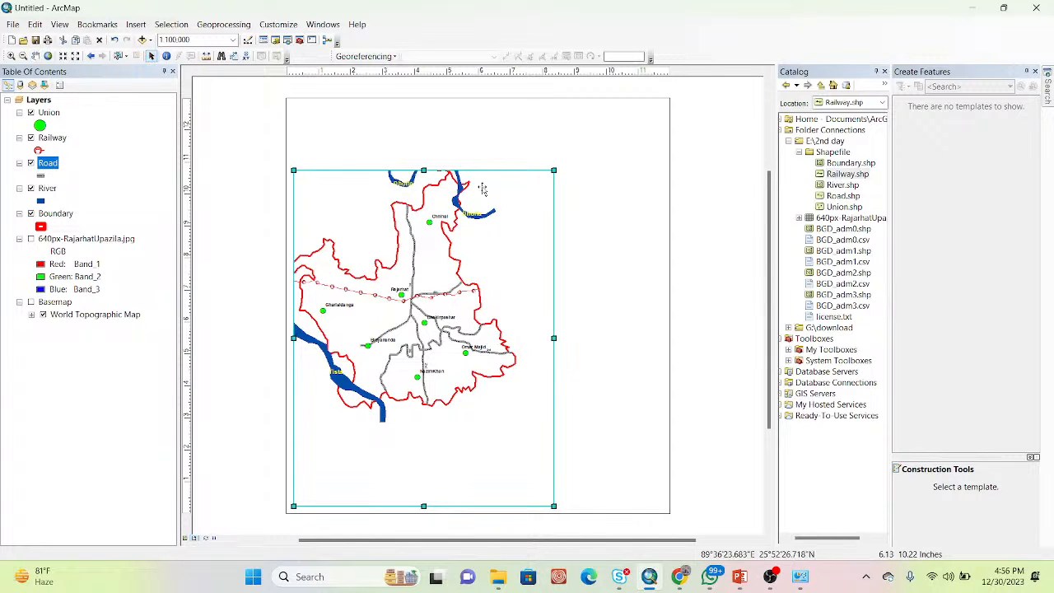
{"action": "left_click_drag", "start_coordinate": [553, 170], "coordinate": [660, 112]}
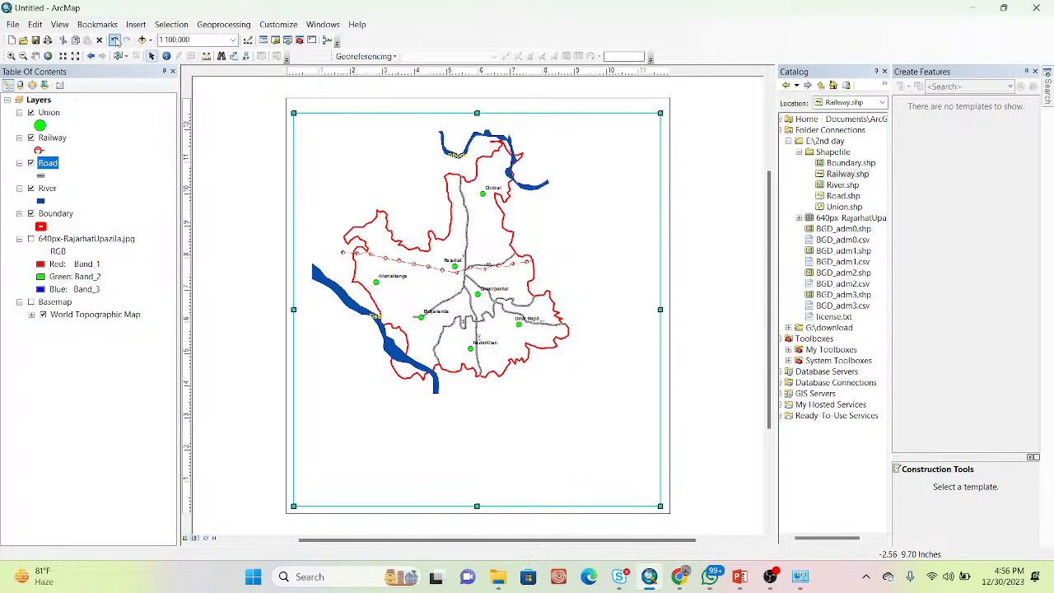
{"action": "left_click", "coordinate": [36, 56]}
{"action": "left_click_drag", "start_coordinate": [487, 232], "coordinate": [515, 264]}
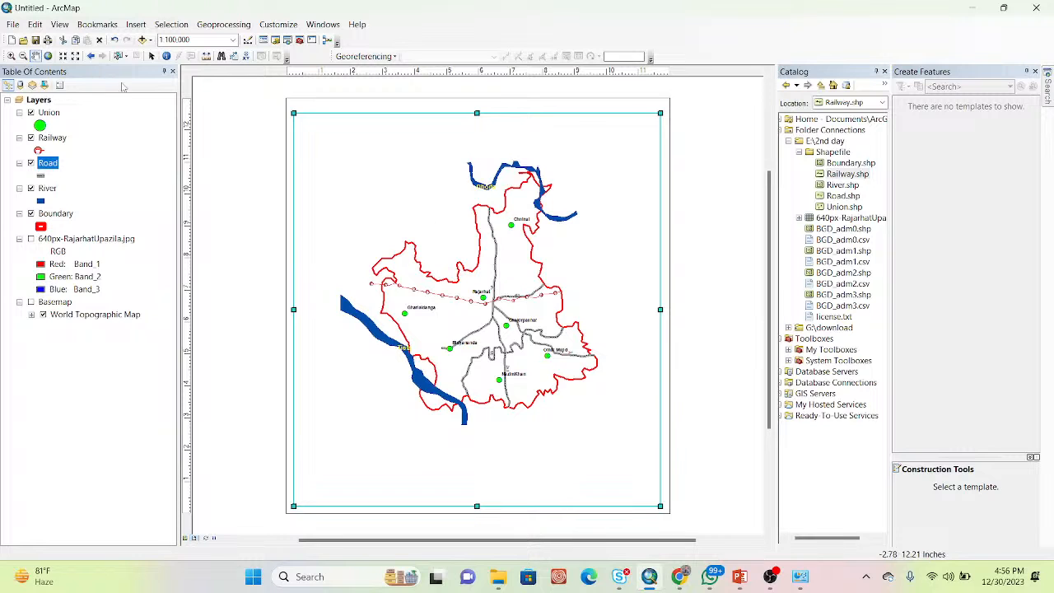
{"action": "left_click", "coordinate": [63, 55]}
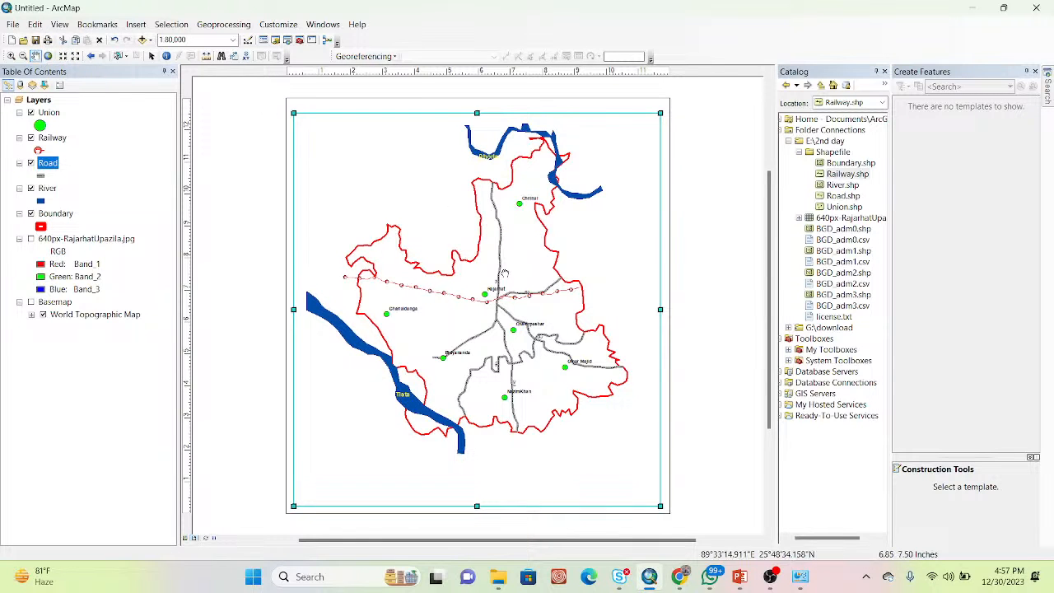
{"action": "left_click_drag", "start_coordinate": [505, 273], "coordinate": [513, 294]}
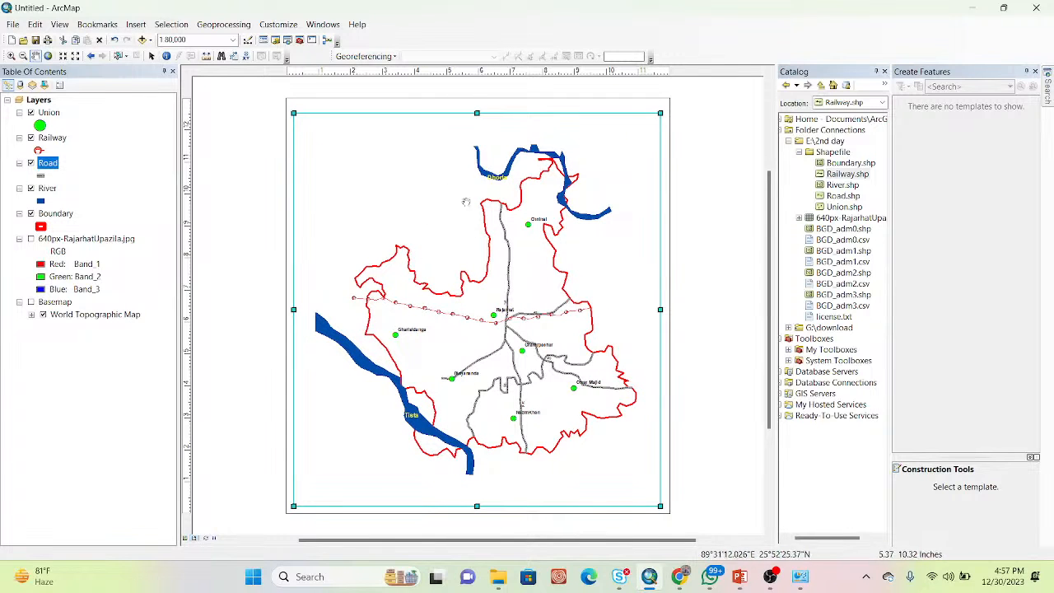
Insert the map title "Rajarhat upazaila" and place it in the upper-left corner of the data frame
{"action": "left_click", "coordinate": [136, 25]}
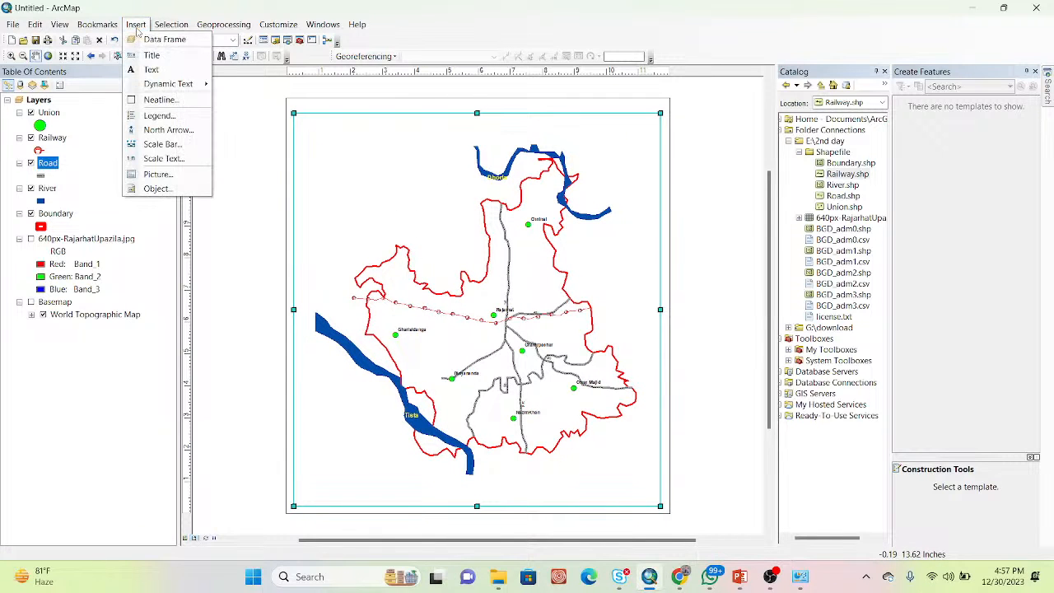
{"action": "left_click", "coordinate": [150, 54]}
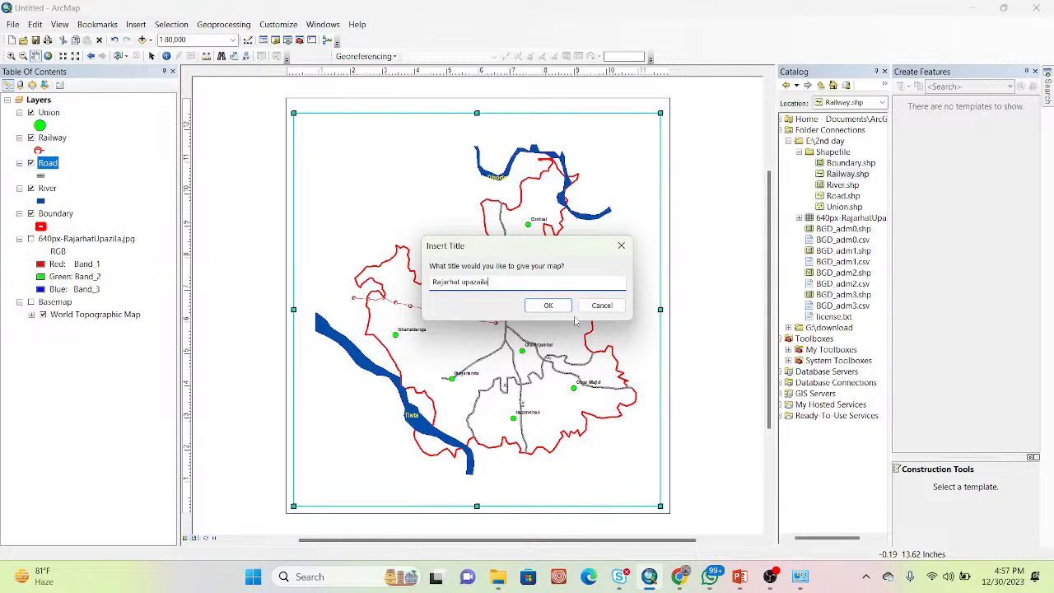
{"action": "left_click", "coordinate": [546, 304]}
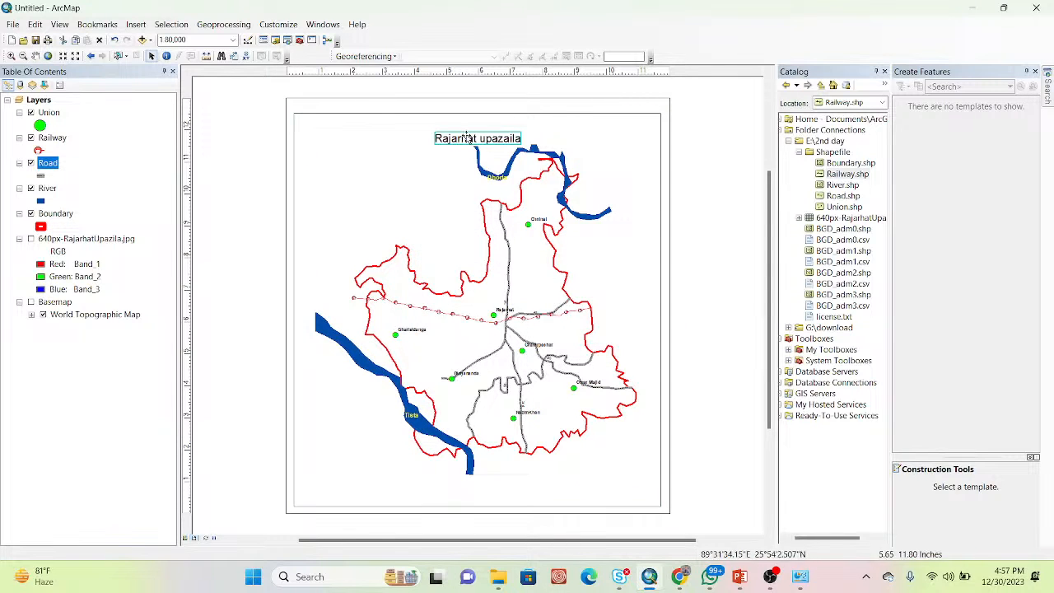
{"action": "left_click_drag", "start_coordinate": [466, 139], "coordinate": [333, 127]}
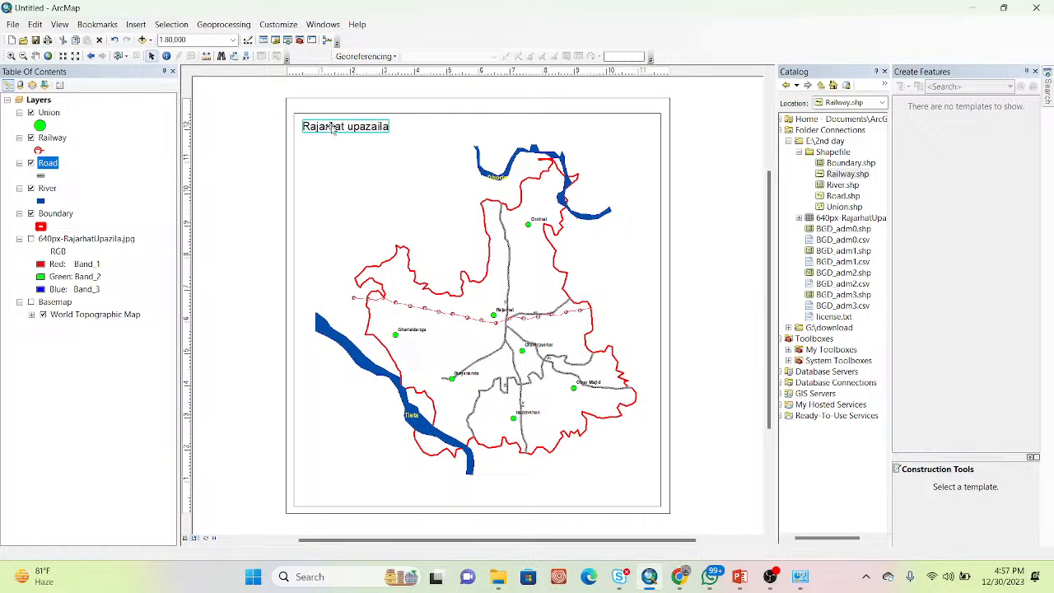
Format the map title as 48-point bold and reposition it inside the upper-left corner of the data frame
{"action": "left_click", "coordinate": [333, 128]}
{"action": "double_click", "coordinate": [332, 128]}
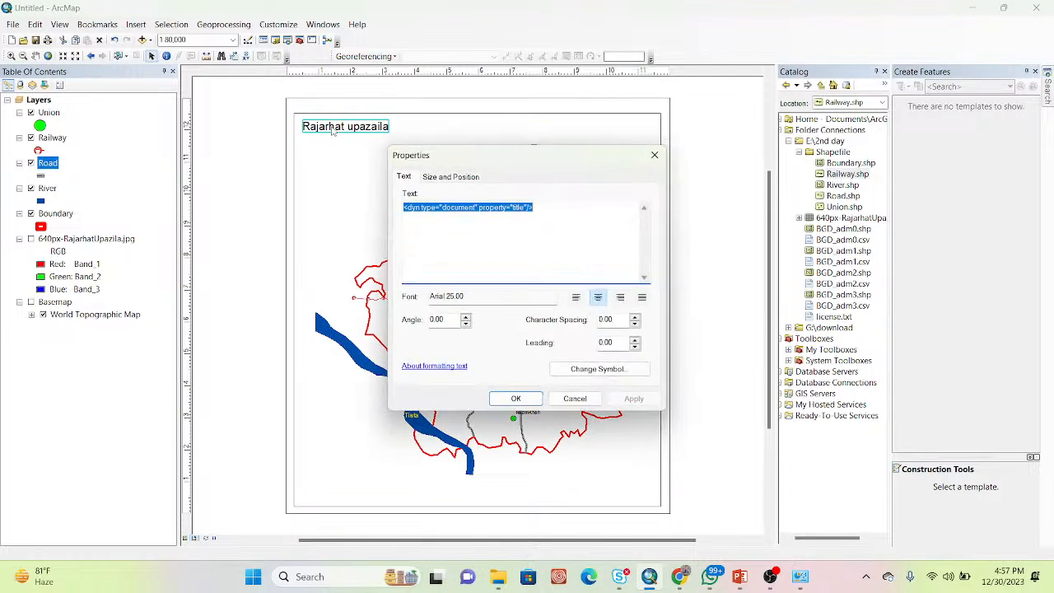
{"action": "left_click", "coordinate": [613, 372]}
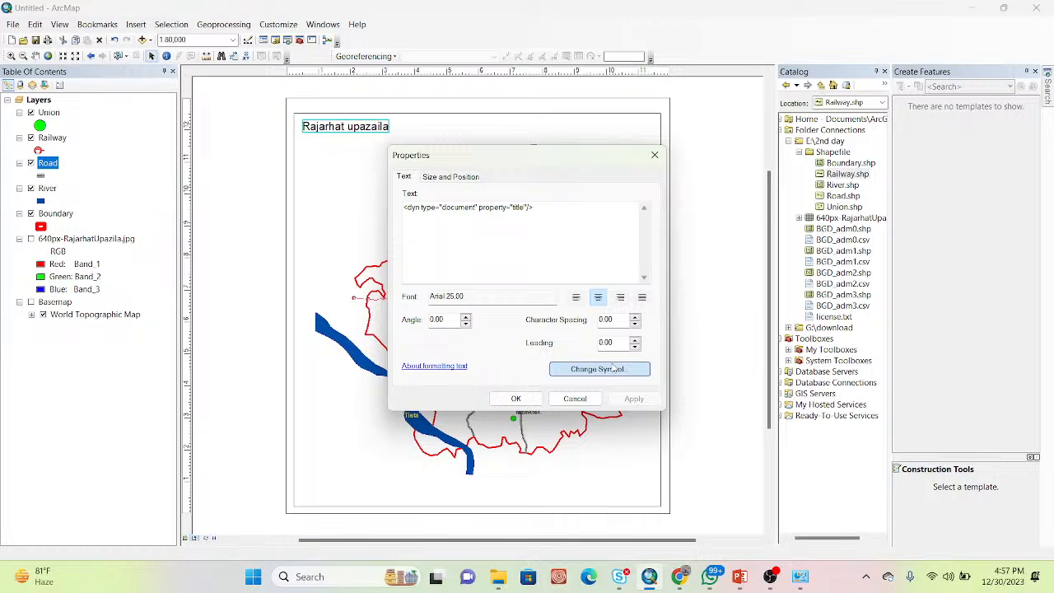
{"action": "left_click", "coordinate": [591, 371]}
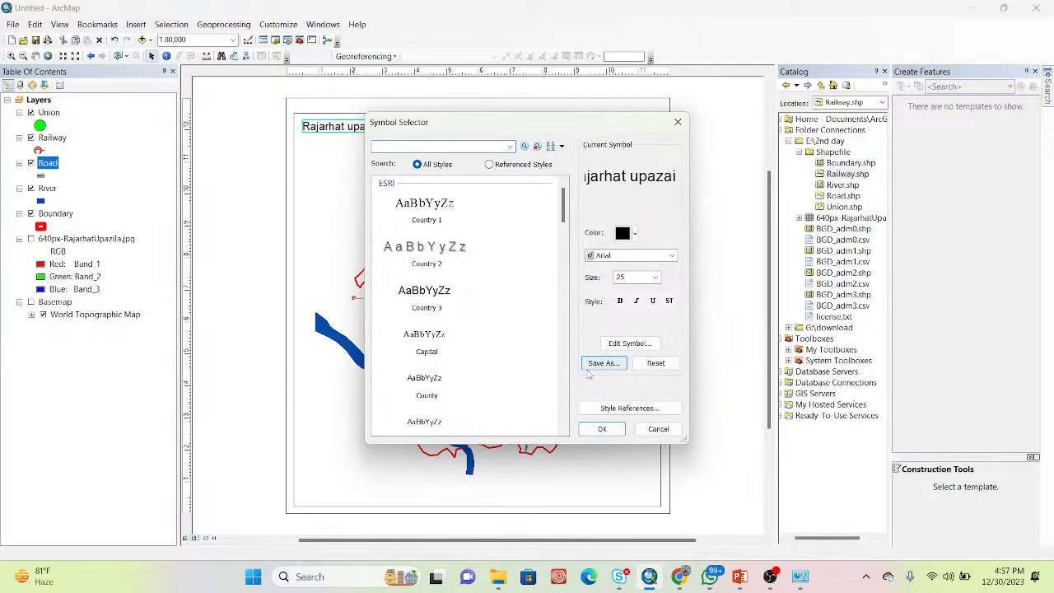
{"action": "left_click", "coordinate": [655, 278]}
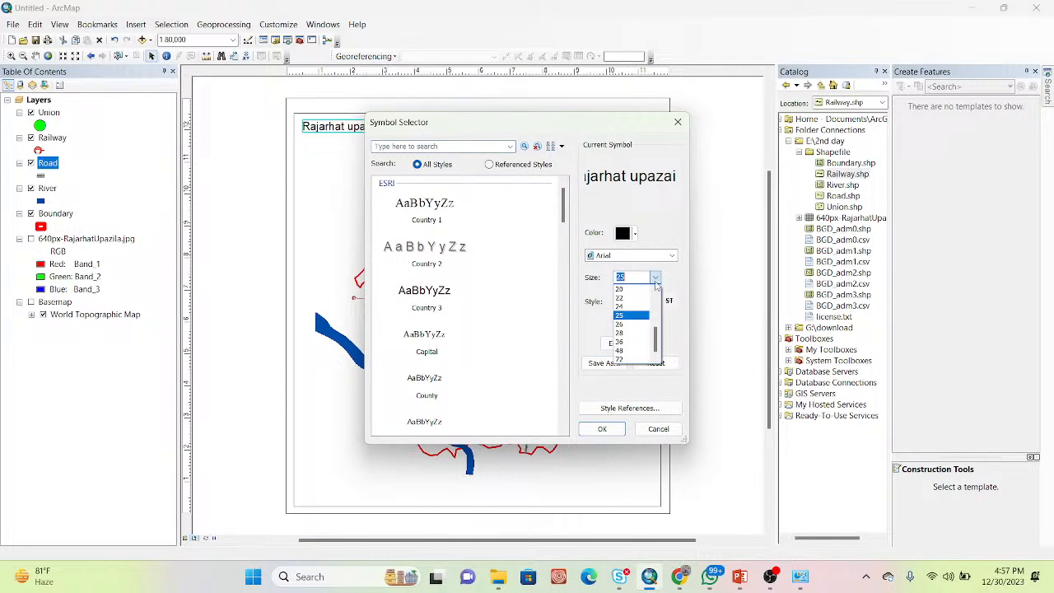
{"action": "left_click", "coordinate": [631, 352]}
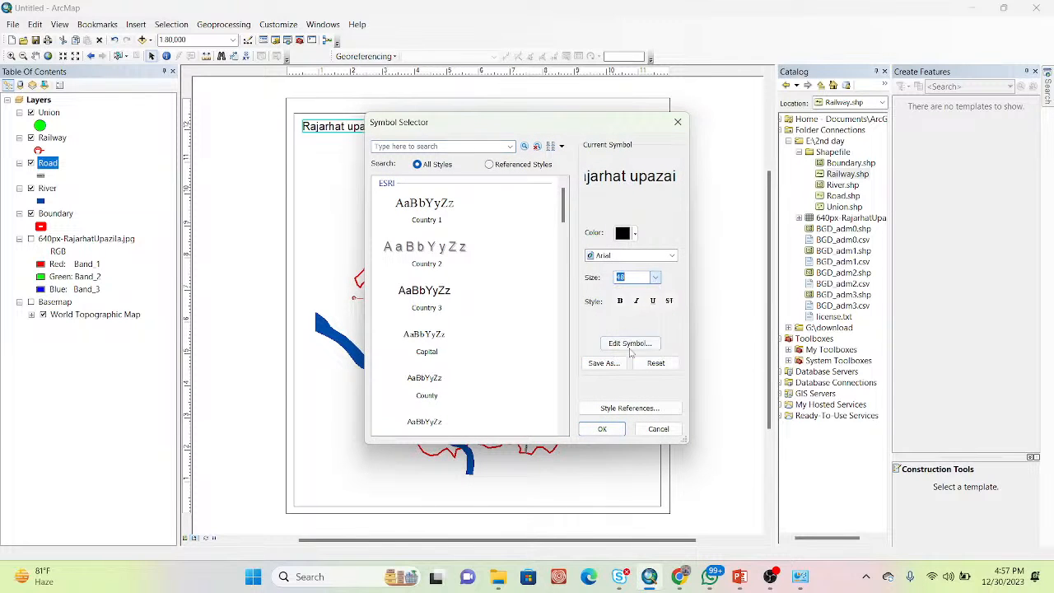
{"action": "left_click", "coordinate": [619, 301]}
{"action": "left_click", "coordinate": [602, 429]}
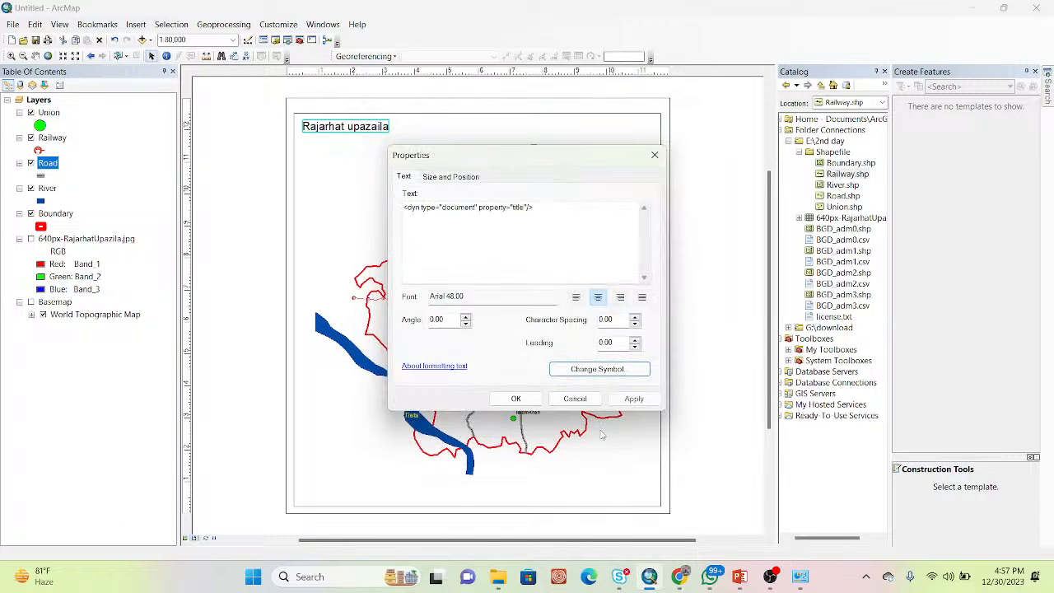
{"action": "left_click", "coordinate": [632, 399]}
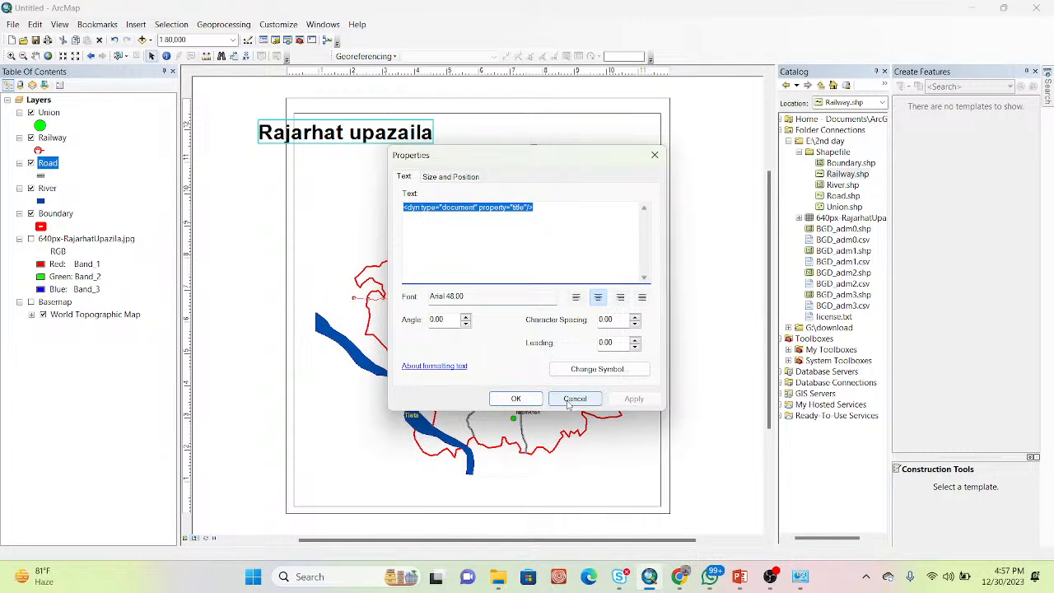
{"action": "left_click", "coordinate": [528, 403]}
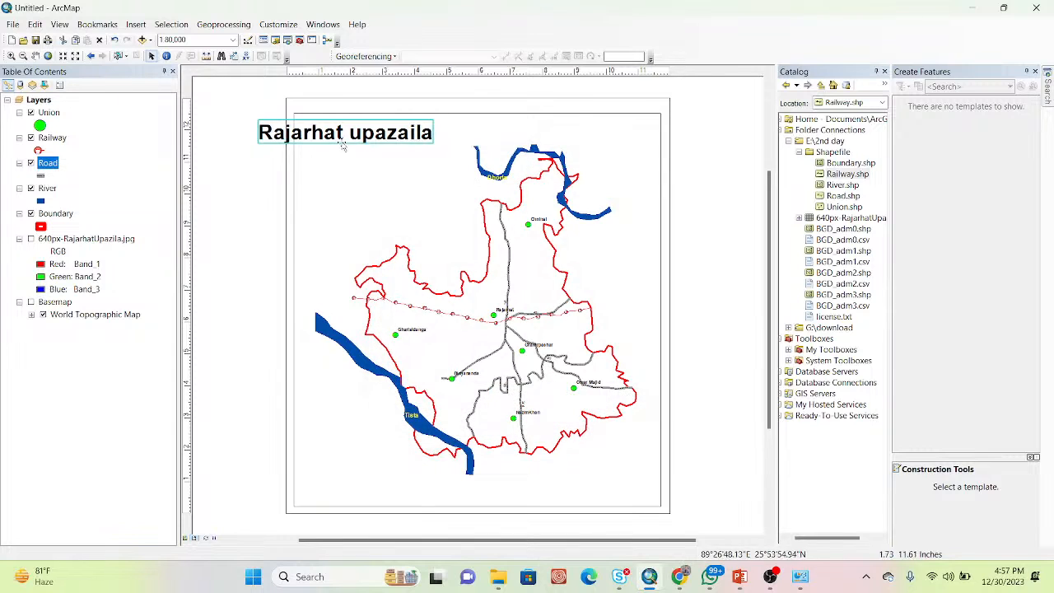
{"action": "left_click_drag", "start_coordinate": [343, 140], "coordinate": [391, 140]}
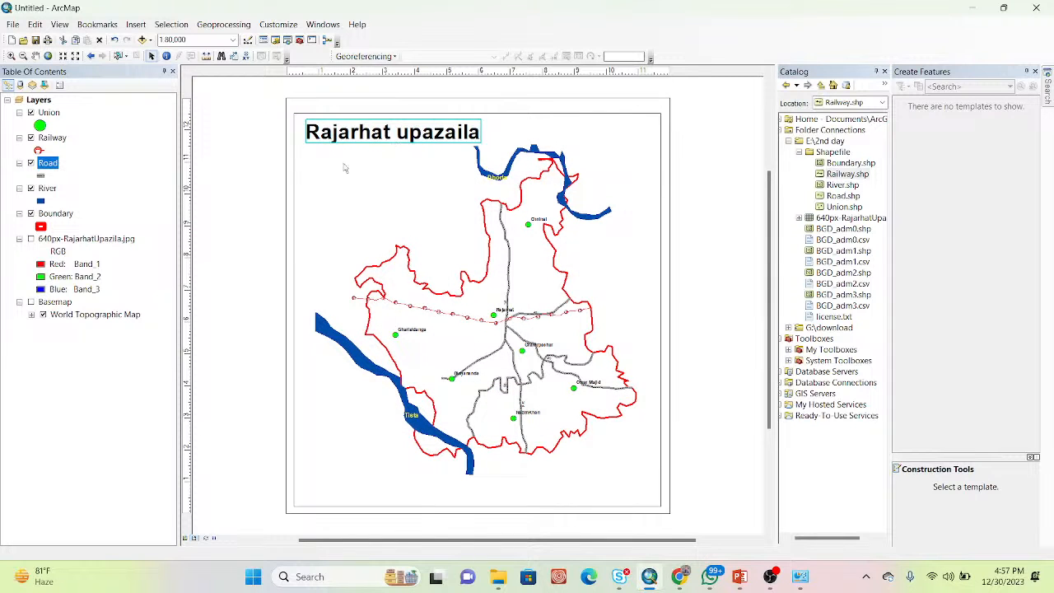
{"action": "left_click", "coordinate": [260, 202]}
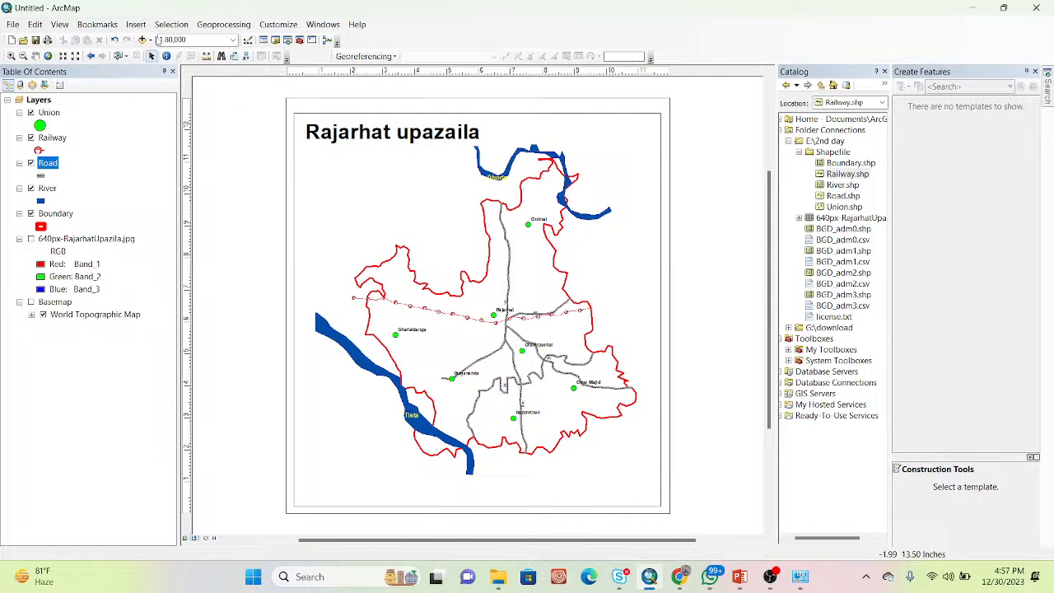
Insert a one-column legend listing Union, Railway, Road, River and Boundary, keeping the default frame and spacing settings
{"action": "left_click", "coordinate": [135, 23]}
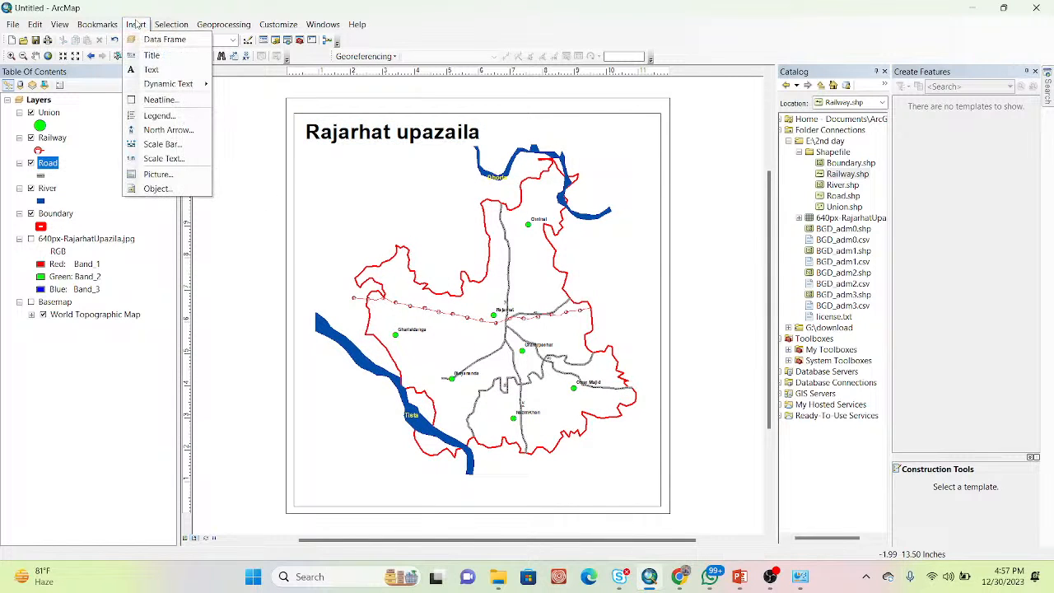
{"action": "left_click", "coordinate": [153, 112]}
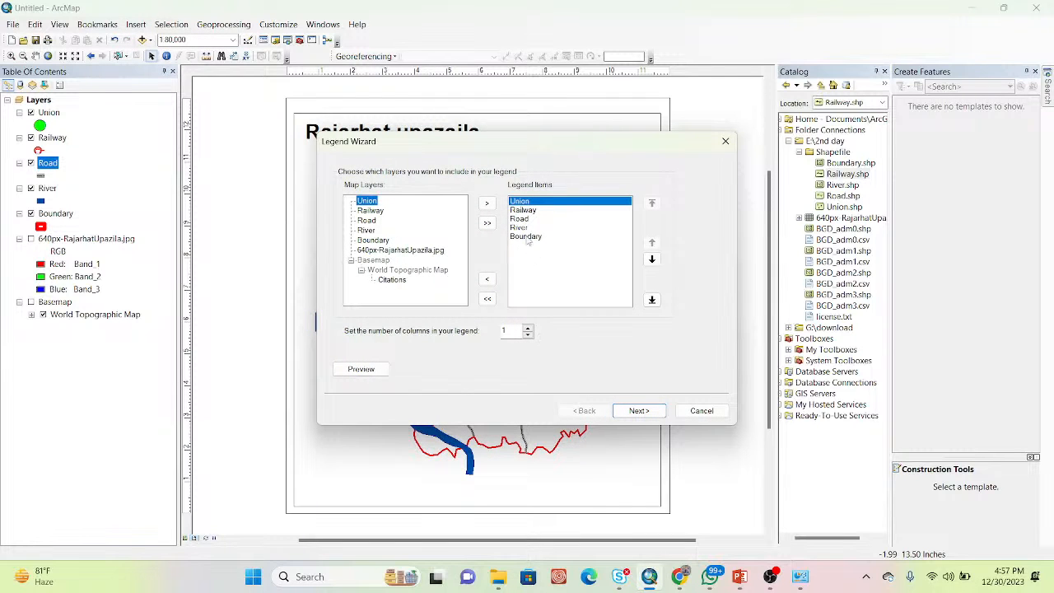
{"action": "left_click", "coordinate": [643, 413]}
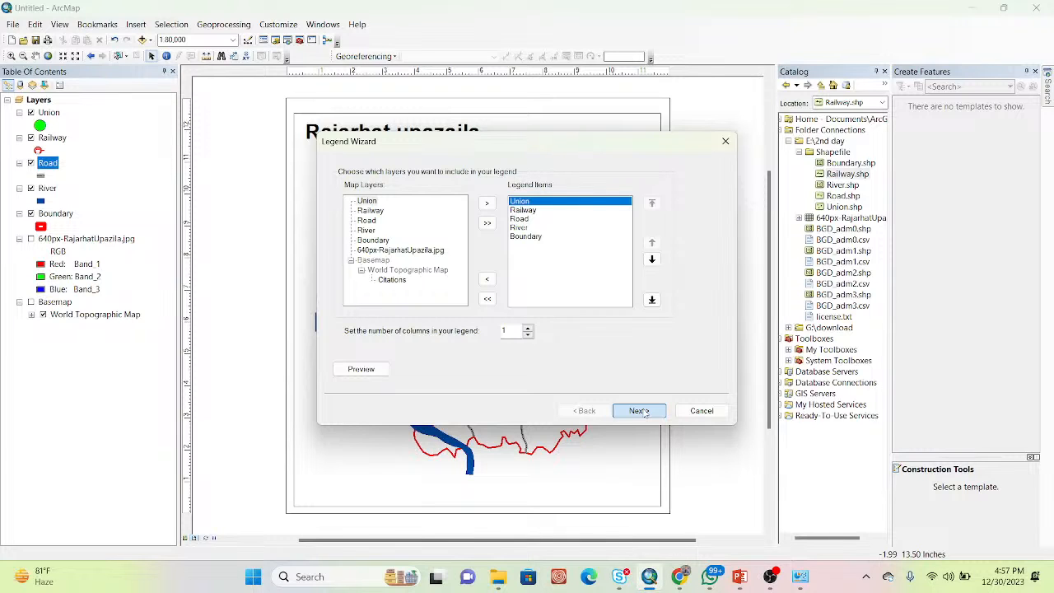
{"action": "left_click", "coordinate": [639, 410]}
{"action": "left_click", "coordinate": [639, 411]}
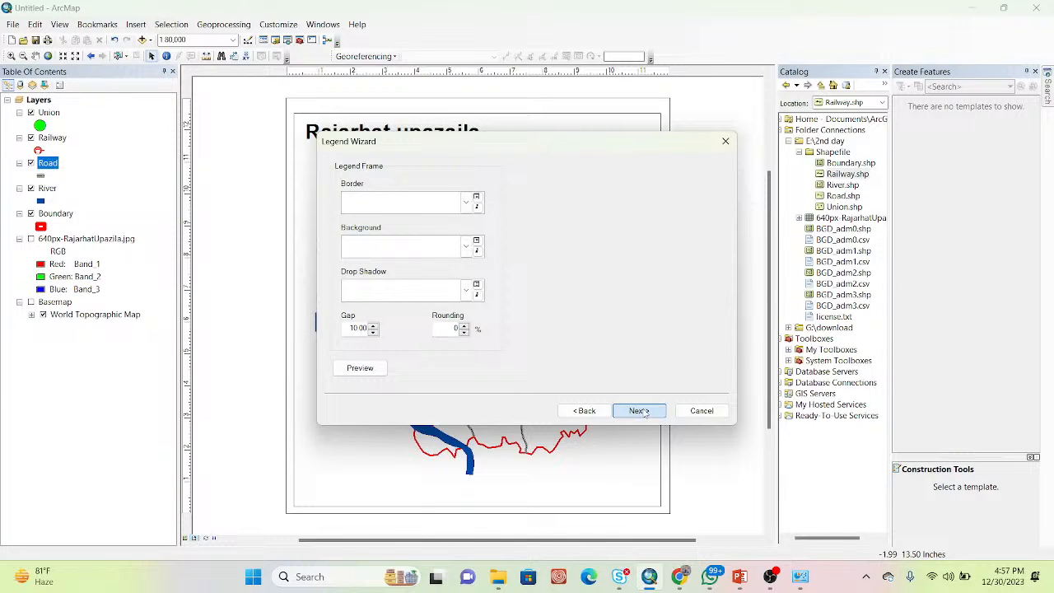
{"action": "left_click", "coordinate": [639, 410]}
{"action": "left_click", "coordinate": [645, 413]}
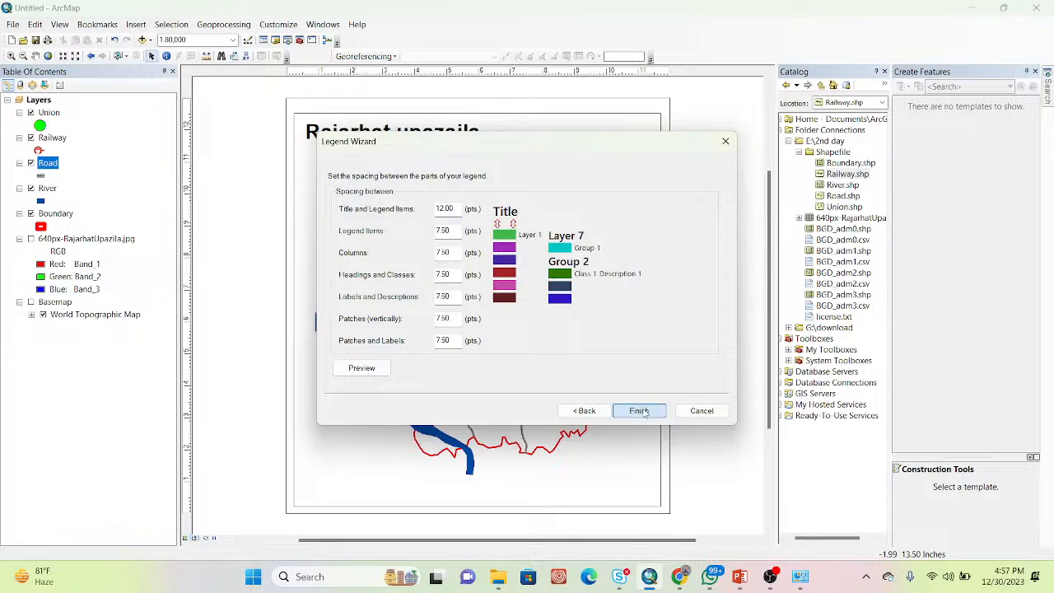
Enlarge the legend and fit it into the lower-left corner of the data frame
{"action": "left_click_drag", "start_coordinate": [431, 328], "coordinate": [330, 468]}
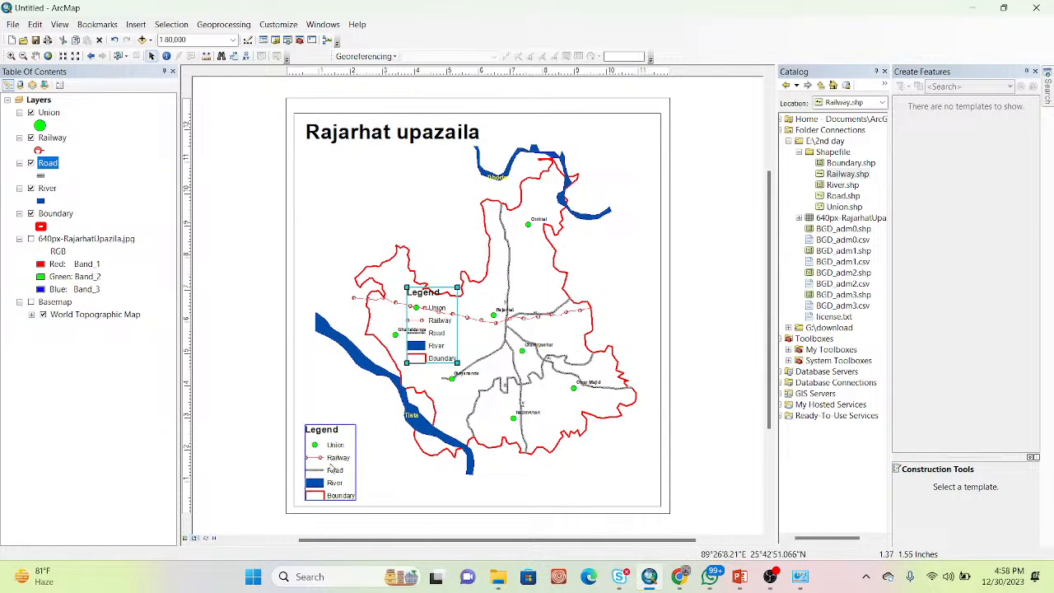
{"action": "left_click_drag", "start_coordinate": [355, 422], "coordinate": [402, 356]}
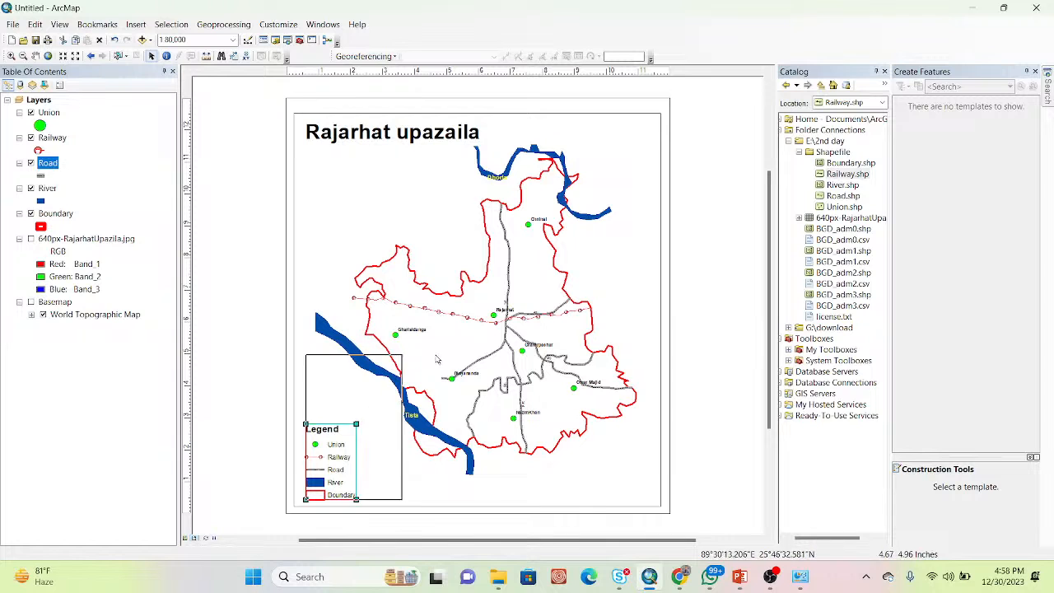
{"action": "left_click_drag", "start_coordinate": [347, 441], "coordinate": [347, 229]}
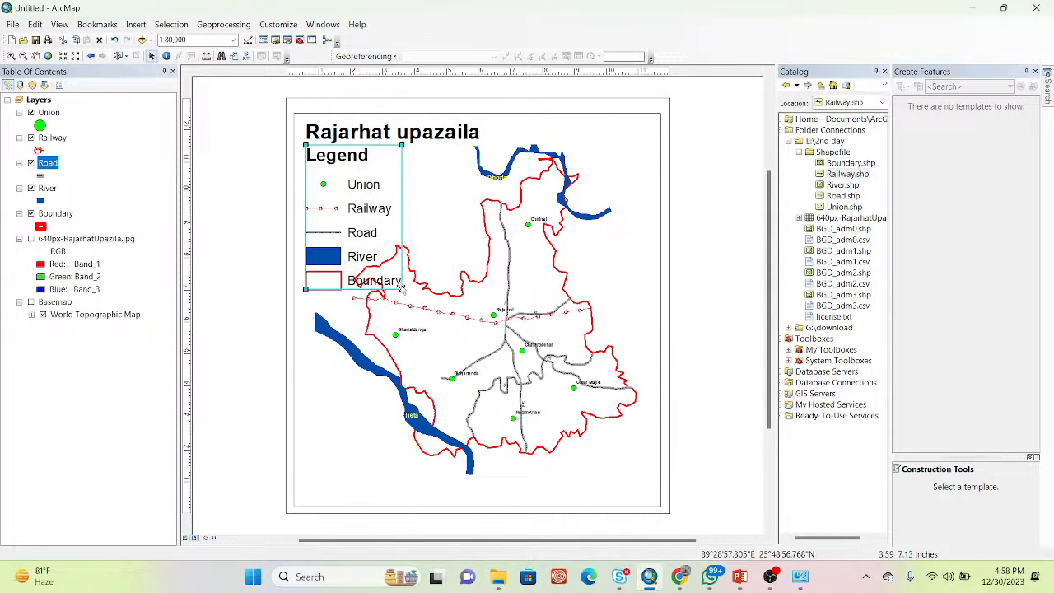
{"action": "left_click_drag", "start_coordinate": [351, 233], "coordinate": [343, 447]}
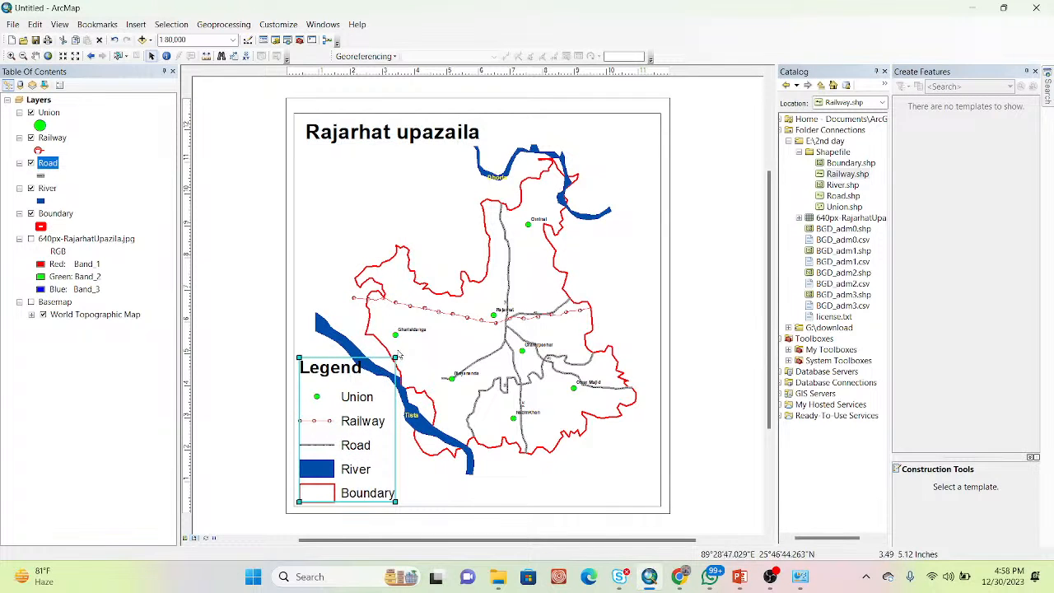
{"action": "left_click_drag", "start_coordinate": [395, 355], "coordinate": [385, 375]}
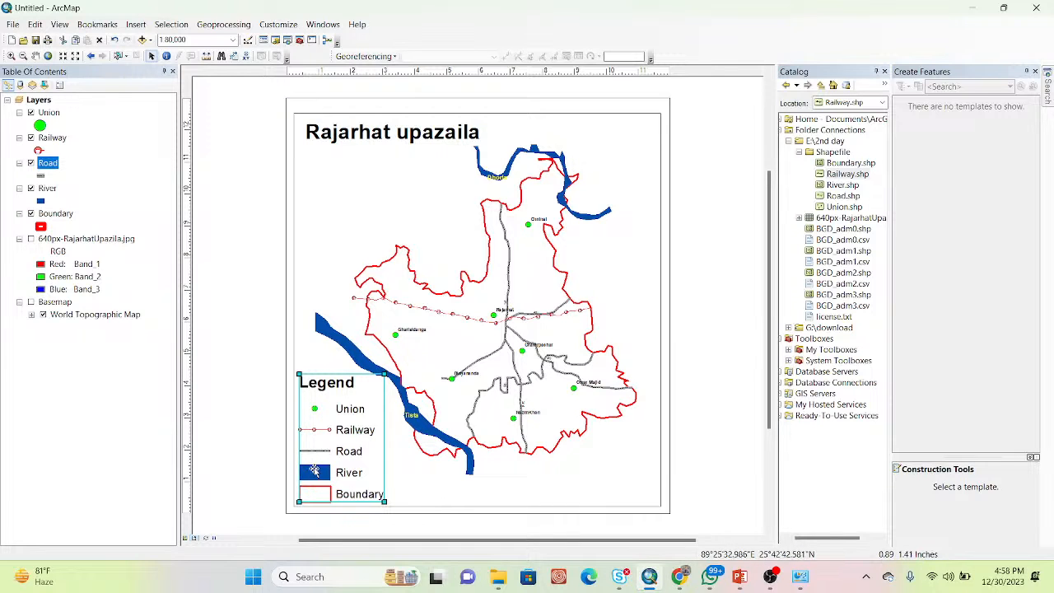
{"action": "left_click", "coordinate": [214, 452]}
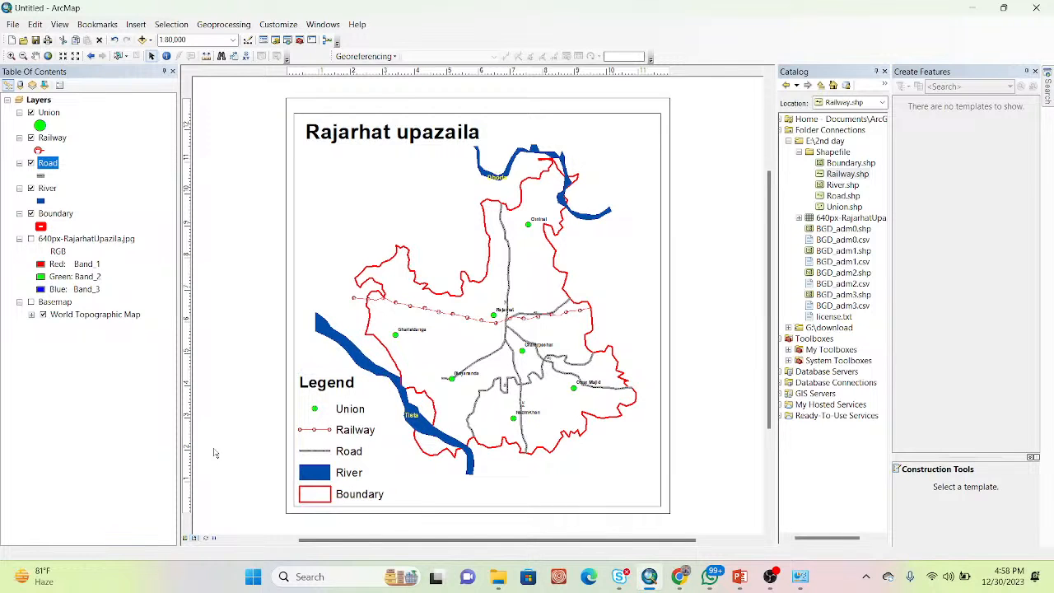
{"action": "left_click", "coordinate": [346, 385]}
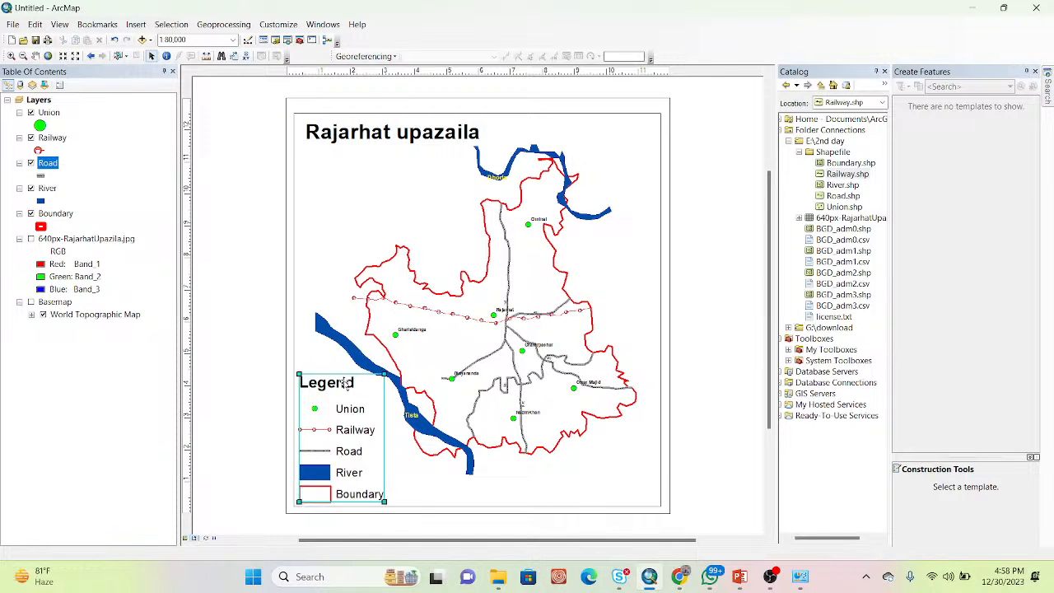
{"action": "left_click", "coordinate": [266, 352]}
Insert a Scale Line 1 scale bar in miles and place it in the lower-right corner of the data frame
{"action": "left_click", "coordinate": [409, 228]}
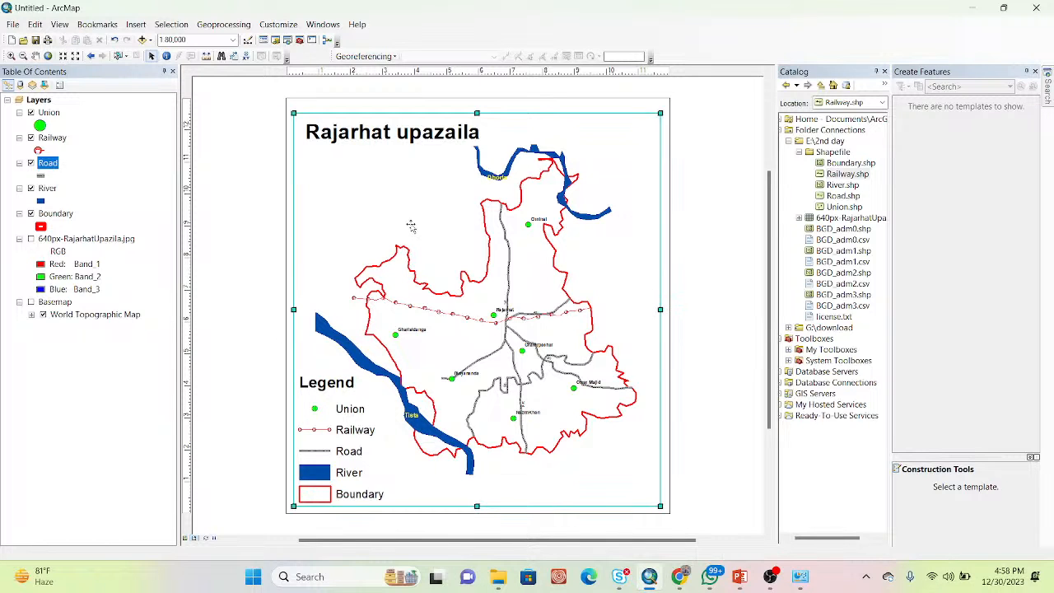
{"action": "left_click", "coordinate": [135, 24]}
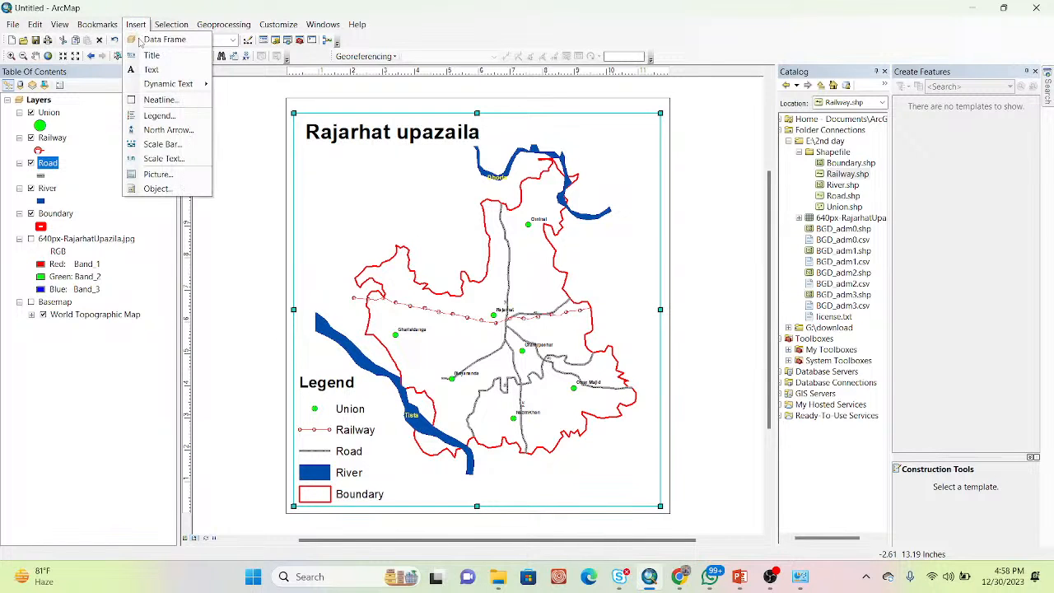
{"action": "left_click", "coordinate": [162, 146]}
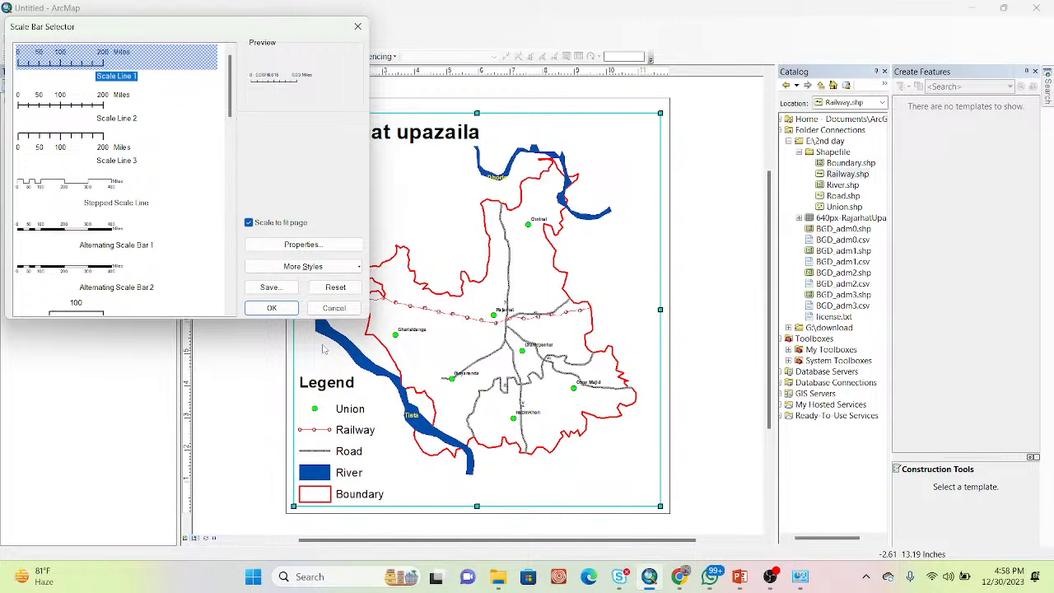
{"action": "left_click", "coordinate": [284, 311]}
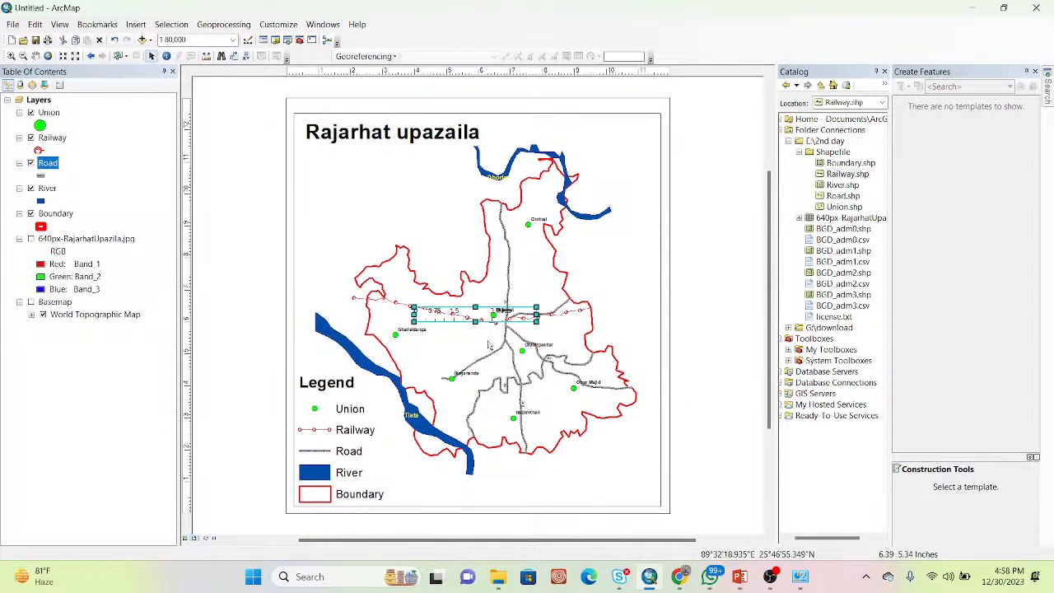
{"action": "left_click_drag", "start_coordinate": [453, 321], "coordinate": [590, 497]}
{"action": "left_click", "coordinate": [701, 378]}
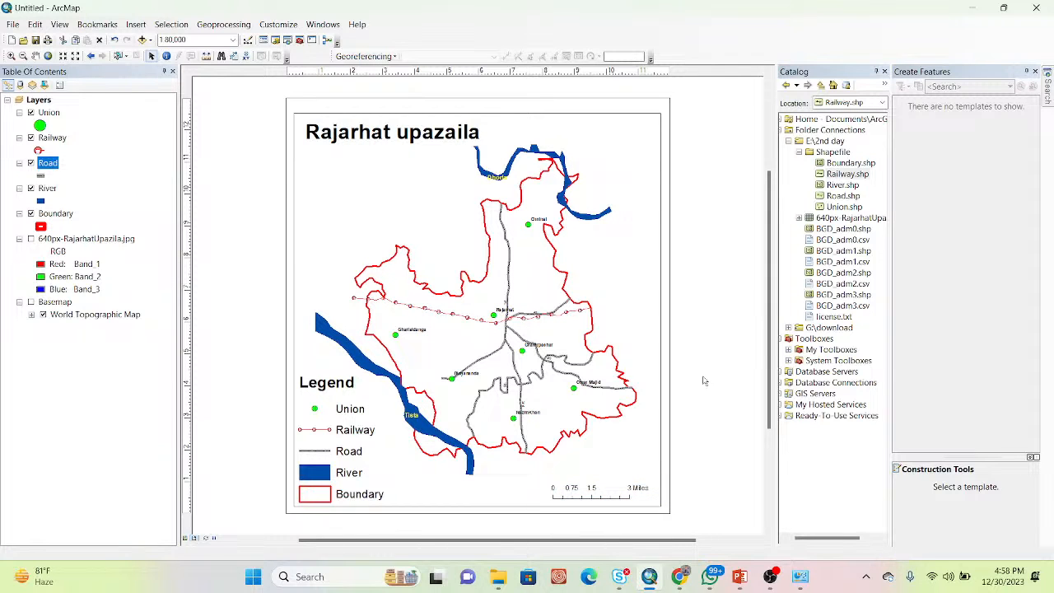
Insert the ESRI North 7 north arrow, place it in the data frame's upper-right corner and enlarge it slightly
{"action": "left_click", "coordinate": [358, 197]}
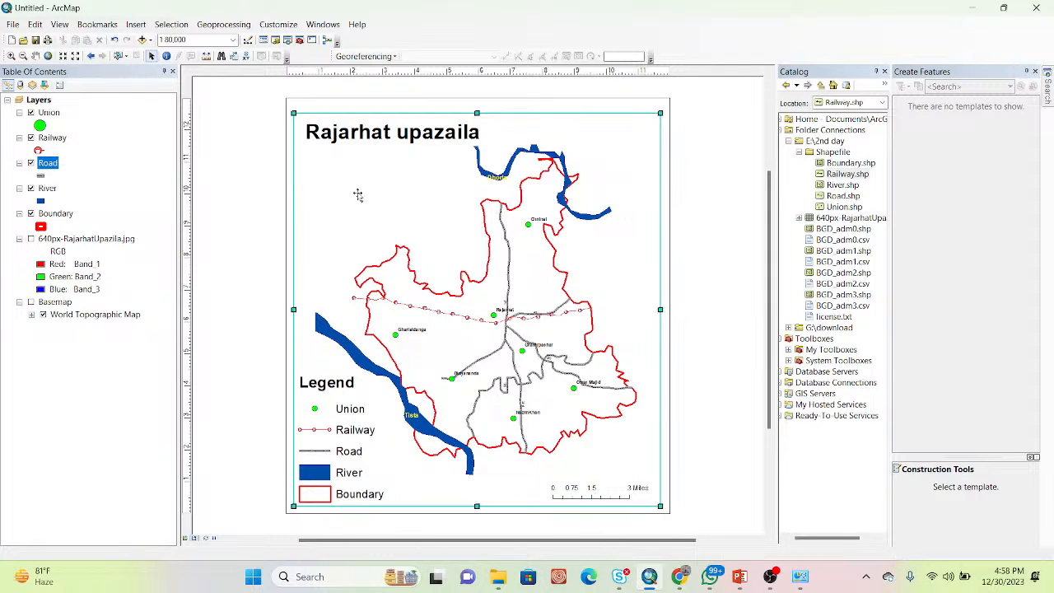
{"action": "left_click", "coordinate": [136, 25]}
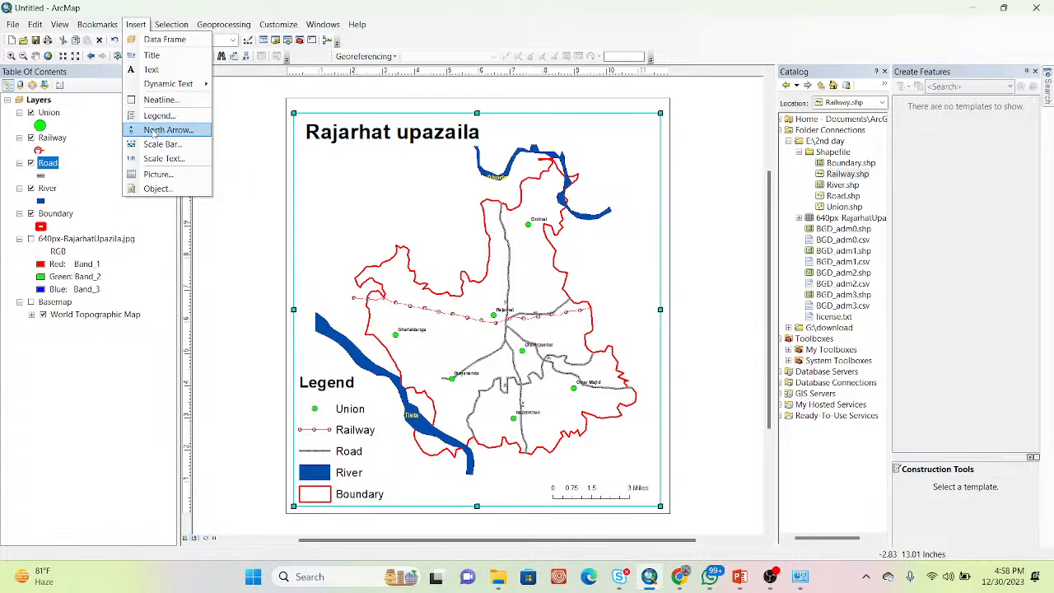
{"action": "left_click", "coordinate": [154, 130]}
{"action": "left_click", "coordinate": [55, 237]}
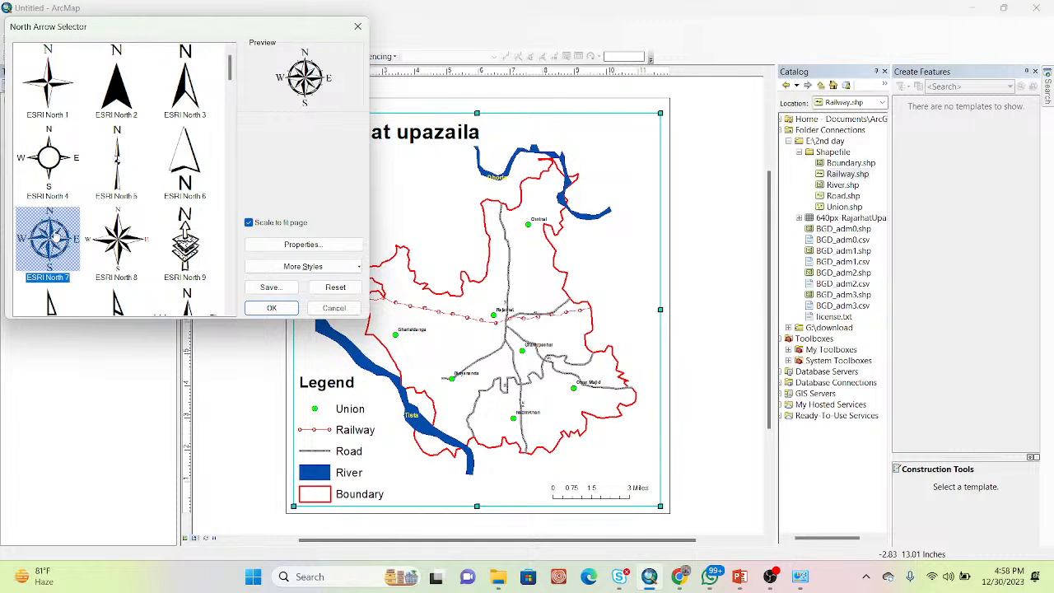
{"action": "left_click", "coordinate": [270, 309]}
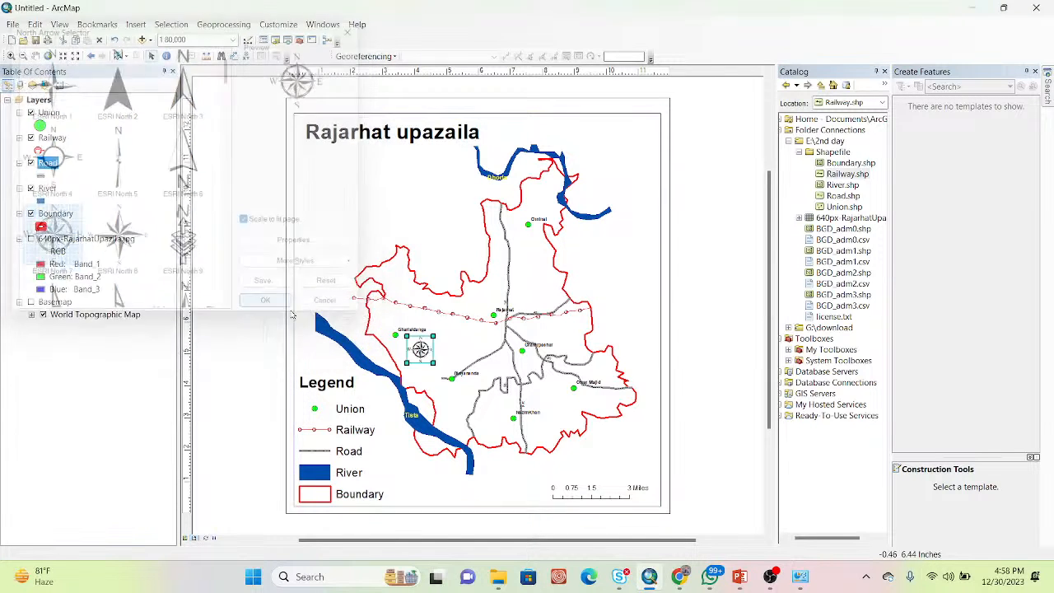
{"action": "left_click_drag", "start_coordinate": [420, 349], "coordinate": [640, 133]}
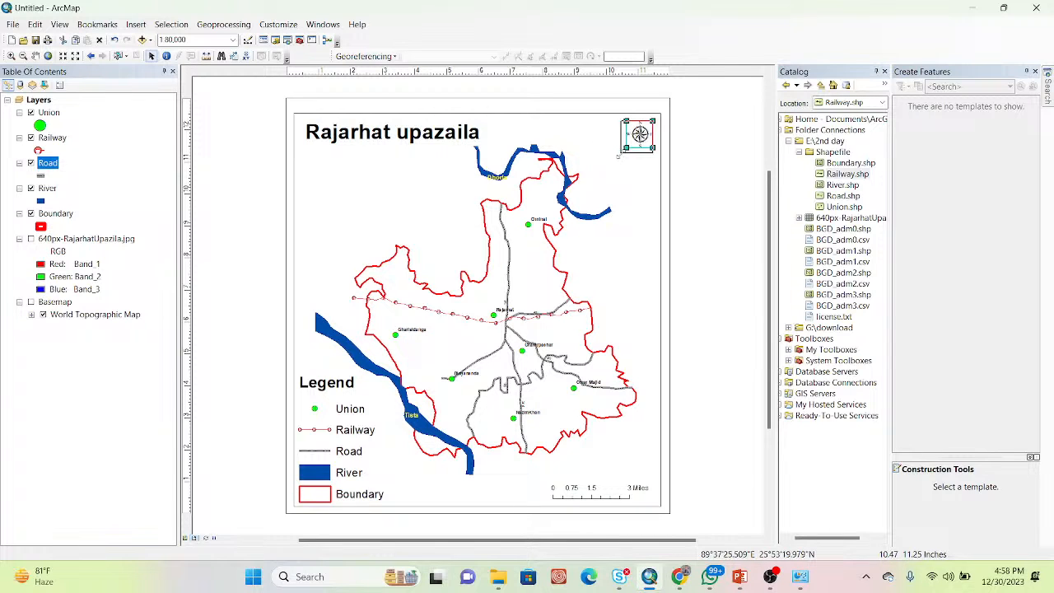
{"action": "left_click", "coordinate": [727, 193]}
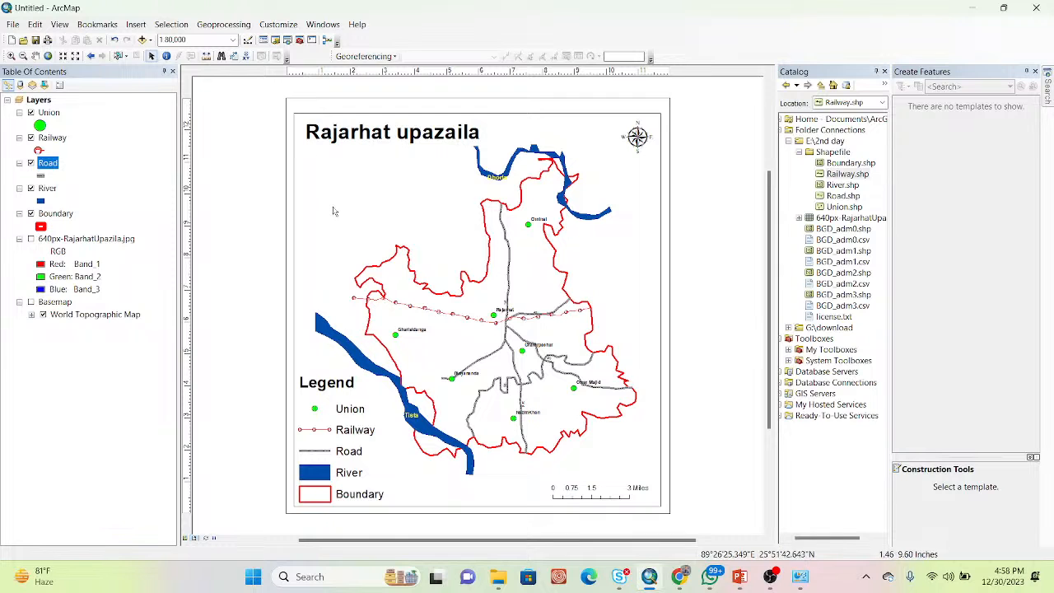
Add a graticule that divides the map by meridians and parallels to the Layers data frame, keeping the default wizard settings
{"action": "left_click", "coordinate": [41, 102]}
{"action": "right_click", "coordinate": [45, 104]}
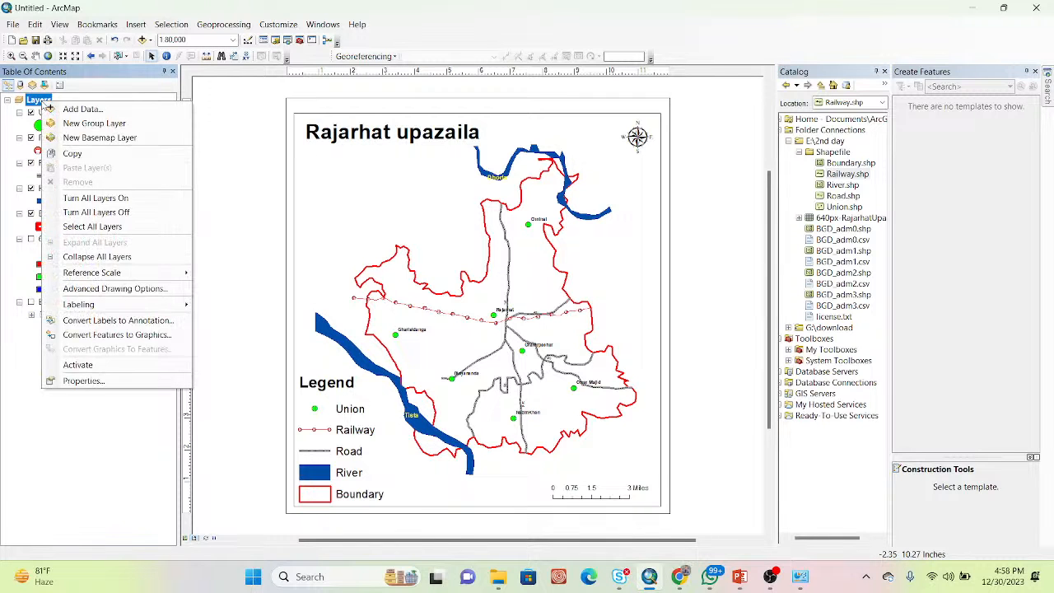
{"action": "left_click", "coordinate": [79, 382]}
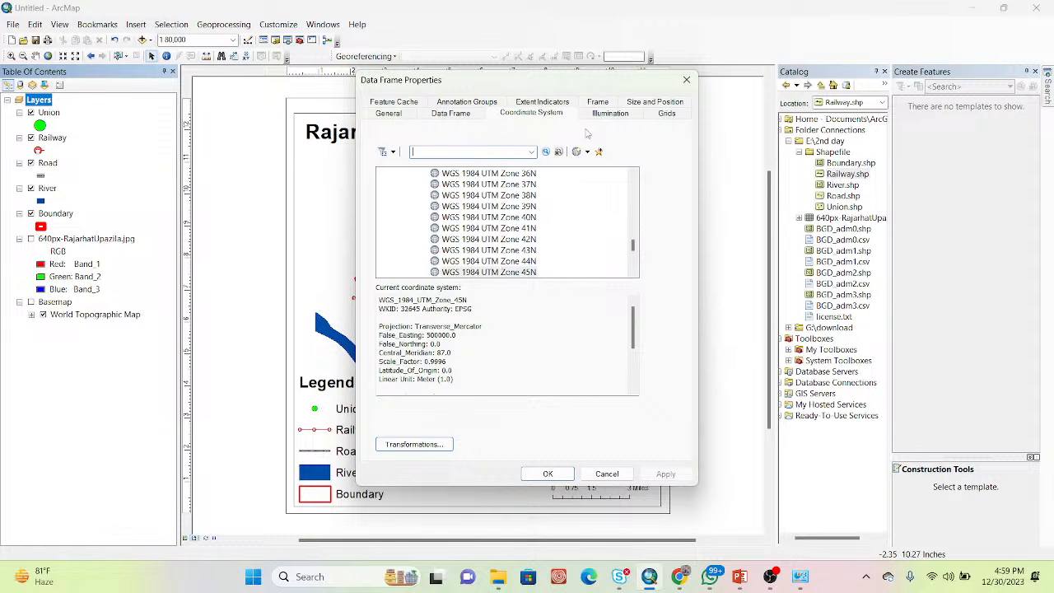
{"action": "left_click", "coordinate": [664, 114]}
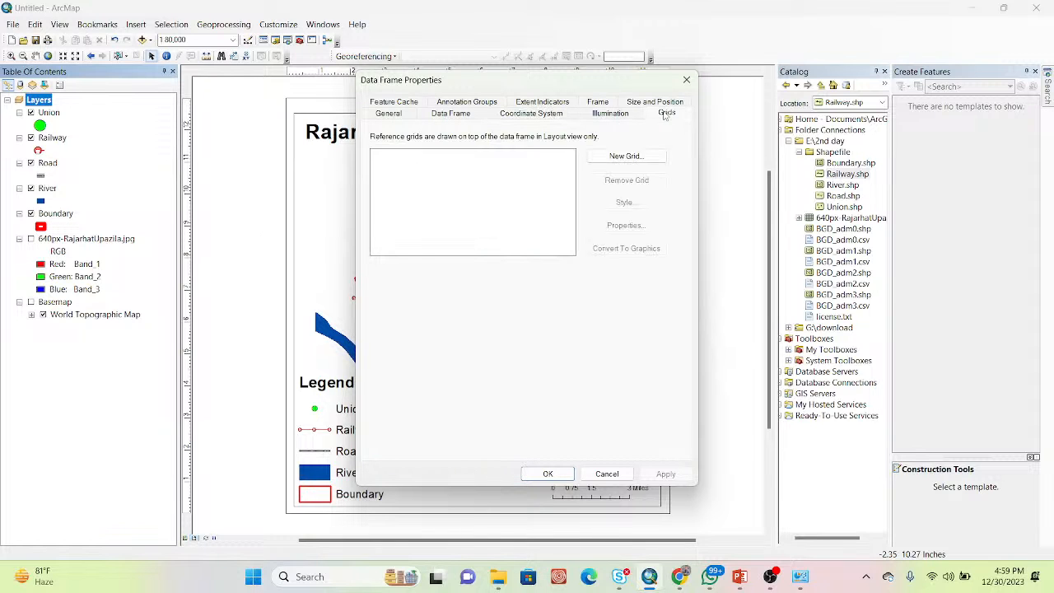
{"action": "left_click", "coordinate": [625, 156]}
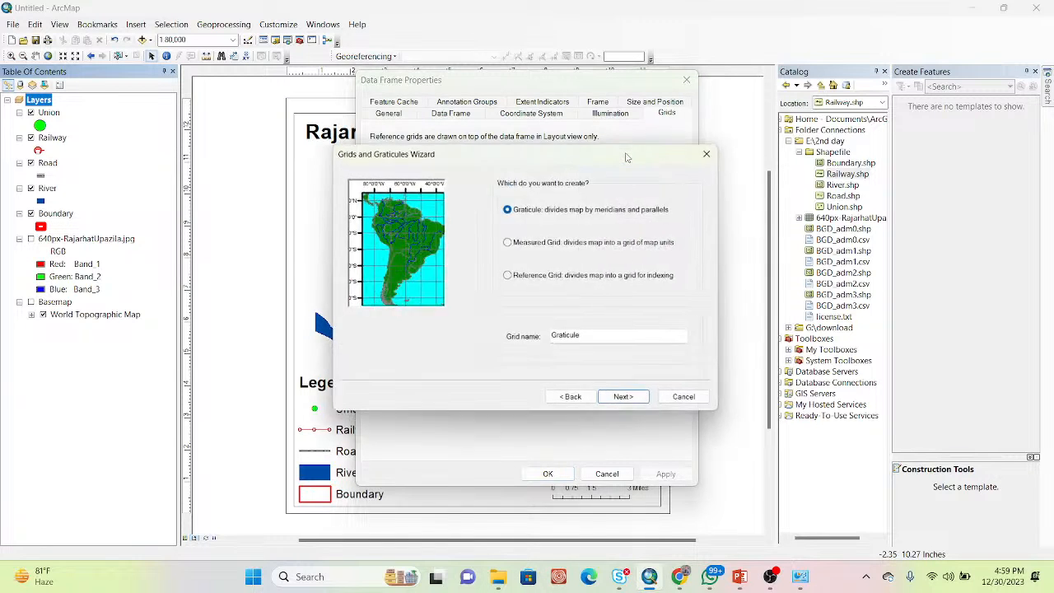
{"action": "left_click", "coordinate": [626, 402]}
{"action": "left_click", "coordinate": [626, 402]}
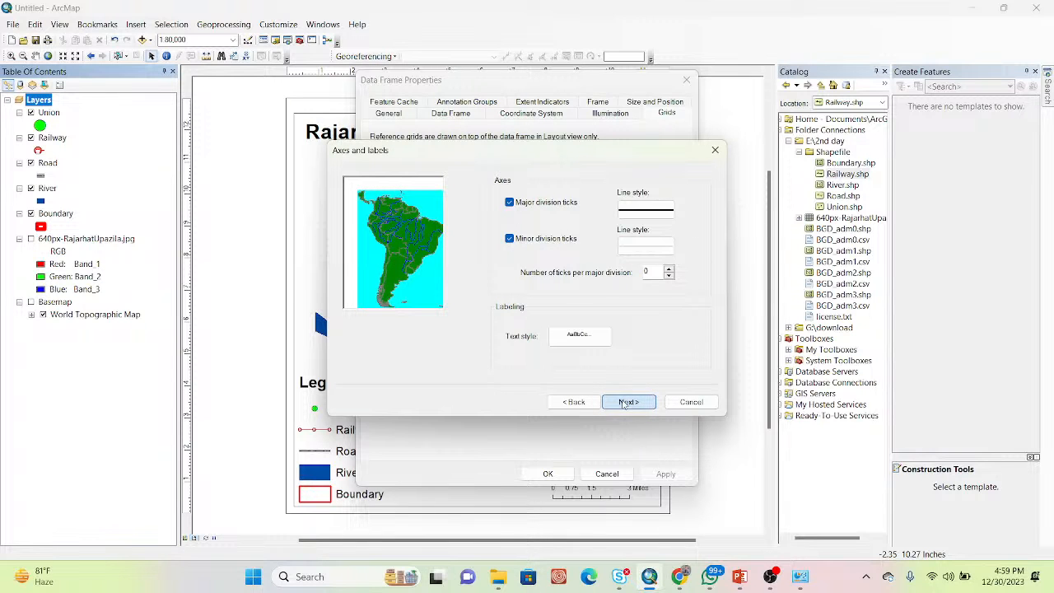
{"action": "left_click", "coordinate": [626, 401]}
{"action": "left_click", "coordinate": [627, 402]}
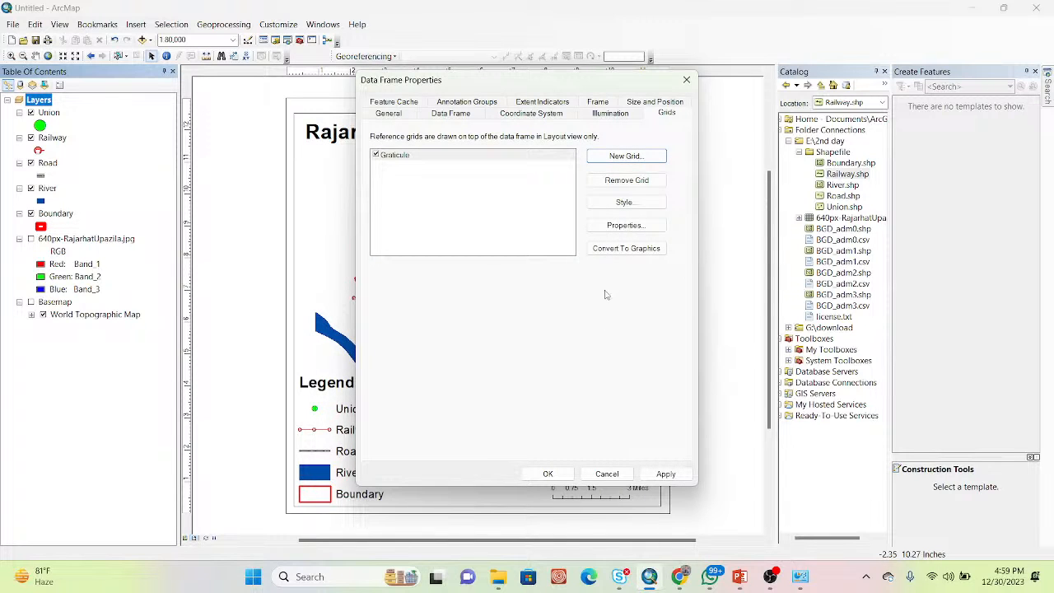
Set the graticule's label size to 11, choose not to show lines or ticks, and apply it to the data frame
{"action": "left_click", "coordinate": [624, 226]}
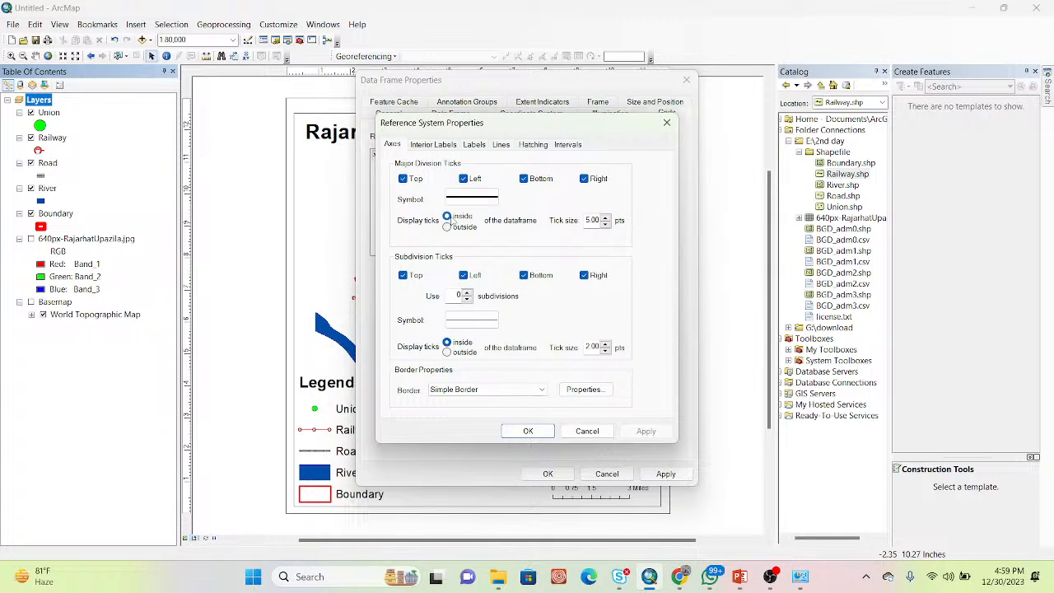
{"action": "left_click", "coordinate": [436, 144]}
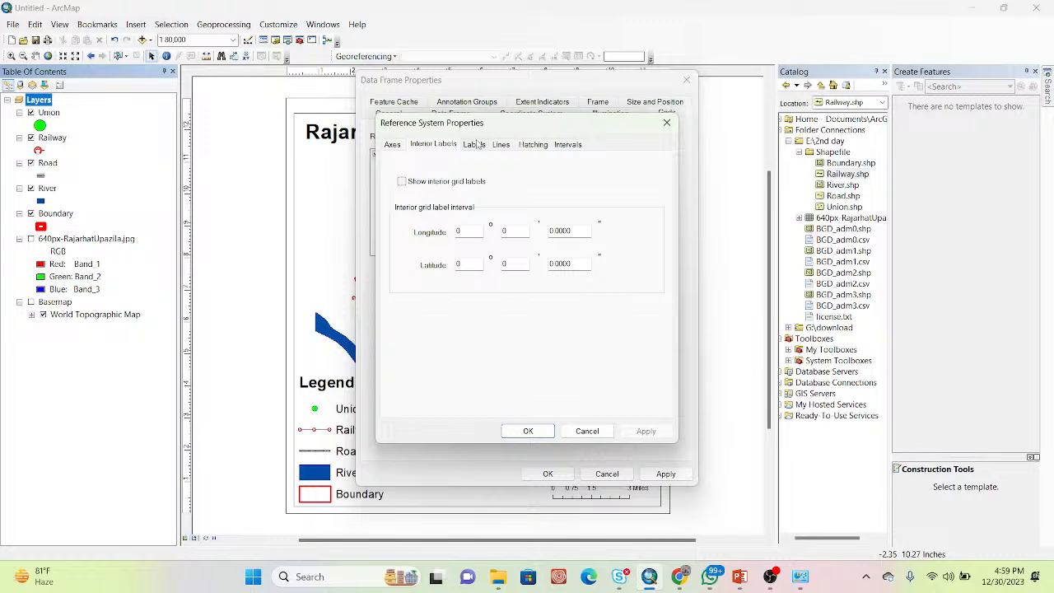
{"action": "left_click", "coordinate": [475, 145]}
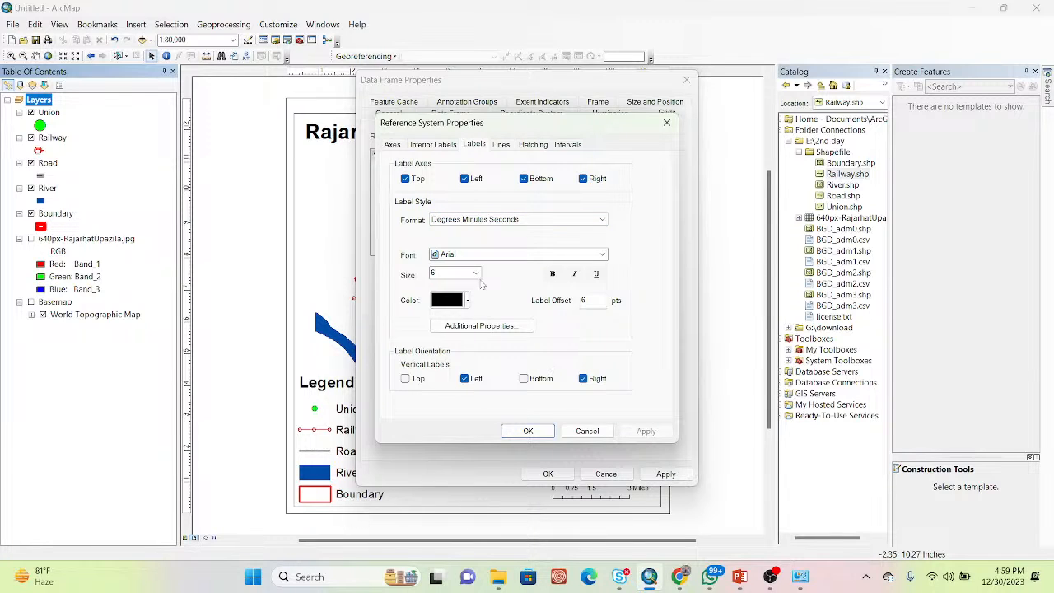
{"action": "left_click", "coordinate": [476, 273]}
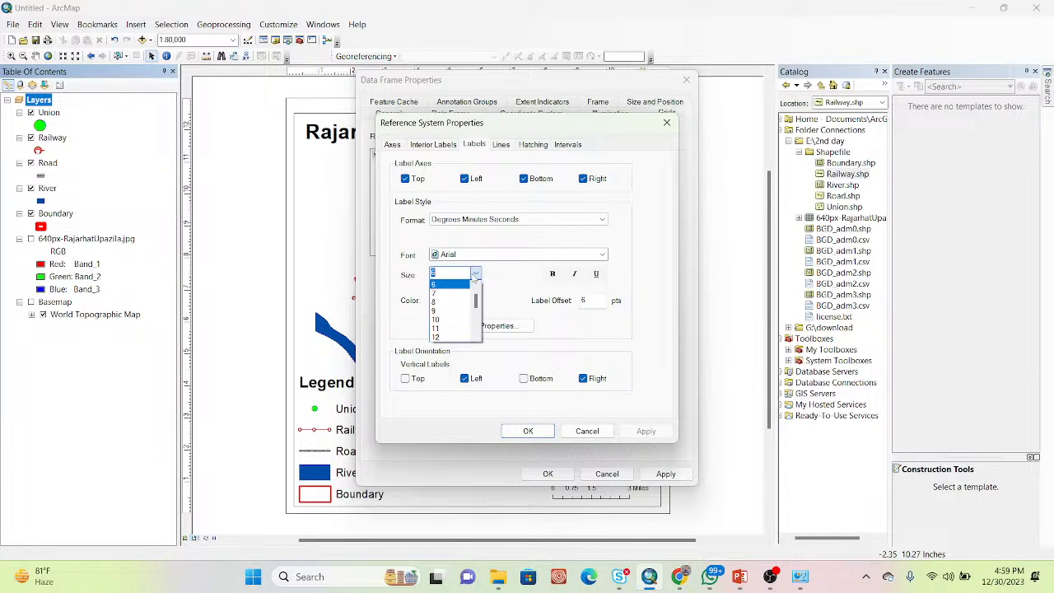
{"action": "left_click", "coordinate": [444, 329]}
{"action": "left_click", "coordinate": [502, 146]}
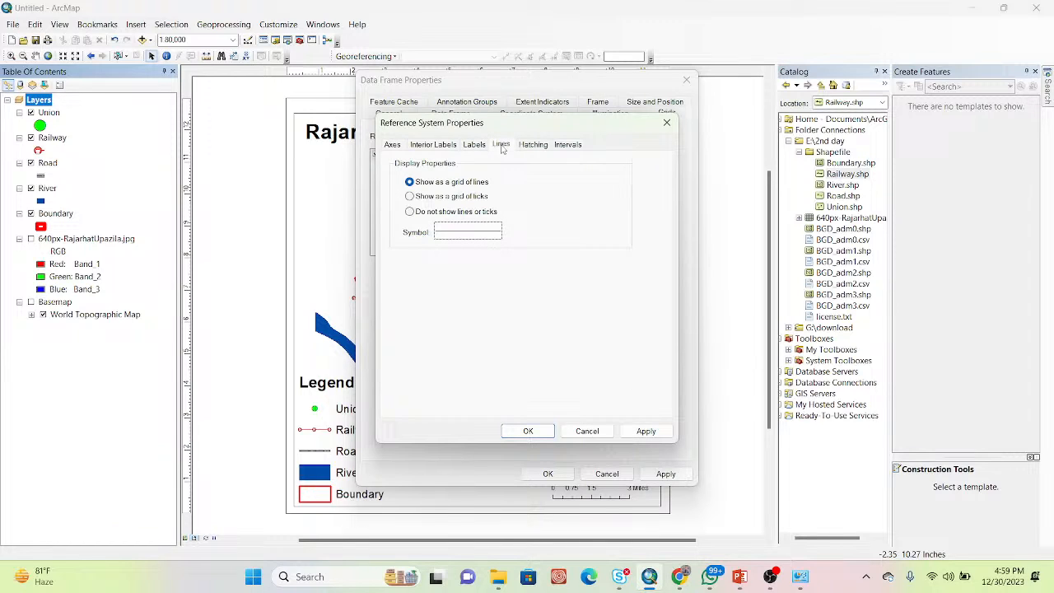
{"action": "left_click", "coordinate": [451, 214]}
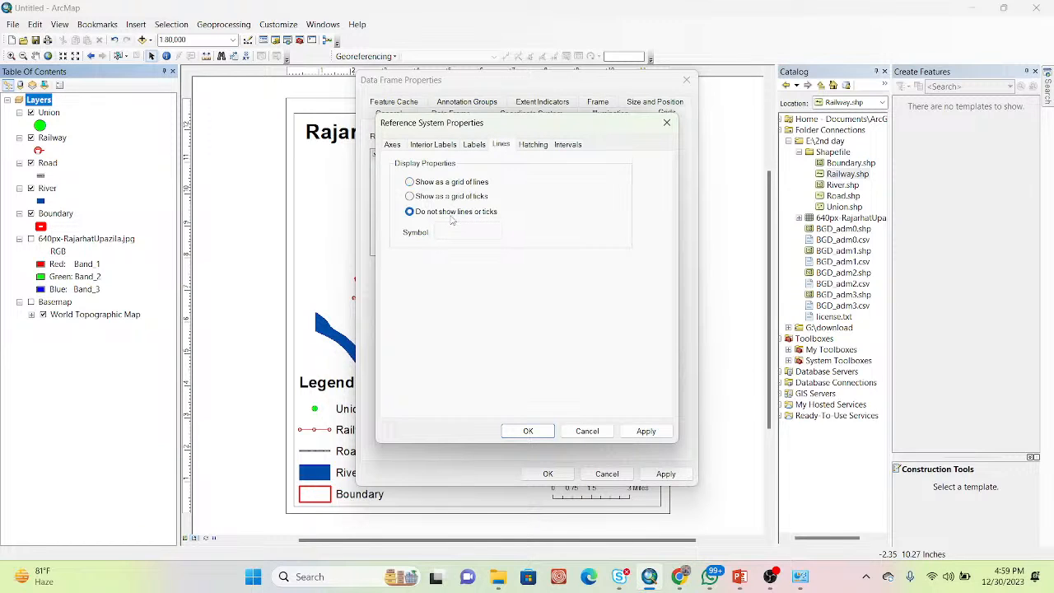
{"action": "left_click", "coordinate": [667, 432]}
{"action": "left_click", "coordinate": [531, 430]}
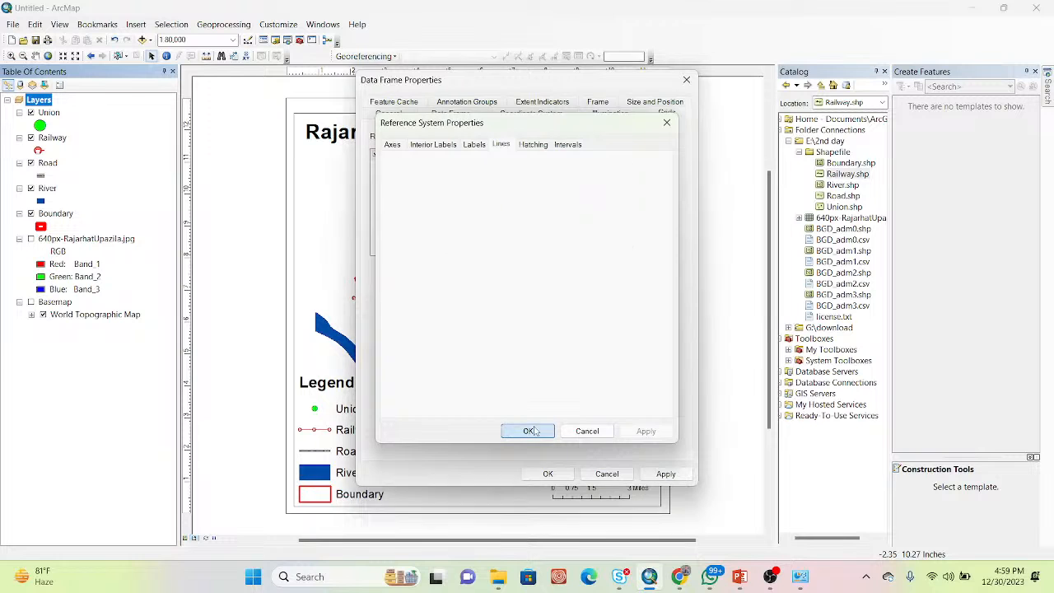
{"action": "left_click", "coordinate": [665, 473]}
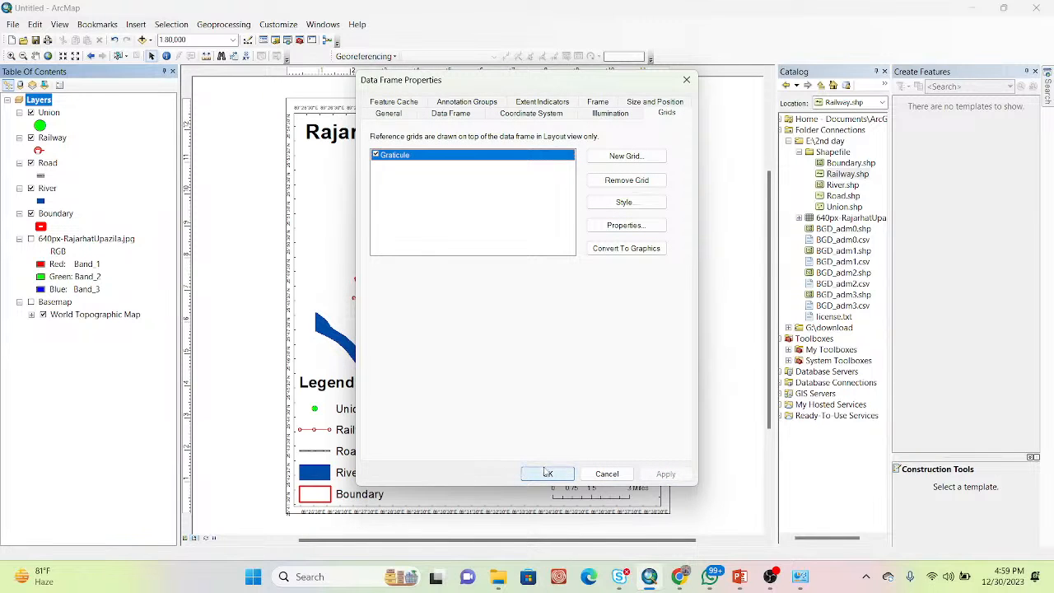
{"action": "left_click", "coordinate": [547, 473]}
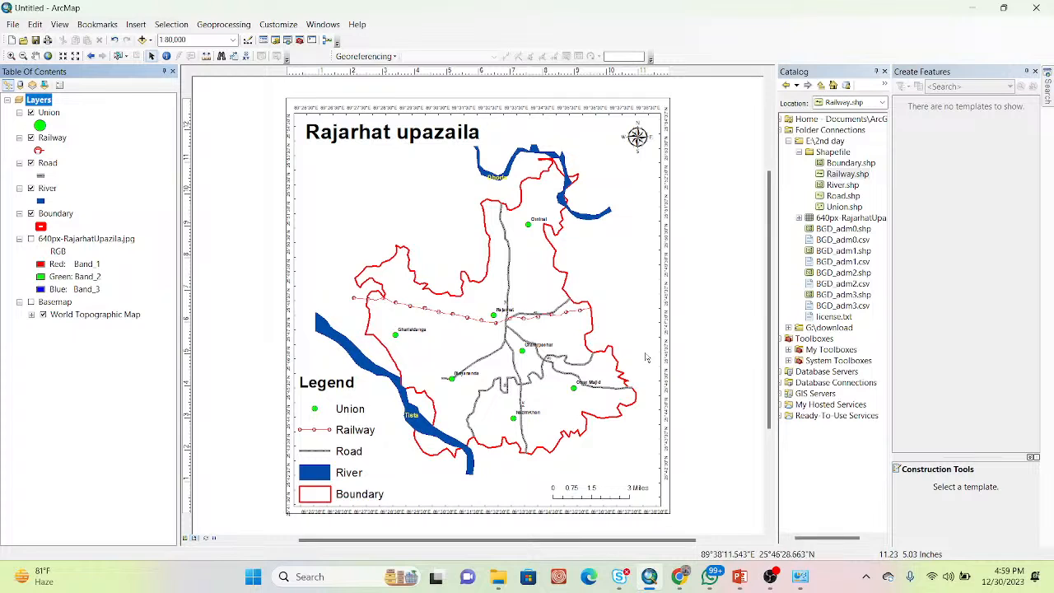
Shrink the data frame slightly at its right, bottom and left edges to make room for the coordinate labels
{"action": "left_click", "coordinate": [347, 252]}
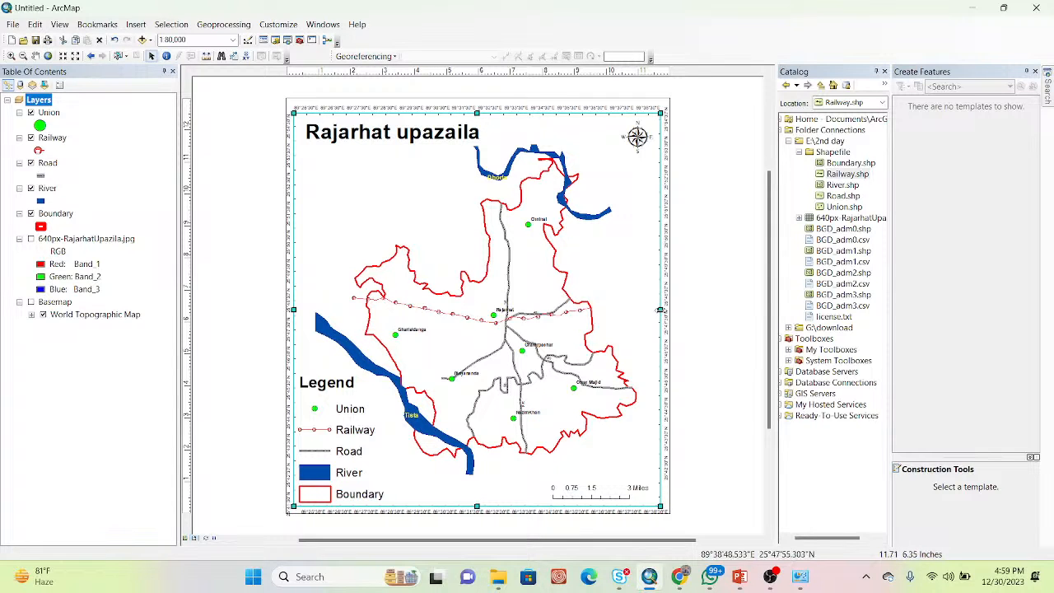
{"action": "left_click_drag", "start_coordinate": [659, 309], "coordinate": [656, 309]}
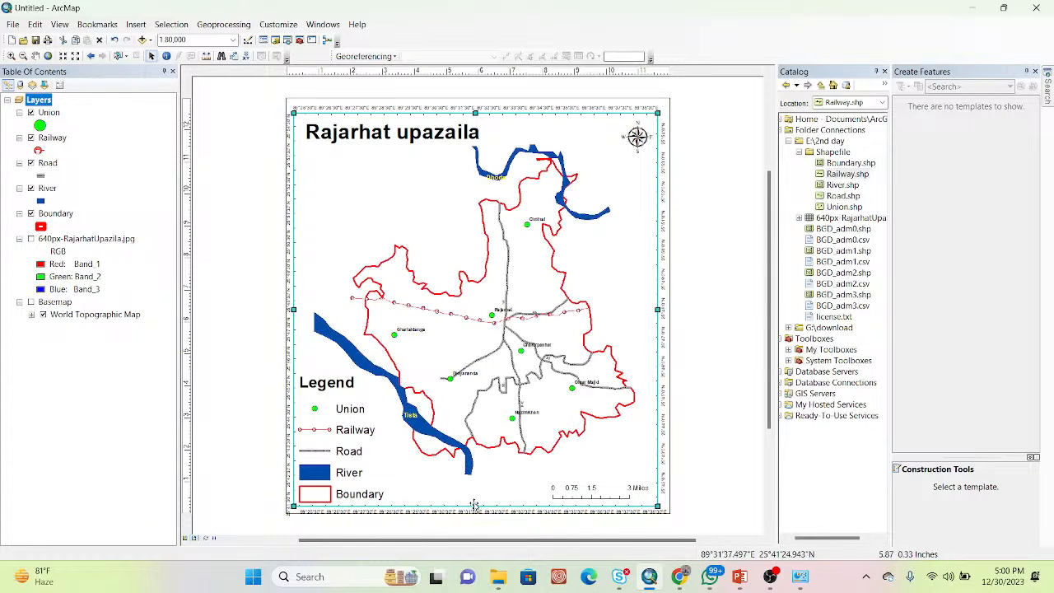
{"action": "left_click_drag", "start_coordinate": [474, 506], "coordinate": [473, 502]}
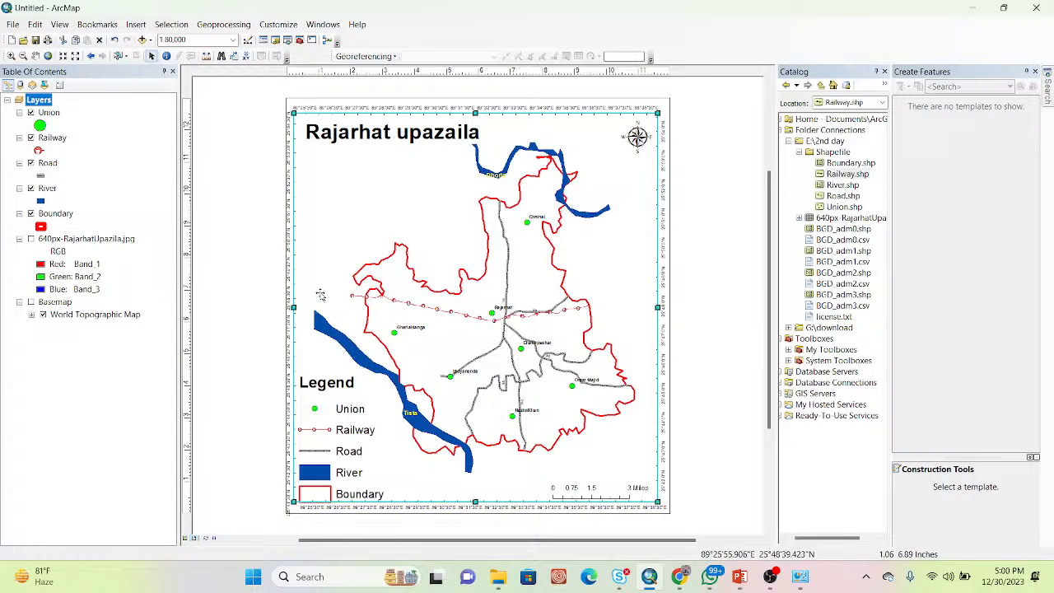
{"action": "left_click_drag", "start_coordinate": [294, 307], "coordinate": [297, 307]}
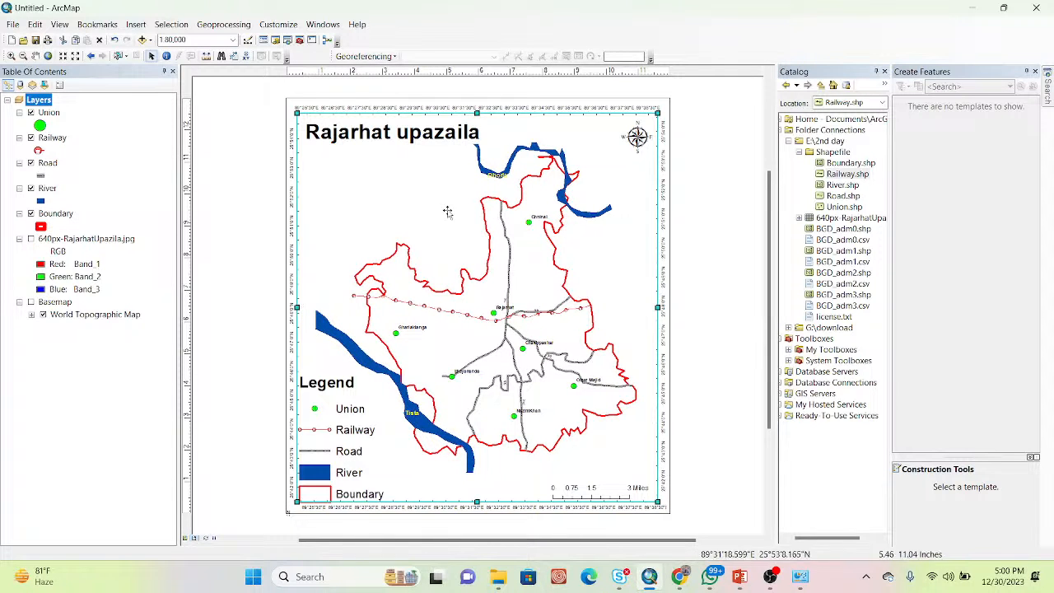
Move the legend slightly up and right inside the data frame and reduce its size a little
{"action": "left_click", "coordinate": [331, 437]}
{"action": "left_click_drag", "start_coordinate": [331, 436], "coordinate": [339, 430]}
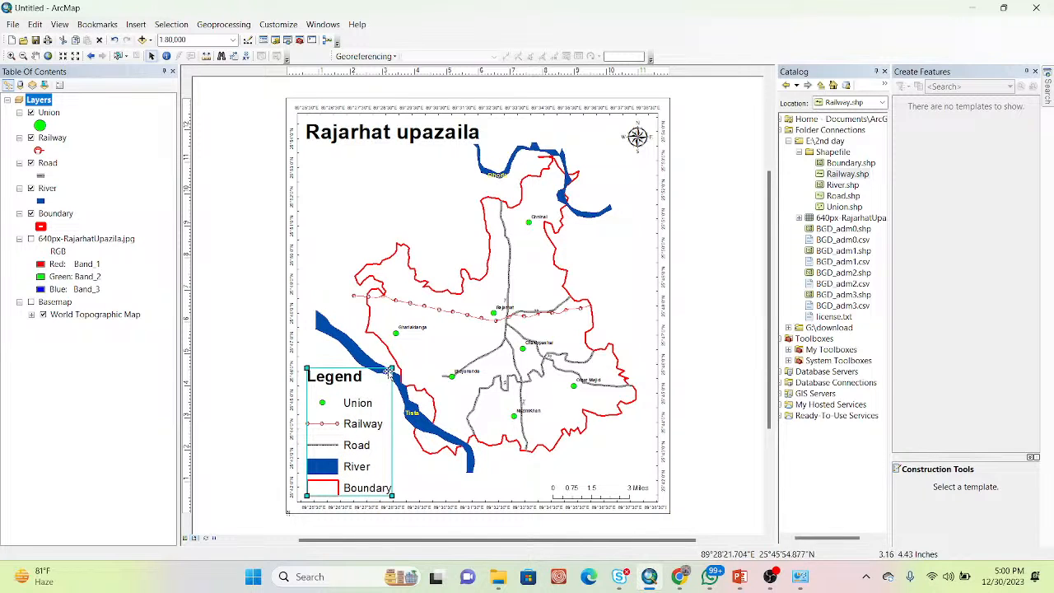
{"action": "left_click_drag", "start_coordinate": [392, 369], "coordinate": [388, 375]}
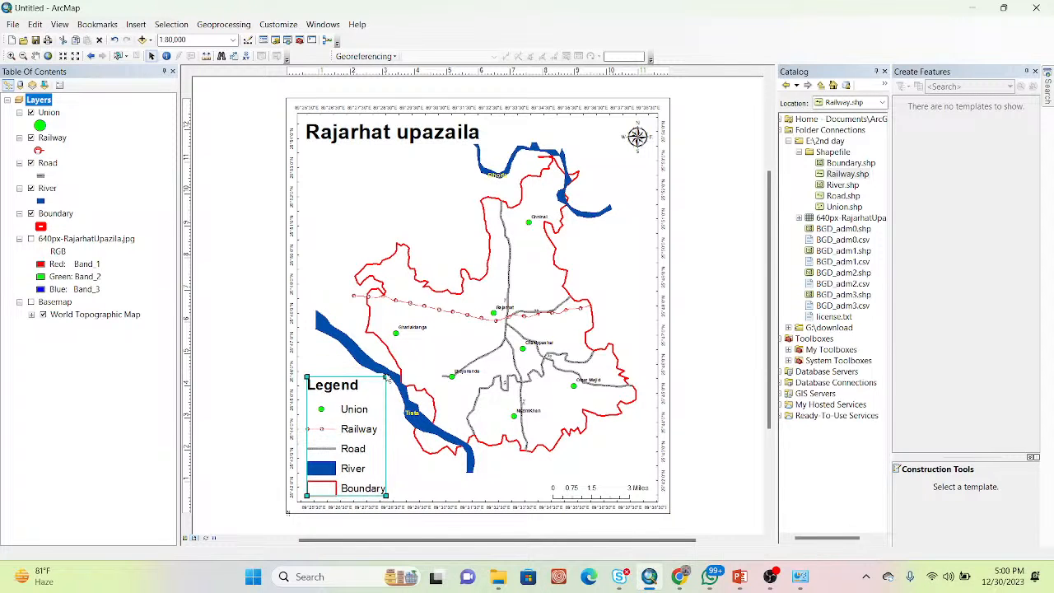
{"action": "left_click", "coordinate": [690, 492]}
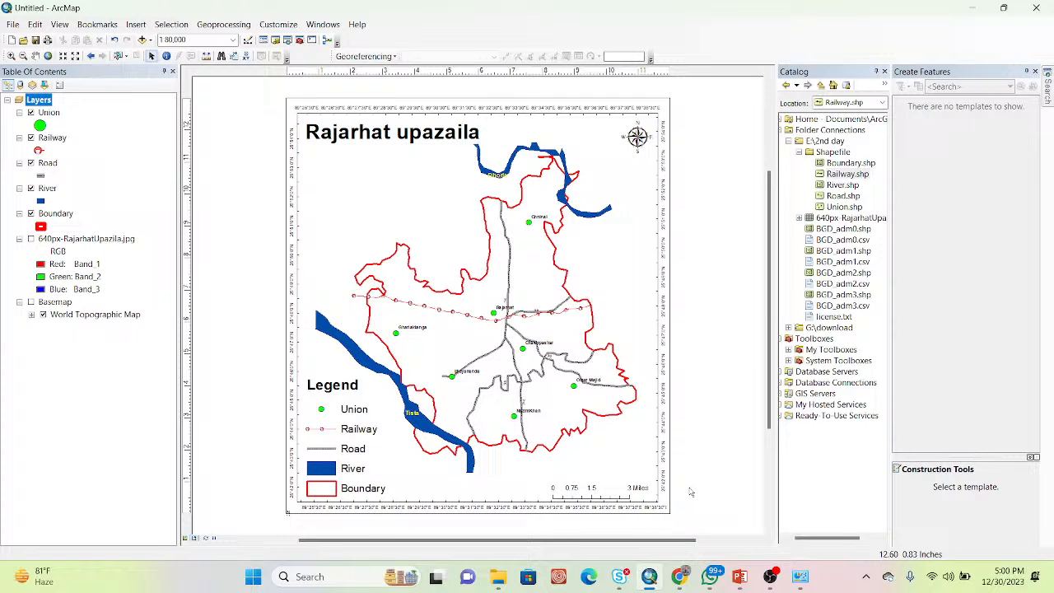
Move the scale bar slightly upward, away from the data frame's lower edge
{"action": "left_click", "coordinate": [590, 493]}
{"action": "left_click_drag", "start_coordinate": [590, 492], "coordinate": [590, 484]}
{"action": "left_click", "coordinate": [712, 423]}
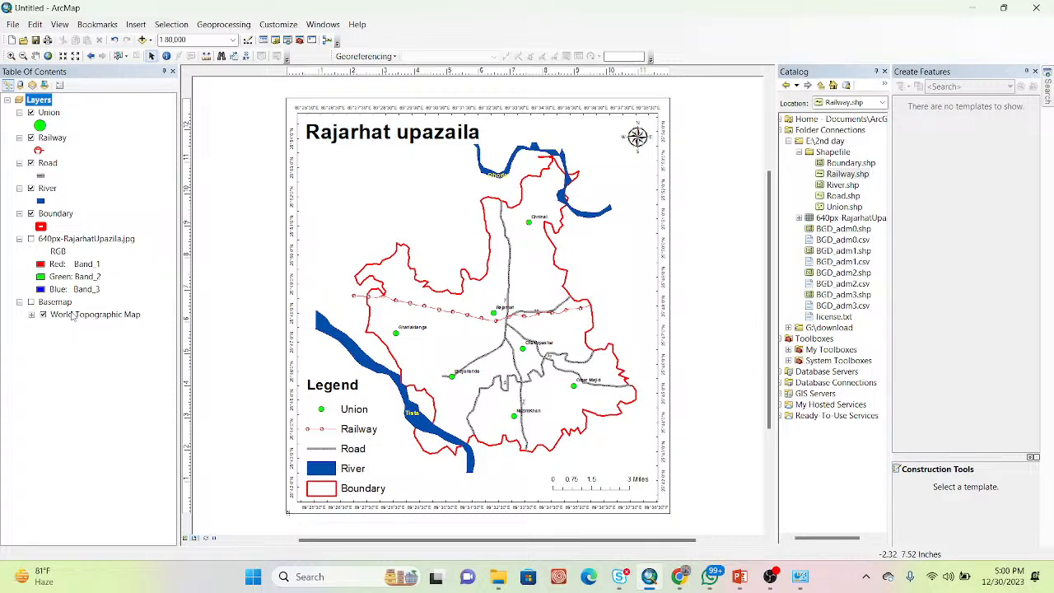
Turn on the Basemap layer and export the map to the Desktop as a 300 dpi JPEG named Rajarhat
{"action": "left_click", "coordinate": [31, 302]}
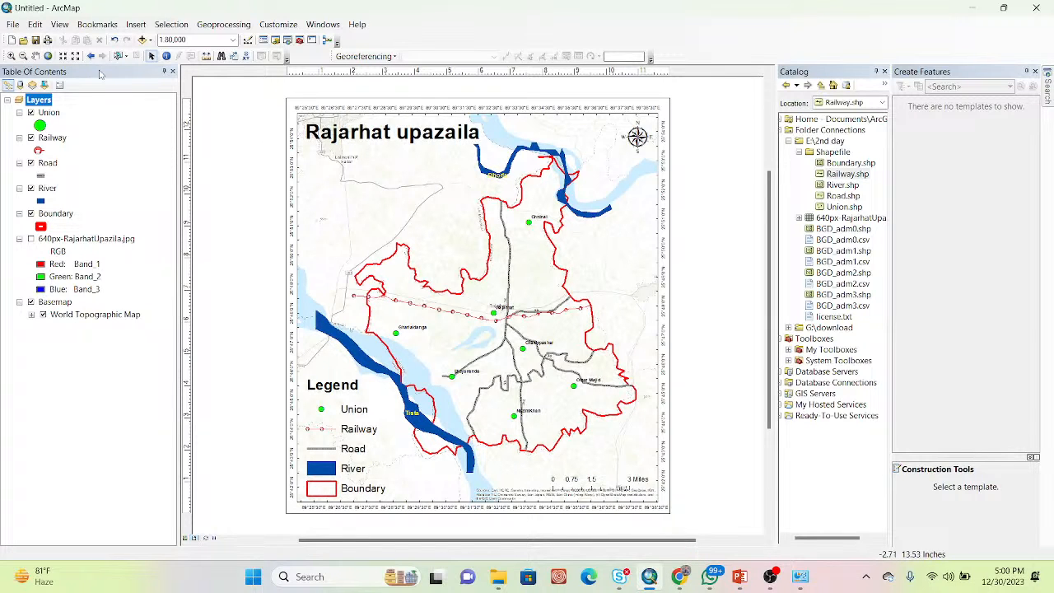
{"action": "left_click", "coordinate": [13, 24]}
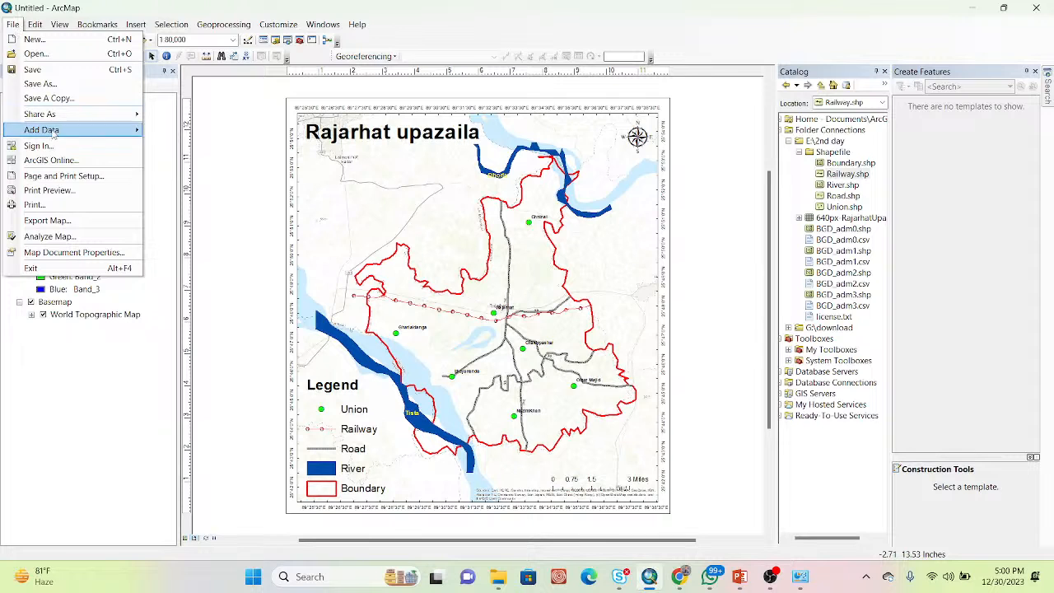
{"action": "left_click", "coordinate": [42, 220]}
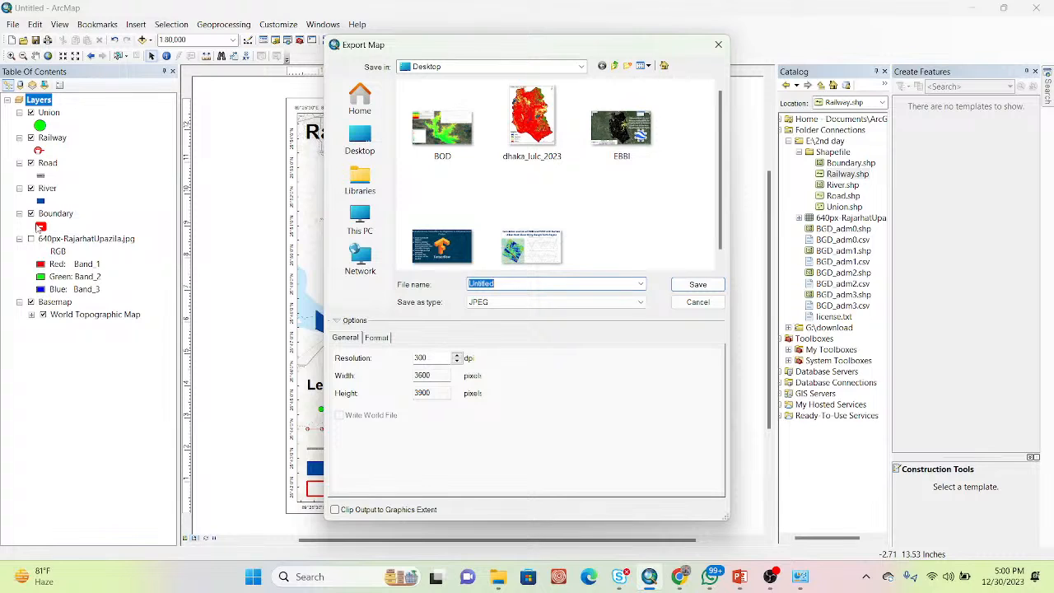
{"action": "type", "text": "Rajarhat"}
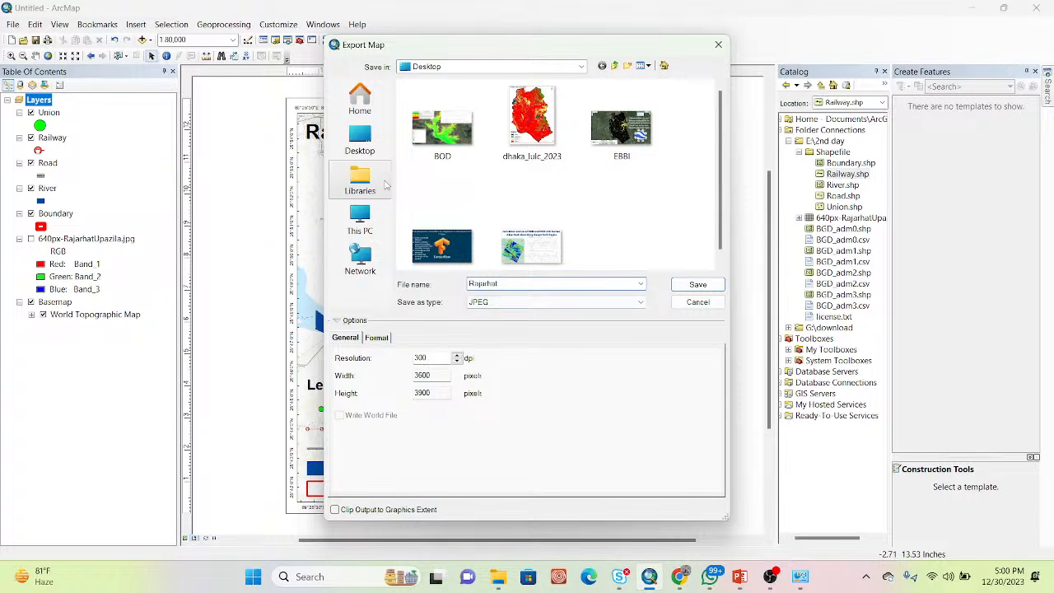
{"action": "left_click", "coordinate": [367, 143]}
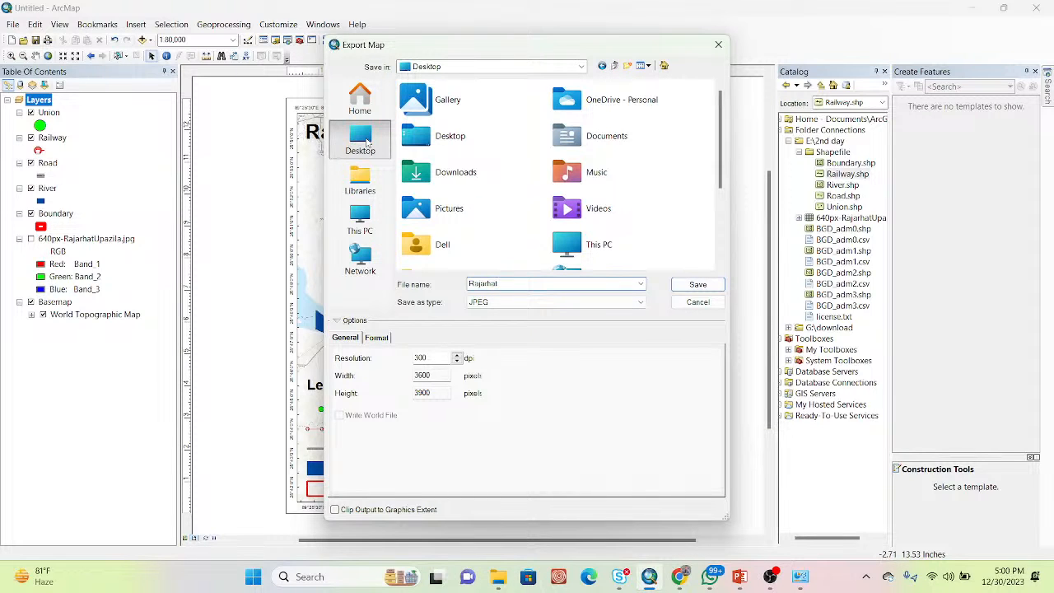
{"action": "left_click", "coordinate": [707, 284]}
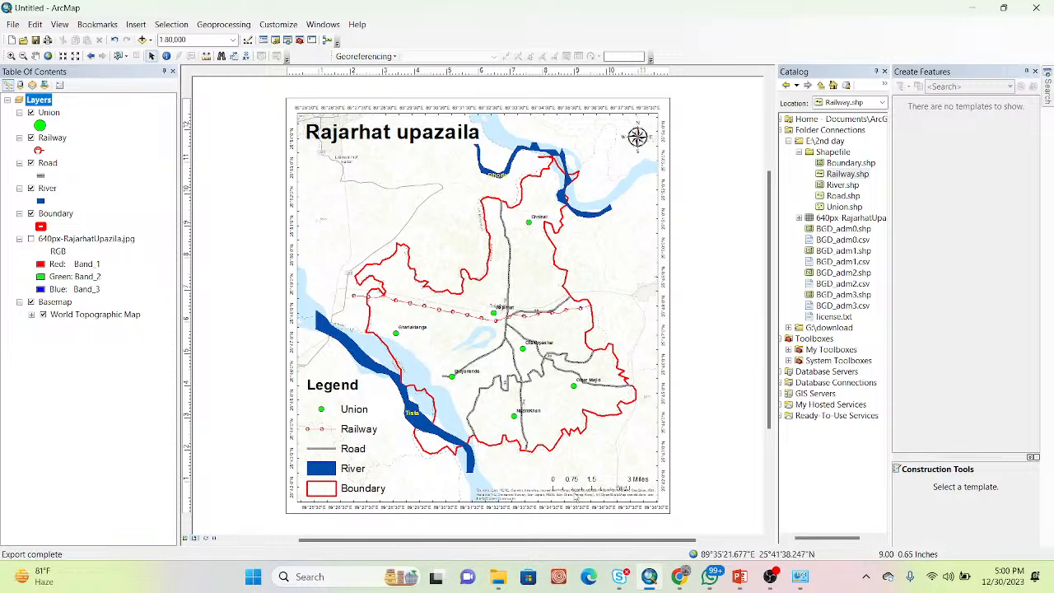
Switch to File Explorer, open the exported Rajarhat image from the Desktop folder and maximize the viewer to inspect it
{"action": "mouse_move", "coordinate": [498, 576]}
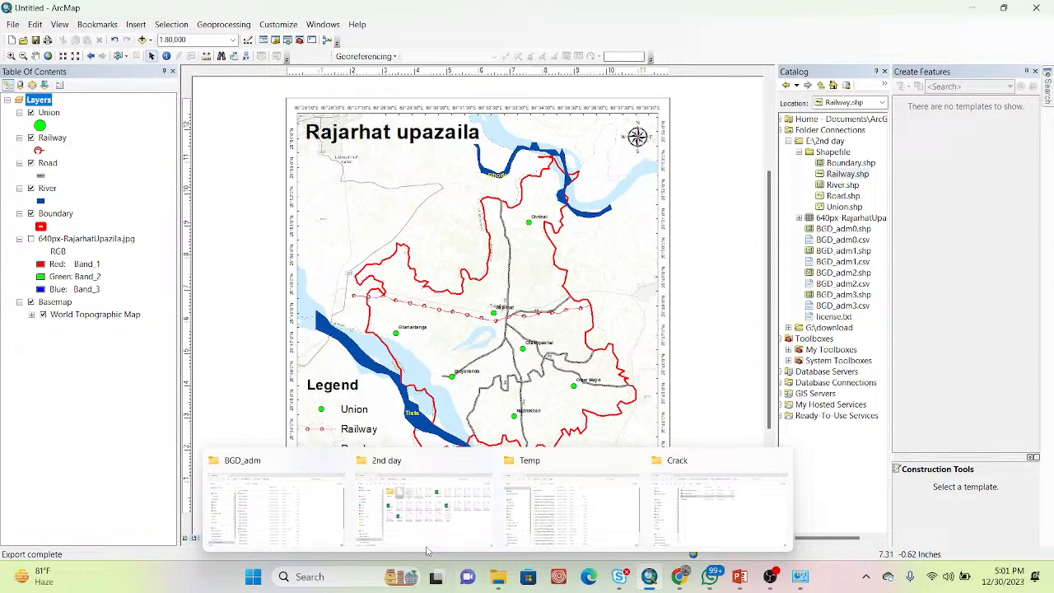
{"action": "left_click", "coordinate": [280, 516]}
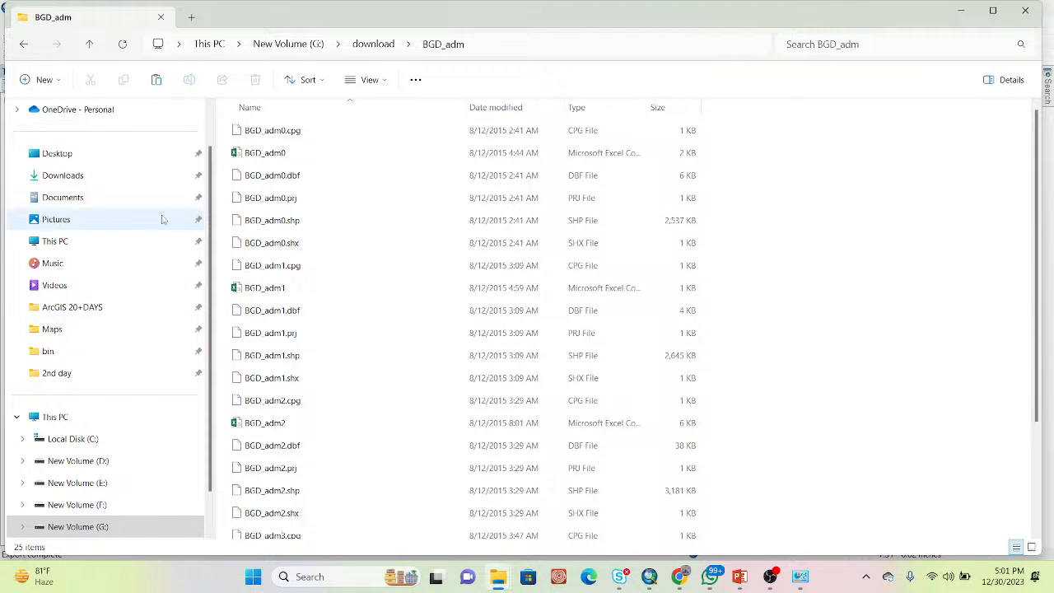
{"action": "left_click", "coordinate": [77, 156]}
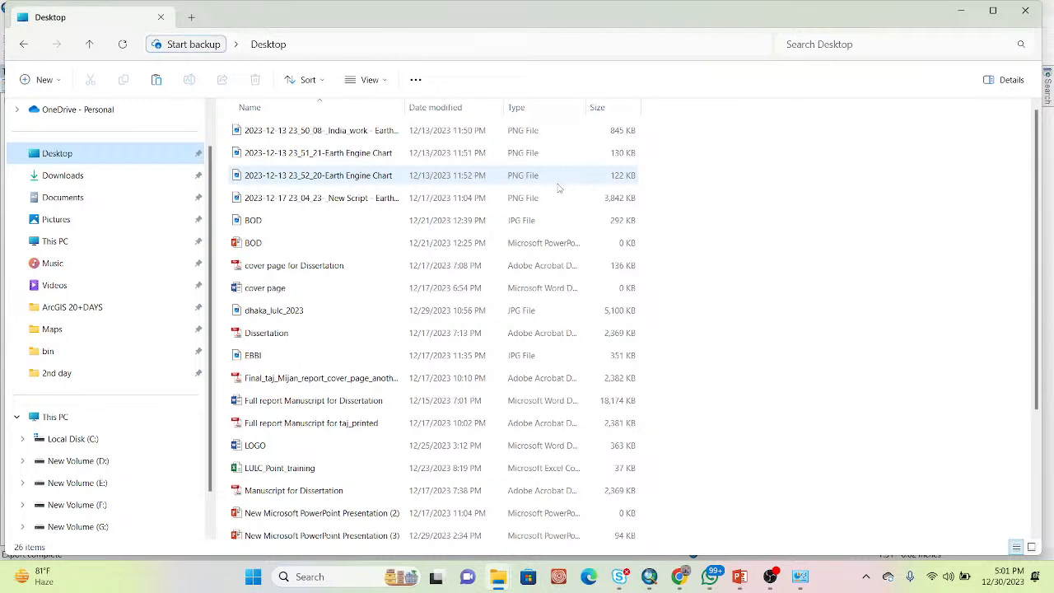
{"action": "left_click", "coordinate": [487, 250]}
{"action": "key", "text": "r"}
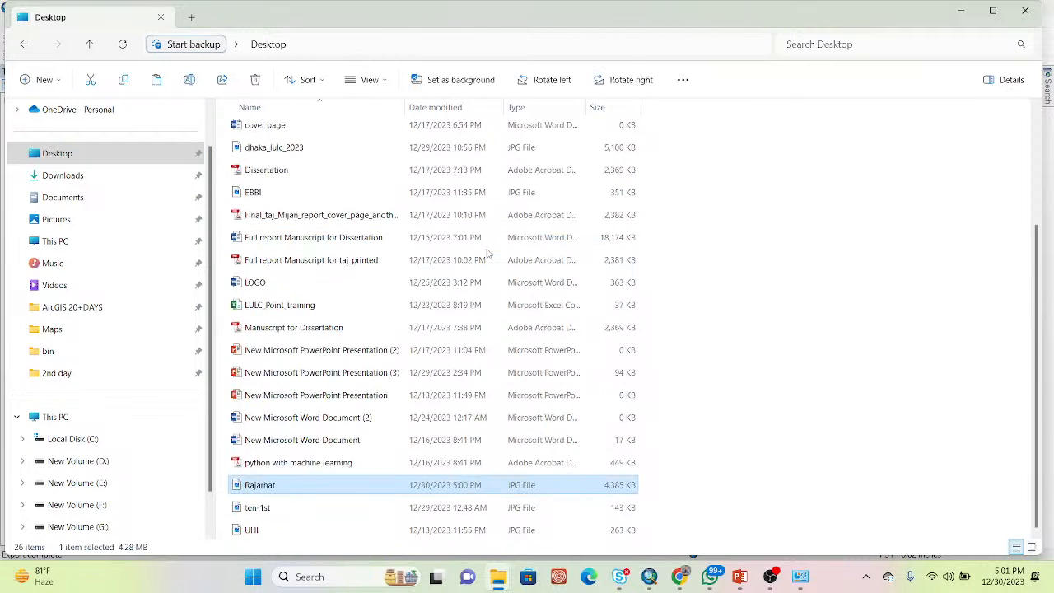
{"action": "double_click", "coordinate": [264, 486]}
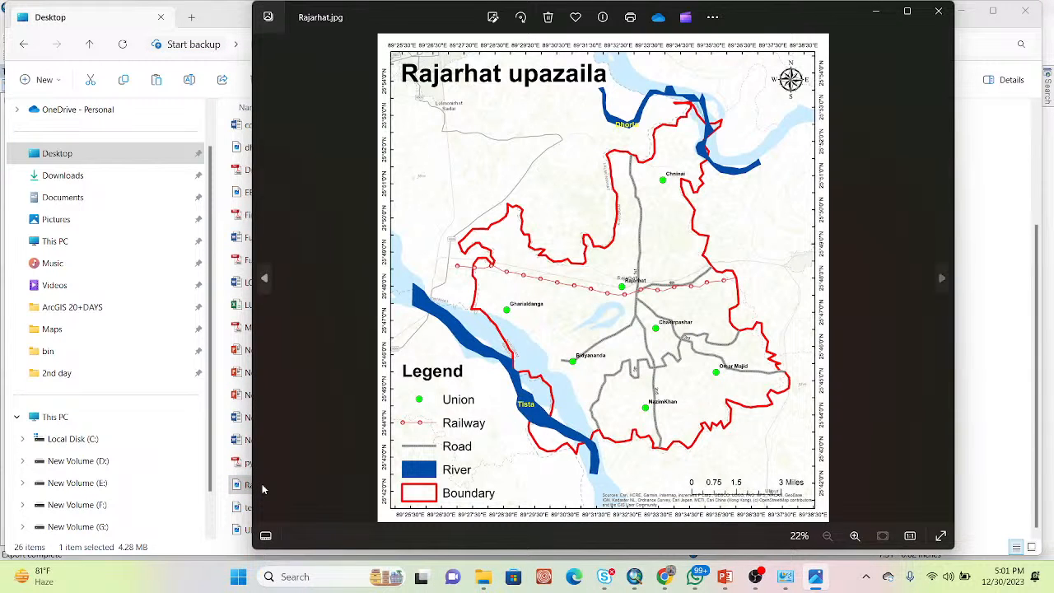
{"action": "left_click", "coordinate": [906, 9]}
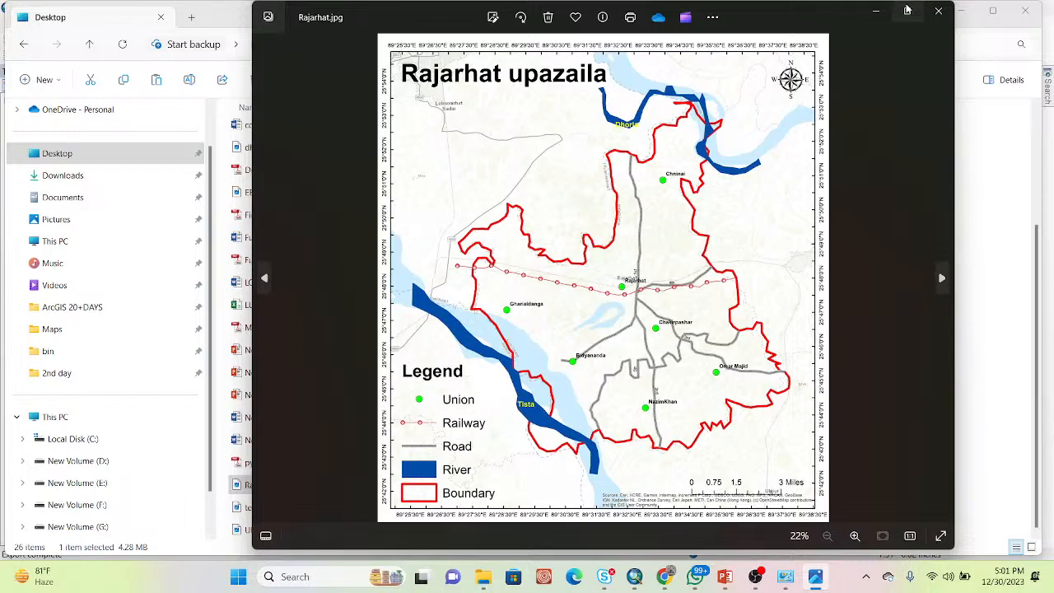
Inspect the exported Rajarhat map image up close, checking the union labels, roads, railway and boundary
{"action": "scroll", "coordinate": [536, 338], "scroll_direction": "up", "scroll_amount": 2}
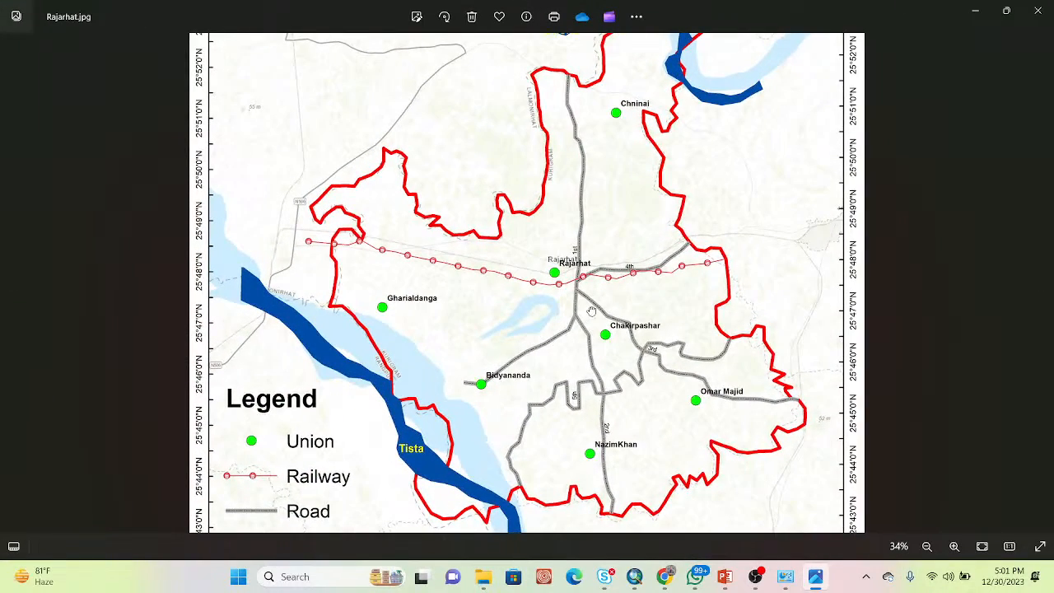
{"action": "scroll", "coordinate": [591, 315], "scroll_direction": "up", "scroll_amount": 2}
{"action": "scroll", "coordinate": [581, 341], "scroll_direction": "down", "scroll_amount": 2}
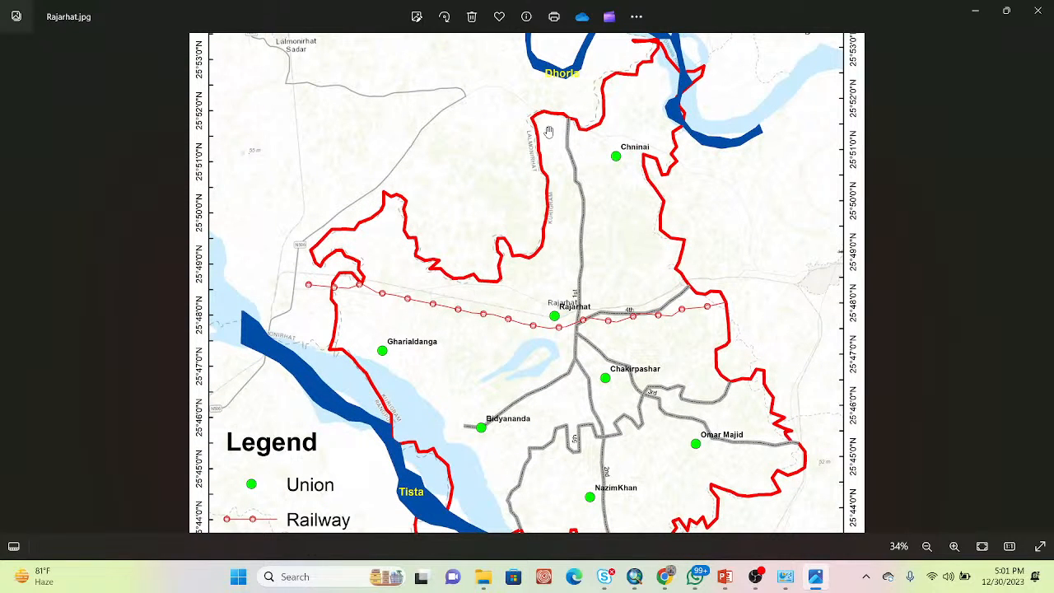
{"action": "scroll", "coordinate": [599, 343], "scroll_direction": "down", "scroll_amount": 2}
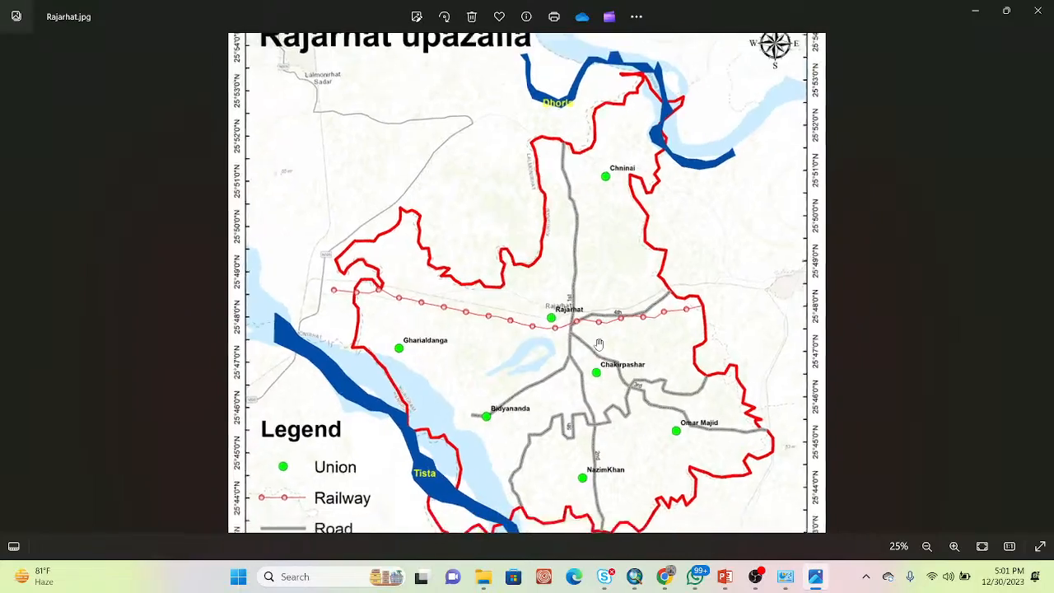
{"action": "scroll", "coordinate": [599, 343], "scroll_direction": "down", "scroll_amount": 1}
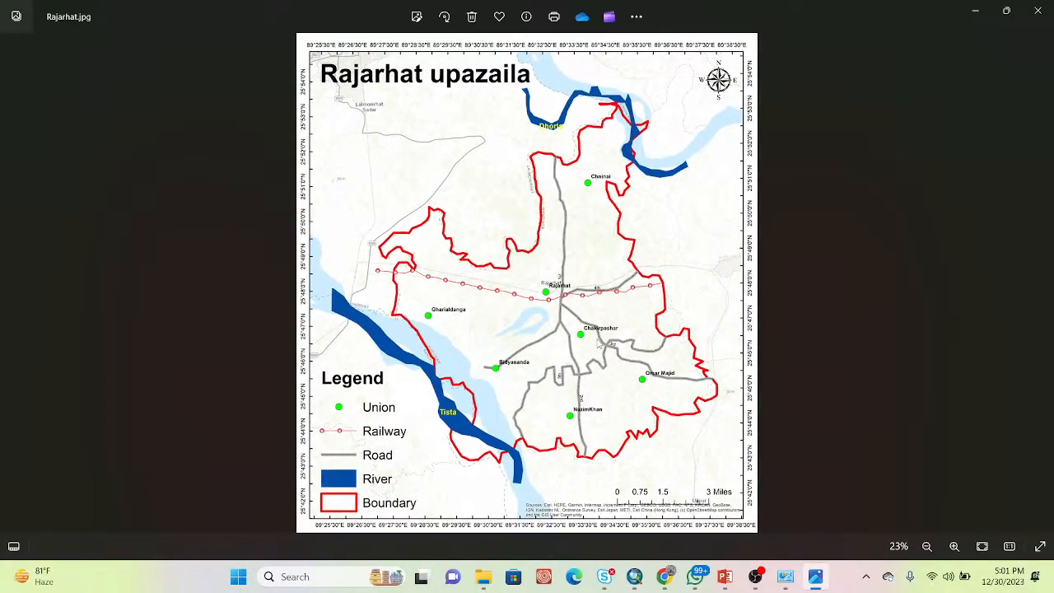
{"action": "scroll", "coordinate": [600, 344], "scroll_direction": "up", "scroll_amount": 8}
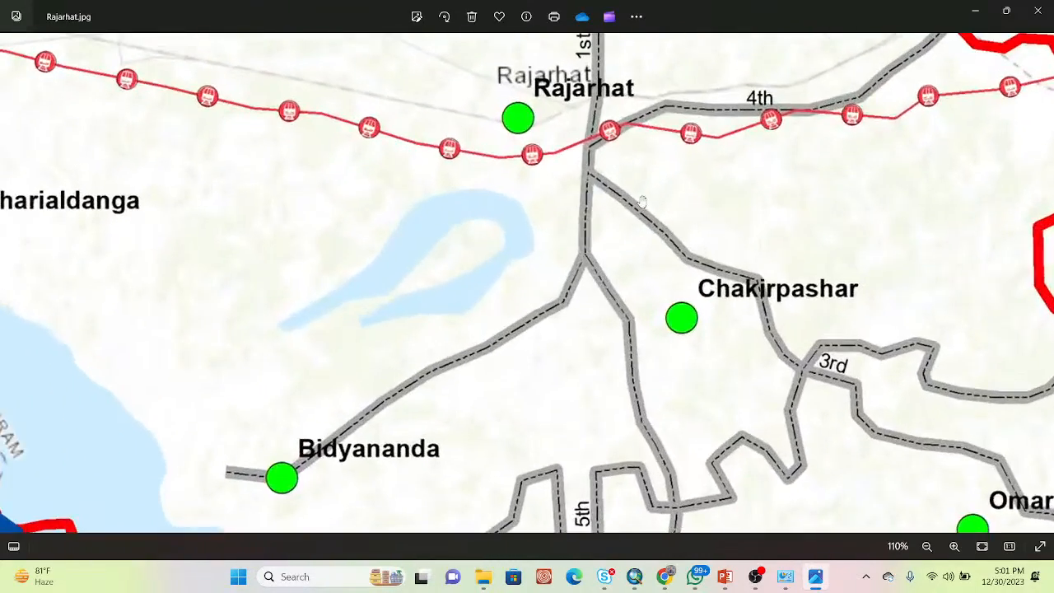
{"action": "scroll", "coordinate": [647, 337], "scroll_direction": "down", "scroll_amount": 4}
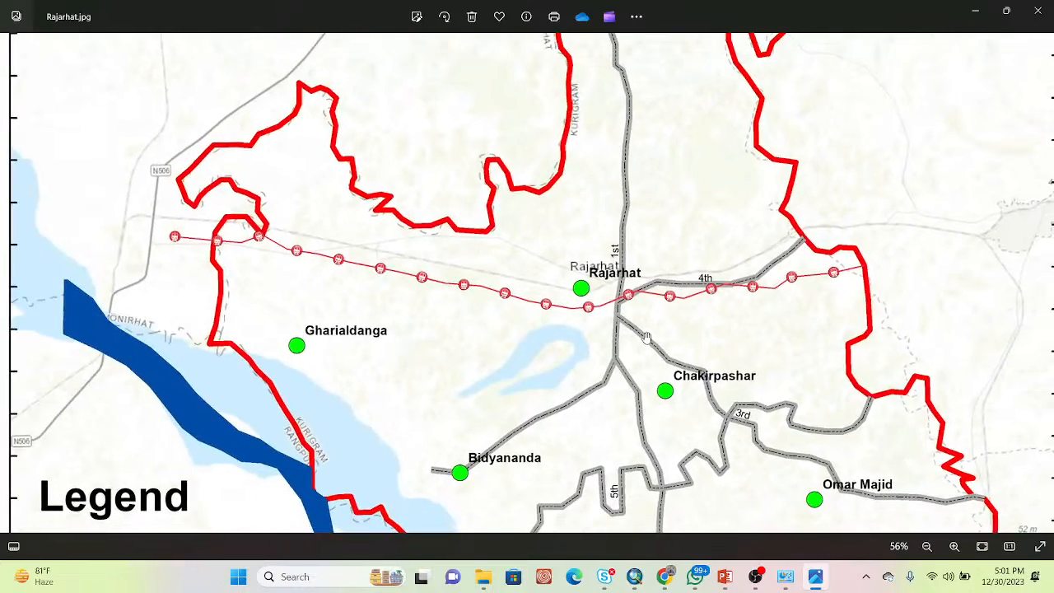
{"action": "scroll", "coordinate": [646, 337], "scroll_direction": "down", "scroll_amount": 2}
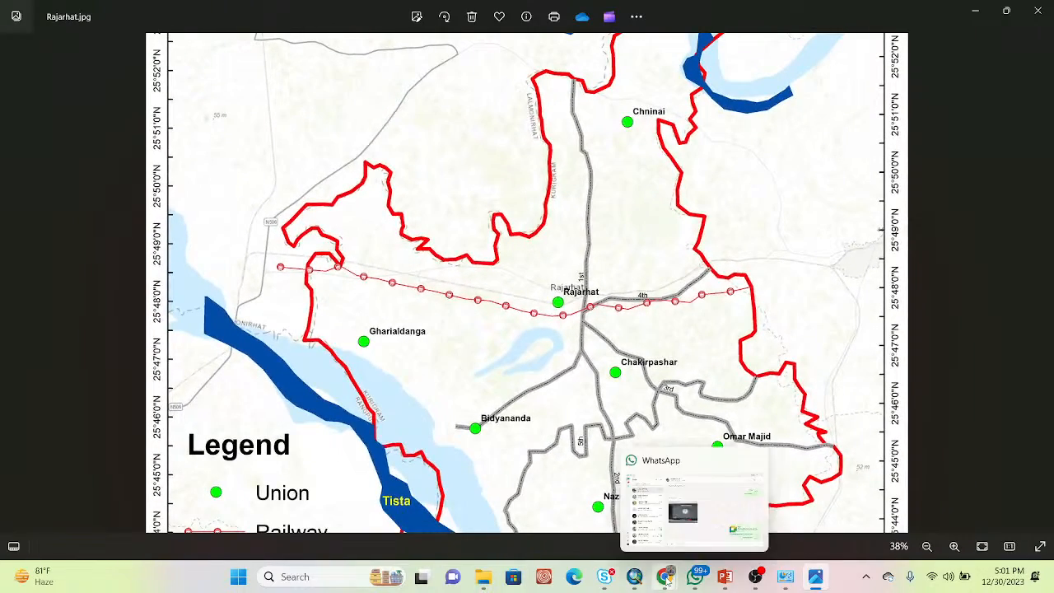
Check the Google Meet call in Chrome and return to the Rajarhat image in Photos to view the whole map
{"action": "mouse_move", "coordinate": [667, 579]}
{"action": "left_click", "coordinate": [630, 504]}
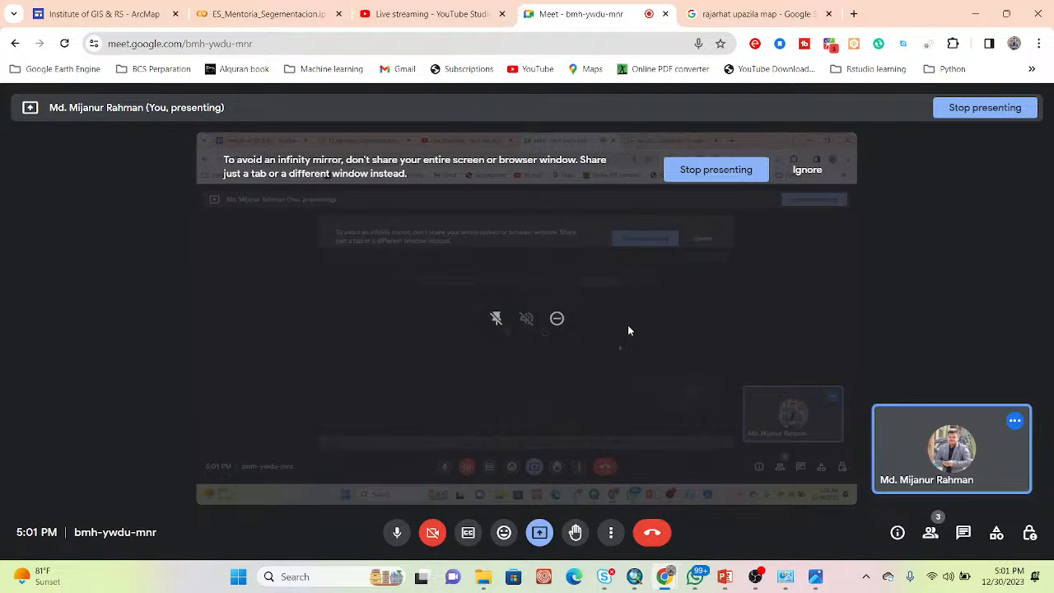
{"action": "mouse_move", "coordinate": [749, 580]}
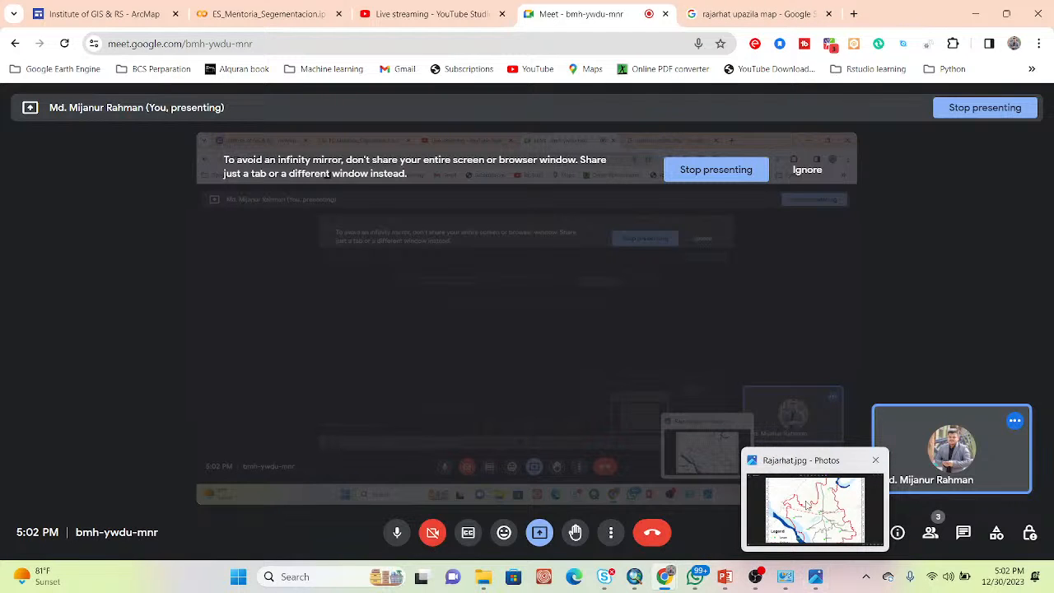
{"action": "left_click", "coordinate": [809, 506]}
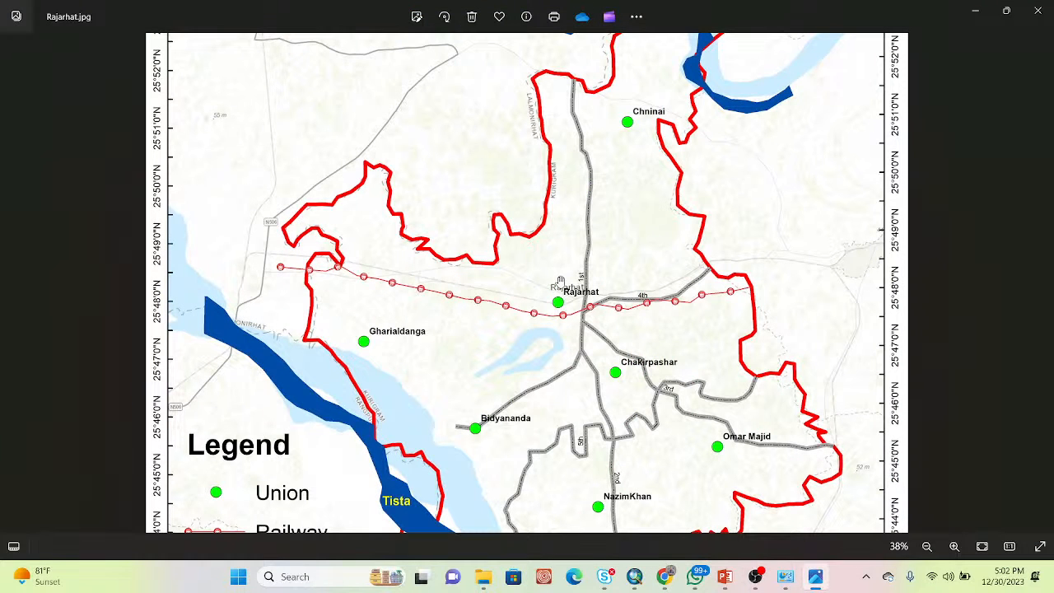
{"action": "scroll", "coordinate": [560, 282], "scroll_direction": "down", "scroll_amount": 5}
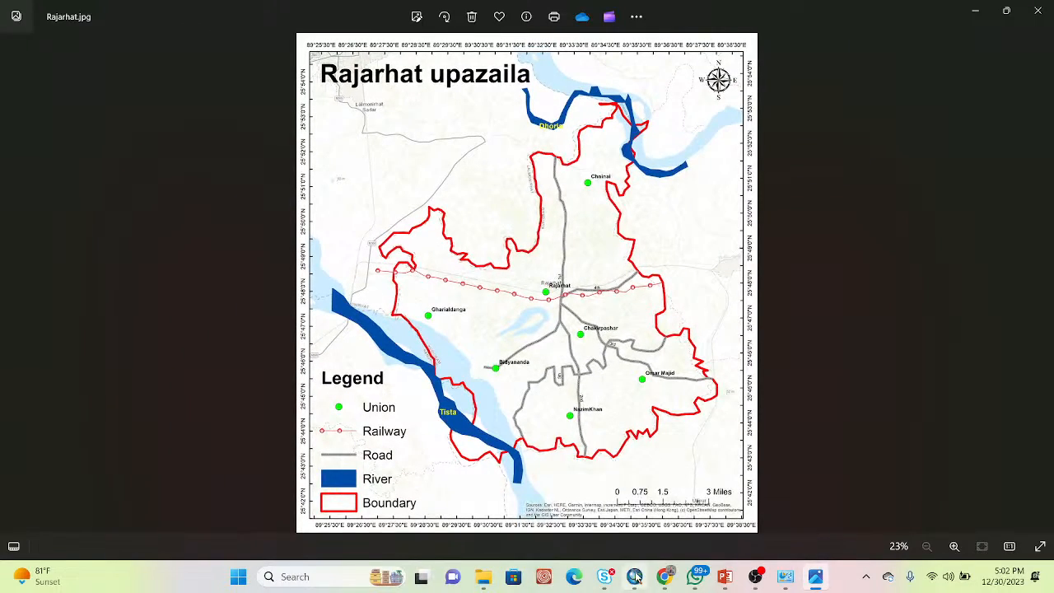
Switch to ArcMap, show the 640px-RajarhatUpazila.jpg layer and hide the Union, Railway, Road, River and Boundary layers
{"action": "left_click", "coordinate": [625, 511]}
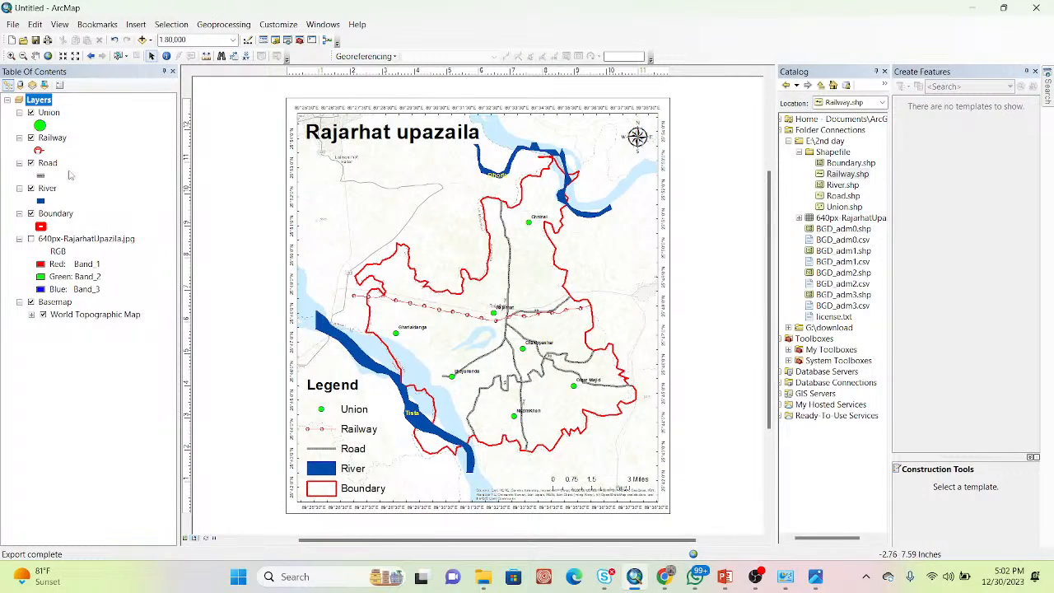
{"action": "left_click", "coordinate": [31, 238]}
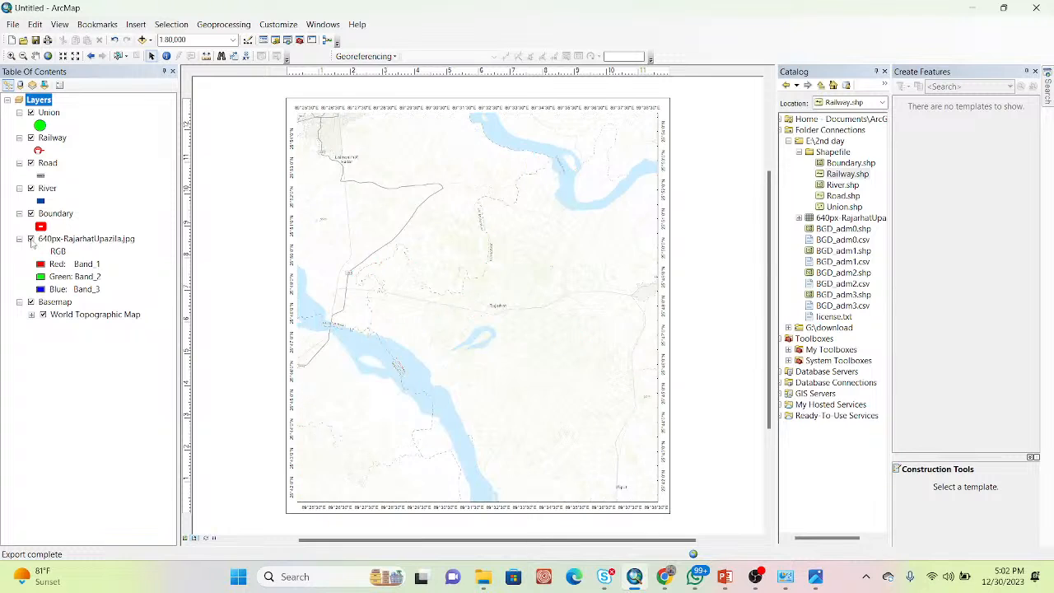
{"action": "left_click", "coordinate": [30, 113]}
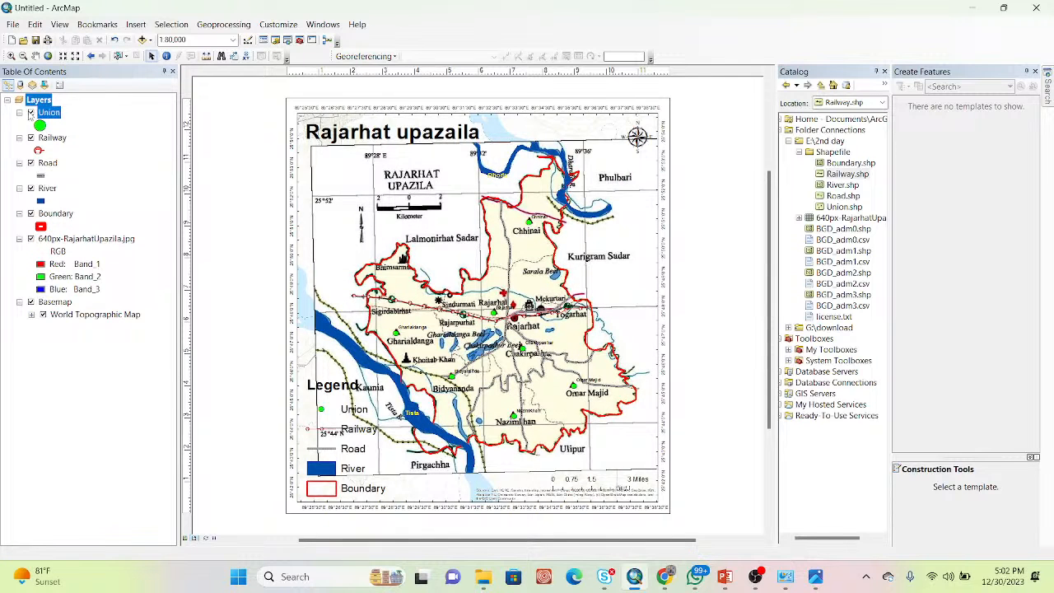
{"action": "left_click", "coordinate": [30, 138]}
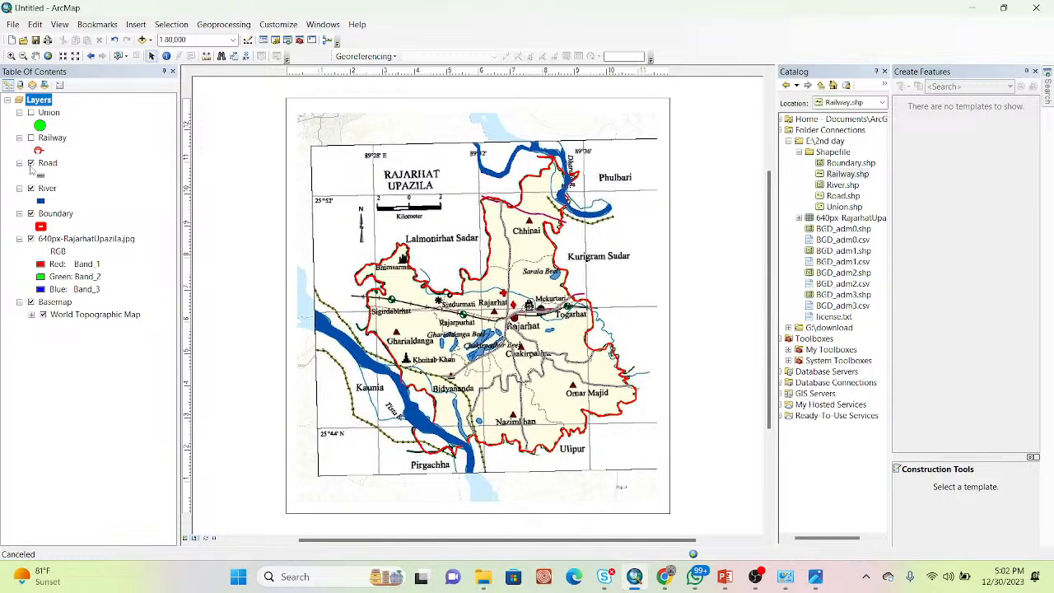
{"action": "left_click", "coordinate": [31, 163]}
{"action": "left_click", "coordinate": [31, 188]}
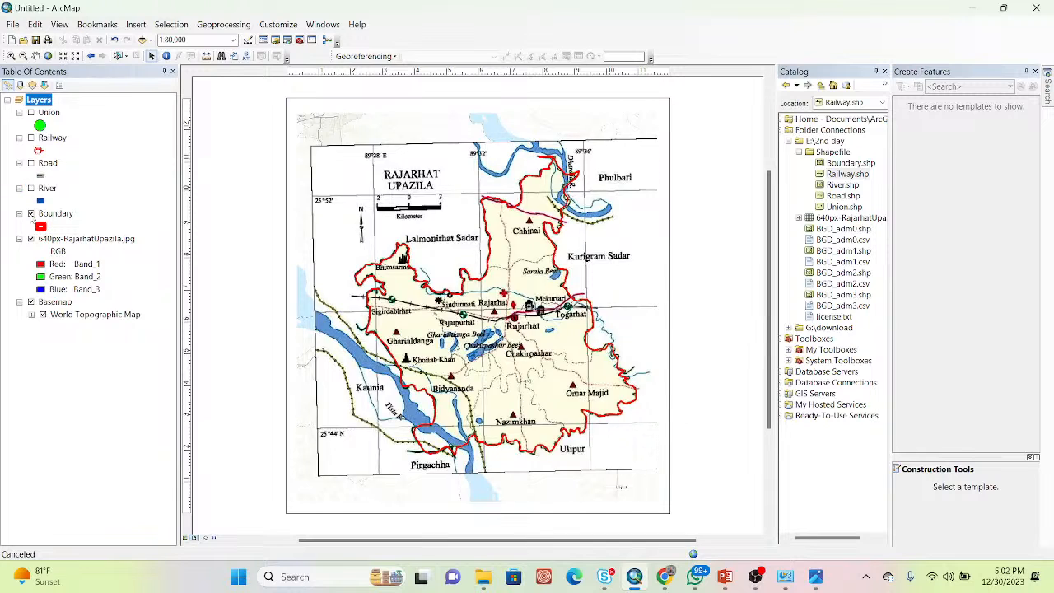
{"action": "left_click", "coordinate": [31, 214]}
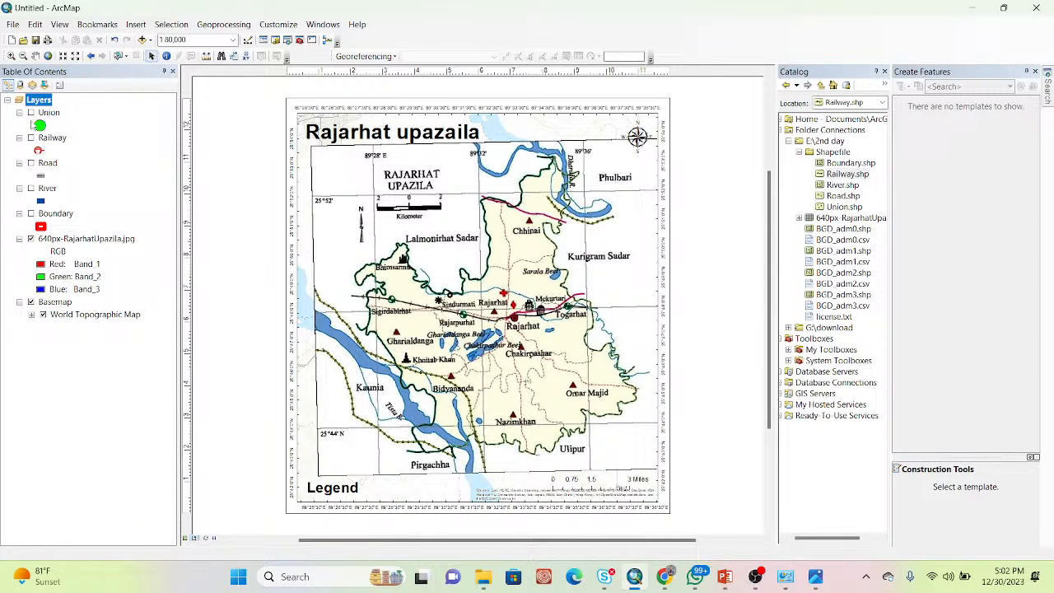
Make the Union, Railway, Road, River and Boundary layers visible again over the scanned map
{"action": "left_click", "coordinate": [30, 112]}
{"action": "left_click", "coordinate": [31, 137]}
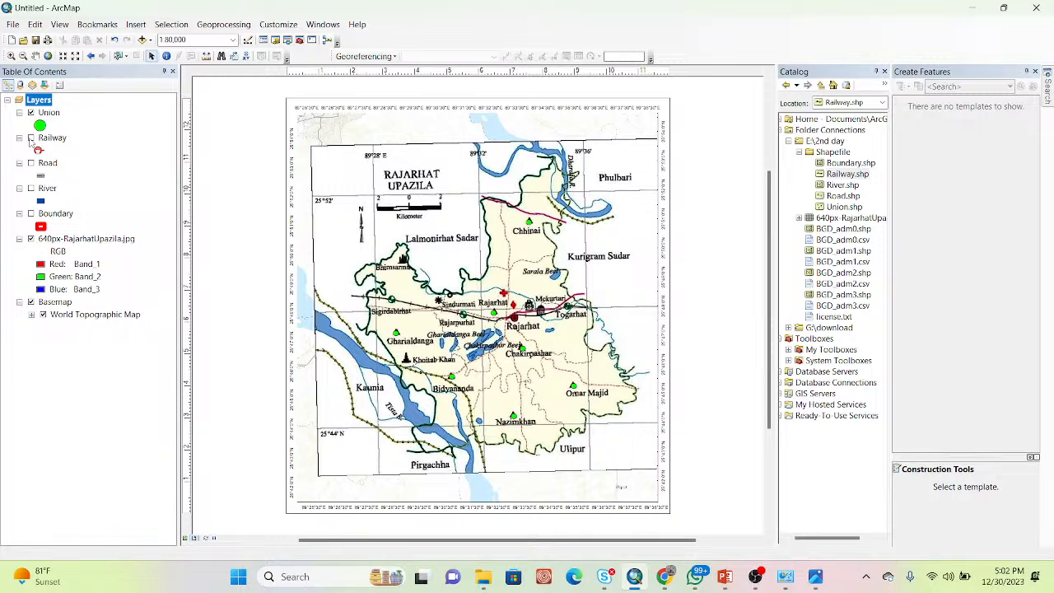
{"action": "left_click", "coordinate": [30, 163]}
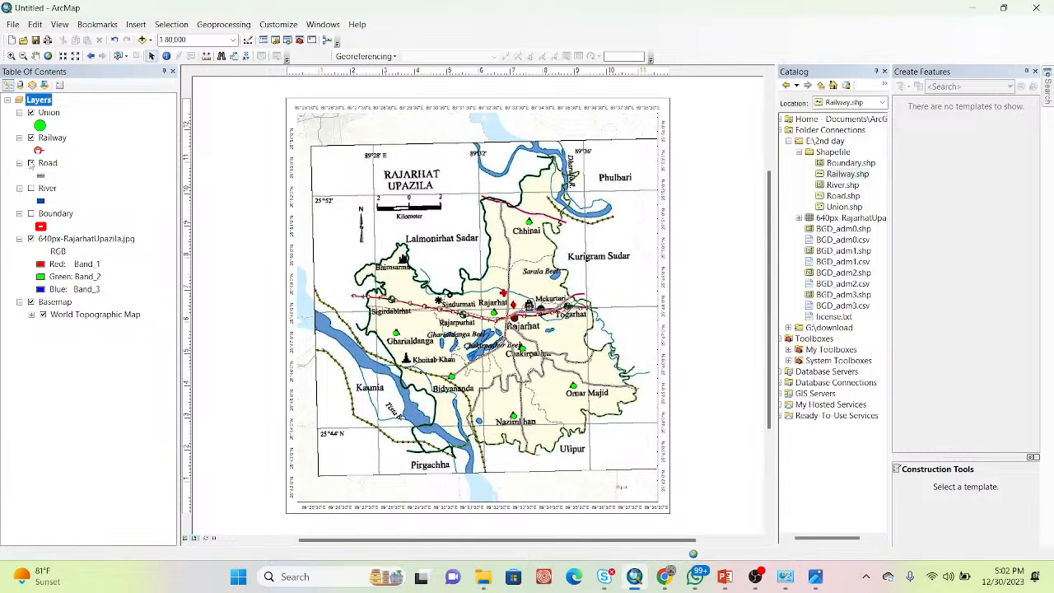
{"action": "left_click", "coordinate": [31, 187]}
{"action": "left_click", "coordinate": [30, 213]}
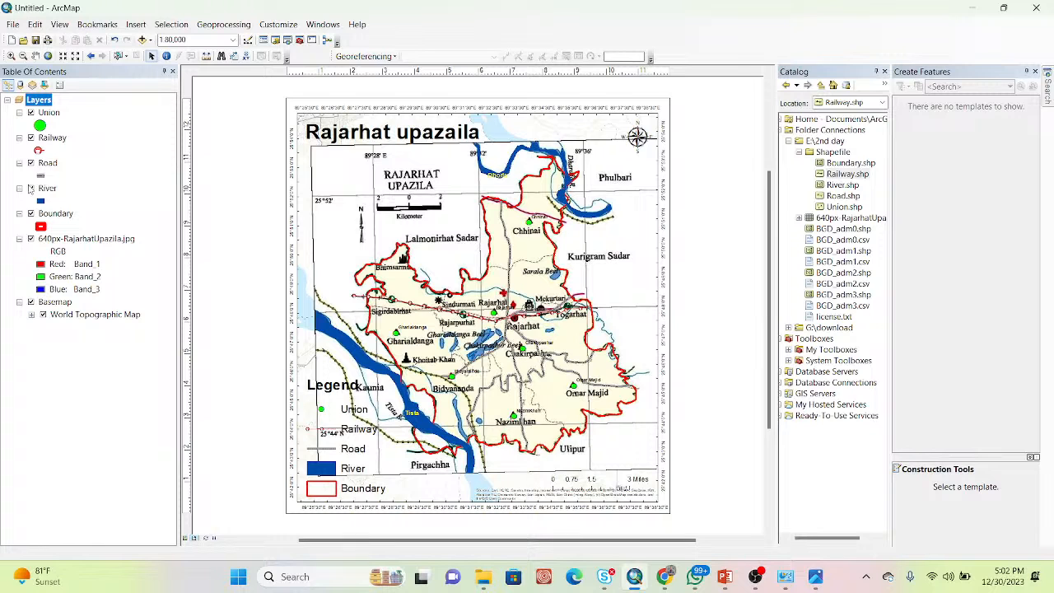
Switch to Google Meet in Chrome, open a blank browser tab and return to the meeting tab
{"action": "mouse_move", "coordinate": [668, 574]}
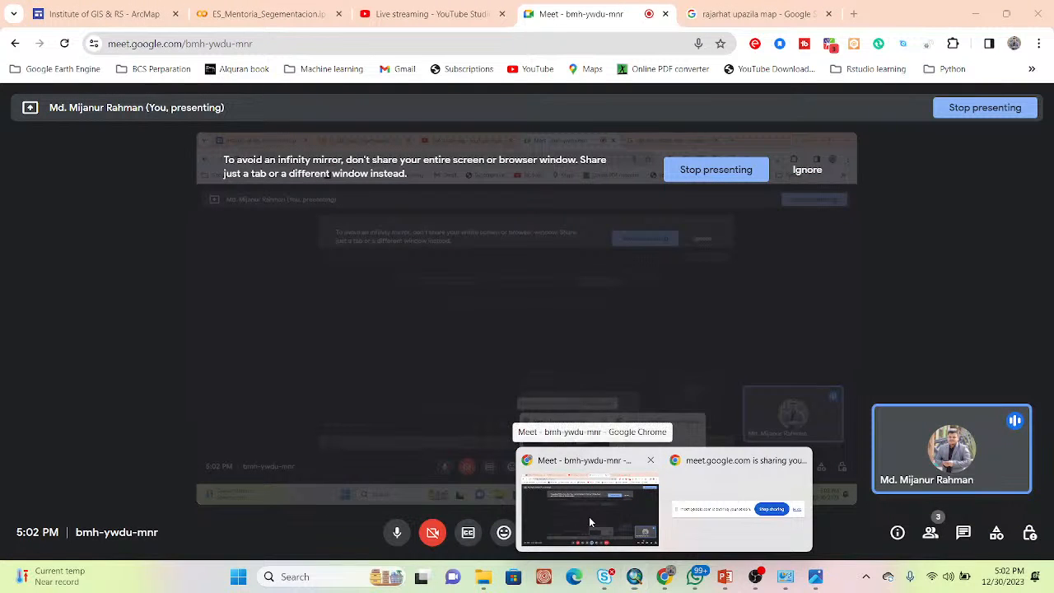
{"action": "left_click", "coordinate": [588, 520]}
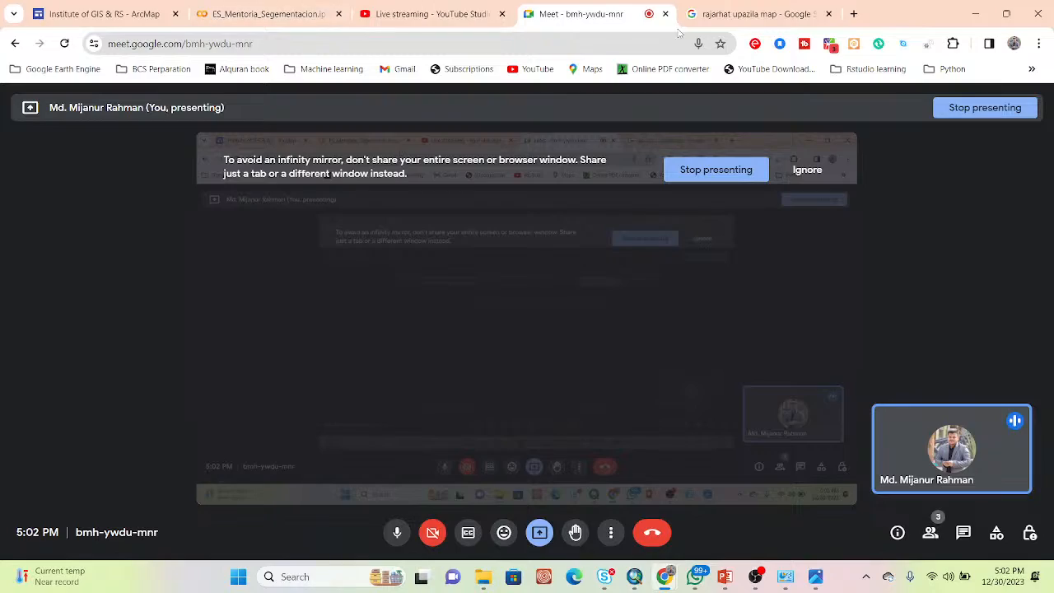
{"action": "left_click", "coordinate": [854, 14]}
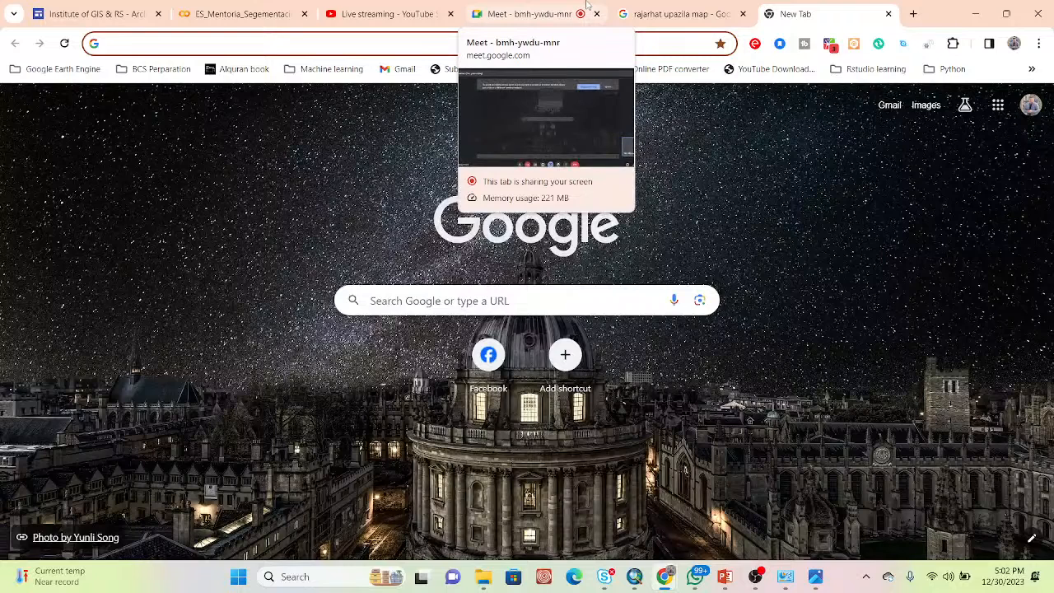
{"action": "left_click", "coordinate": [532, 7]}
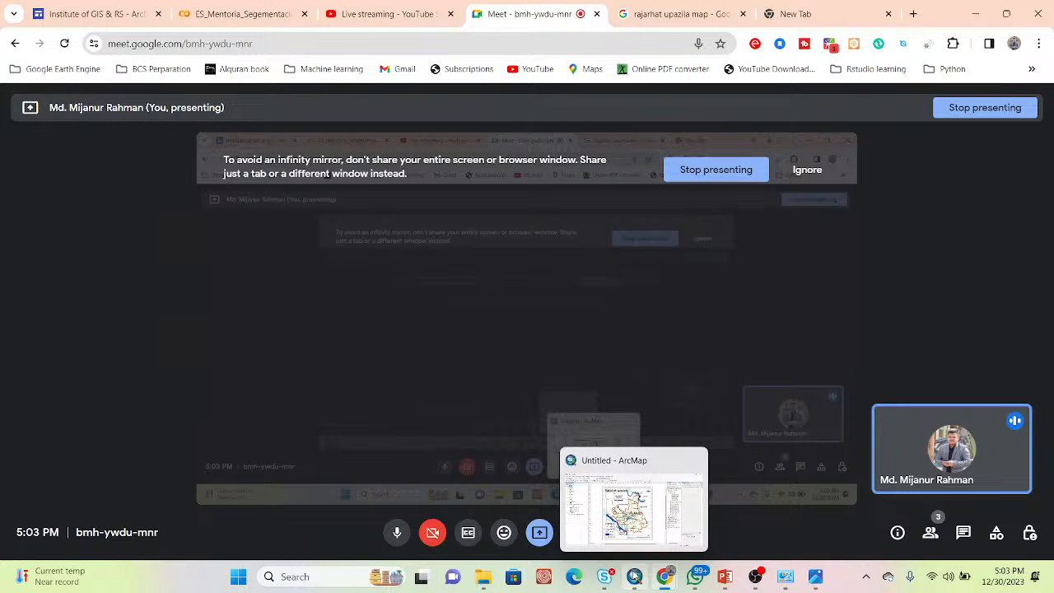
Switch to ArcMap, view the Union layer's attribute table and close it
{"action": "left_click", "coordinate": [634, 575]}
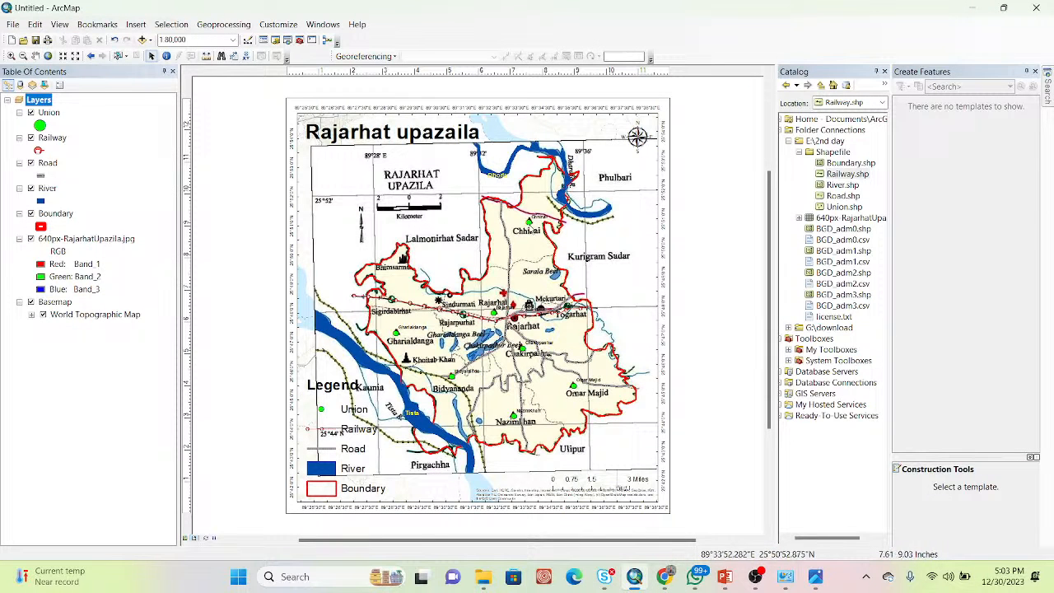
{"action": "left_click", "coordinate": [50, 113]}
{"action": "right_click", "coordinate": [49, 114]}
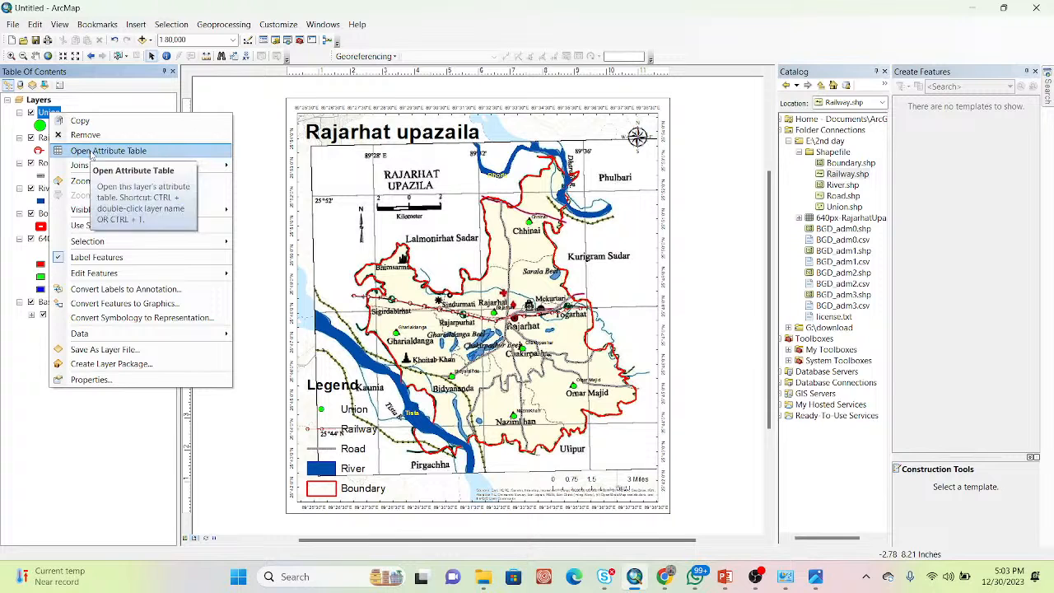
{"action": "left_click", "coordinate": [92, 154]}
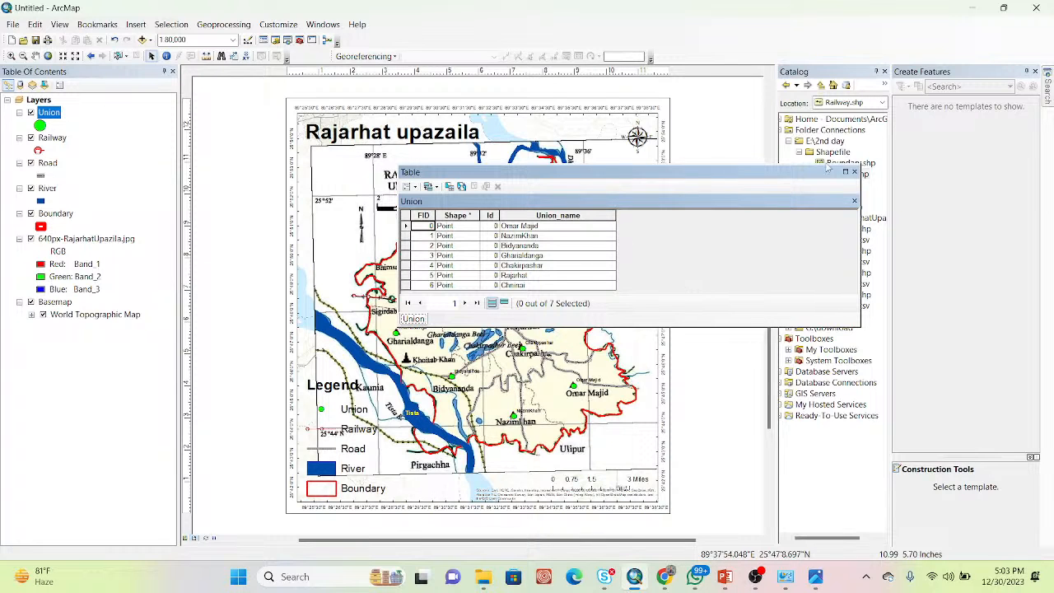
{"action": "left_click", "coordinate": [854, 172]}
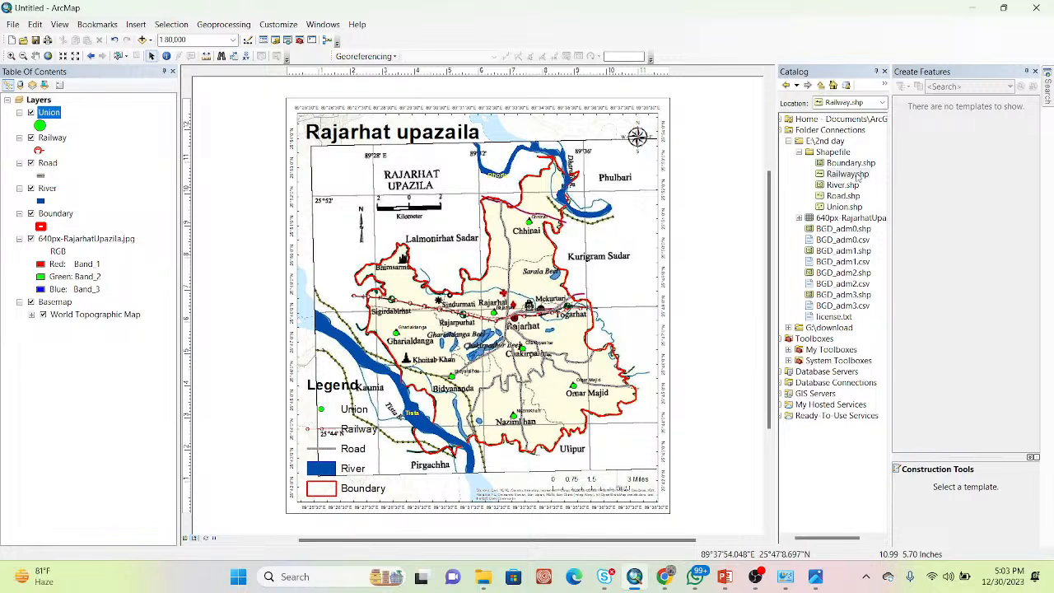
Switch back to the Google Meet call in Chrome
{"action": "mouse_move", "coordinate": [670, 571]}
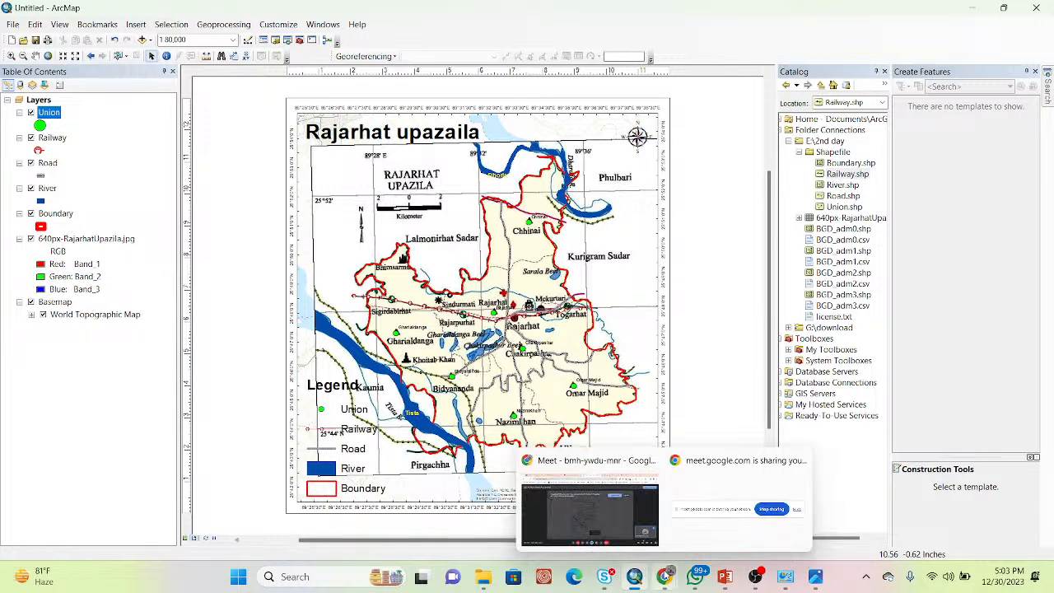
{"action": "left_click", "coordinate": [600, 518]}
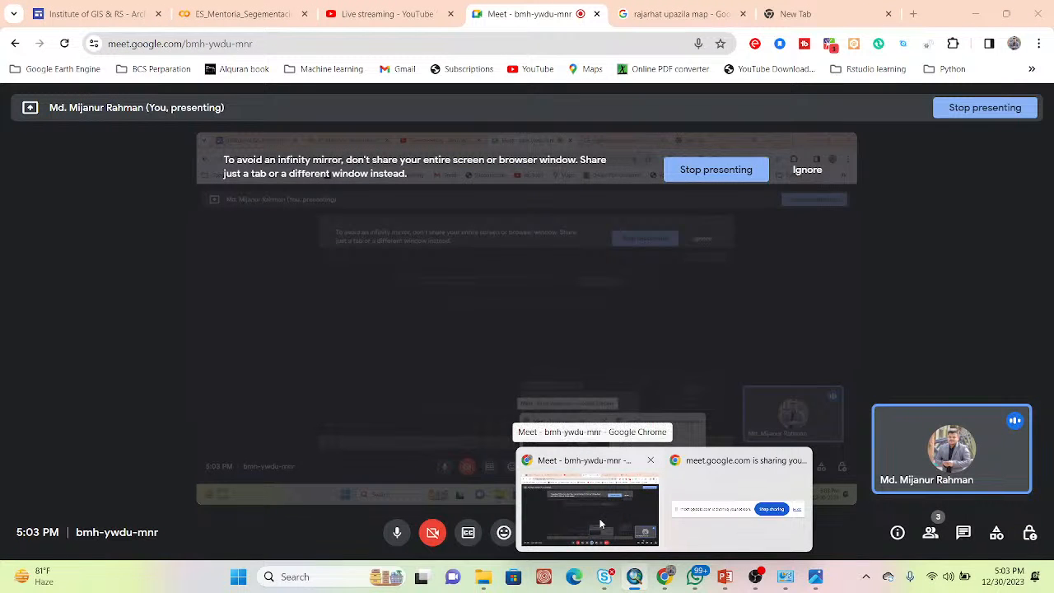
{"action": "left_click", "coordinate": [600, 524]}
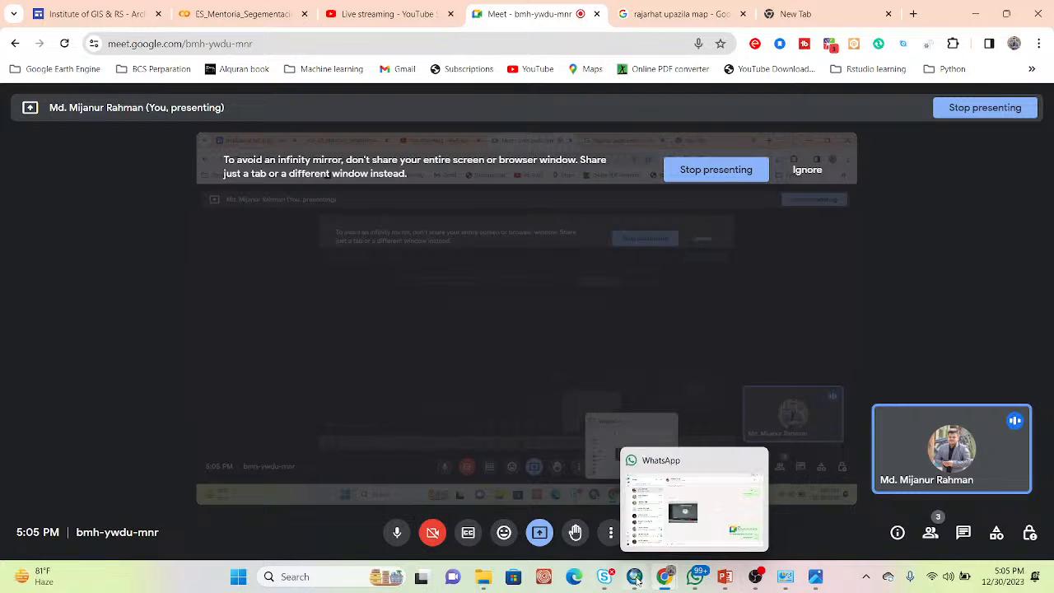
Revisit the map in ArcMap briefly, return to Google Meet and leave the call
{"action": "left_click", "coordinate": [630, 527]}
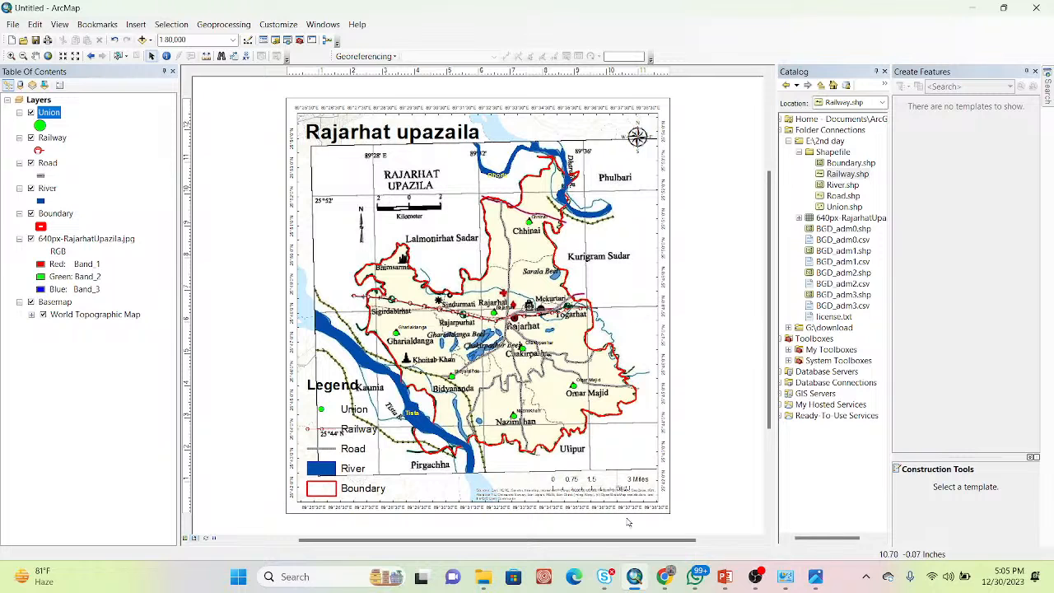
{"action": "mouse_move", "coordinate": [664, 577]}
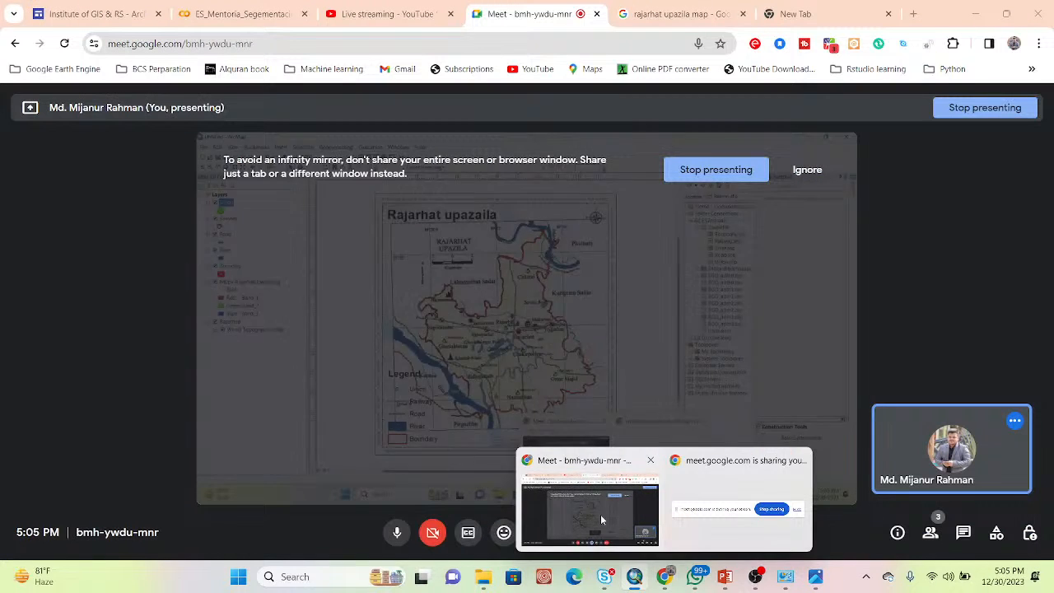
{"action": "left_click", "coordinate": [600, 513]}
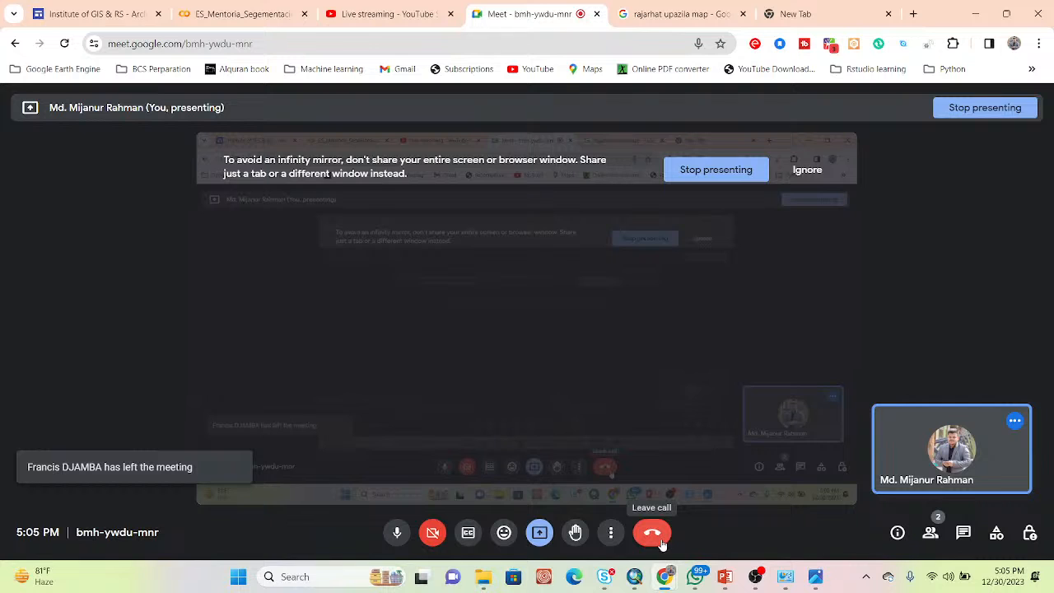
{"action": "left_click", "coordinate": [662, 543]}
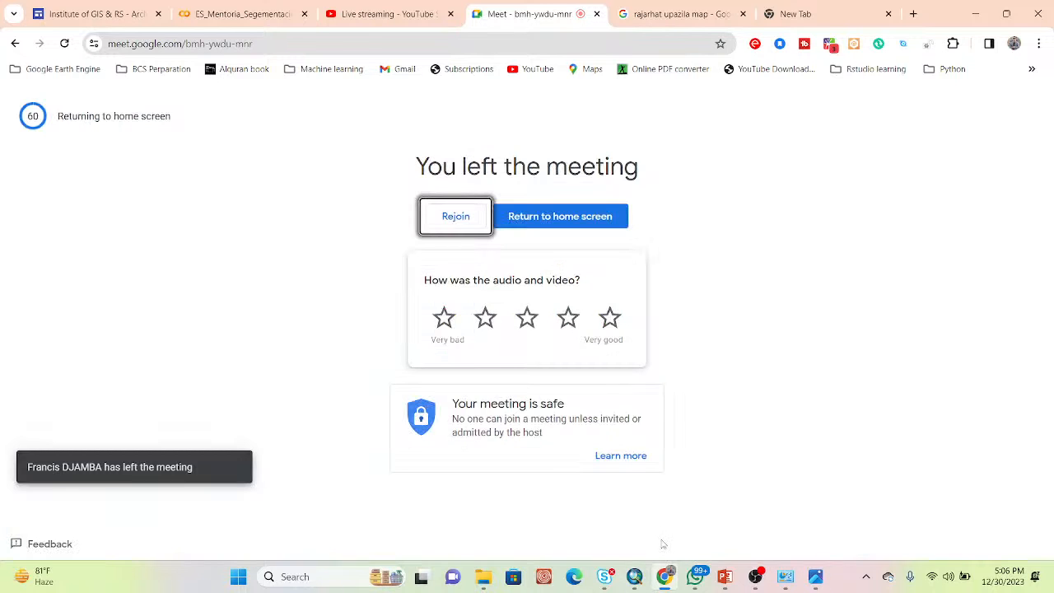